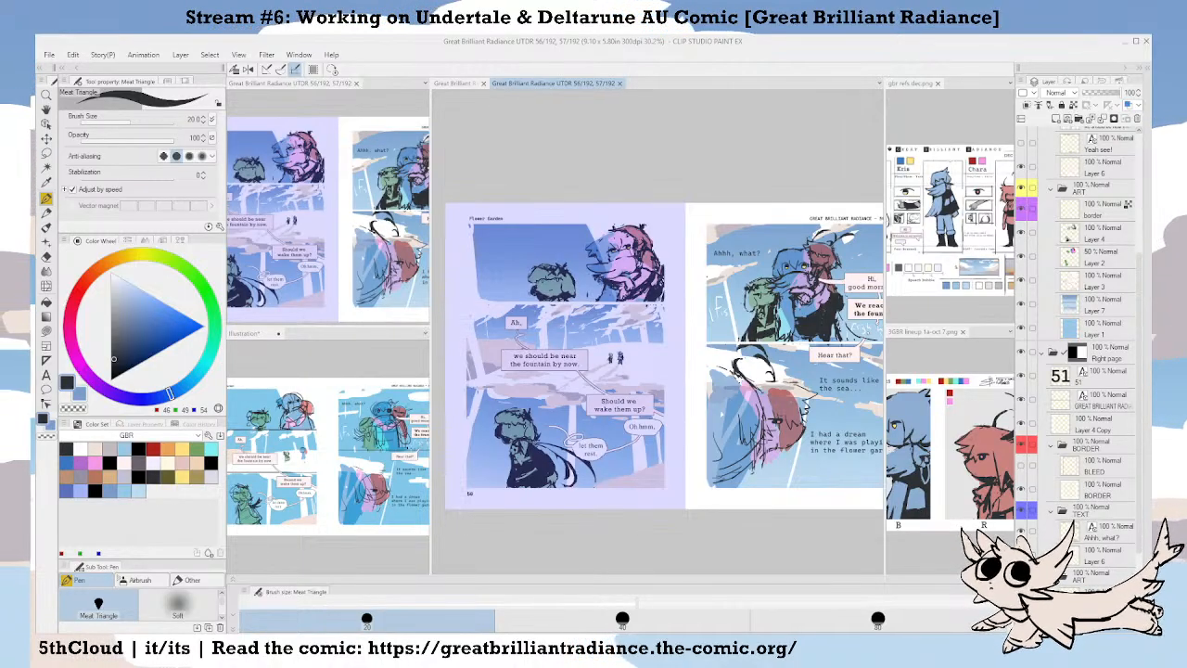
Look over the two-page spread and select Layer 3 in the right page's ART folder.
left_click(753, 62)
left_click_drag(760, 390, 687, 380)
left_click_drag(794, 443, 831, 435)
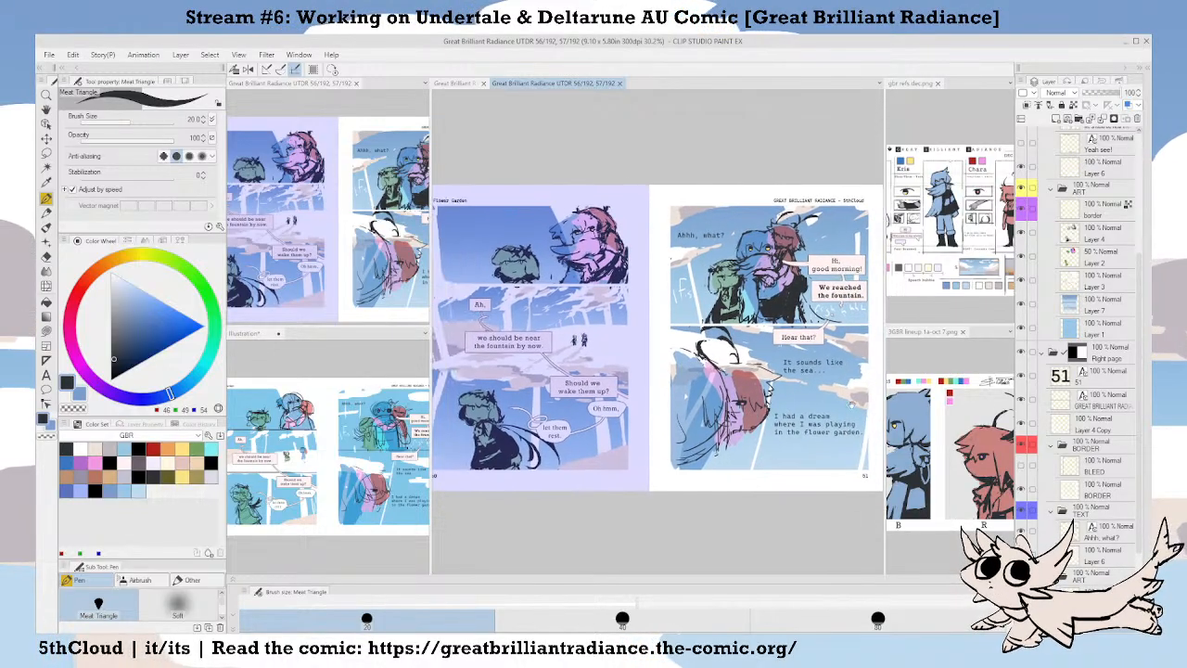
left_click_drag(1142, 415, 1144, 481)
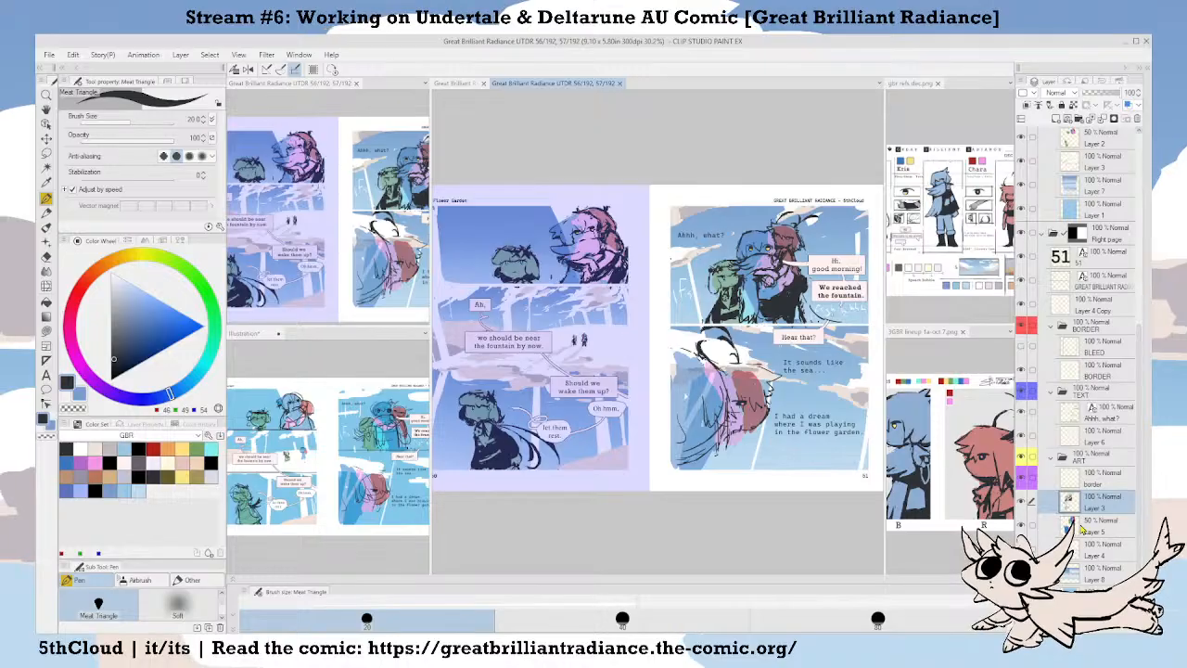
left_click(1093, 526)
left_click(1092, 502)
left_click_drag(793, 392, 903, 410)
left_click_drag(795, 491, 771, 495)
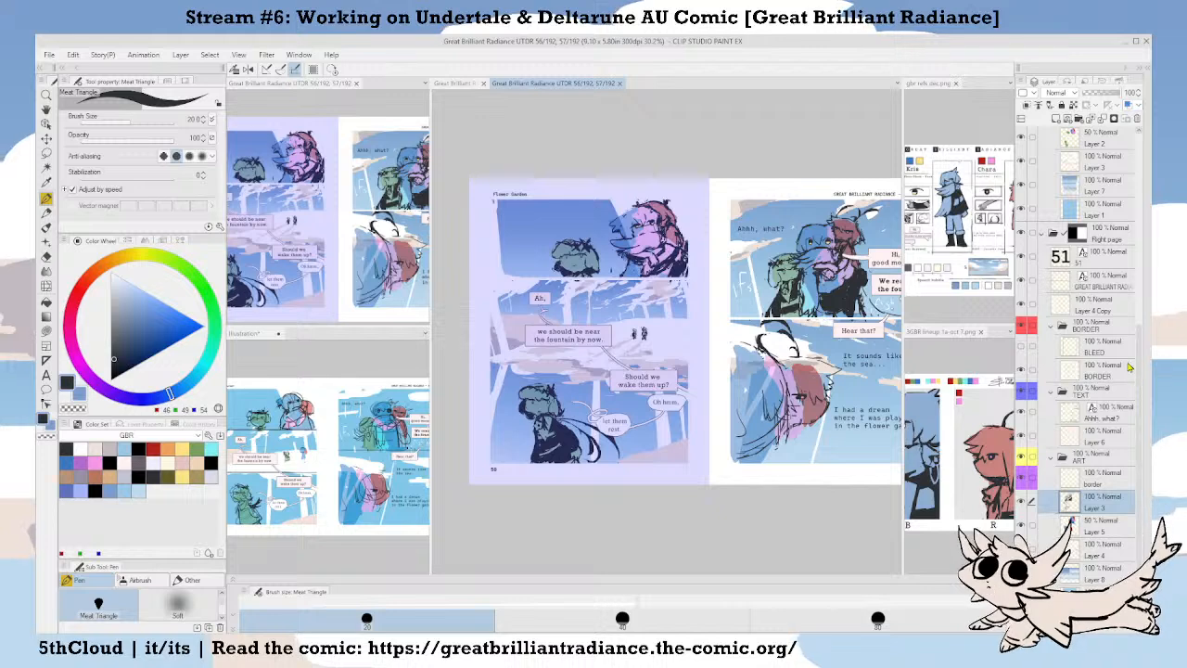
Select Layer 4 in the left page's ART folder and hide all palettes to enlarge the canvas.
left_click_drag(1140, 340, 1140, 232)
left_click(1098, 292)
scroll(594, 254, "up", 2)
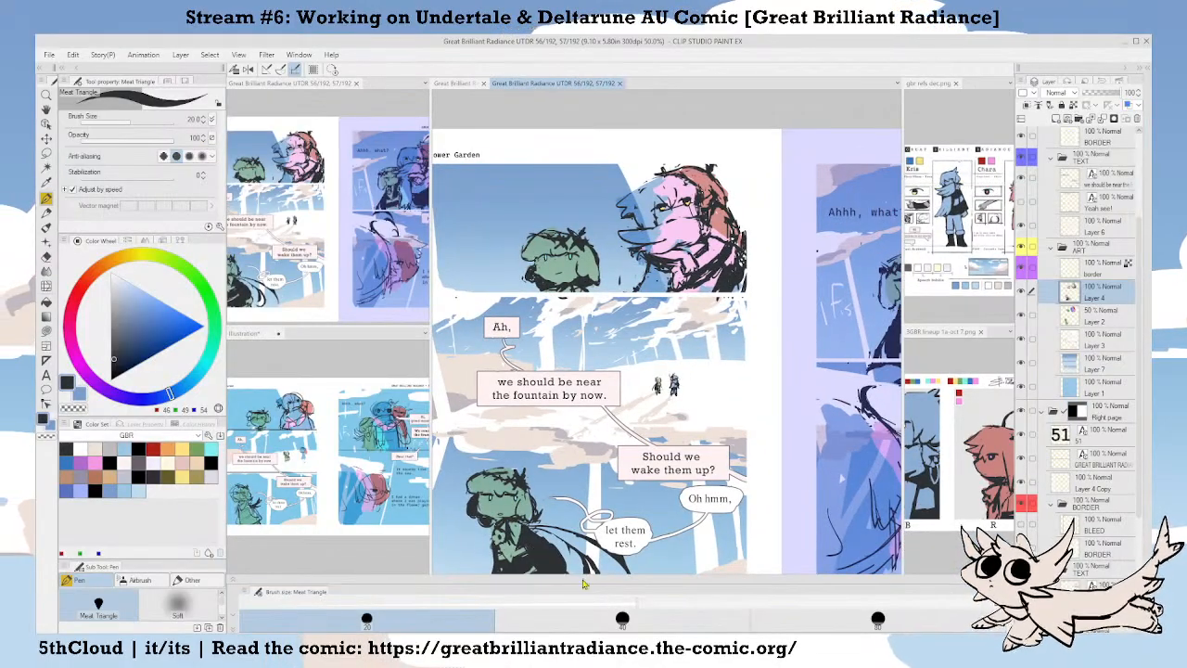
left_click_drag(661, 290, 652, 318)
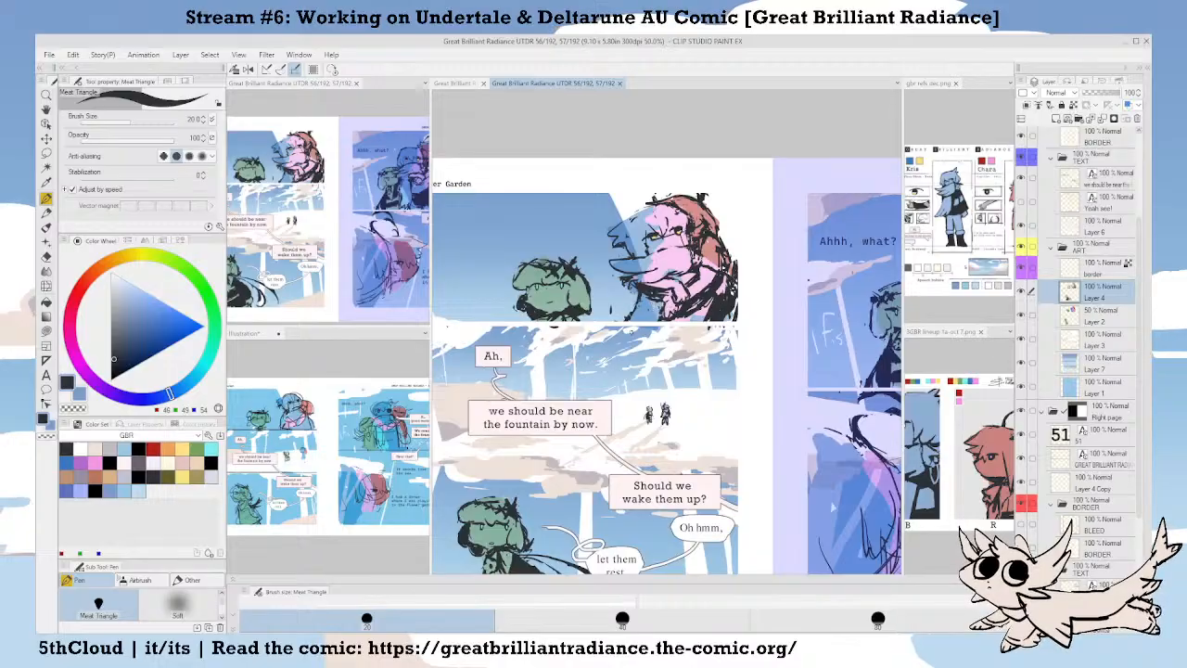
scroll(682, 248, "up", 1)
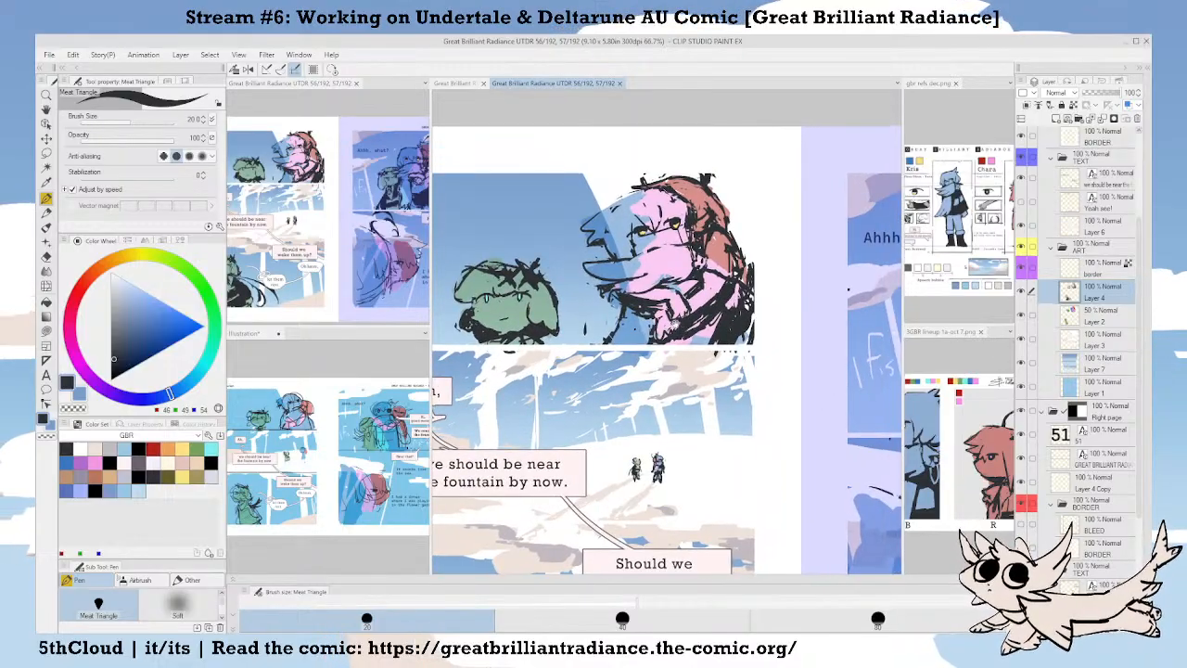
left_click_drag(674, 324, 674, 332)
left_click(168, 82)
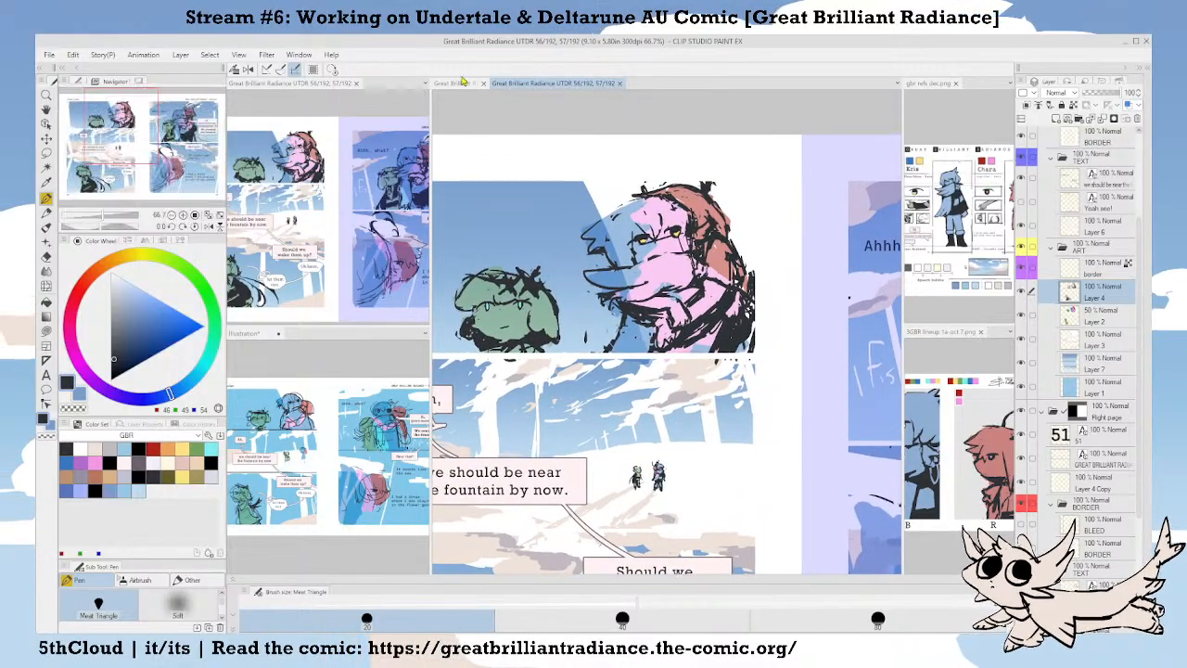
key("Tab")
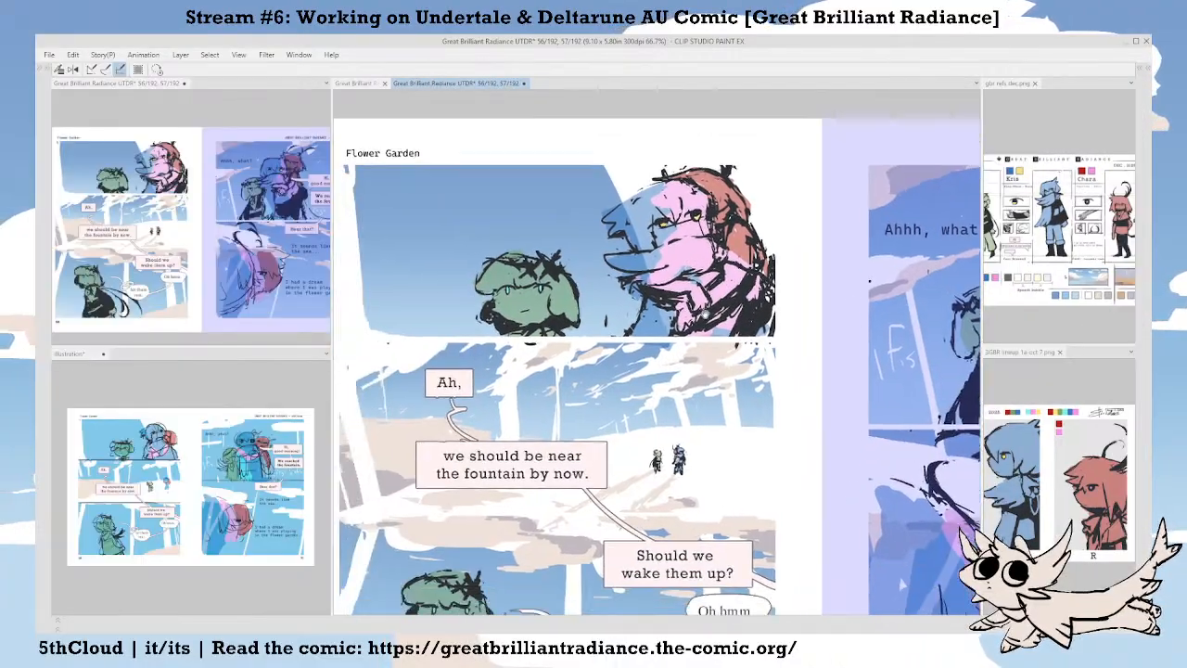
Rework the sketch lines of the large pink-and-blue character's arm and chest in the left page's first panel.
scroll(695, 325, "up", 1)
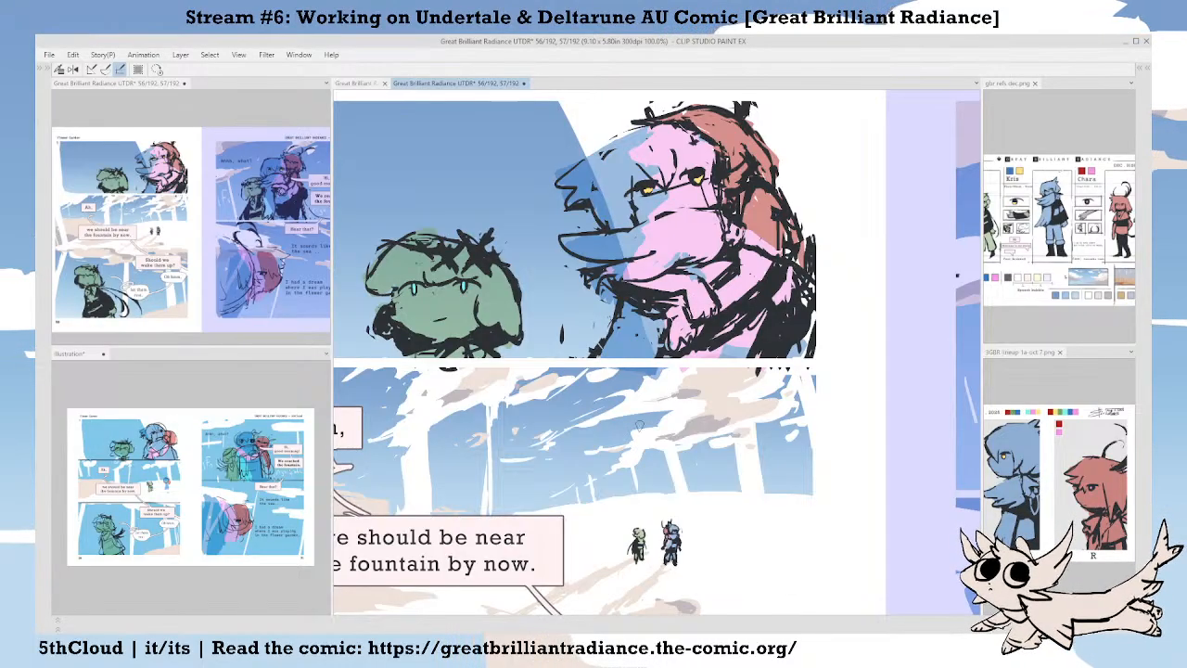
scroll(637, 427, "up", 1)
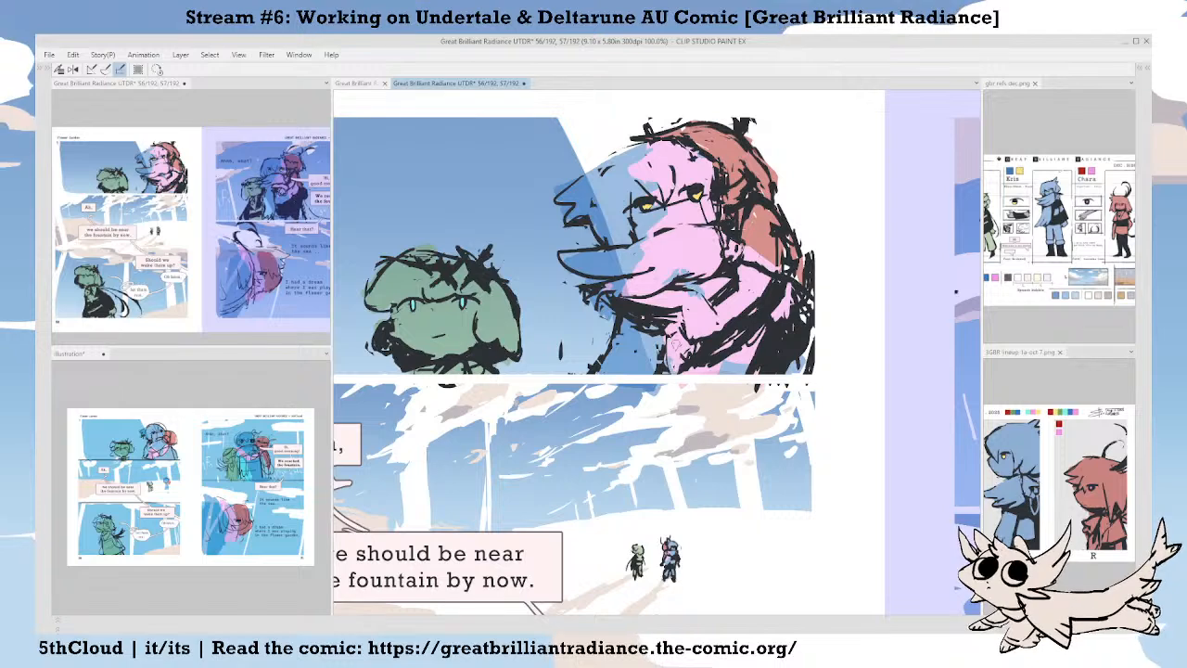
left_click_drag(678, 359, 670, 372)
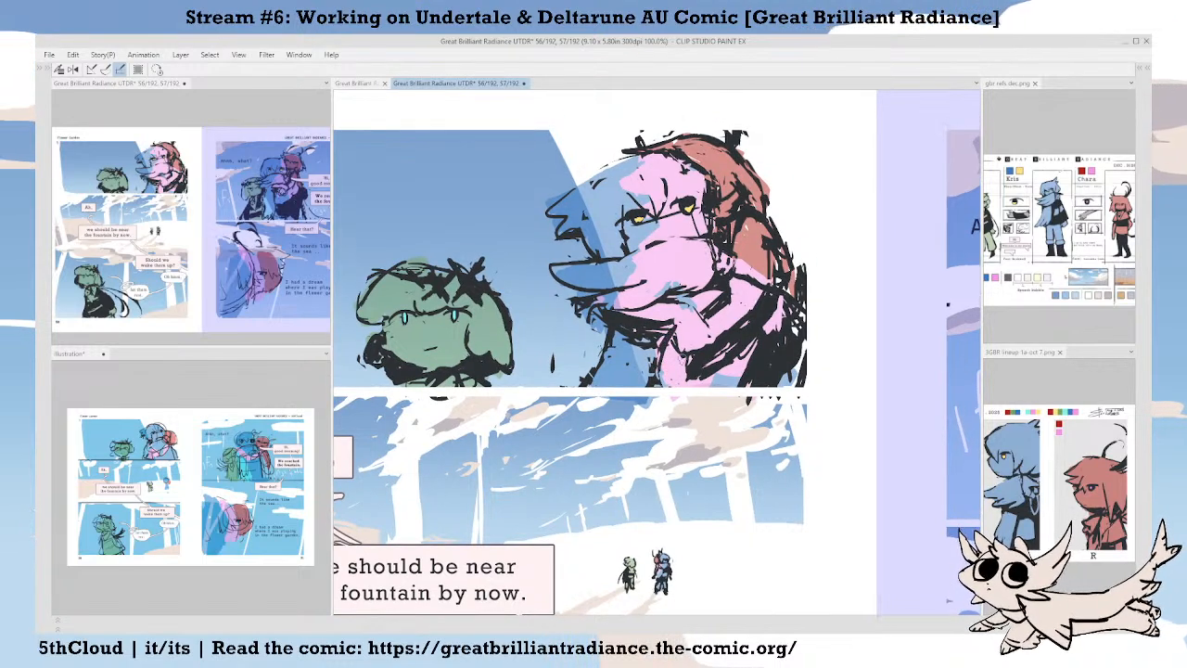
left_click_drag(690, 381, 686, 388)
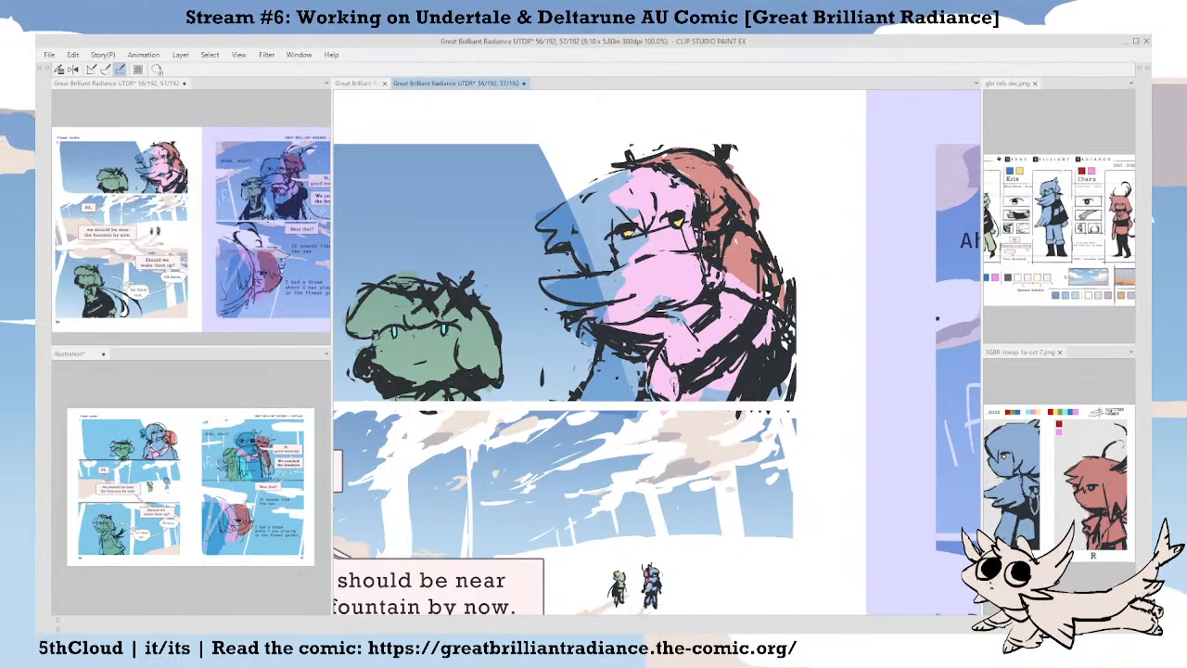
left_click_drag(683, 384, 681, 390)
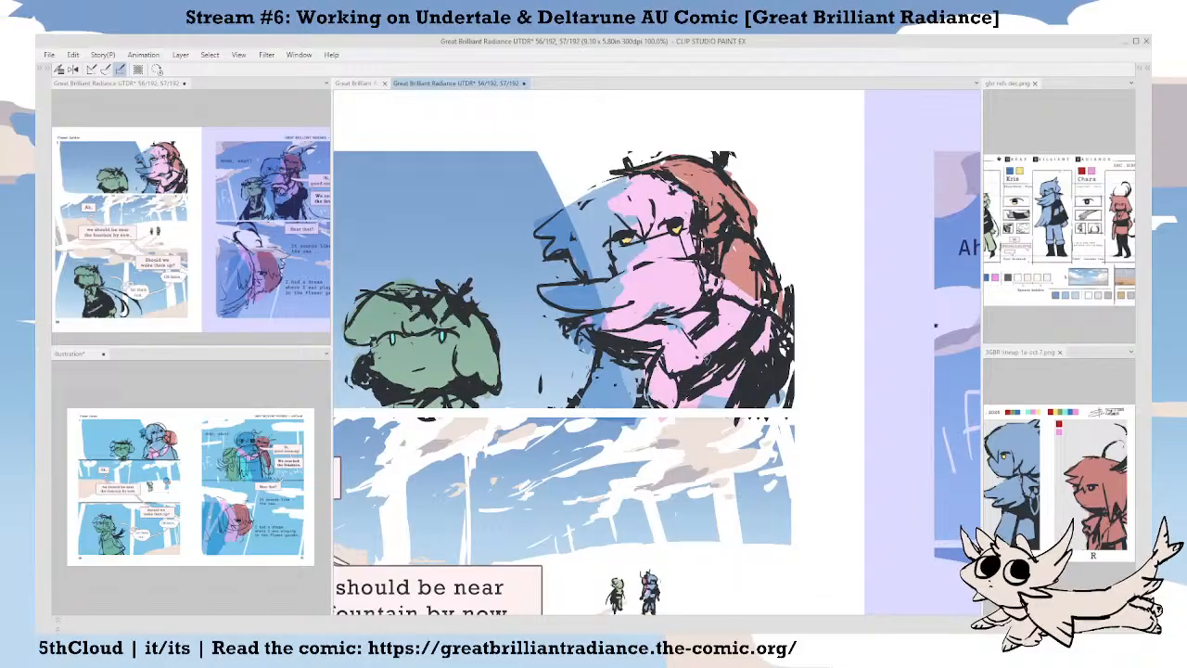
left_click_drag(726, 345, 697, 377)
Consult the character reference images and draw the large character's hand with separate fingers in the left page's first panel.
left_click_drag(1090, 237, 1052, 260)
scroll(1054, 259, "up", 3)
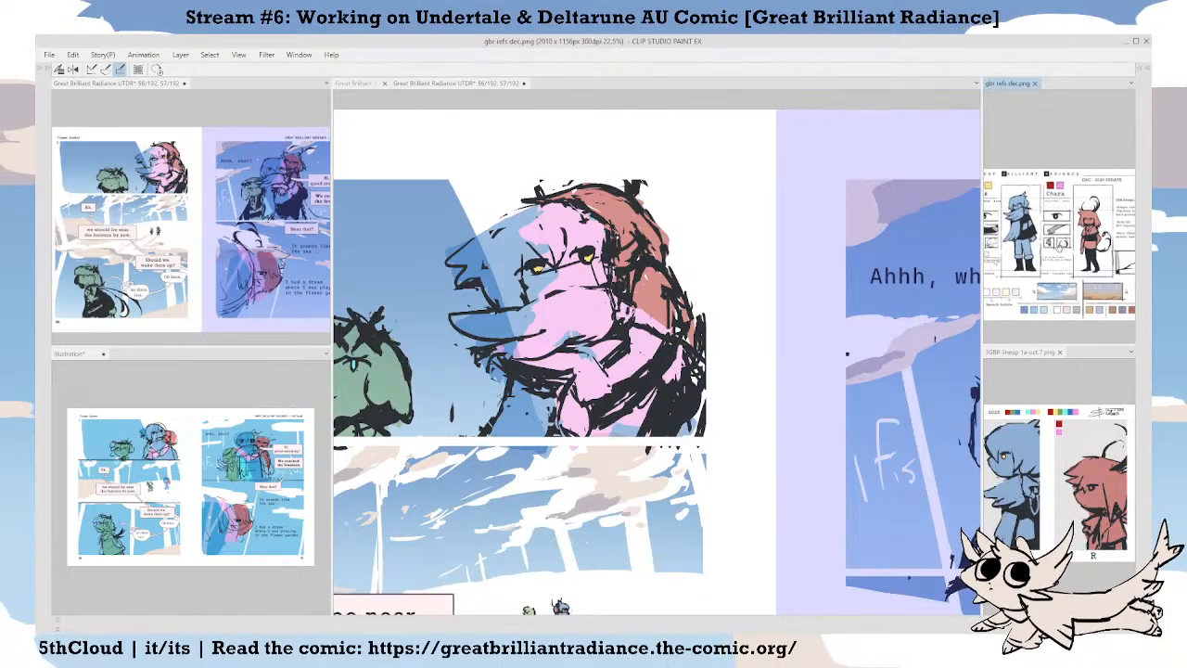
scroll(1053, 259, "up", 3)
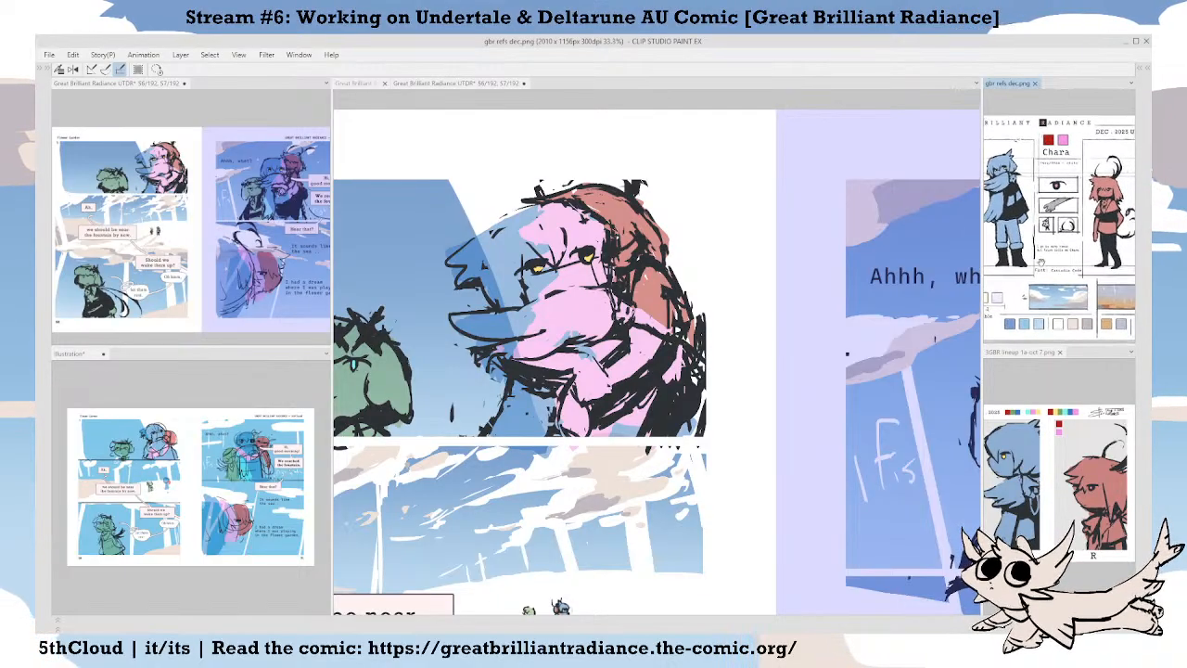
left_click(1041, 406)
left_click_drag(1041, 405, 1048, 402)
left_click_drag(702, 241, 780, 204)
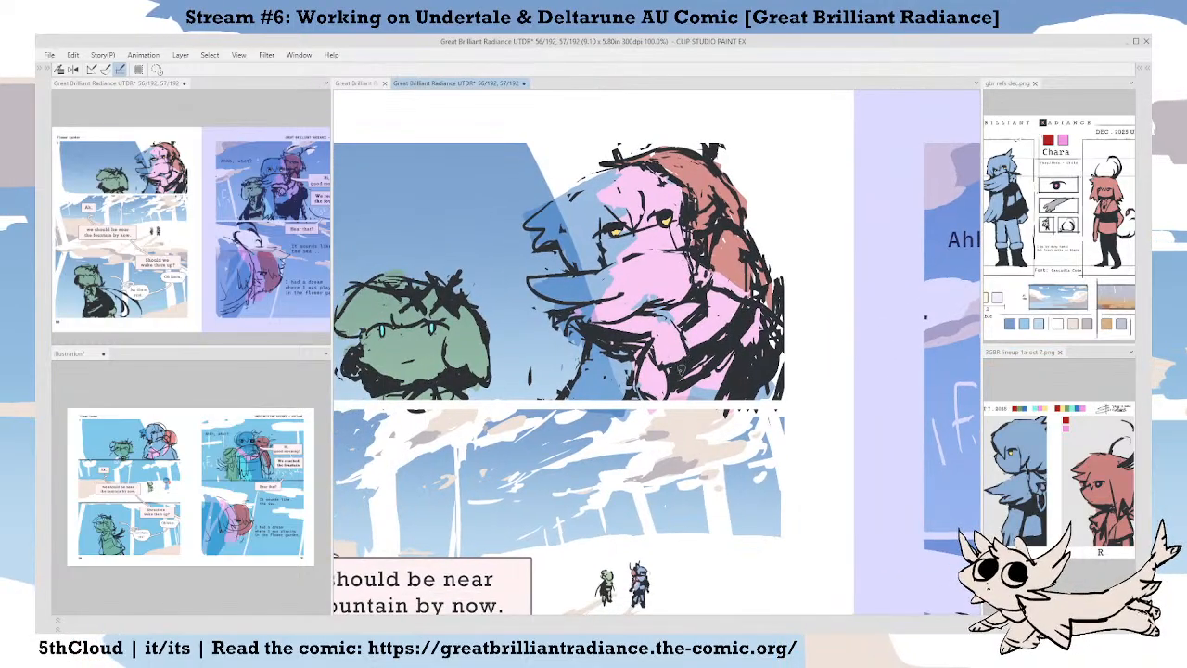
left_click_drag(679, 368, 696, 355)
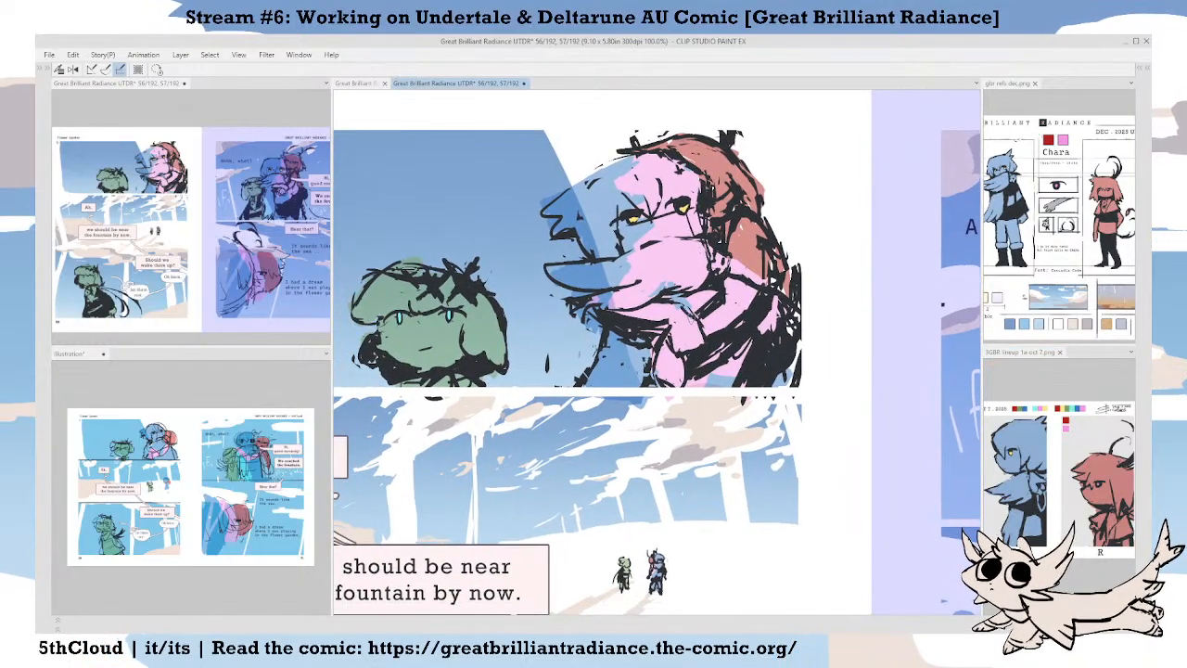
mouse_move(708, 348)
left_mouse_down()
mouse_move(702, 330)
mouse_move(698, 355)
left_mouse_up()
scroll(707, 342, "up", 1)
scroll(707, 344, "up", 1)
left_click_drag(705, 343, 738, 367)
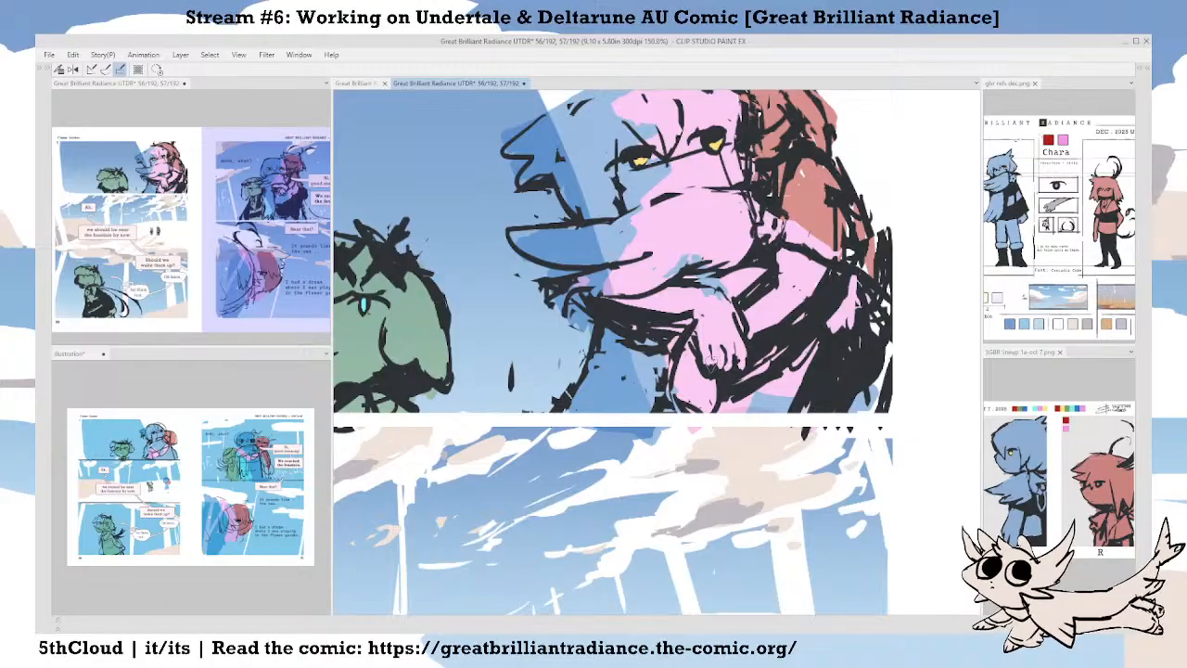
Refine the fingers and surrounding arm lines of the large character's hand, checking the drawing at page scale.
scroll(744, 351, "down", 3)
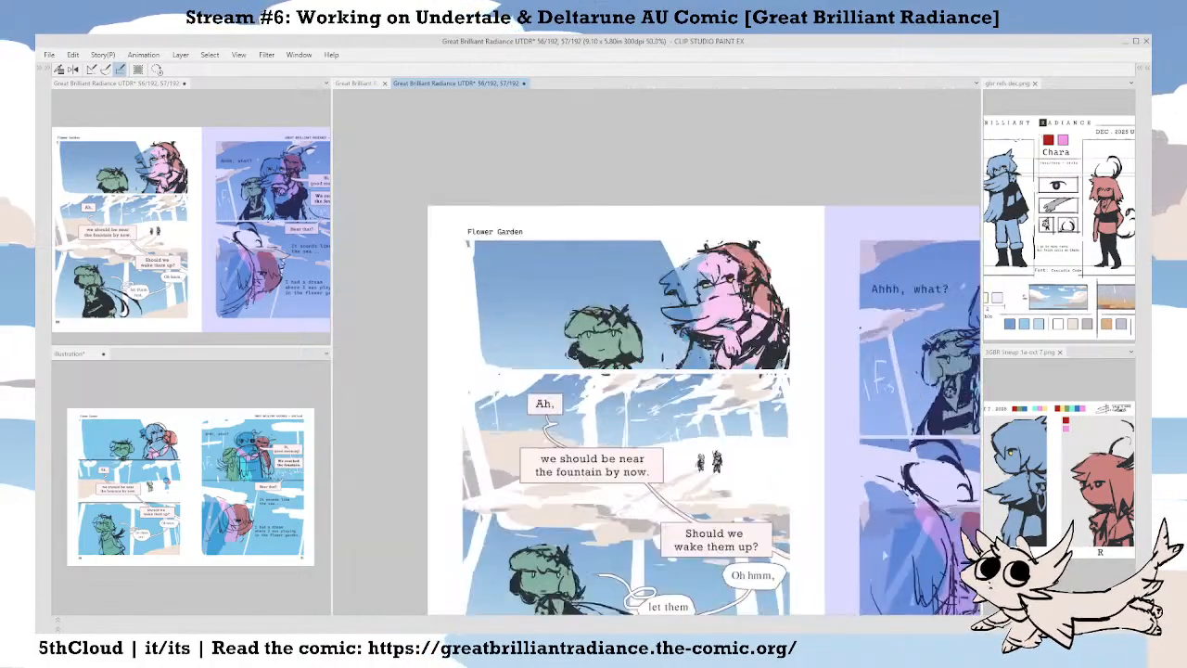
scroll(733, 361, "up", 2)
scroll(708, 356, "up", 1)
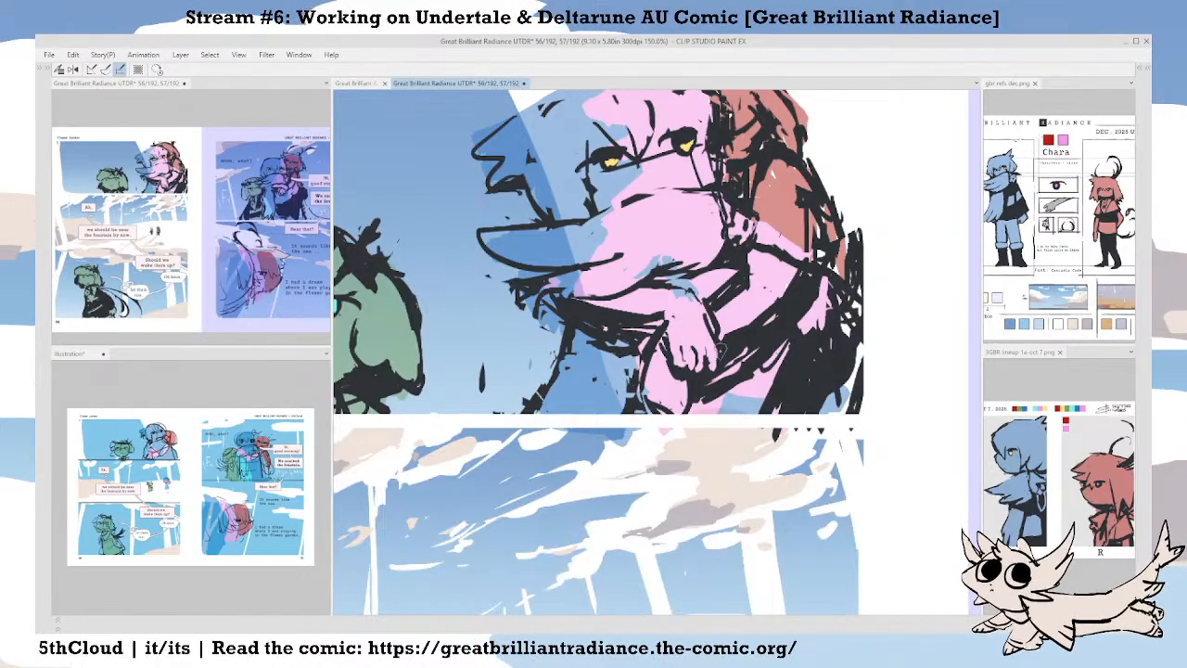
left_click_drag(690, 350, 694, 362)
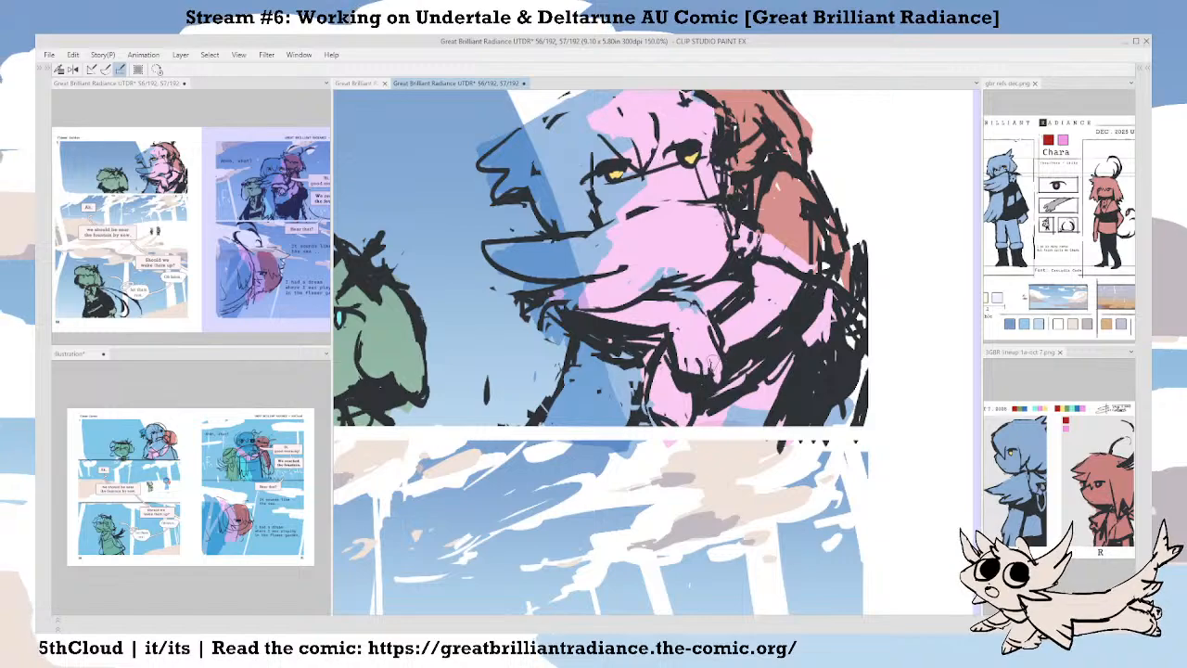
Bring the palettes back and select Layer 3 in the right page's ART folder.
scroll(705, 362, "down", 3)
left_click_drag(871, 444, 681, 375)
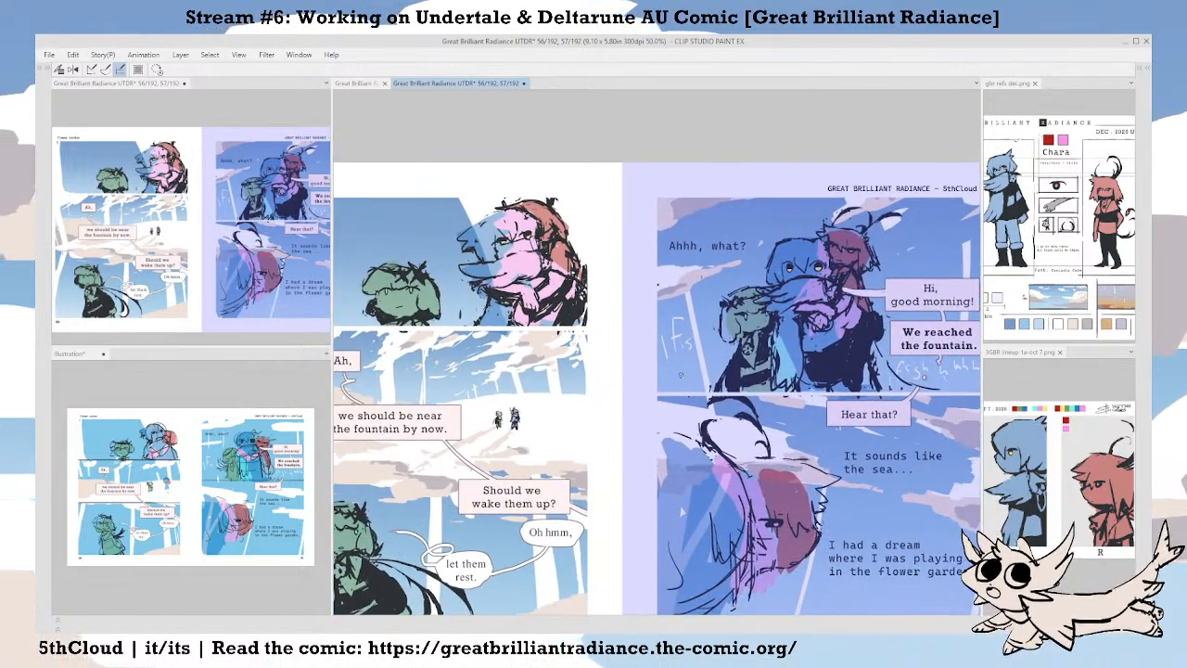
key("Tab")
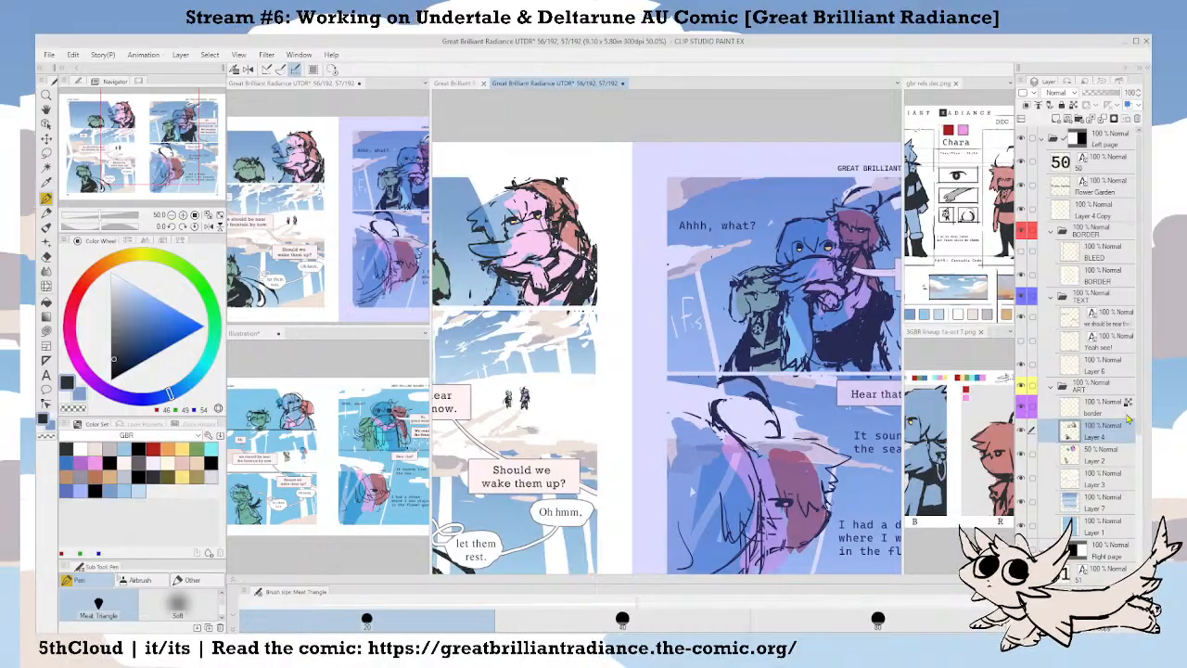
scroll(1132, 436, "down", 3)
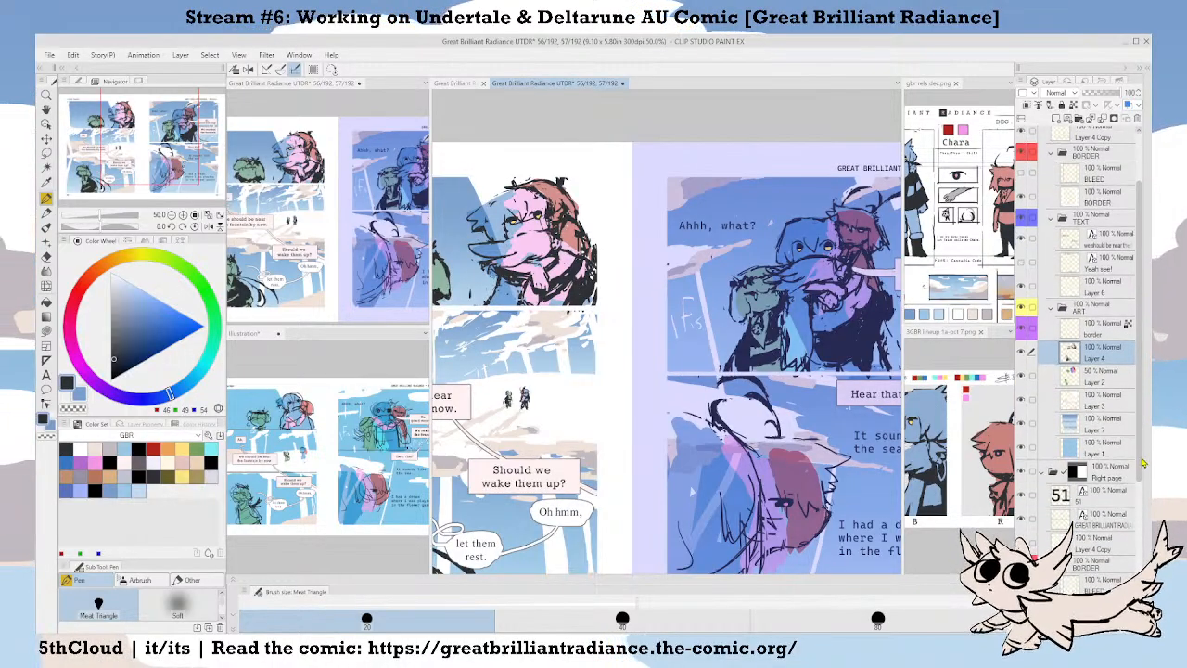
scroll(1136, 469, "down", 1)
scroll(1136, 371, "down", 6)
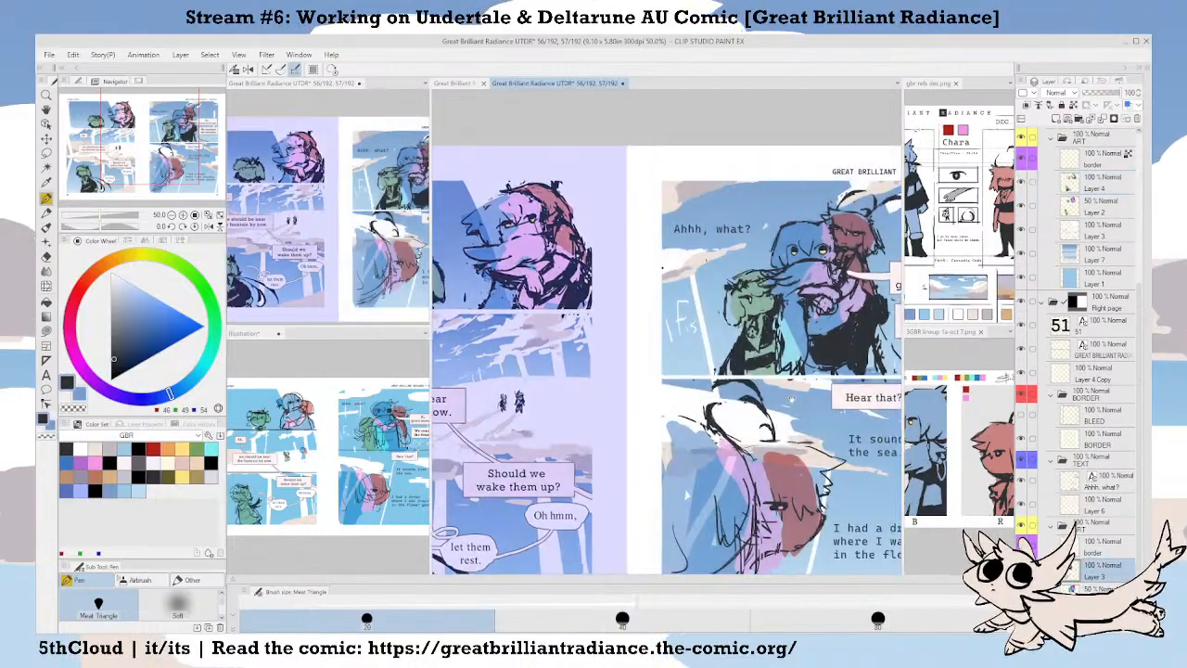
Touch up the red-haired character's neck and hair linework in the right page's top panel, and check the page in the second canvas view.
left_click_drag(791, 399, 704, 456)
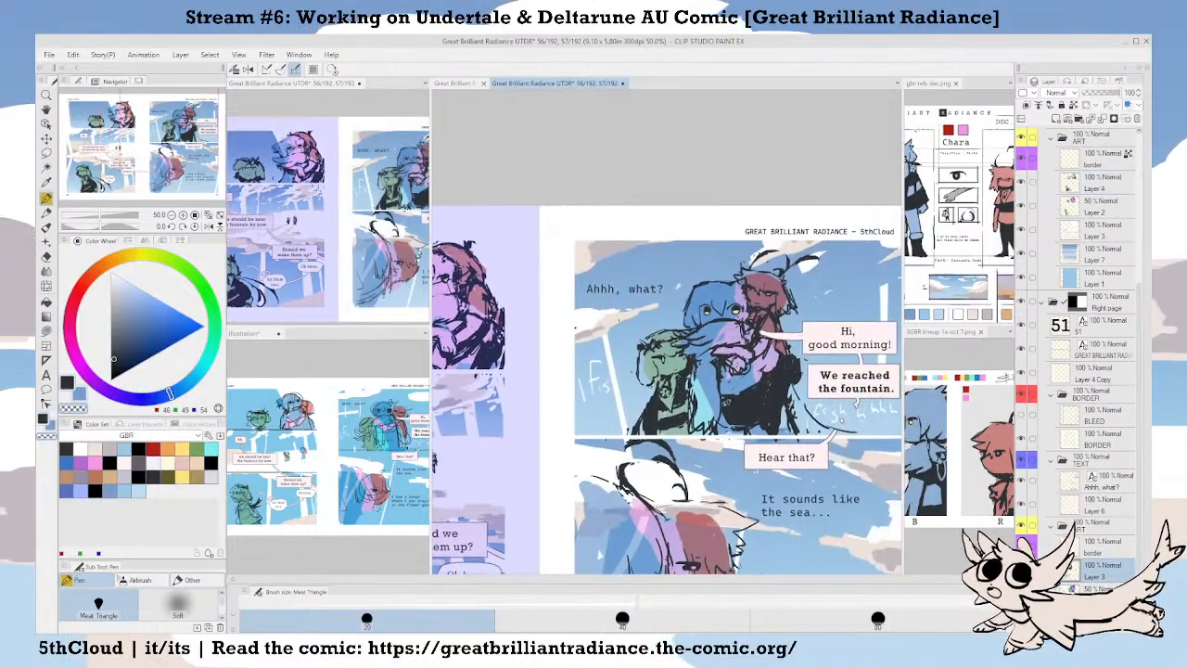
scroll(749, 373, "up", 2)
left_click_drag(748, 373, 712, 390)
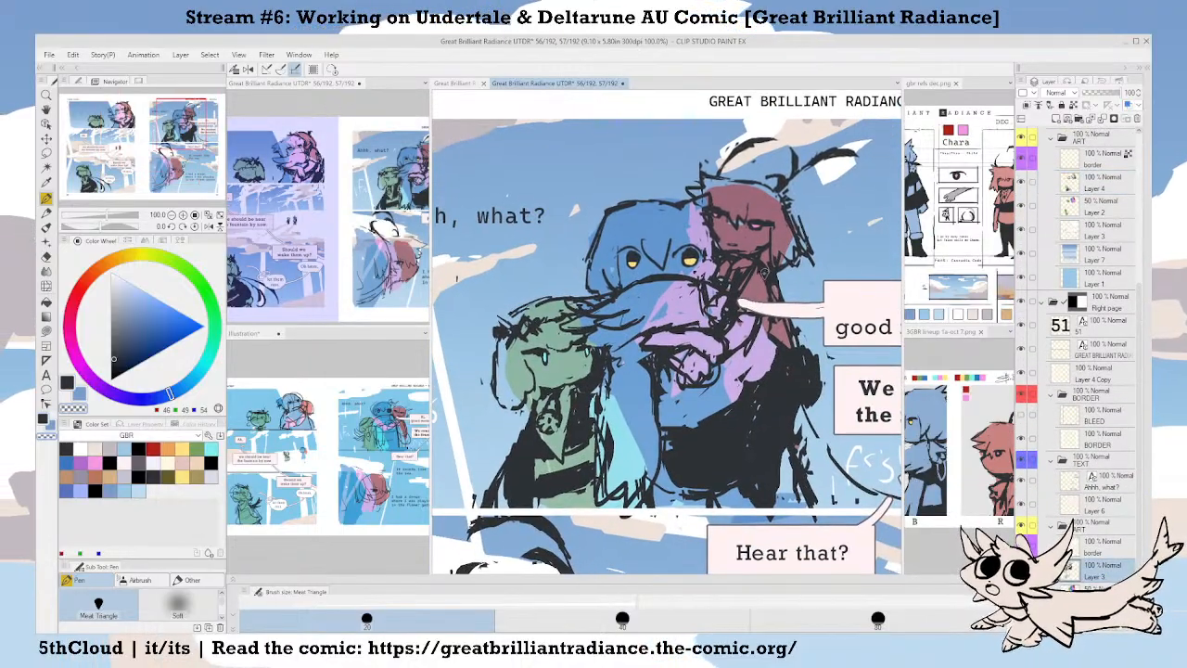
mouse_move(745, 282)
left_mouse_down()
mouse_move(740, 303)
mouse_move(757, 266)
mouse_move(746, 289)
mouse_move(776, 299)
left_mouse_up()
key("c")
mouse_move(901, 480)
left_mouse_down()
mouse_move(910, 510)
mouse_move(891, 499)
left_mouse_up()
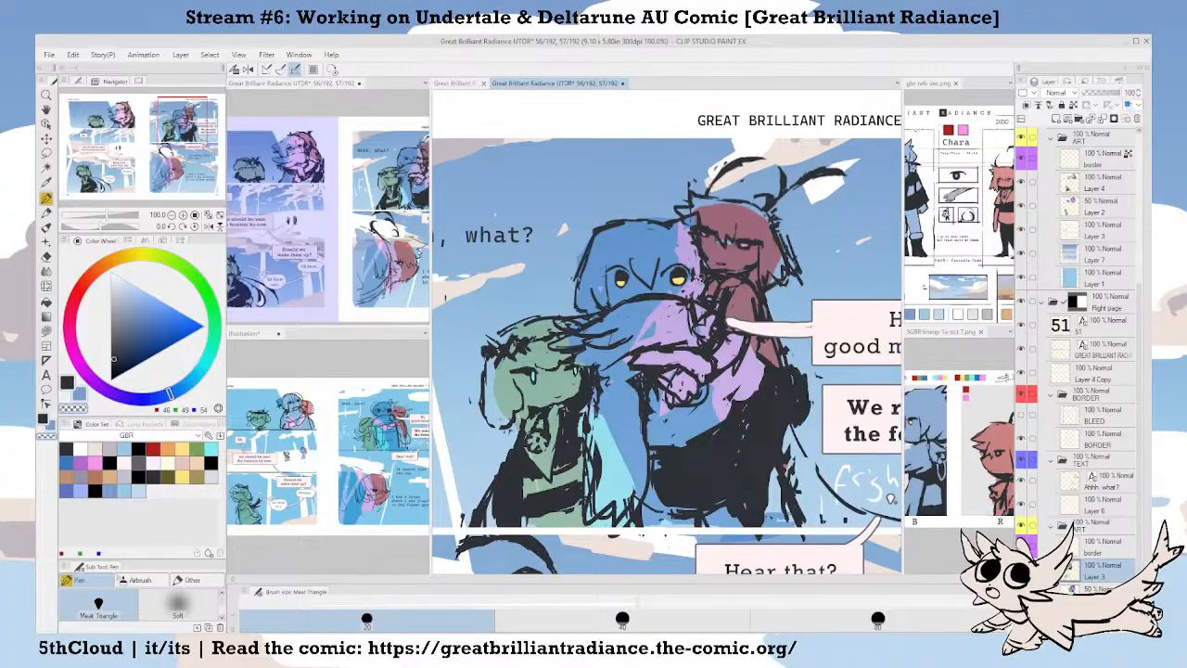
left_click_drag(695, 276, 748, 277)
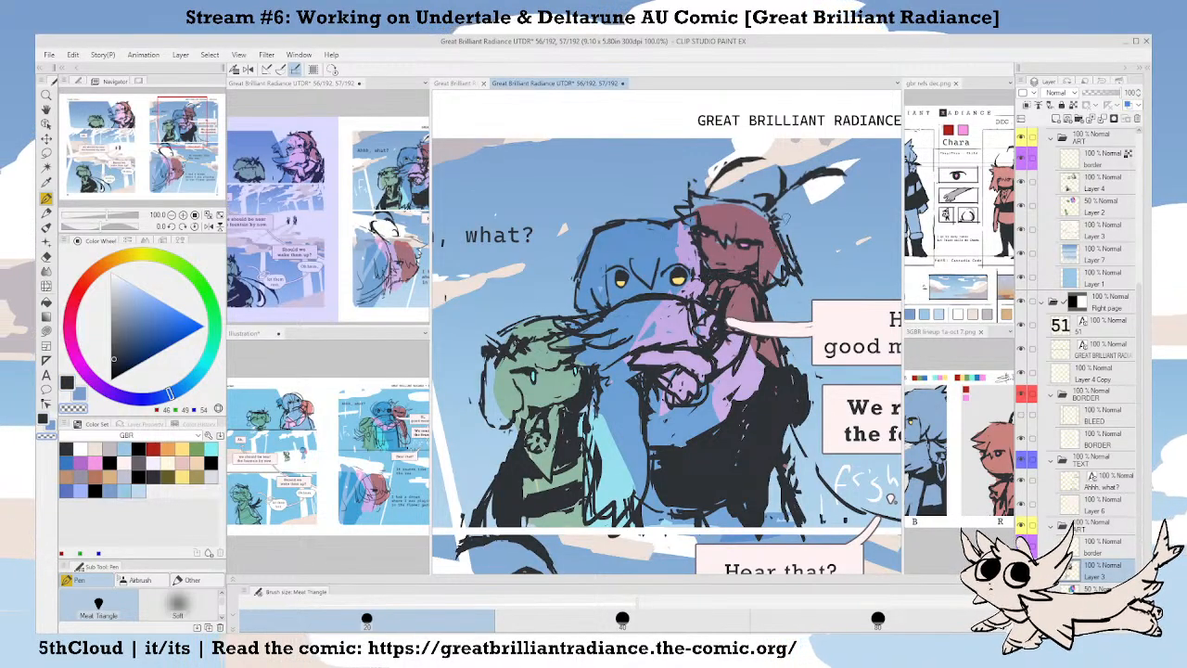
mouse_move(781, 230)
left_mouse_down()
mouse_move(802, 282)
mouse_move(771, 242)
left_mouse_up()
key("c")
key("c")
key("Tab")
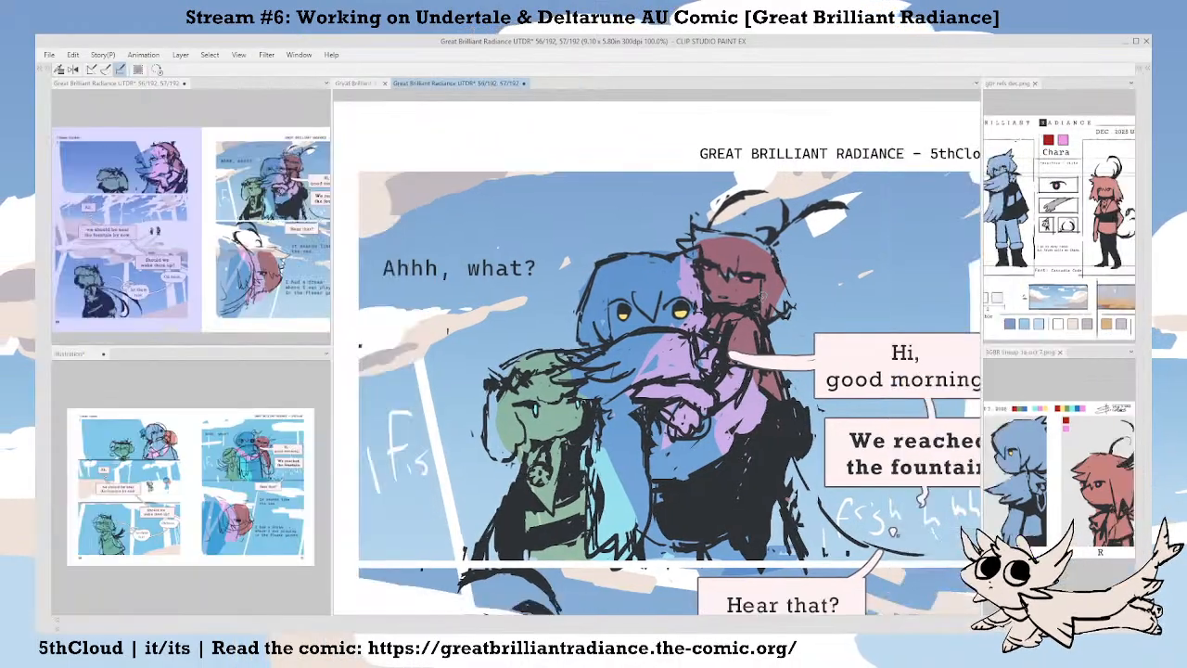
left_click_drag(265, 226, 192, 222)
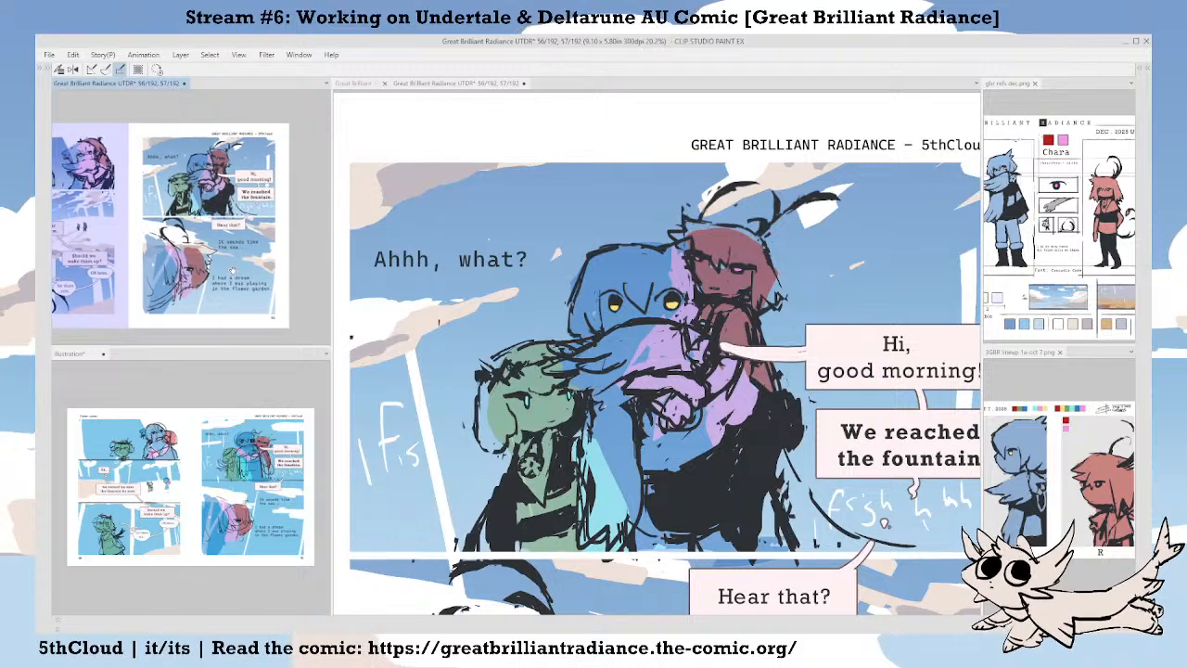
Lasso the blue character's head in the right page's top panel, duplicate Layer 3, and clear the selection.
mouse_move(675, 333)
left_mouse_down()
mouse_move(703, 286)
mouse_move(677, 331)
mouse_move(707, 306)
left_mouse_up()
key("Tab")
key("m")
key("ctrl+d")
left_click_drag(632, 282, 635, 292)
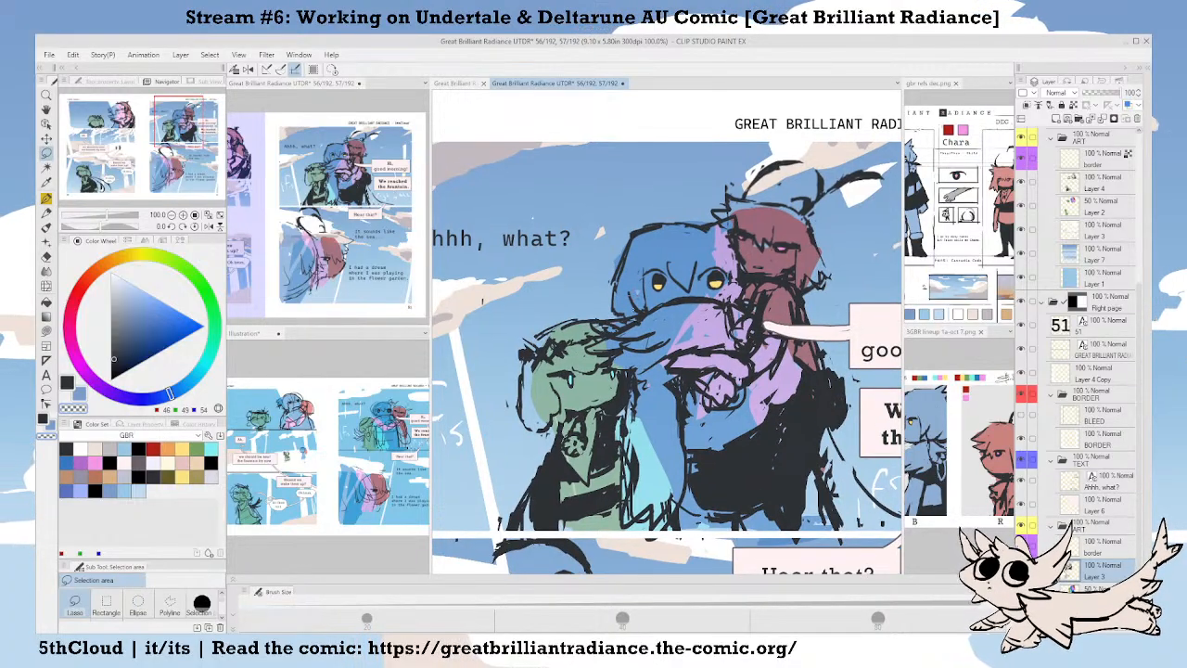
key("ctrl+s")
left_click_drag(601, 298, 588, 284)
left_click_drag(703, 219, 716, 255)
left_click_drag(746, 405, 744, 393)
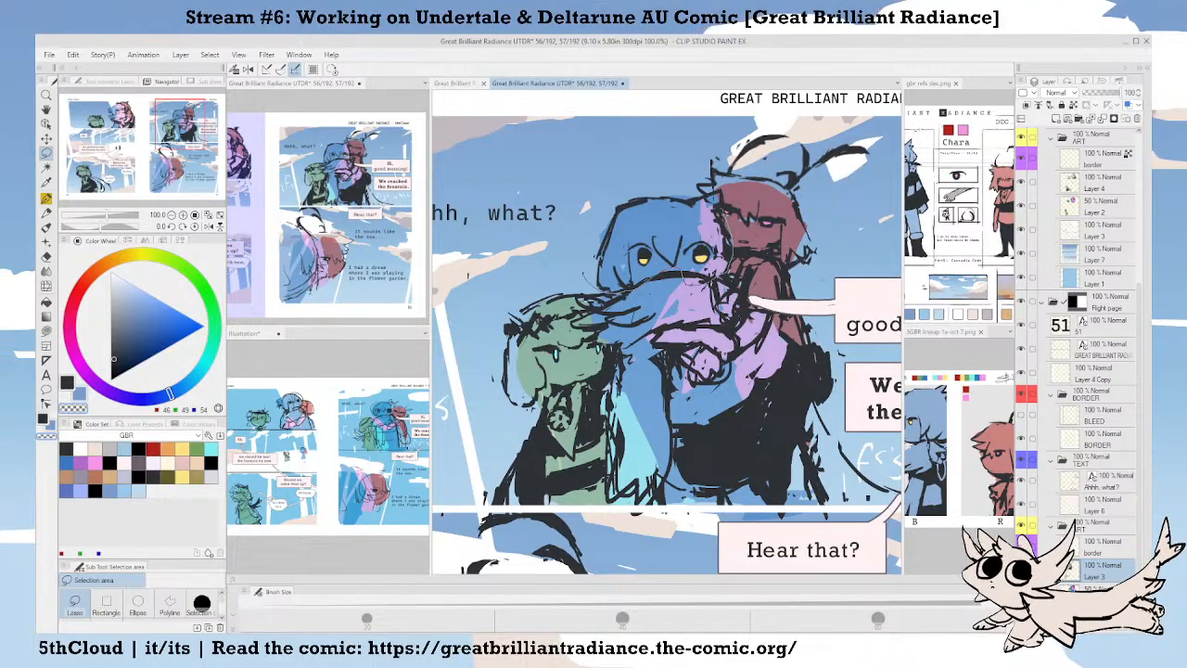
left_click_drag(663, 278, 669, 318)
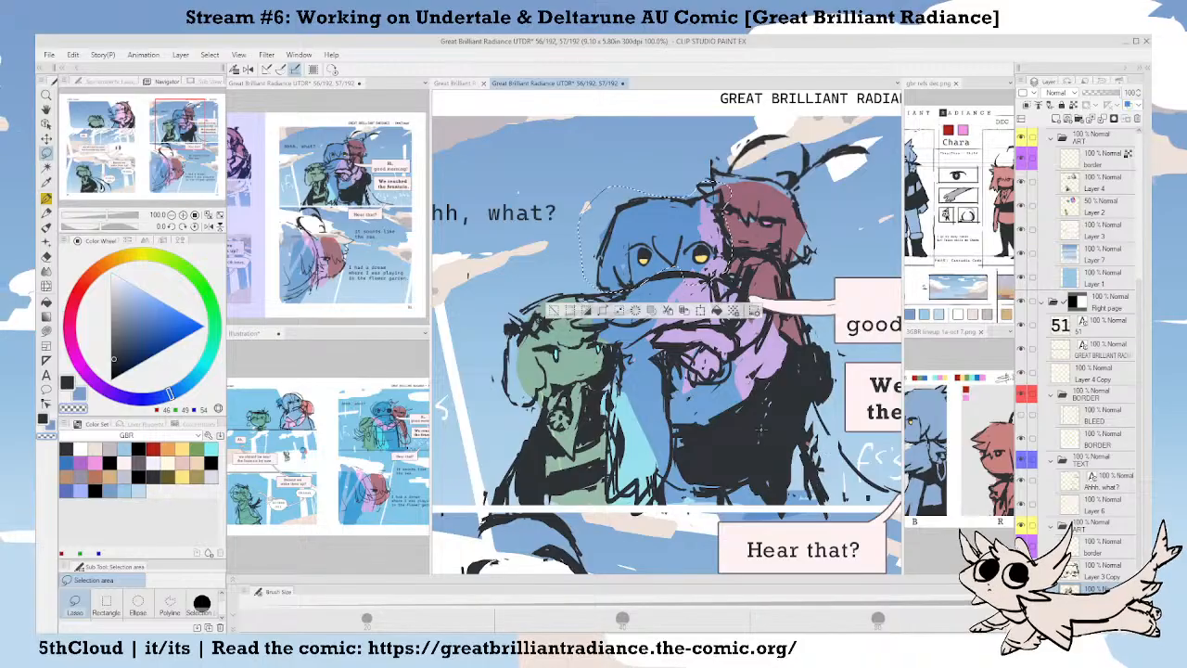
key("ctrl+d")
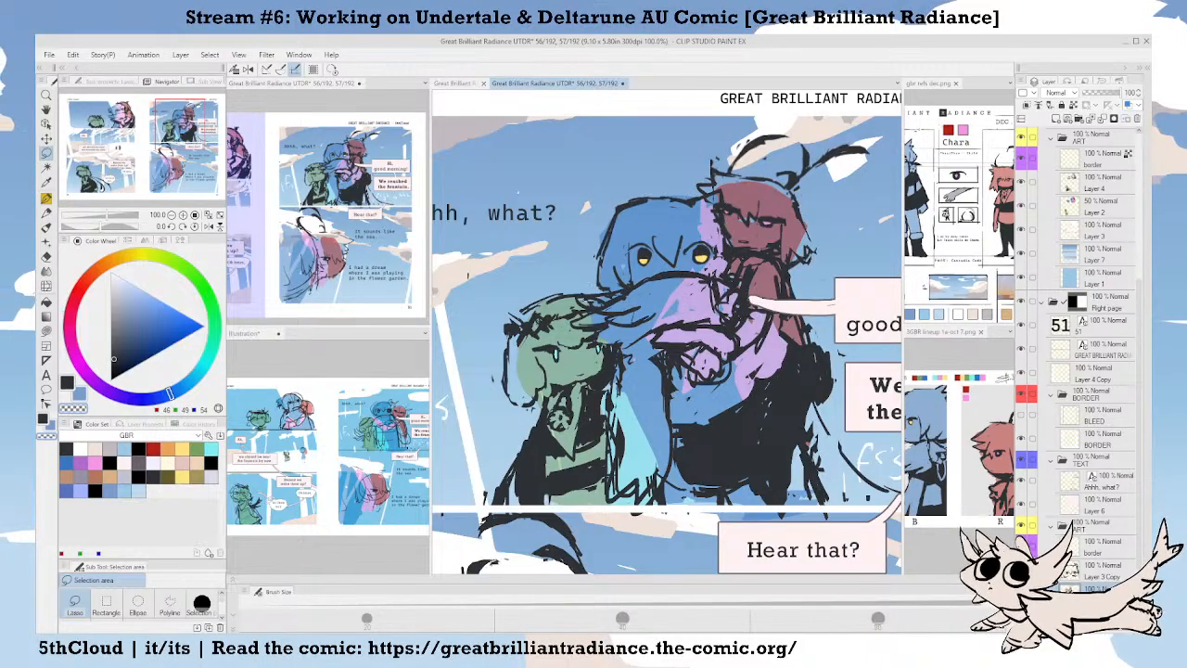
Lower the duplicated blue head layer's opacity to 33% and select Layer 3 with the Meat Triangle pen for redrawing.
left_click(1103, 93)
left_click(1099, 94)
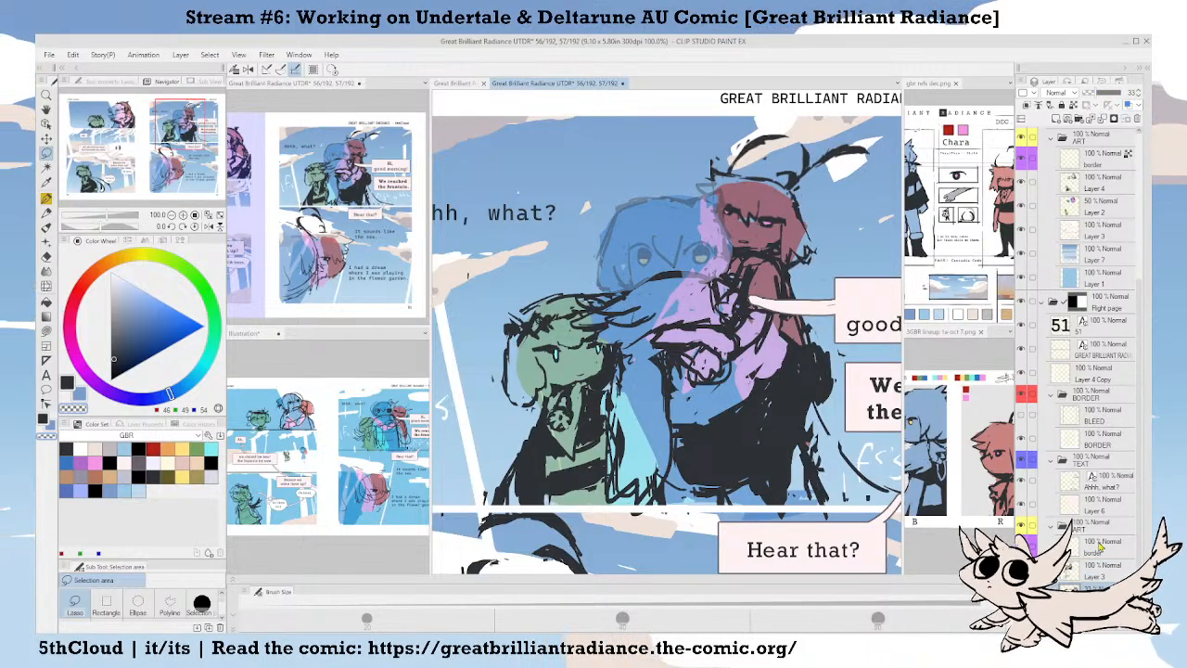
key("p")
left_click_drag(634, 337, 608, 332)
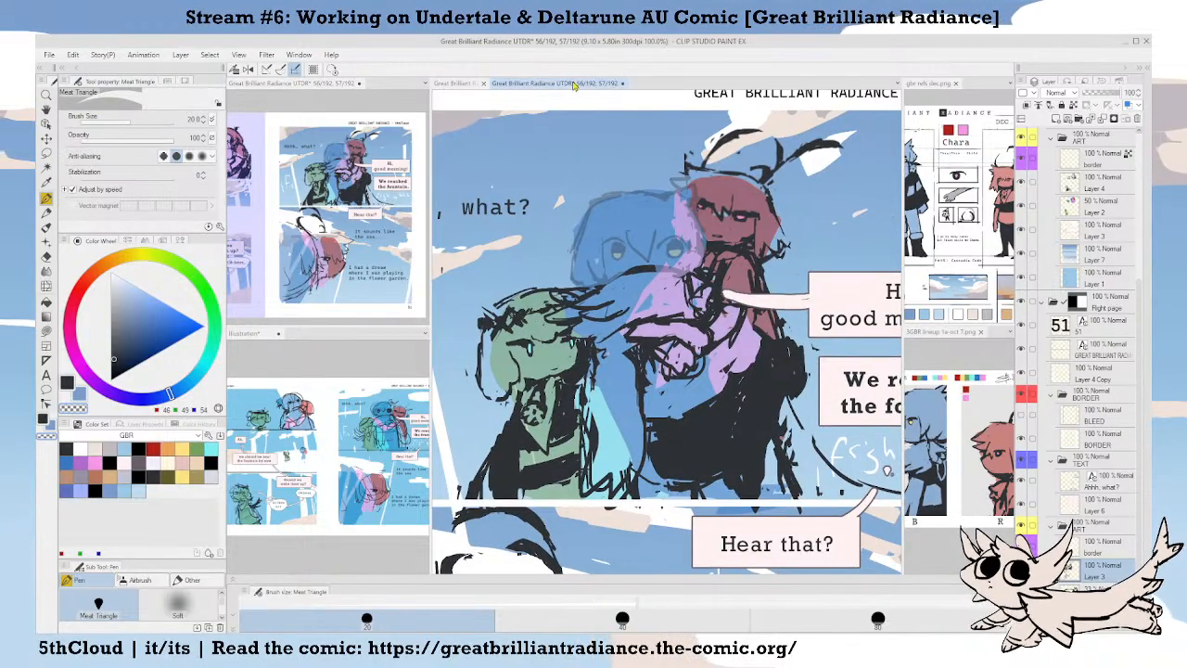
key("Tab")
left_click_drag(704, 341, 745, 339)
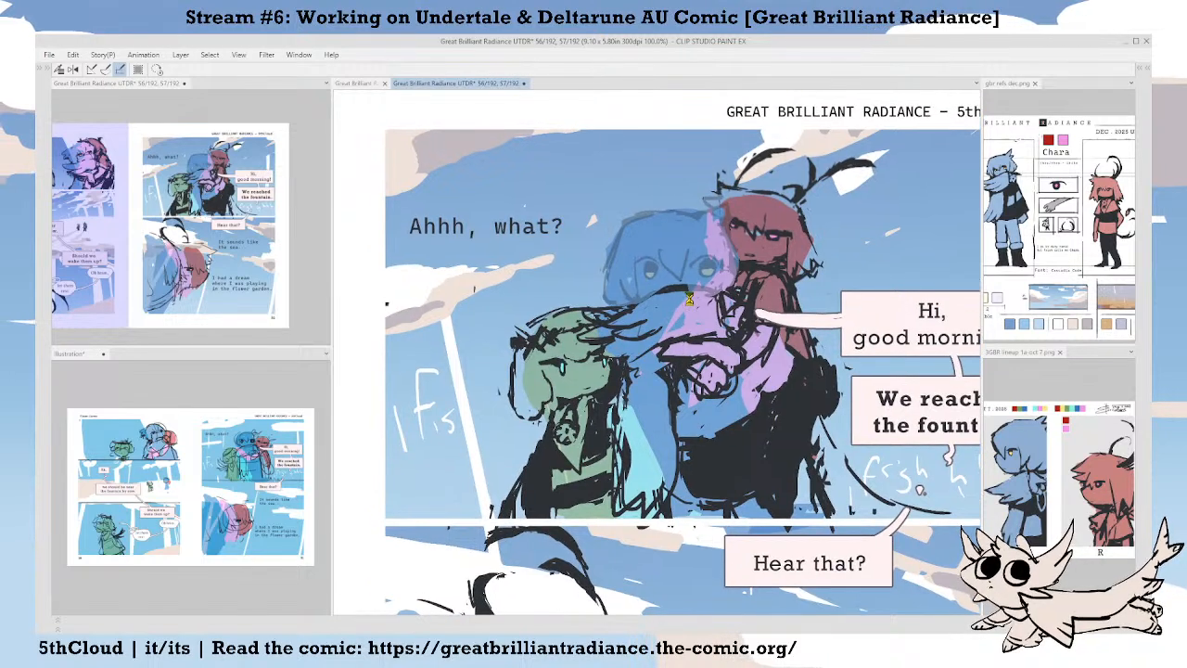
Save the comic and sketch a new circle for the blue character's head over the faded head, undoing stray strokes.
key("ctrl+s")
left_click_drag(689, 271, 700, 263)
left_click_drag(485, 276, 486, 283)
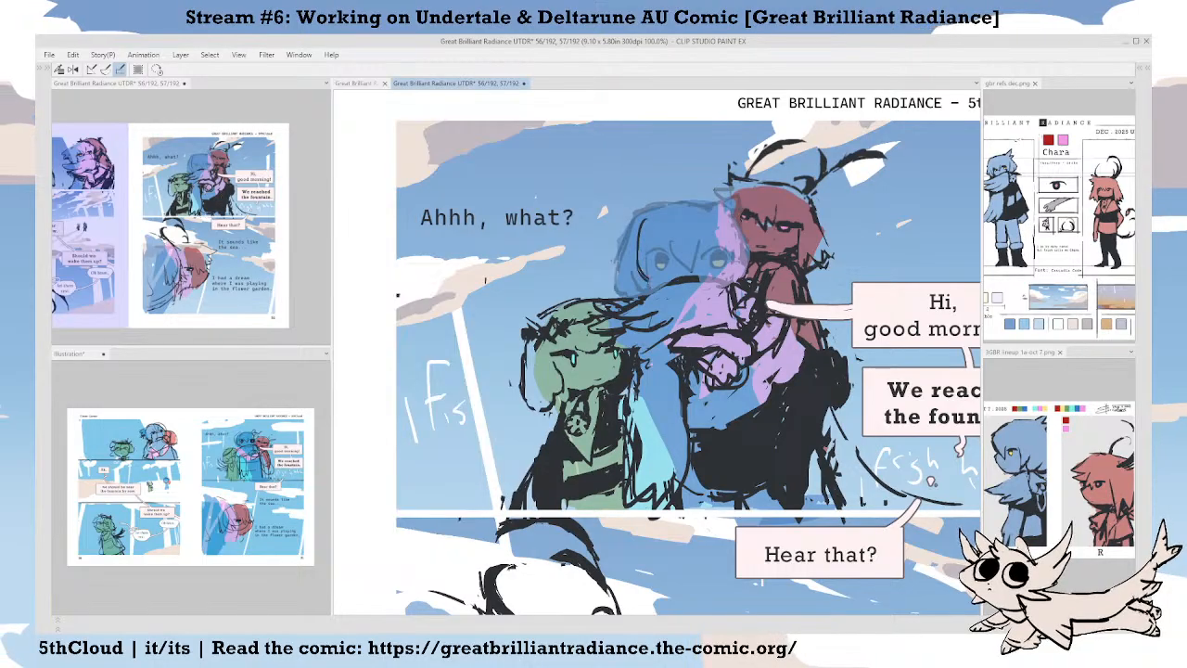
key("ctrl+z")
mouse_move(640, 217)
left_mouse_down()
mouse_move(667, 288)
mouse_move(748, 269)
mouse_move(733, 210)
mouse_move(683, 199)
mouse_move(650, 280)
left_mouse_up()
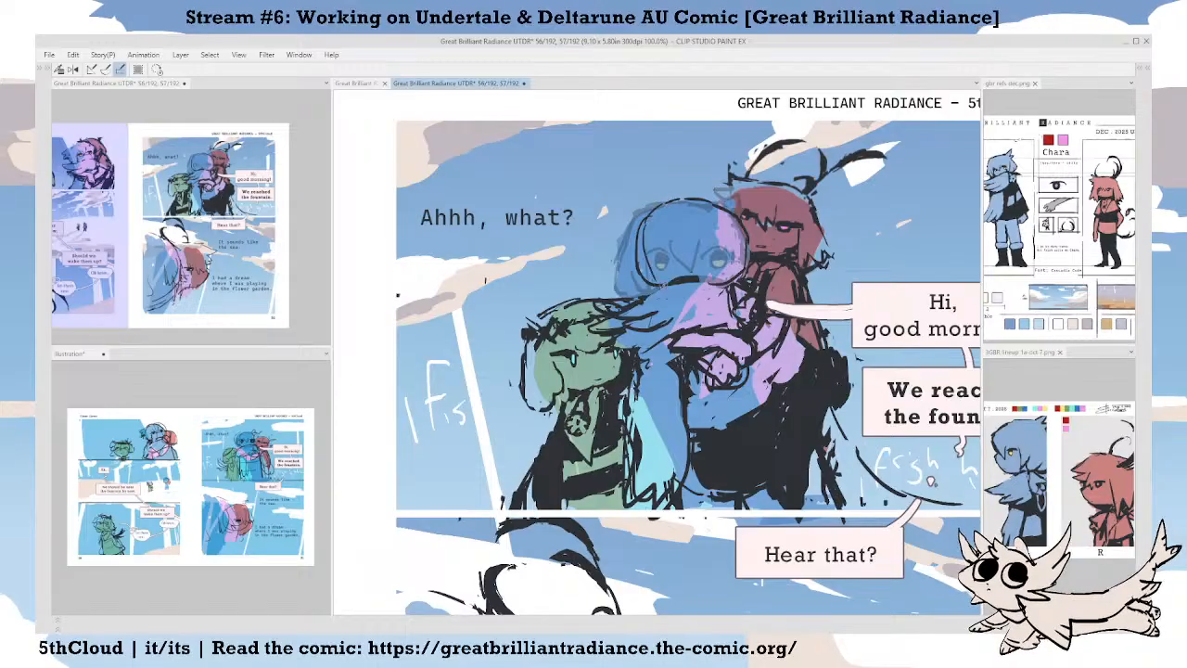
left_click_drag(687, 197, 676, 278)
mouse_move(651, 240)
left_mouse_down()
mouse_move(701, 238)
mouse_move(682, 276)
mouse_move(704, 295)
left_mouse_up()
key("ctrl+z")
key("ctrl+z")
key("ctrl+z")
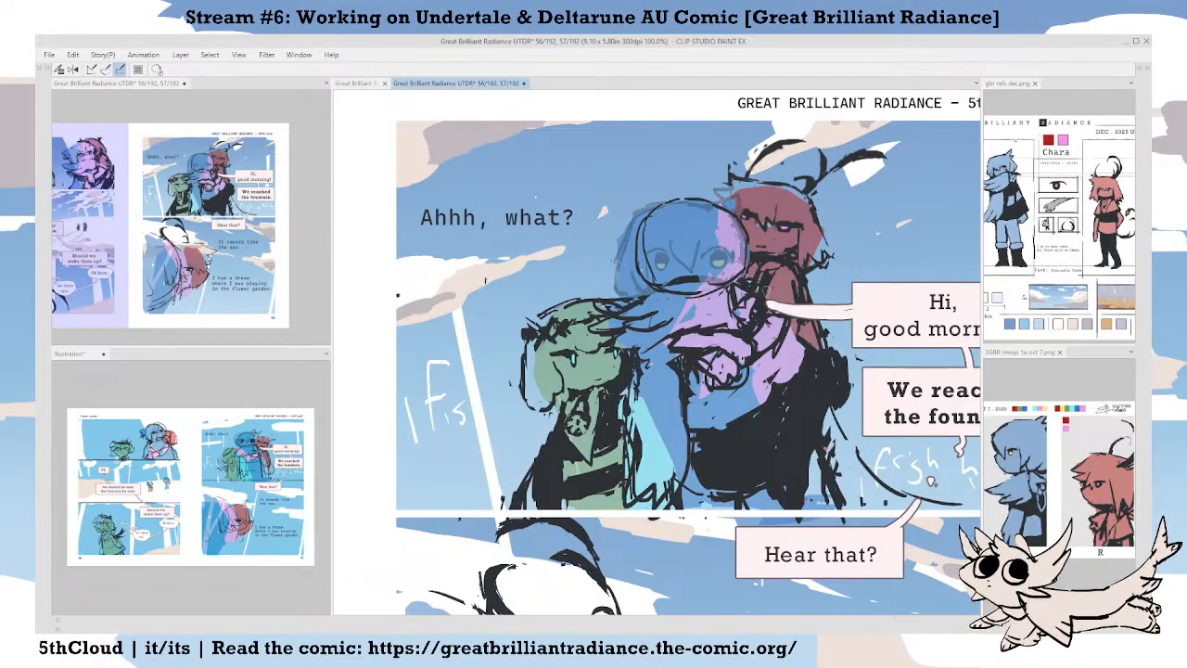
Hide the faded head layer, lasso the new head circle to shift it slightly, and clear the selection.
key("Tab")
left_click(1023, 556)
key("Tab")
left_click_drag(804, 415, 737, 391)
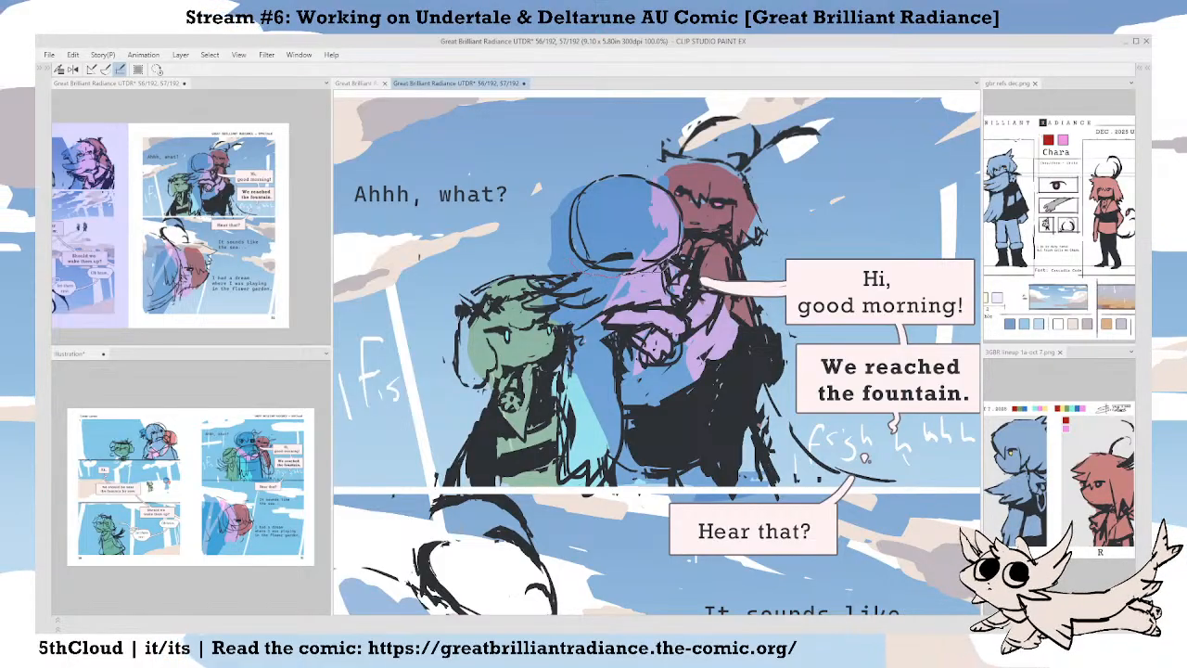
mouse_move(640, 173)
left_mouse_down()
mouse_move(649, 275)
mouse_move(647, 243)
left_mouse_up()
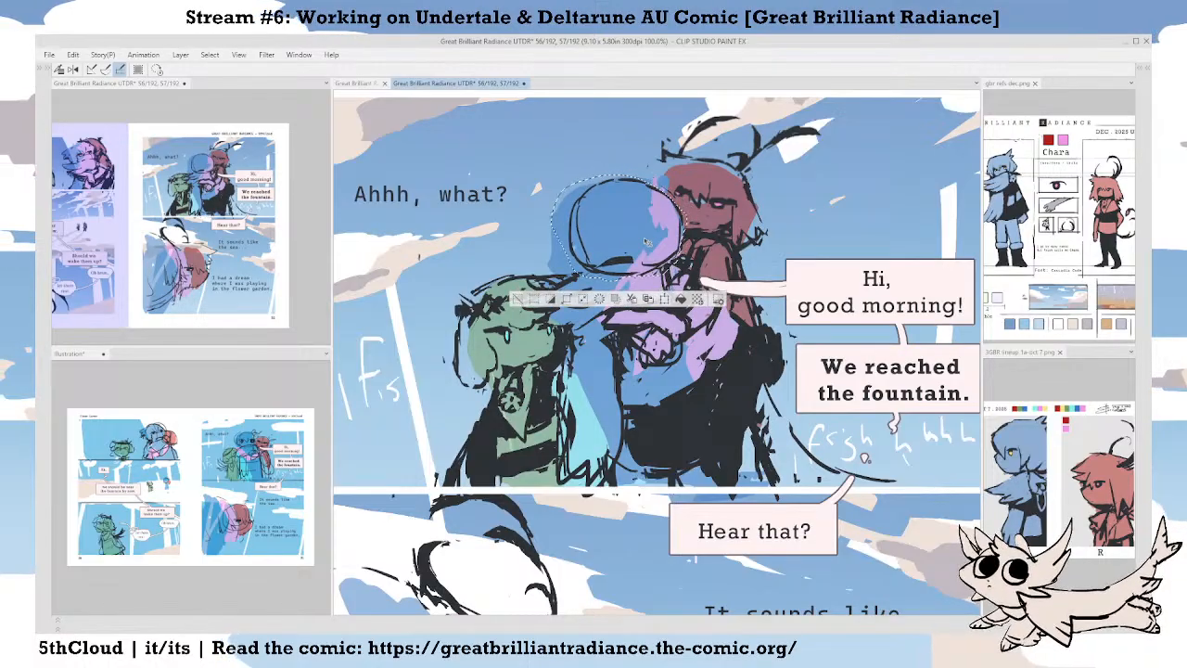
key("ctrl+d")
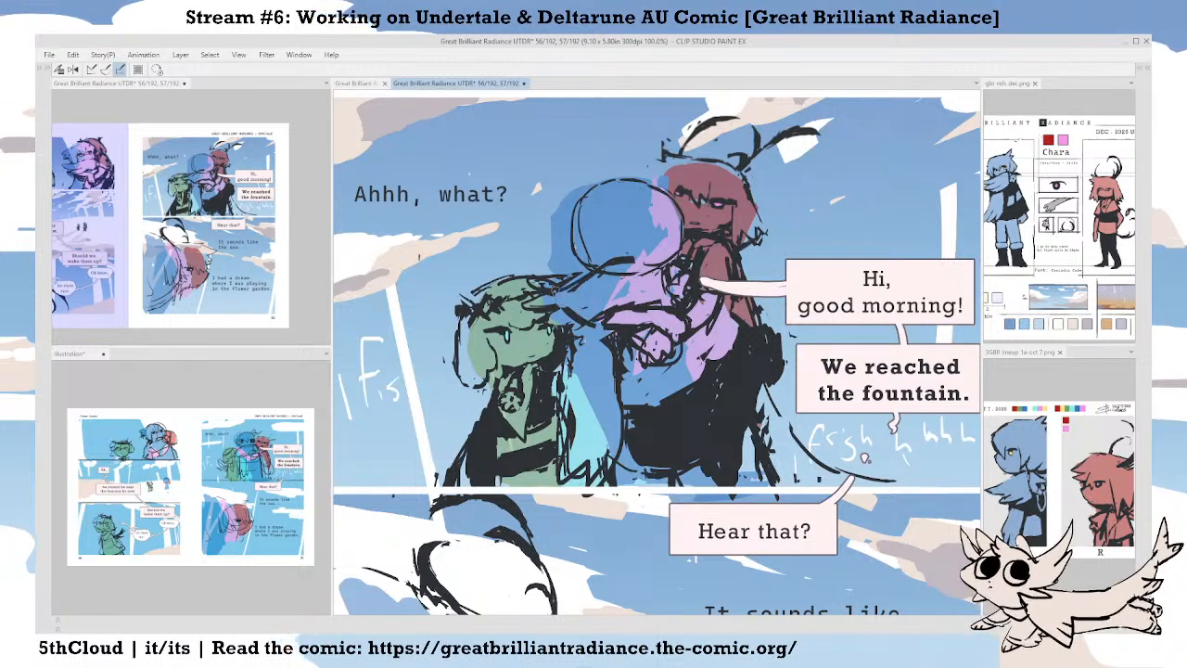
Add the neck and shoulder lines and the facial guidelines to the blue character's new head, checking them at spread scale.
left_click_drag(633, 294, 625, 294)
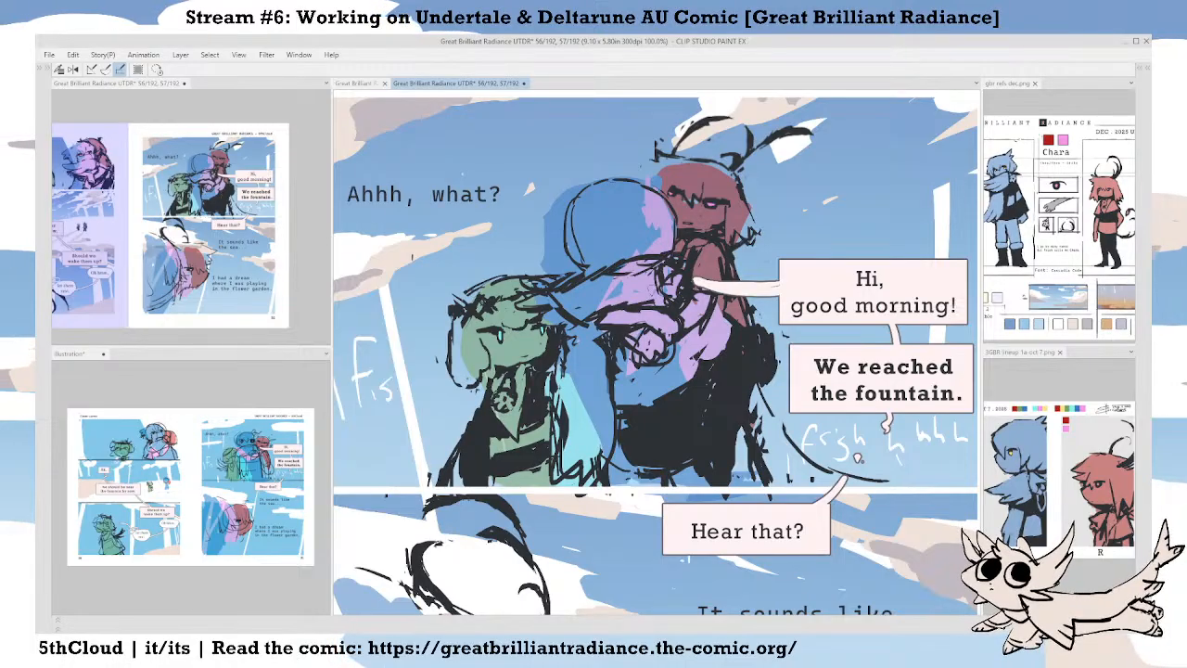
left_click_drag(649, 269, 658, 275)
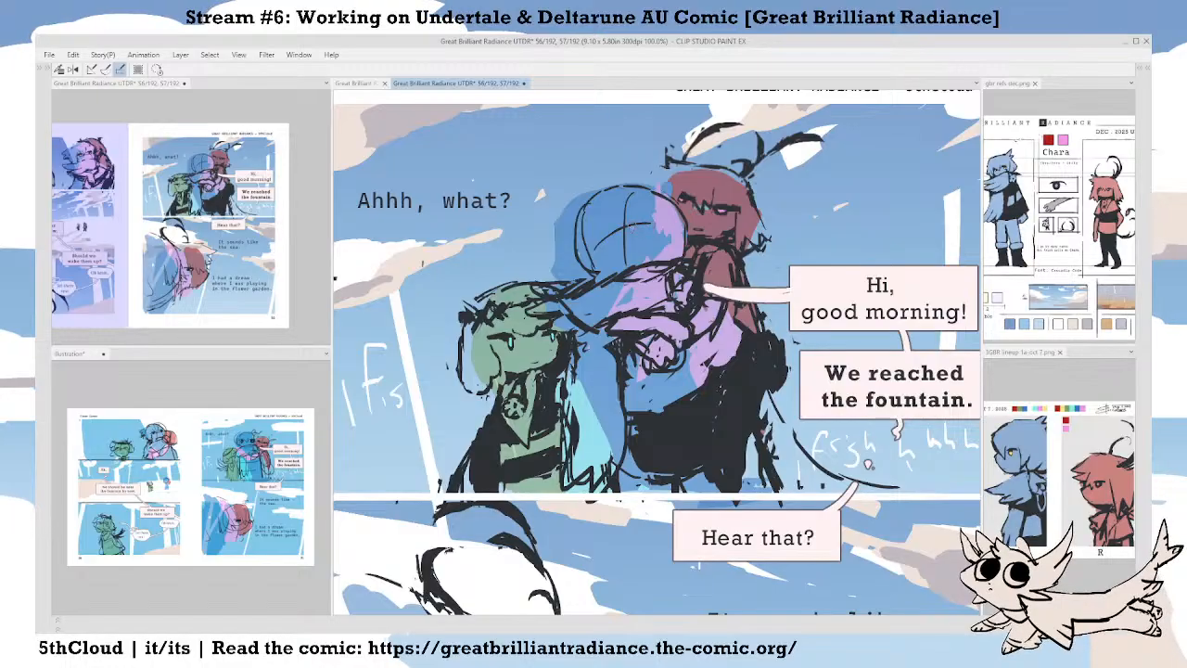
scroll(631, 278, "down", 3)
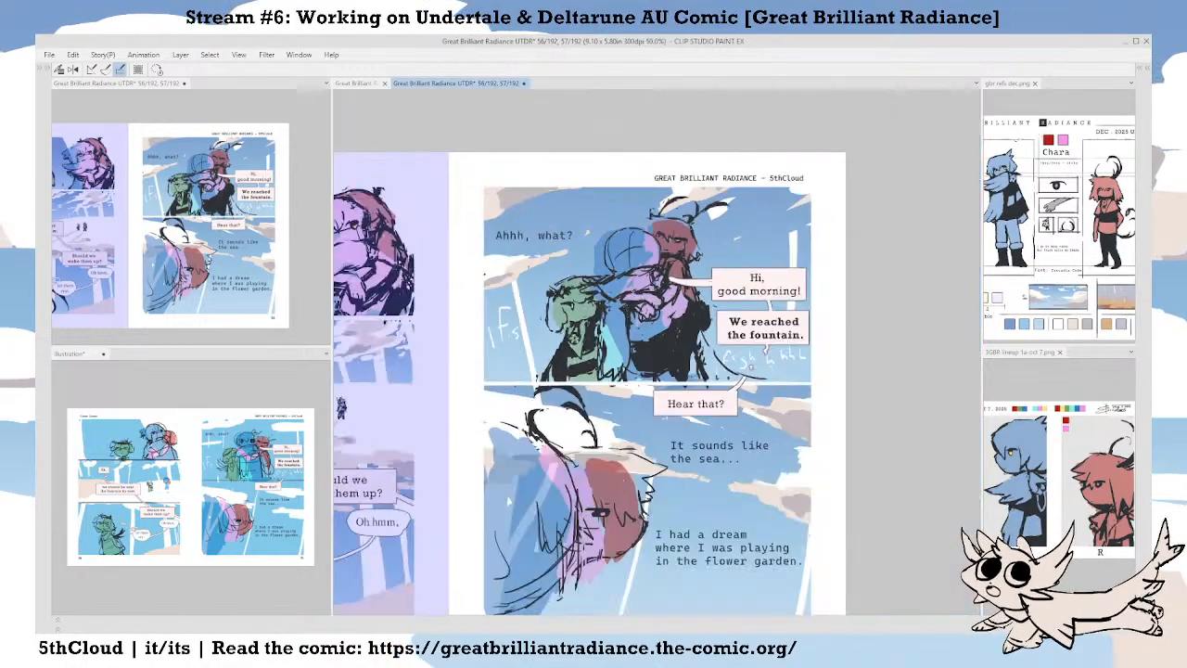
left_click_drag(632, 278, 682, 268)
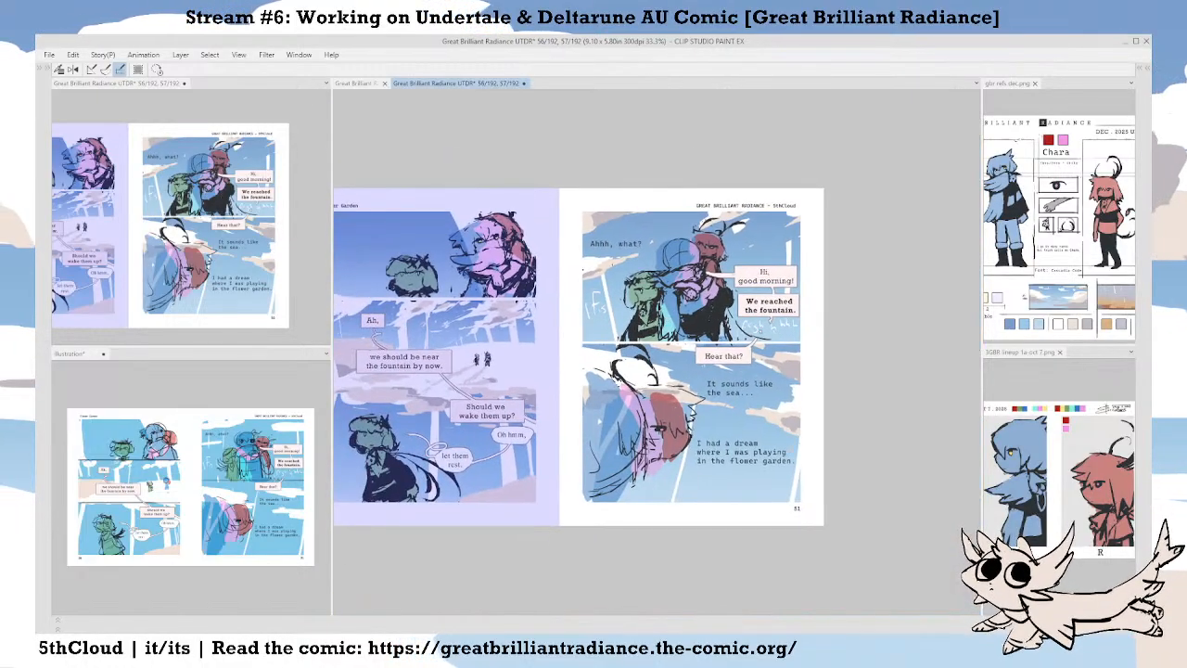
scroll(672, 276, "up", 3)
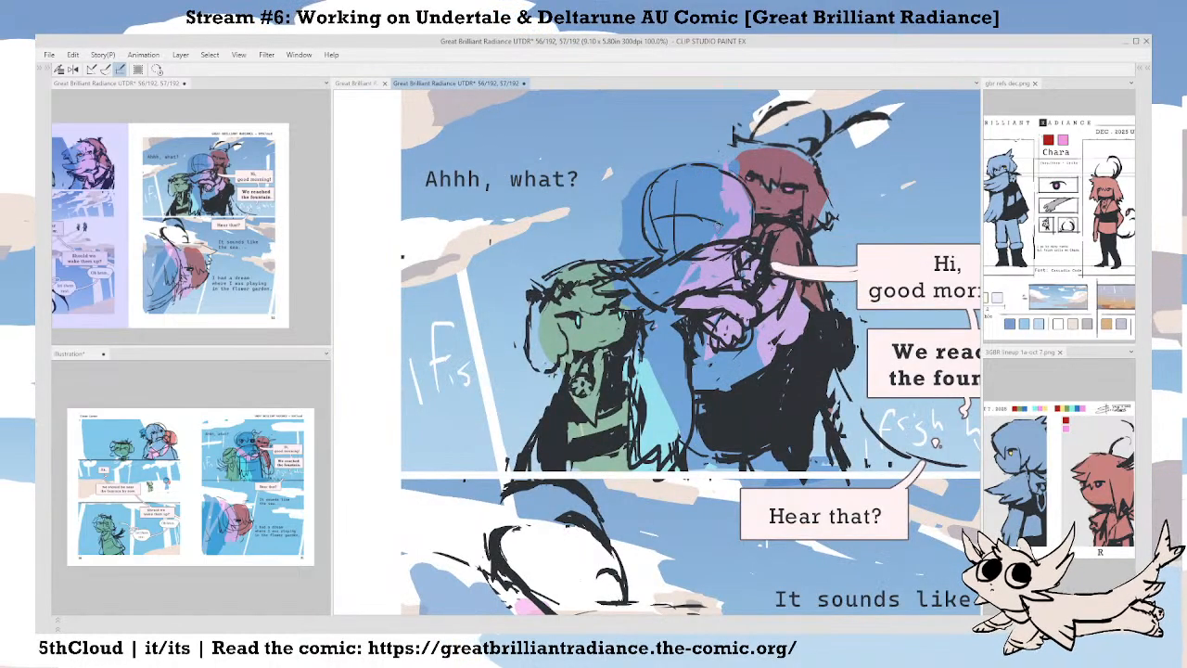
left_click_drag(672, 202, 700, 266)
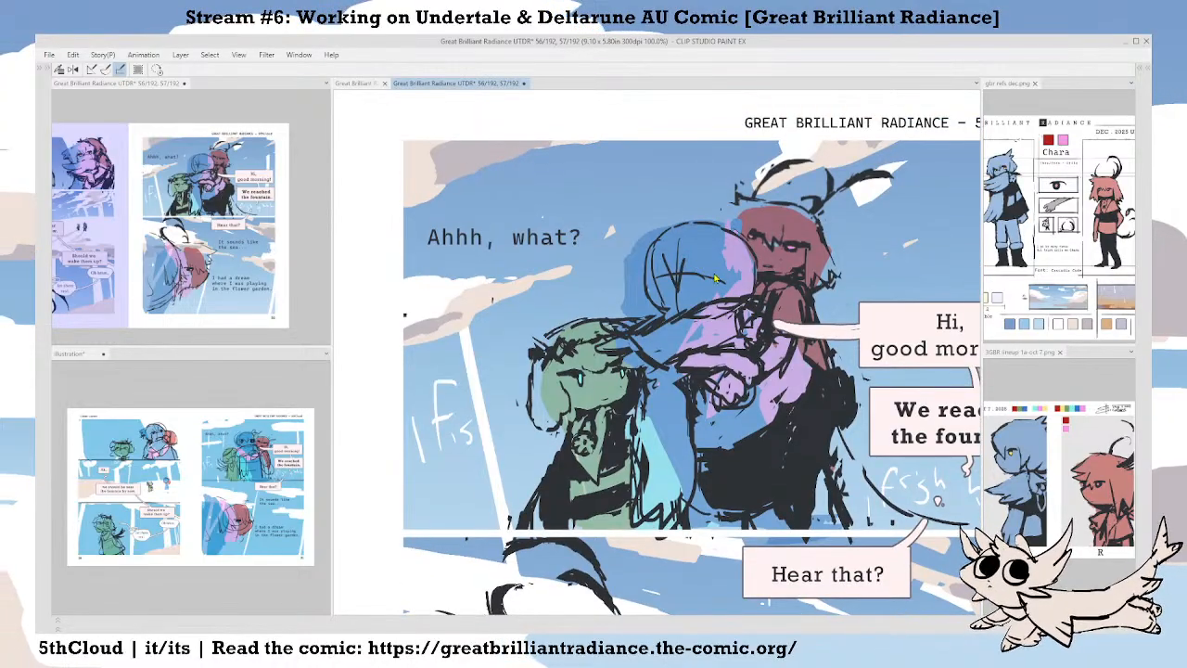
scroll(684, 274, "down", 2)
key("Tab")
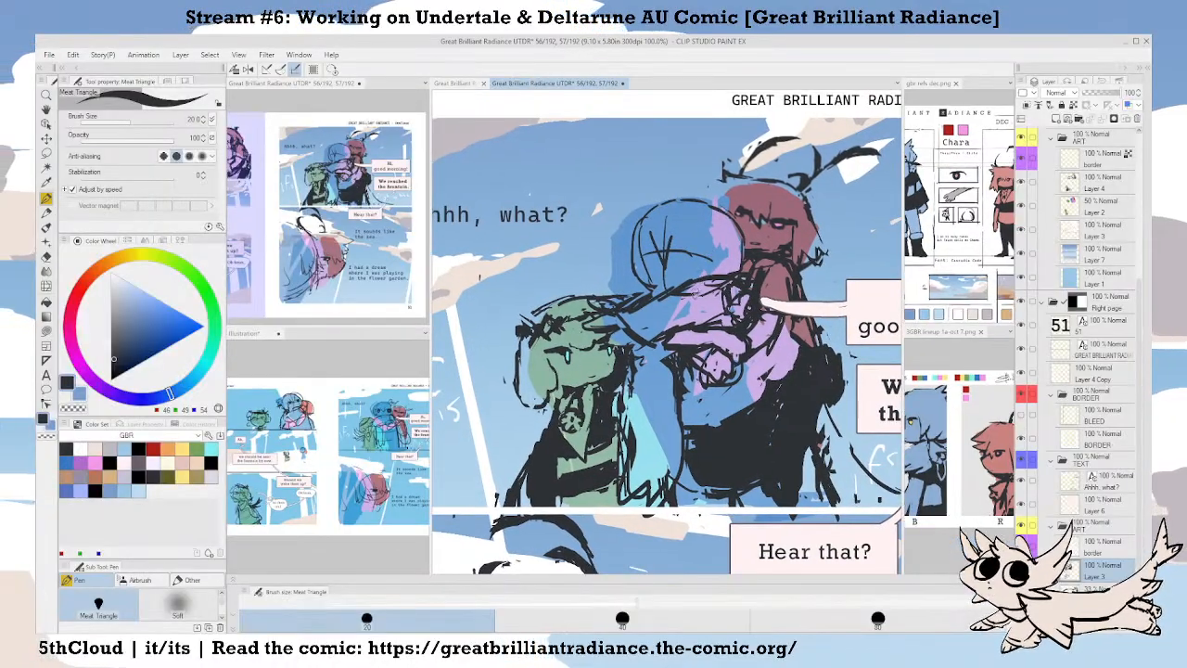
Draw the blue character's eyes, the lines framing the face, and the outer hair strokes around the new head circle.
scroll(702, 243, "up", 3)
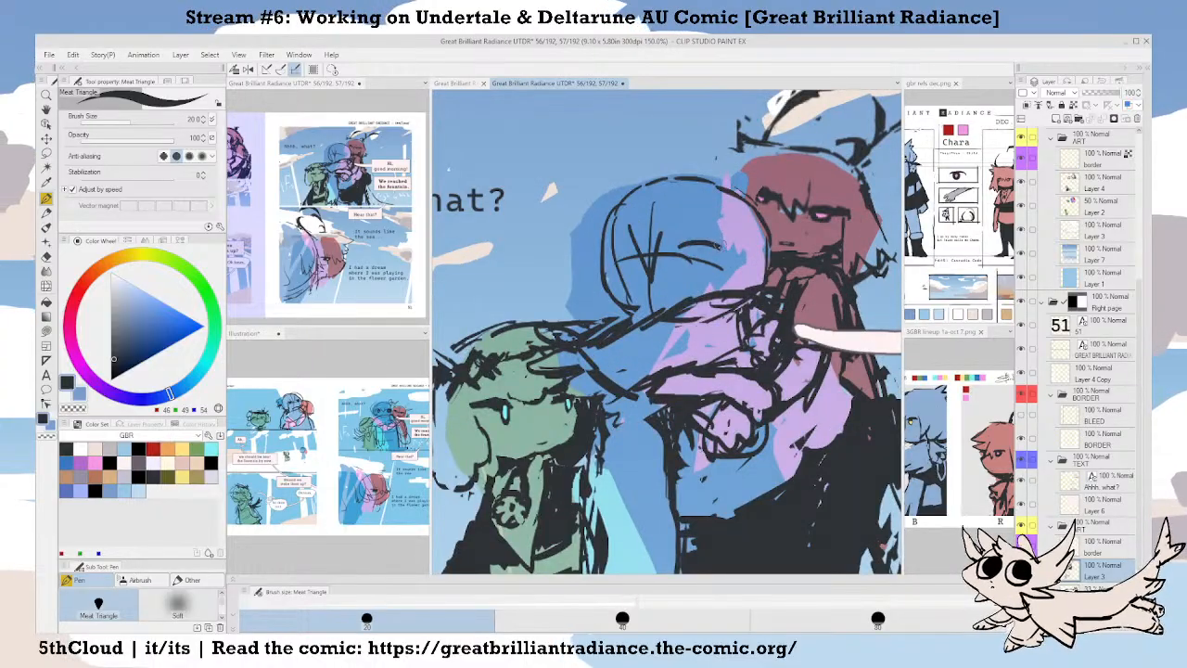
left_click_drag(703, 243, 712, 250)
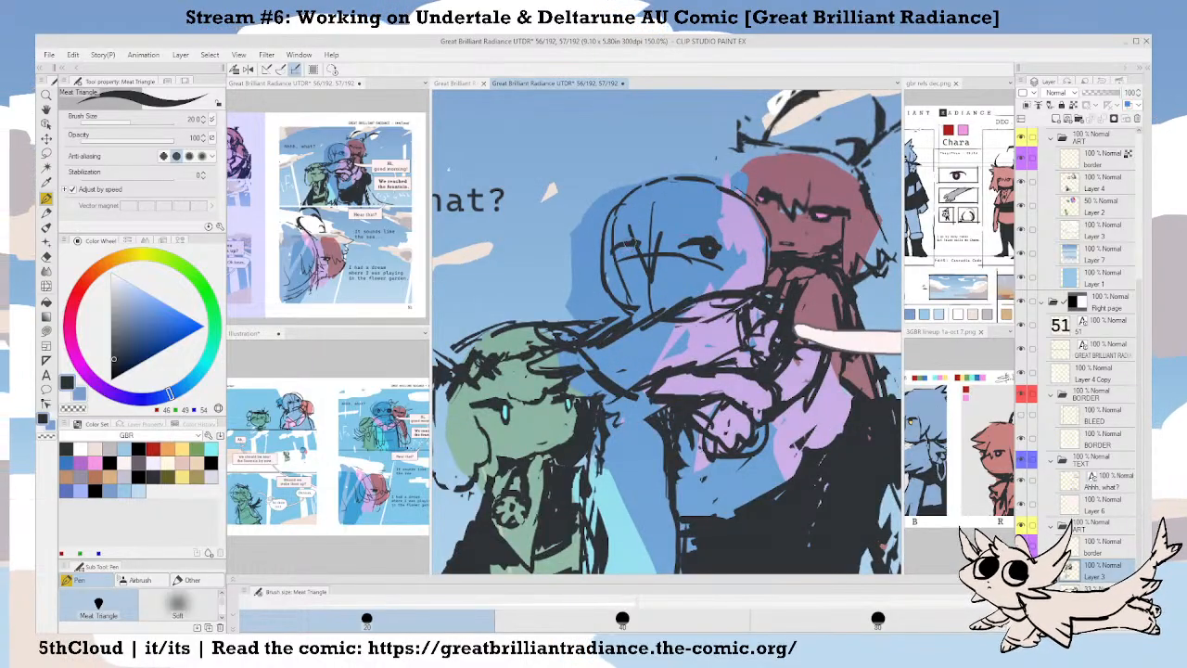
left_click_drag(640, 256, 640, 271)
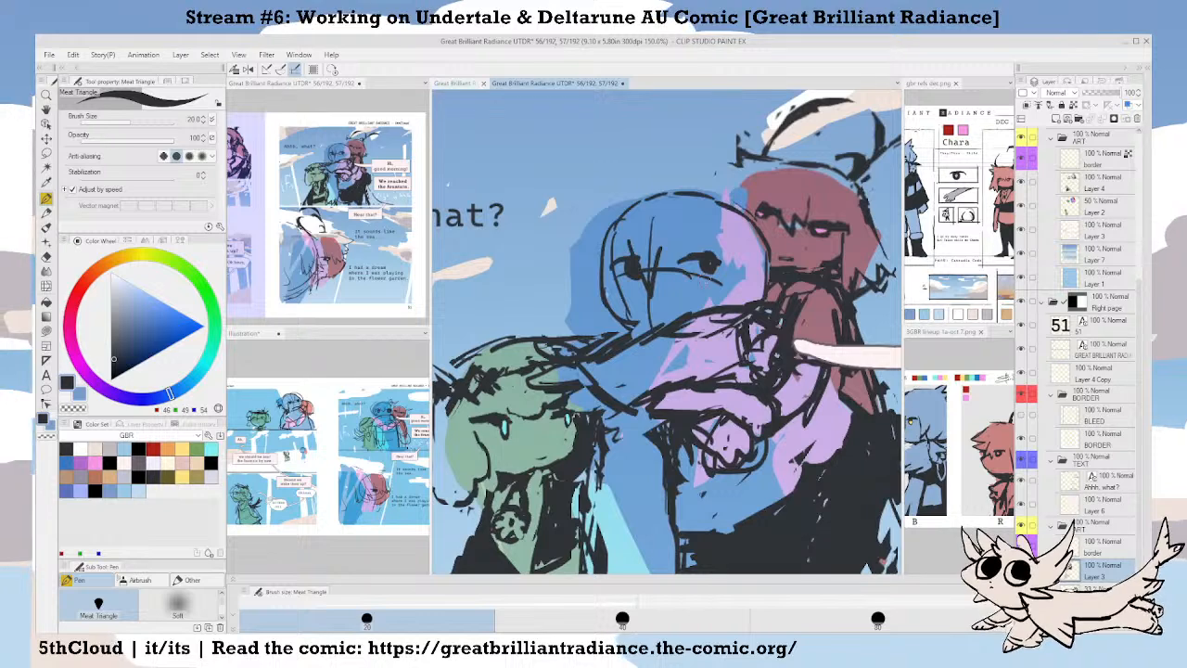
left_click_drag(722, 262, 723, 305)
left_click_drag(763, 283, 745, 304)
left_click_drag(612, 272, 617, 313)
left_click_drag(592, 275, 620, 324)
mouse_move(595, 248)
left_mouse_down()
mouse_move(613, 321)
mouse_move(609, 209)
mouse_move(623, 188)
mouse_move(585, 243)
left_mouse_up()
left_click_drag(669, 179, 674, 198)
mouse_move(569, 267)
left_mouse_down()
mouse_move(577, 319)
mouse_move(622, 282)
left_mouse_up()
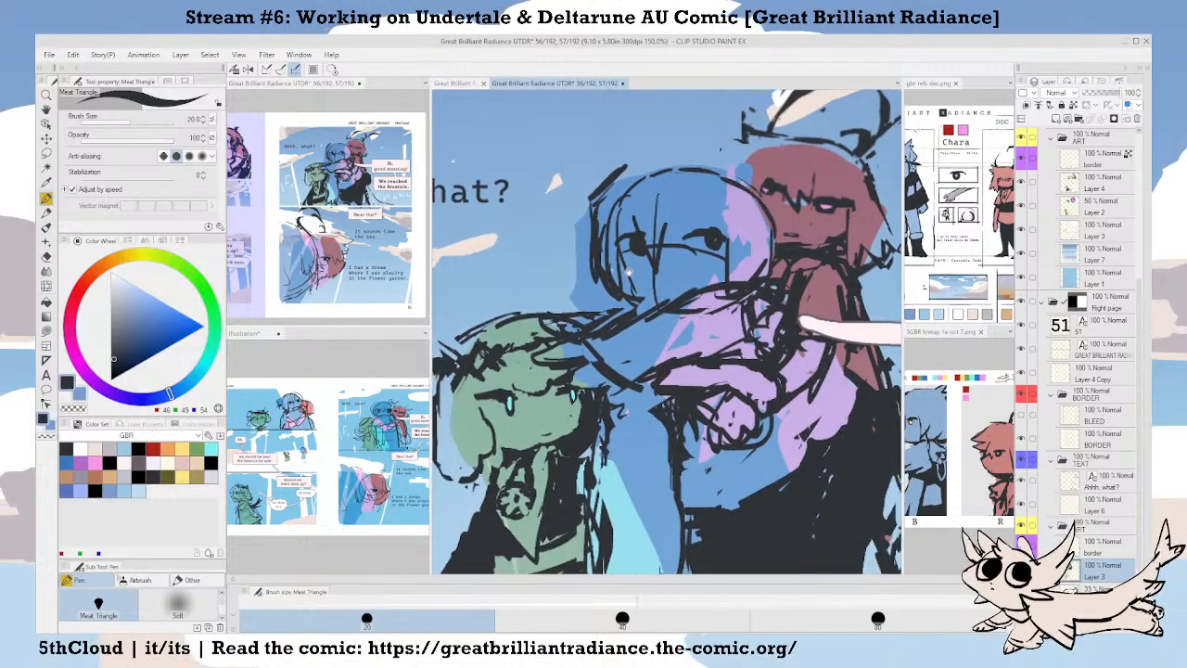
Examine the redrawn head at page scale in the second canvas view and compare it with the spread in the Illustration canvas.
key("ctrl+minus")
left_click(349, 221)
left_click_drag(349, 222, 389, 219)
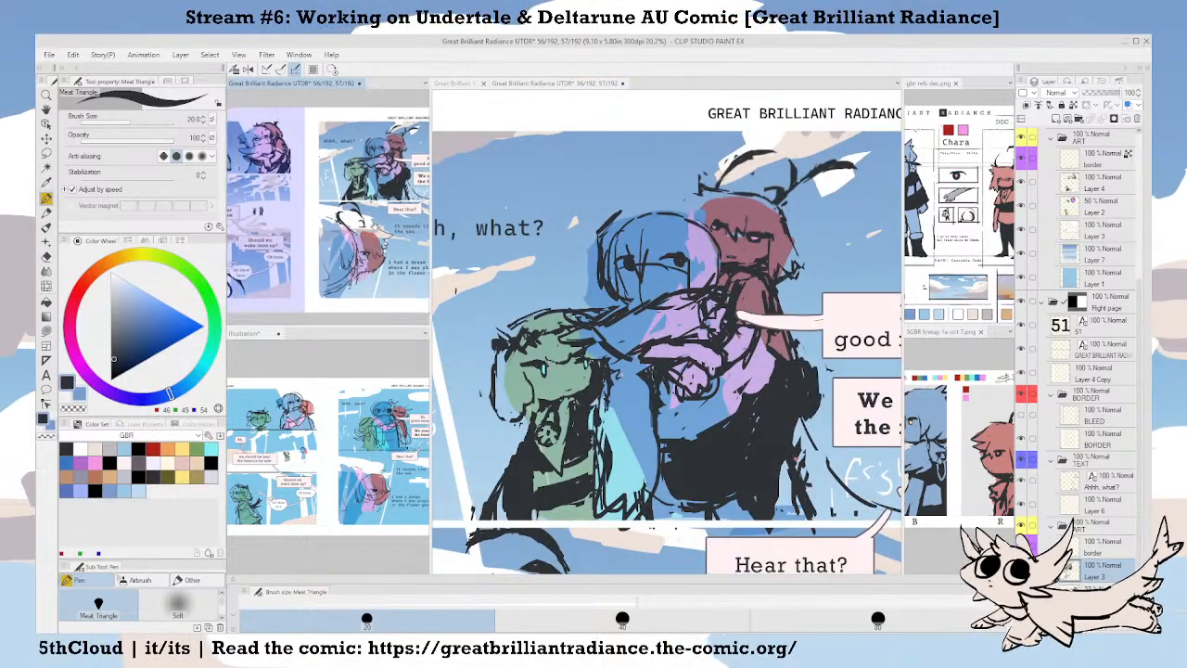
scroll(371, 231, "down", 2)
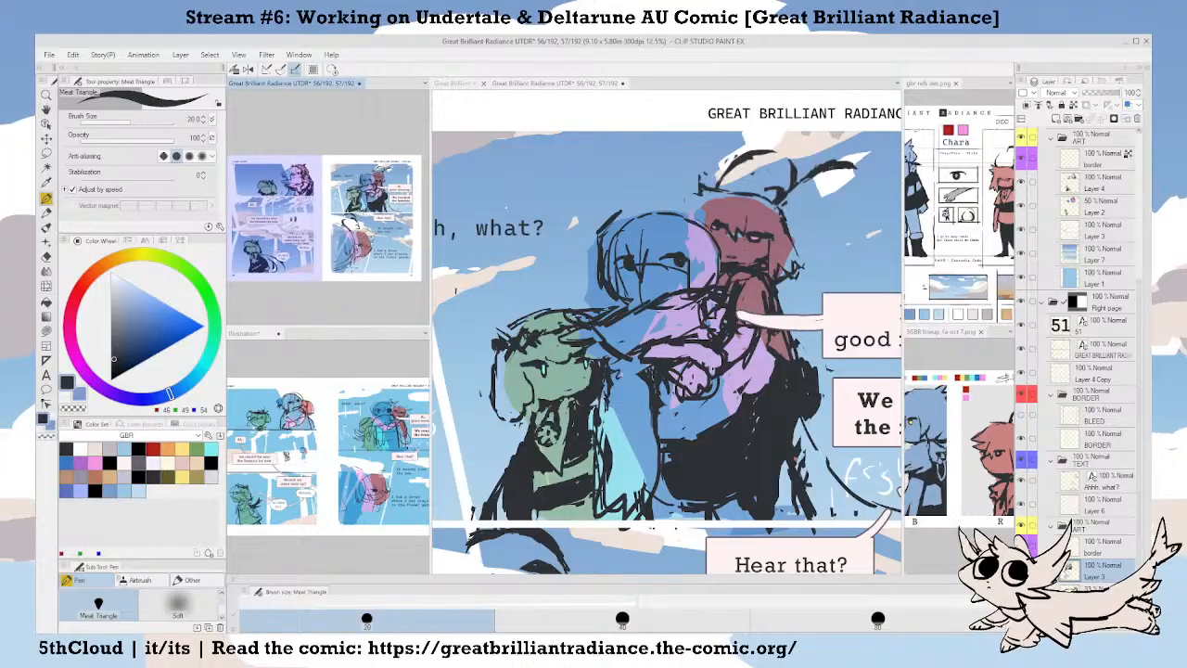
scroll(367, 269, "up", 2)
left_click_drag(367, 223, 365, 226)
left_click(363, 455)
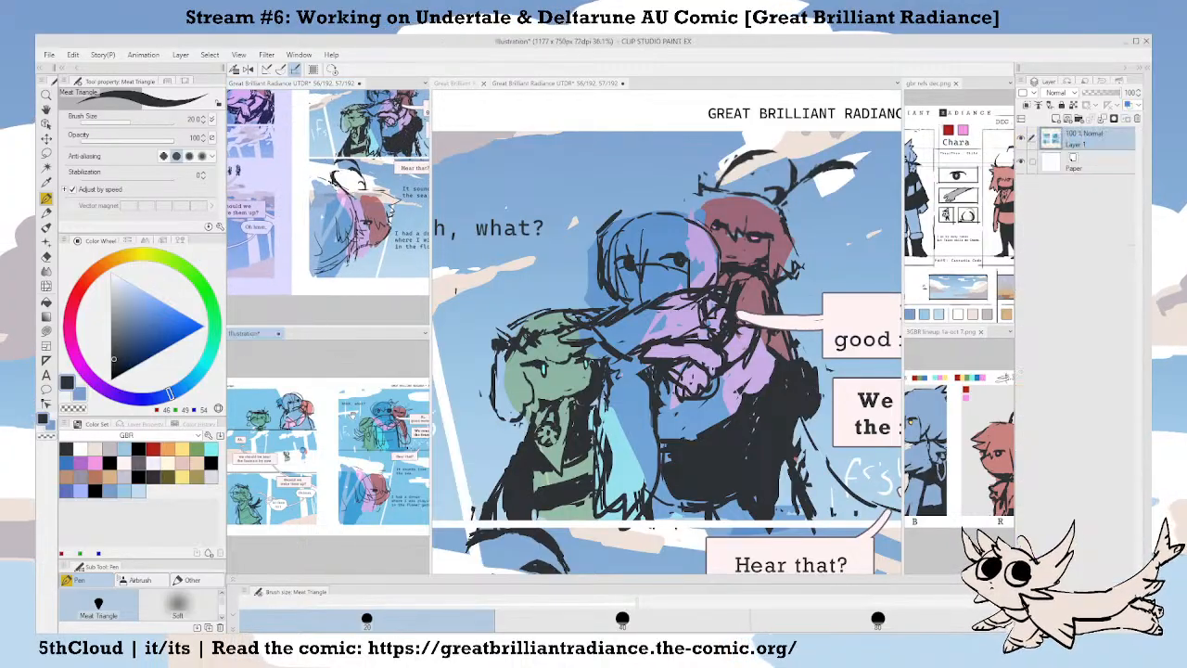
left_click_drag(363, 454, 347, 441)
left_click(633, 392)
left_click_drag(632, 391, 635, 404)
scroll(641, 411, "down", 1)
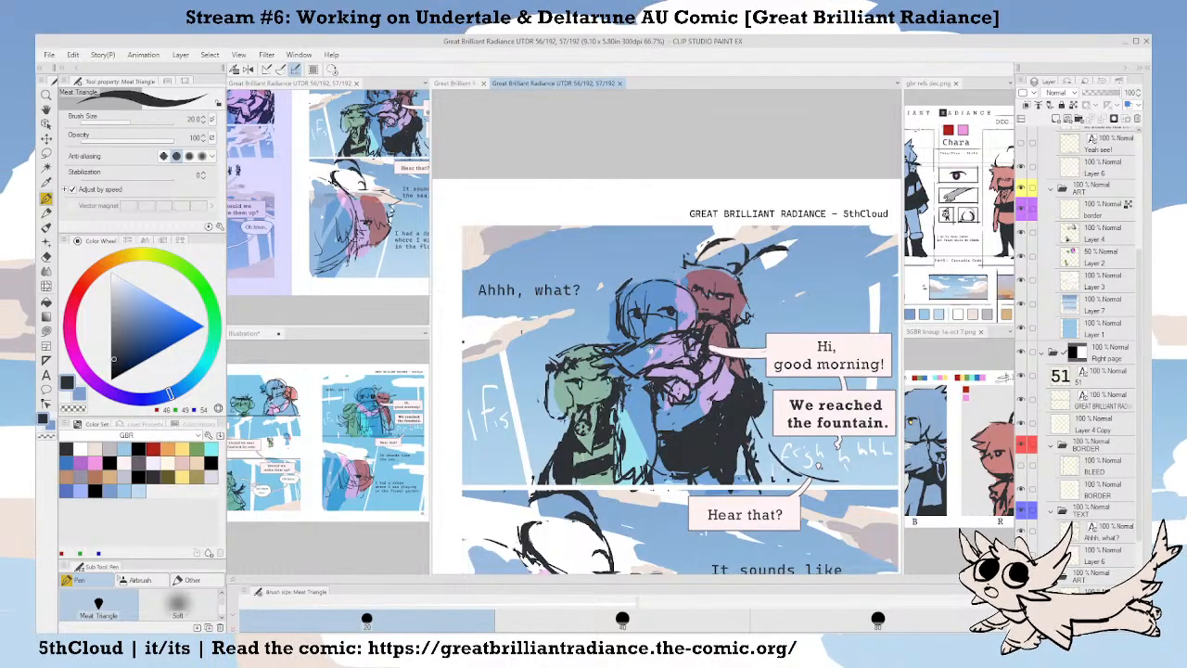
scroll(680, 379, "down", 2)
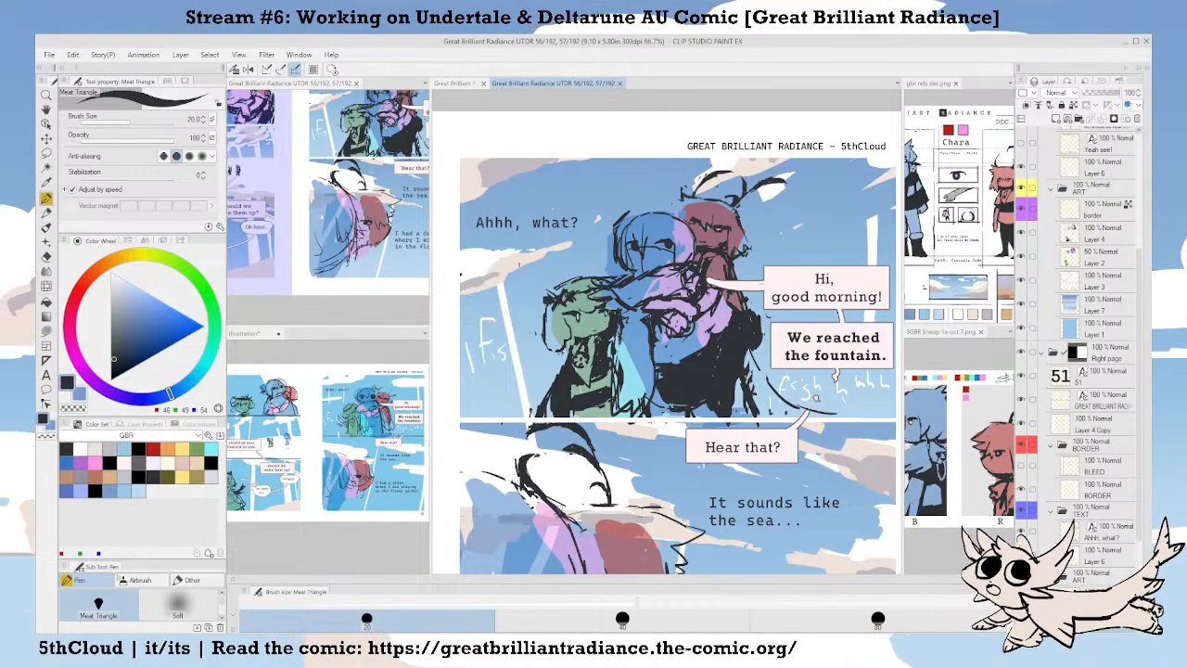
left_click_drag(649, 350, 641, 340)
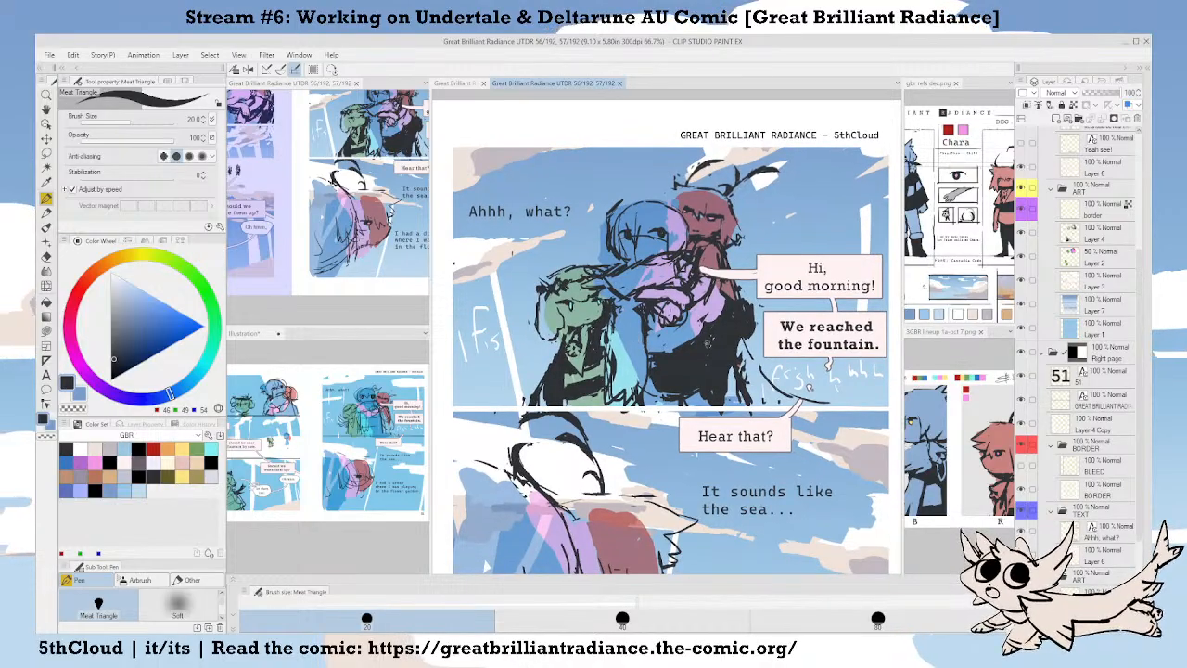
Refine the blue character's hair and head outline by alternating ink and transparent strokes, check the page, and save the comic.
scroll(651, 246, "up", 3)
left_click_drag(672, 223, 676, 296)
key("c")
mouse_move(571, 272)
left_mouse_down()
mouse_move(561, 323)
mouse_move(559, 264)
mouse_move(551, 297)
mouse_move(568, 329)
mouse_move(551, 307)
left_mouse_up()
key("c")
left_click_drag(560, 241, 562, 320)
key("c")
left_click_drag(552, 263, 549, 310)
left_click_drag(362, 246, 347, 301)
left_click(620, 295)
key("c")
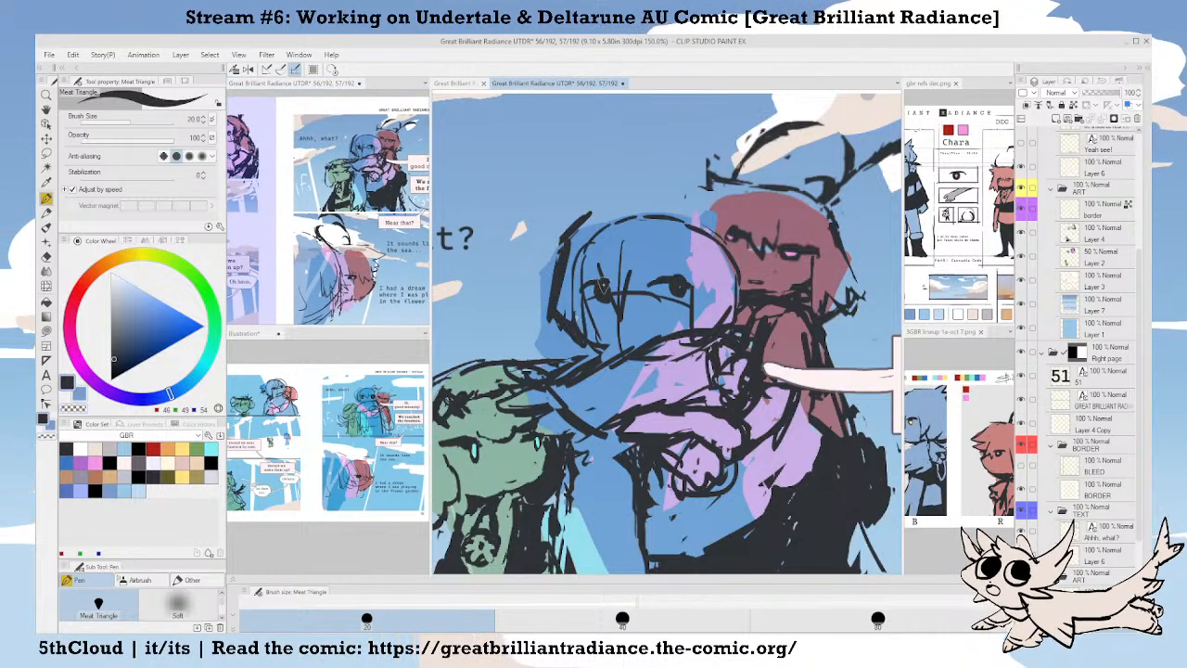
scroll(620, 296, "down", 2)
left_click_drag(649, 285, 664, 268)
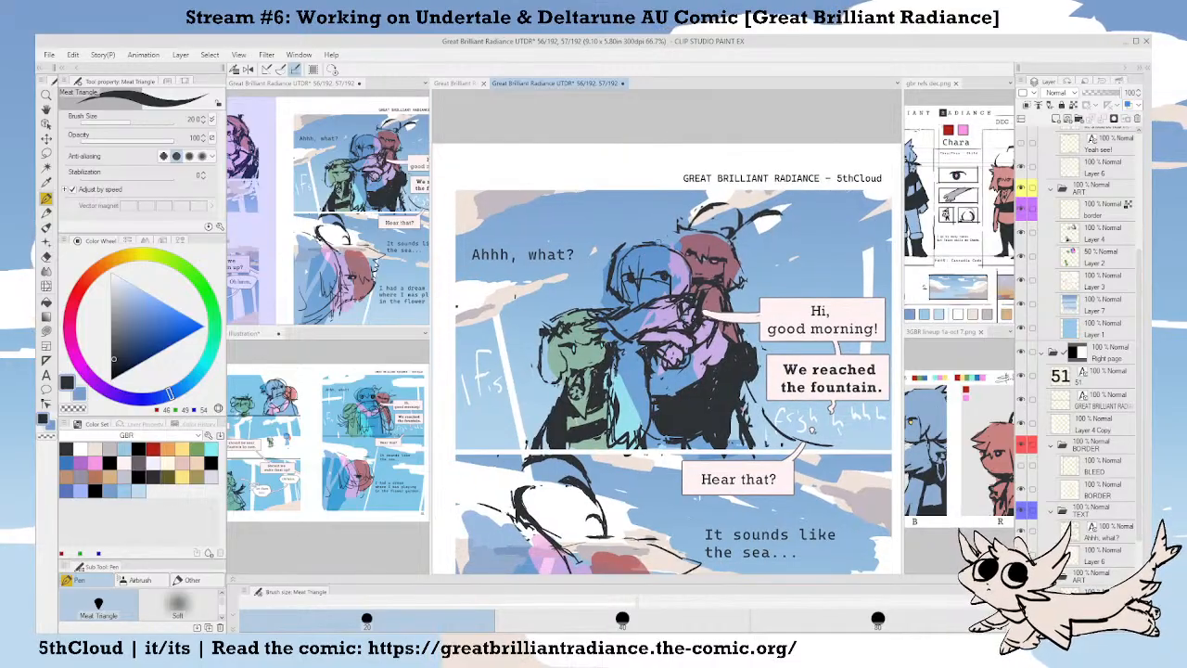
left_click_drag(610, 301, 622, 291)
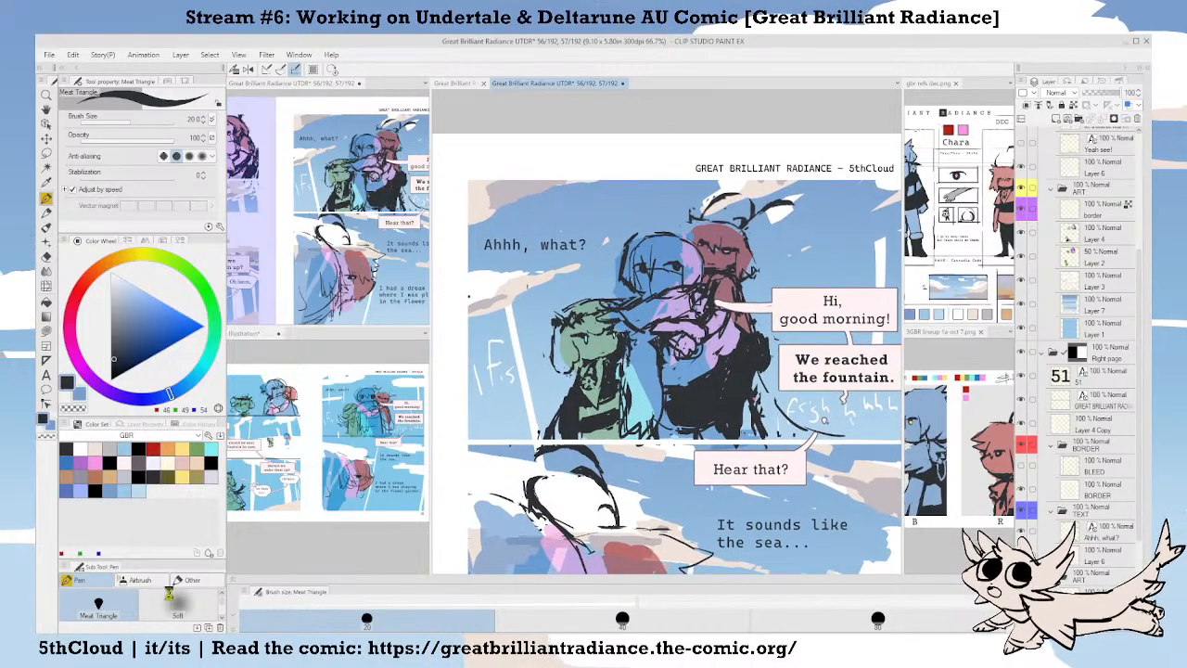
key("ctrl+s")
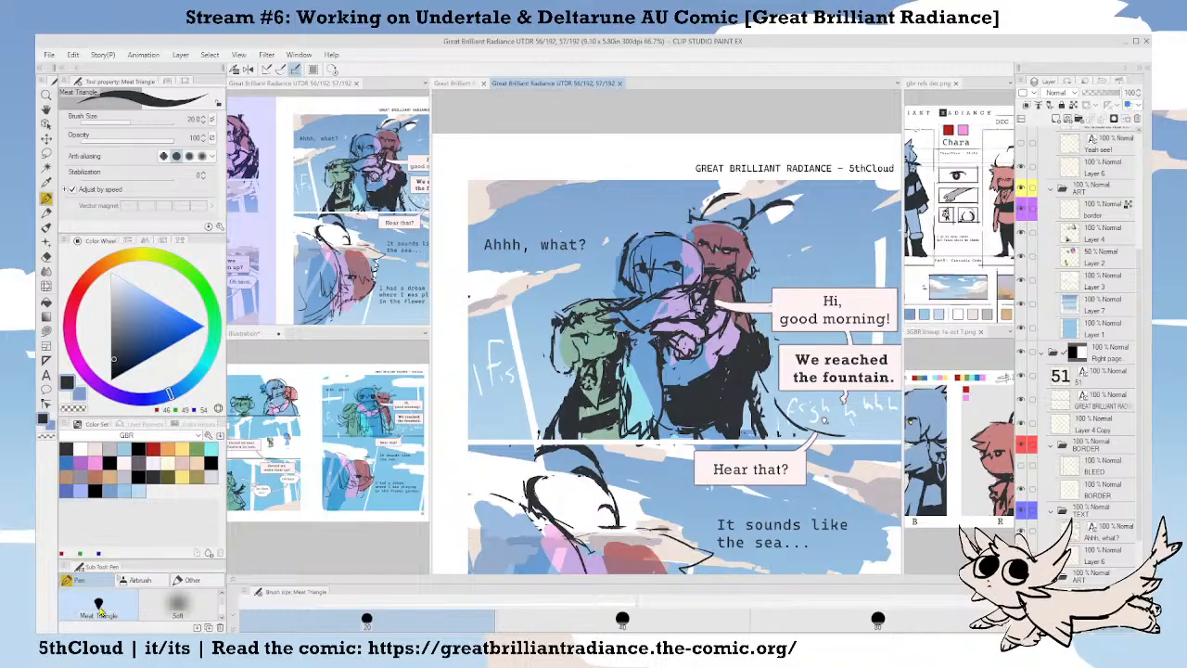
left_click(188, 580)
scroll(222, 608, "down", 5)
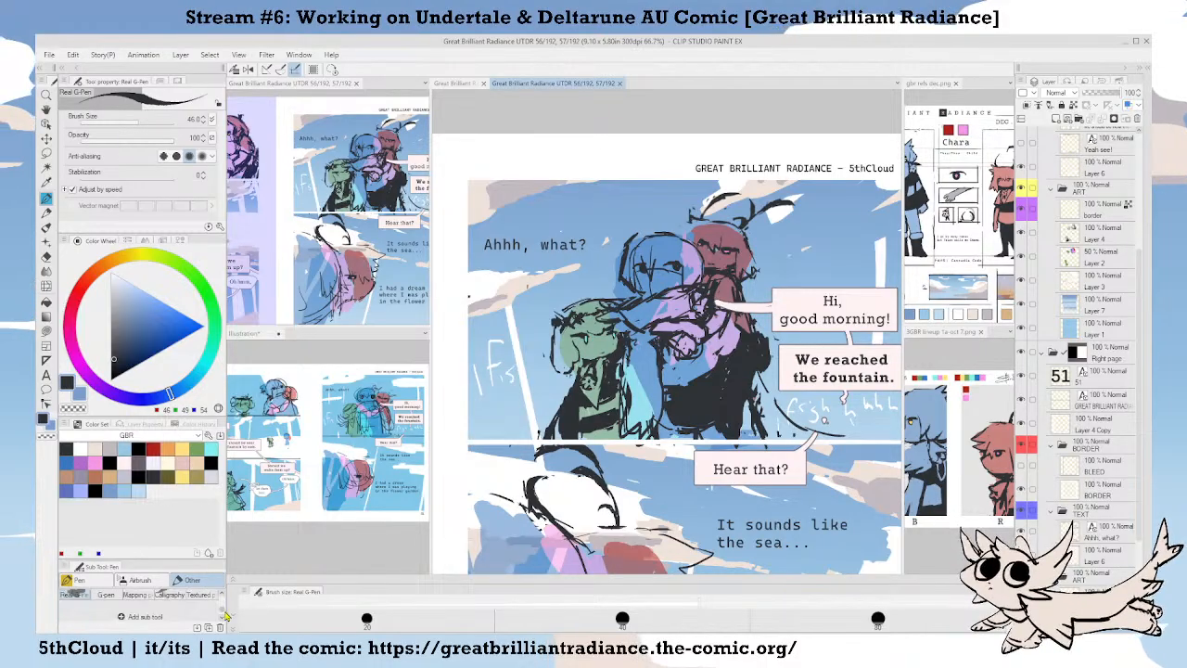
mouse_move(224, 602)
left_mouse_down()
mouse_move(225, 613)
mouse_move(223, 601)
left_mouse_up()
left_click(140, 579)
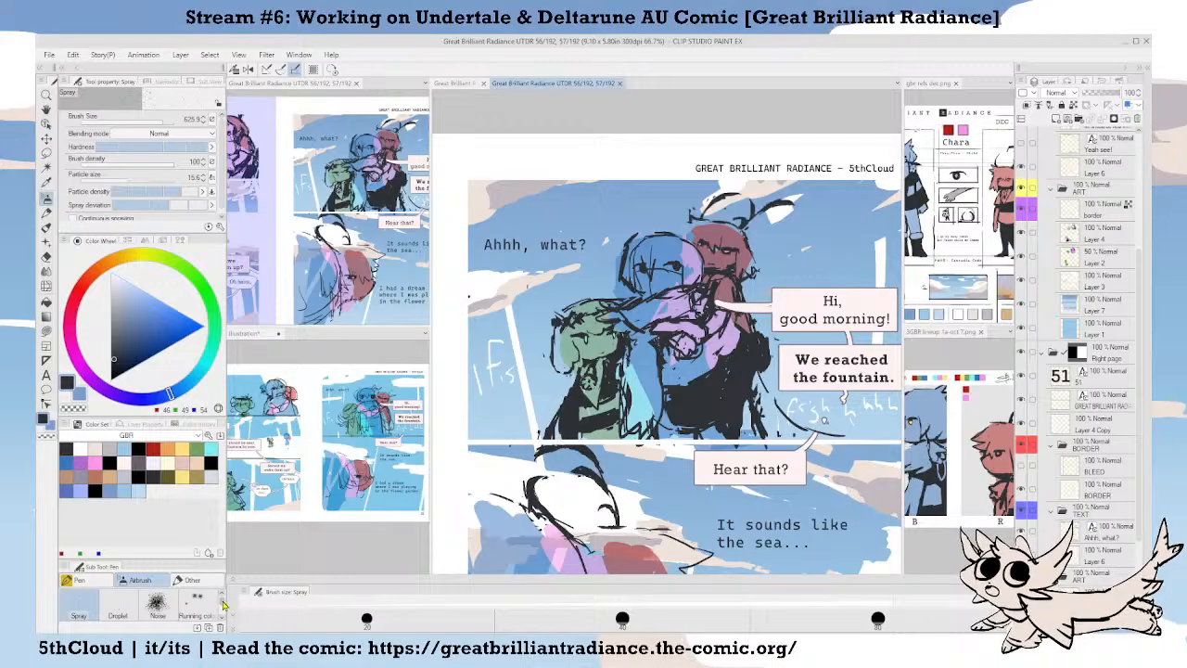
left_click(209, 580)
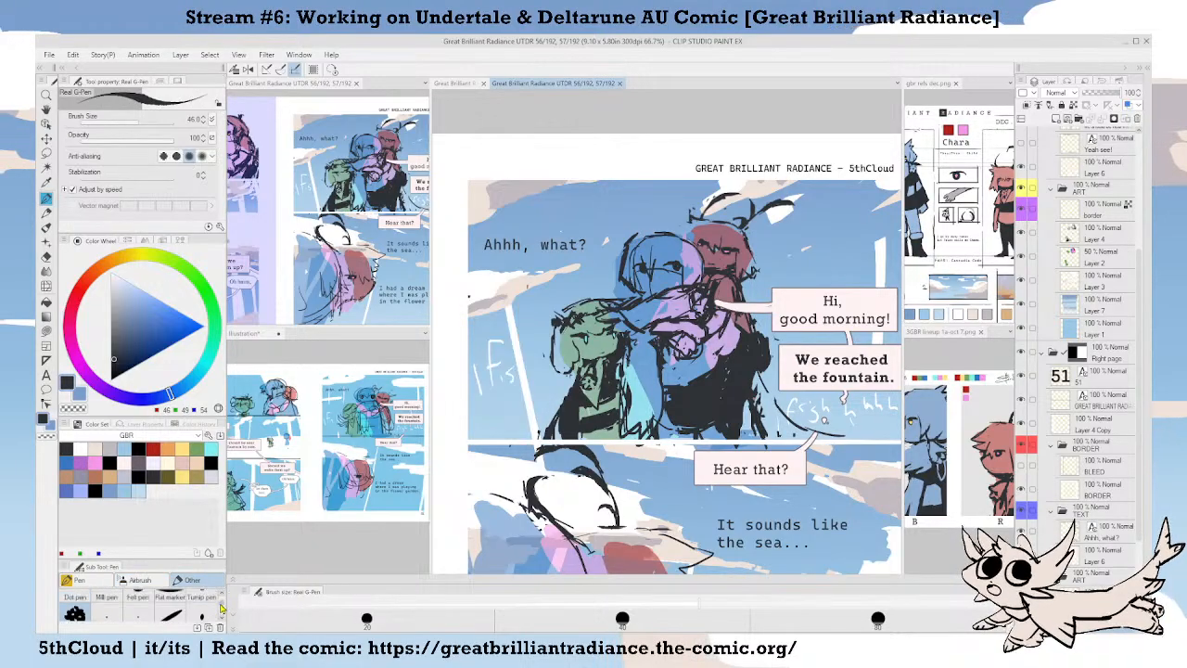
left_click(79, 580)
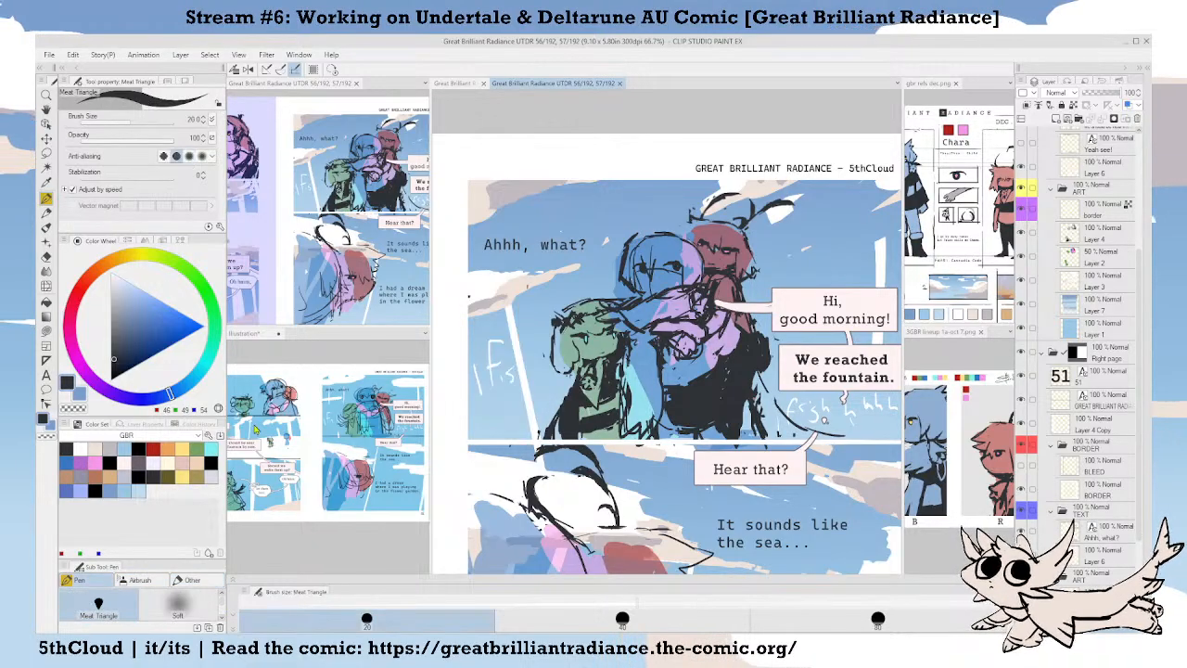
left_click_drag(575, 434, 592, 420)
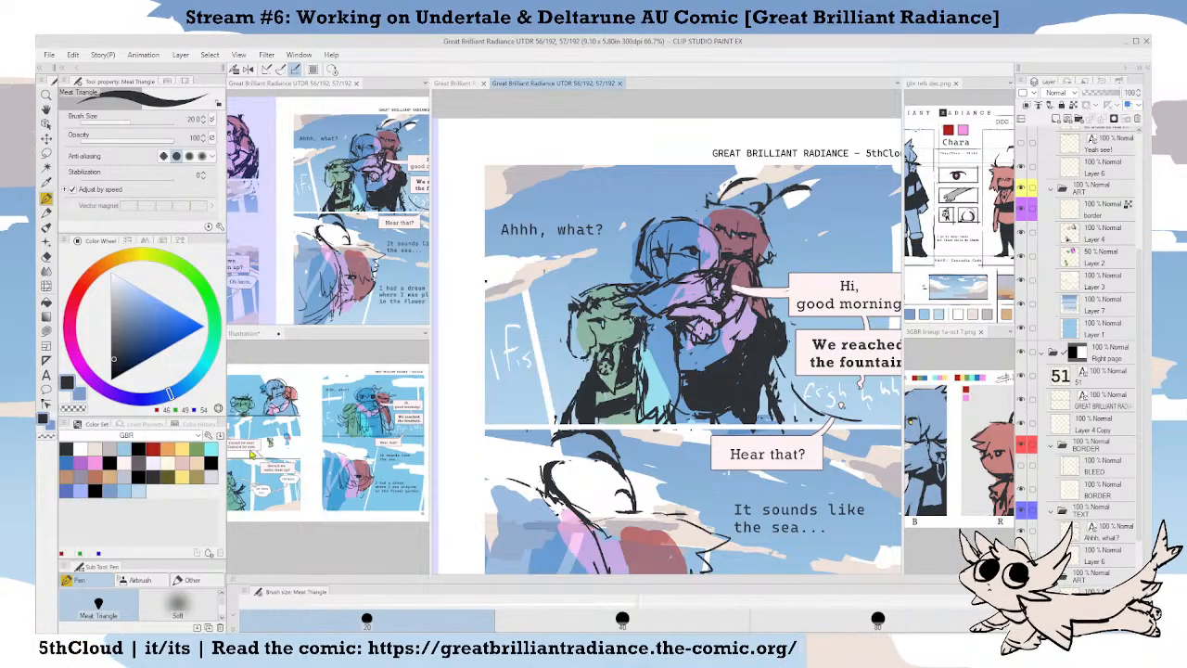
Slightly widen the tool and color palette column and examine the figures in the right page's top panel.
left_click_drag(225, 423, 449, 420)
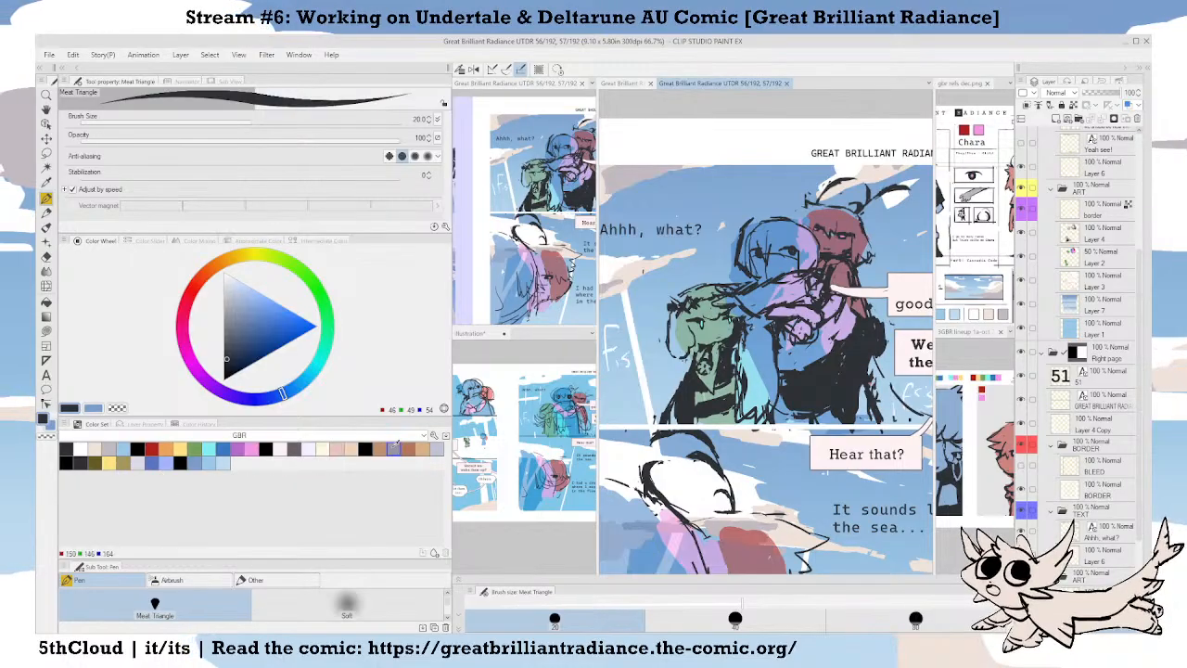
left_click_drag(452, 449, 234, 479)
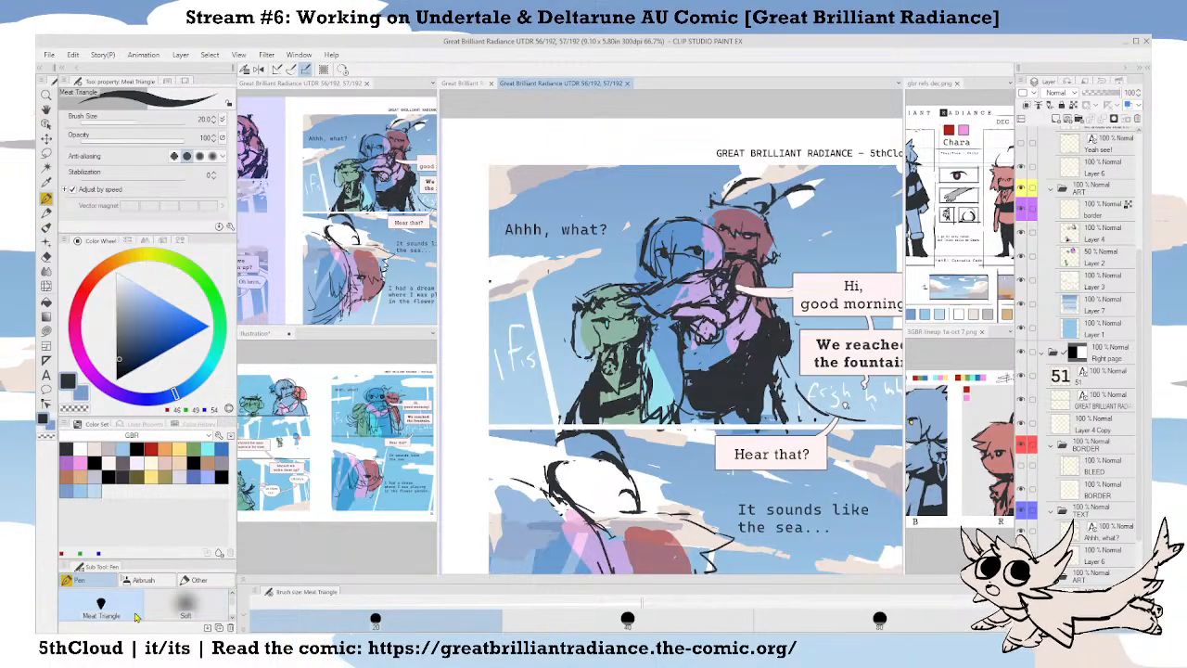
left_click_drag(578, 395, 575, 365)
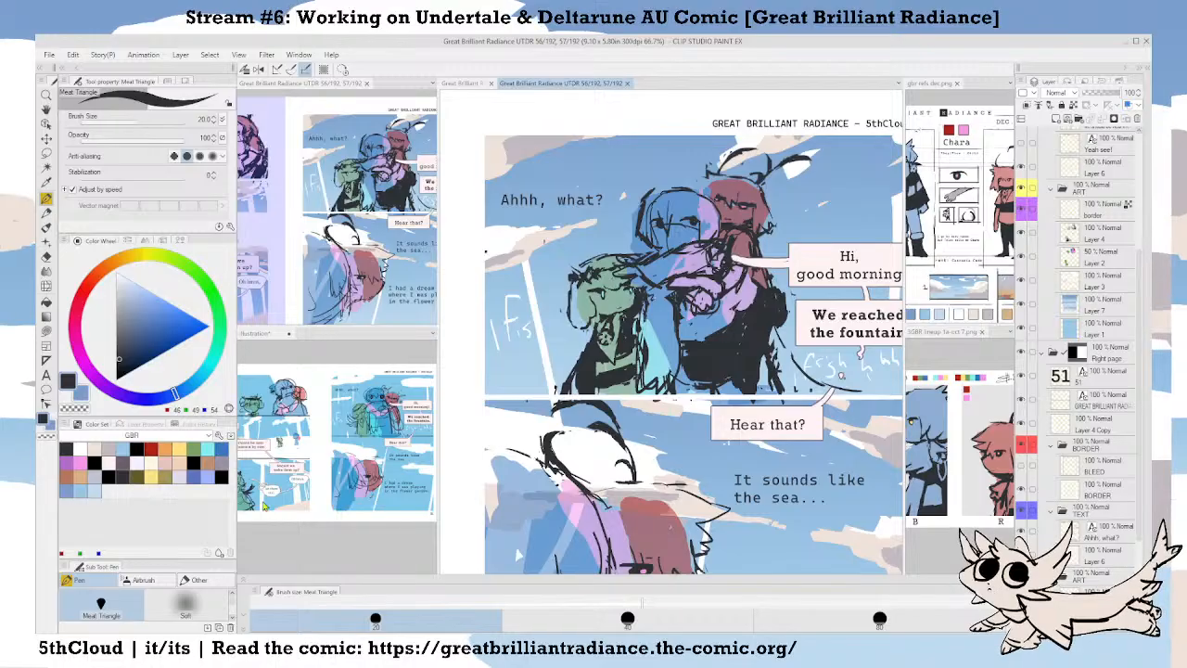
left_click_drag(716, 354, 681, 341)
scroll(669, 347, "down", 1)
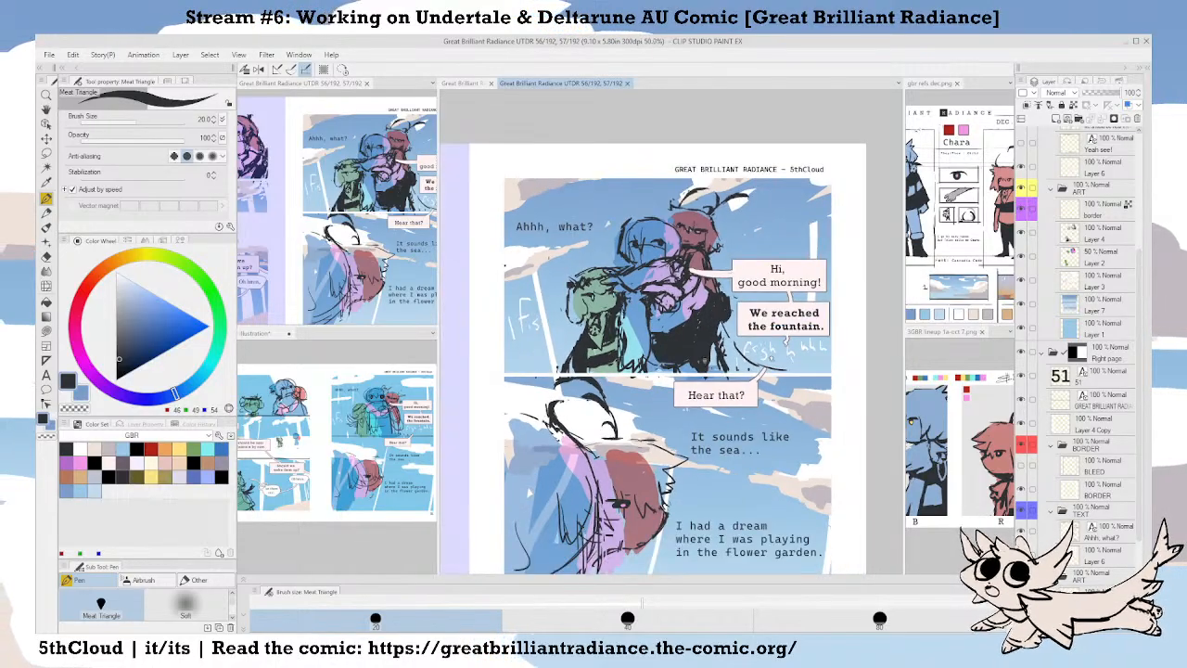
scroll(674, 343, "up", 2)
left_click_drag(581, 339, 630, 350)
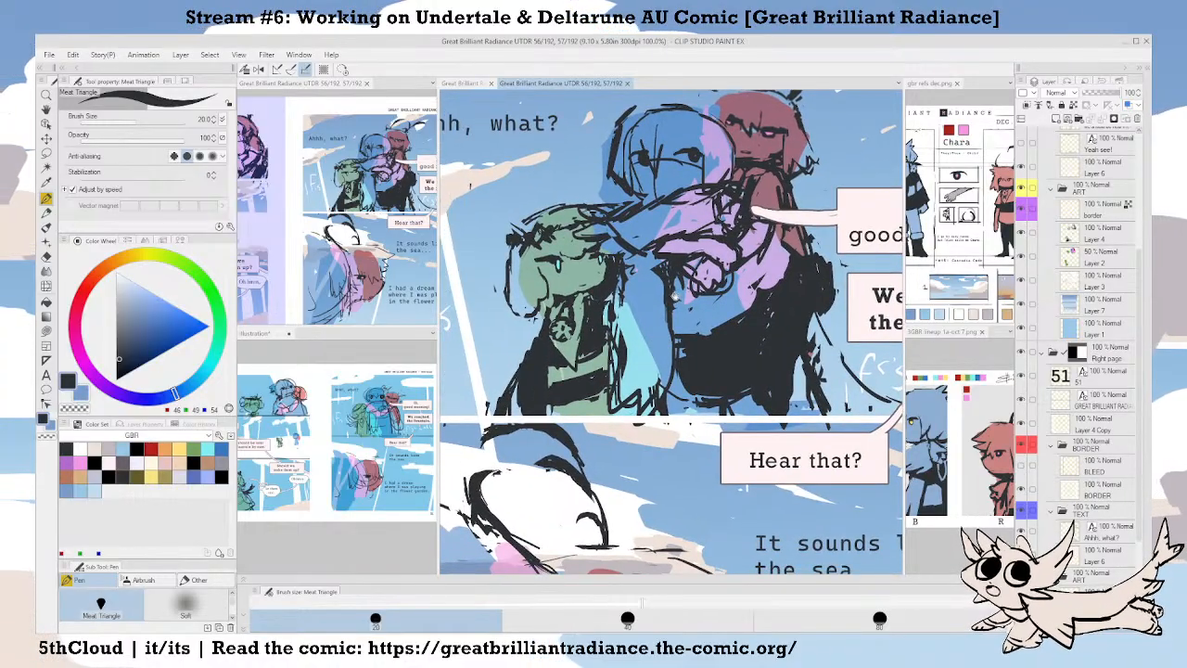
left_click_drag(655, 376, 654, 391)
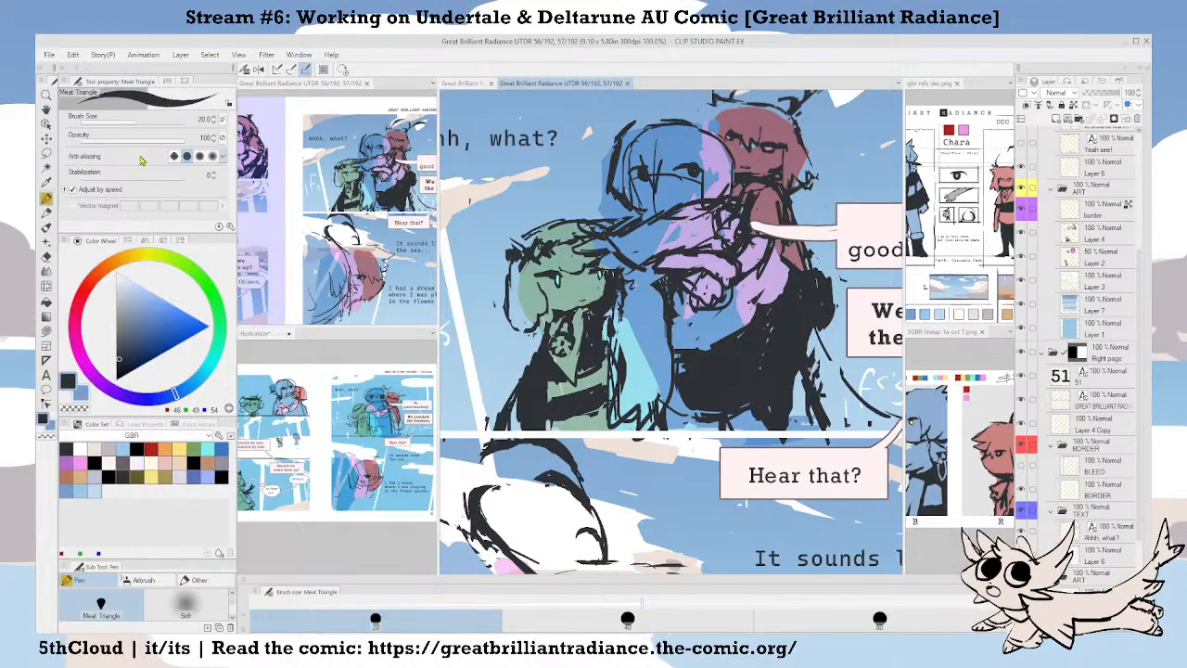
left_click_drag(605, 270, 624, 323)
scroll(620, 311, "down", 1)
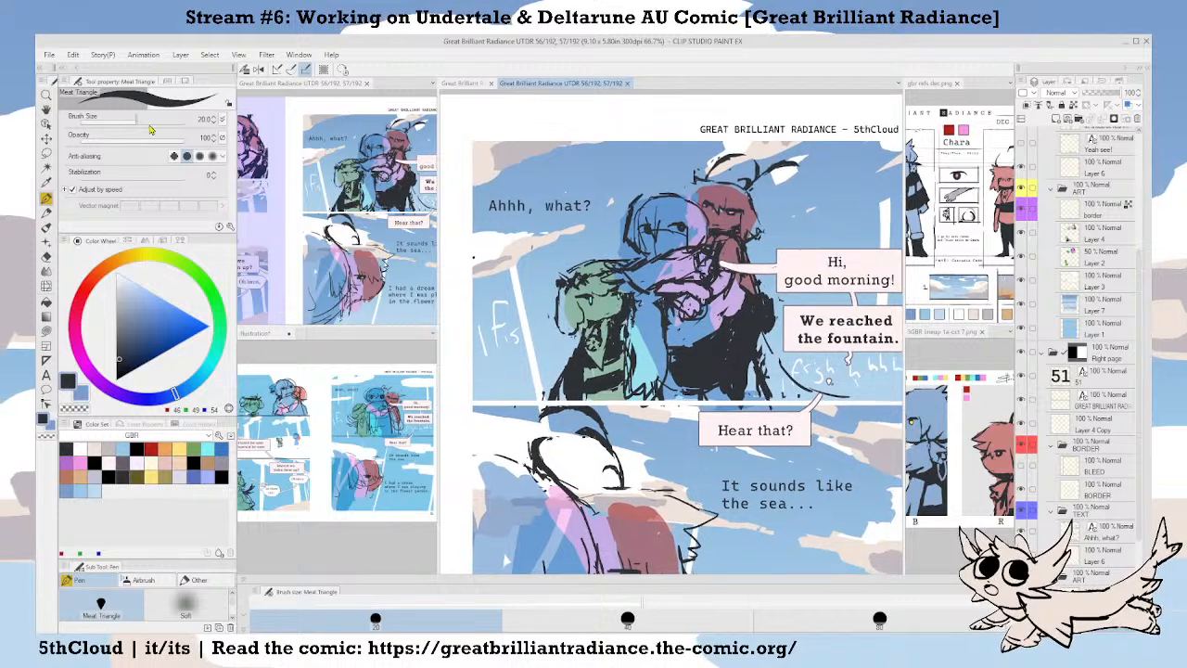
Show the Navigator and examine the right page's upper and lower panels at several magnifications.
left_click(167, 81)
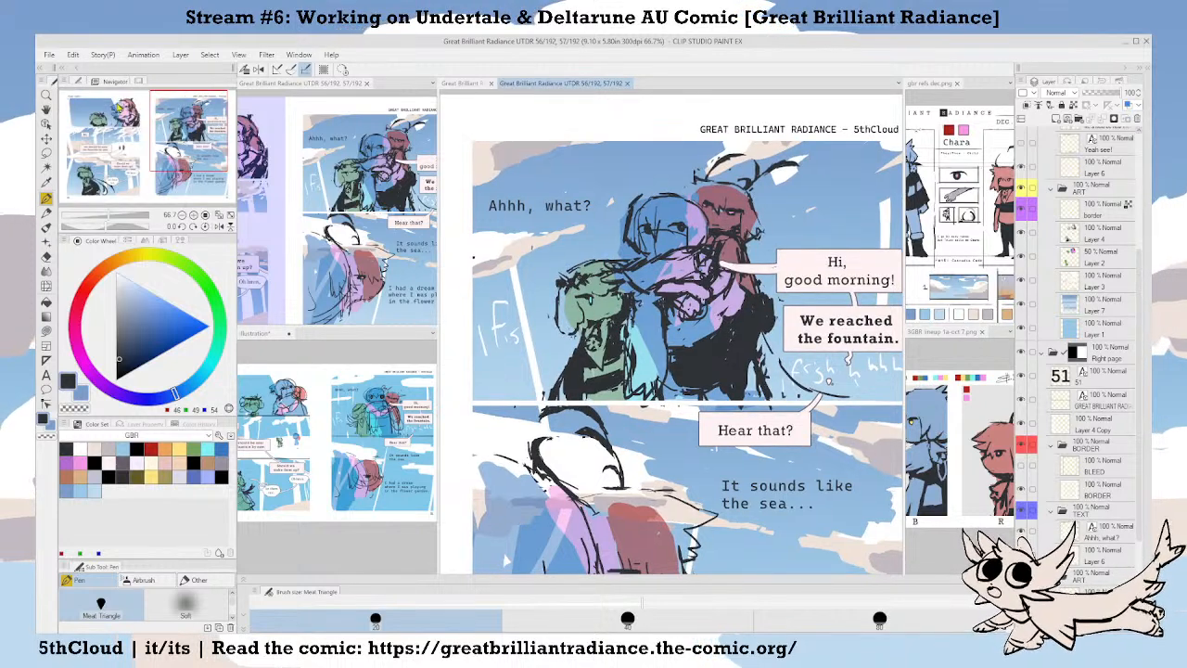
scroll(621, 299, "down", 2)
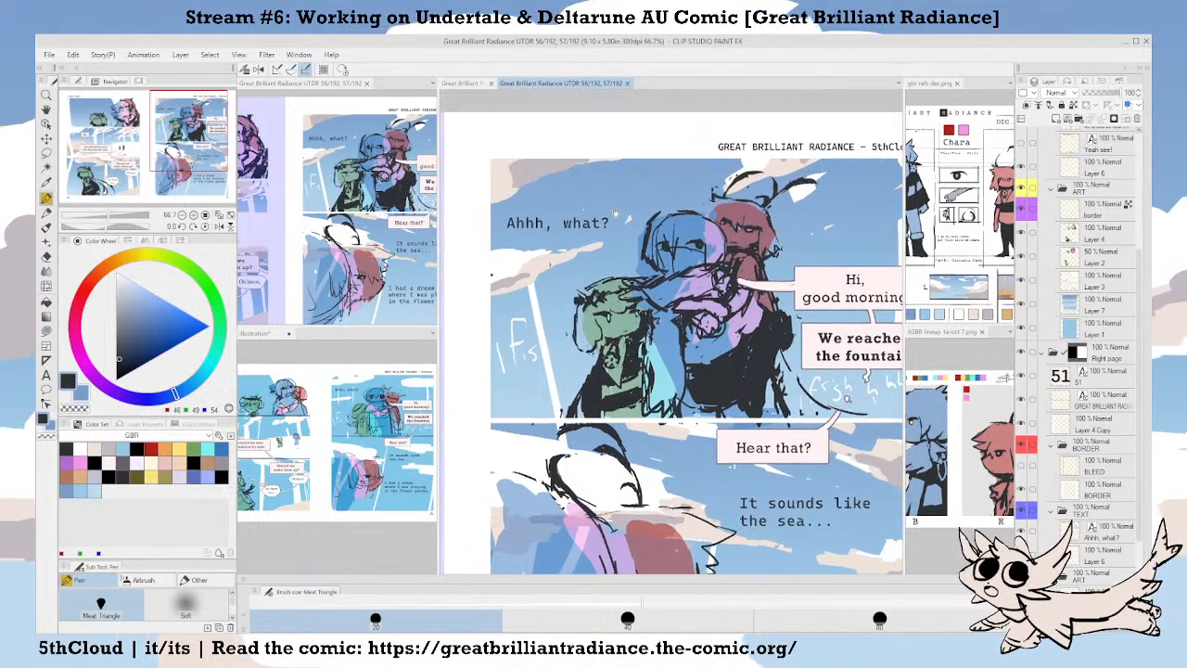
scroll(621, 299, "up", 1)
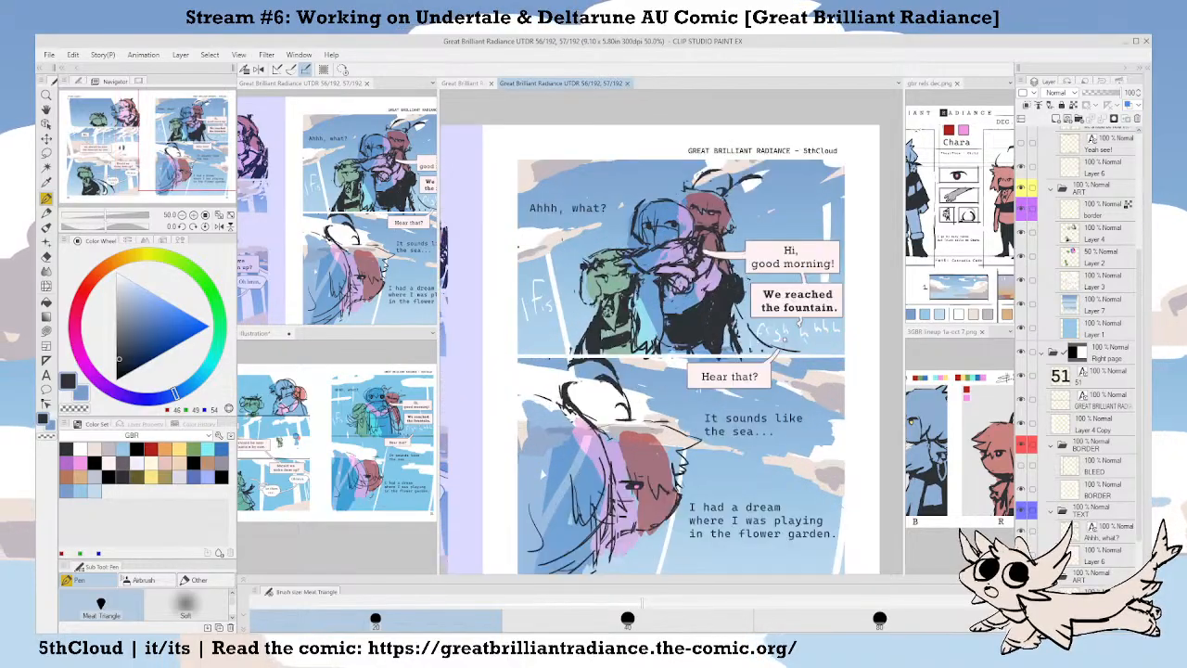
scroll(690, 361, "down", 1)
scroll(691, 362, "up", 1)
left_click_drag(673, 388, 715, 416)
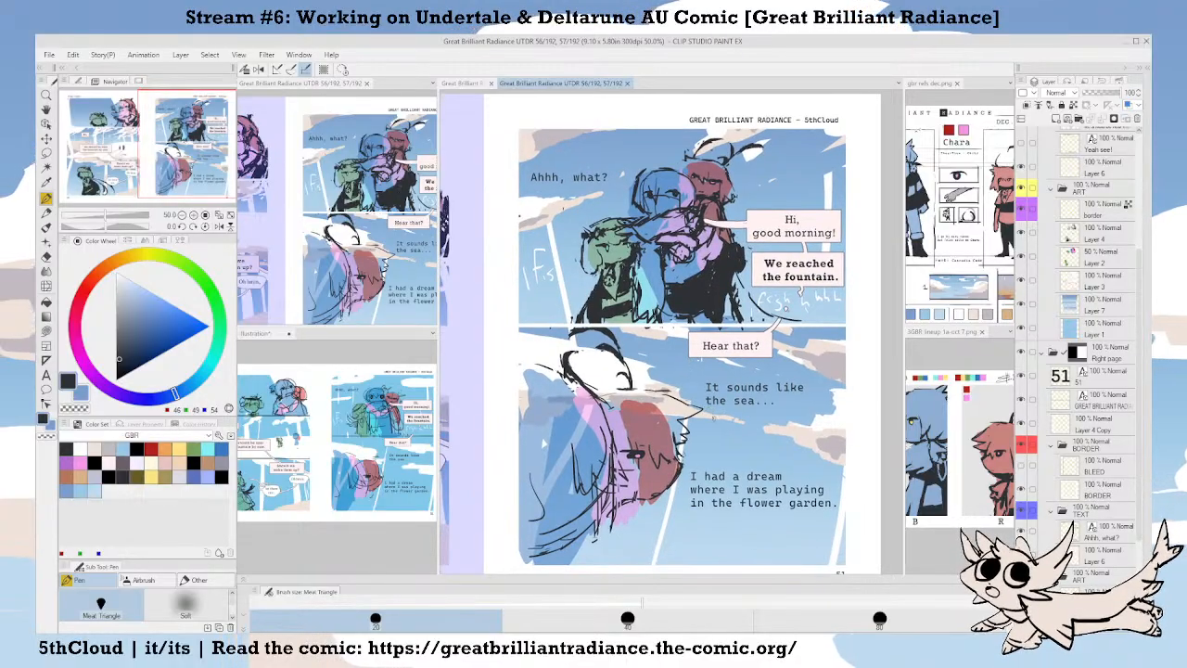
scroll(710, 324, "down", 1)
scroll(710, 325, "up", 1)
left_click_drag(690, 363, 686, 377)
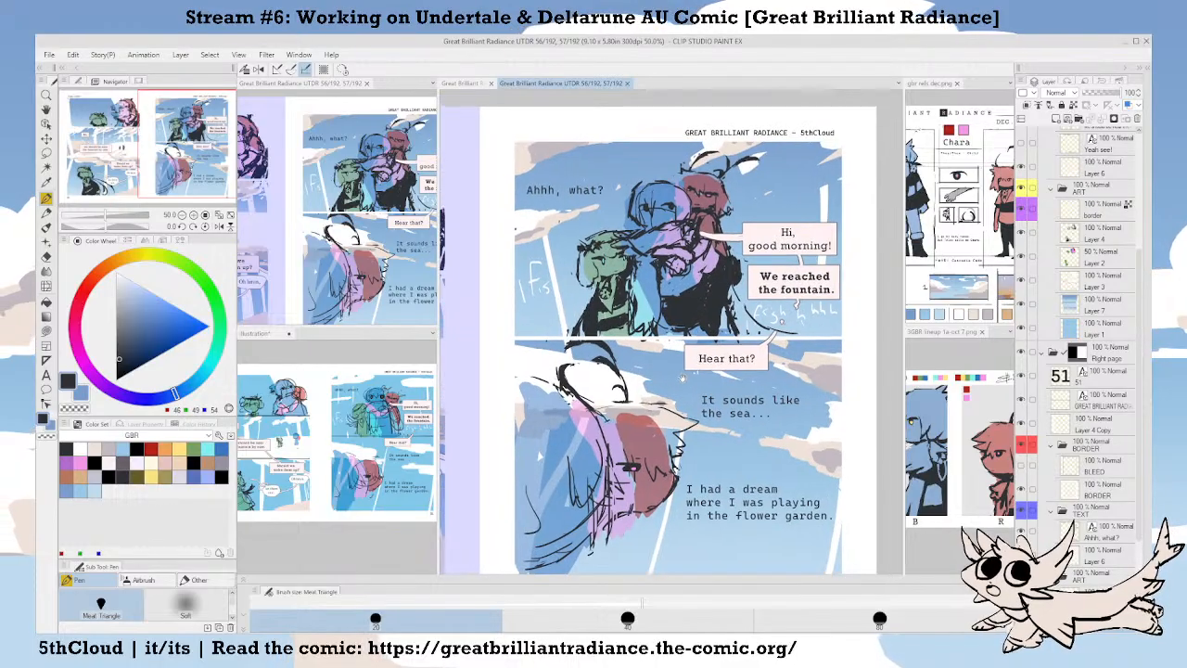
scroll(686, 377, "down", 1)
scroll(682, 377, "up", 3)
scroll(676, 377, "down", 2)
scroll(675, 378, "up", 1)
left_click_drag(675, 378, 685, 398)
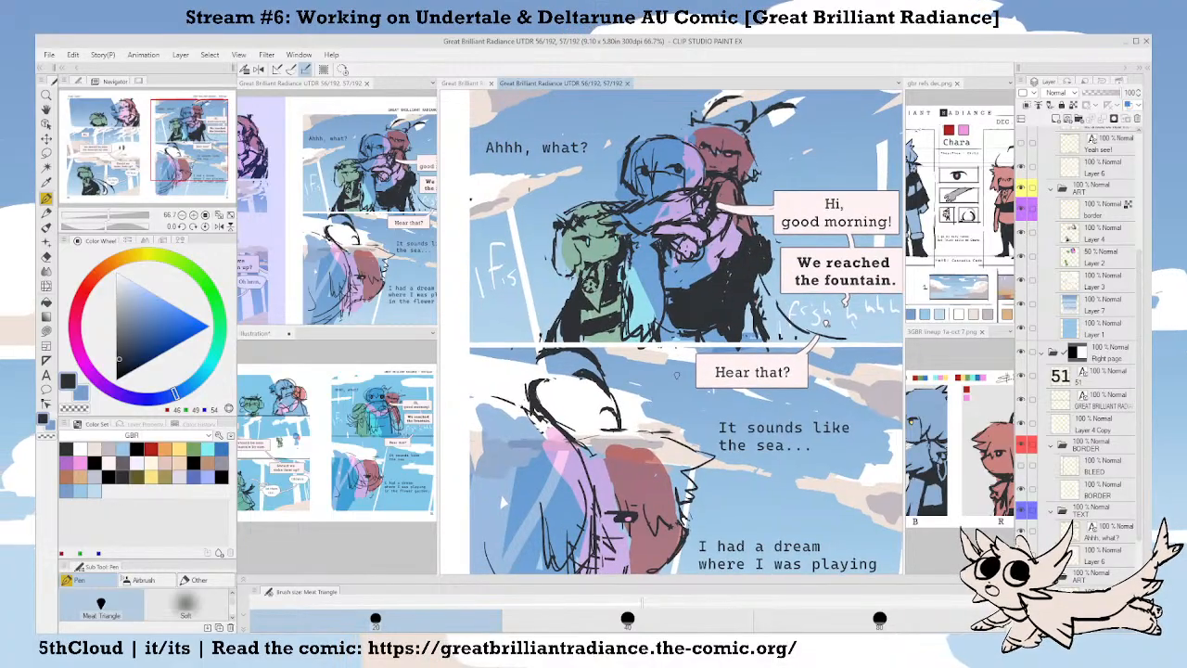
scroll(717, 335, "down", 2)
scroll(716, 335, "up", 3)
scroll(718, 341, "down", 2)
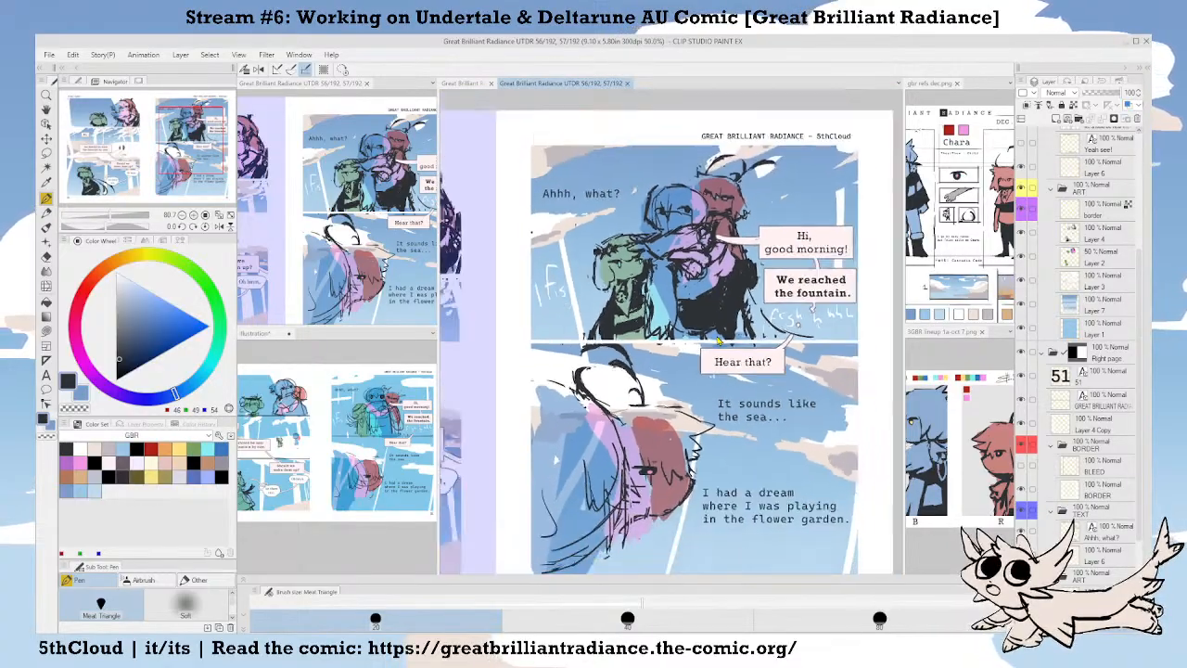
scroll(718, 342, "up", 2)
left_click_drag(633, 307, 648, 358)
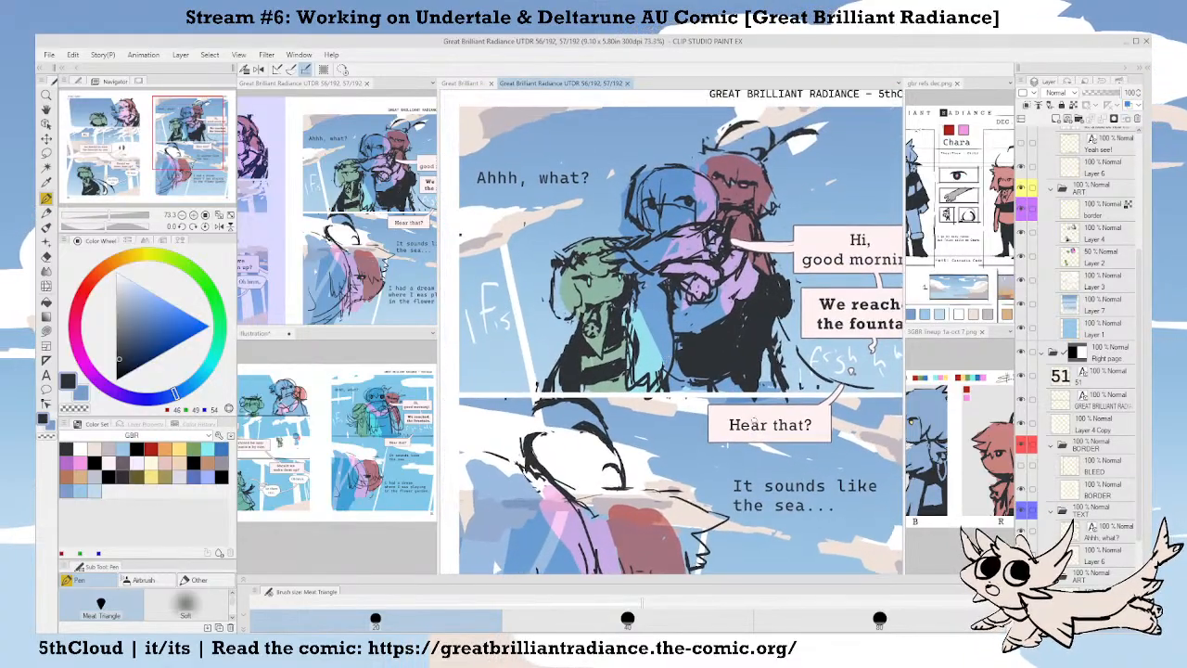
Bring back the Meat Triangle pen's tool properties and hide the palettes to enlarge the canvas views.
left_click(78, 82)
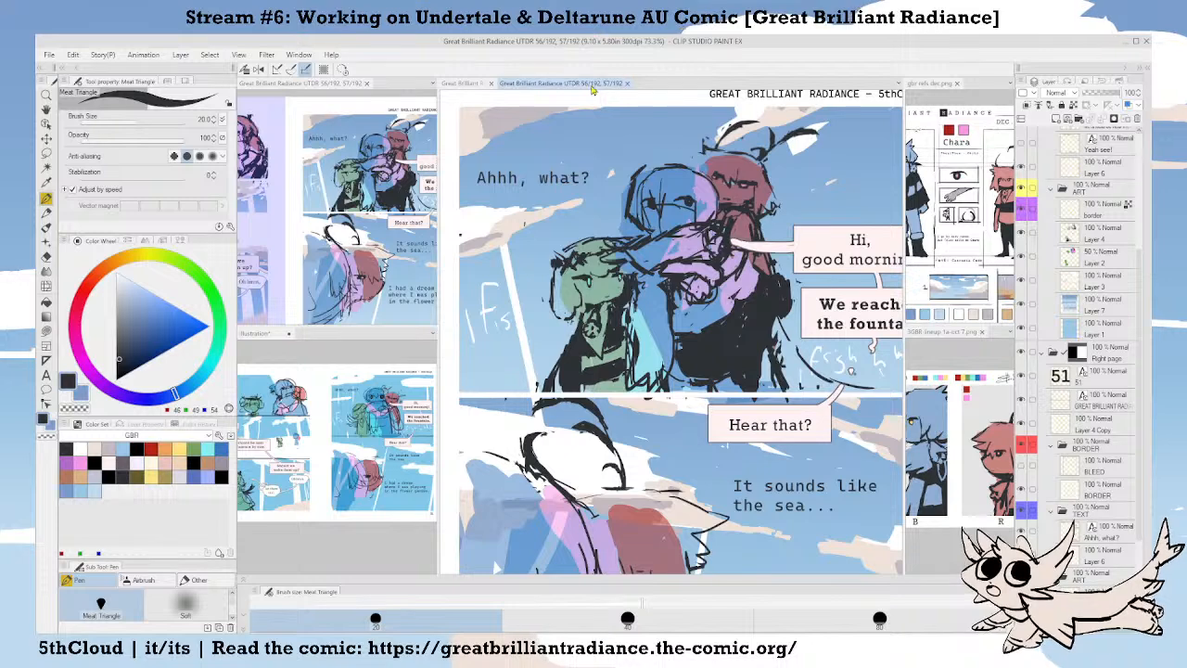
scroll(722, 275, "up", 1)
scroll(754, 382, "up", 1)
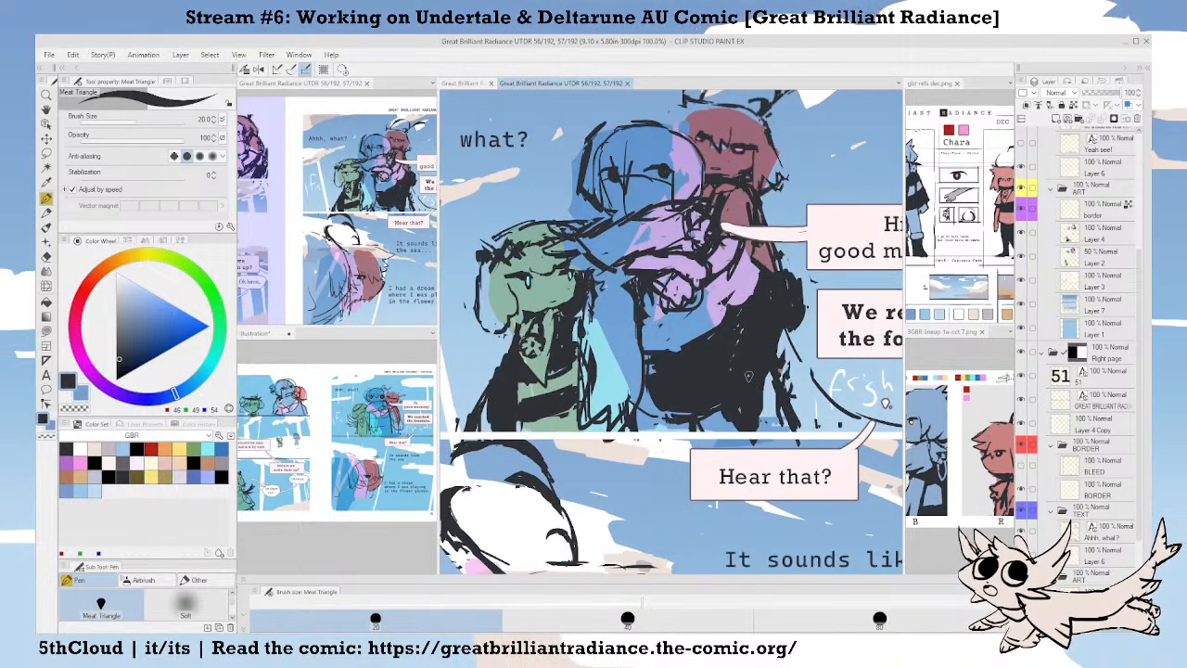
left_click_drag(753, 374, 756, 384)
left_click(165, 82)
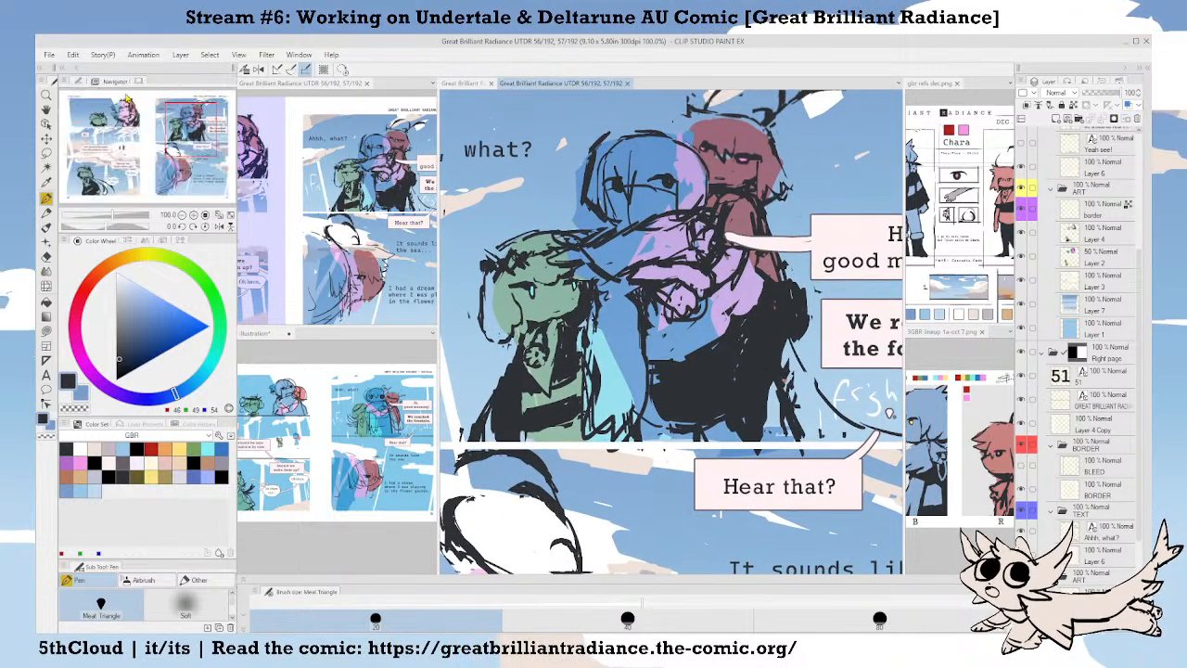
left_click(78, 83)
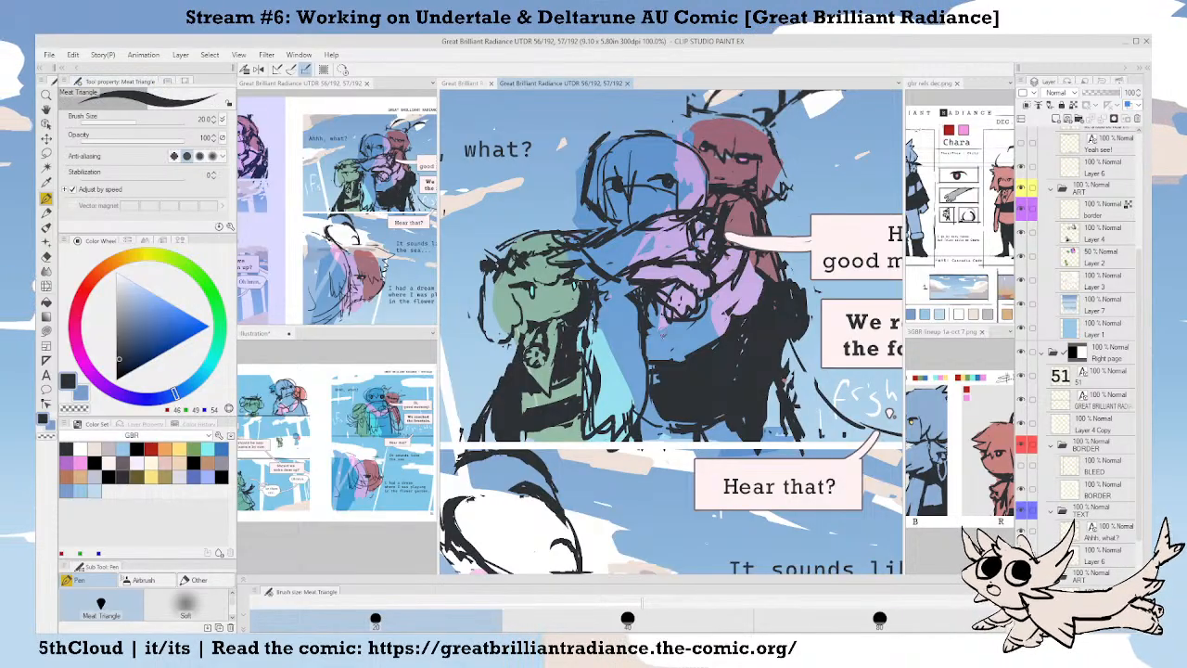
key("Tab")
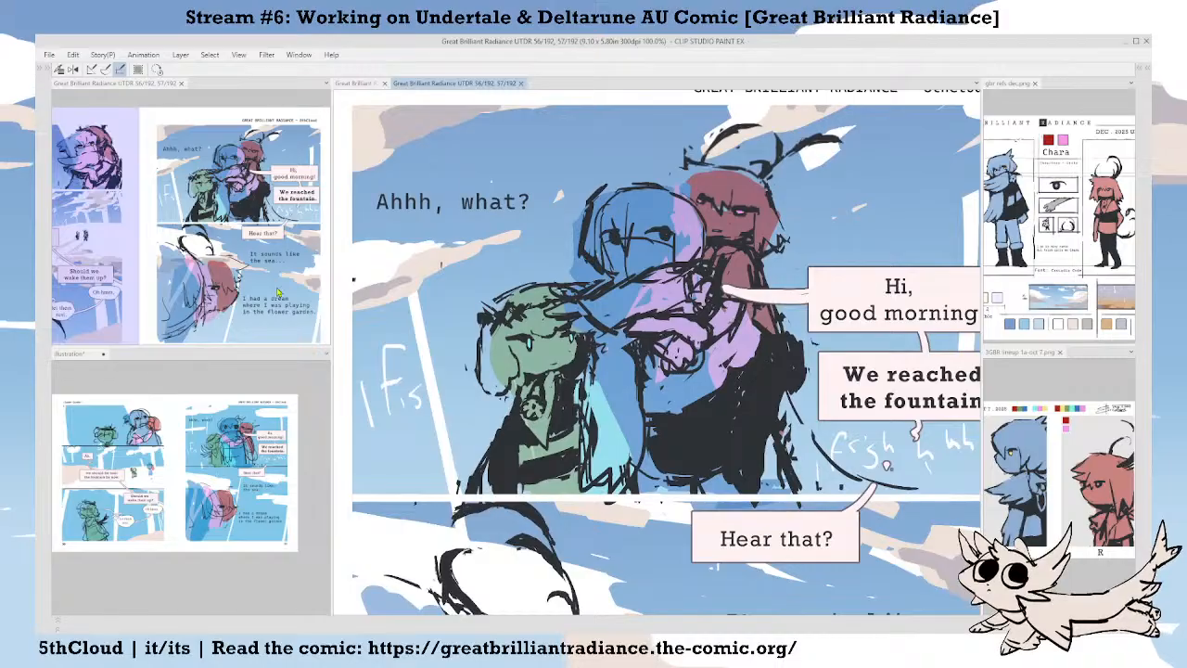
key("Tab")
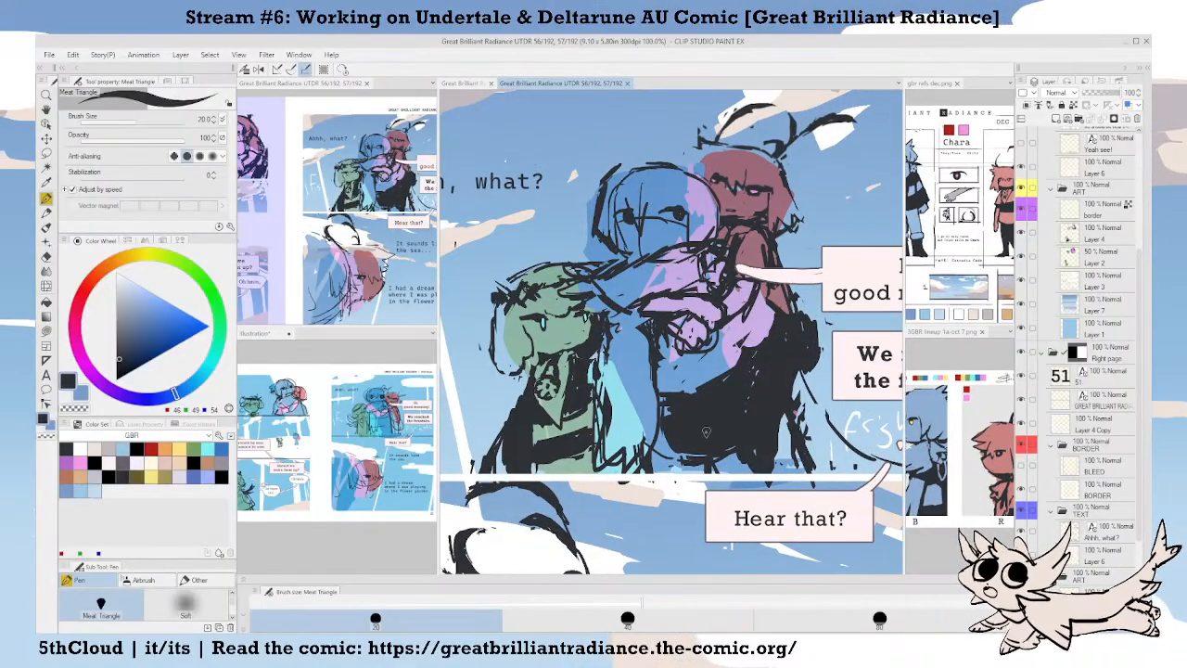
key("Tab")
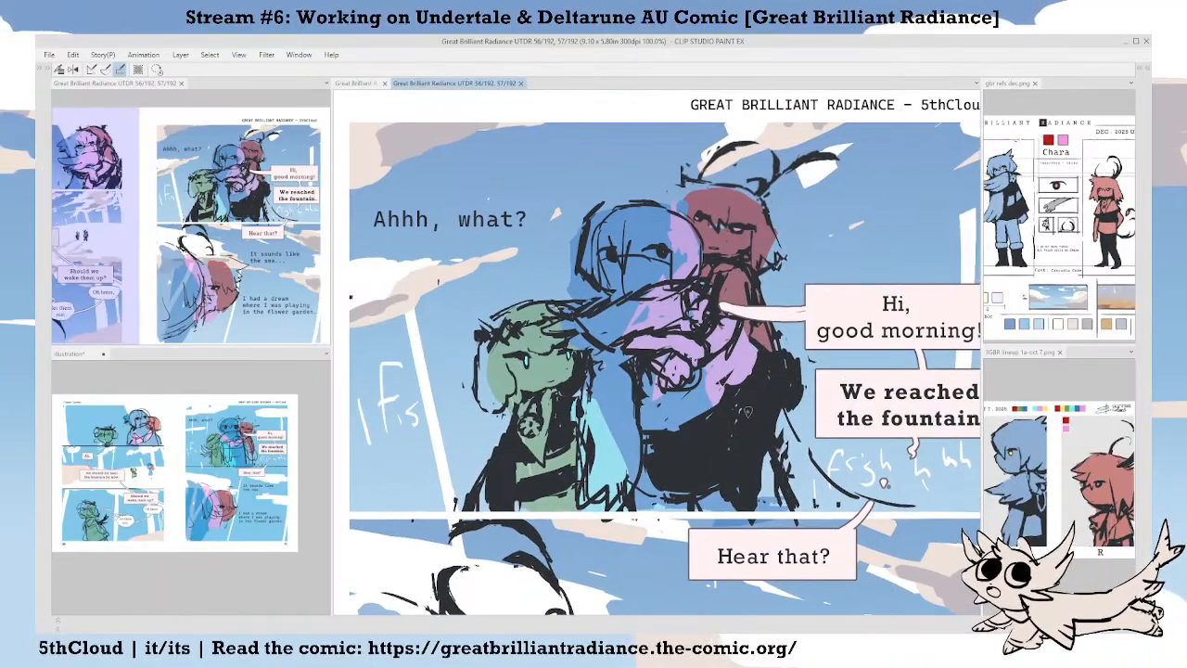
Touch up the dark ink on the blue character's torso in the right page's top panel.
left_click_drag(778, 381, 769, 365)
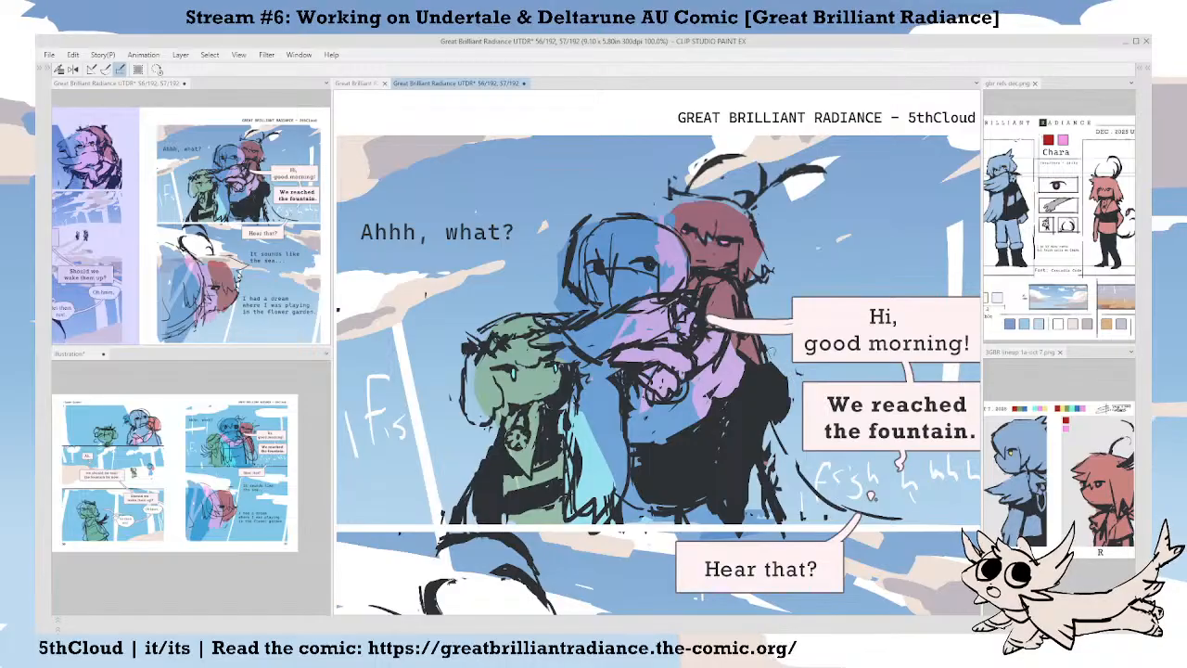
scroll(773, 407, "down", 1)
scroll(707, 399, "down", 1)
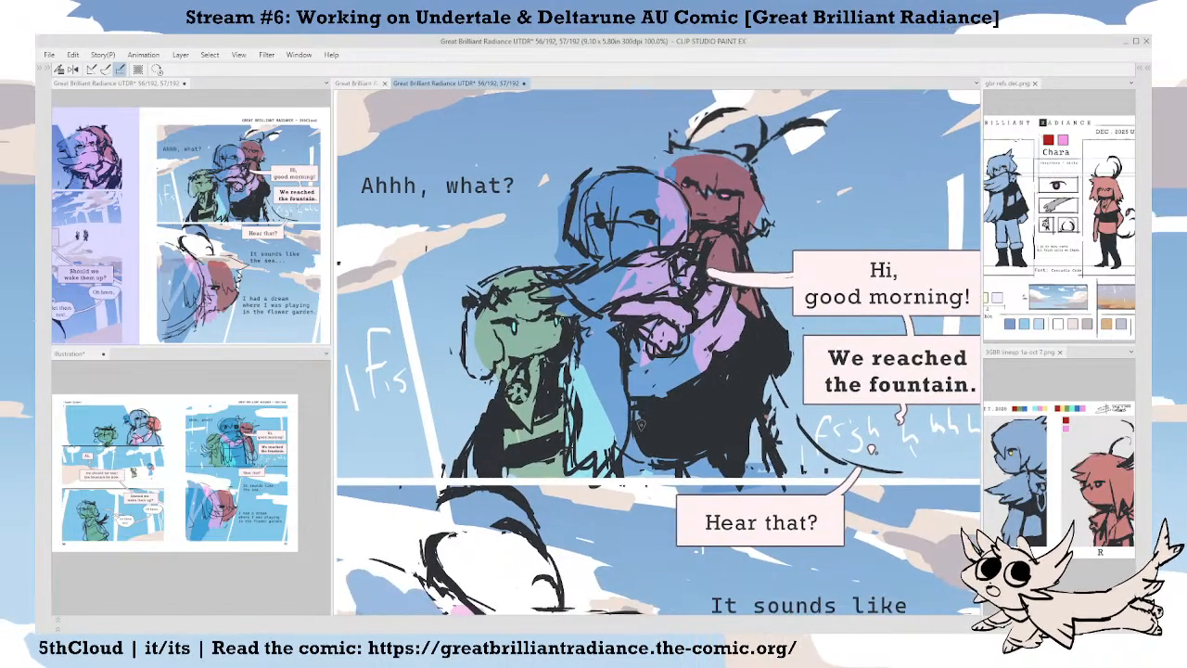
mouse_move(627, 443)
left_mouse_down()
mouse_move(666, 460)
mouse_move(650, 459)
left_mouse_up()
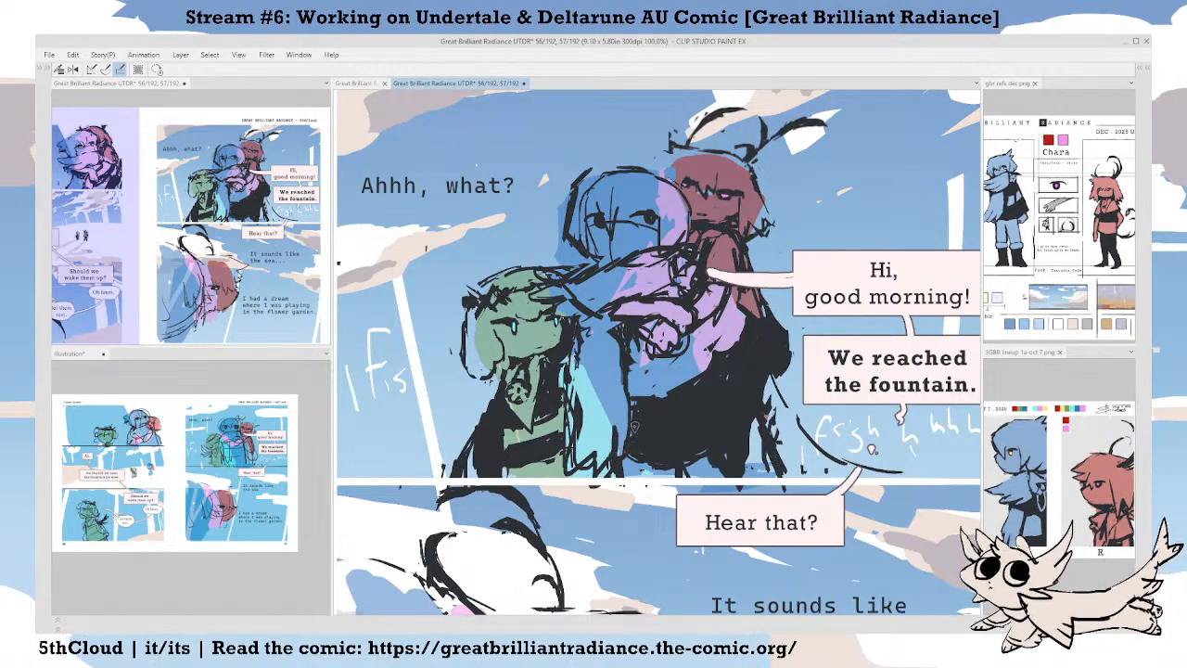
scroll(591, 448, "down", 1)
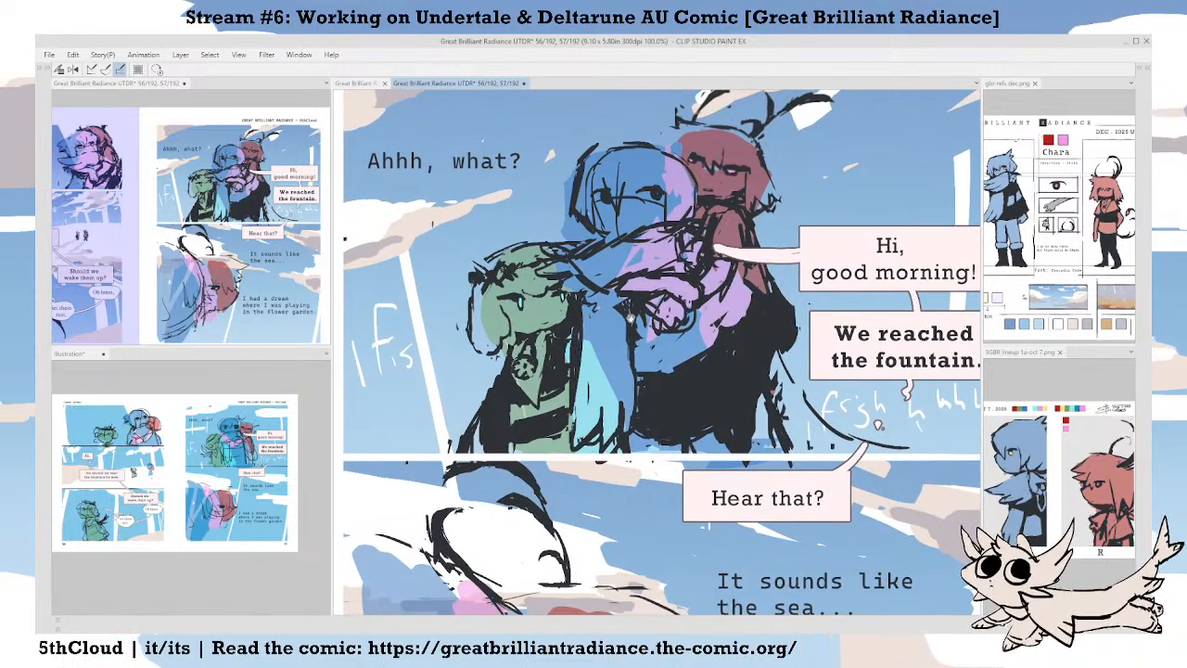
scroll(661, 352, "up", 1)
scroll(661, 353, "up", 1)
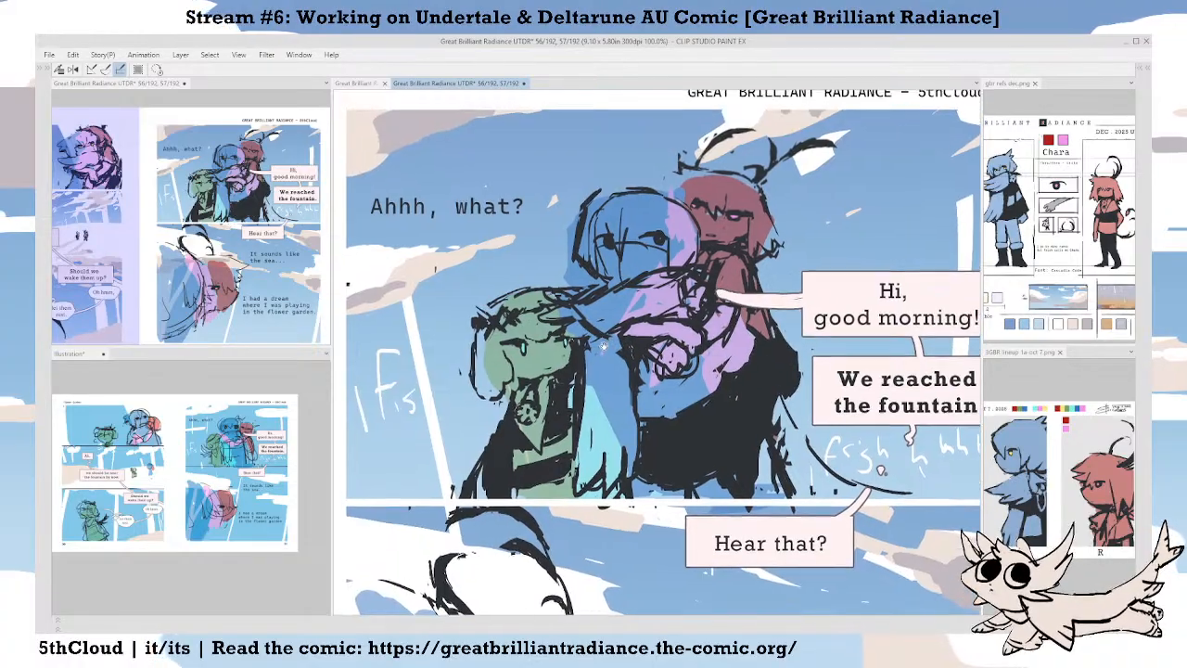
Restore the palettes and rework the scarf strokes beneath the blue character's face with ink and the transparent color.
key("Tab")
left_click_drag(600, 318, 614, 400)
scroll(613, 401, "down", 2)
scroll(613, 401, "up", 2)
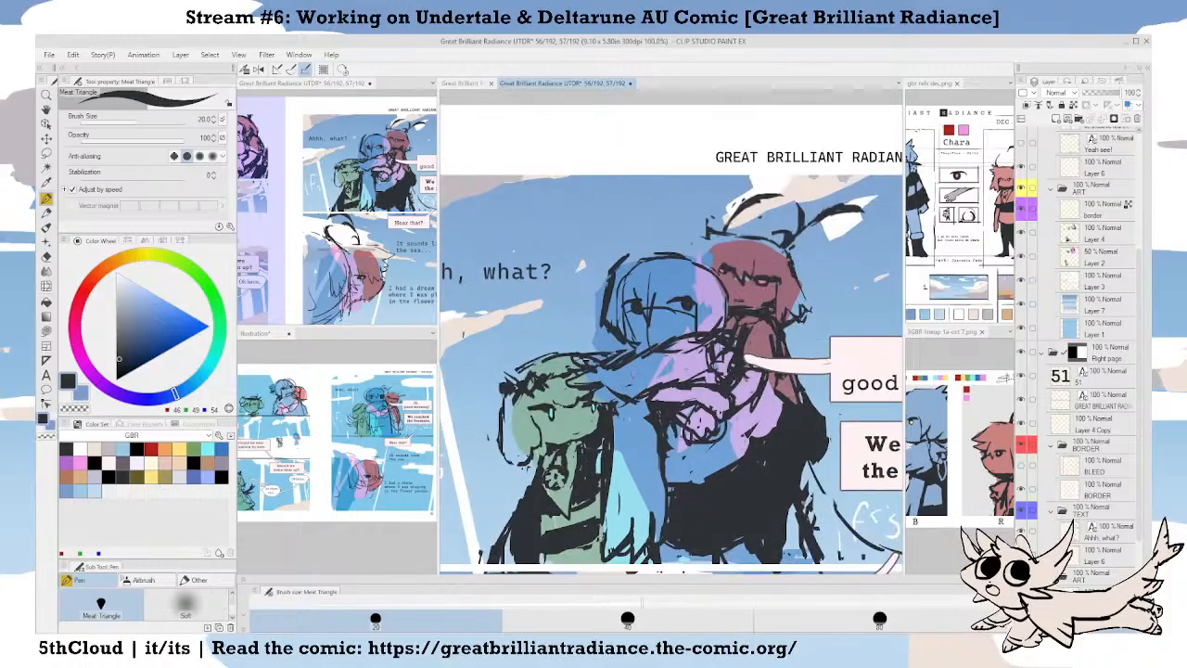
left_click_drag(698, 335, 734, 314)
key("c")
key("c")
left_click_drag(656, 341, 683, 328)
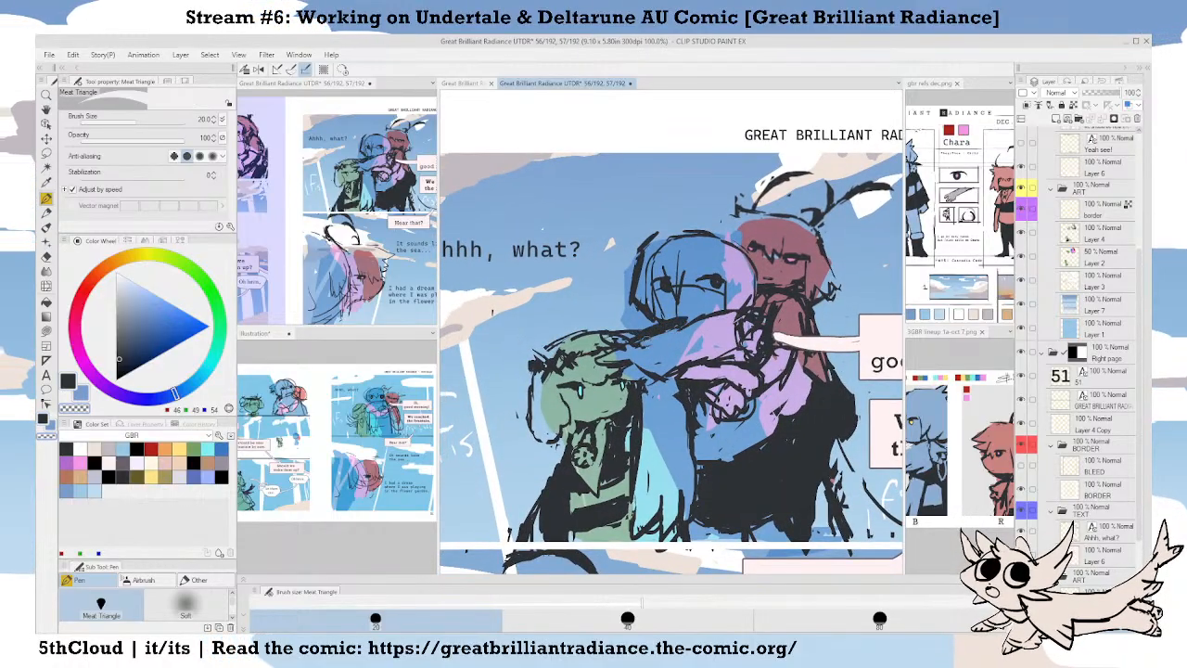
key("c")
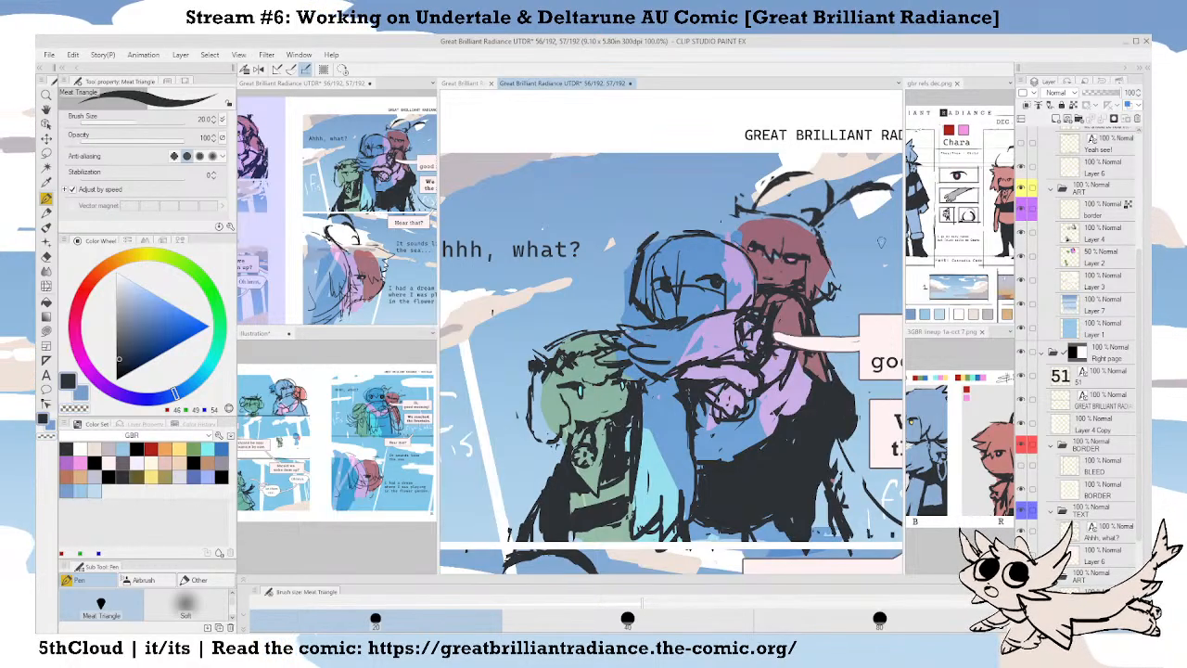
Hide the palettes, refine the blue character's lower face and scarf lines at 200% zoom, and check the spread.
key("Tab")
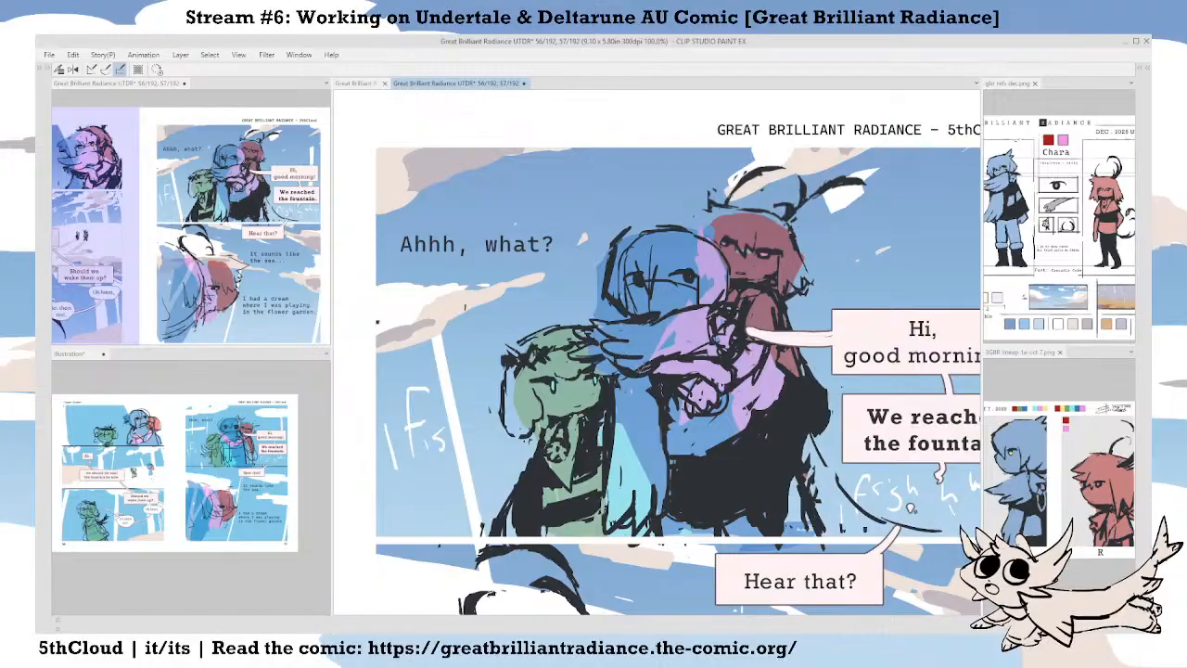
left_click_drag(585, 368, 616, 369)
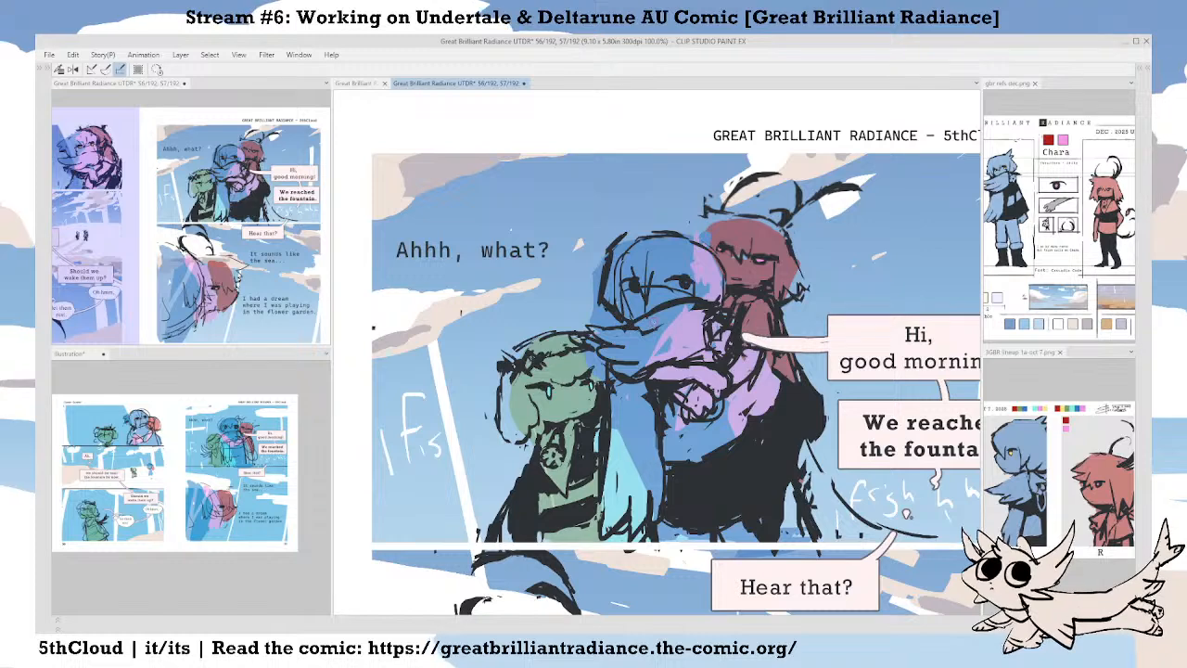
scroll(665, 312, "up", 2)
left_click_drag(658, 341, 607, 354)
mouse_move(689, 250)
left_mouse_down()
mouse_move(717, 243)
mouse_move(669, 253)
left_mouse_up()
left_click_drag(587, 245, 610, 260)
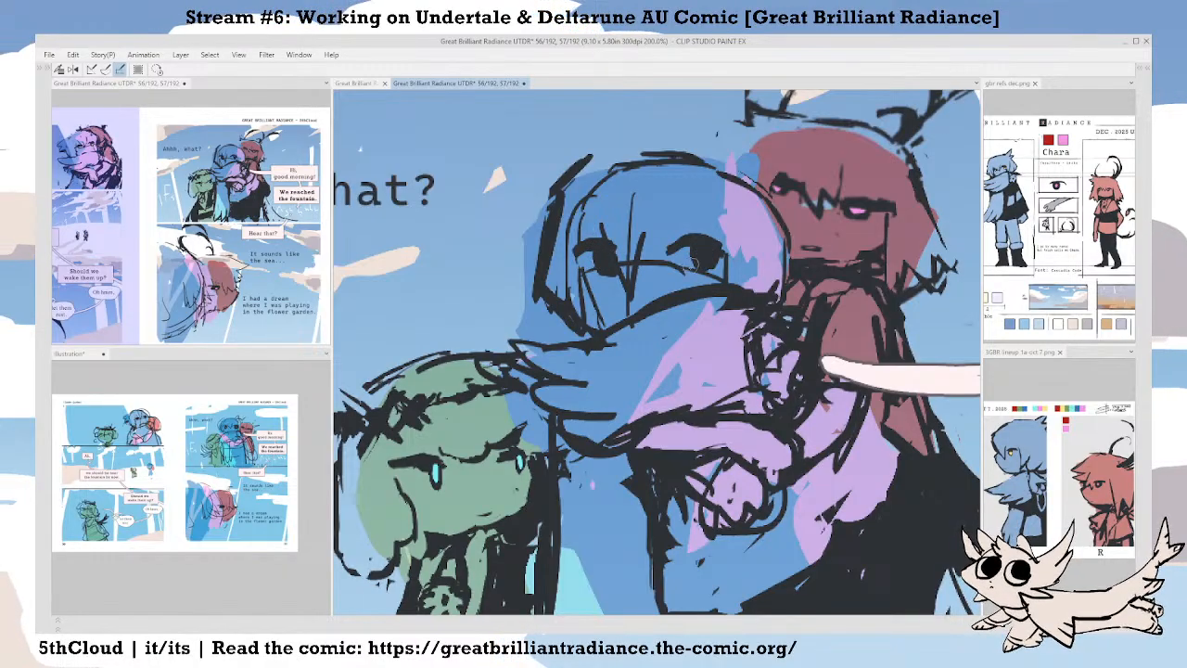
left_click_drag(698, 269, 697, 280)
scroll(671, 337, "down", 3)
left_click_drag(671, 349, 836, 230)
scroll(778, 332, "down", 1)
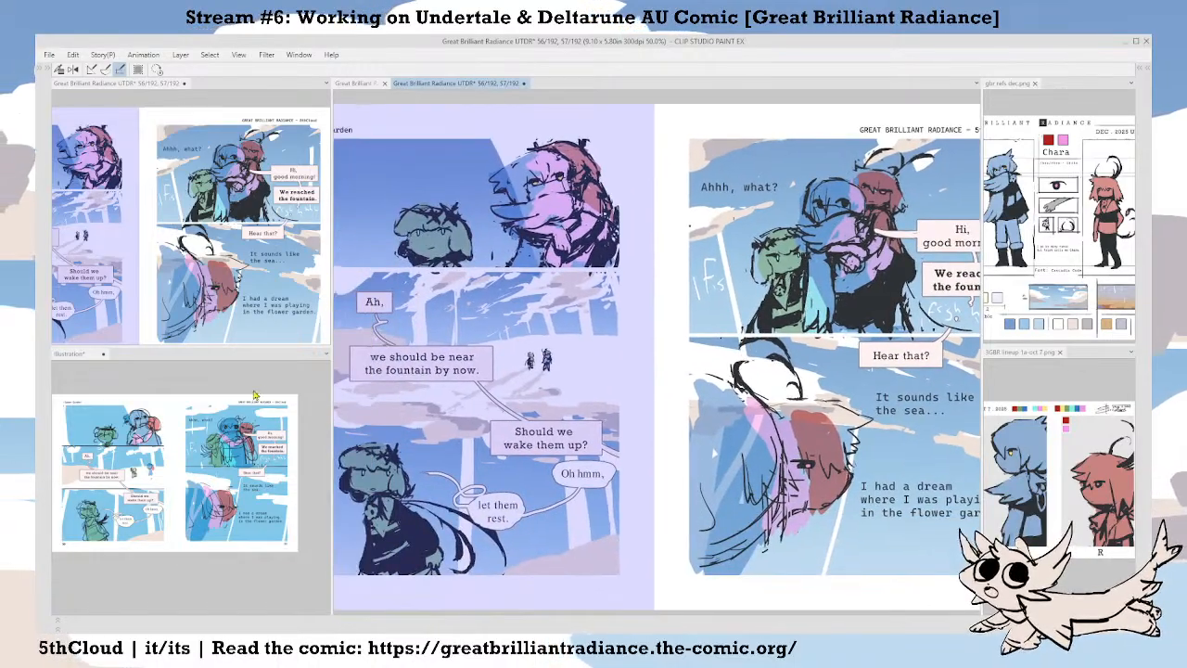
Open the image Great Brilliant Radiance UTDR_056_057.png, enlarge its right page as reference, then return to the spread and save it.
left_click(290, 389)
left_click(50, 55)
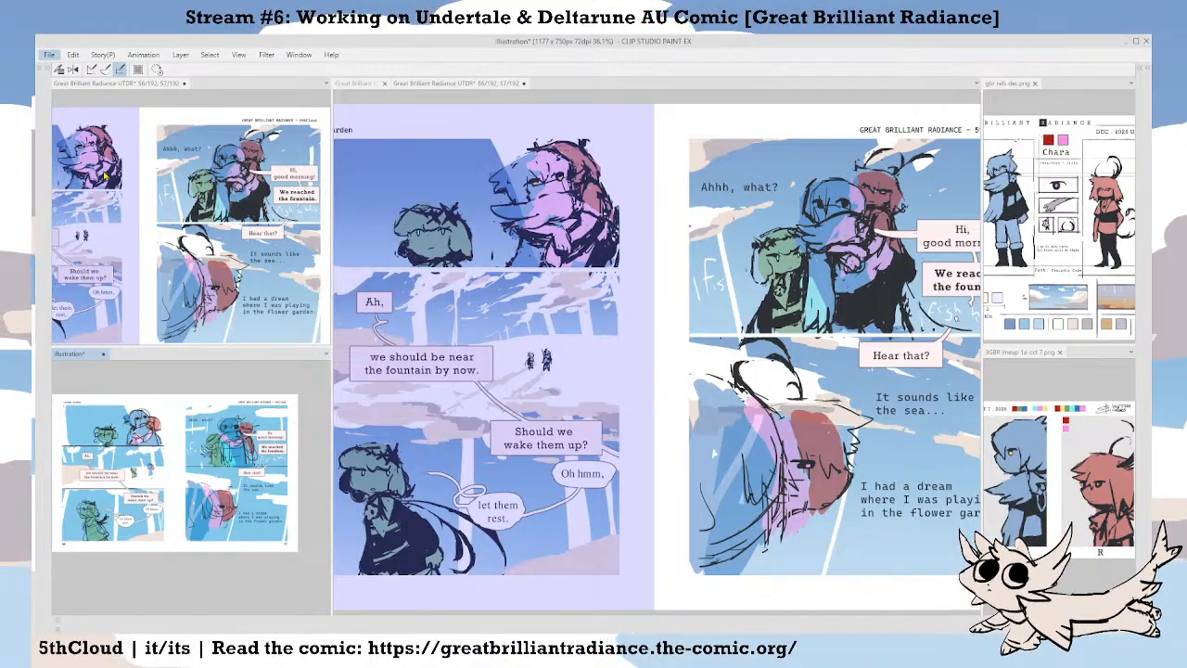
left_click(94, 102)
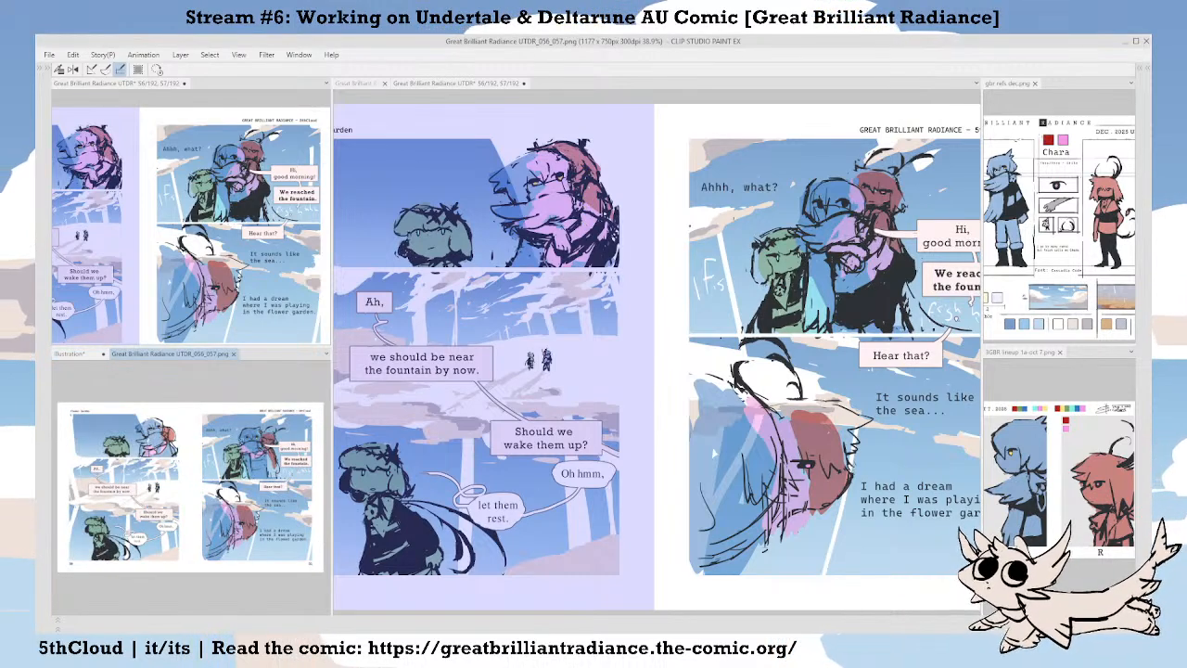
left_click_drag(232, 491, 166, 526)
key("ctrl+plus")
key("ctrl+plus")
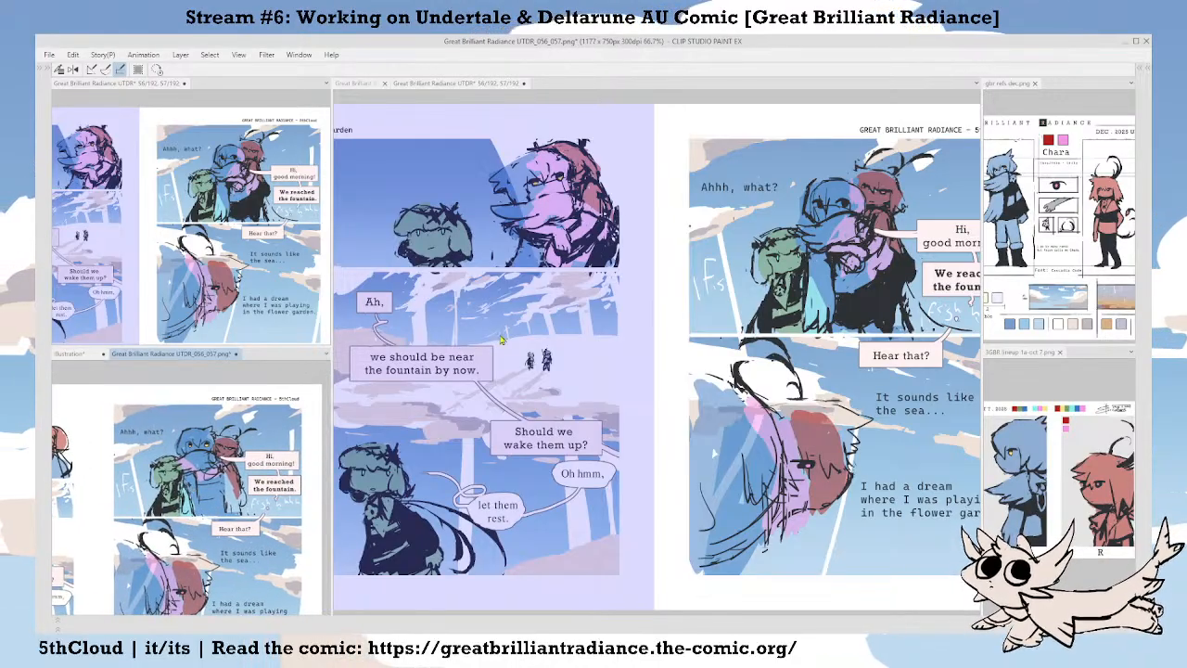
left_click(498, 89)
left_click_drag(815, 408, 739, 449)
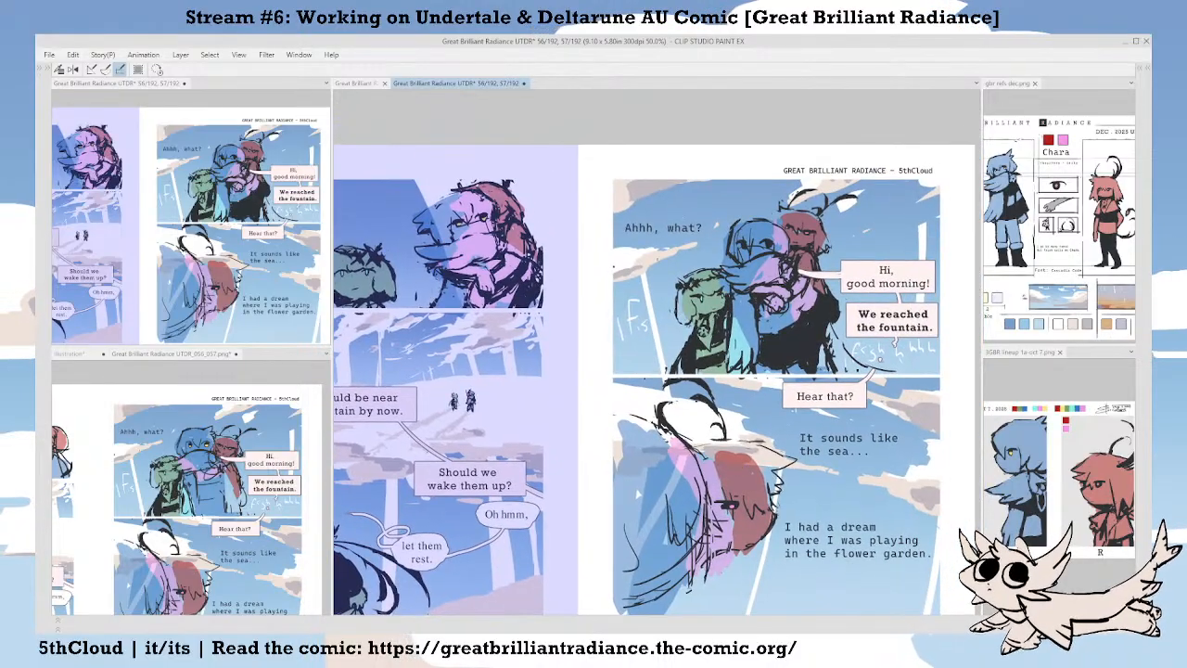
key("ctrl+s")
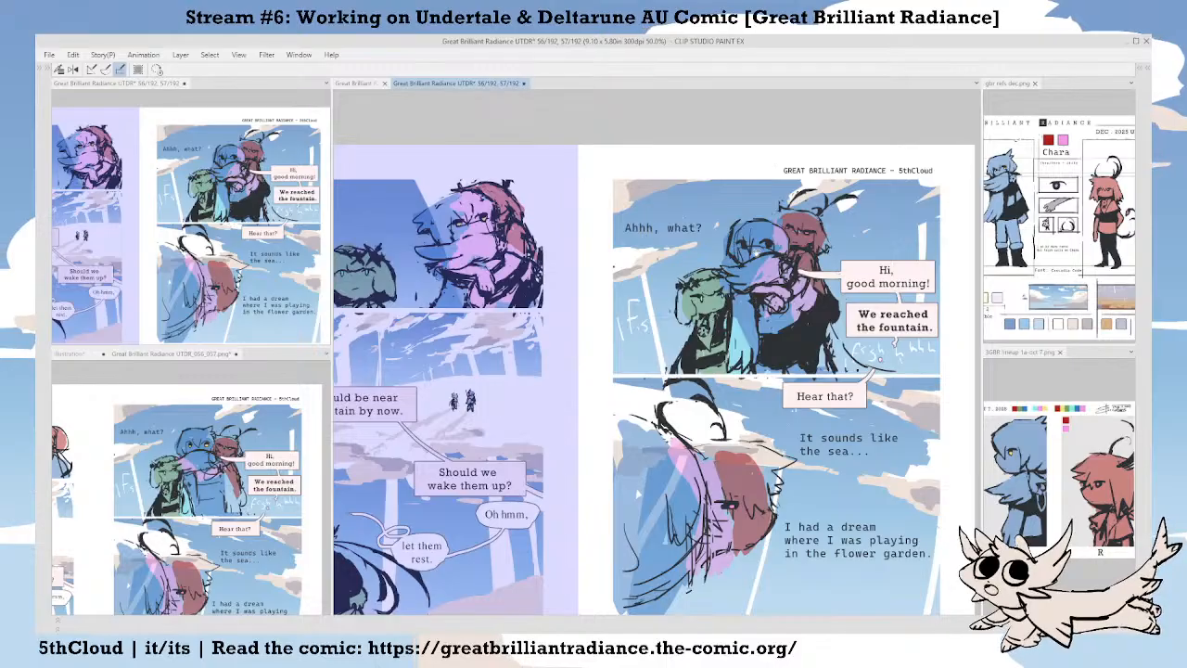
Paint yellow irises into both of the blue character's eyes in the right page's top panel.
scroll(802, 303, "up", 3)
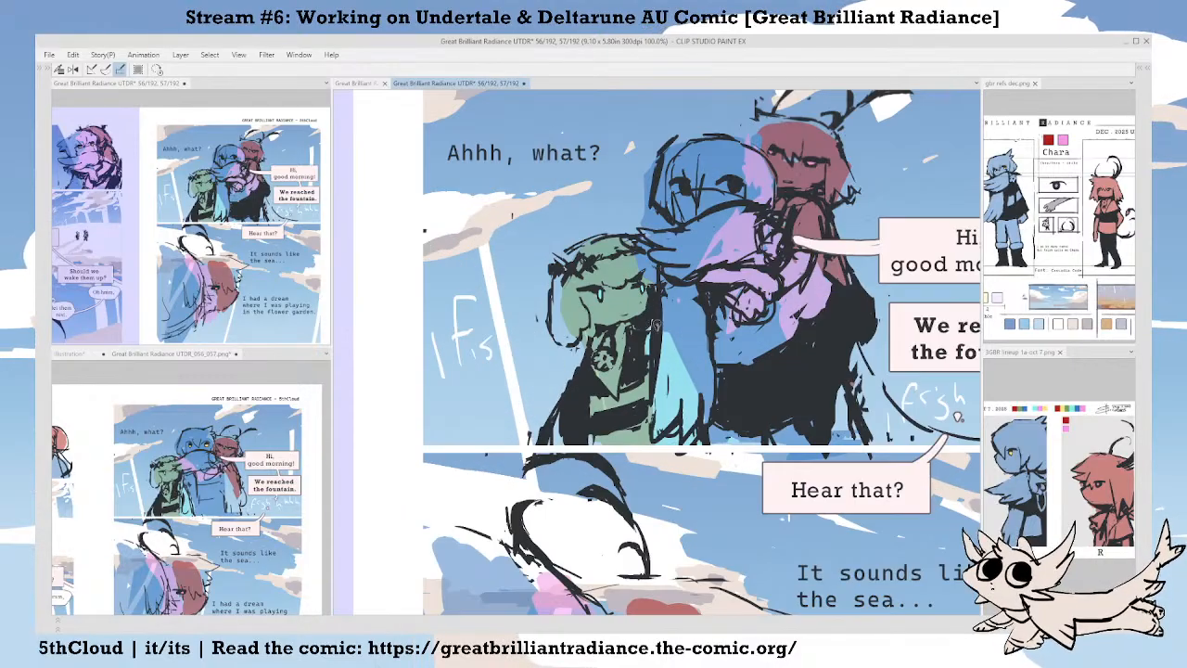
left_click_drag(655, 325, 601, 381)
scroll(646, 300, "up", 1)
scroll(634, 135, "up", 1)
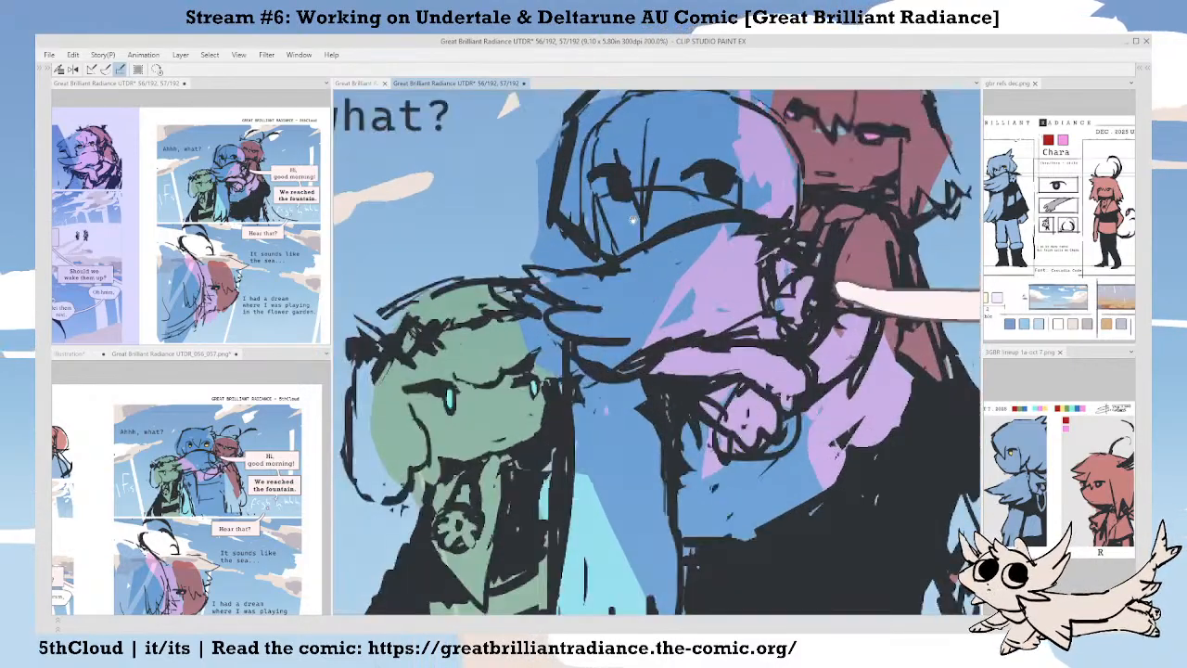
key("Tab")
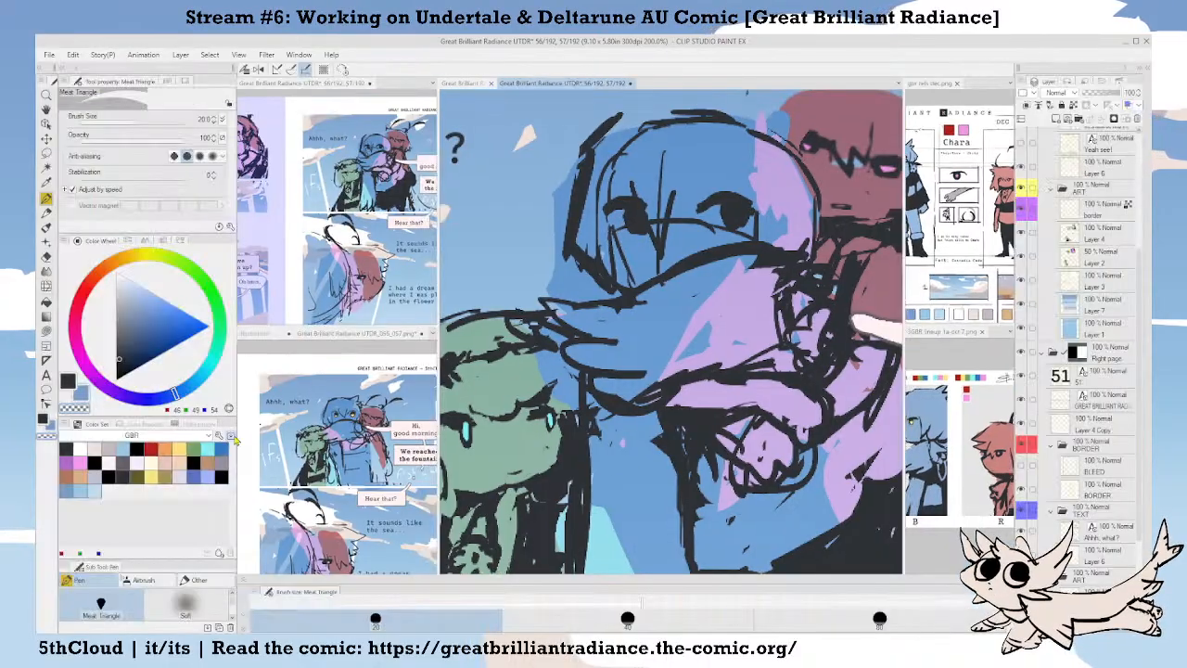
key("Tab")
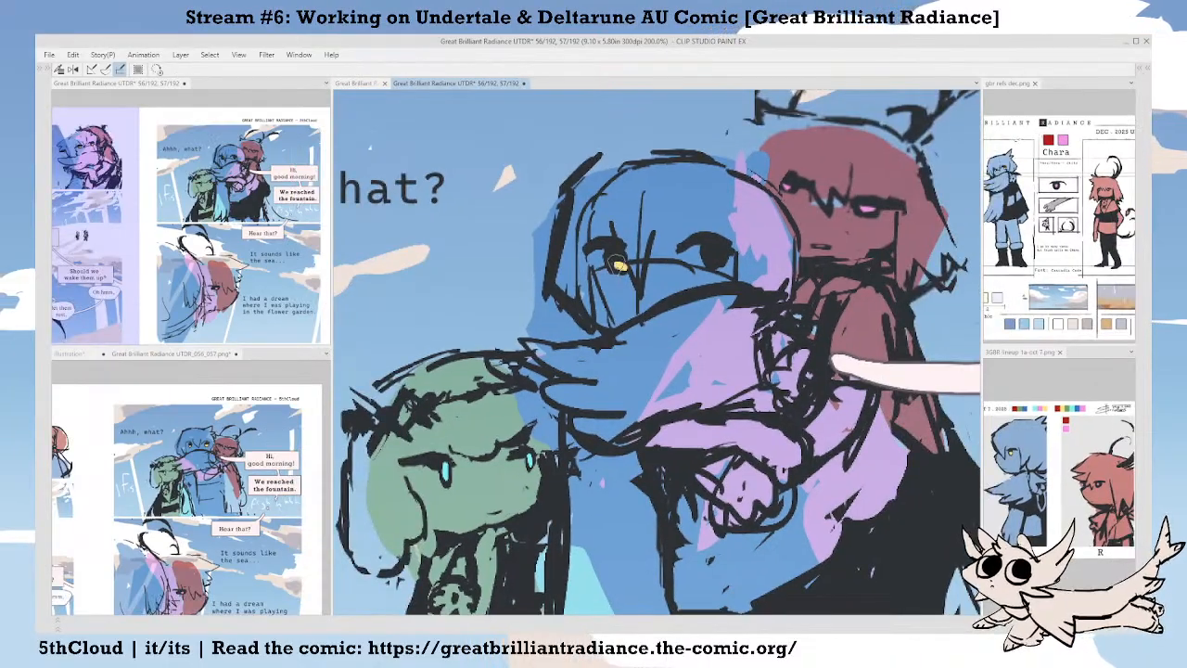
left_click_drag(712, 255, 715, 256)
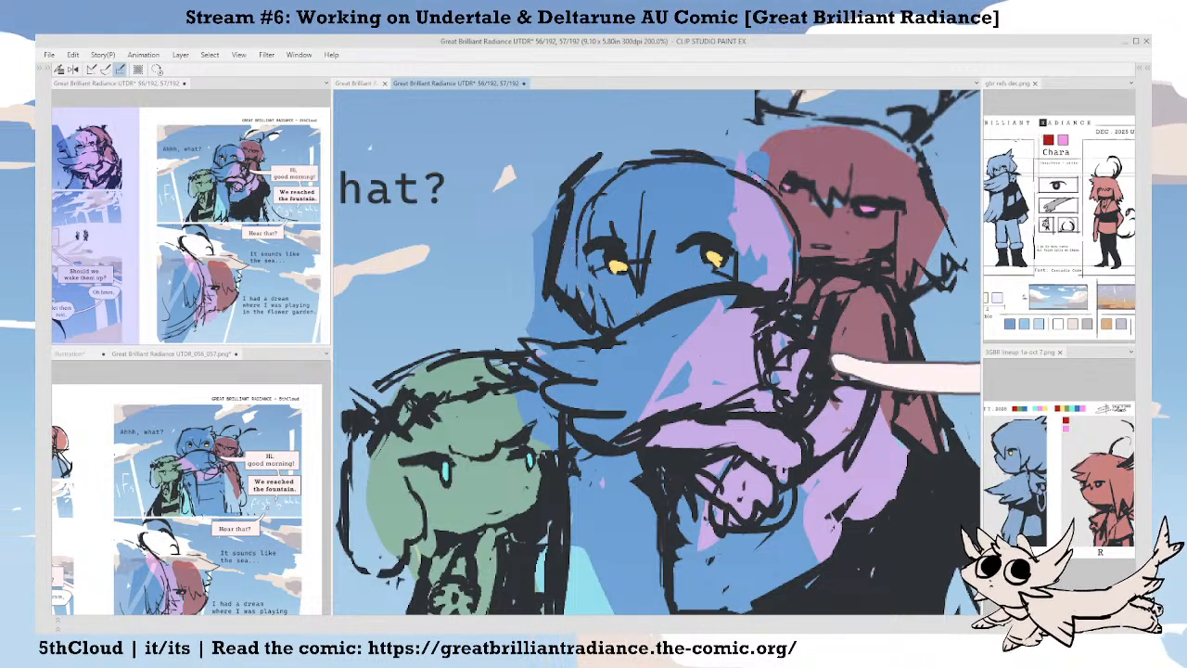
Clear the blue character's upper head outline and inner face guidelines, redraw the dark line between the eyes, and save the spread.
mouse_move(642, 167)
left_mouse_down()
mouse_move(688, 154)
mouse_move(726, 168)
left_mouse_up()
left_click_drag(692, 195, 665, 224)
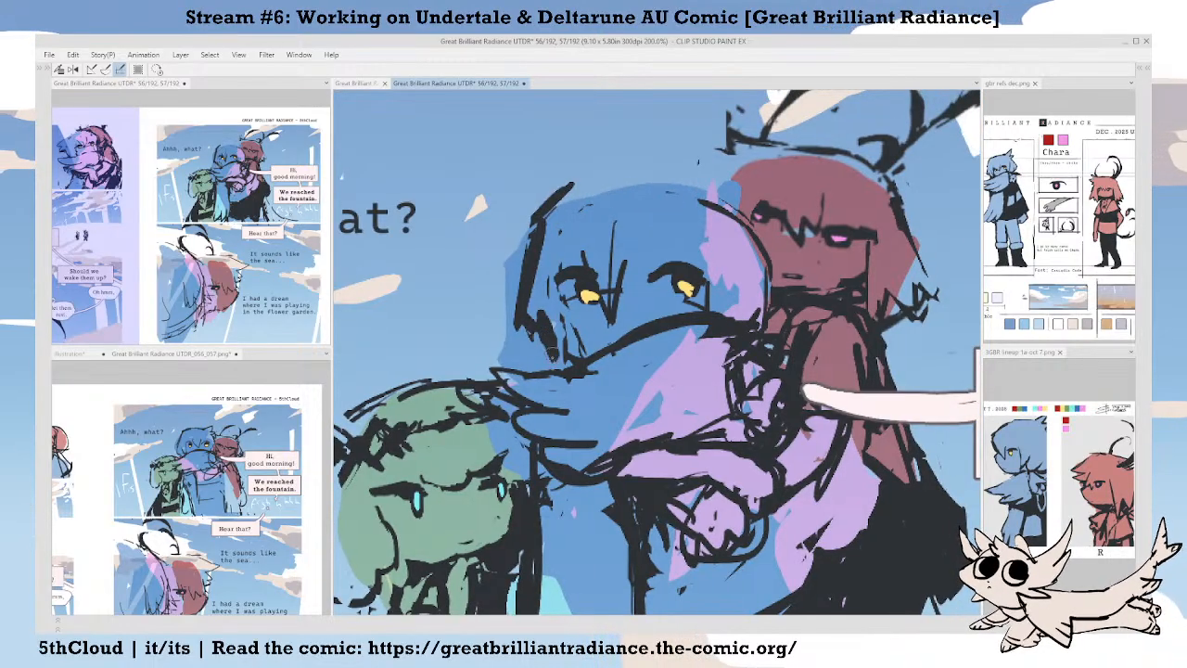
left_click_drag(543, 326, 551, 352)
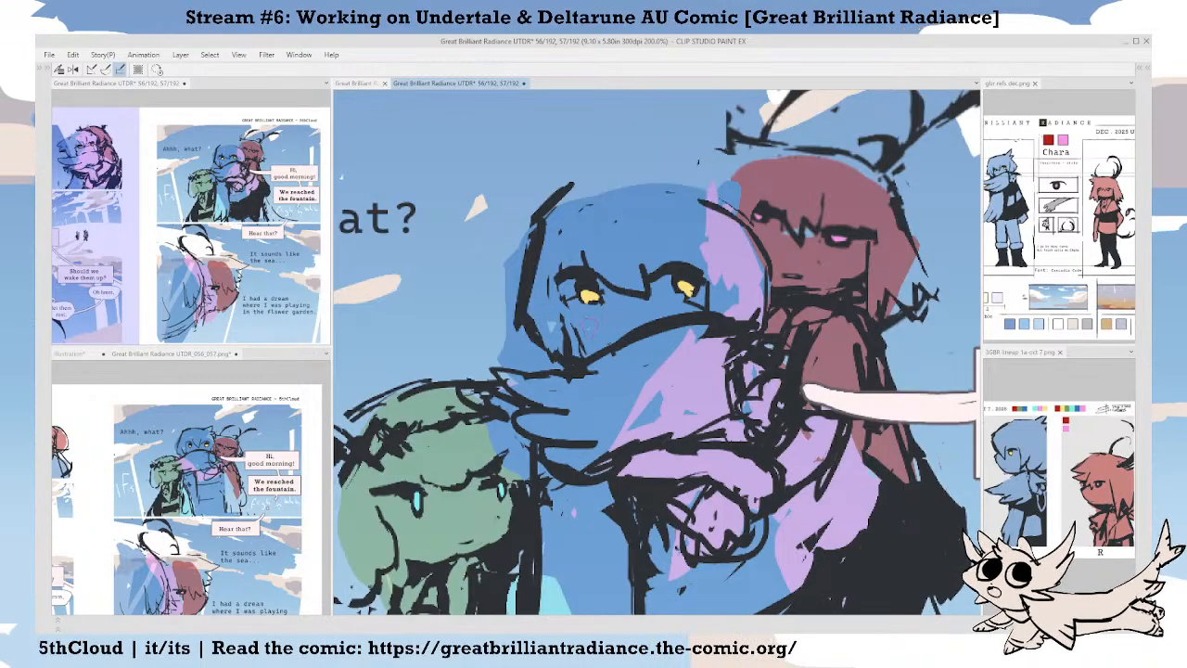
left_click_drag(631, 371, 653, 357)
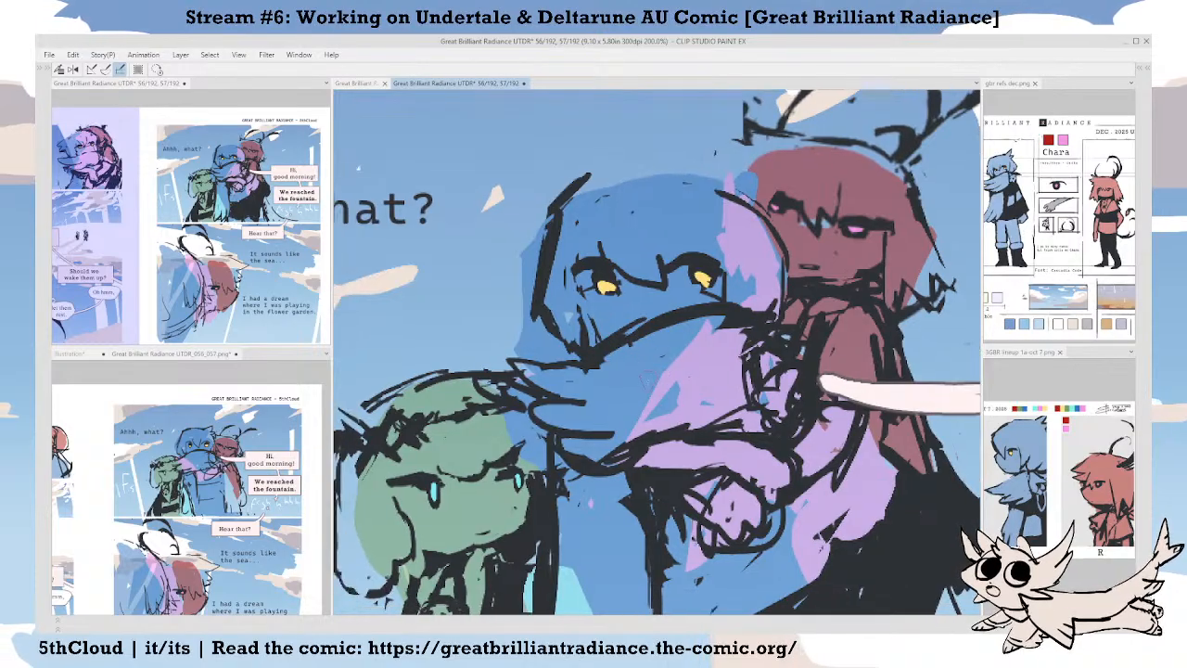
scroll(652, 413, "down", 5)
left_click_drag(653, 417, 755, 255)
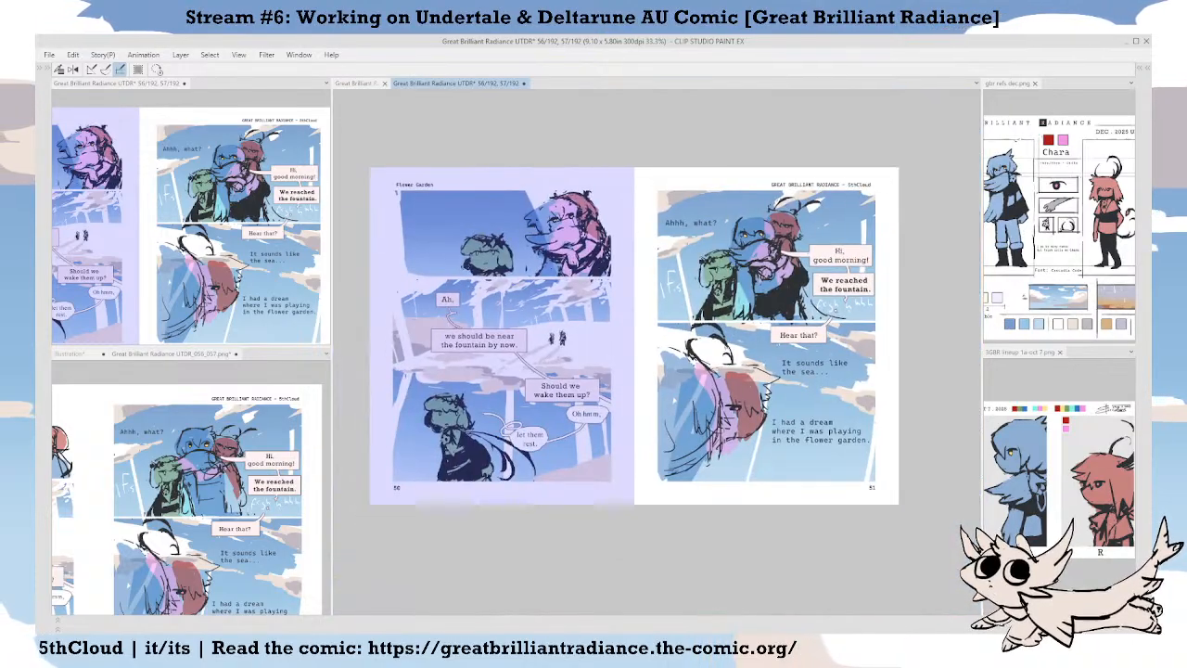
key("ctrl+s")
Rework the dark upper line and yellow iris of the blue character's eye farther from the red character.
scroll(749, 284, "up", 3)
left_click_drag(735, 296, 695, 427)
scroll(694, 427, "up", 2)
mouse_move(669, 346)
left_mouse_down()
mouse_move(681, 362)
mouse_move(662, 353)
left_mouse_up()
left_click_drag(660, 269, 664, 266)
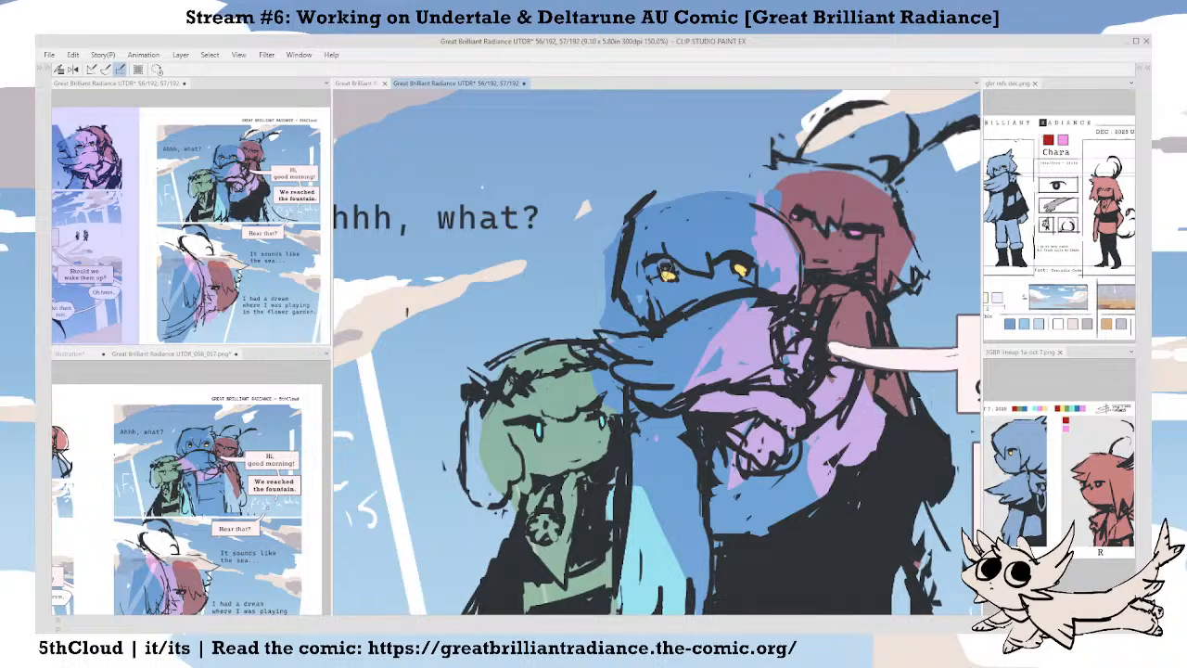
left_click_drag(664, 265, 672, 278)
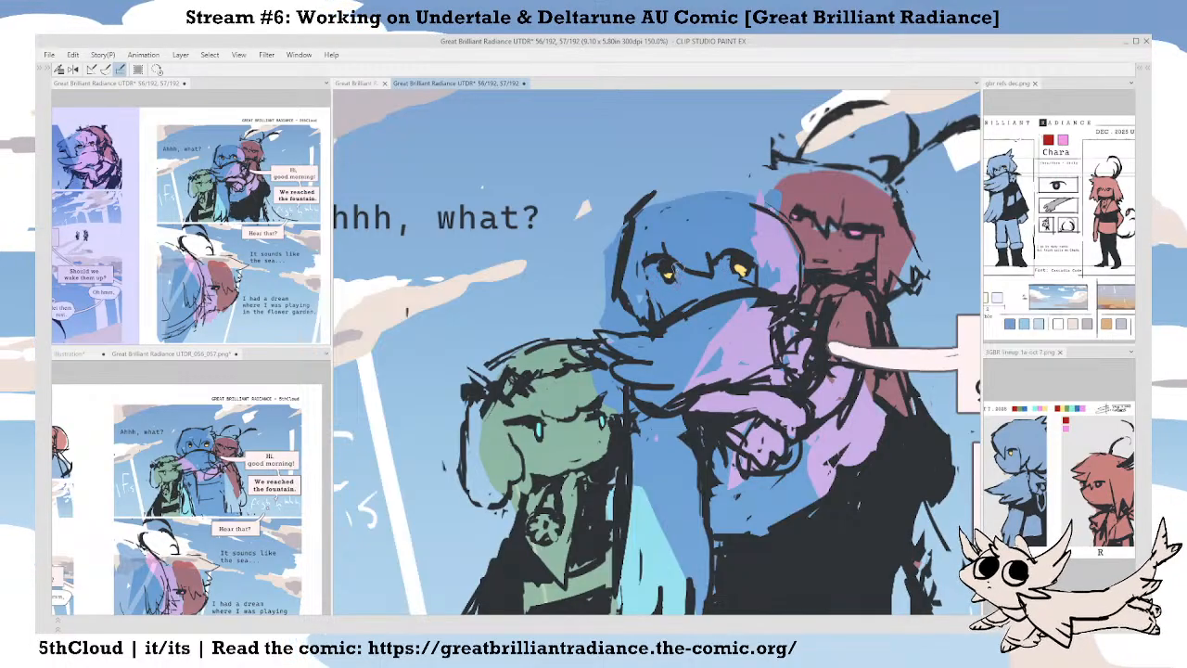
left_click_drag(677, 296, 670, 314)
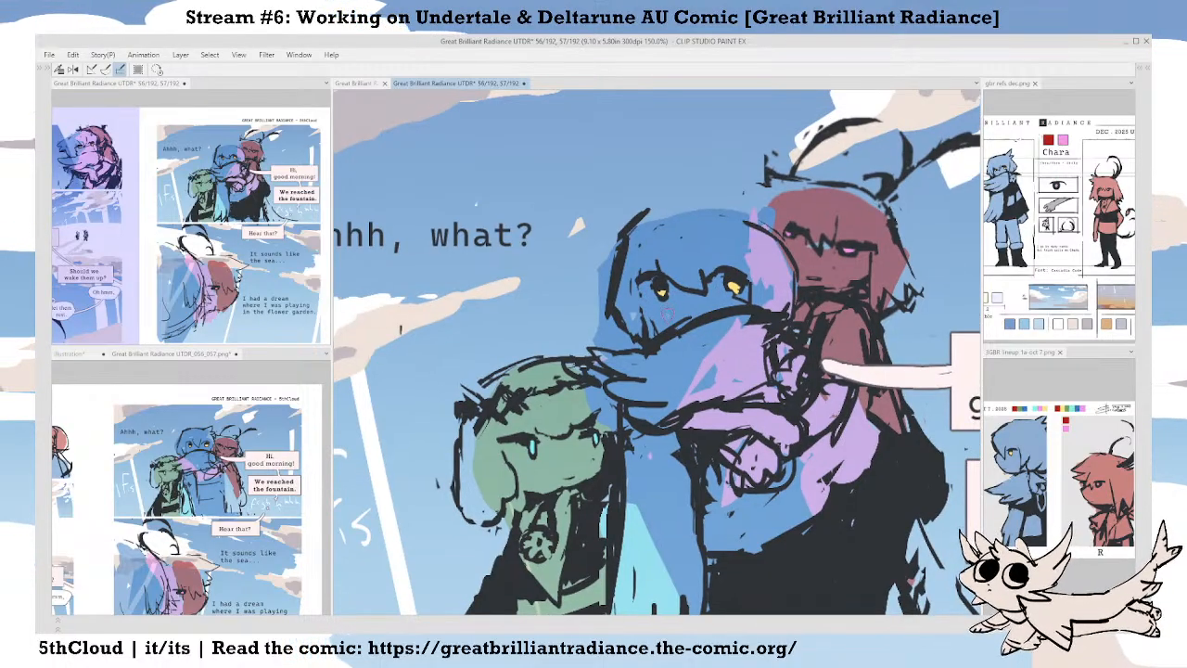
Restore the palettes, show the Layer 3 Copy layer and lasso both of the blue character's old eyes on it.
key("Tab")
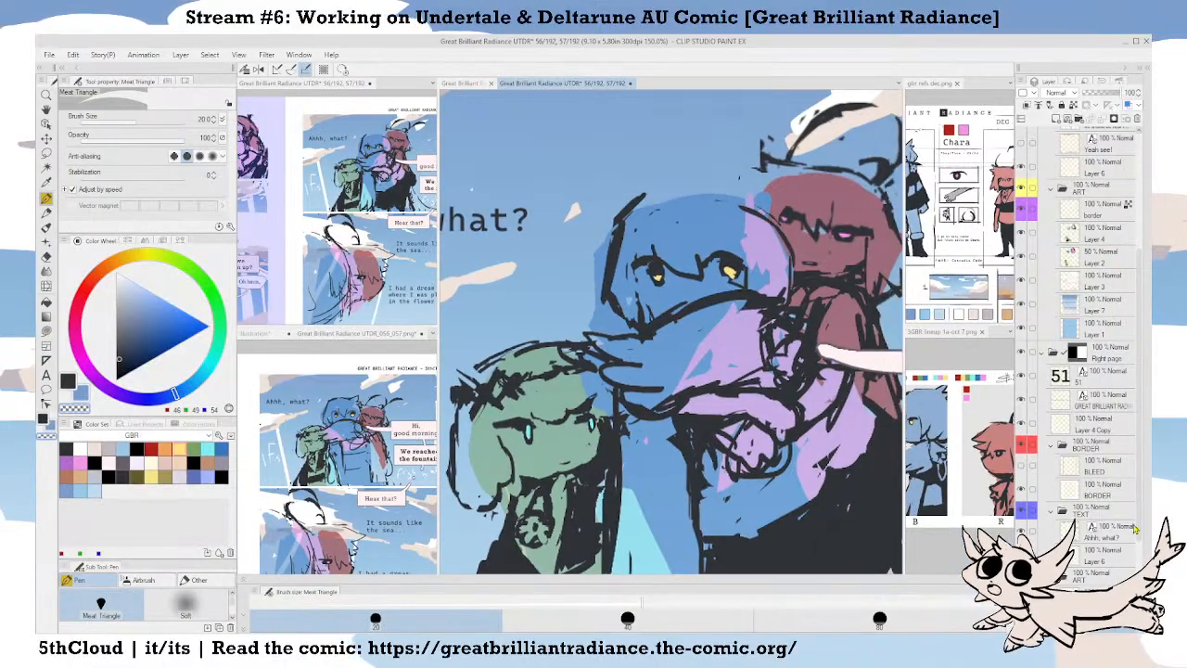
scroll(1095, 417, "down", 5)
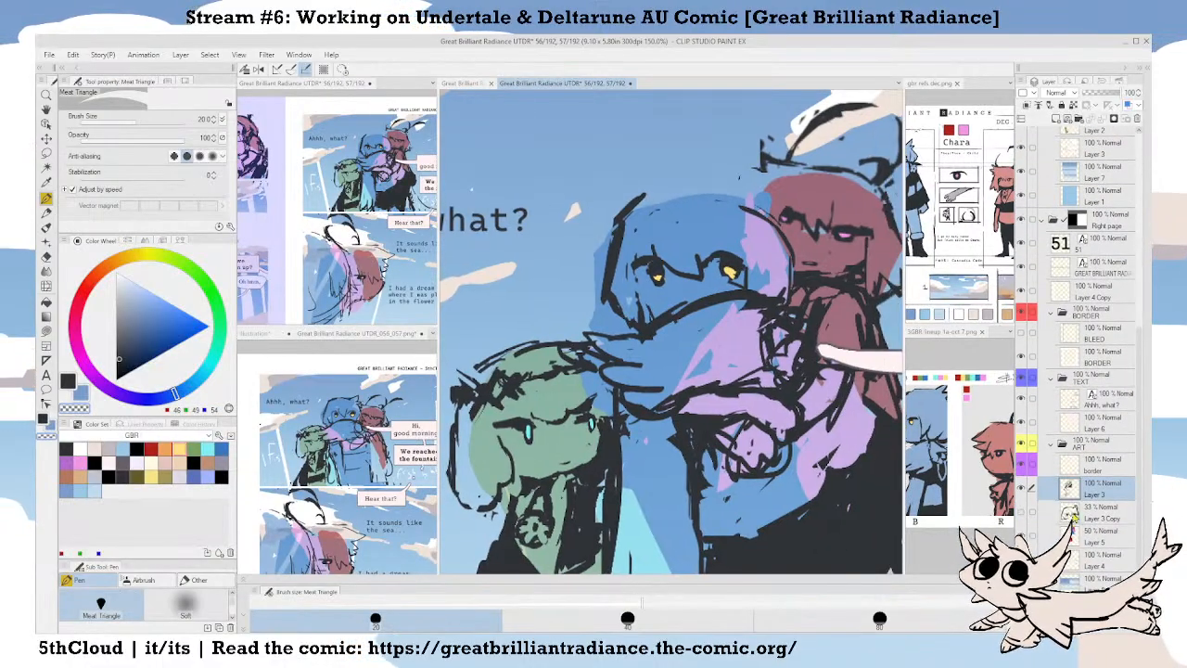
key("m")
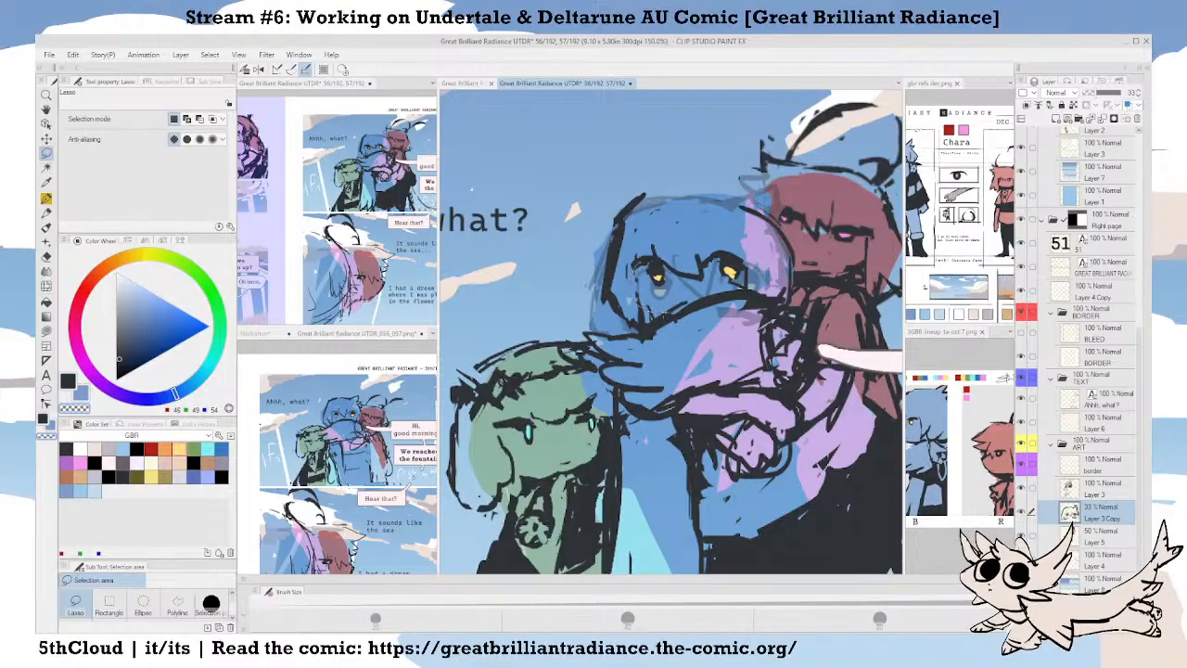
left_click_drag(651, 263, 640, 266)
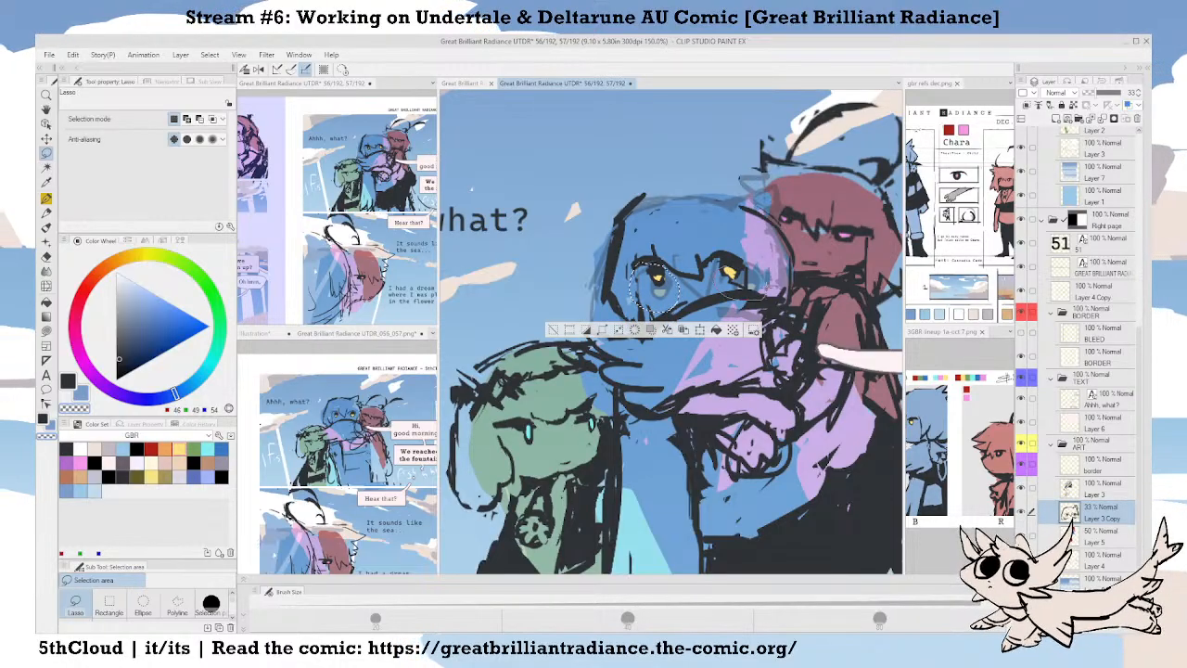
left_click_drag(733, 254, 723, 258)
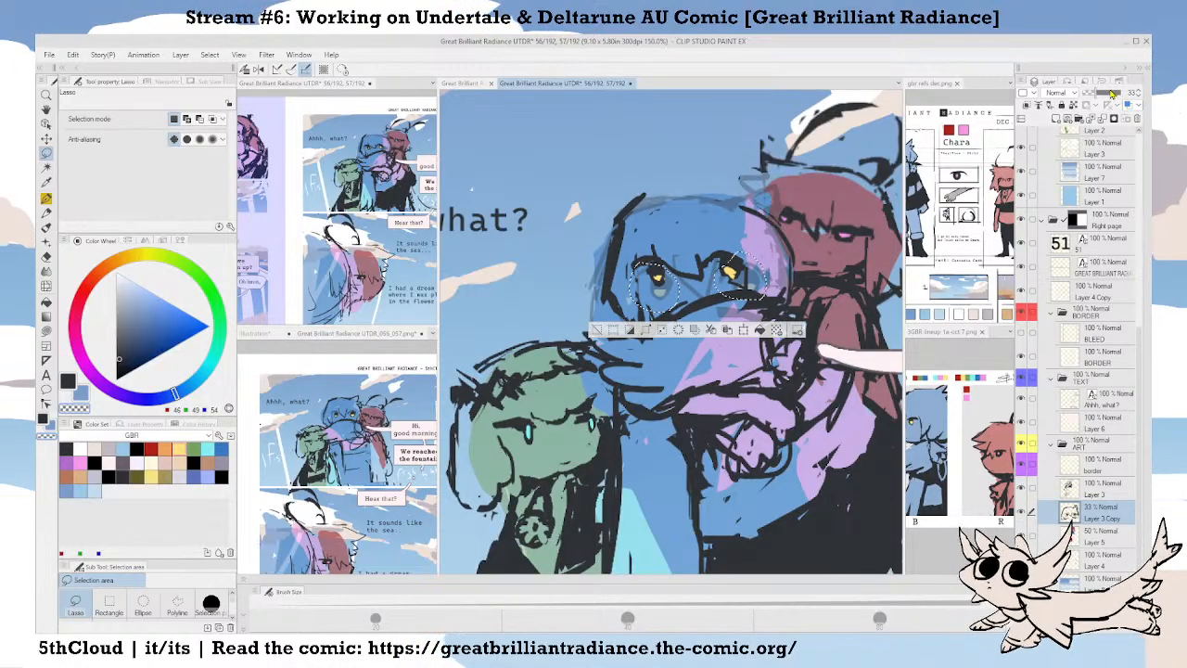
Raise Layer 3 Copy to 100% opacity, copy the lassoed eyes onto a new layer above Layer 3, and hide the source layer.
left_click(1120, 93)
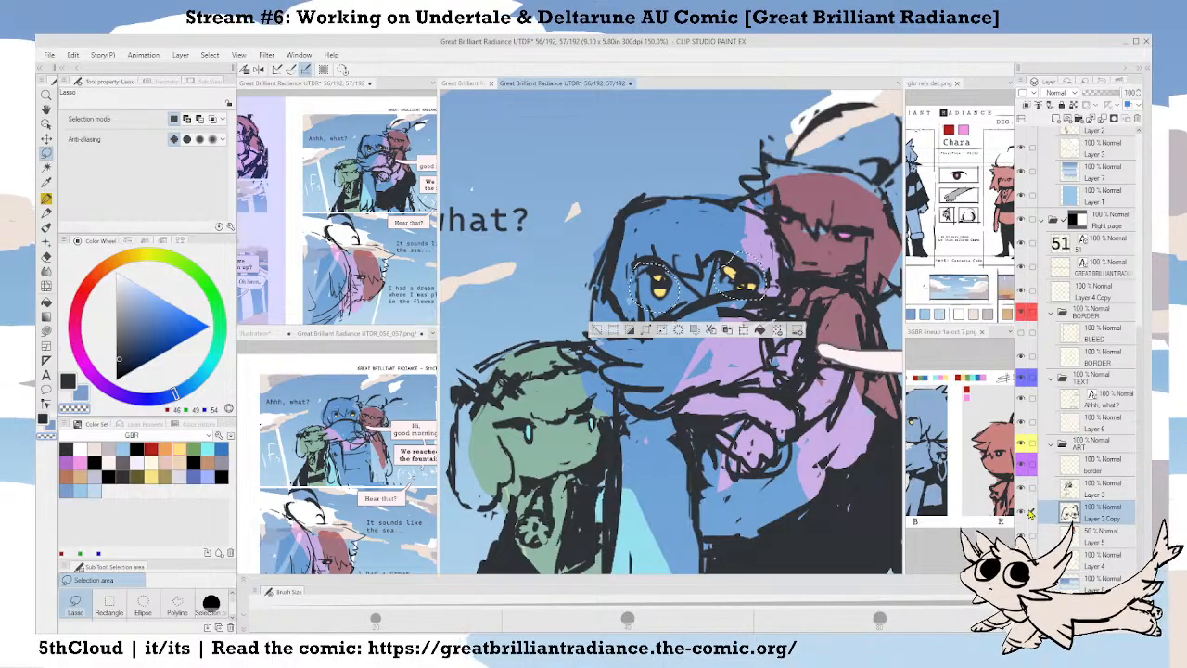
left_click(1021, 512)
left_click(1072, 494)
key("ctrl+v")
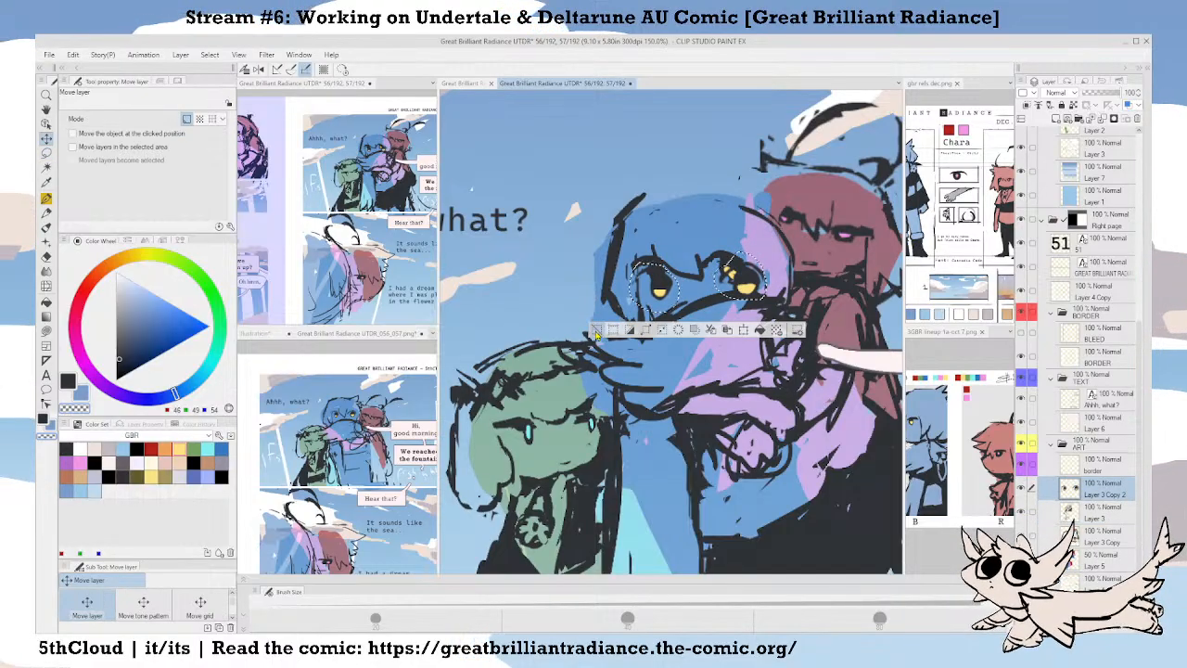
key("ctrl+d")
Erase the blue character's existing eyes from Layer 3 with the Hard eraser.
left_click(1076, 513)
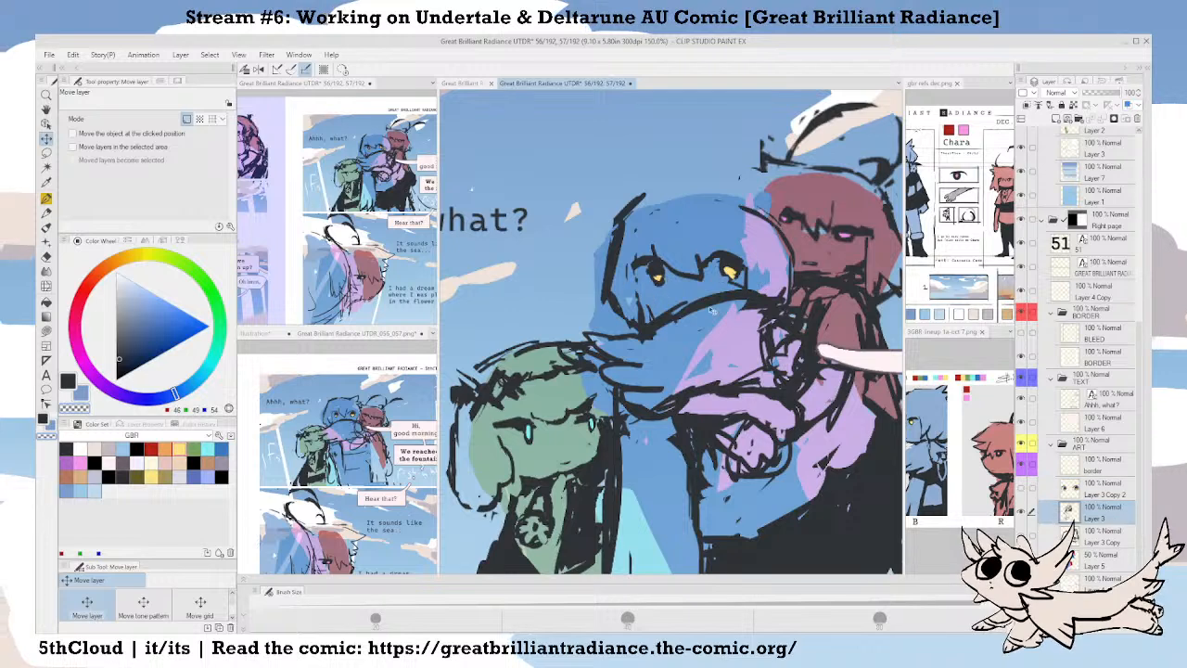
key("e")
left_click_drag(744, 266, 739, 255)
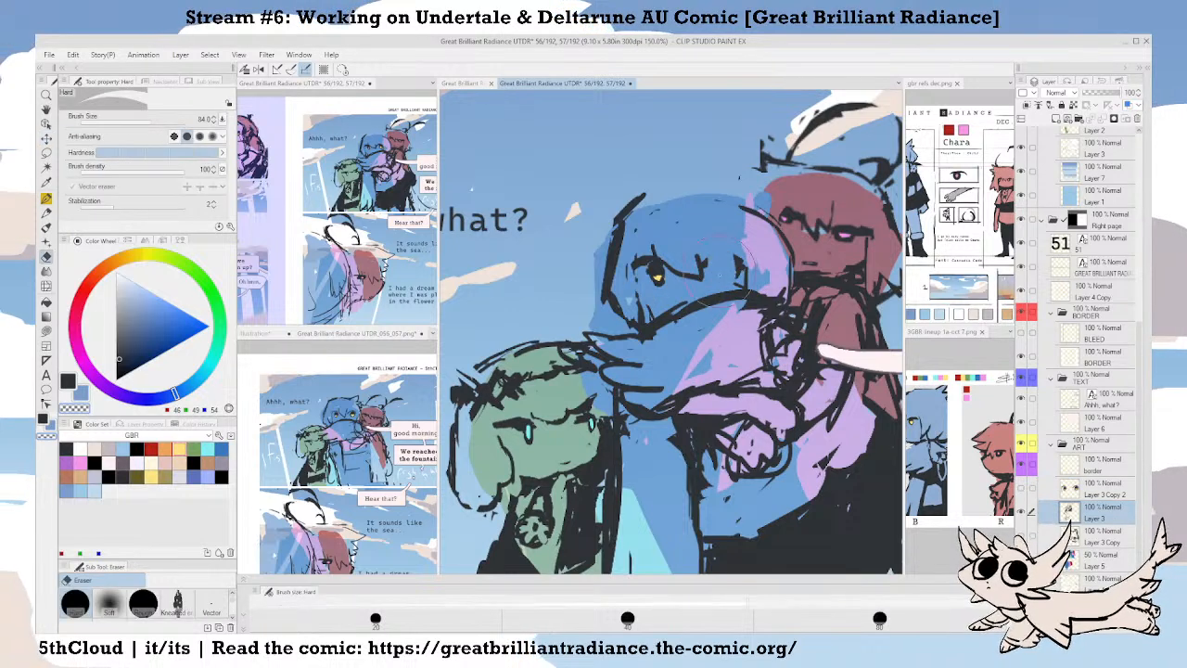
left_click_drag(660, 260, 634, 275)
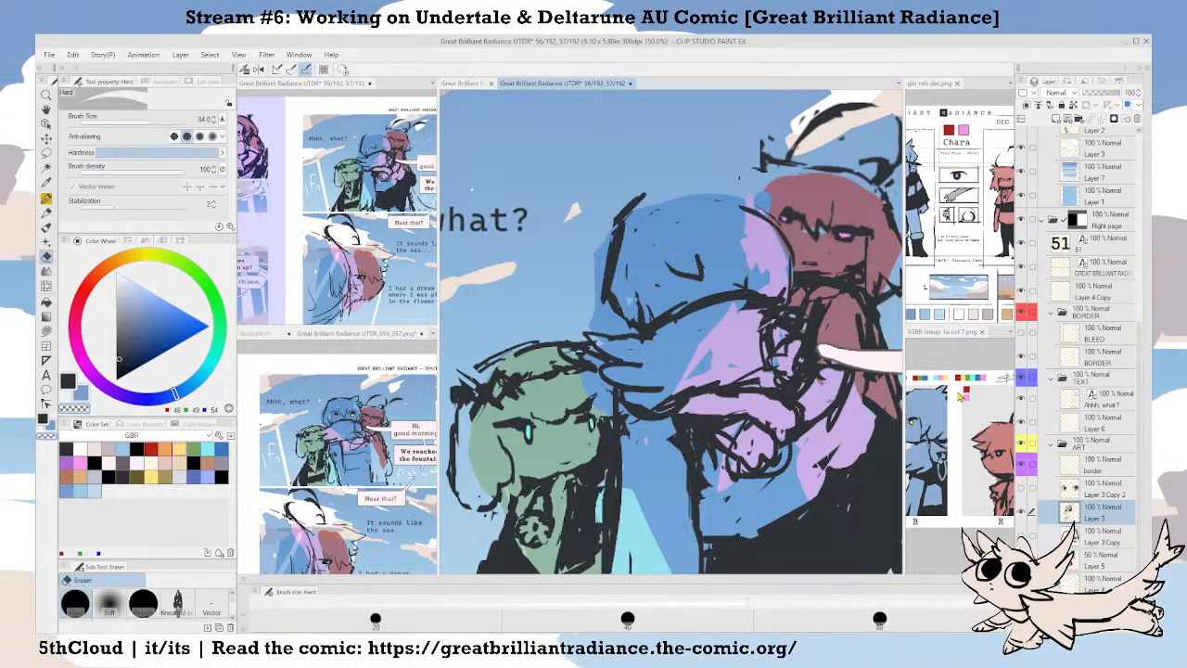
Transform the copied eyes on Layer 3 Copy 2, making the pair narrower and placing it on either side of the line between them.
left_click(1069, 489)
key("Tab")
left_click_drag(742, 302, 729, 303)
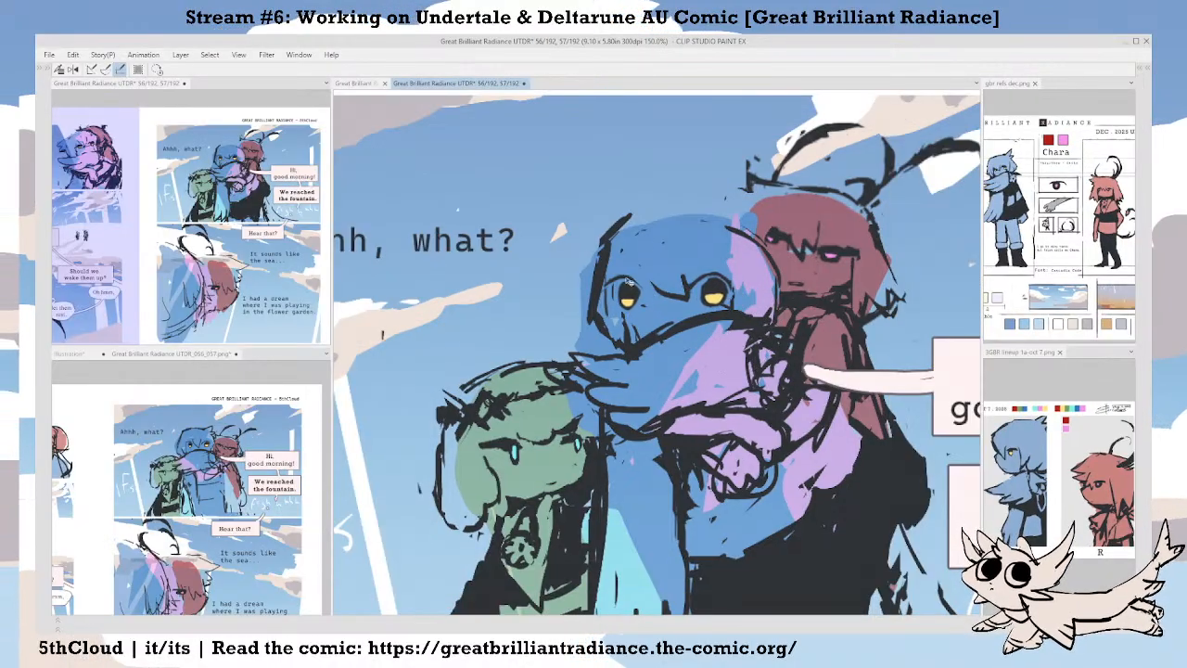
key("ctrl+t")
left_click_drag(702, 307, 696, 303)
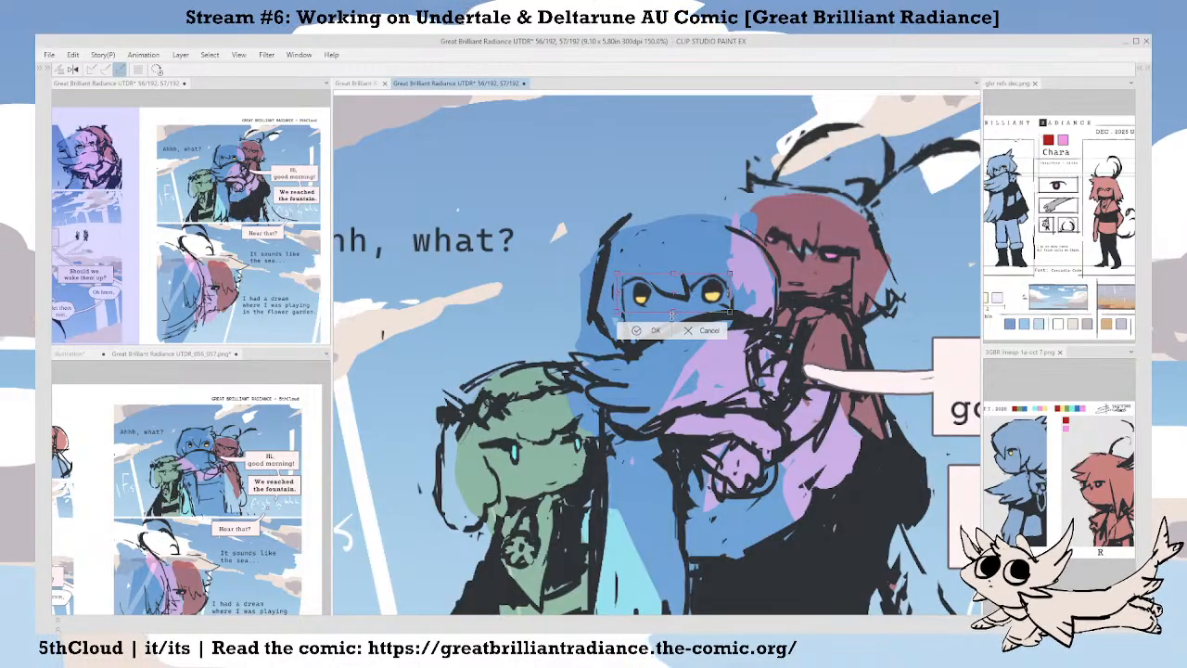
left_click(647, 331)
Merge the copied eyes layer down into Layer 3 and save the spread.
key("Tab")
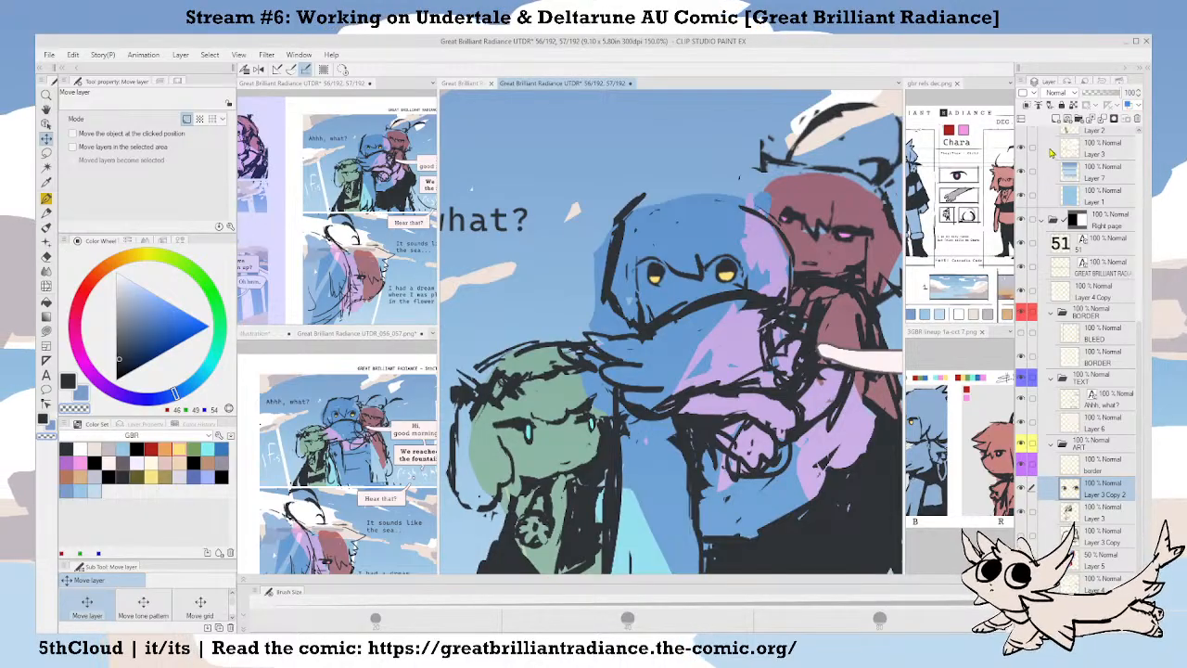
left_click(1106, 121)
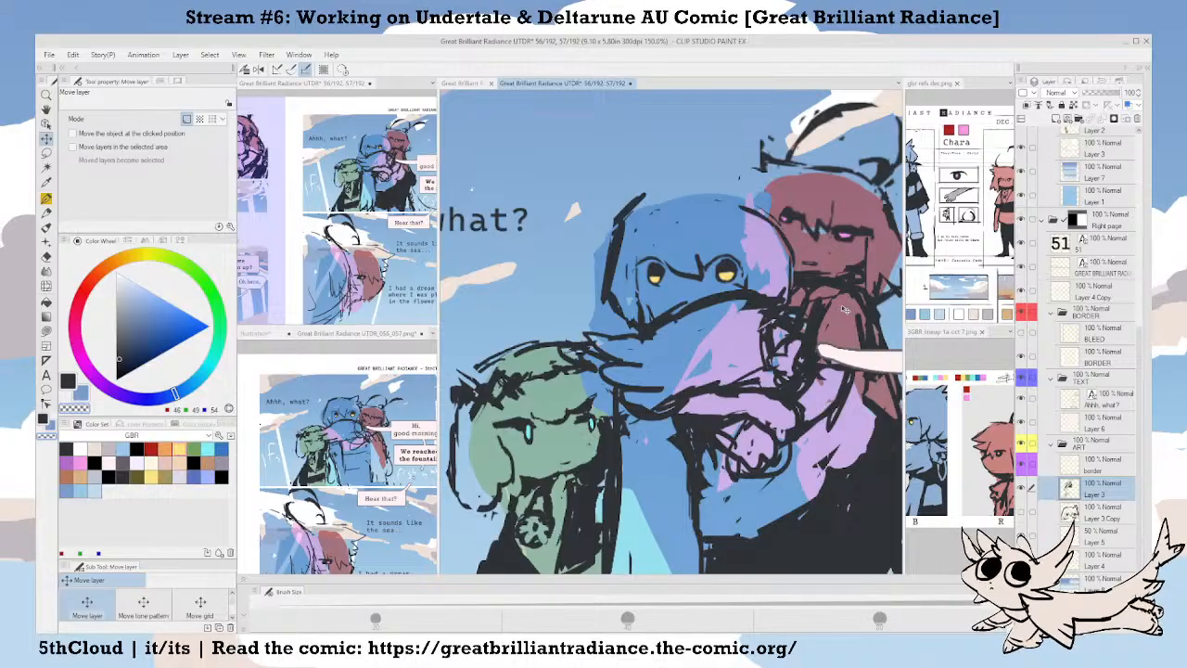
key("ctrl+s")
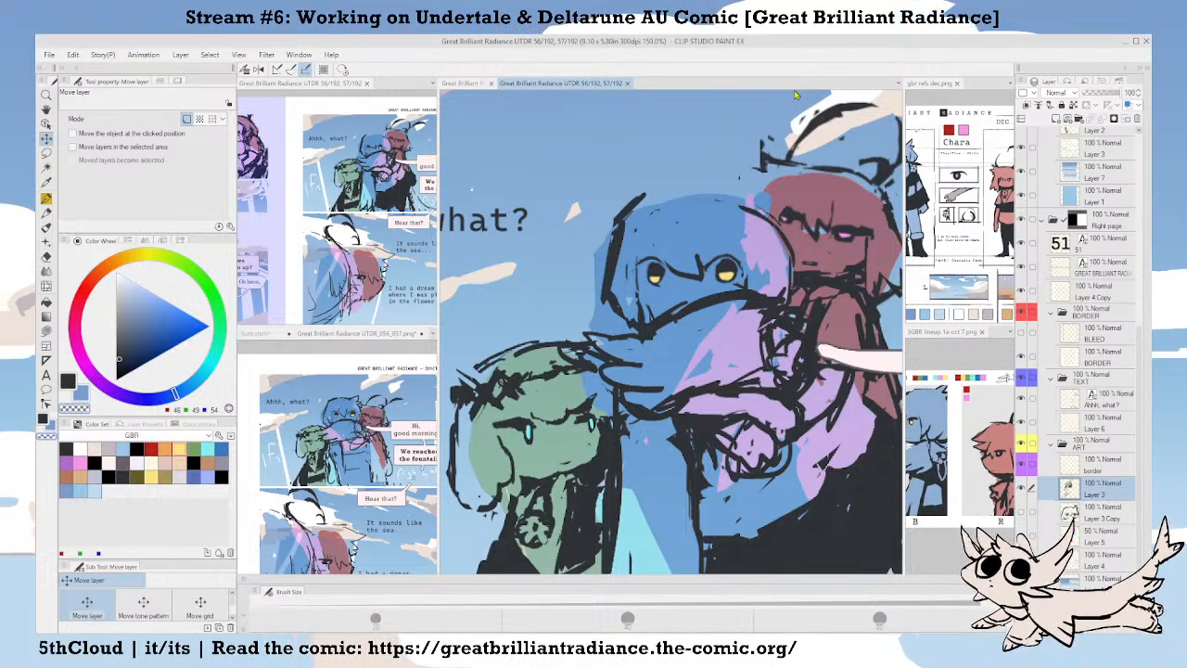
Redraw the upper lid and dark outline of the blue character's right eye with the Meat Triangle pen.
left_click_drag(727, 326, 732, 341)
key("p")
scroll(649, 371, "up", 2)
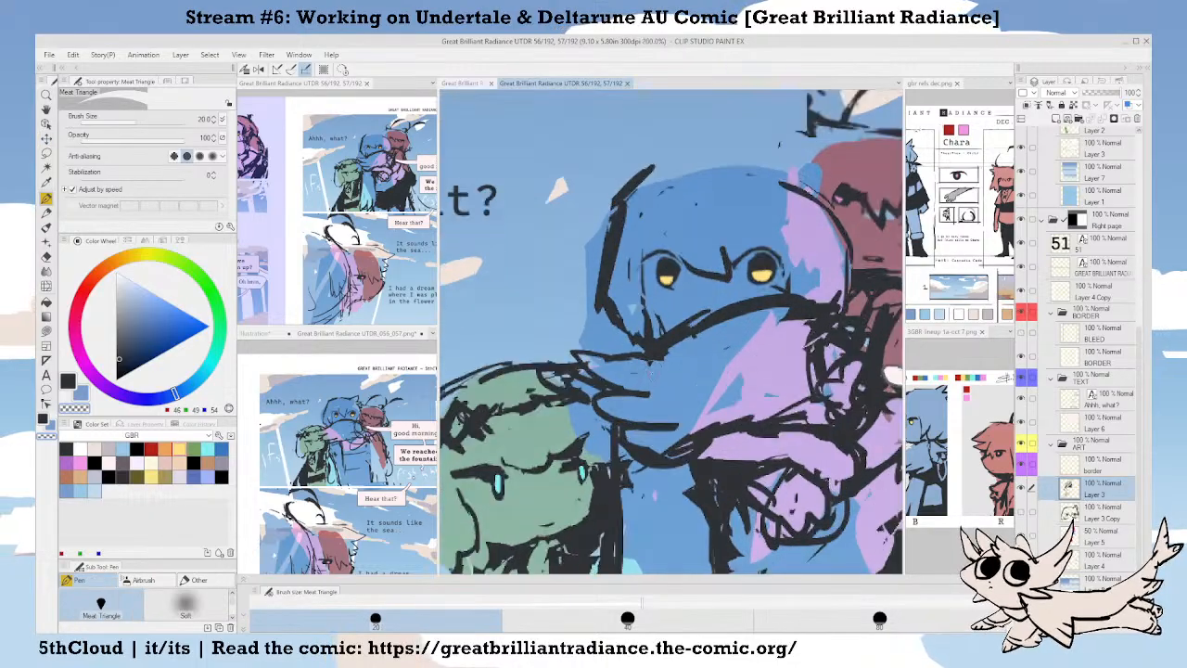
left_click_drag(655, 397, 655, 400)
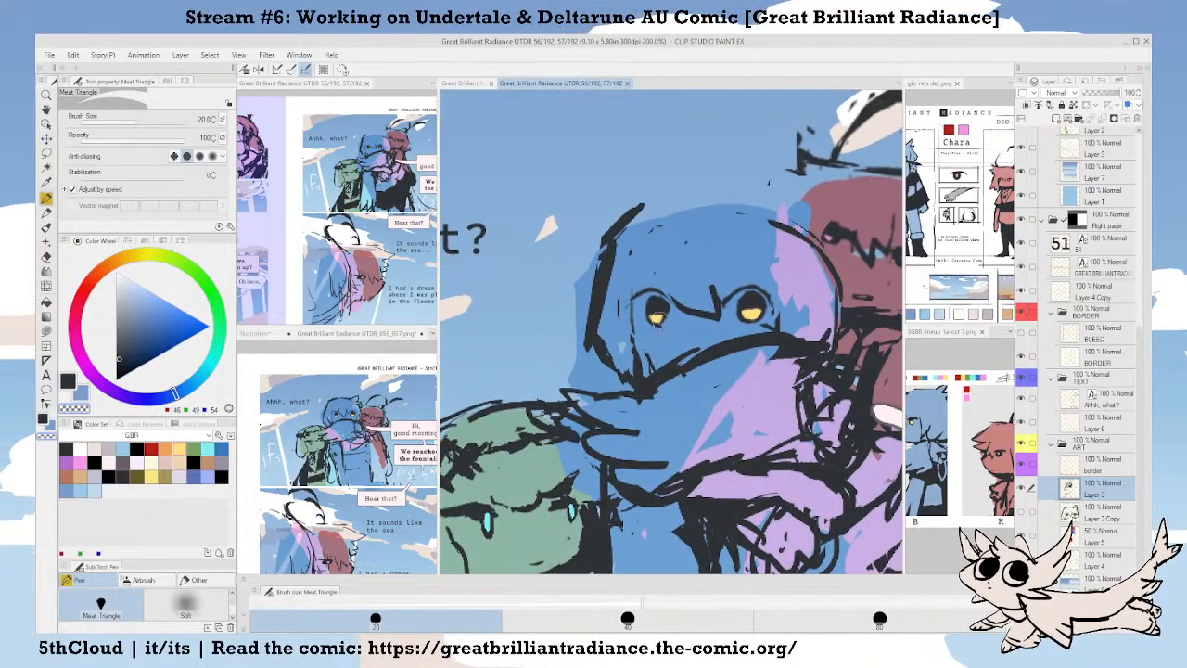
scroll(729, 345, "up", 2)
left_click_drag(643, 378, 635, 391)
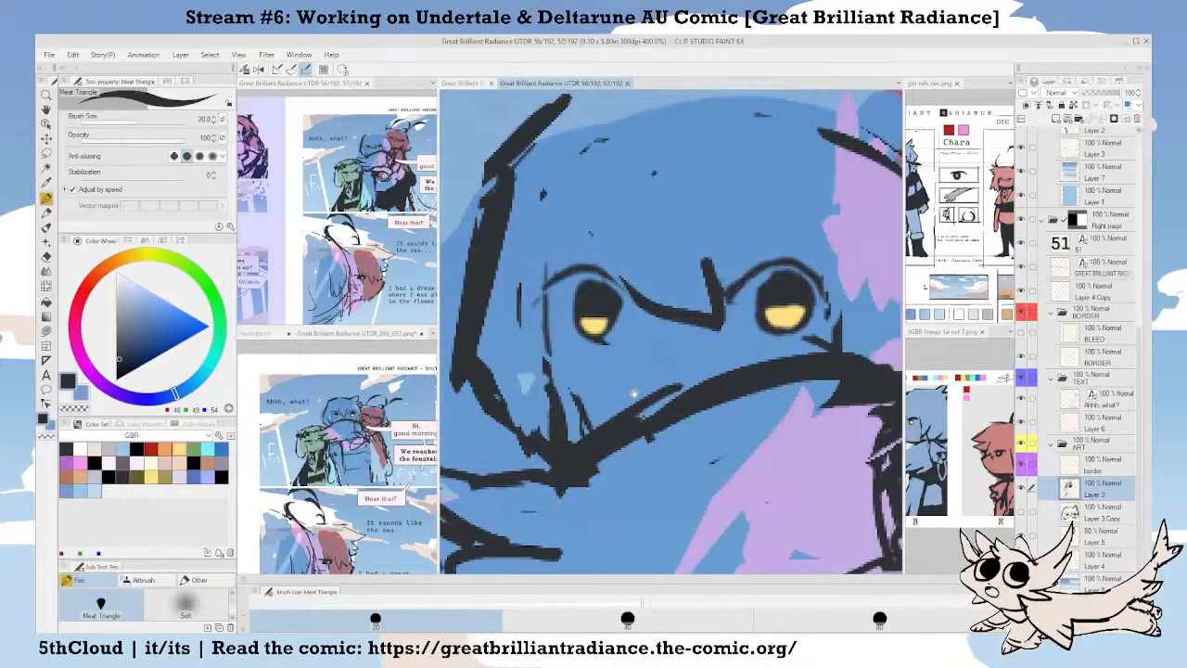
left_click_drag(737, 291, 709, 325)
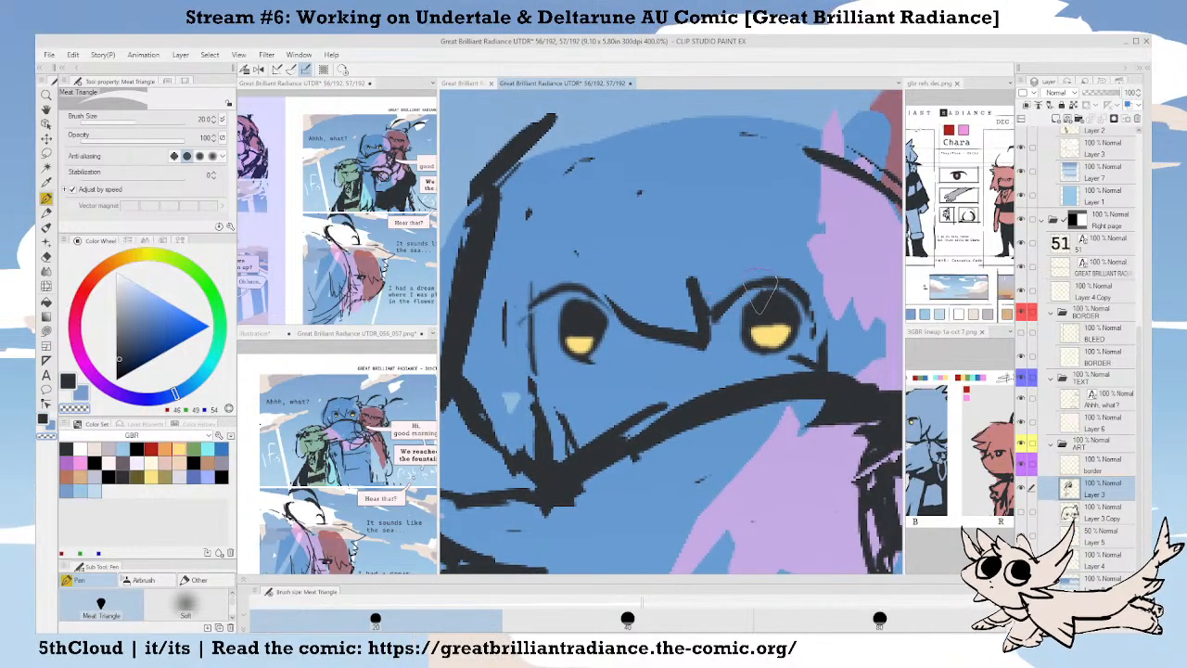
left_click_drag(784, 320, 751, 310)
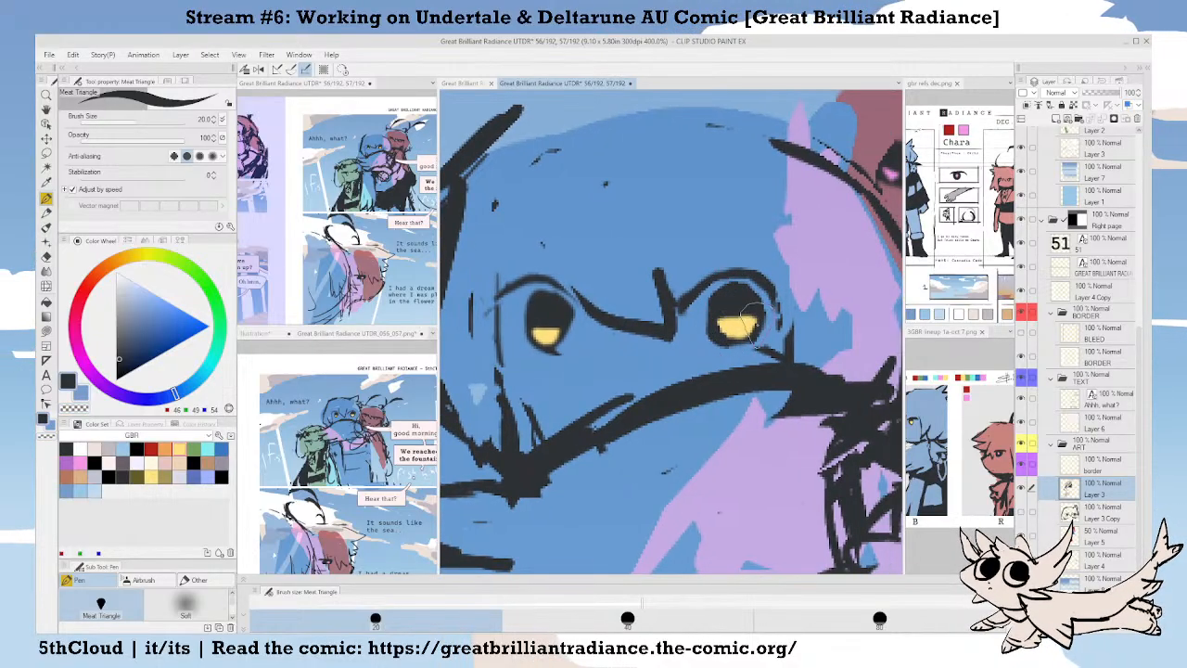
Redraw the upper lid of the blue character's left eye and trim the lower edge of its yellow iris.
left_click_drag(516, 292, 592, 277)
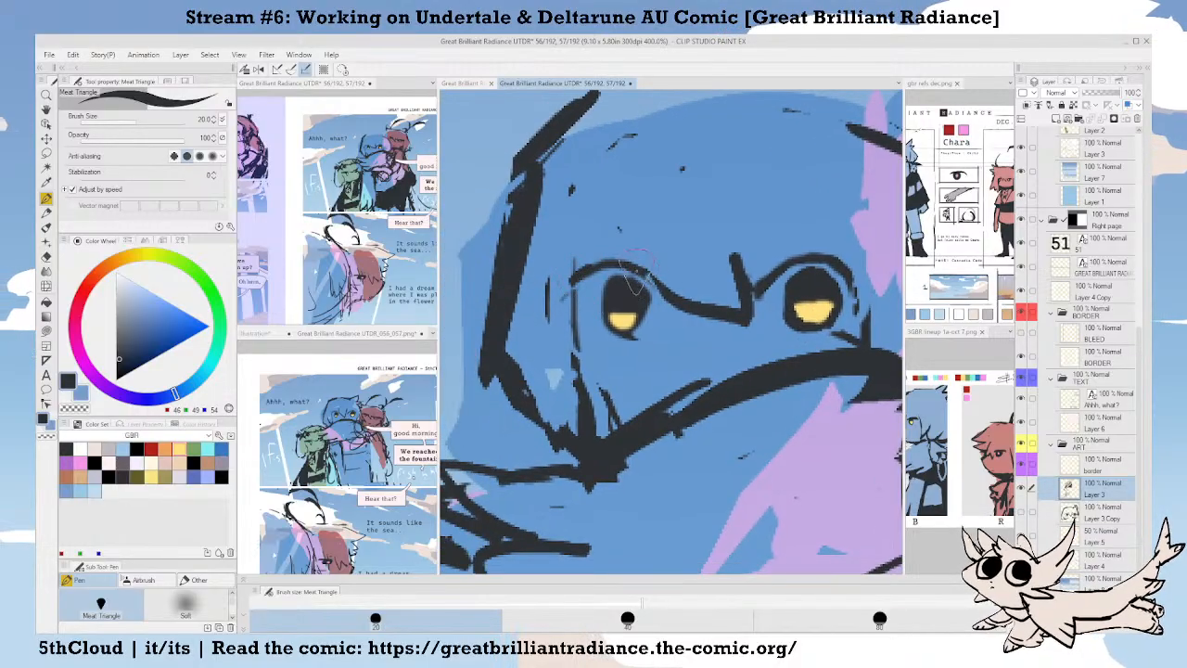
left_click_drag(615, 278, 641, 283)
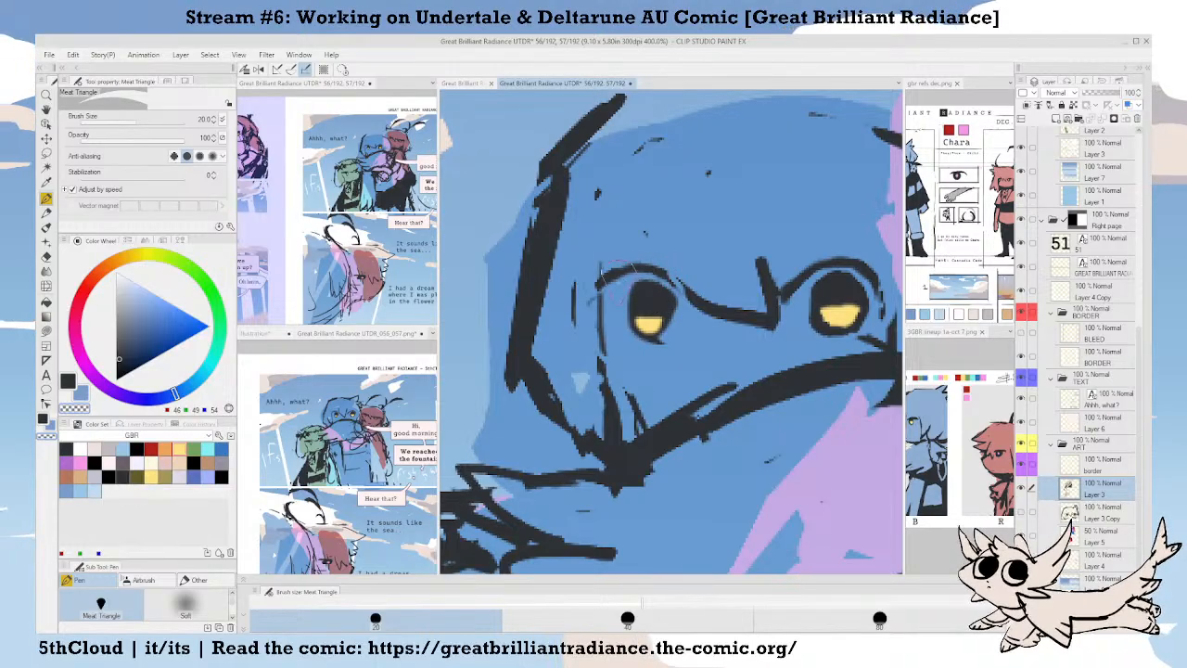
key("c")
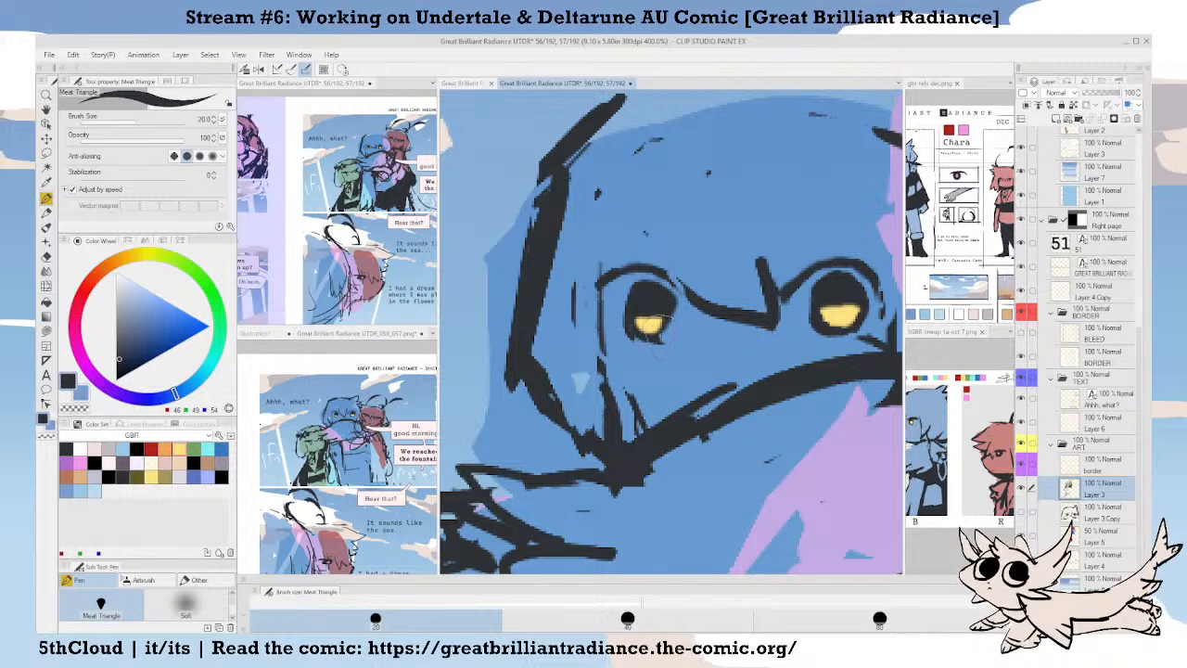
key("c")
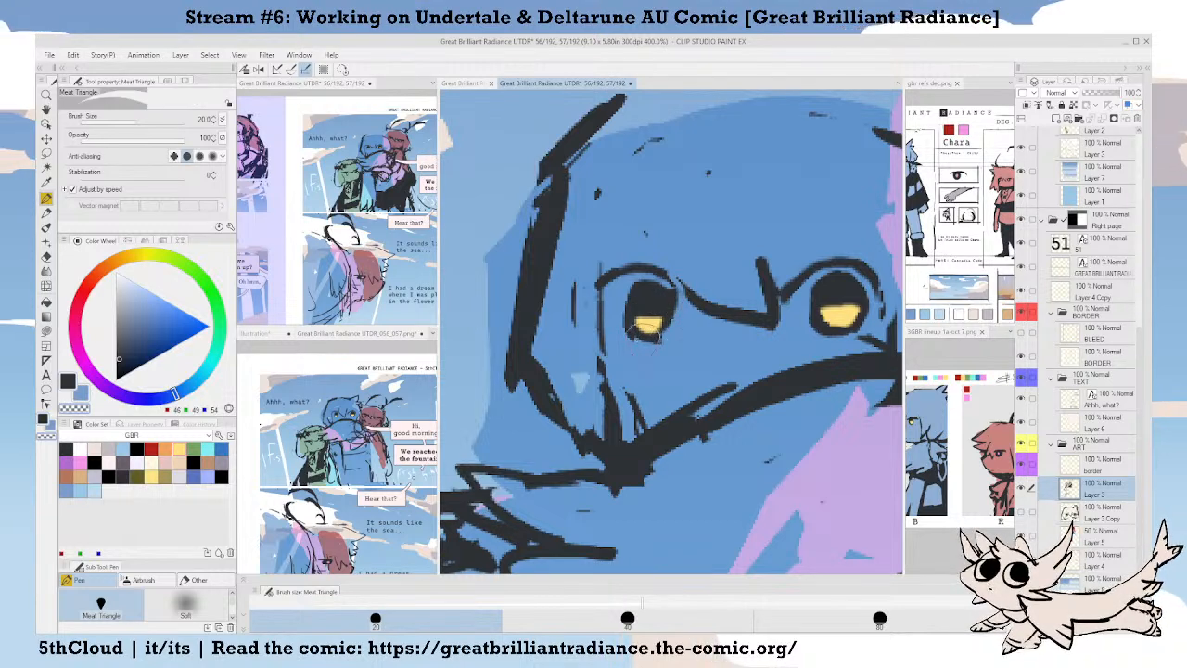
left_click_drag(707, 332, 684, 343)
key("c")
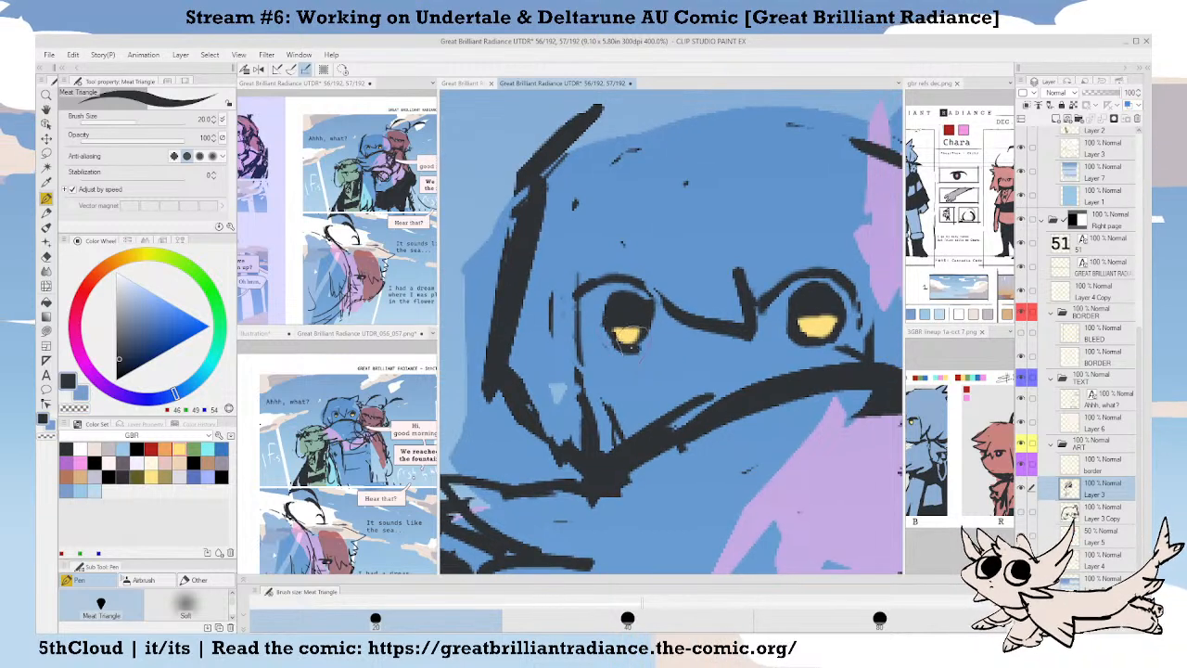
Lasso each of the blue character's eyes in the right page's top panel and nudge it into position.
scroll(756, 386, "down", 6)
left_click_drag(770, 499, 753, 331)
key("Tab")
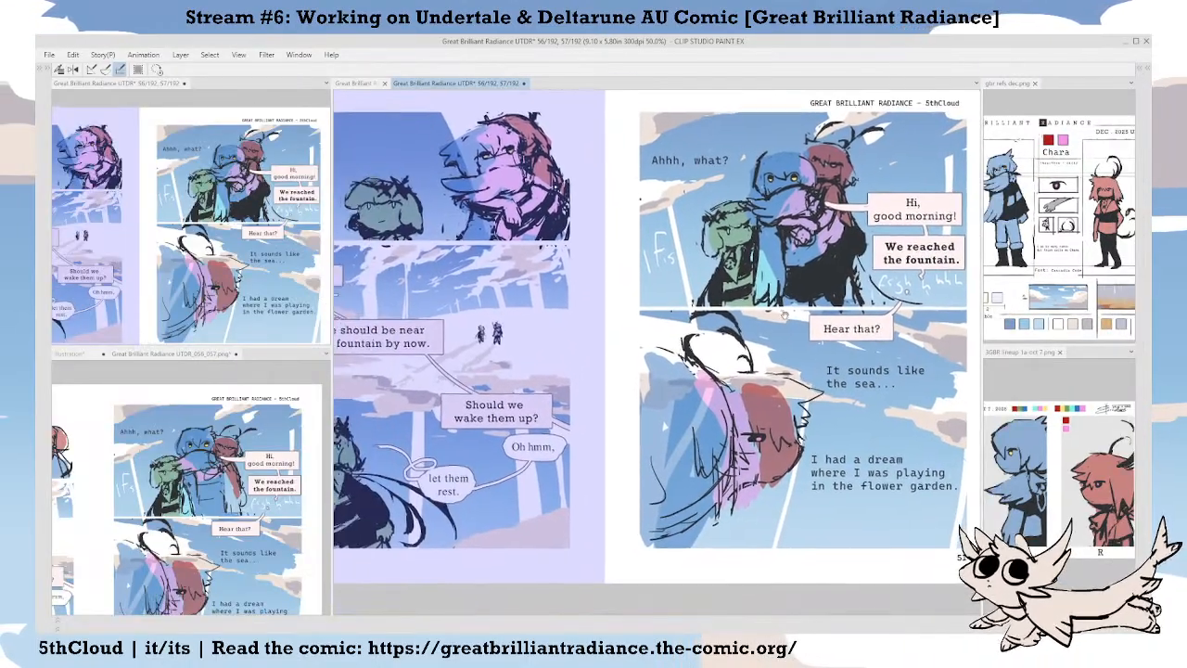
left_click_drag(787, 160, 736, 250)
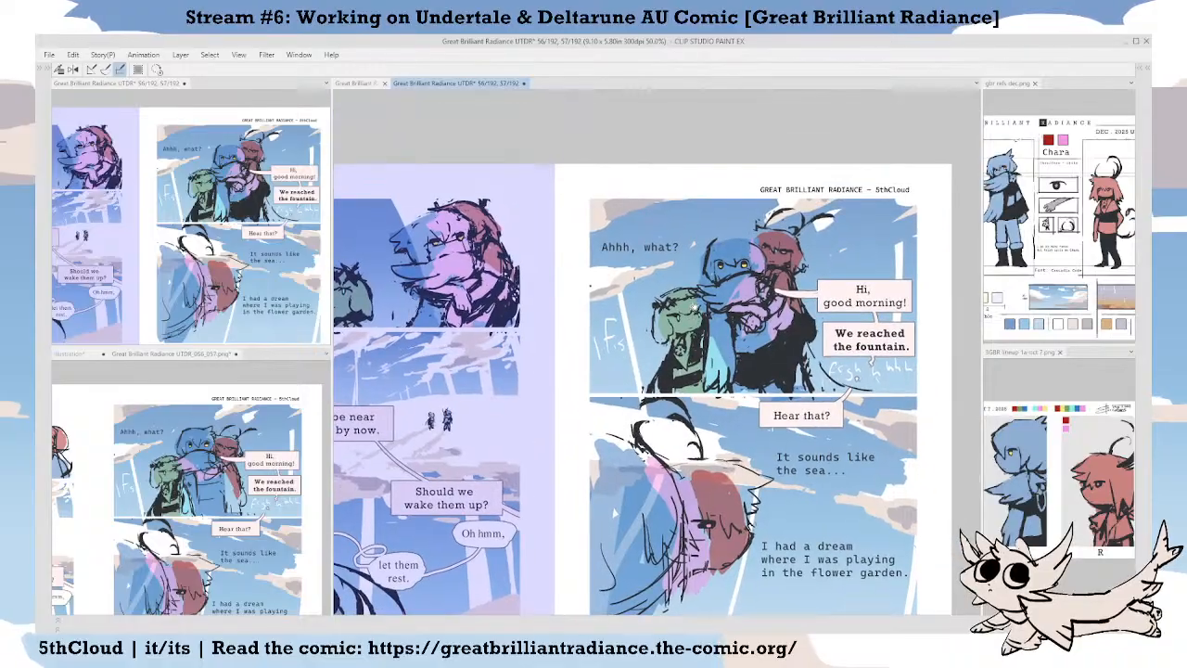
scroll(736, 250, "up", 4)
mouse_move(678, 316)
left_mouse_down()
mouse_move(684, 290)
mouse_move(676, 312)
mouse_move(669, 274)
left_mouse_up()
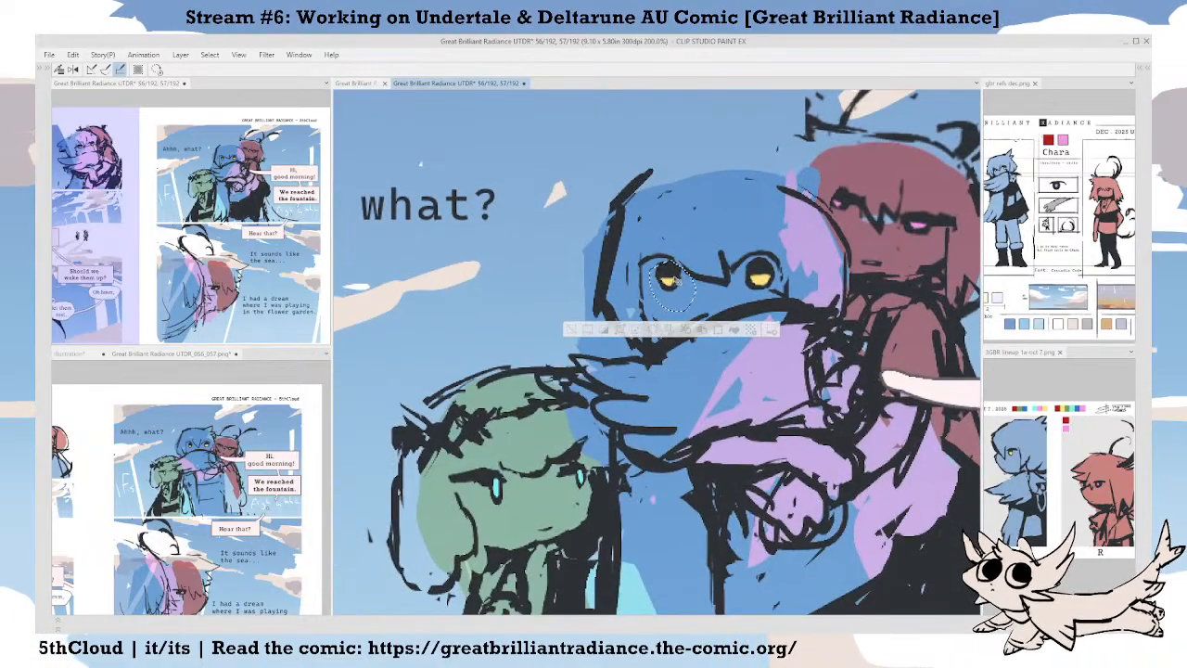
key("ctrl+d")
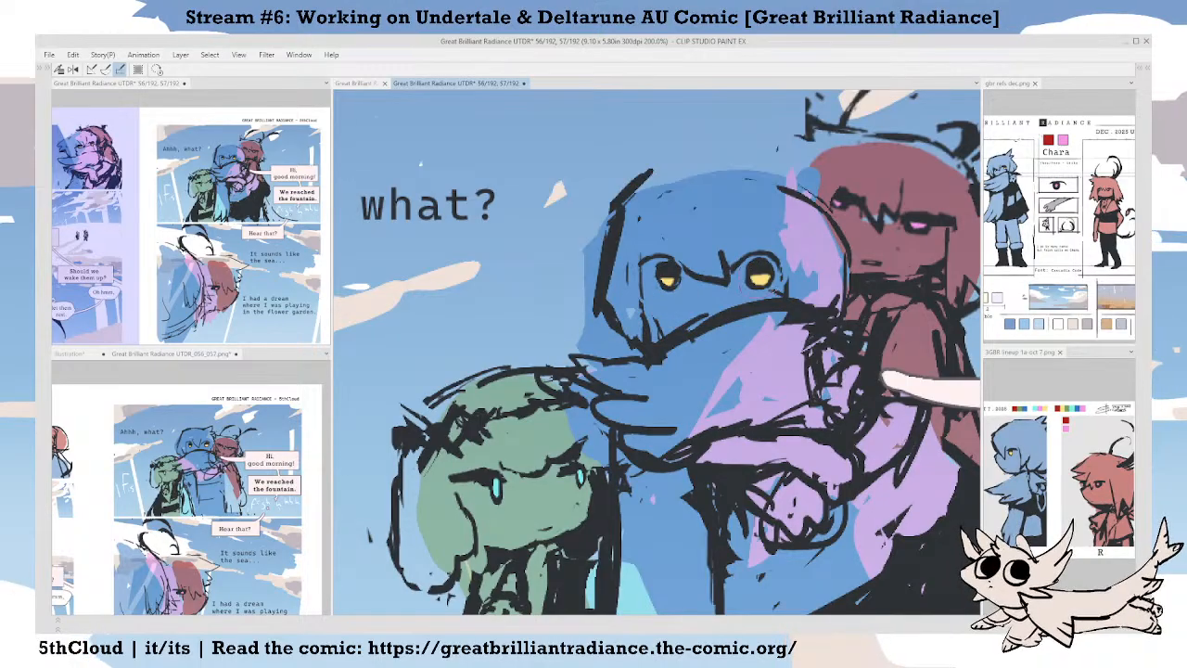
mouse_move(781, 279)
left_mouse_down()
mouse_move(763, 255)
mouse_move(764, 277)
left_mouse_up()
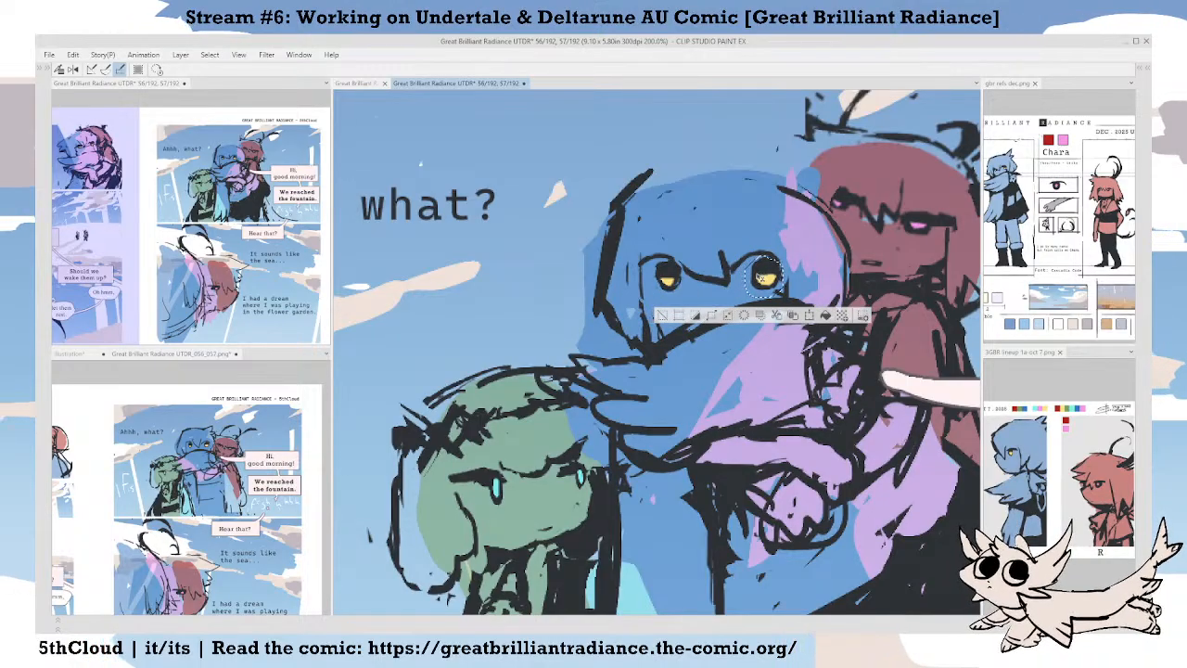
key("ctrl+d")
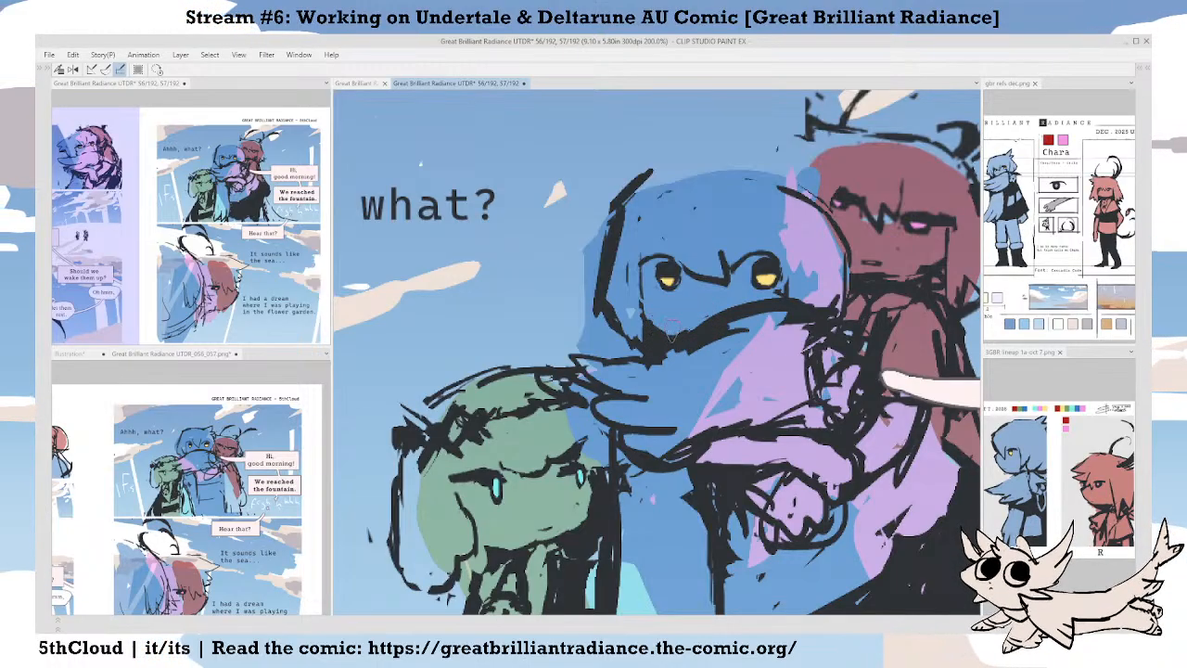
Reinforce the vertical line along the side of the blue character's face, just outside the left eye.
left_click_drag(646, 261, 644, 320)
left_click_drag(644, 255, 642, 324)
left_click_drag(616, 317, 619, 334)
left_click_drag(614, 267, 615, 241)
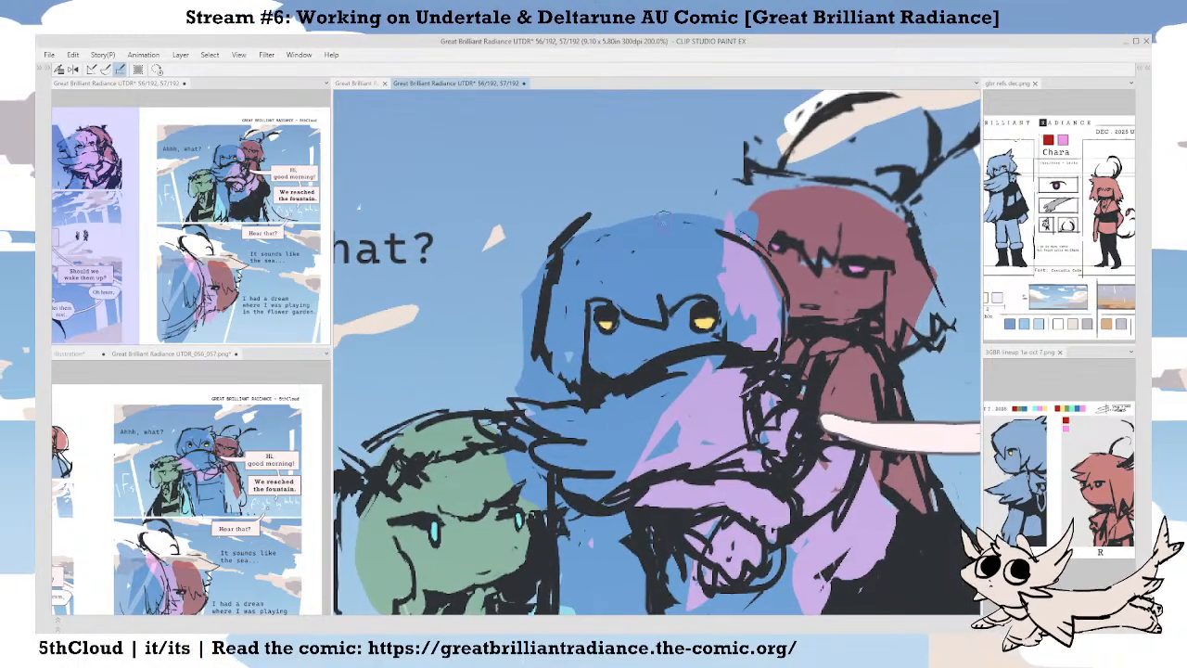
Draw the top and left outline of the blue character's head and a pointed tuft at its upper right.
mouse_move(602, 214)
left_mouse_down()
mouse_move(648, 202)
mouse_move(730, 143)
mouse_move(787, 286)
left_mouse_up()
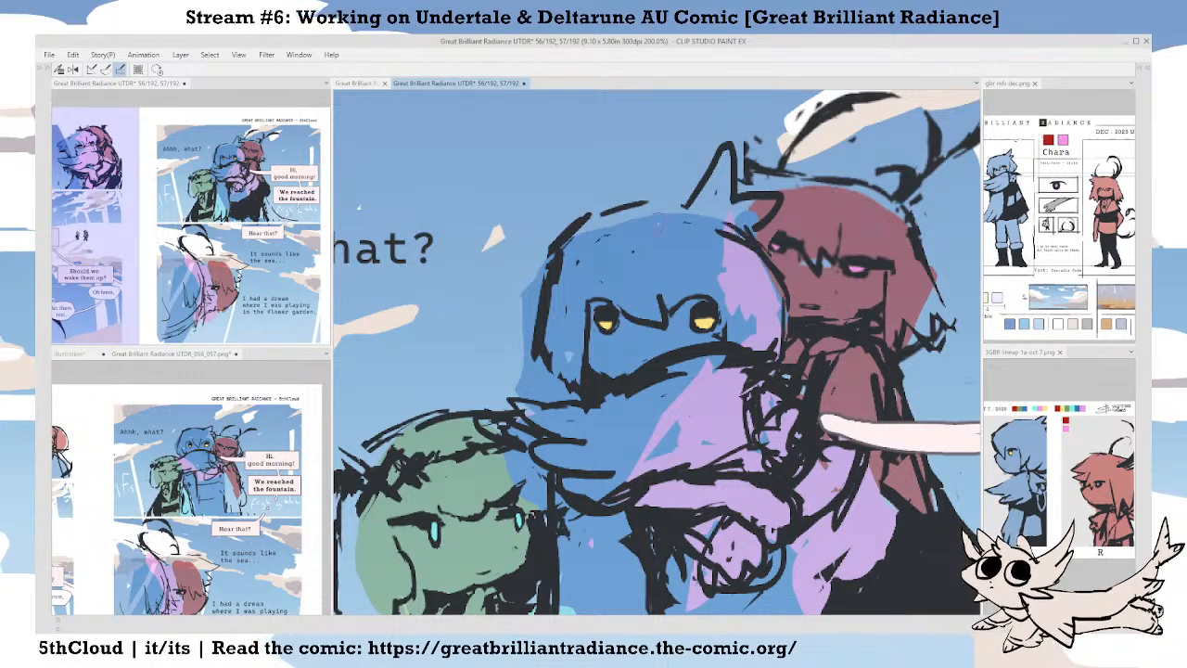
left_click_drag(733, 232, 743, 240)
left_click_drag(630, 218, 727, 234)
mouse_move(590, 229)
left_mouse_down()
mouse_move(605, 220)
mouse_move(559, 291)
left_mouse_up()
mouse_move(568, 243)
left_mouse_down()
mouse_move(536, 299)
mouse_move(547, 351)
left_mouse_up()
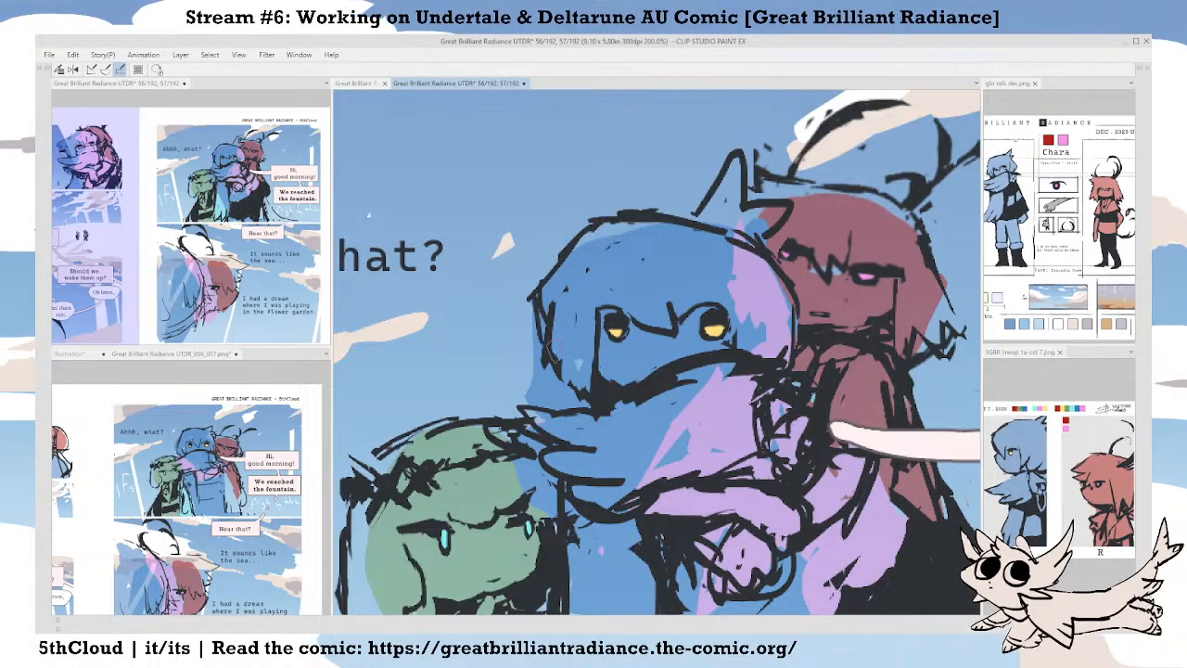
mouse_move(535, 297)
left_mouse_down()
mouse_move(566, 356)
mouse_move(542, 274)
left_mouse_up()
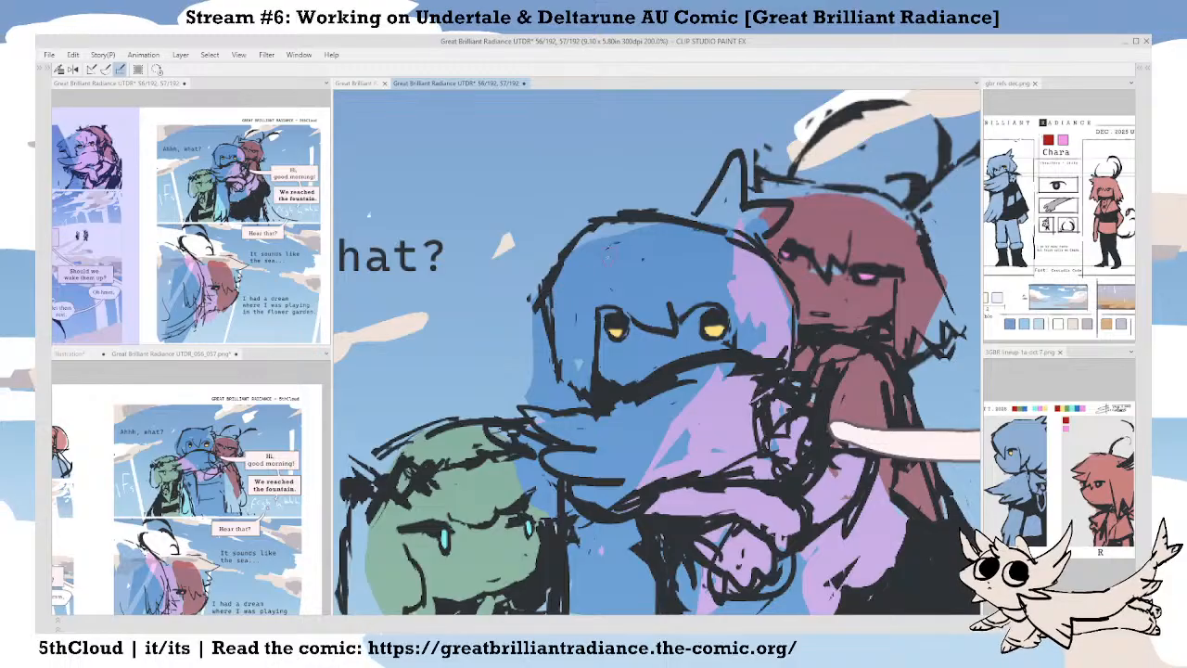
scroll(675, 315, "down", 3)
left_click_drag(624, 402, 717, 252)
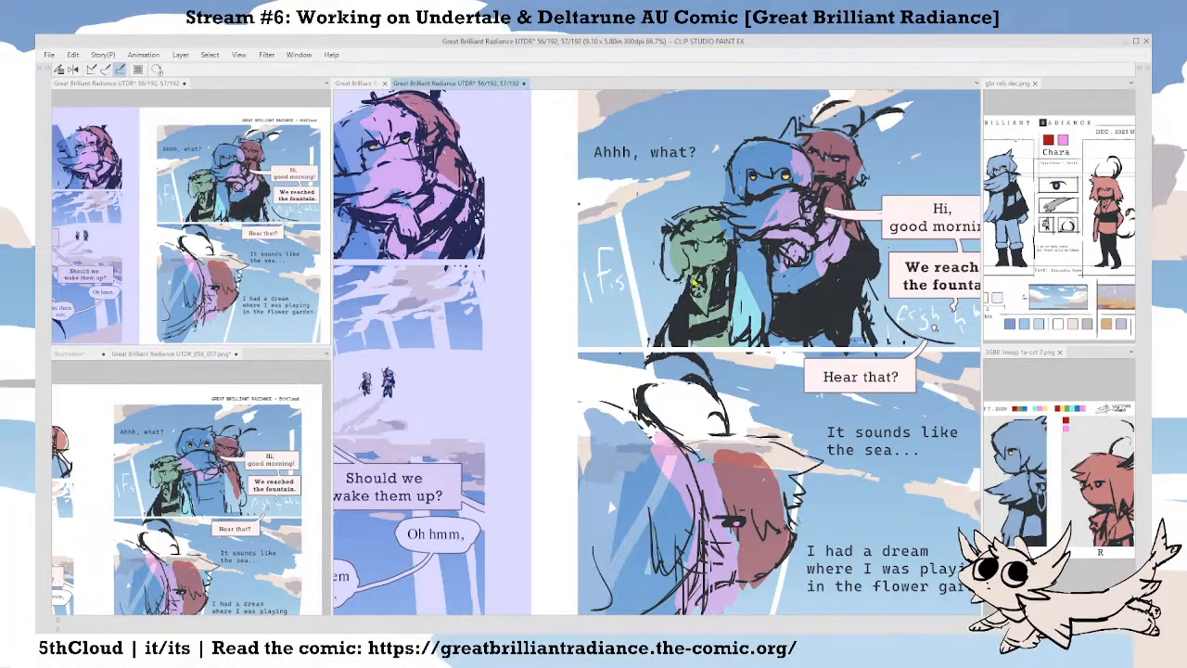
scroll(695, 281, "down", 3)
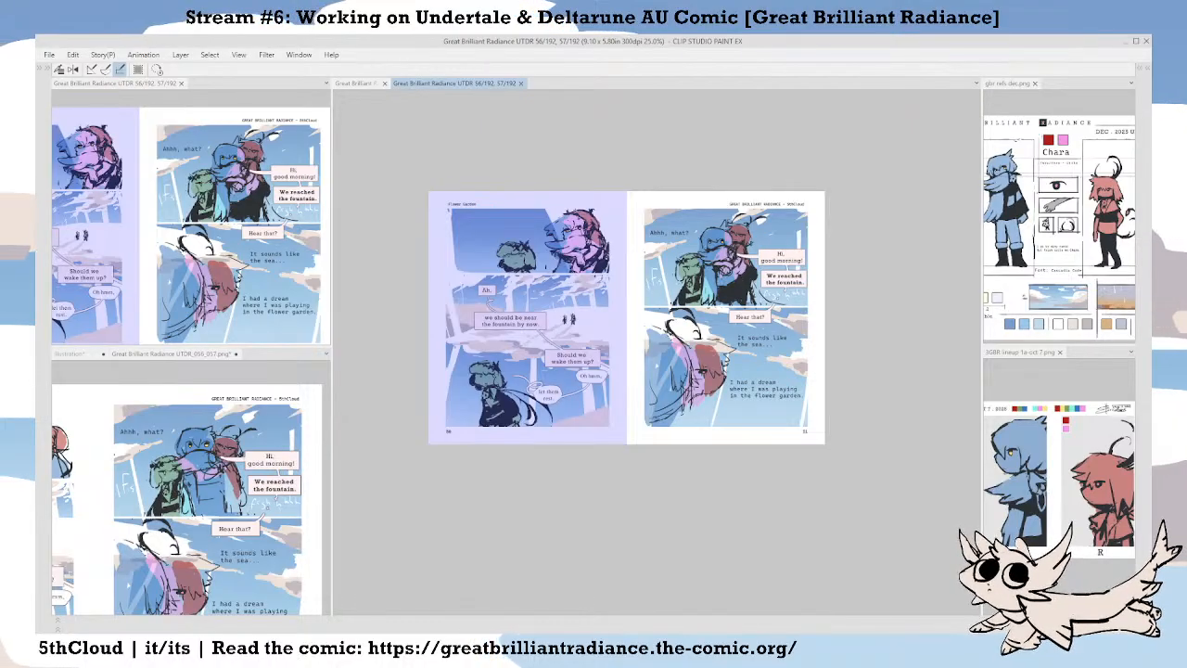
Lasso the blue character's eyes one at a time, move them closer together, and touch up the left eye's yellow iris.
scroll(728, 235, "up", 6)
mouse_move(640, 286)
left_mouse_down()
mouse_move(623, 296)
mouse_move(608, 279)
mouse_move(602, 294)
mouse_move(637, 287)
mouse_move(626, 309)
mouse_move(607, 310)
left_mouse_up()
key("ctrl+z")
left_click_drag(622, 297, 617, 293)
key("ctrl+d")
mouse_move(727, 303)
left_mouse_down()
mouse_move(685, 295)
mouse_move(720, 278)
left_mouse_up()
key("ctrl+d")
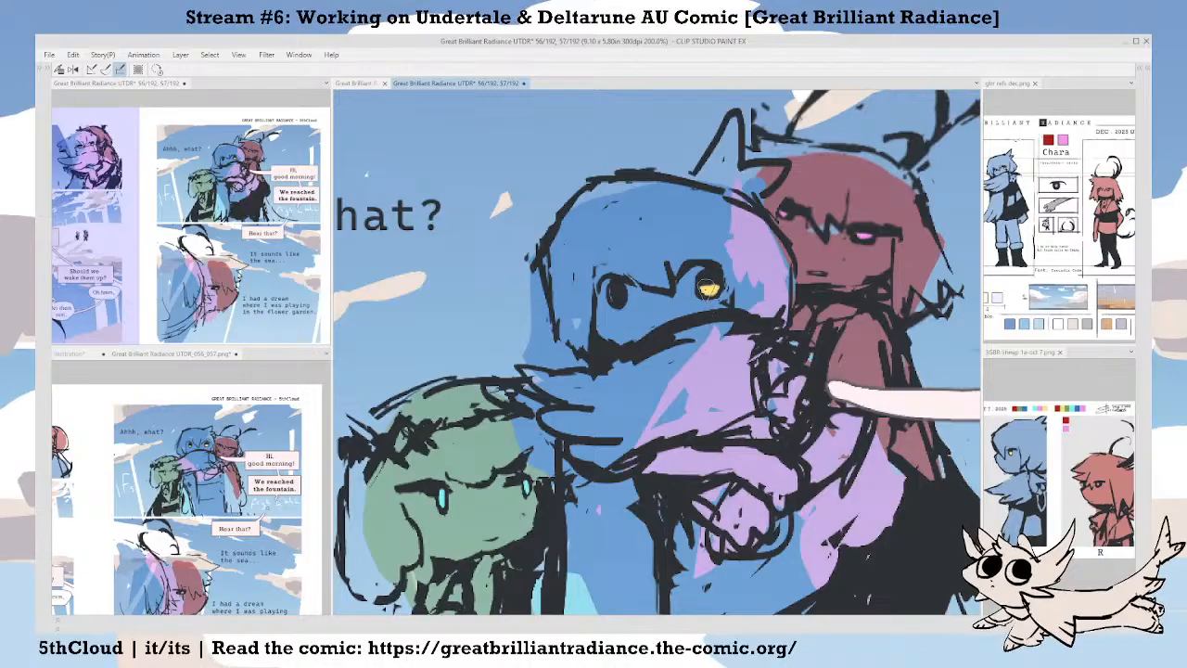
left_click_drag(617, 295, 618, 301)
key("ctrl+z")
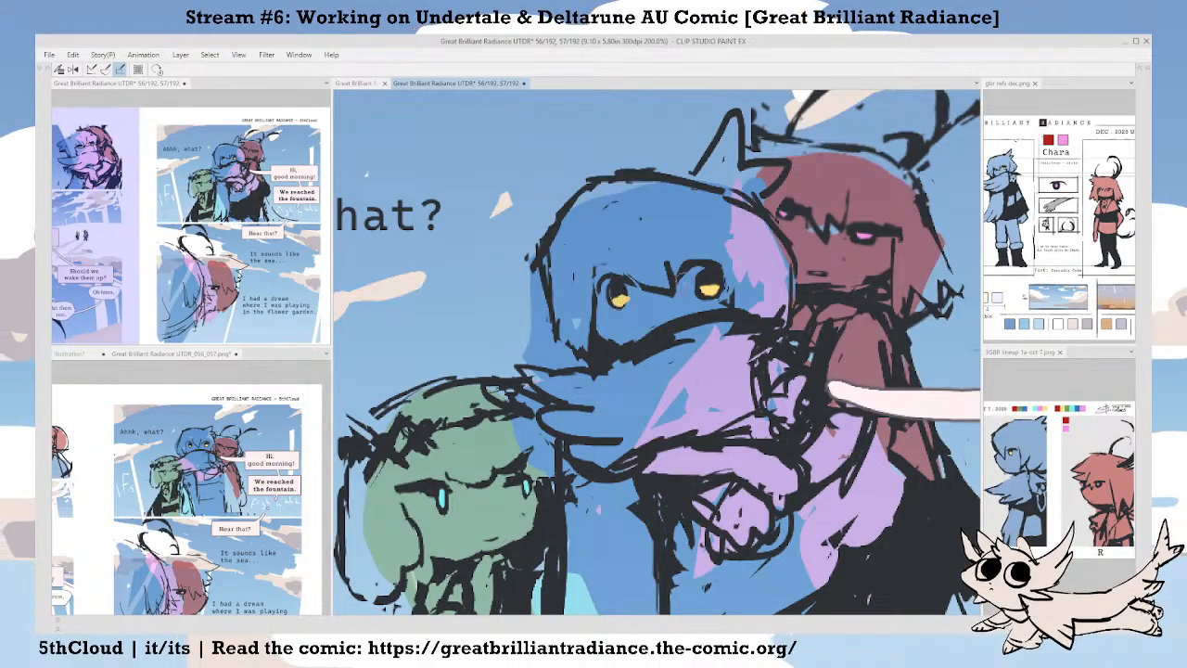
Redraw the upper edge and lower folds of the blue character's scarf with cleaner strokes and save the spread.
left_click_drag(707, 274, 665, 263)
left_click_drag(629, 309, 555, 351)
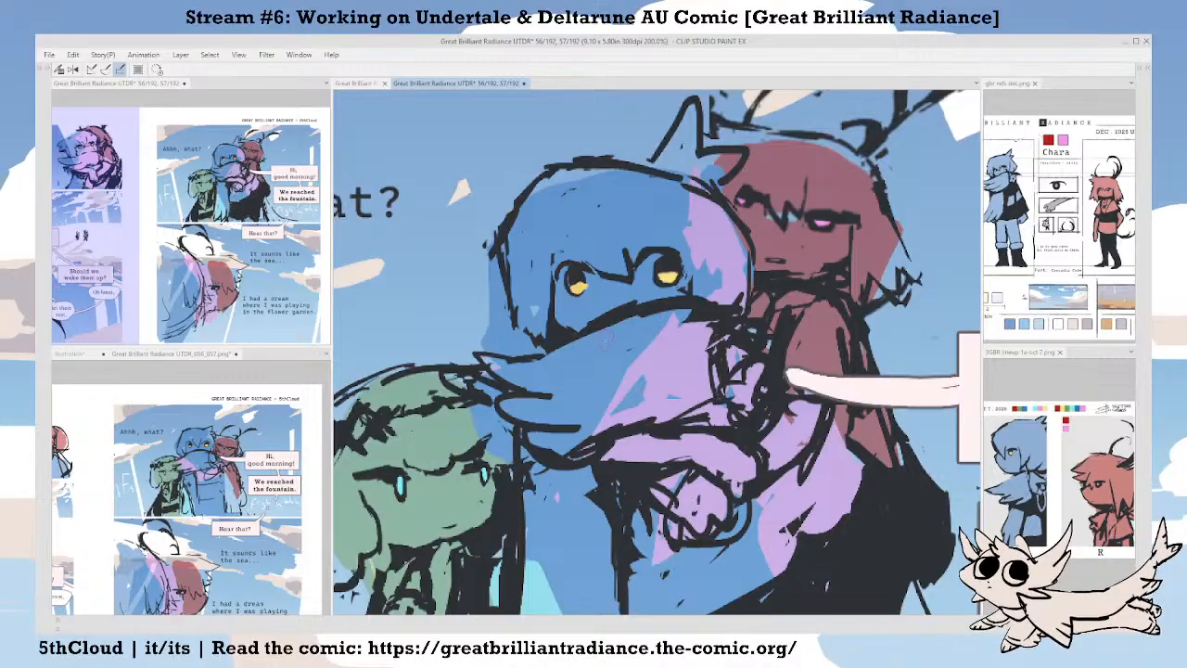
mouse_move(689, 317)
left_mouse_down()
mouse_move(712, 326)
mouse_move(711, 300)
left_mouse_up()
mouse_move(621, 399)
left_mouse_down()
mouse_move(699, 347)
mouse_move(681, 367)
mouse_move(750, 332)
mouse_move(590, 429)
mouse_move(533, 430)
mouse_move(554, 422)
mouse_move(567, 386)
left_mouse_up()
mouse_move(532, 425)
left_mouse_down()
mouse_move(616, 397)
mouse_move(582, 383)
left_mouse_up()
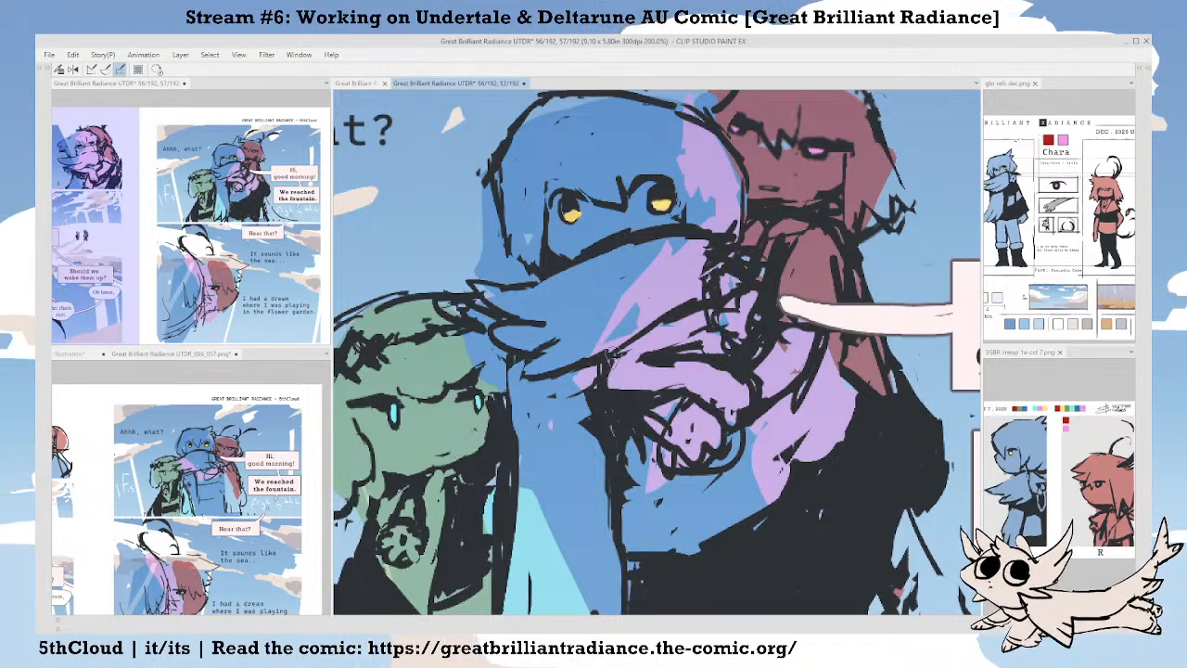
scroll(603, 430, "down", 2)
left_click_drag(547, 564, 616, 411)
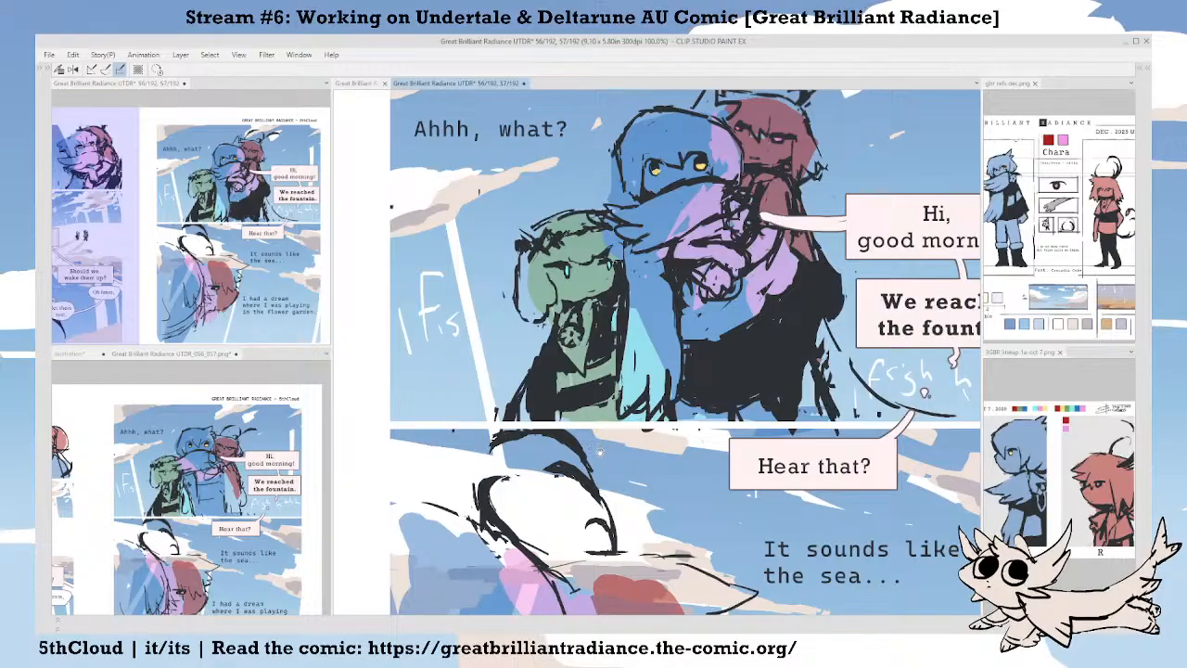
left_click_drag(599, 449, 611, 467)
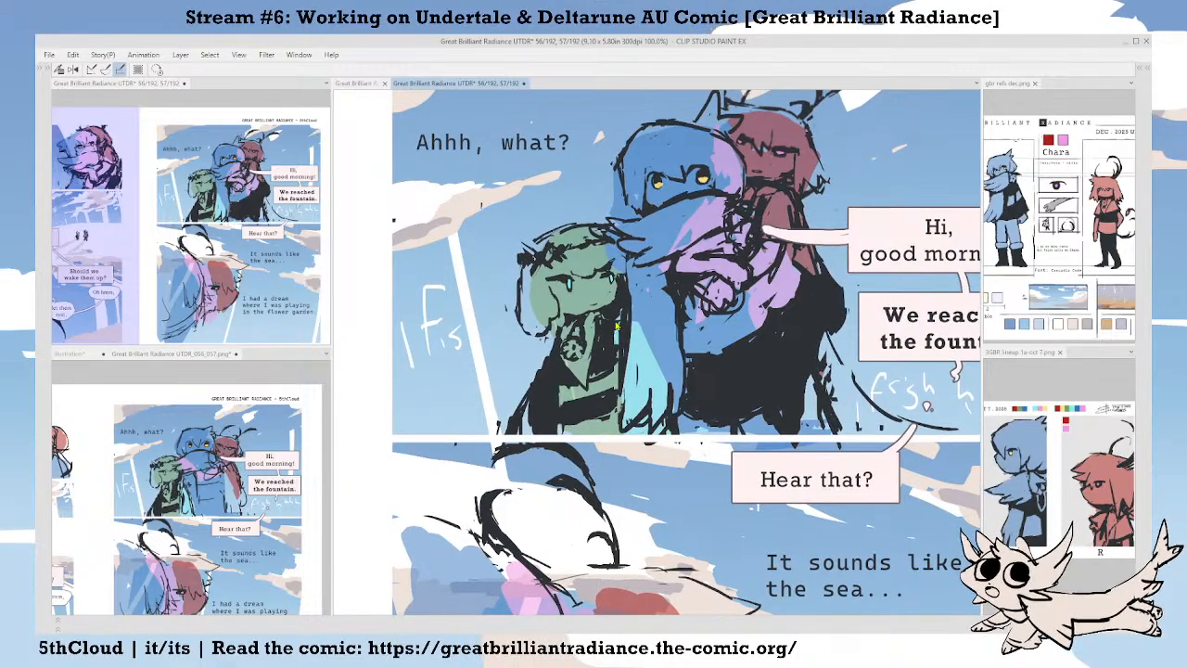
key("ctrl+s")
left_click_drag(636, 332, 630, 394)
scroll(605, 347, "down", 4)
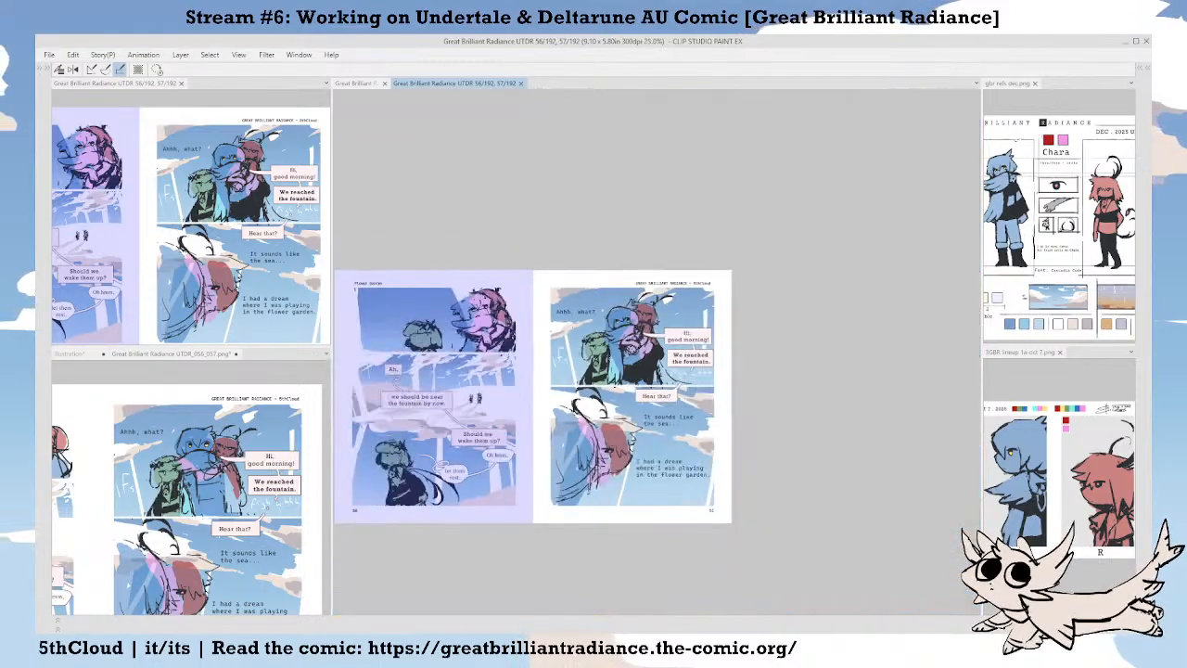
scroll(582, 324, "up", 4)
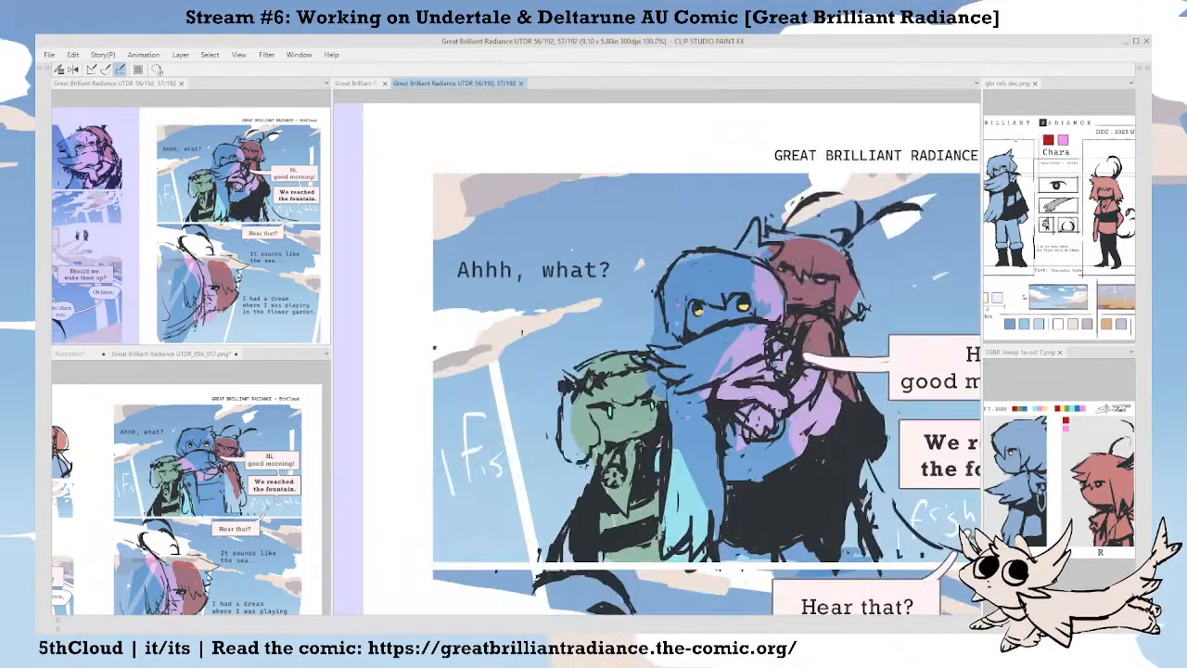
Erase the blue character's eyes and the line between them, and sketch crossed vertical and horizontal guide lines on the face.
mouse_move(676, 305)
left_mouse_down()
mouse_move(673, 293)
mouse_move(640, 299)
mouse_move(680, 279)
mouse_move(648, 273)
left_mouse_up()
key("Tab")
key("Tab")
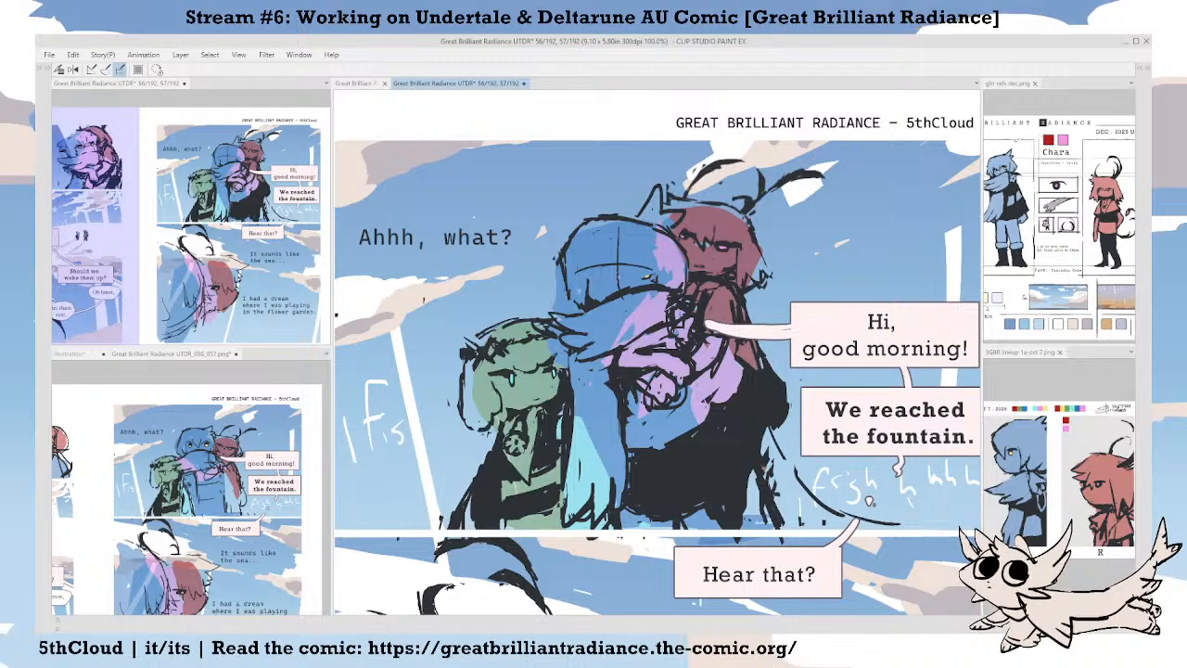
left_click_drag(582, 283, 653, 269)
left_click_drag(609, 315, 612, 340)
scroll(603, 341, "up", 1)
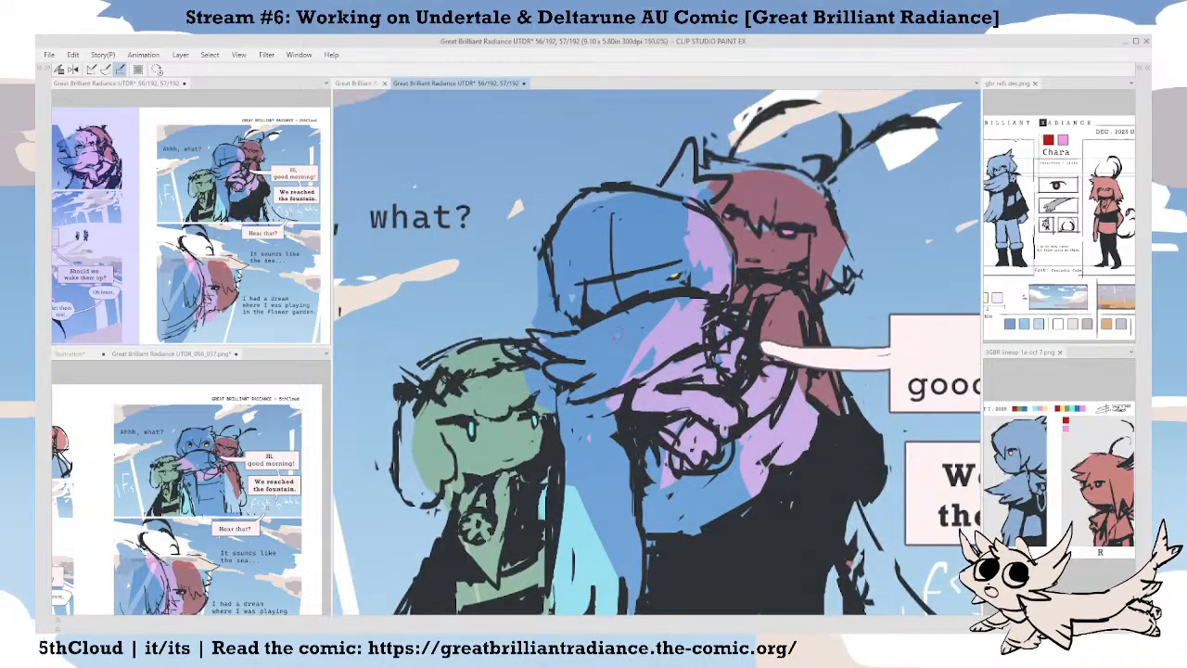
Sketch two new black eyes with brows along the guide lines on the blue character's face, retrying the first strokes.
left_click_drag(669, 279, 682, 275)
key("ctrl+s")
key("ctrl+z")
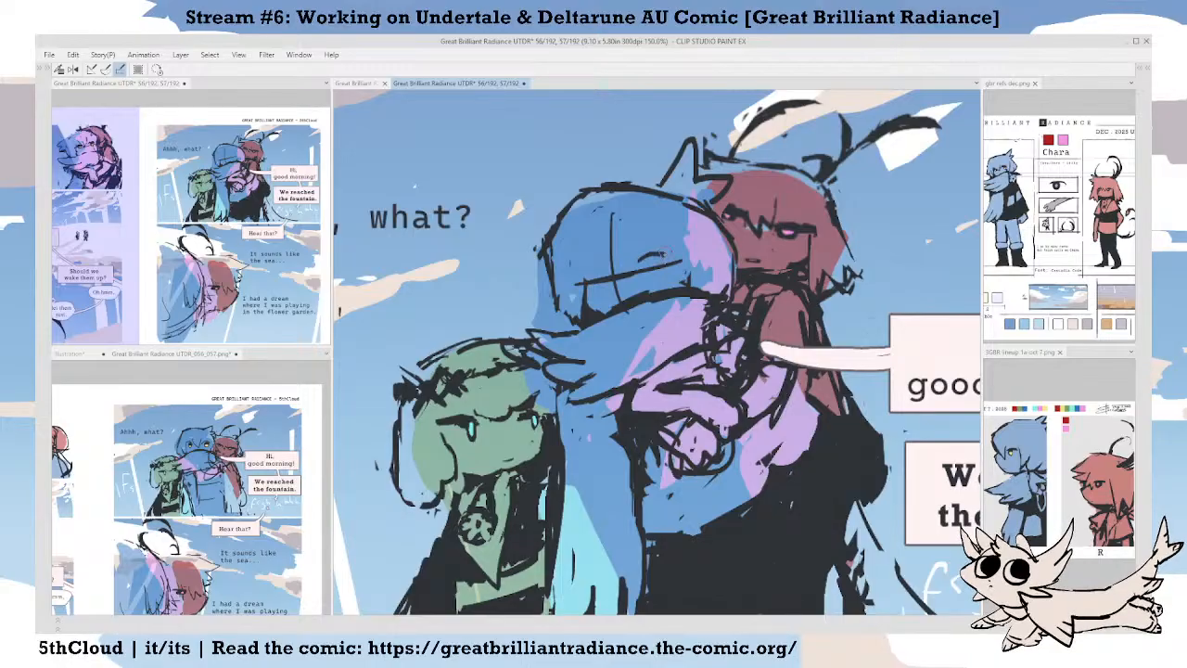
left_click_drag(654, 246, 671, 249)
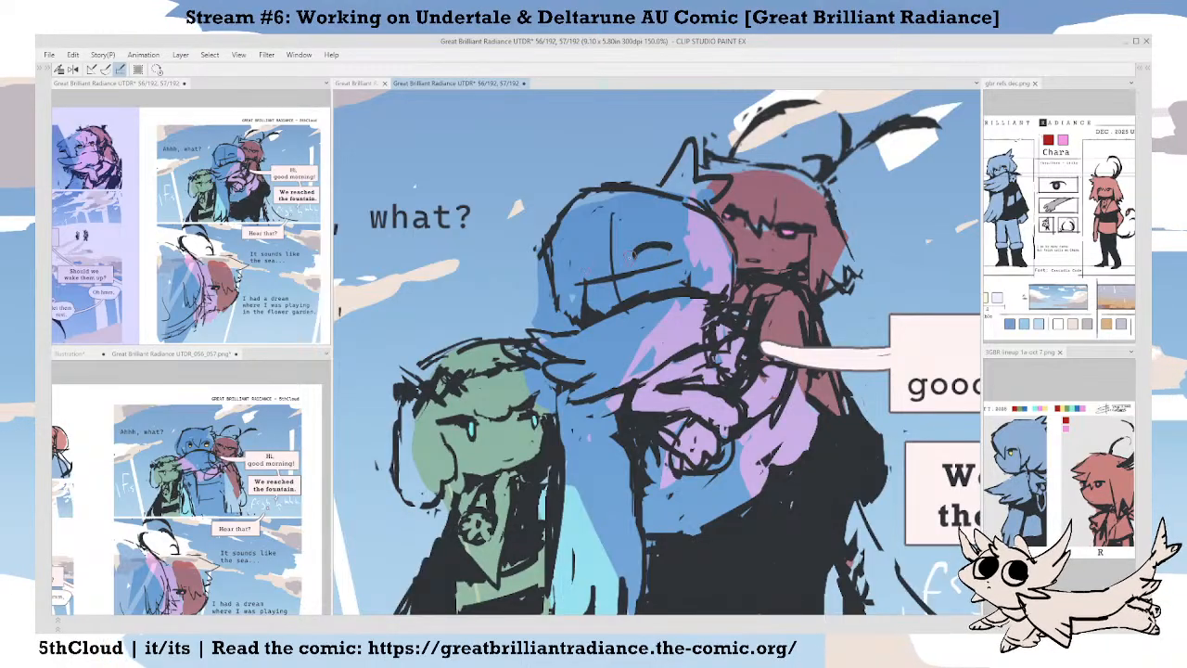
key("ctrl+z")
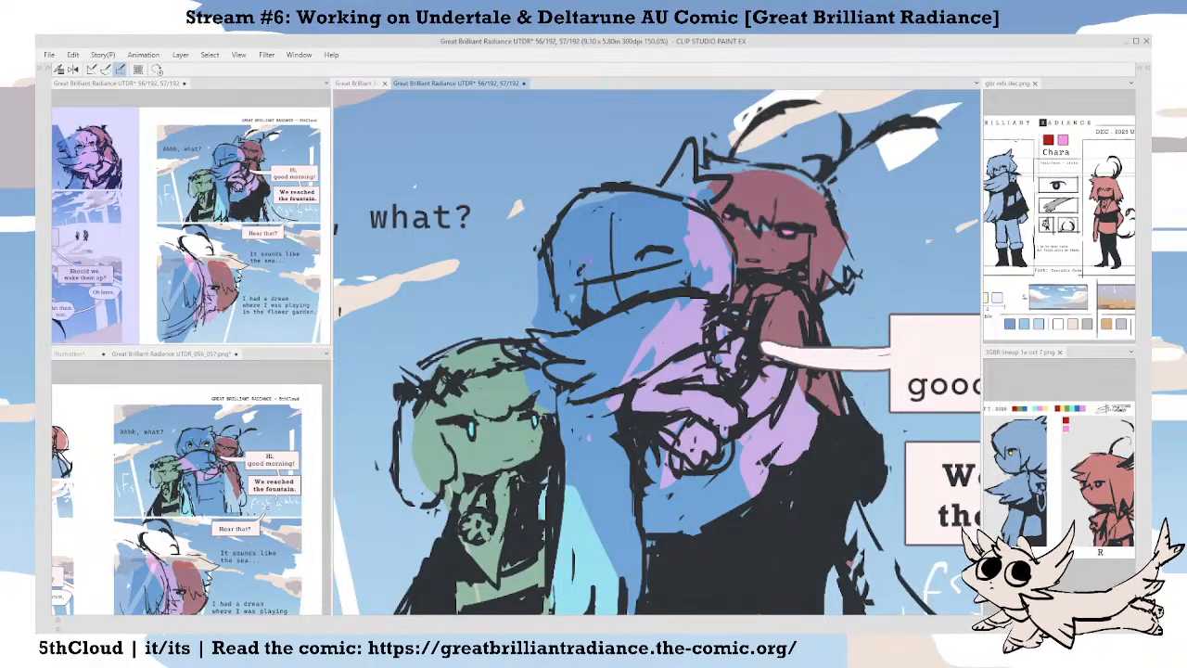
mouse_move(594, 267)
left_mouse_down()
mouse_move(614, 274)
mouse_move(673, 251)
mouse_move(637, 240)
mouse_move(680, 267)
mouse_move(659, 256)
left_mouse_up()
mouse_move(672, 248)
left_mouse_down()
mouse_move(679, 265)
mouse_move(660, 293)
mouse_move(603, 289)
left_mouse_up()
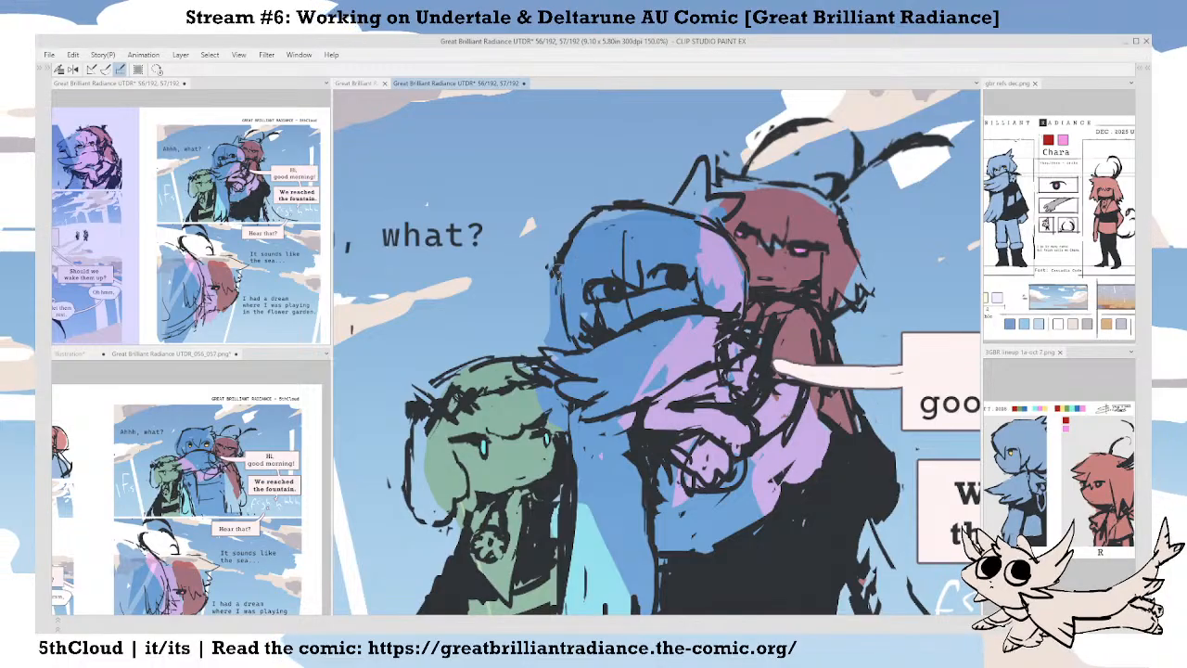
Redraw the upper-left outline of the blue character's head and undo the last stroke.
left_click_drag(574, 271, 565, 263)
left_click_drag(579, 214, 619, 205)
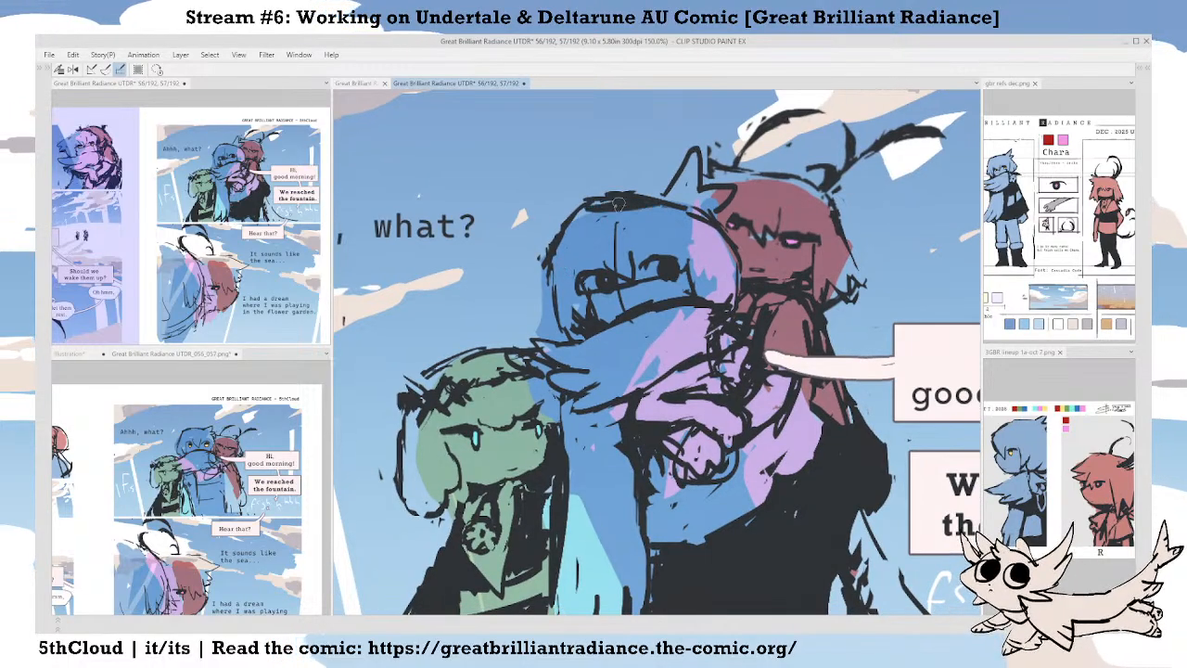
key("ctrl+z")
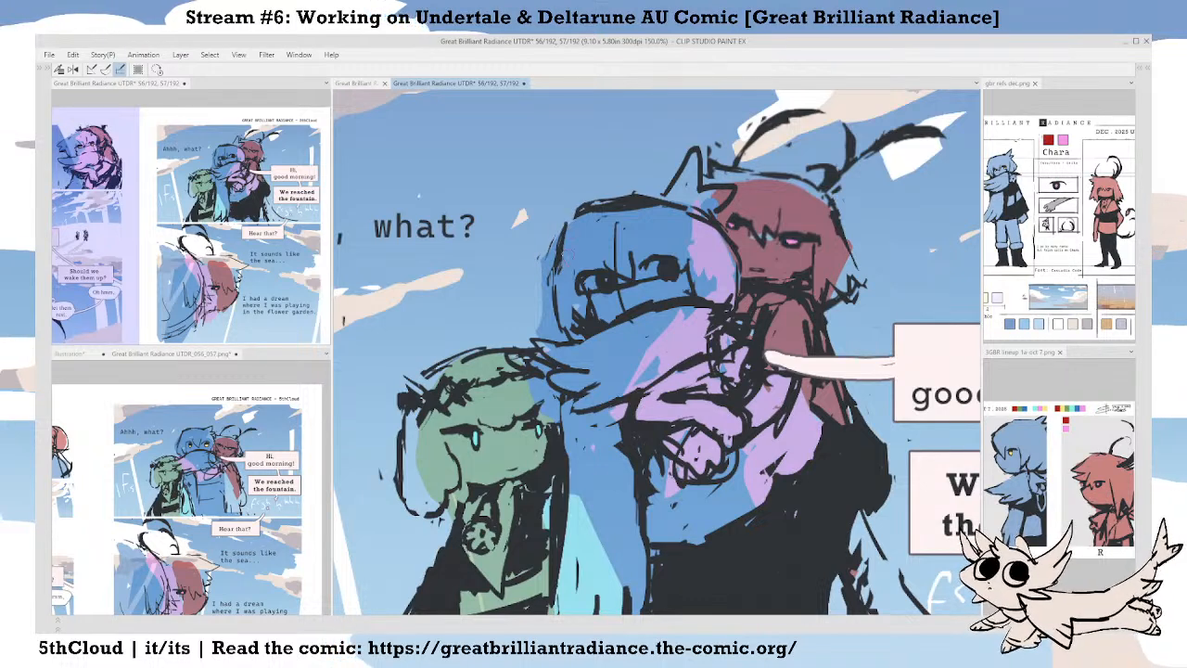
Adjust the placement of the blue character's new eyes, erase the guide line beneath them, and save the spread.
left_click_drag(653, 315, 577, 297)
left_click_drag(667, 268, 668, 281)
key("ctrl+d")
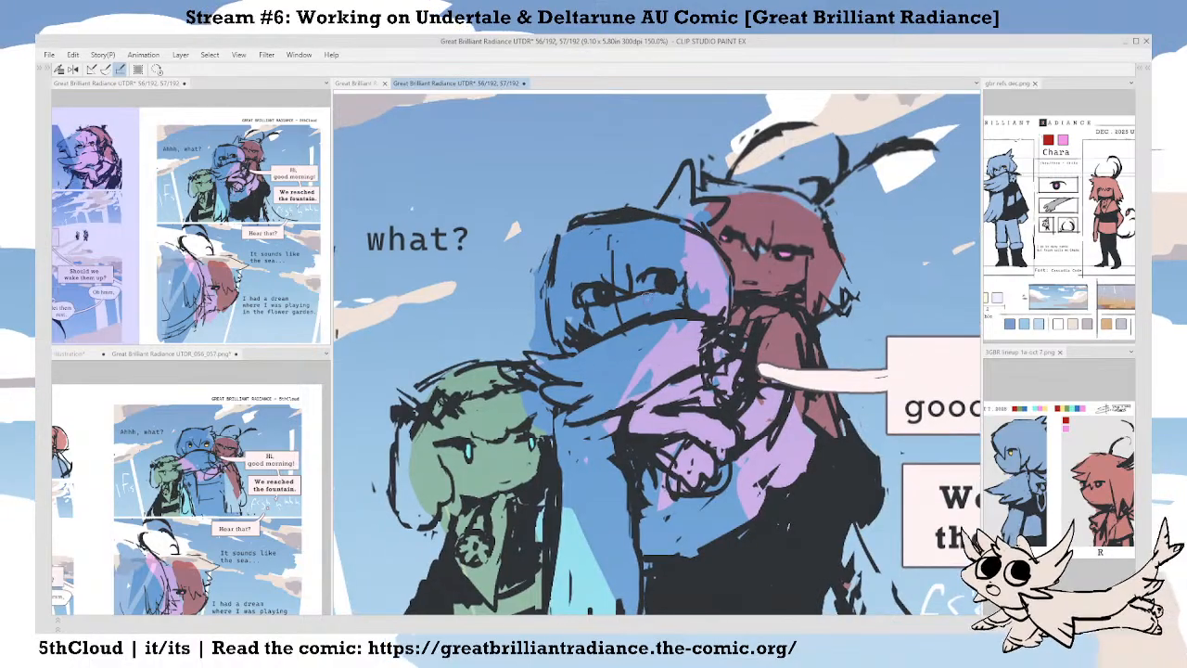
scroll(627, 324, "up", 1)
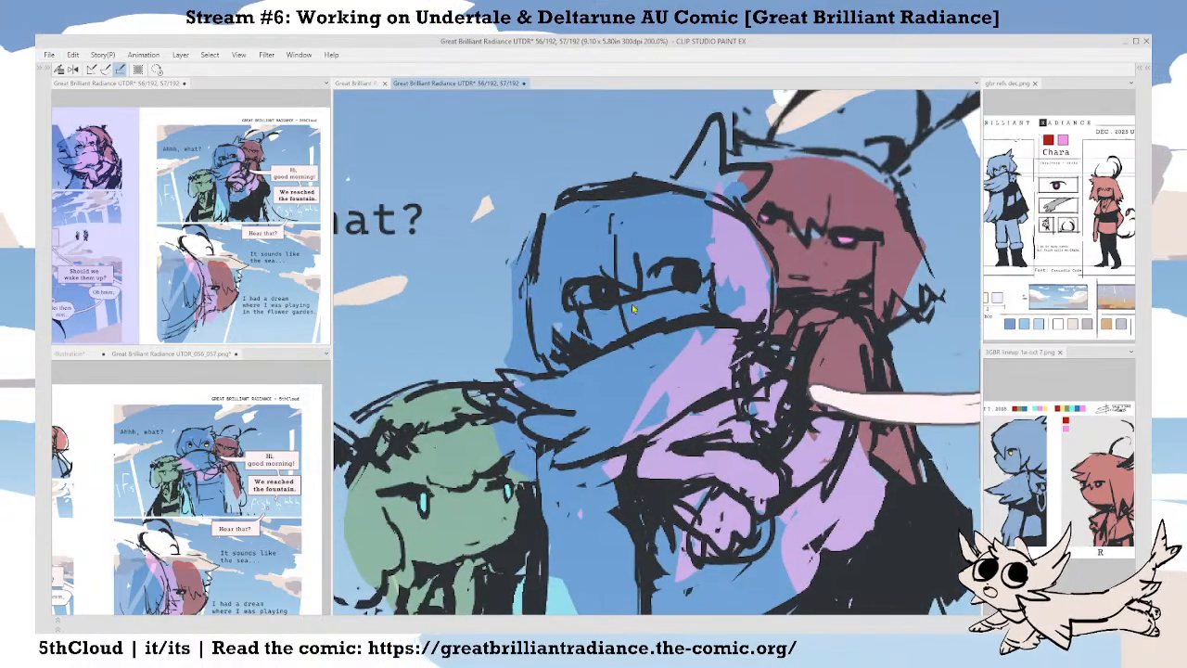
key("ctrl+s")
left_click_drag(612, 345, 624, 394)
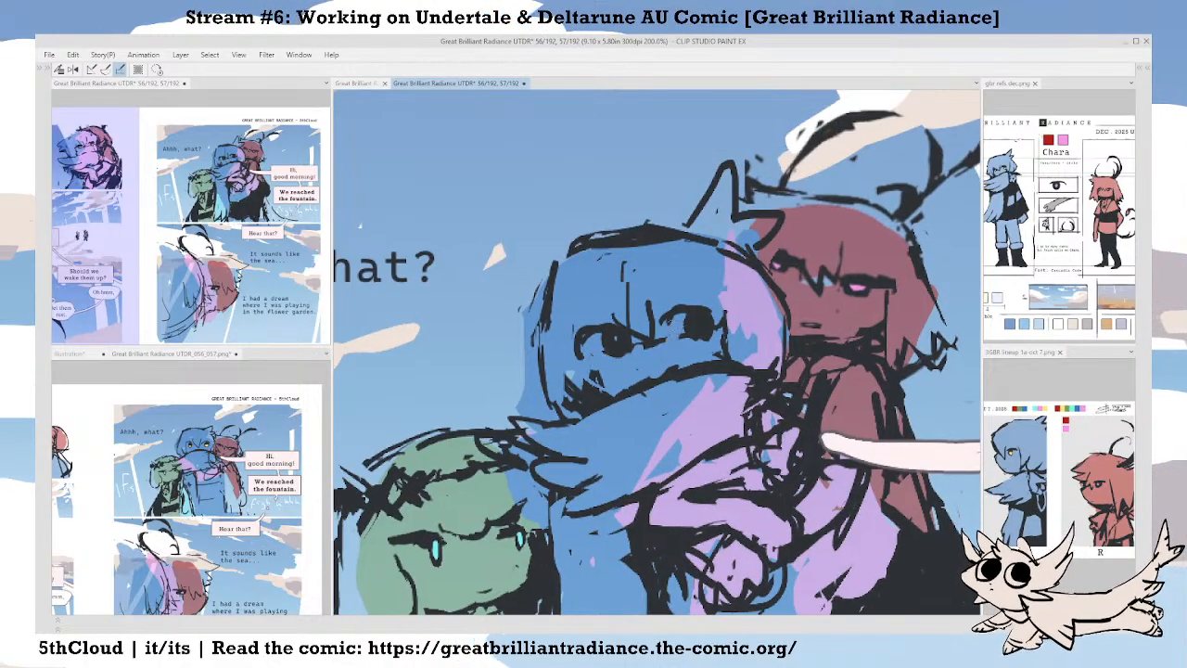
Paint yellow irises into both of the blue character's eyes and save the spread.
key("Tab")
key("Tab")
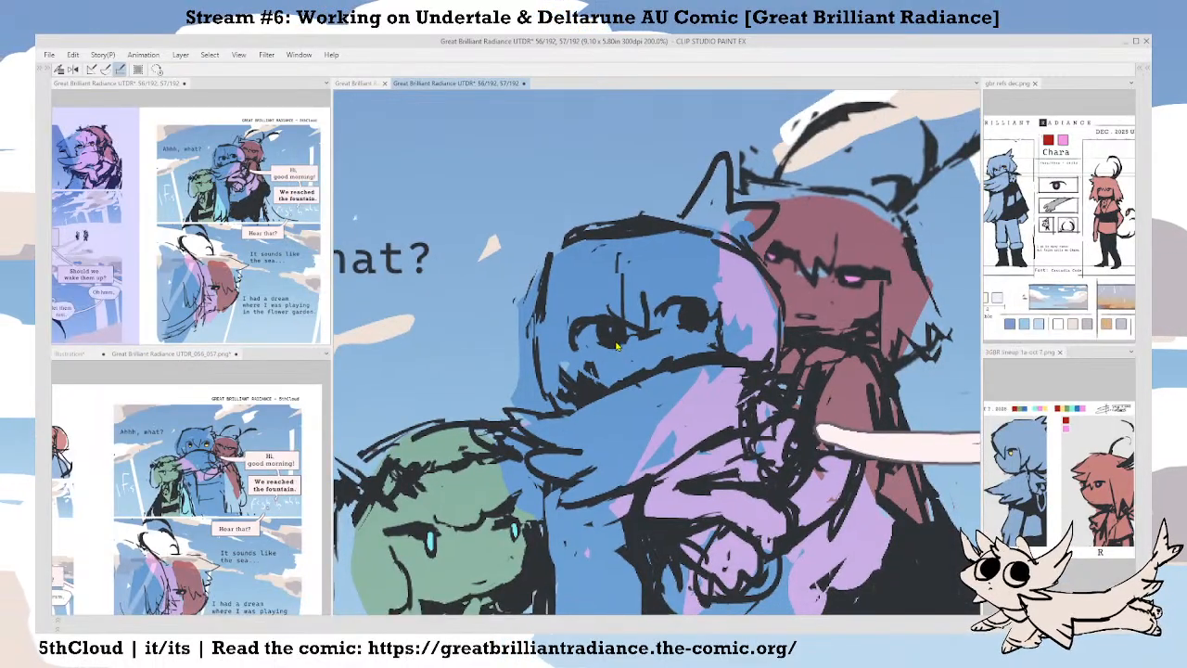
left_click_drag(614, 341, 610, 337)
left_click_drag(694, 312, 693, 316)
mouse_move(693, 315)
left_mouse_down()
mouse_move(698, 297)
mouse_move(683, 306)
left_mouse_up()
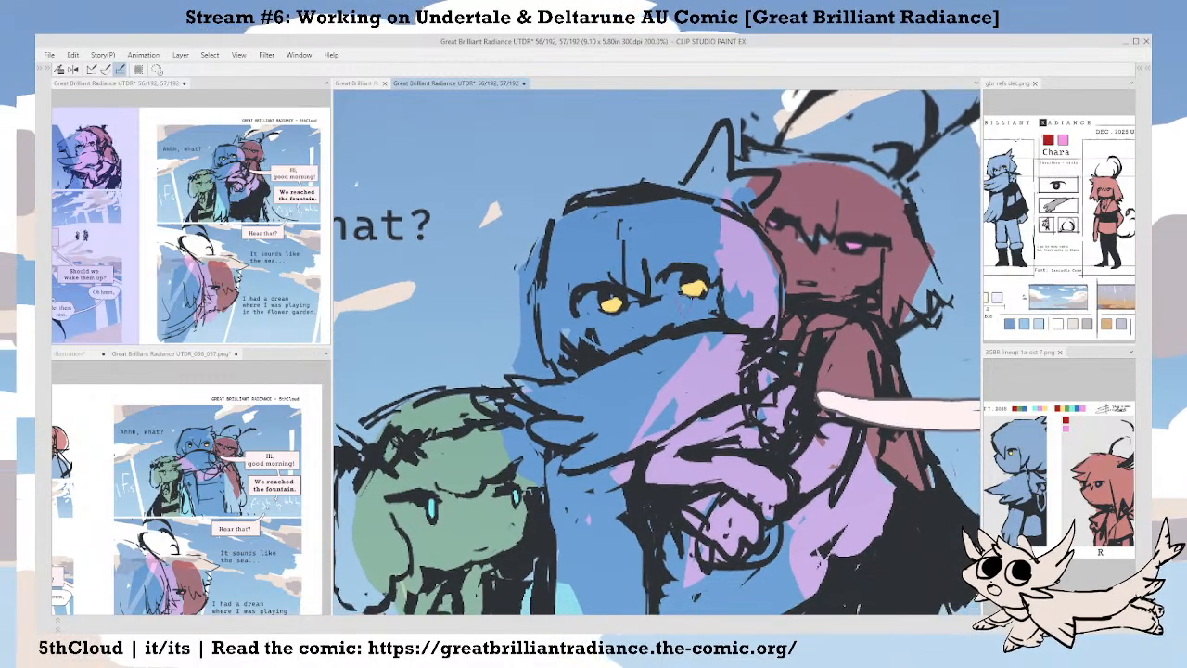
key("ctrl+s")
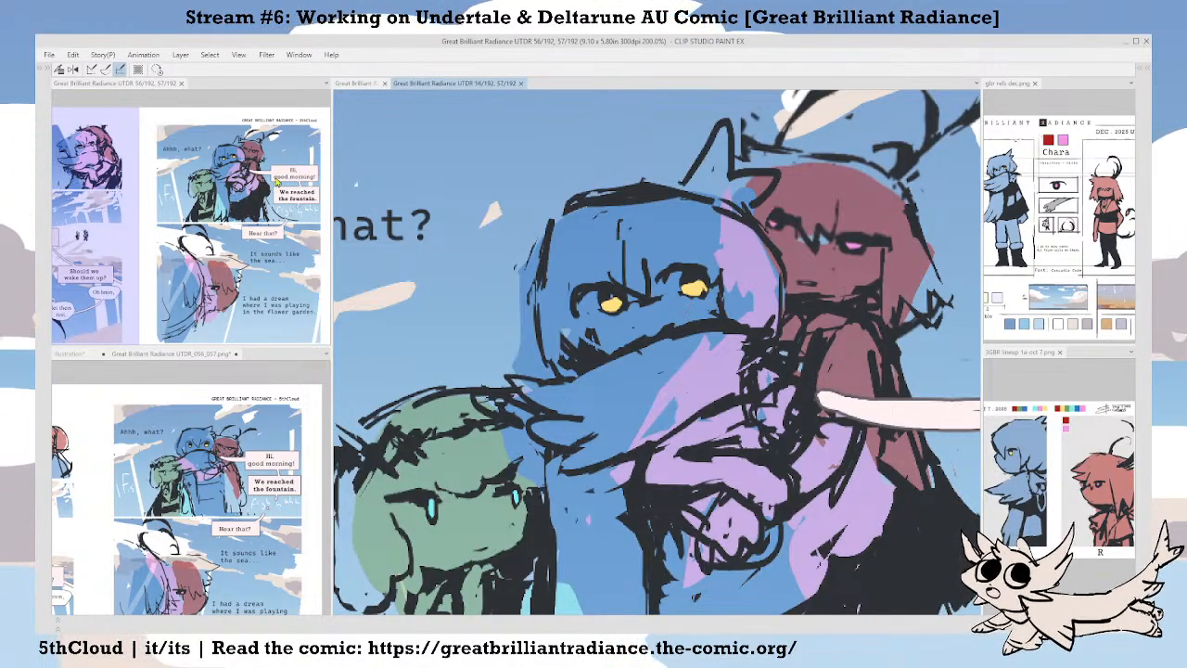
Refine the lines around the blue character's eyes and erase the vertical guide line from the forehead.
left_click_drag(628, 316, 594, 285)
left_click_drag(669, 260, 643, 290)
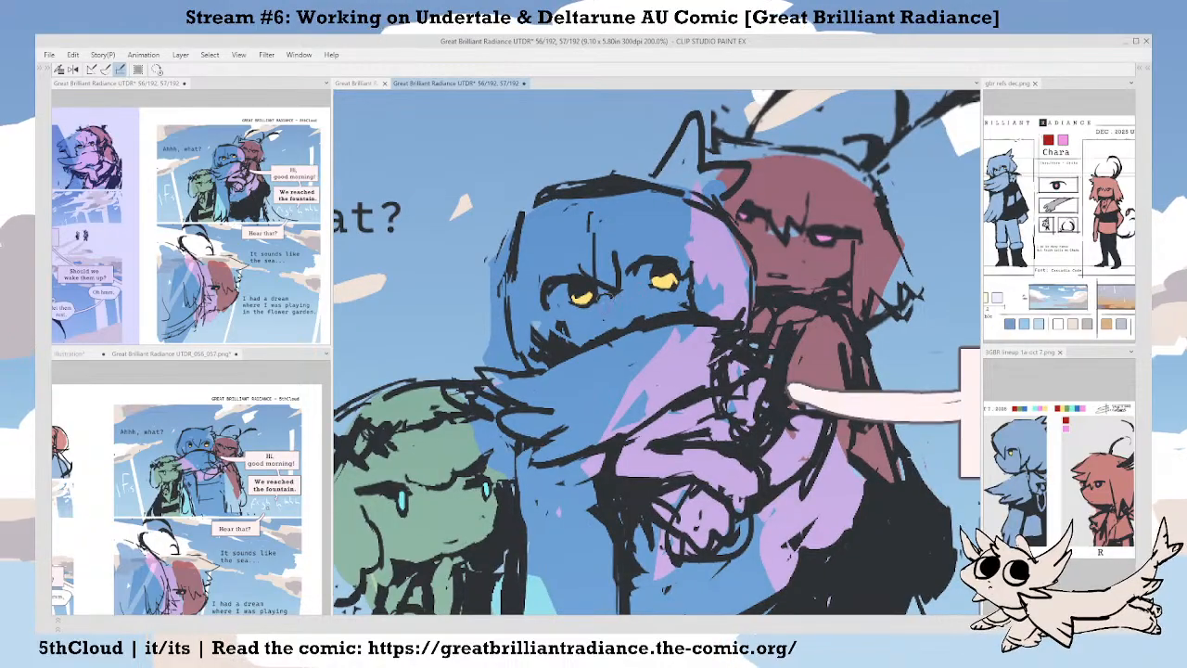
left_click_drag(594, 278, 591, 216)
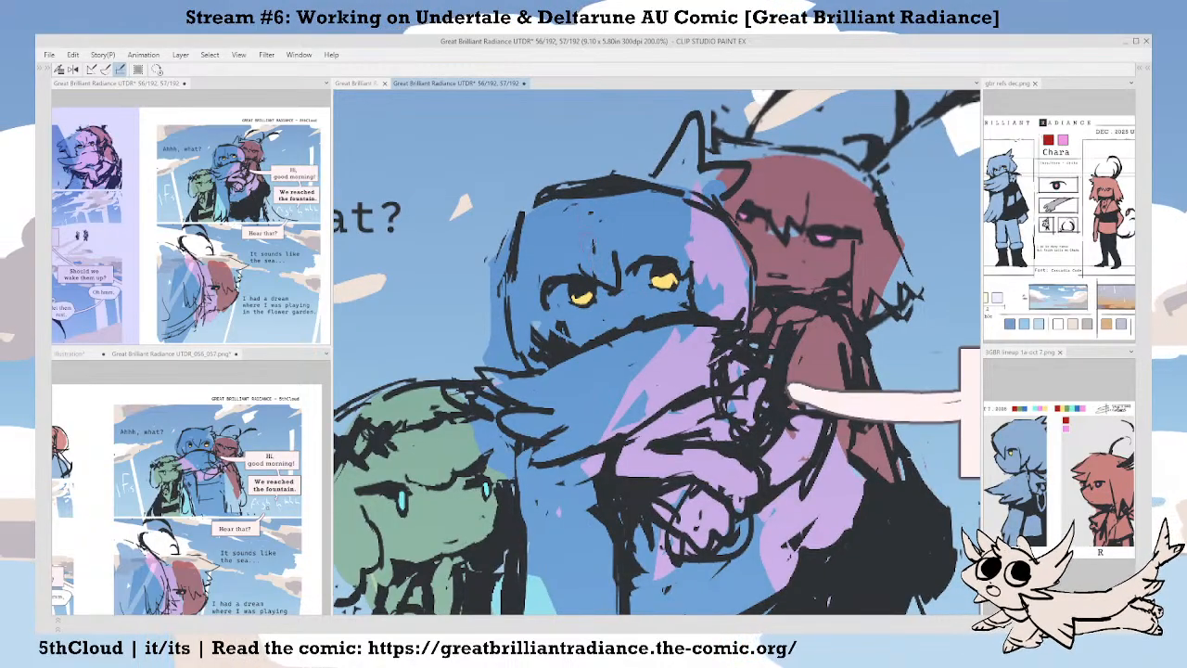
Clean up the left side of the blue character's head, redrawing the cheek hair strands and the crown outline.
mouse_move(594, 315)
left_mouse_down()
mouse_move(592, 285)
mouse_move(560, 317)
mouse_move(536, 302)
mouse_move(564, 315)
mouse_move(555, 328)
left_mouse_up()
key("ctrl+z")
left_click_drag(528, 289, 546, 324)
mouse_move(515, 204)
left_mouse_down()
mouse_move(505, 321)
mouse_move(496, 321)
mouse_move(532, 341)
mouse_move(496, 285)
left_mouse_up()
left_click_drag(517, 180, 494, 275)
left_click_drag(514, 181, 499, 221)
mouse_move(548, 170)
left_mouse_down()
mouse_move(632, 161)
mouse_move(616, 160)
left_mouse_up()
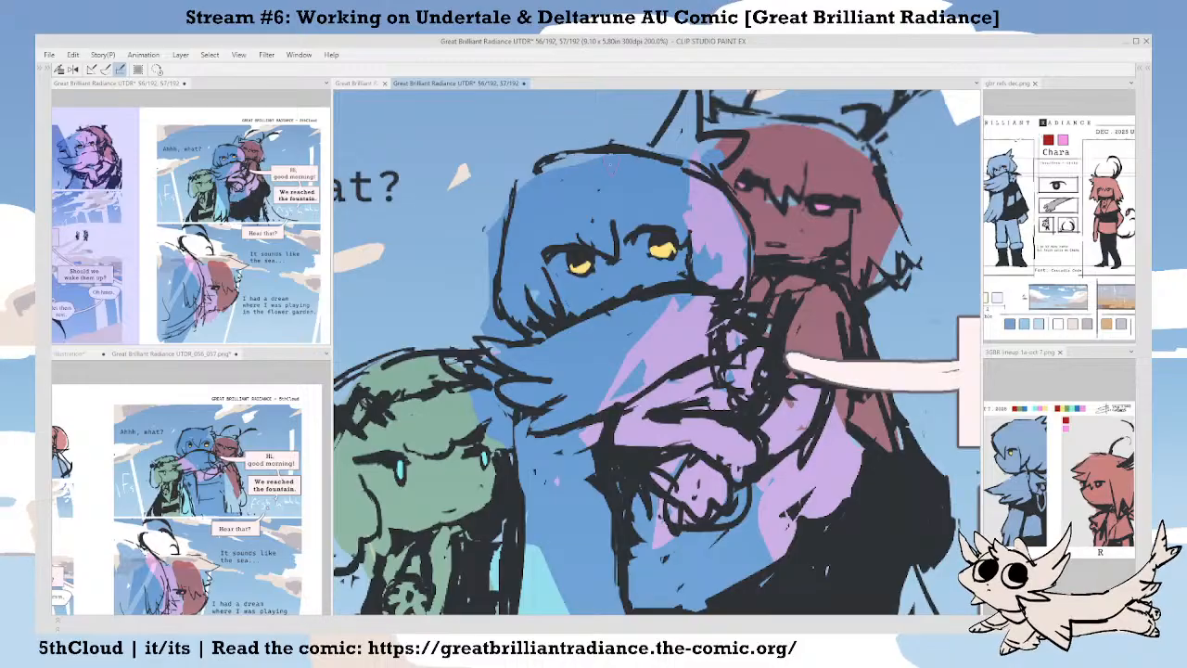
Touch up the blue character's face lines and eyelids, and lasso each eye to adjust its placement.
left_click_drag(698, 222, 655, 240)
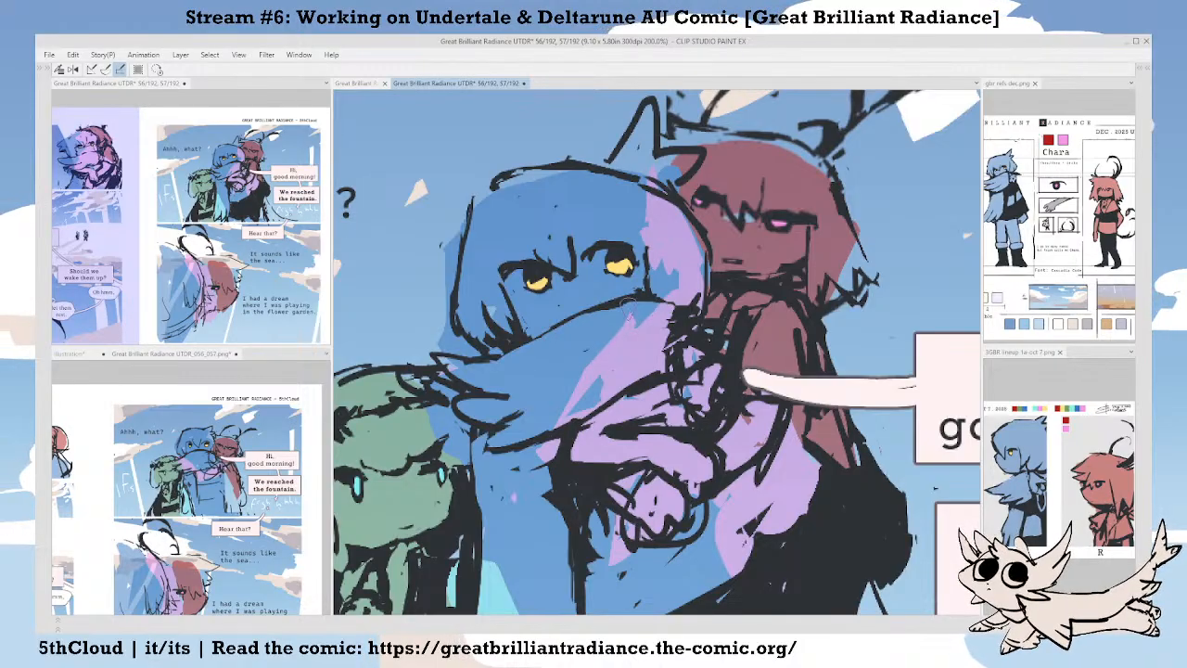
left_click_drag(664, 307, 643, 330)
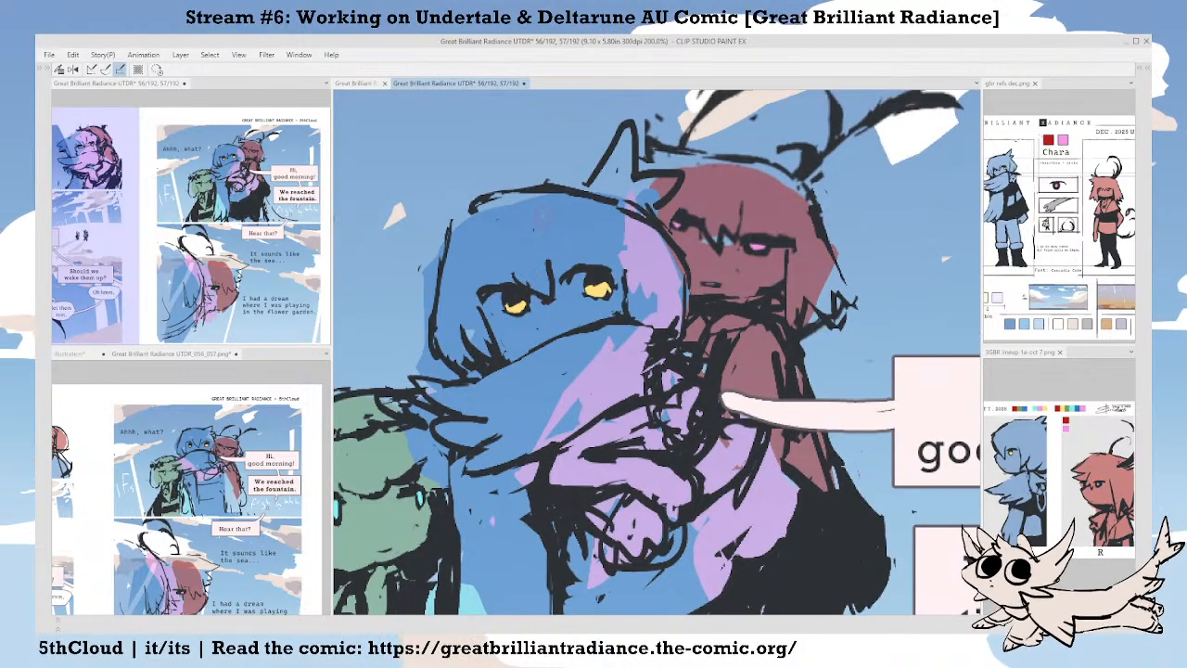
left_click_drag(520, 261, 519, 253)
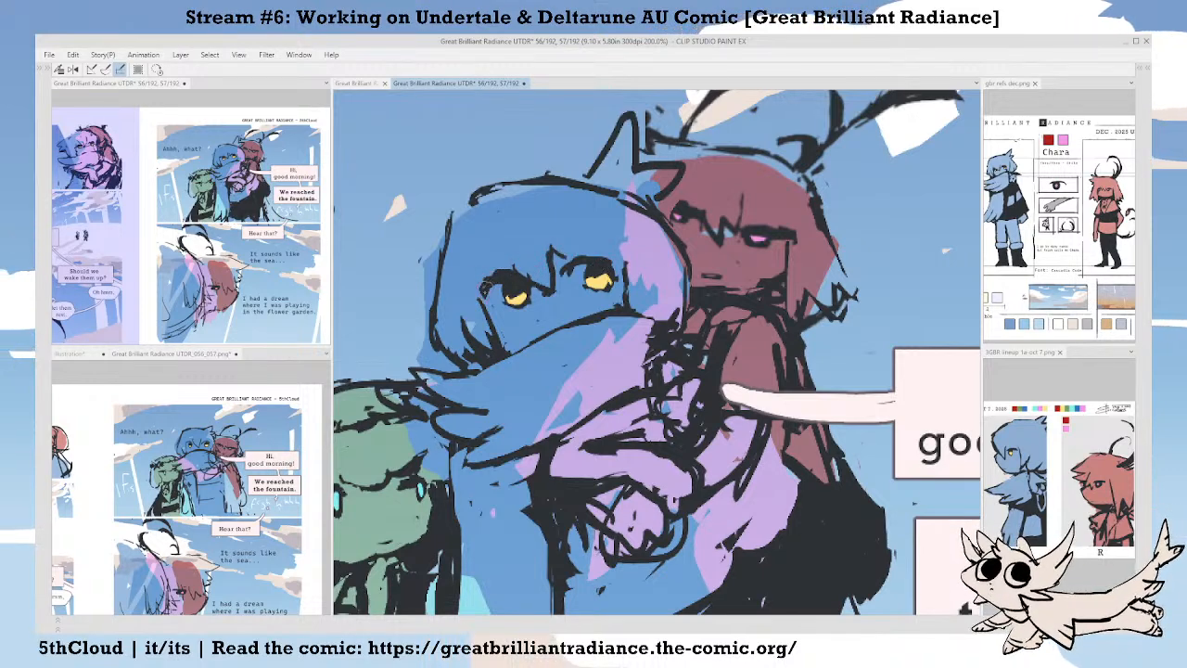
mouse_move(594, 267)
left_mouse_down()
mouse_move(603, 276)
mouse_move(581, 261)
left_mouse_up()
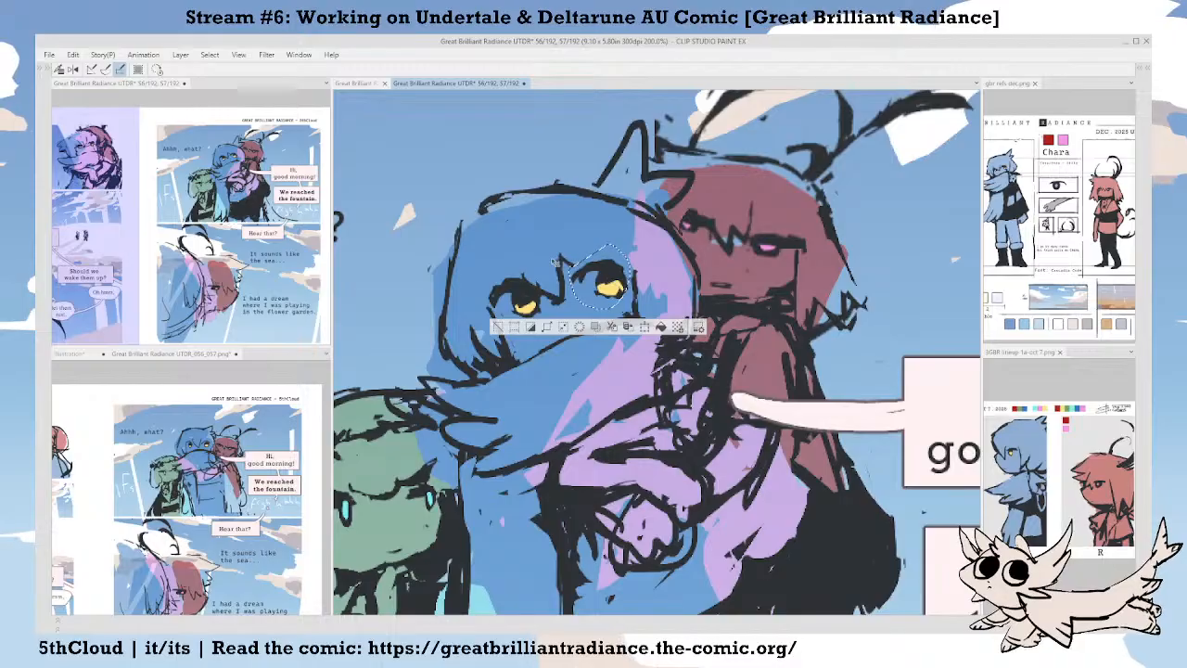
key("ctrl+d")
mouse_move(542, 293)
left_mouse_down()
mouse_move(517, 276)
mouse_move(518, 298)
mouse_move(521, 270)
left_mouse_up()
key("ctrl+d")
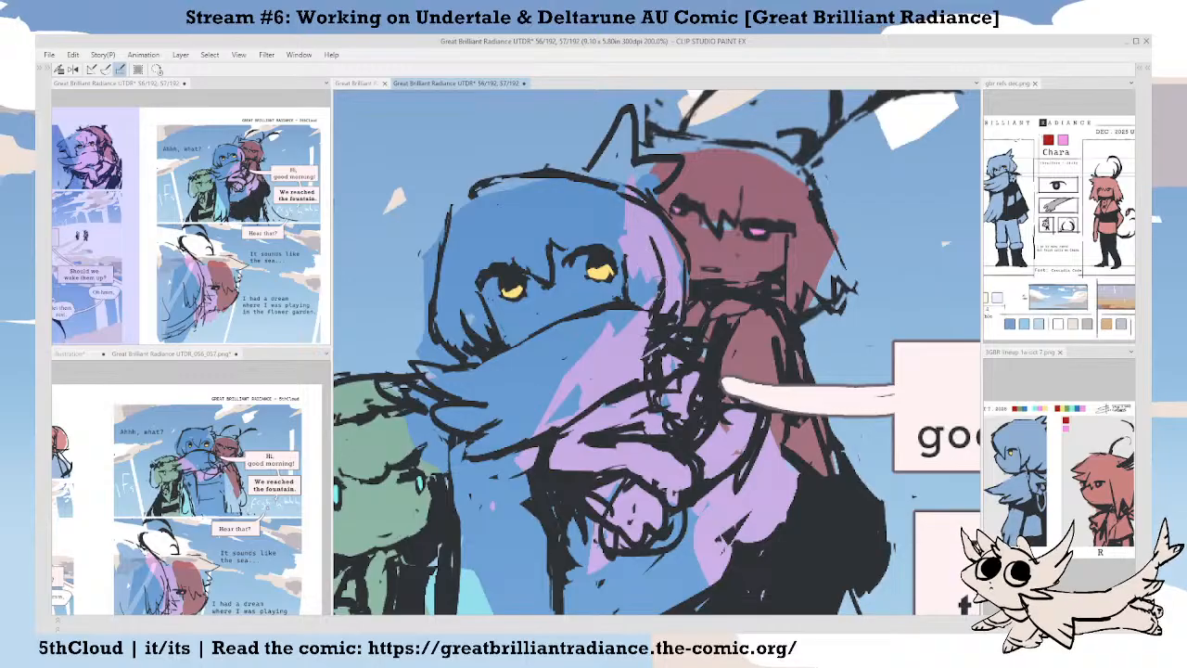
Draw a diagonal face line from the blue character's left eye to the scarf and clean up the strokes around it.
left_click_drag(581, 286, 606, 265)
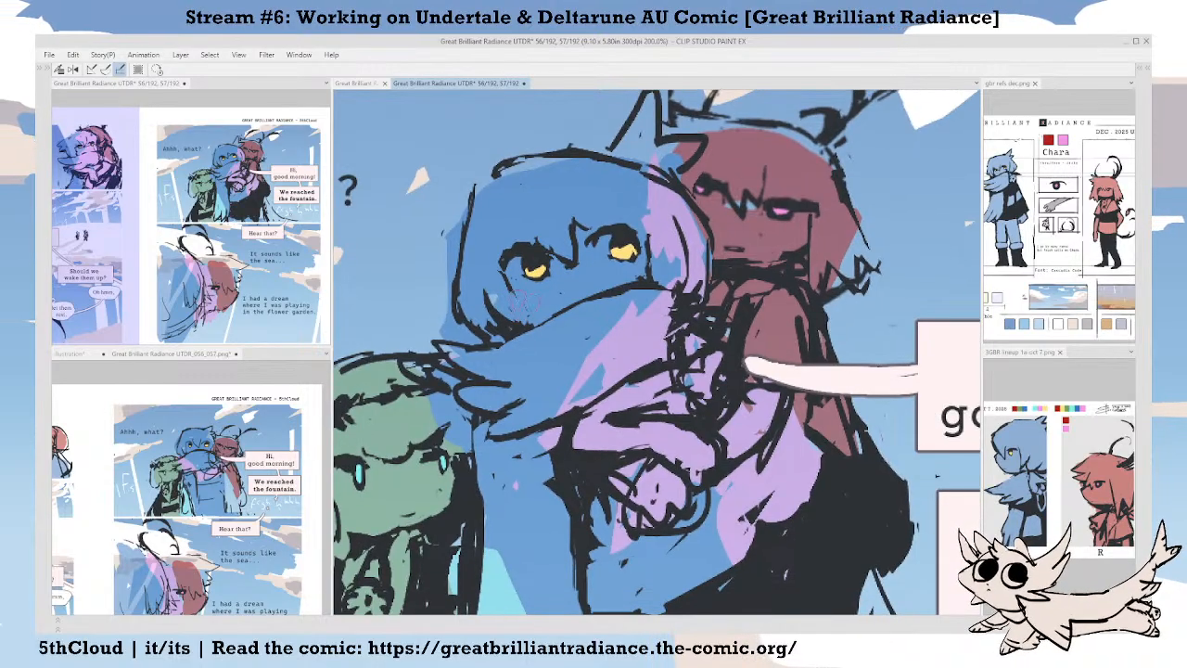
left_click_drag(570, 317, 579, 305)
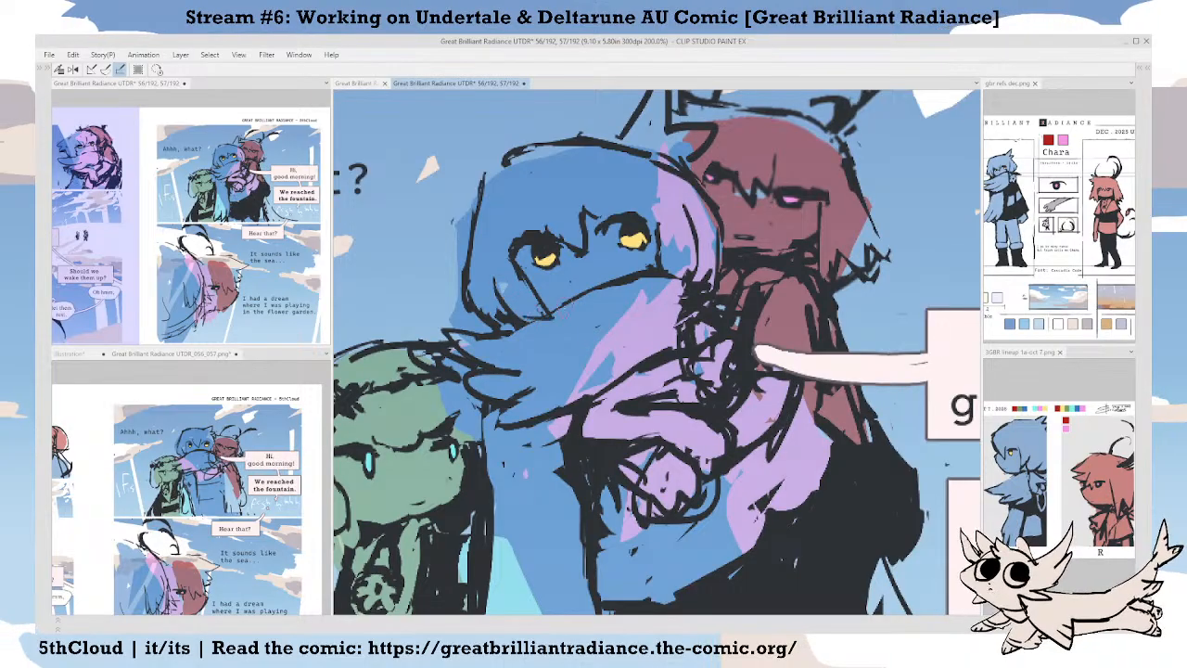
left_click_drag(573, 299, 570, 309)
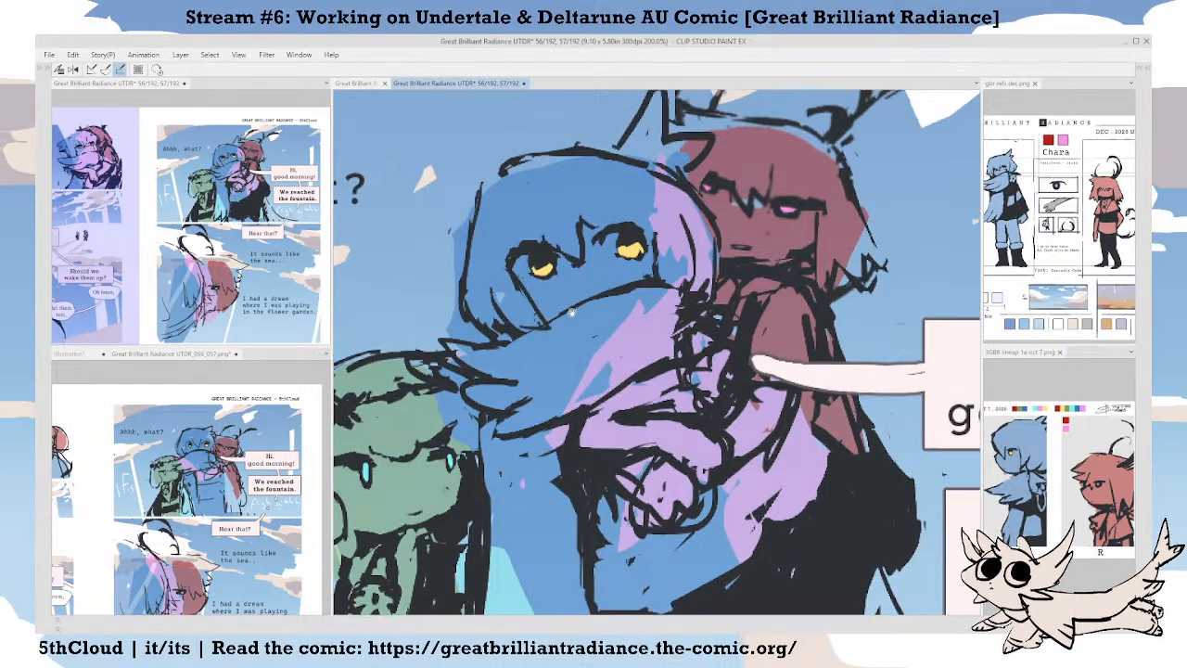
Darken the upper part of the blue character's yellow irises with black pupils and save the spread.
scroll(550, 361, "down", 6)
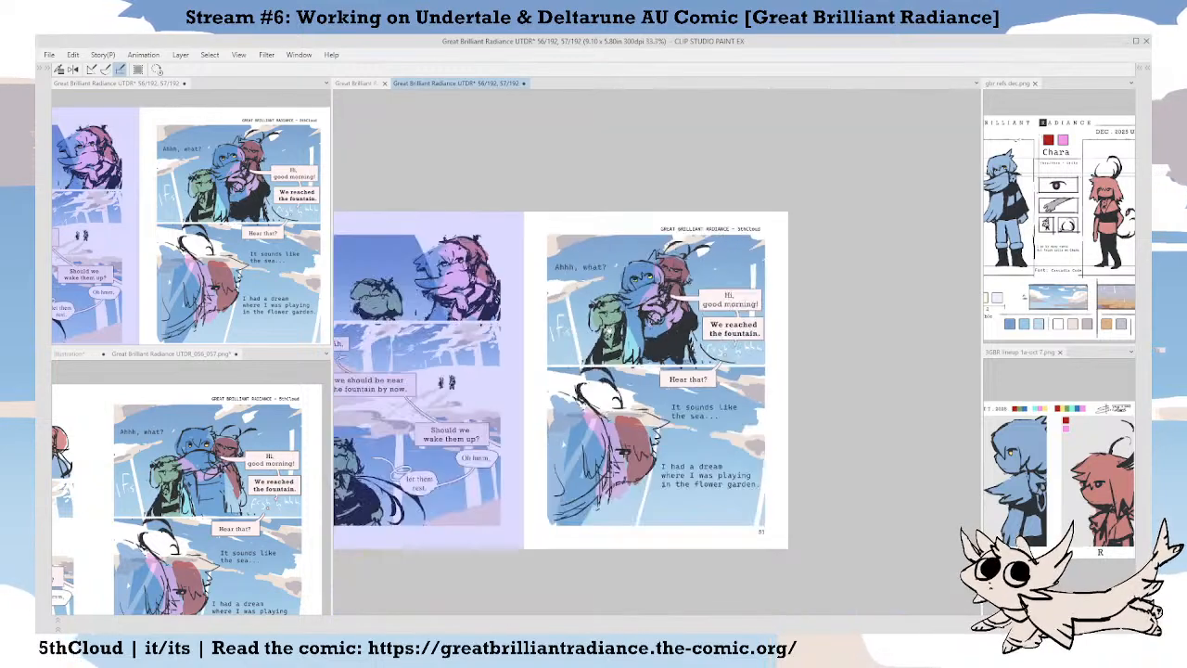
left_click_drag(550, 362, 646, 317)
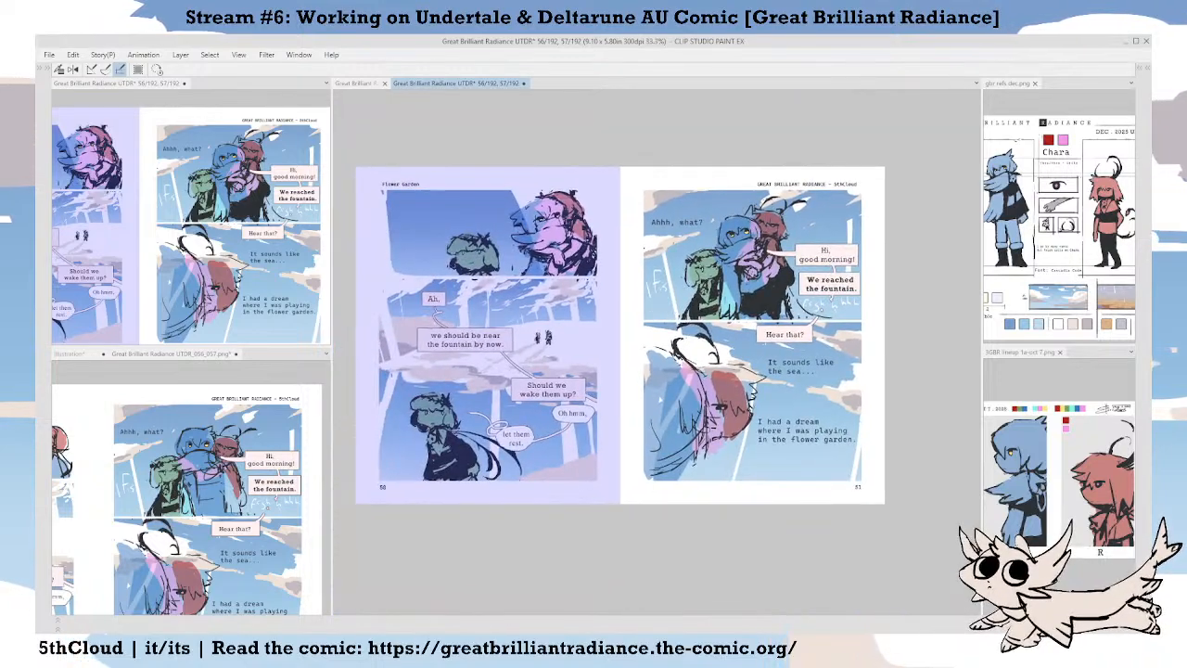
scroll(766, 182, "up", 6)
left_click_drag(606, 436, 713, 365)
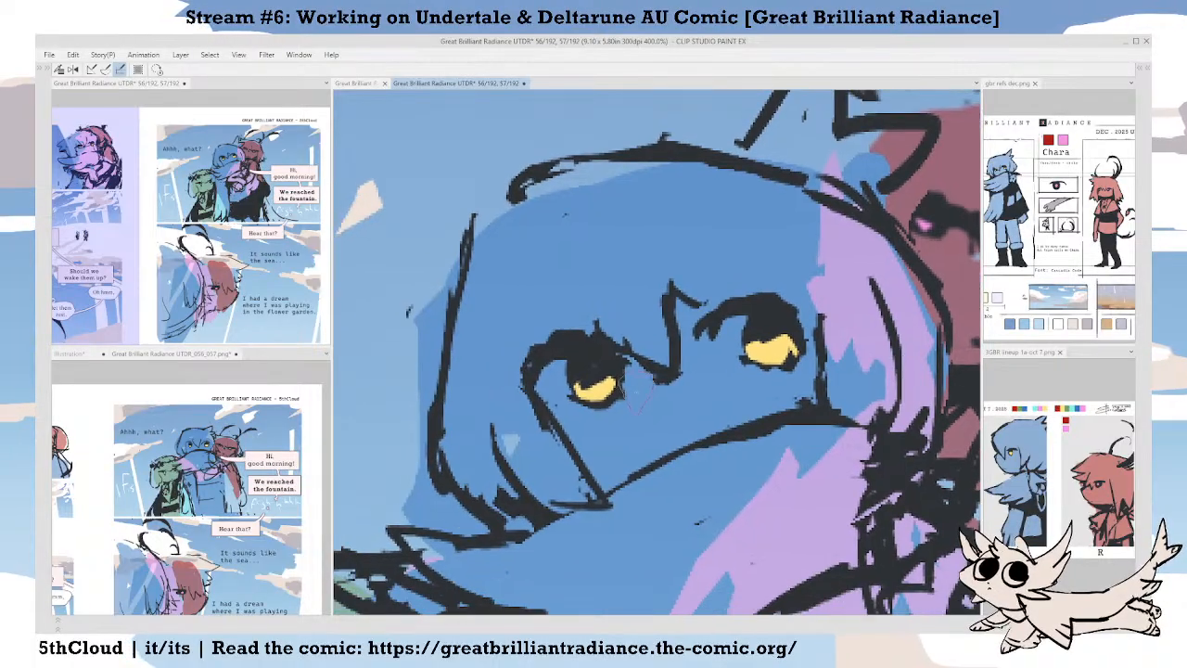
left_click_drag(610, 374, 588, 387)
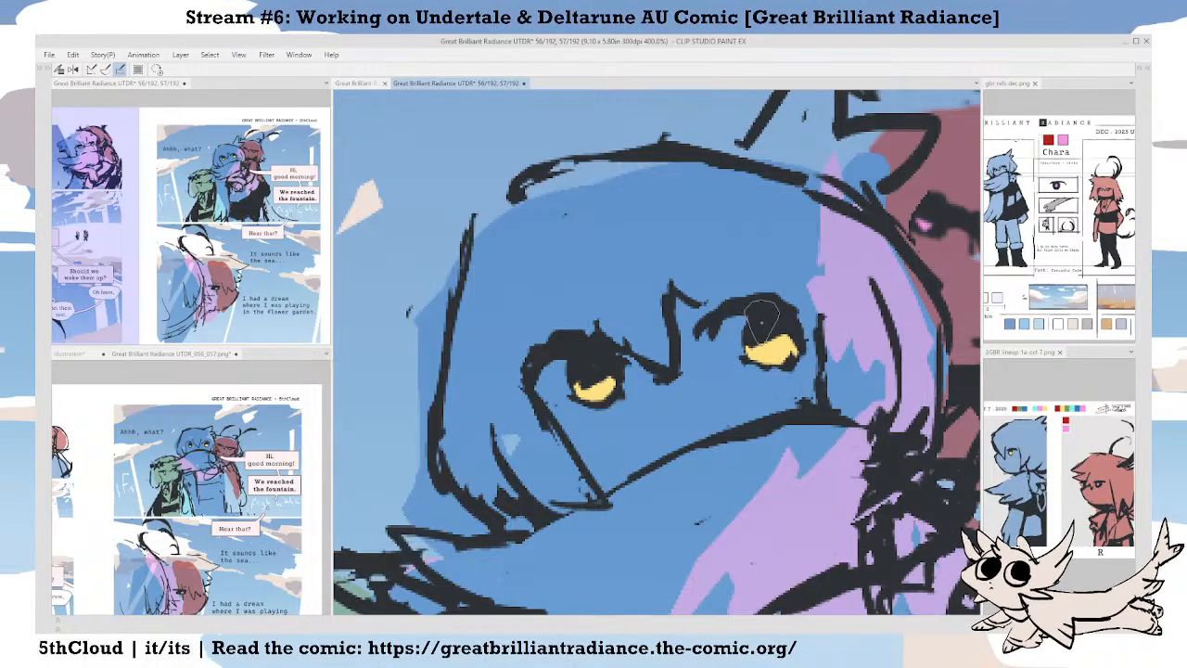
scroll(784, 344, "down", 8)
left_click_drag(632, 499, 723, 381)
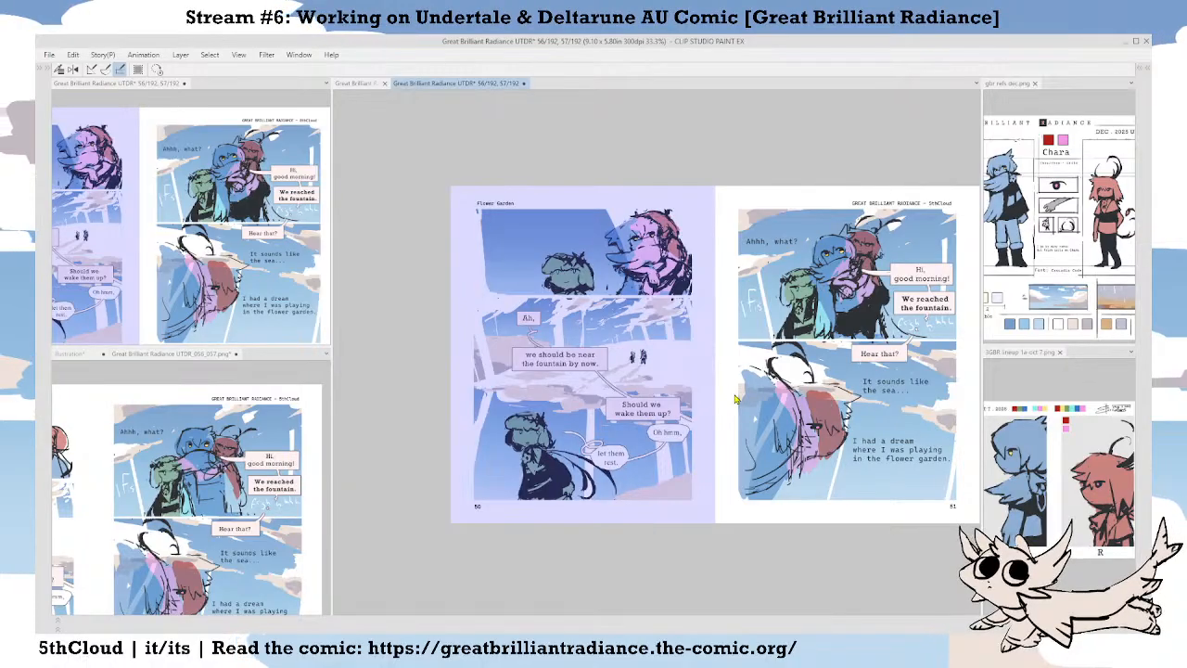
key("ctrl+s")
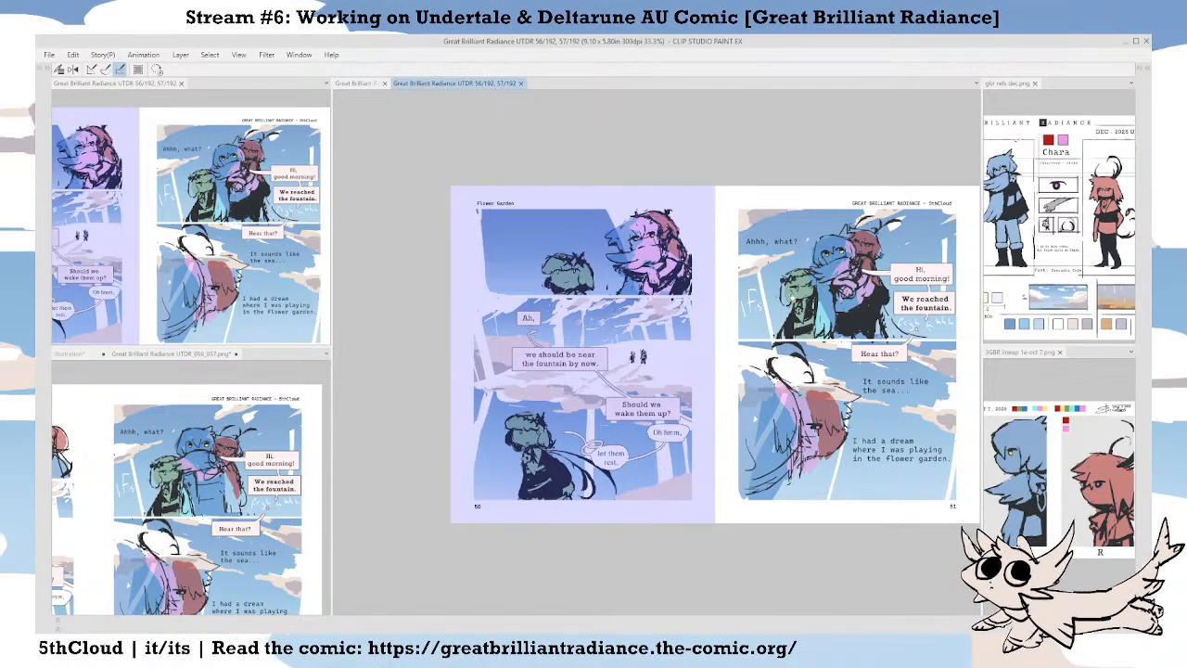
Retouch both of the blue character's pupils up close, and save the spread with the hidden palettes shown again.
left_click_drag(798, 313, 733, 319)
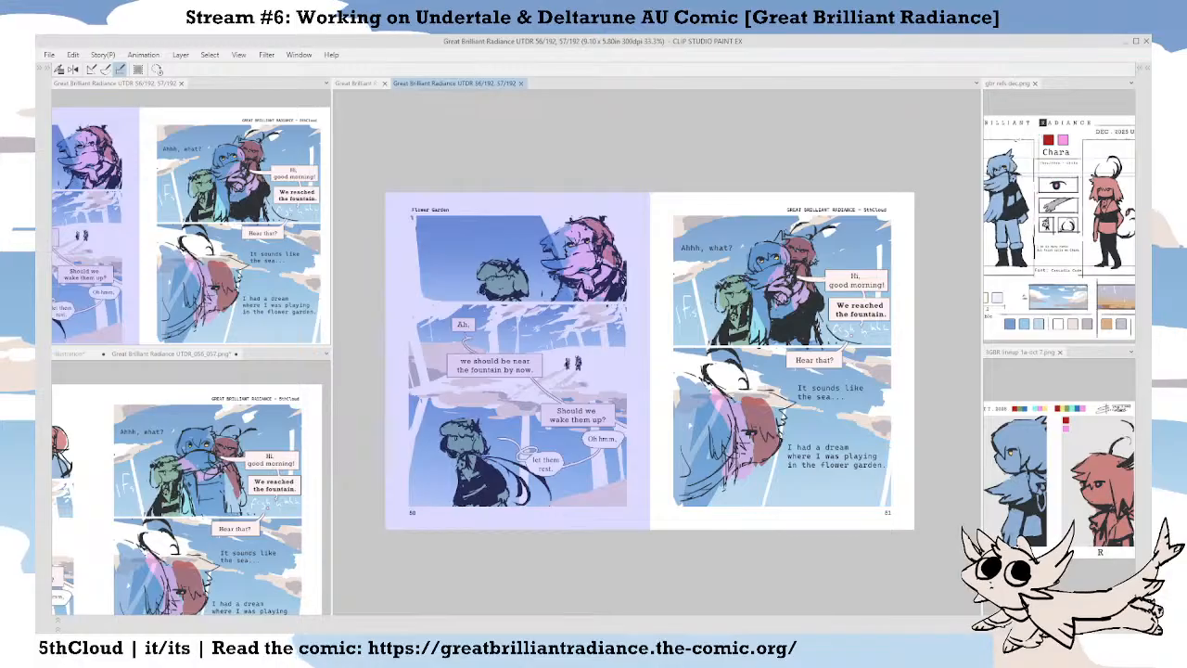
scroll(792, 276, "up", 5)
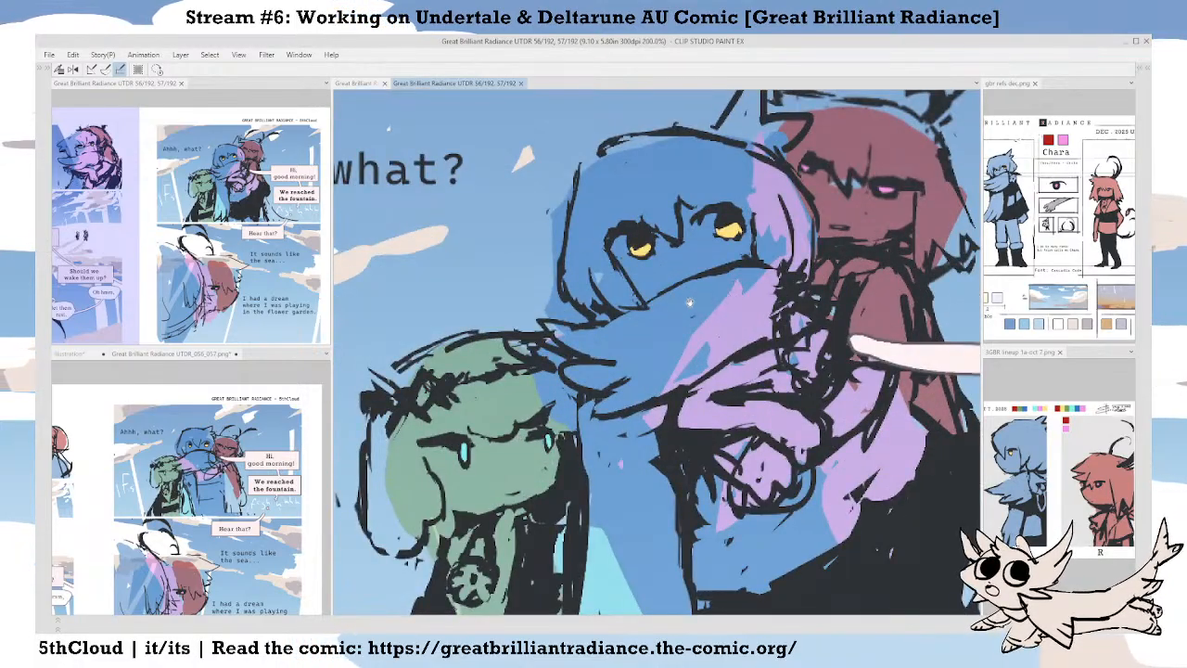
left_click_drag(673, 276, 681, 312)
scroll(617, 279, "up", 3)
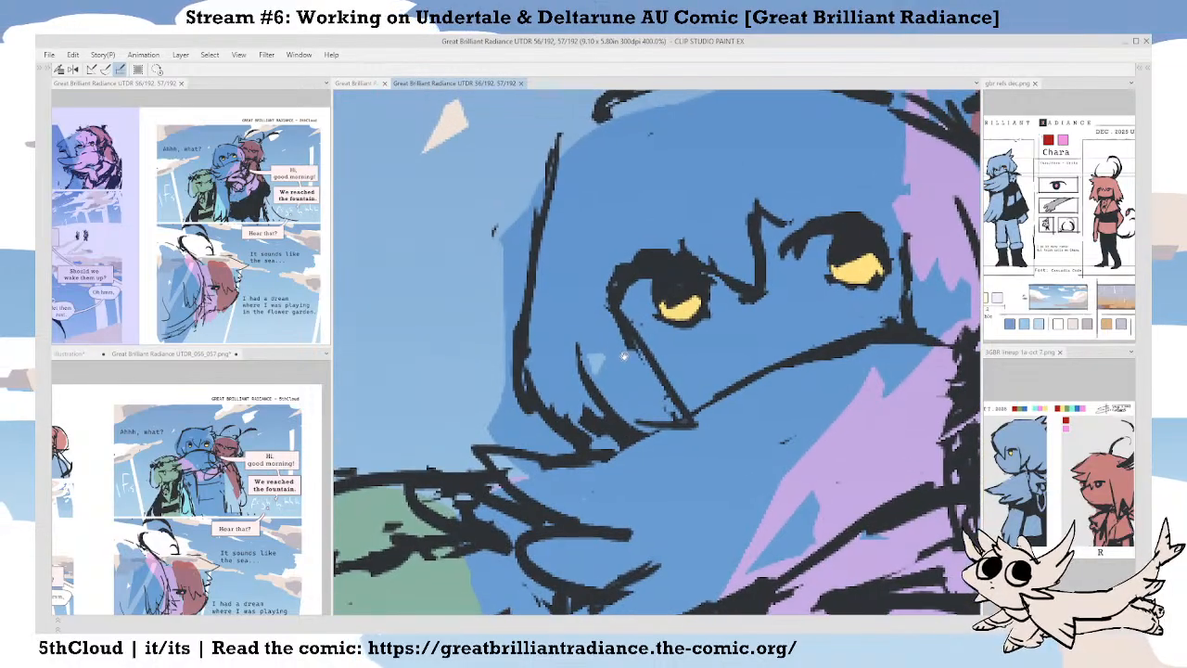
mouse_move(666, 299)
left_mouse_down()
mouse_move(697, 288)
mouse_move(666, 306)
left_mouse_up()
mouse_move(845, 254)
left_mouse_down()
mouse_move(758, 295)
mouse_move(789, 305)
left_mouse_up()
scroll(736, 328, "down", 6)
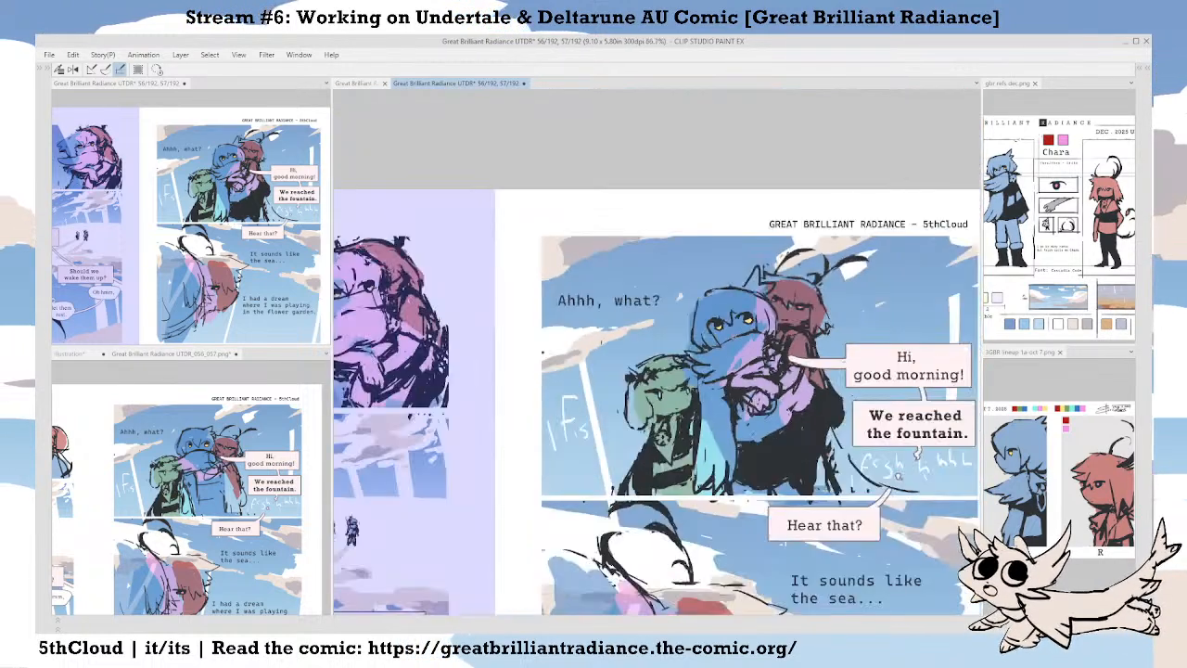
scroll(702, 401, "down", 3)
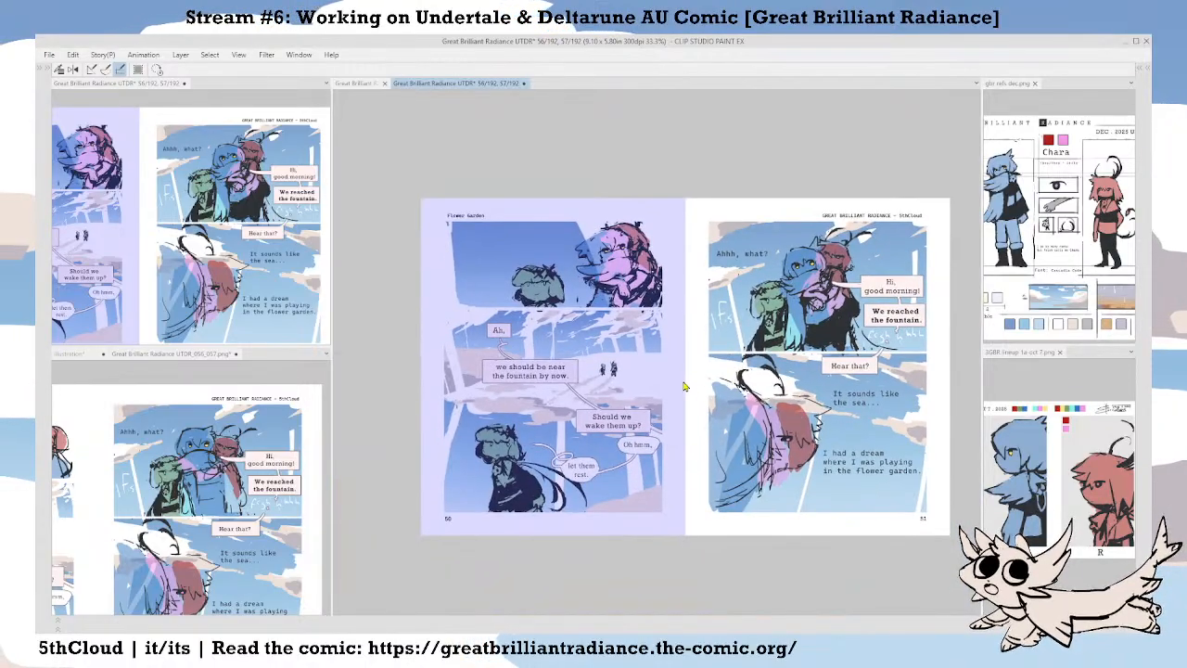
key("Tab")
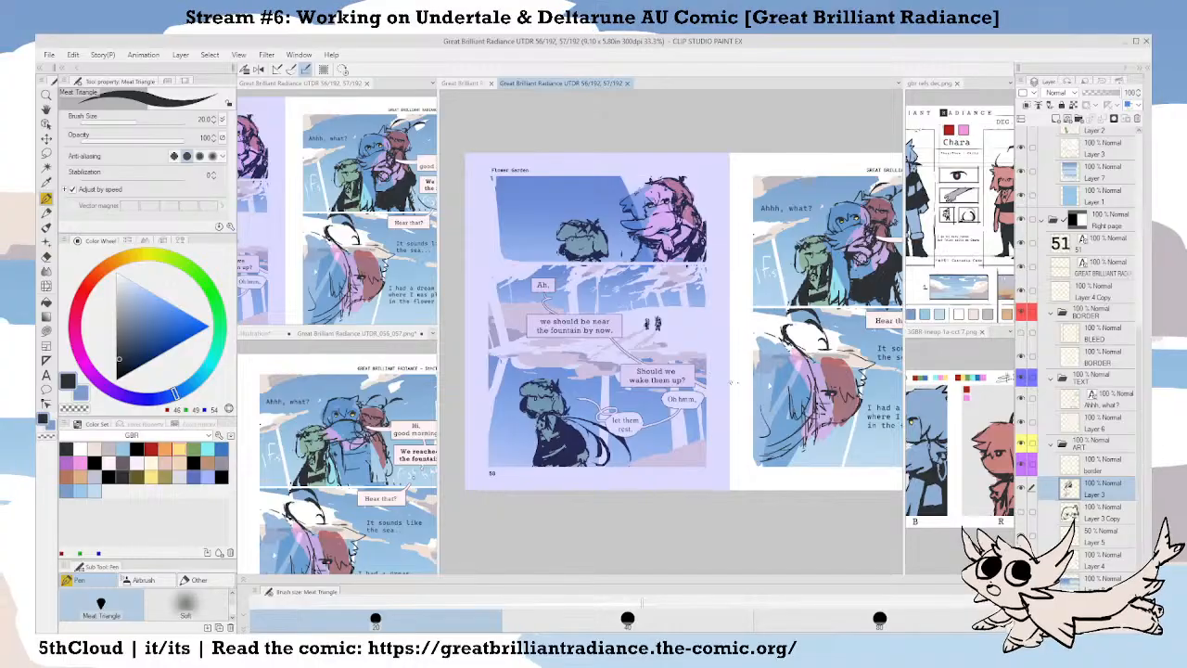
Move the left page's "let them rest." text beside the green character and "Oh hmm," just under the "Should we wake them up?" box.
left_click_drag(1136, 318, 1128, 161)
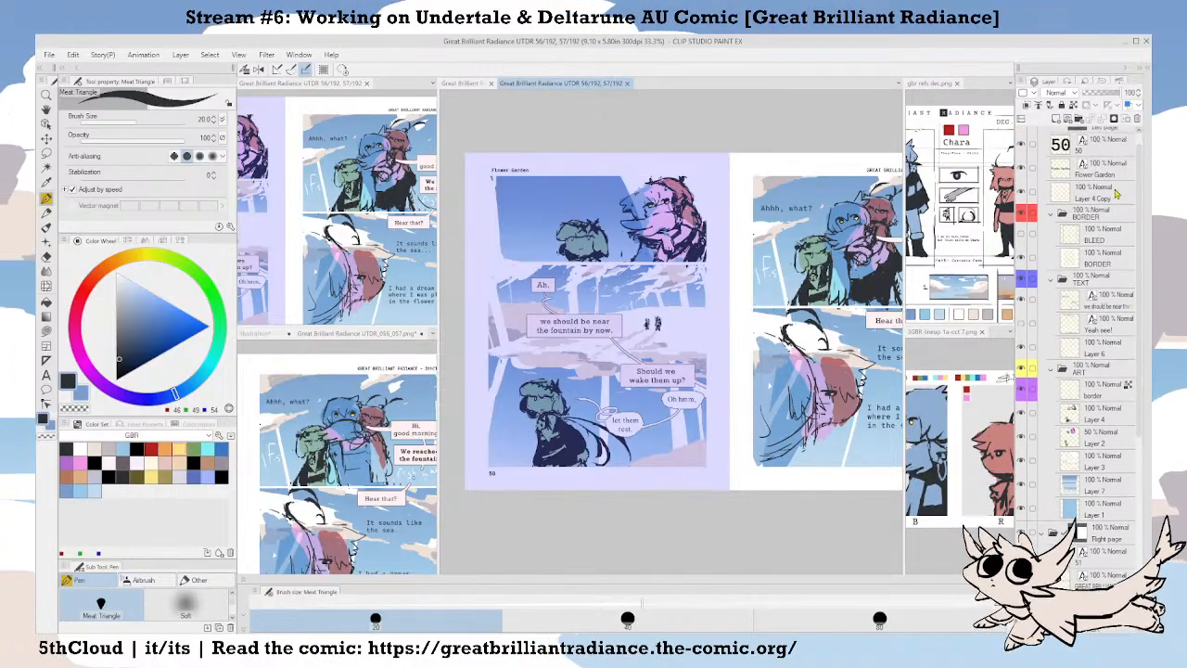
left_click(1108, 311)
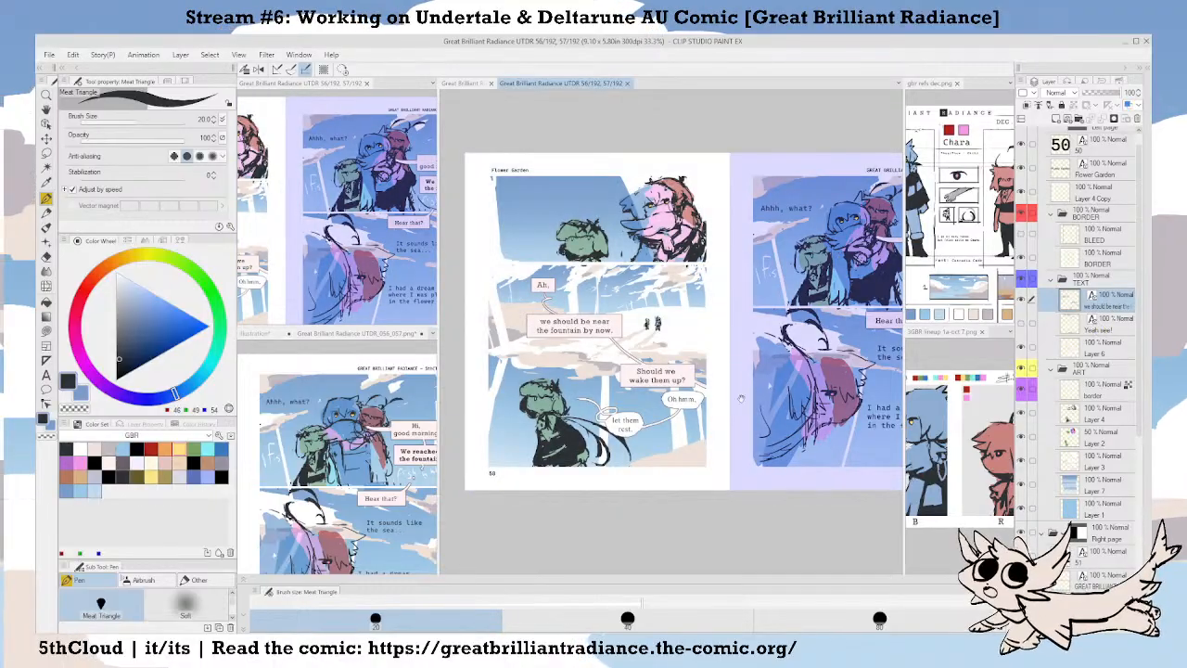
key("Tab")
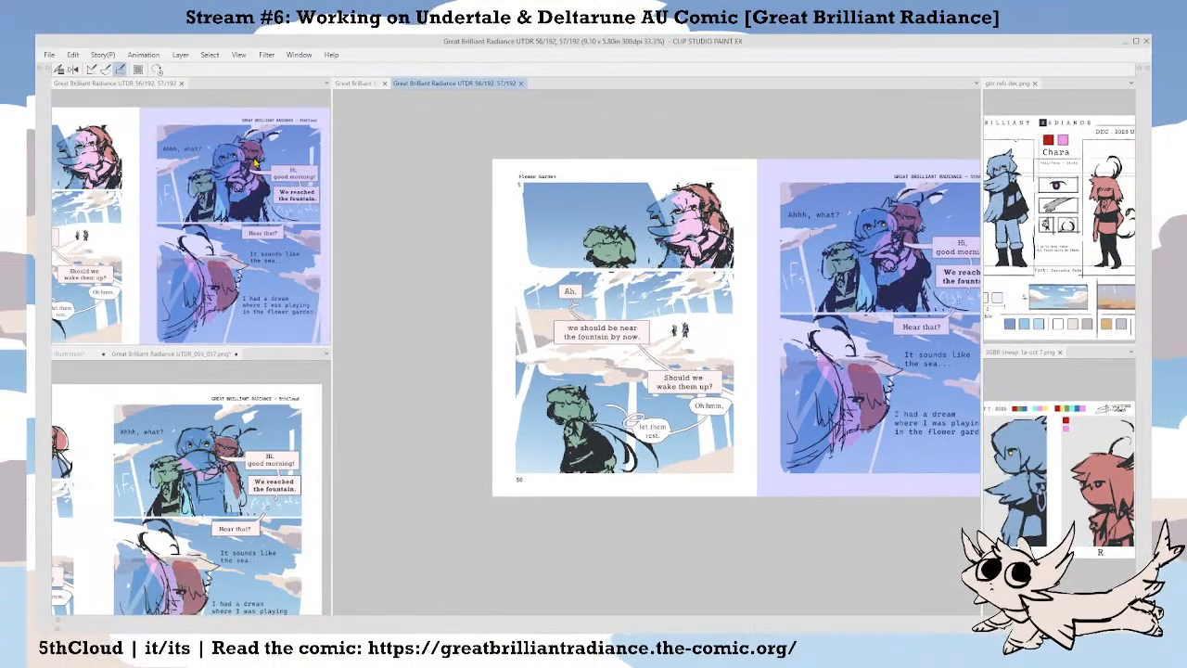
left_click(226, 180)
left_click_drag(225, 180, 347, 166)
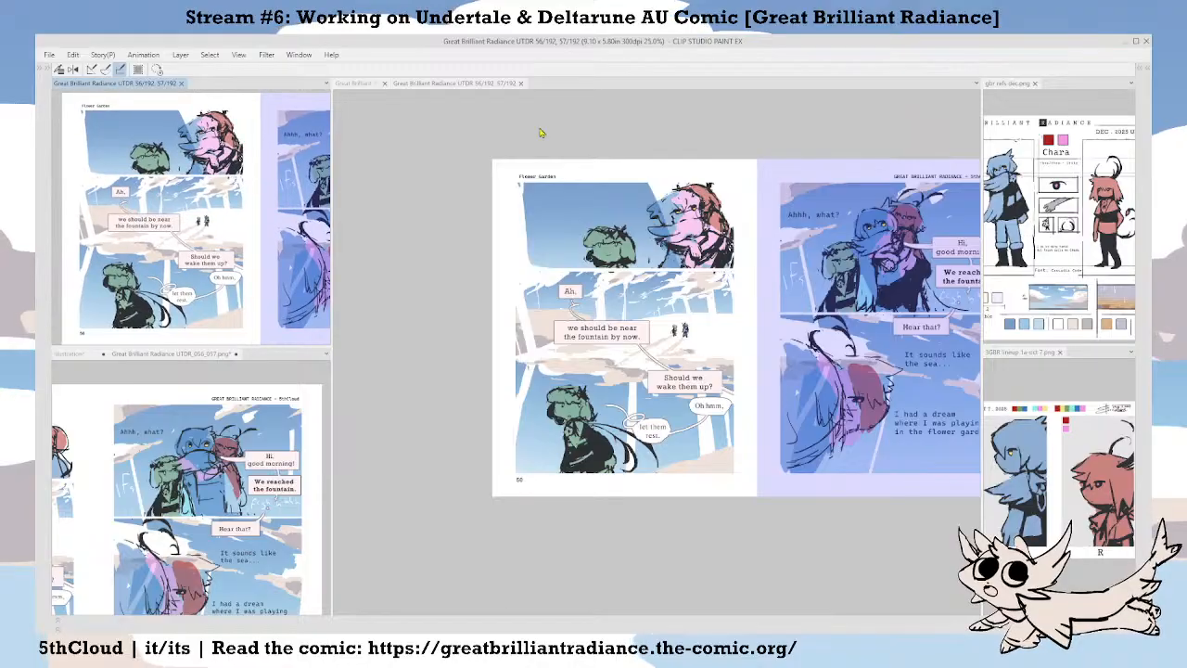
left_click(540, 135)
left_click_drag(683, 405, 548, 413)
key("o")
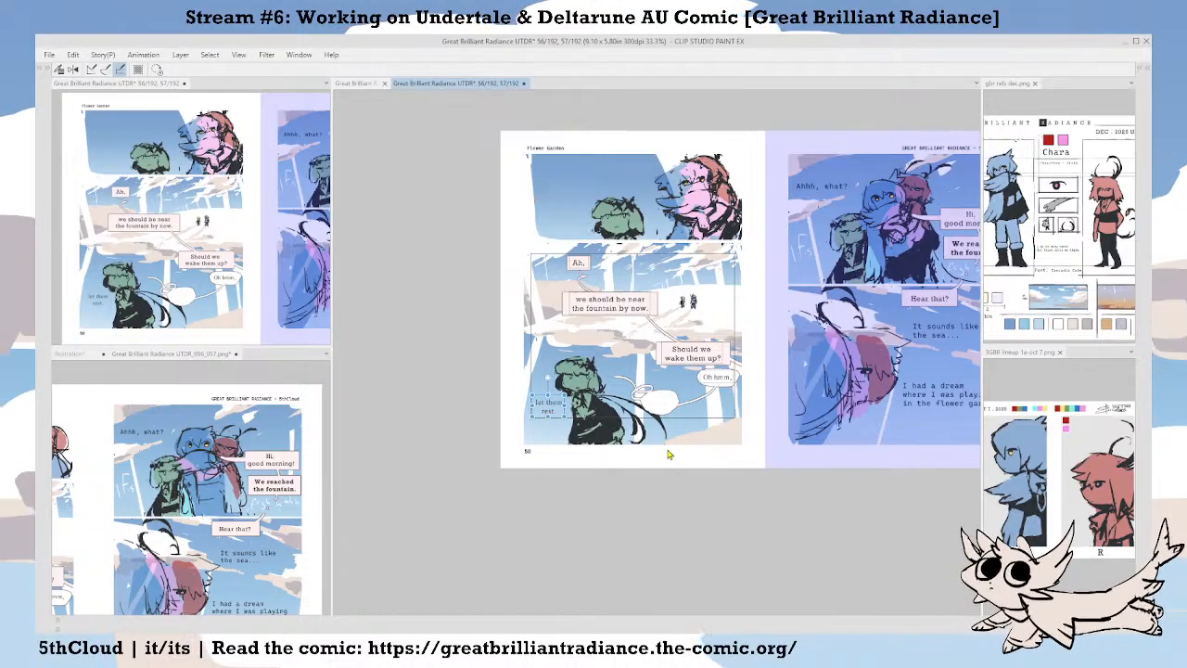
mouse_move(718, 383)
left_mouse_down()
mouse_move(698, 388)
mouse_move(703, 377)
left_mouse_up()
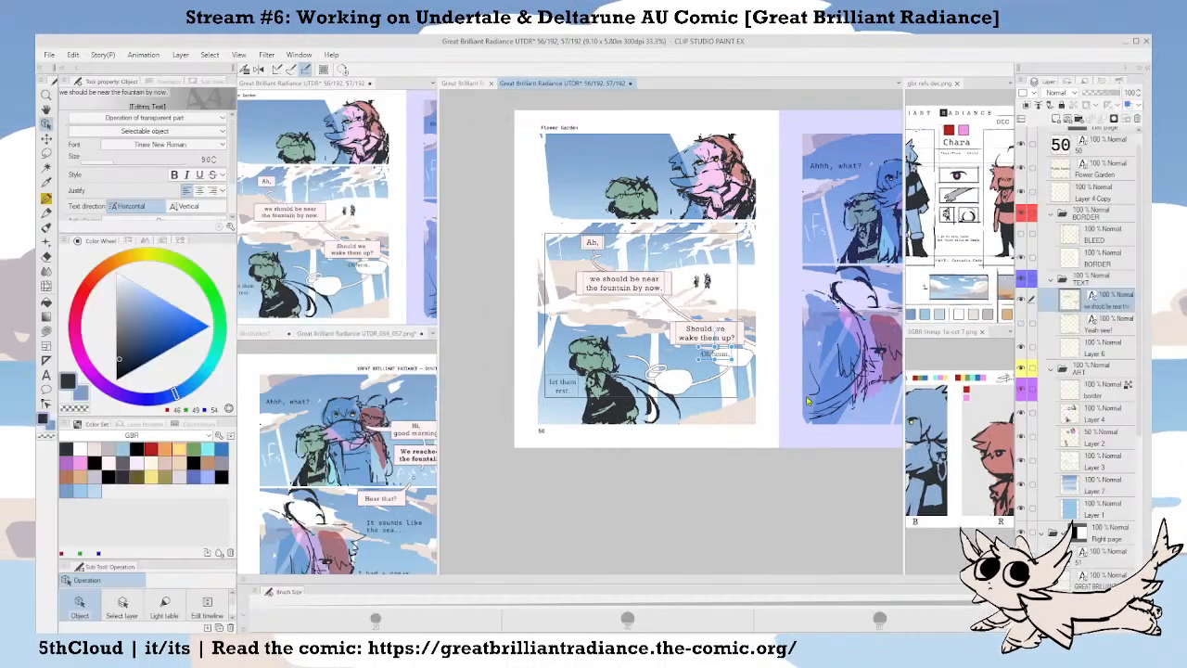
key("Tab")
Lasso the old white speech balloons on the left page's Layer 6 and paste a copy onto a new layer.
left_click(1066, 348)
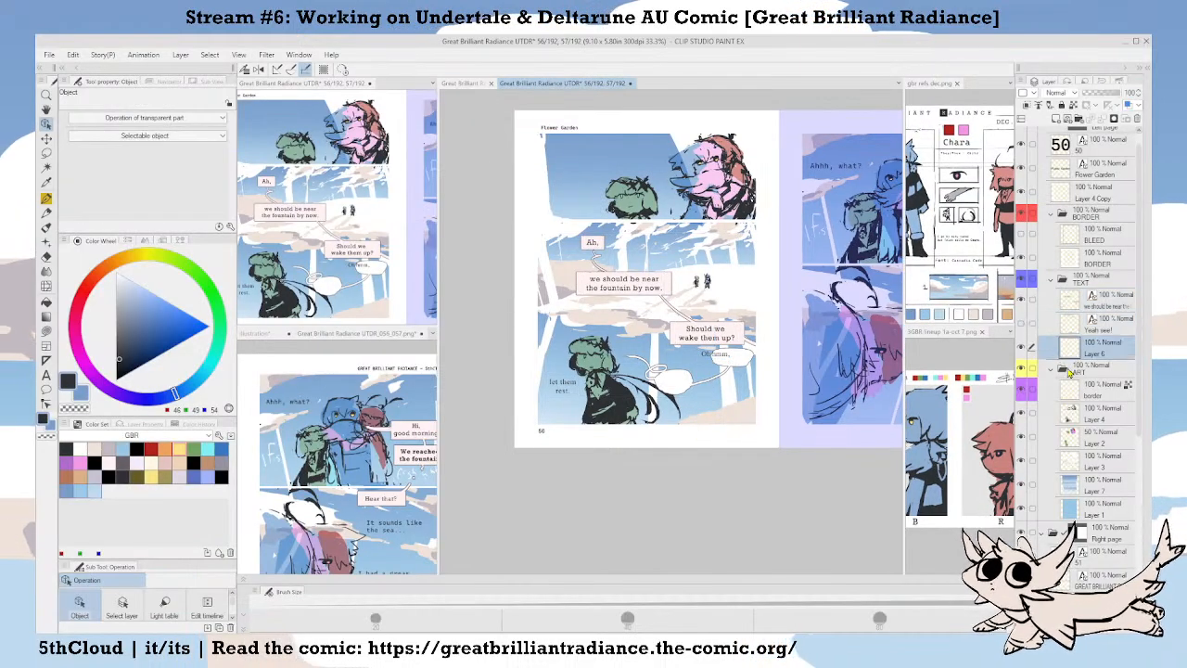
key("m")
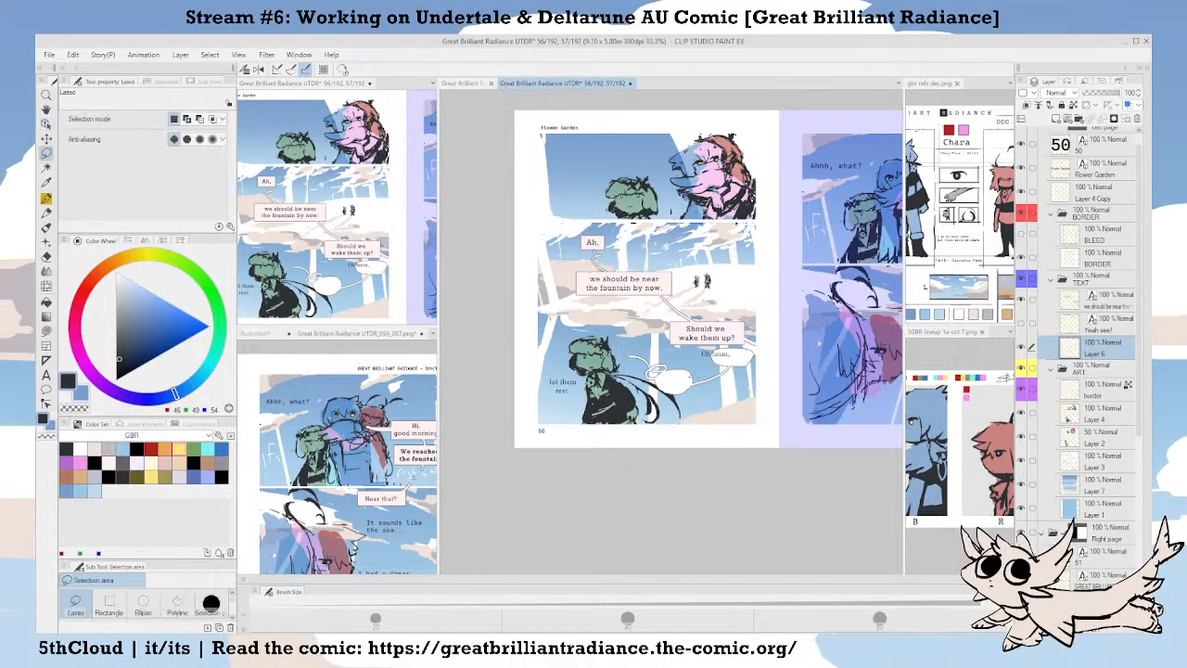
mouse_move(705, 409)
left_mouse_down()
mouse_move(756, 379)
mouse_move(735, 347)
left_mouse_up()
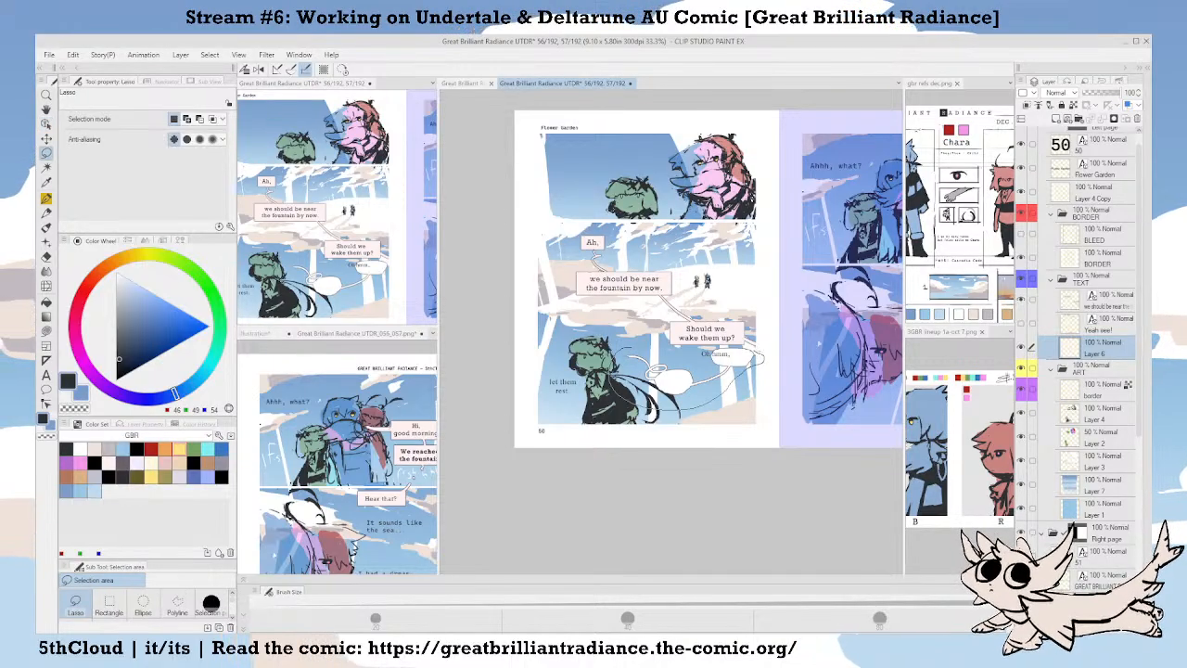
mouse_move(631, 352)
left_mouse_down()
mouse_move(616, 350)
mouse_move(610, 374)
left_mouse_up()
key("ctrl+c")
key("ctrl+v")
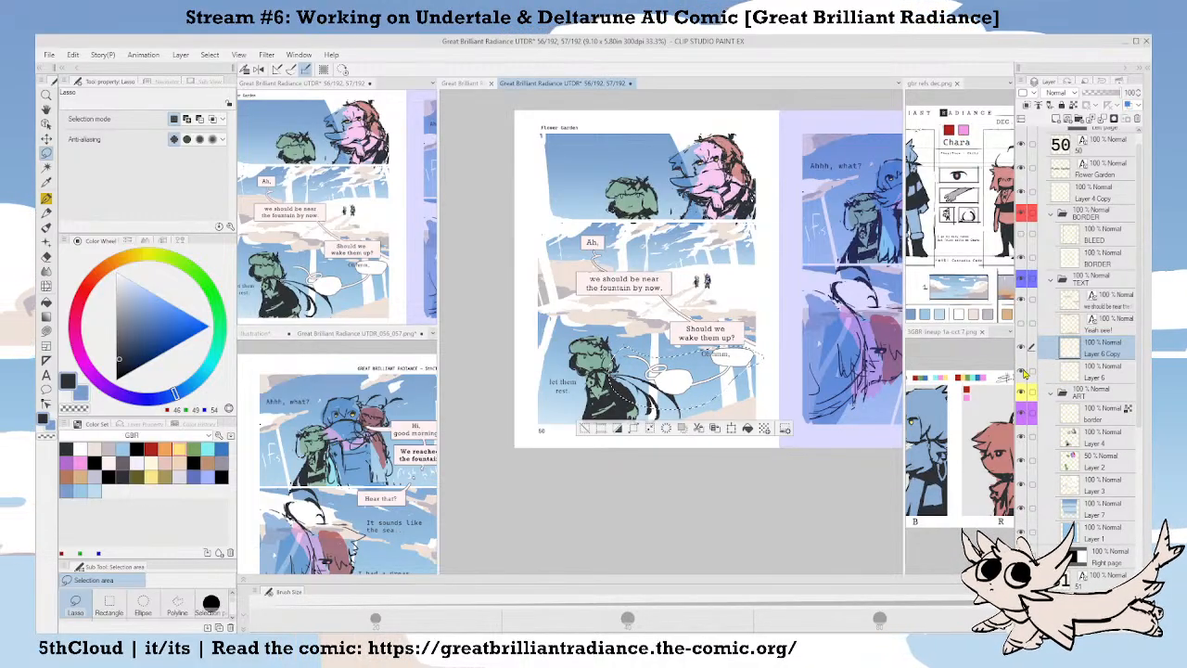
Hide the copied balloon layer, delete the old white balloons from Layer 6 and clear the selection.
left_click(1022, 372)
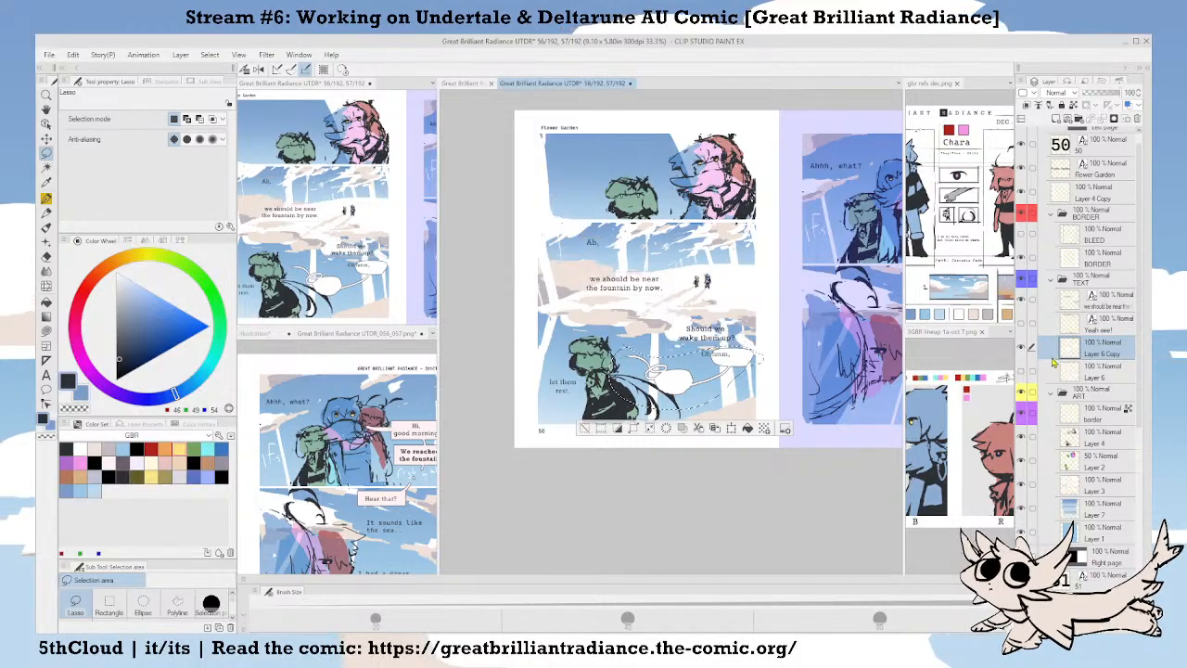
left_click(141, 424)
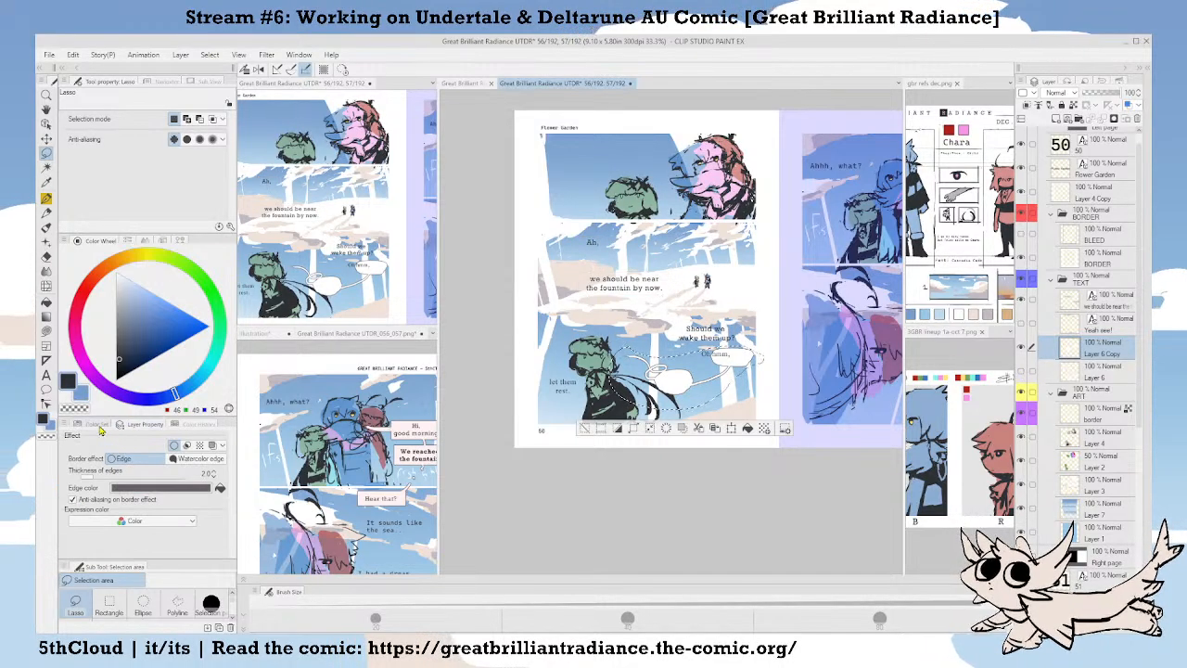
left_click(98, 425)
left_click(1021, 371)
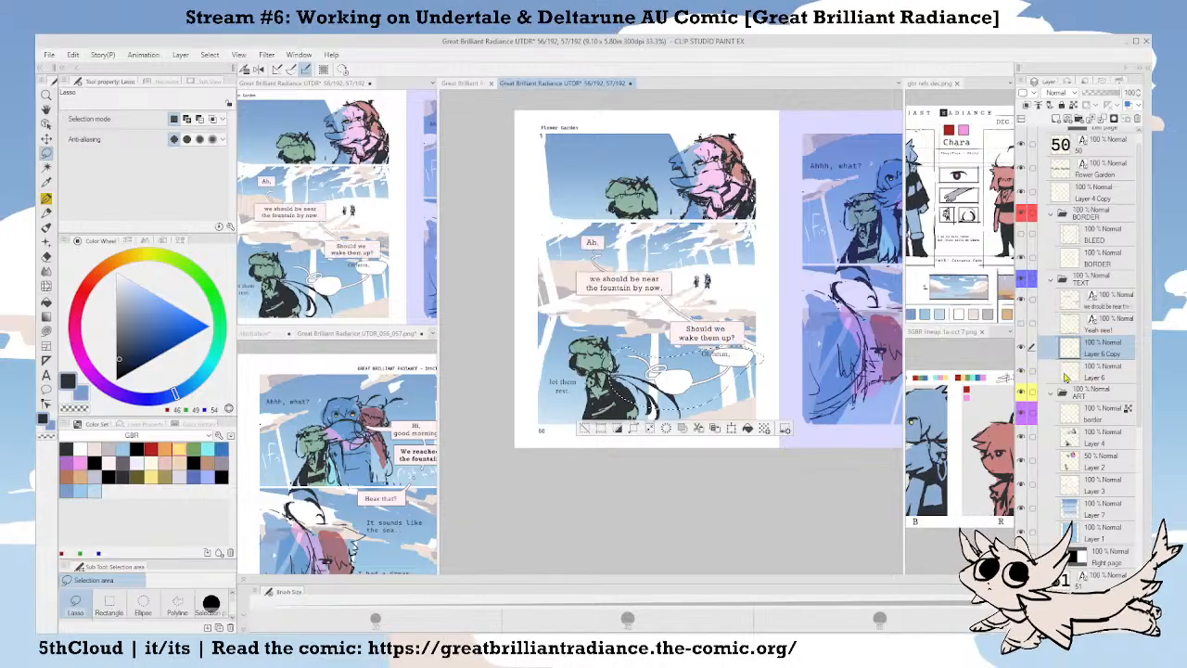
left_click(1096, 372)
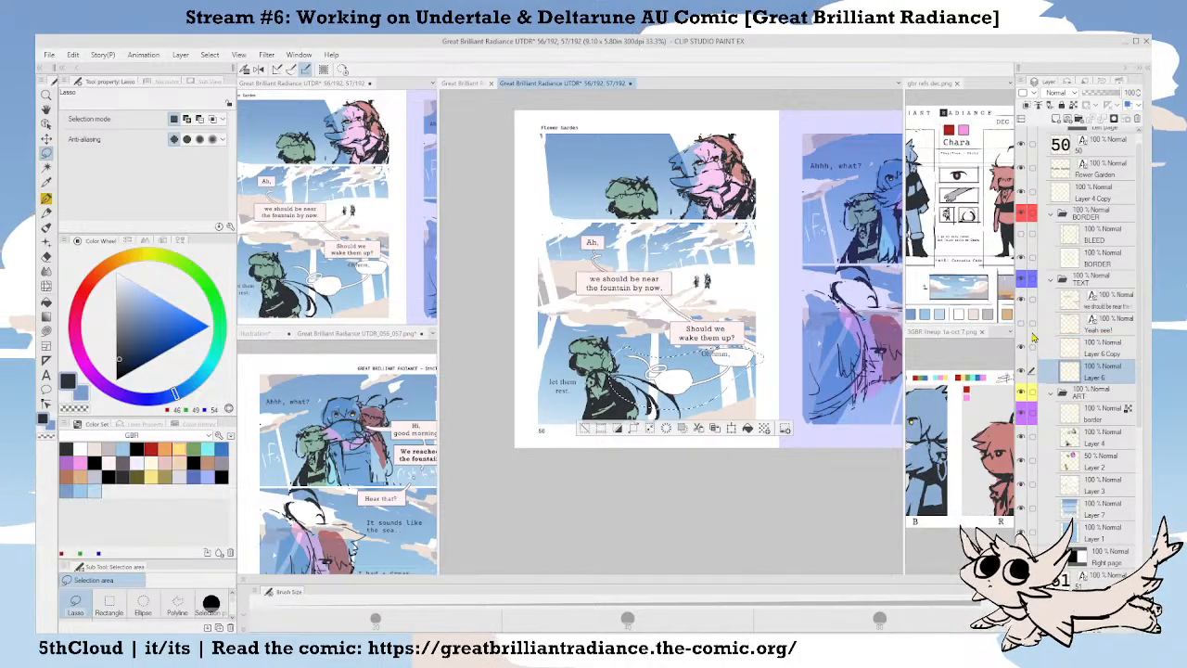
key("Delete")
key("ctrl+d")
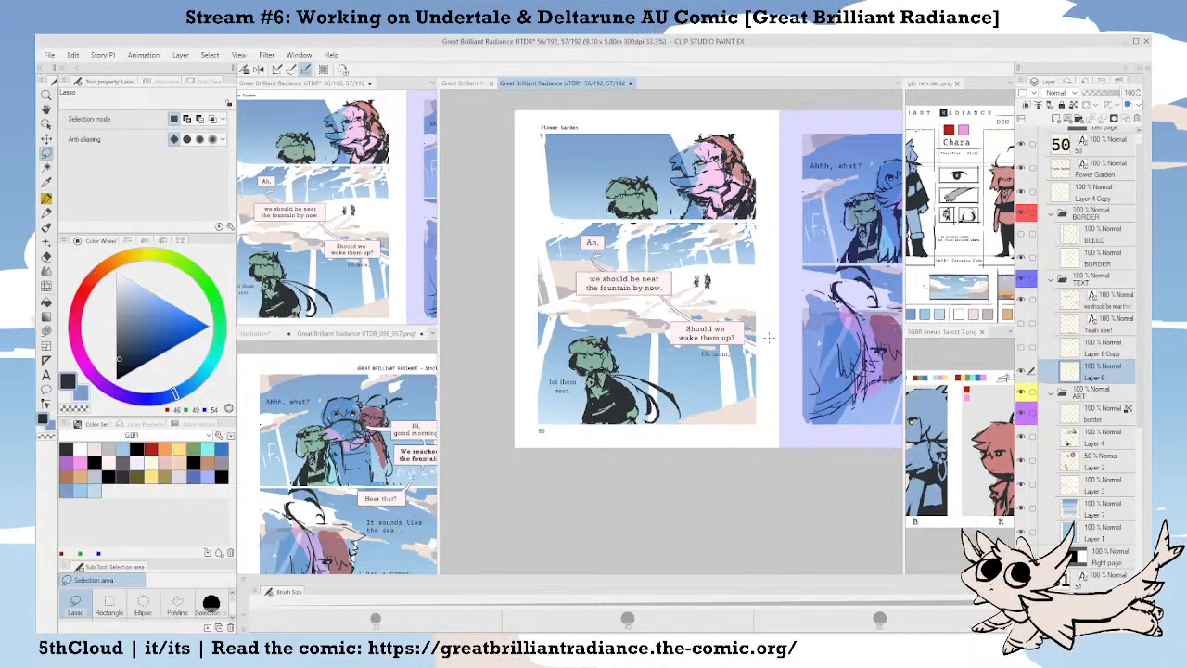
Pick white as the drawing colour for the Meat Triangle pen and save the spread.
right_click(767, 338)
left_click_drag(766, 337, 791, 340)
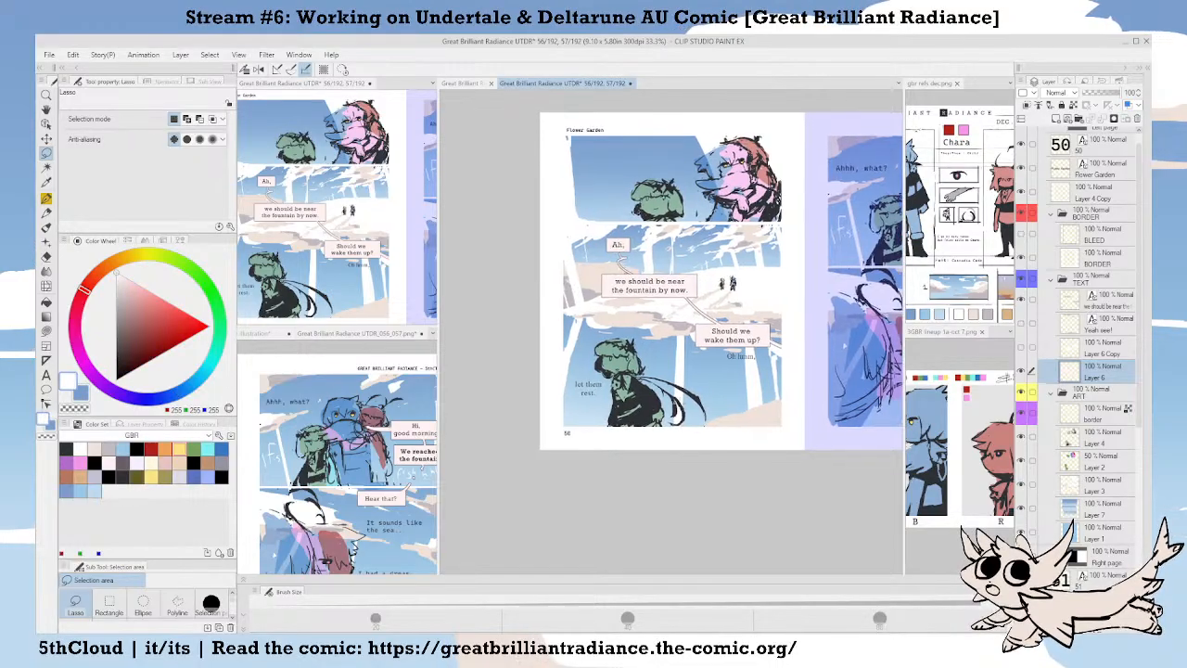
key("p")
scroll(605, 389, "up", 1)
left_click_drag(605, 388, 612, 406)
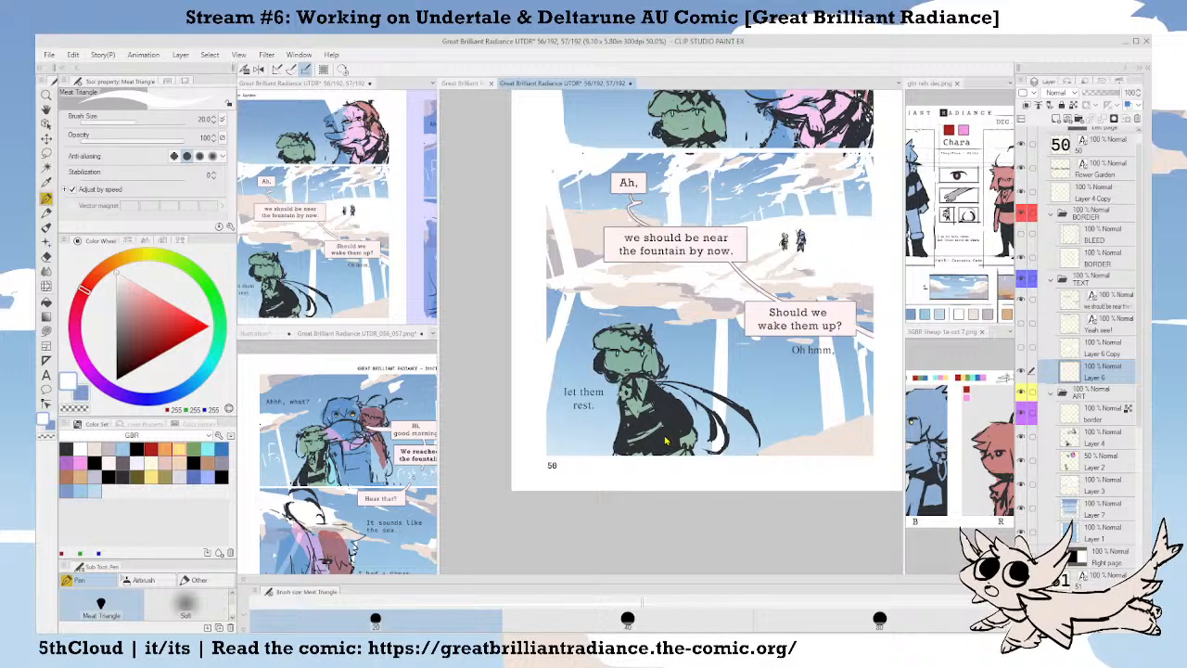
key("ctrl+s")
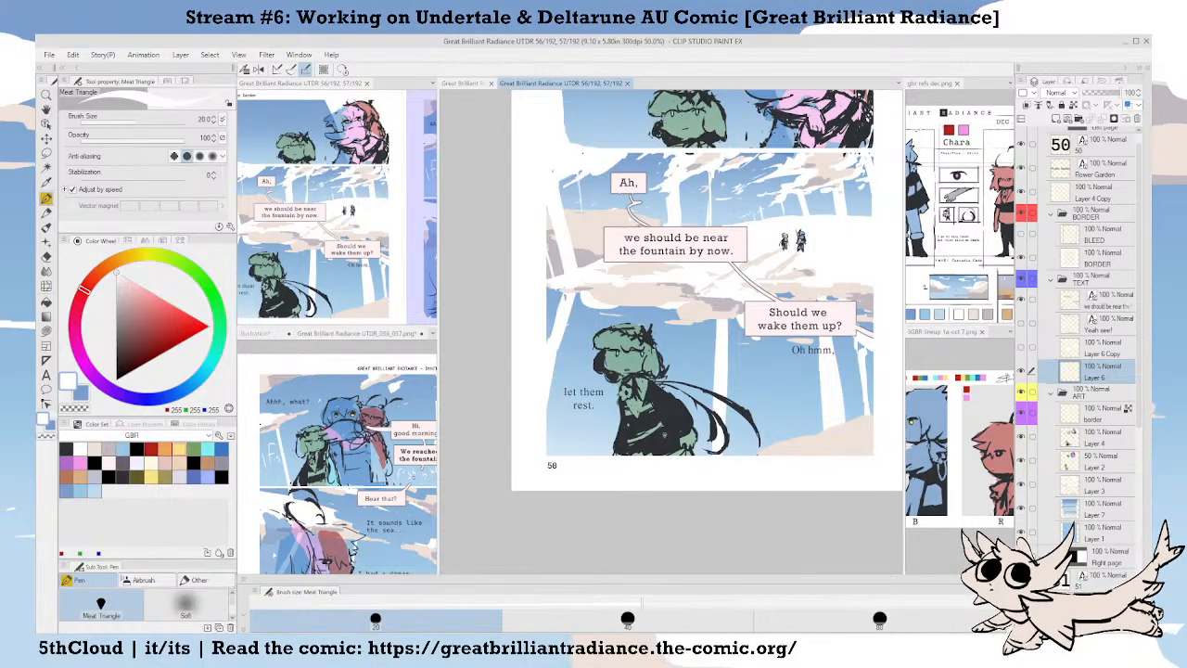
Paint a rounded white balloon behind "let them rest." on Layer 6 with the brush size at 63.2.
left_click_drag(711, 434, 647, 453)
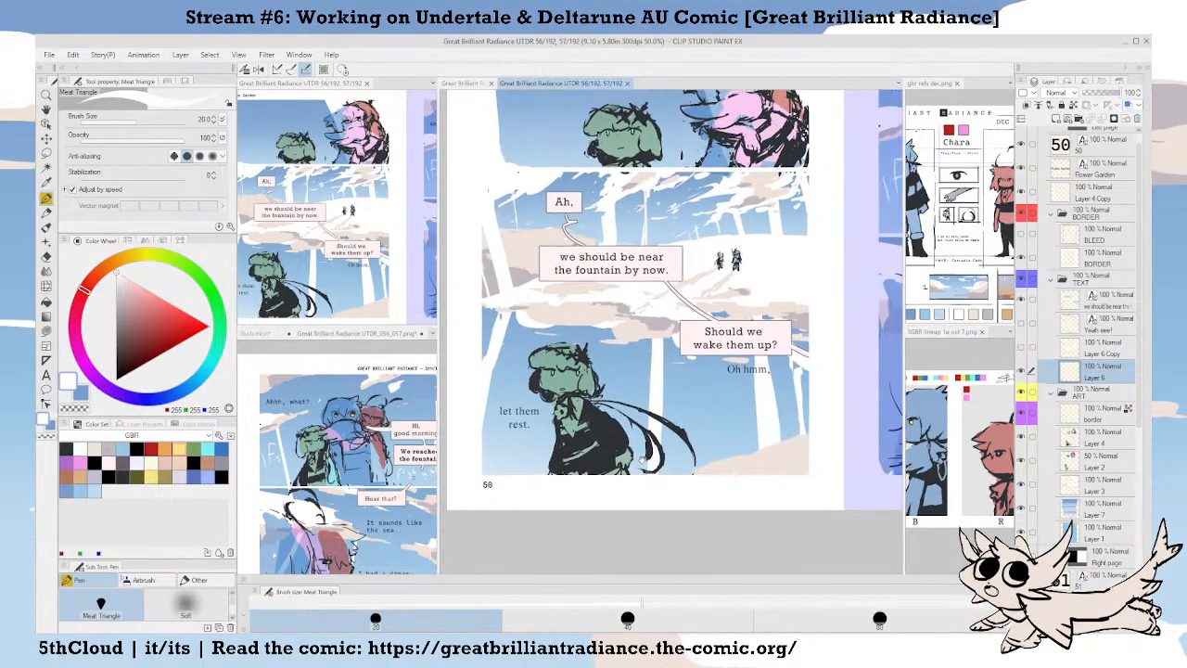
key("ctrl+minus")
key("ctrl+minus")
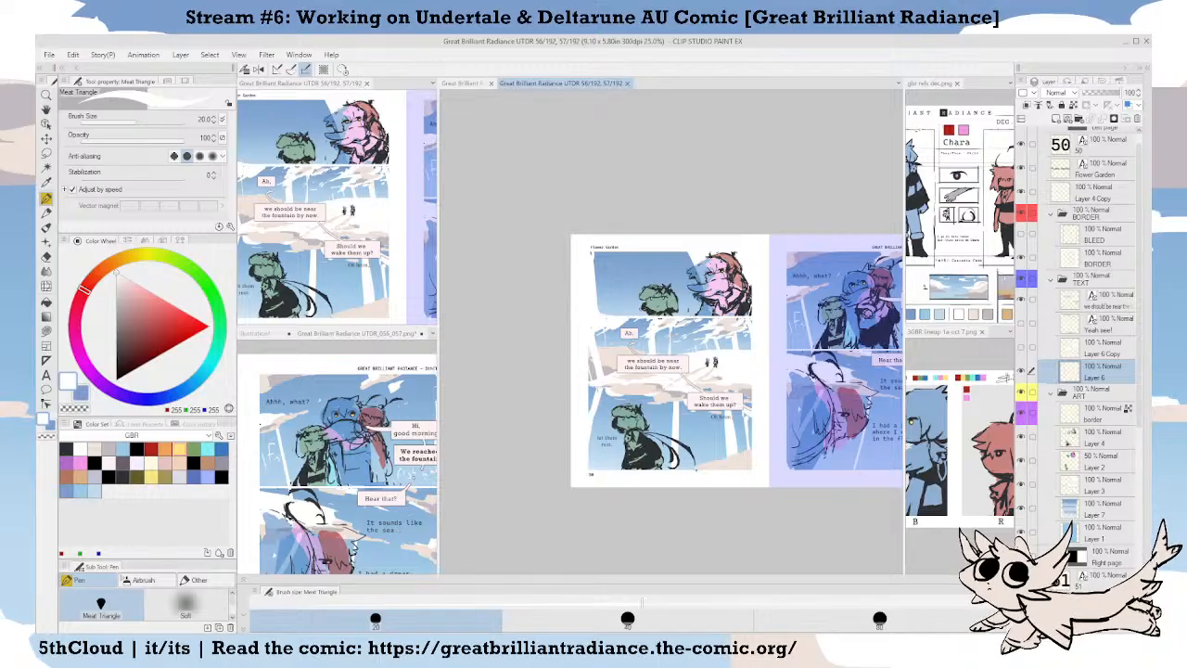
mouse_move(681, 483)
left_mouse_down()
mouse_move(624, 485)
mouse_move(666, 477)
left_mouse_up()
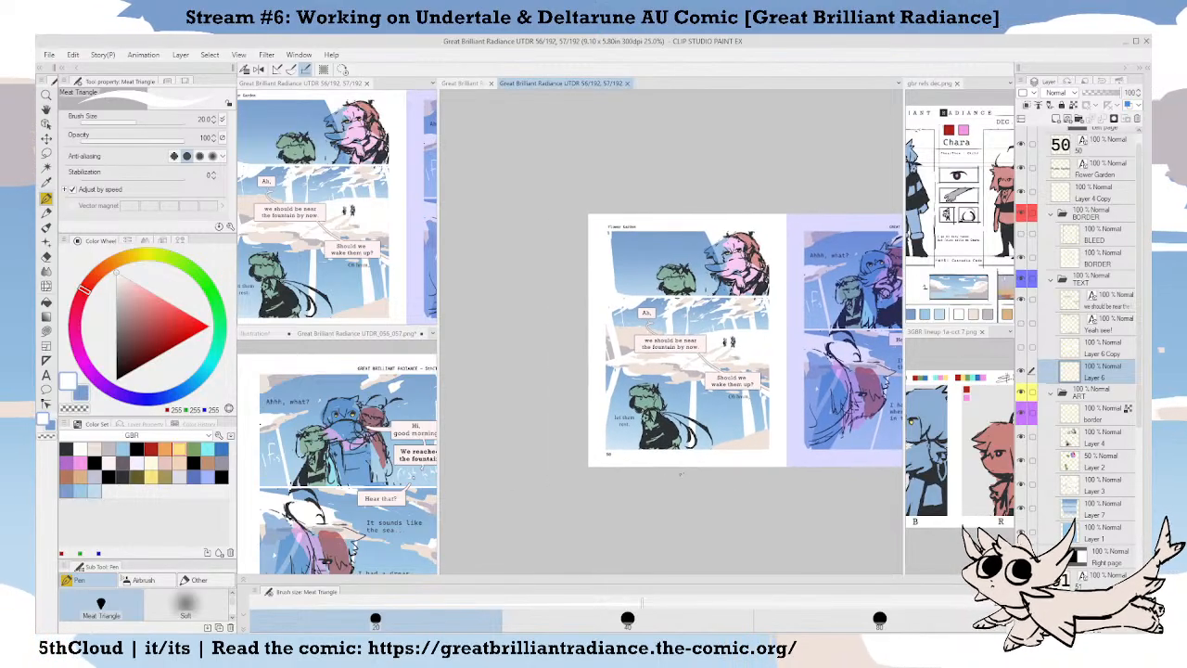
scroll(625, 476, "up", 3)
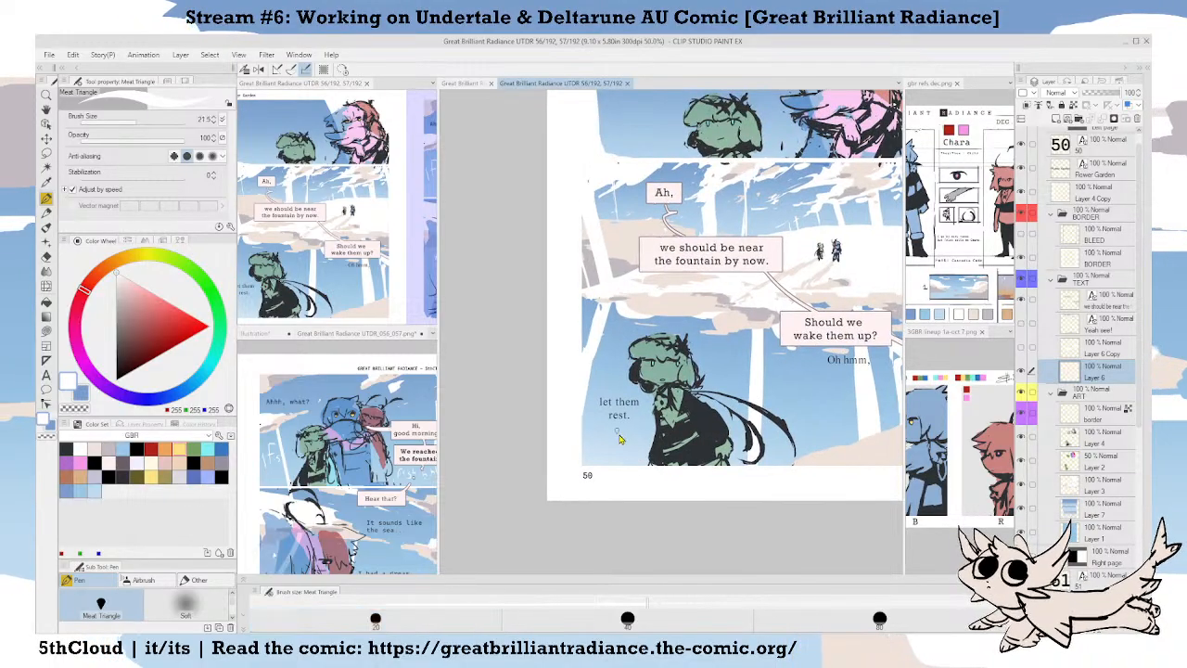
scroll(617, 436, "up", 2)
mouse_move(594, 390)
left_mouse_down()
mouse_move(602, 429)
mouse_move(621, 422)
mouse_move(616, 431)
mouse_move(605, 384)
left_mouse_up()
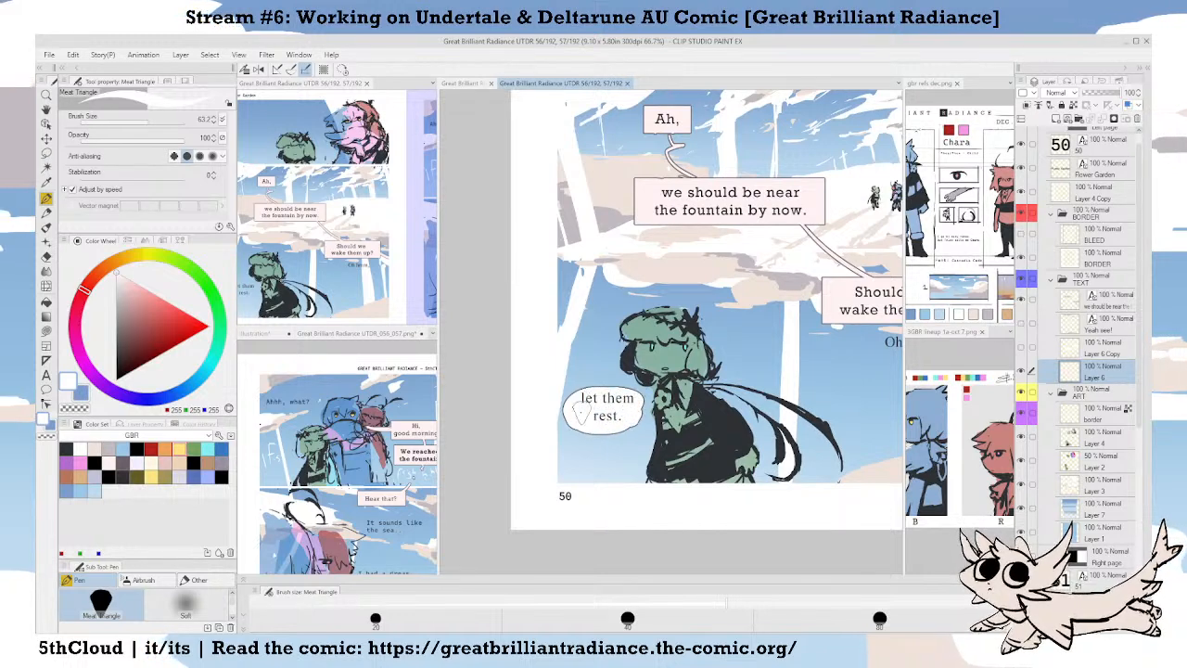
key("Tab")
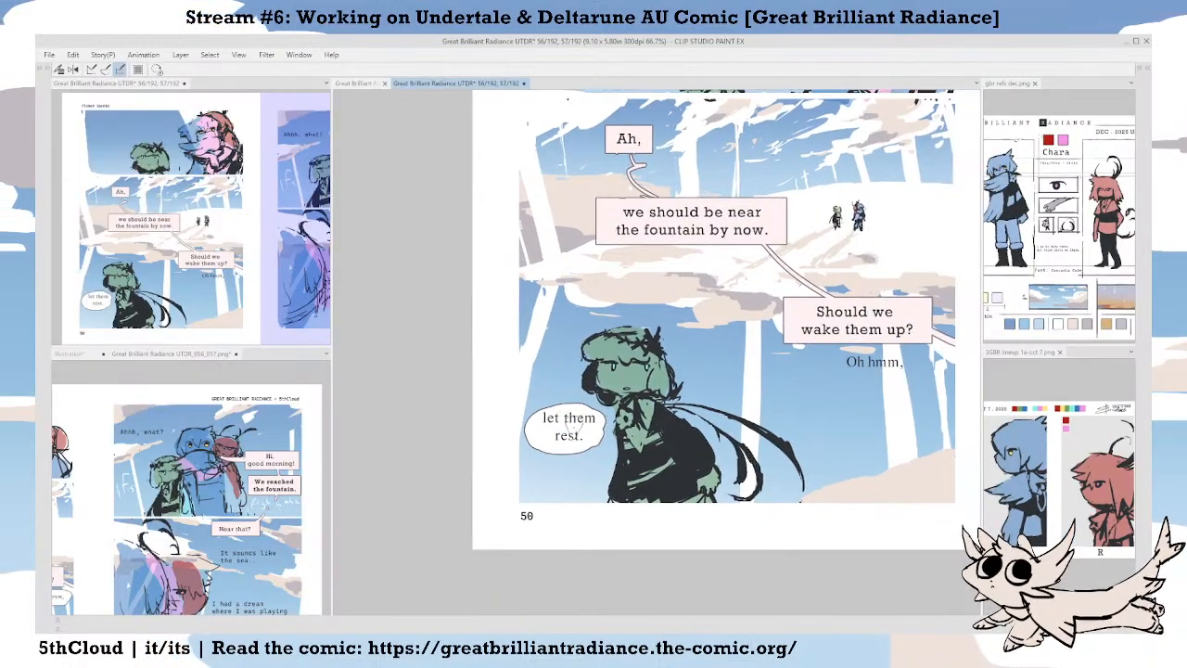
key("Tab")
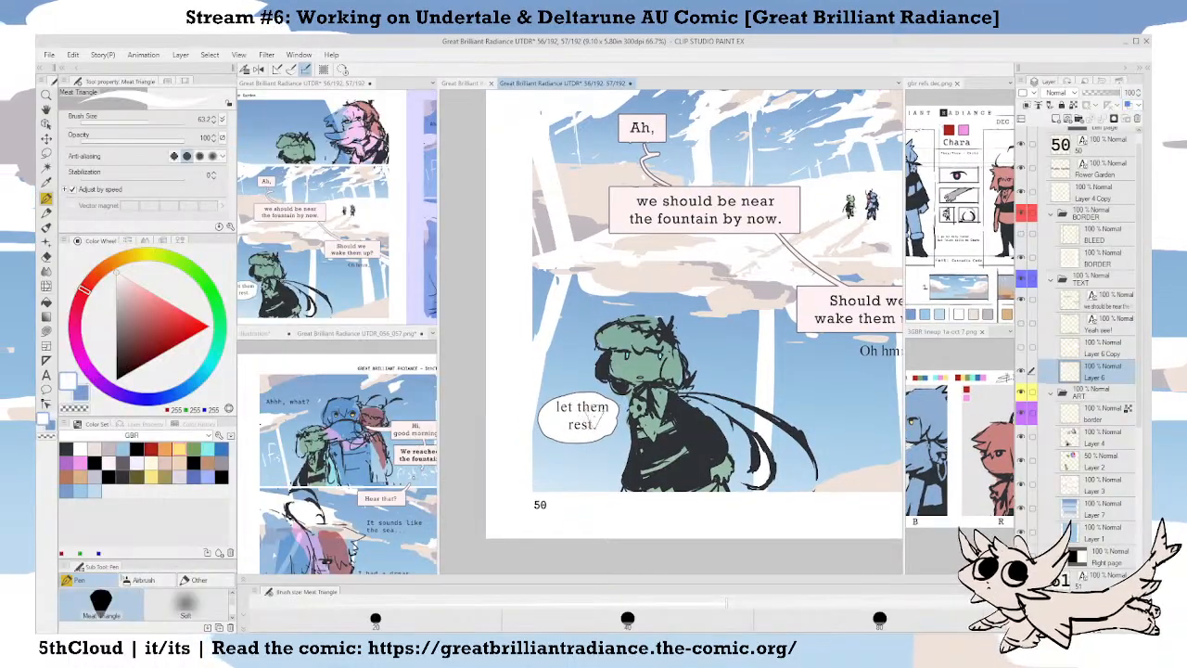
left_click(575, 416, "ctrl")
left_click_drag(575, 416, 573, 420)
key("Tab")
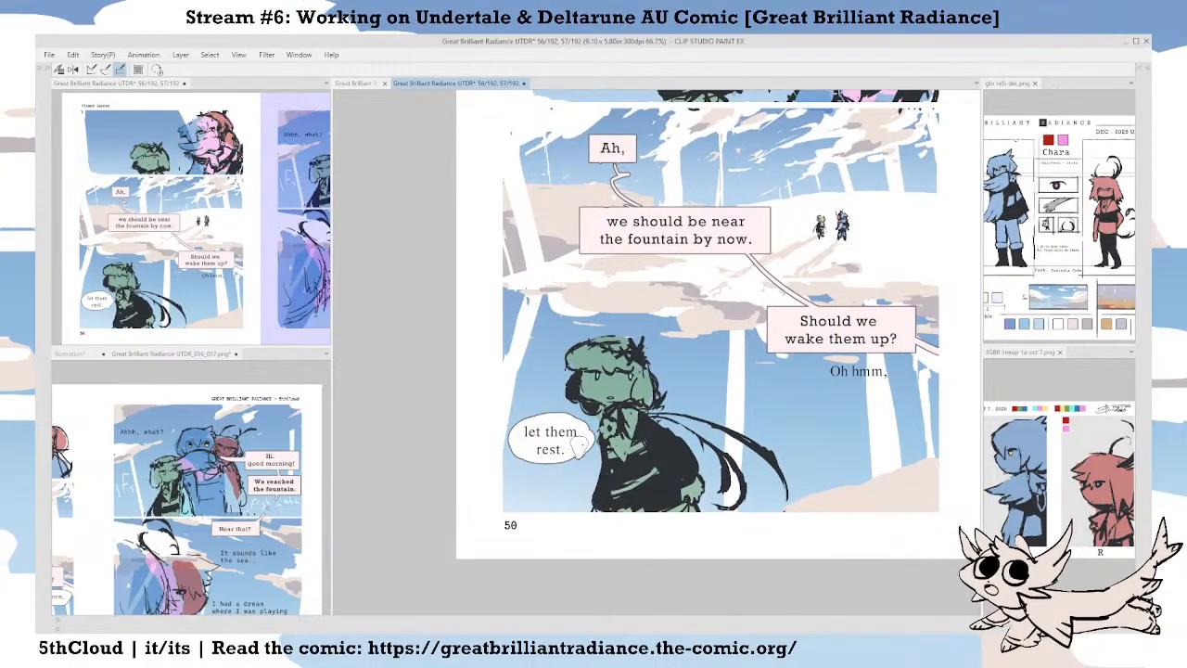
Paint a small white balloon behind "Oh hmm," beneath the "Should we wake them up?" box.
left_click_drag(582, 449, 515, 469)
mouse_move(798, 375)
left_mouse_down()
mouse_move(758, 393)
mouse_move(822, 401)
mouse_move(818, 382)
left_mouse_up()
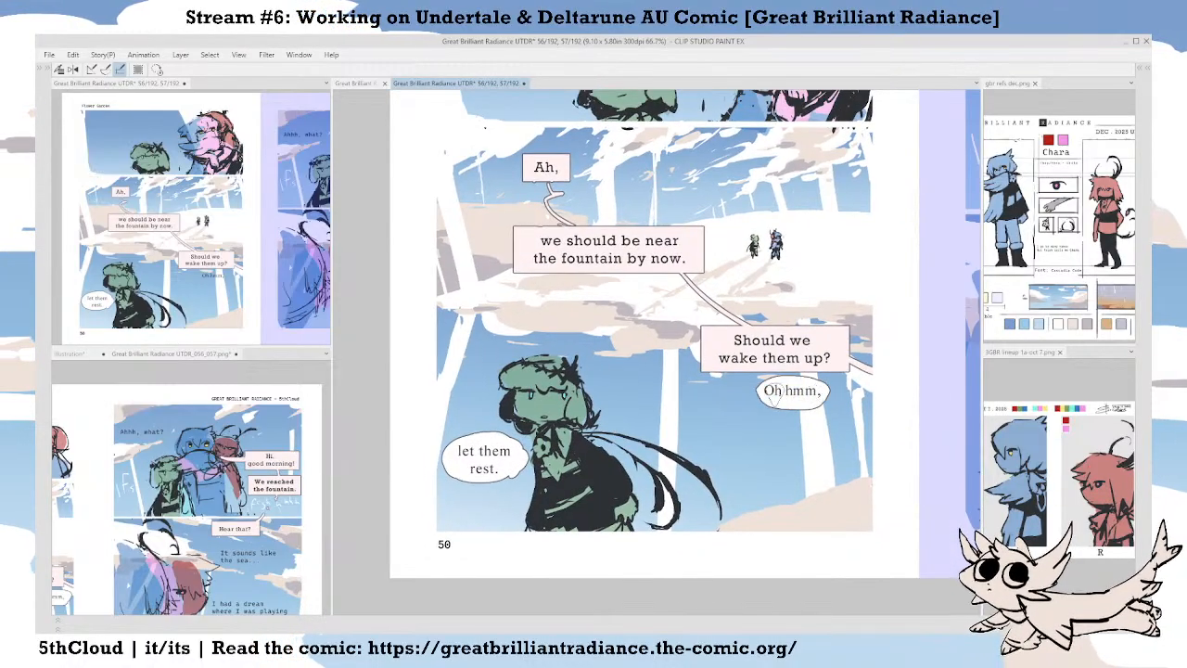
key("Tab")
key("Tab")
key("Tab")
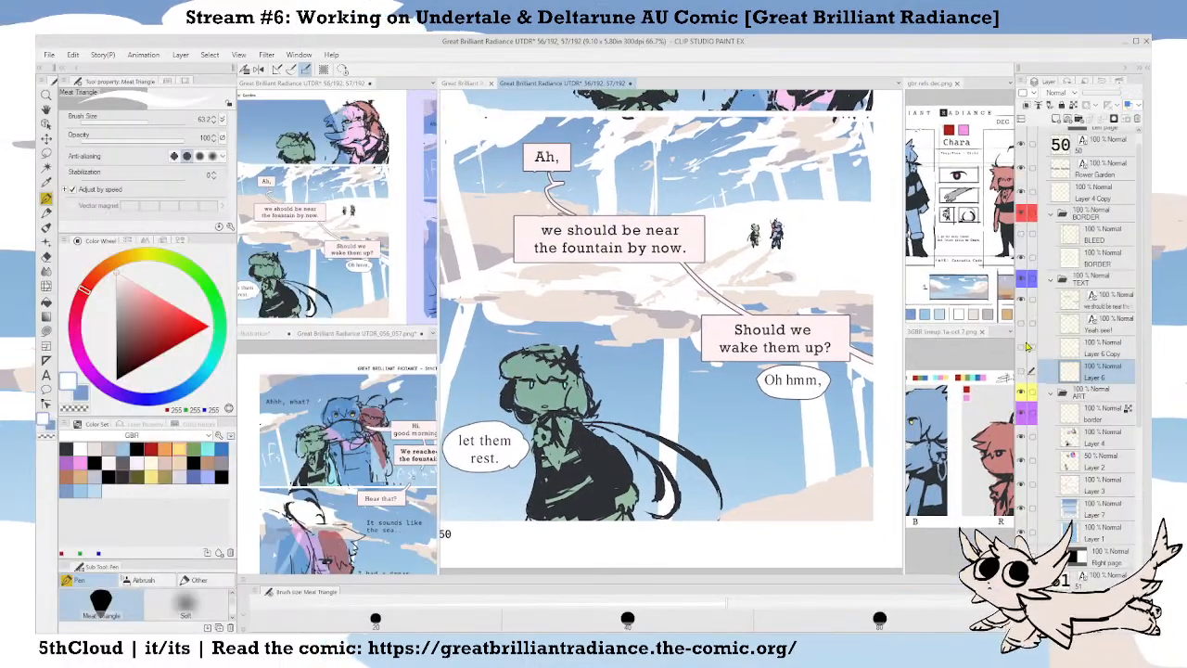
Check the balloon layers' visibility and shift the "Oh hmm," text slightly to the right.
left_click(1027, 346)
left_click(1022, 349)
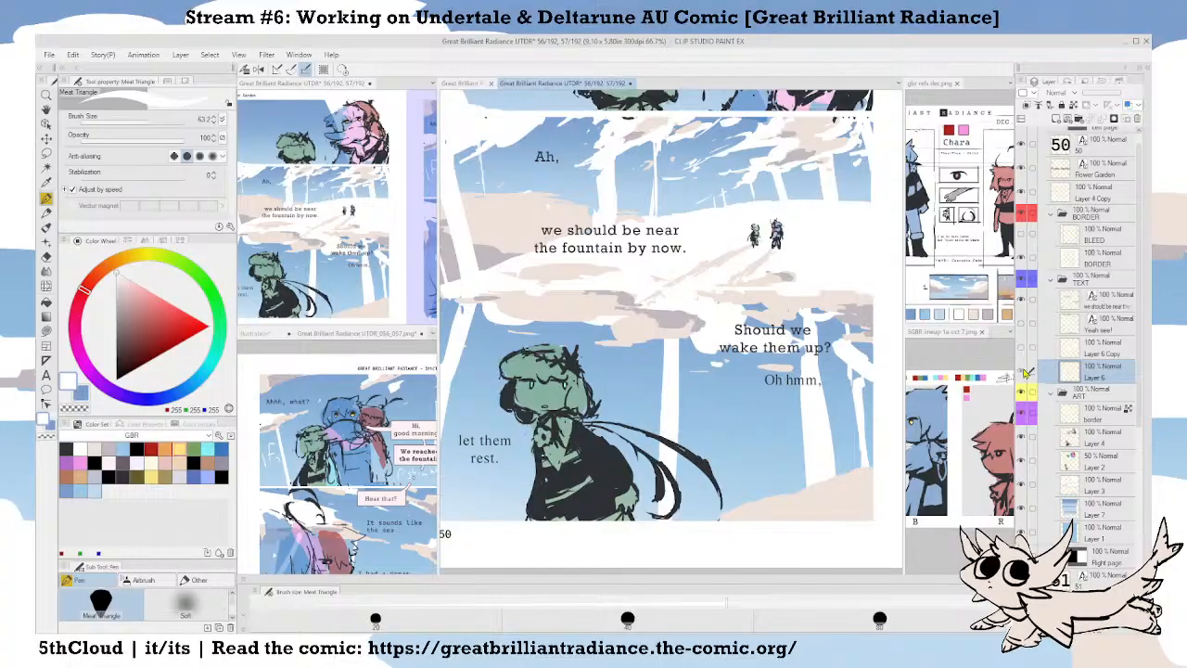
left_click(1023, 371)
left_click(1100, 350)
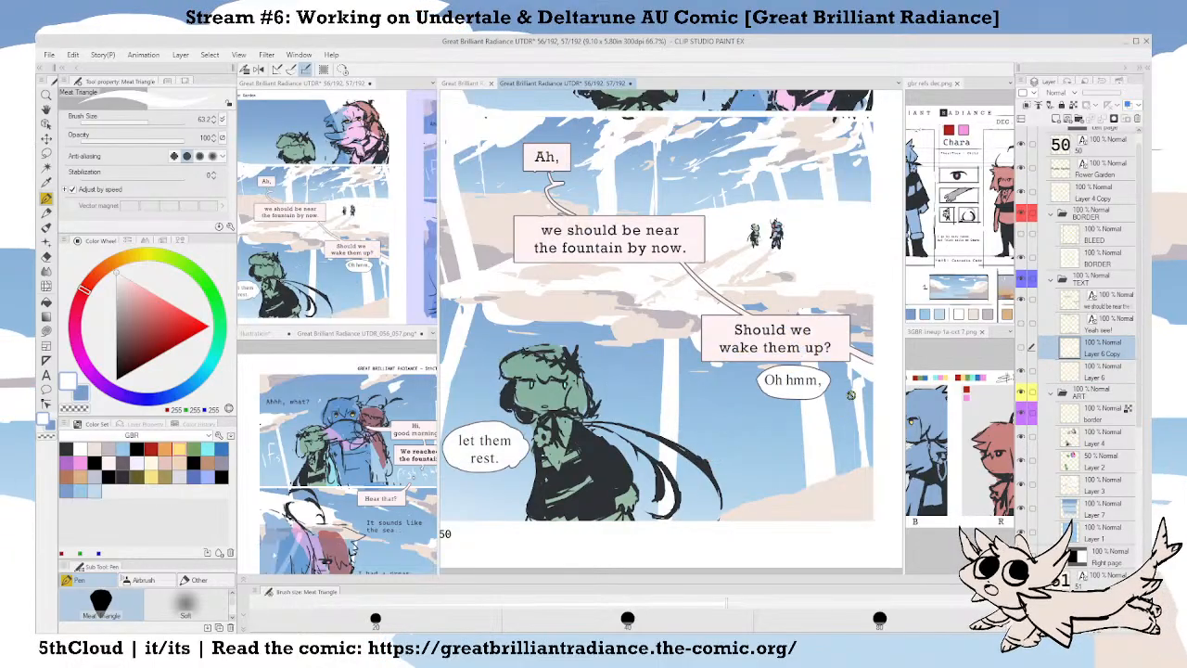
key("o")
mouse_move(803, 394)
left_mouse_down()
mouse_move(824, 393)
mouse_move(779, 378)
mouse_move(791, 371)
left_mouse_up()
Lasso both freshly painted white balloons on Layer 6, delete them and clear the selection.
left_click(1092, 372)
key("e")
key("ctrl+z")
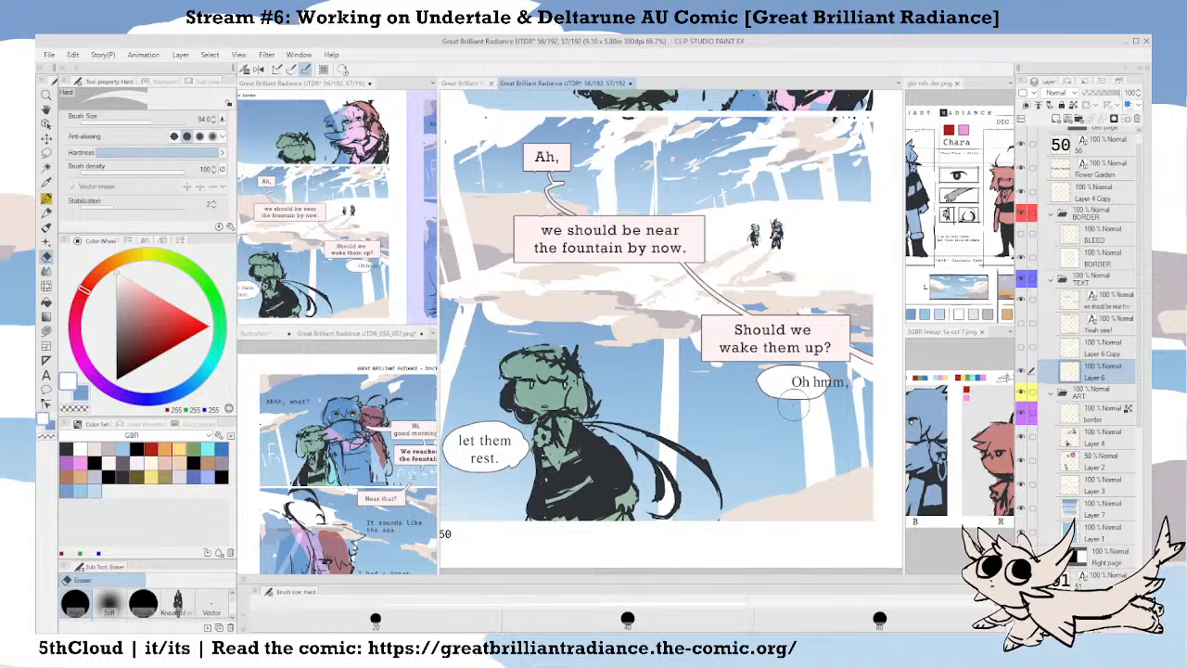
key("m")
mouse_move(485, 397)
left_mouse_down()
mouse_move(600, 535)
mouse_move(778, 458)
mouse_move(774, 438)
mouse_move(832, 431)
mouse_move(906, 387)
mouse_move(666, 365)
left_mouse_up()
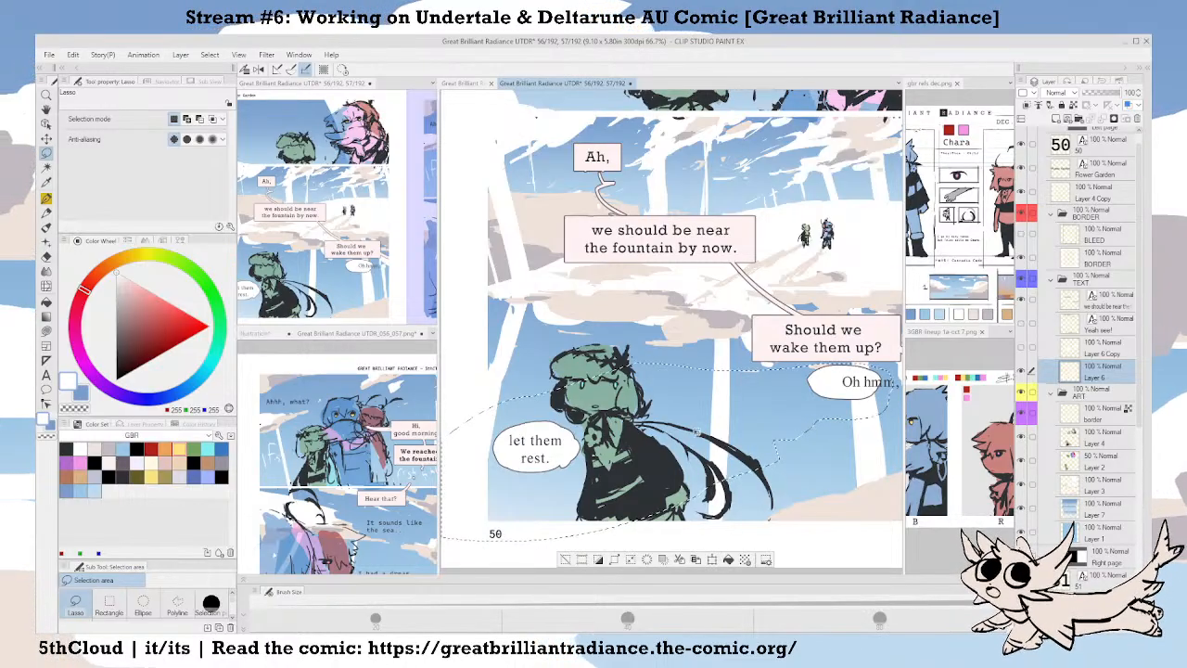
key("Delete")
key("ctrl+d")
Hide the palettes to review the whole left page and save the spread.
scroll(814, 489, "down", 2)
left_click_drag(815, 489, 721, 476)
key("Tab")
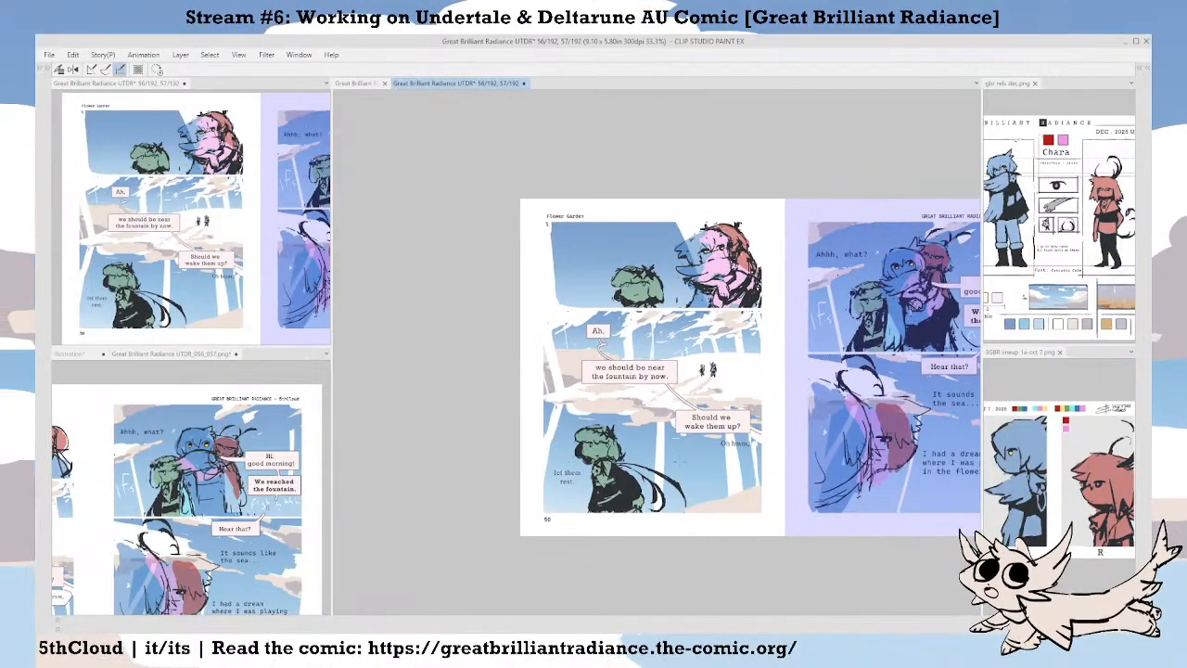
key("ctrl+s")
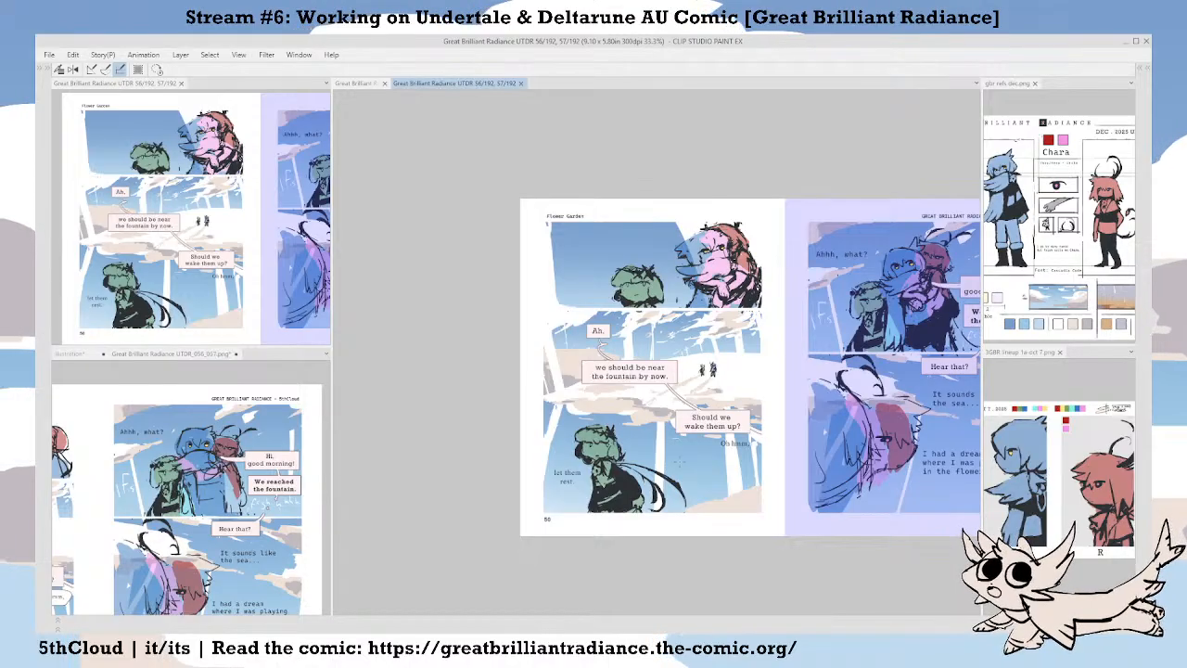
scroll(679, 461, "up", 1)
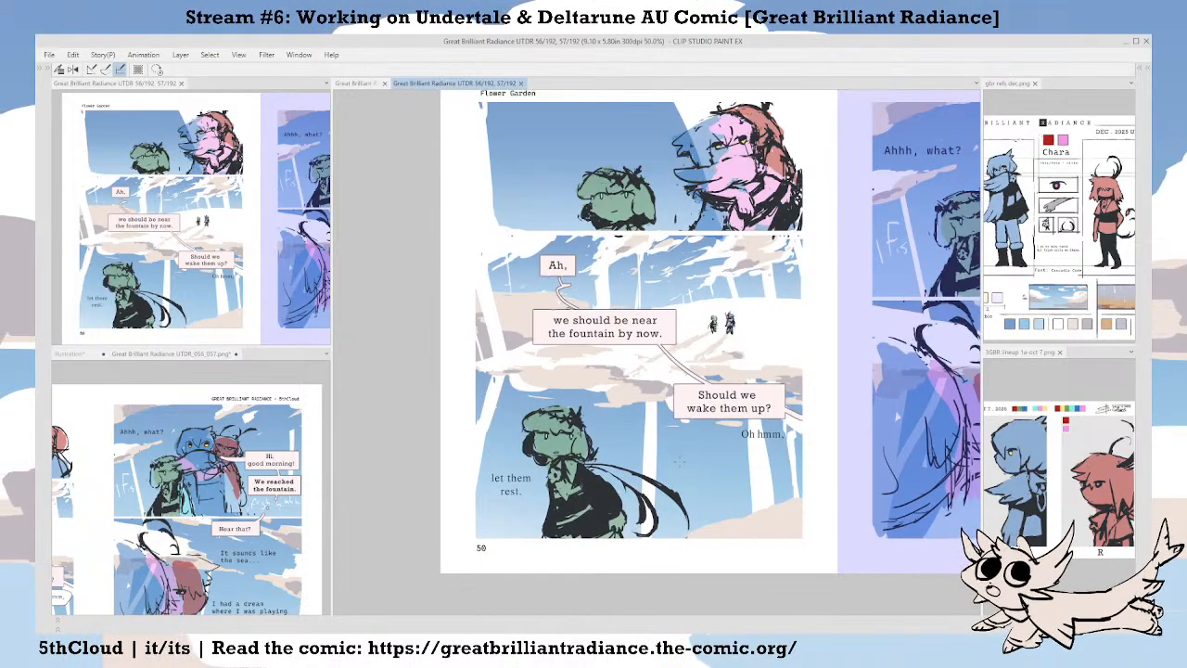
Review the whole spread, then the left page's top-panel characters and its dialogue placement up close.
left_click_drag(678, 461, 647, 453)
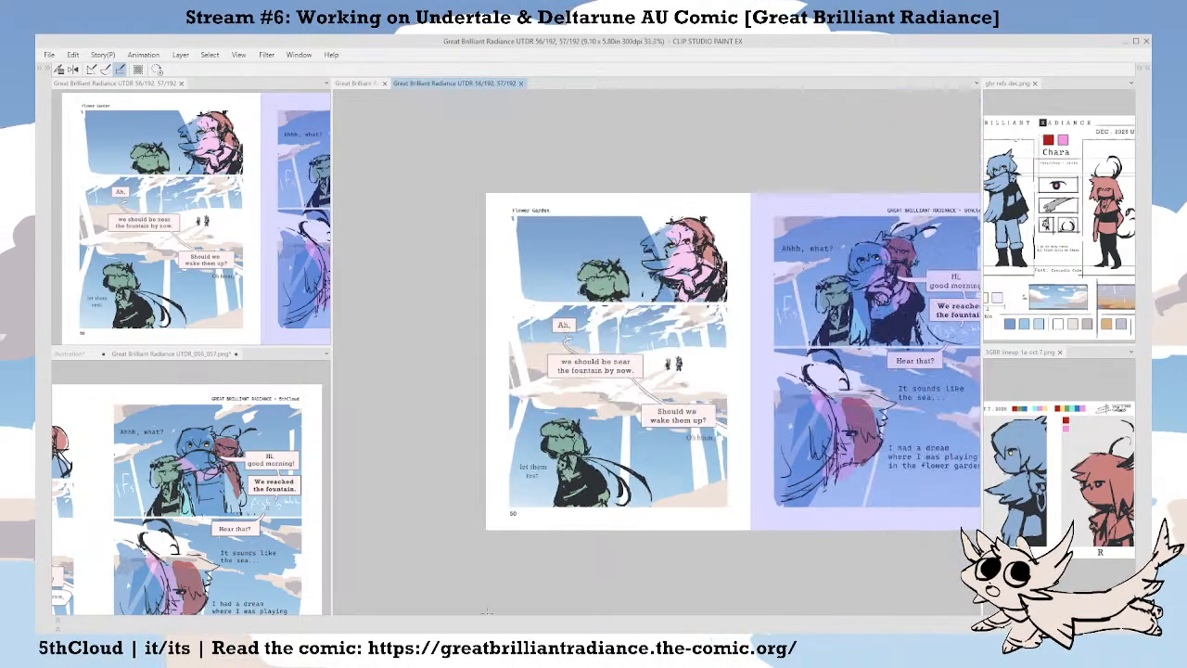
scroll(647, 453, "down", 1)
left_click_drag(629, 541, 538, 519)
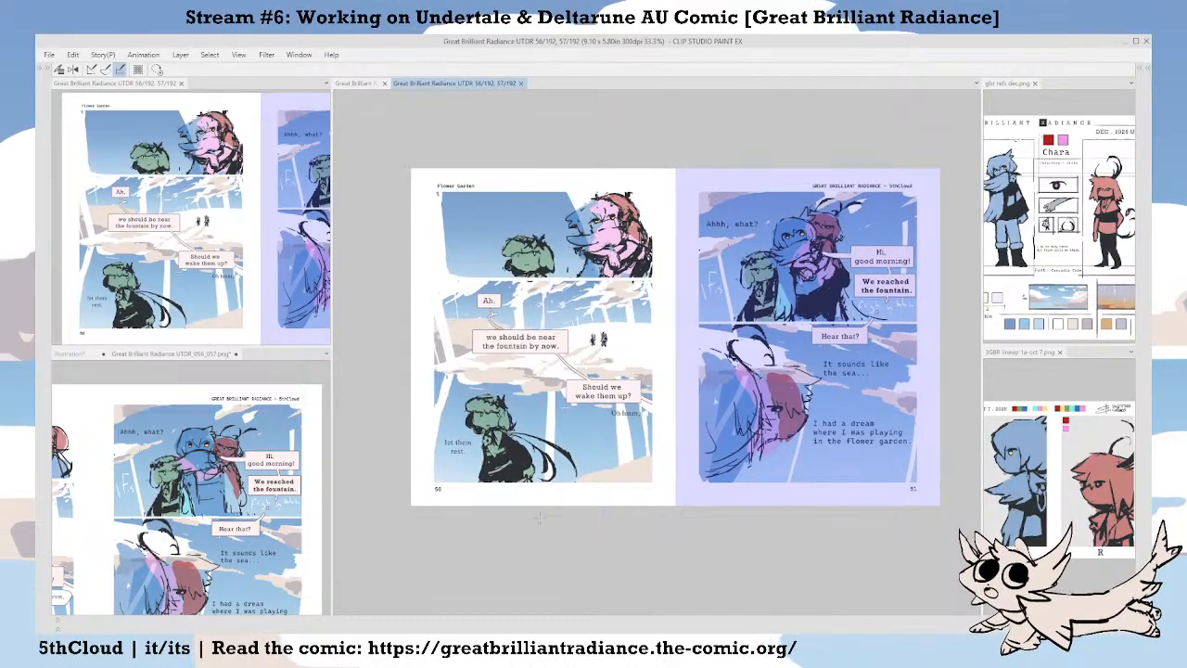
scroll(694, 450, "up", 3)
left_click_drag(557, 121, 820, 610)
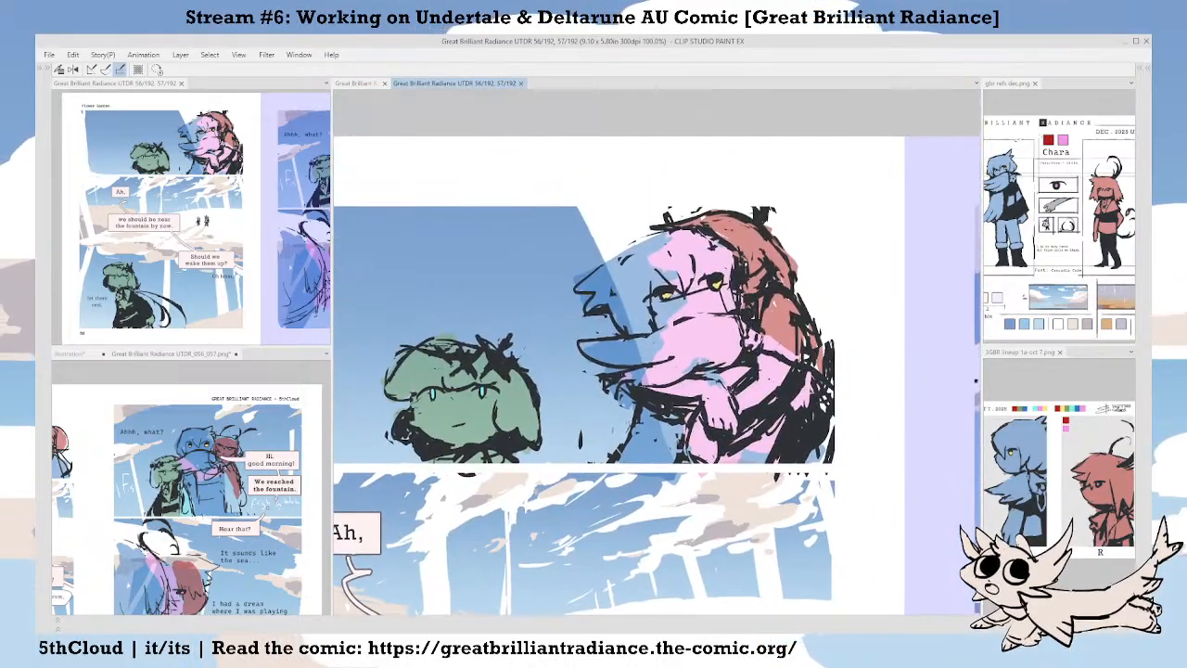
scroll(772, 315, "up", 1)
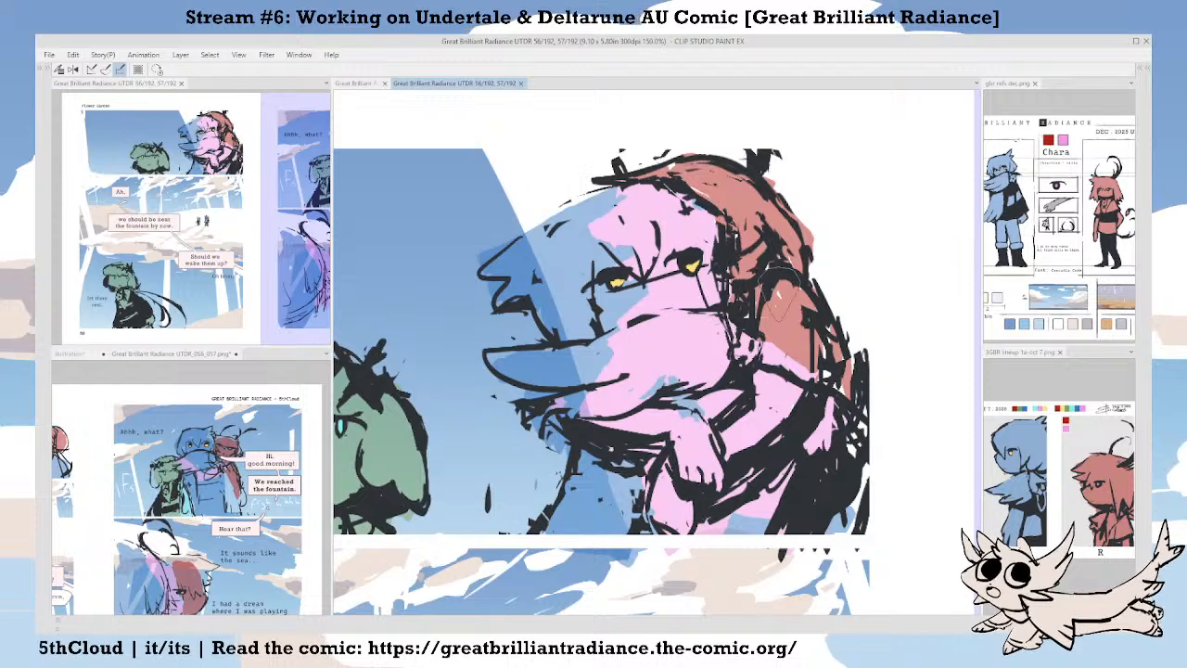
left_click_drag(785, 340, 772, 344)
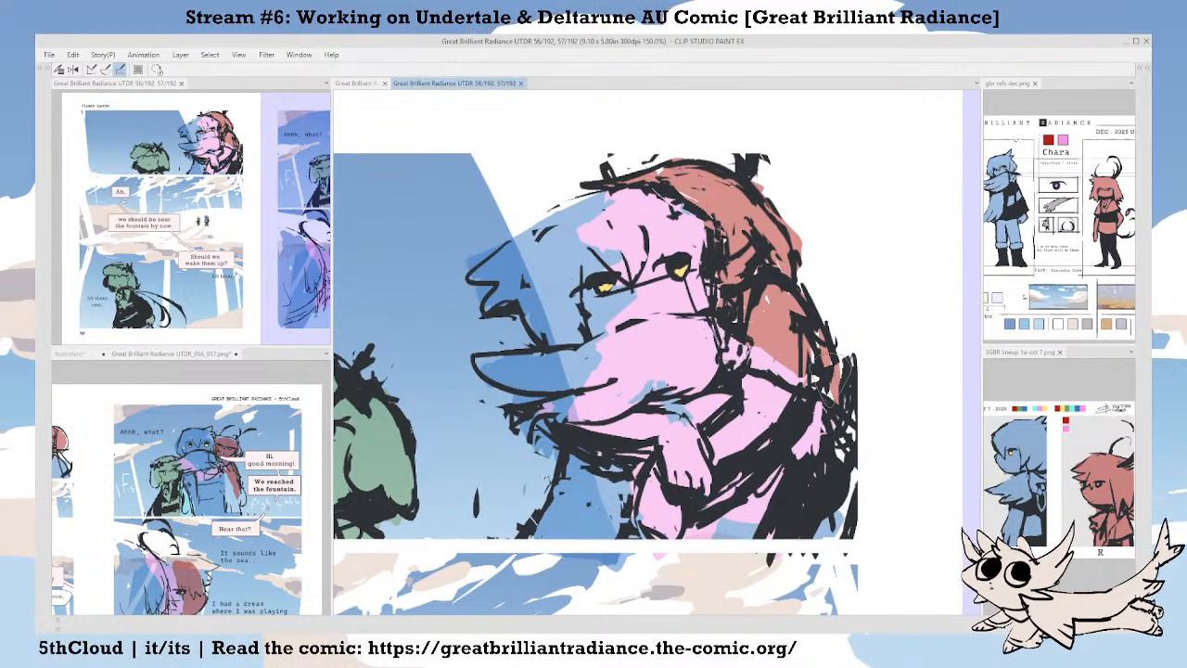
scroll(849, 362, "down", 4)
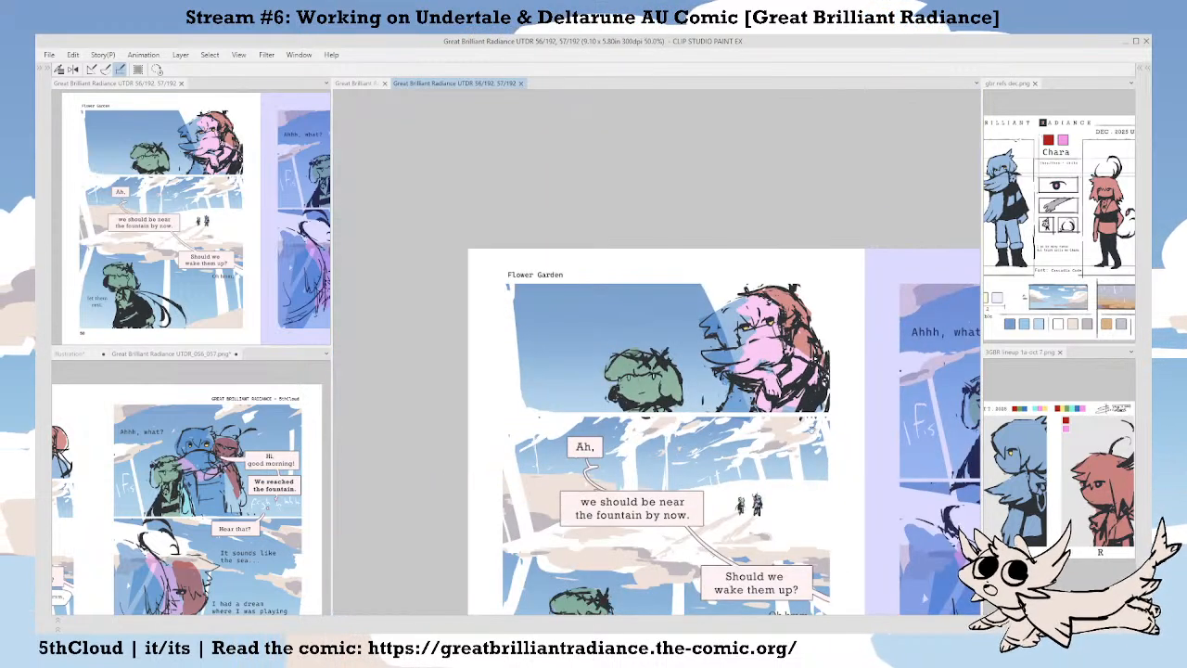
left_click_drag(811, 412, 739, 354)
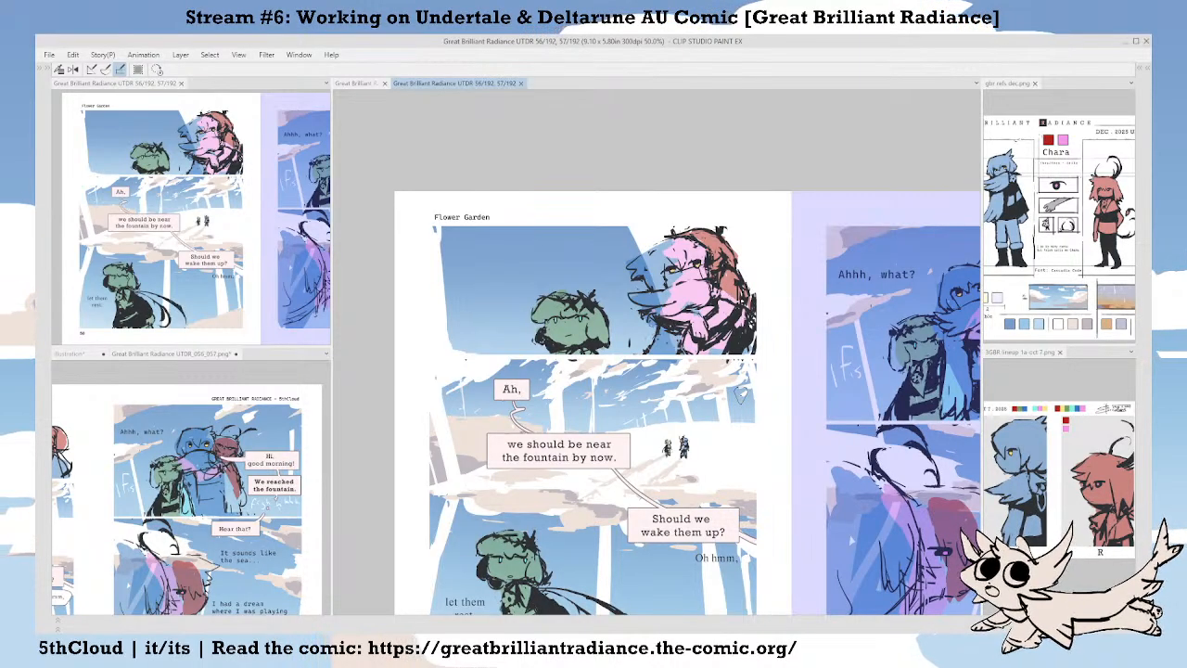
left_click_drag(594, 476, 608, 394)
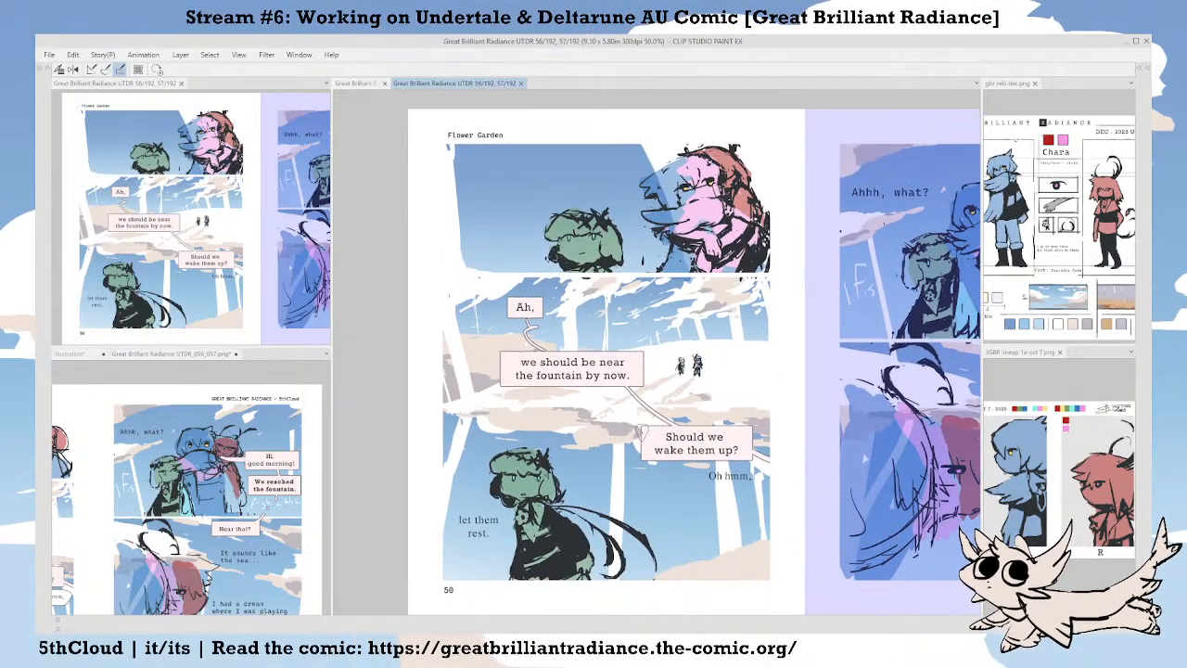
scroll(640, 429, "down", 1)
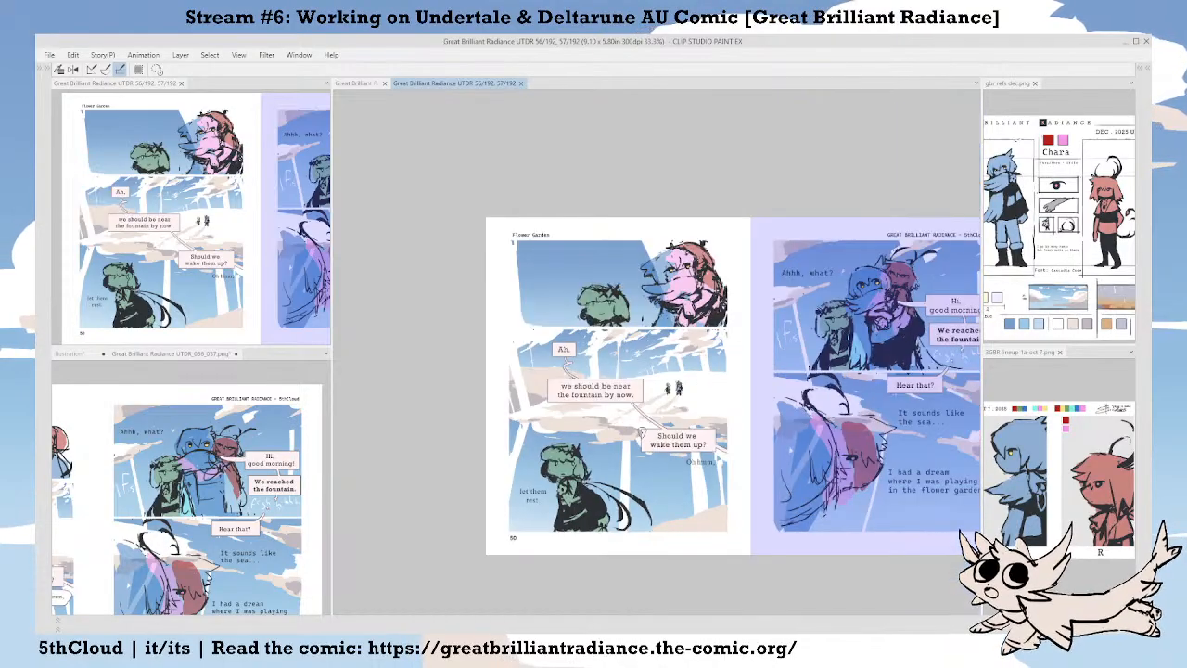
scroll(640, 430, "up", 1)
left_click_drag(693, 420, 723, 394)
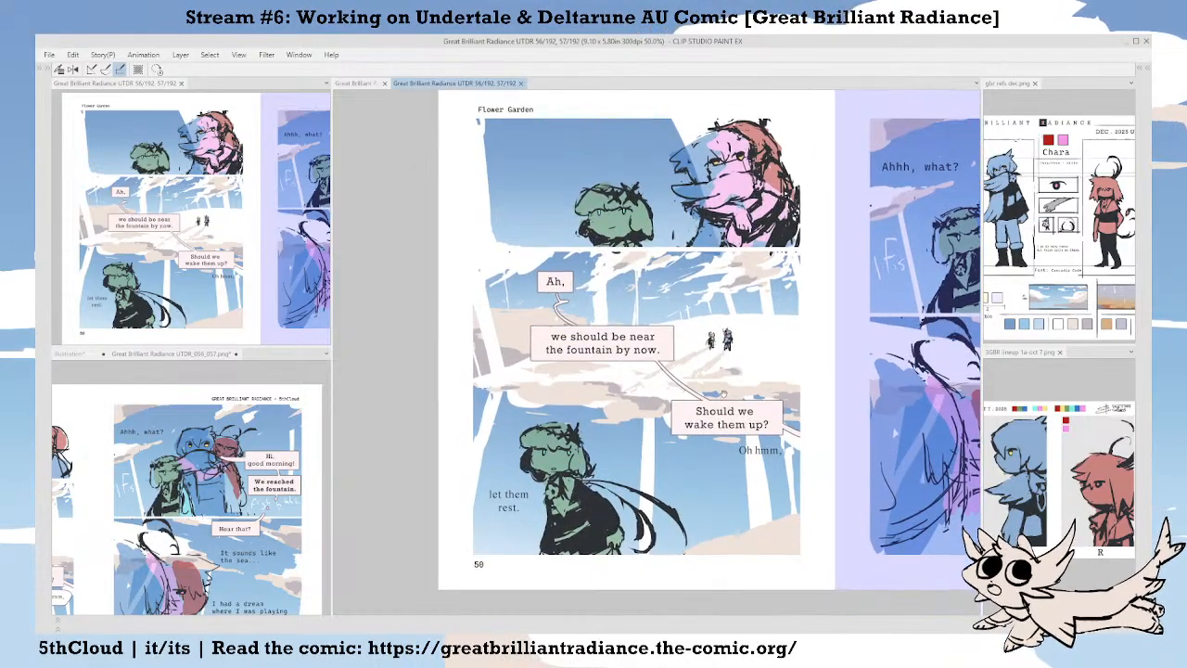
key("Tab")
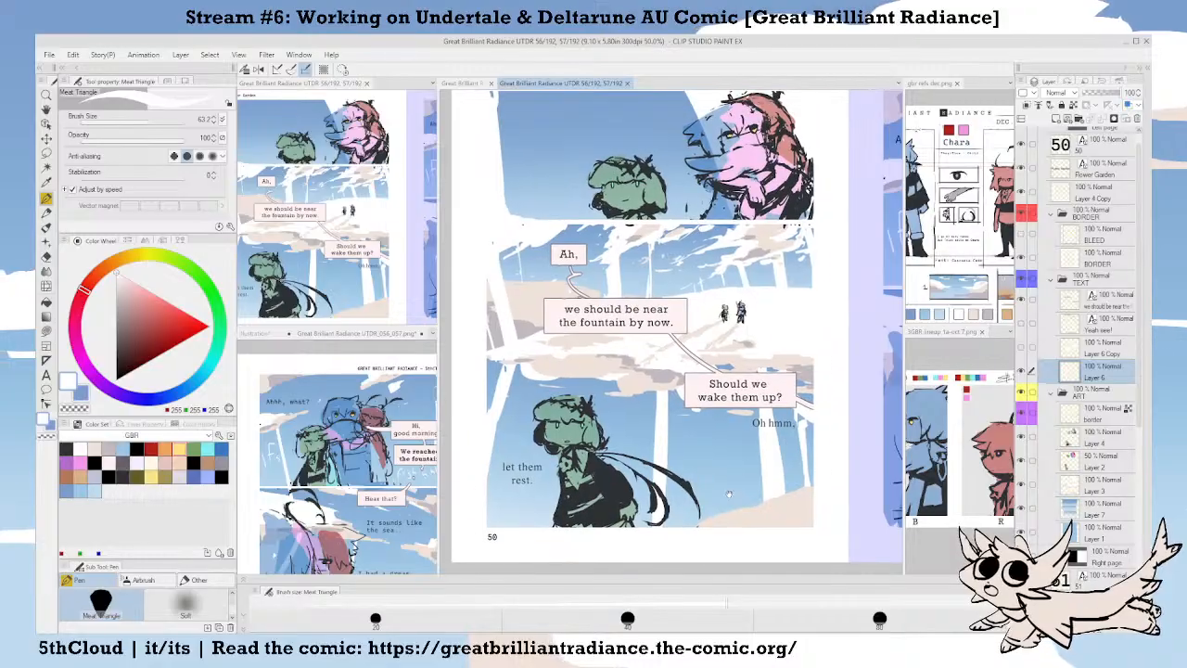
left_click(1056, 369)
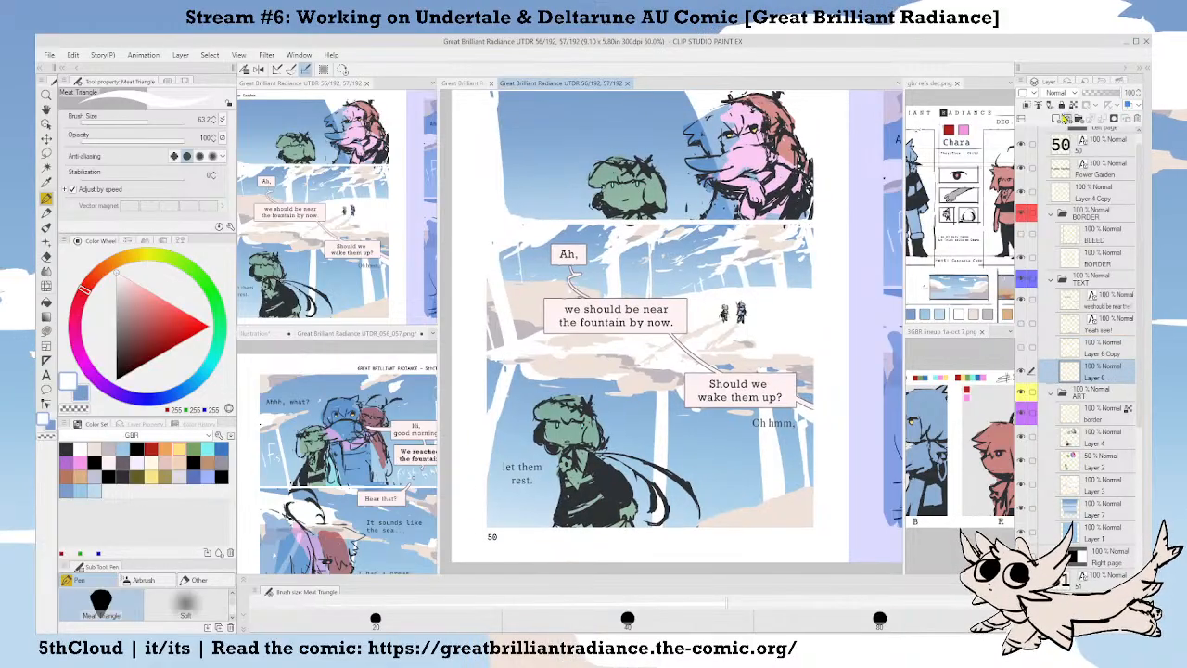
left_click(1055, 128)
scroll(799, 401, "down", 1)
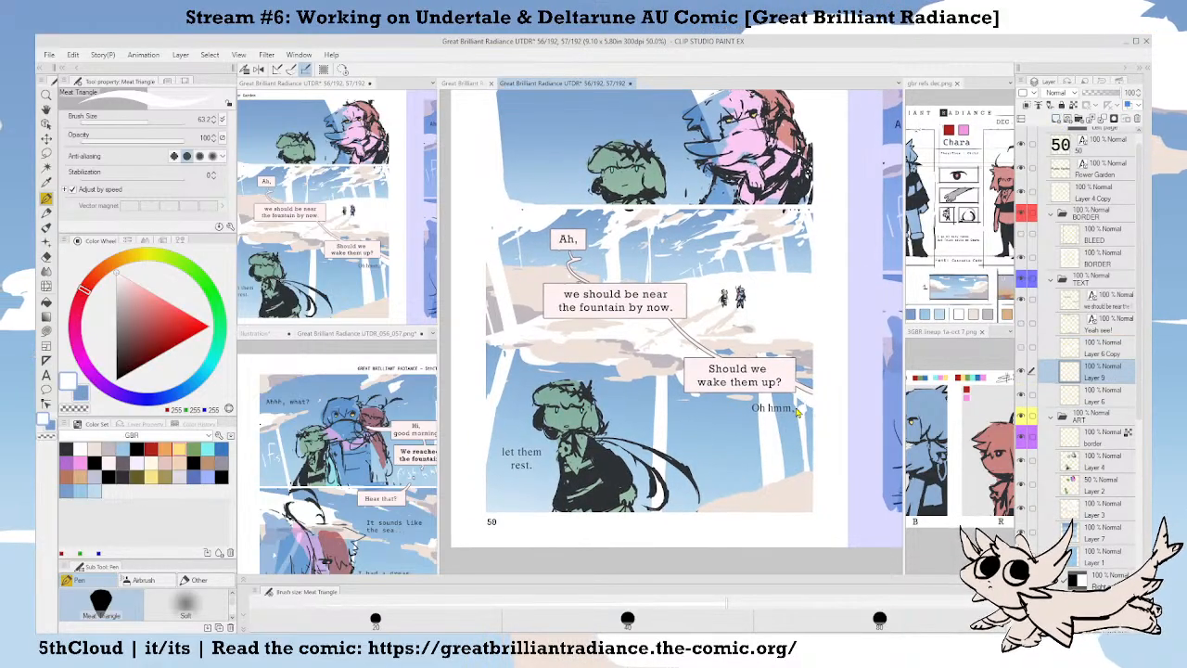
key("ctrl+s")
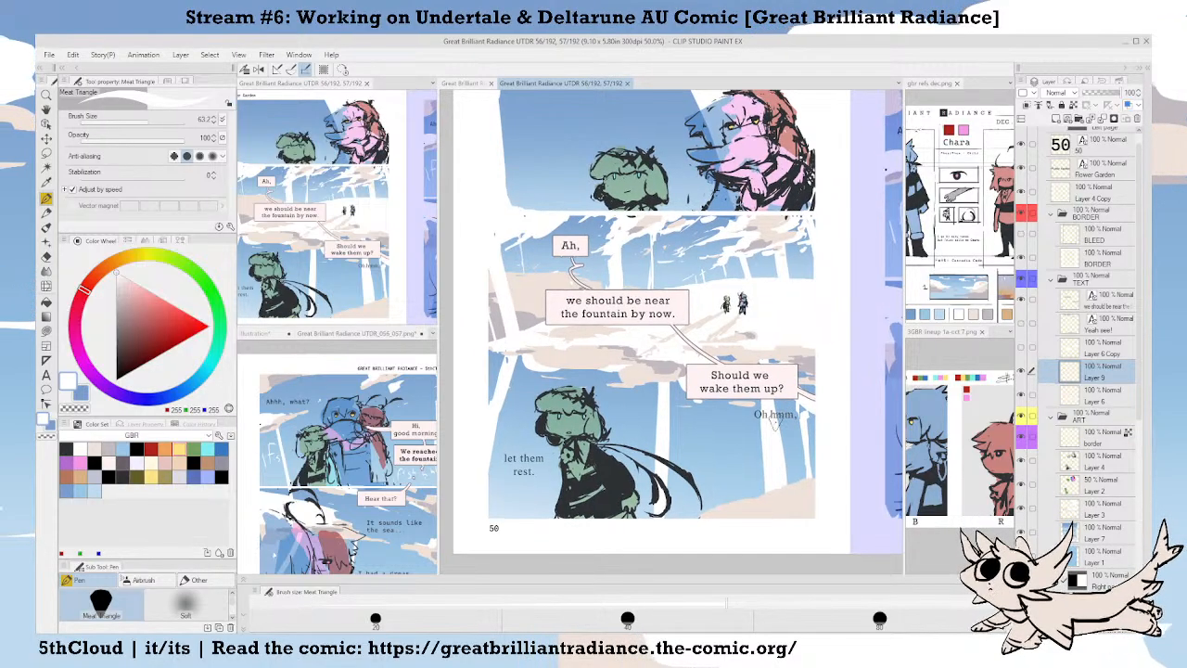
key("Tab")
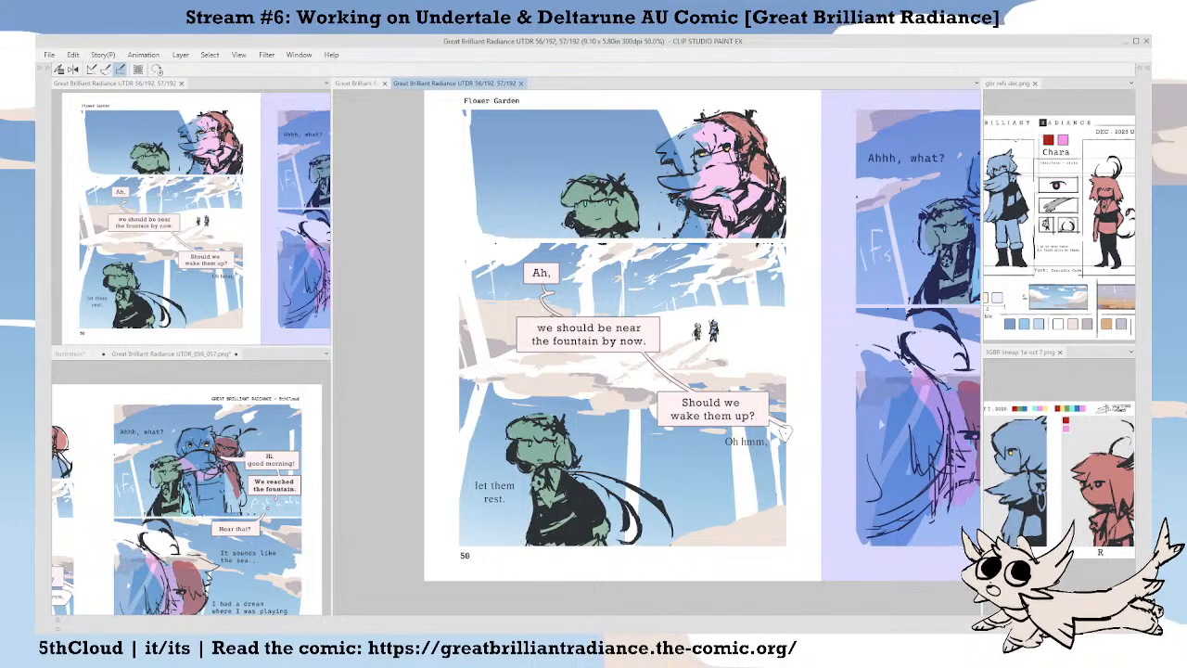
left_click_drag(763, 465, 735, 426)
scroll(732, 441, "up", 2)
left_click(742, 432)
key("Tab")
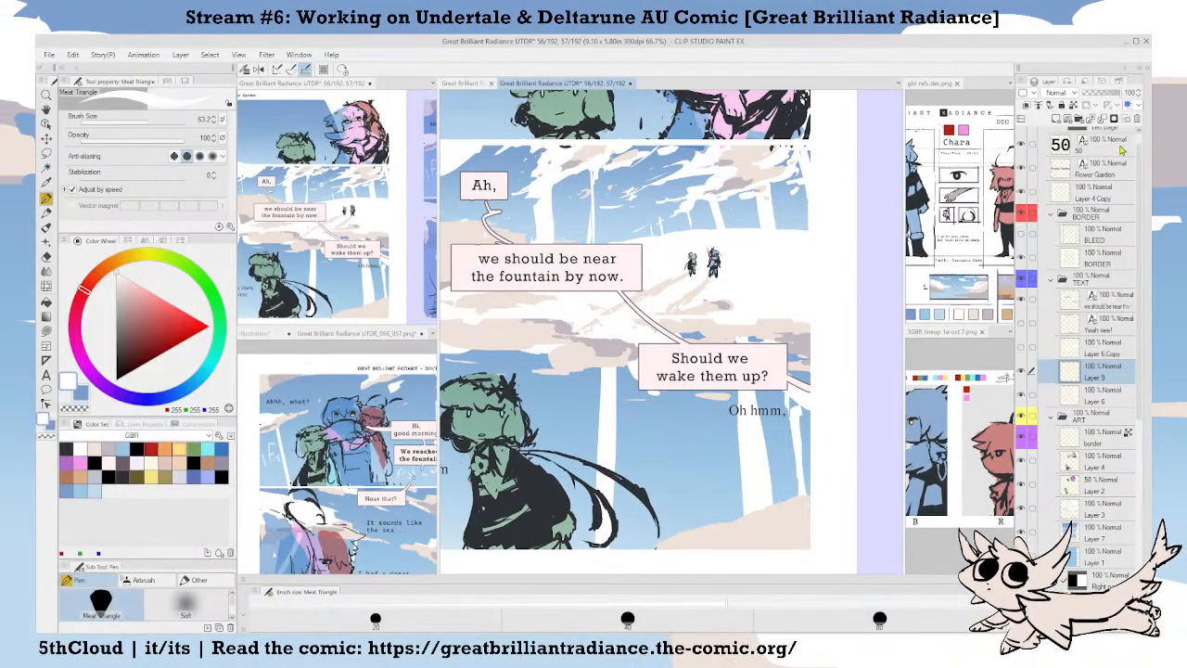
left_click(1140, 122)
Duplicate Layer 6 and paint rounded white balloons behind "Oh hmm," and "let them rest." on the copy.
key("ctrl+c")
key("ctrl+v")
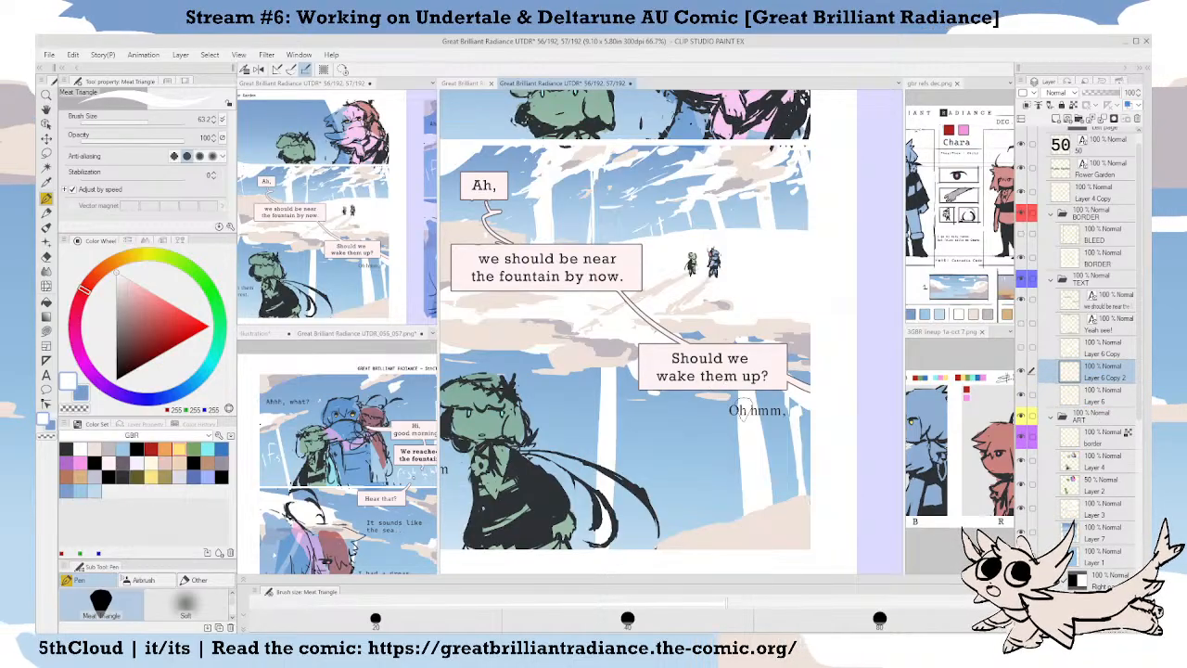
key("Tab")
mouse_move(766, 426)
left_mouse_down()
mouse_move(737, 420)
mouse_move(750, 438)
mouse_move(757, 430)
mouse_move(739, 439)
mouse_move(760, 429)
mouse_move(744, 421)
mouse_move(699, 432)
mouse_move(757, 433)
mouse_move(734, 452)
mouse_move(701, 451)
mouse_move(710, 457)
mouse_move(661, 430)
mouse_move(697, 403)
mouse_move(767, 413)
mouse_move(773, 452)
mouse_move(678, 450)
mouse_move(655, 427)
mouse_move(714, 406)
mouse_move(778, 411)
left_mouse_up()
scroll(708, 458, "up", 1)
left_click_drag(688, 461, 727, 452)
scroll(726, 453, "down", 2)
left_click_drag(567, 484, 618, 457)
mouse_move(546, 447)
left_mouse_down()
mouse_move(511, 461)
mouse_move(539, 484)
mouse_move(512, 459)
mouse_move(559, 460)
mouse_move(511, 461)
mouse_move(536, 441)
mouse_move(568, 459)
mouse_move(563, 476)
mouse_move(512, 452)
left_mouse_up()
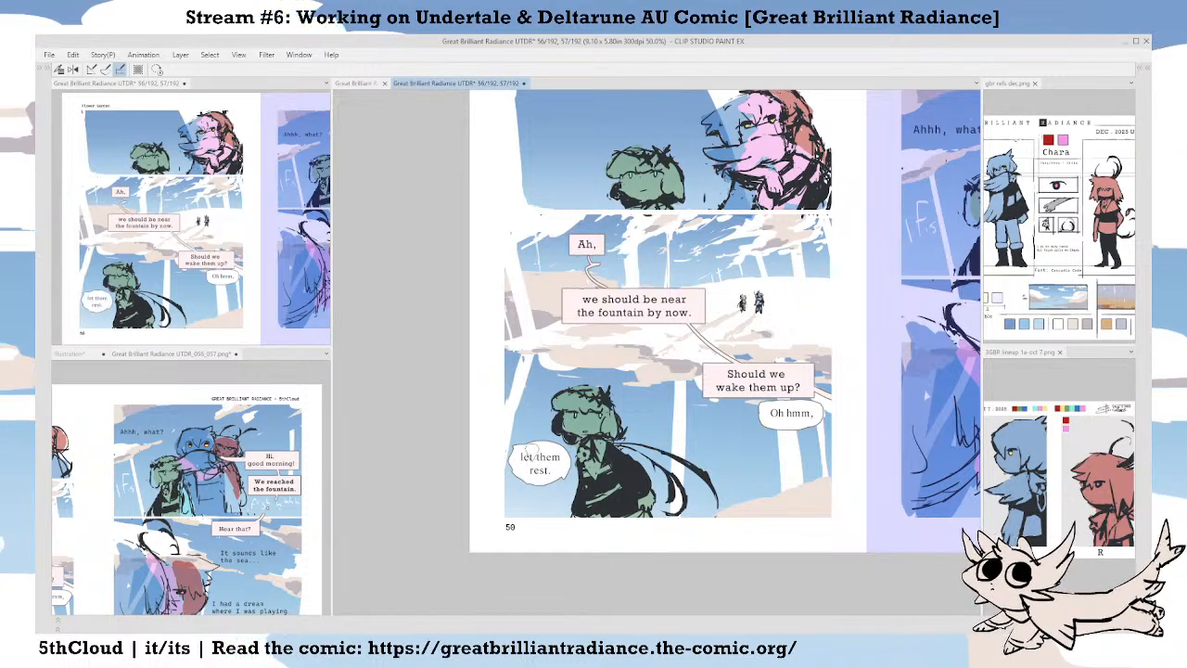
Nudge the "Oh hmm," text slightly to the left beneath the "Should we wake them up?" box.
left_click_drag(797, 437, 760, 440)
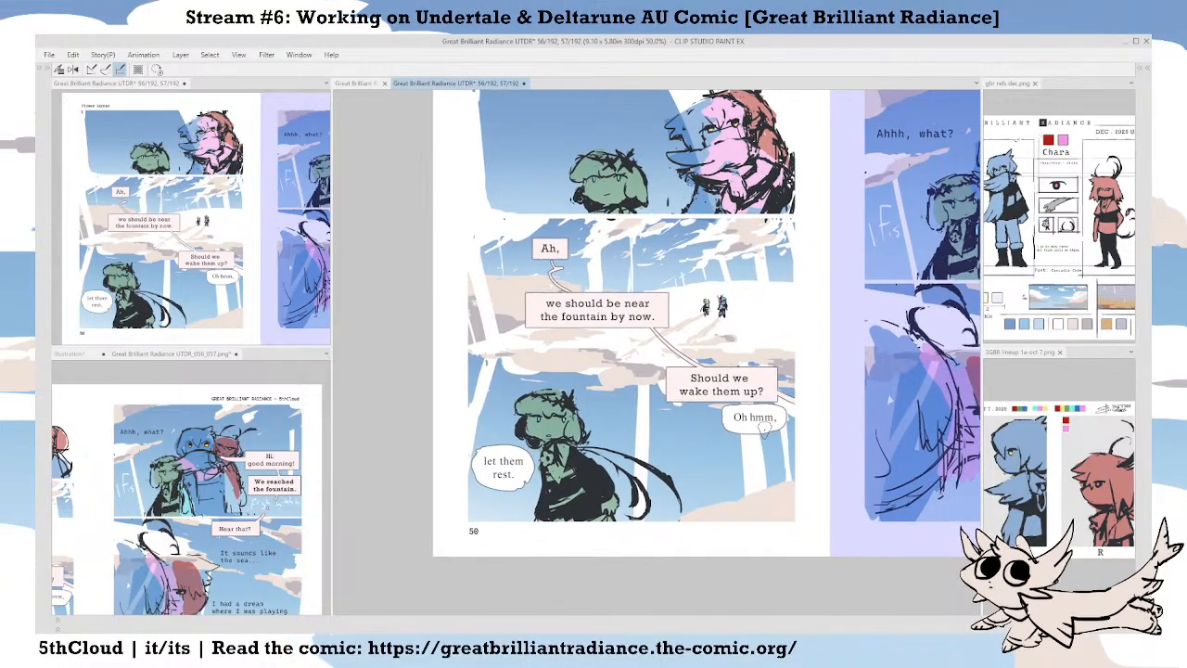
left_click_drag(769, 443, 733, 420)
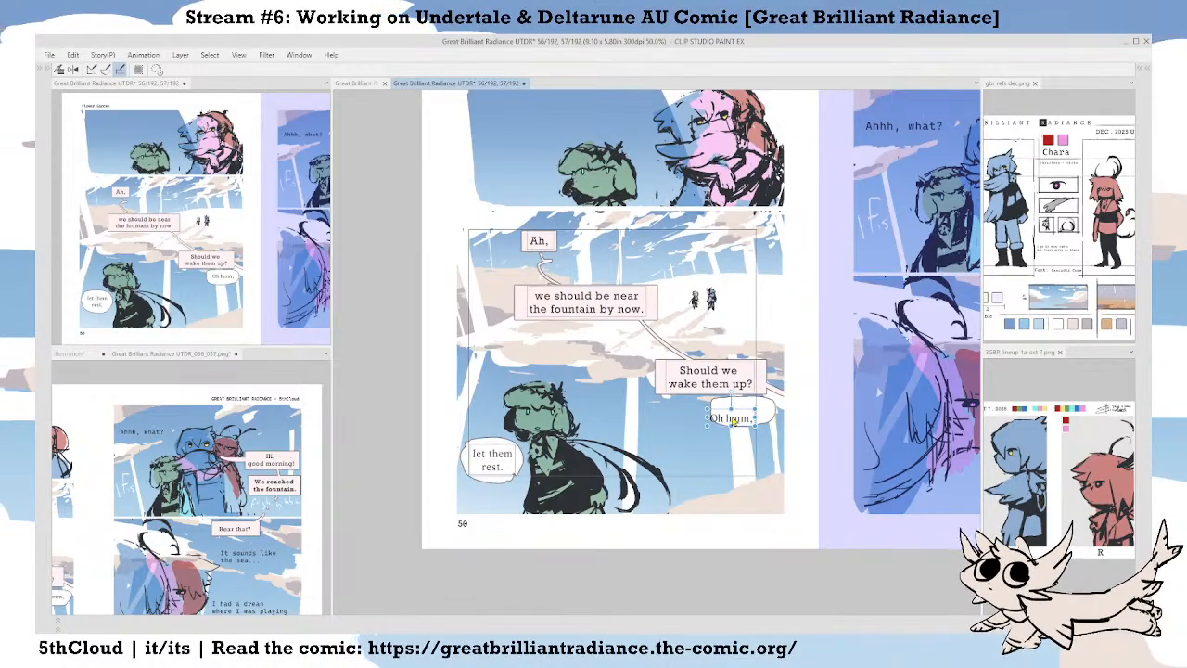
Lasso the white "Oh hmm," balloon on Layer 6 Copy 2, shift it to sit centred behind its text, and clear the selection.
key("Tab")
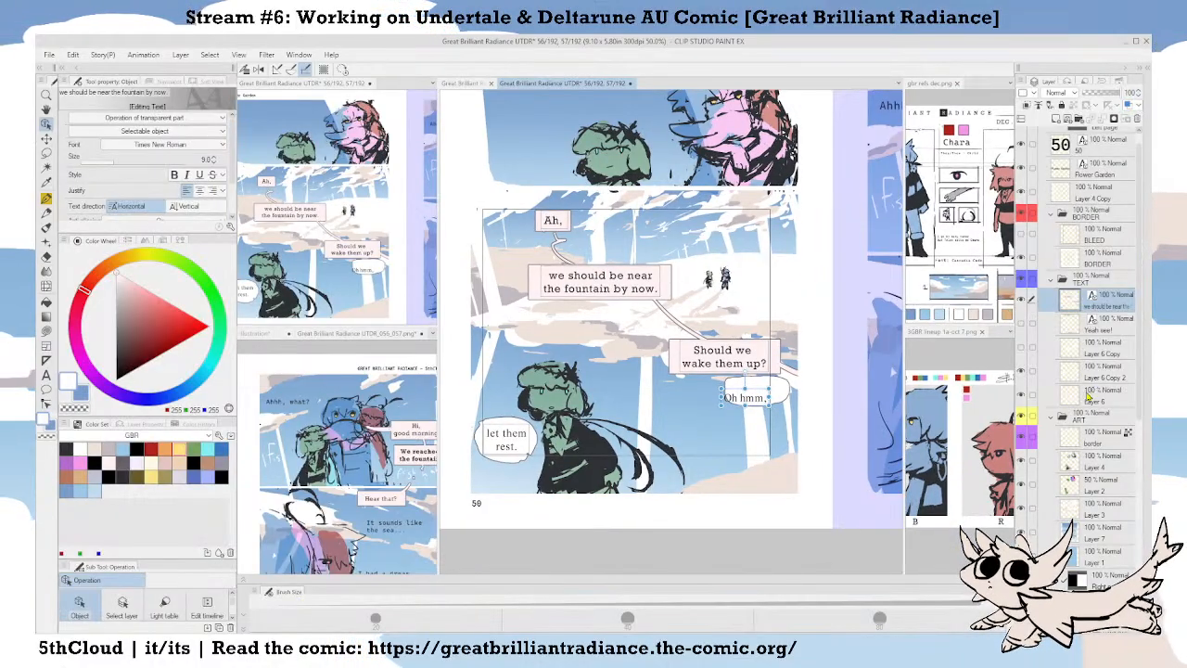
left_click(1090, 397)
key("m")
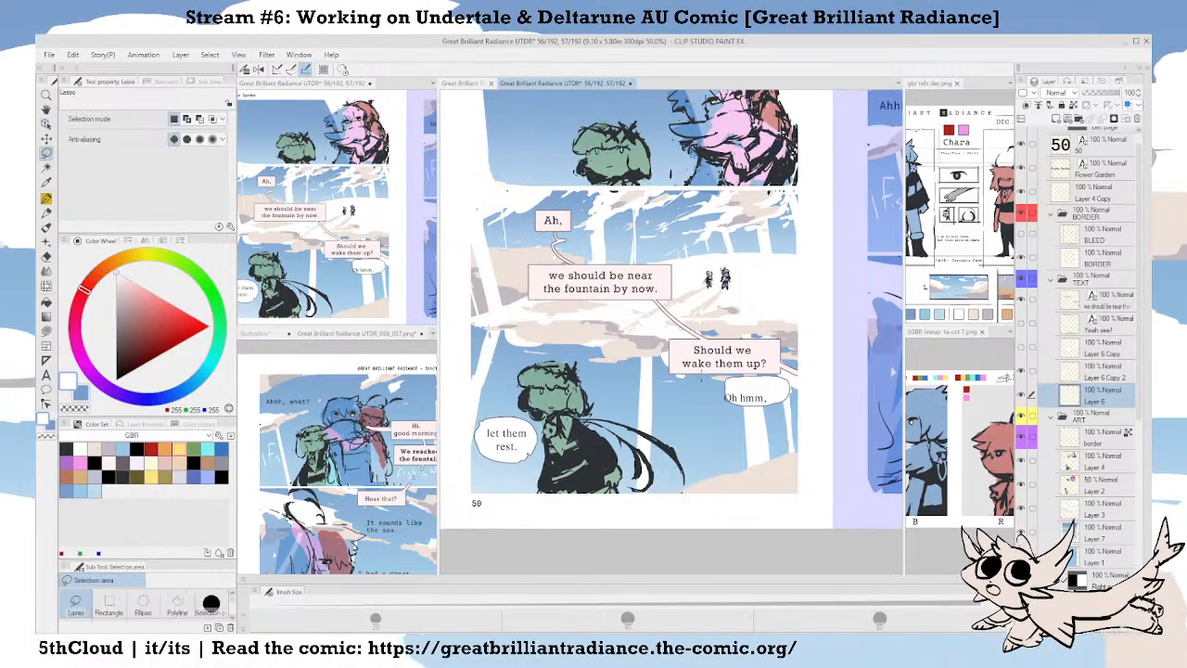
left_click_drag(777, 360, 756, 360)
key("k")
mouse_move(765, 406)
left_mouse_down()
mouse_move(817, 399)
mouse_move(731, 397)
left_mouse_up()
key("ctrl+z")
left_click(1090, 374)
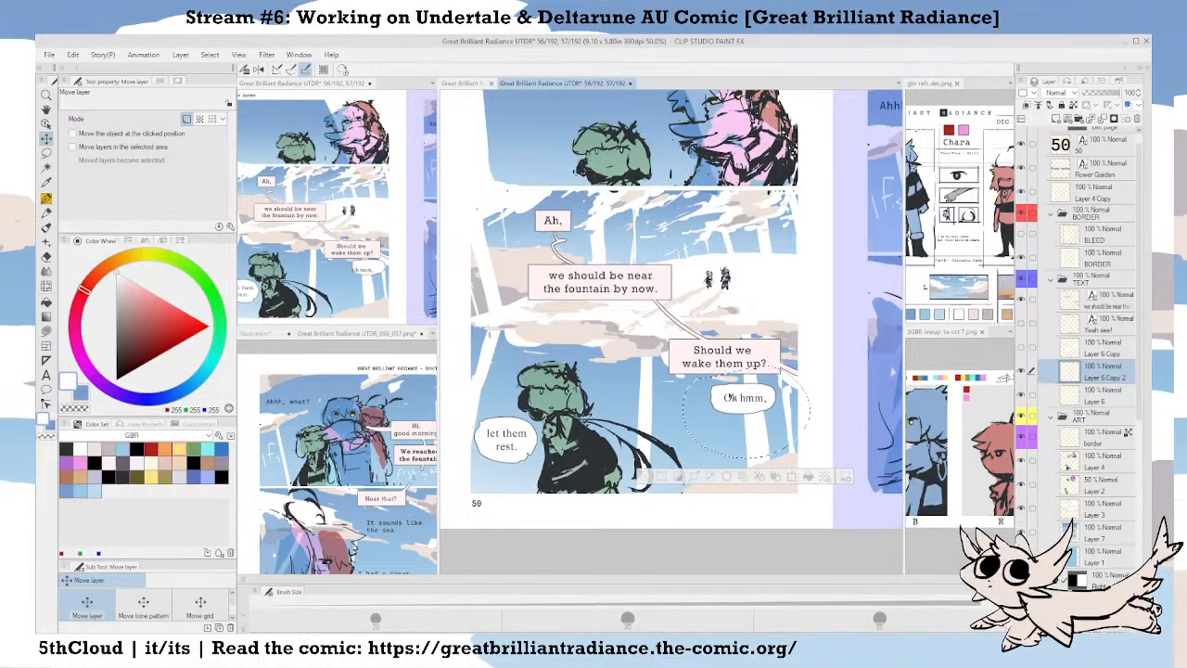
key("m")
key("ctrl+d")
left_click_drag(779, 364, 772, 382)
key("p")
Paint a long thin tail from the "Oh hmm," balloon and a short tail on "let them rest.", both toward the green character.
scroll(769, 440, "down", 2)
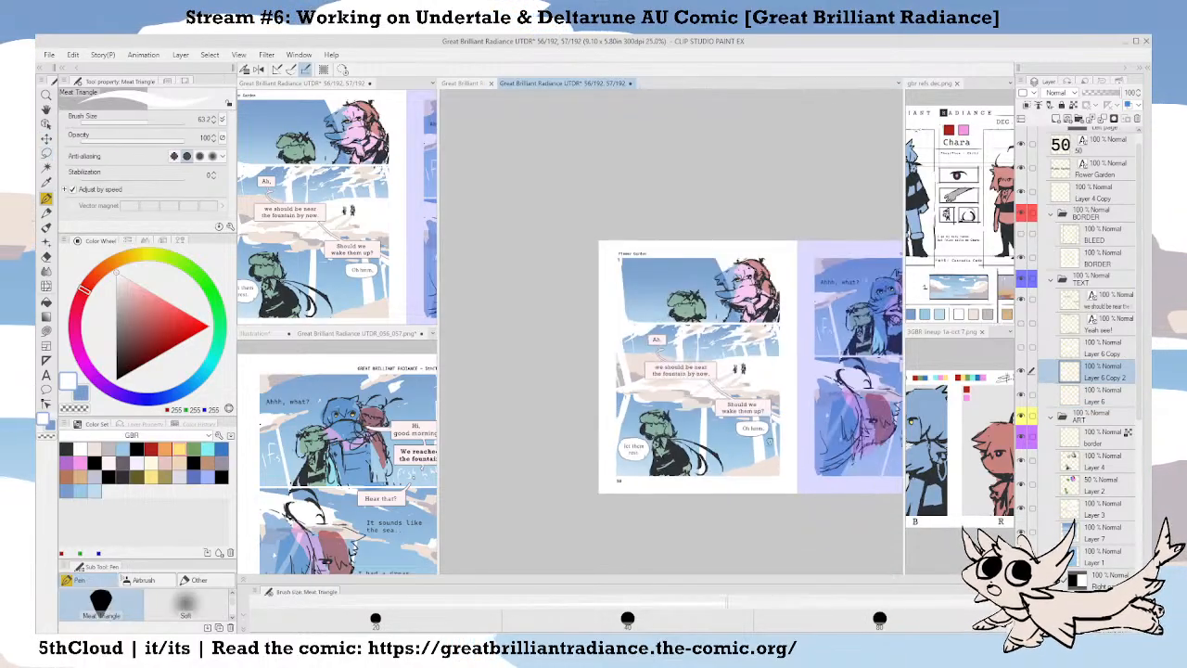
scroll(768, 440, "up", 2)
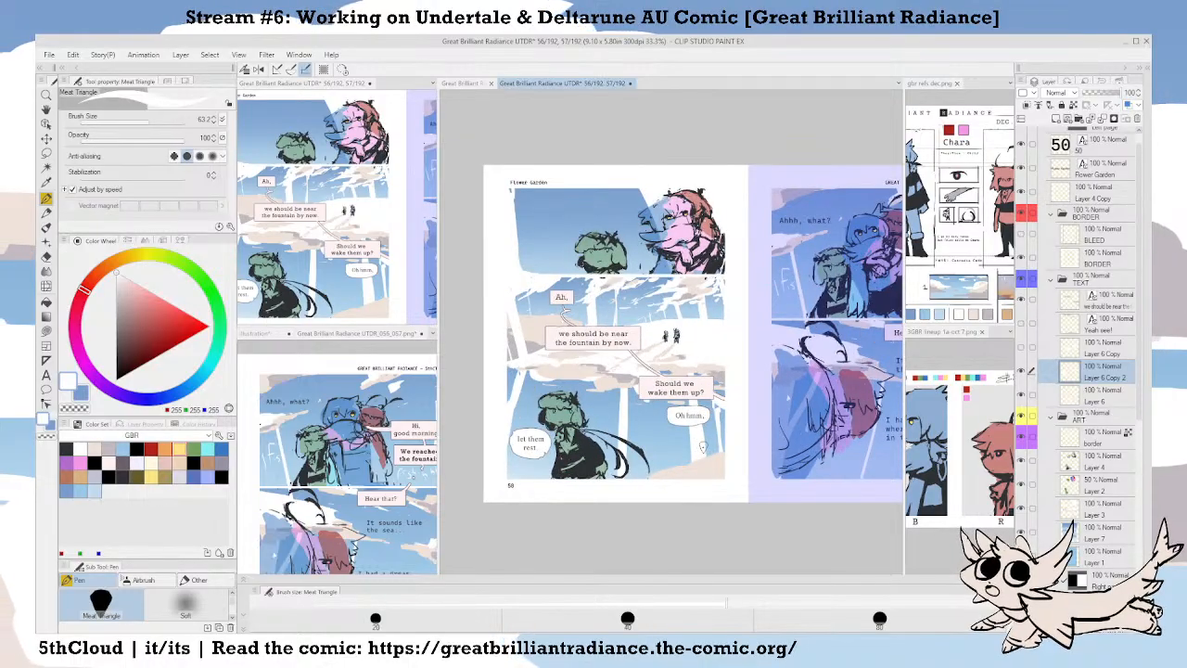
left_click_drag(665, 411, 718, 385)
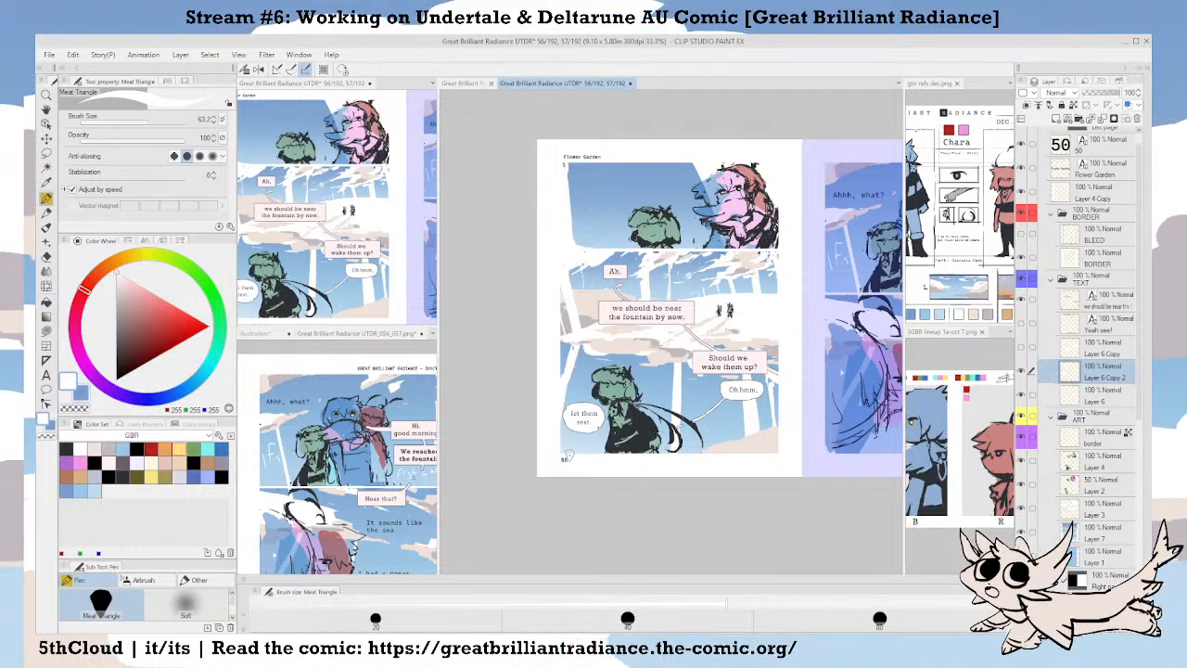
left_click_drag(603, 437, 590, 429)
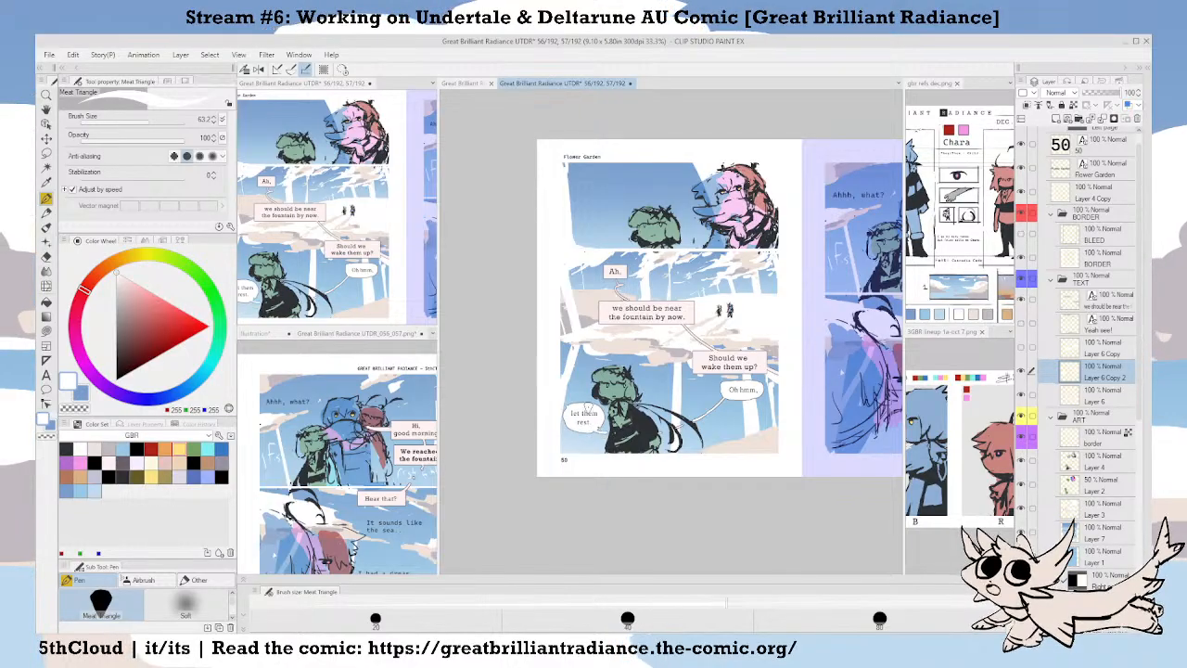
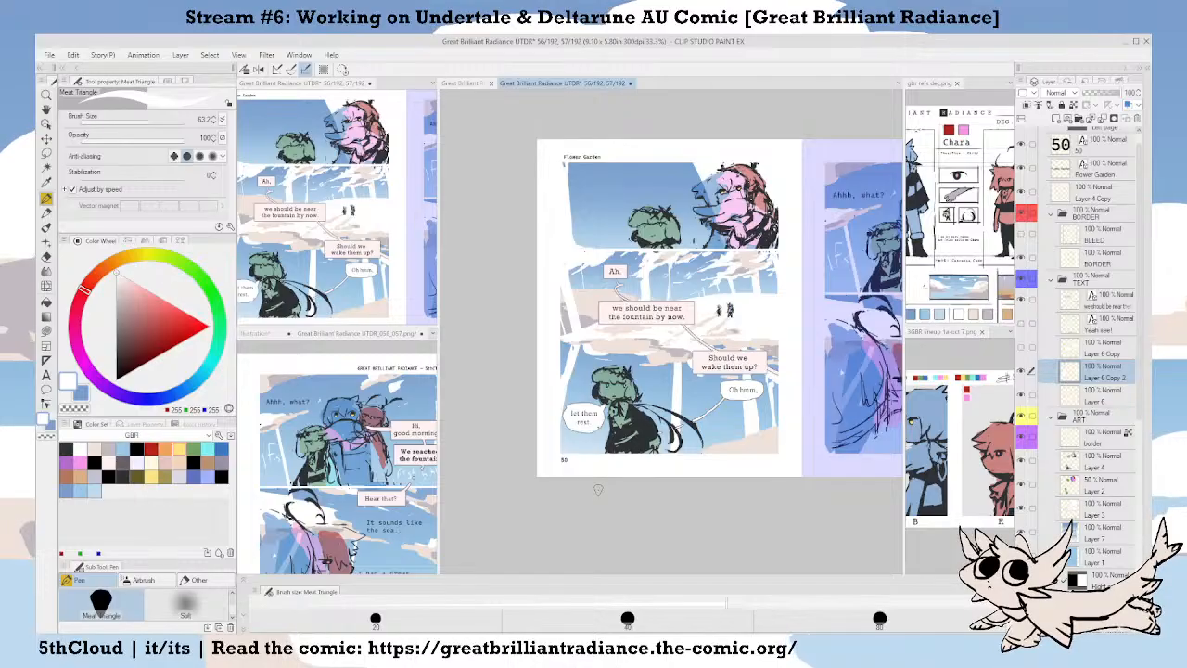
Select the "let them rest." text object and nudge it slightly within its balloon.
scroll(594, 484, "up", 2)
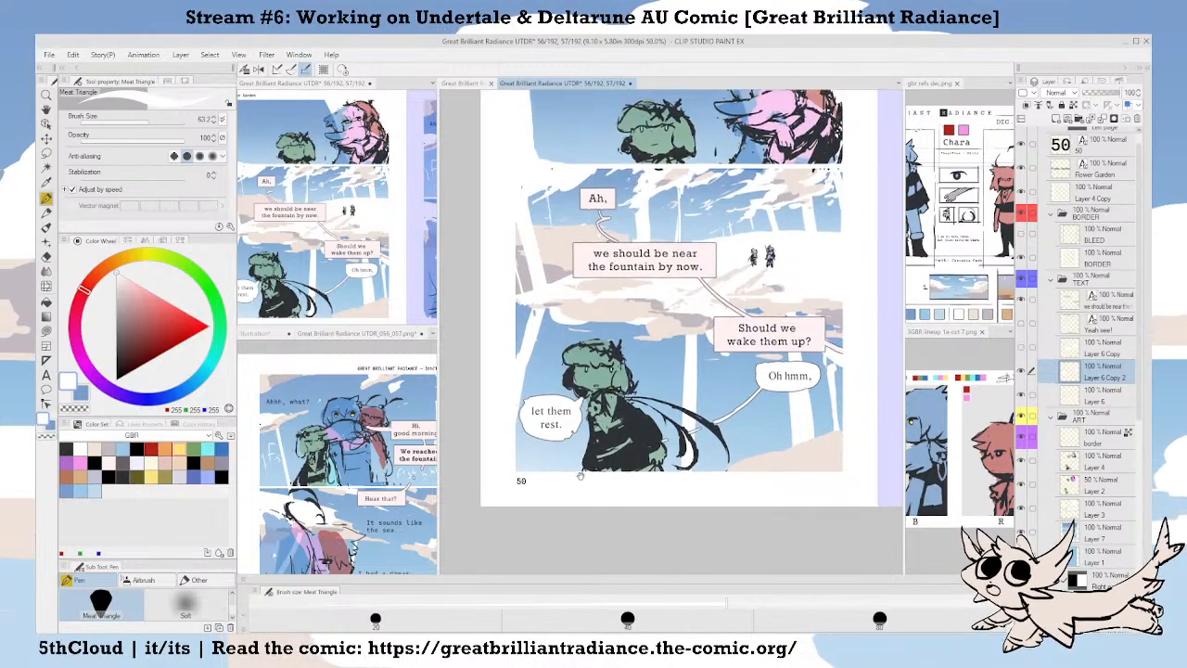
key("o")
left_click(545, 433)
left_click_drag(545, 434, 547, 432)
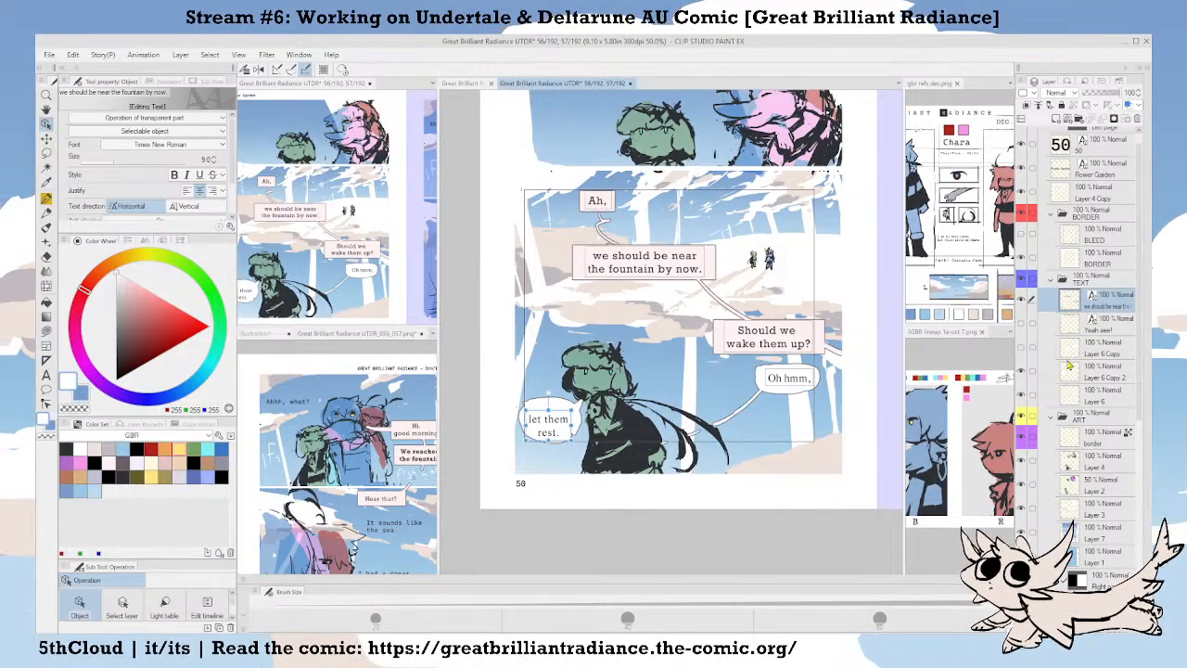
Lasso the area around the "let them rest." balloon and switch to the Move layer tool.
left_click(1096, 396)
left_click_drag(686, 418, 693, 406)
key("m")
mouse_move(594, 361)
left_mouse_down()
mouse_move(582, 462)
mouse_move(605, 373)
left_mouse_up()
key("k")
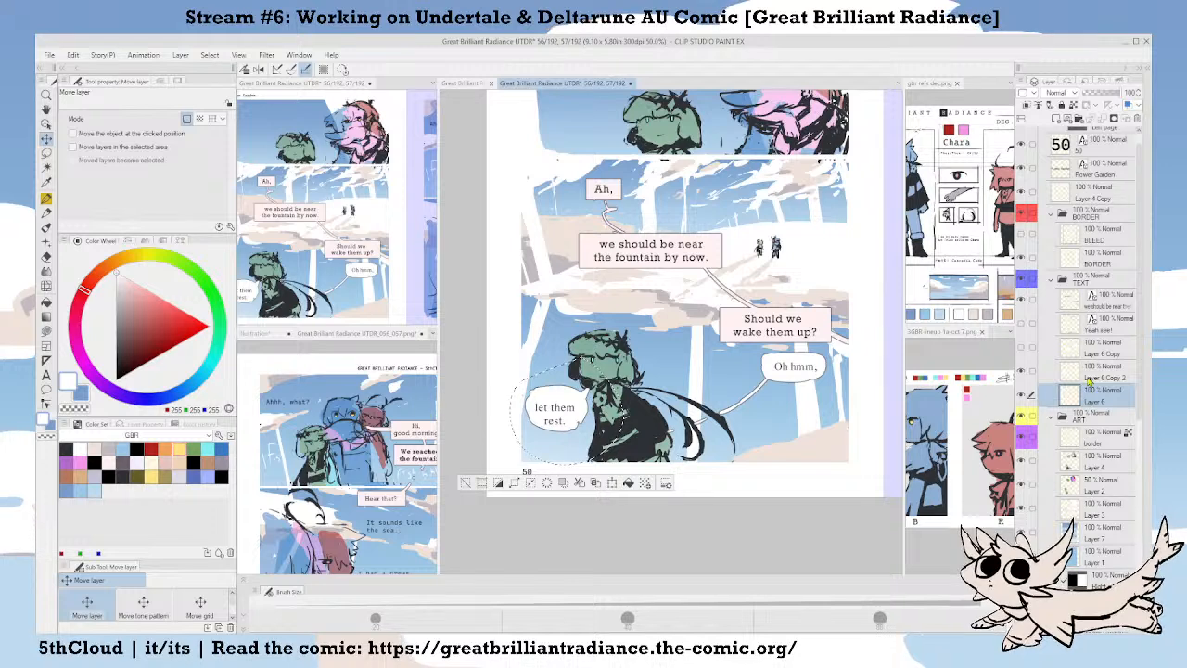
Rename Layer 6 as "kris" and Layer 6 Copy 2 as "frisk".
left_click(1093, 378)
left_click(1104, 397)
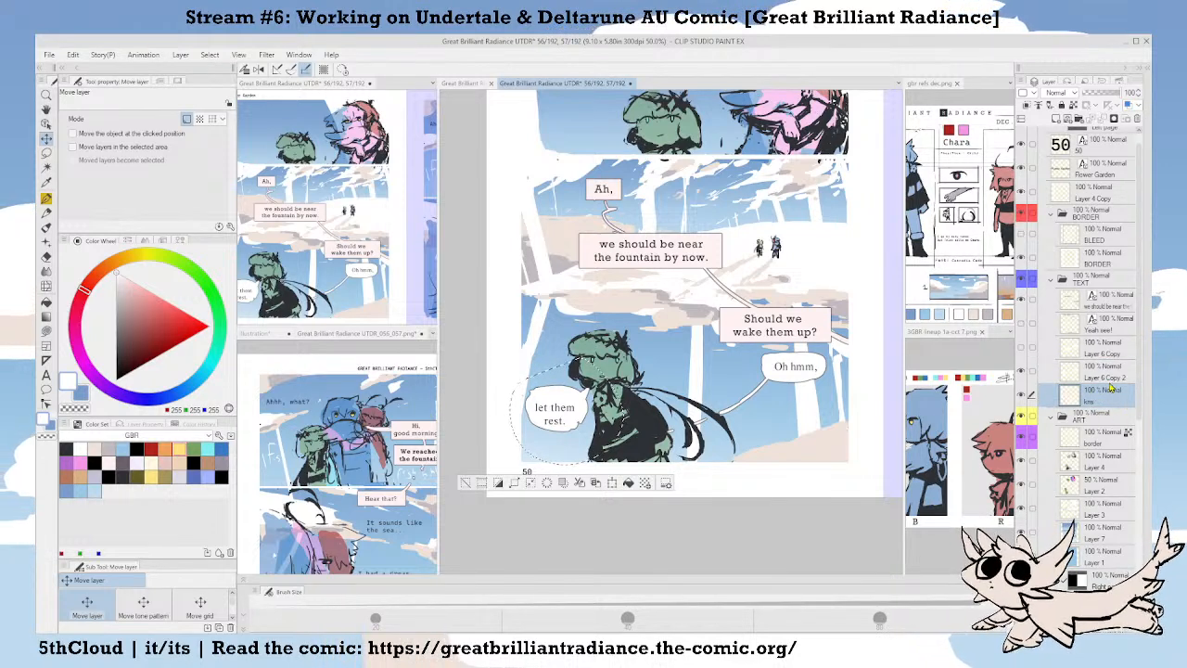
left_click(1087, 376)
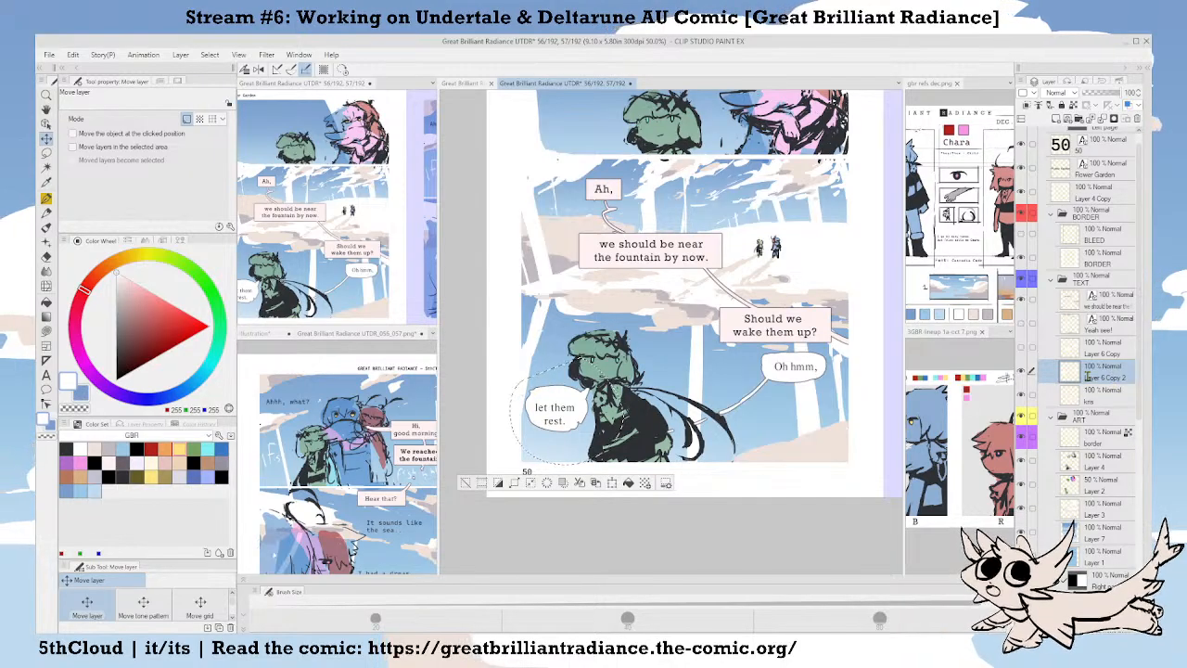
Move the lassoed "let them rest." balloon slightly down and left to fit its text, and clear the selection.
left_click_drag(570, 422, 569, 428)
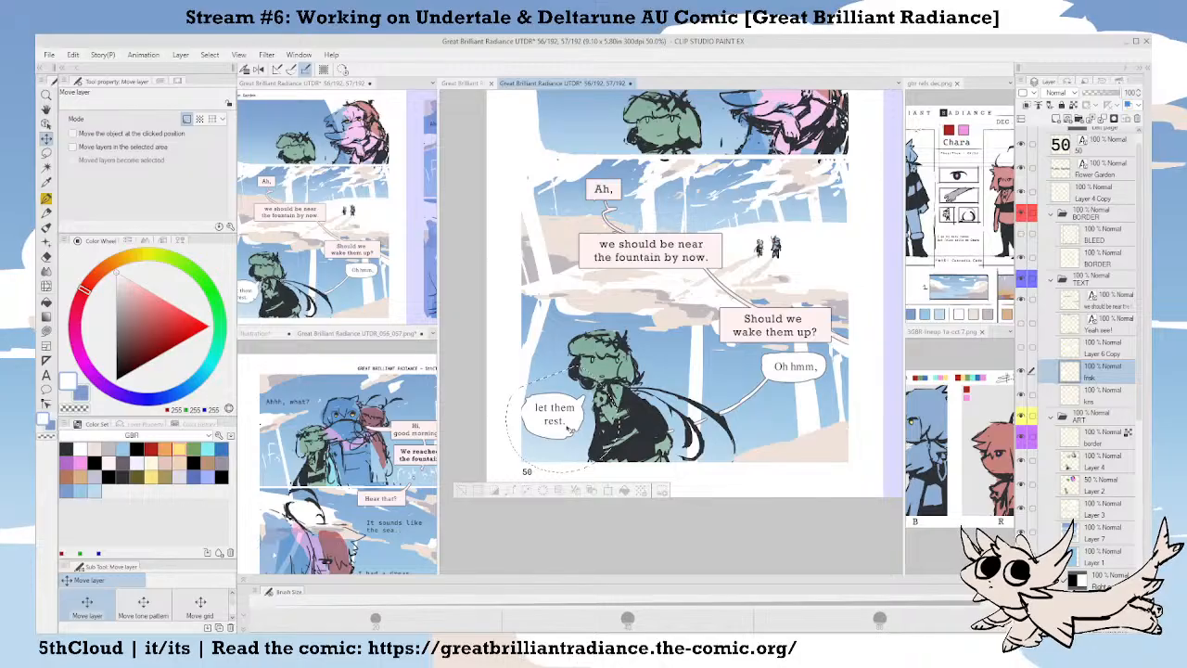
key("p")
key("ctrl+d")
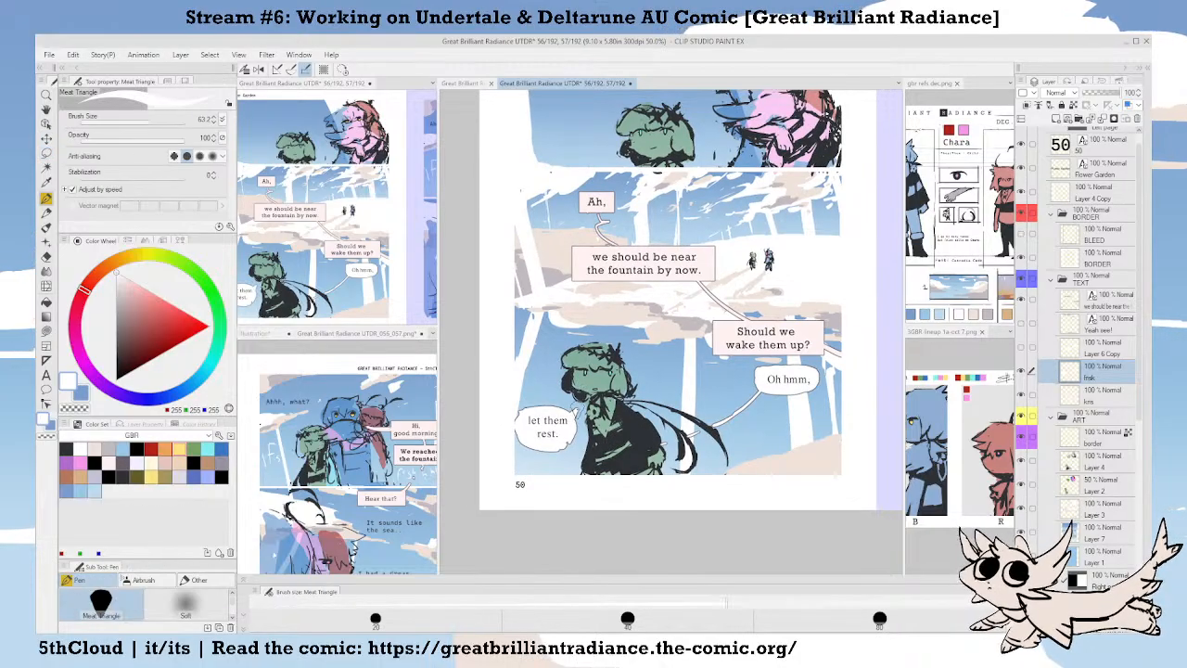
Look over the left page's speech balloons and tails, and save the document.
left_click_drag(639, 430, 617, 448)
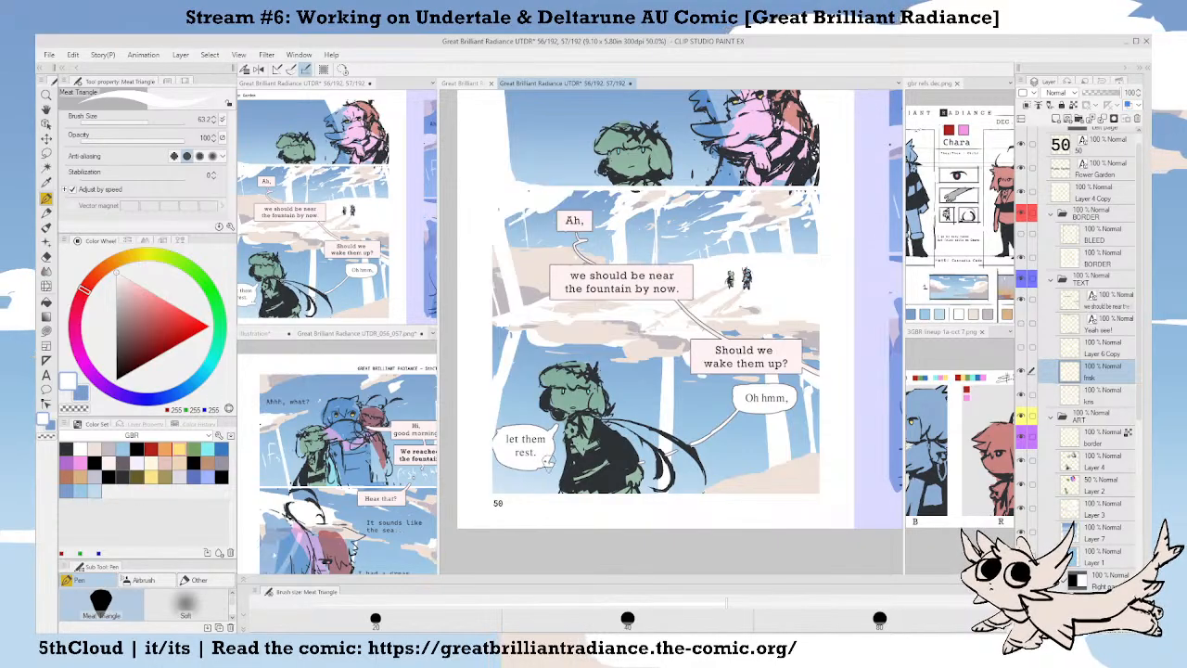
left_click_drag(677, 436, 662, 469)
key("c")
key("c")
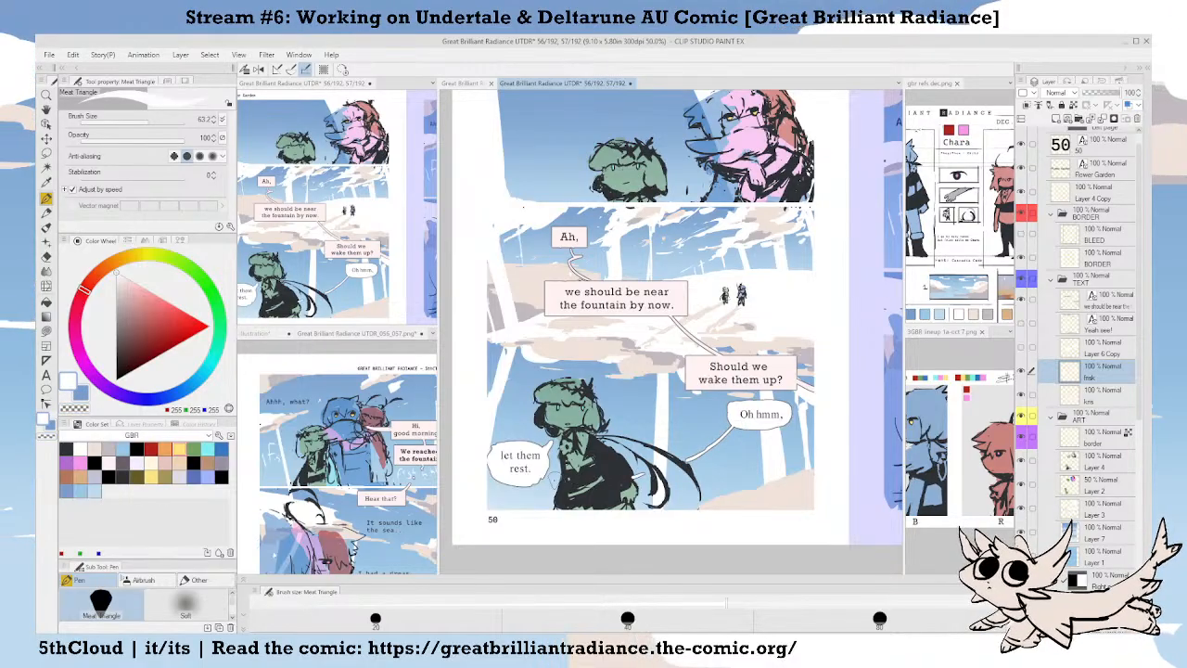
left_click_drag(689, 407, 690, 440)
scroll(692, 449, "down", 1)
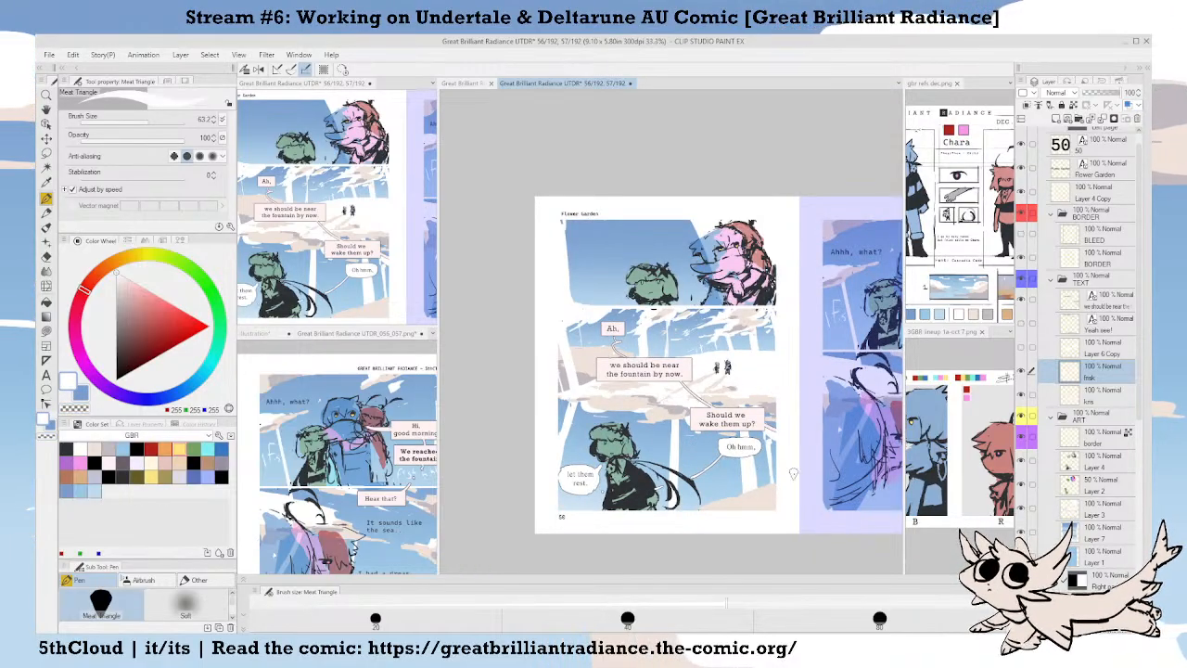
left_click_drag(758, 492, 734, 477)
scroll(675, 489, "up", 1)
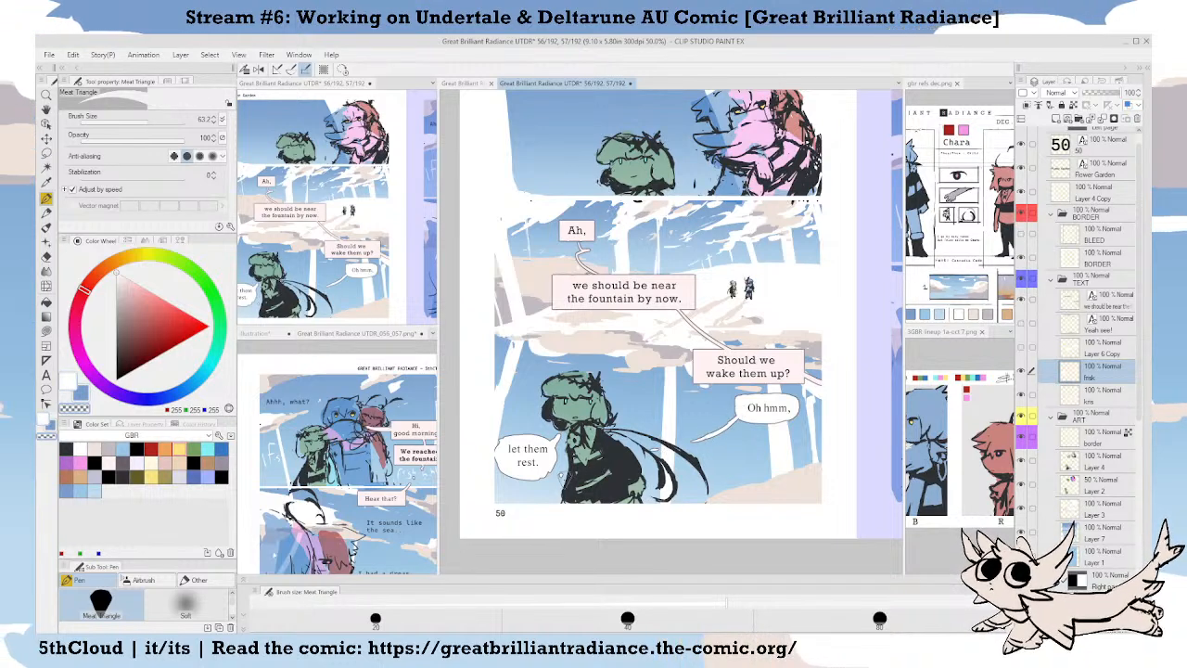
scroll(662, 480, "down", 1)
left_click_drag(744, 443, 683, 448)
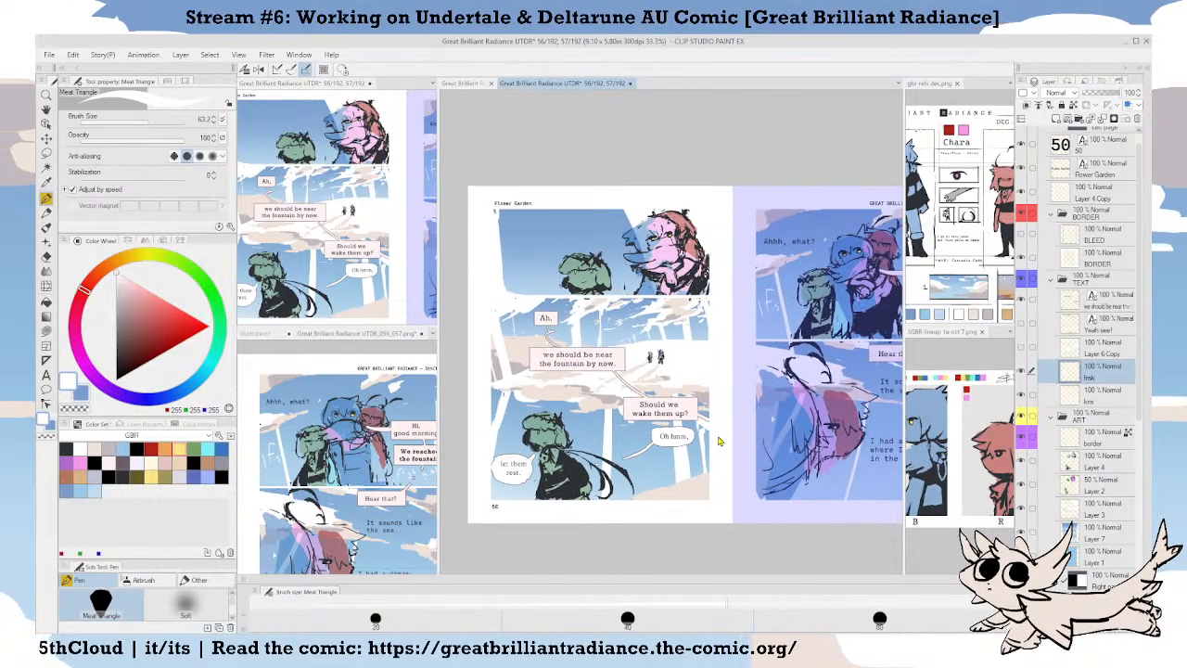
key("ctrl+s")
Lasso the "let them rest." balloon on the frisk layer, shift it slightly to fit its text, and clear the selection.
key("ctrl+plus")
left_click_drag(475, 541, 610, 456)
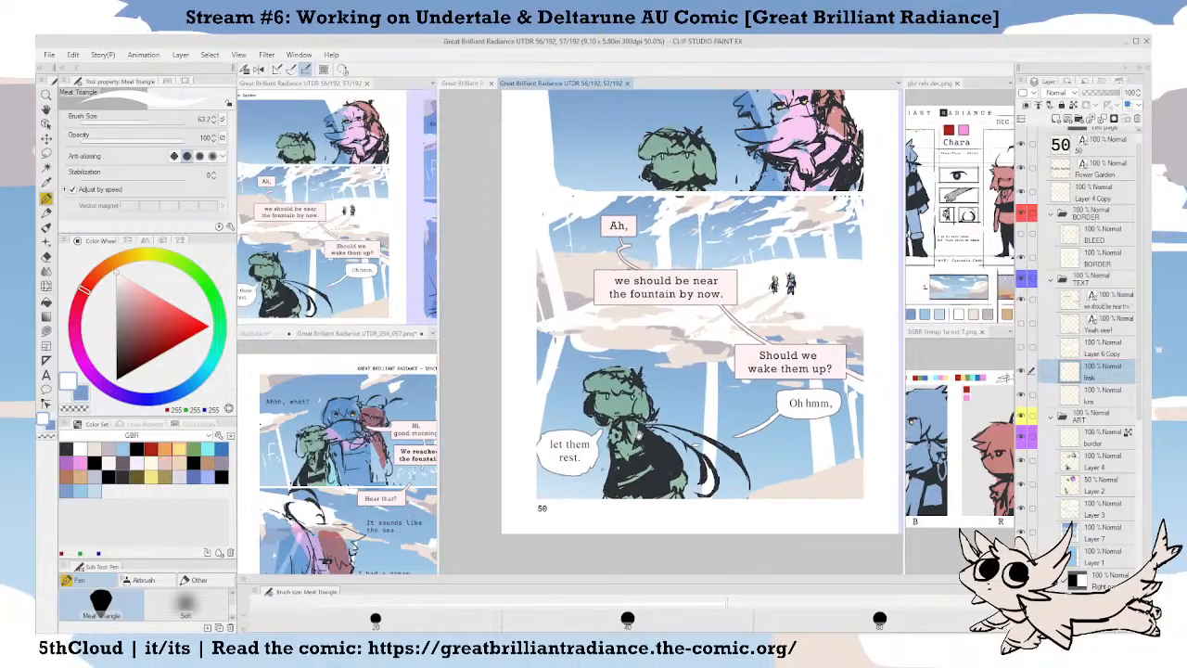
left_click(605, 467)
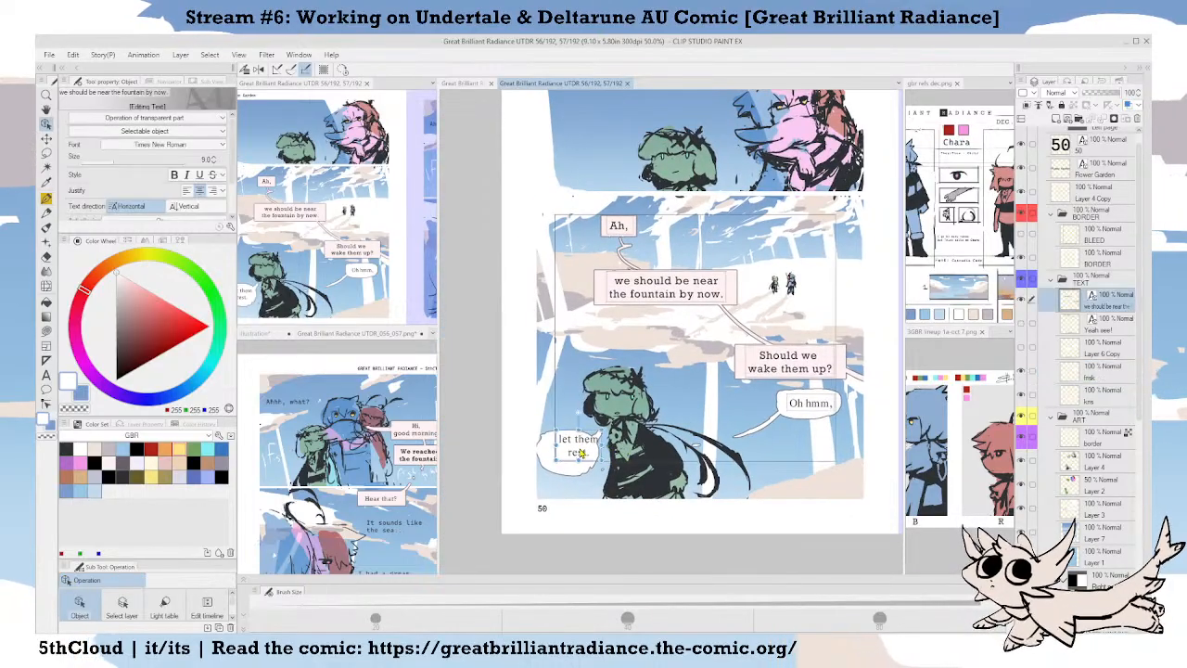
left_click(679, 449)
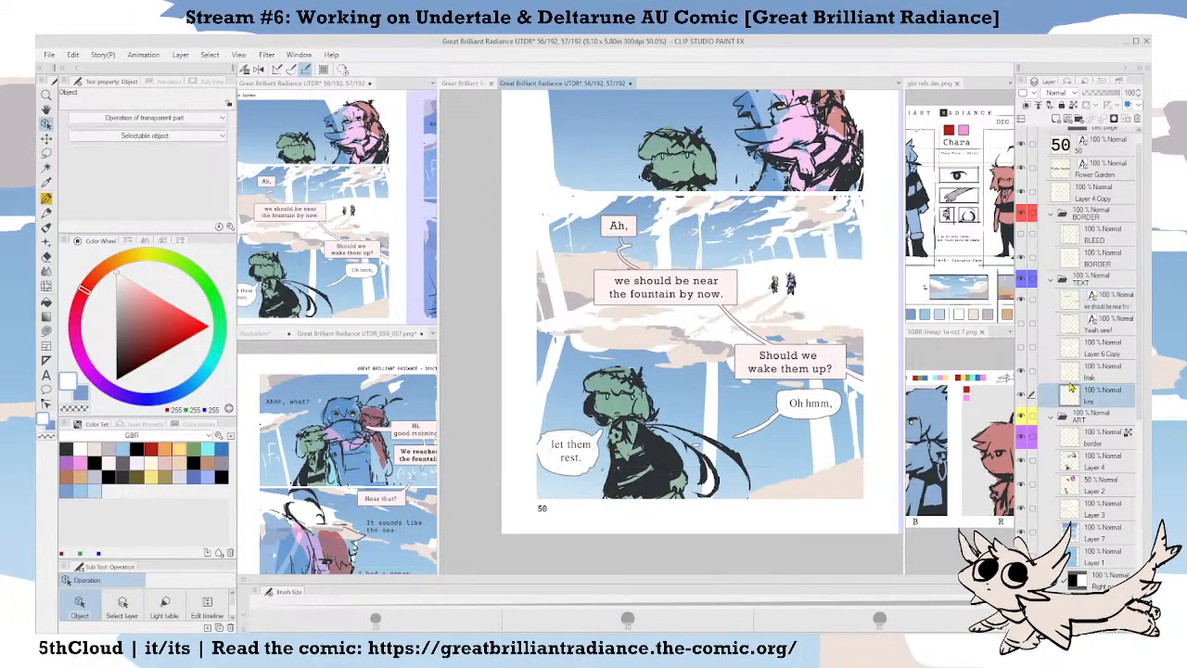
key("m")
mouse_move(601, 415)
left_mouse_down()
mouse_move(588, 486)
mouse_move(609, 423)
mouse_move(590, 444)
left_mouse_up()
key("k")
key("m")
left_click(700, 436)
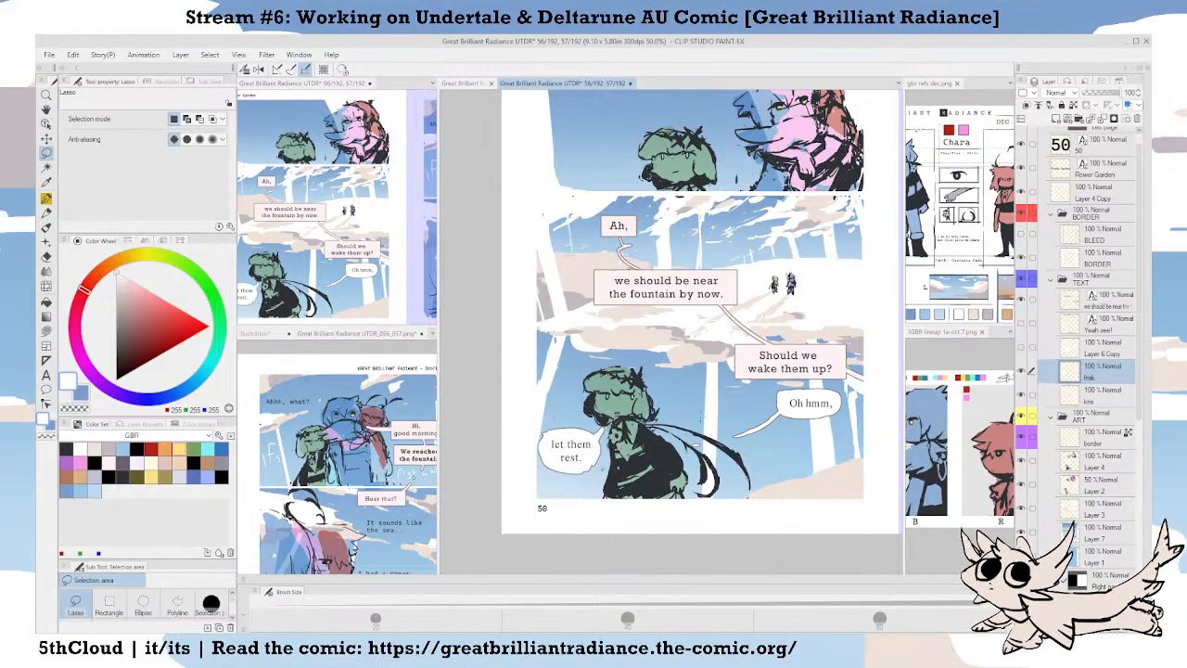
Review the two-page spread and the left page's balloons with the palettes temporarily hidden.
scroll(700, 436, "down", 2)
left_click_drag(748, 411, 633, 410)
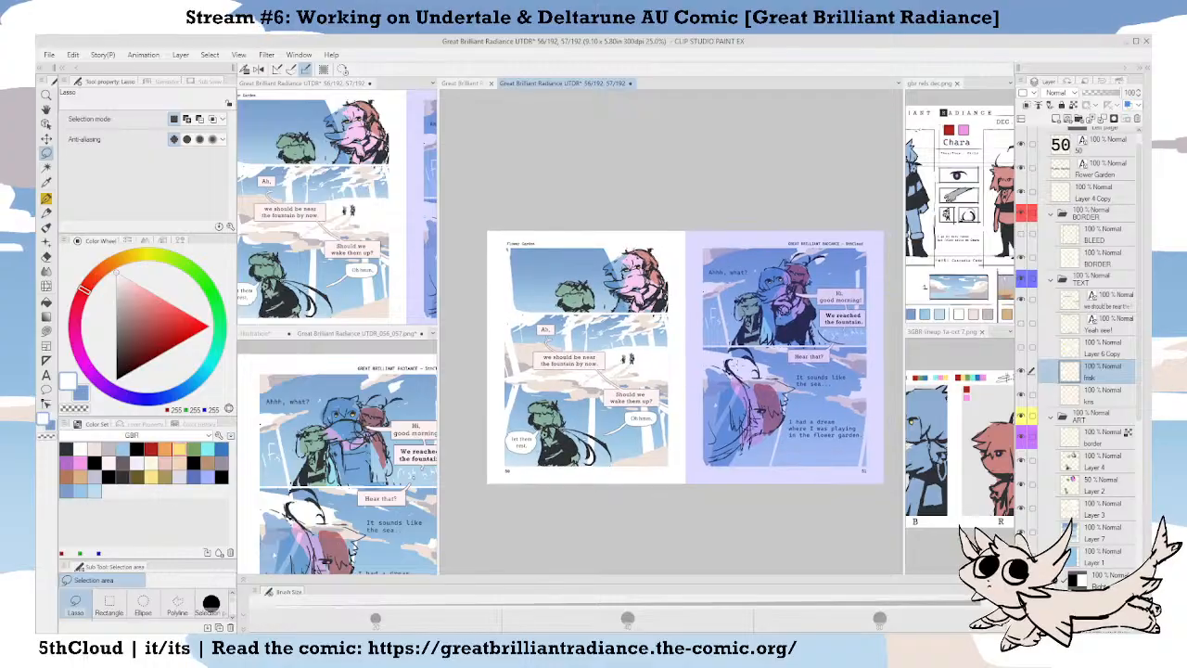
scroll(588, 380, "up", 2)
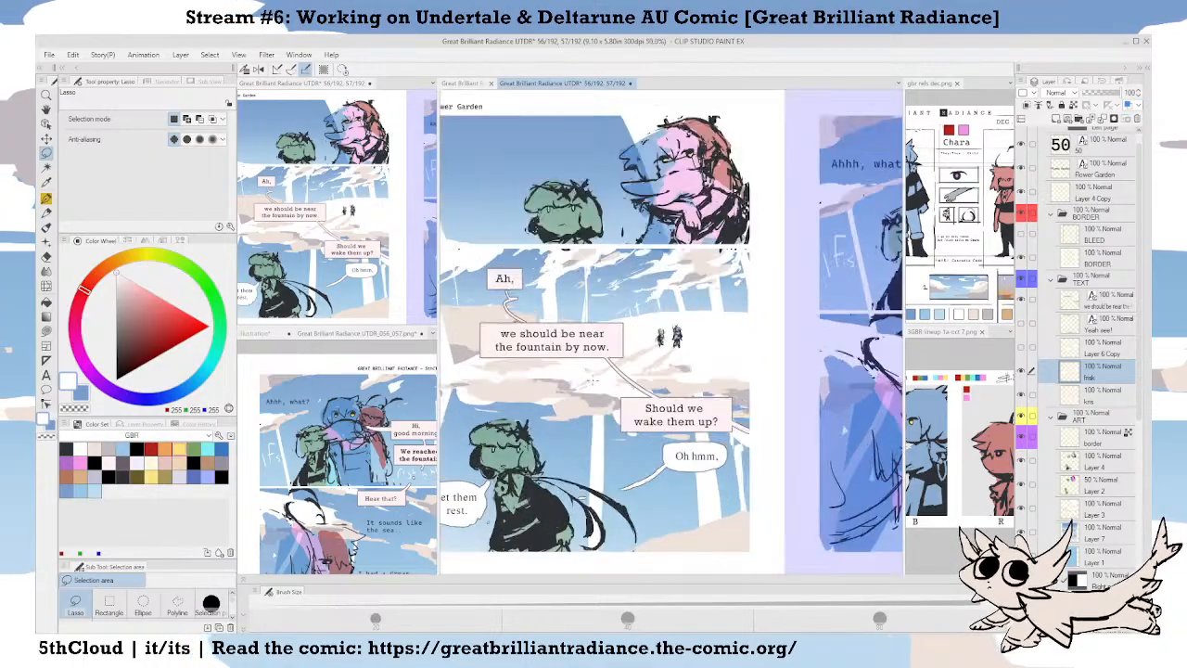
left_click_drag(548, 382, 641, 381)
key("Tab")
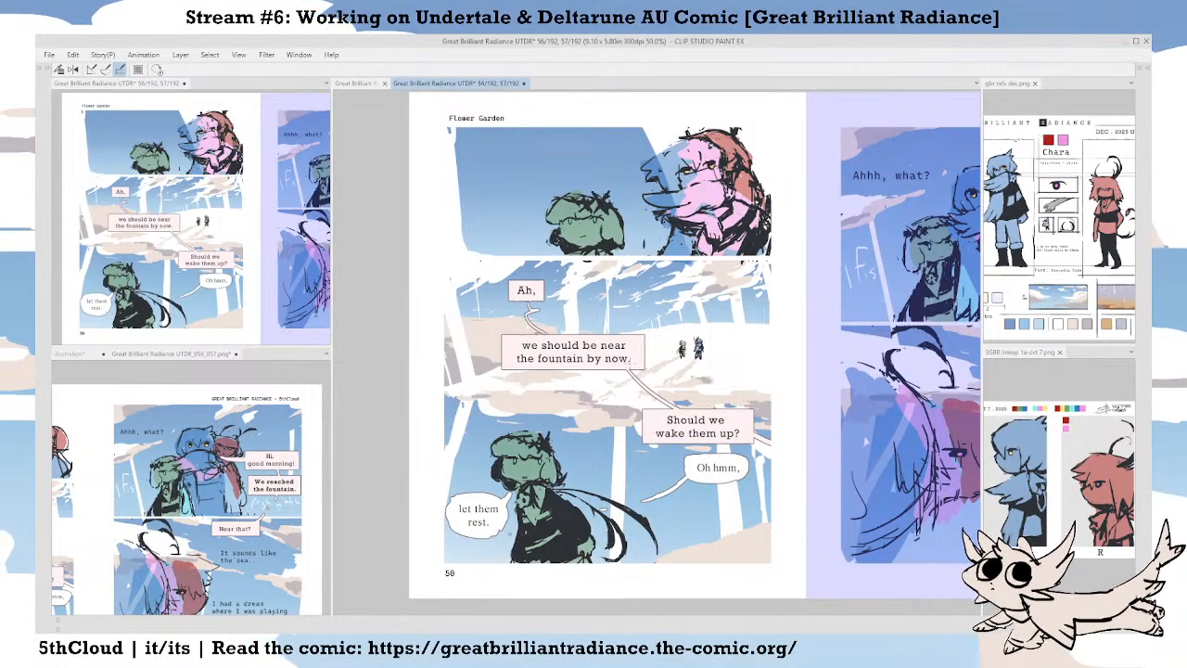
key("Tab")
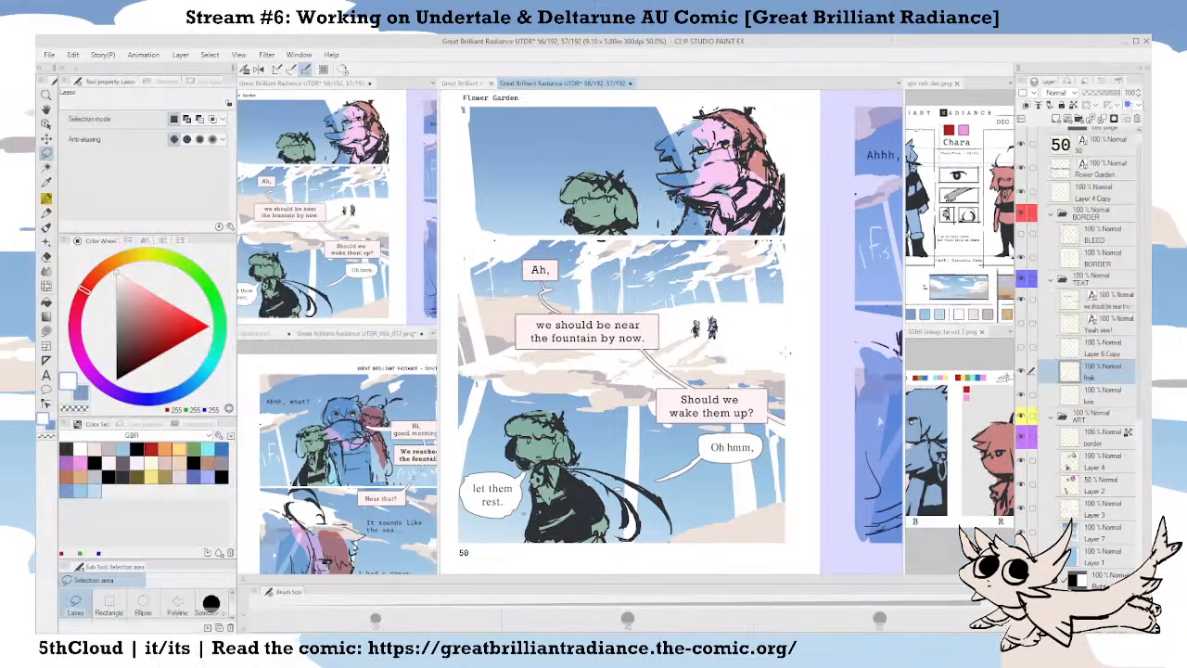
Select the "we should be near the fountain by now." text object and nudge it slightly upward.
key("o")
left_click(590, 342)
key("Up")
key("Up")
key("Up")
key("Up")
key("Up")
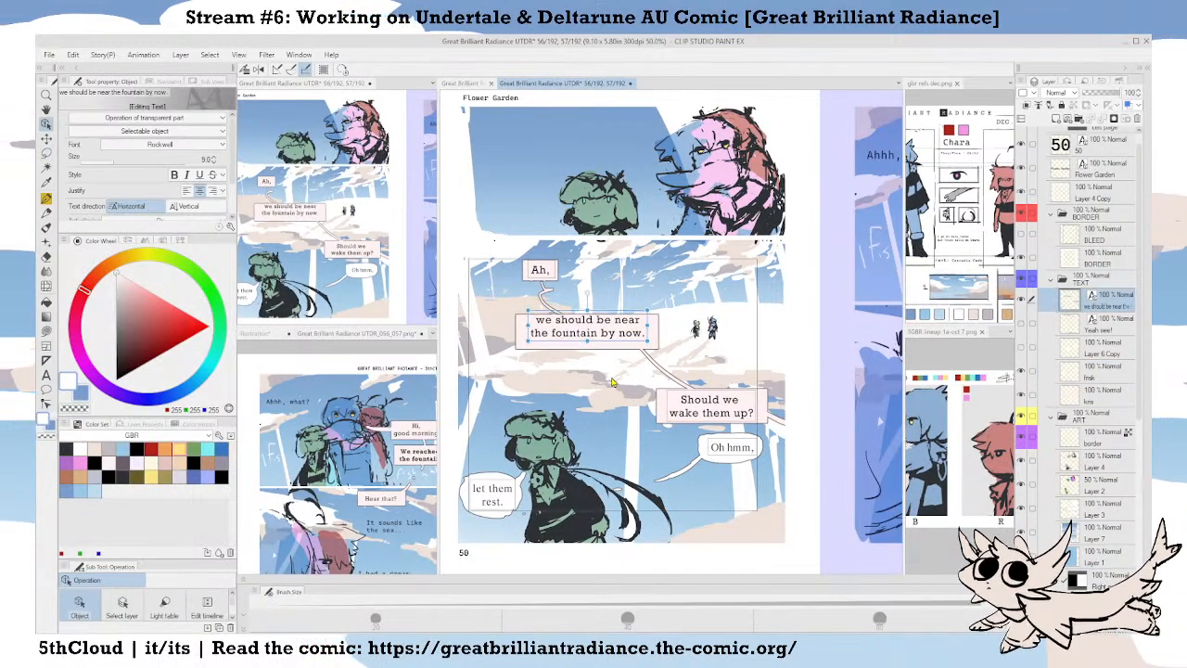
Select the "we should be near the fountain by now." box rectangularly on the kris layer, move it slightly to fit its text, and deselect.
left_click(1093, 396)
key("m")
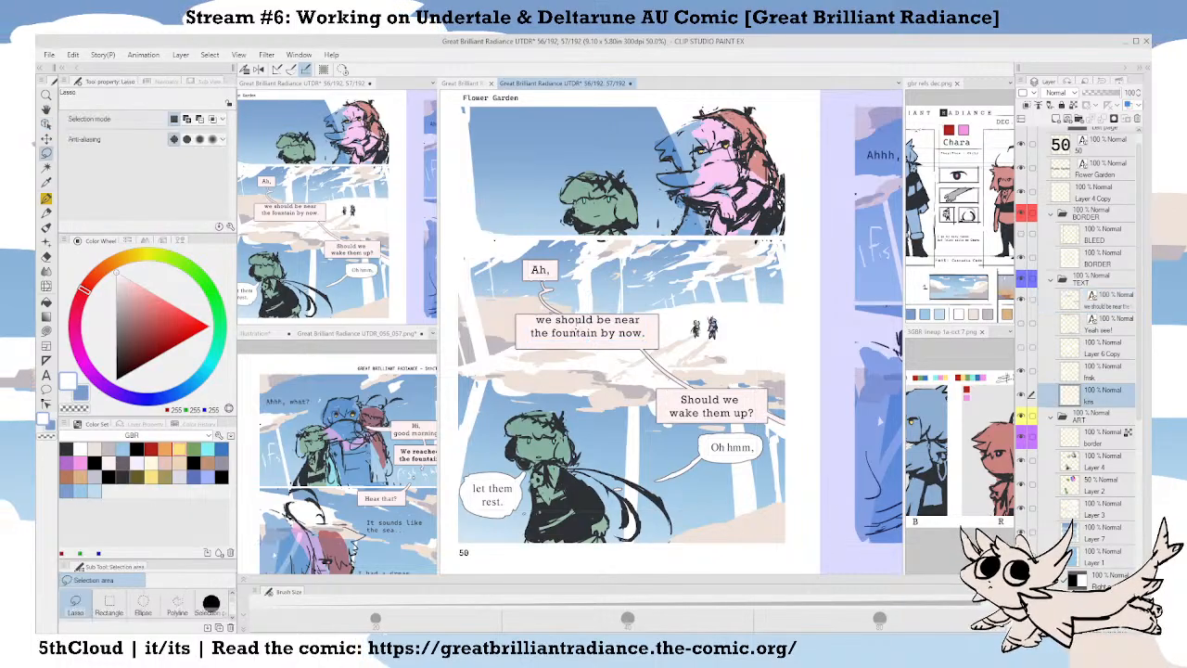
left_click(108, 604)
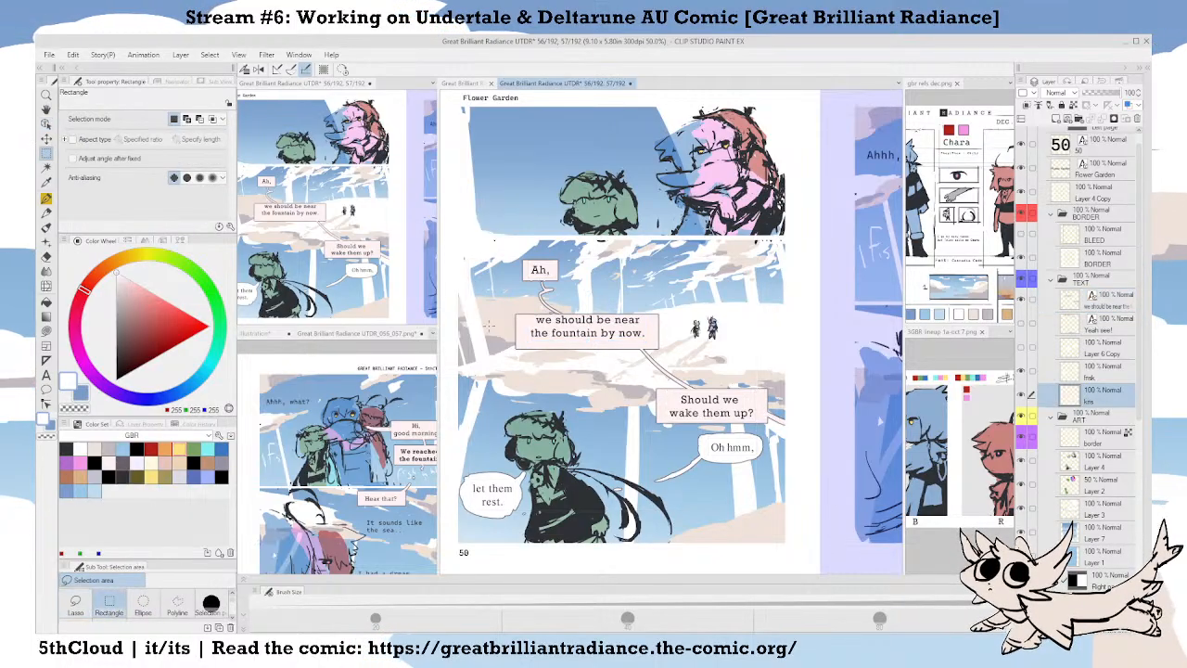
mouse_move(509, 312)
left_mouse_down()
mouse_move(623, 351)
mouse_move(629, 336)
left_mouse_up()
key("k")
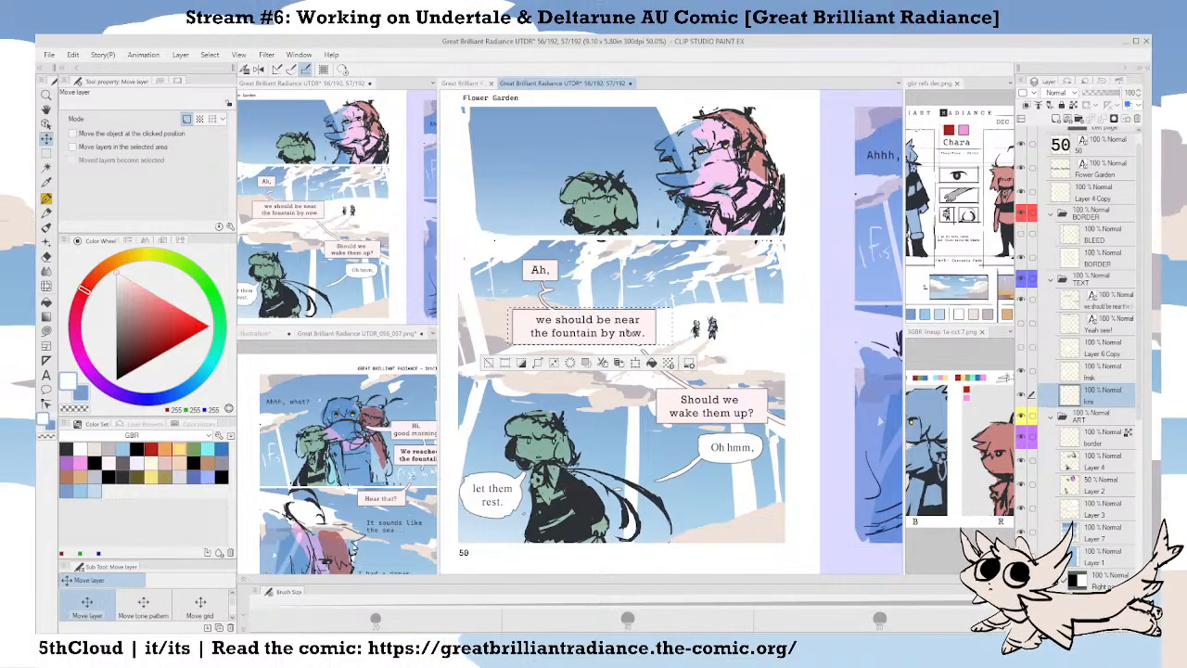
key("m")
left_click(761, 334)
Patch the joins between the moved box and its connecting tails with the Meat Triangle pen at size 20 in the pale pink fill colour.
key("p")
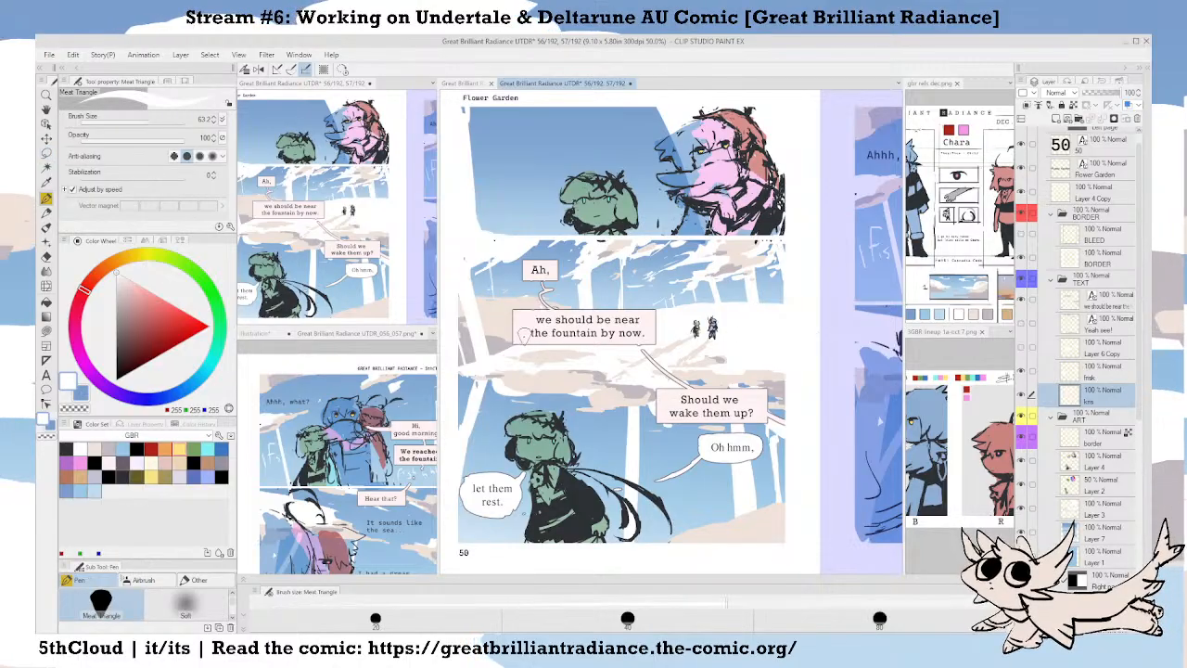
scroll(641, 339, "up", 5)
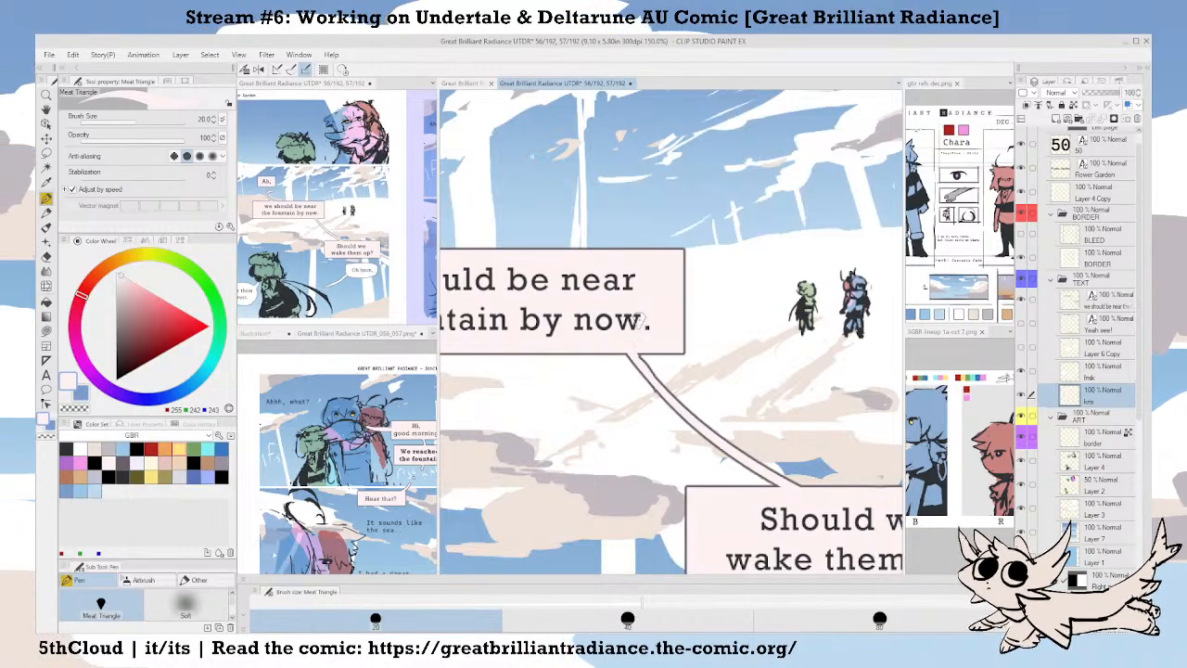
scroll(638, 327, "down", 4)
scroll(584, 306, "up", 7)
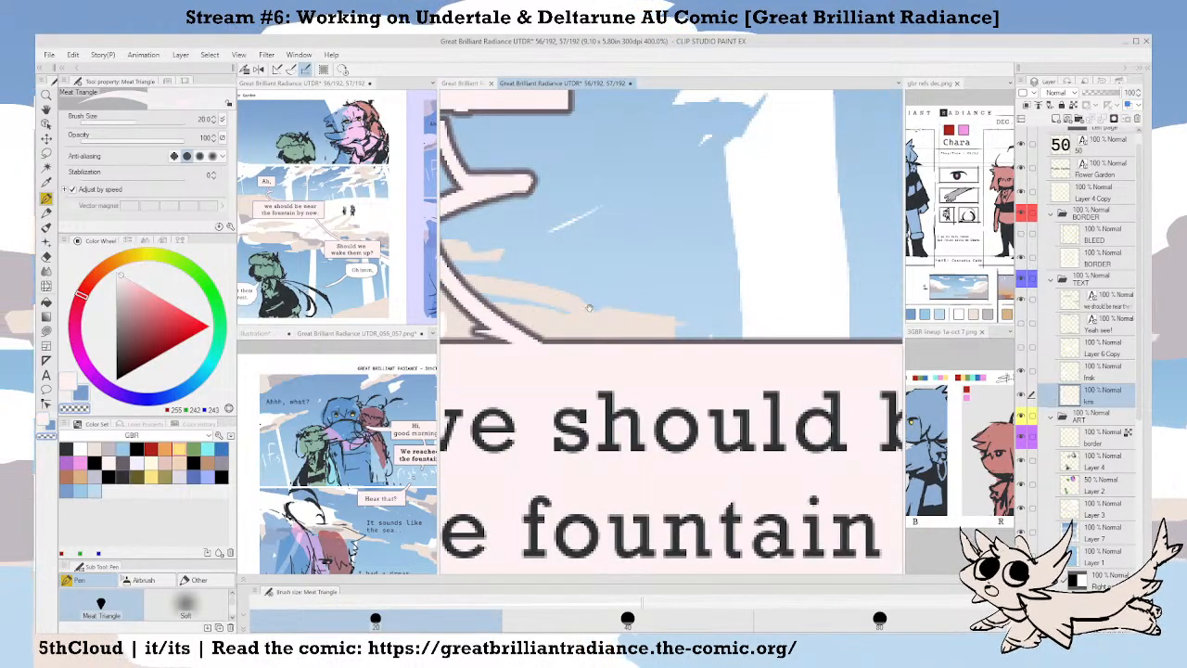
scroll(564, 326, "left", 2)
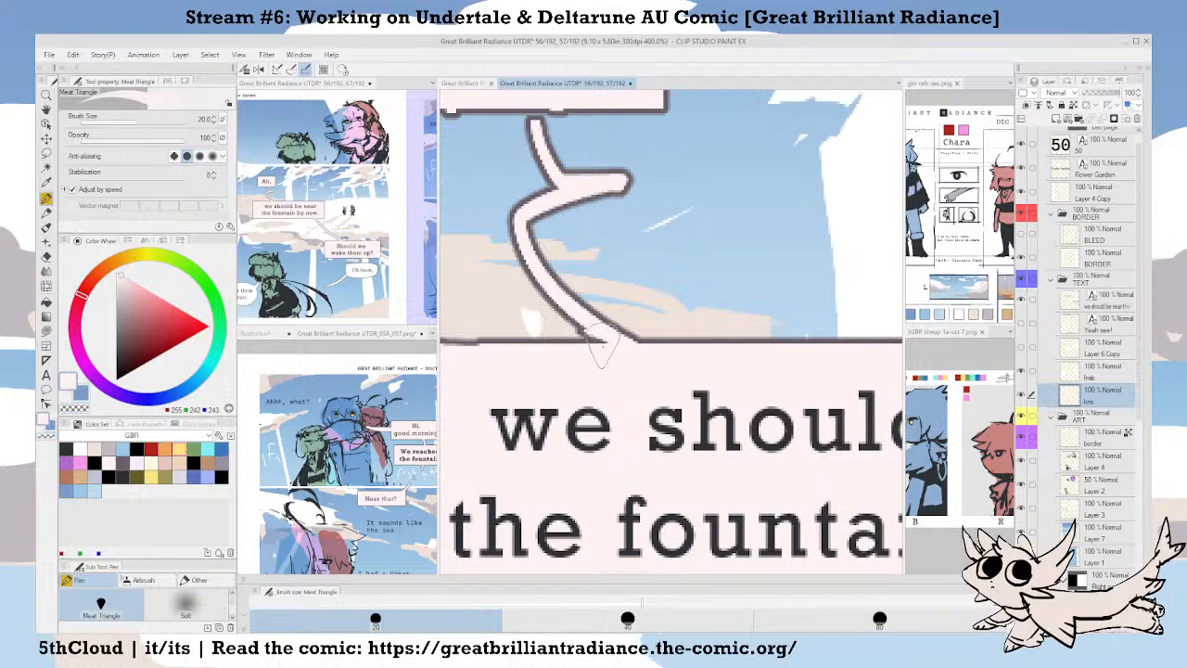
scroll(594, 353, "down", 7)
left_click_drag(646, 406, 634, 388)
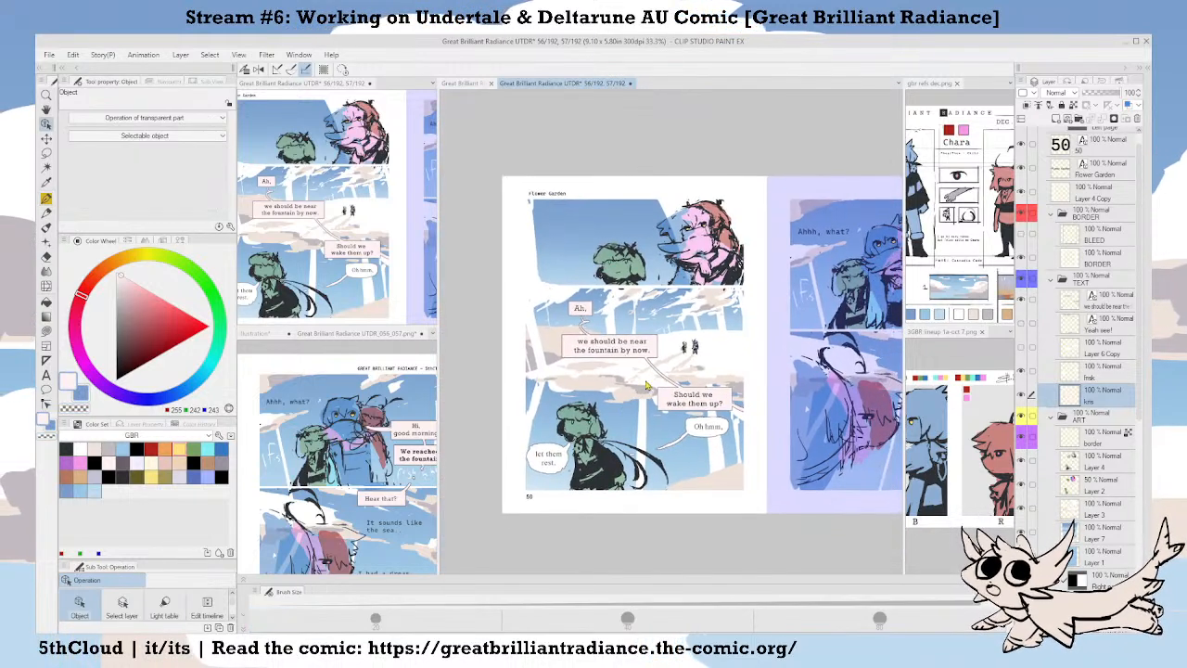
Reselect the "we should be near the fountain by now." text object, return to the Meat Triangle pen, and save the document.
key("o")
left_click(630, 357)
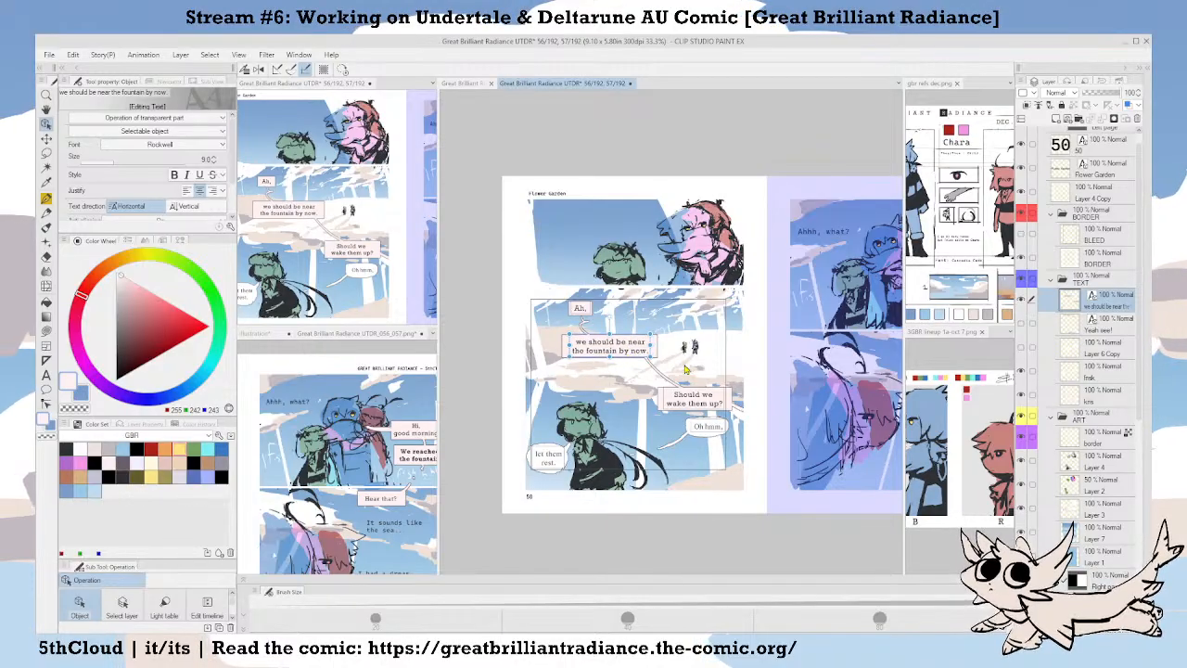
key("p")
left_click_drag(709, 462, 696, 454)
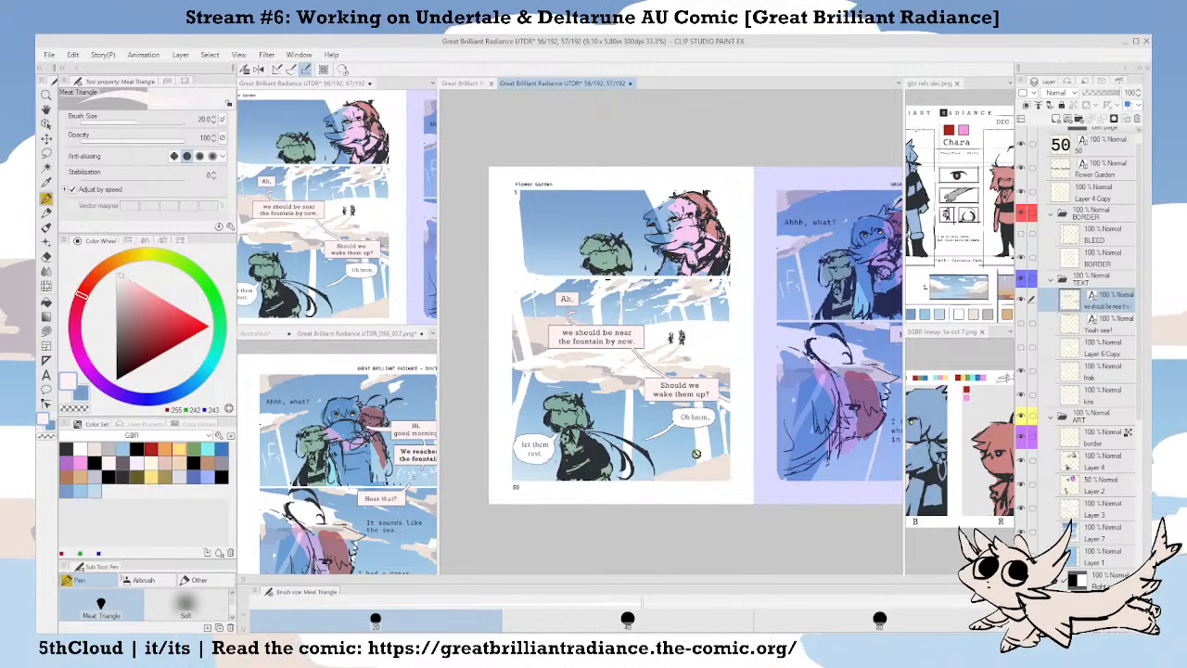
key("ctrl")
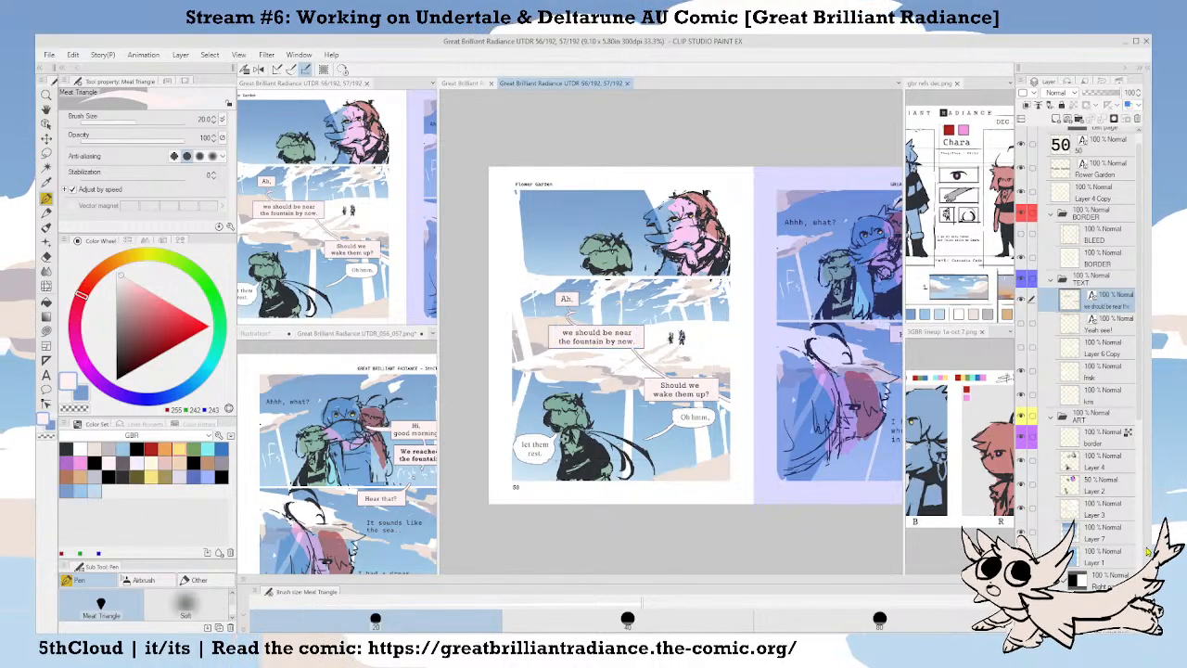
Select the kris layer and review the left page's balloon layout with the palettes hidden.
left_click(1100, 404)
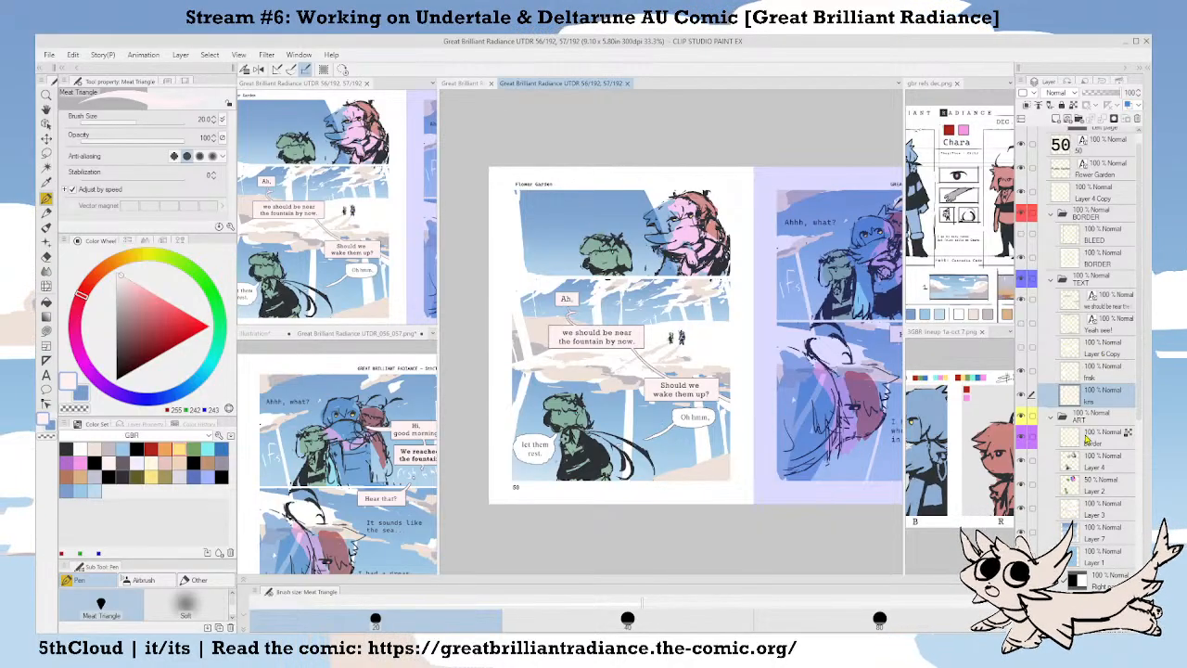
left_click_drag(665, 437, 689, 442)
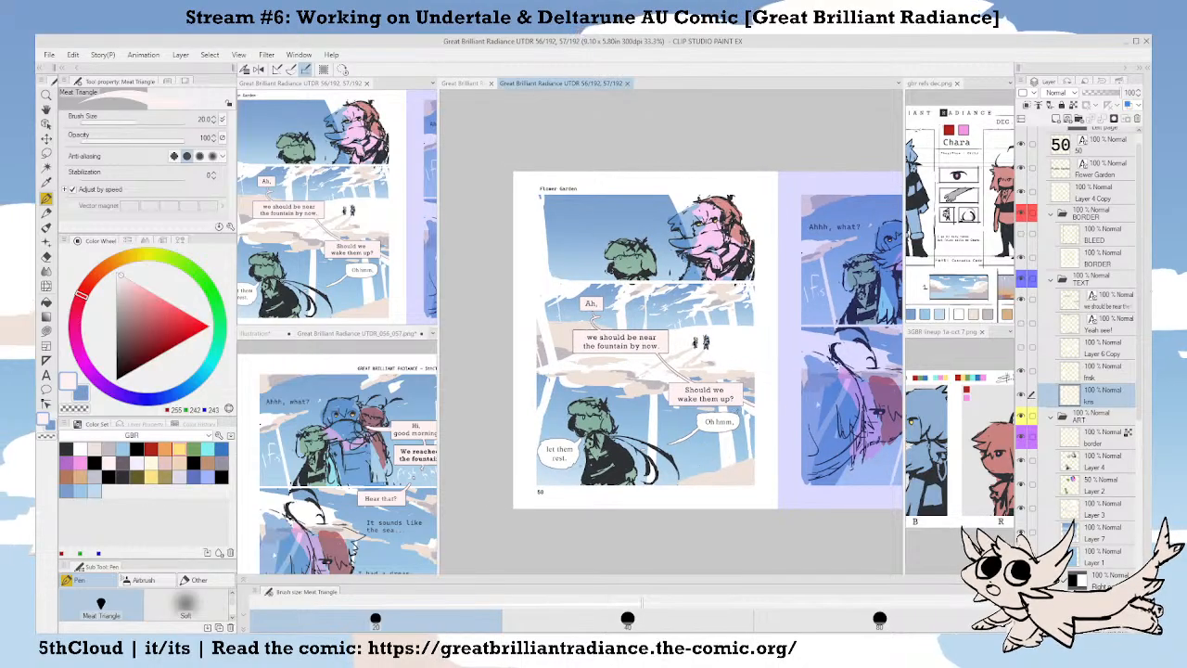
scroll(700, 353, "up", 1)
key("Tab")
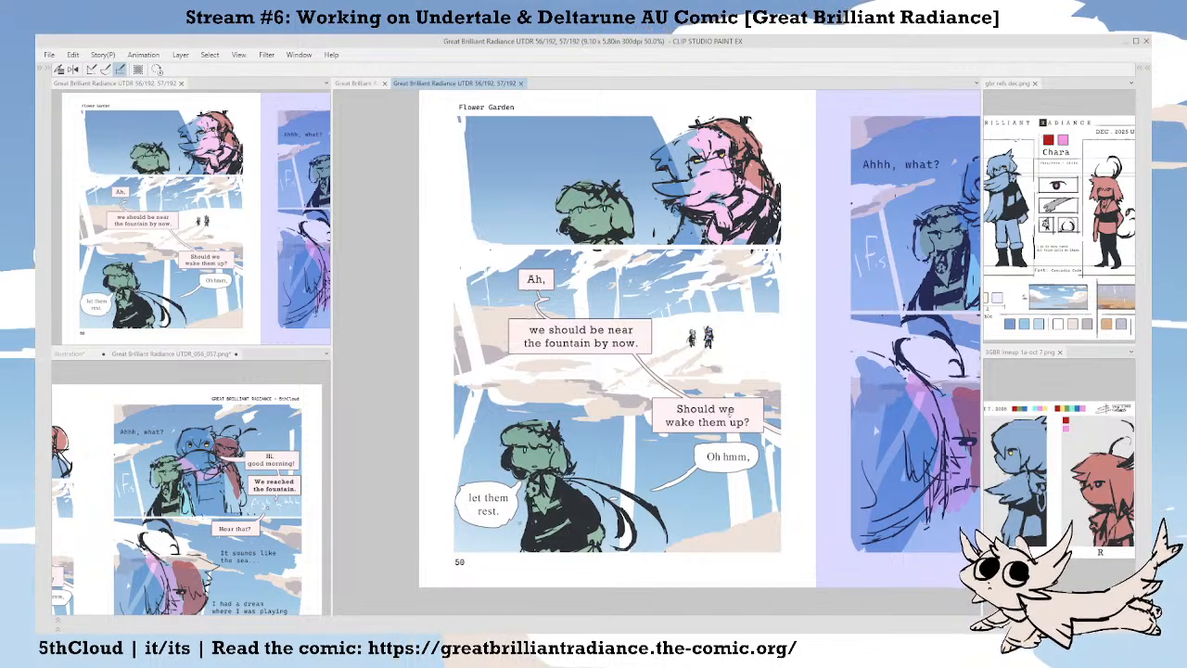
left_click_drag(688, 363, 691, 369)
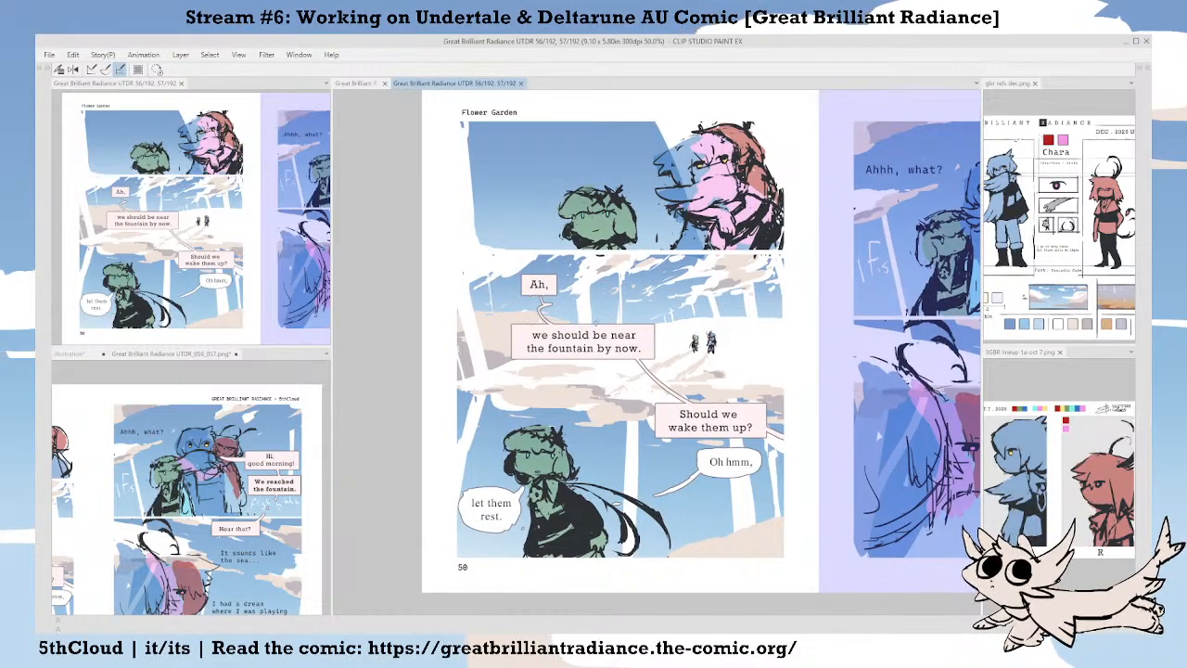
scroll(604, 334, "down", 1)
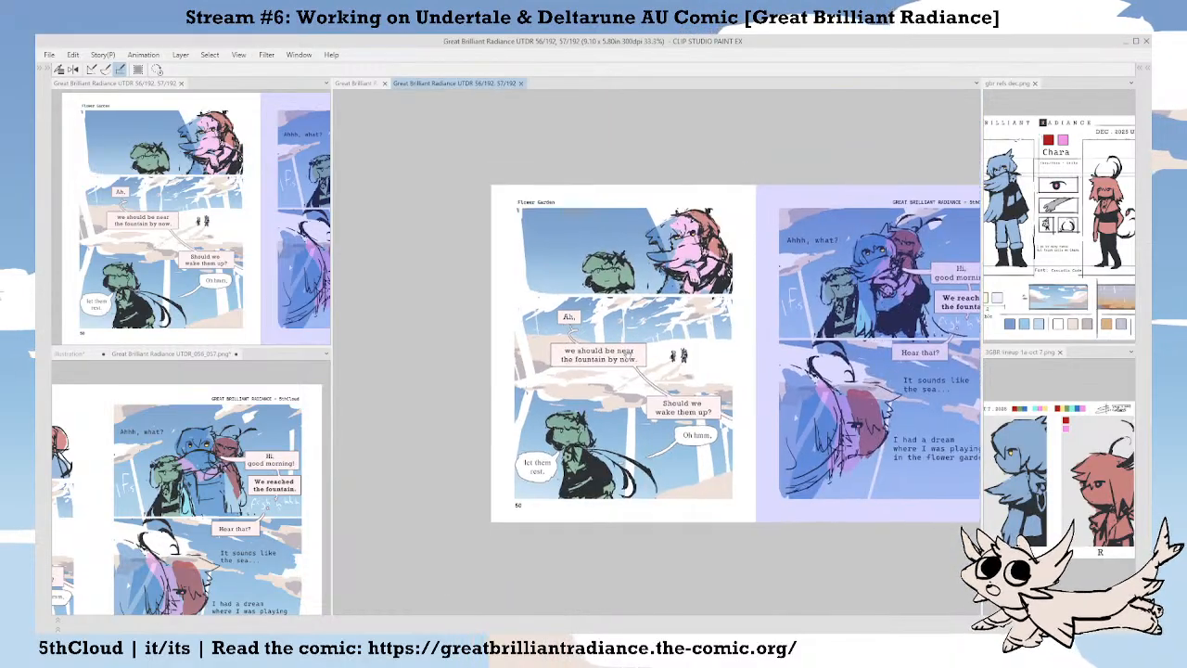
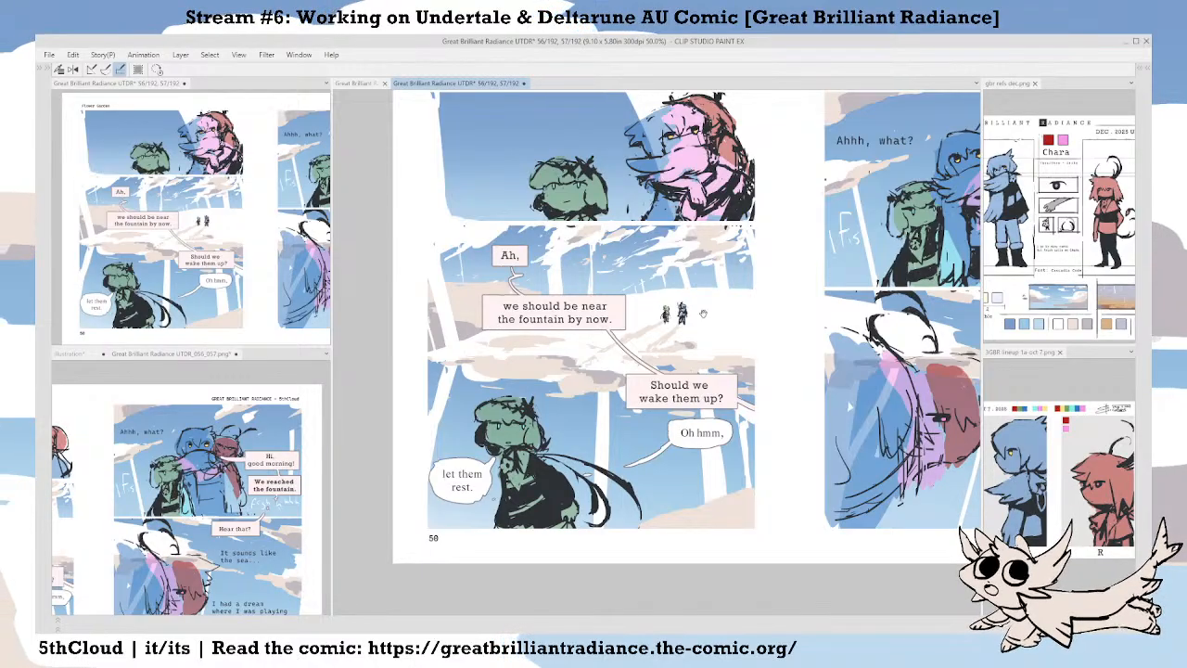
left_click_drag(710, 319, 707, 327)
mouse_move(696, 221)
left_mouse_down()
mouse_move(551, 262)
mouse_move(631, 219)
left_mouse_up()
key("ctrl+z")
left_click_drag(763, 269, 766, 278)
key("ctrl+z")
Examine the left page's panels and balloons alongside the right page's artwork.
left_click_drag(679, 417, 660, 417)
scroll(691, 408, "down", 1)
scroll(691, 408, "up", 1)
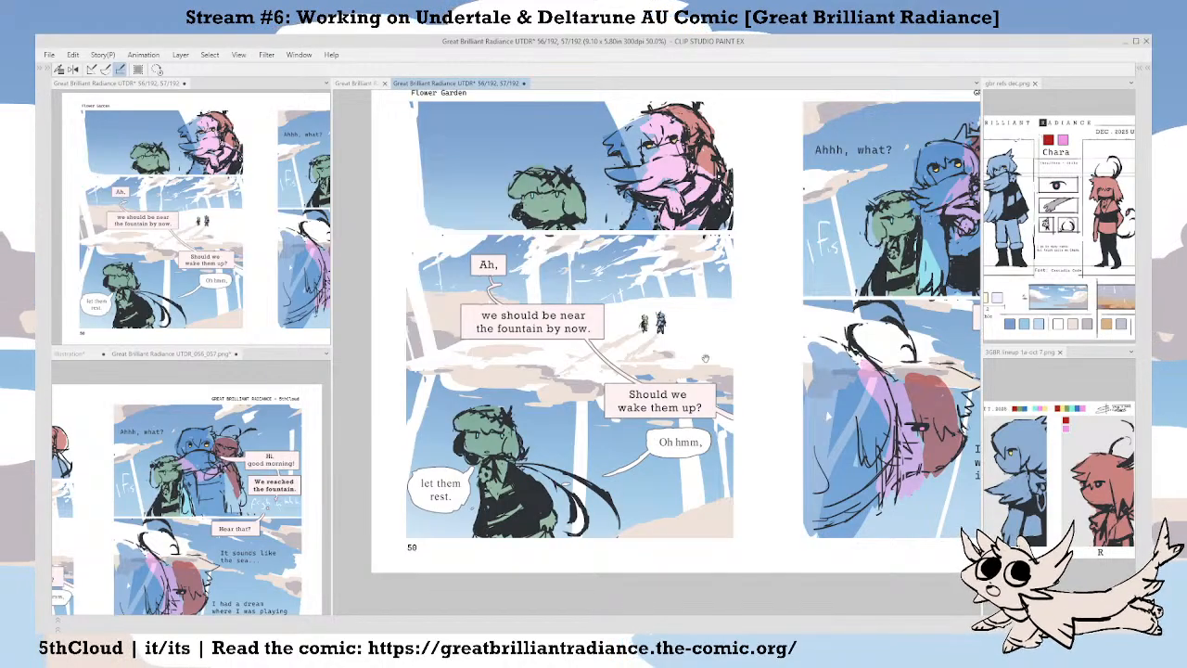
left_click_drag(692, 409, 688, 393)
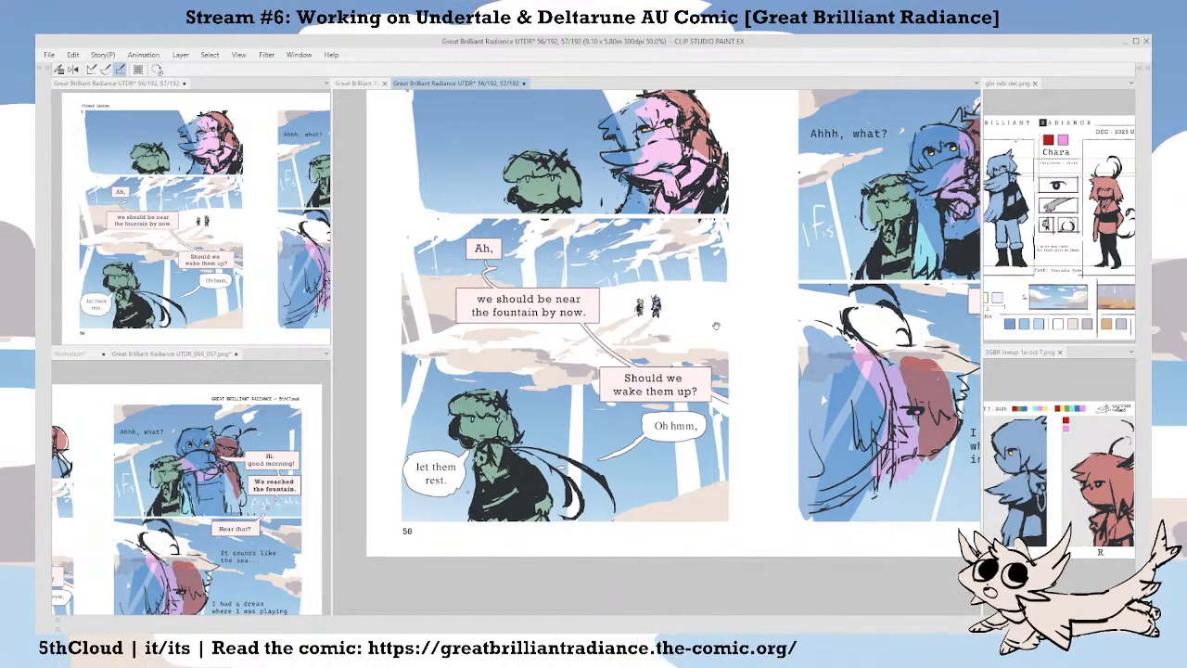
left_click_drag(725, 317, 718, 308)
left_click_drag(570, 272, 570, 291)
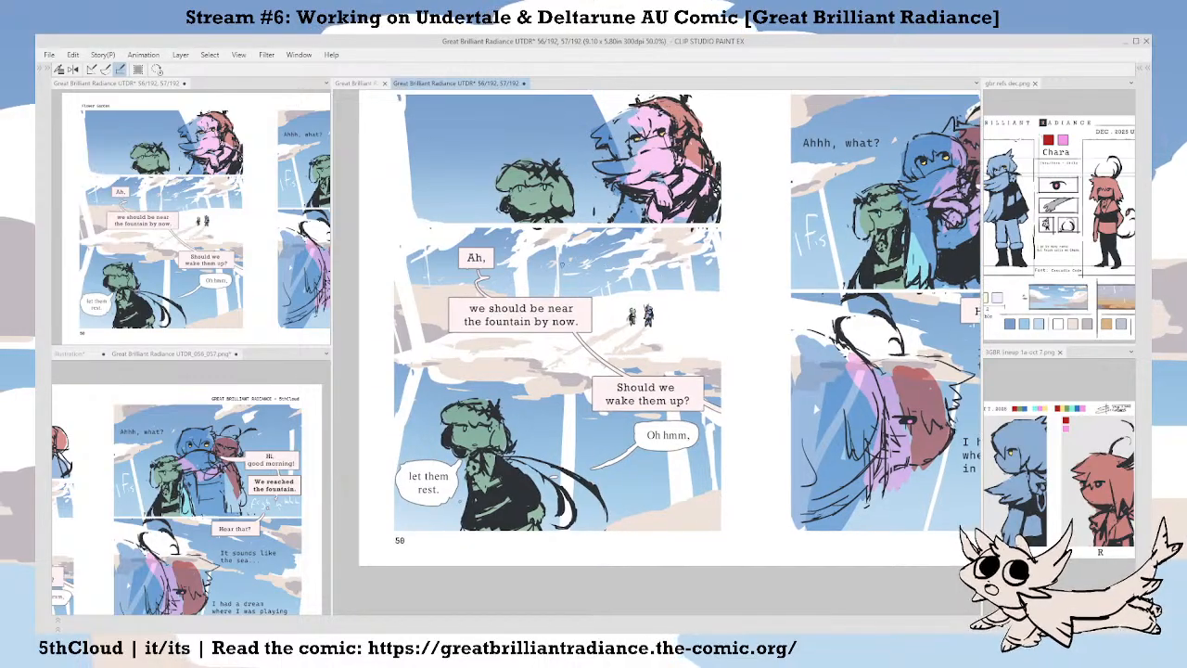
left_click_drag(708, 326, 704, 303)
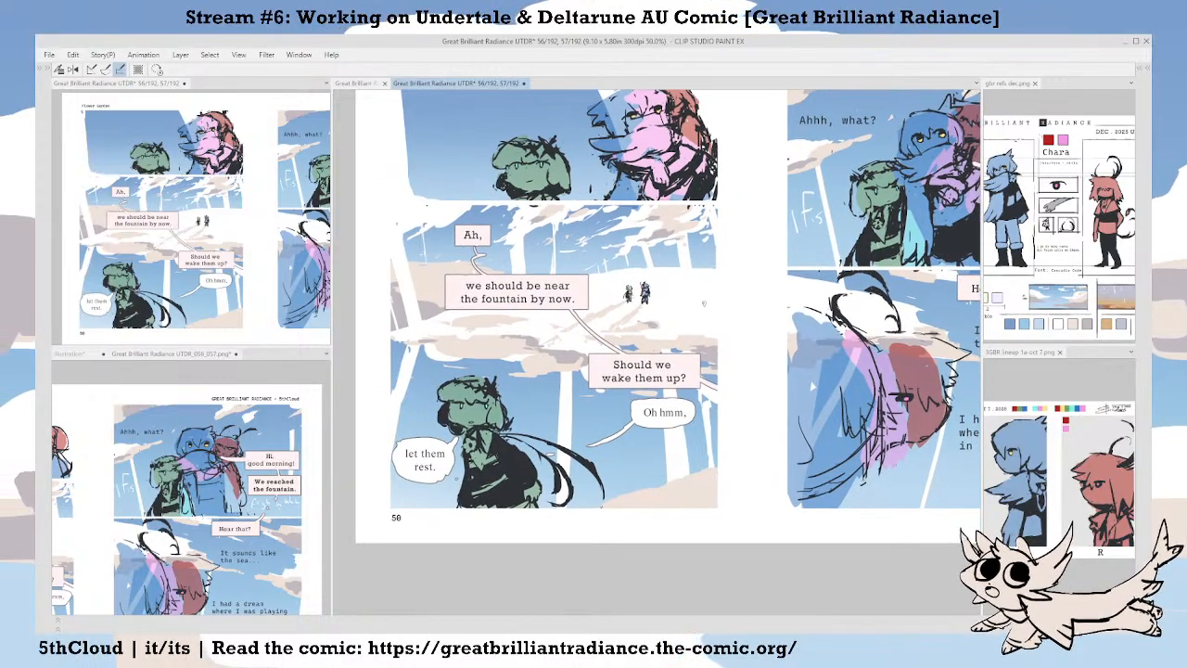
Try a freehand red outline around the left page's lower panels and undo it.
scroll(704, 303, "down", 1)
scroll(704, 303, "up", 1)
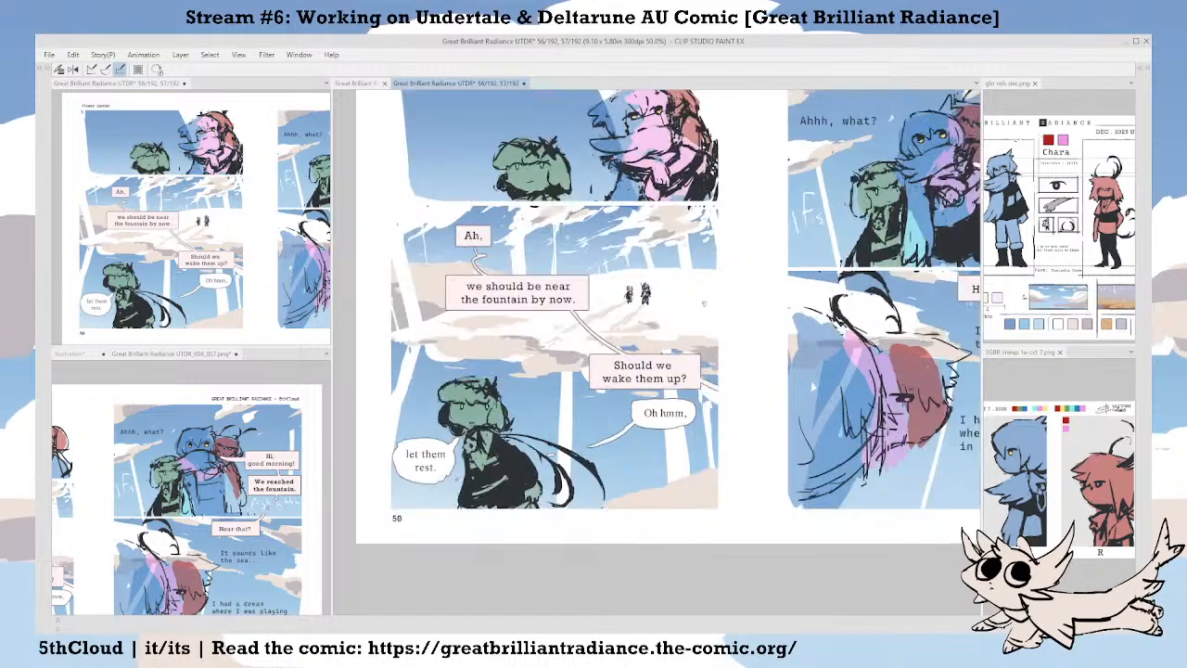
left_click_drag(774, 479, 805, 478)
mouse_move(495, 204)
left_mouse_down()
mouse_move(784, 460)
mouse_move(429, 517)
mouse_move(390, 352)
mouse_move(491, 221)
left_mouse_up()
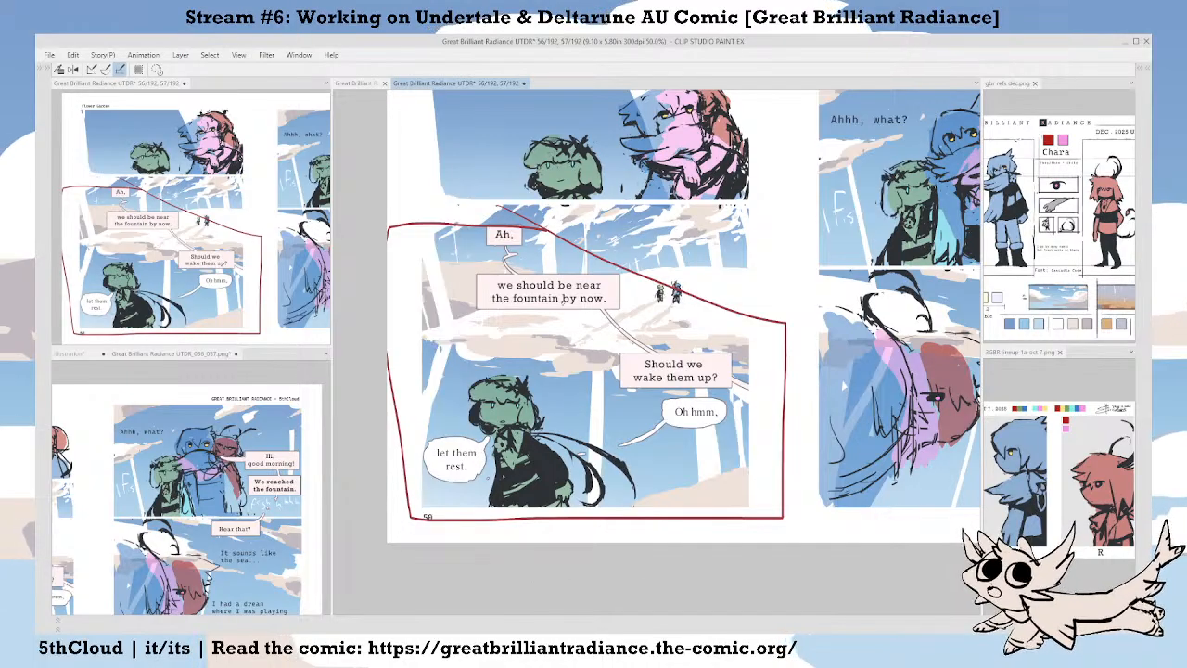
key("ctrl+z")
Compare the lower panel with the reference page's balloon placement, circling the spot beside the green character's cape in red, and undo the marks.
left_click_drag(683, 392, 679, 377)
left_click_drag(197, 509, 395, 441)
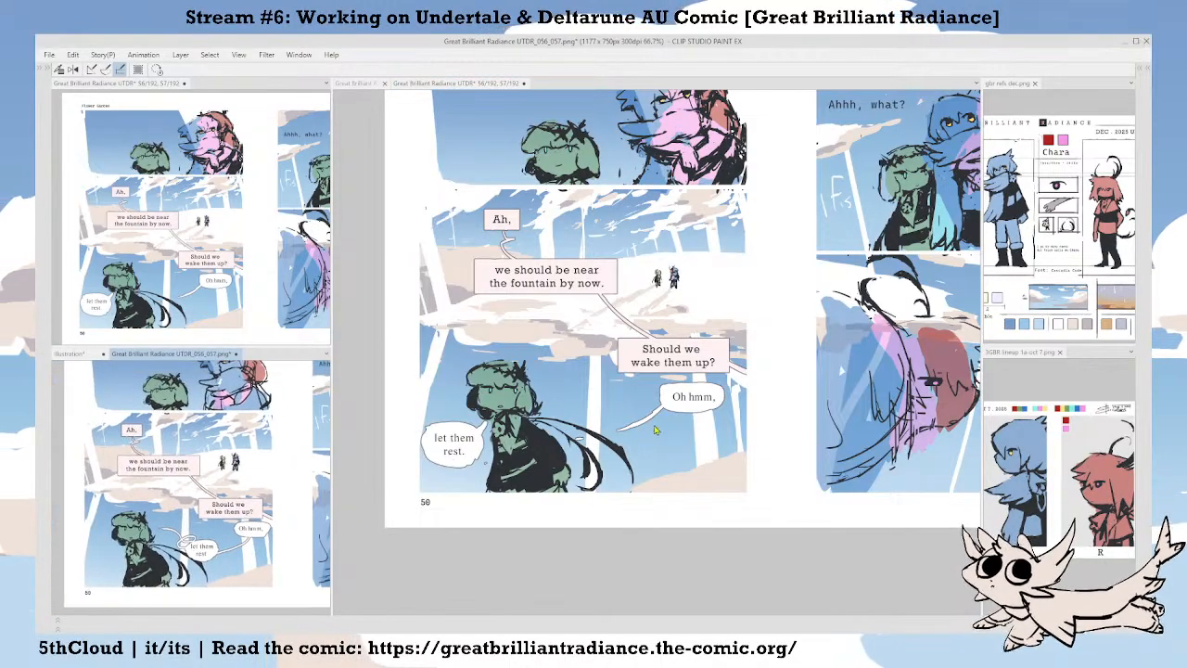
left_click(463, 443)
mouse_move(605, 418)
left_mouse_down()
mouse_move(653, 429)
mouse_move(640, 457)
left_mouse_up()
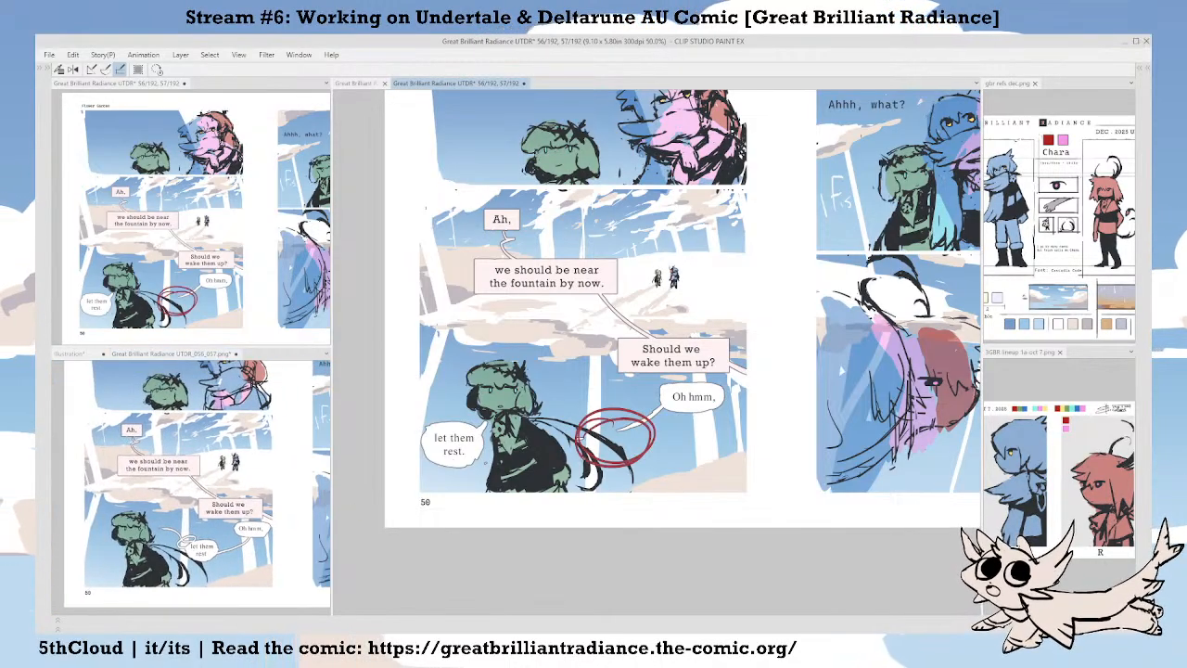
mouse_move(568, 446)
left_mouse_down()
mouse_move(492, 467)
mouse_move(512, 480)
left_mouse_up()
left_click_drag(471, 426, 475, 433)
key("ctrl+z")
key("ctrl+z")
key("ctrl+z")
left_click_drag(702, 427, 706, 446)
mouse_move(608, 436)
left_mouse_down()
mouse_move(587, 453)
mouse_move(649, 475)
left_mouse_up()
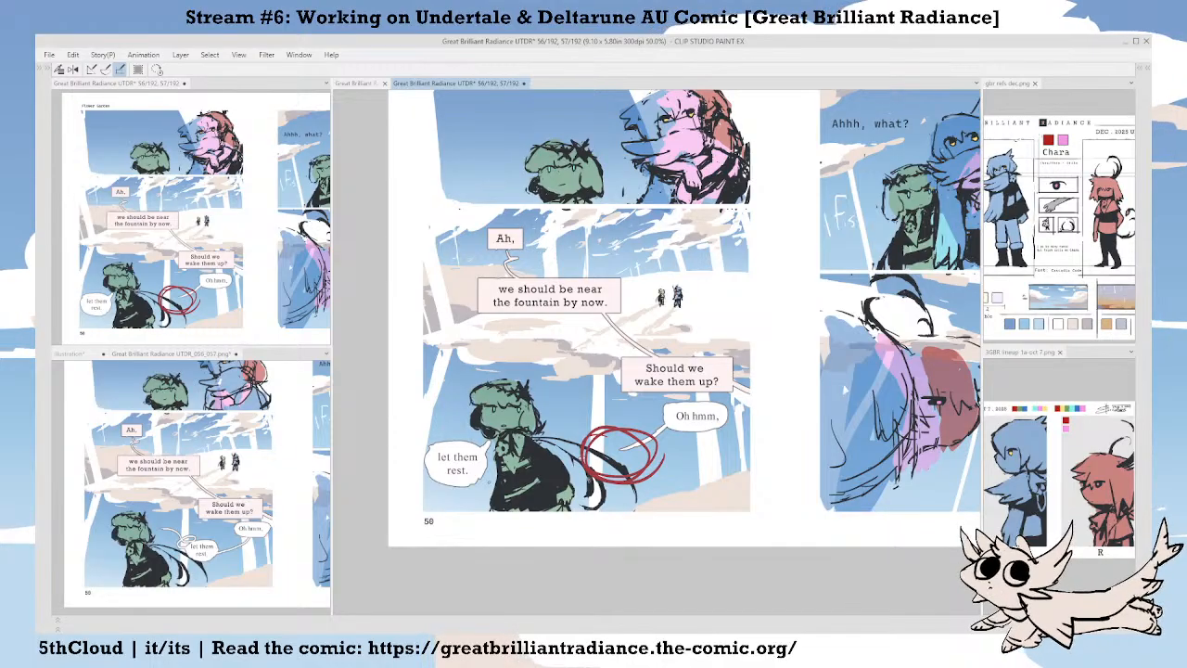
key("ctrl+z")
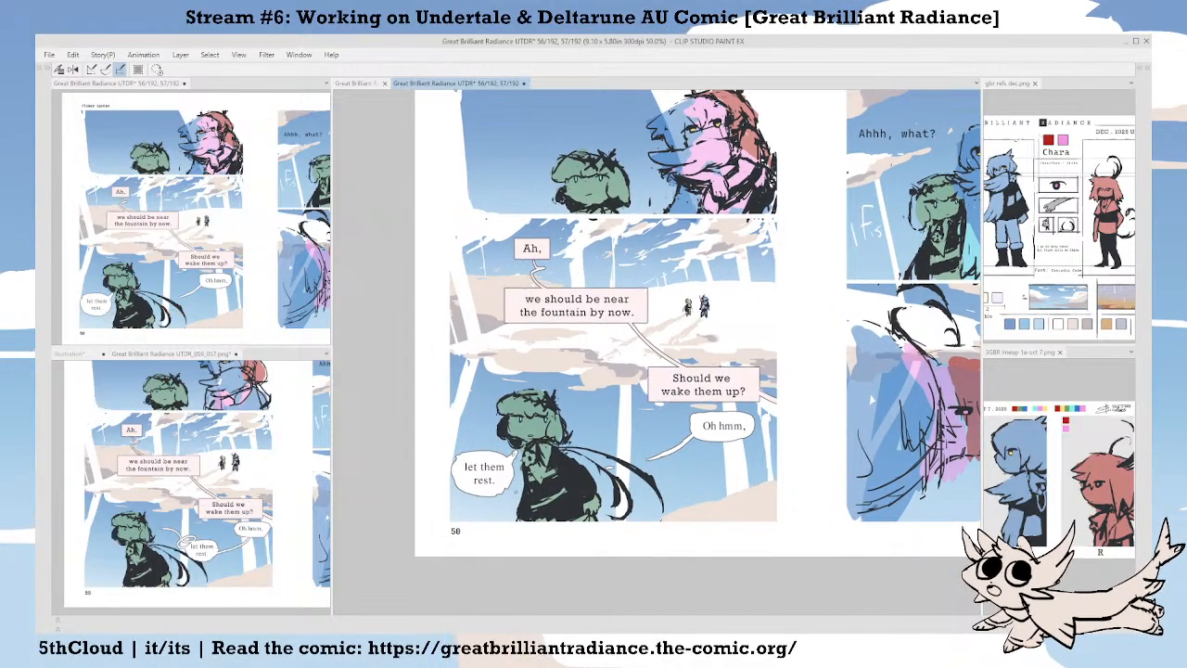
Circle the "let them rest." balloon in red, undoing the trial strokes toward the green character and from the "Oh hmm," balloon.
mouse_move(482, 446)
left_mouse_down()
mouse_move(496, 439)
mouse_move(519, 494)
left_mouse_up()
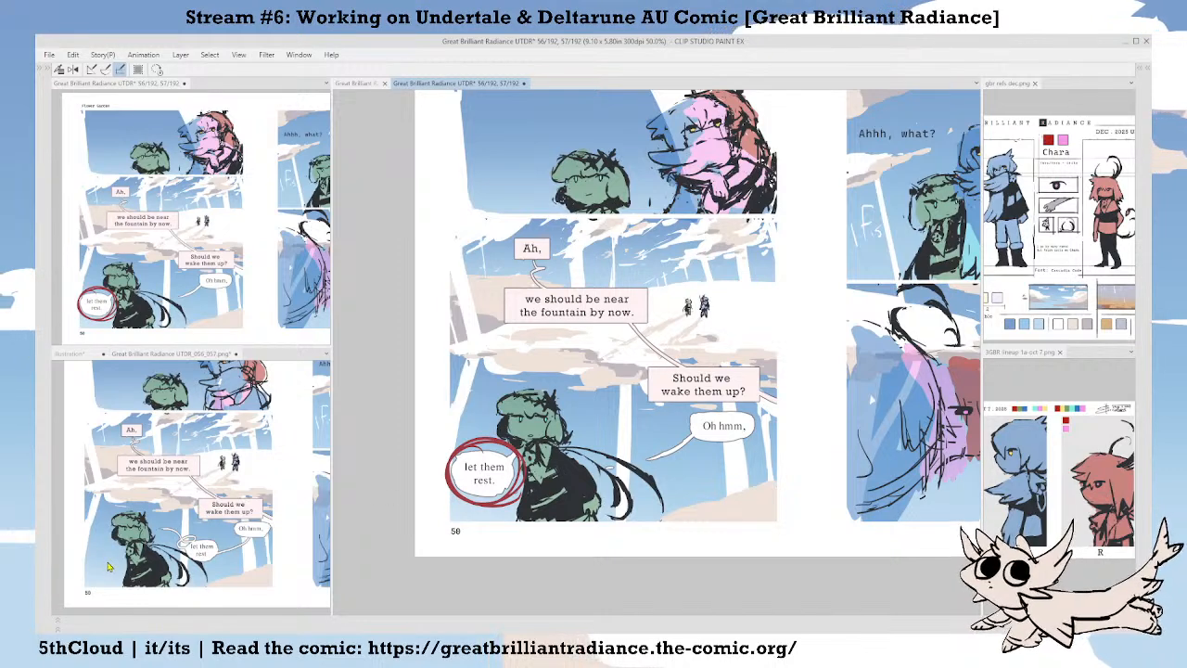
left_click_drag(546, 527, 554, 547)
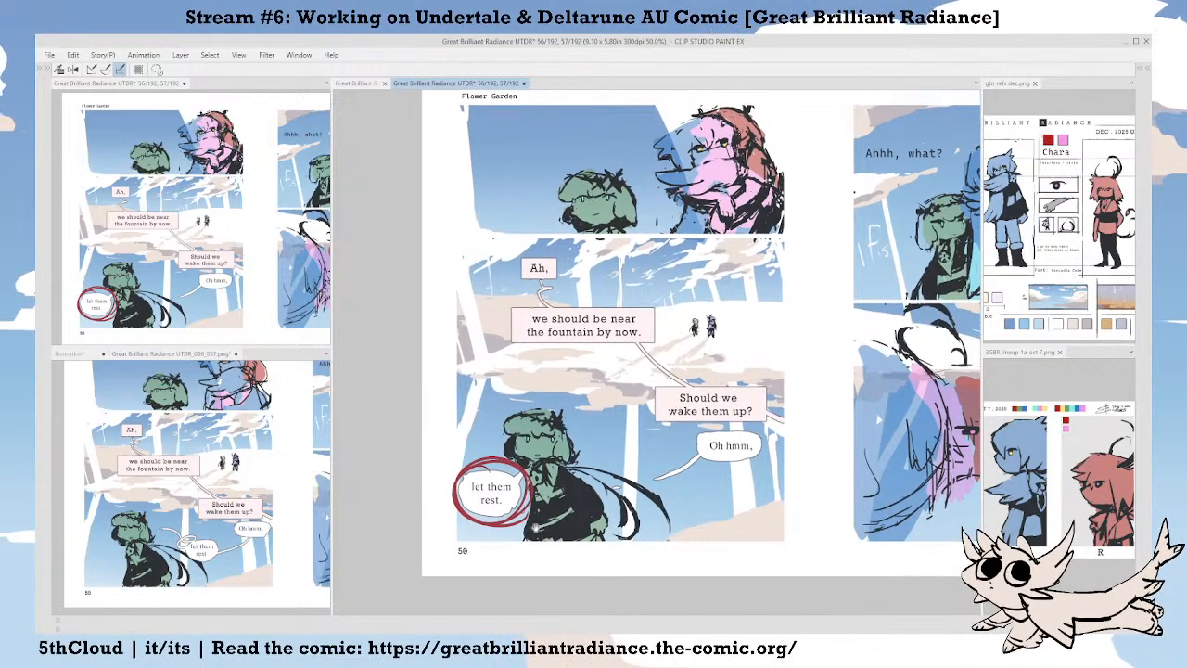
left_click_drag(492, 490, 507, 475)
left_click_drag(553, 429, 508, 460)
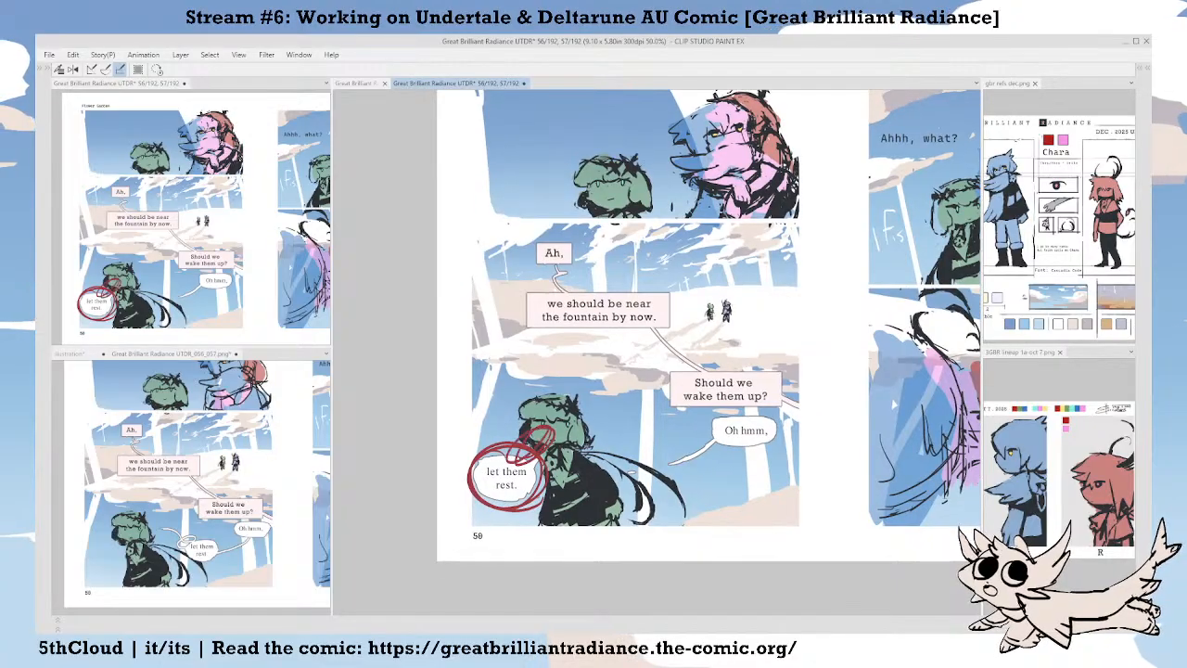
key("ctrl+z")
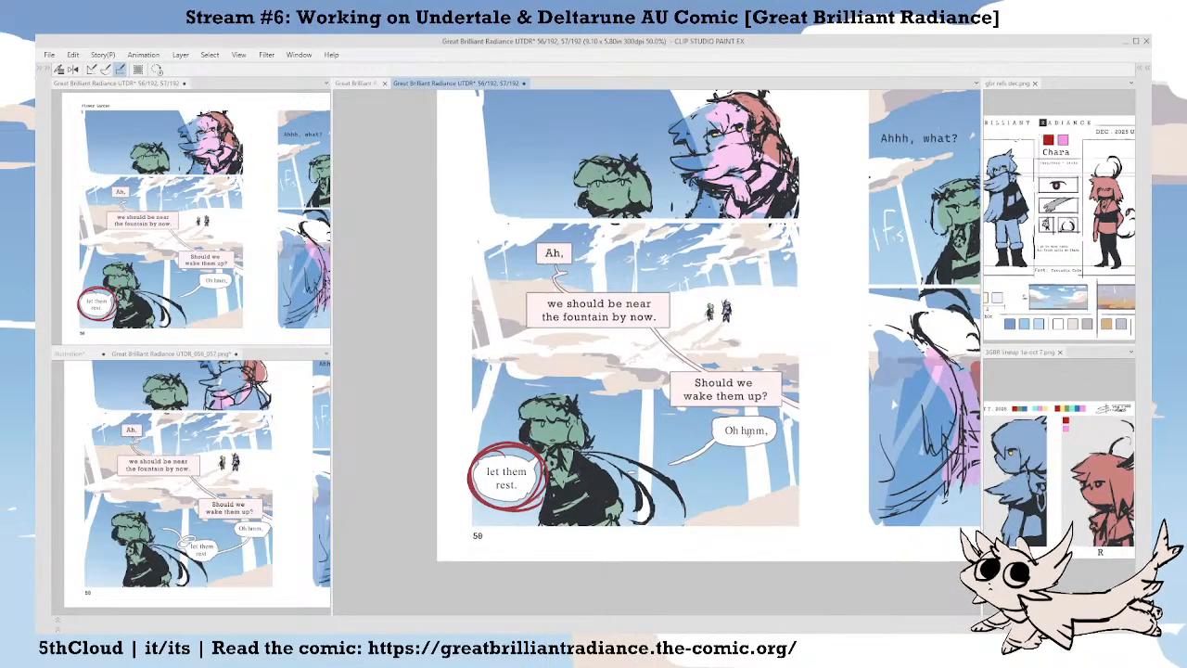
mouse_move(747, 434)
left_mouse_down()
mouse_move(570, 477)
mouse_move(640, 490)
left_mouse_up()
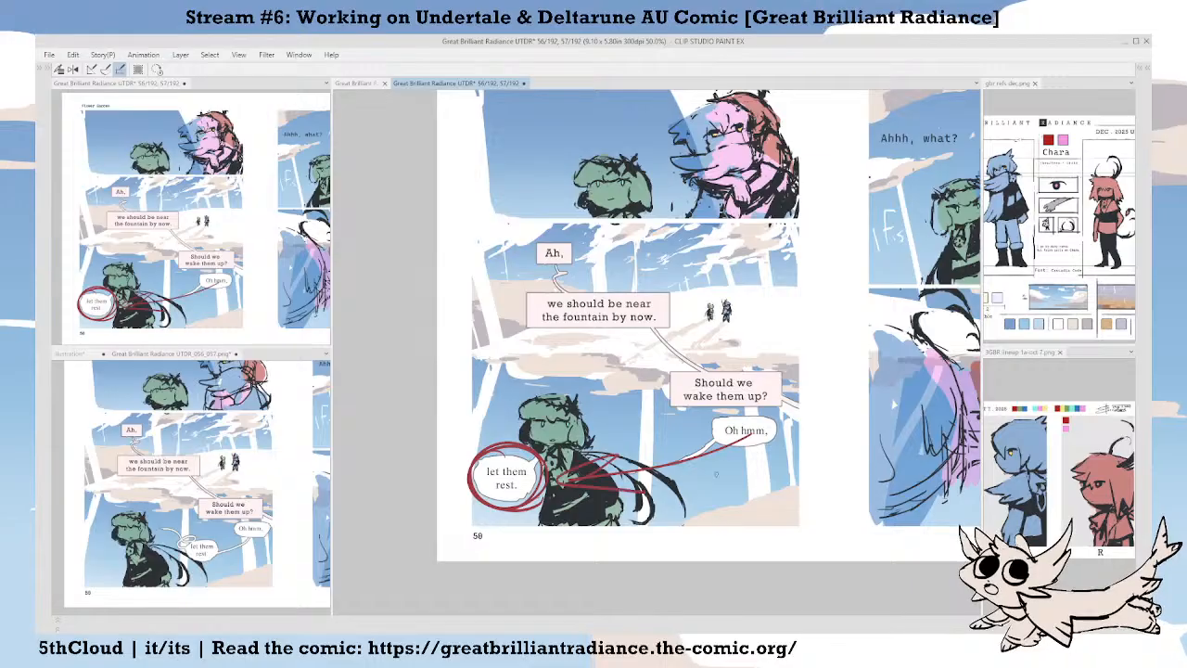
key("ctrl+z")
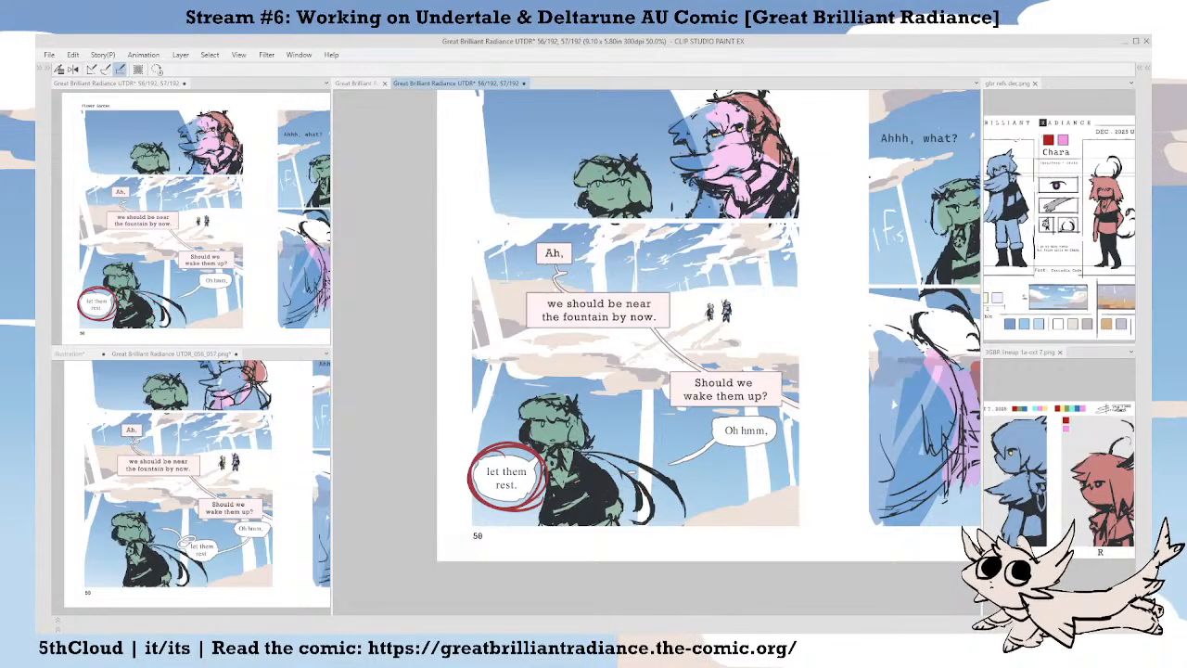
Undo the red circle around "let them rest." and outline the cloud panel, the green character and the "Oh hmm," balloon in red.
key("ctrl+z")
key("ctrl+z")
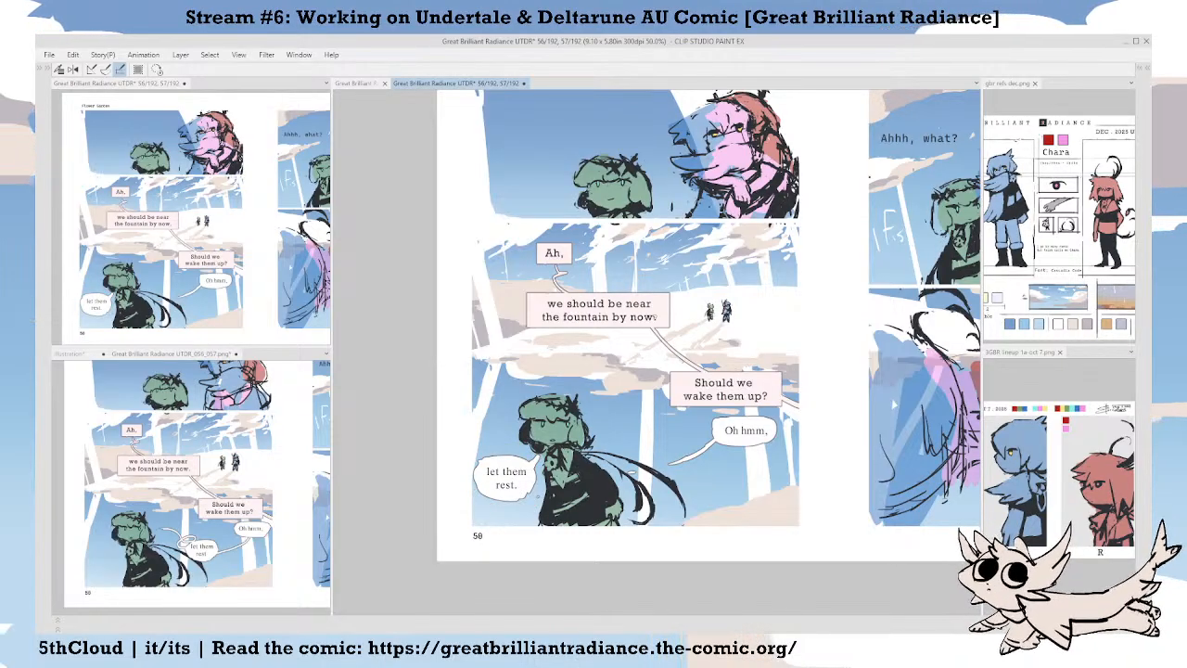
mouse_move(508, 252)
left_mouse_down()
mouse_move(789, 288)
mouse_move(493, 249)
left_mouse_up()
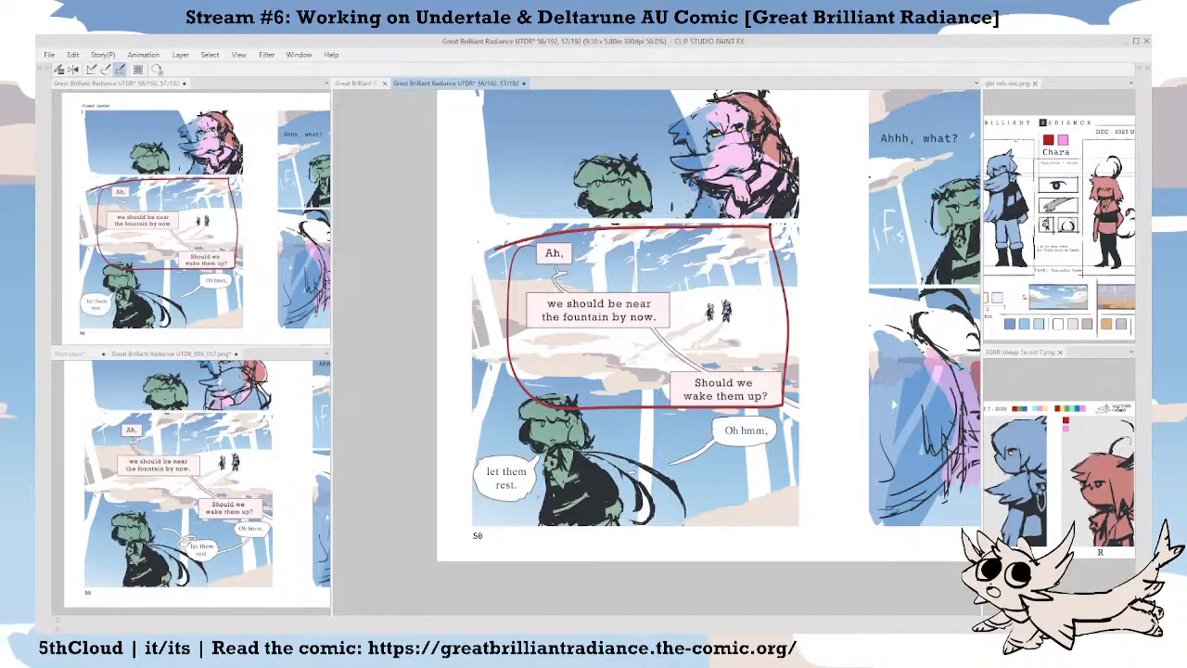
mouse_move(695, 443)
left_mouse_down()
mouse_move(710, 420)
mouse_move(609, 448)
mouse_move(510, 507)
mouse_move(469, 436)
mouse_move(556, 501)
left_mouse_up()
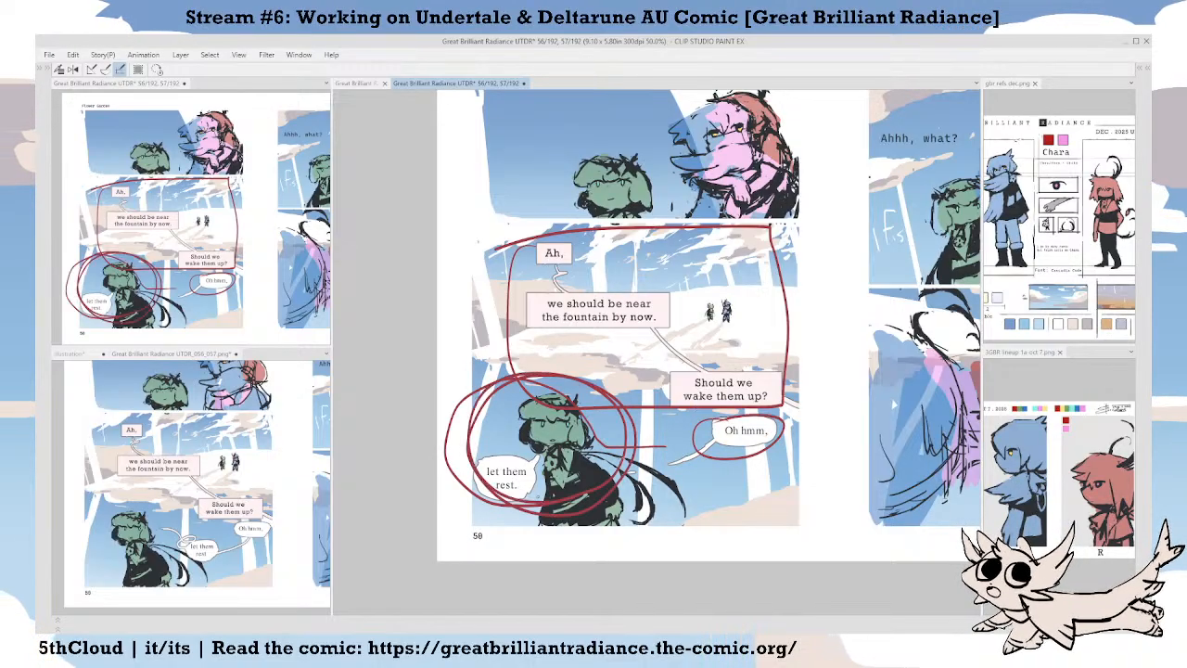
left_click_drag(832, 451, 782, 504)
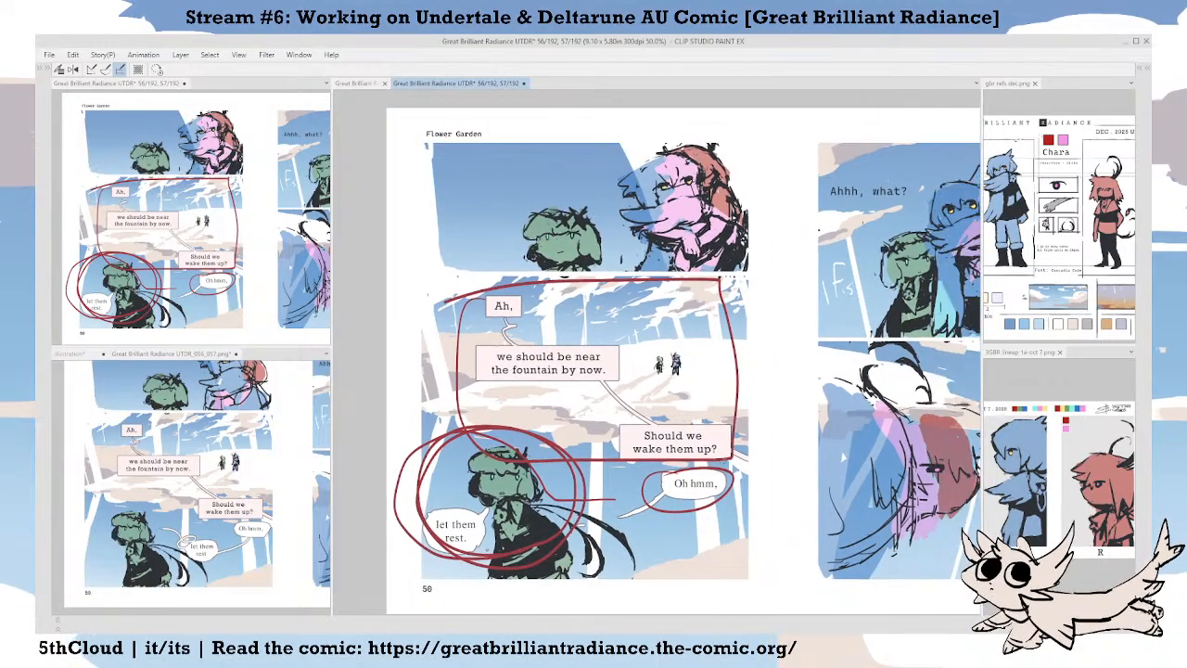
Delete the layer that holds the red annotation strokes over page 50.
key("ctrl+minus")
key("Tab")
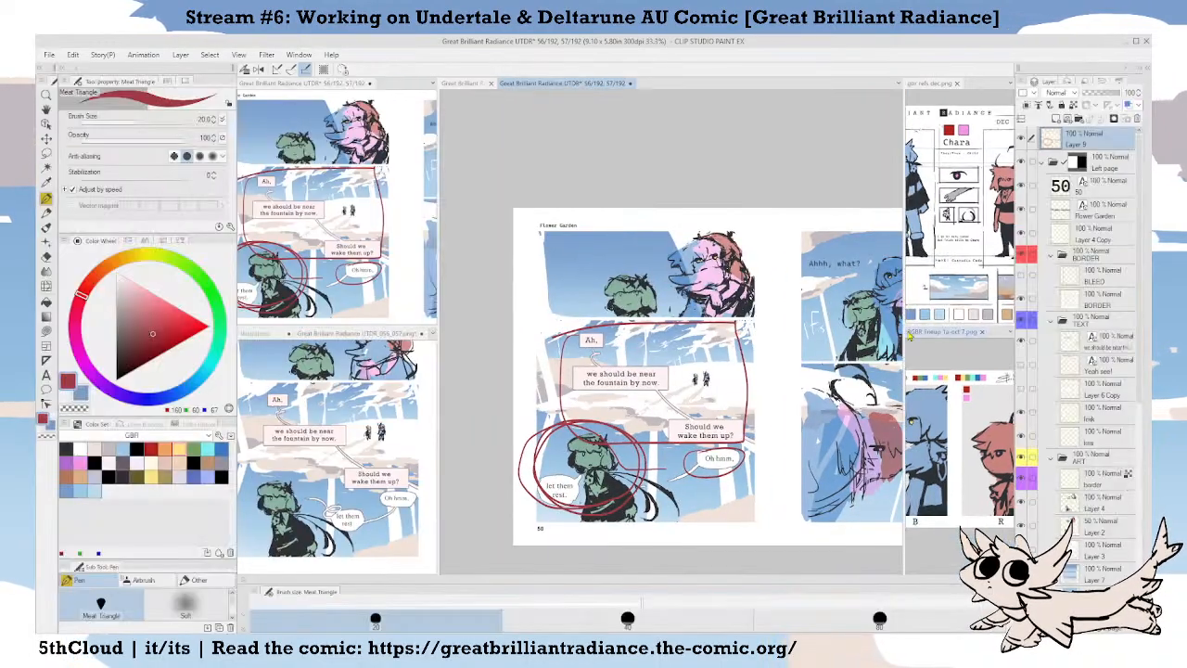
left_click(1137, 121)
Select Layer 3 in the right page's ART folder and save the comic file.
left_click_drag(1139, 239, 1133, 427)
left_click(1093, 544)
left_click_drag(835, 526, 645, 511)
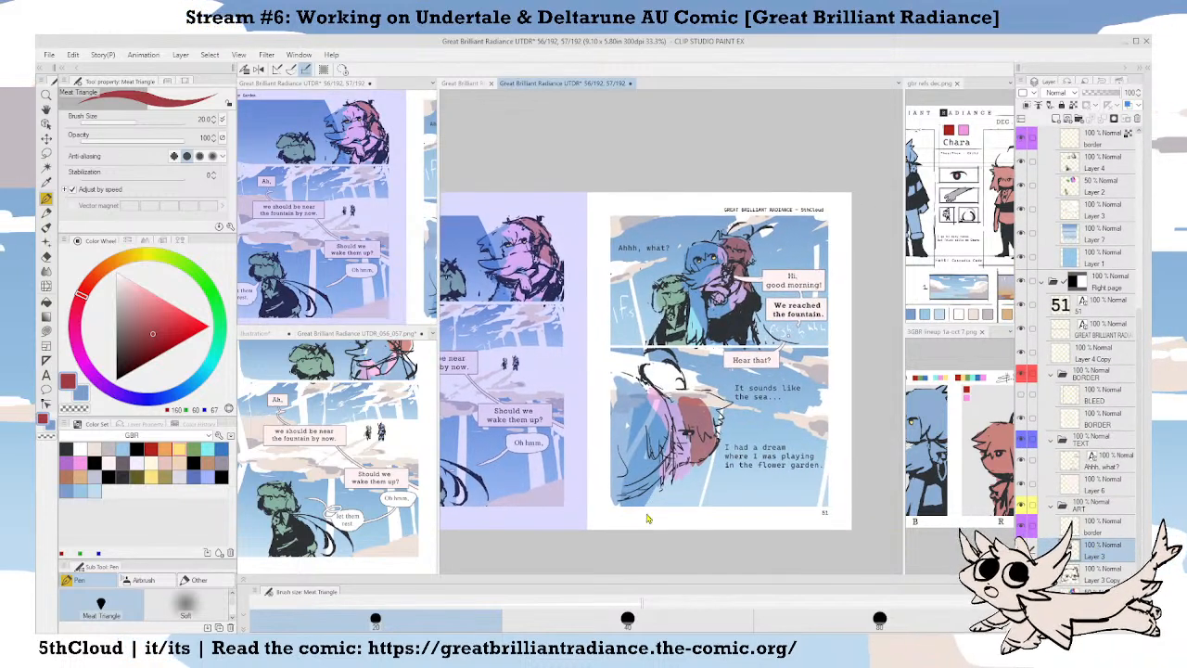
key("ctrl+s")
Move the "Ahhh, what?" text slightly up and to the right within page 51's upper panel.
left_click_drag(768, 264, 754, 272)
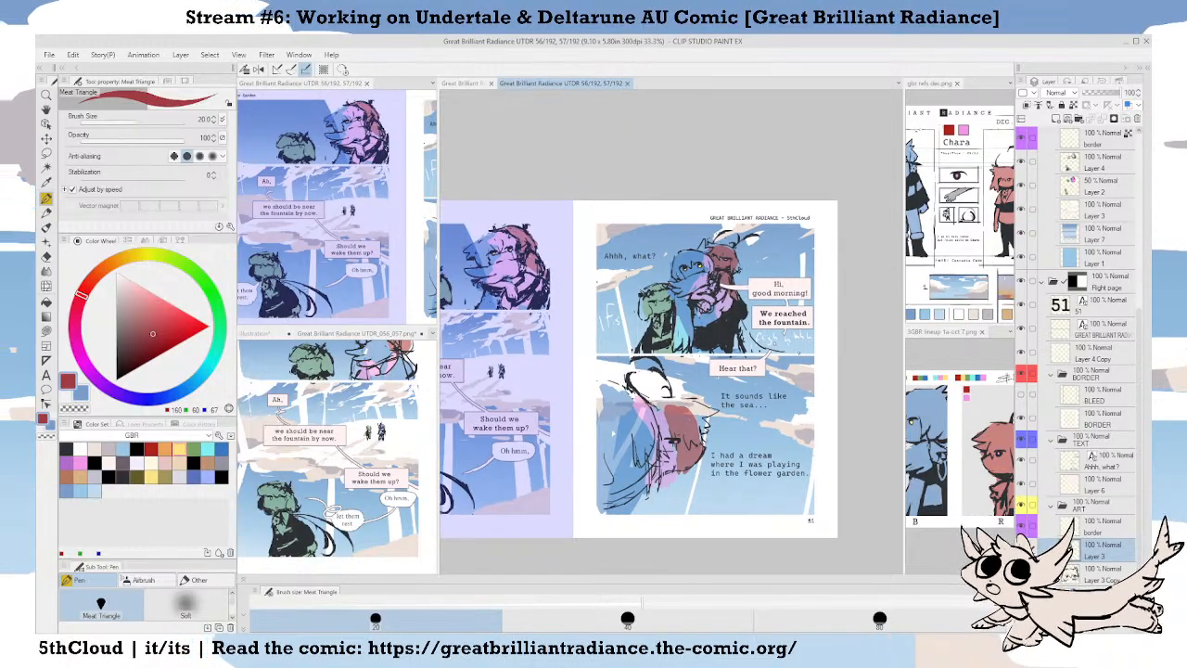
scroll(784, 352, "up", 2)
scroll(803, 250, "down", 3)
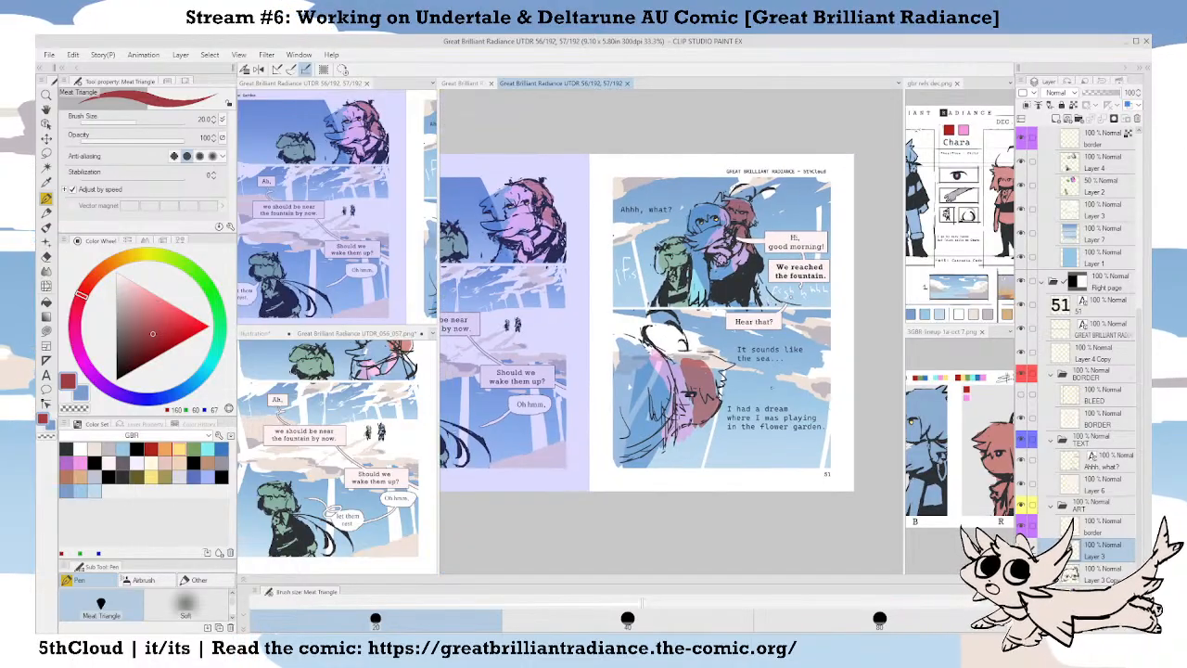
left_click_drag(776, 350, 770, 372)
key("o")
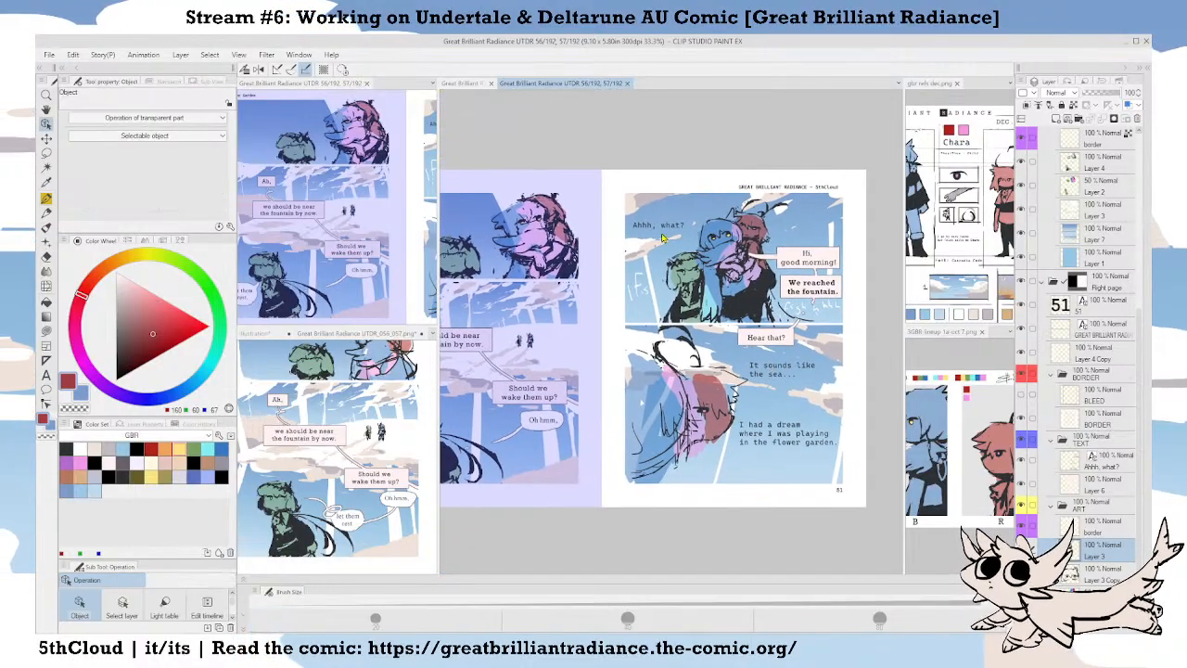
left_click_drag(662, 233, 667, 222)
key("p")
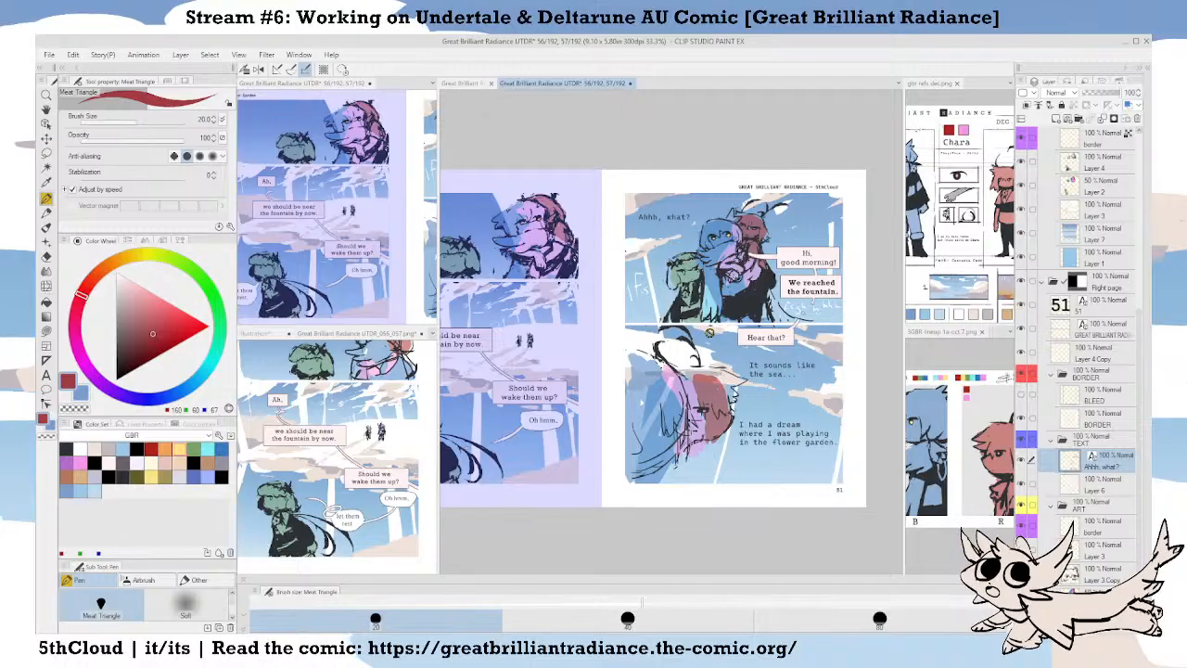
Make Layer 3 in the right page's ART folder active and sample the dark line colour from the characters' clothing for the pen.
left_click_drag(795, 265, 764, 276)
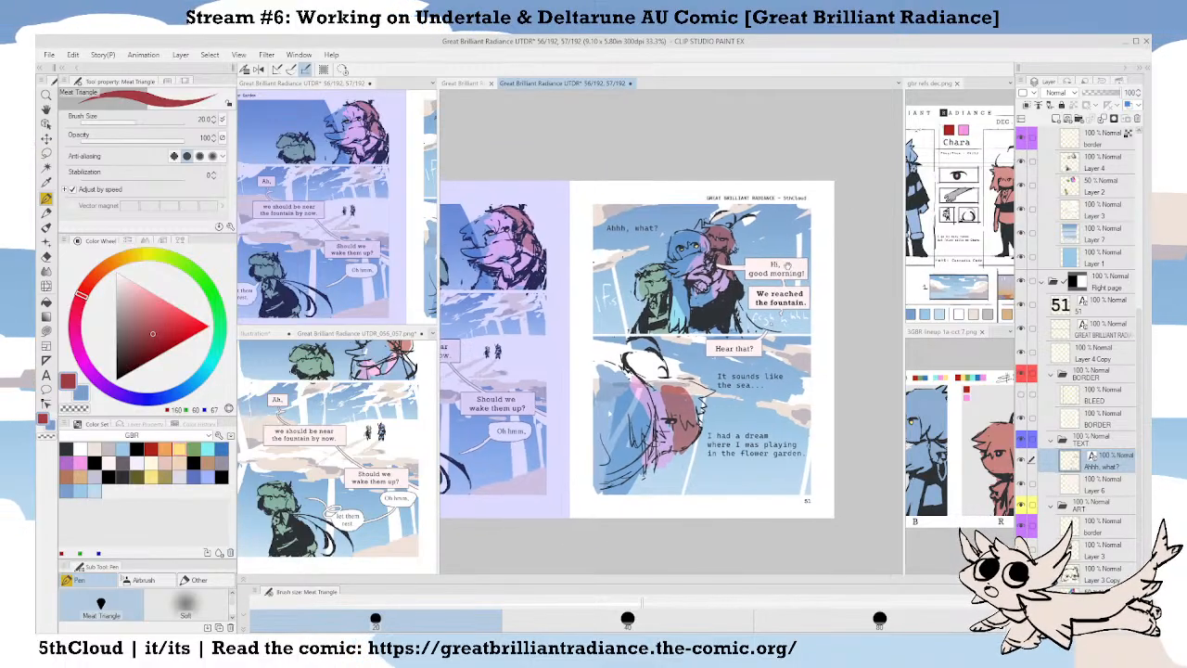
scroll(772, 276, "up", 2)
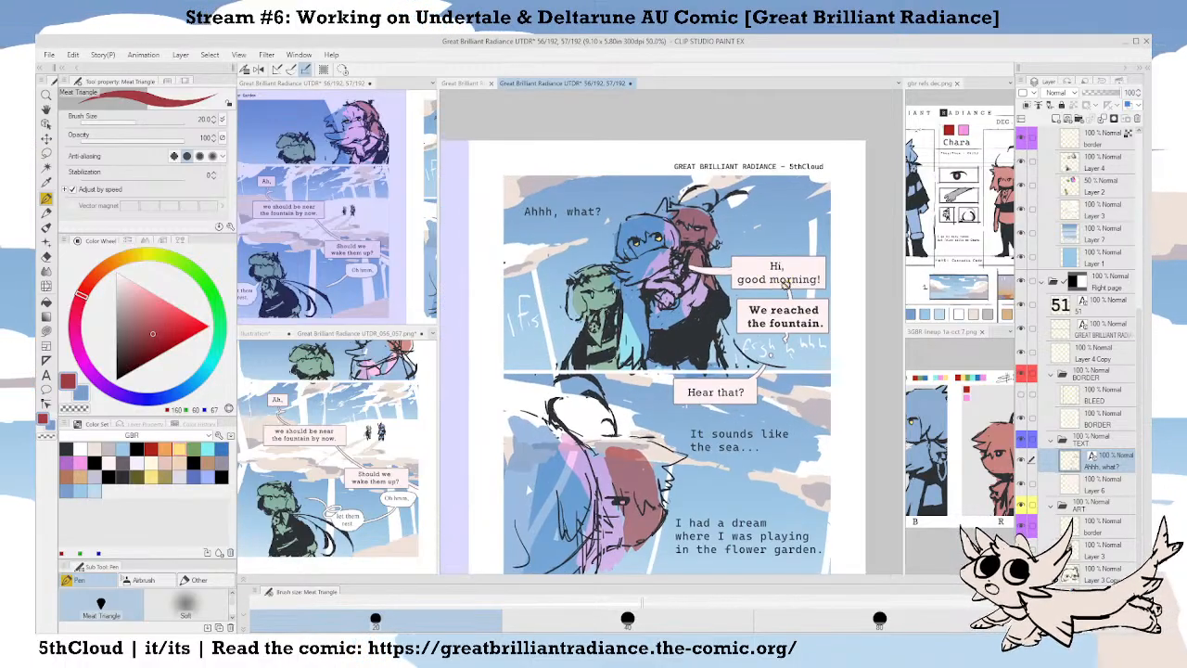
left_click_drag(792, 276, 816, 262)
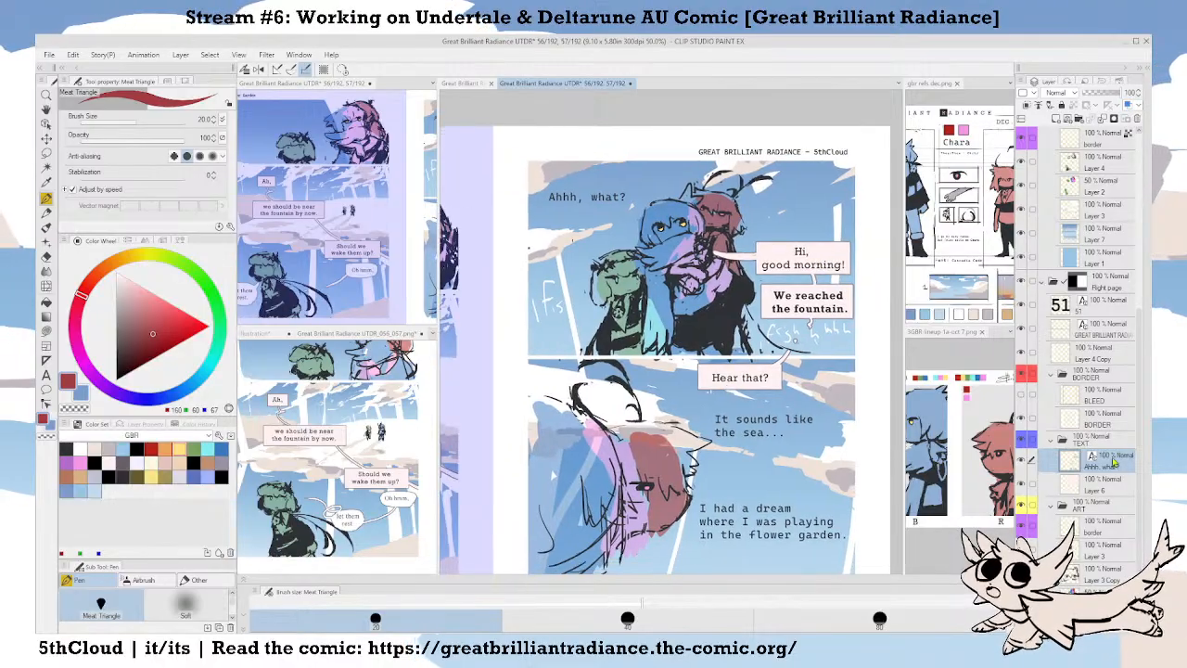
scroll(1113, 501, "down", 3)
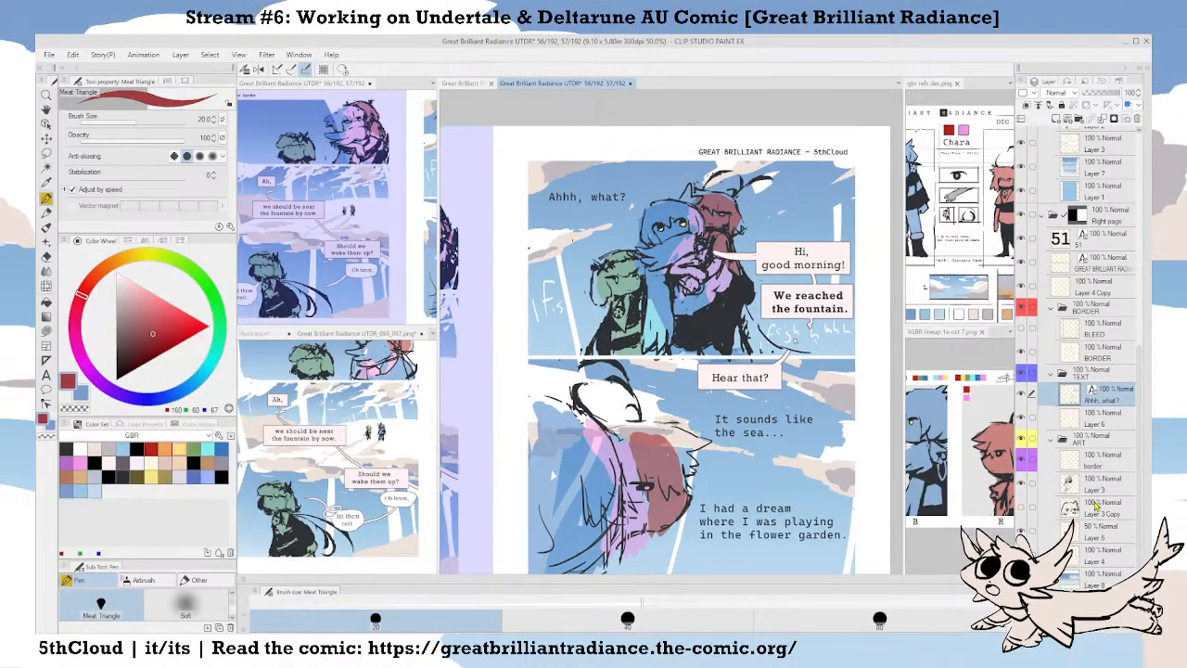
left_click(1096, 486)
left_click(711, 327, "alt")
left_click_drag(807, 255, 827, 272)
key("o")
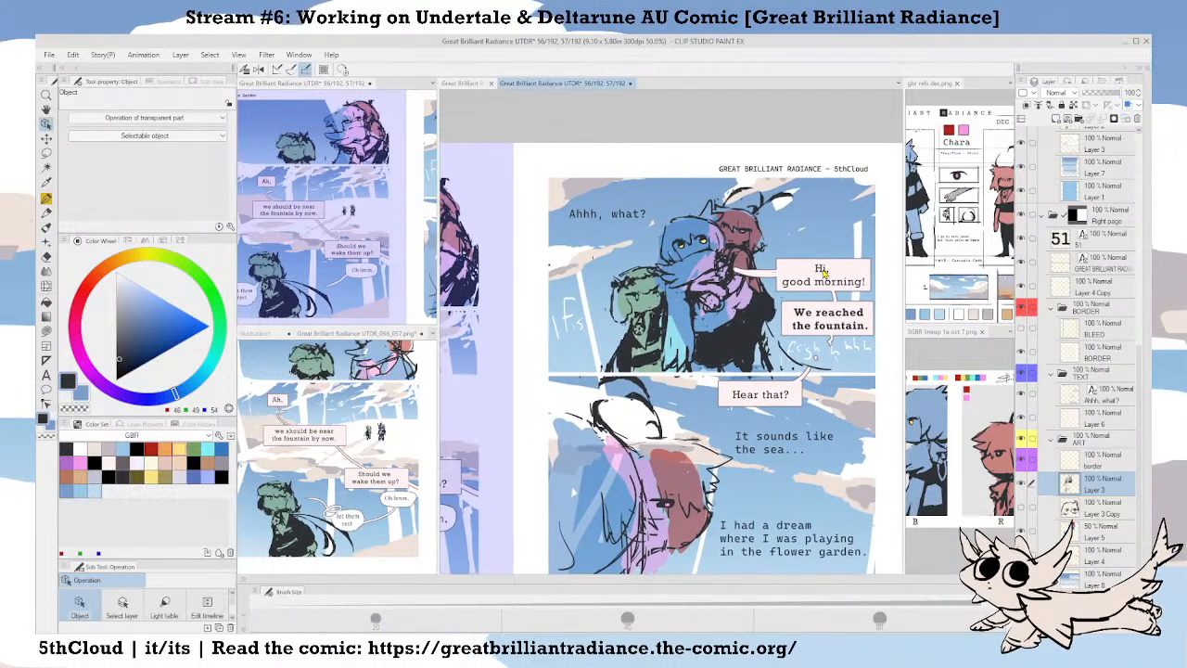
key("p")
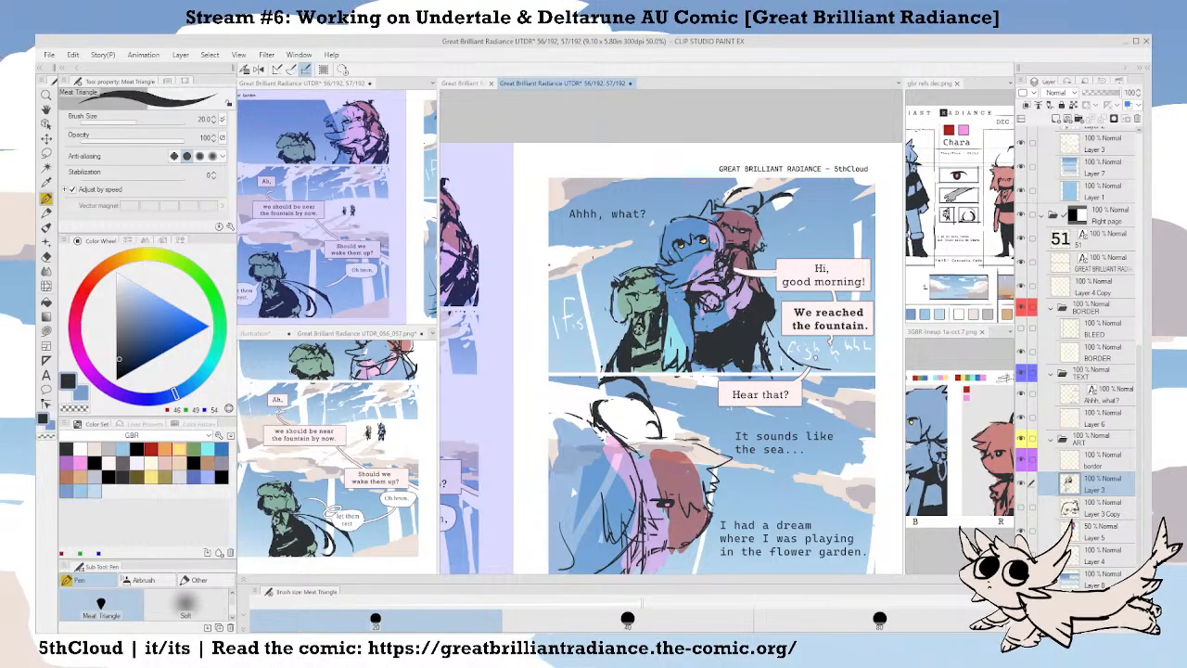
Touch up the dark linework of the huddled characters in page 51's upper panel and save the file.
left_click_drag(647, 259, 685, 245)
key("ctrl+minus")
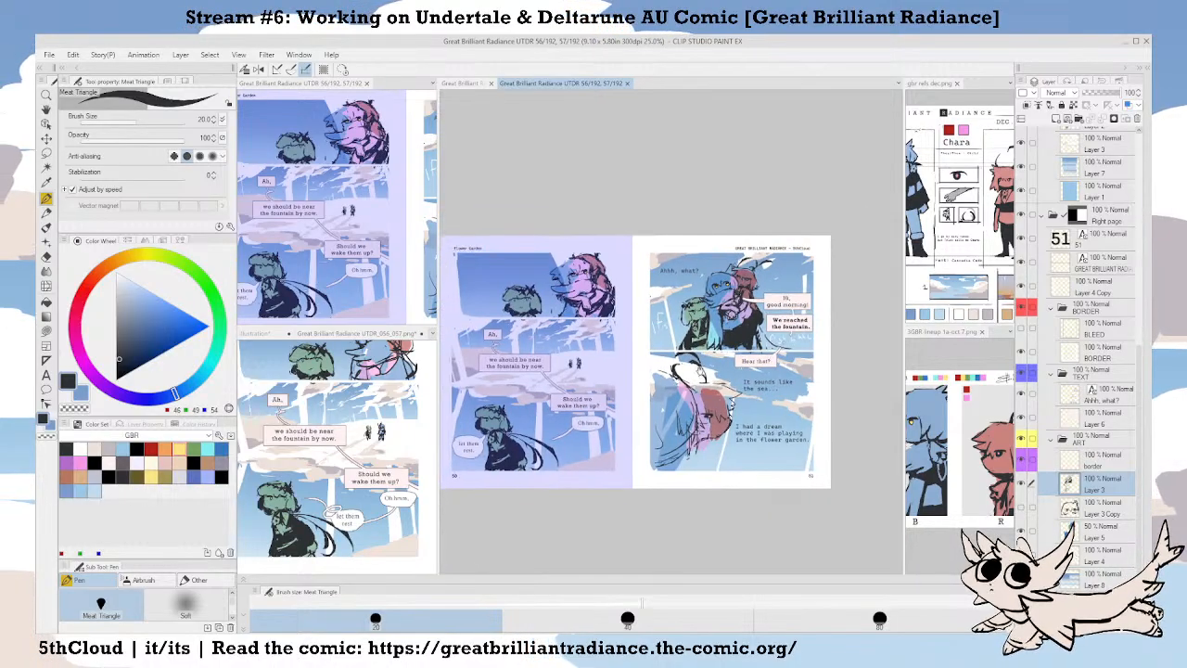
scroll(750, 311, "up", 3)
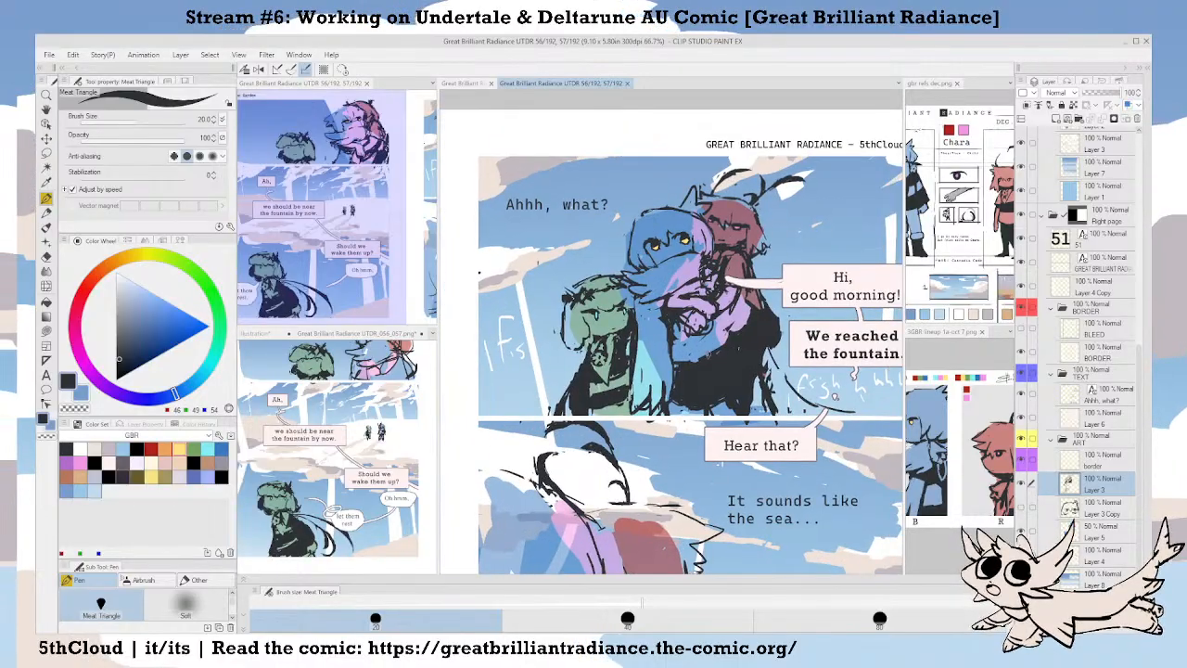
key("Tab")
scroll(668, 193, "up", 3)
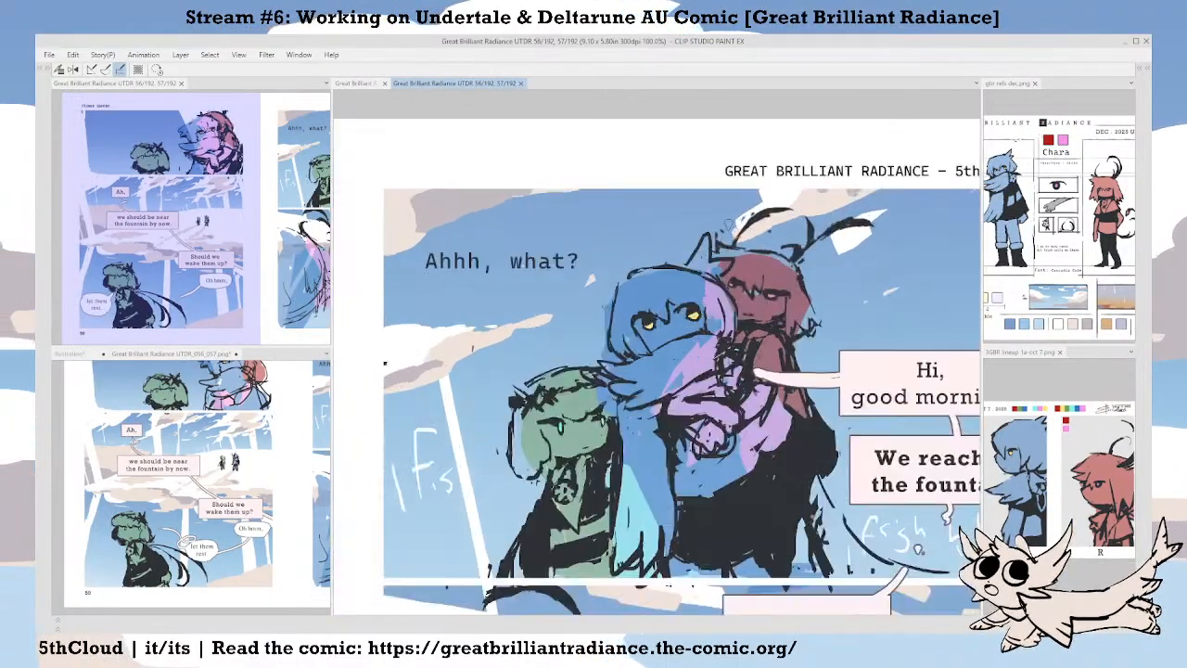
left_click_drag(717, 276, 711, 287)
Bring page 51 into view in both smaller canvas windows and save the comic file.
left_click(251, 350)
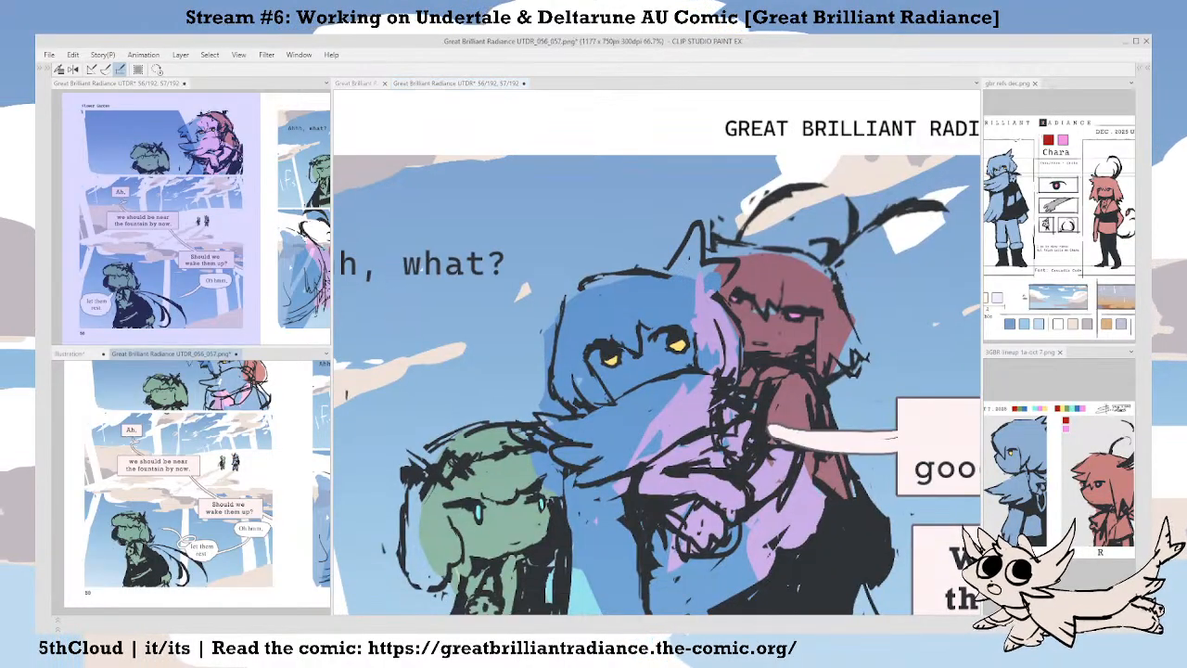
left_click_drag(265, 417, 63, 487)
left_click(121, 84)
left_click_drag(265, 176, 89, 196)
left_click_drag(350, 160, 341, 167)
left_click(435, 84)
left_click_drag(595, 247, 586, 222)
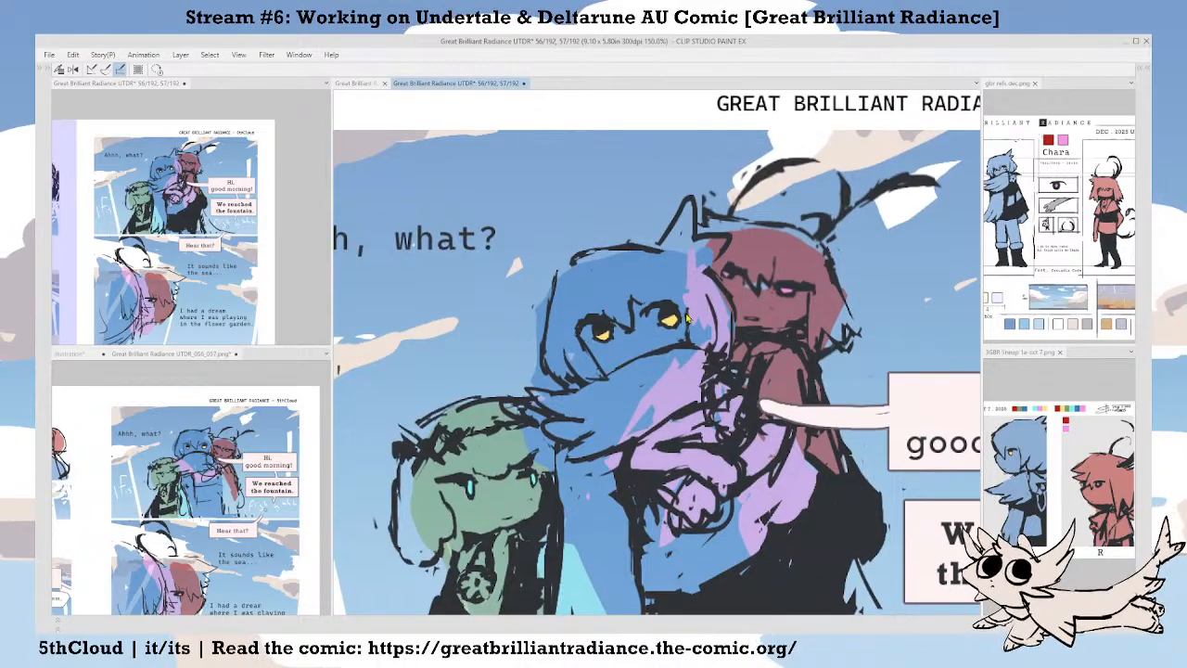
key("ctrl+s")
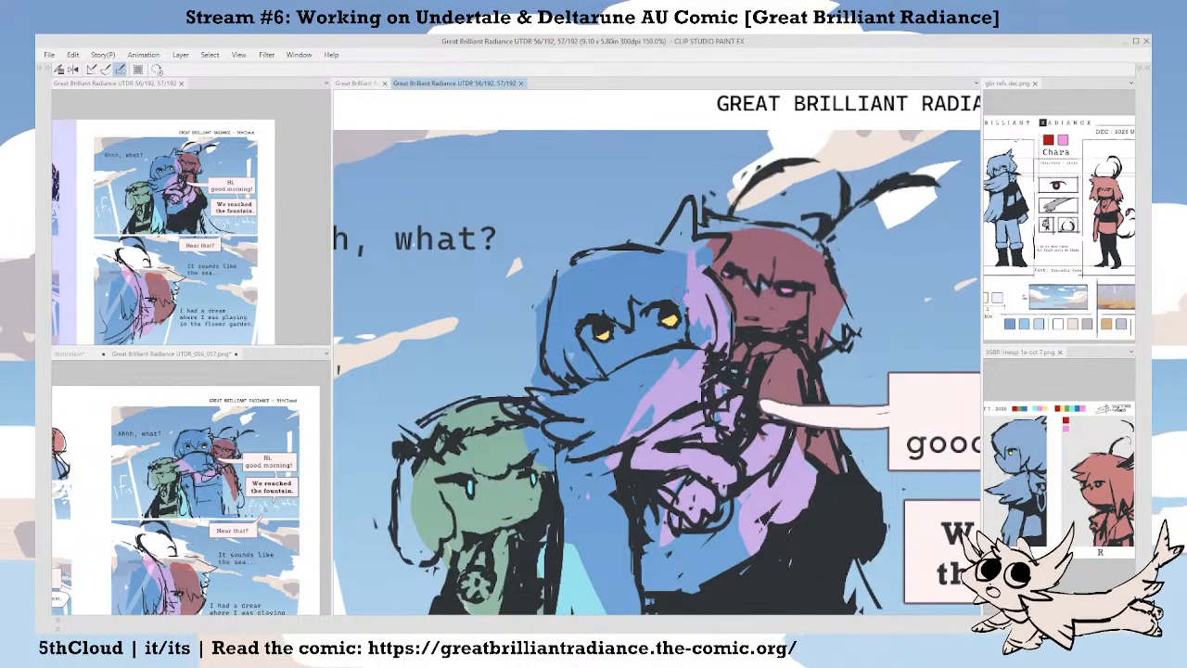
Rework the linework of the pointed ear between the blue and red characters' heads in the upper panel.
key("Tab")
key("Tab")
mouse_move(682, 232)
left_mouse_down()
mouse_move(640, 253)
mouse_move(655, 228)
mouse_move(669, 265)
mouse_move(696, 283)
left_mouse_up()
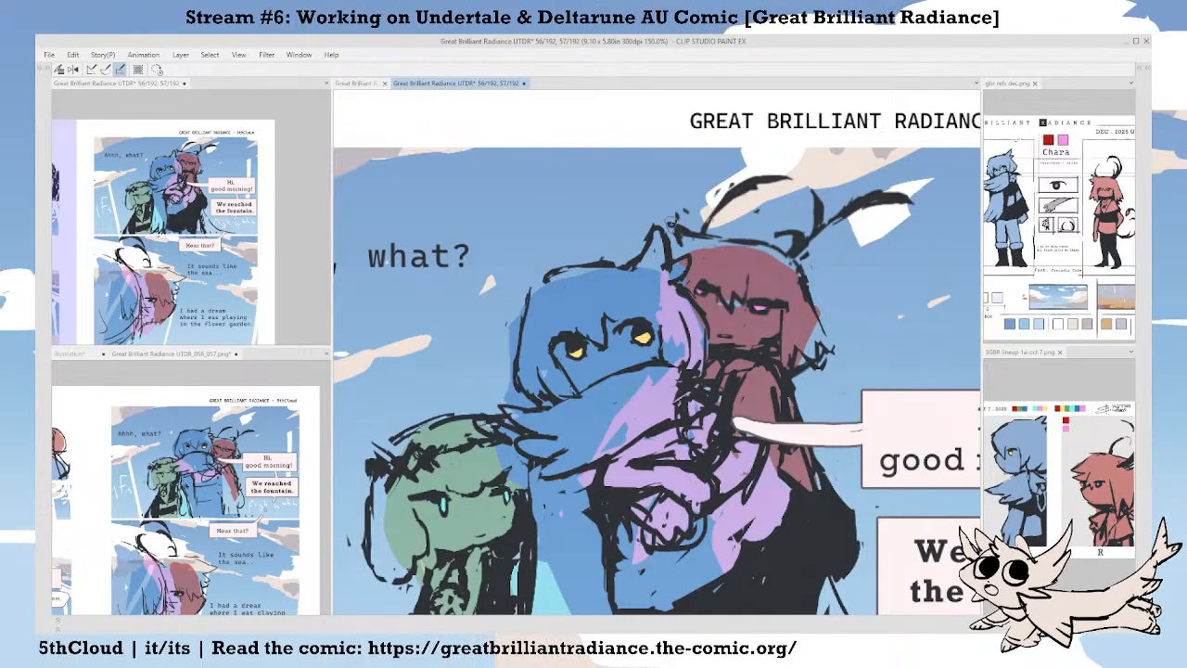
Compare the sketch on Layer 3 Copy with Layer 3 by swapping their visibility, and return to Layer 3 for drawing.
key("Tab")
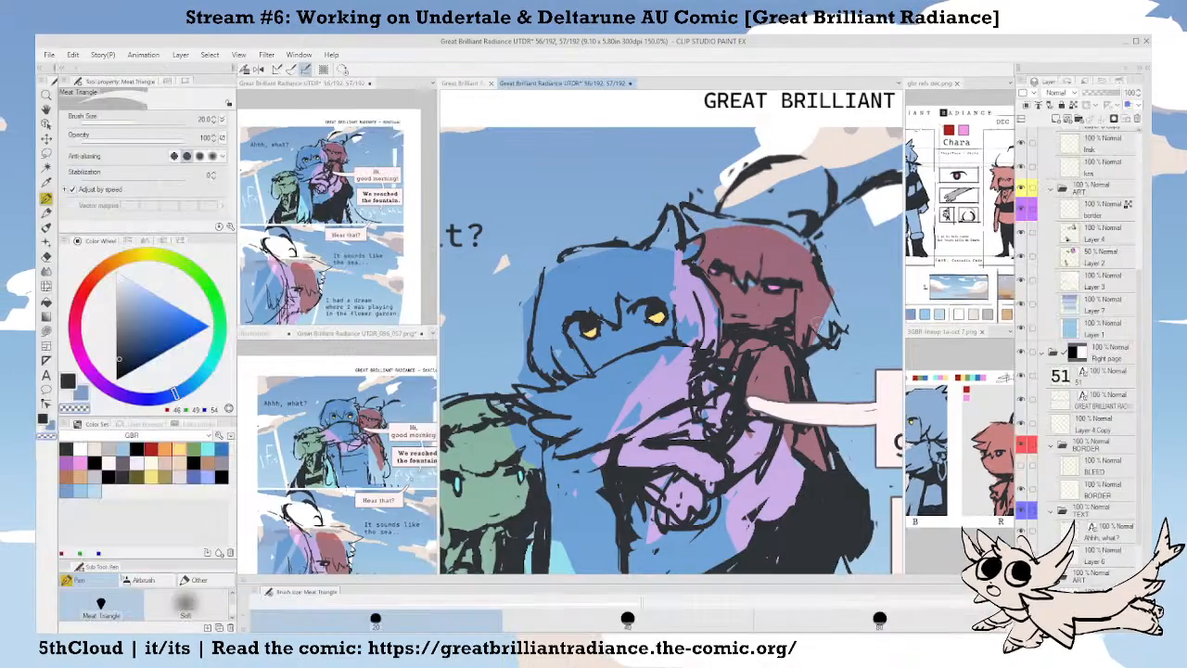
left_click_drag(1141, 476, 1142, 555)
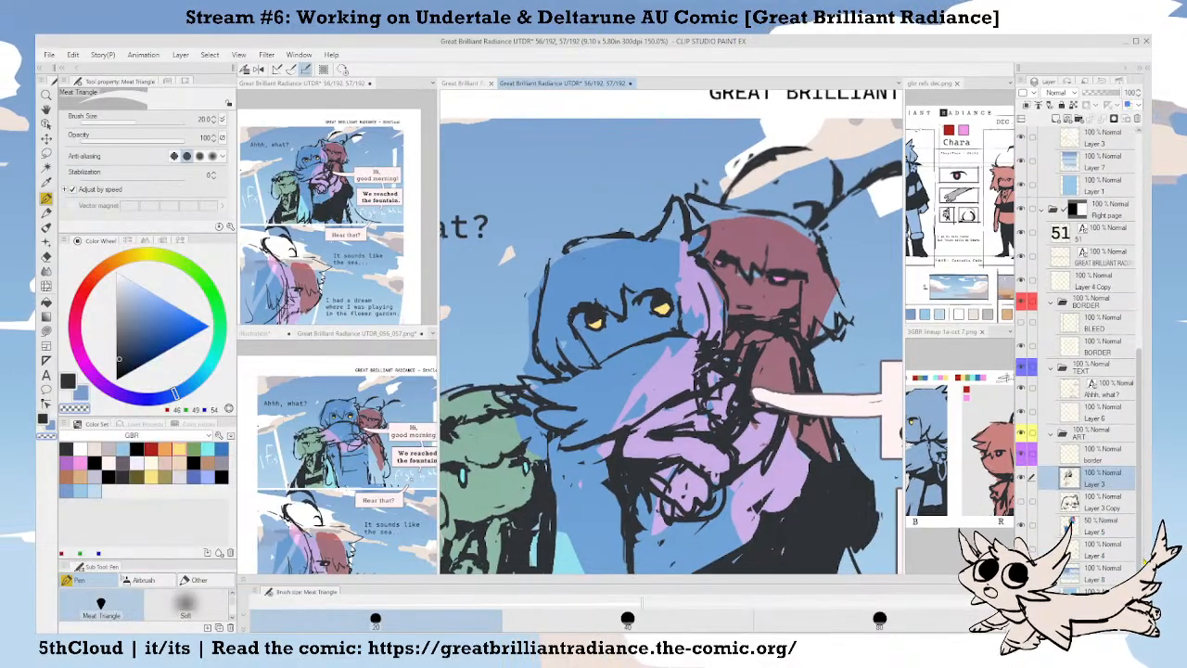
left_click(1062, 505)
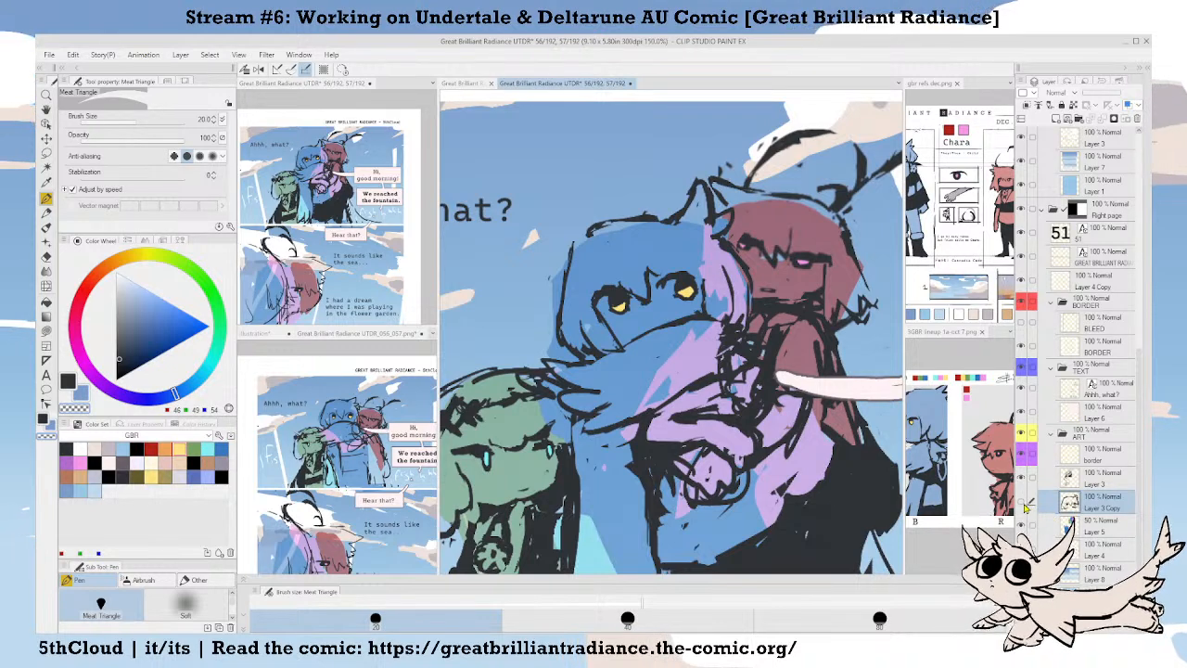
left_click(1022, 501)
left_click(1023, 477)
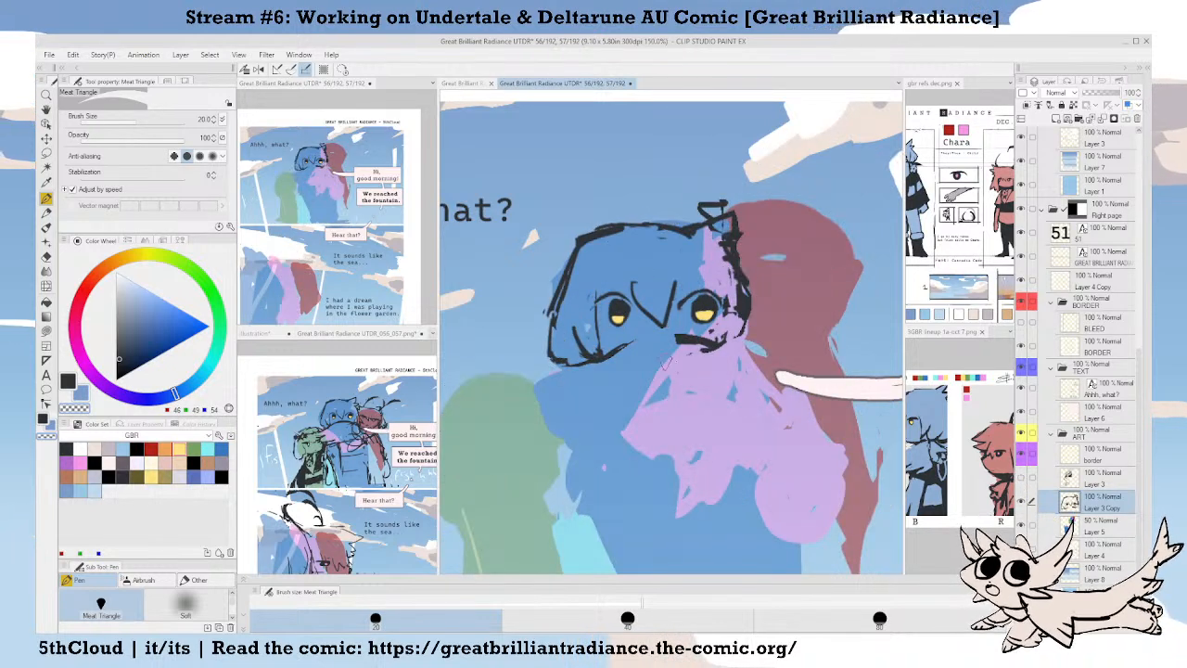
left_click_drag(682, 420, 680, 415)
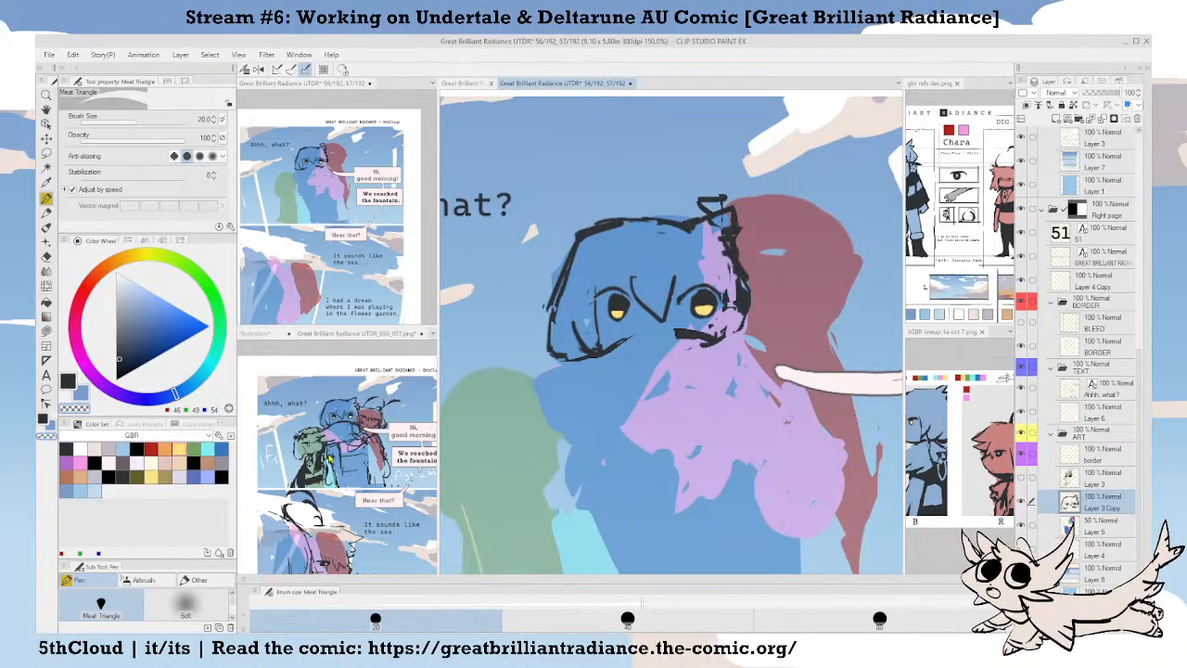
left_click(1024, 480)
left_click(1095, 477)
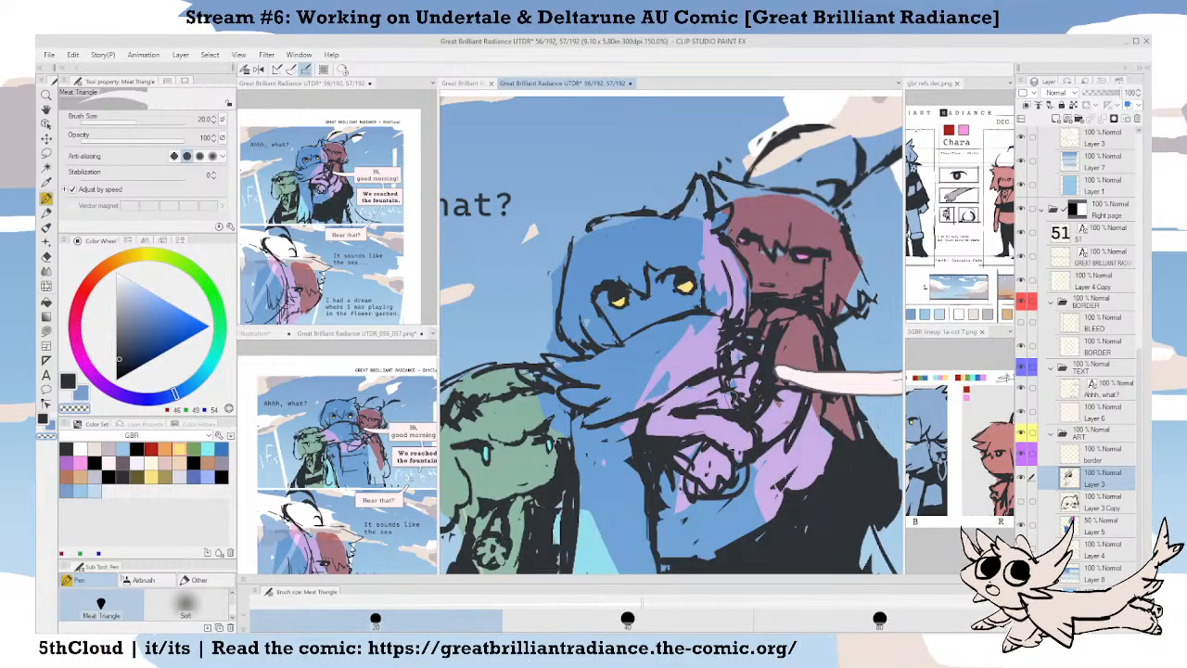
Look over pages 50 and 51 together as a spread and save the file.
key("Tab")
left_click_drag(726, 416, 689, 414)
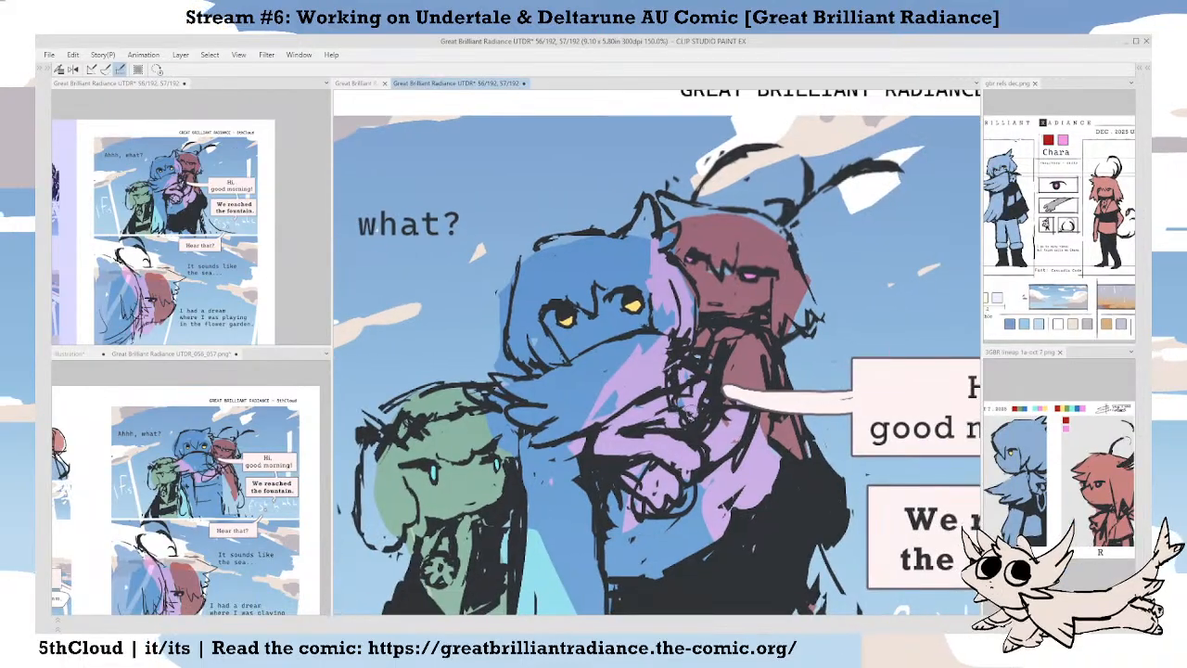
scroll(691, 412, "down", 3)
left_click_drag(506, 503, 724, 358)
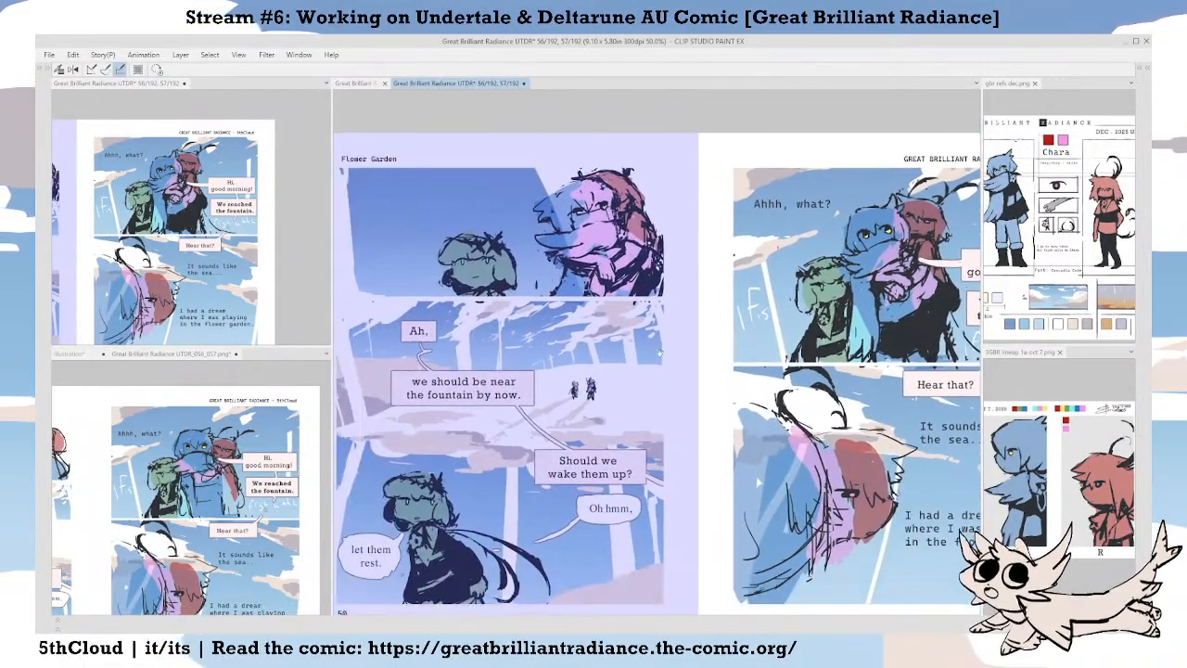
left_click_drag(610, 452, 578, 428)
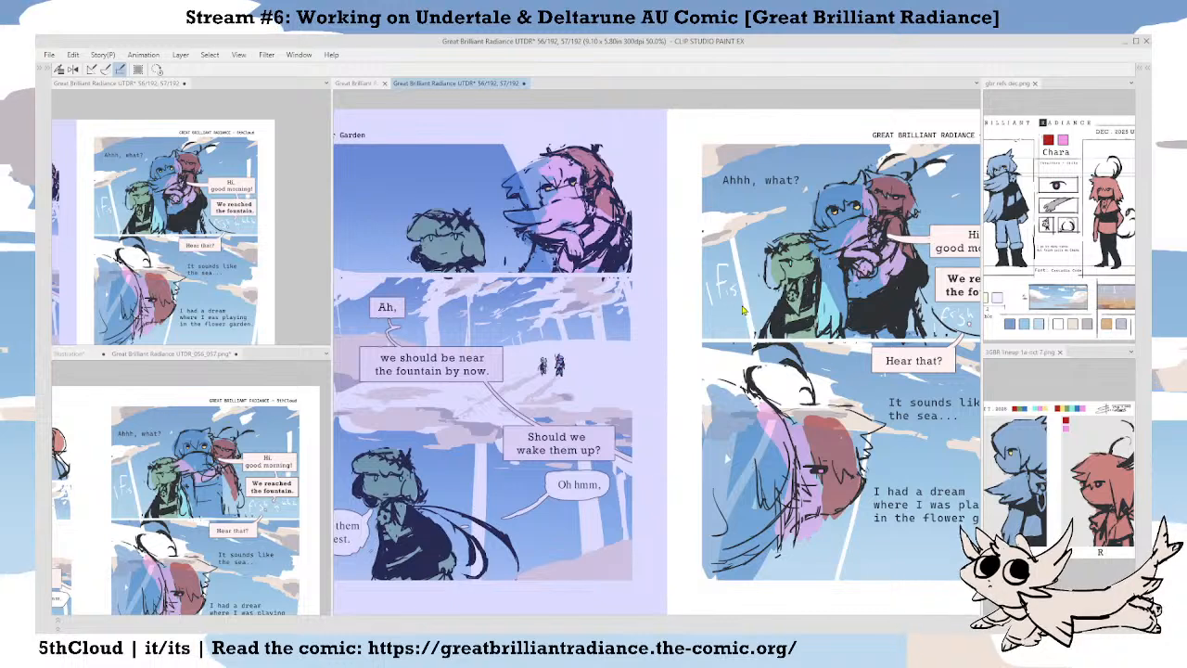
key("ctrl+s")
Redraw and clean up the outline along the top of the blue character's head in the upper panel of page 51.
scroll(888, 313, "up", 2)
left_click_drag(849, 146, 811, 387)
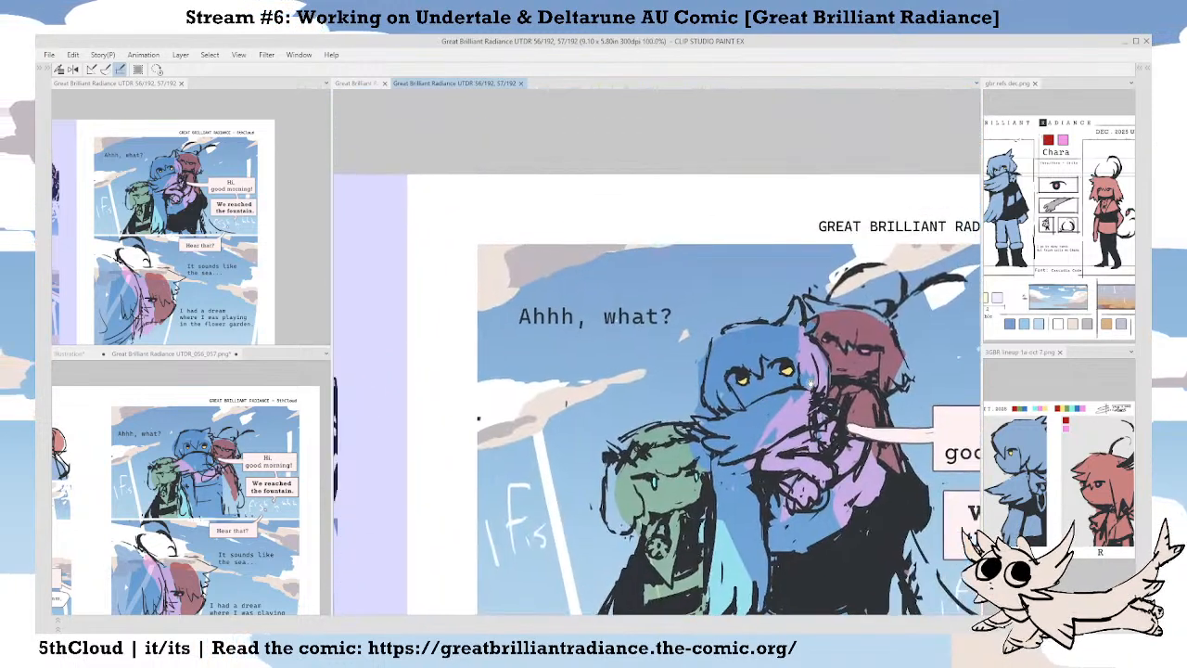
scroll(819, 297, "up", 2)
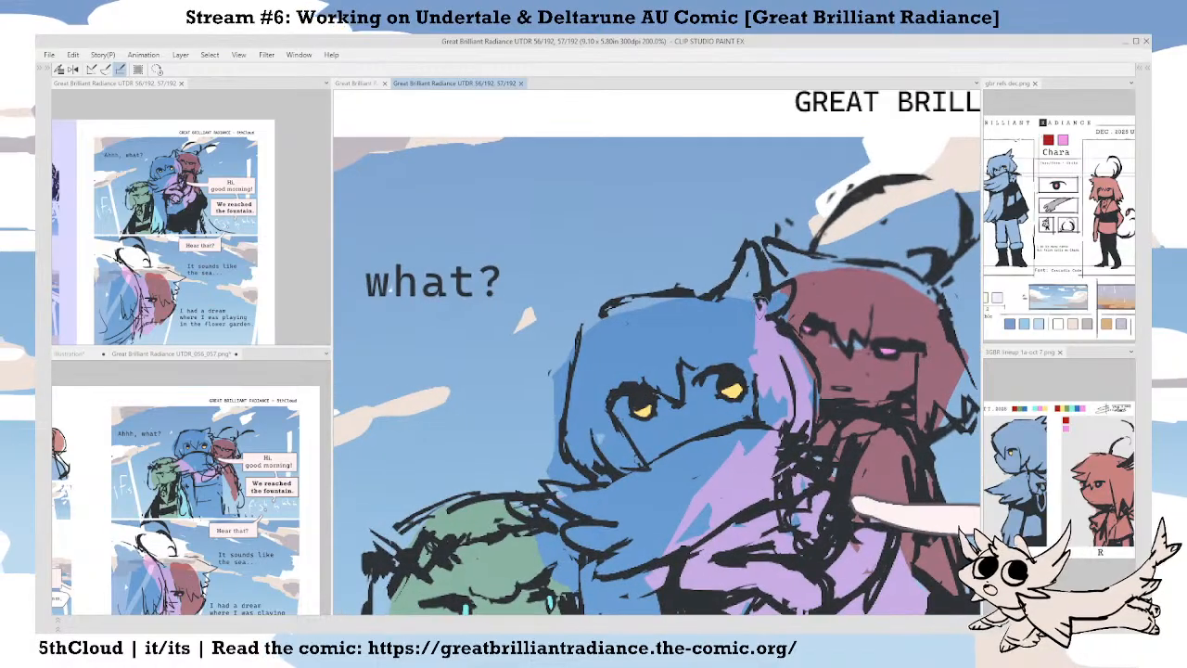
key("Tab")
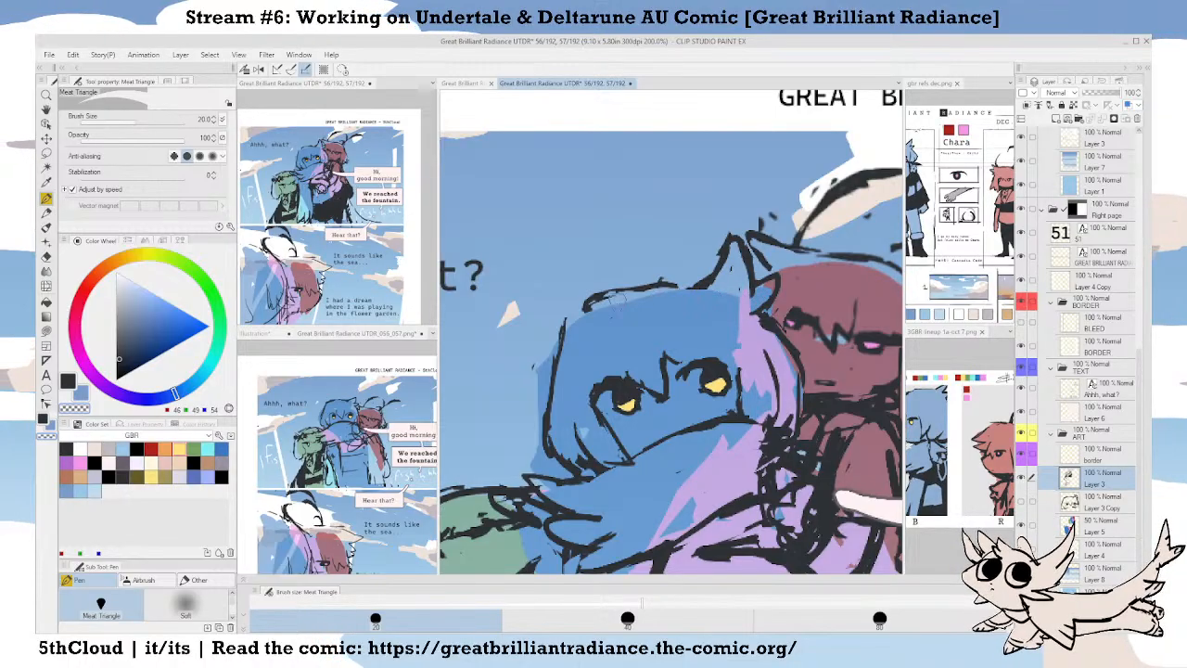
key("c")
key("c")
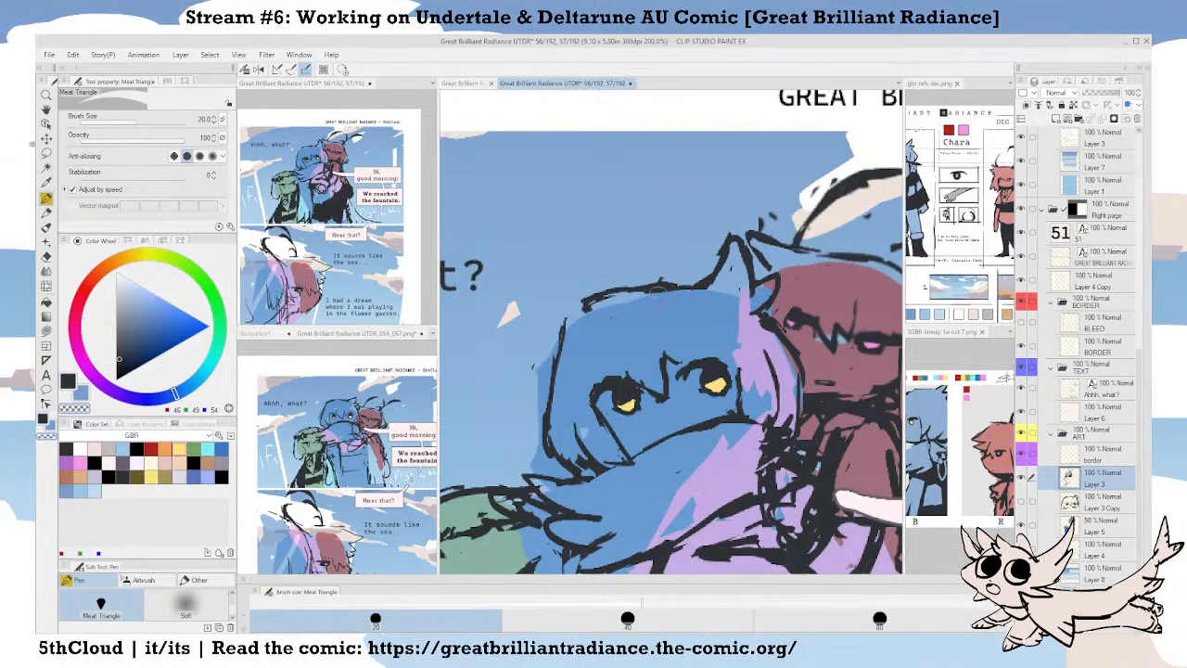
key("c")
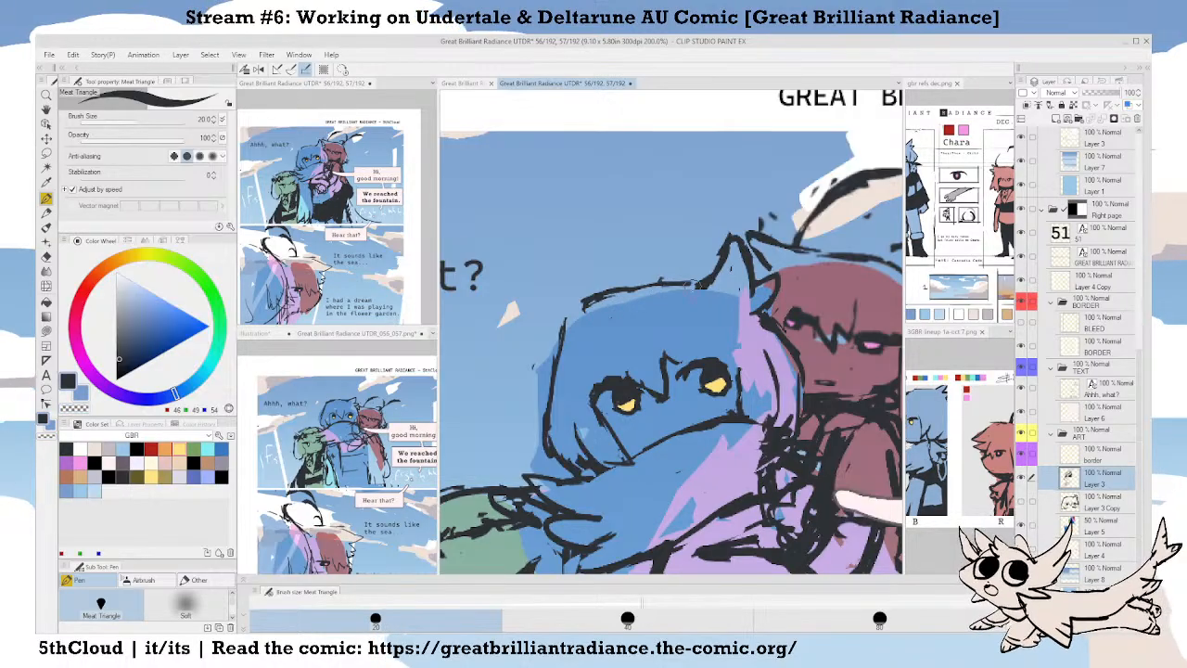
key("Tab")
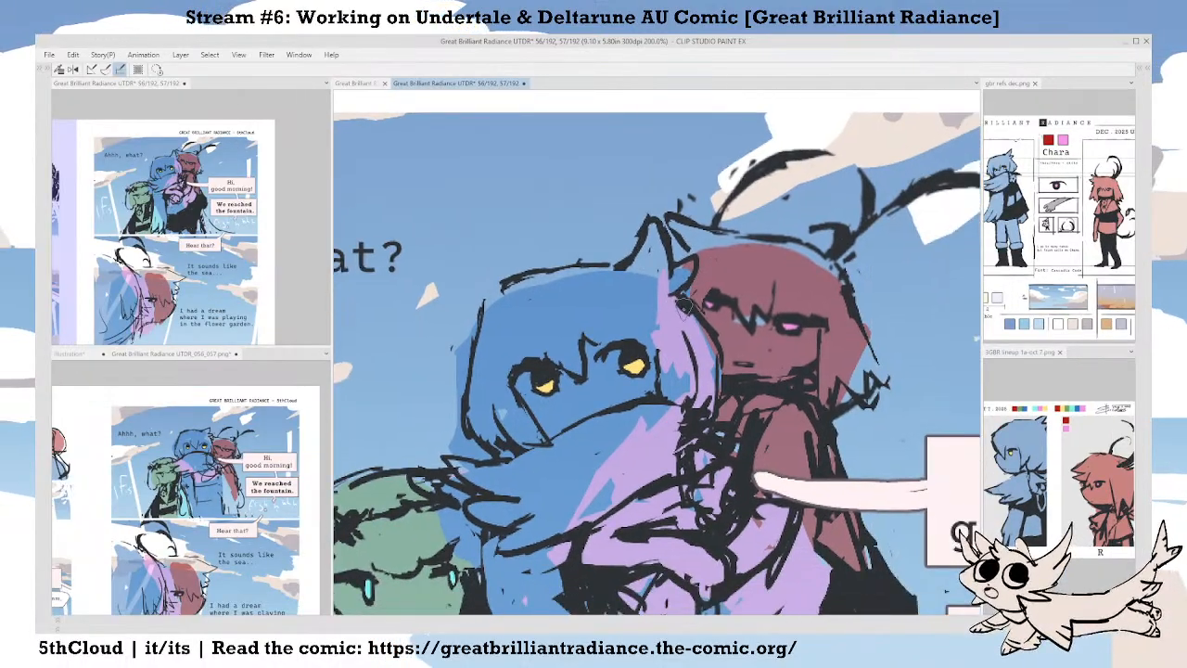
left_click_drag(683, 305, 720, 261)
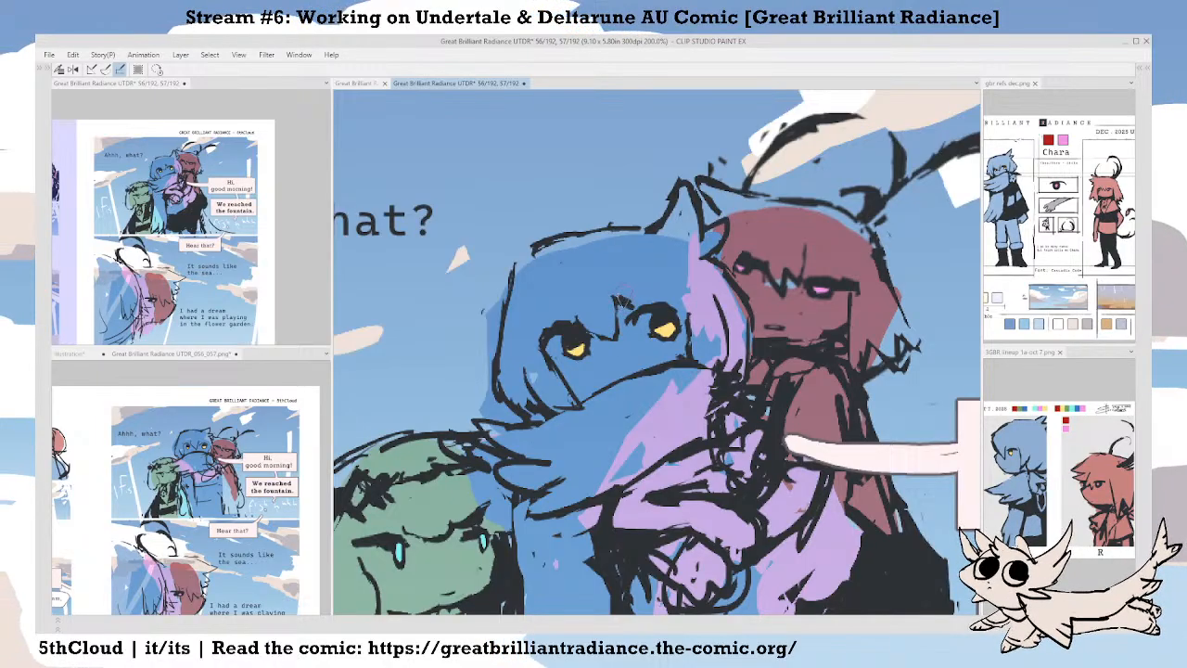
left_click_drag(572, 399, 602, 348)
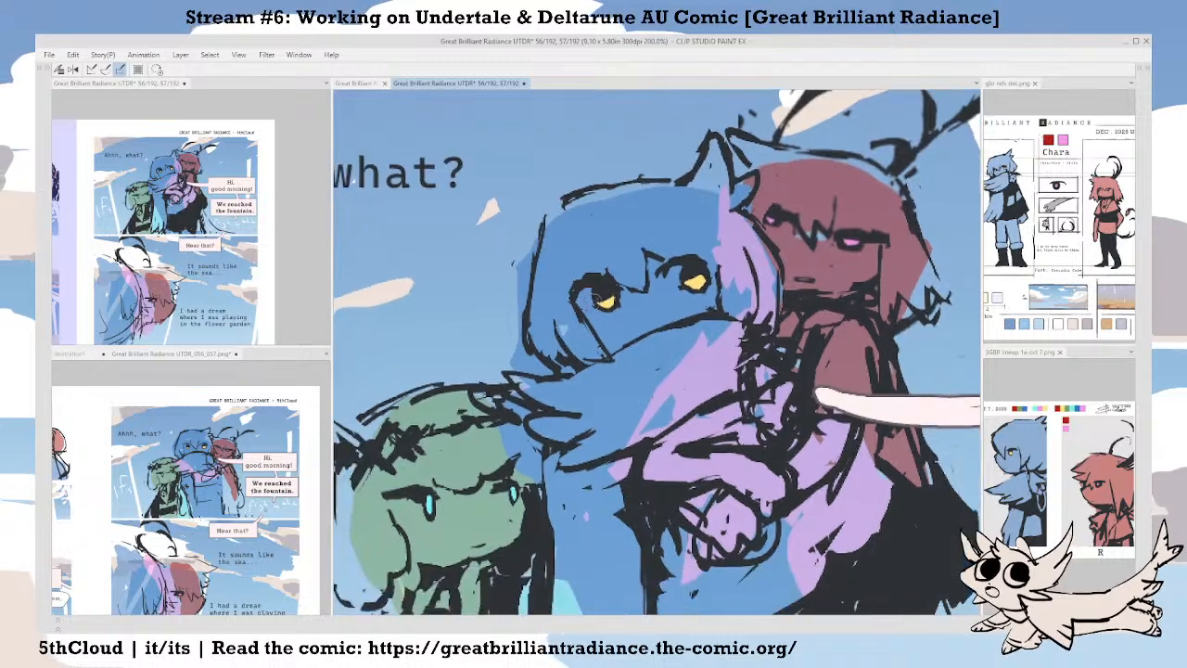
Save the comic file and review pages 50 and 51 side by side.
scroll(605, 324, "down", 4)
left_click_drag(614, 401, 691, 317)
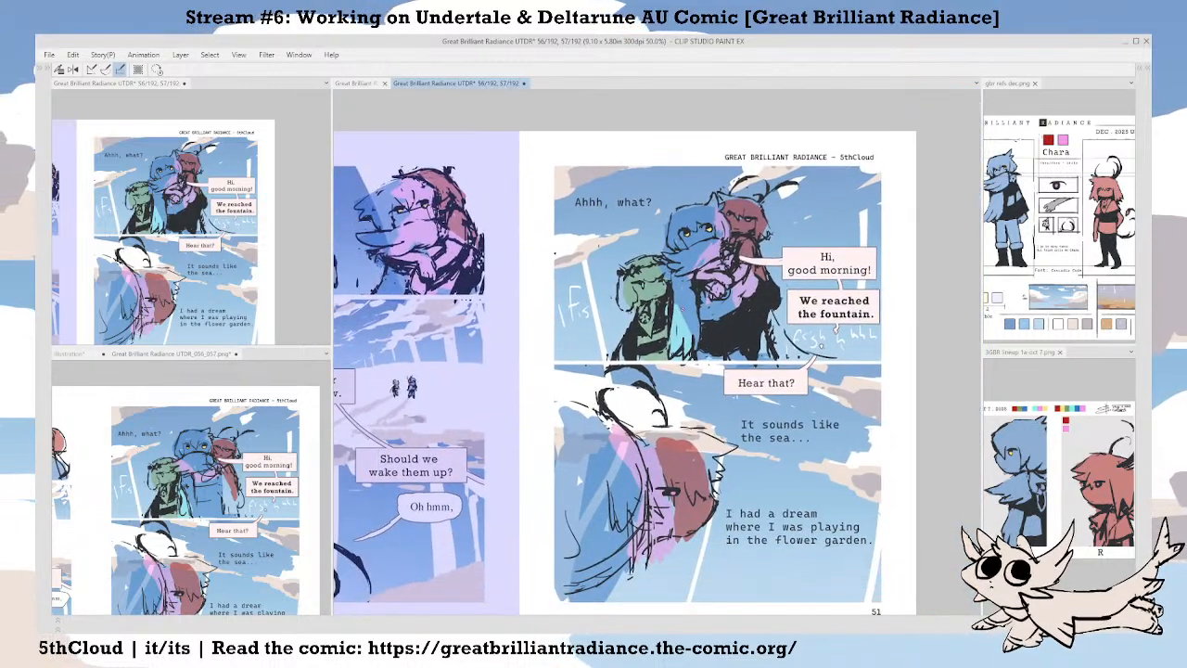
key("ctrl+s")
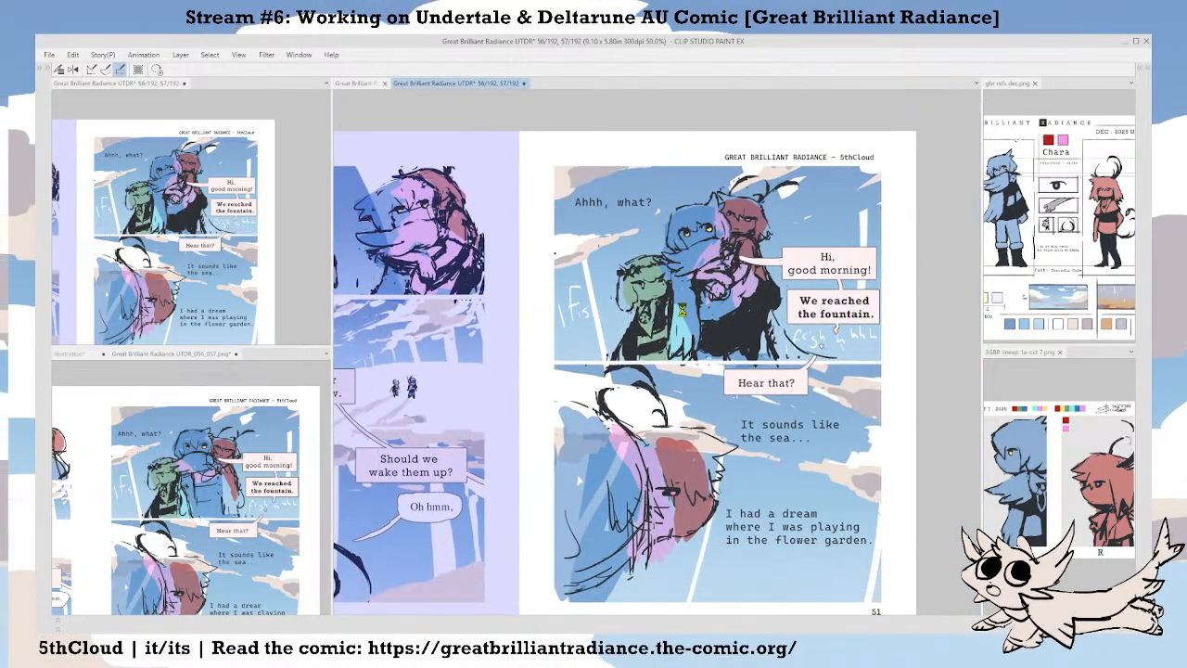
scroll(559, 429, "down", 1)
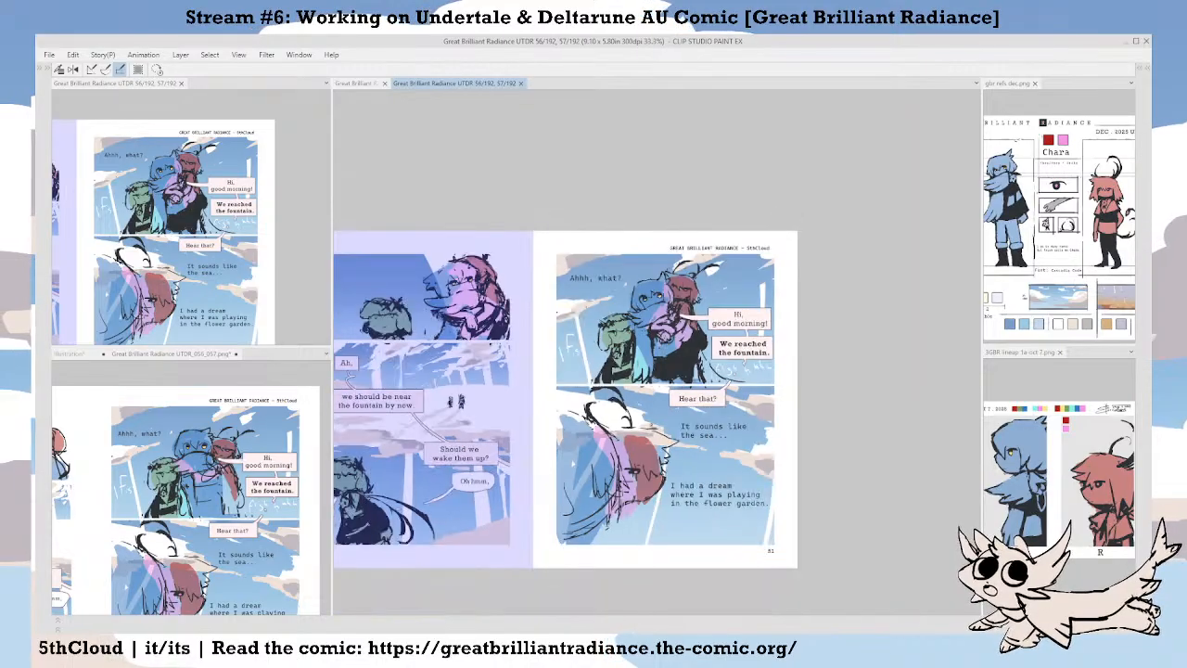
left_click_drag(598, 443, 704, 400)
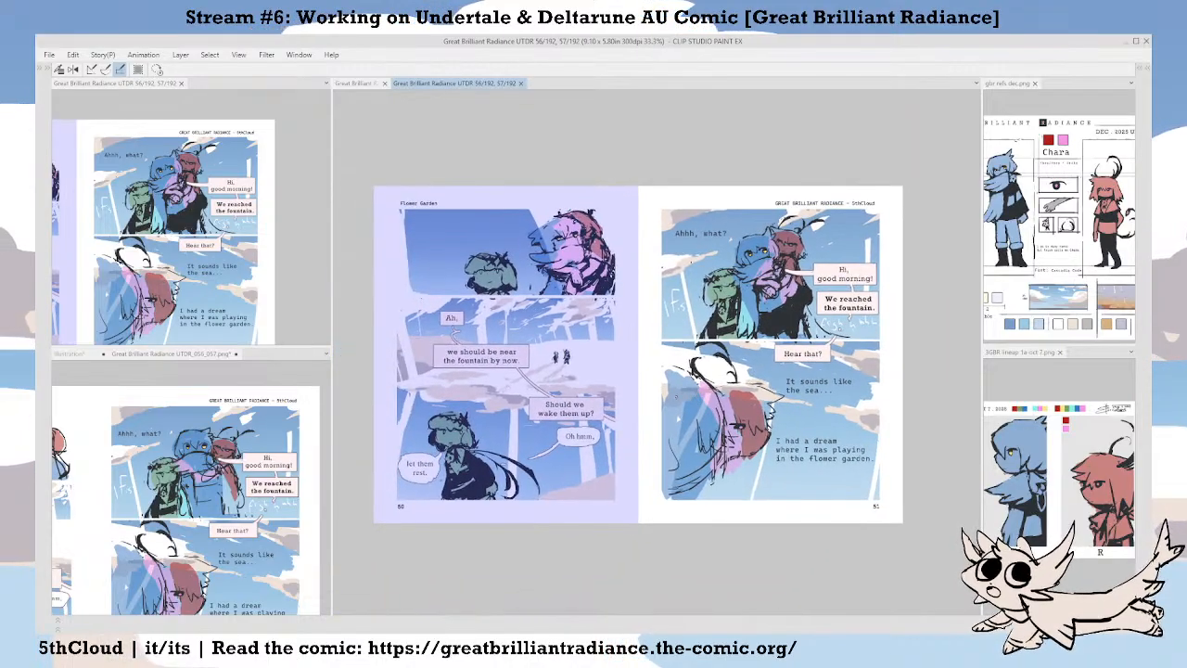
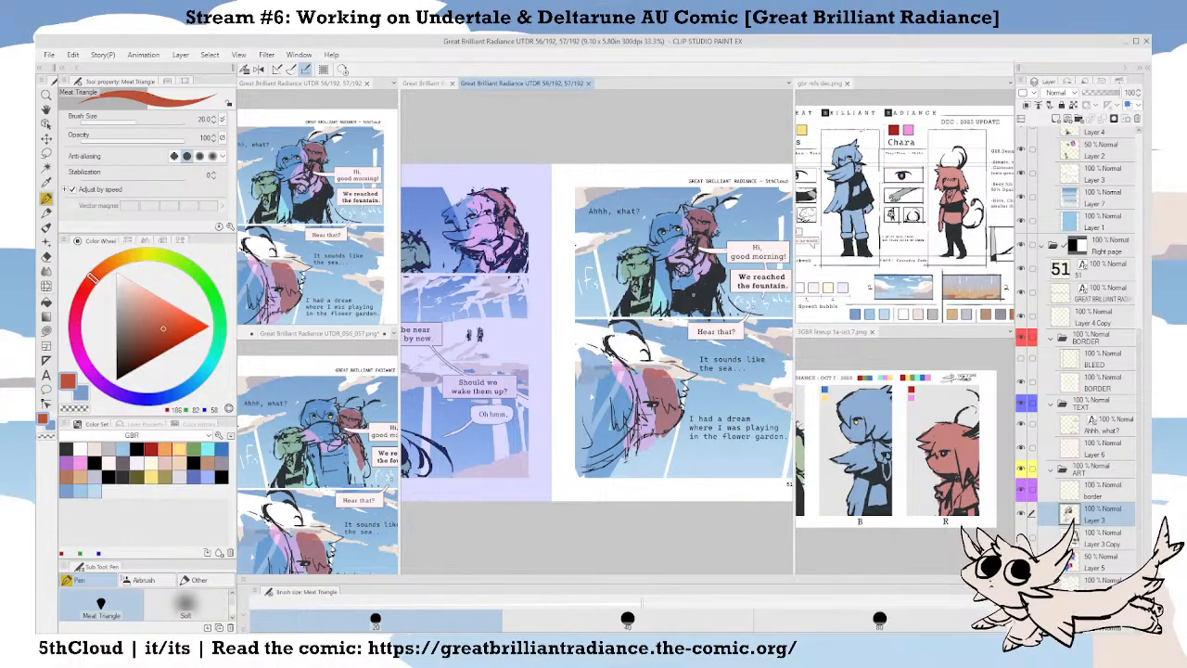
Sample the dark line colour and draw the red character's tail curving beneath the sound-effect lettering to the panel edge.
left_click(692, 299, "alt")
left_click_drag(694, 313, 666, 317)
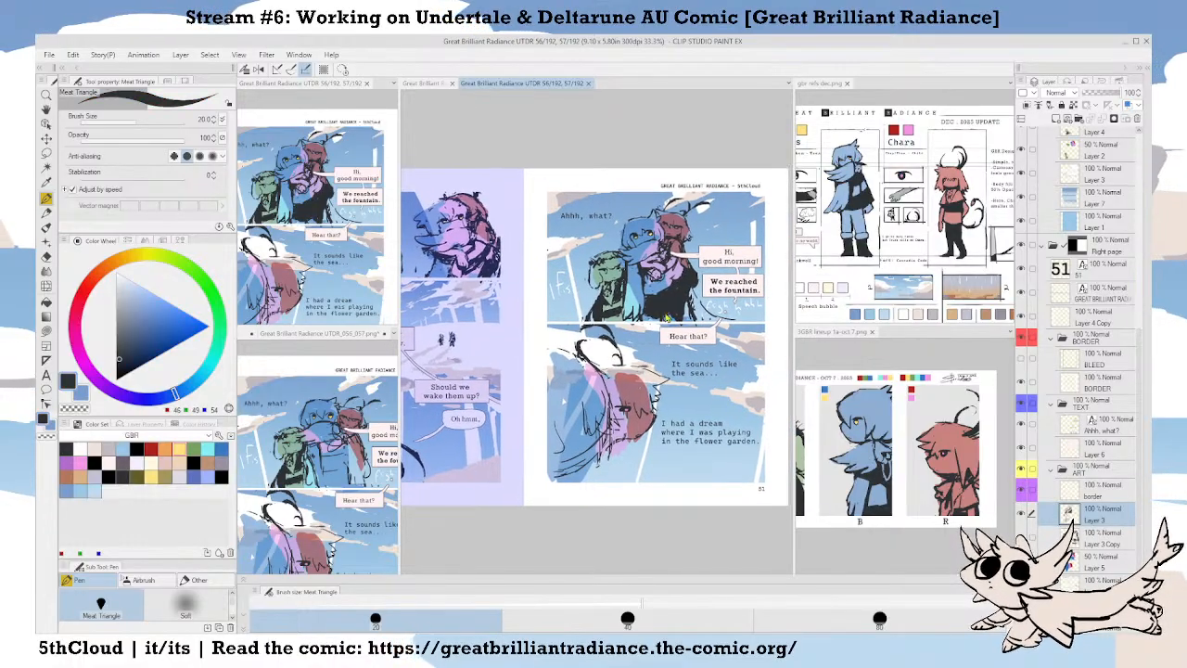
key("Tab")
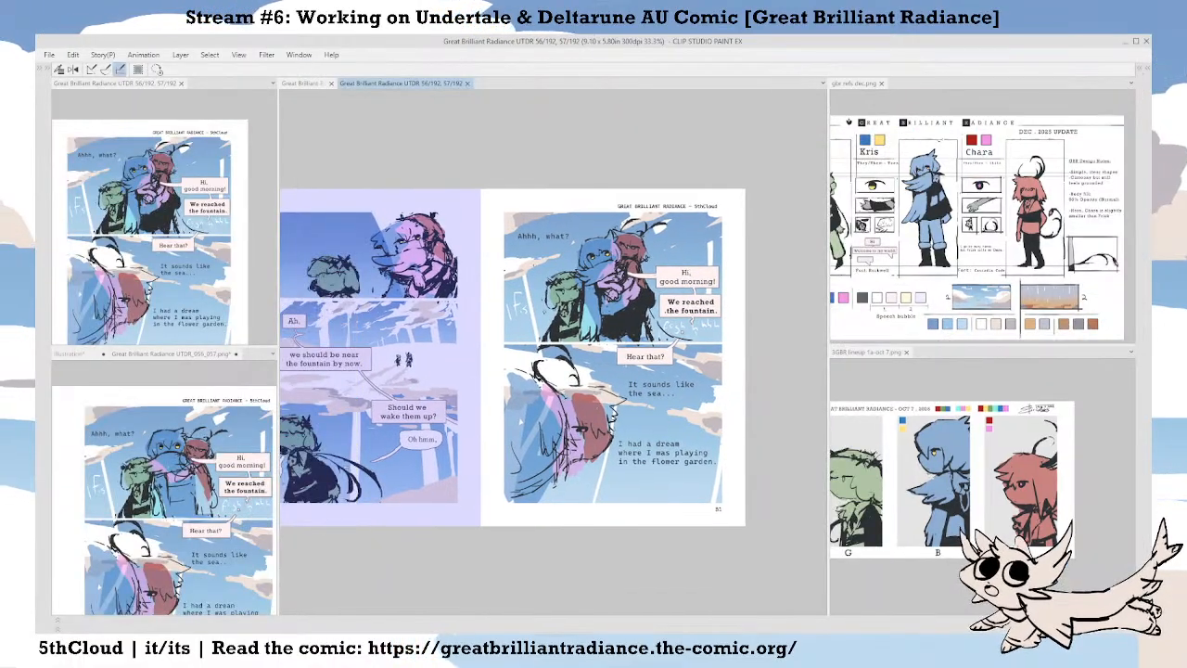
key("ctrl+plus")
left_click_drag(556, 371, 612, 356)
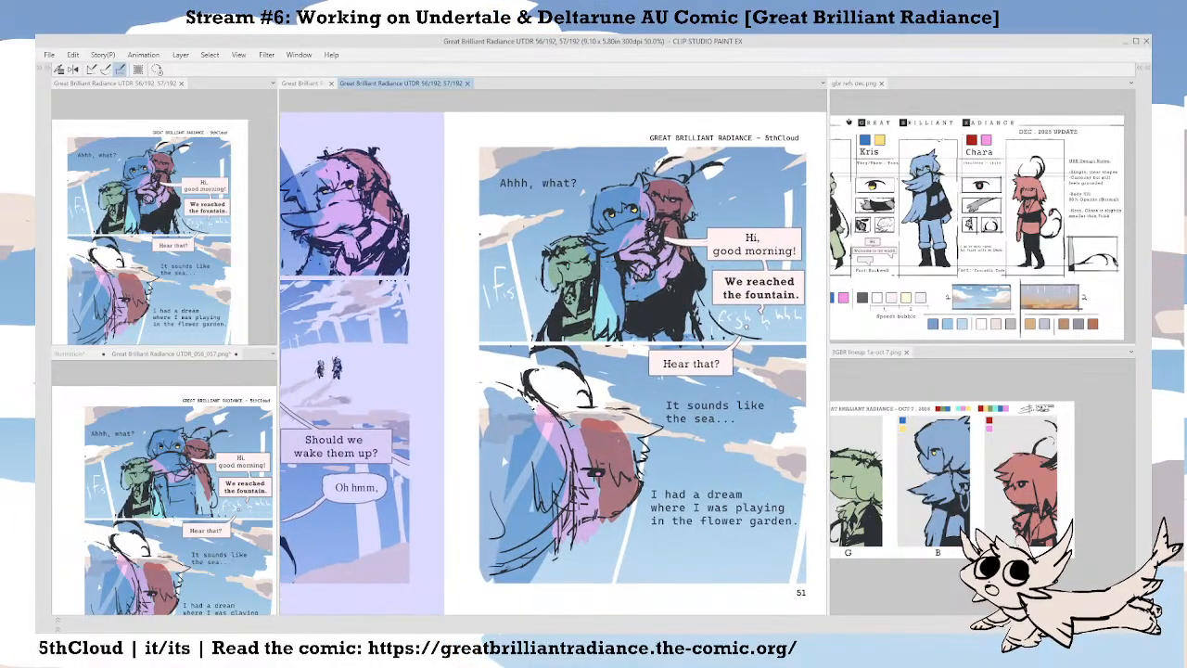
left_click_drag(662, 315, 653, 309)
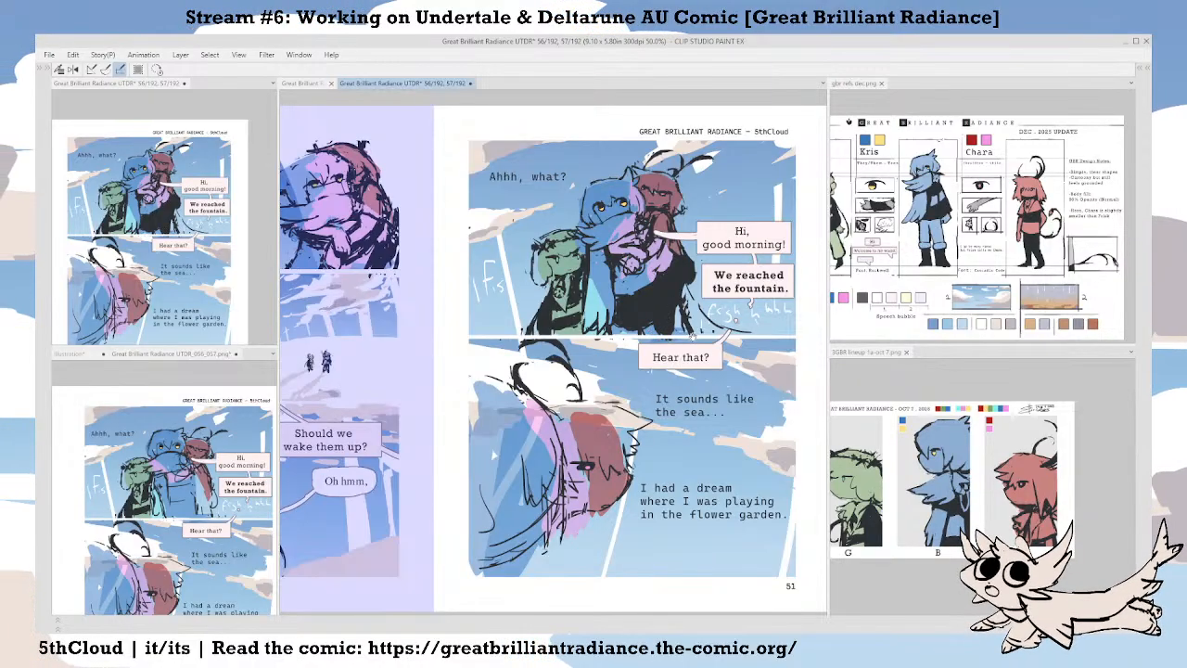
left_click_drag(670, 334, 662, 358)
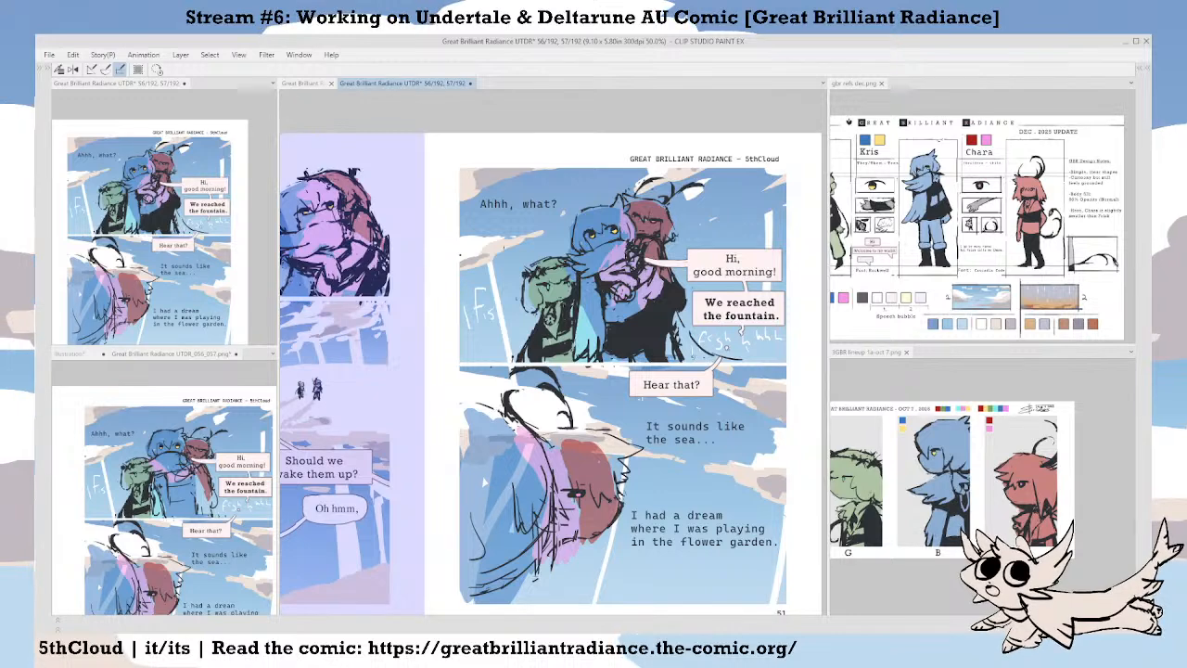
scroll(742, 348, "up", 3)
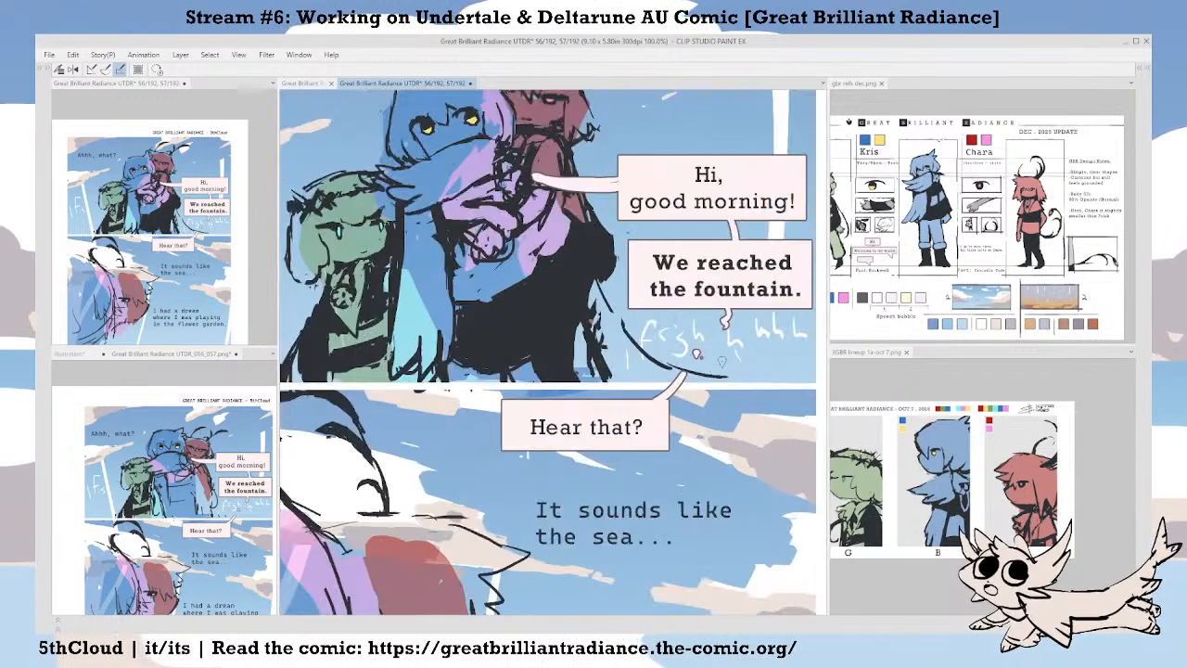
mouse_move(664, 362)
left_mouse_down()
mouse_move(728, 380)
mouse_move(798, 366)
left_mouse_up()
mouse_move(677, 352)
left_mouse_down()
mouse_move(679, 384)
mouse_move(622, 376)
left_mouse_up()
left_click_drag(763, 375, 740, 388)
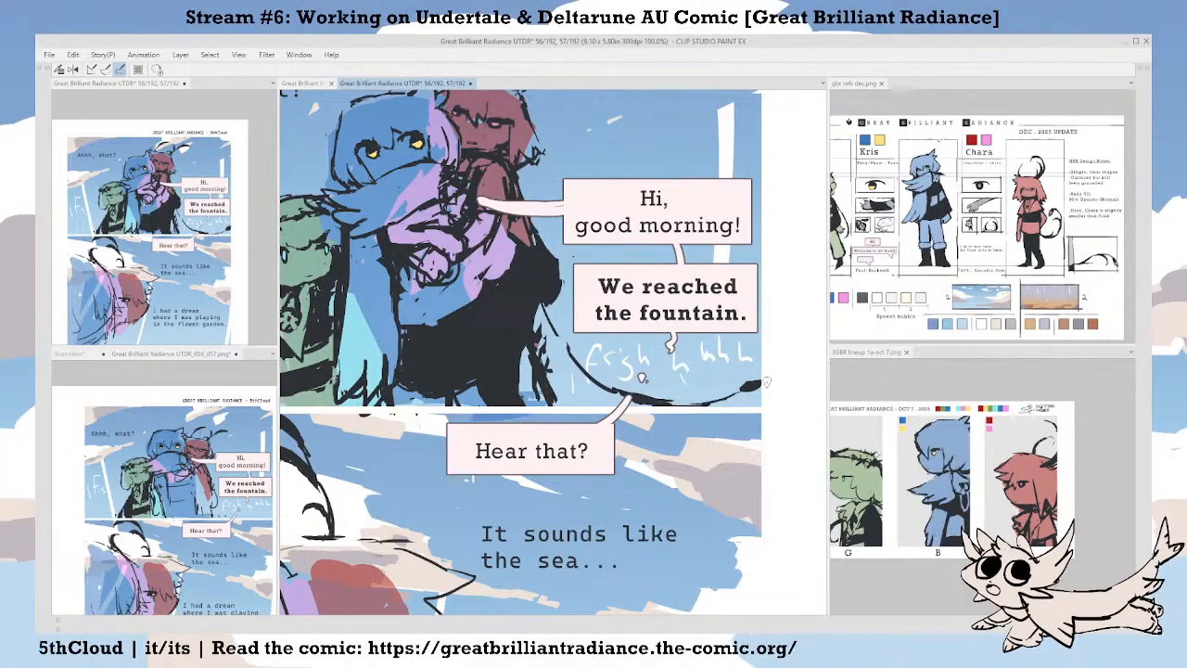
mouse_move(726, 373)
left_mouse_down()
mouse_move(756, 379)
mouse_move(741, 386)
left_mouse_up()
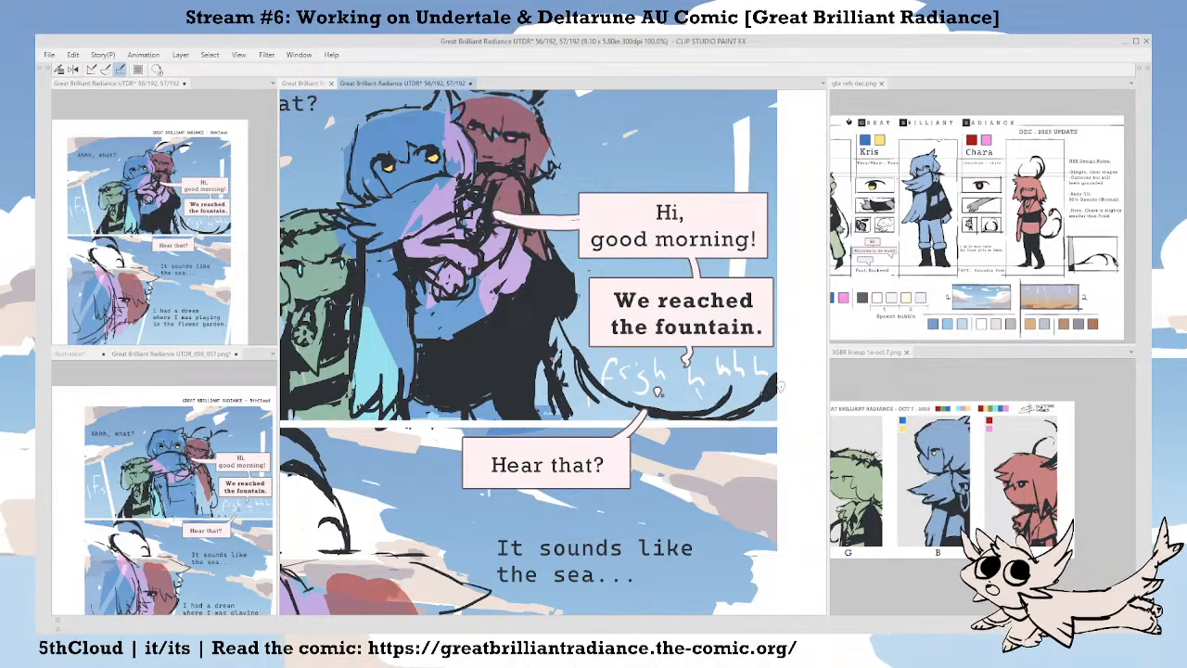
Check the new tail at spread size and on page 51, and save the comic file.
scroll(735, 431, "down", 2)
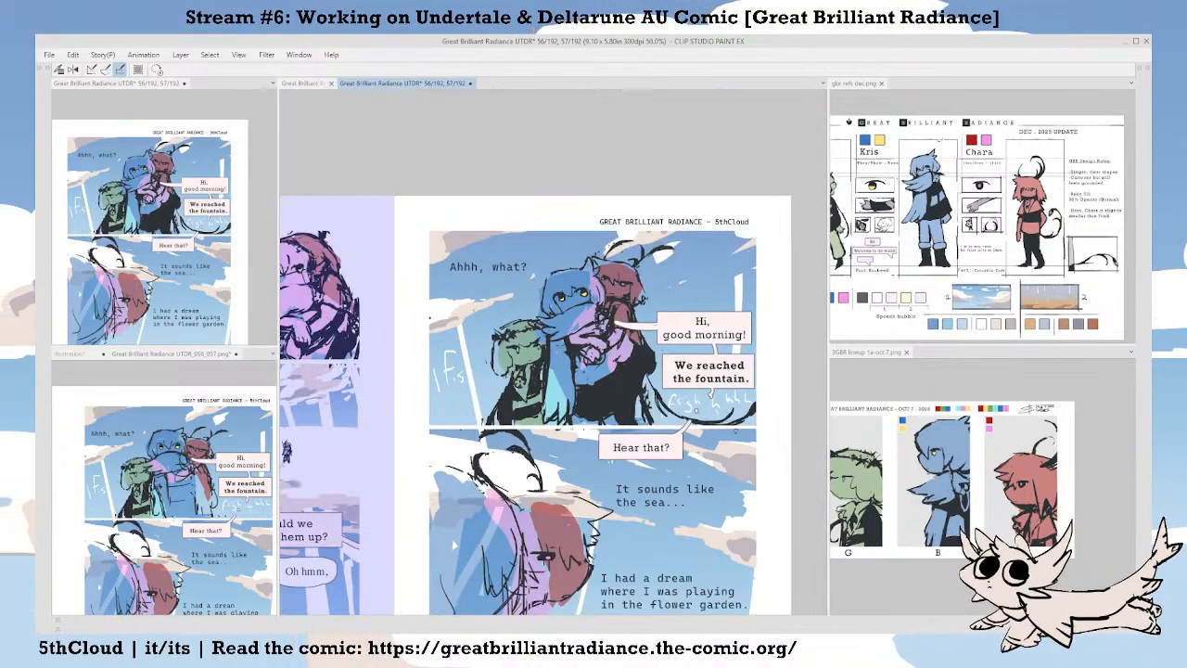
left_click_drag(707, 461, 834, 386)
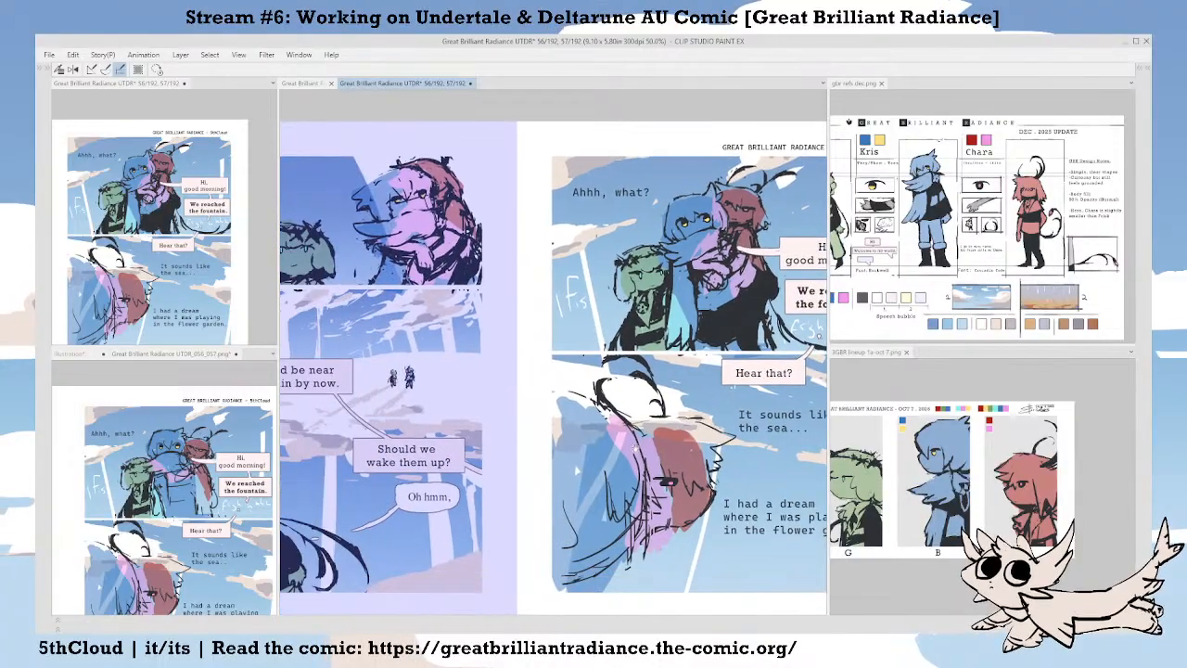
scroll(649, 460, "down", 1)
left_click_drag(657, 456, 636, 435)
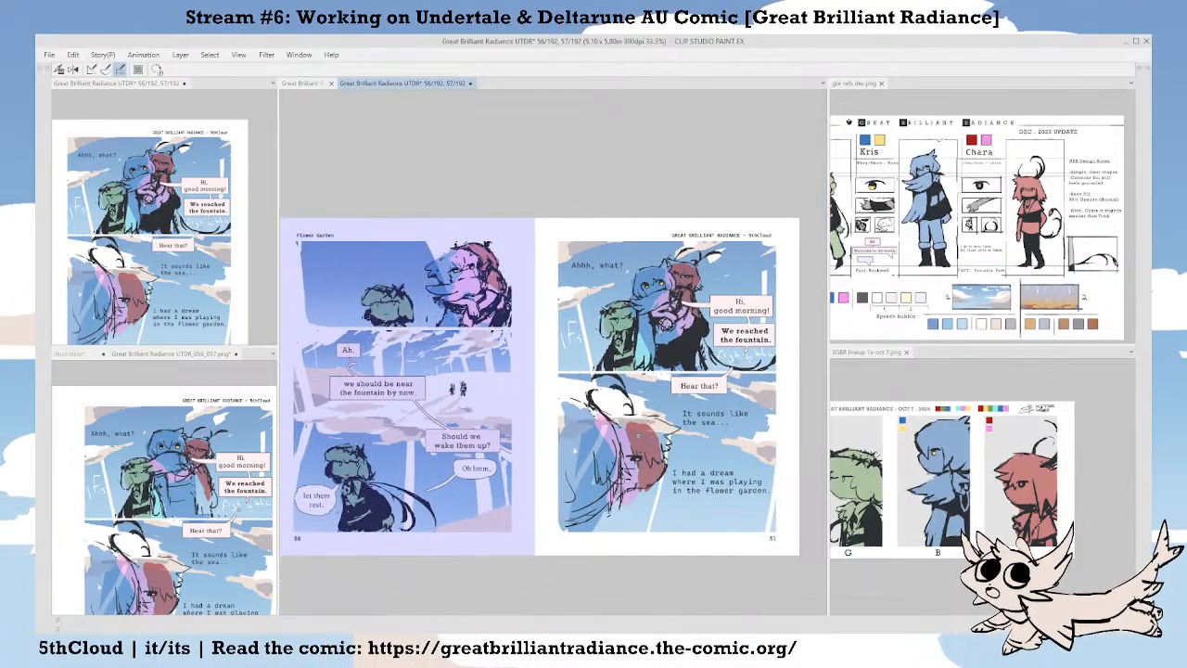
scroll(636, 435, "up", 1)
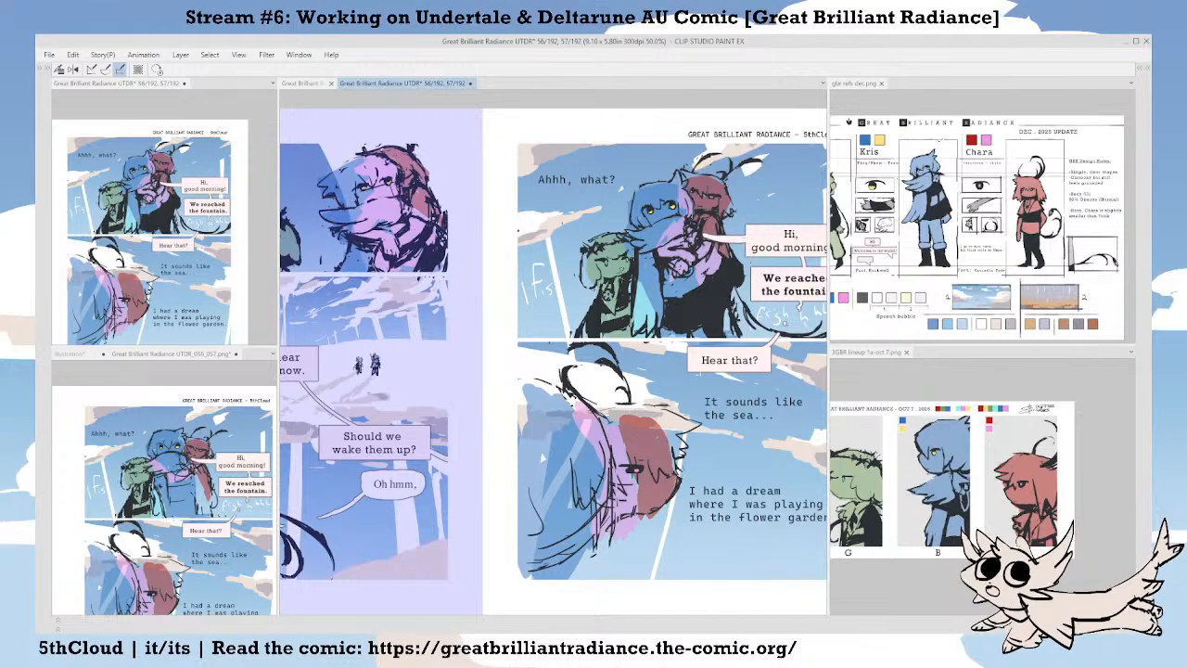
left_click_drag(679, 319, 575, 376)
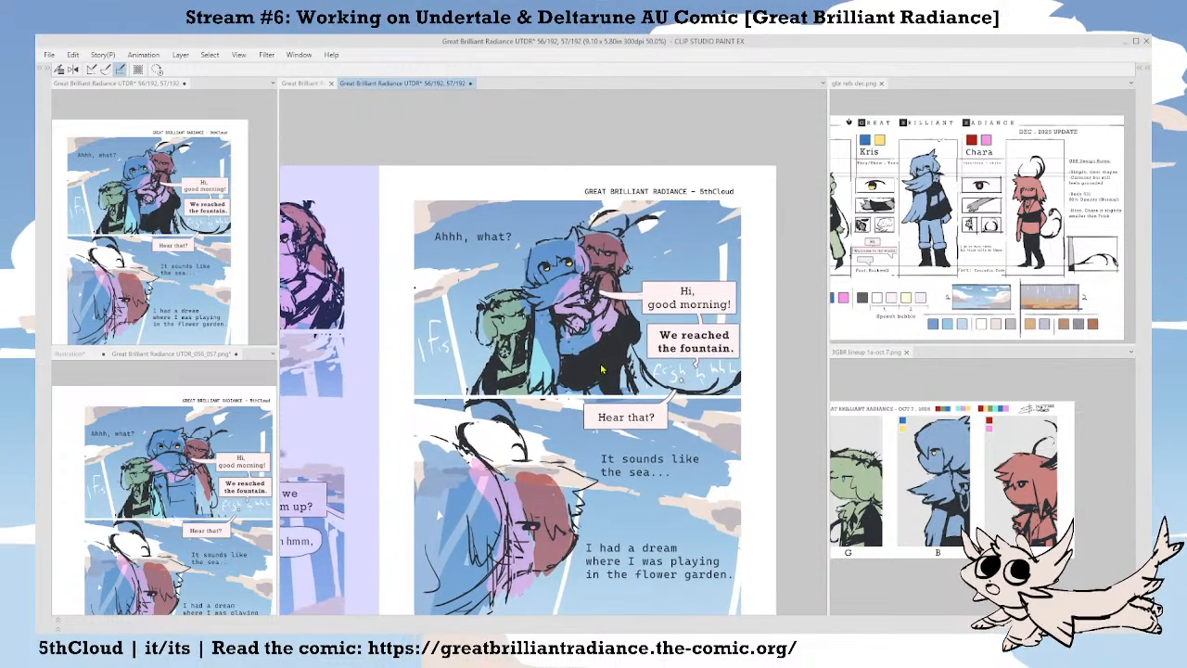
key("ctrl+s")
Move the "Hi, good morning!" and "We reached the fountain." texts higher in the upper panel of page 51.
left_click_drag(629, 340, 650, 333)
left_click_drag(711, 302, 705, 267)
mouse_move(715, 328)
left_mouse_down()
mouse_move(715, 299)
mouse_move(717, 314)
left_mouse_up()
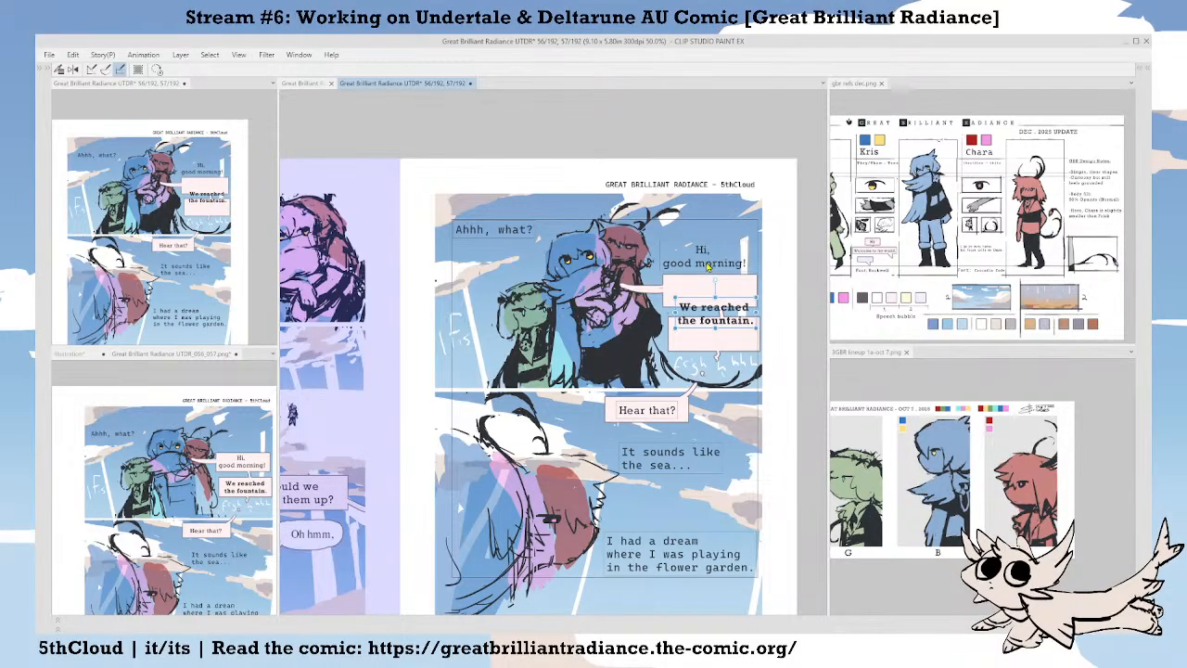
Duplicate the speech balloon artwork on Layer 6 in the right page's TEXT folder and hide the original layer.
key("Tab")
left_click(1086, 452)
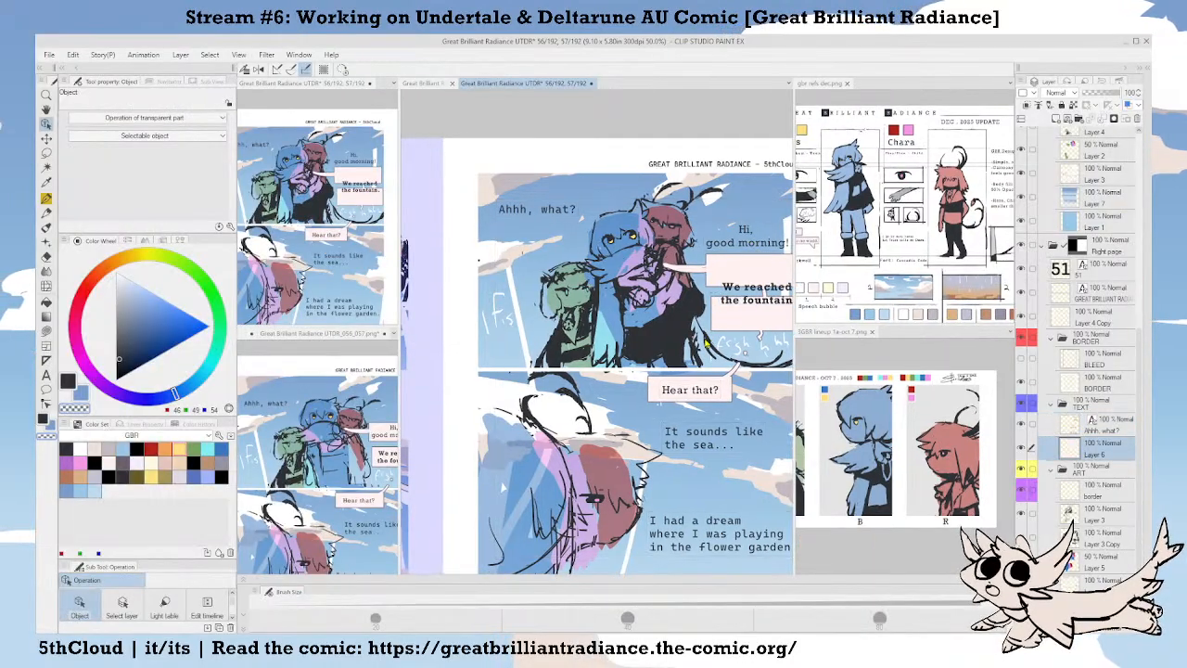
left_click_drag(711, 364, 662, 358)
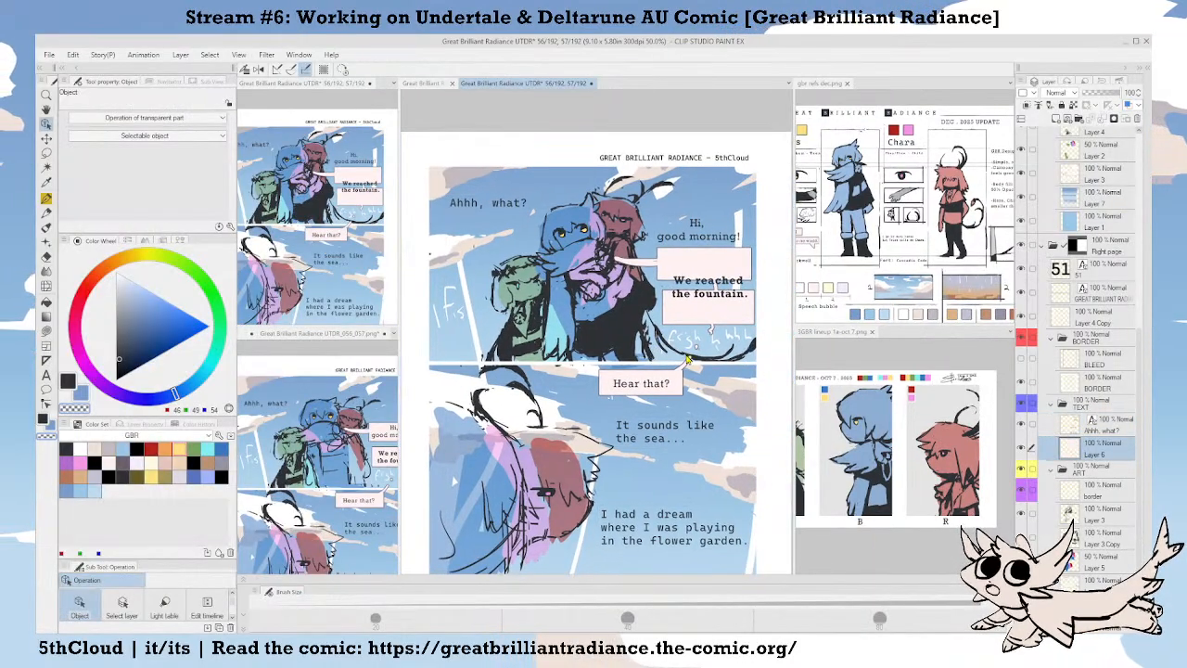
key("ctrl+c")
key("ctrl+v")
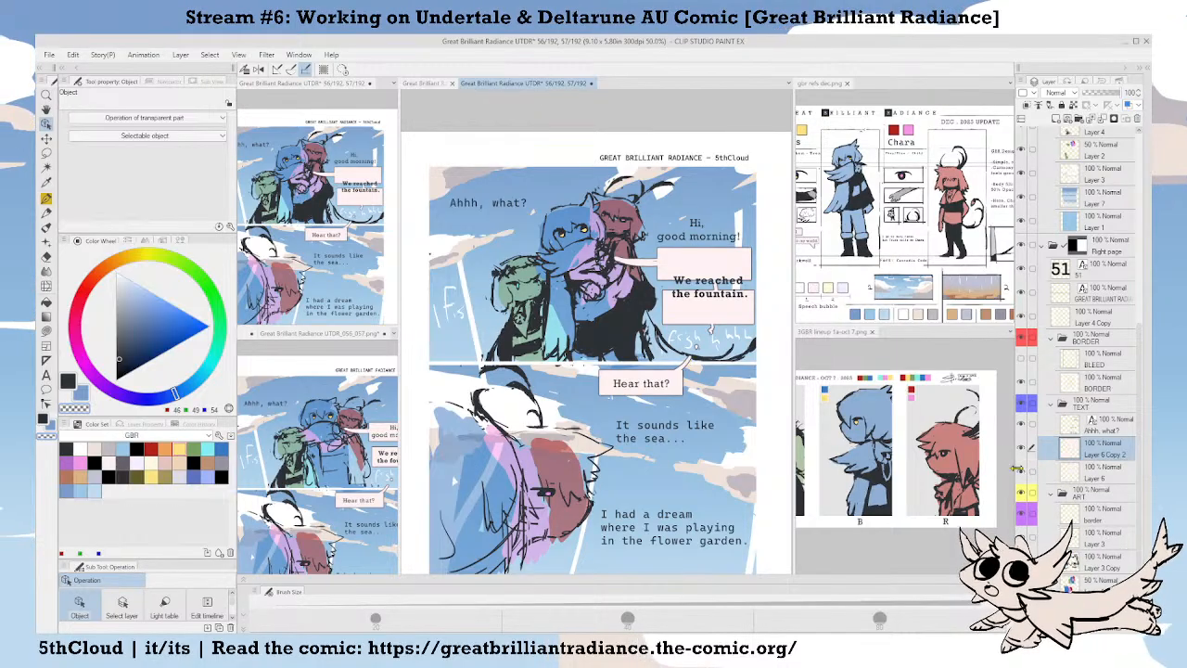
Save the file, select the upper balloon on the duplicated layer with a rectangle, and move it up behind "Hi, good morning!".
left_click_drag(644, 235, 628, 254)
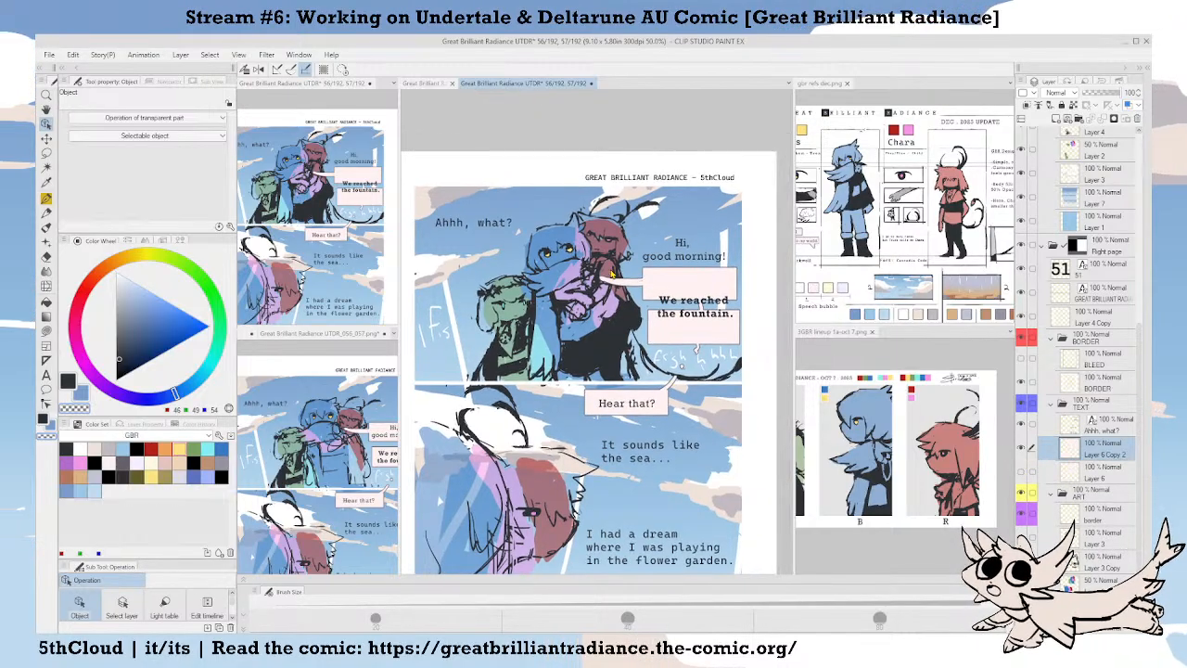
key("m")
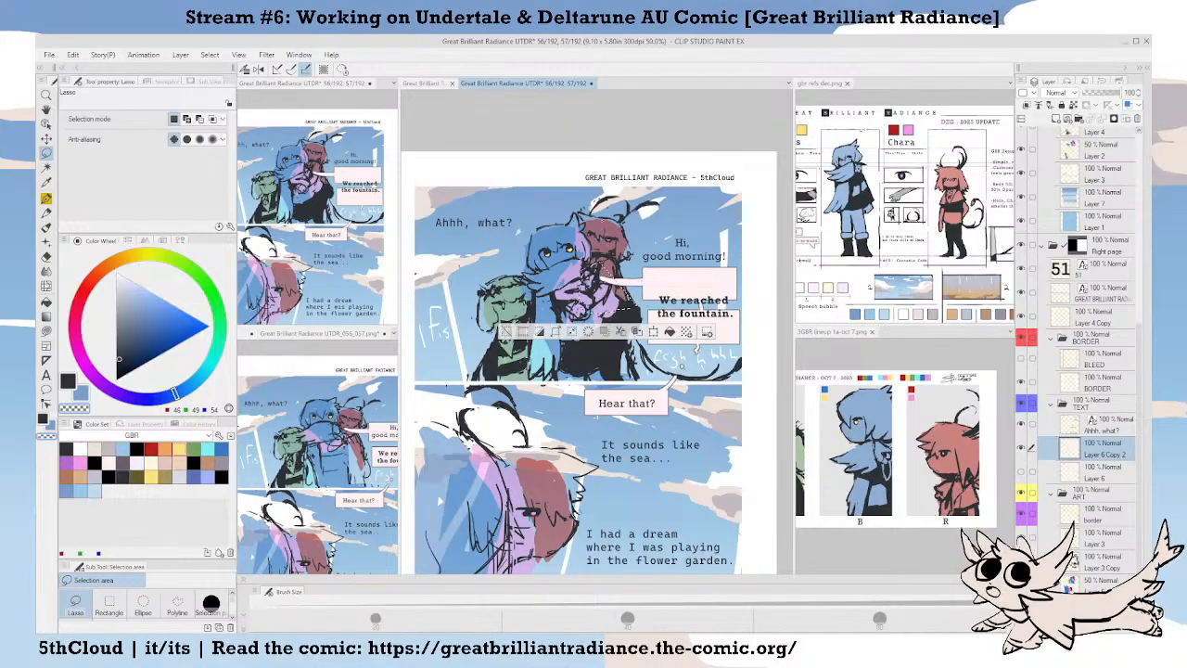
key("m")
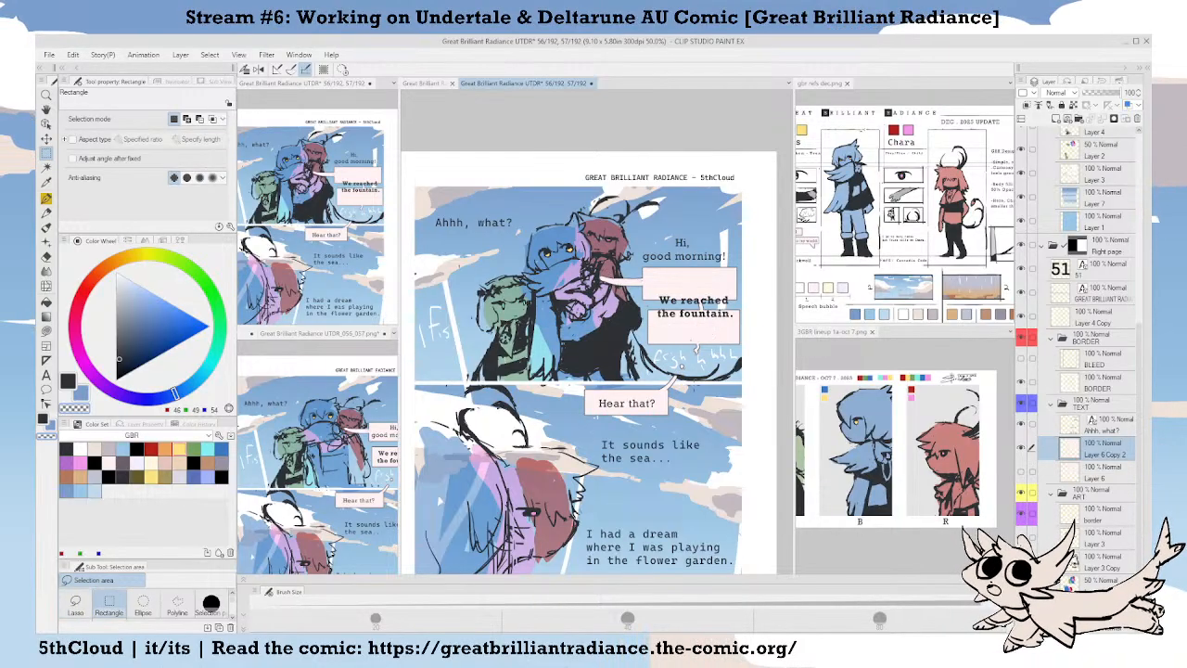
key("ctrl+s")
left_click_drag(588, 243, 751, 301)
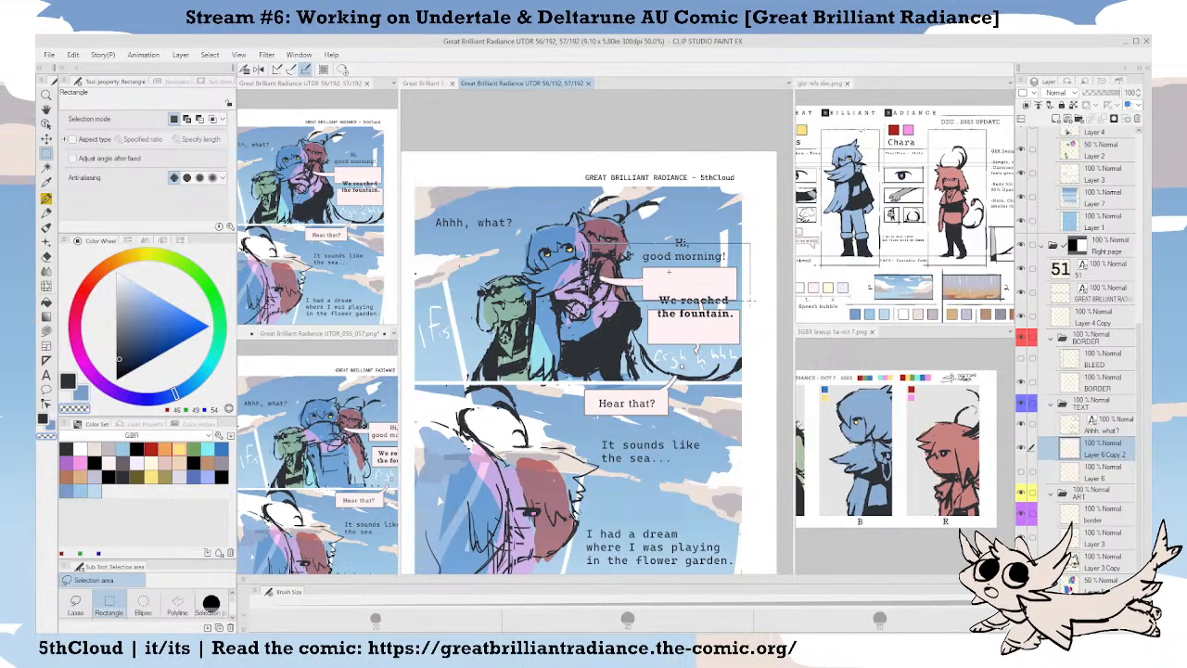
key("k")
left_click_drag(705, 290, 695, 256)
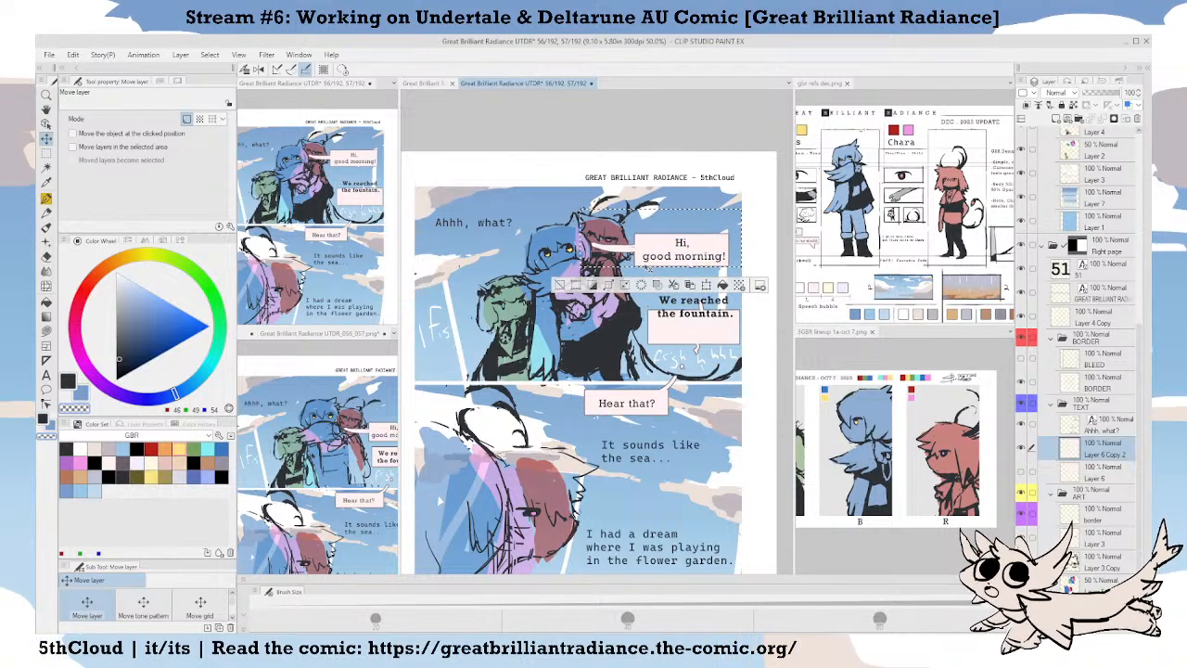
Clear the selection and try to redraw the tail of the "Hi, good morning!" balloon in the sampled pale pink with the Meat Triangle pen.
left_click(560, 287)
key("m")
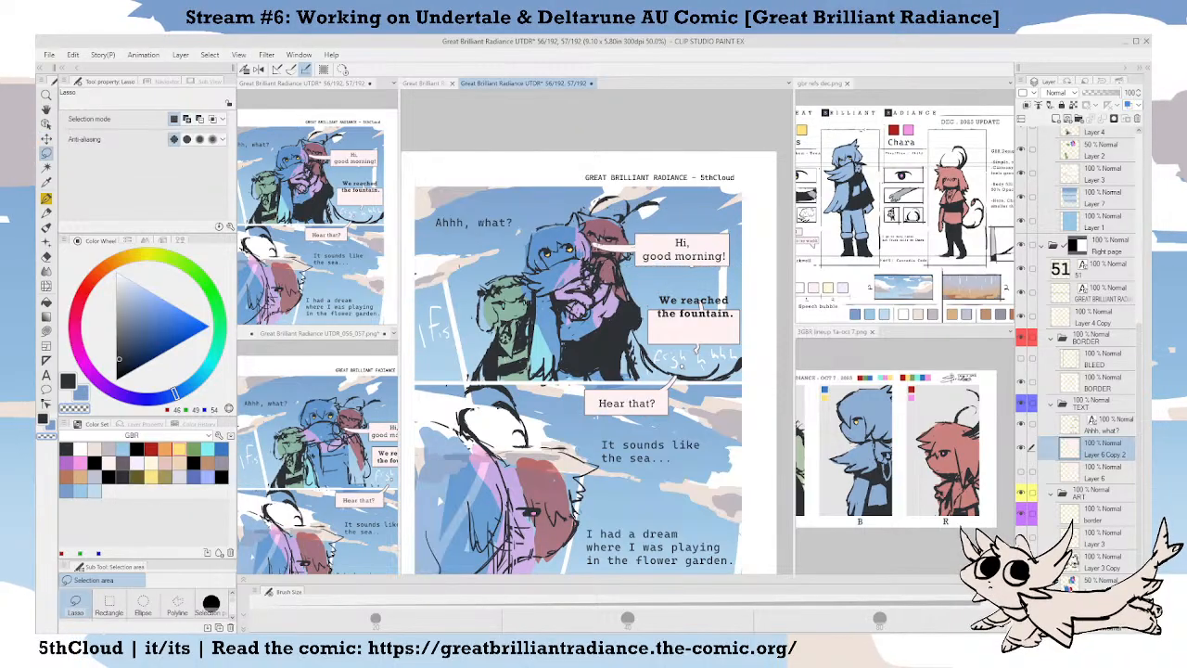
key("e")
left_click_drag(639, 275, 651, 311)
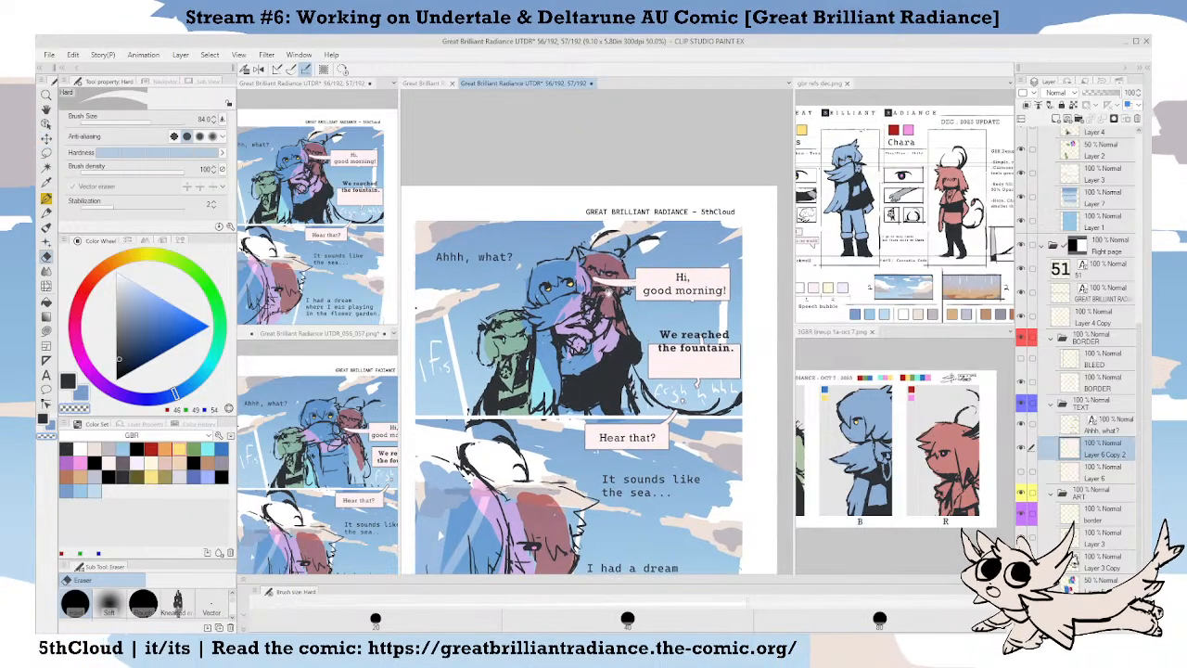
left_click(651, 281, "alt")
key("p")
key("ctrl+plus")
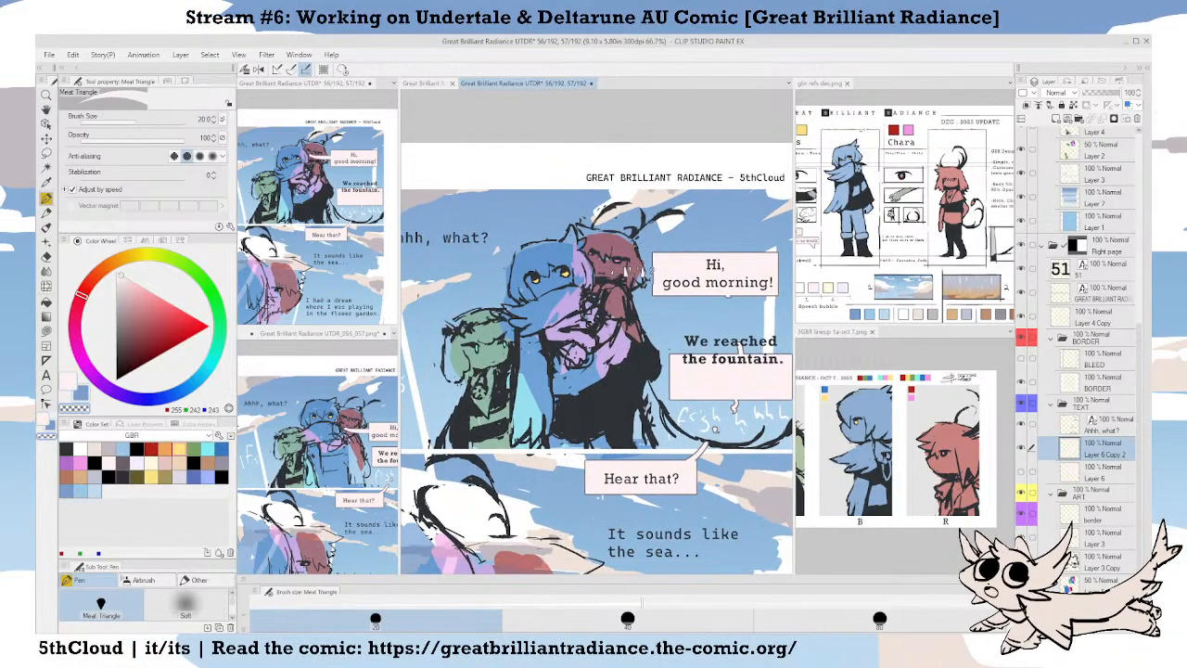
left_click_drag(595, 269, 624, 276)
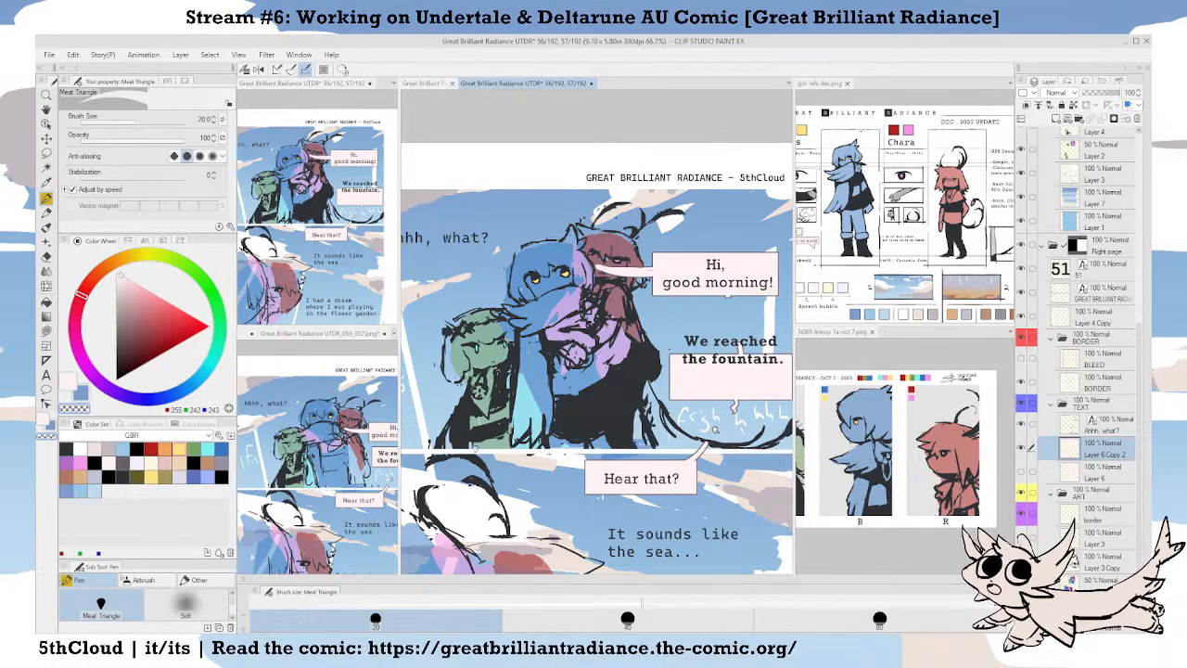
Delete the tail of the "Hi, good morning!" balloon over the red-haired character using a rectangular selection, and clear the selection.
key("m")
left_click(110, 605)
left_click_drag(575, 343, 592, 336)
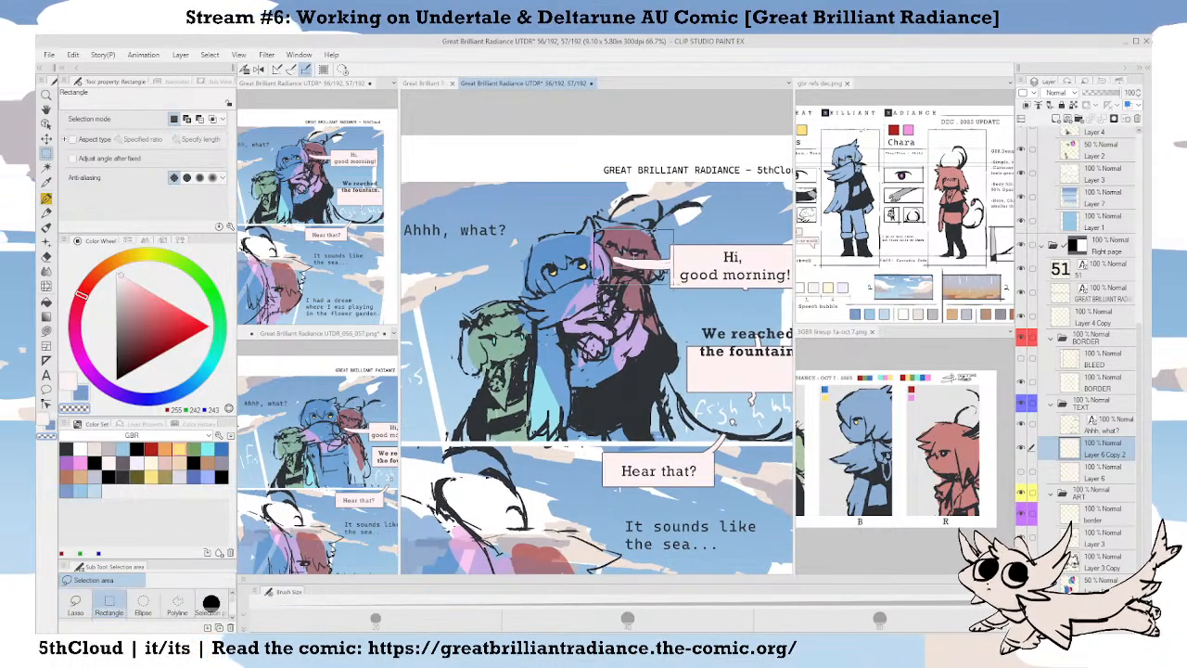
left_click_drag(594, 289, 669, 230)
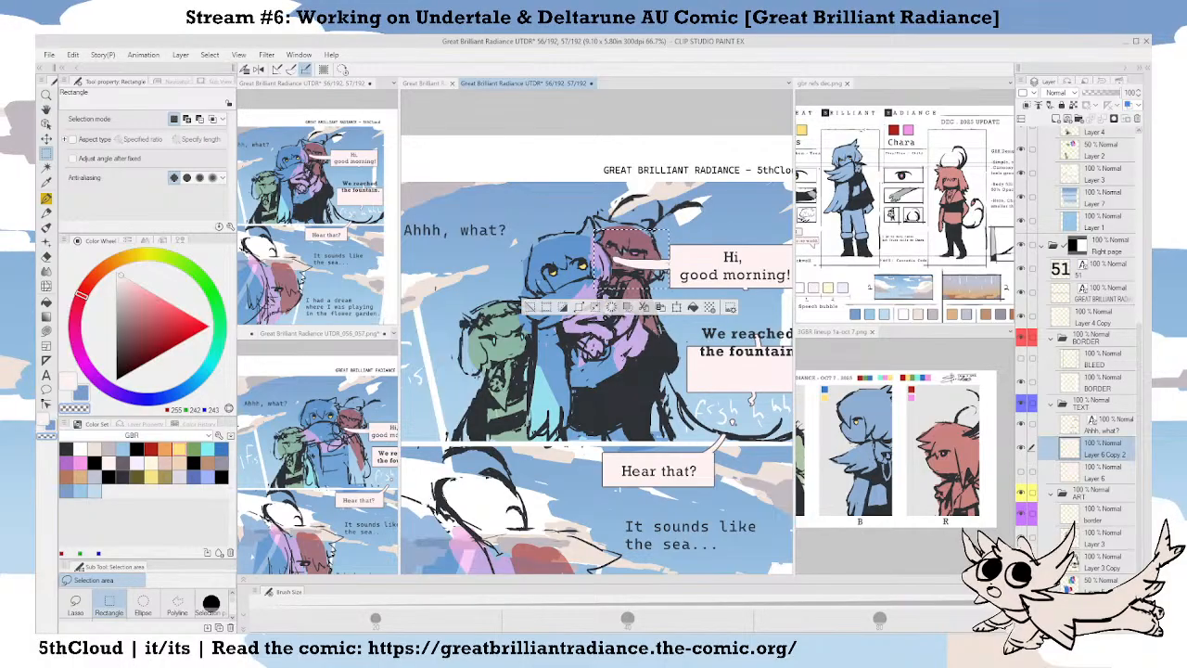
key("Delete")
key("ctrl+d")
Hide the palettes and examine pages 50 and 51 at spread size and closer up.
key("p")
key("Tab")
key("ctrl+minus")
key("ctrl+minus")
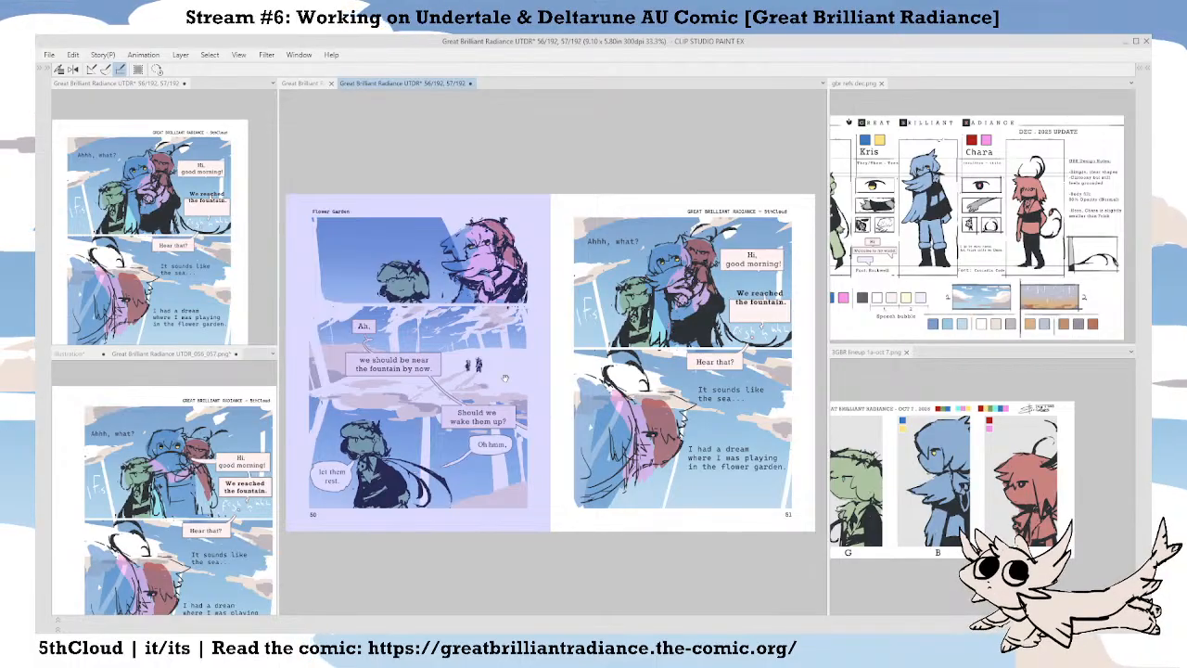
left_click_drag(505, 378, 557, 379)
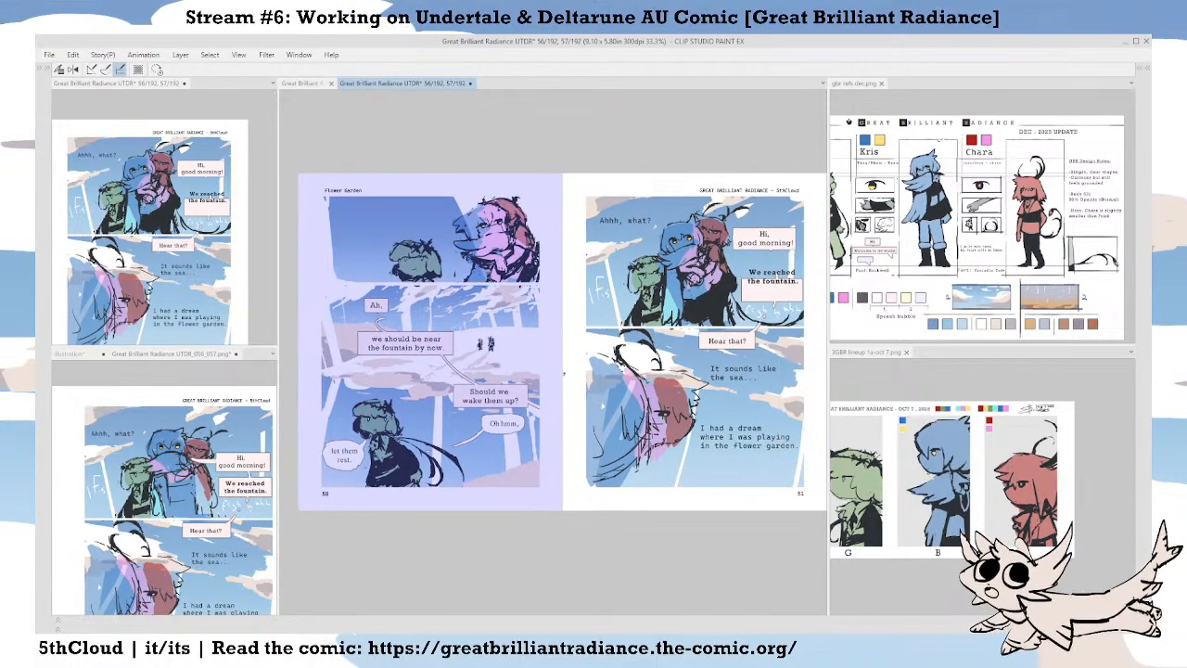
scroll(563, 374, "up", 1)
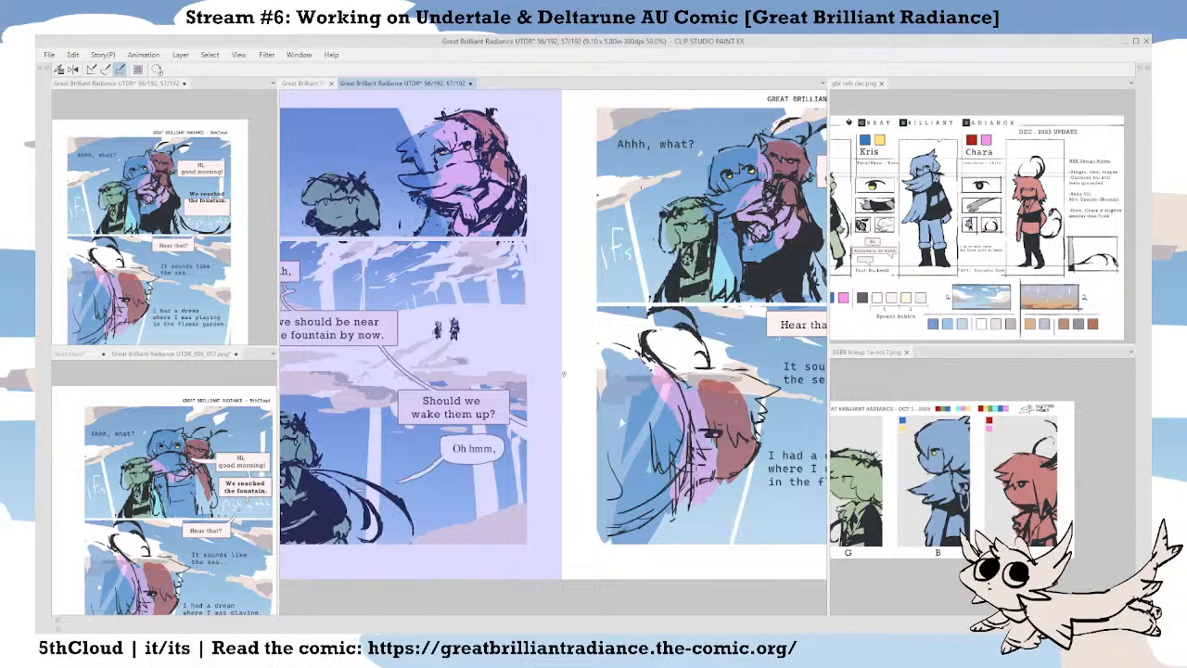
left_click_drag(574, 467, 689, 471)
scroll(684, 468, "down", 1)
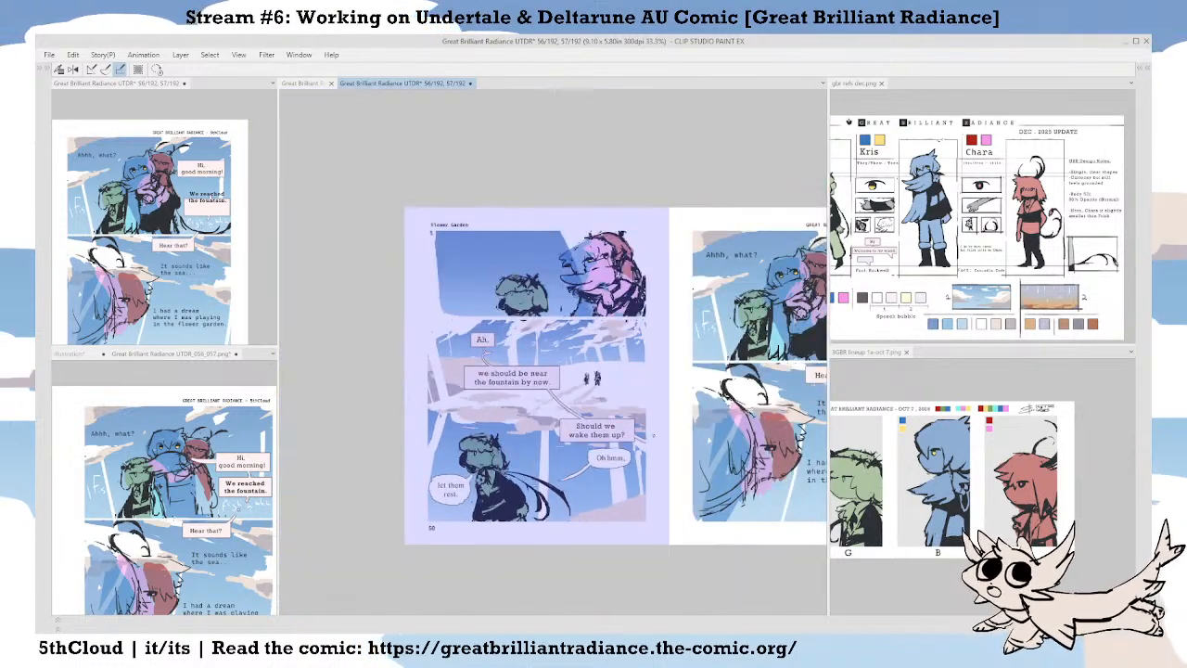
left_click_drag(723, 408, 539, 453)
scroll(569, 430, "up", 2)
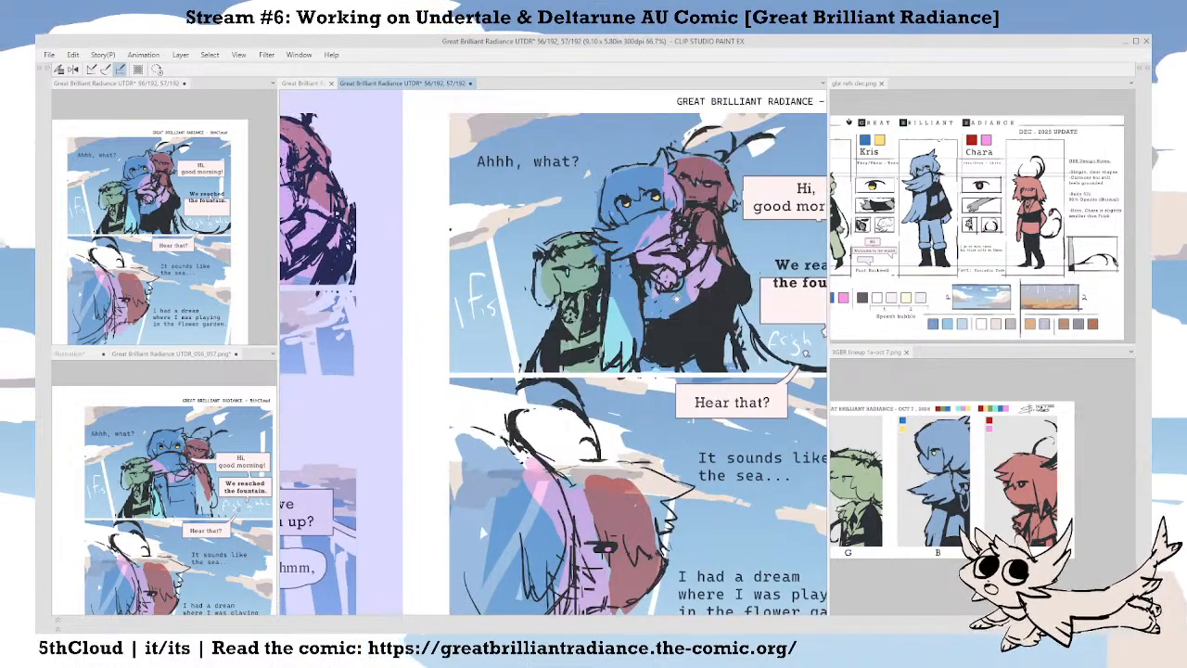
Draw a new pointed tail from the side of the "Hi, good morning!" balloon to just below the red-haired character's mouth.
left_click_drag(677, 298, 581, 384)
scroll(574, 407, "up", 1)
left_click_drag(638, 294, 581, 407)
scroll(607, 342, "up", 2)
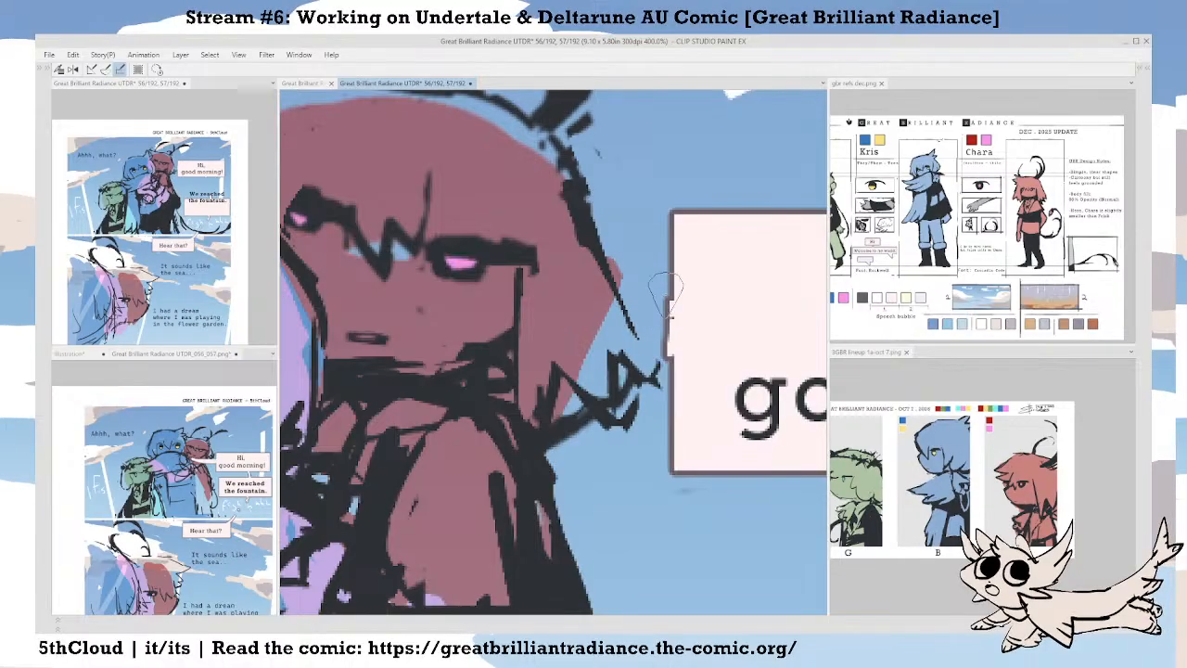
scroll(674, 457, "down", 1)
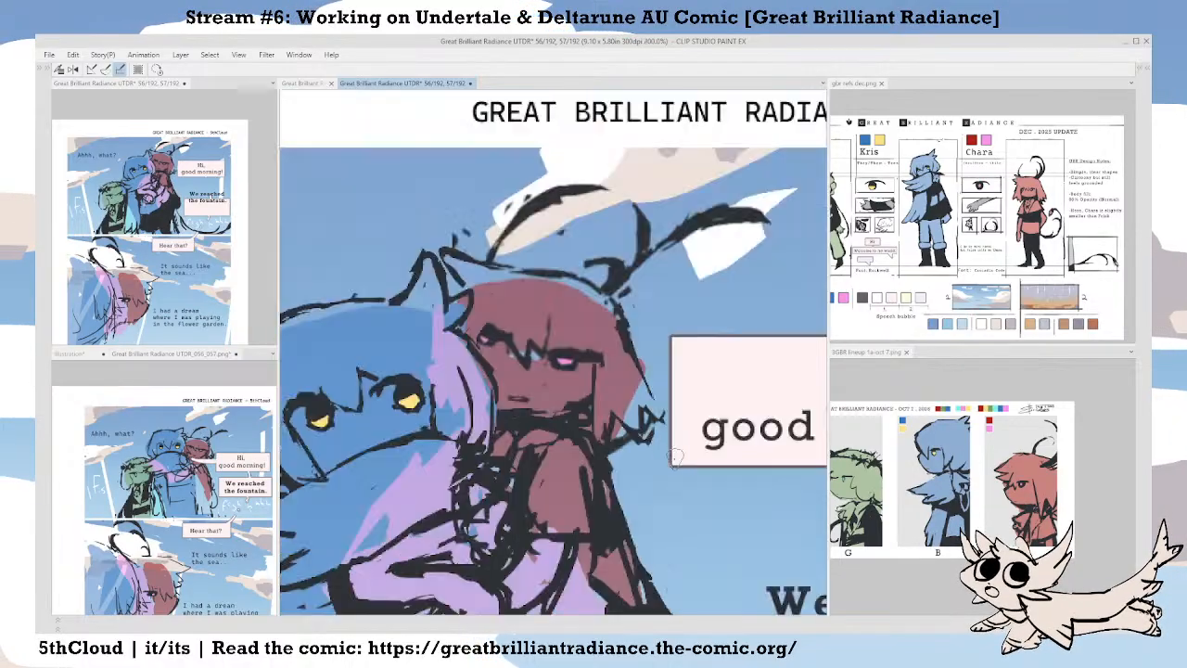
scroll(674, 457, "down", 1)
scroll(660, 417, "up", 1)
scroll(646, 377, "up", 1)
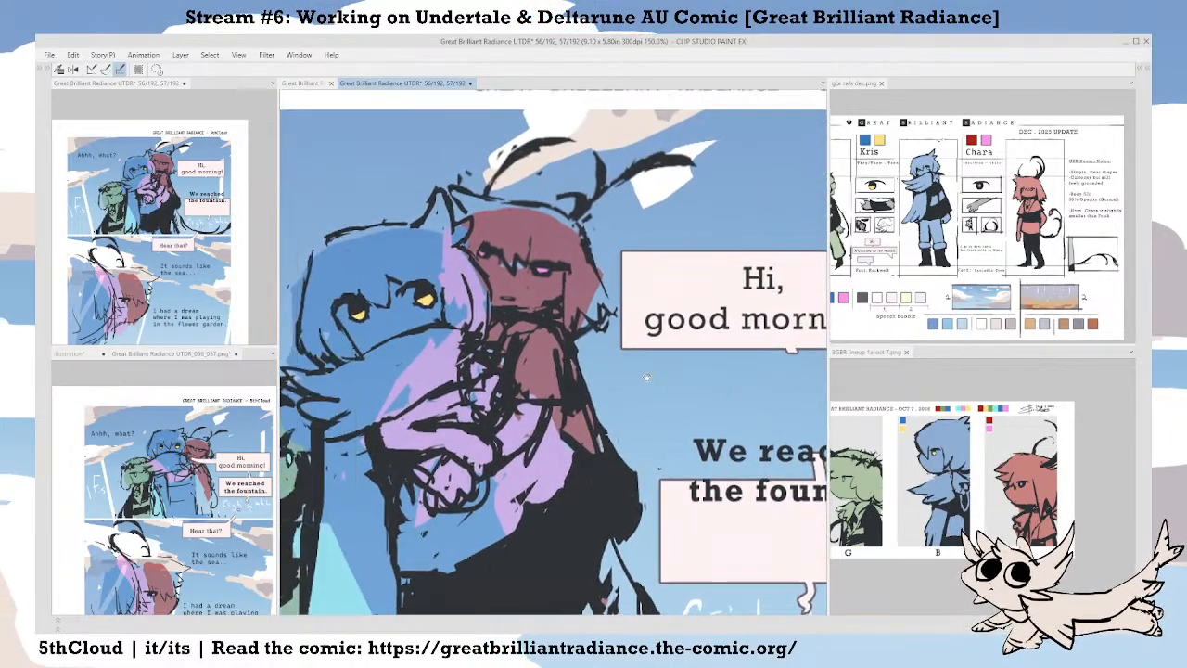
scroll(647, 377, "up", 1)
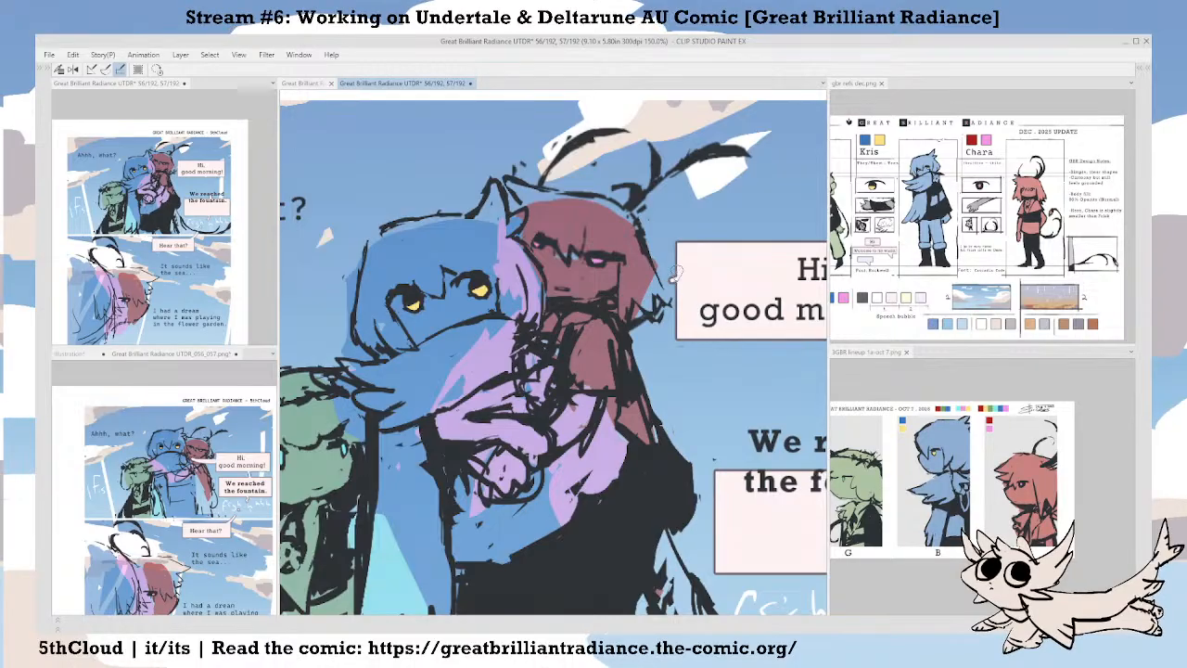
left_click_drag(677, 272, 561, 309)
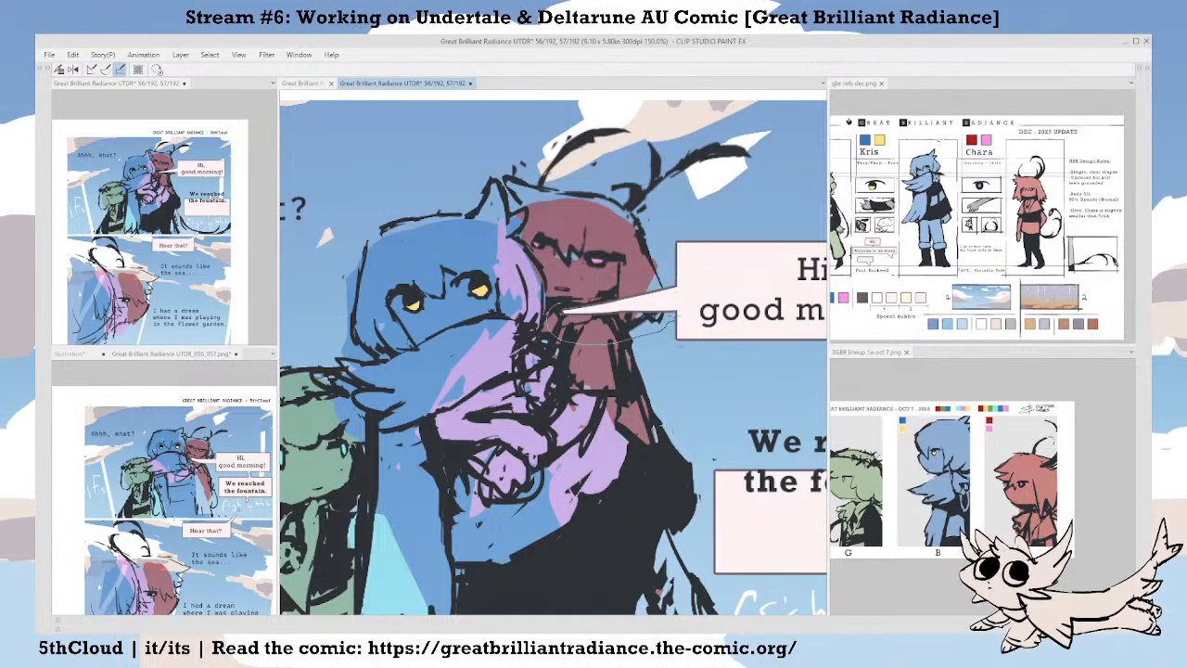
left_click_drag(551, 310, 603, 289)
left_click_drag(650, 316, 656, 317)
key("ctrl+d")
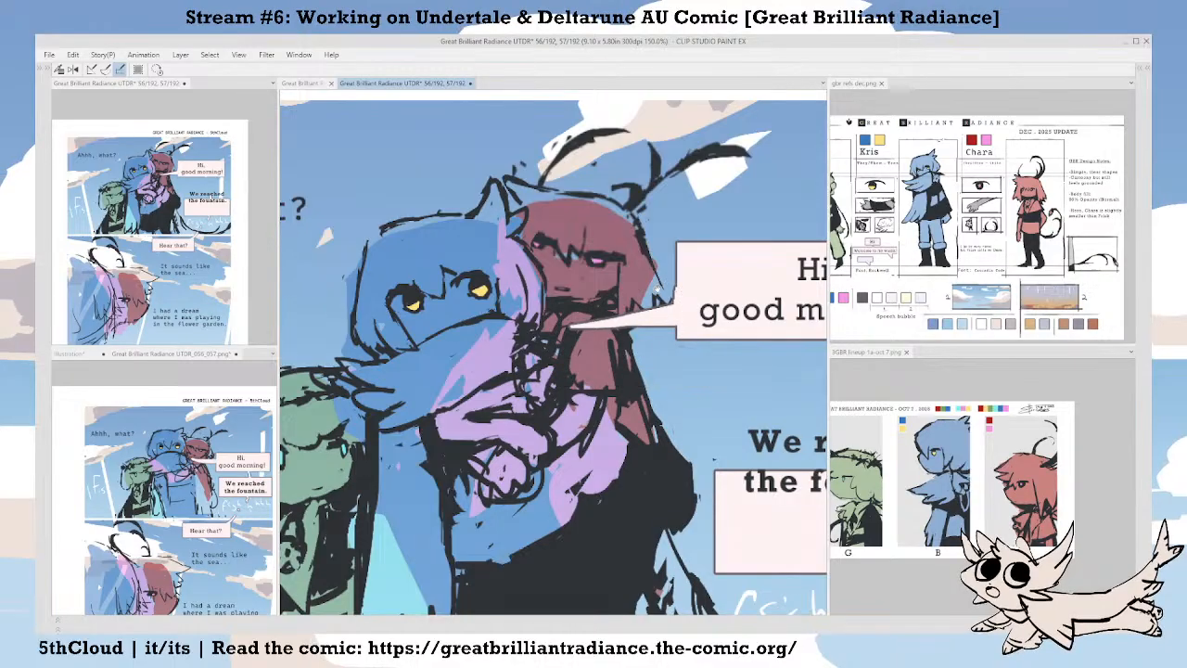
Check the new tail up close and at spread size, and save the comic file.
scroll(655, 306, "up", 2)
scroll(651, 319, "up", 3)
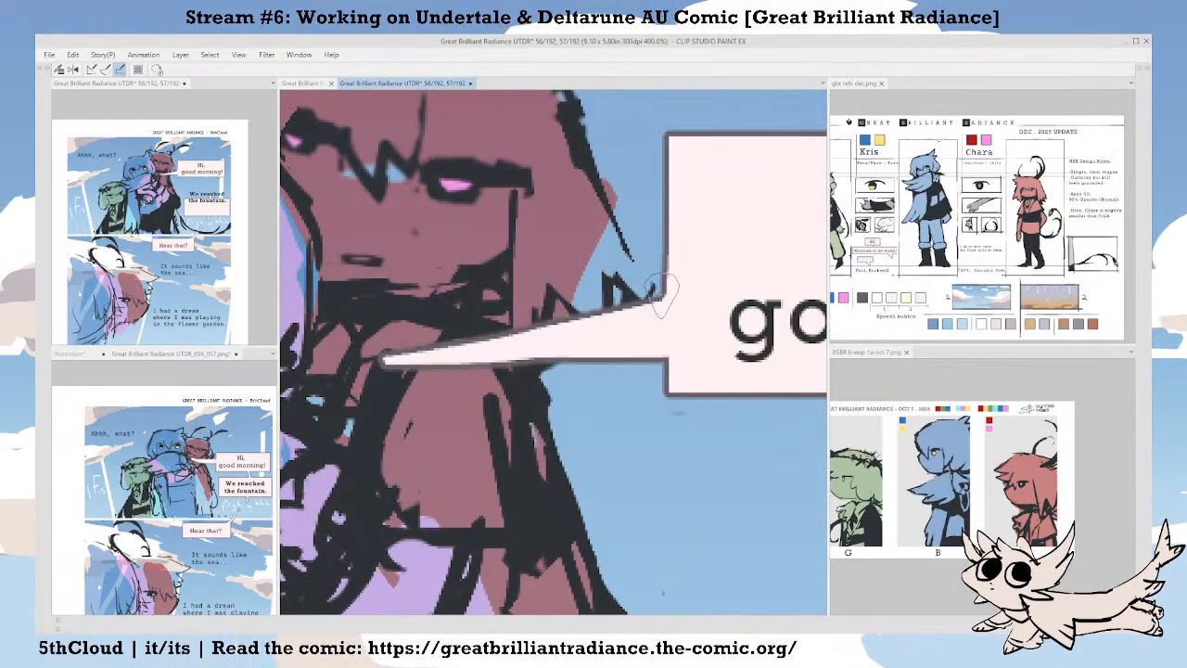
scroll(661, 295, "down", 7)
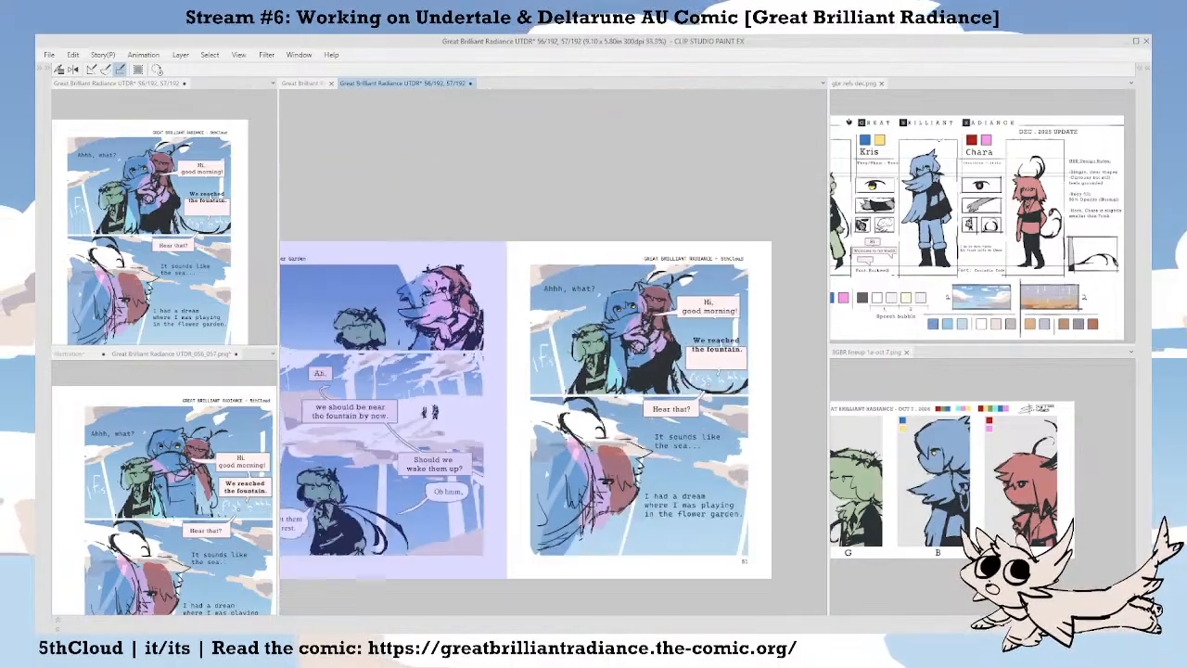
left_click_drag(525, 434, 587, 381)
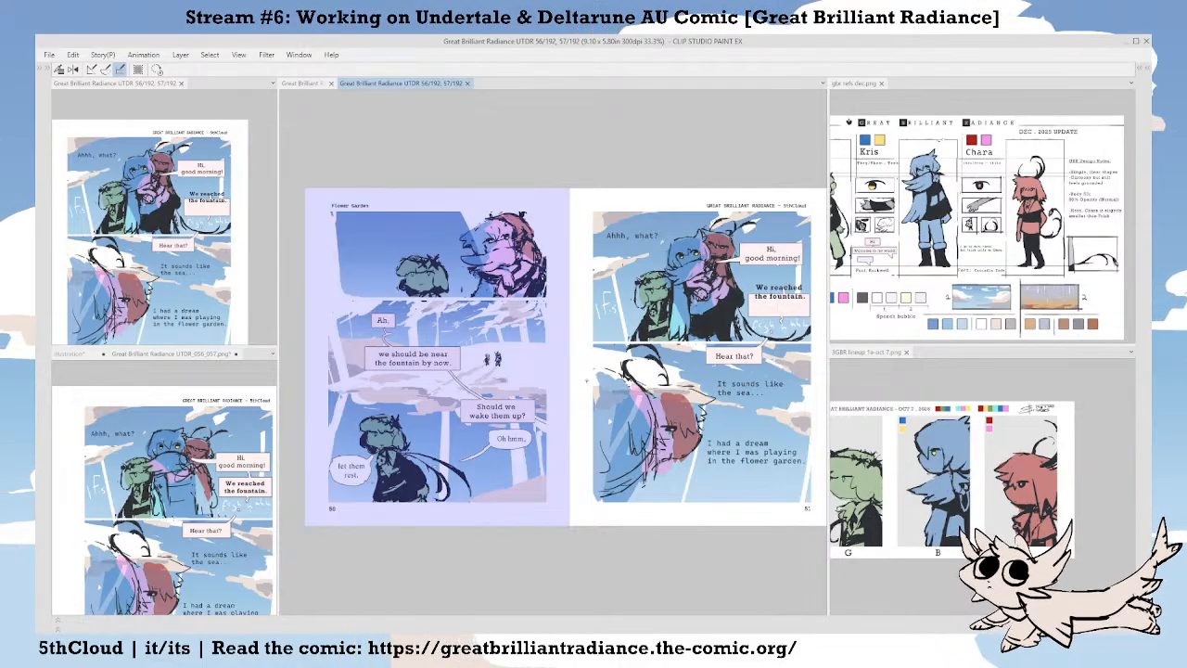
scroll(586, 380, "up", 1)
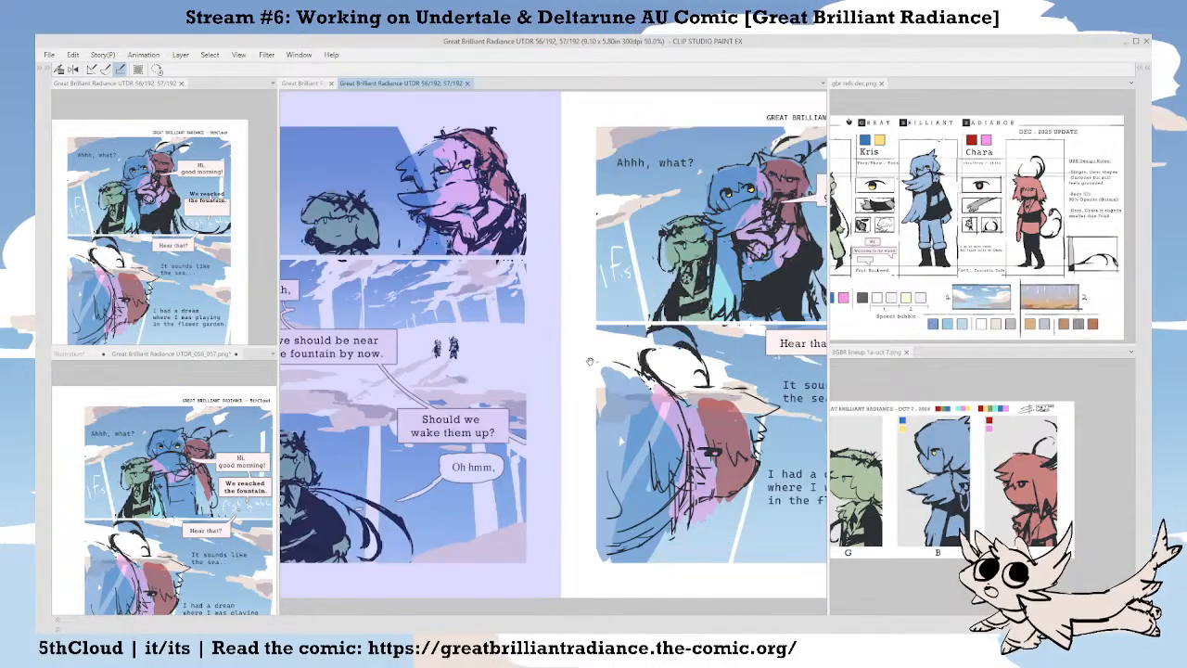
scroll(591, 360, "down", 1)
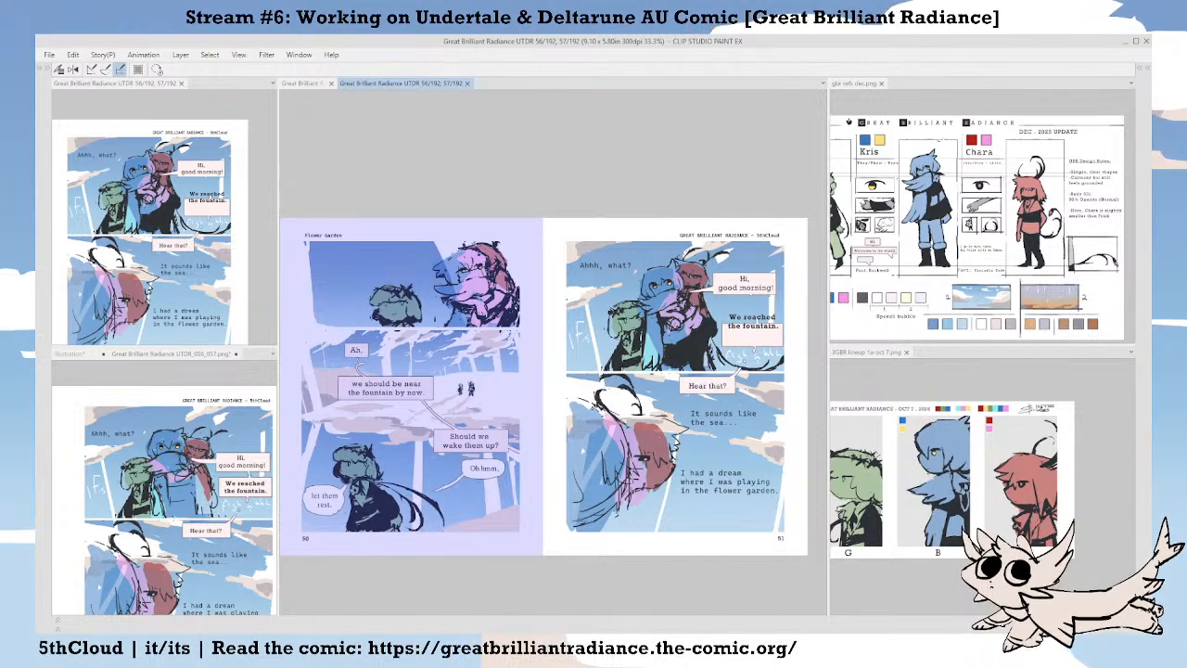
Move the lower balloon up behind "We reached the fountain." in page 51's upper panel, check the spread, and save the file.
left_click_drag(664, 353, 598, 373)
scroll(636, 387, "up", 1)
mouse_move(682, 351)
left_mouse_down()
mouse_move(650, 331)
mouse_move(664, 352)
mouse_move(682, 277)
mouse_move(638, 290)
left_mouse_up()
mouse_move(710, 334)
left_mouse_down()
mouse_move(703, 309)
mouse_move(720, 296)
left_mouse_up()
key("ctrl+d")
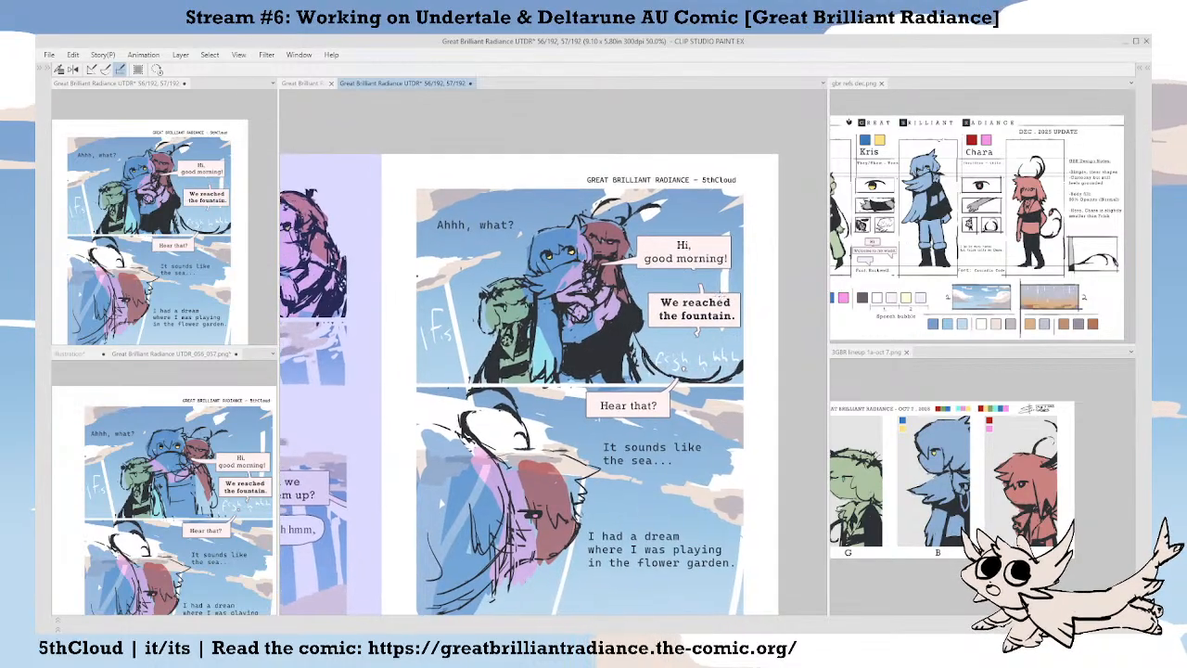
key("ctrl+minus")
left_click_drag(599, 353, 662, 339)
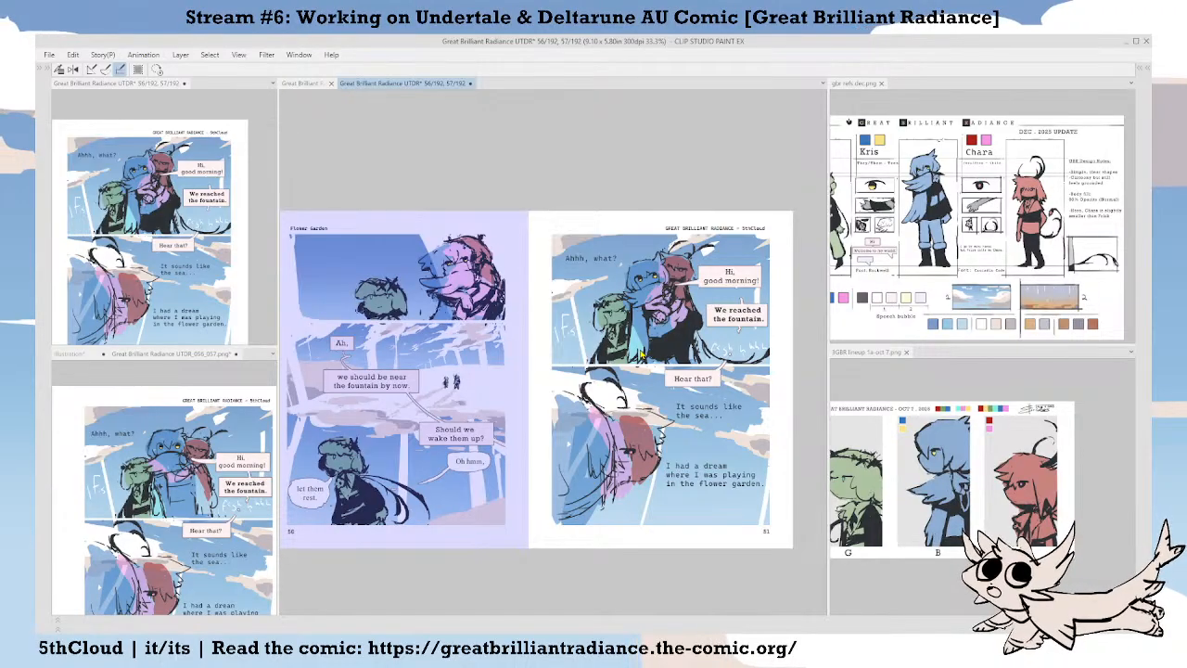
key("ctrl+s")
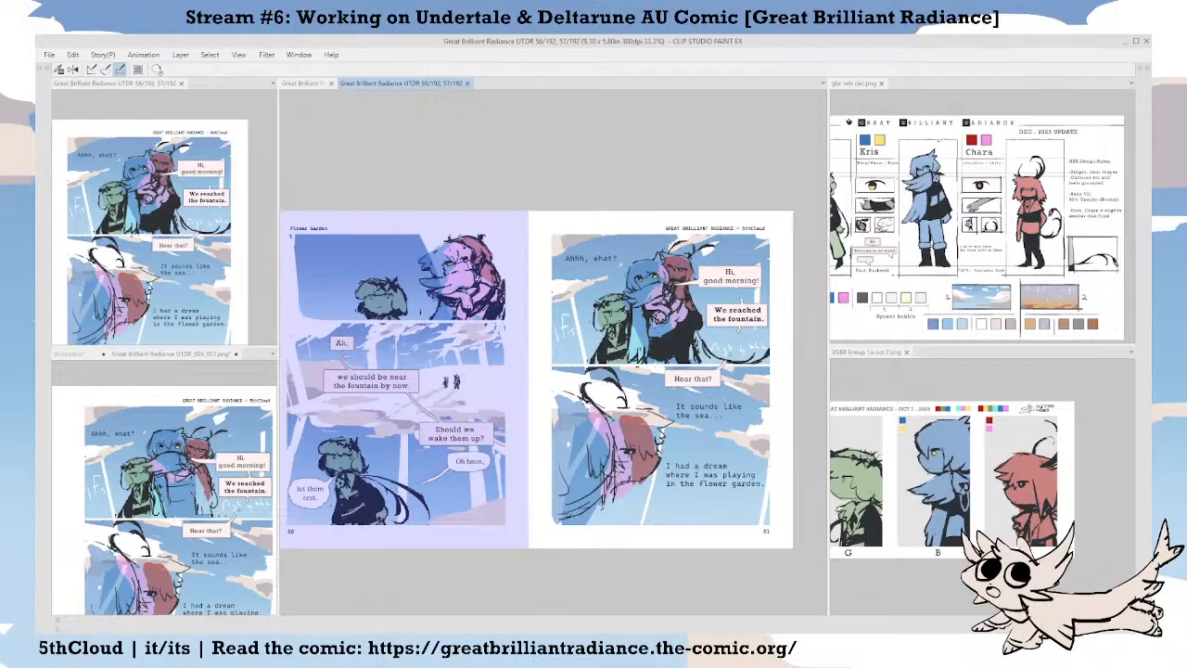
Bring back the palettes and draw a curved connector linking the "Hi, good morning!" balloon to the "We reached the fountain." balloon.
key("ctrl+plus")
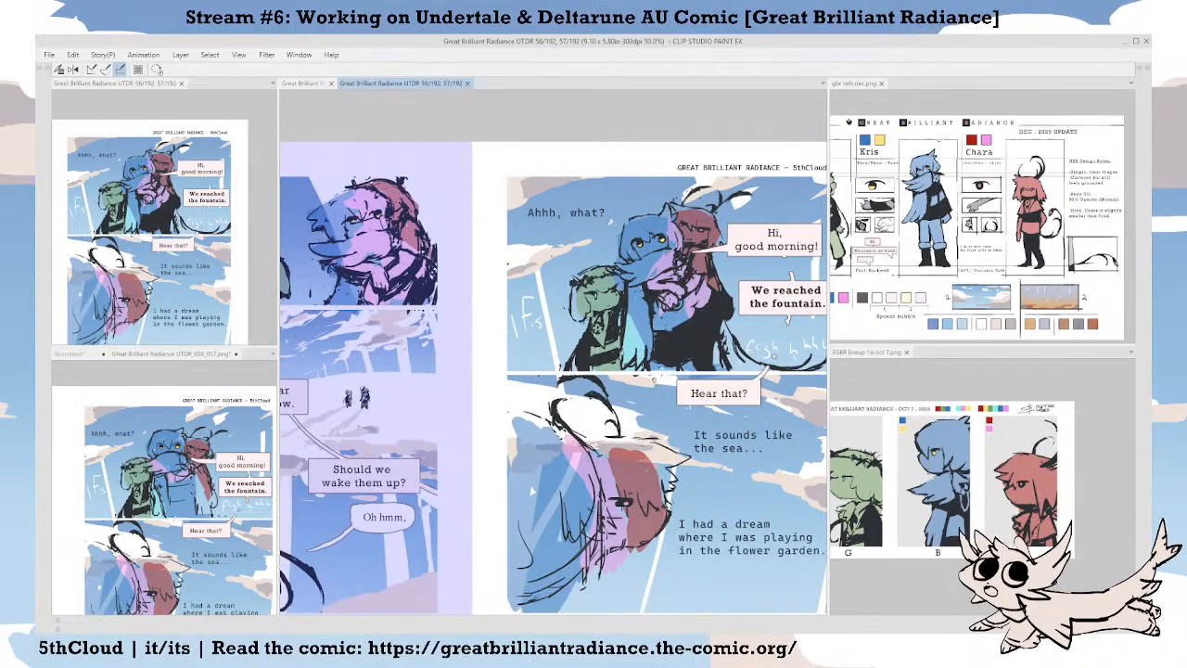
left_click_drag(731, 415, 691, 409)
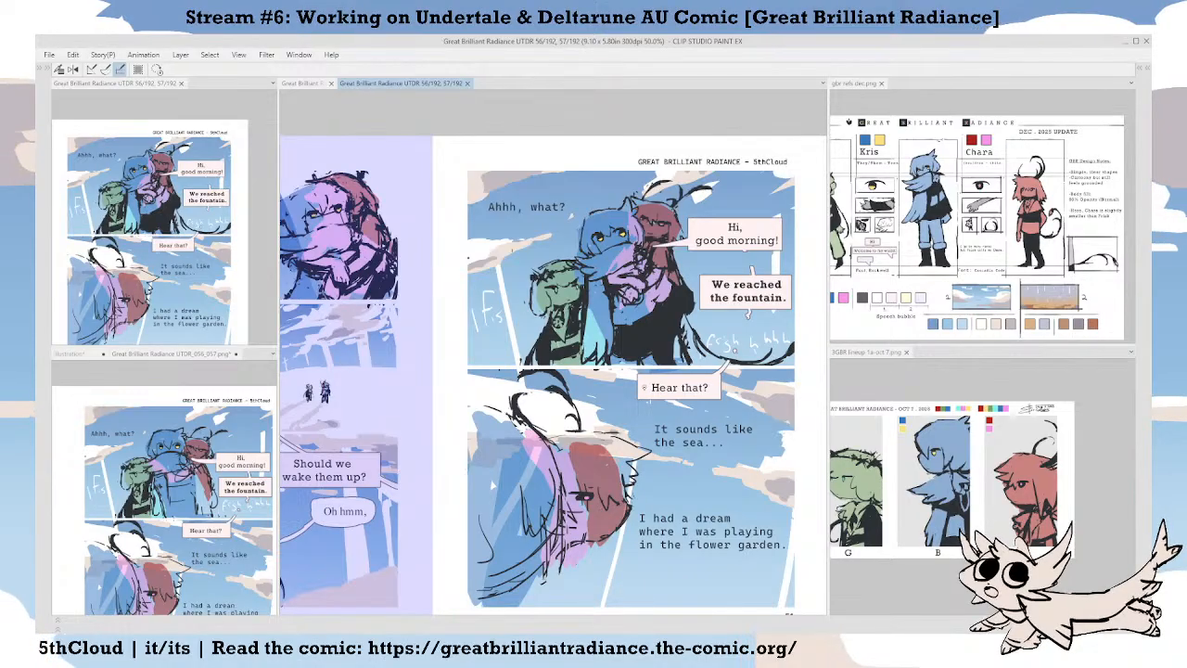
left_click_drag(681, 374, 622, 414)
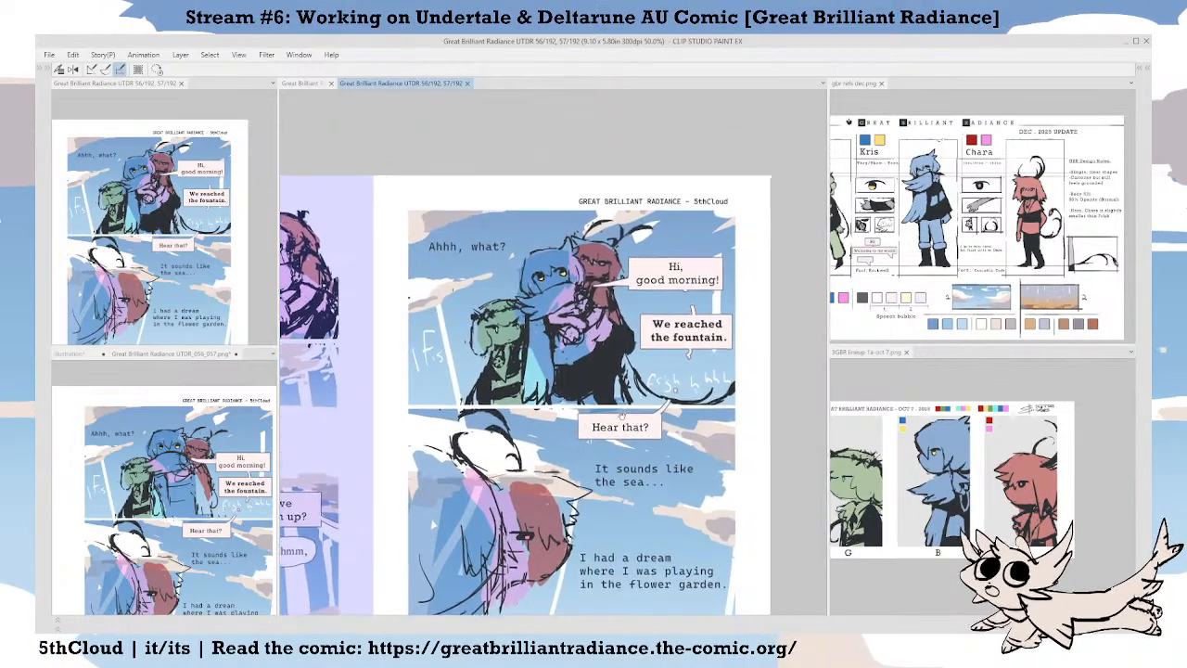
left_click_drag(717, 369, 646, 373)
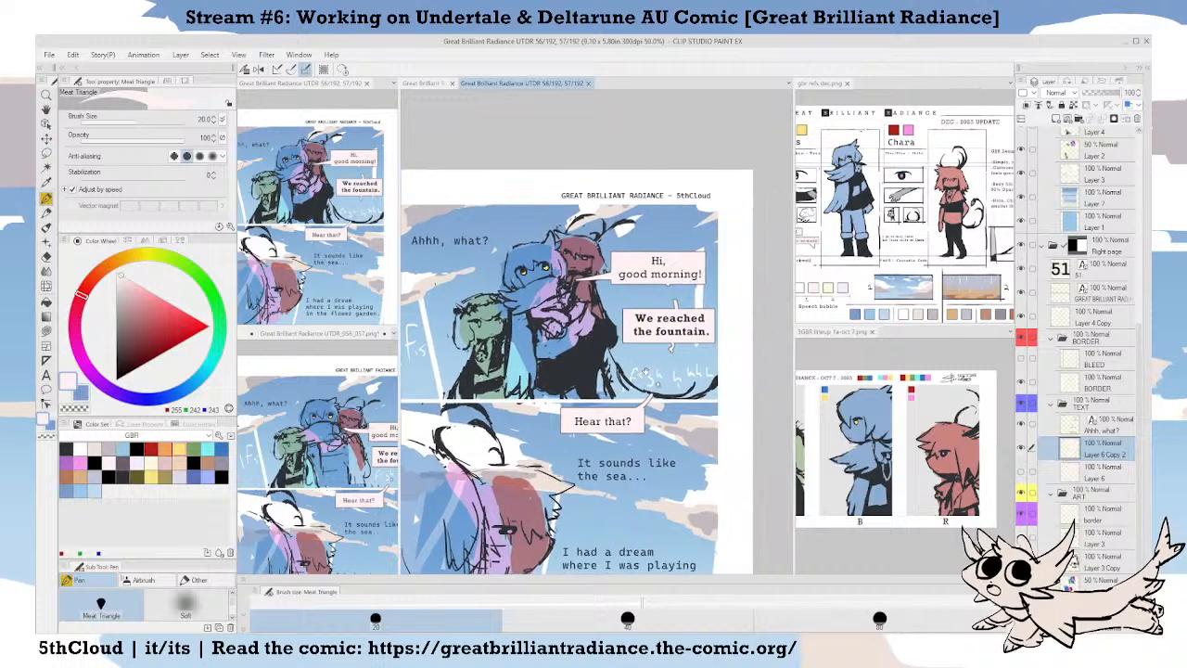
scroll(692, 278, "up", 3)
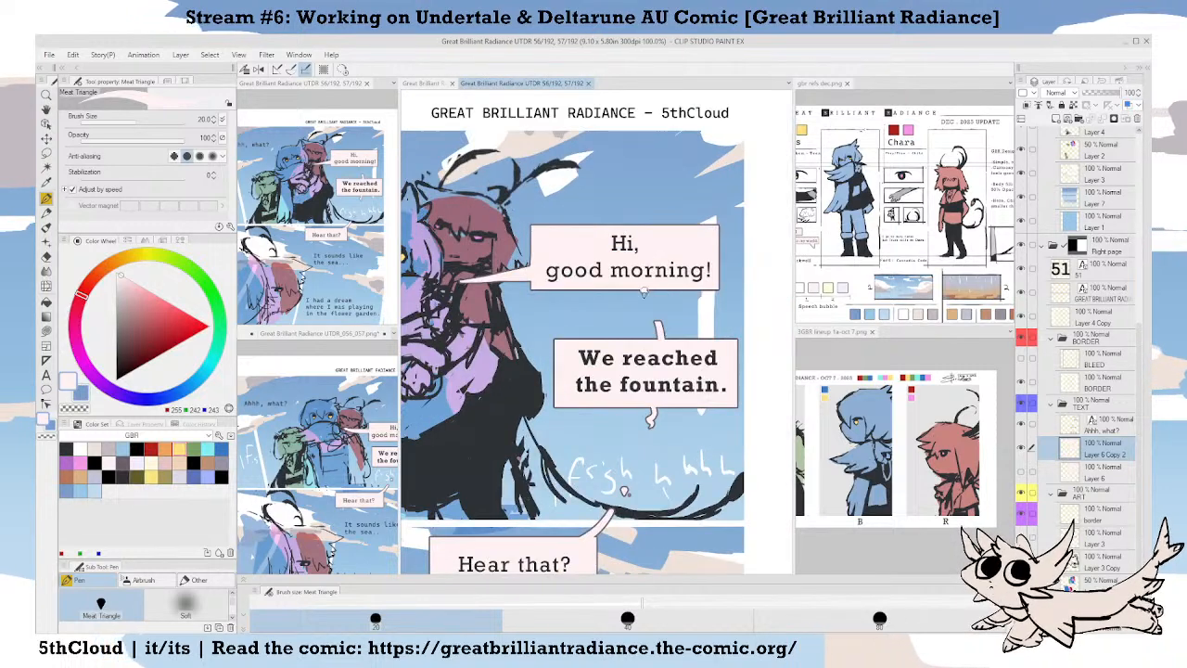
left_click_drag(643, 290, 664, 325)
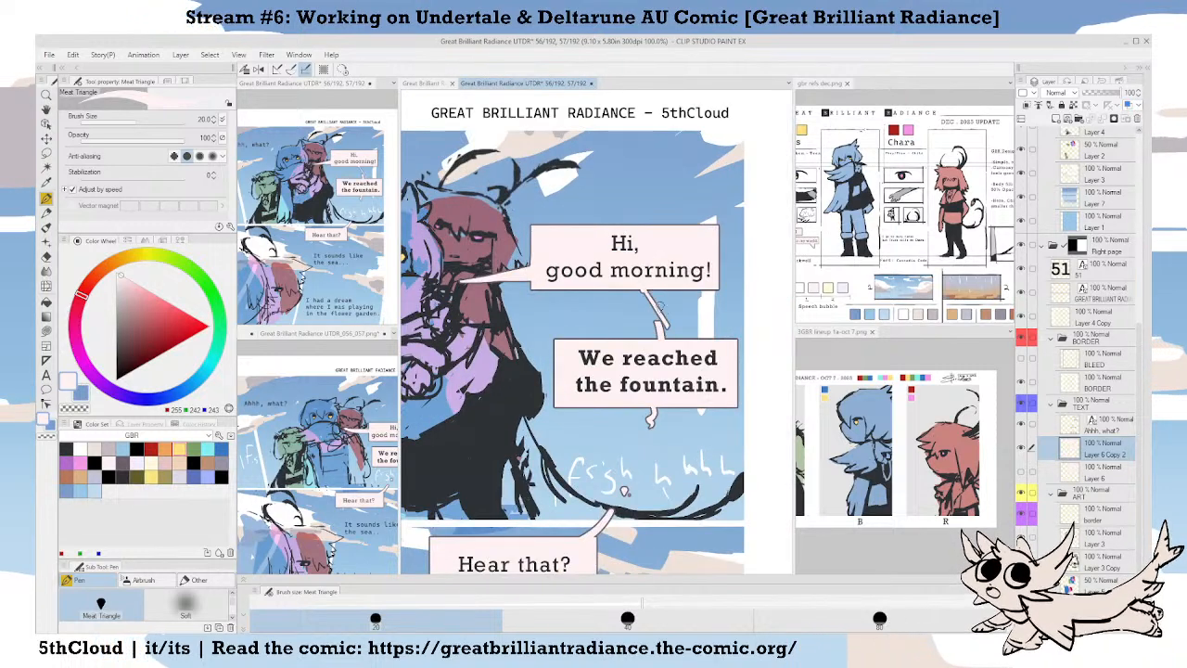
Check the balloon connector at spread size, save the file, and switch to the page overview of the whole comic.
scroll(688, 332, "down", 3)
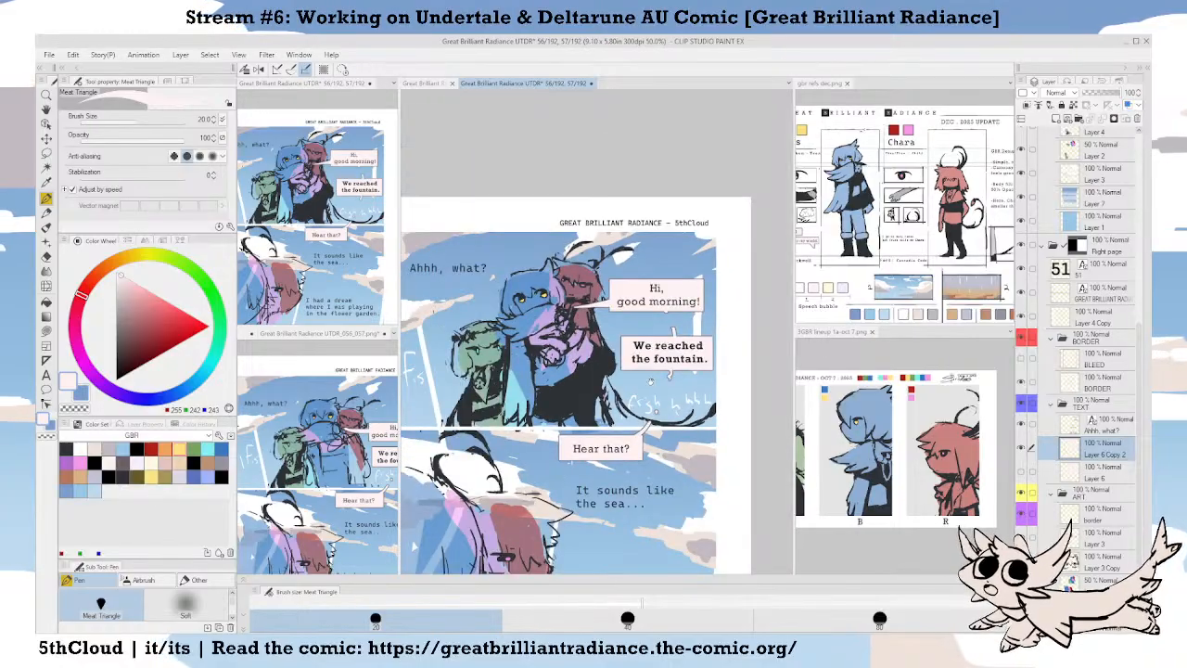
left_click_drag(651, 380, 725, 329)
scroll(675, 386, "down", 1)
left_click_drag(628, 411, 724, 384)
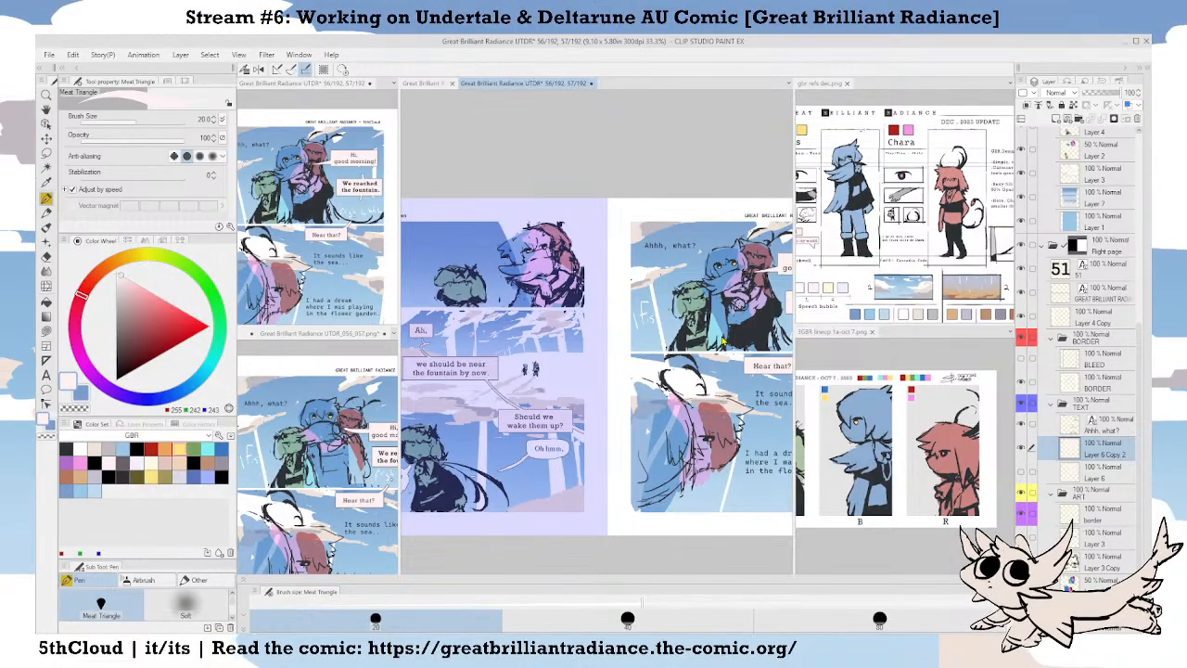
key("ctrl+s")
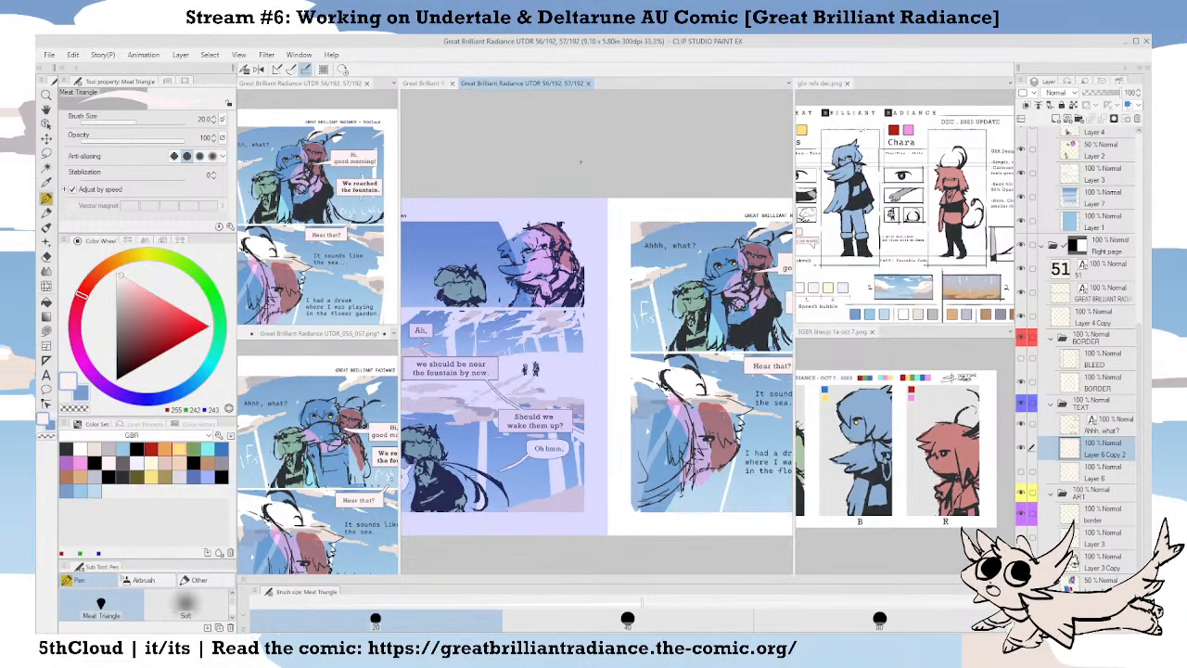
left_click(427, 83)
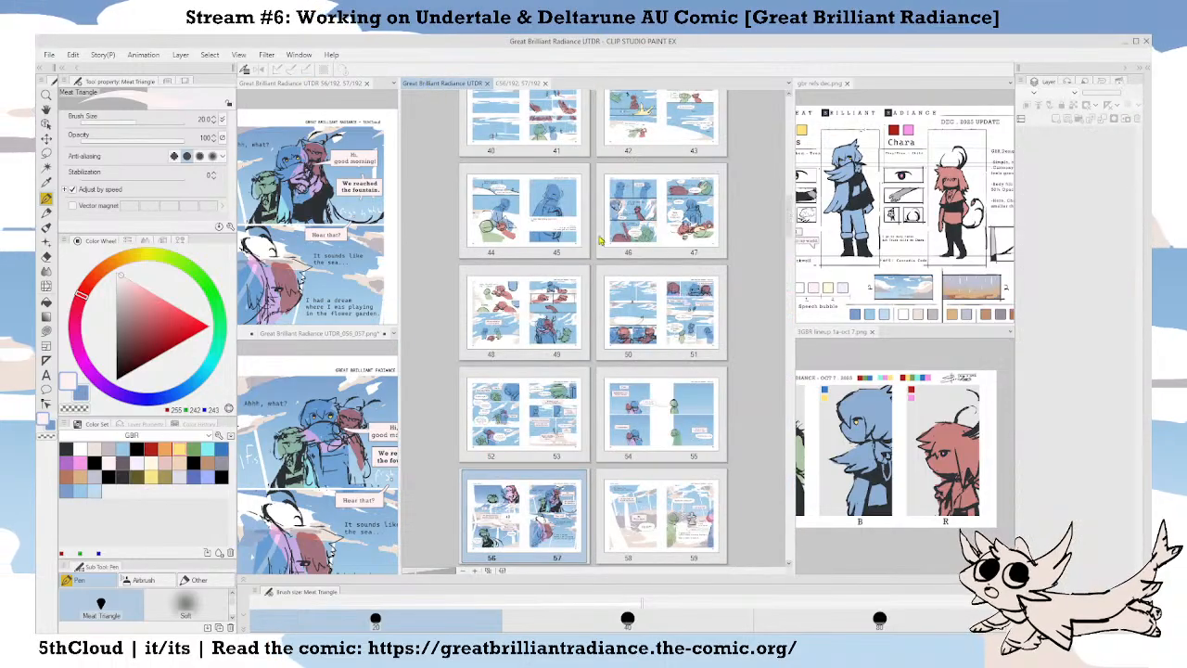
Return to the page 50–51 spread, hide the palettes, widen the canvas area and examine the whole spread's layout.
left_click(527, 83)
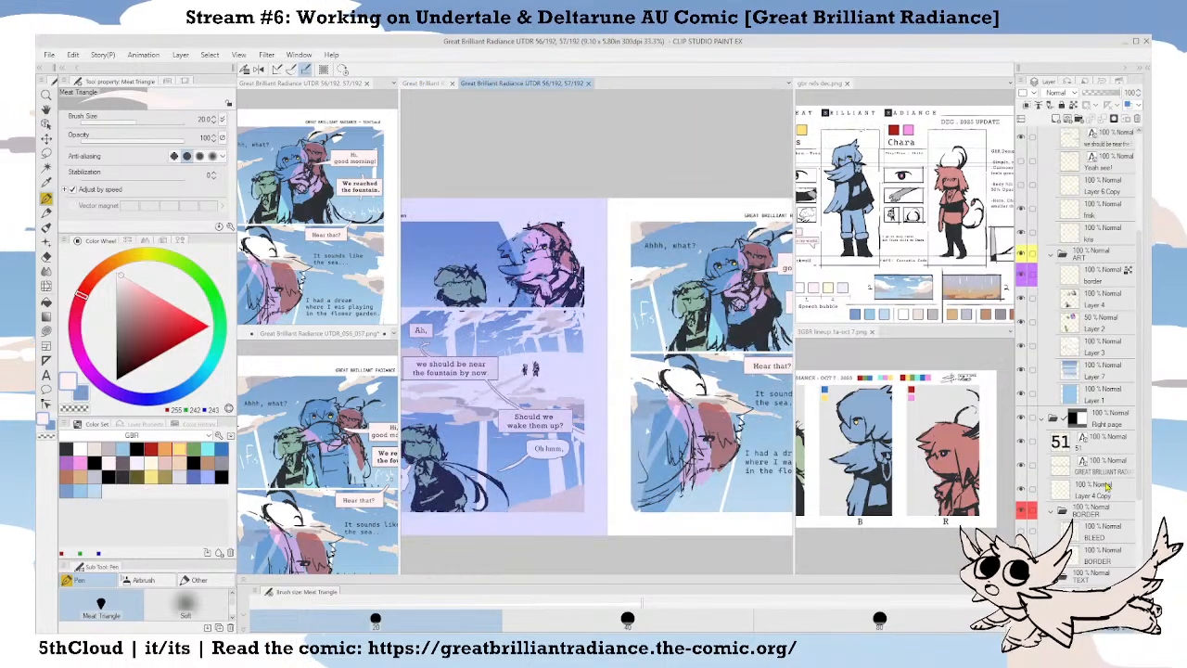
scroll(1136, 476, "down", 5)
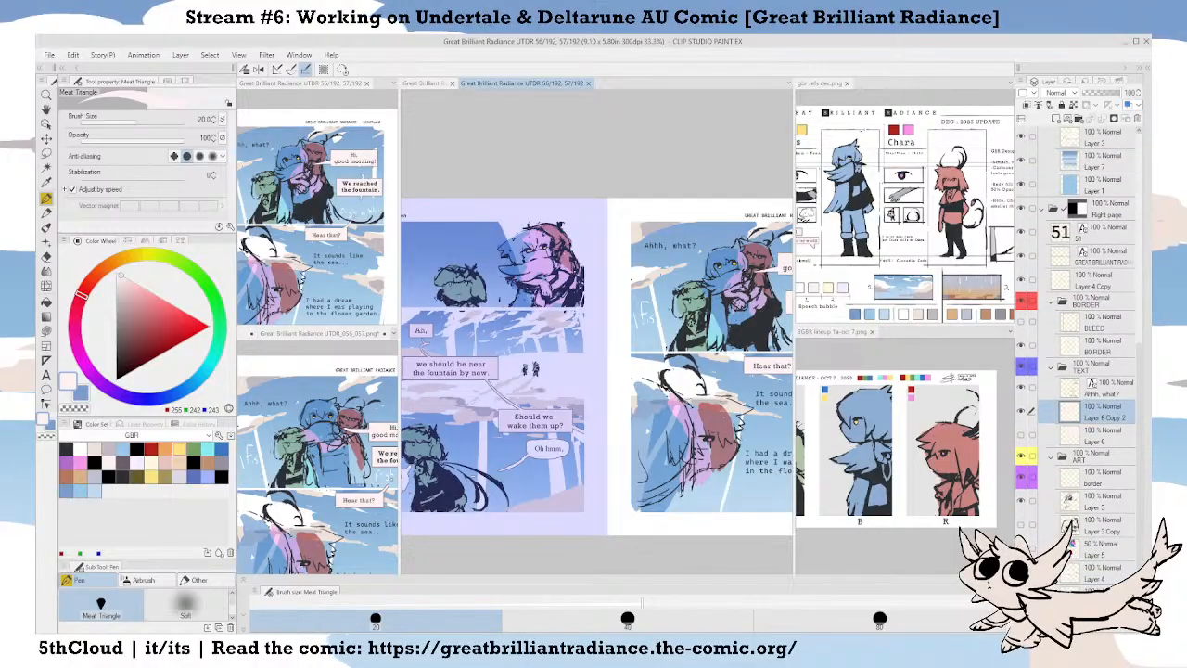
key("Tab")
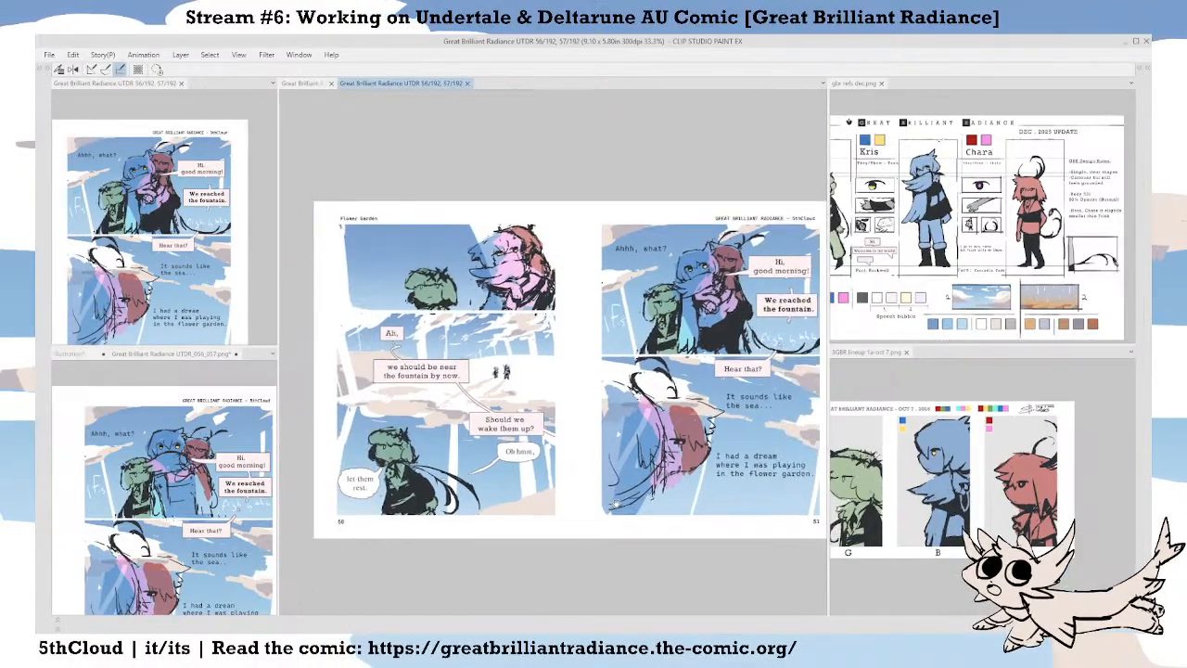
left_click_drag(828, 397, 956, 391)
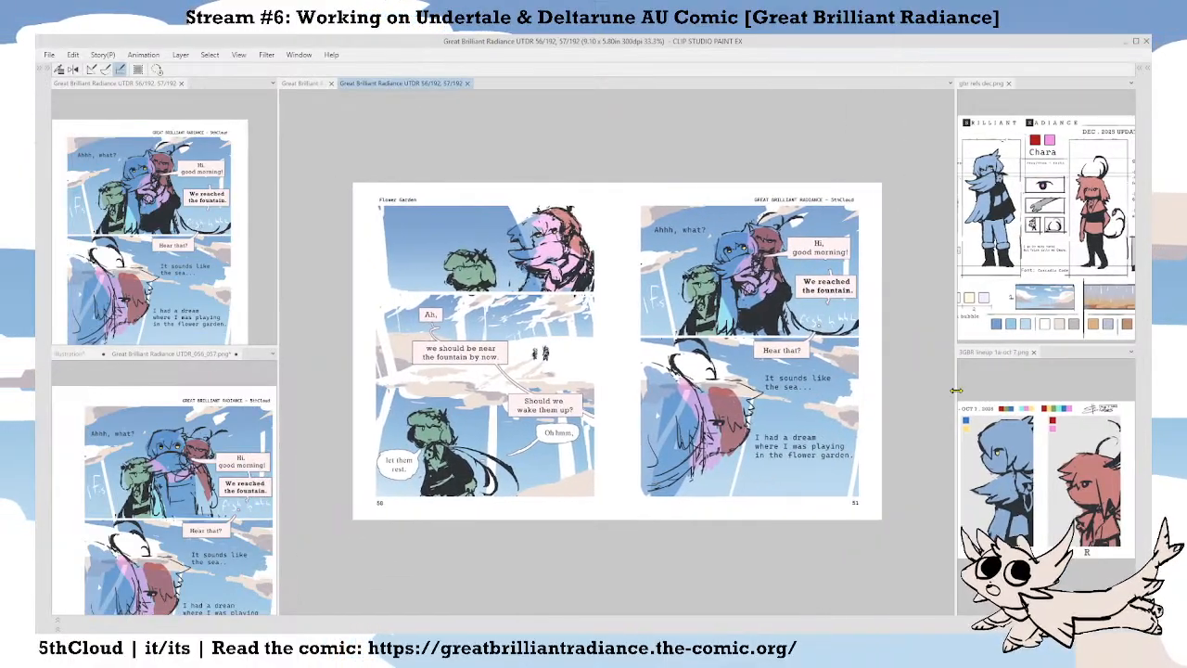
left_click_drag(886, 413, 896, 416)
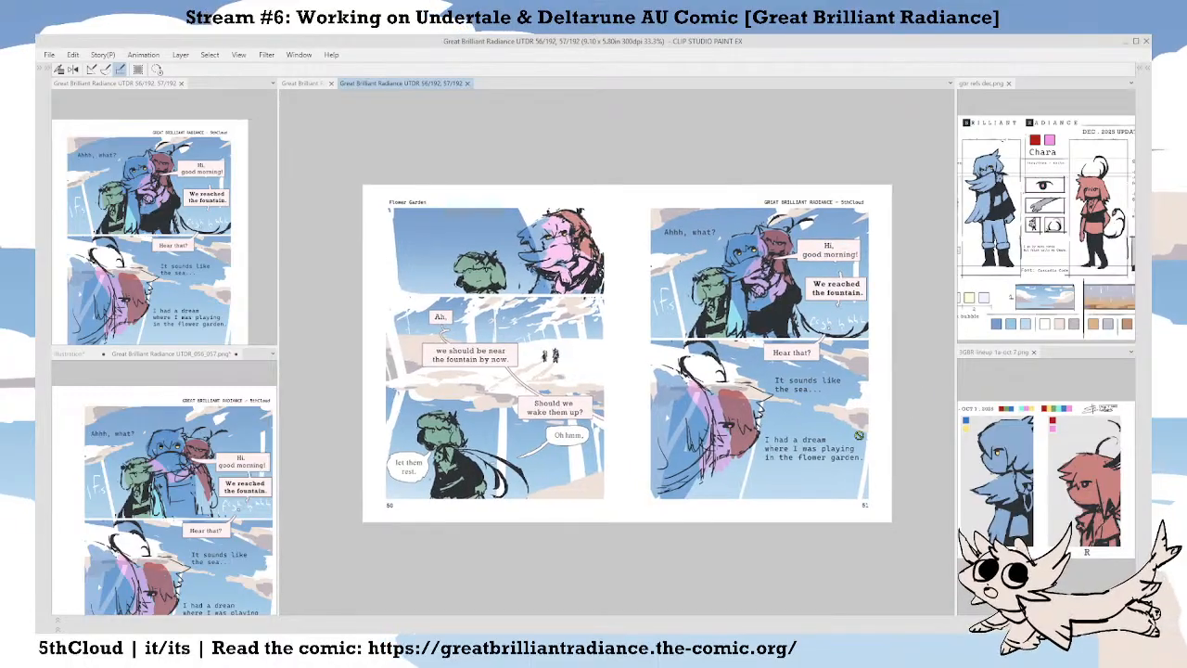
scroll(859, 435, "up", 1)
left_click_drag(806, 444, 843, 466)
scroll(453, 567, "down", 1)
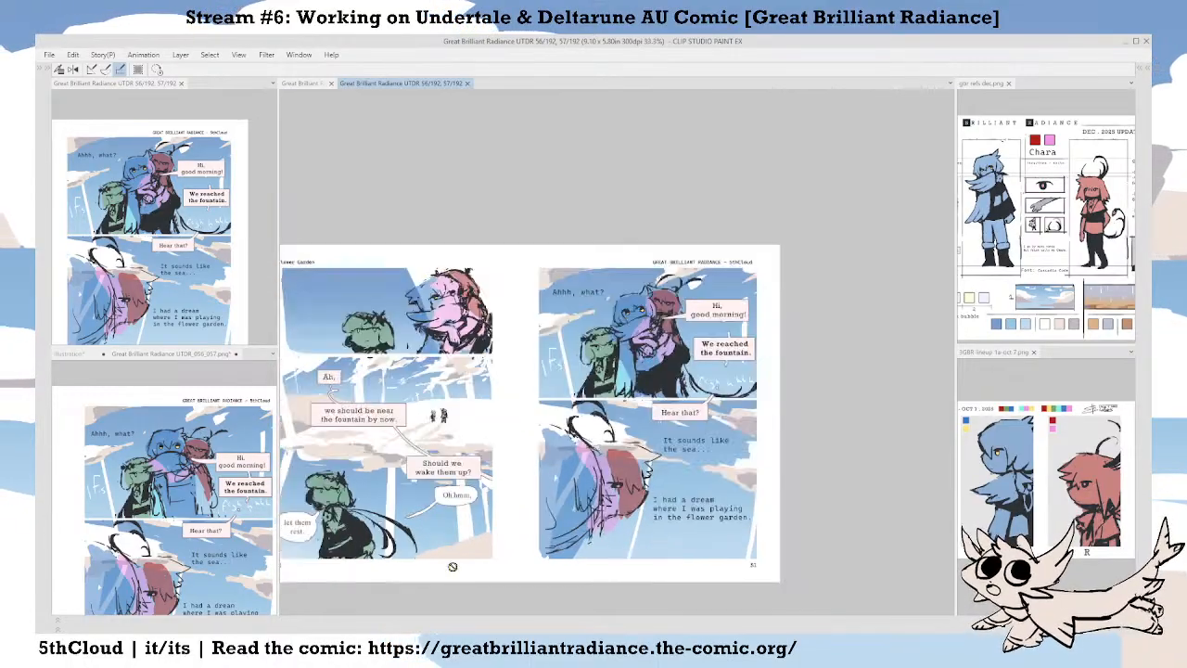
left_click_drag(496, 541, 616, 489)
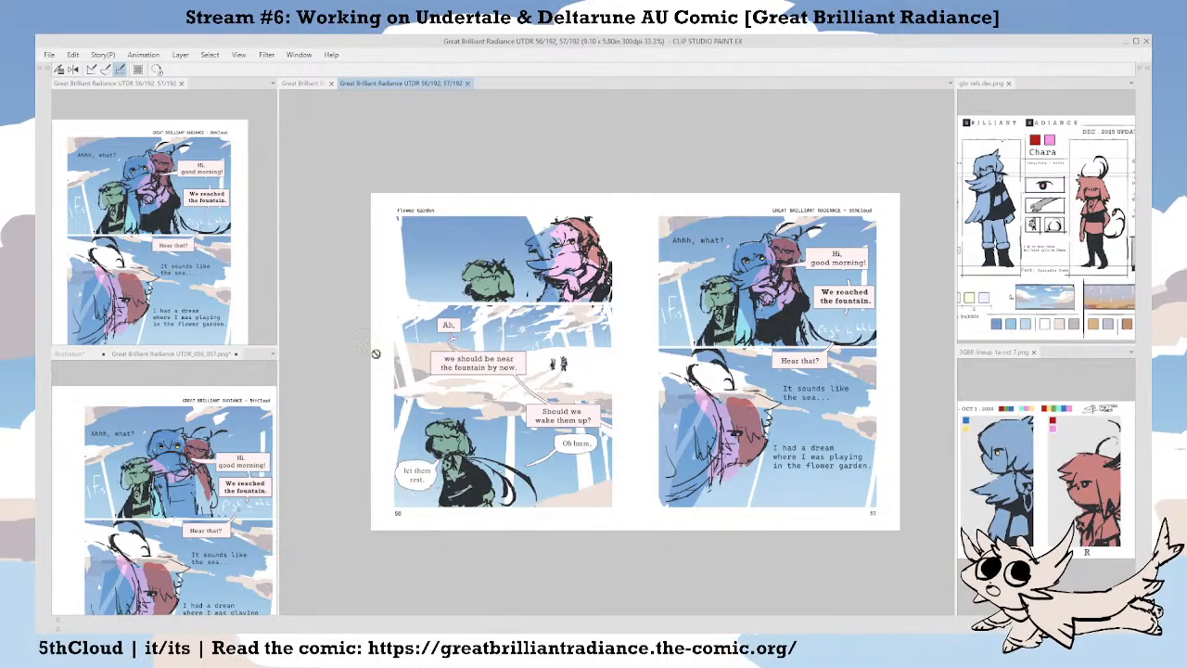
Open the printed page 15–16 spread from the page overview, examine its panels and balloon, and close it again.
left_click(312, 84)
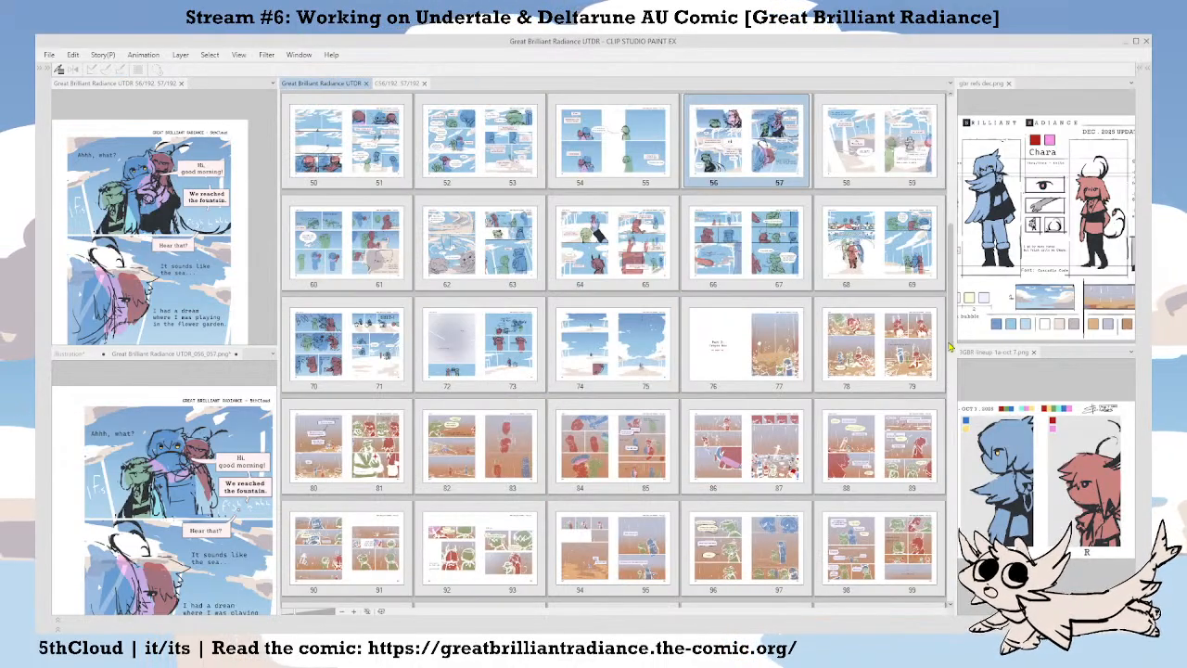
scroll(940, 274, "up", 3)
scroll(940, 274, "up", 2)
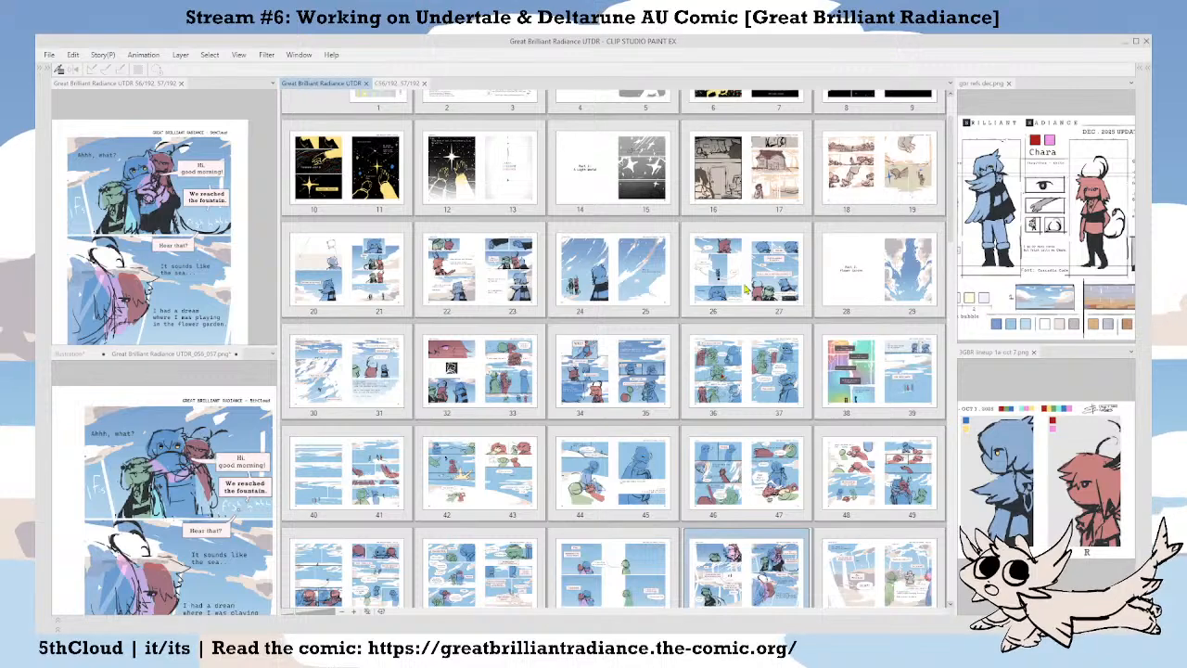
mouse_move(952, 232)
left_mouse_down()
mouse_move(952, 213)
mouse_move(952, 255)
left_mouse_up()
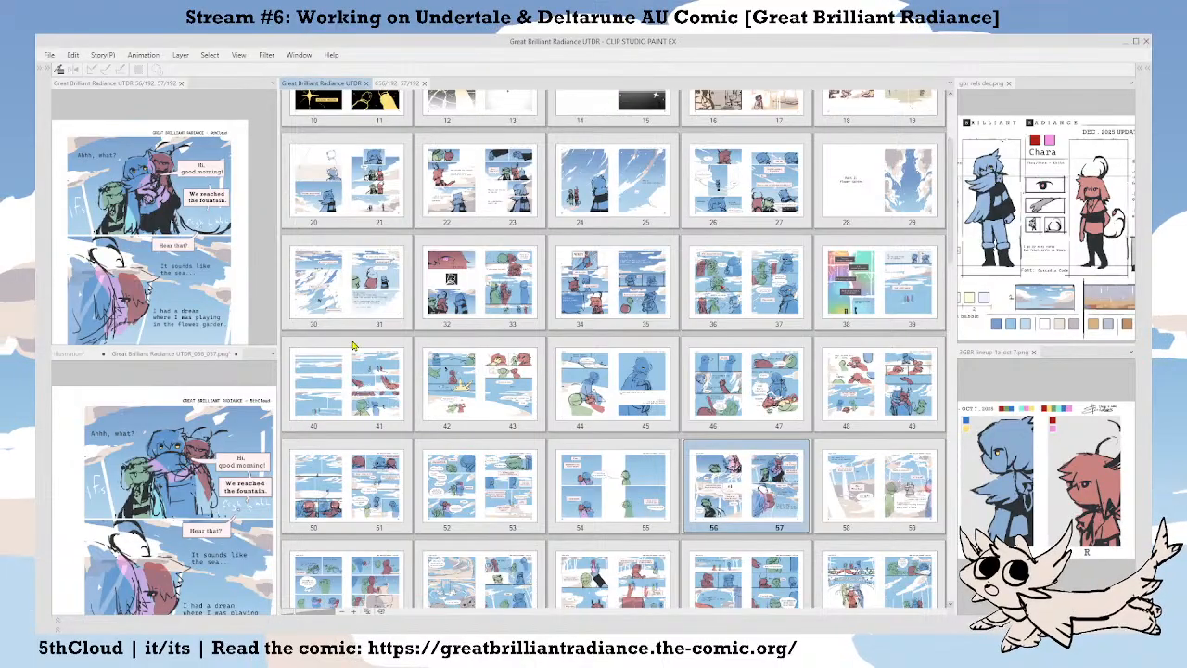
double_click(357, 191)
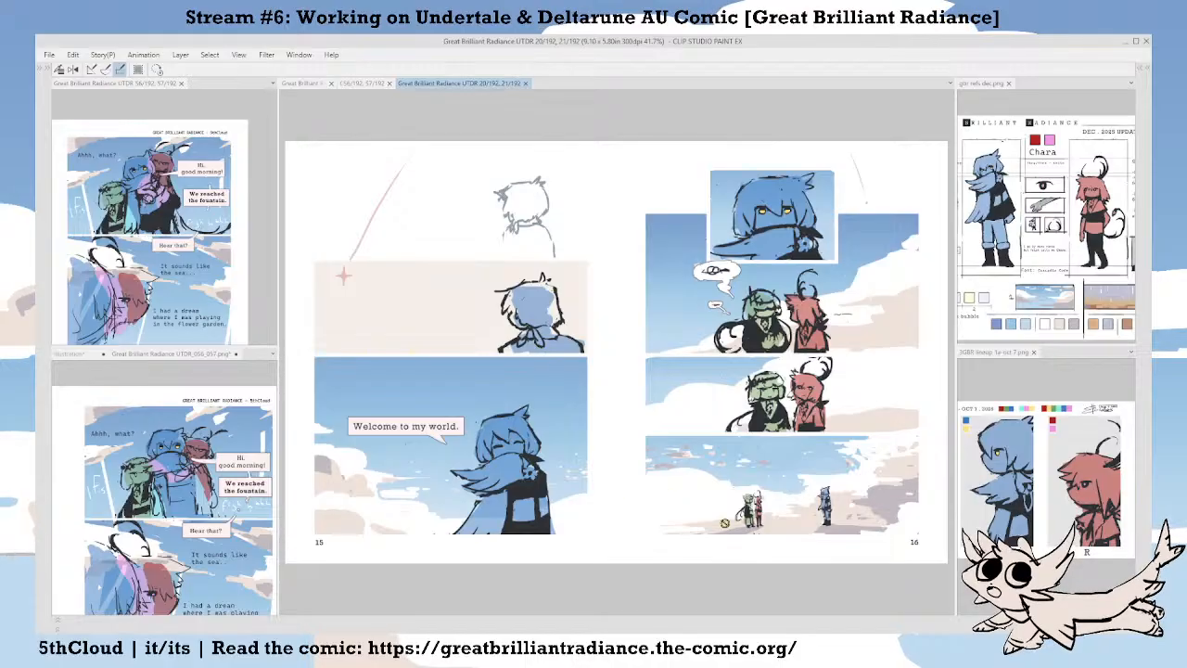
scroll(773, 533, "down", 2)
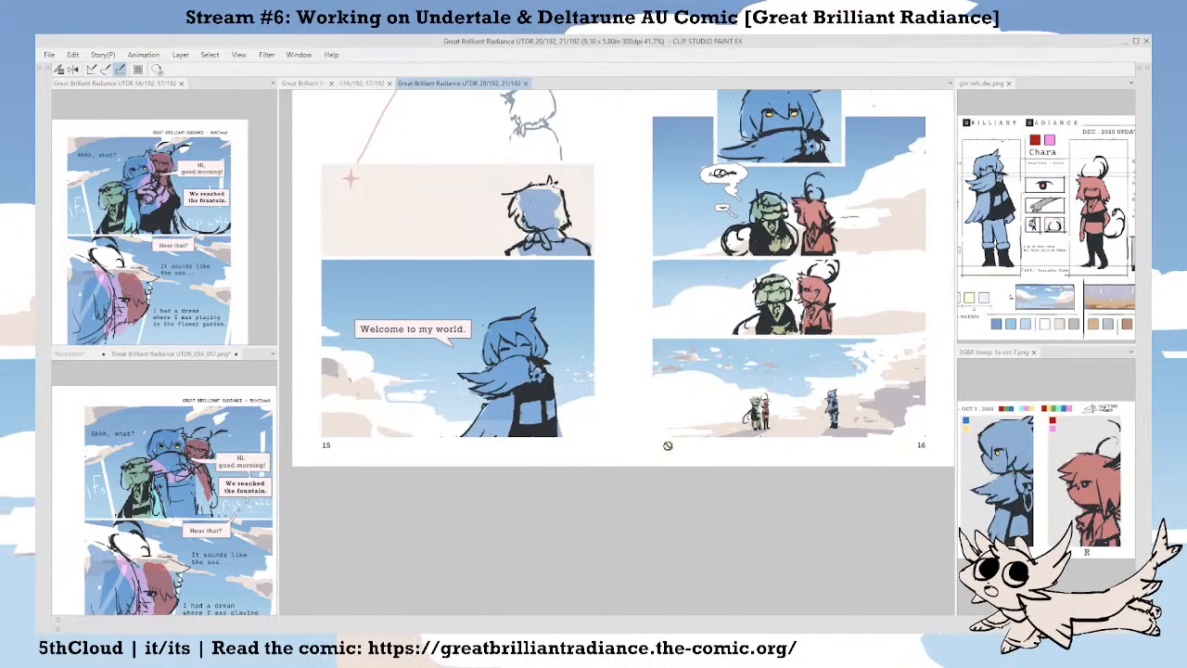
left_click_drag(795, 464, 795, 471)
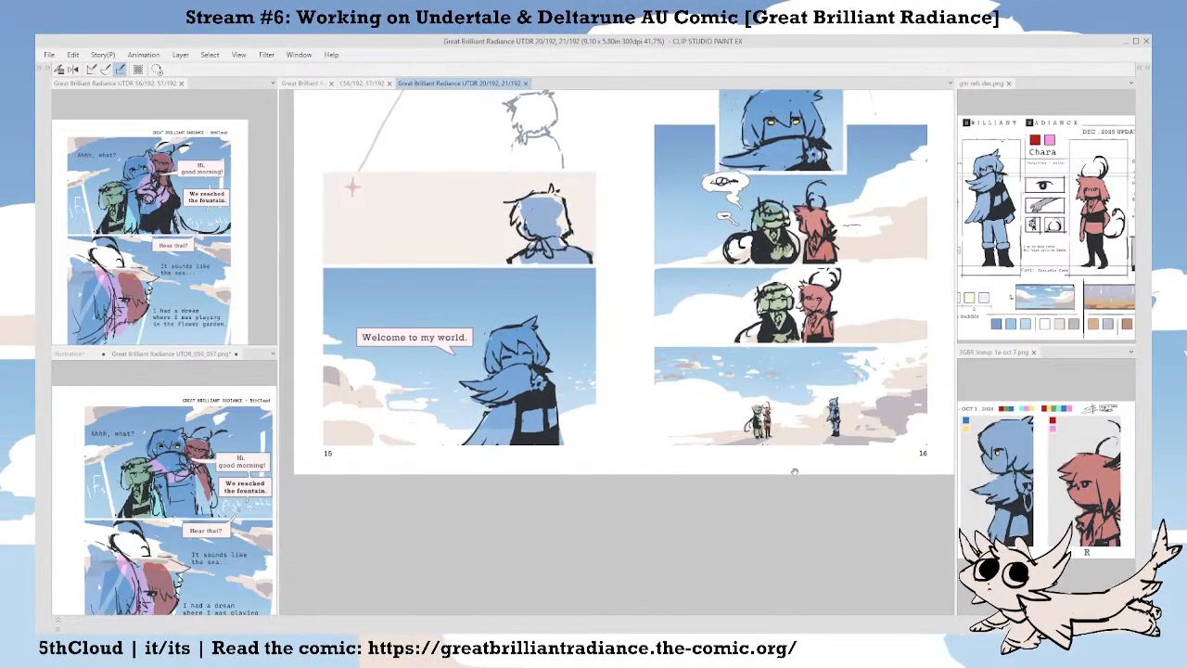
left_click_drag(452, 349, 387, 357)
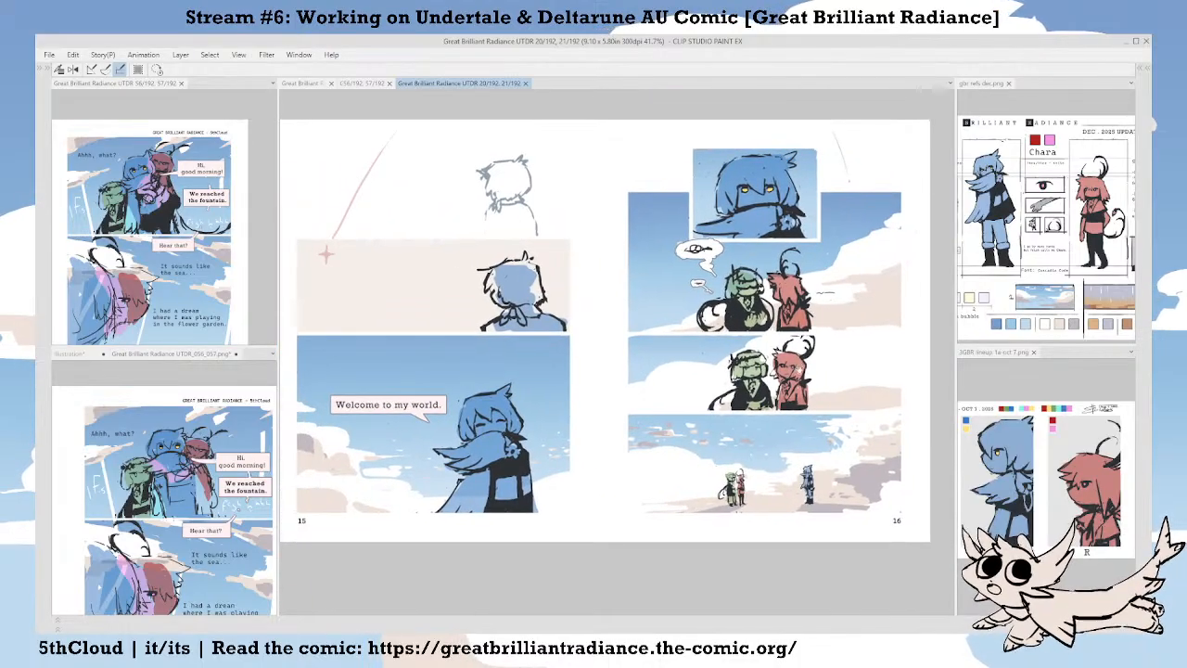
left_click(525, 84)
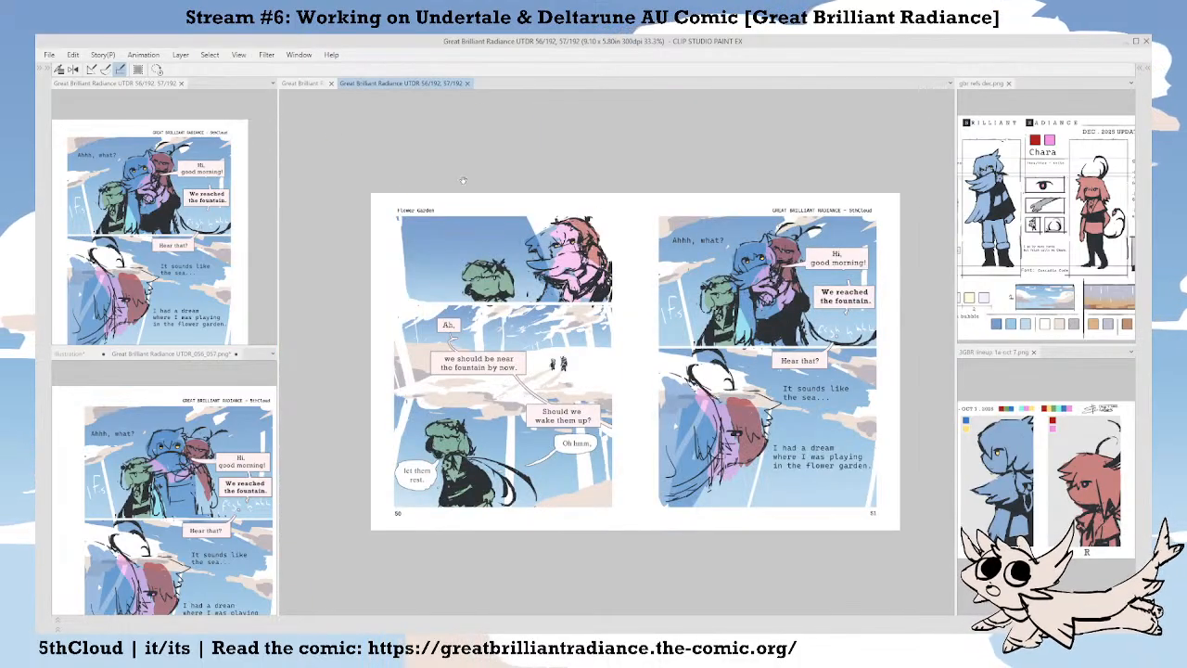
Bring back the palettes, narrow the canvas area and look through the layer lists of pages 50 and 51.
key("Tab")
left_click_drag(814, 455, 777, 461)
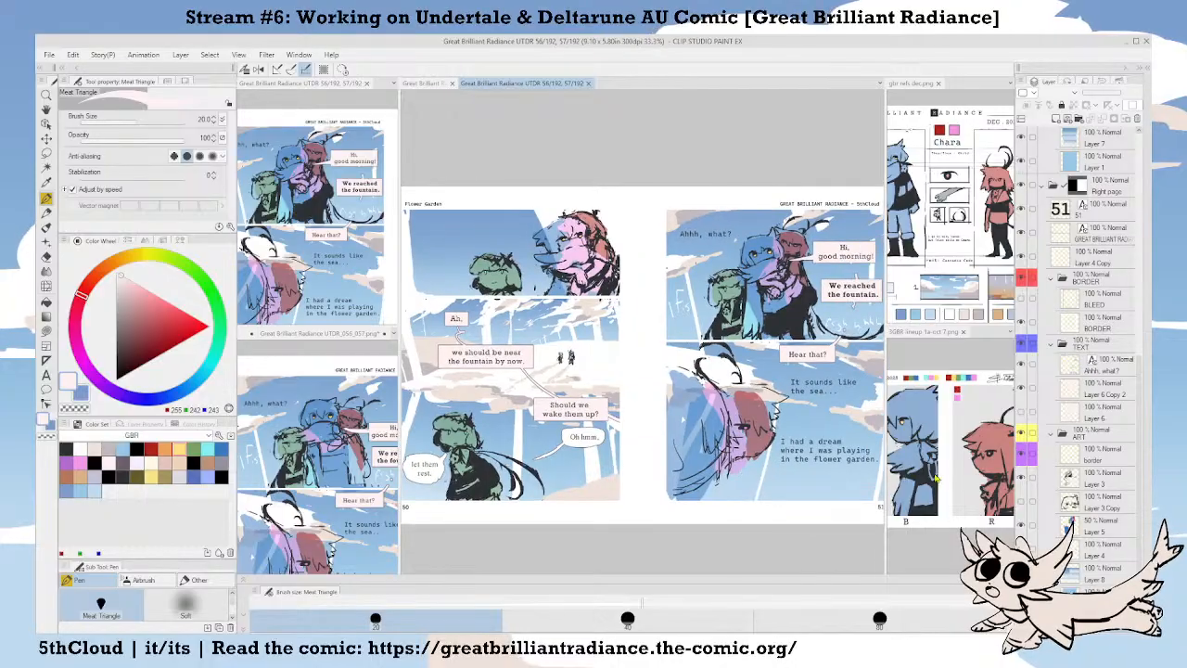
left_click_drag(1141, 462, 1140, 492)
scroll(1122, 346, "up", 6)
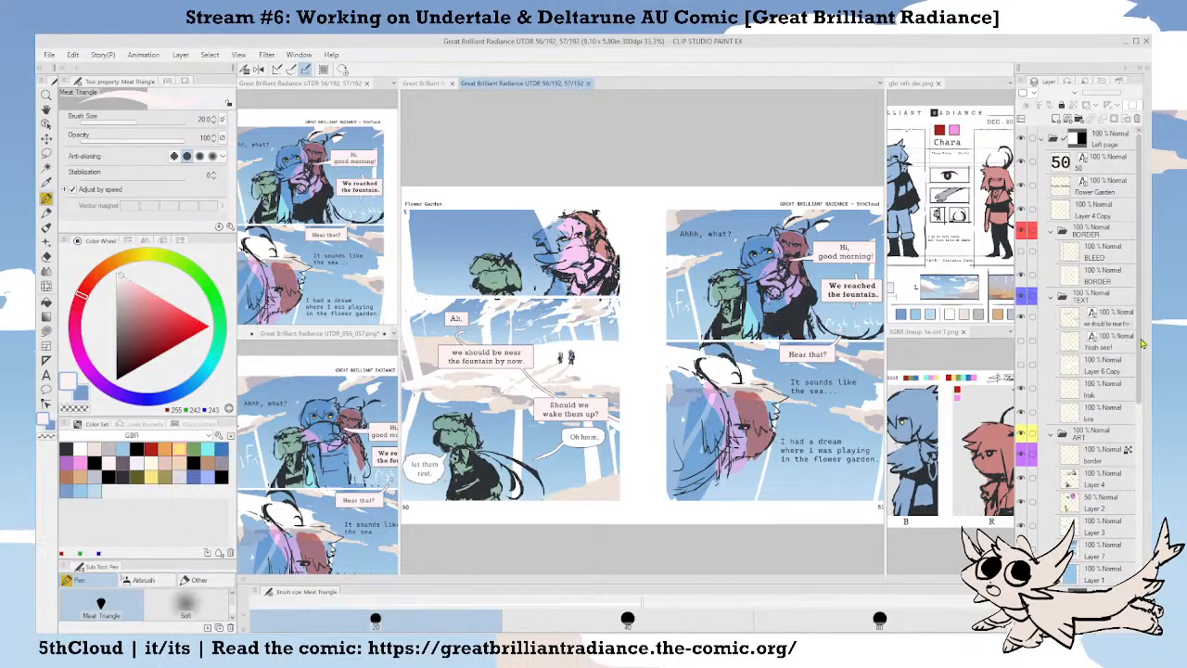
left_click_drag(1141, 343, 1133, 535)
scroll(1133, 535, "down", 1)
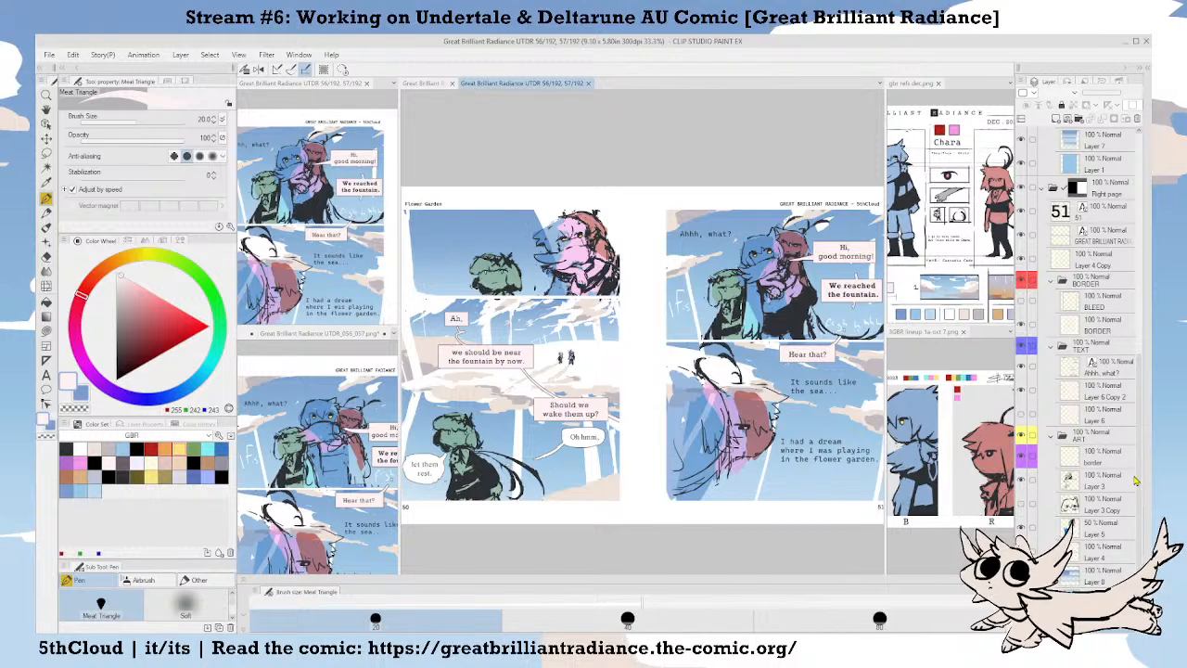
scroll(1130, 491, "up", 1)
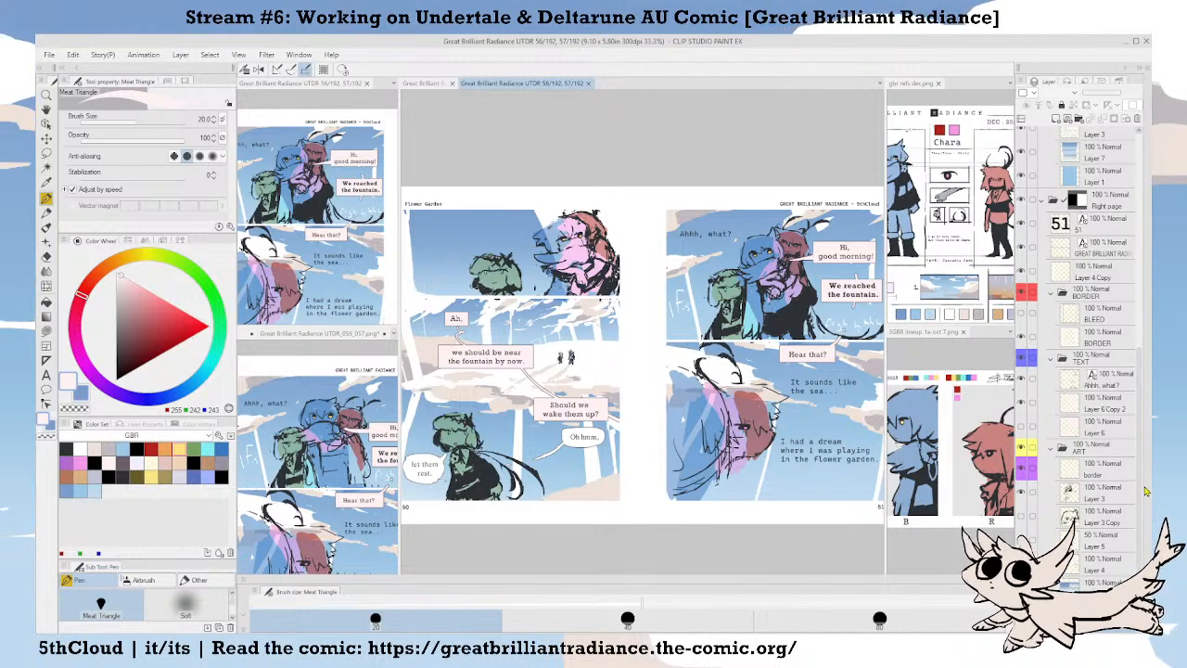
scroll(1118, 322, "up", 6)
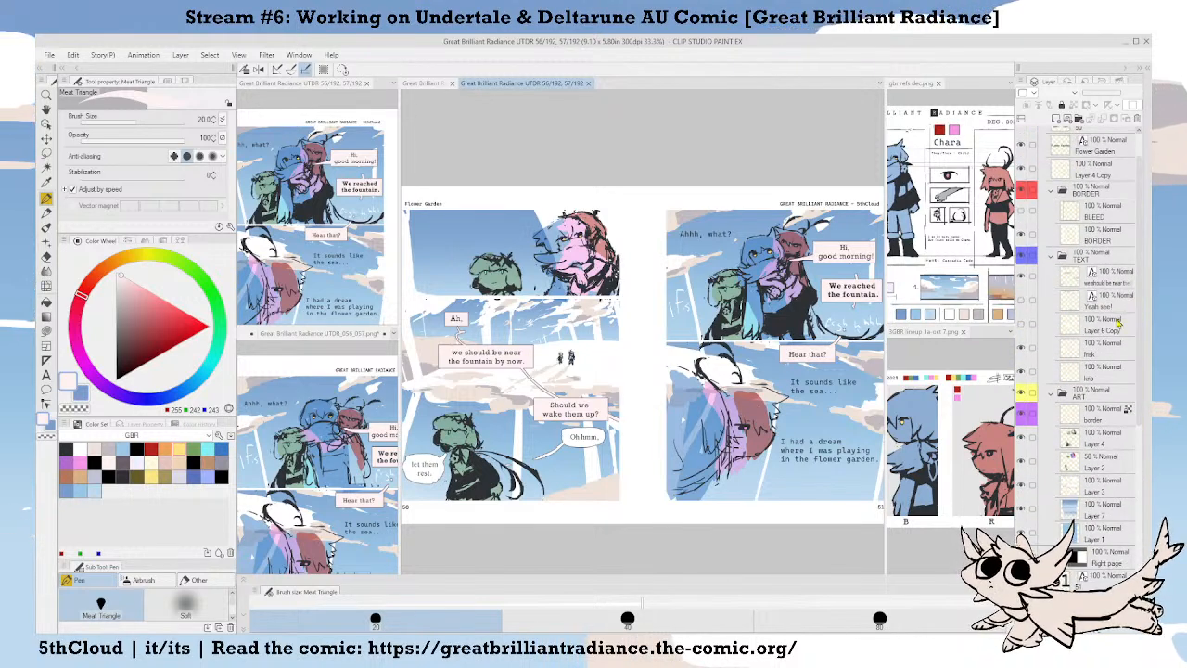
scroll(1127, 464, "down", 5)
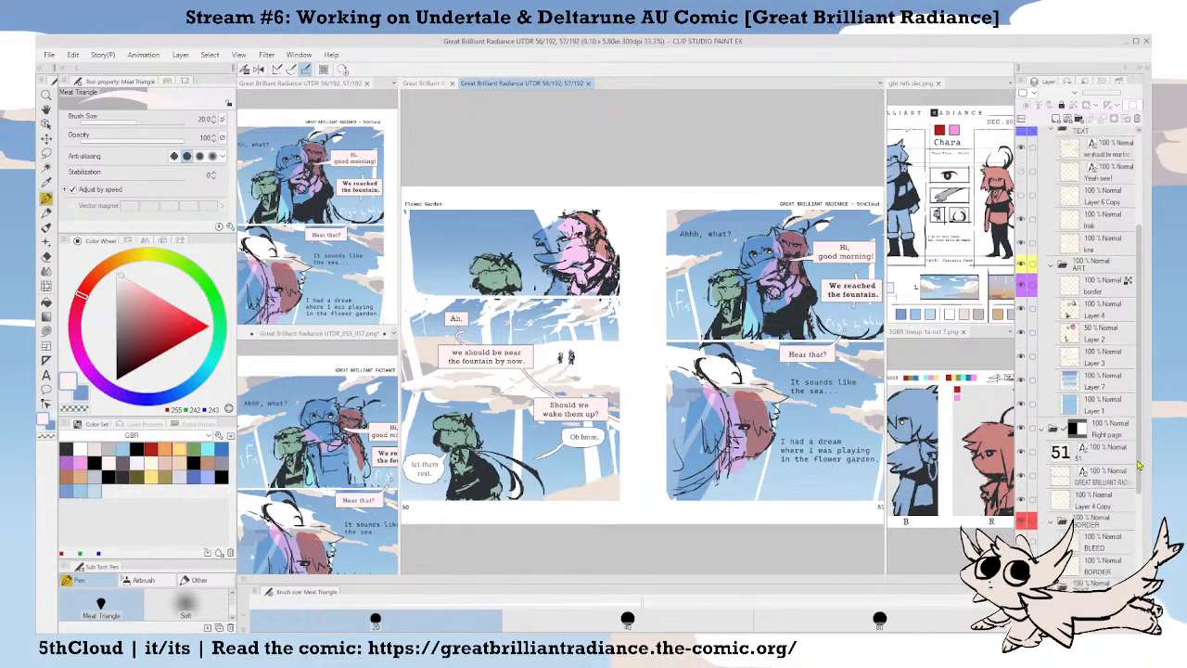
scroll(1127, 529, "down", 3)
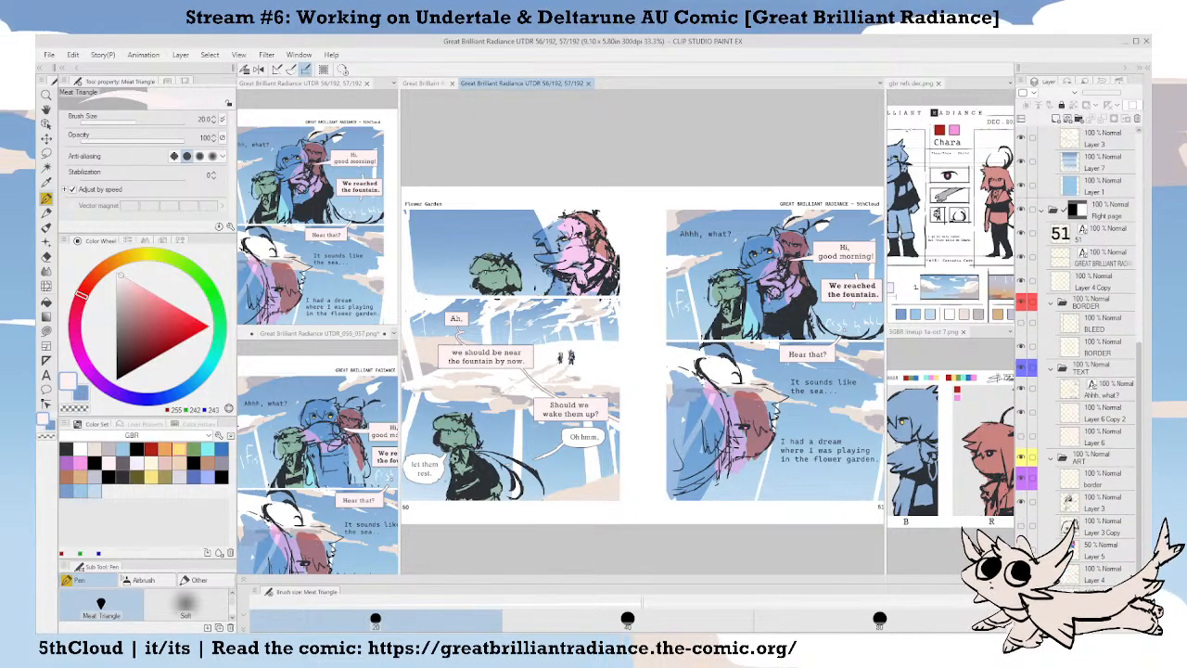
Select Layer 6 in page 51's TEXT folder, hide the palettes and examine the upper panel's balloons up close.
left_click(1105, 446)
left_click_drag(825, 348, 695, 369)
scroll(695, 369, "up", 1)
scroll(695, 369, "up", 1)
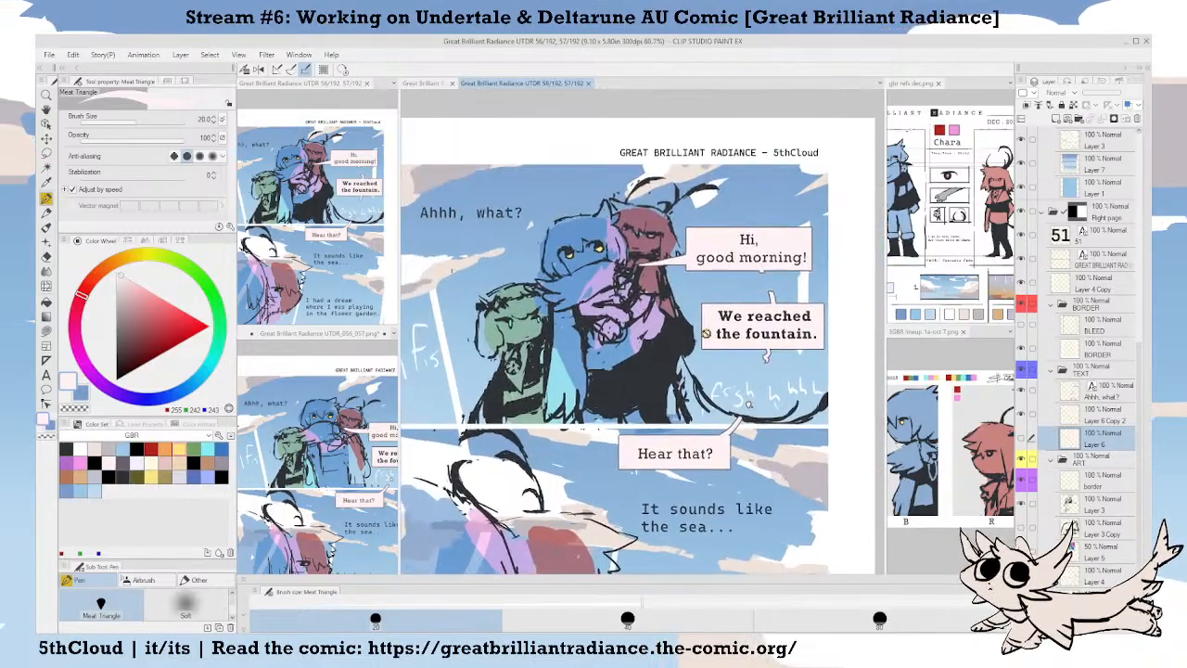
key("Tab")
left_click_drag(744, 365, 754, 348)
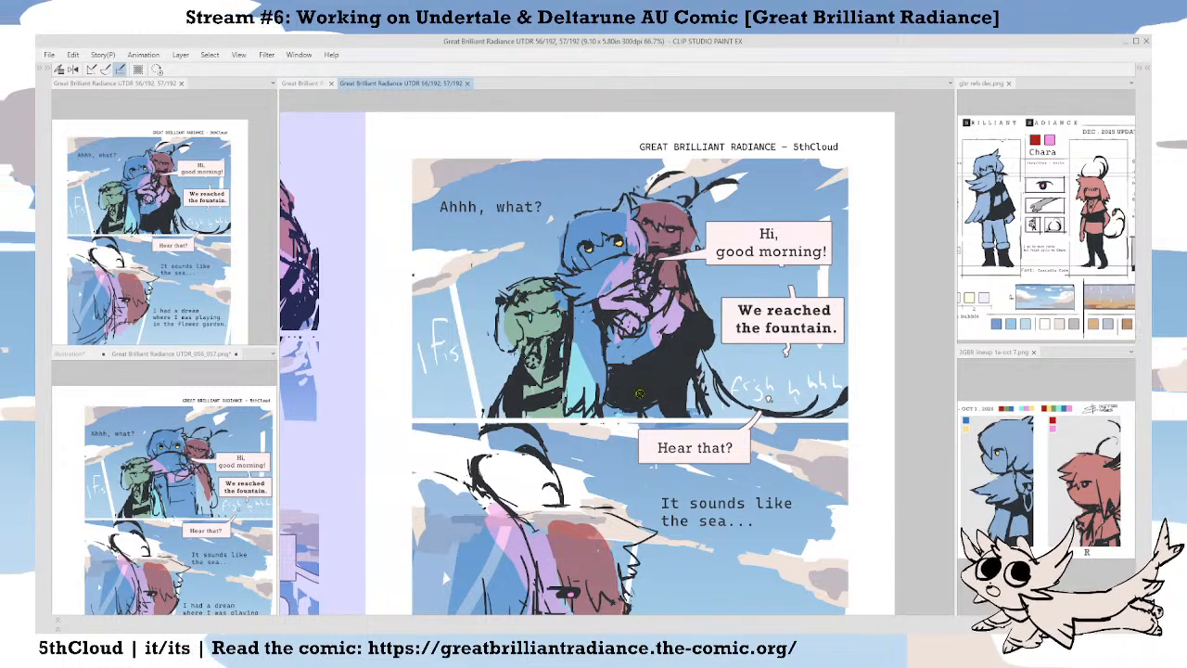
left_click_drag(659, 446, 636, 454)
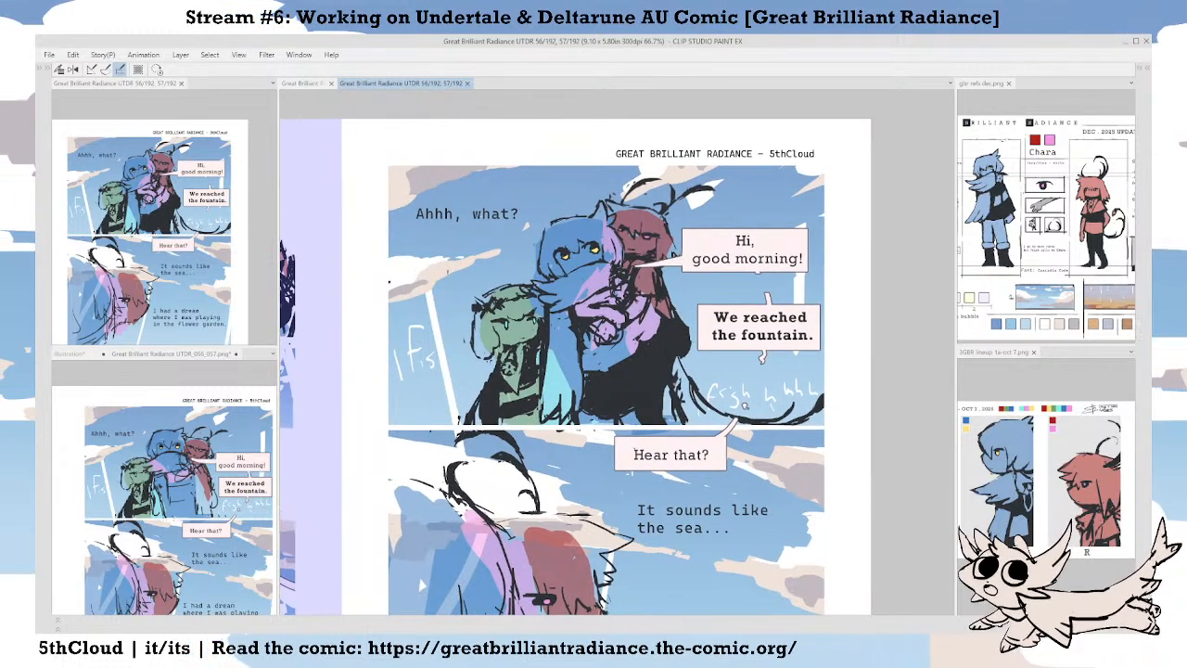
Move the "We reached the fountain." lettering and its balloon on Layer 6 Copy 2 up toward "Hi, good morning!", saving the file partway.
left_click_drag(761, 341, 760, 317)
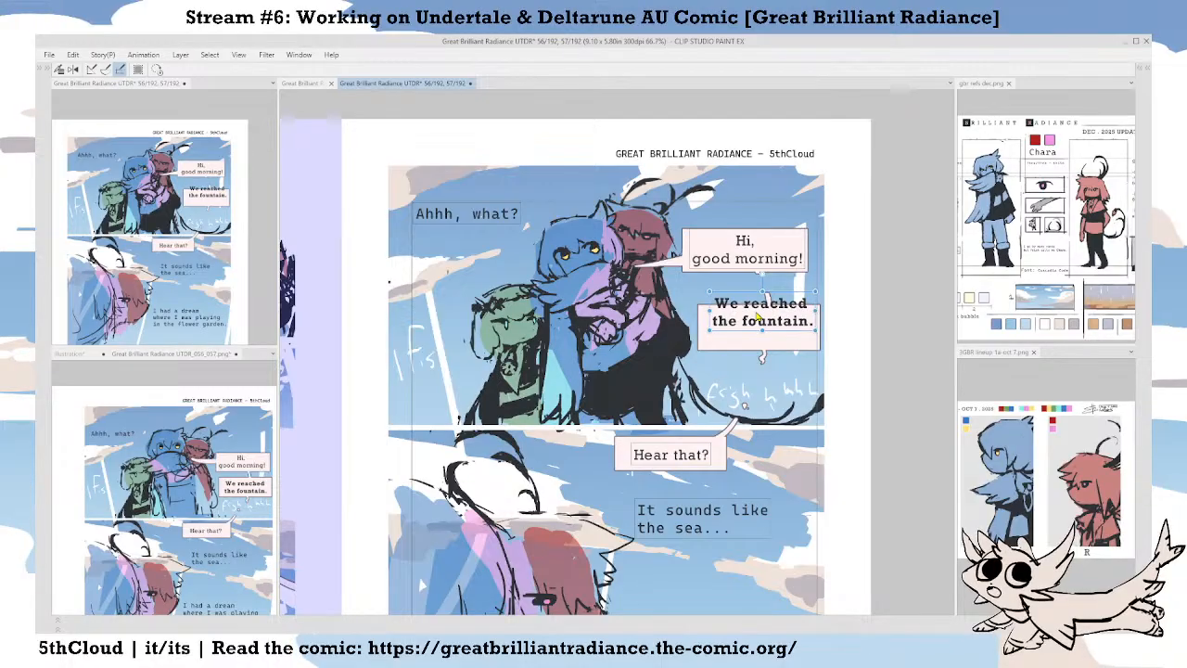
key("Tab")
left_click(1090, 428)
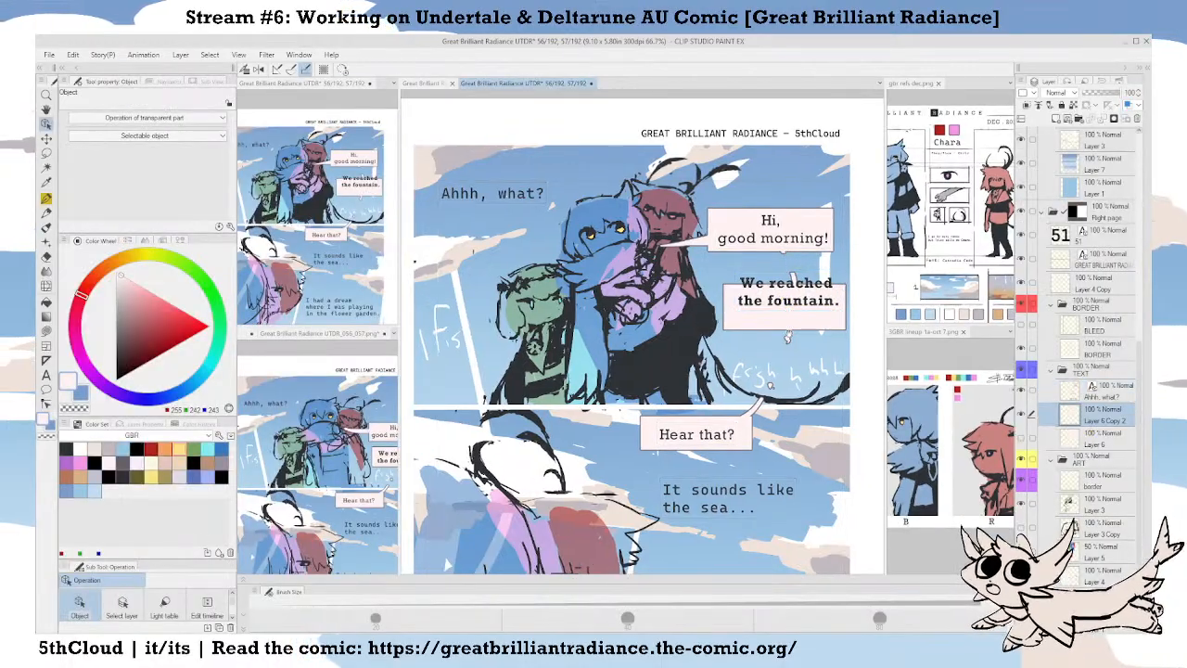
left_click_drag(649, 371, 573, 397)
key("m")
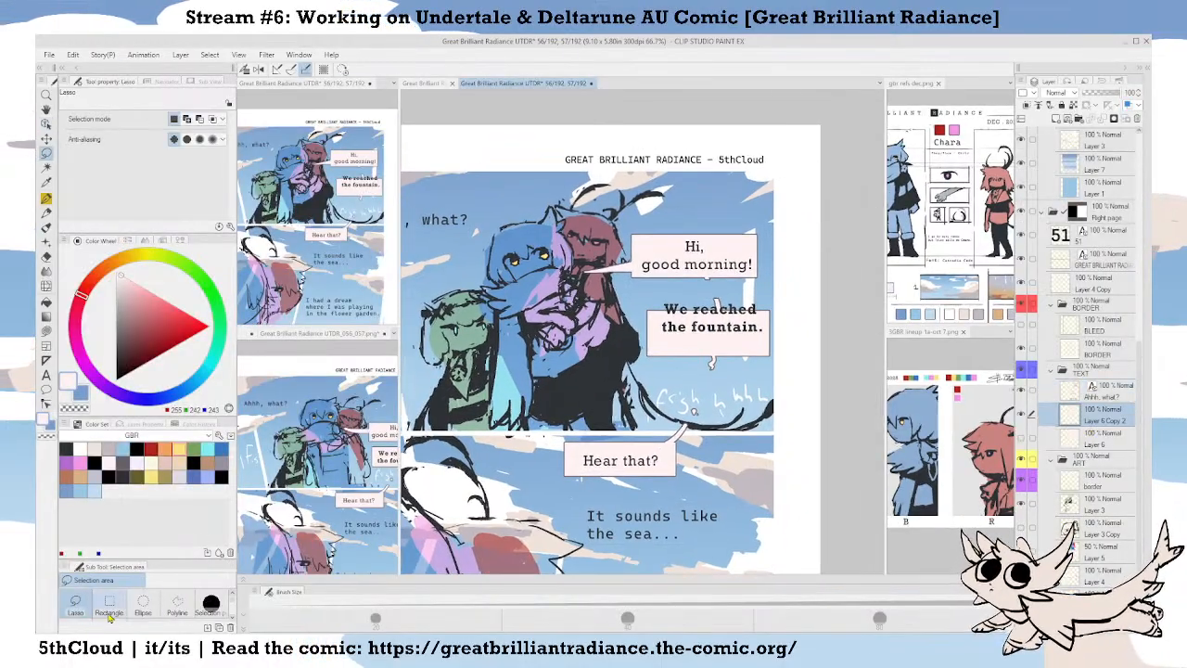
key("m")
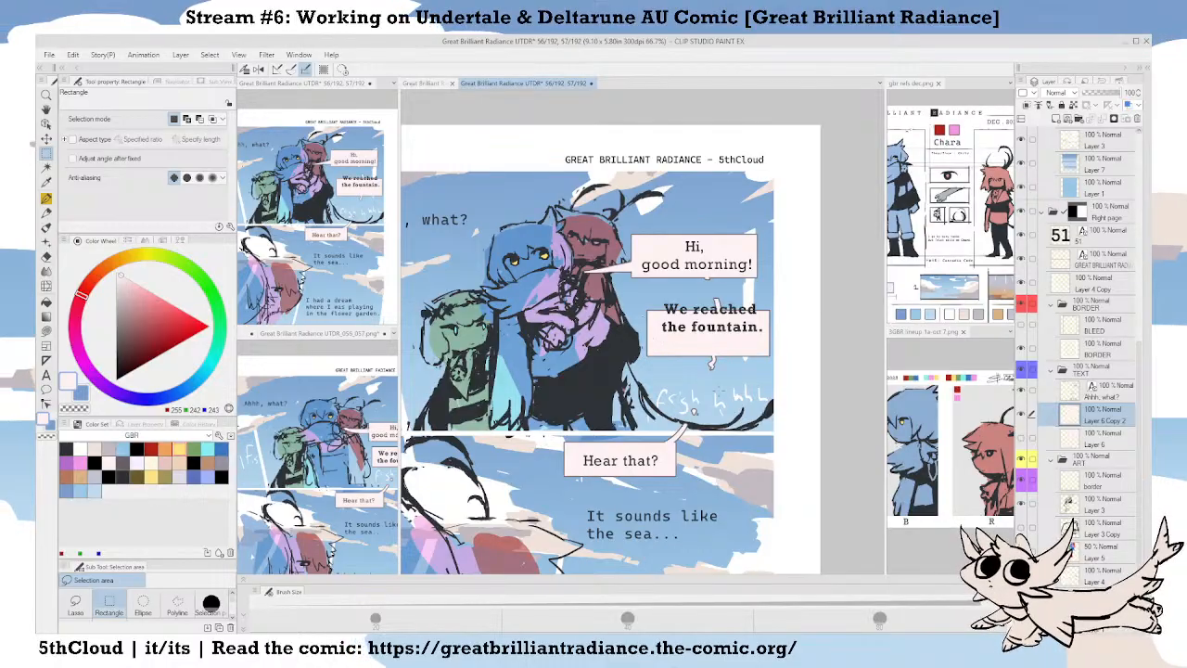
key("ctrl+s")
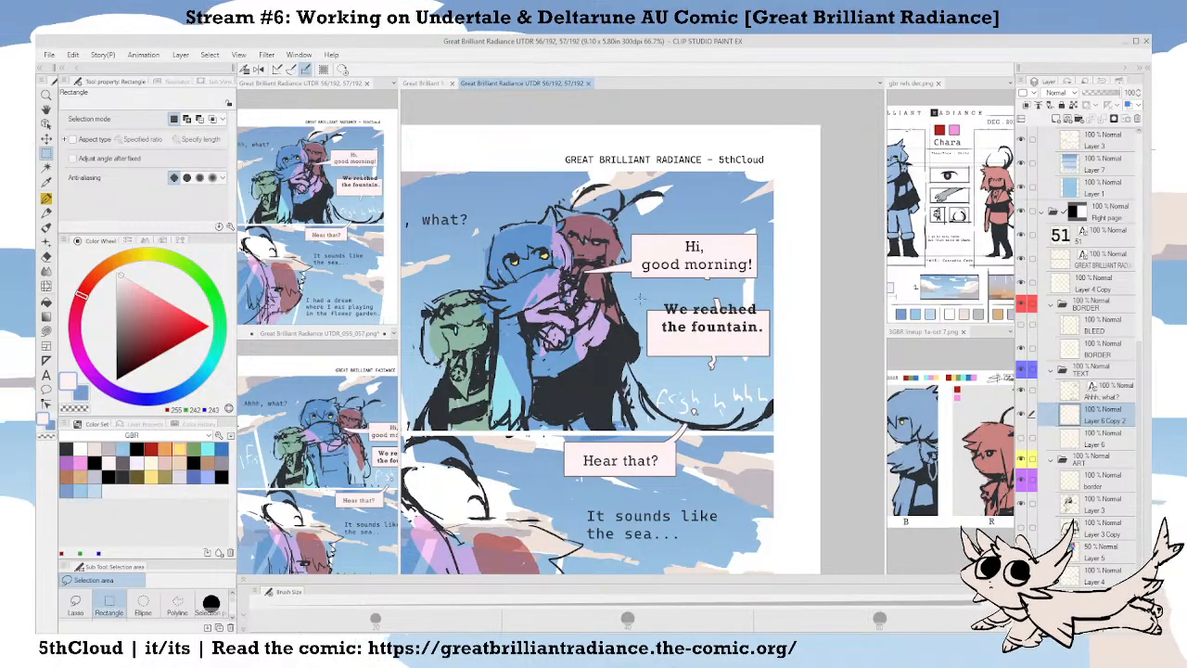
mouse_move(638, 281)
left_mouse_down()
mouse_move(786, 362)
mouse_move(752, 339)
left_mouse_up()
key("k")
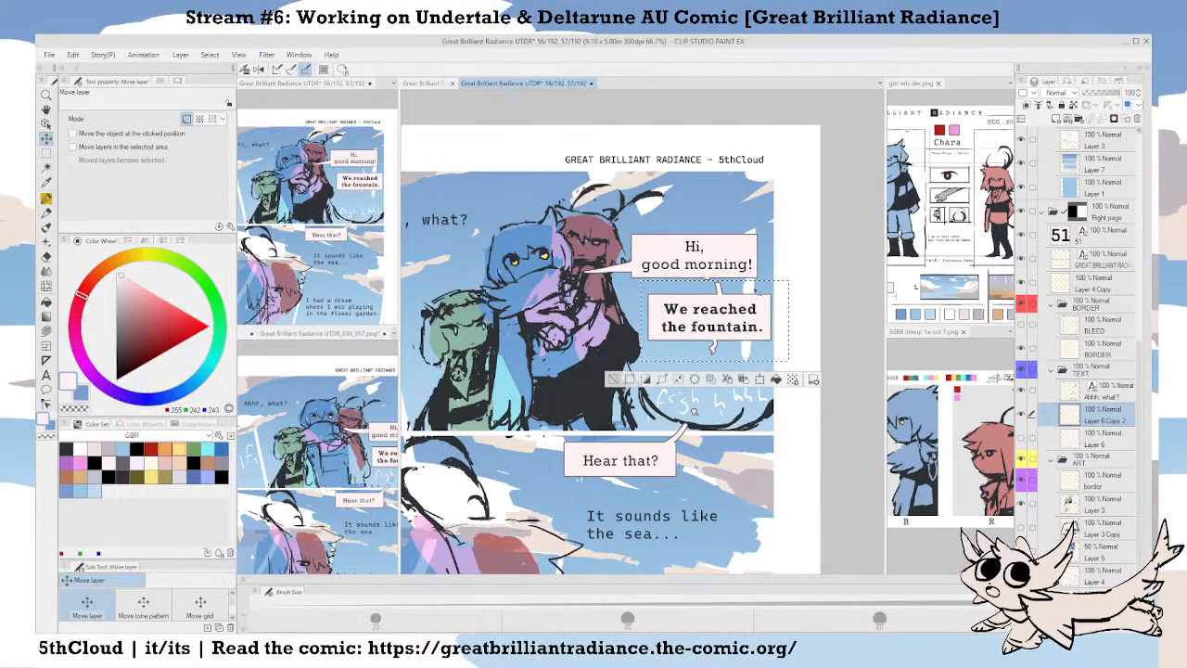
key("m")
key("ctrl+d")
Extend the curved connector with the Meat Triangle pen to join the "Hi, good morning!" balloon, and check the spread.
scroll(742, 293, "up", 1)
key("p")
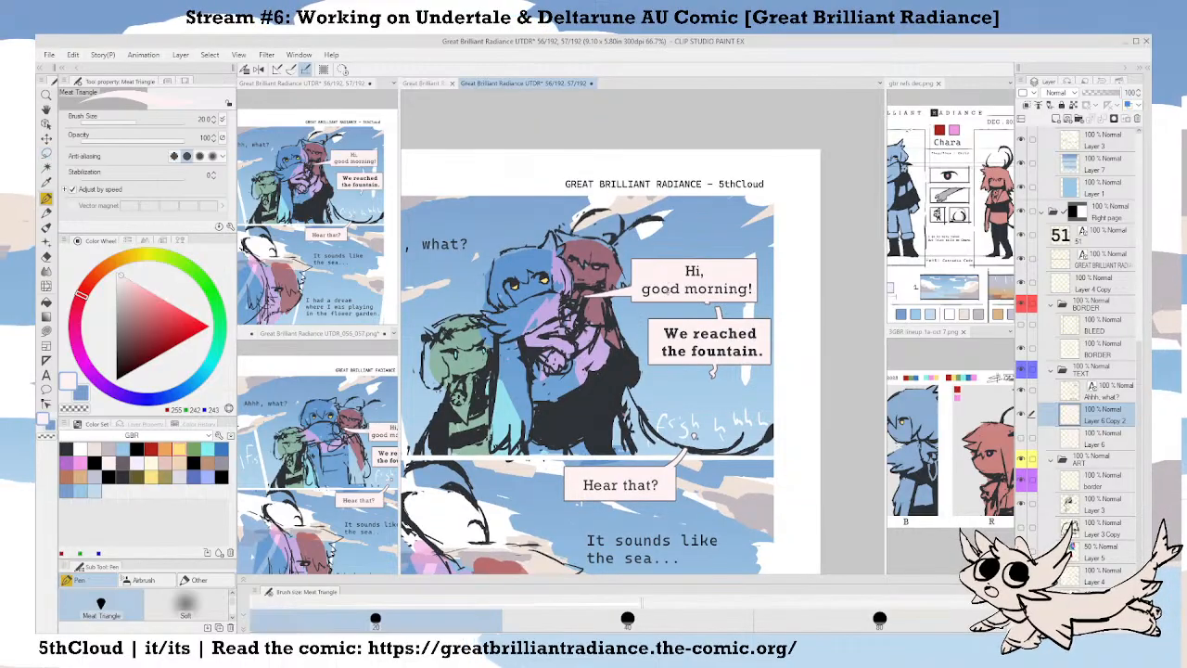
scroll(720, 319, "up", 3)
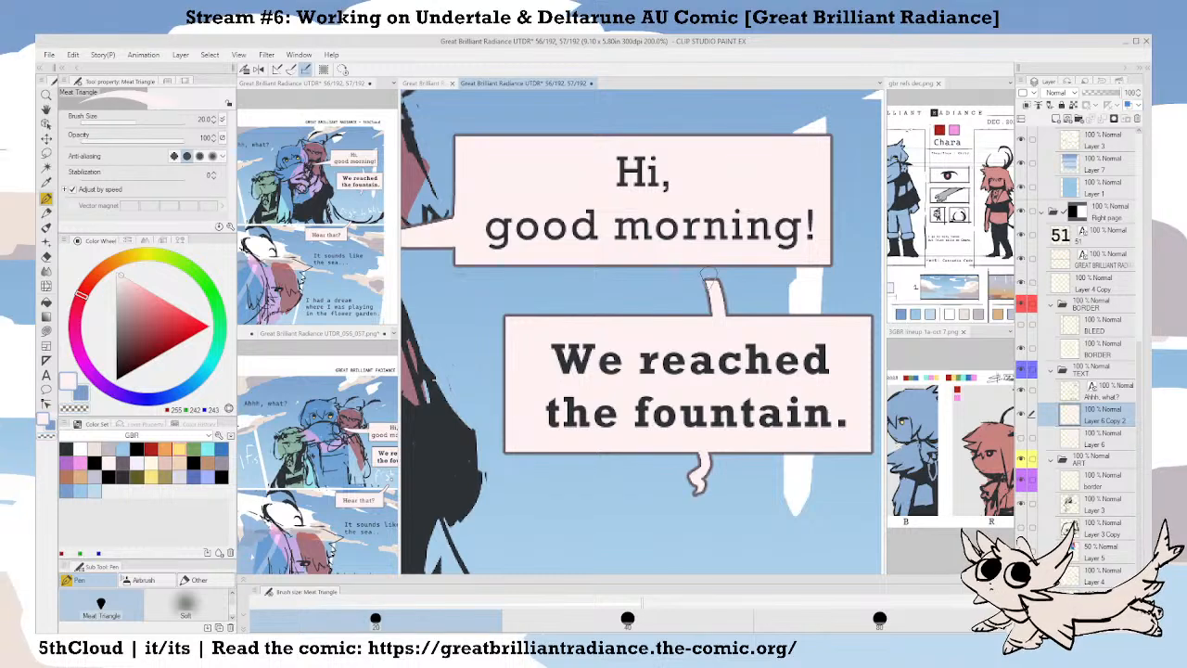
mouse_move(713, 284)
left_mouse_down()
mouse_move(699, 262)
mouse_move(709, 281)
left_mouse_up()
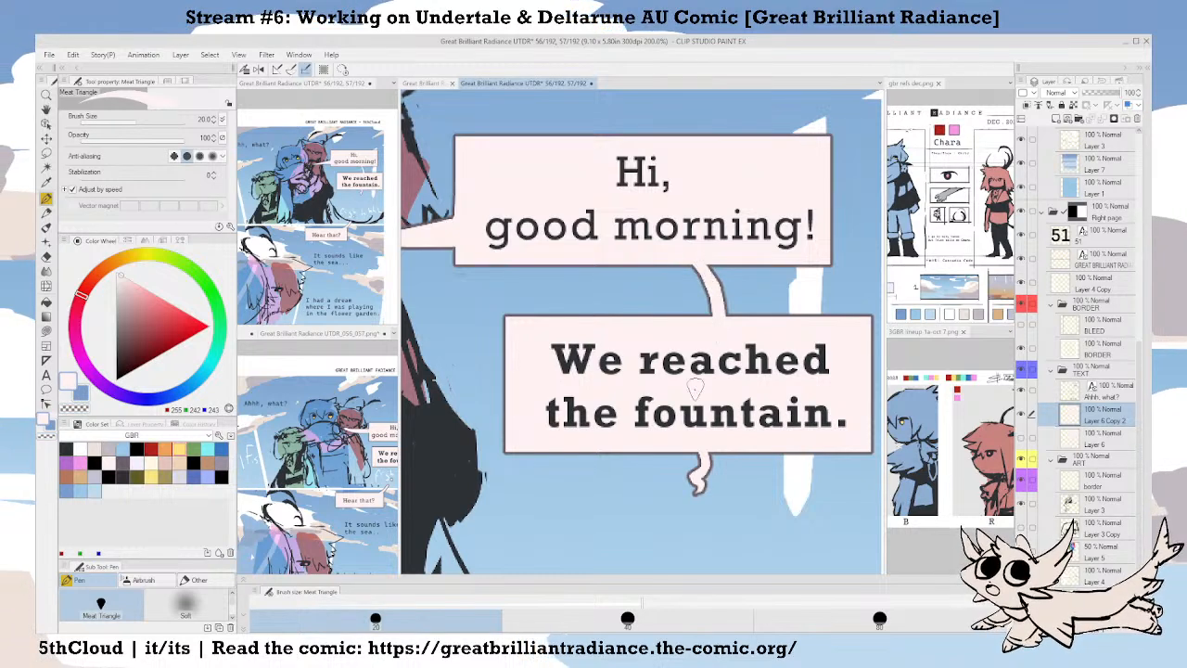
scroll(693, 388, "down", 5)
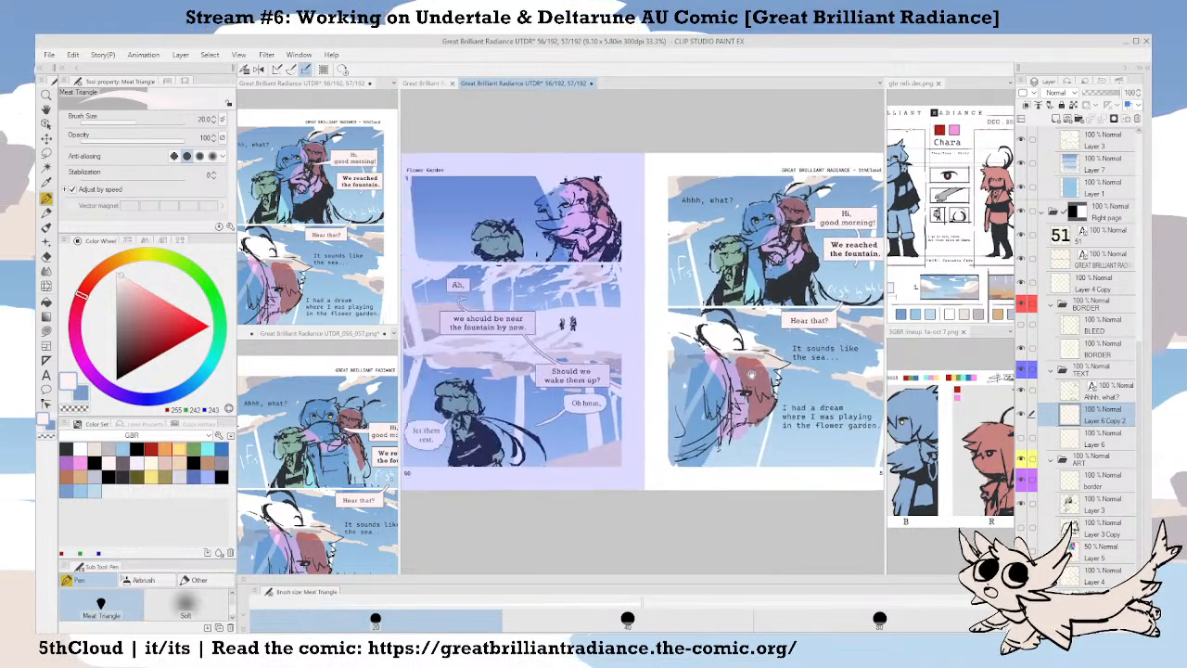
Clear the layer selection, save the comic file and look over the spread of pages 50 and 51.
left_click_drag(752, 375, 772, 374)
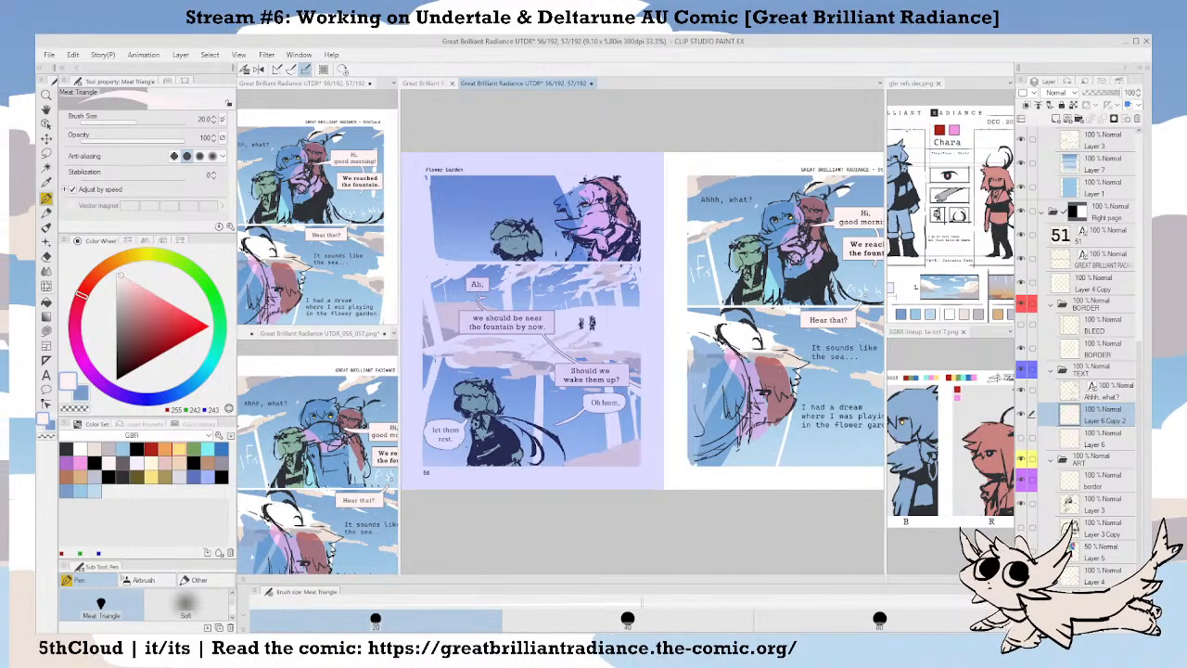
scroll(1136, 418, "down", 1)
left_click(1106, 628)
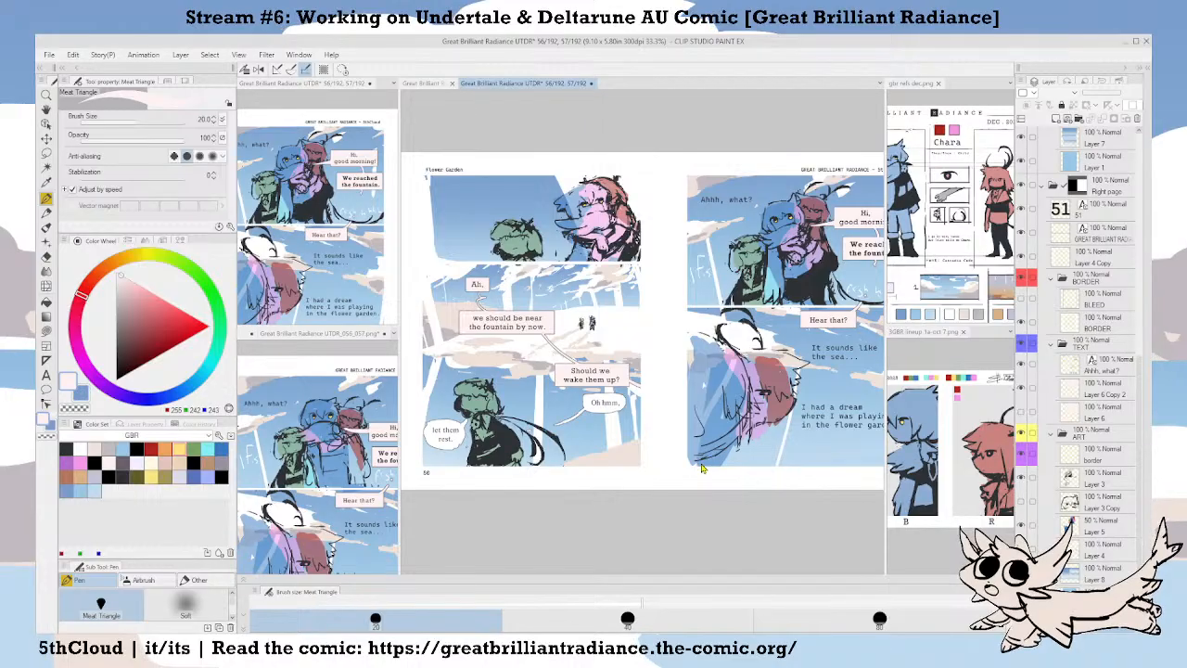
key("ctrl+s")
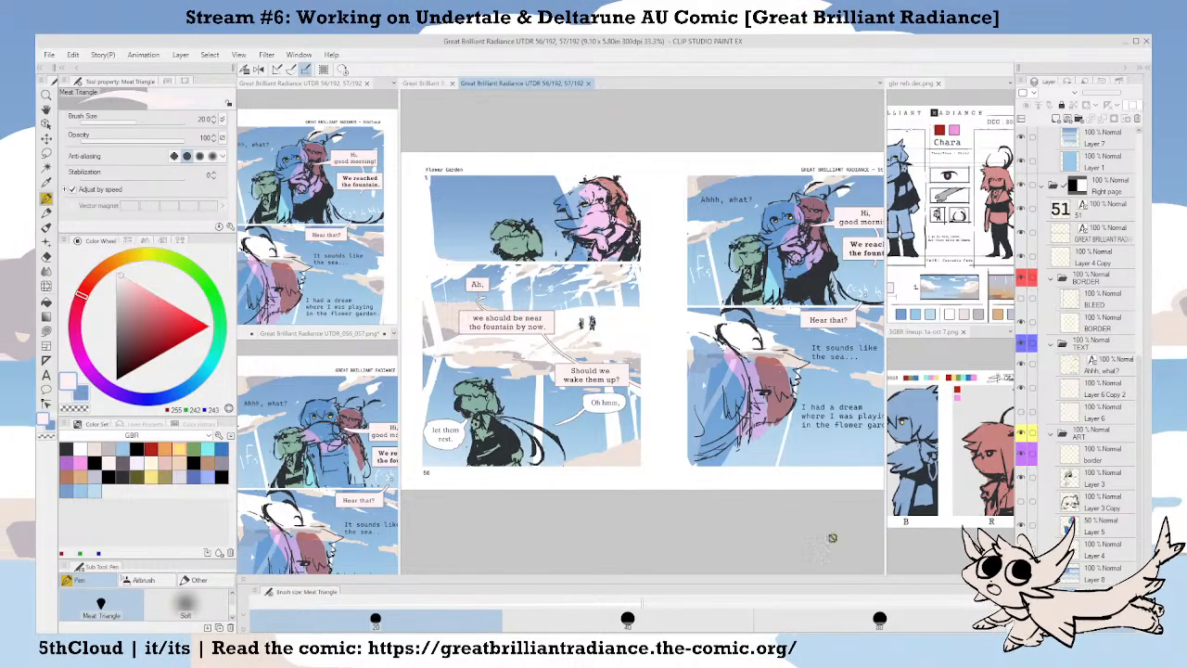
left_click_drag(796, 520, 729, 547)
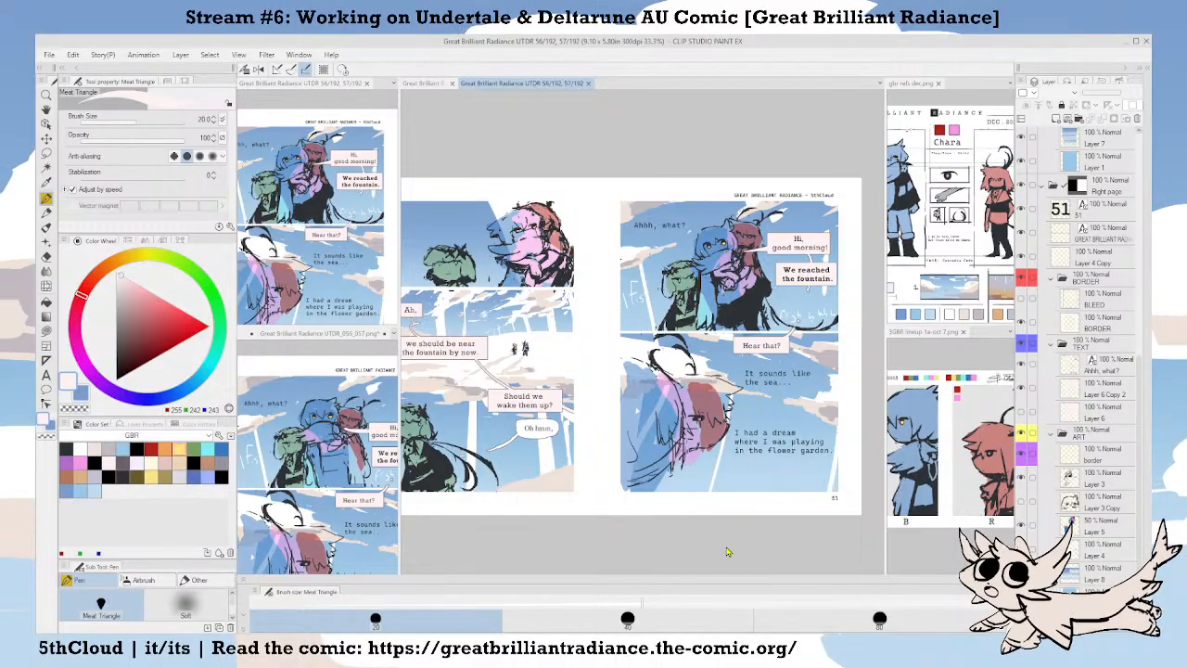
left_click_drag(787, 390, 765, 392)
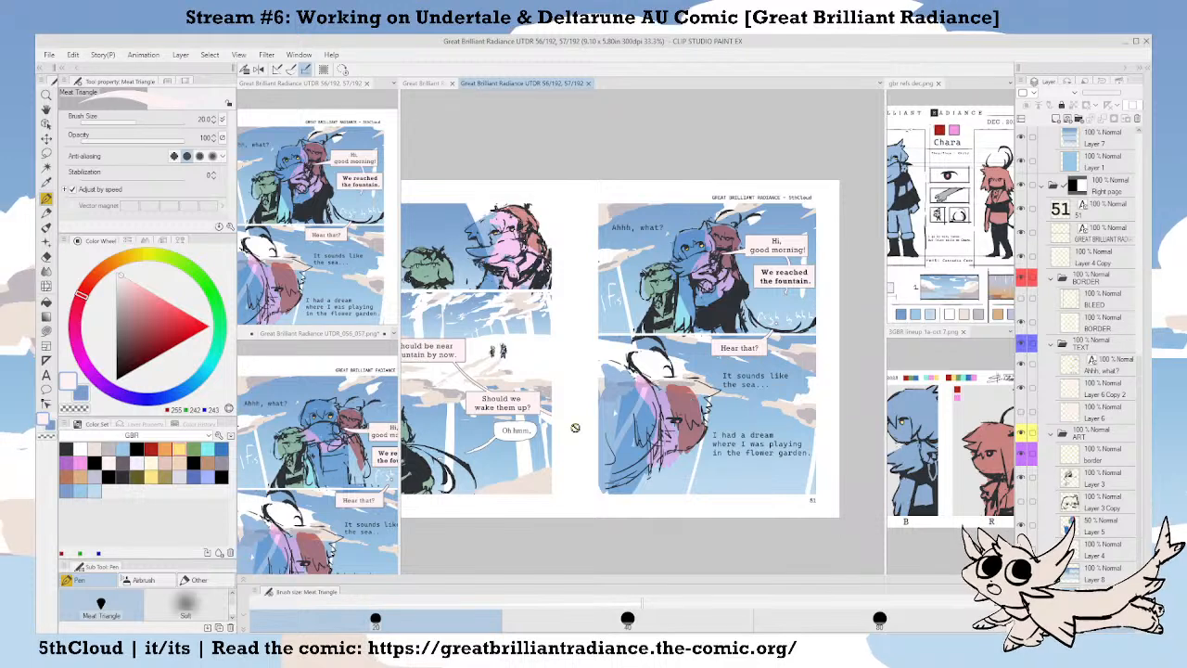
left_click_drag(658, 409, 707, 413)
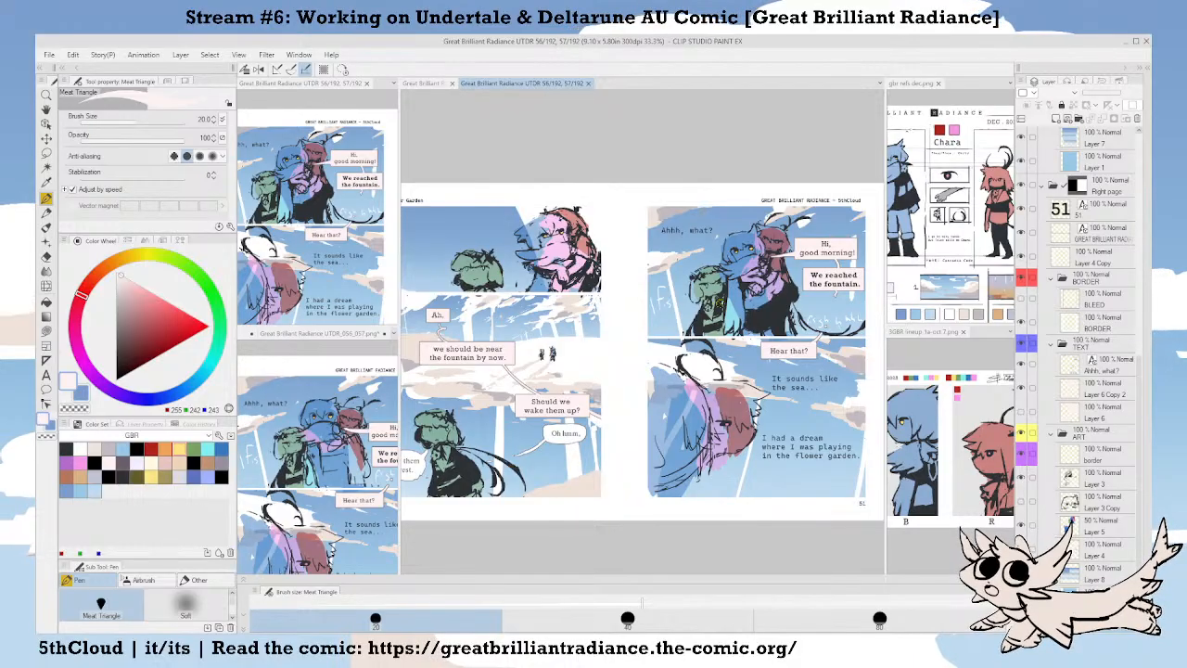
left_click_drag(710, 373, 631, 352)
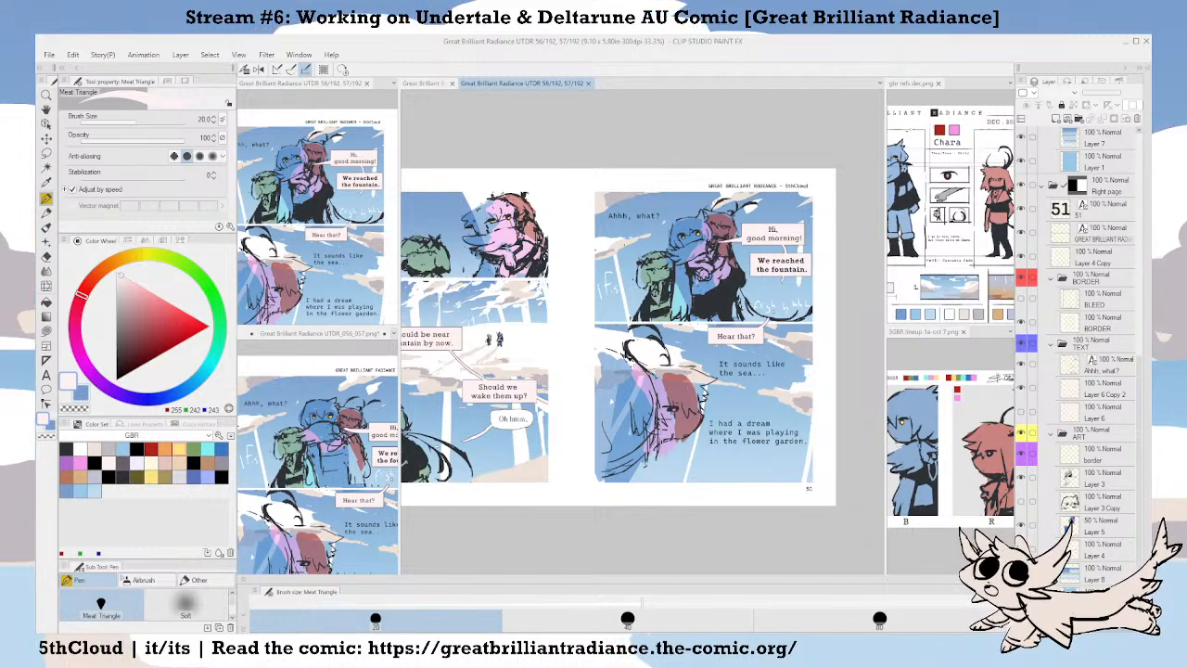
Switch to the "wish you goodnight" PDF in Adobe Acrobat and look through the cover and the pages up to 5 and 6.
key("alt+Tab")
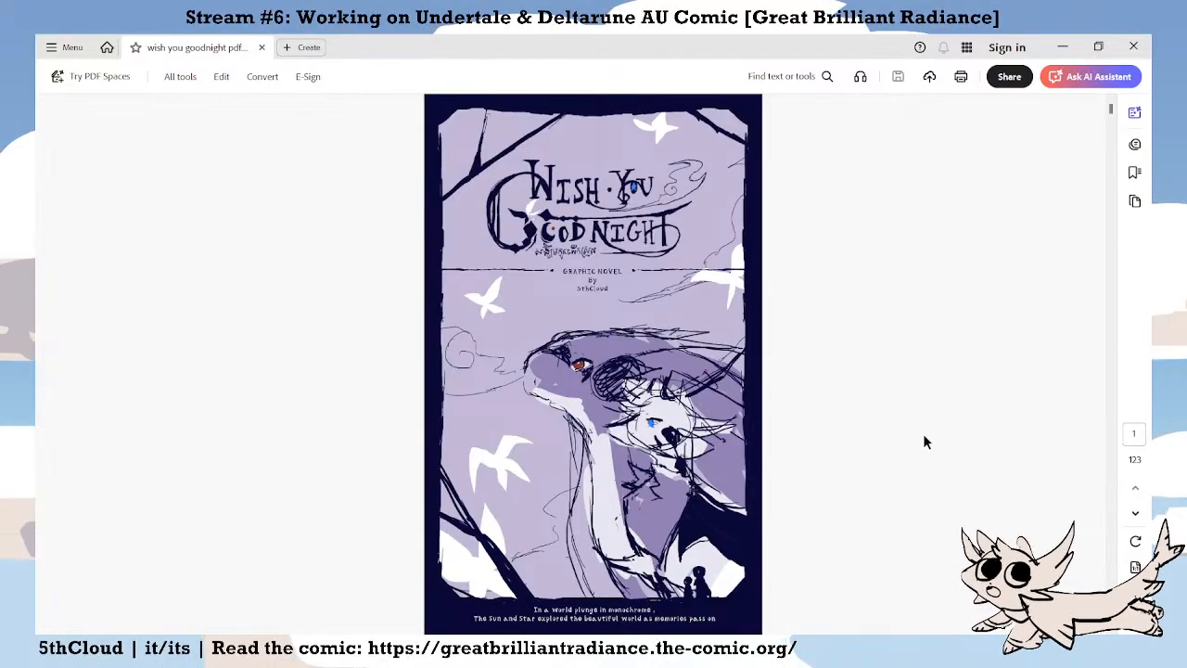
scroll(923, 433, "down", 1)
scroll(923, 433, "down", 1)
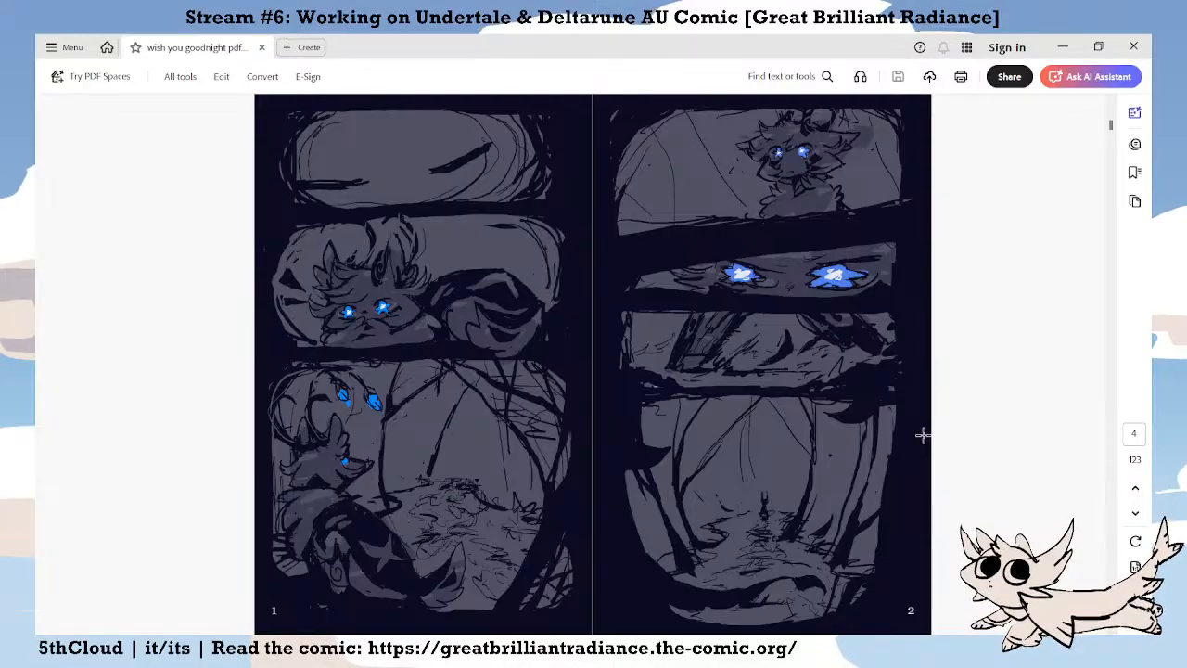
scroll(923, 433, "up", 2)
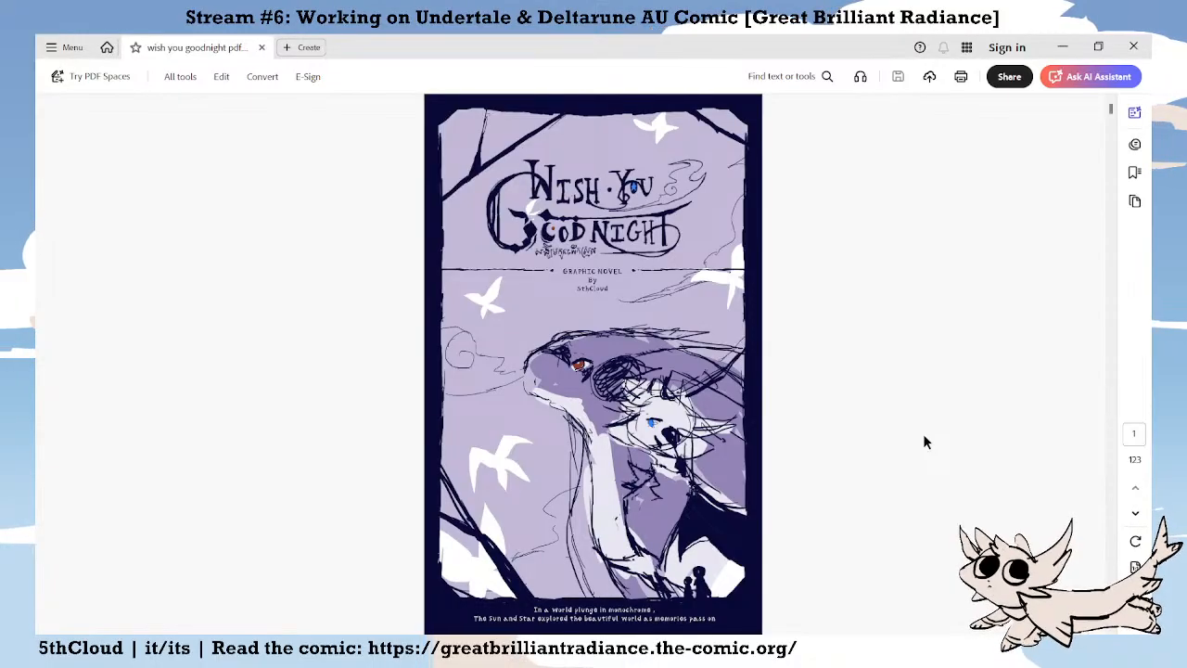
scroll(923, 433, "down", 2)
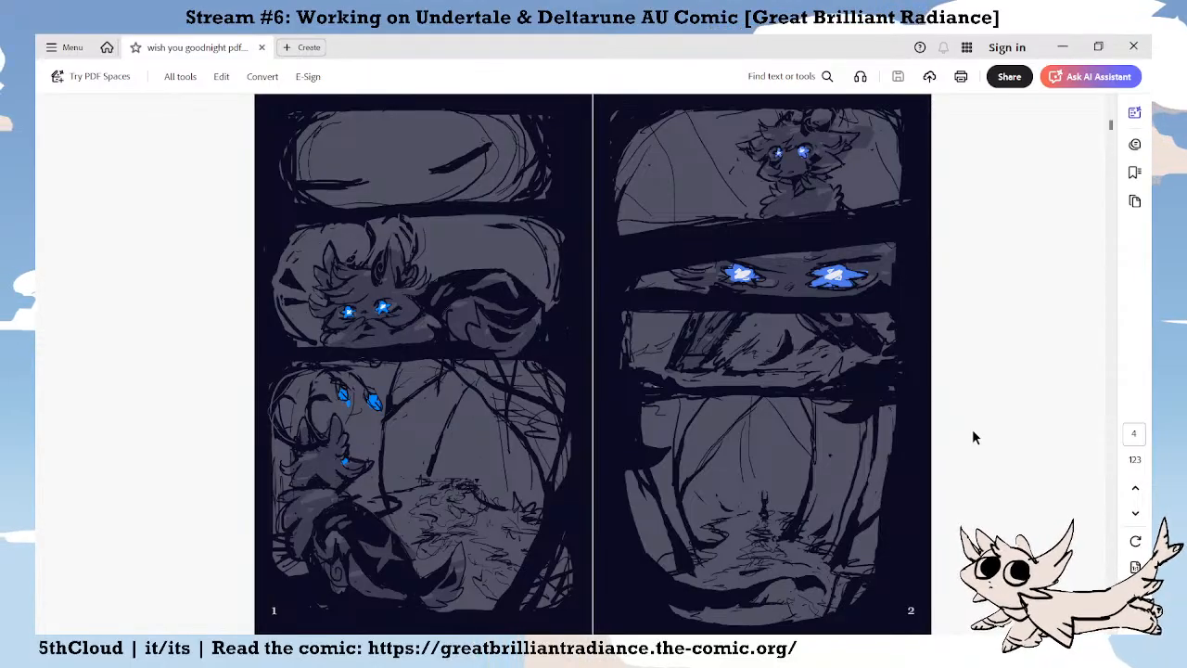
scroll(972, 430, "down", 1)
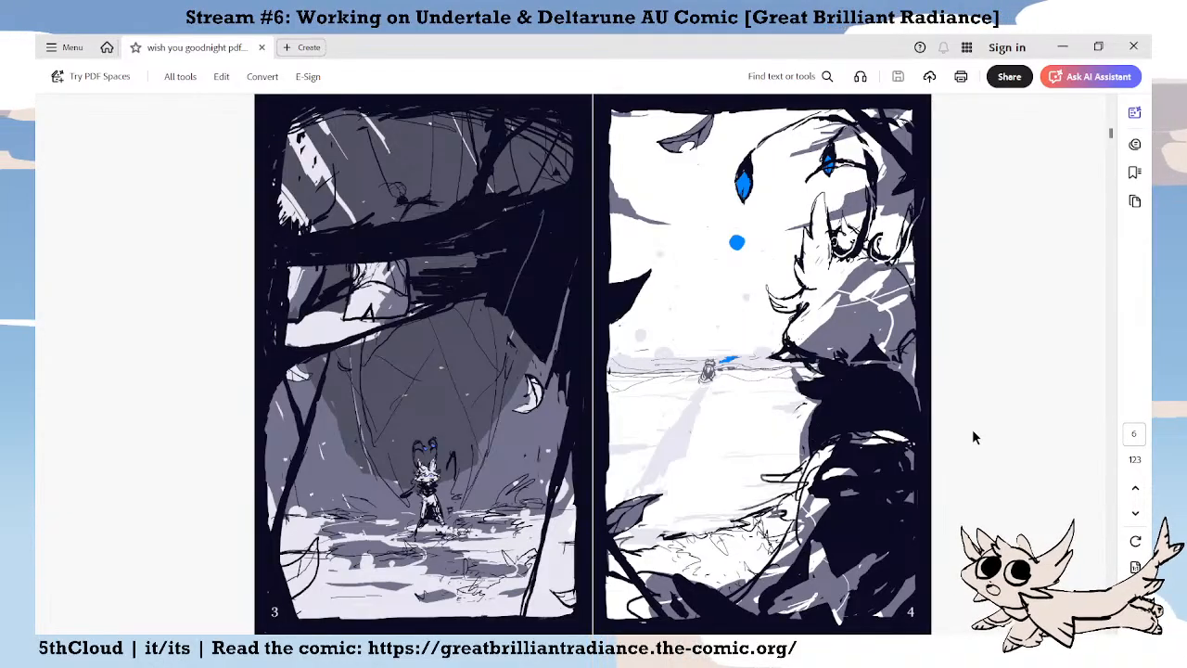
scroll(974, 437, "down", 1)
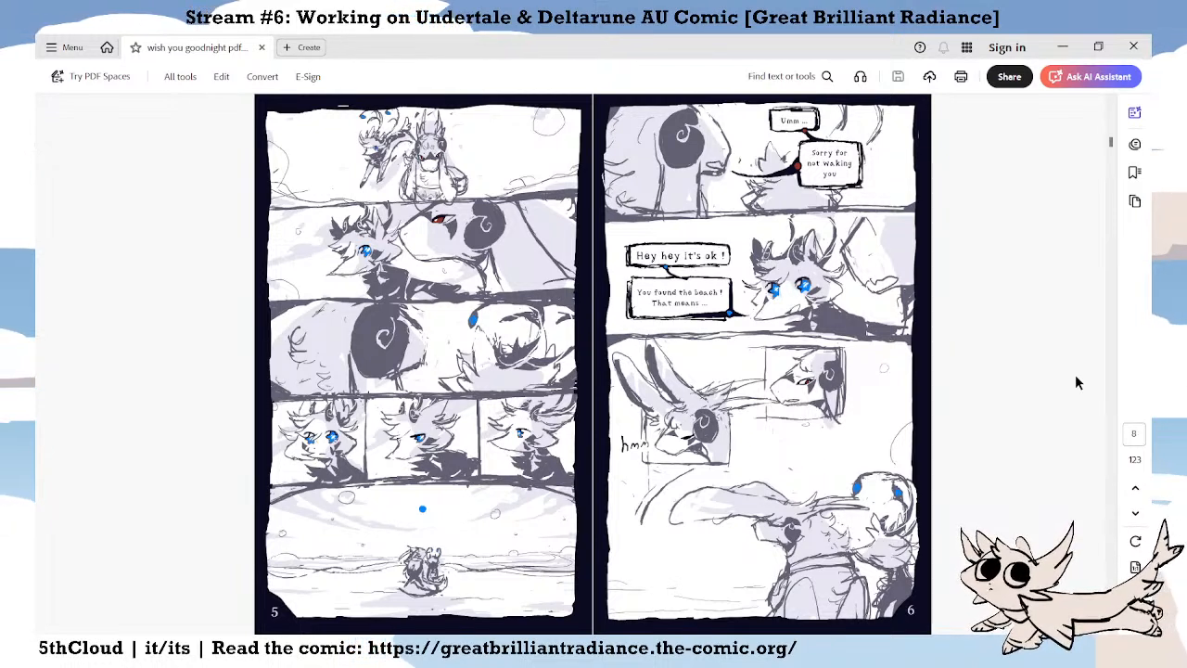
key("Left")
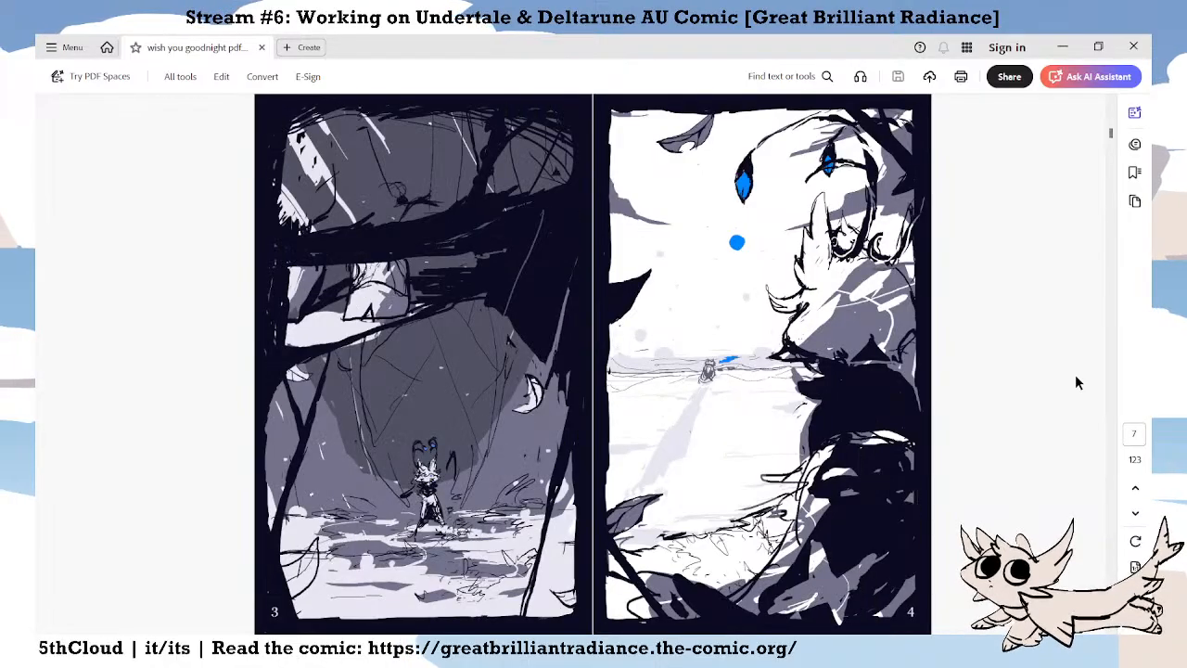
key("Right")
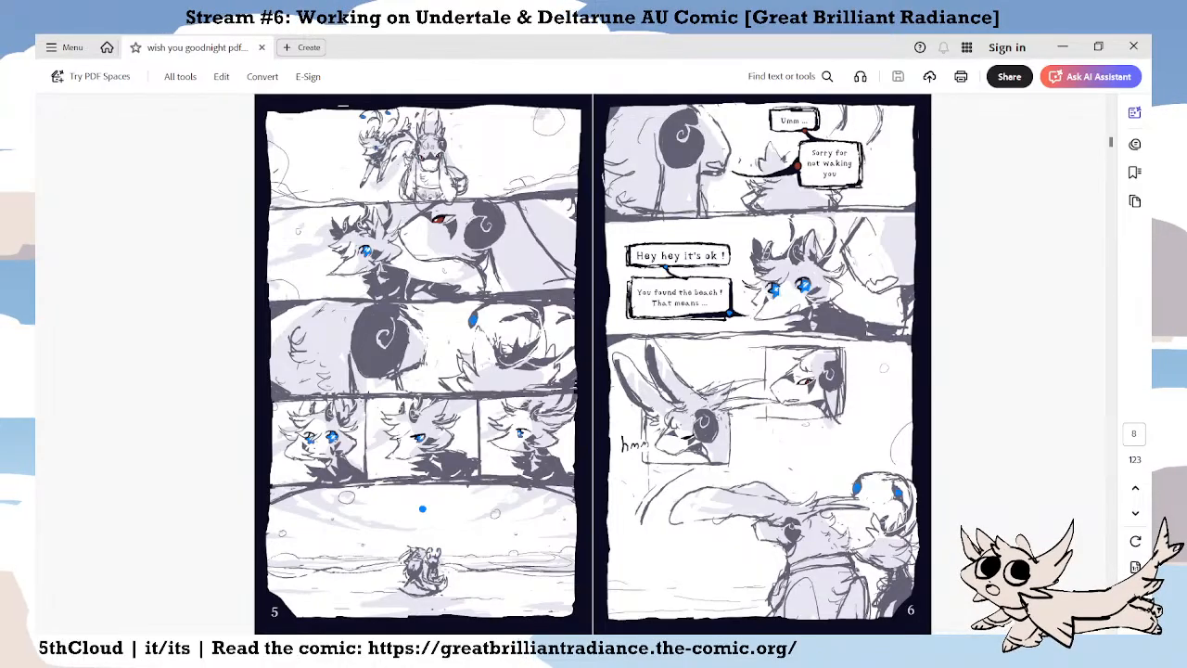
Page through the rest of Chapter 0 from pages 7 and 8 to the Chapter 1 title spread.
key("Right")
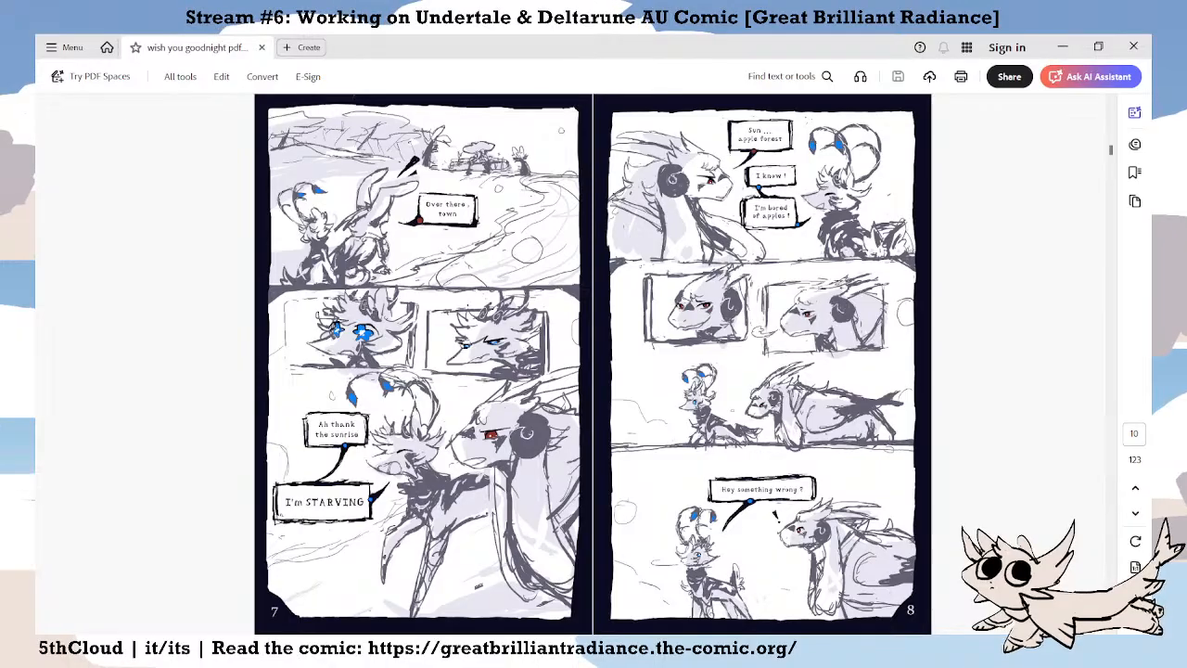
key("Right")
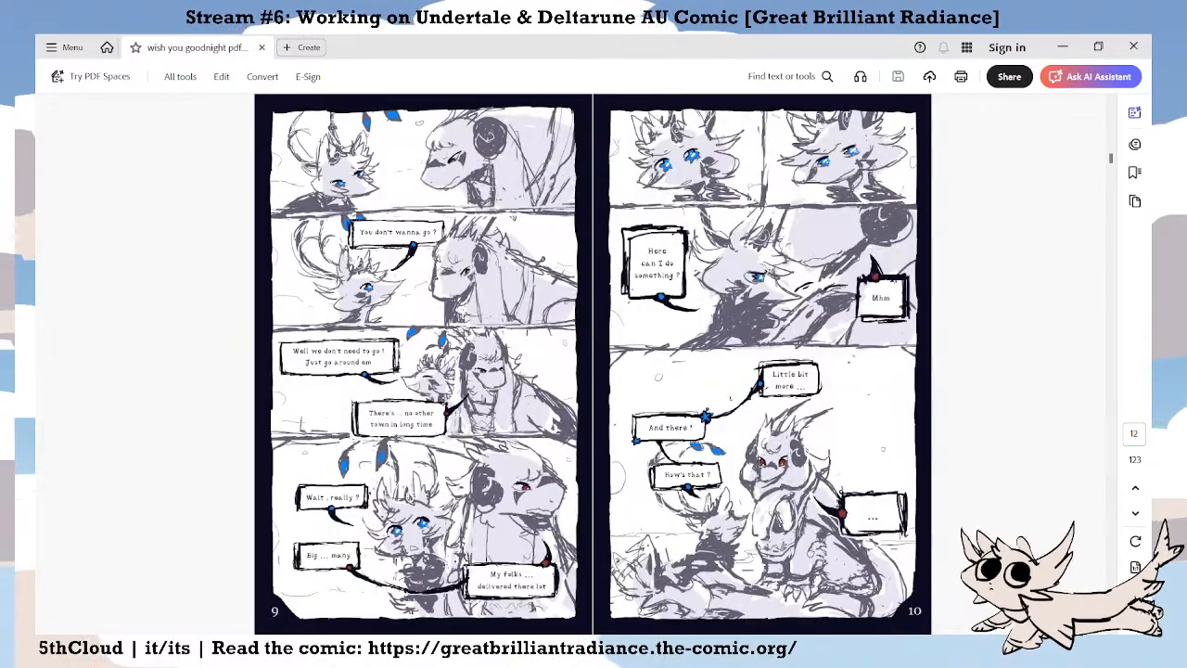
key("Right")
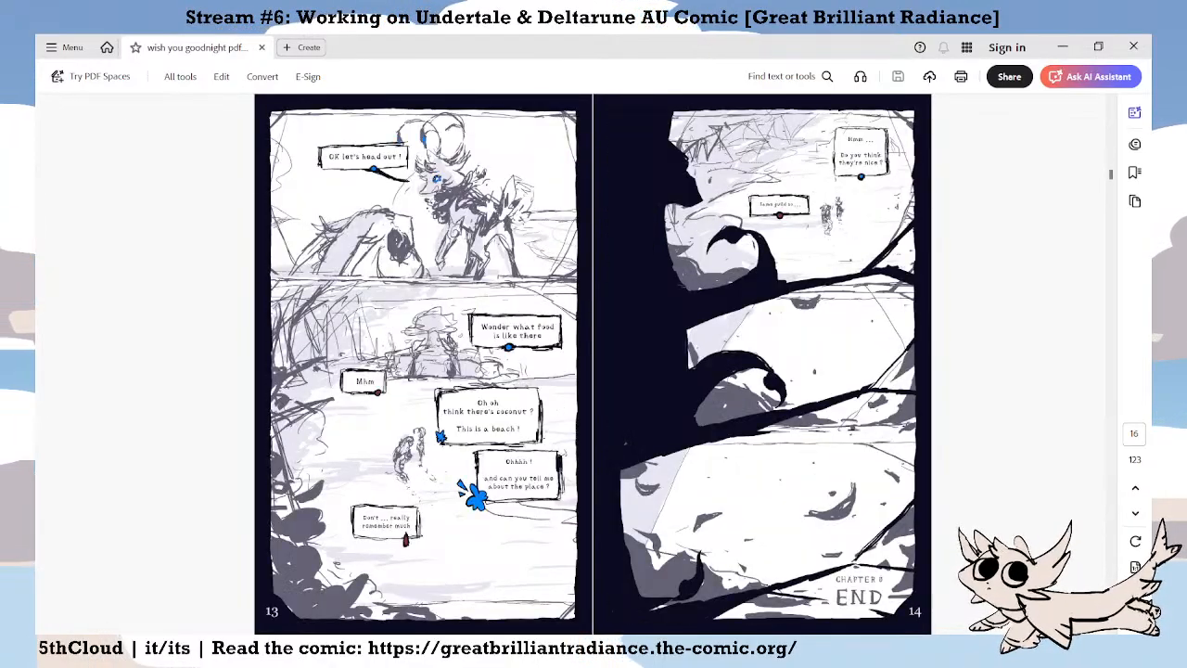
key("Right")
key("Right")
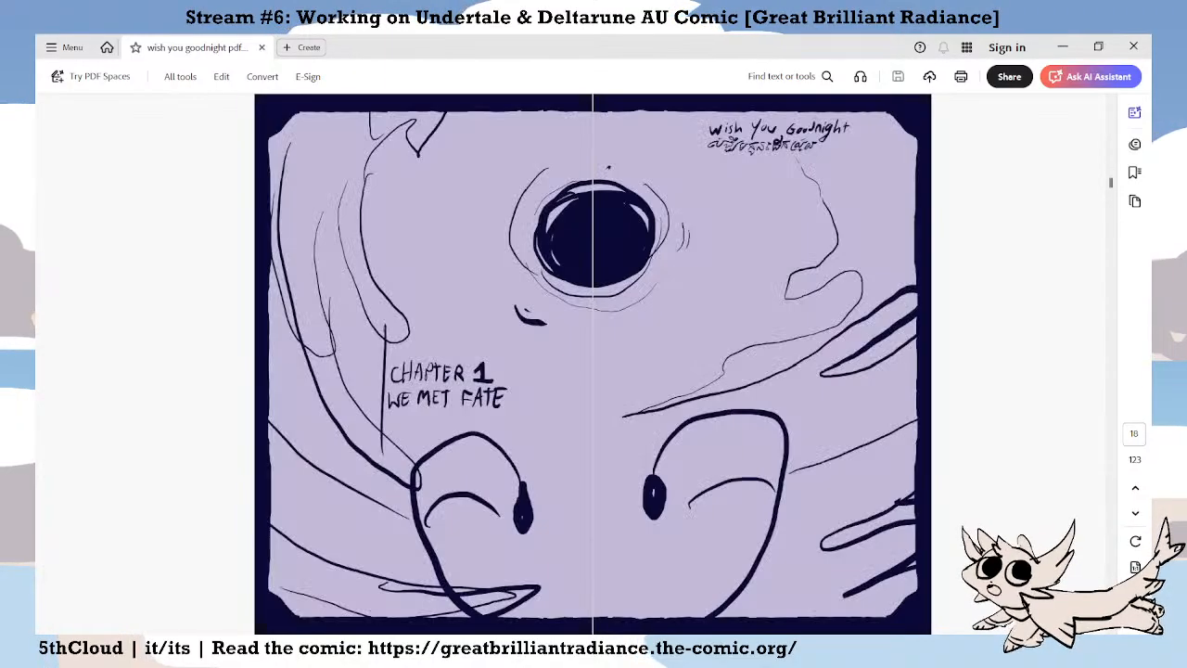
Look through the opening of Chapter 1 up to pages 27 and 28, examining the sketches and speech balloons.
key("Right")
key("Right")
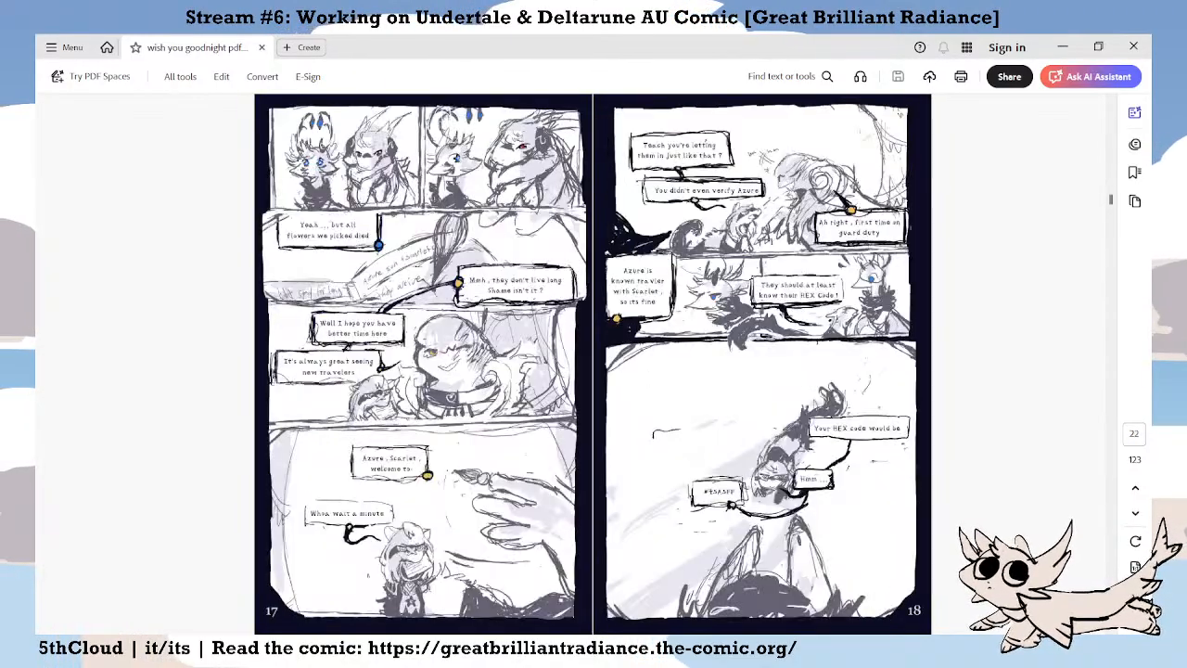
key("Right")
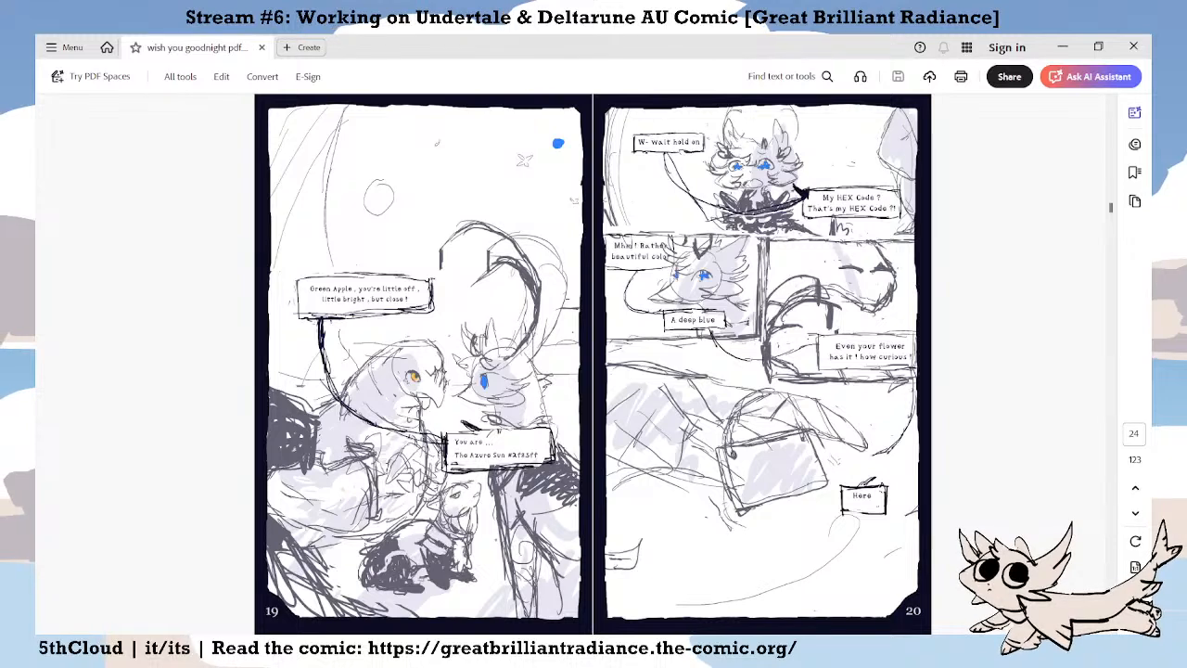
key("Right")
key("Right")
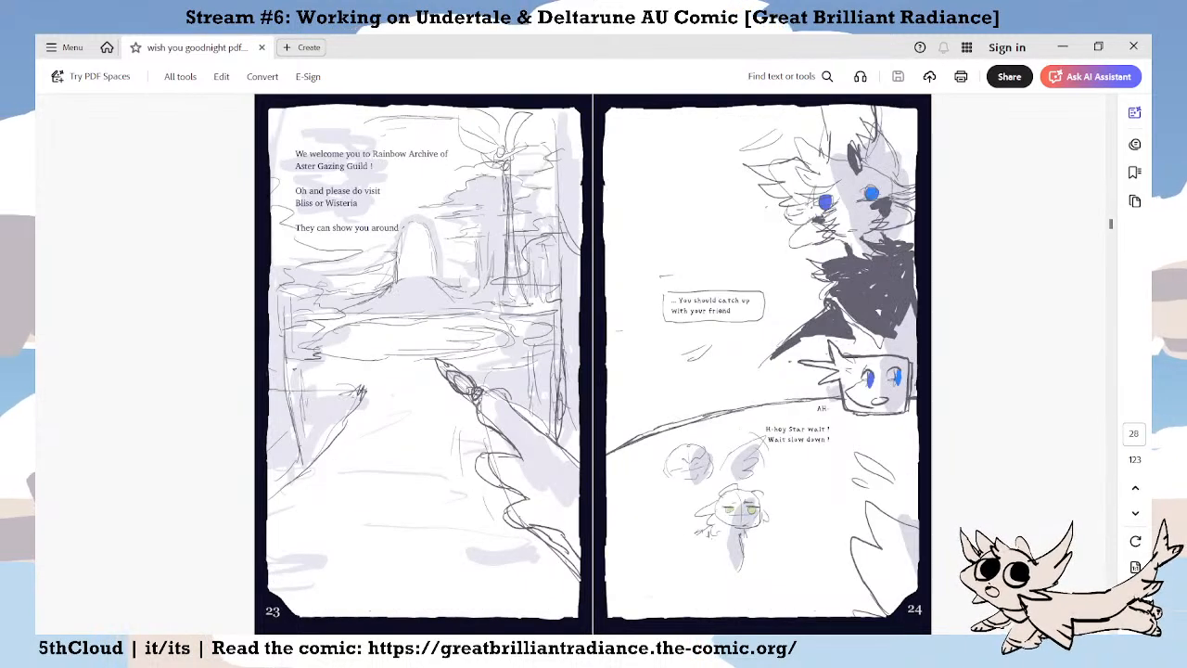
key("Right")
key("Right")
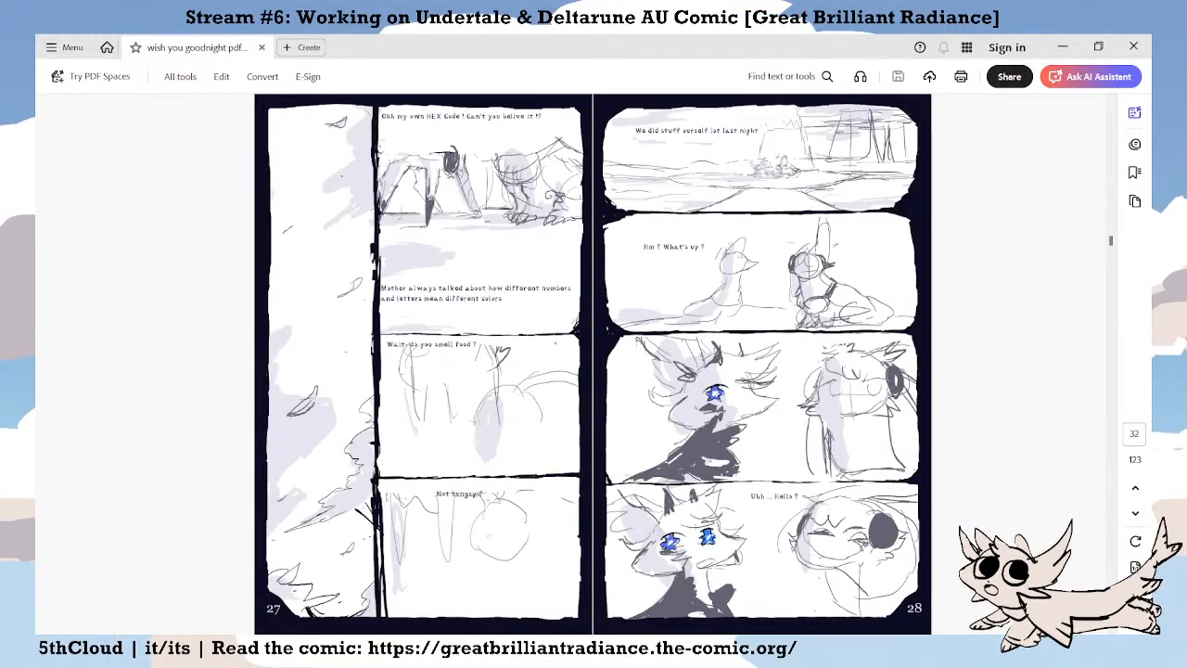
Browse the rough layouts and draft dialogue of the following spreads up to pages 51 and 52.
key("Right")
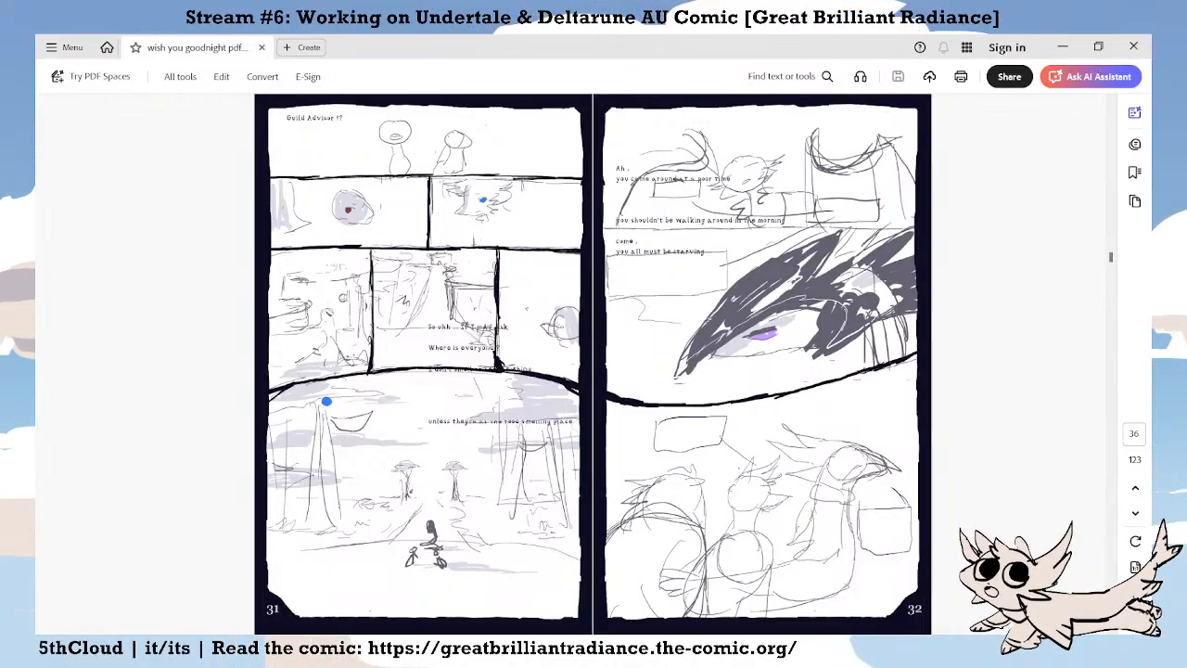
key("Right")
key("Right")
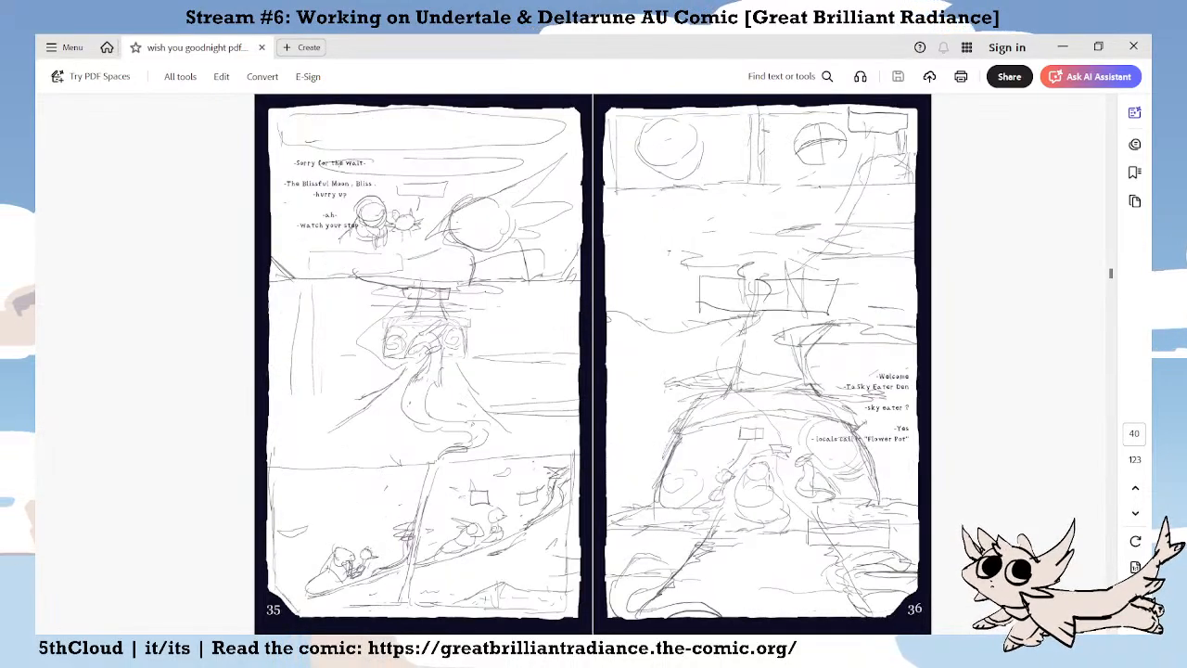
key("Right")
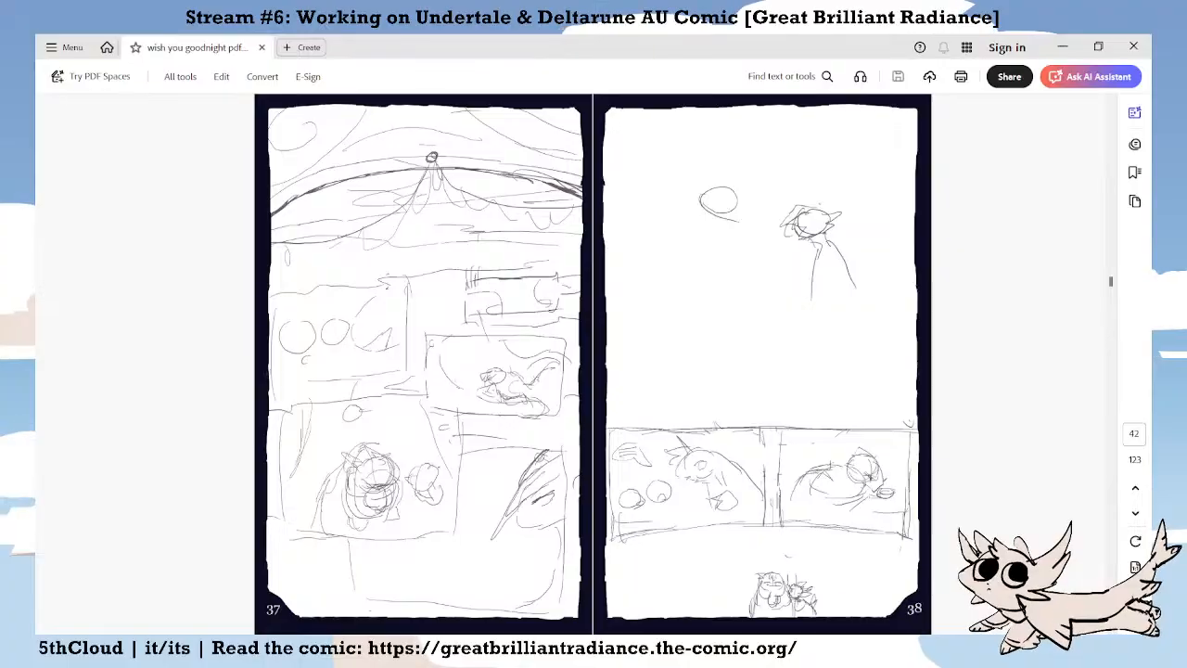
key("Right")
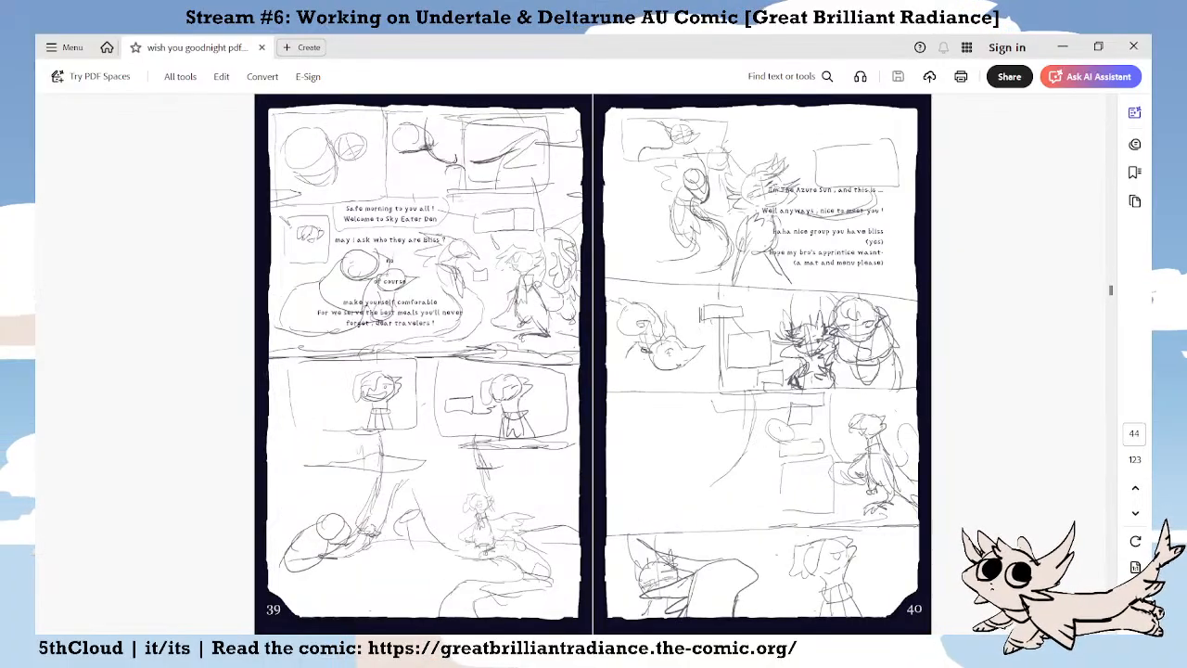
key("Right")
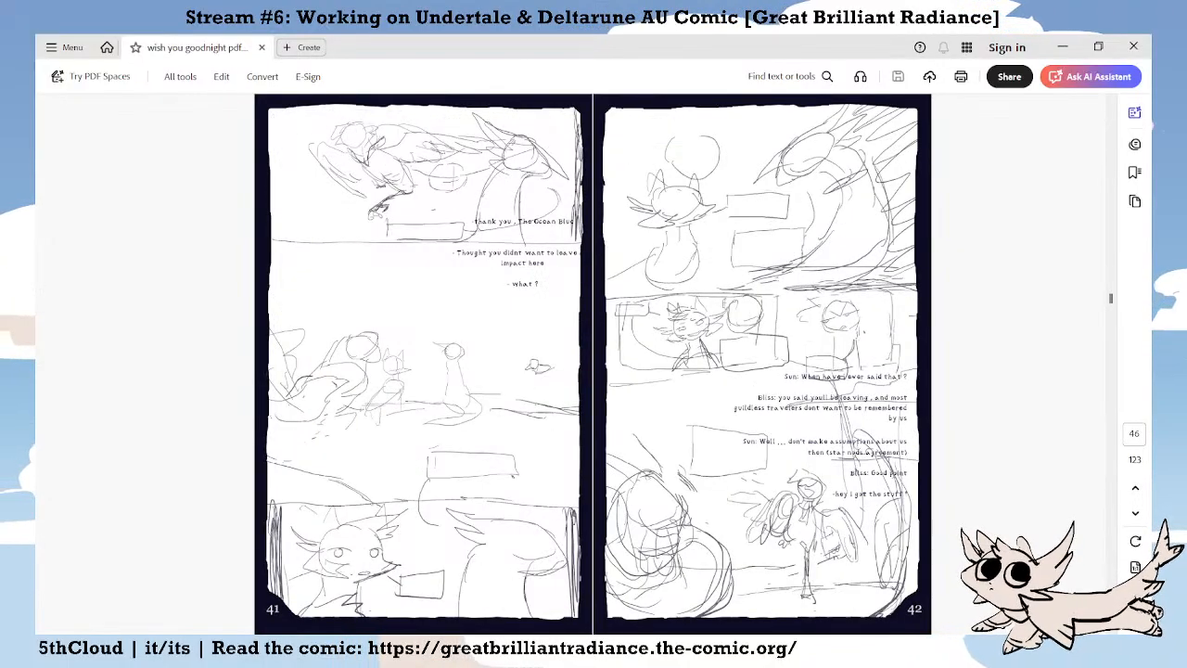
key("Right")
key("Right")
key("Right")
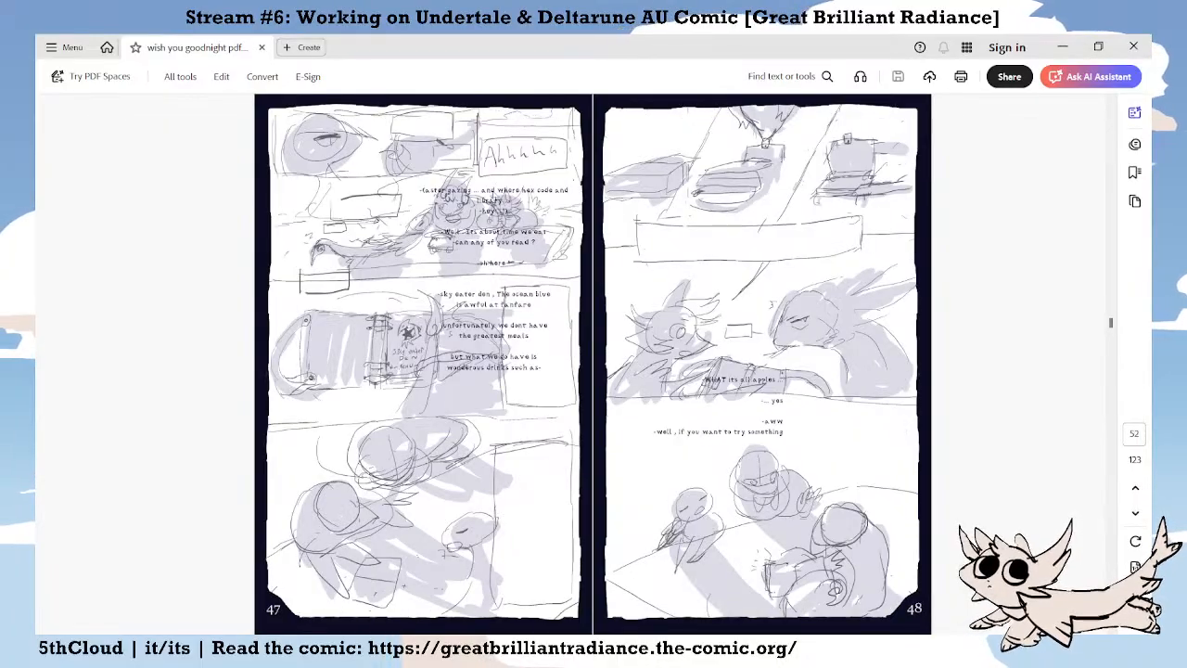
key("Right")
key("Right")
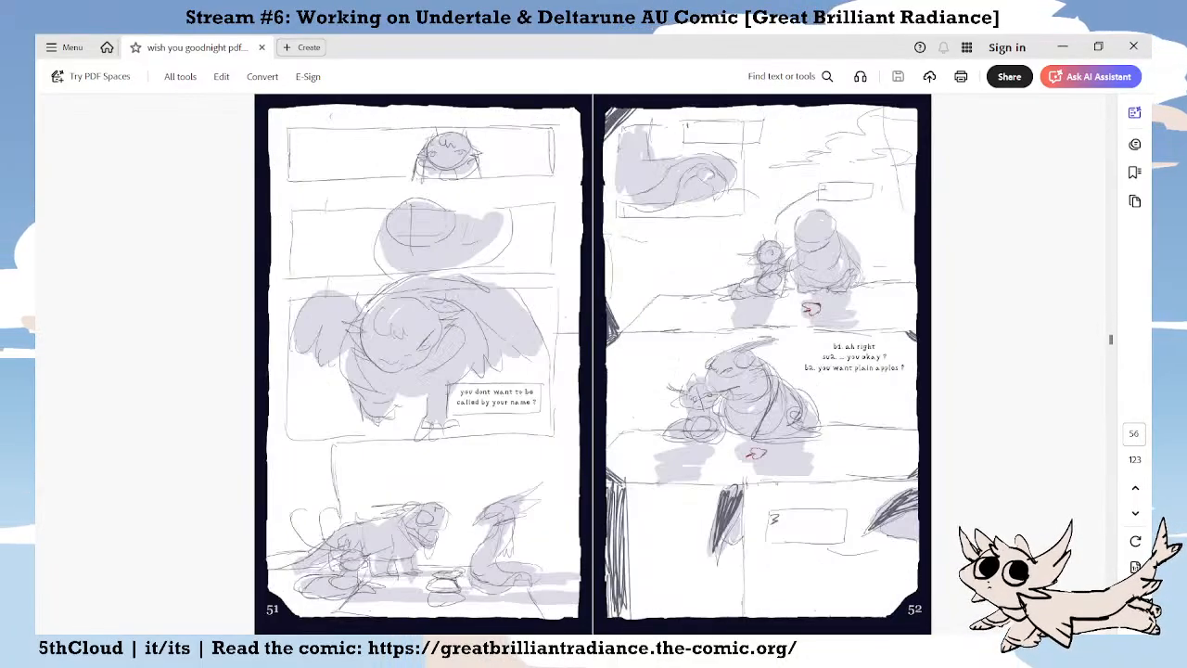
Examine the tinted sketch spreads that follow, up to pages 69 and 70.
key("Right")
key("Right")
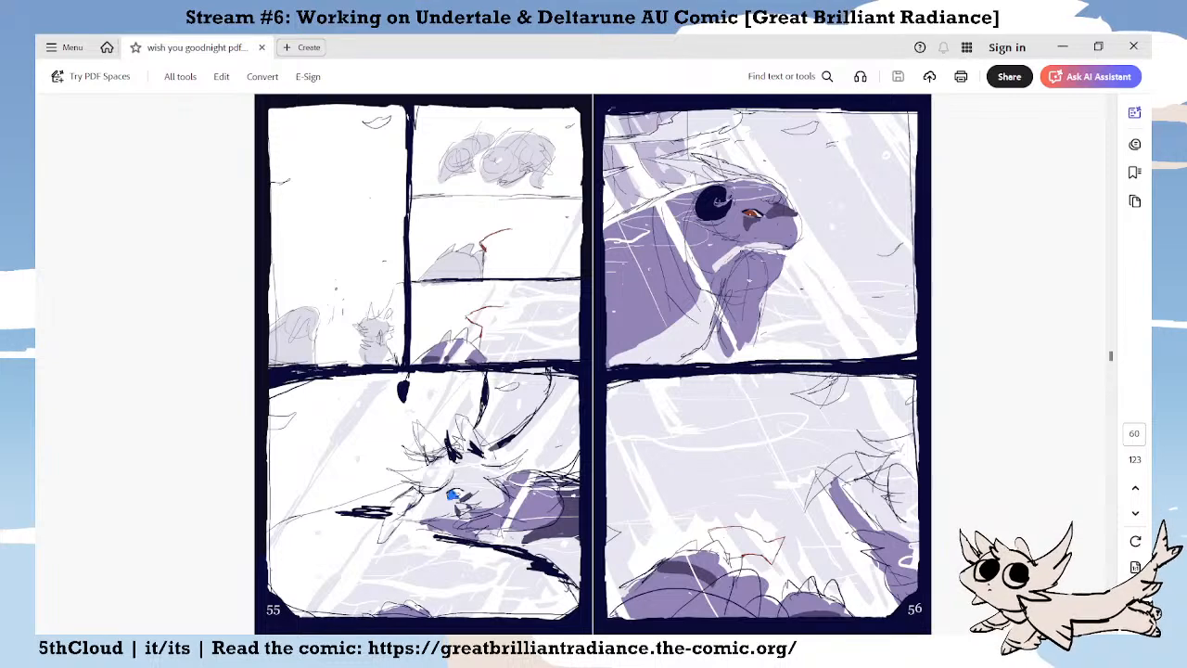
key("Right")
key("Right")
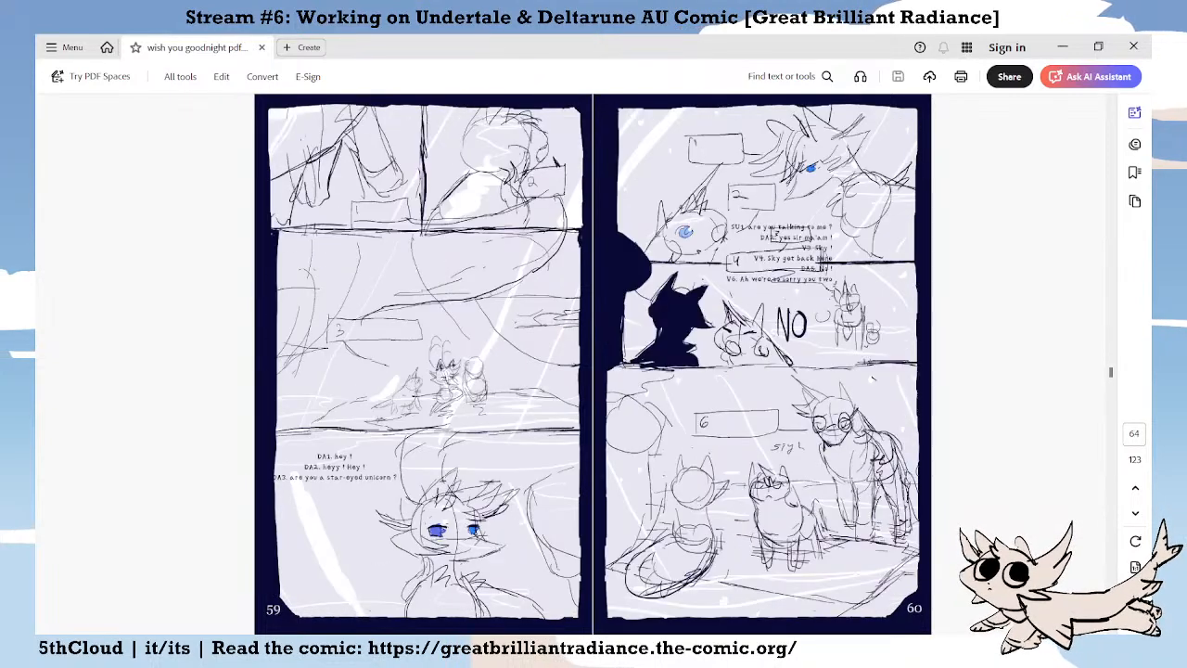
key("Right")
key("Right")
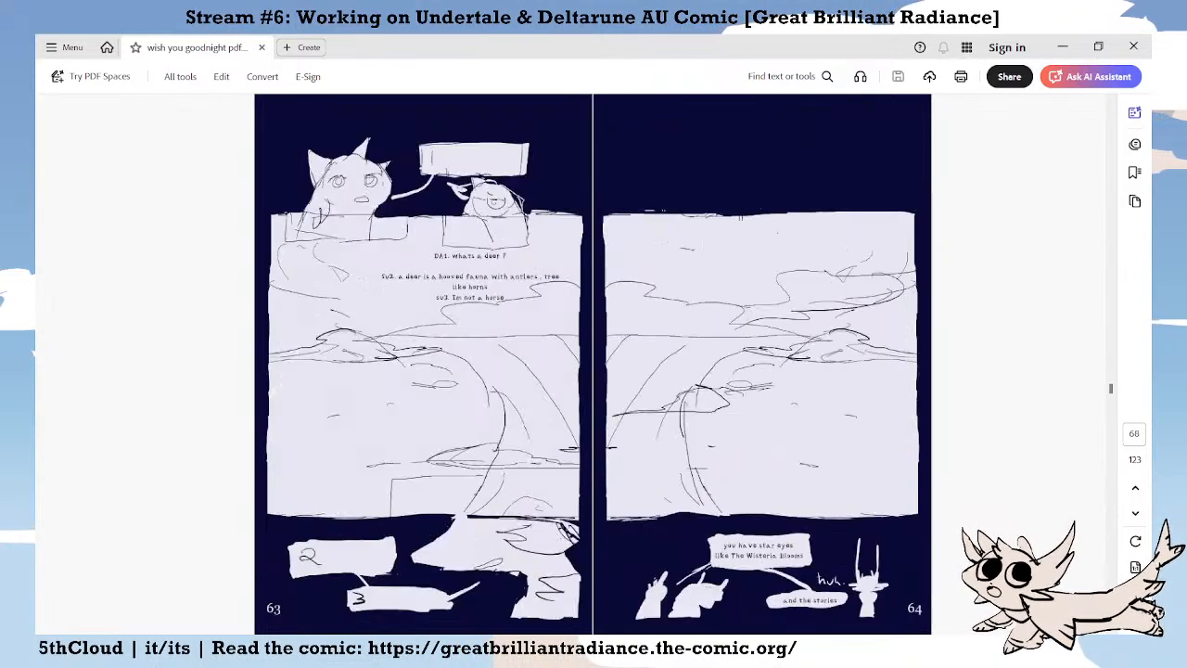
key("Right")
key("Right")
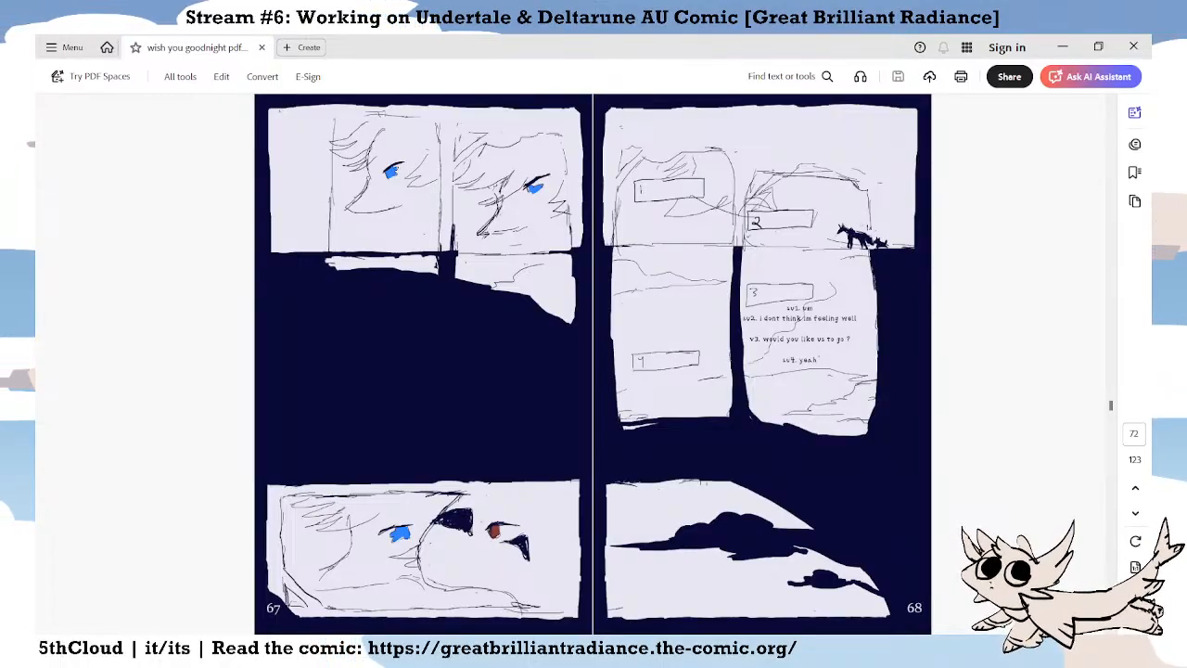
key("Right")
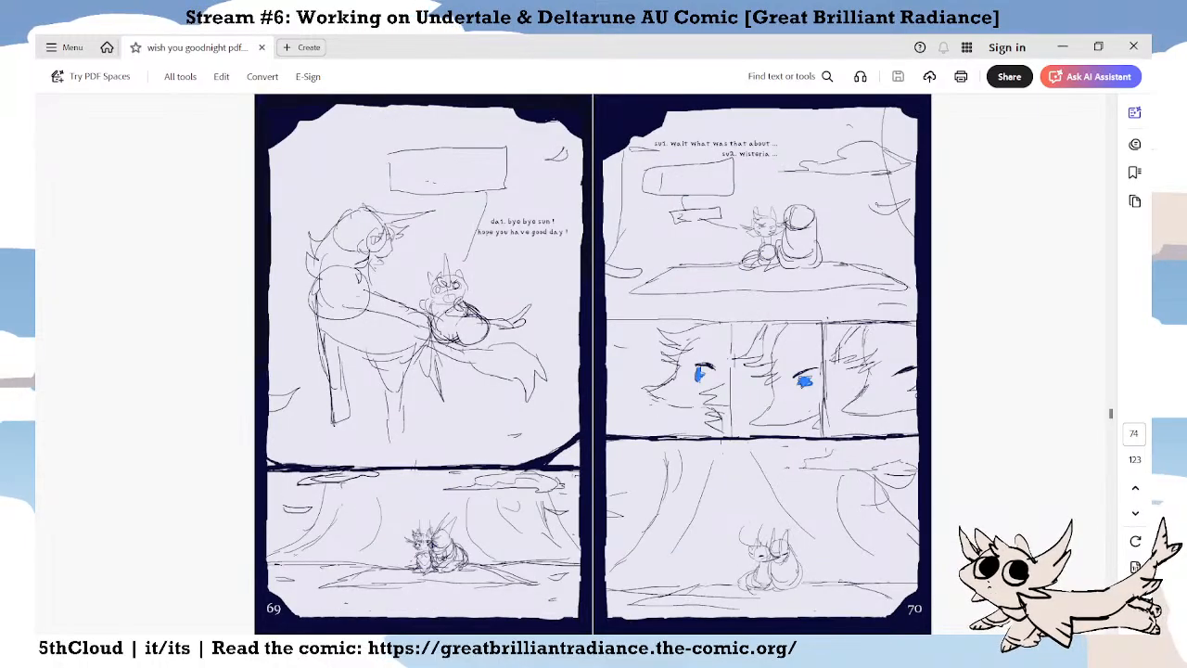
Page through the sketch spreads after pages 69 and 70 up to pages 85 and 86.
key("Right")
key("Right")
key("Right")
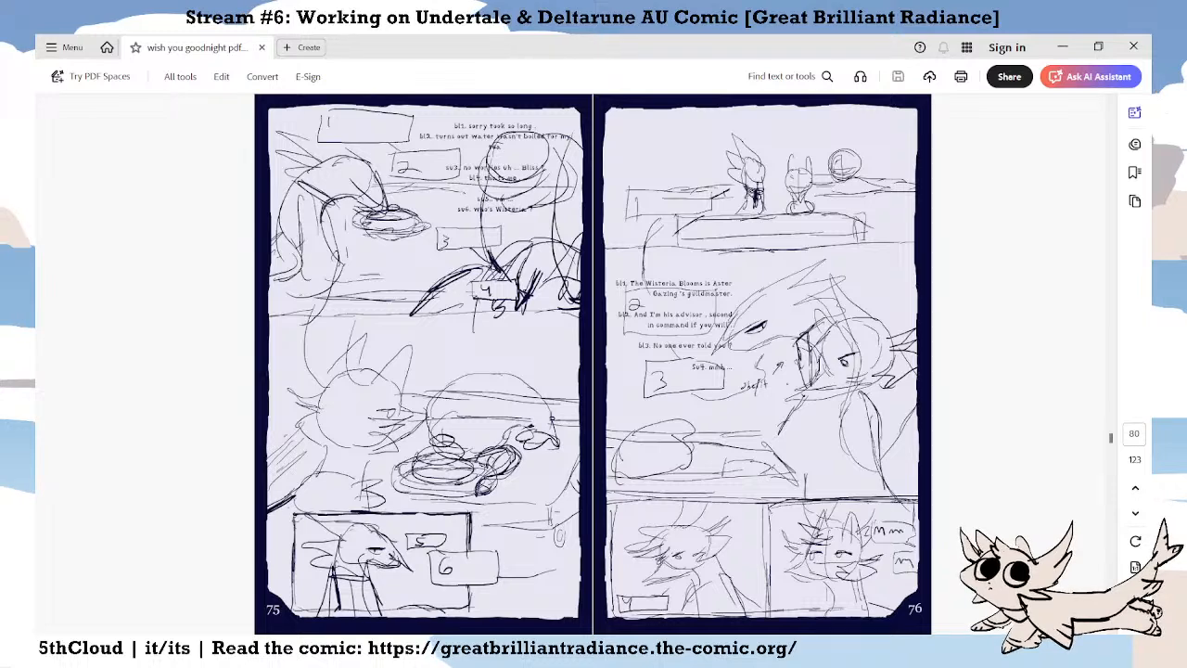
key("Right")
key("Right")
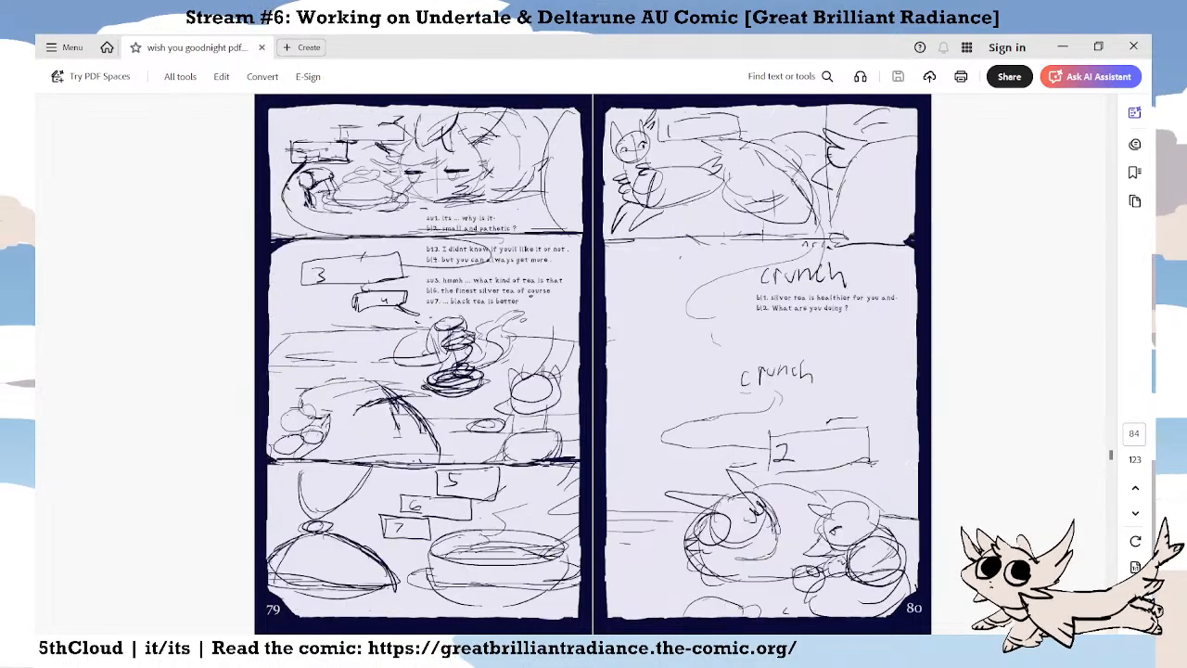
key("Right")
key("Right")
key("Right")
key("Right")
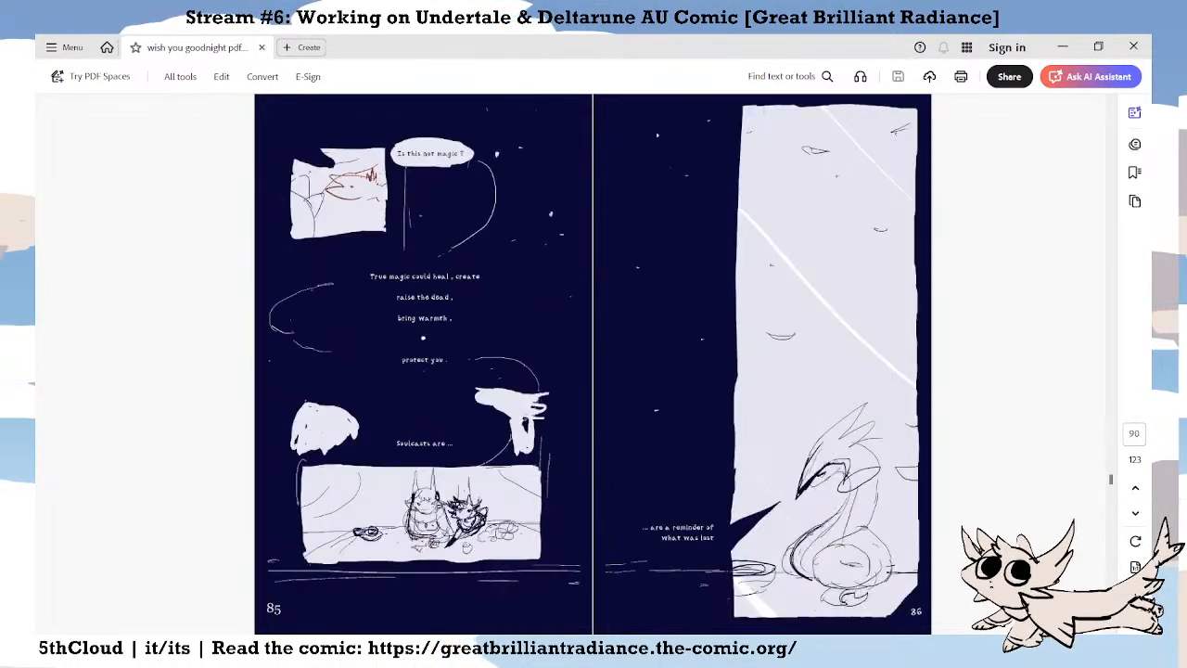
Look through the end of Chapter 1 and on to the dark-background sketches on pages 97 and 98.
key("Right")
key("Right")
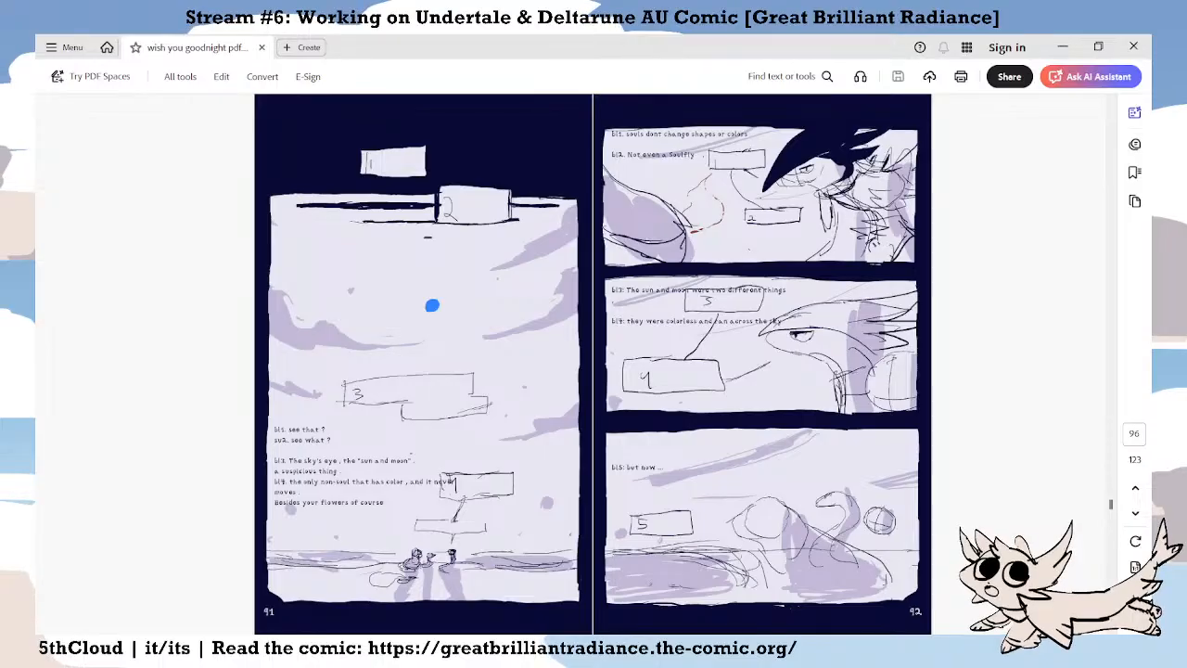
key("Right")
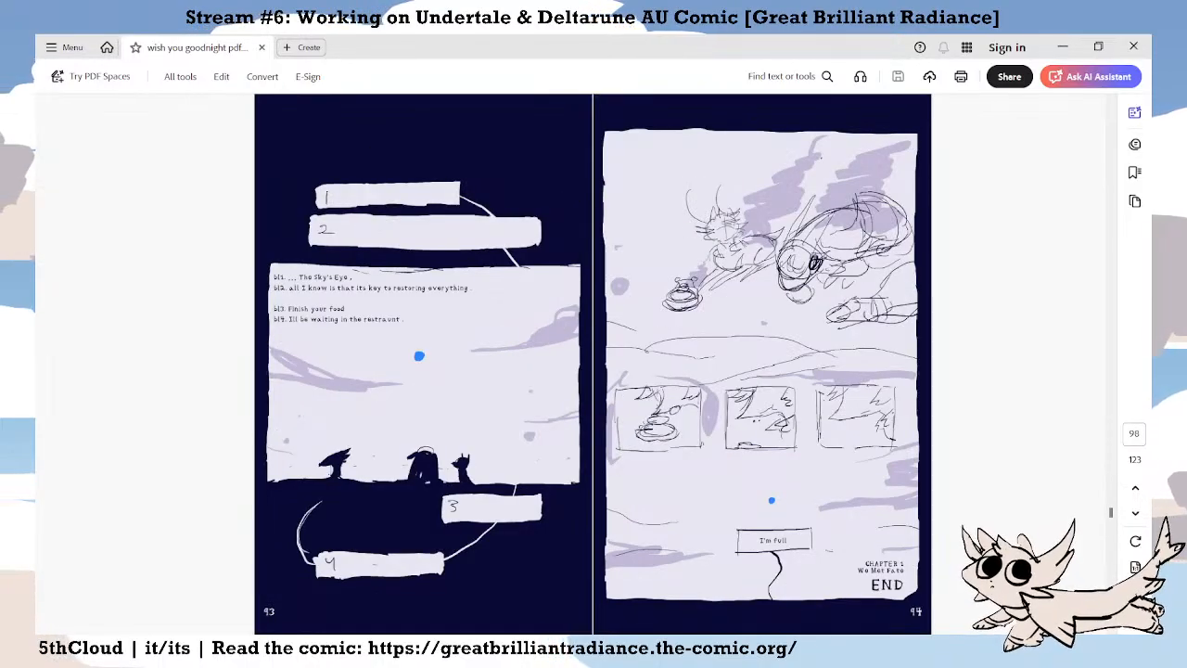
key("Right")
key("Right")
key("Right")
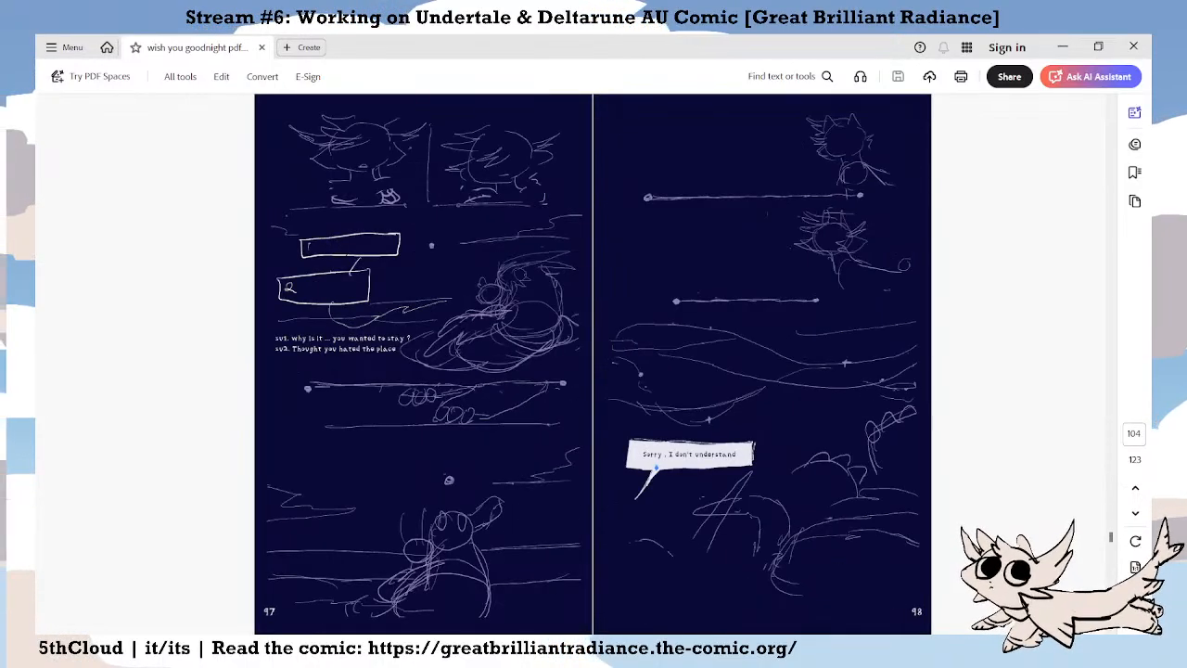
Examine the remaining rough spreads up to the final pages 115 and 116, checking pages 99 and 100 again.
key("Right")
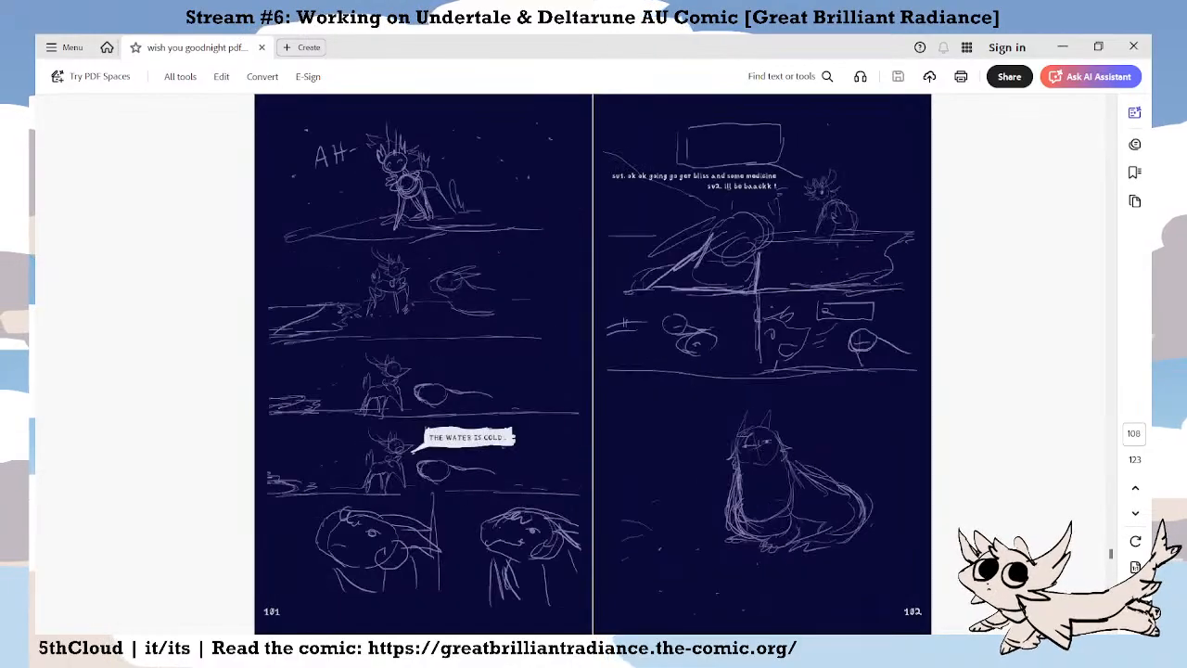
key("Right")
key("Left")
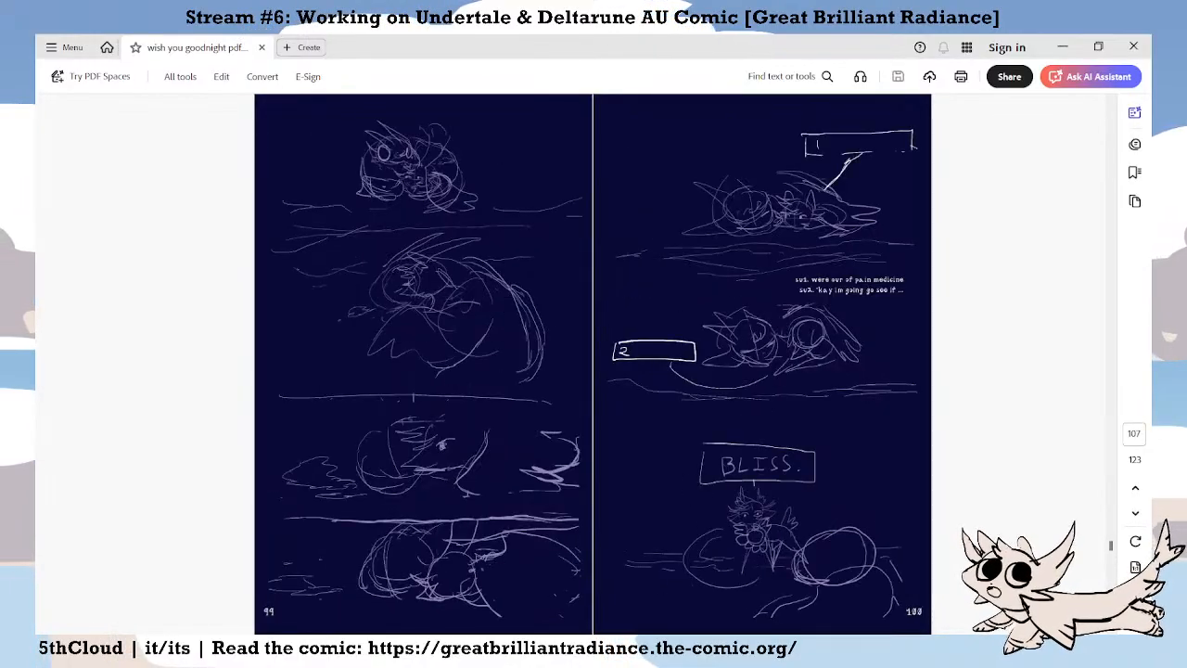
key("Right")
key("Right")
key("Right")
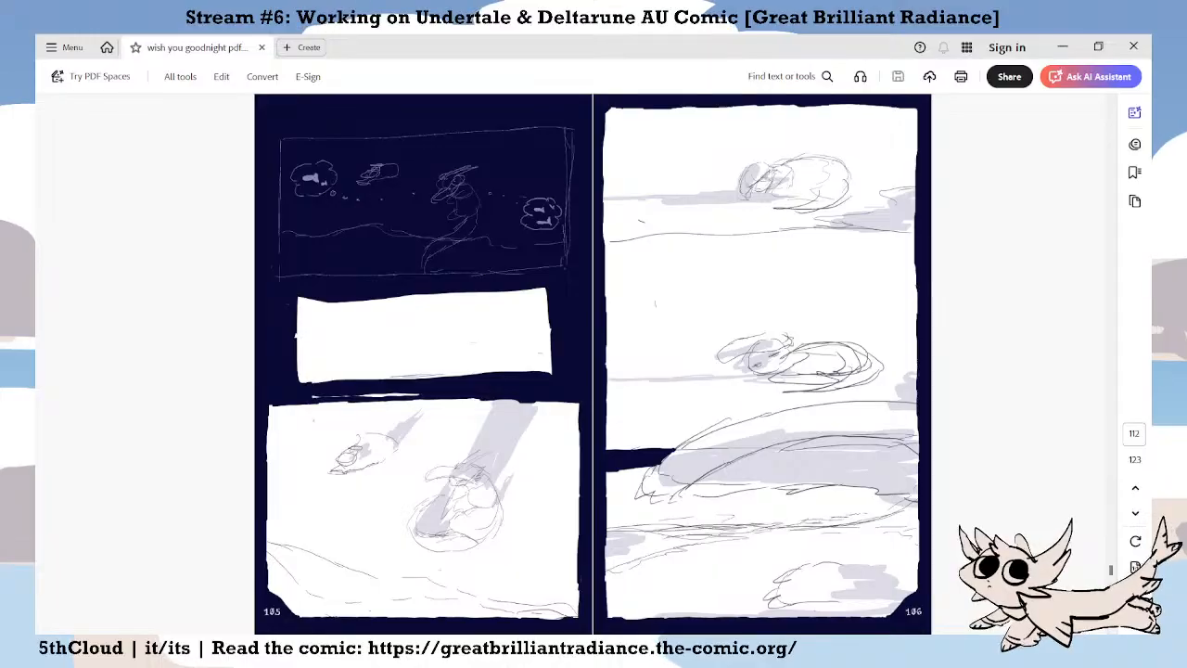
key("Right")
key("Right")
key("Right")
key("Right")
key("Right")
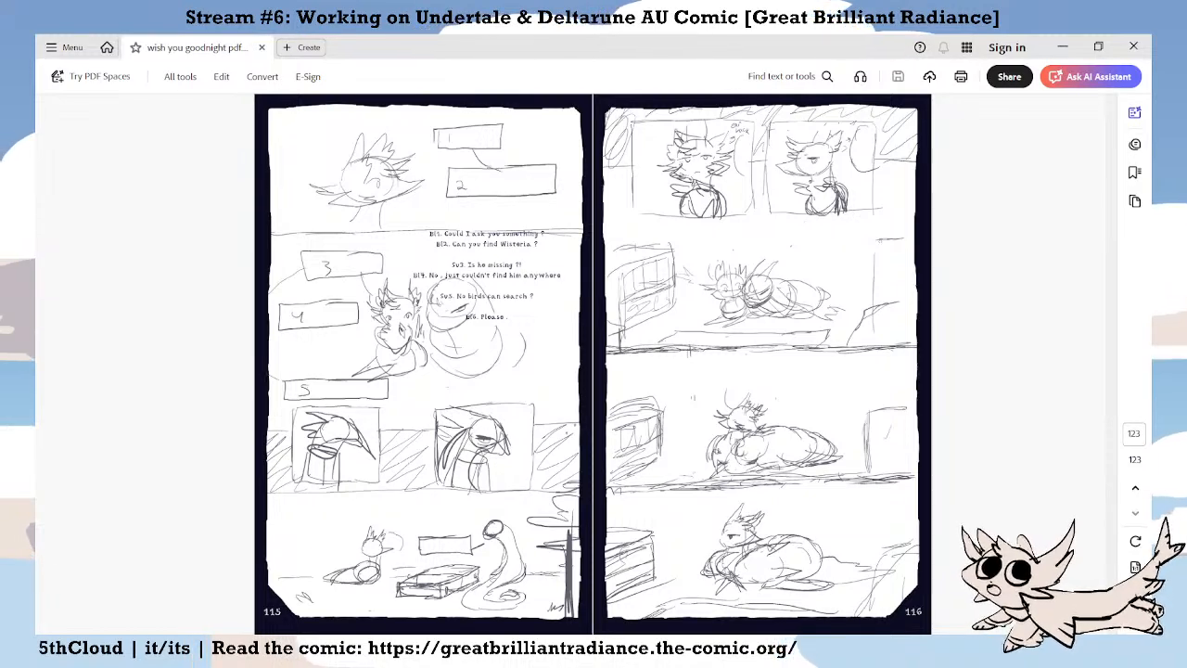
Switch to Clip Studio Paint, touch up the dark clothing in page 51's first panel on Layer 3 with the sampled dark colour, and save.
key("alt+Tab")
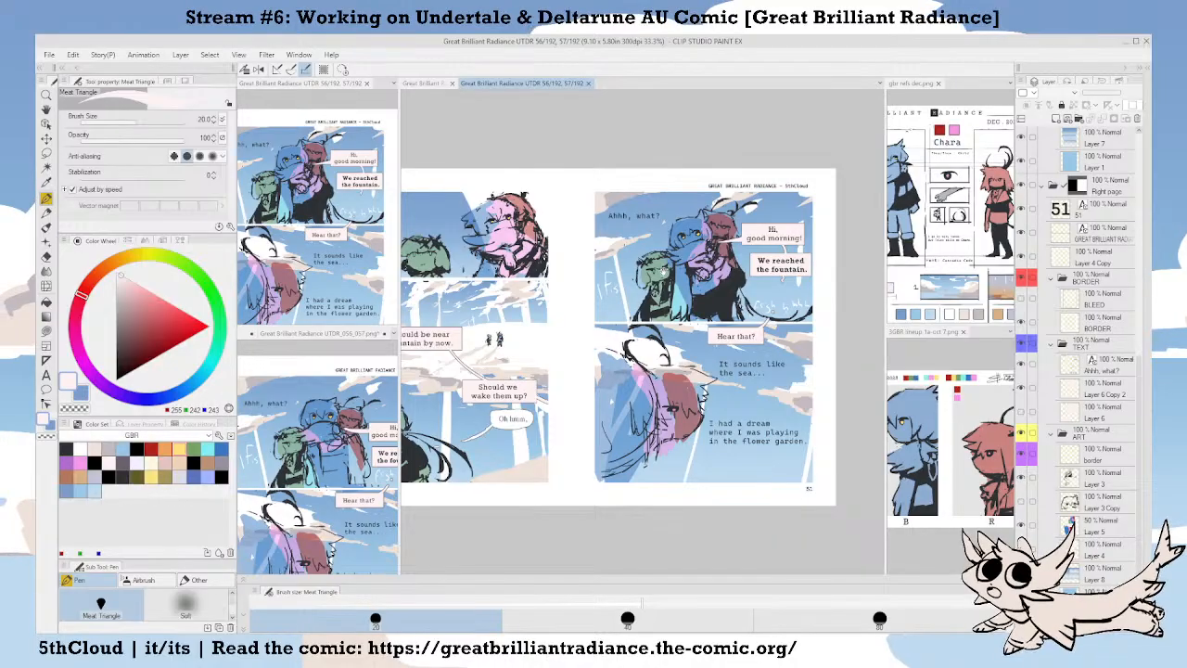
scroll(643, 341, "left", 2)
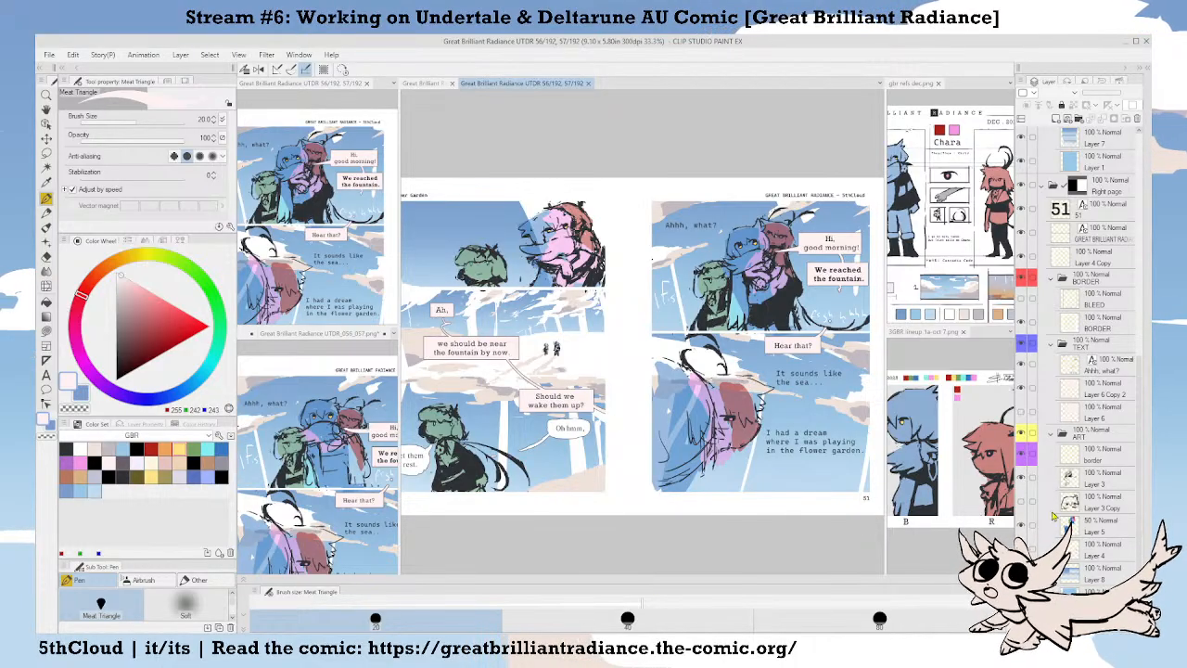
left_click(1070, 477)
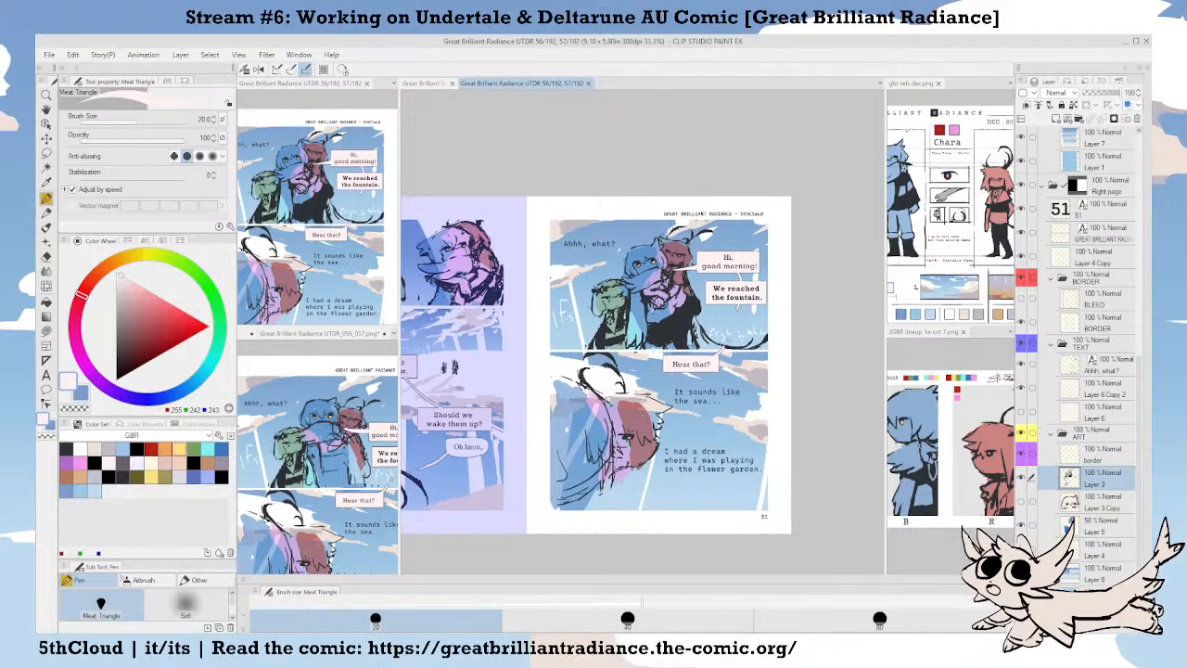
left_click(673, 327, "alt")
scroll(673, 326, "up", 1)
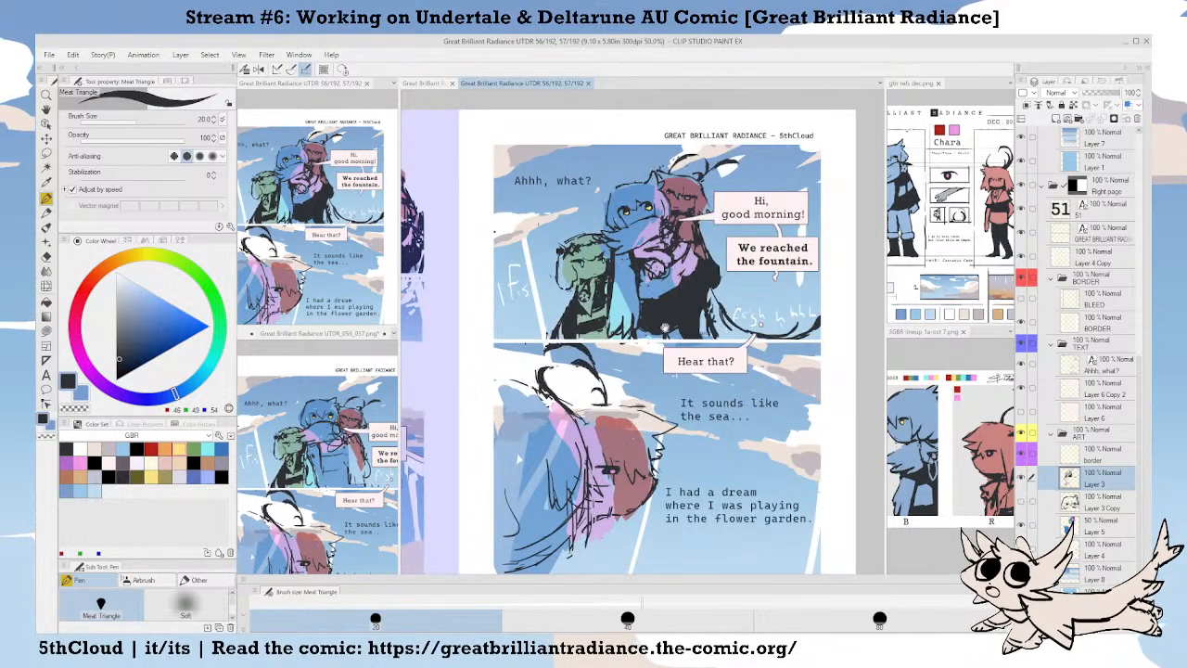
left_click_drag(685, 318, 683, 335)
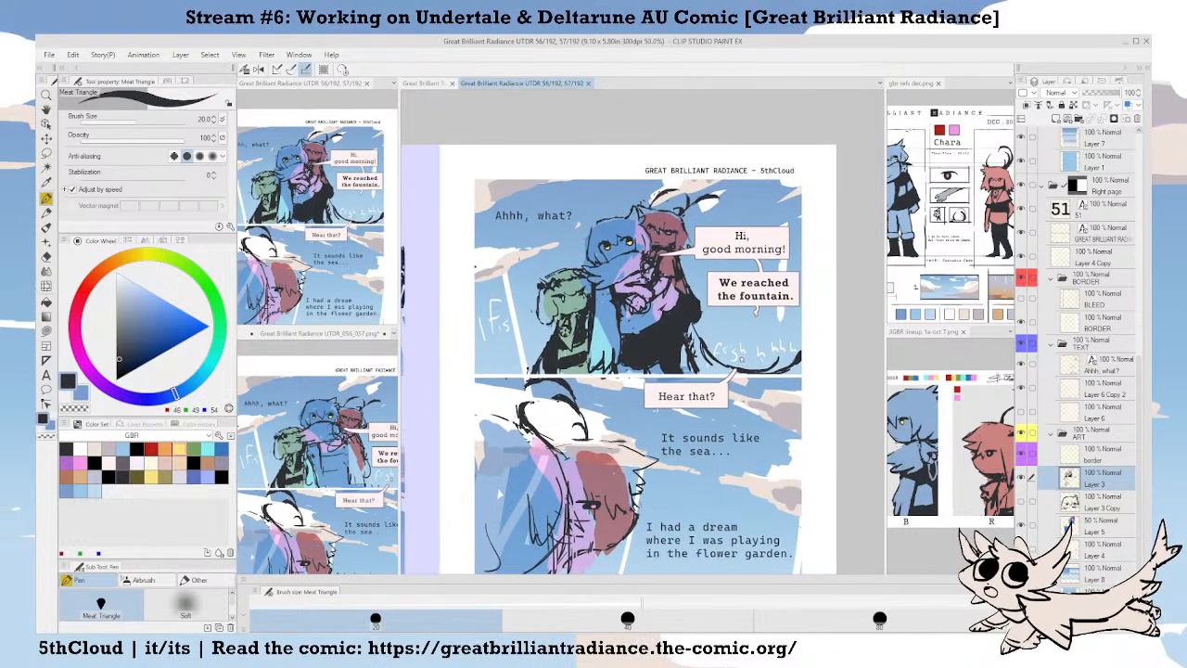
key("c")
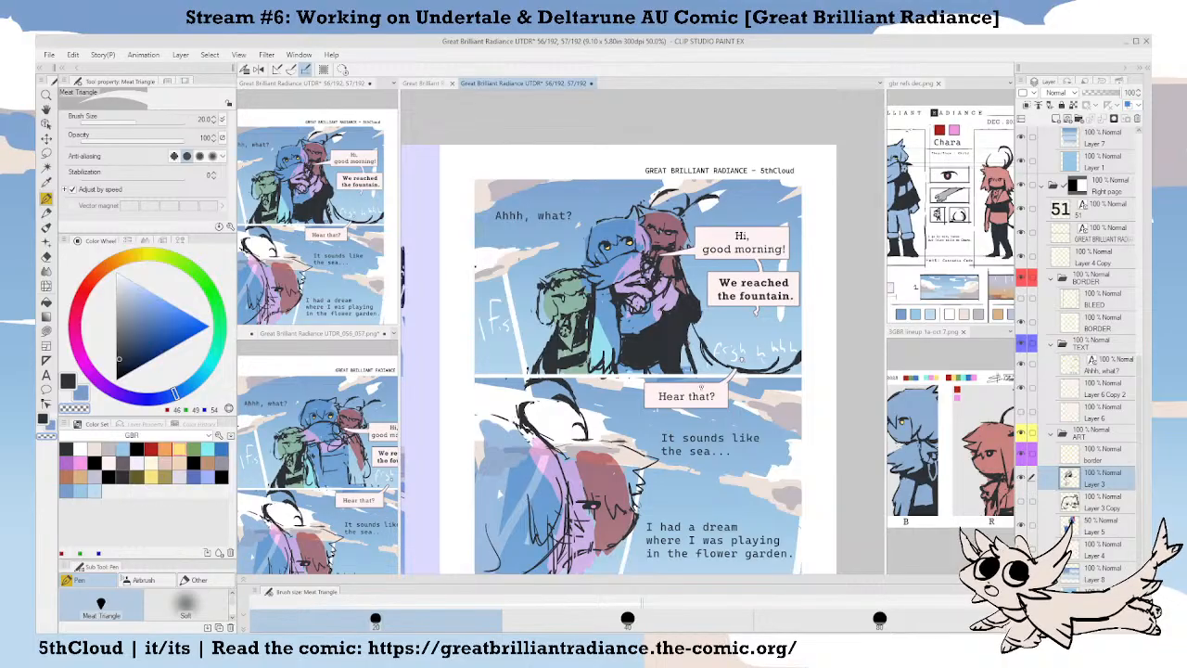
key("c")
left_click_drag(693, 372, 697, 384)
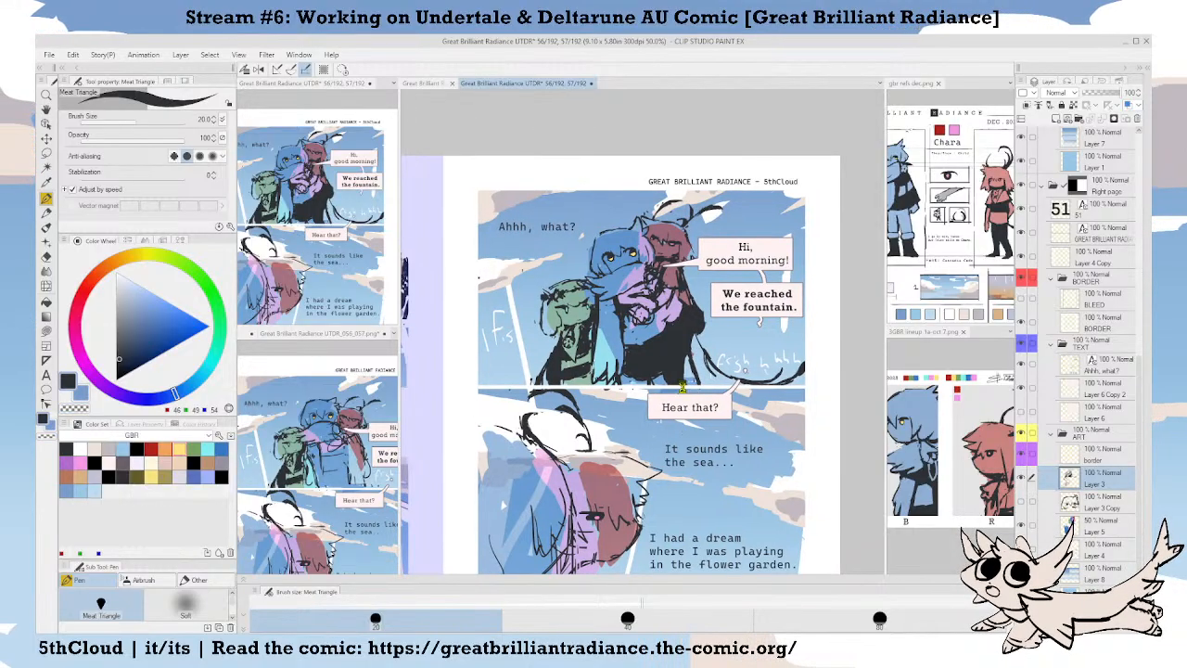
key("ctrl+s")
Review page 50's panels and speech balloons with its Layer 6 Copy selected, and return to page 51.
left_click_drag(594, 466, 902, 378)
scroll(636, 414, "down", 1)
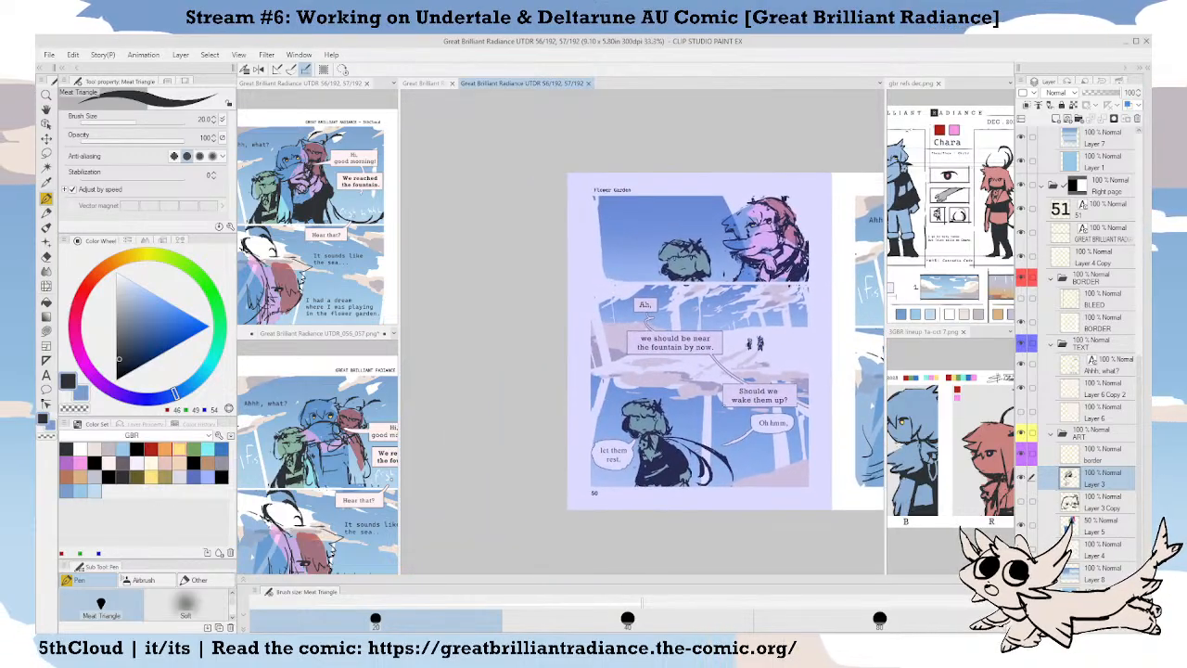
scroll(723, 390, "up", 1)
left_click_drag(722, 389, 678, 400)
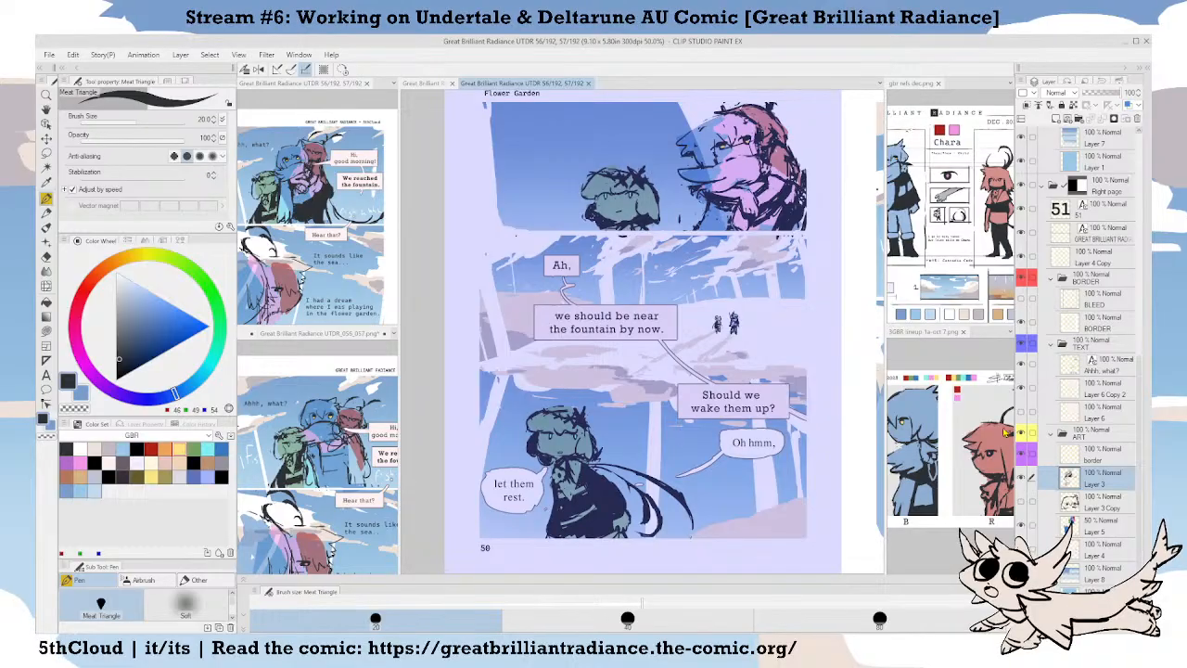
left_click_drag(1139, 466, 1139, 293)
left_click(1097, 268)
left_click_drag(619, 315, 587, 324)
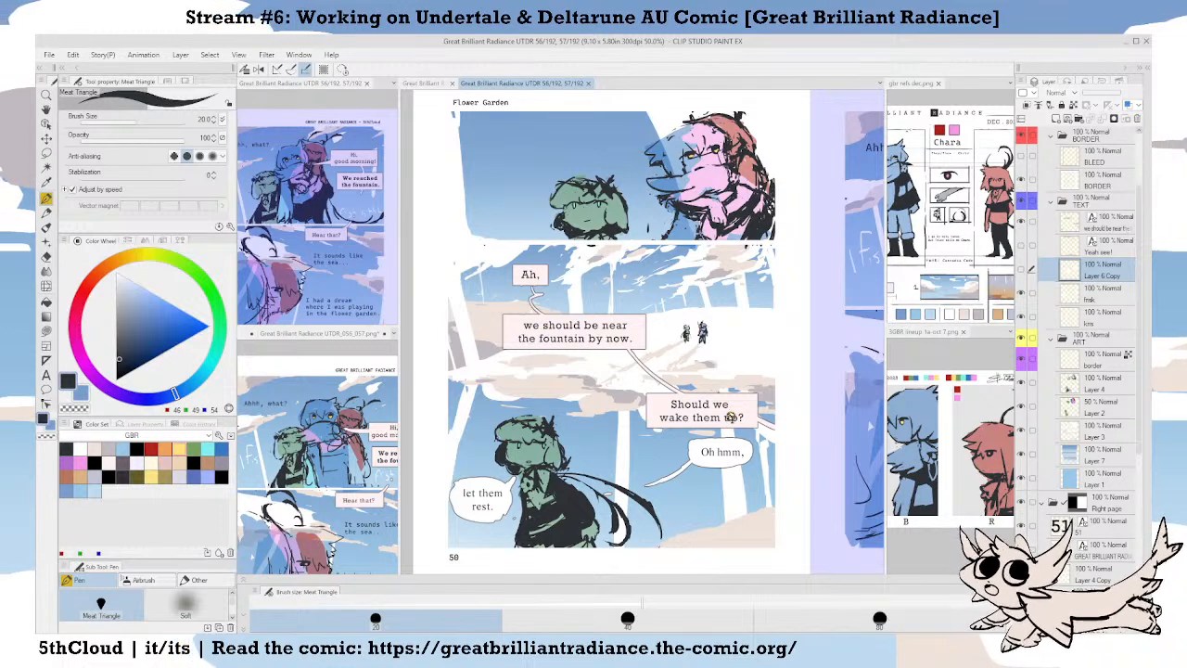
mouse_move(689, 445)
left_mouse_down()
mouse_move(623, 459)
mouse_move(708, 458)
left_mouse_up()
scroll(708, 458, "down", 1)
left_click_drag(742, 536, 547, 525)
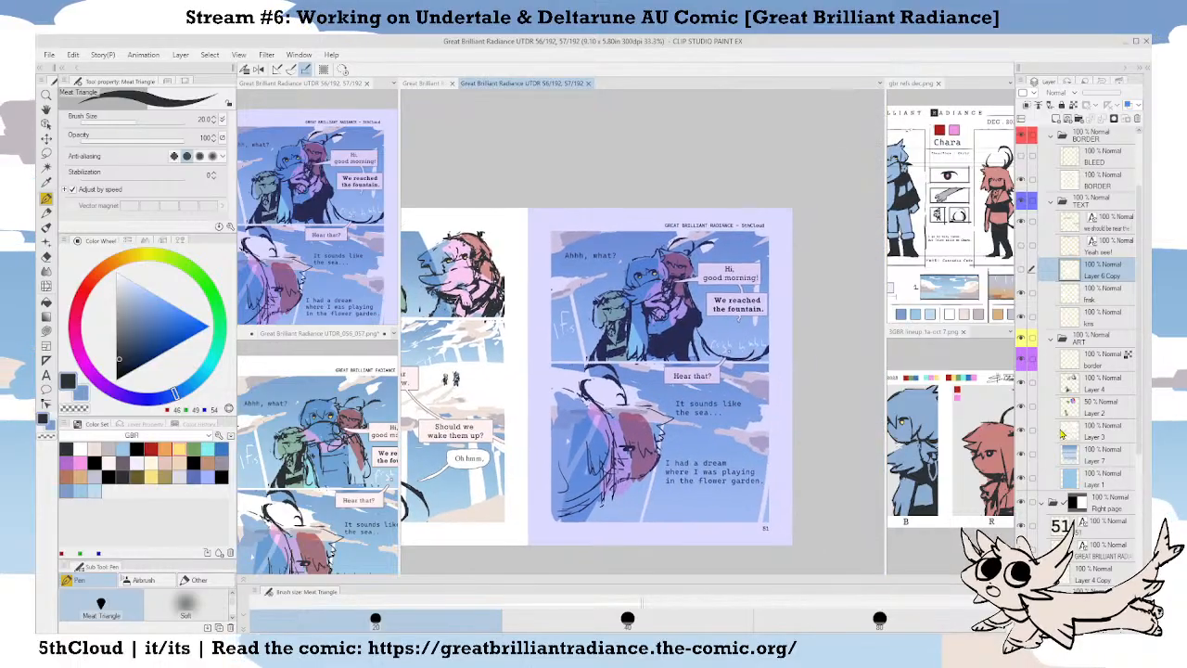
scroll(1062, 433, "down", 10)
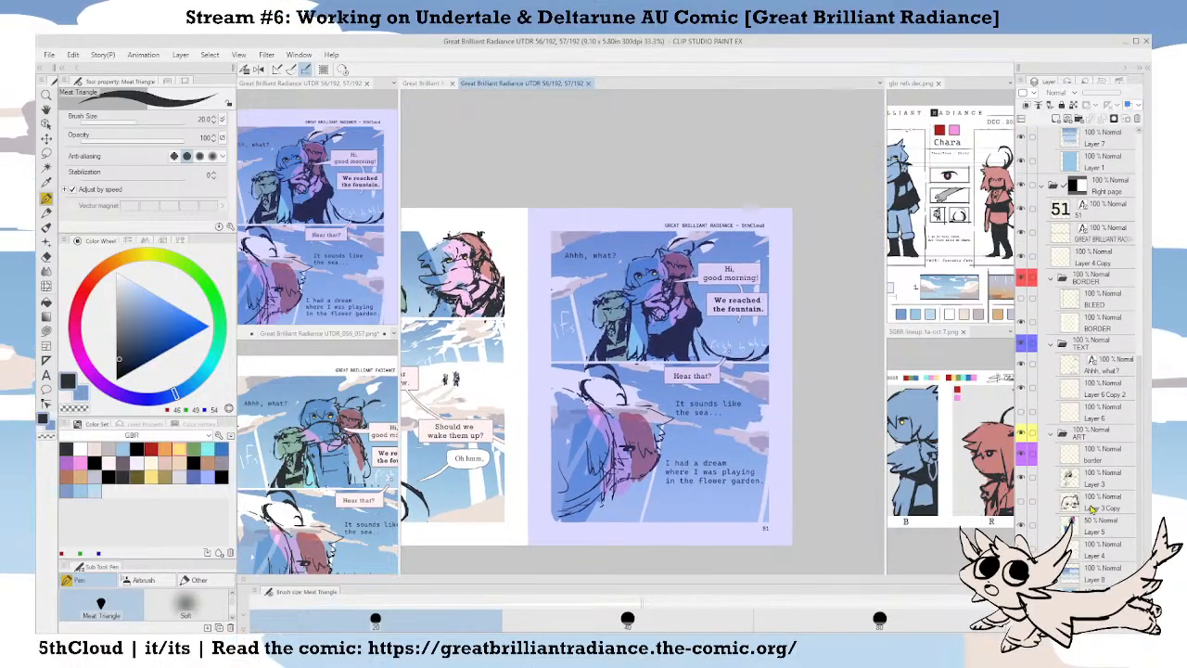
Rework the dark clothing of the hugging figures in page 51's first panel on Layer 3 with the sampled dark colour, and save.
left_click(1093, 508)
left_click(1093, 478)
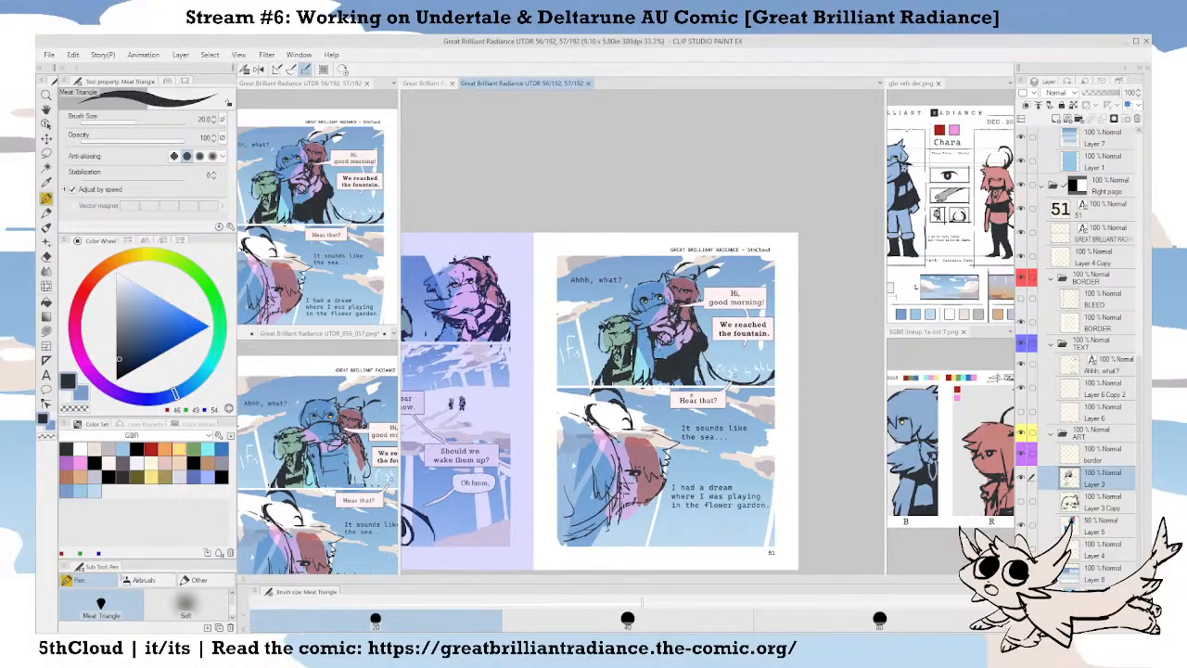
scroll(682, 399, "up", 1)
left_click(686, 351, "alt")
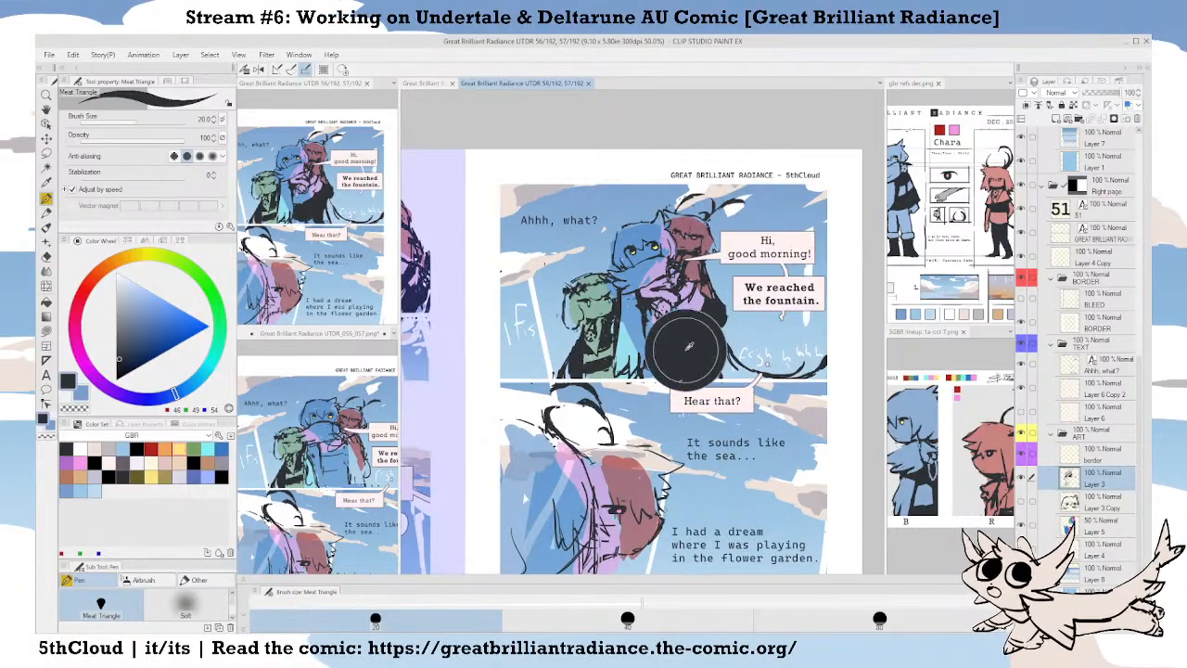
mouse_move(686, 351)
left_mouse_down()
mouse_move(660, 358)
mouse_move(682, 347)
left_mouse_up()
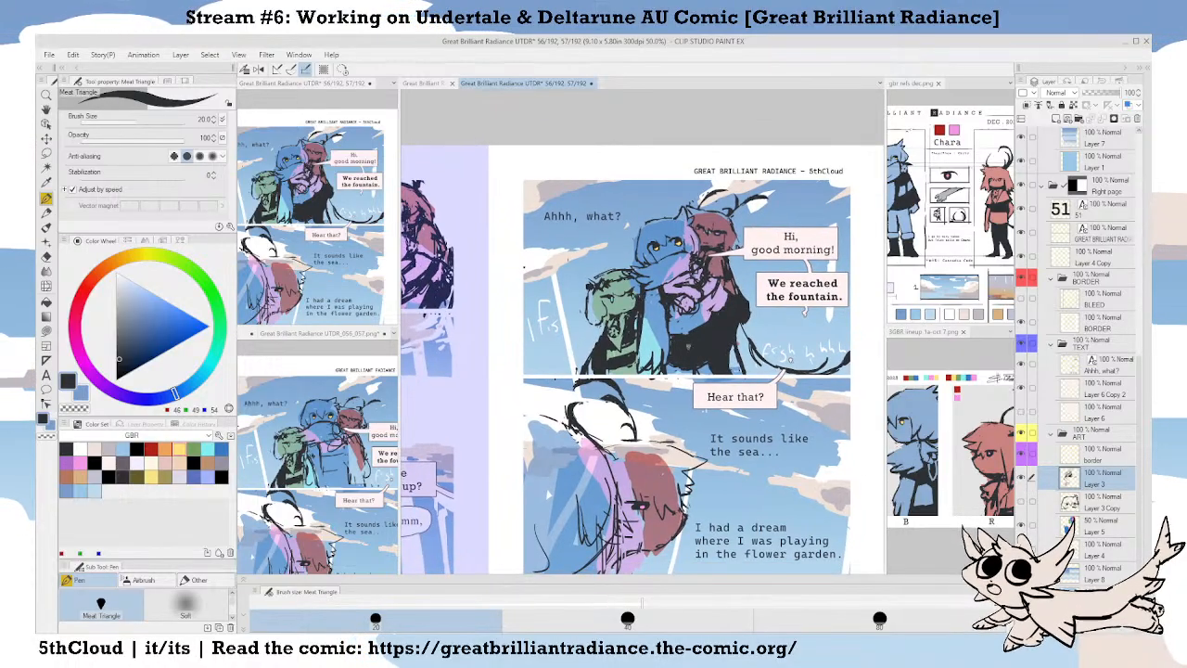
left_click_drag(692, 427, 669, 350)
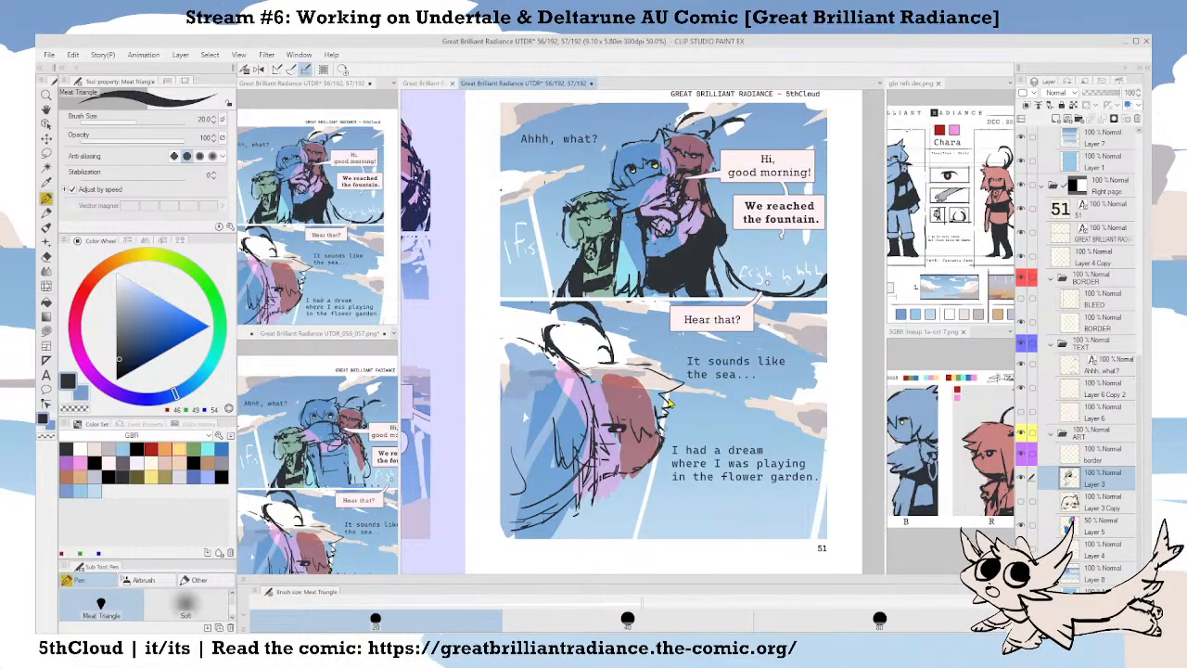
key("ctrl+s")
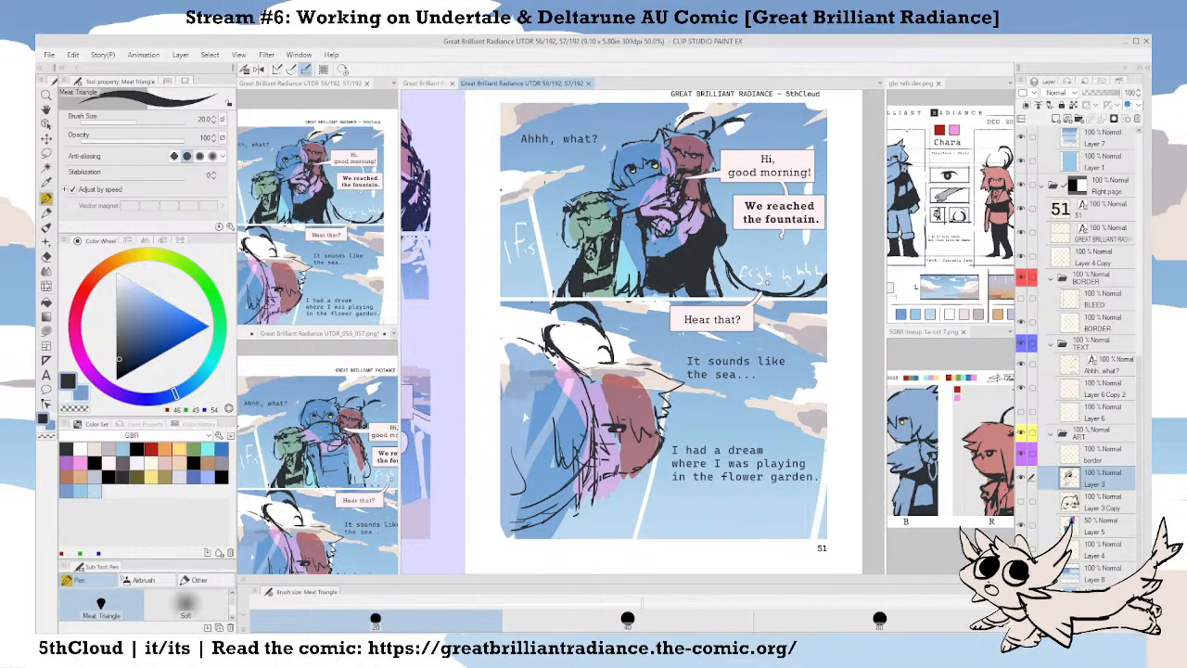
Check Chara's design on the reference sheet and ink the tail tip at the right edge of page 51's first panel.
left_click(909, 85)
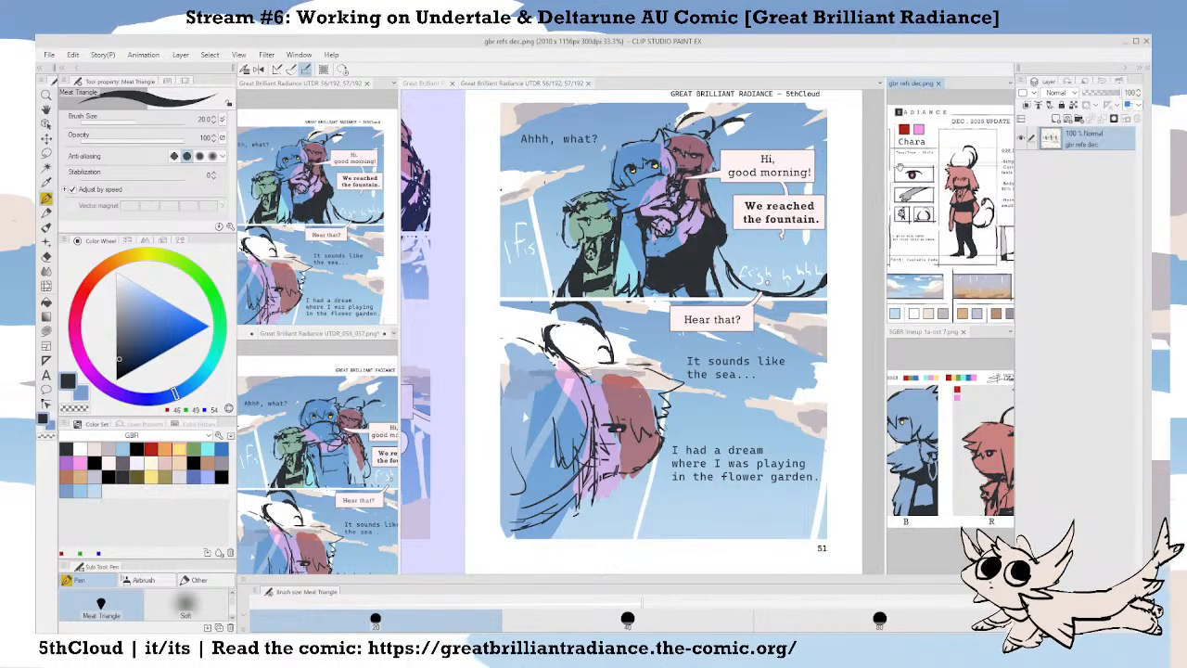
left_click(555, 84)
scroll(863, 259, "up", 4)
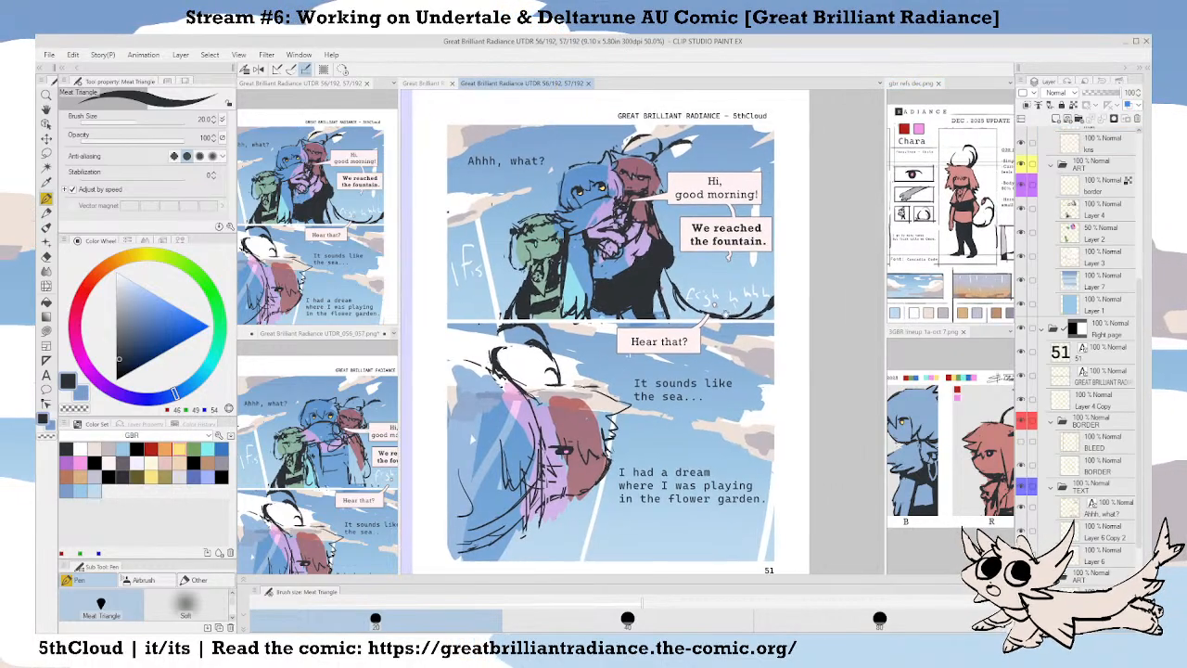
scroll(759, 315, "up", 2)
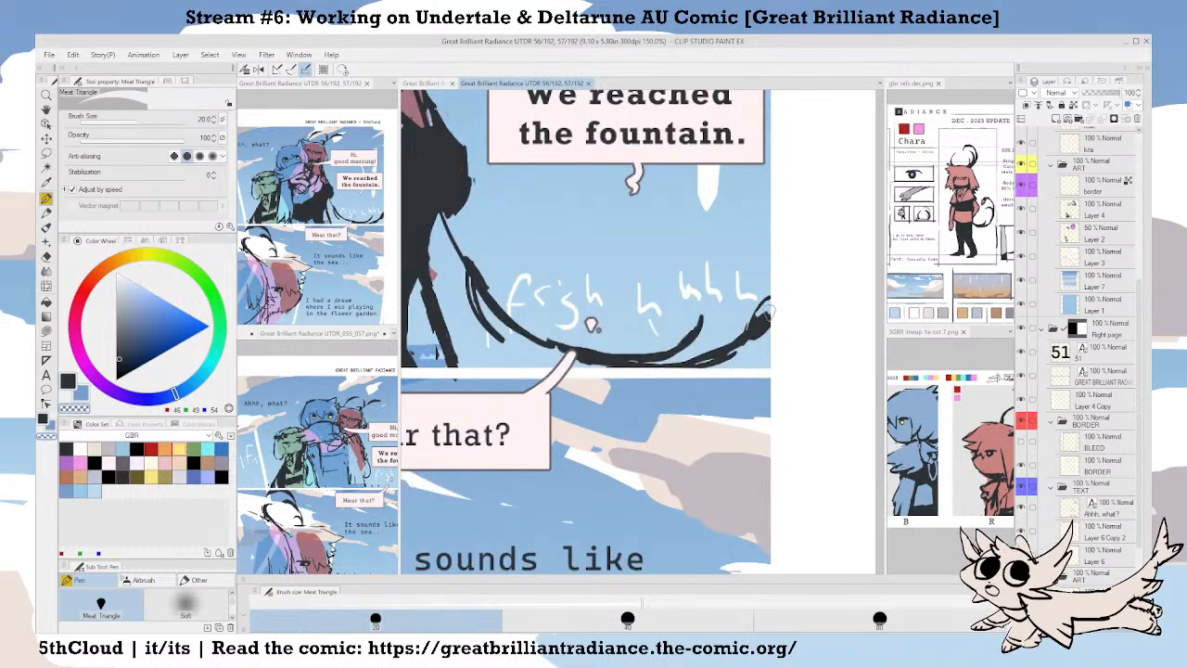
left_click_drag(759, 315, 770, 299)
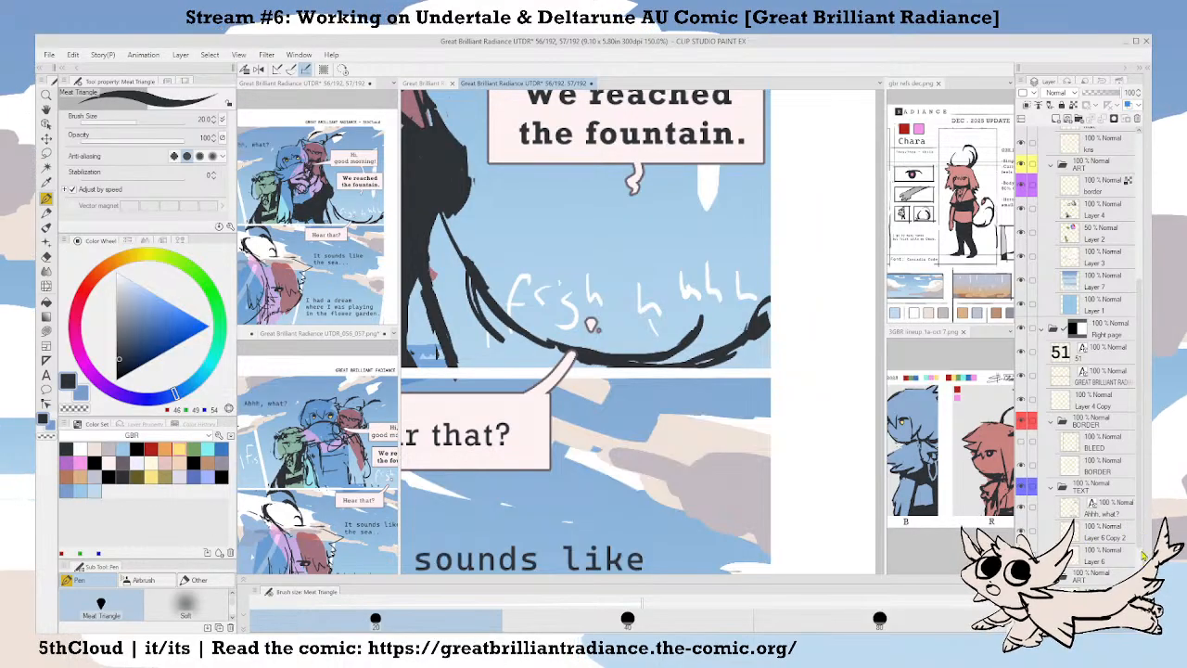
Colour the tail tip in page 51's first panel red on the 50% opacity layer, and resample the dark line colour.
scroll(1144, 555, "down", 2)
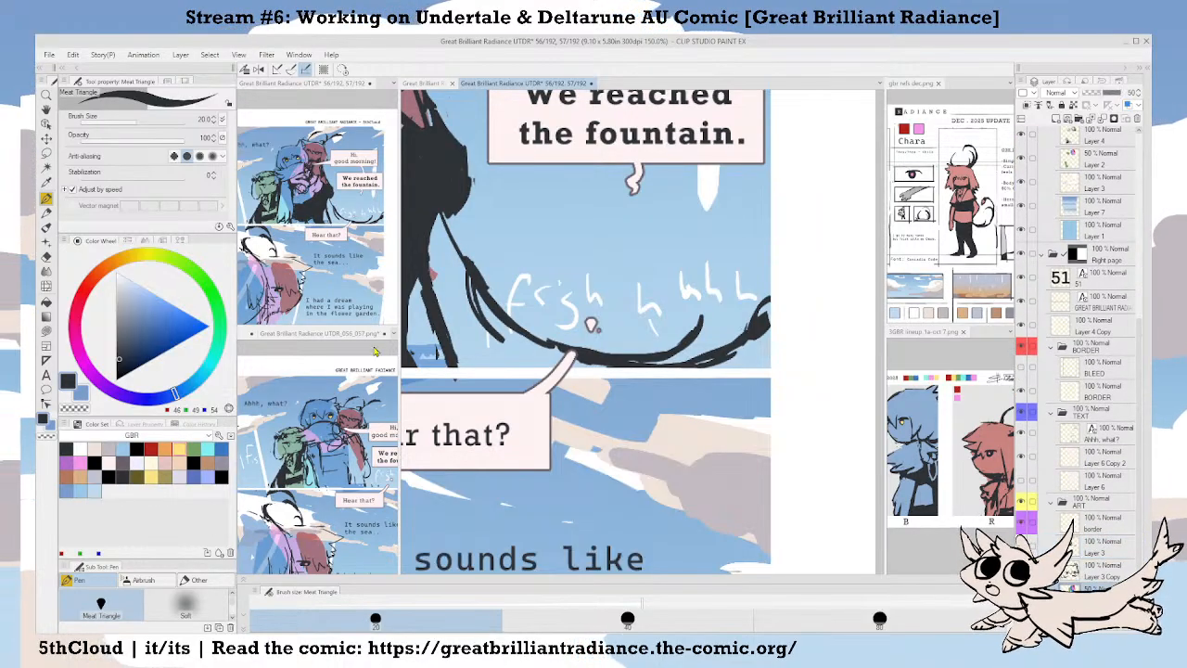
left_click(150, 449)
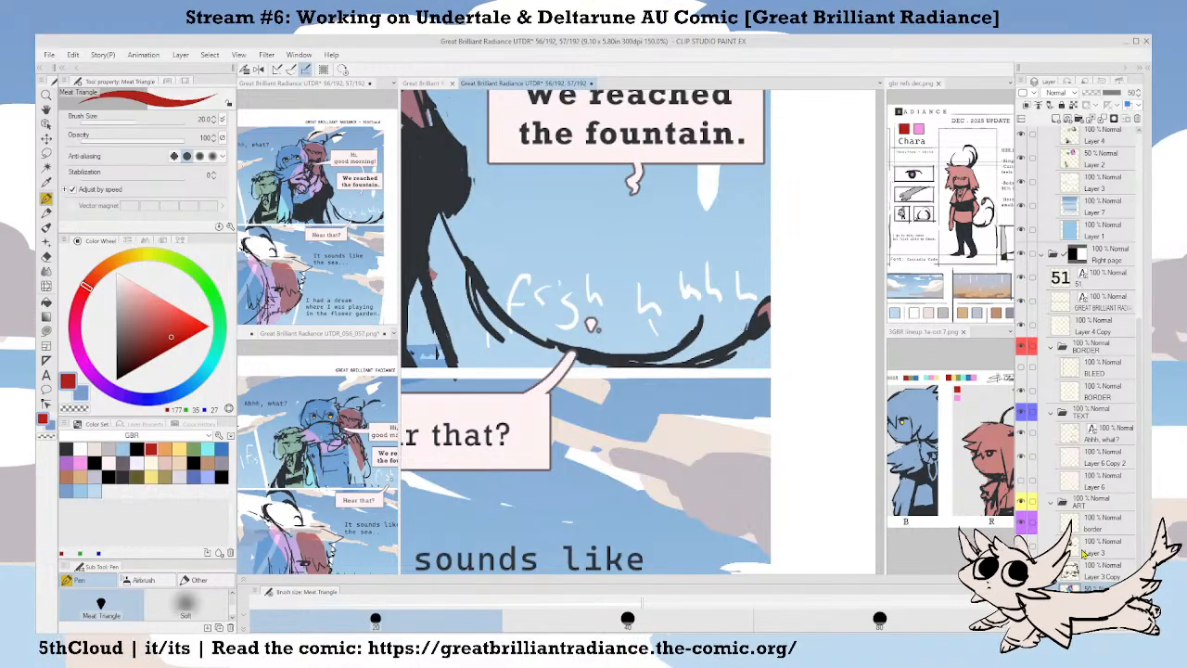
left_click(750, 333, "alt")
scroll(752, 338, "down", 3)
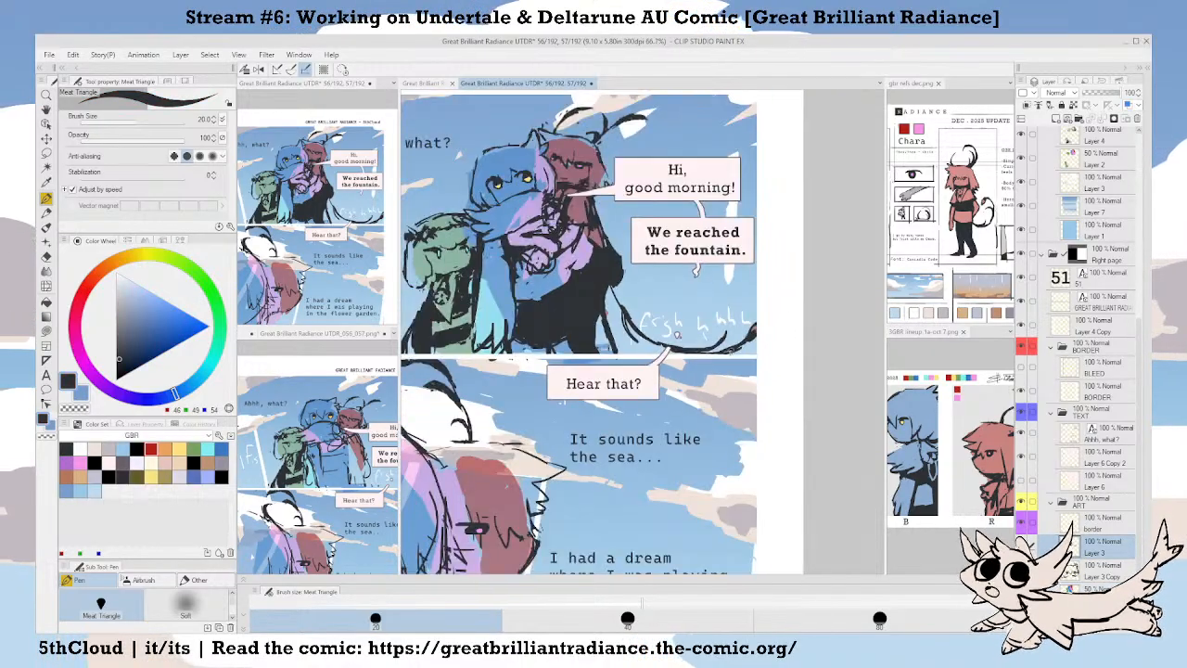
mouse_move(595, 433)
left_mouse_down()
mouse_move(671, 449)
mouse_move(685, 401)
mouse_move(711, 381)
left_mouse_up()
left_click_drag(689, 423, 683, 480)
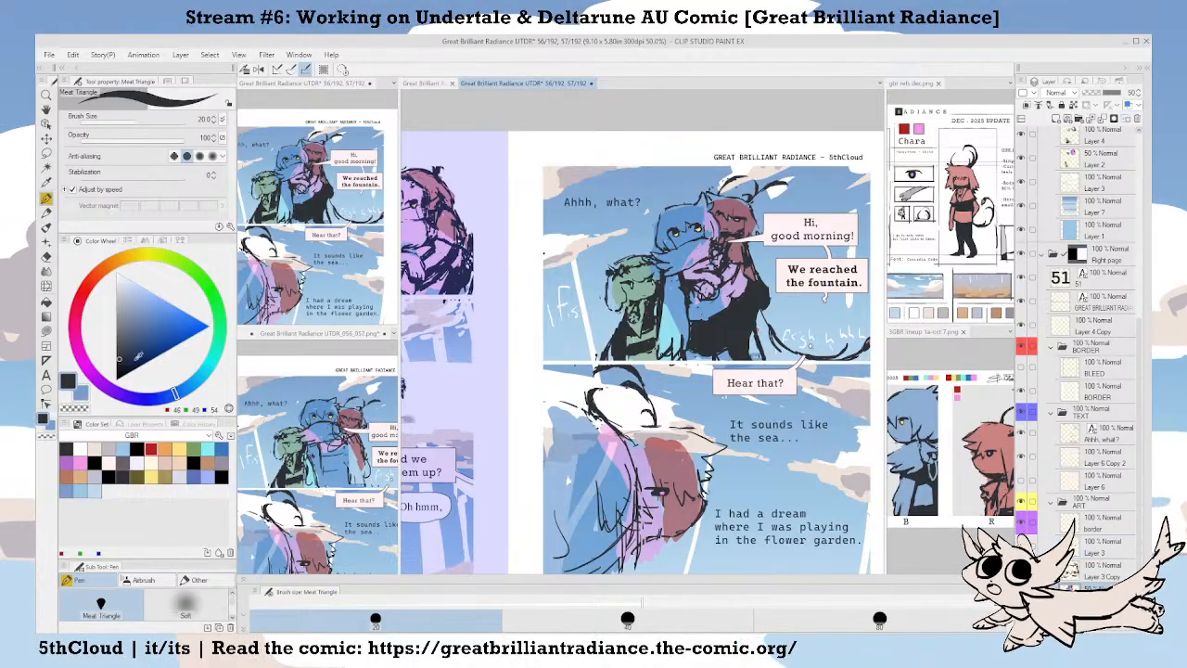
Switch from the pink swatch to the dark line colour and make Layer 3 the active layer for page 51.
left_click(80, 461)
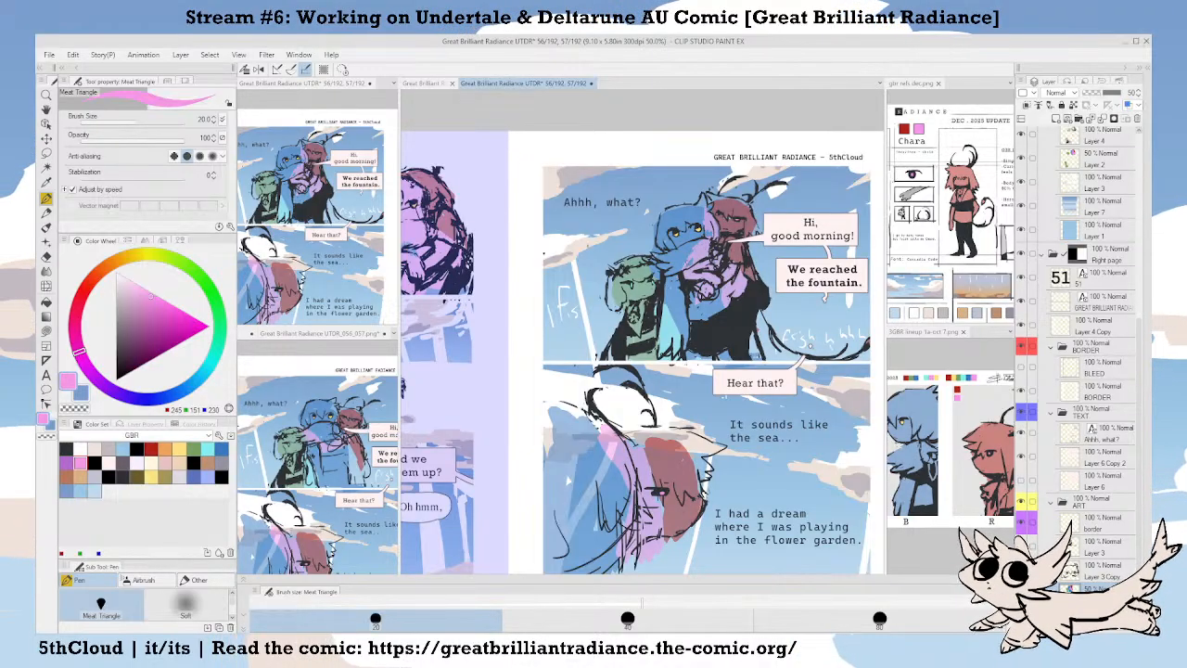
left_click(94, 448)
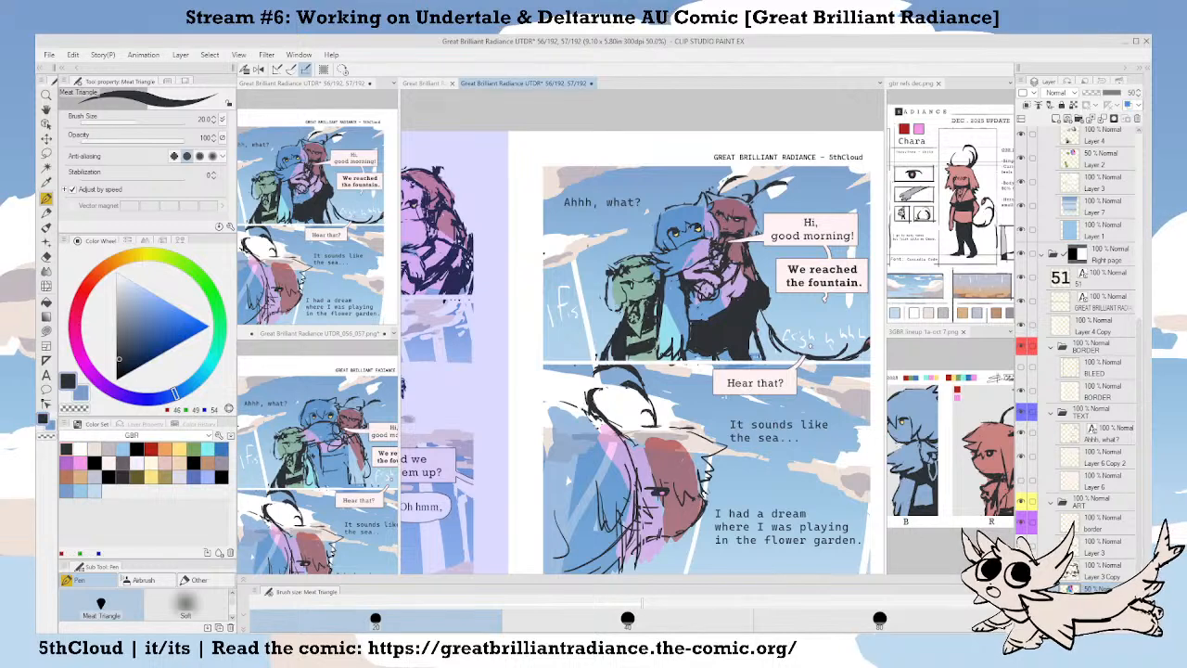
left_click(1103, 547)
Review both panels of page 51 up close and alongside page 50.
left_click_drag(673, 404, 654, 363)
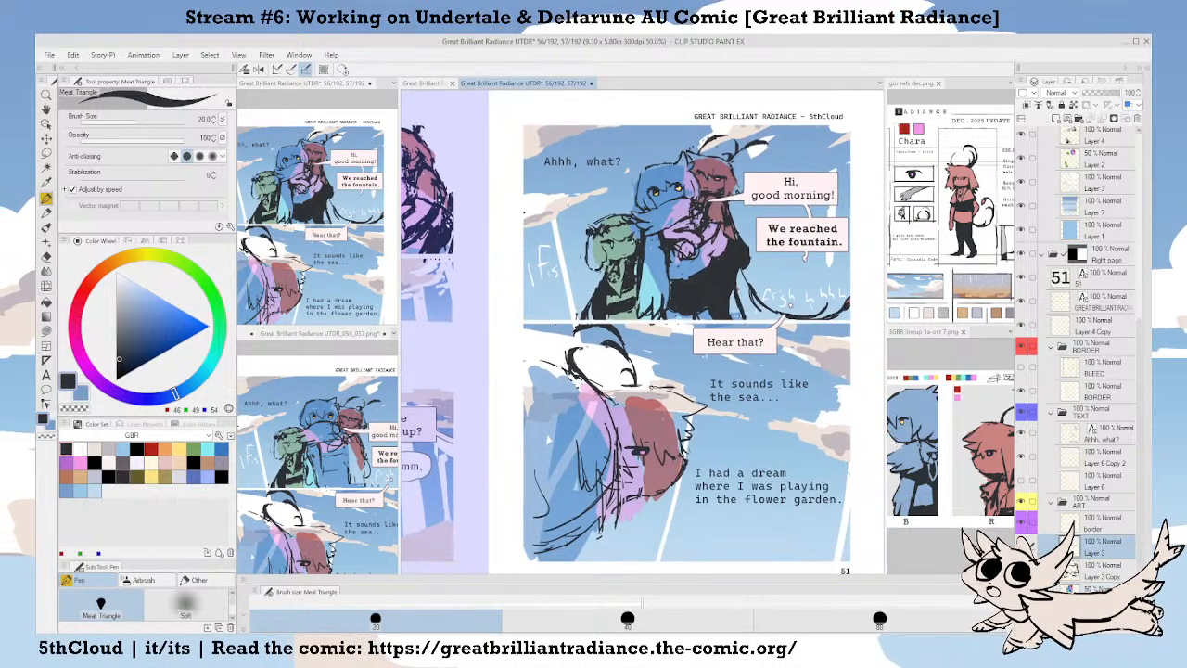
scroll(654, 362, "down", 1)
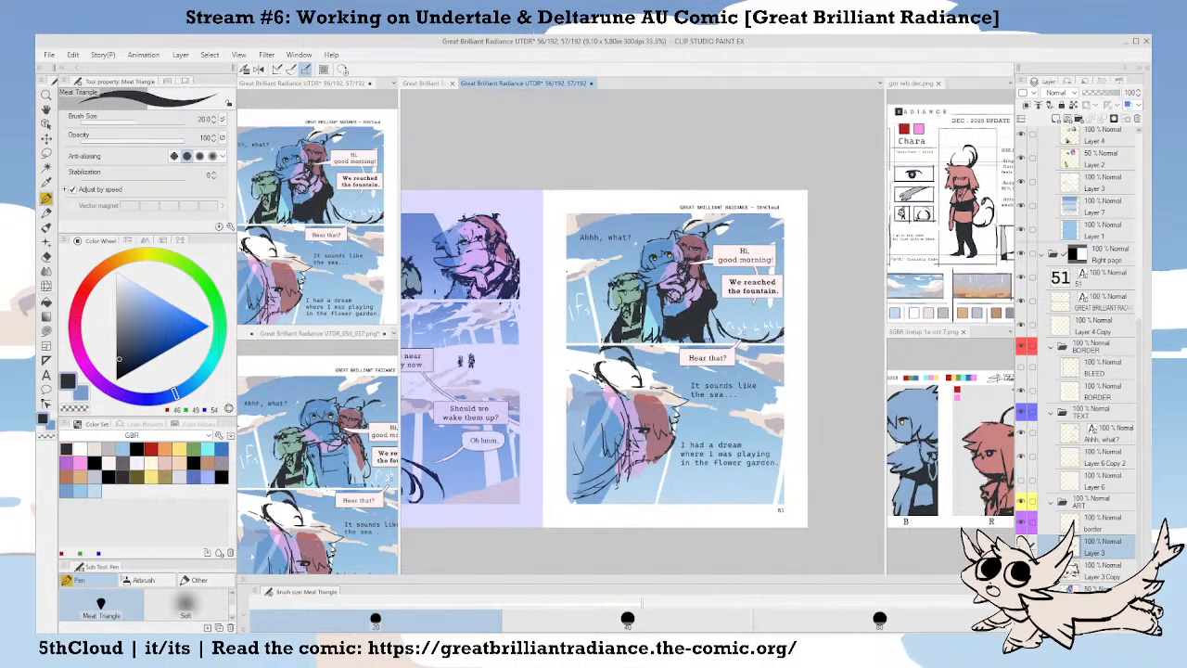
scroll(652, 388, "up", 1)
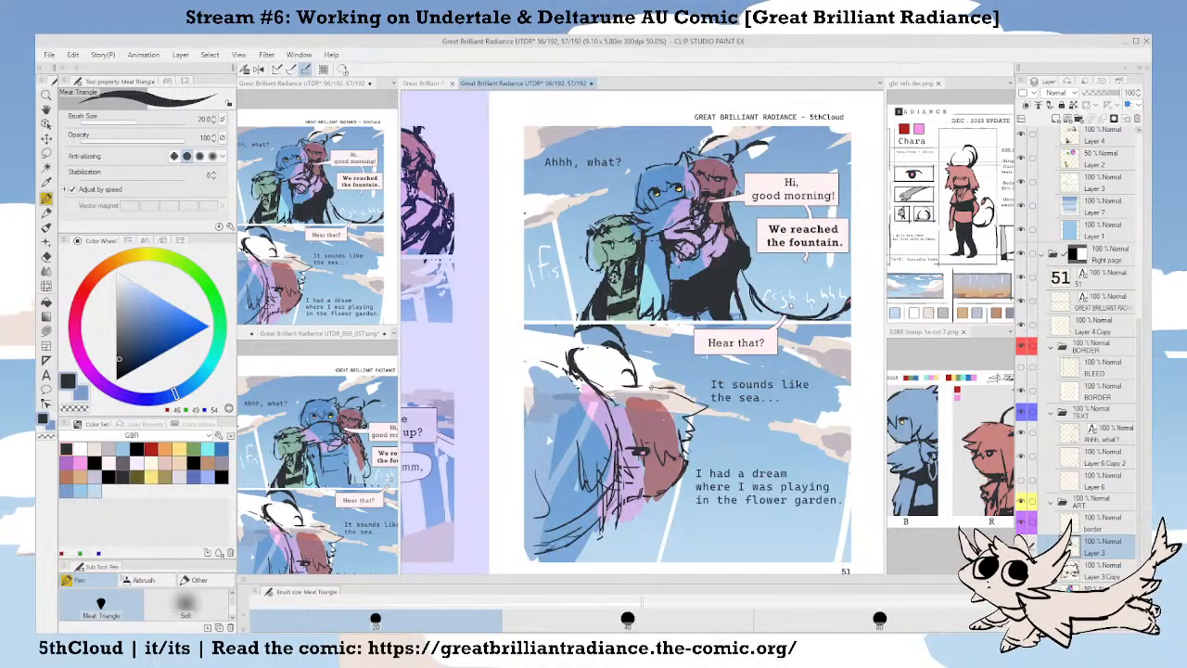
left_click_drag(523, 451, 535, 460)
key("Tab")
left_click_drag(640, 499, 575, 486)
key("Tab")
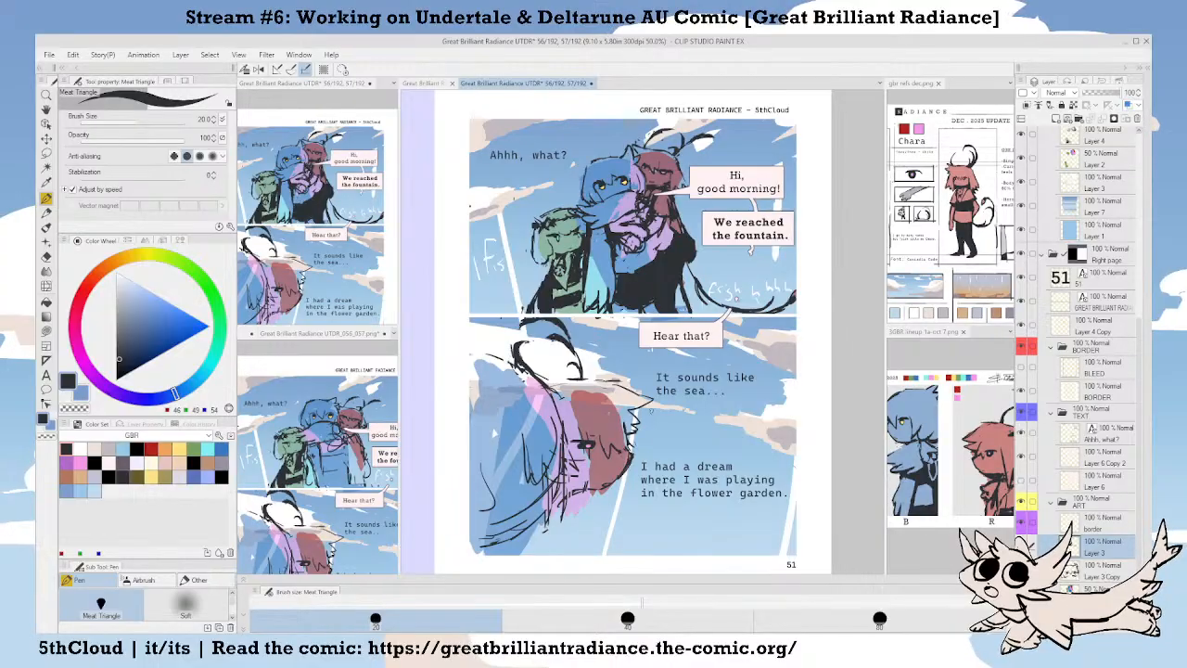
scroll(676, 433, "down", 1)
scroll(672, 437, "up", 1)
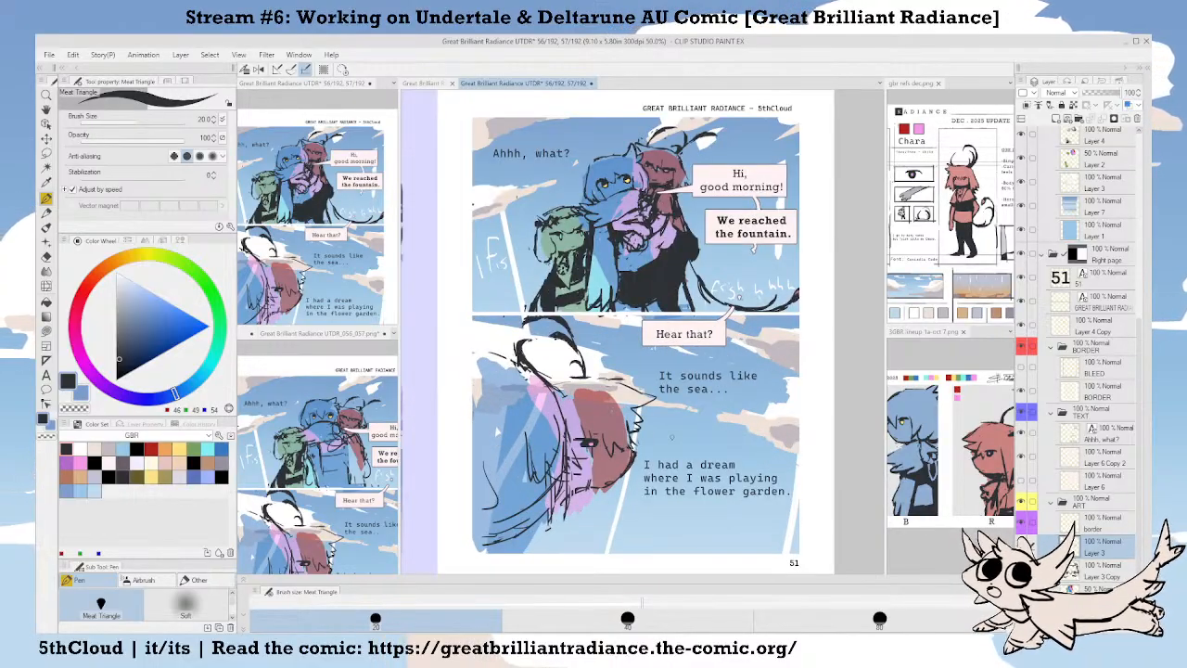
scroll(671, 437, "down", 1)
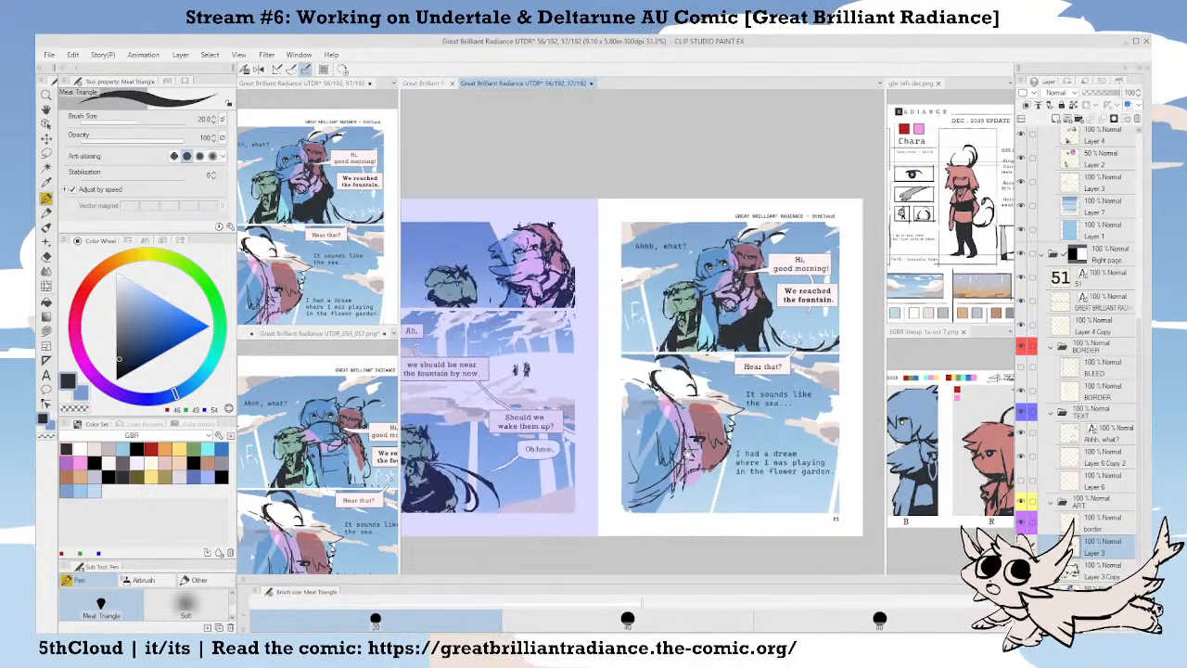
left_click_drag(687, 452, 730, 443)
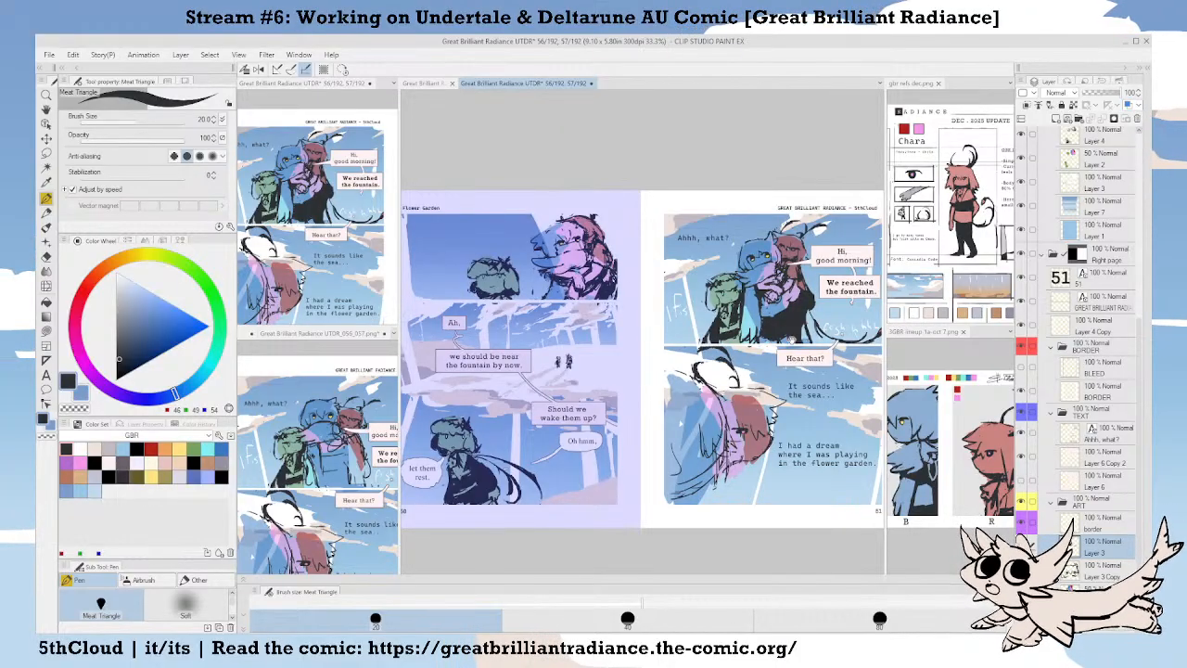
left_click_drag(792, 340, 708, 348)
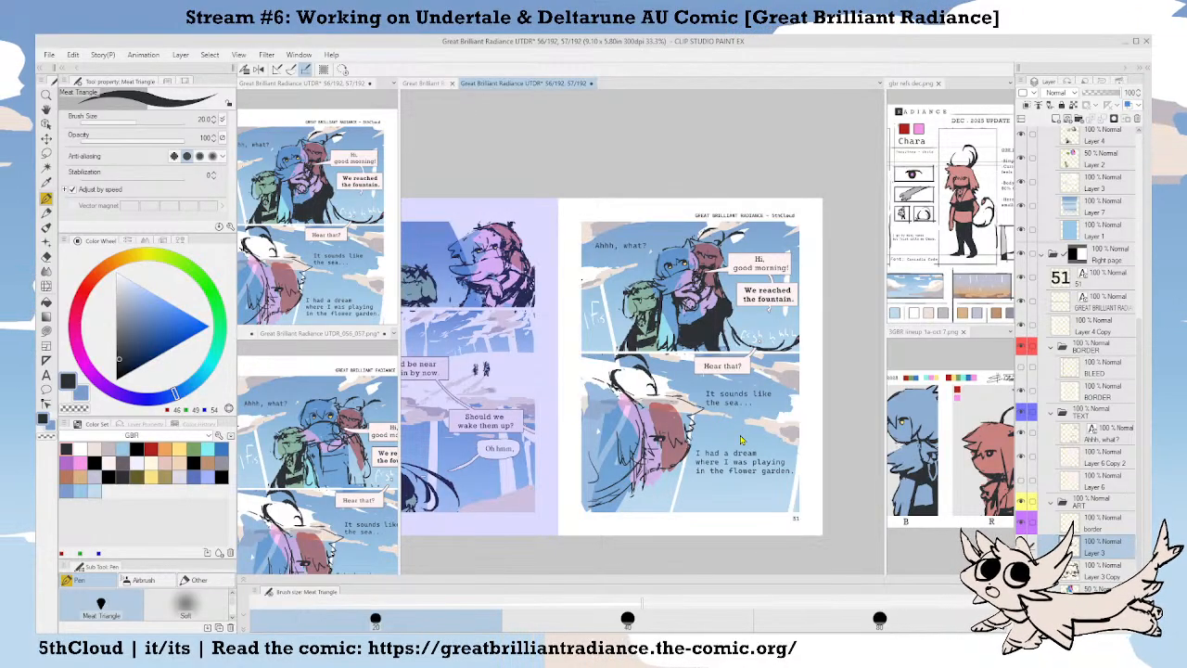
Inspect the hugging figures in page 51's first panel and compare the page with page 50's panels again.
scroll(742, 440, "up", 2)
left_click_drag(589, 341, 610, 508)
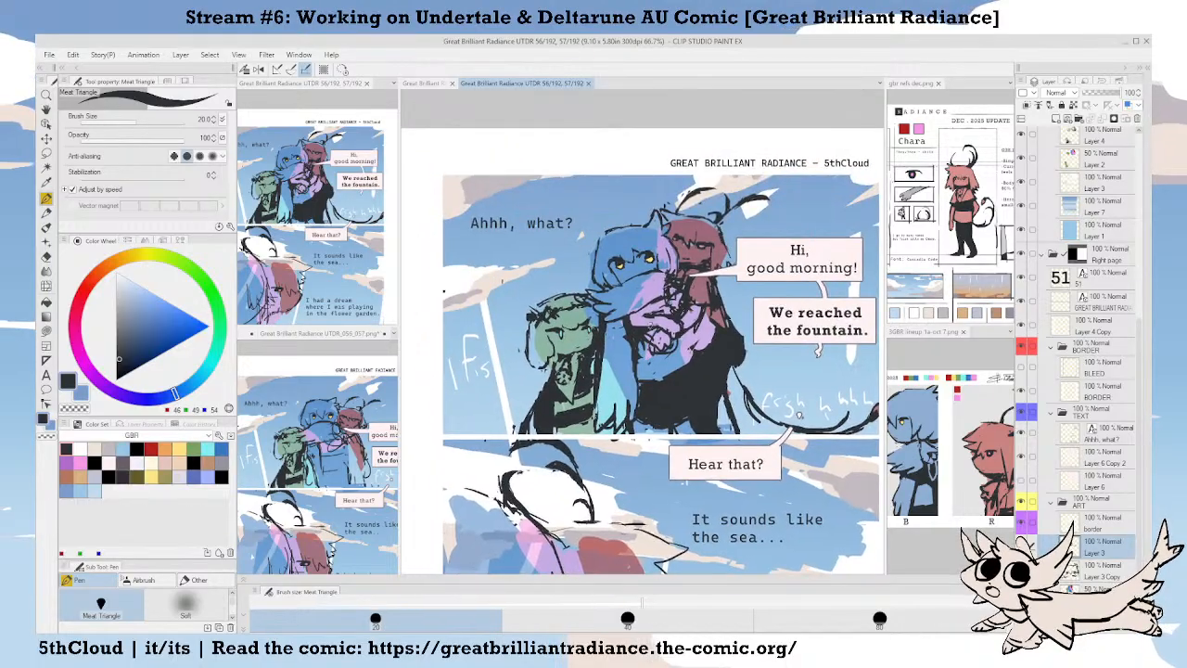
left_click_drag(711, 343, 682, 354)
left_click_drag(677, 487, 705, 317)
left_click_drag(729, 450, 660, 424)
scroll(659, 424, "down", 3)
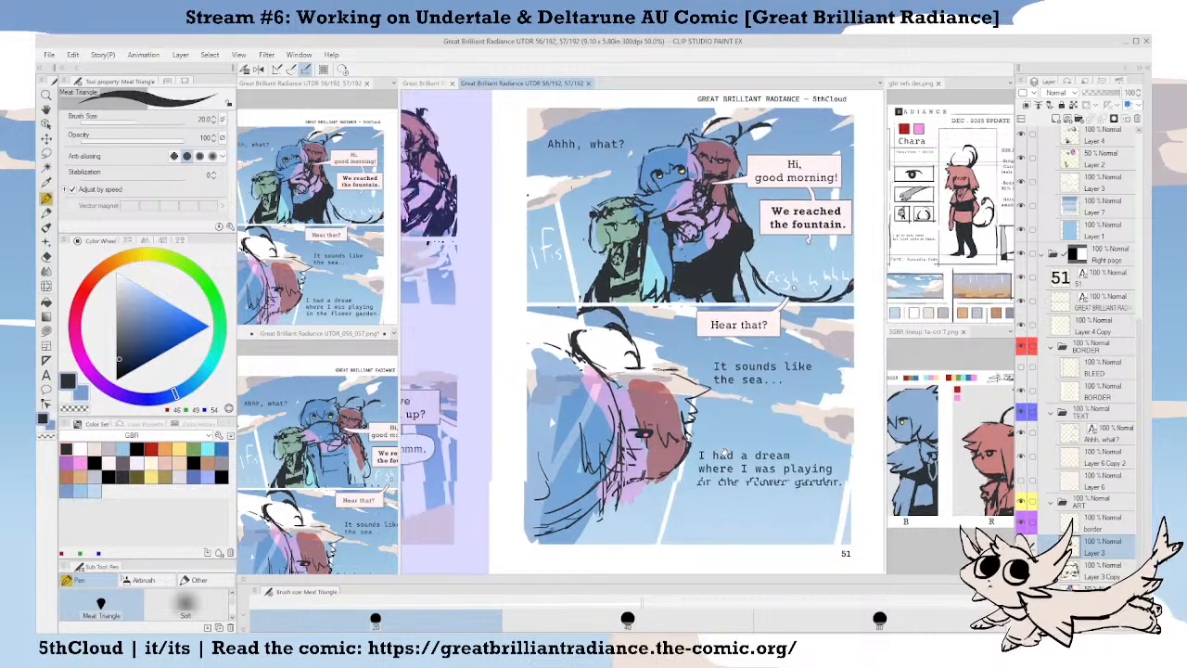
left_click_drag(673, 442, 724, 437)
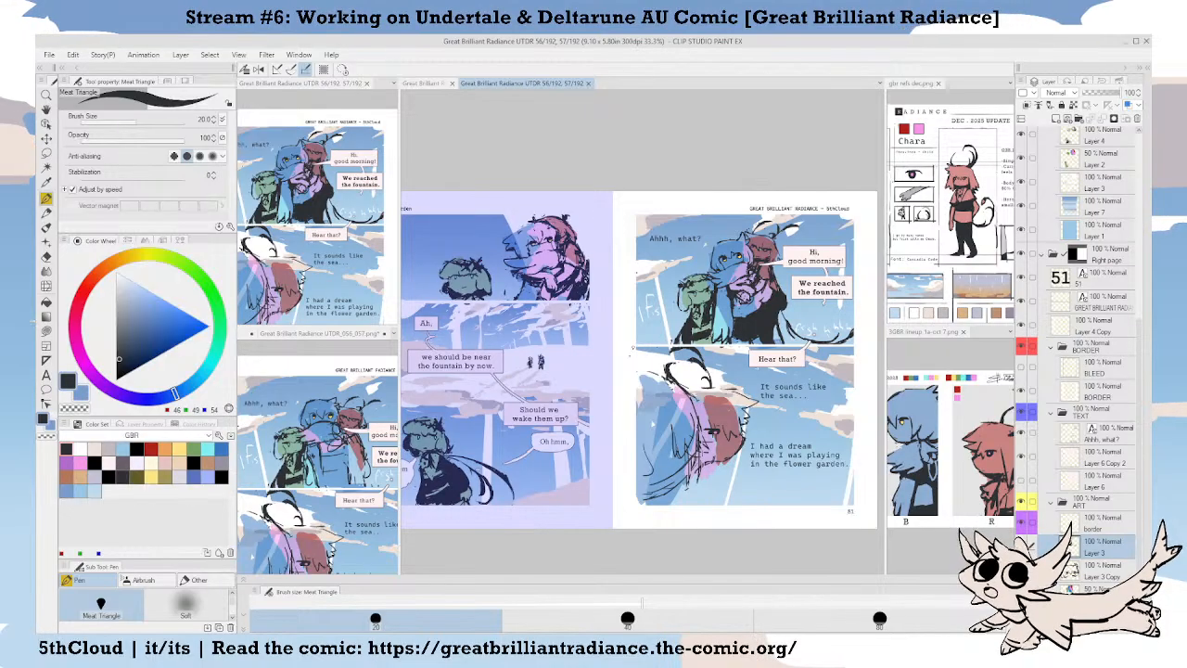
left_click_drag(698, 397, 751, 386)
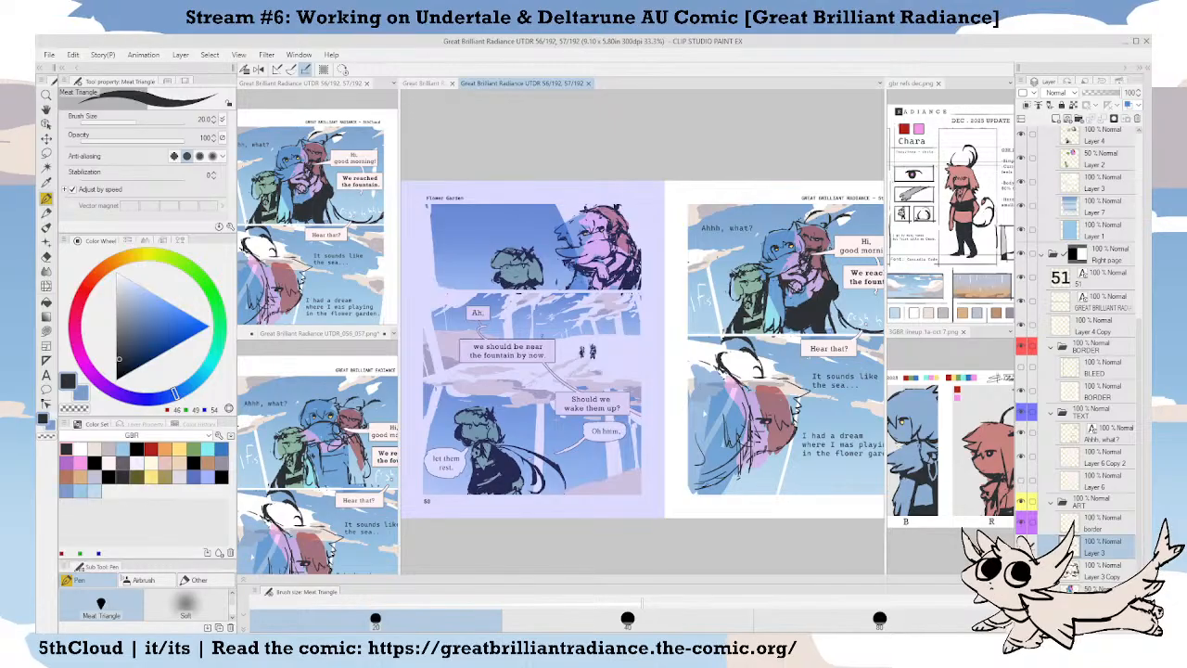
left_click_drag(681, 342, 584, 341)
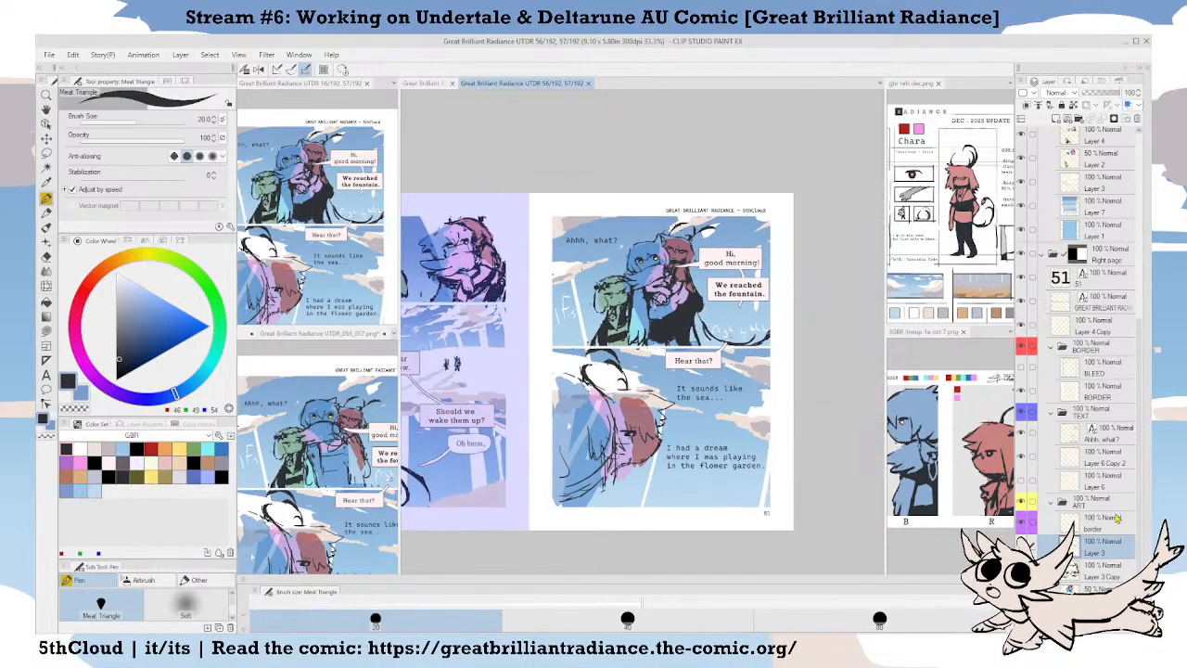
left_click_drag(1140, 513, 1139, 540)
left_click_drag(668, 330, 668, 352)
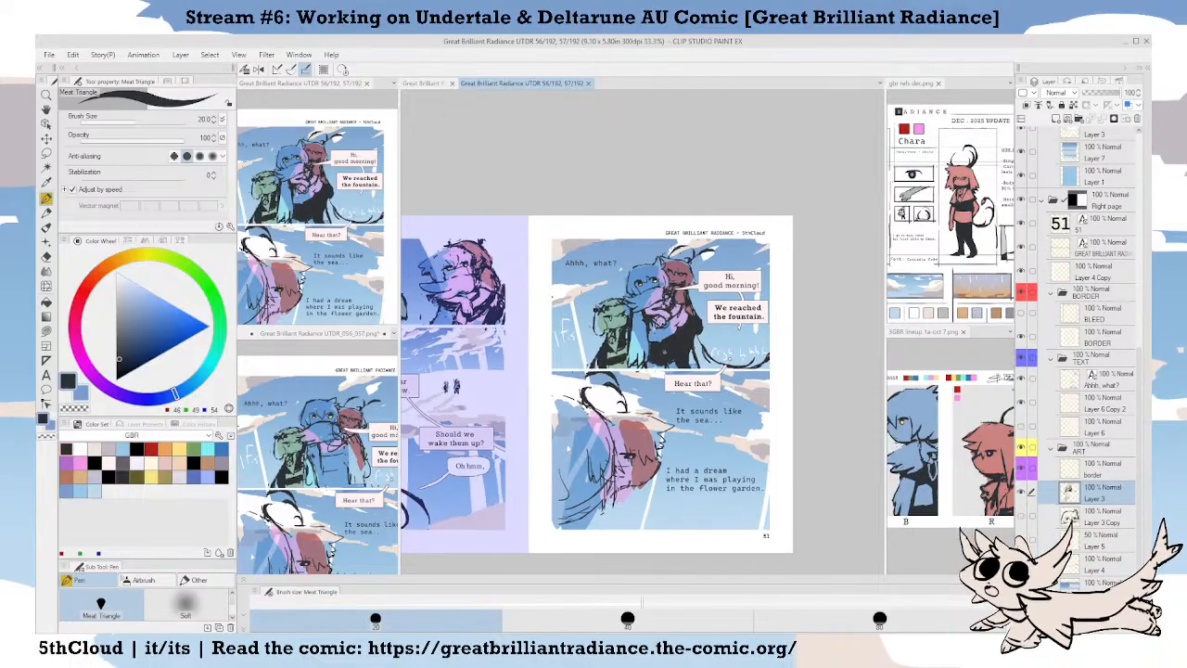
scroll(668, 352, "up", 1)
left_click_drag(683, 484, 666, 417)
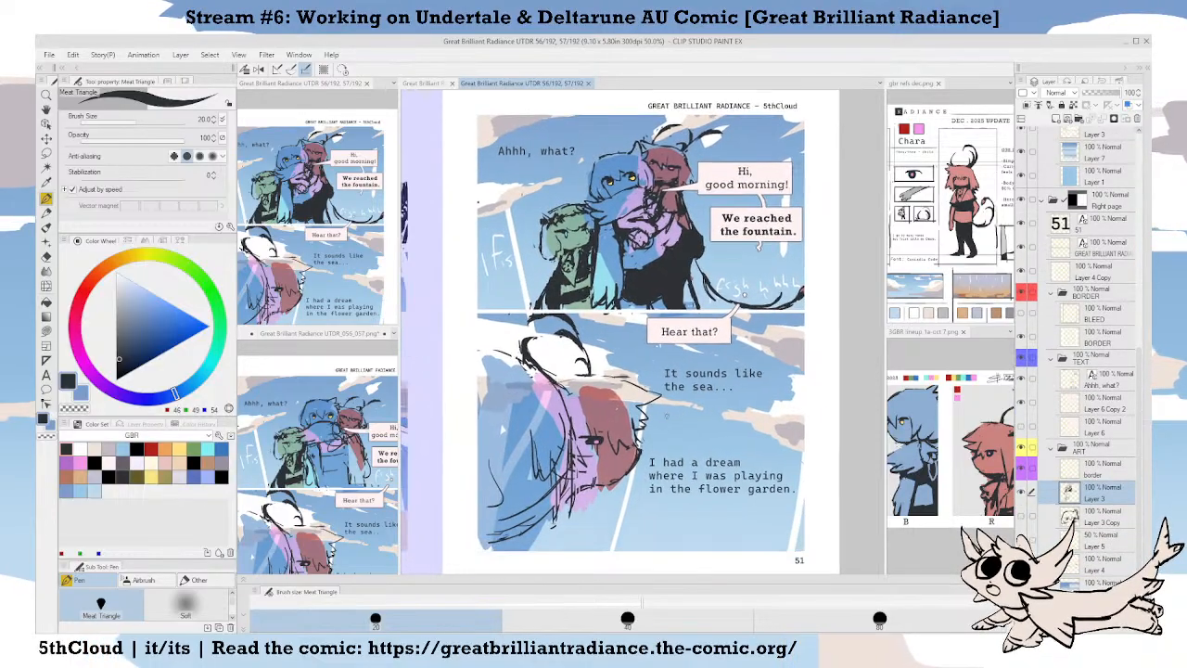
scroll(673, 378, "down", 1)
scroll(666, 345, "up", 2)
left_click_drag(659, 290, 685, 374)
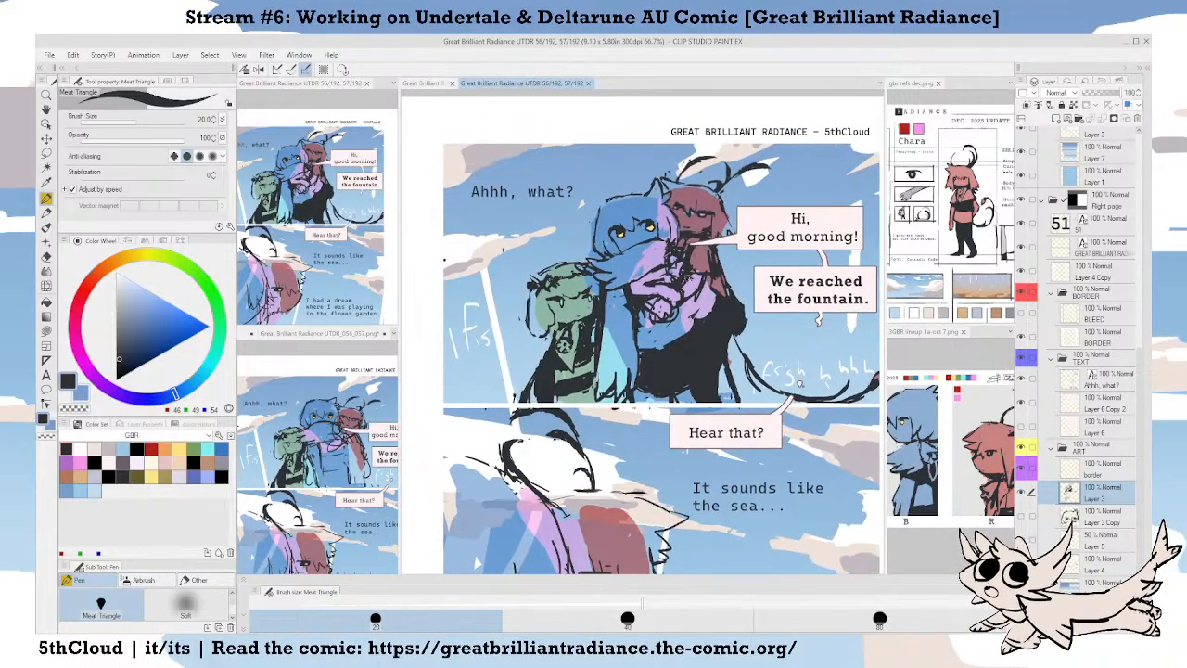
Touch up the hugging figures in page 51's first panel with the blue and pink swatches on the 50% opacity Layer 5.
left_click(1096, 541)
left_click_drag(685, 374, 683, 404)
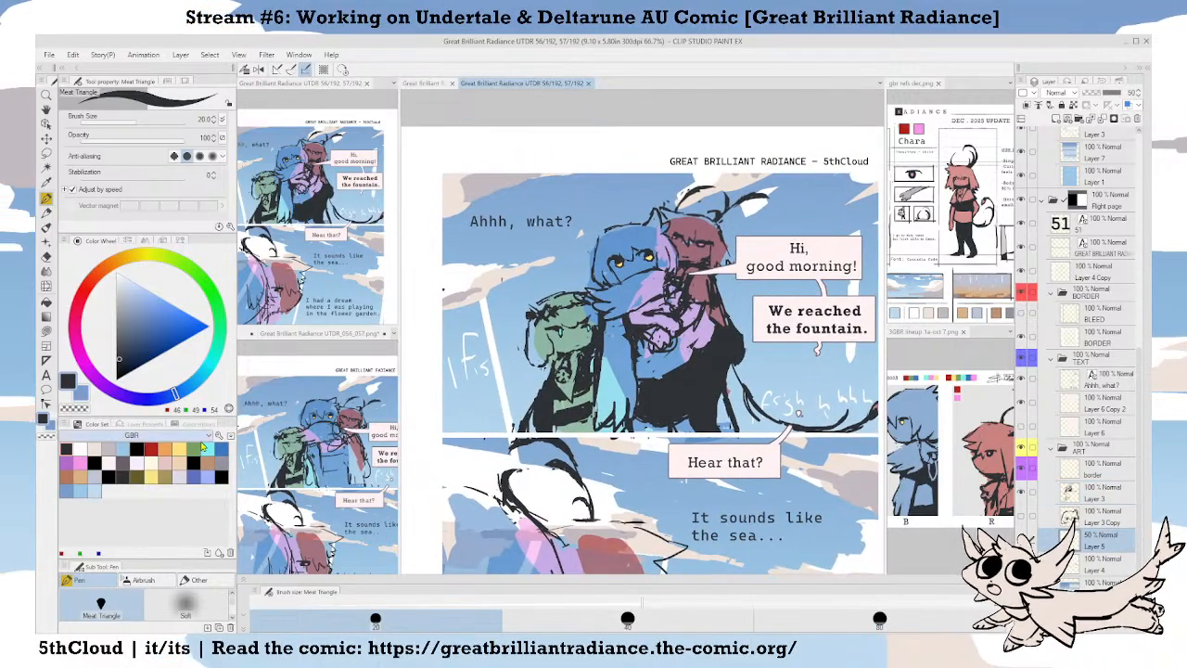
left_click(221, 448)
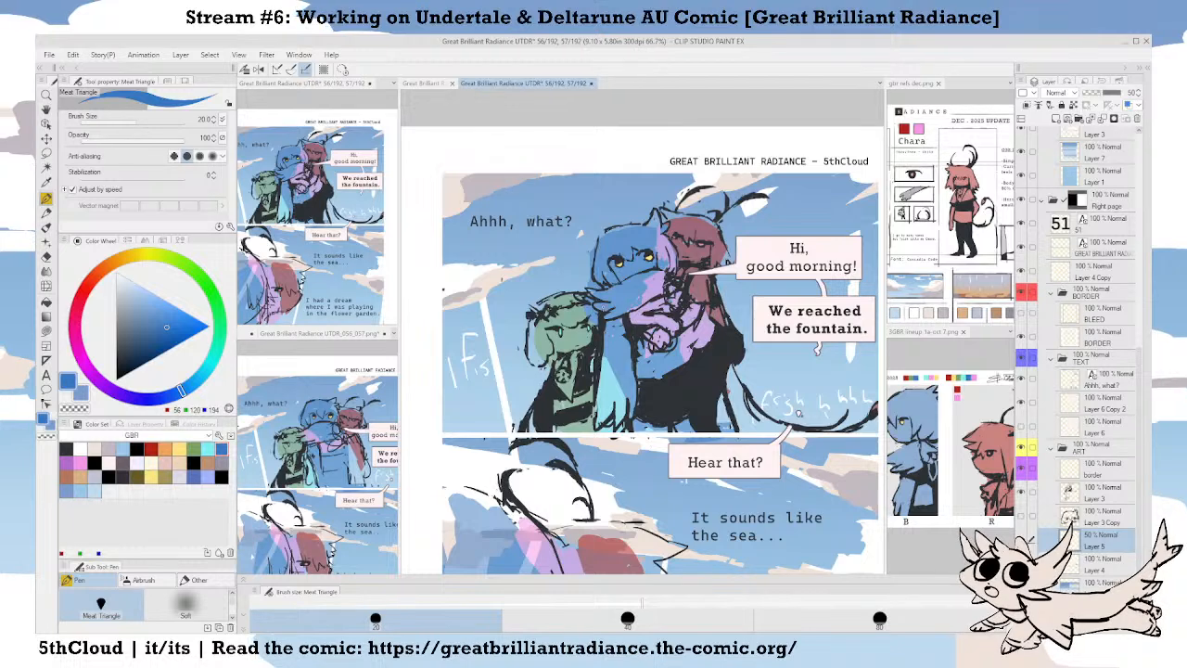
left_click(80, 461)
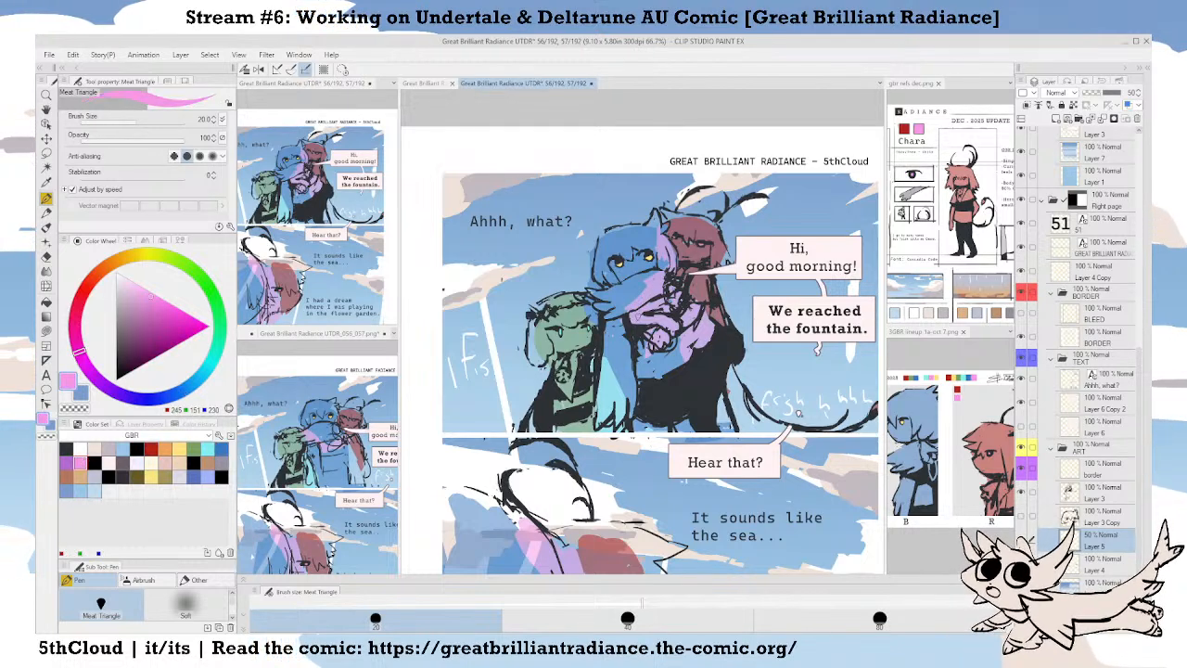
left_click_drag(649, 343, 644, 354)
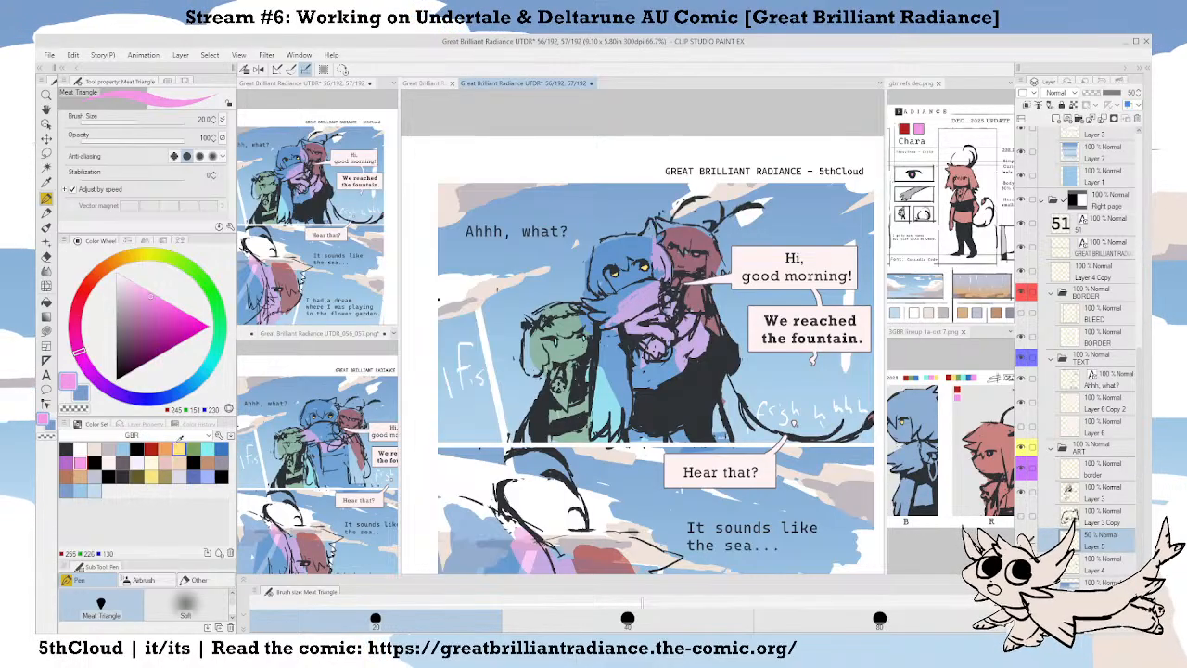
left_click(221, 448)
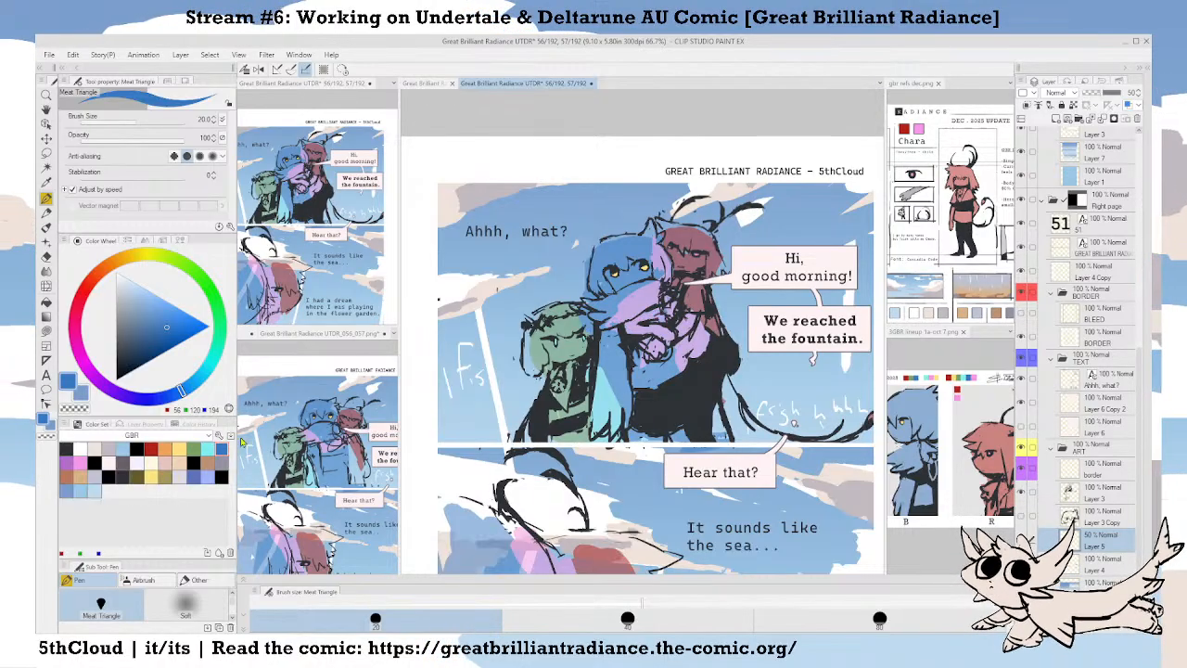
left_click(81, 461)
Check the recoloured figures, return to the dark line colour on Layer 3, and save the comic.
scroll(607, 394, "down", 3)
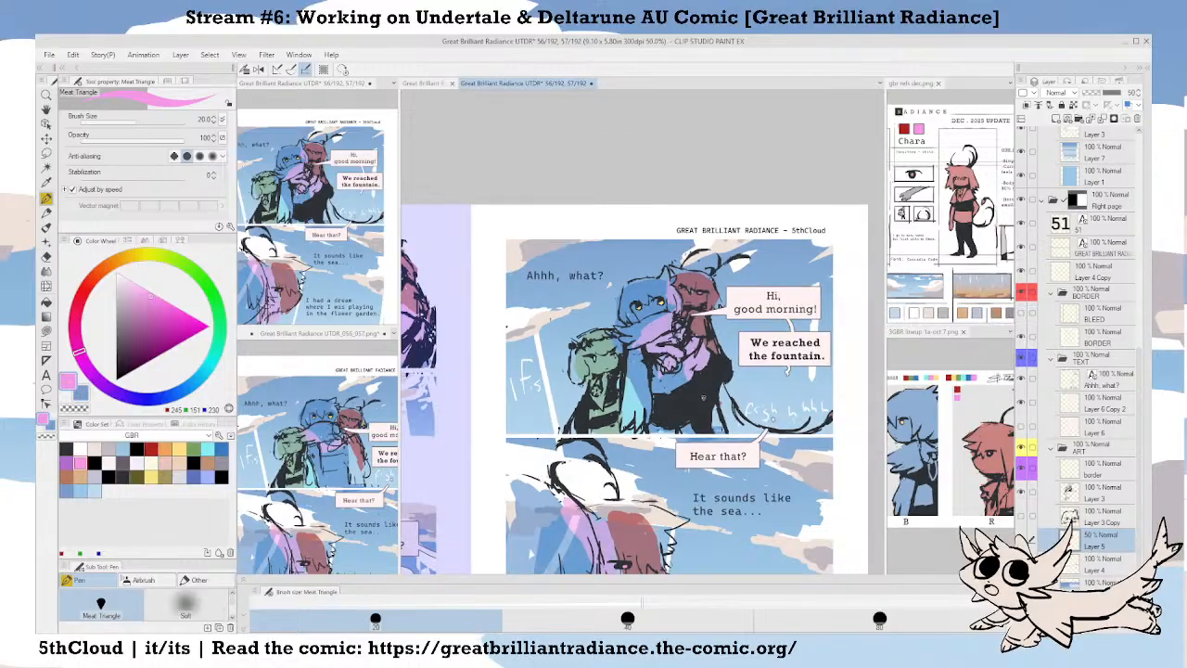
scroll(746, 339, "up", 3)
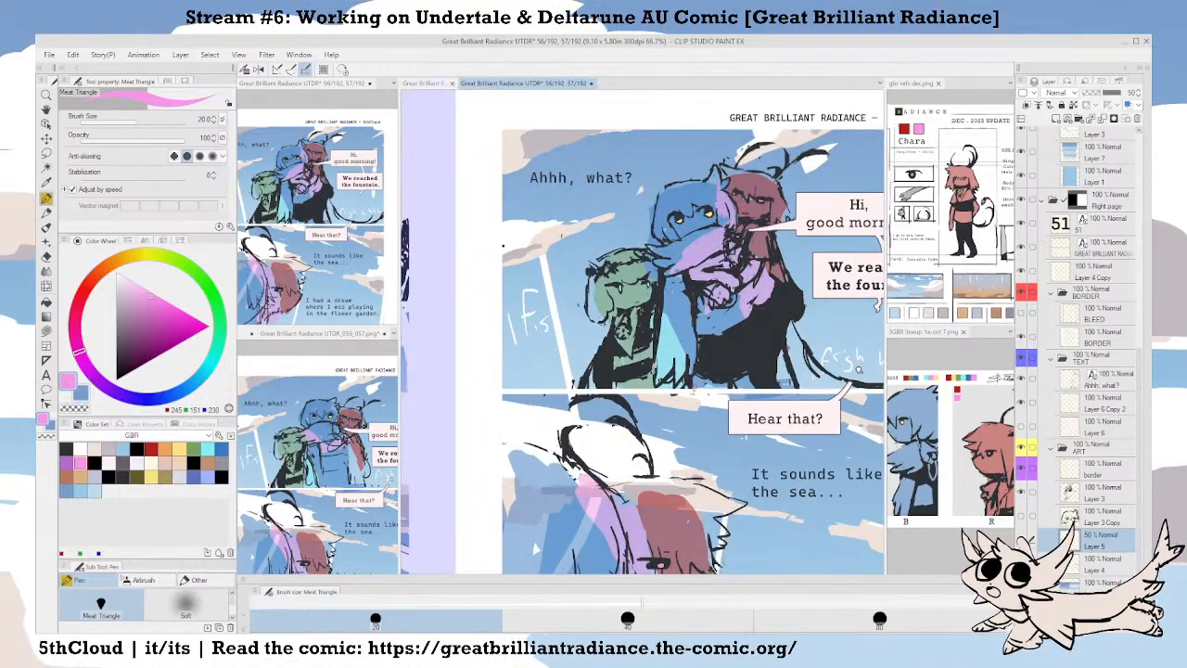
left_click_drag(694, 391, 674, 423)
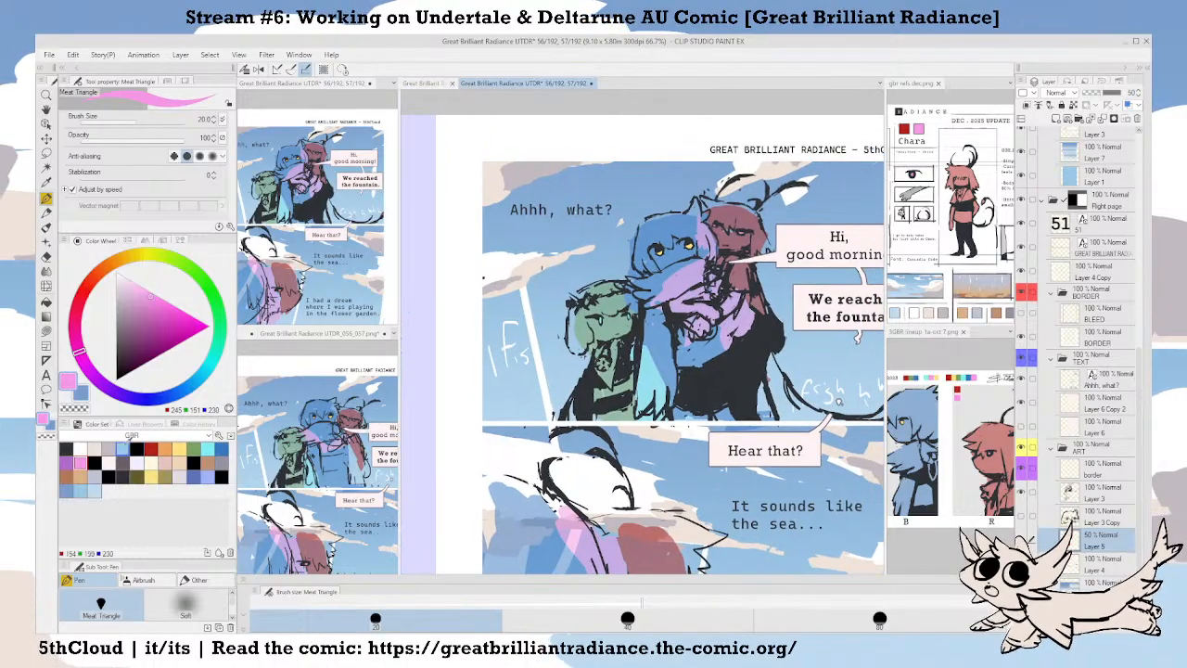
left_click(65, 449)
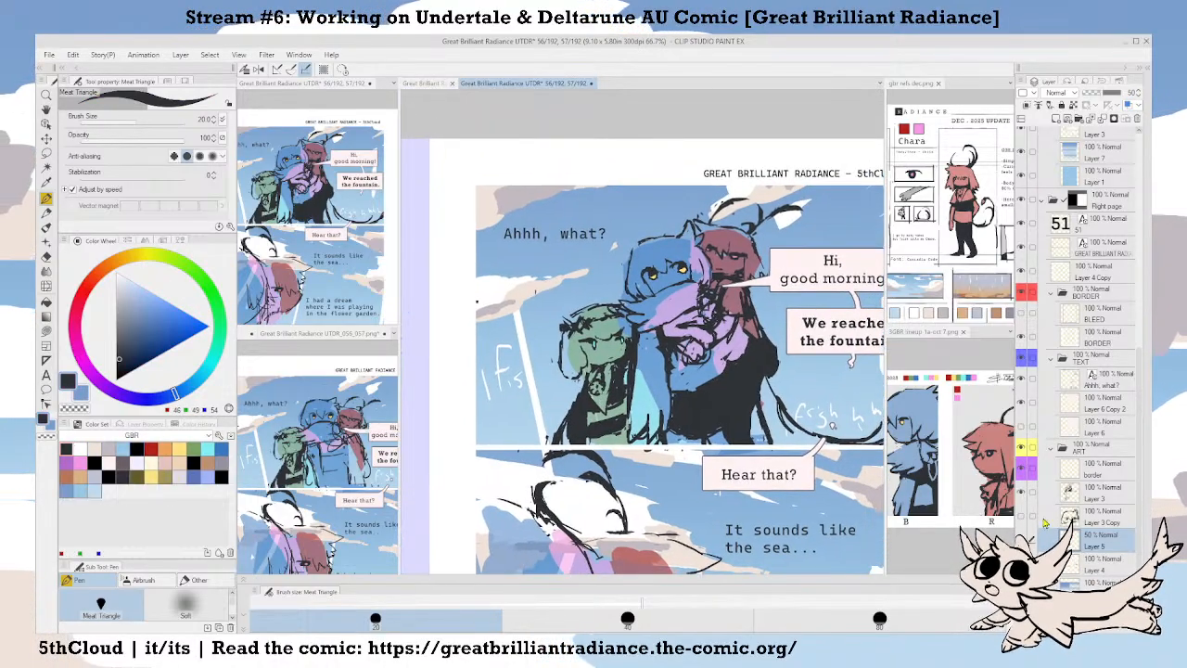
left_click(1077, 499)
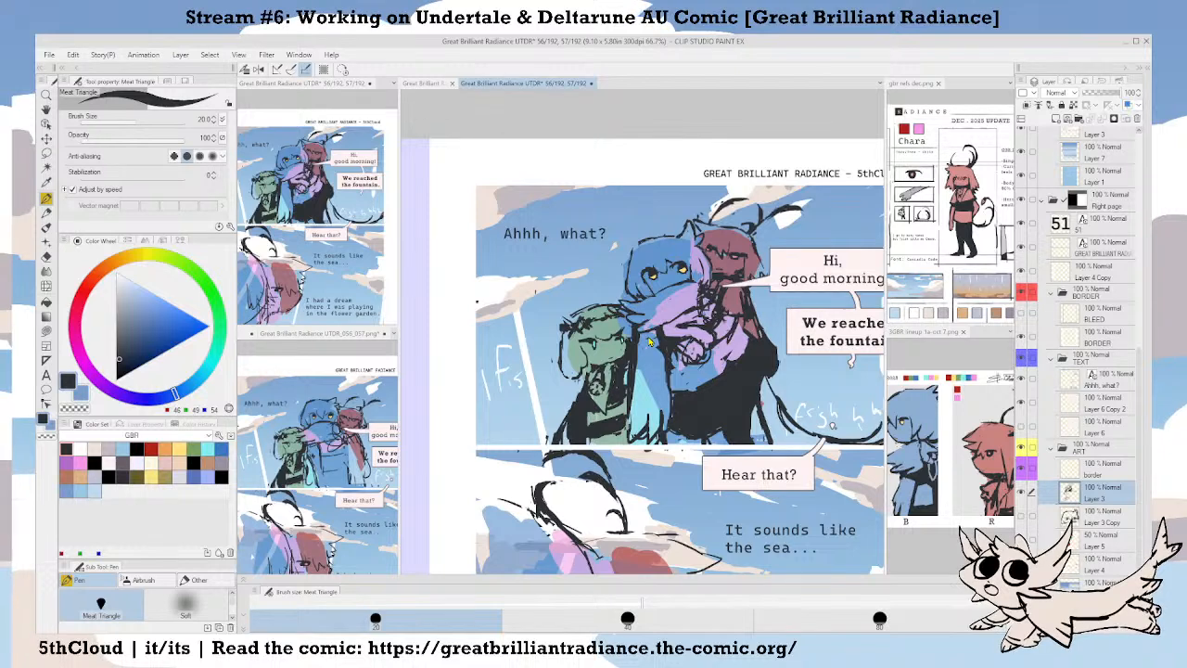
key("ctrl+s")
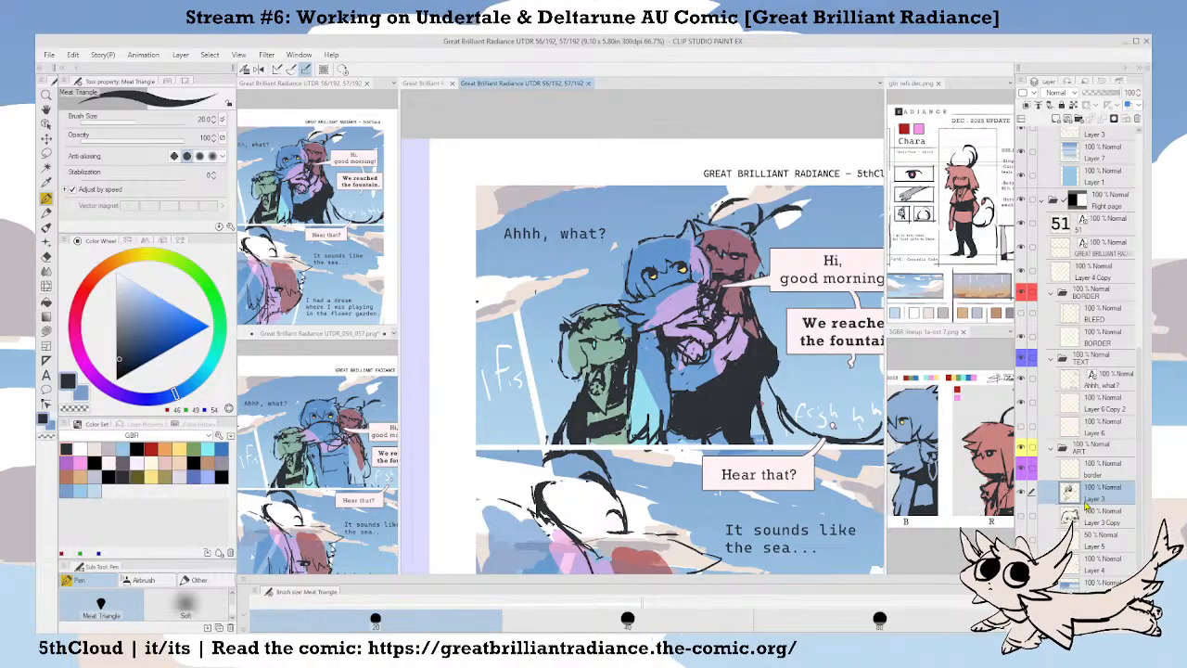
Touch up the figures in page 51's first panel with blue on the 50% opacity Layer 5, and reselect the dark line colour.
scroll(678, 420, "right", 1)
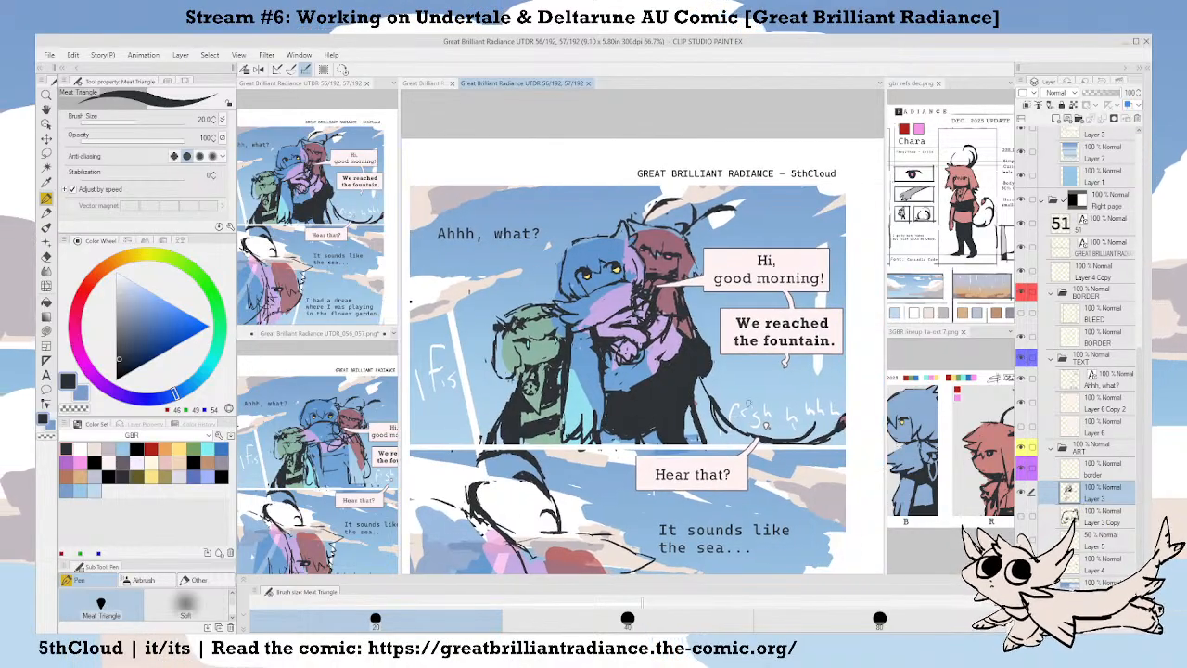
left_click(1106, 539)
left_click_drag(622, 364, 637, 387)
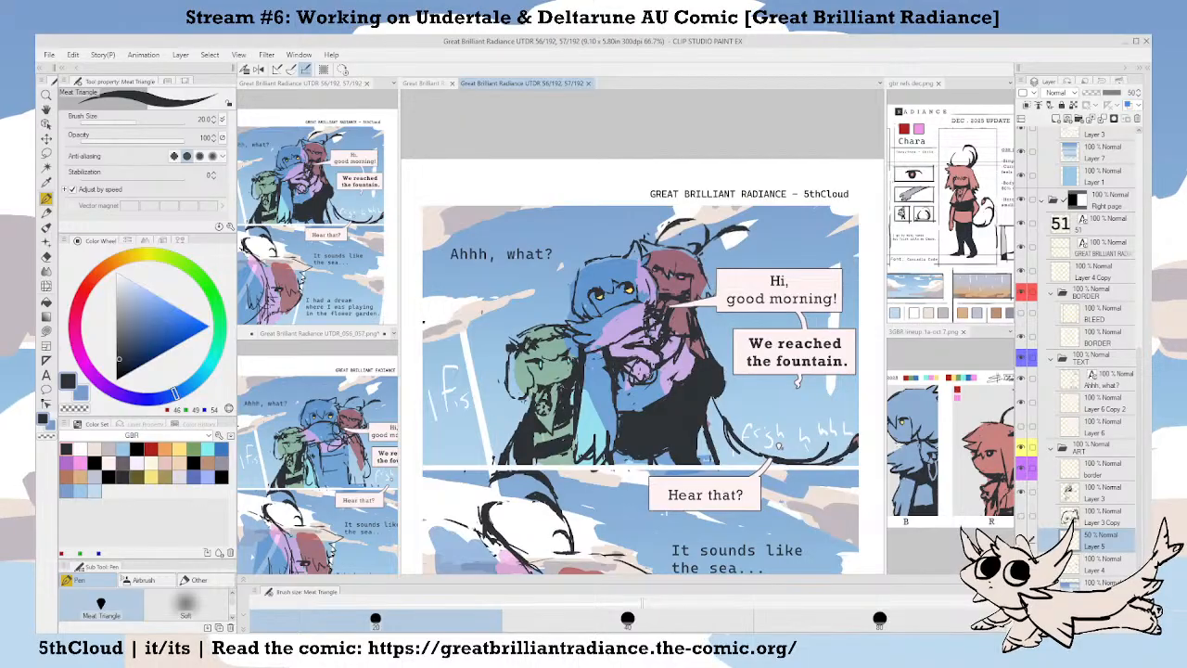
scroll(636, 387, "down", 2)
scroll(636, 388, "up", 2)
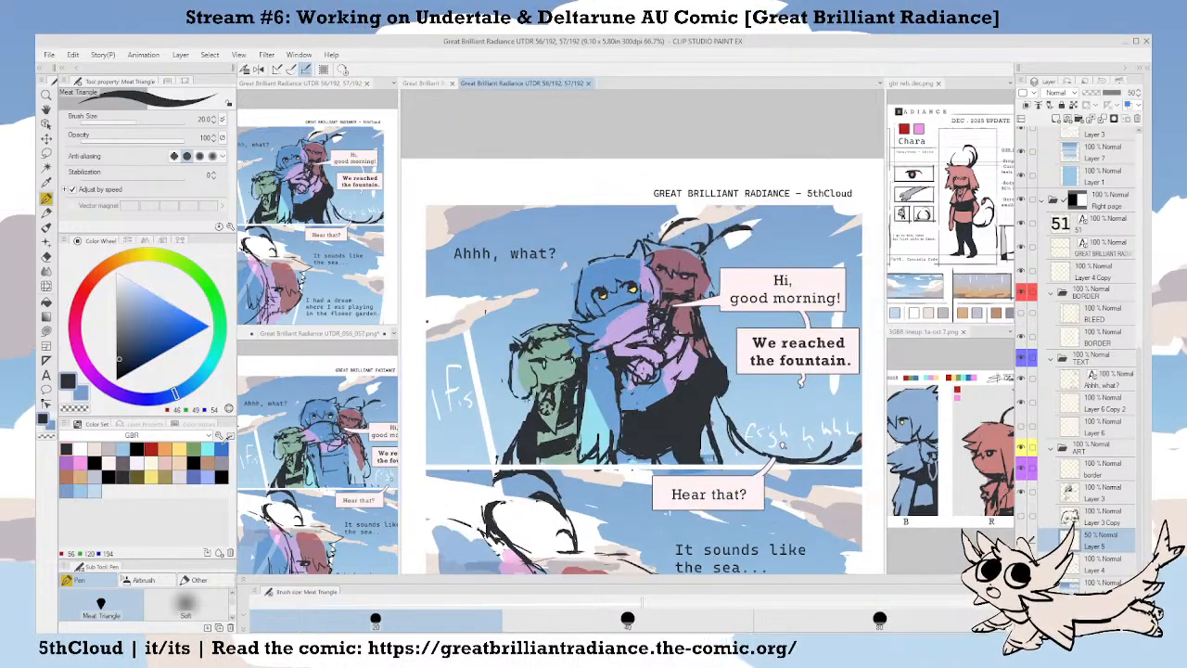
left_click(221, 449)
mouse_move(553, 351)
left_mouse_down()
mouse_move(551, 360)
mouse_move(560, 341)
left_mouse_up()
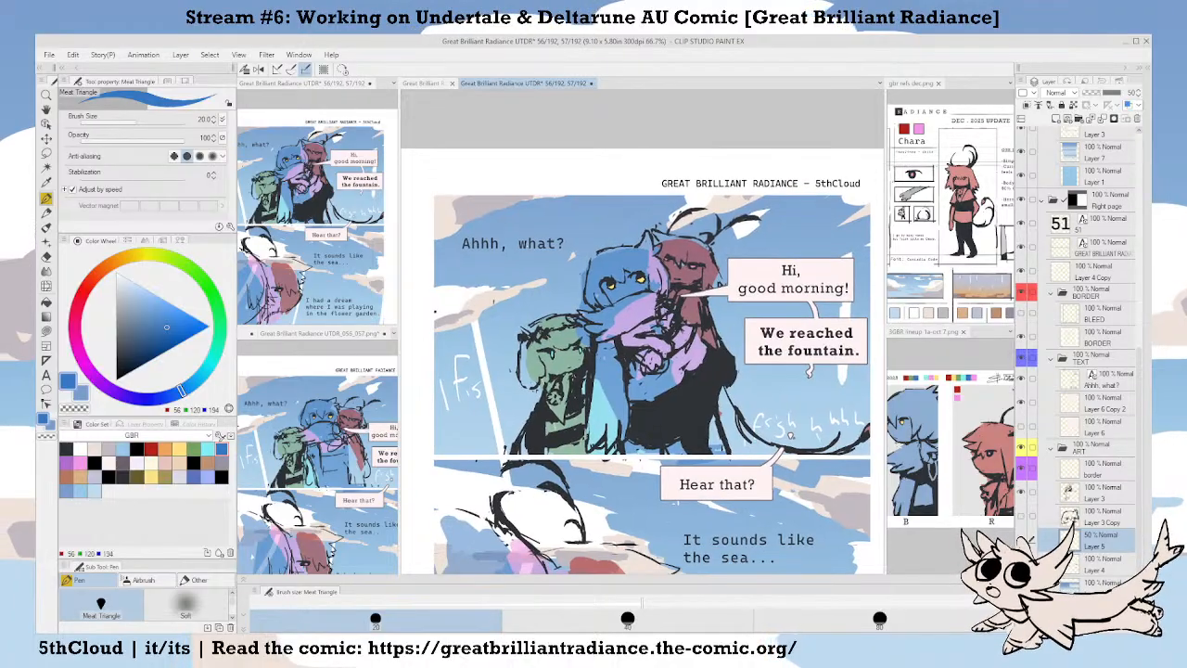
left_click(66, 449)
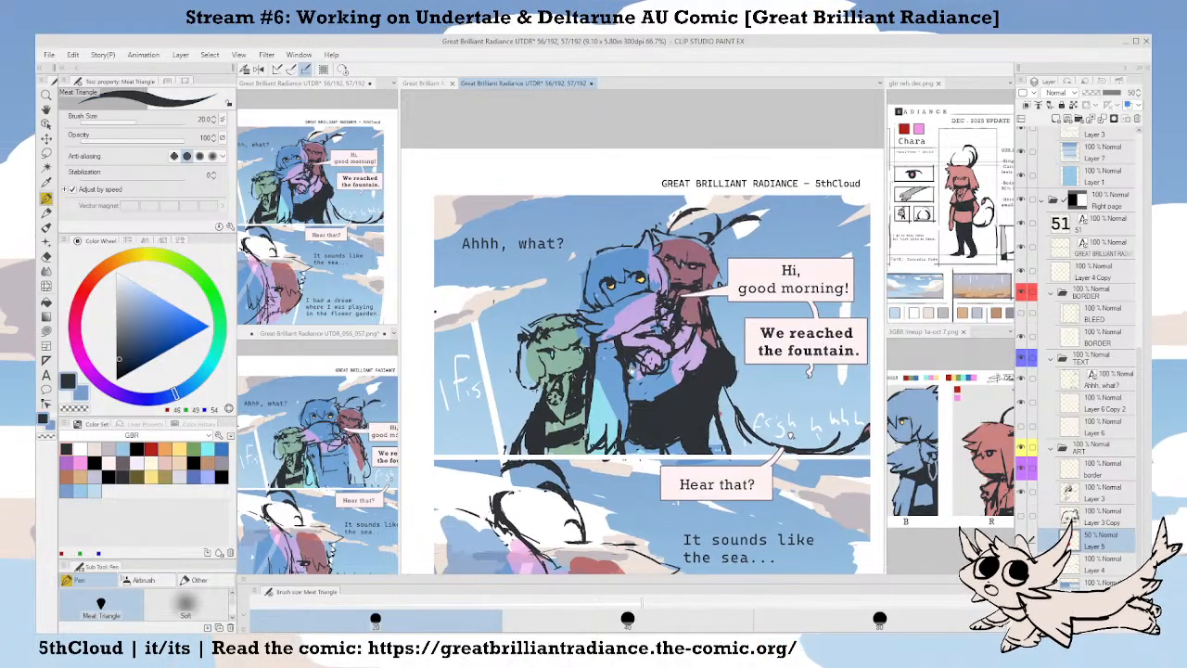
left_click_drag(650, 371, 658, 391)
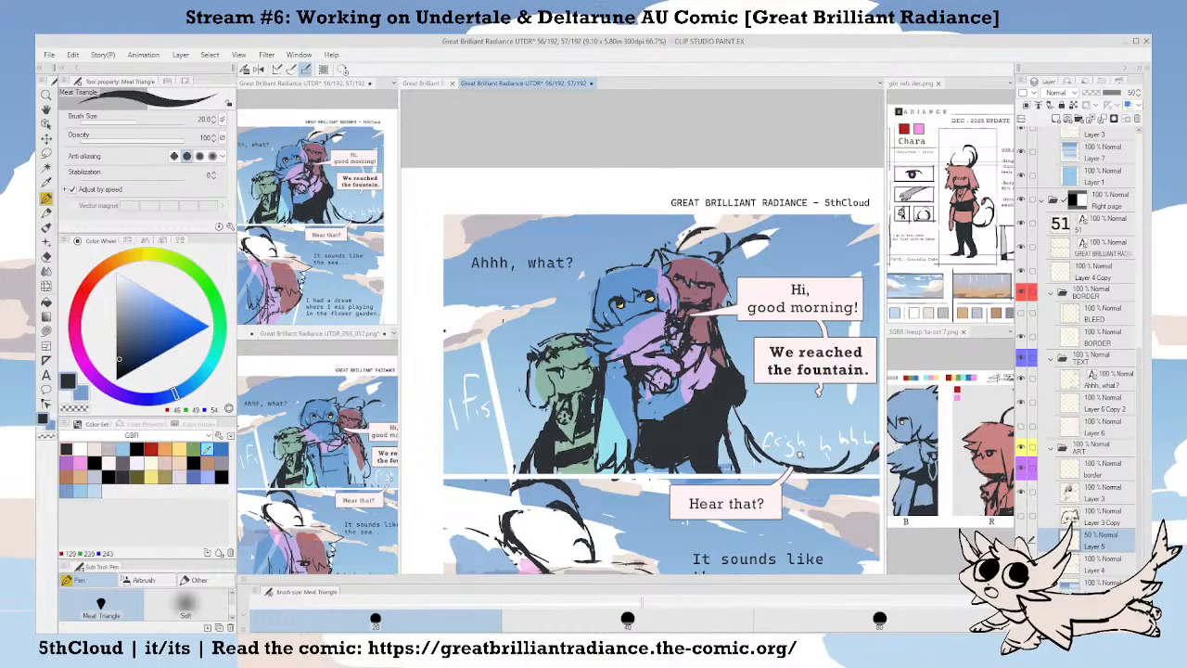
Touch up the hugging figures in page 51's first panel with the blue, purple and pink swatches on the 50% opacity Layer 5.
left_click(220, 449)
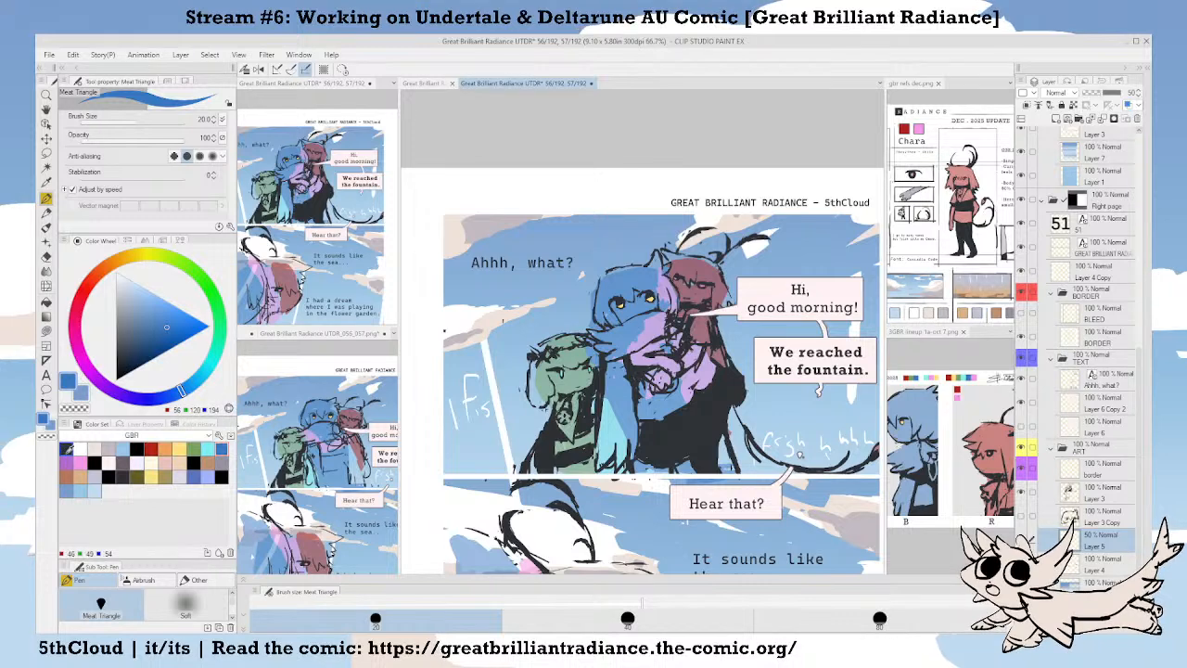
left_click(69, 462)
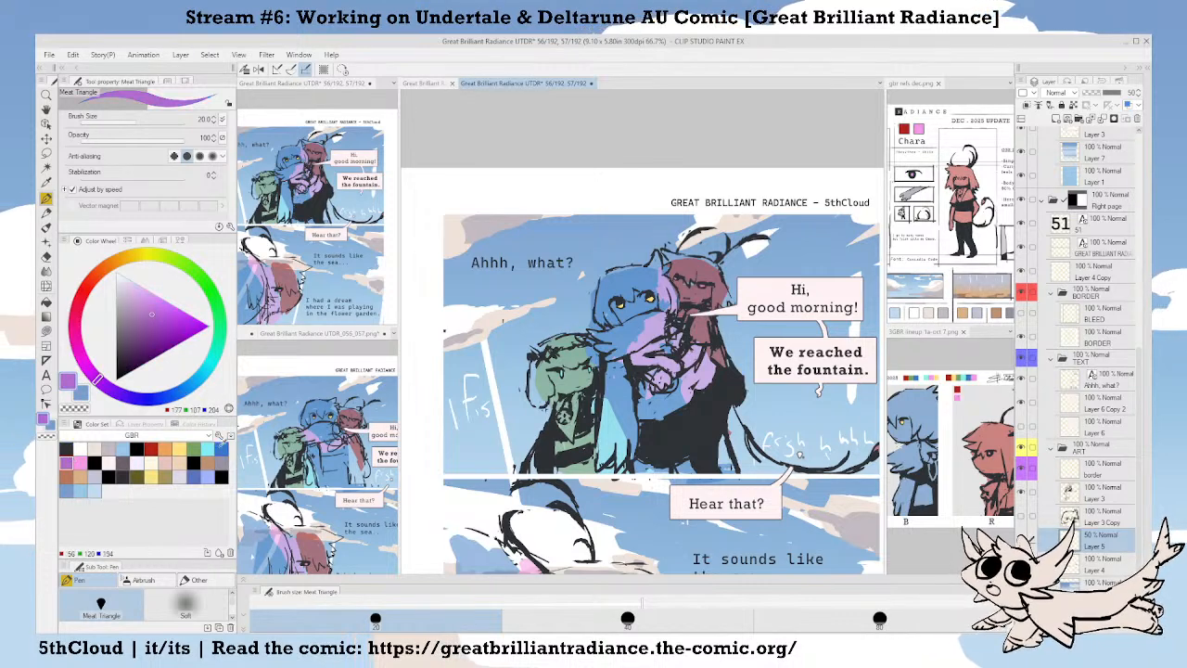
left_click(81, 462)
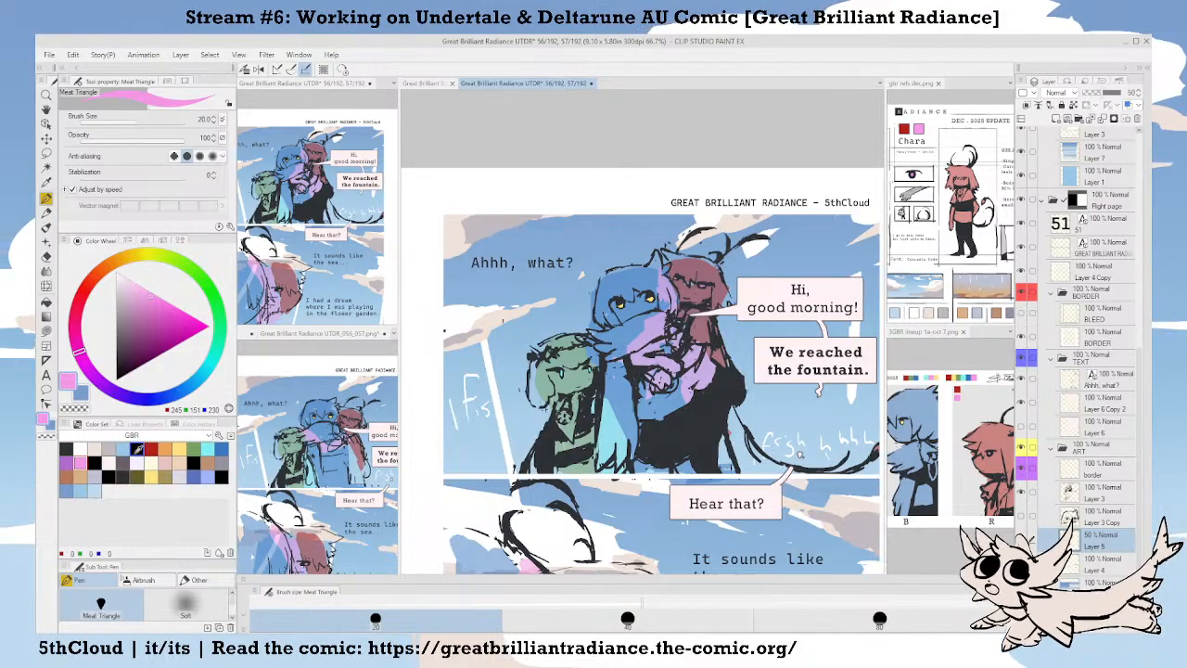
scroll(700, 423, "down", 1)
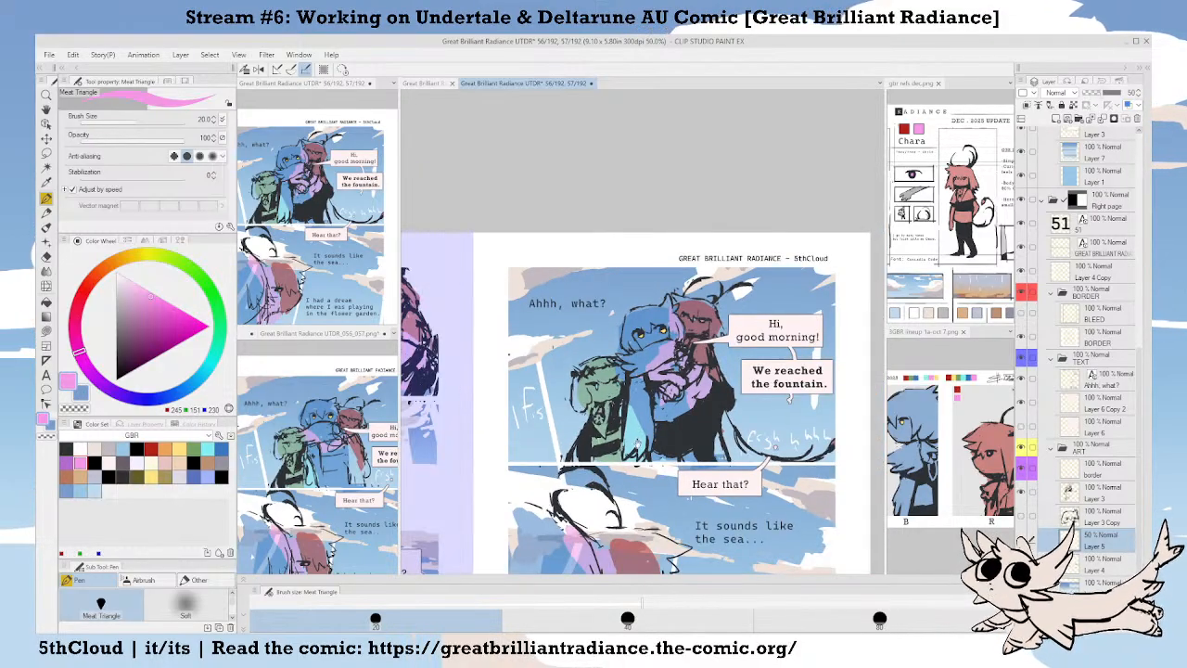
scroll(686, 372, "up", 1)
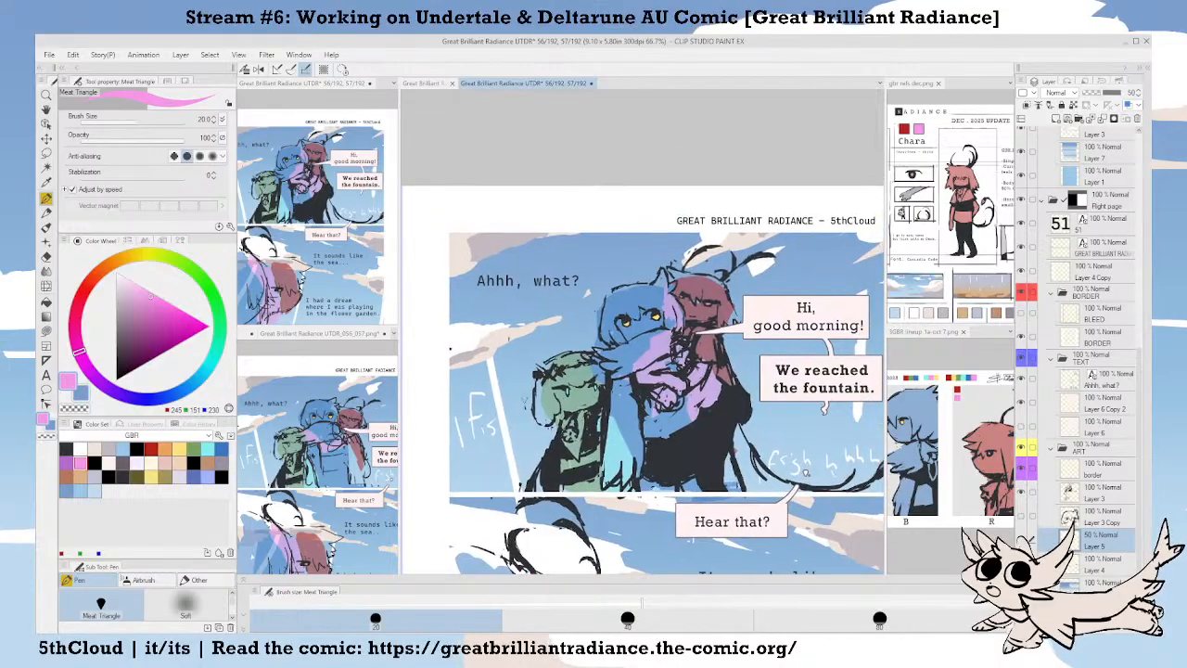
left_click(222, 449)
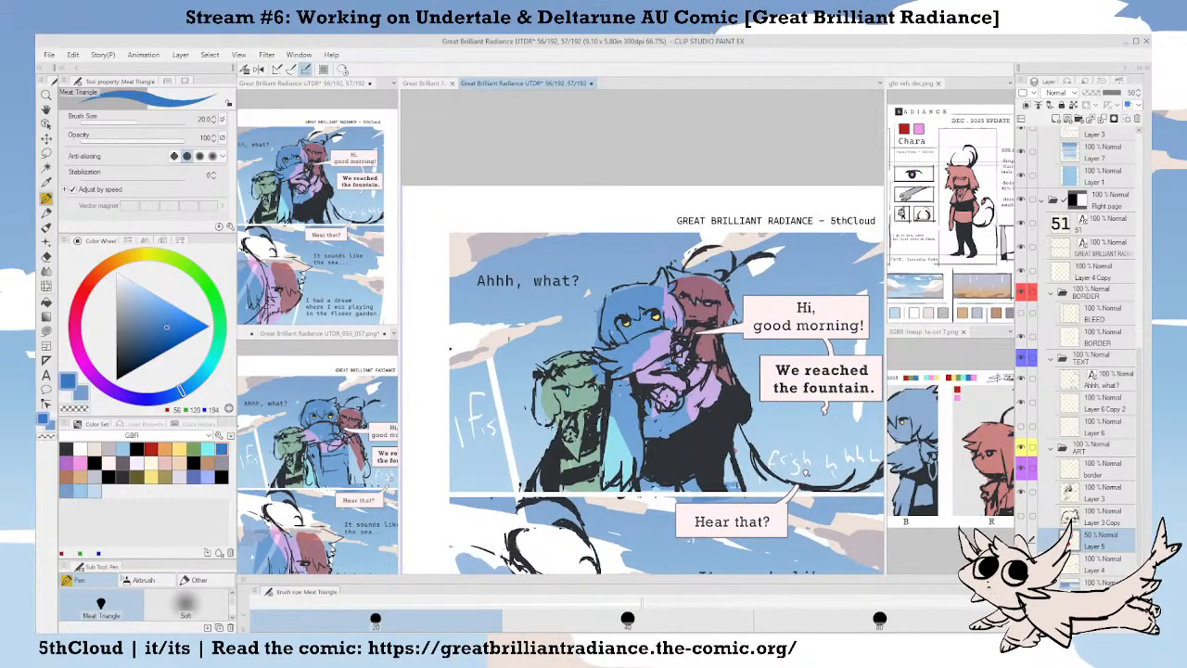
left_click_drag(736, 451, 735, 460)
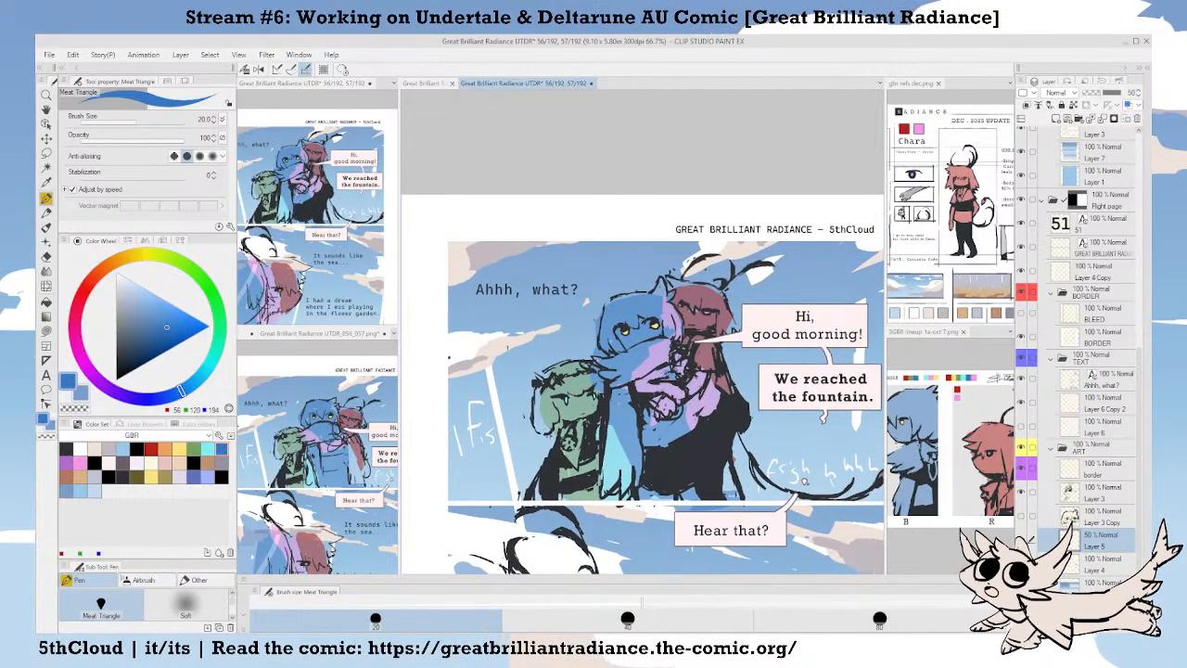
scroll(710, 369, "down", 1)
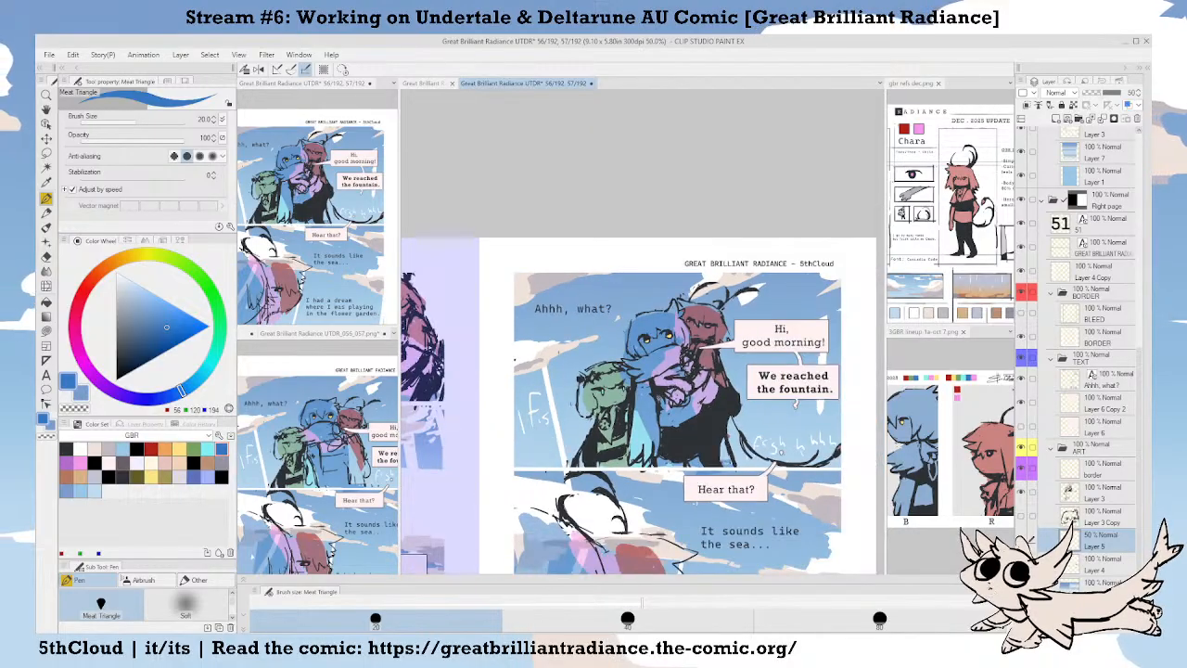
scroll(639, 406, "down", 2)
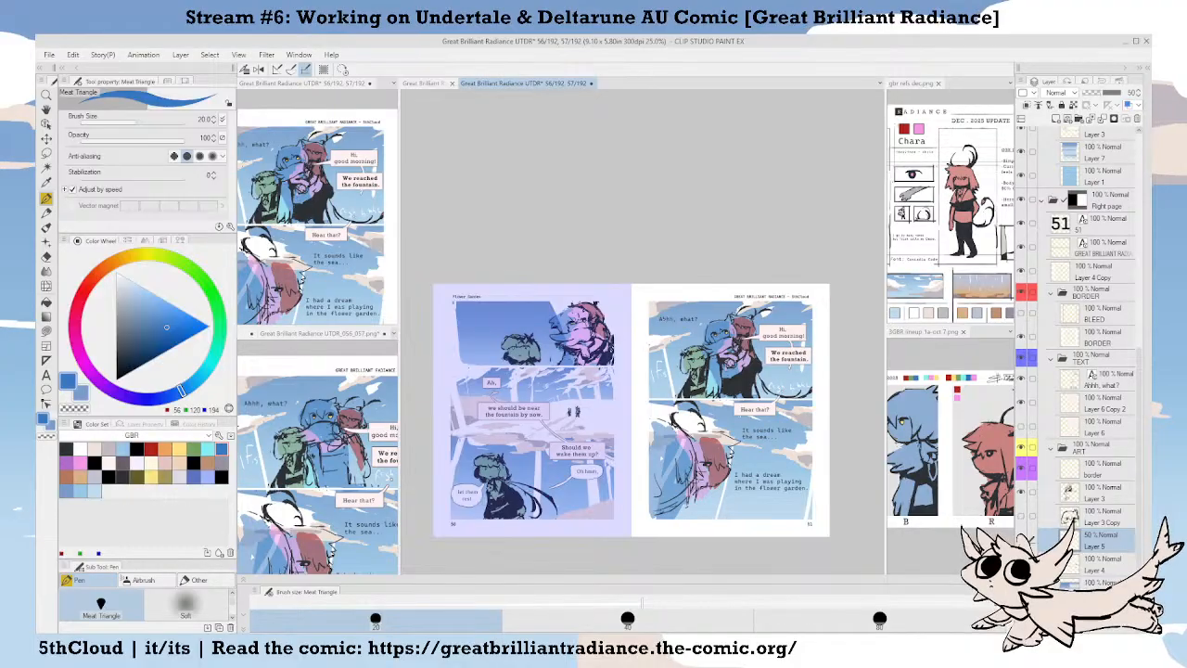
scroll(636, 354, "up", 2)
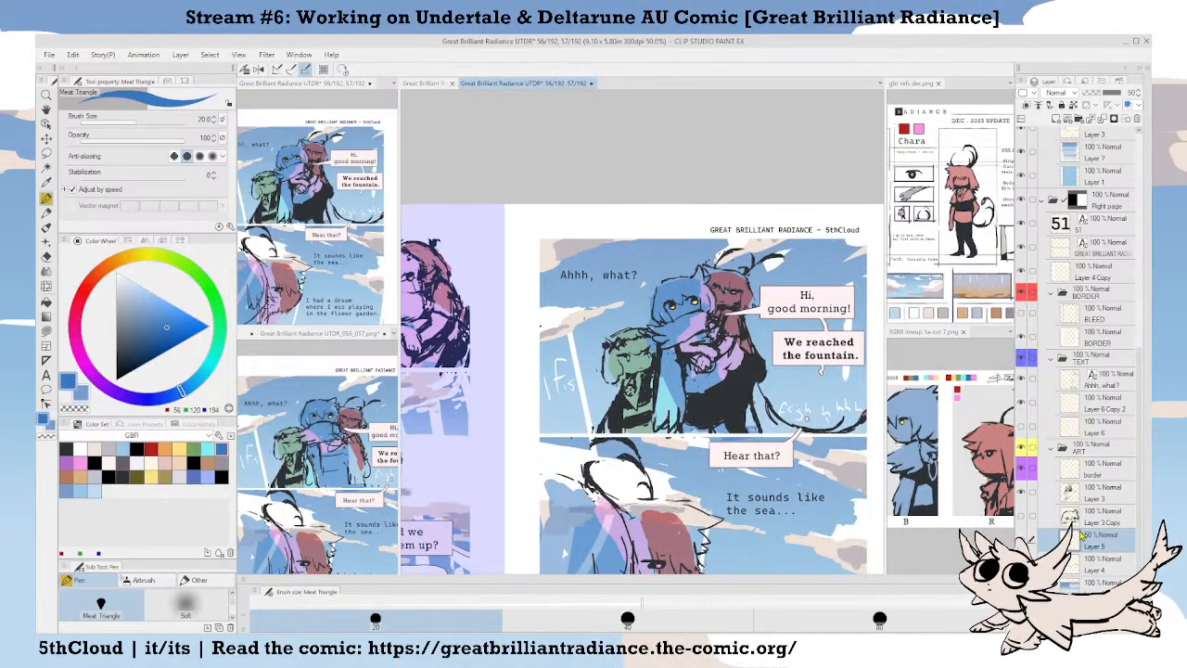
Lasso the blue figure's head in page 51's first panel and adjust its position on Layer 3 and Layer 5 together.
left_click_drag(626, 364, 598, 371)
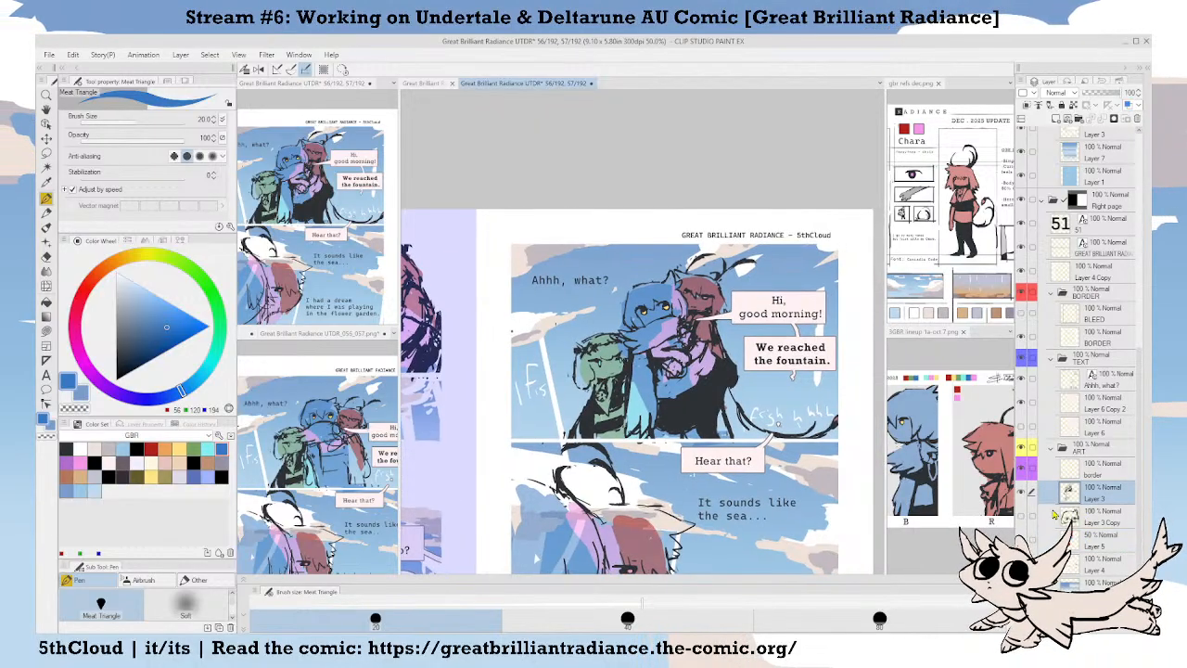
key("m")
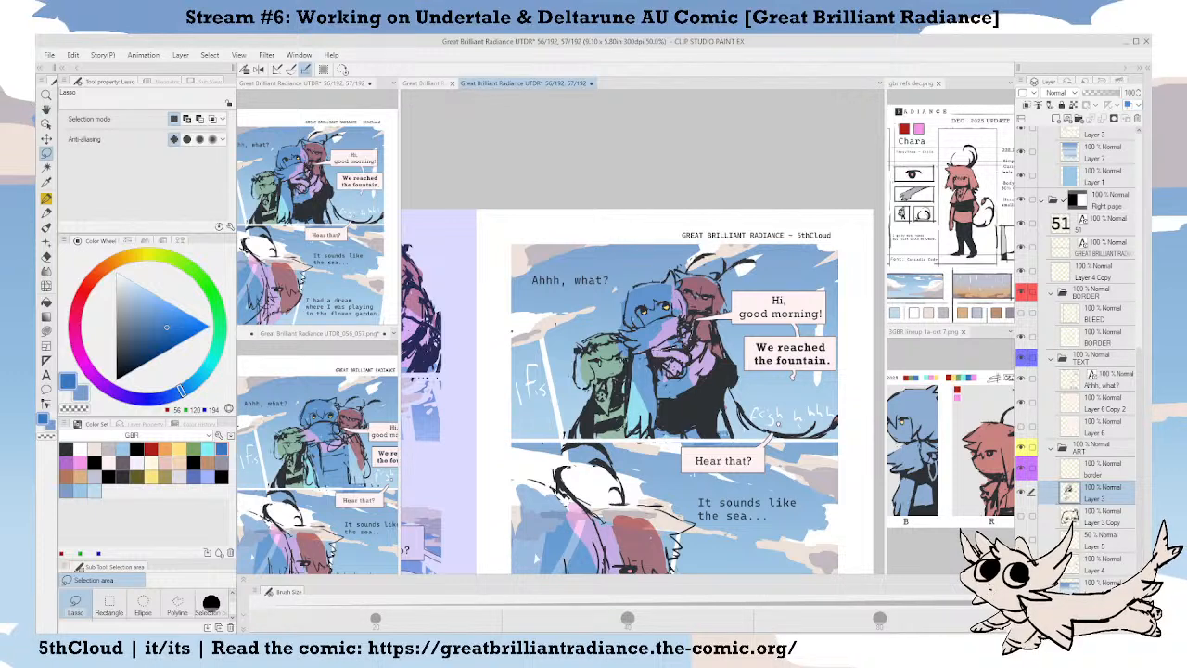
left_click_drag(619, 330, 669, 262)
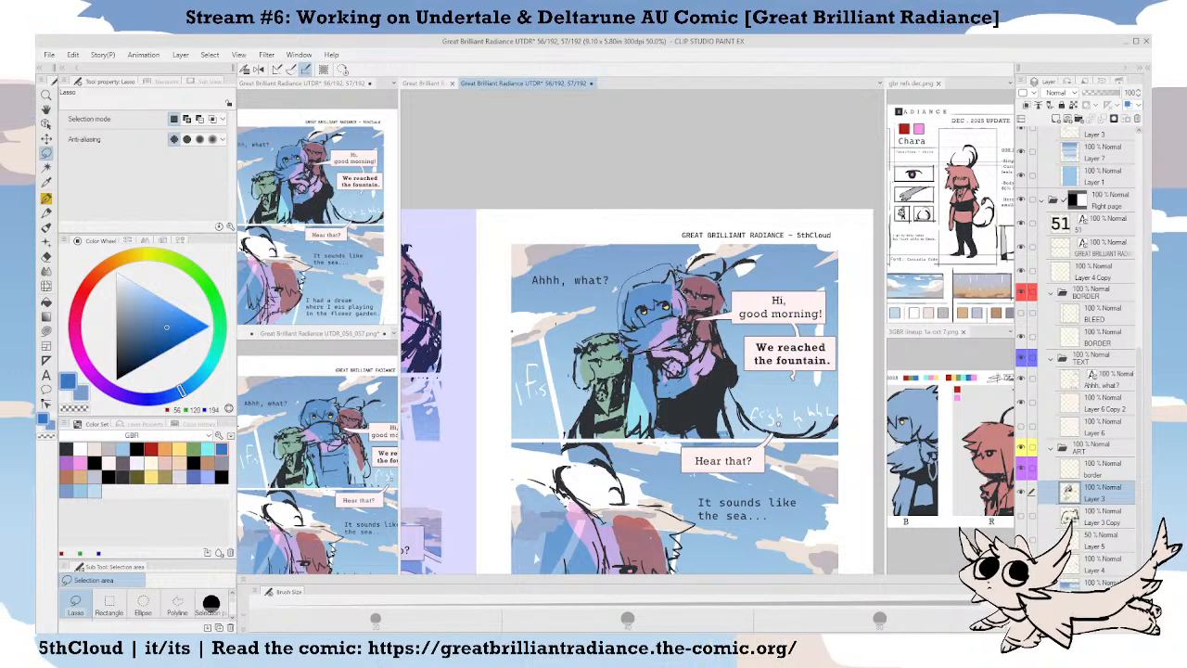
mouse_move(682, 276)
left_mouse_down()
mouse_move(690, 315)
mouse_move(676, 349)
mouse_move(621, 332)
left_mouse_up()
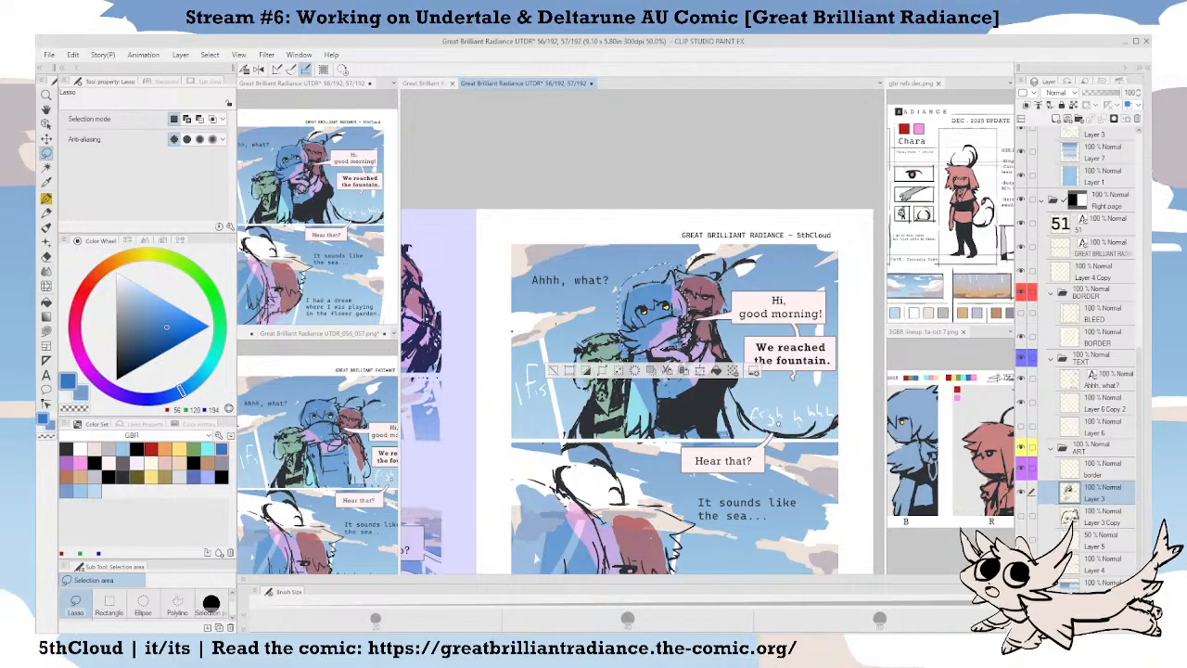
key("k")
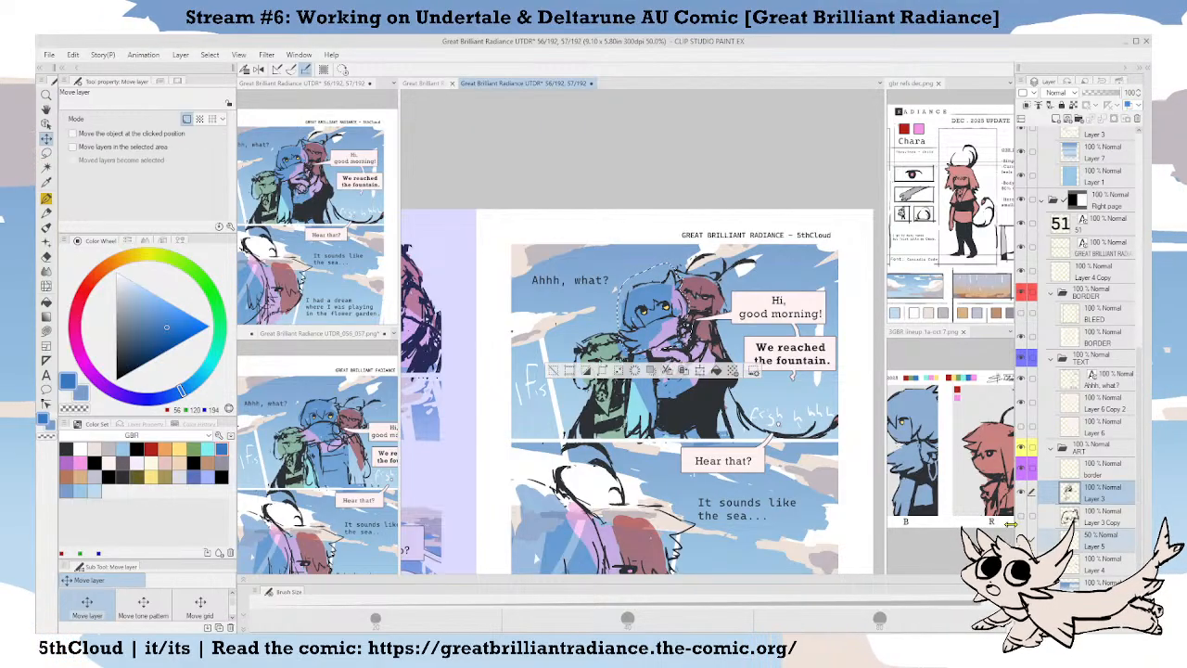
left_click_drag(642, 334, 652, 335)
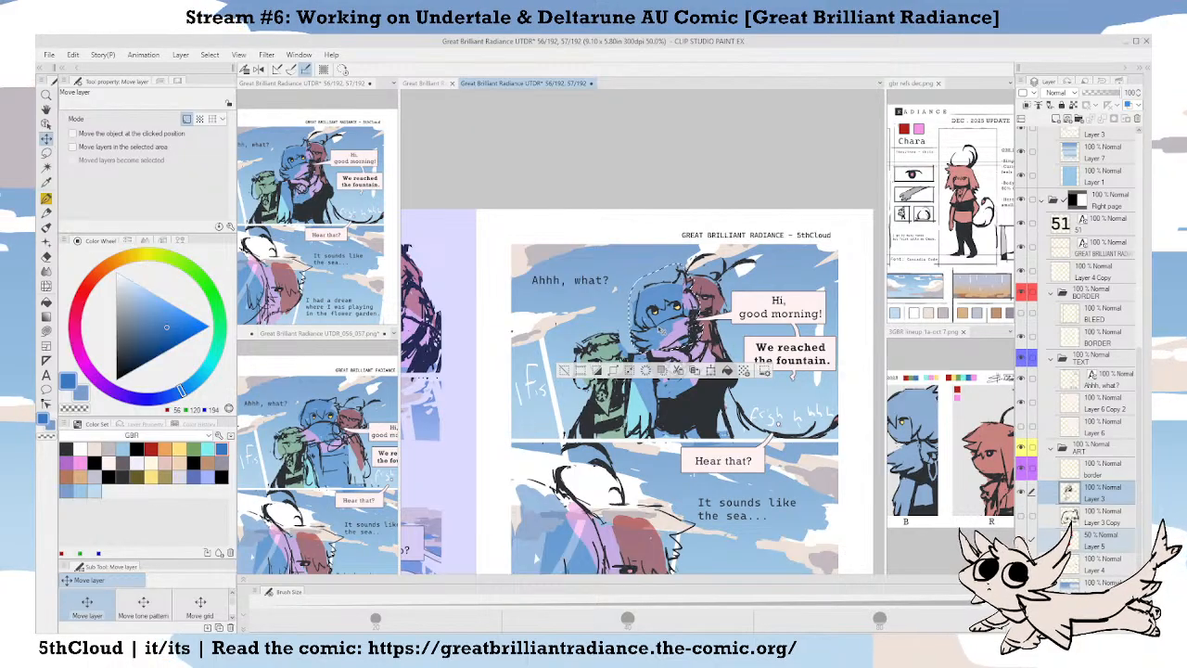
left_click_drag(661, 330, 650, 331)
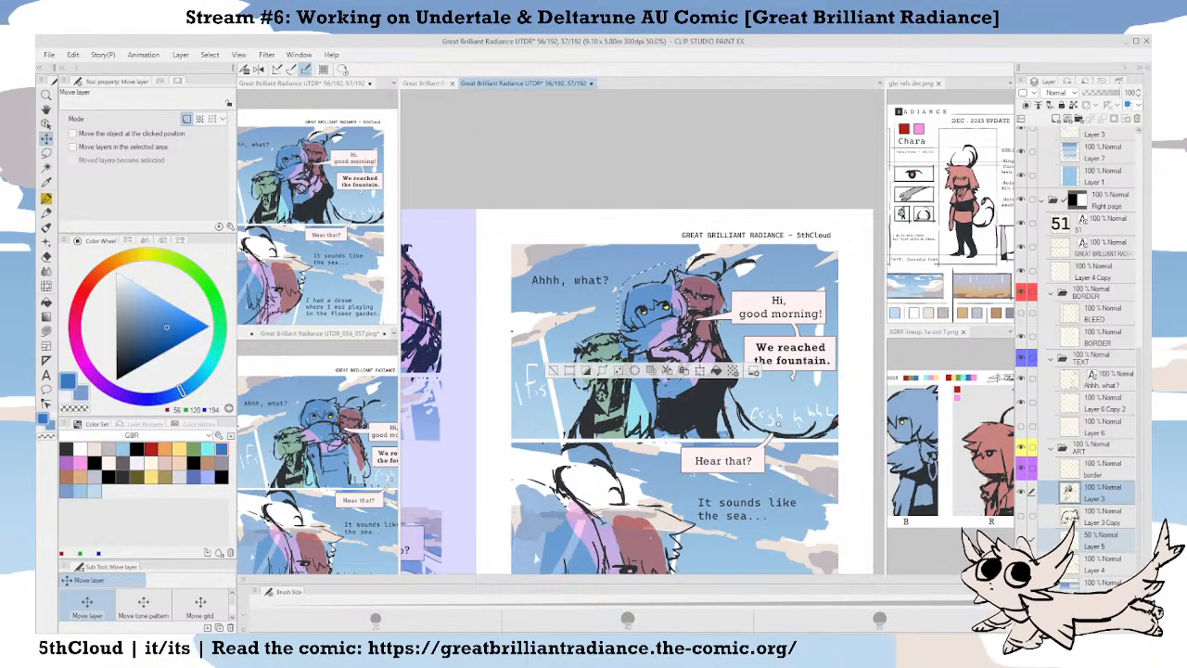
key("m")
key("ctrl+d")
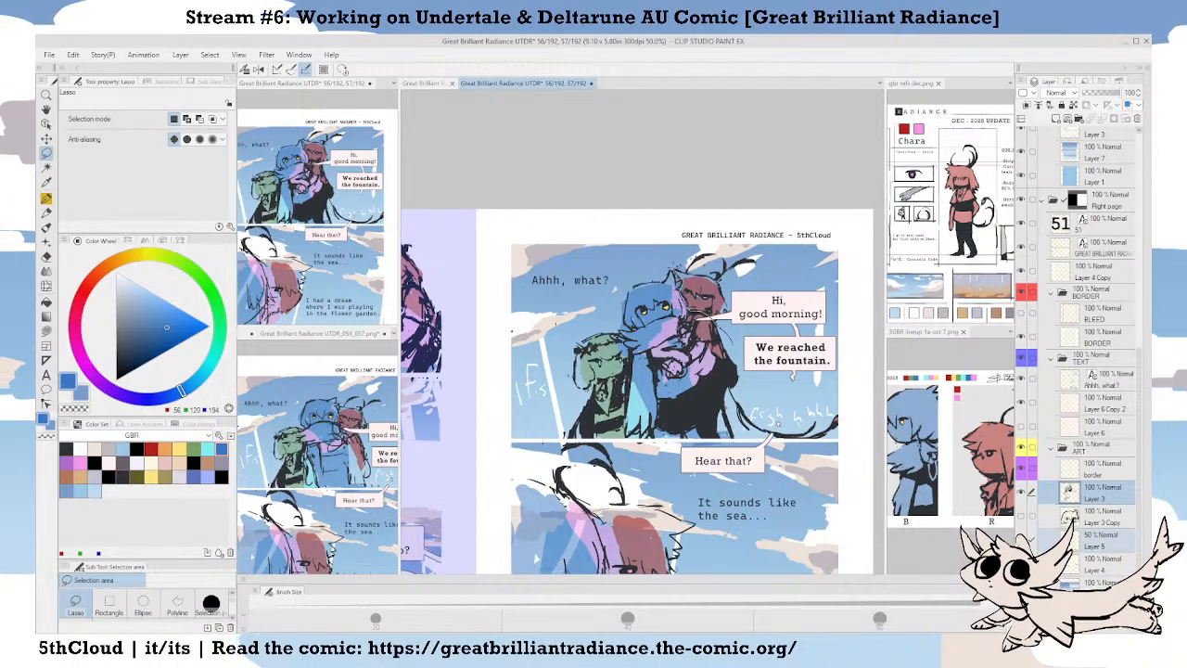
Lasso the red figure's head and horns on the same two layers, nudge them slightly away from the blue figure, and deselect.
mouse_move(788, 279)
left_mouse_down()
mouse_move(754, 315)
mouse_move(747, 295)
left_mouse_up()
key("k")
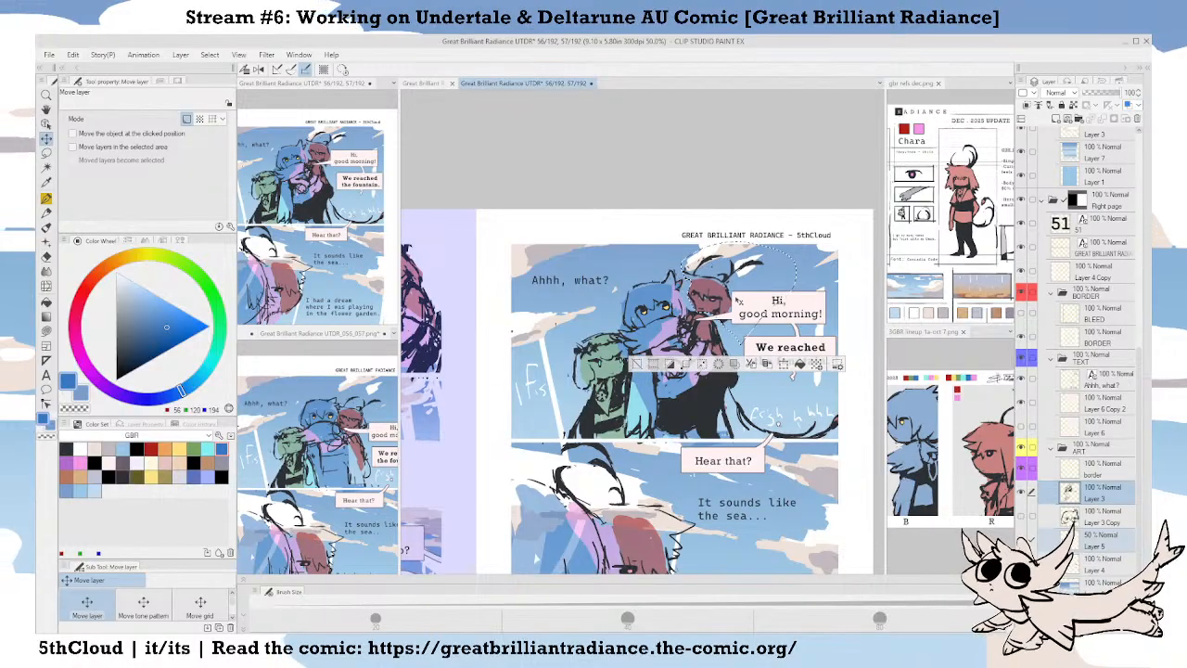
key("m")
key("ctrl+d")
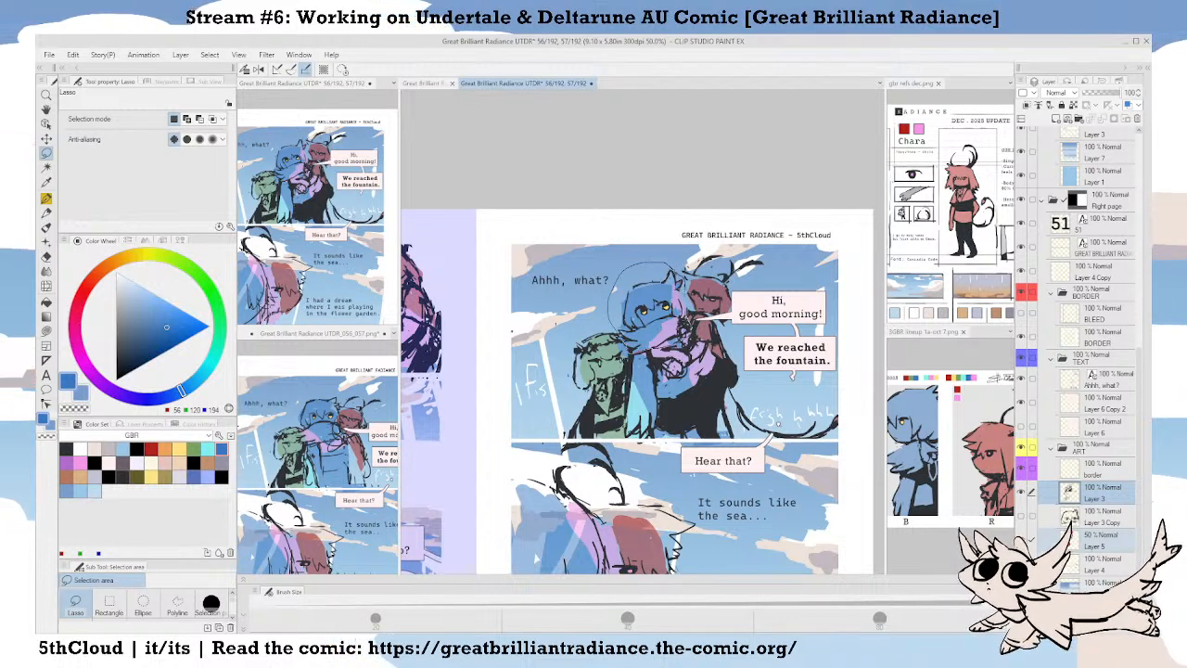
Reselect the blue figure's head with the lasso, shift it slightly towards the red figure's head, and clear the selection.
left_click_drag(686, 311, 620, 332)
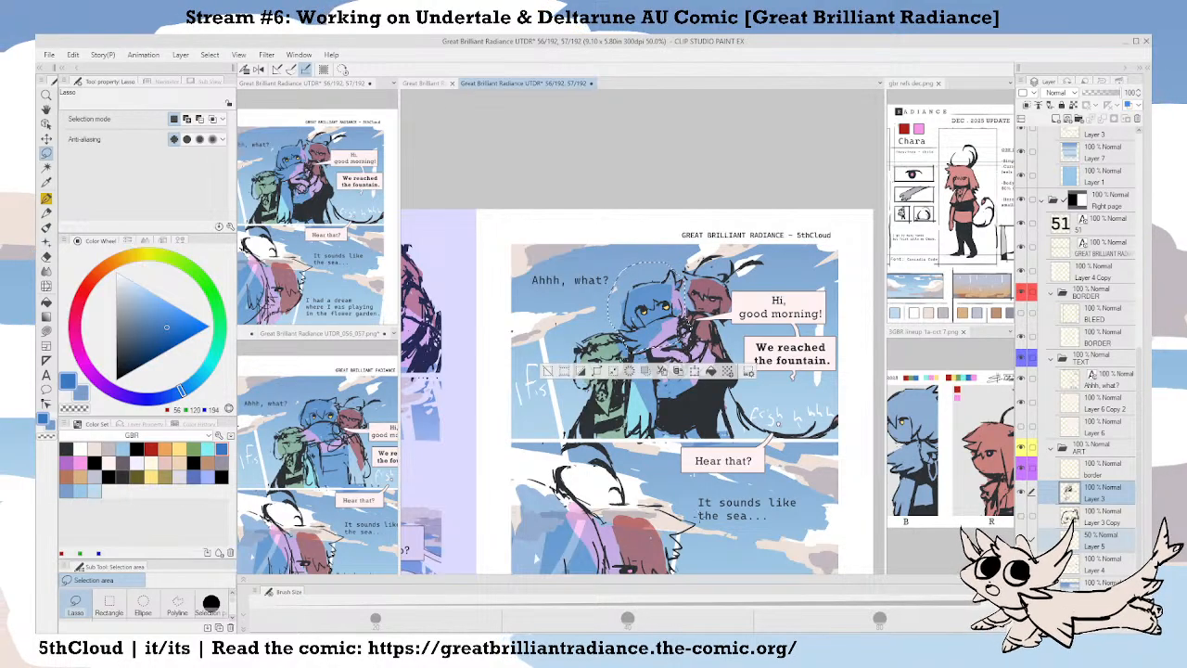
key("k")
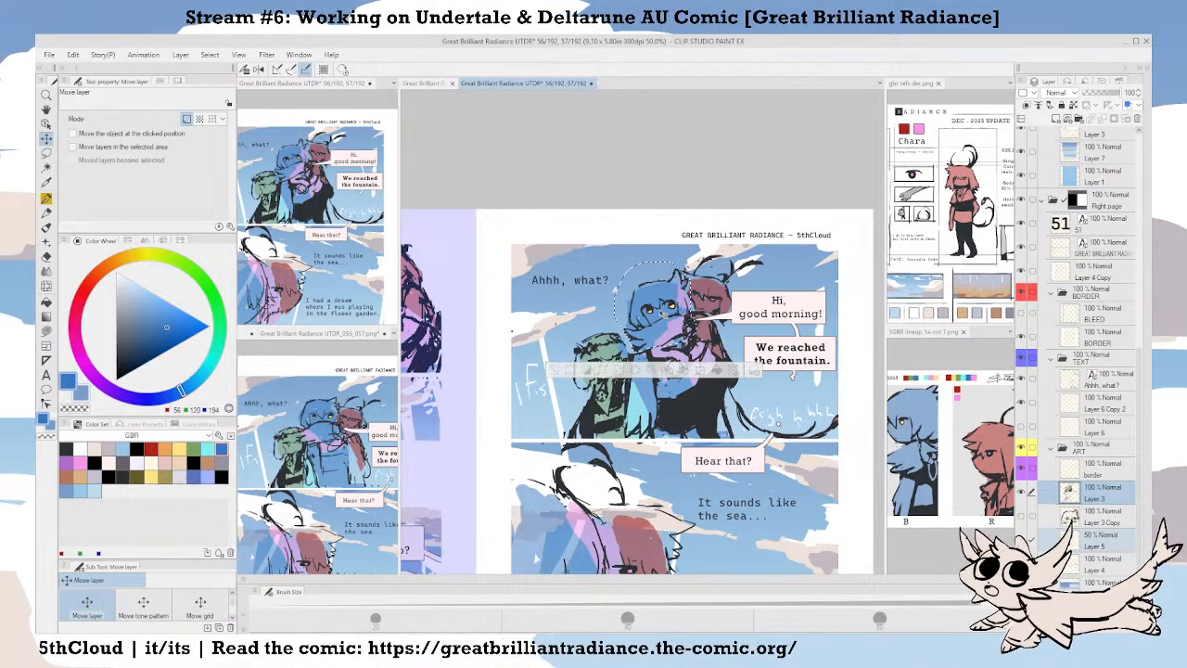
left_click_drag(664, 315, 664, 325)
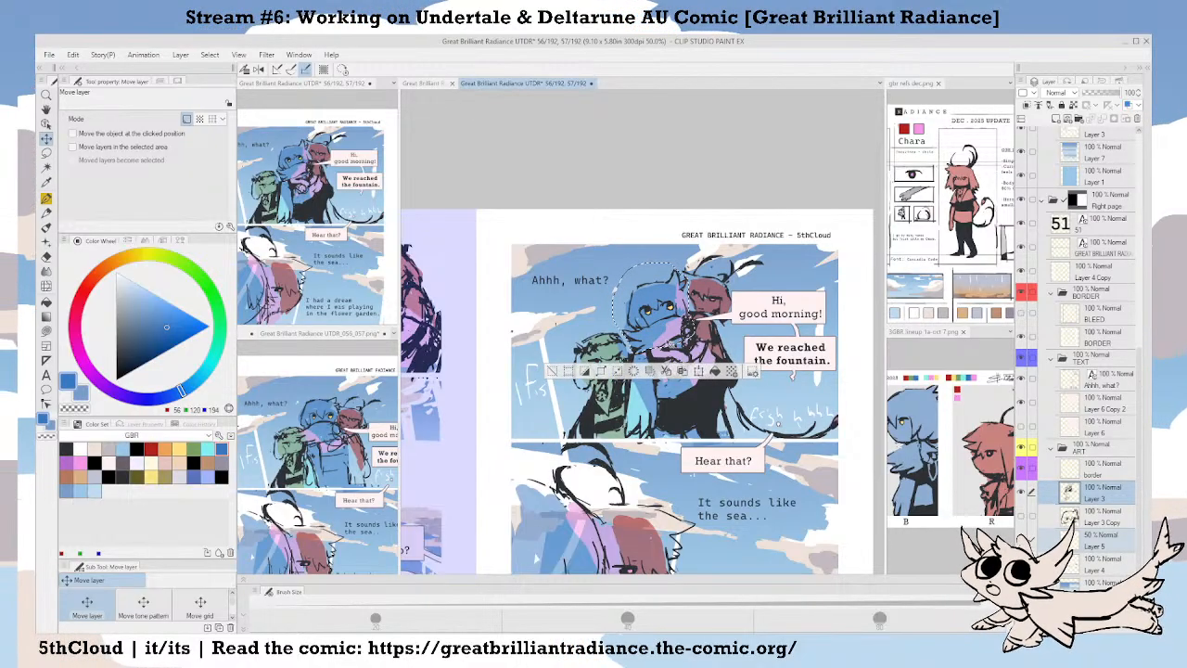
left_click_drag(652, 347, 660, 346)
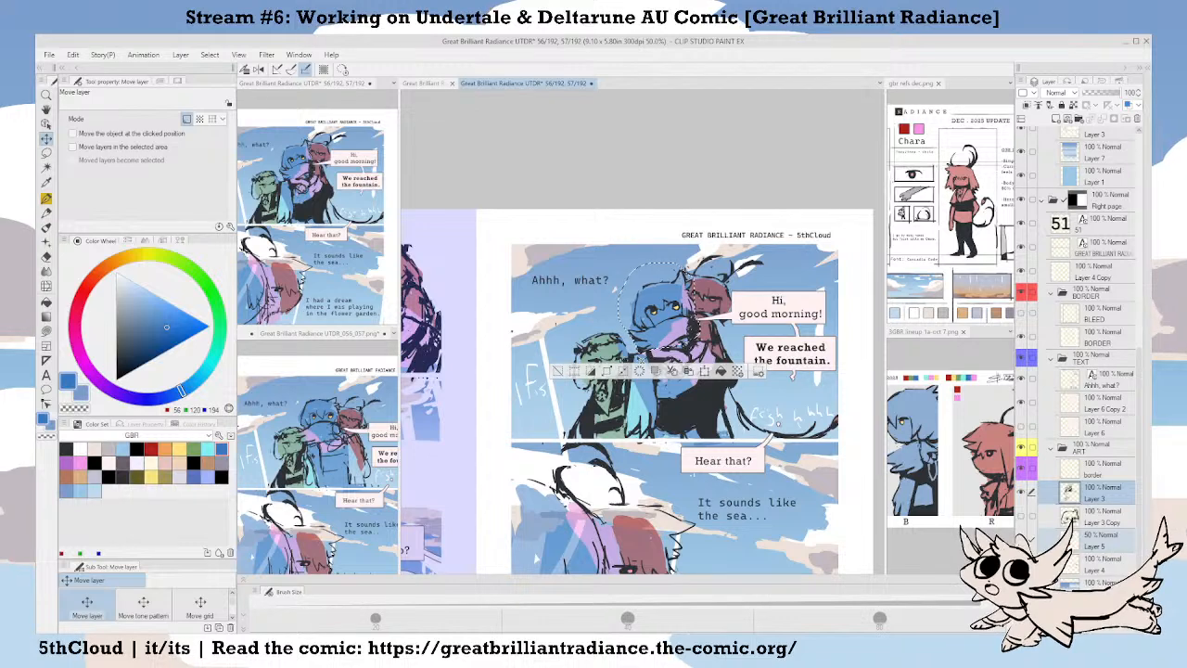
left_click(558, 371)
Review the full spread of pages 50 and 51 with the palettes hidden, and save the comic.
scroll(625, 429, "down", 2)
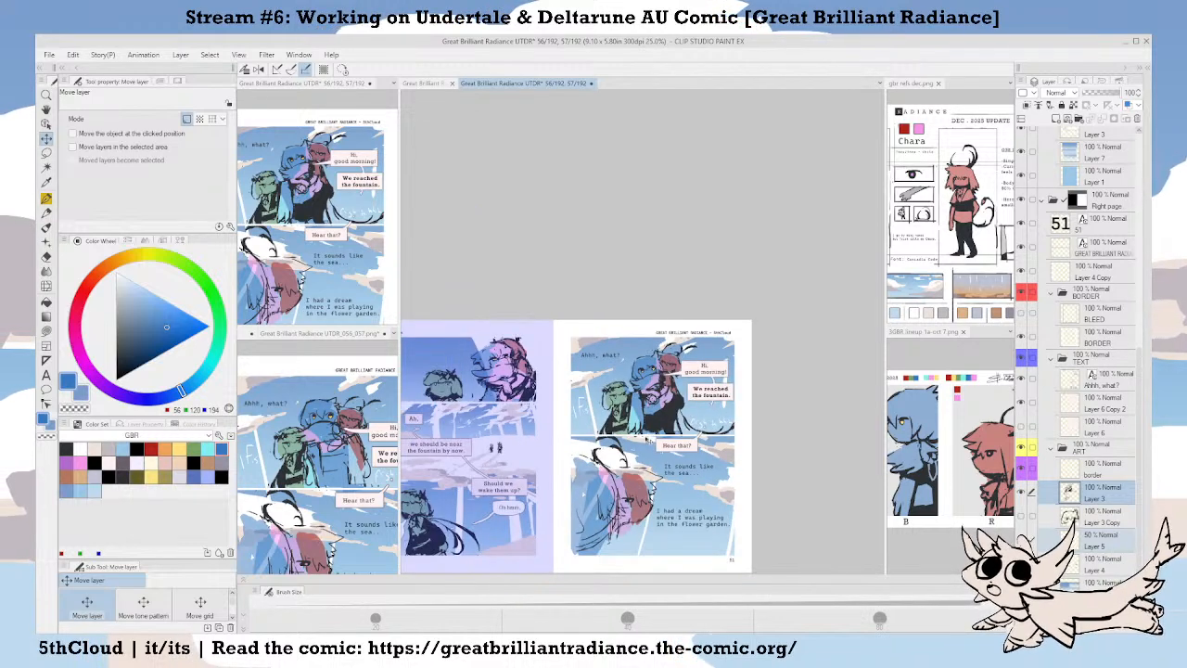
left_click_drag(625, 429, 656, 401)
scroll(650, 432, "up", 1)
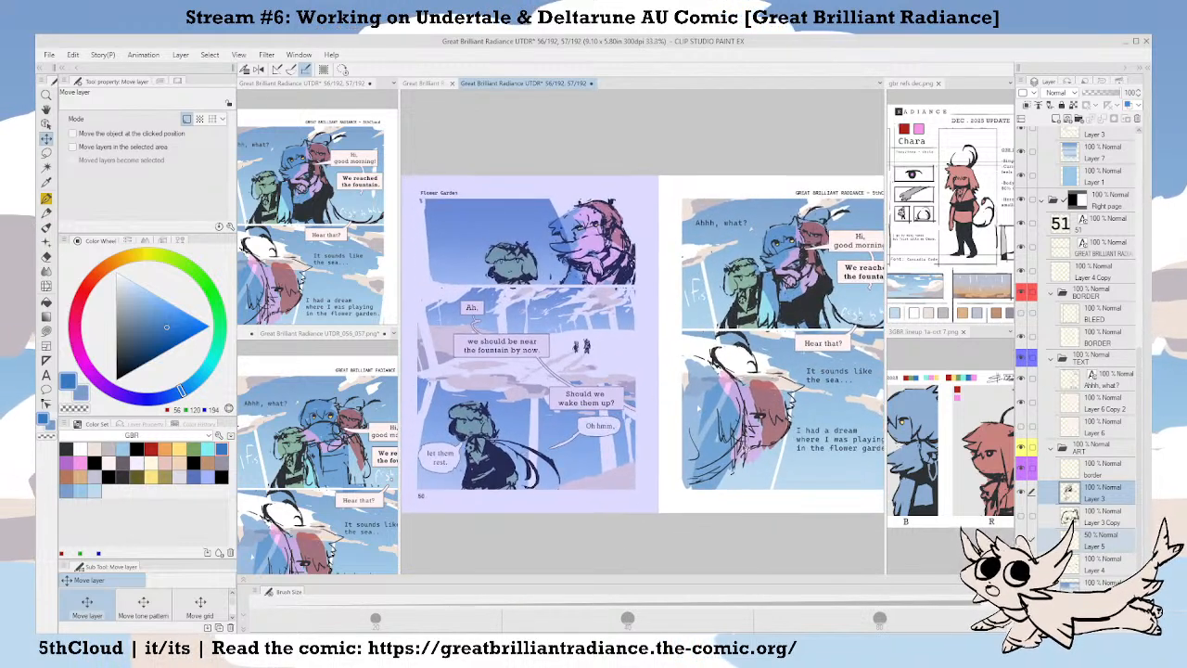
key("Tab")
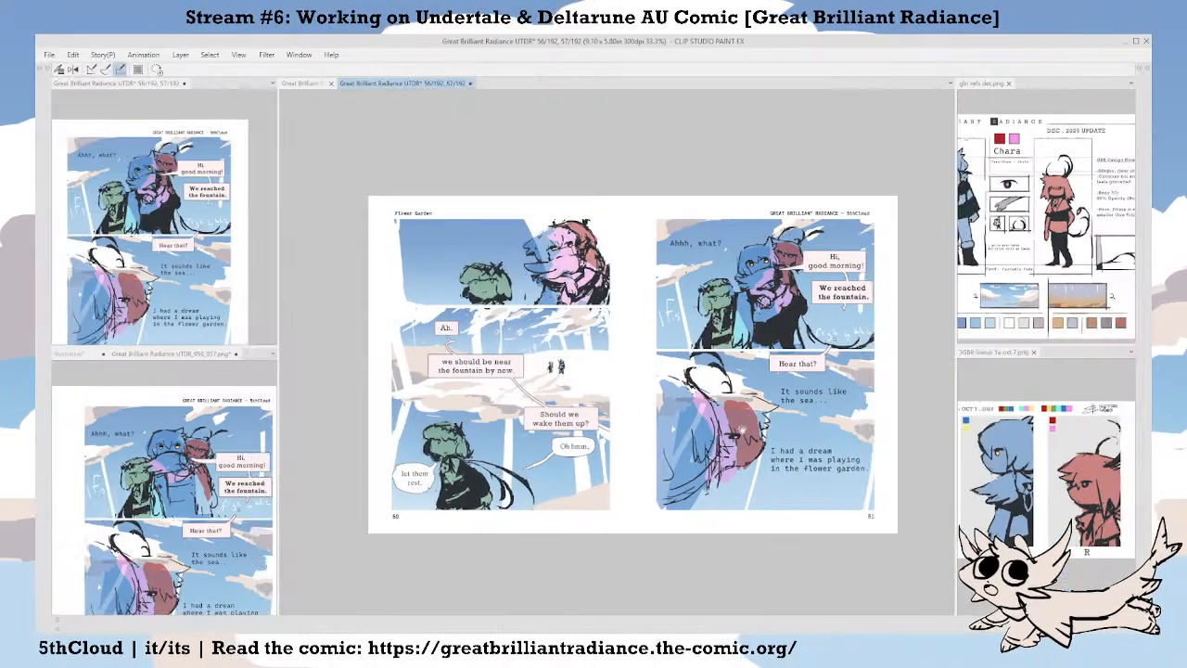
left_click_drag(756, 440, 726, 430)
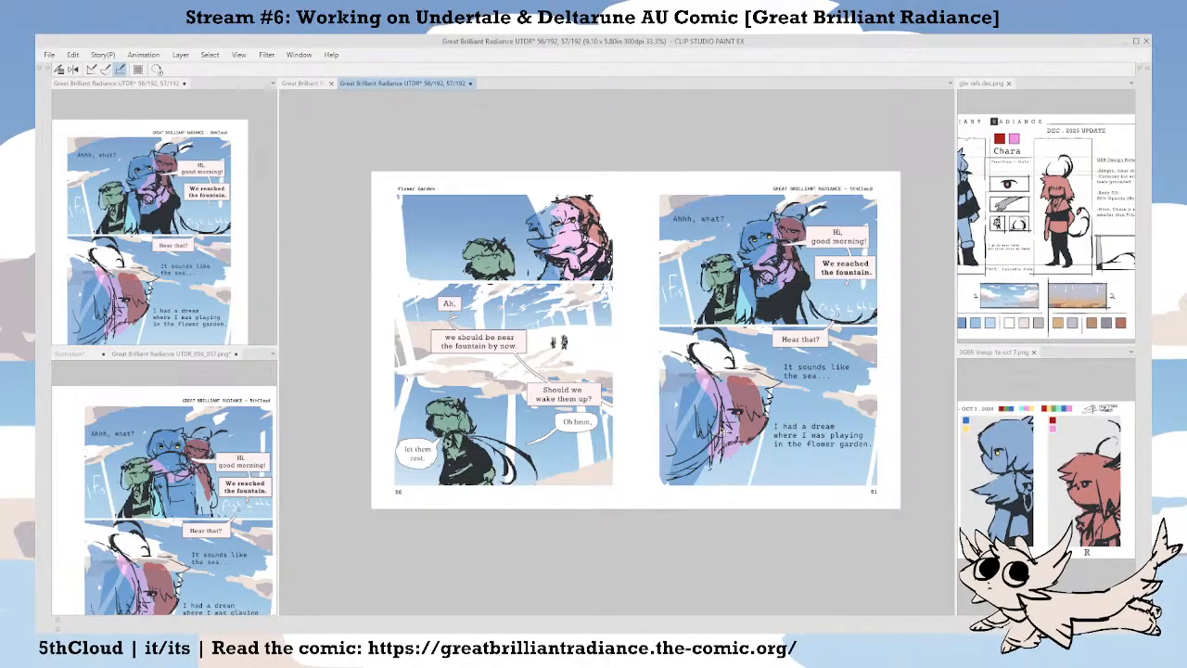
key("ctrl+s")
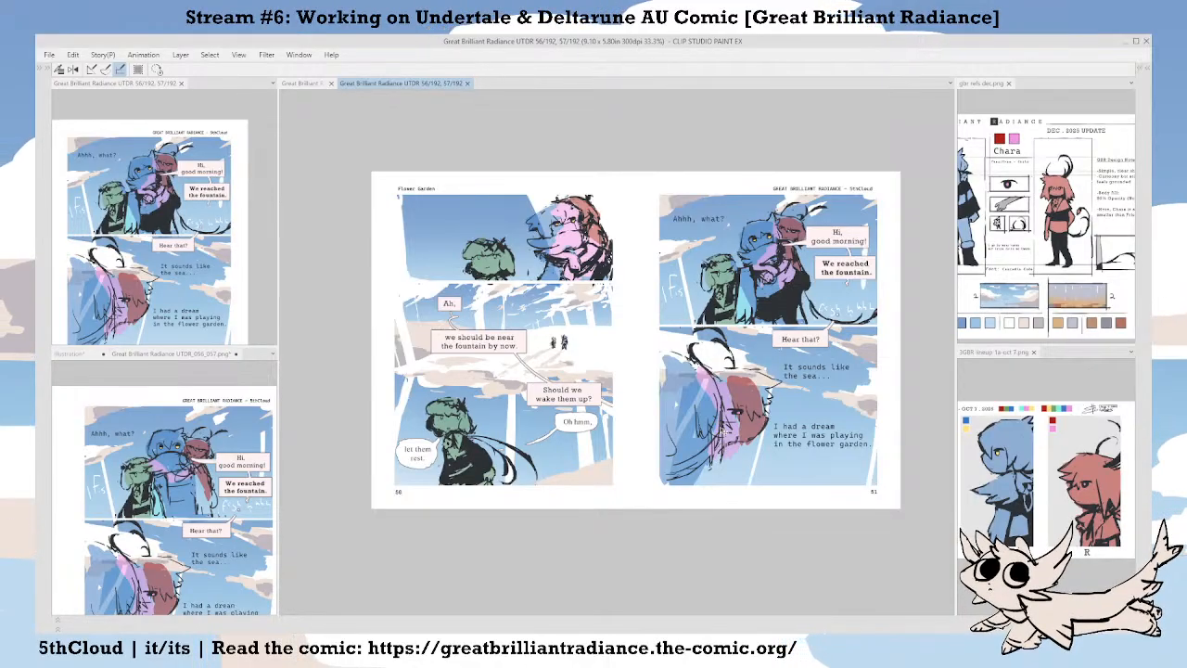
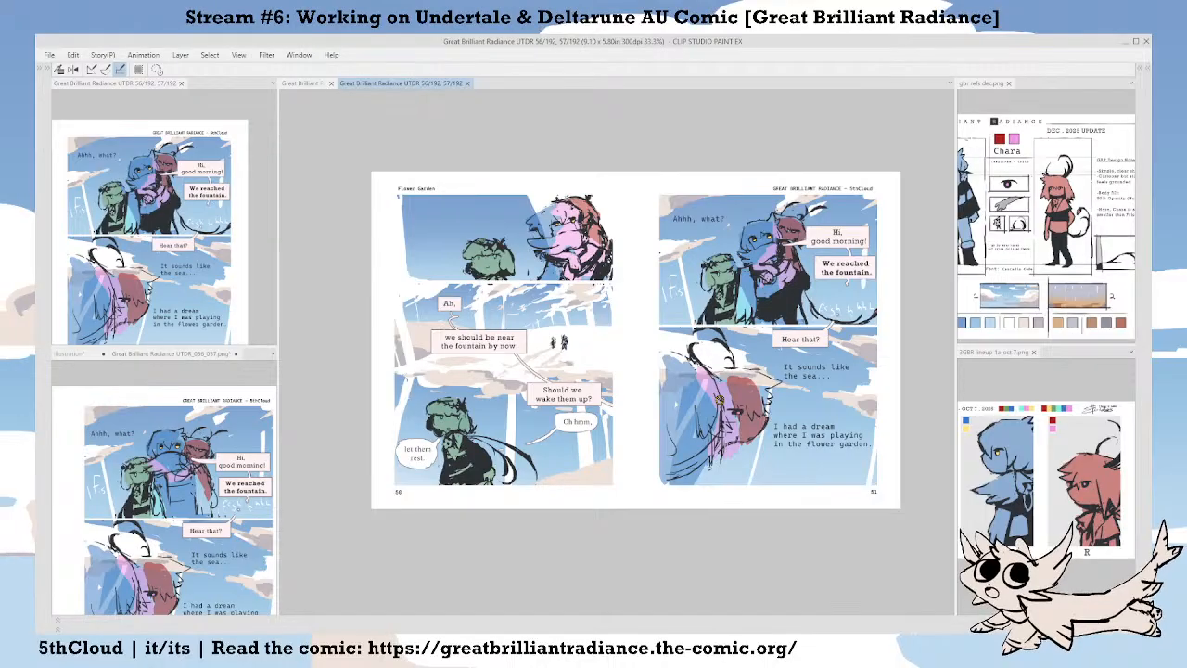
Examine the saved spread, comparing the repositioned figures on page 51 with the panels on page 50.
left_click_drag(648, 458, 632, 465)
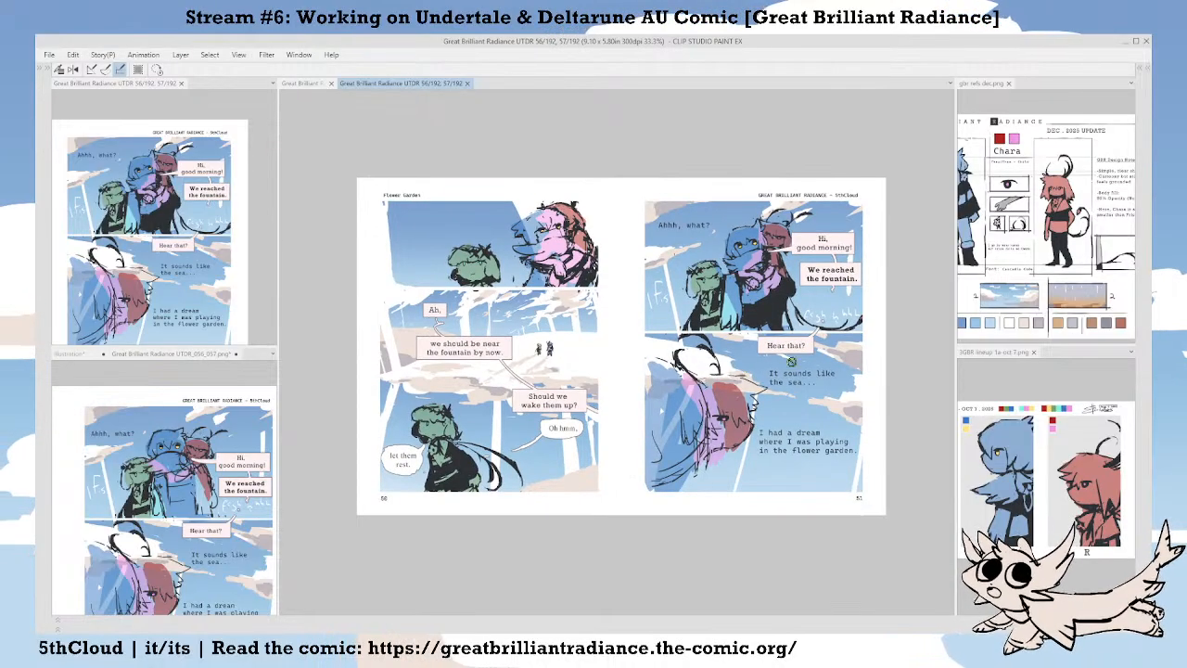
left_click_drag(810, 475, 827, 471)
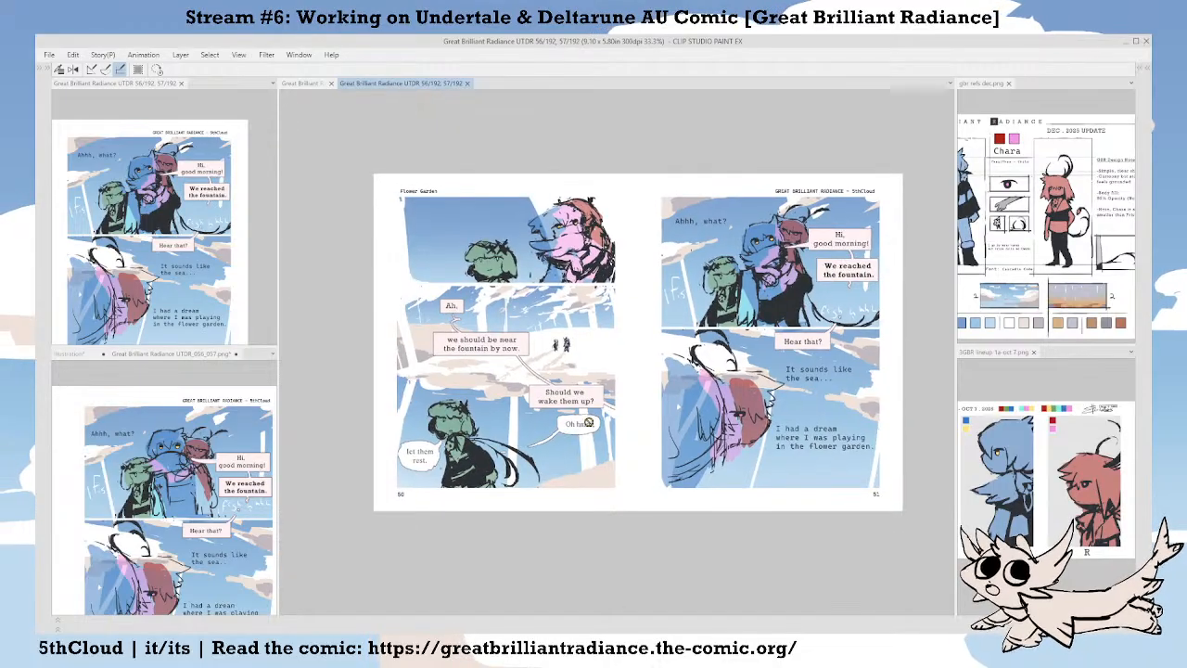
left_click_drag(794, 542, 793, 554)
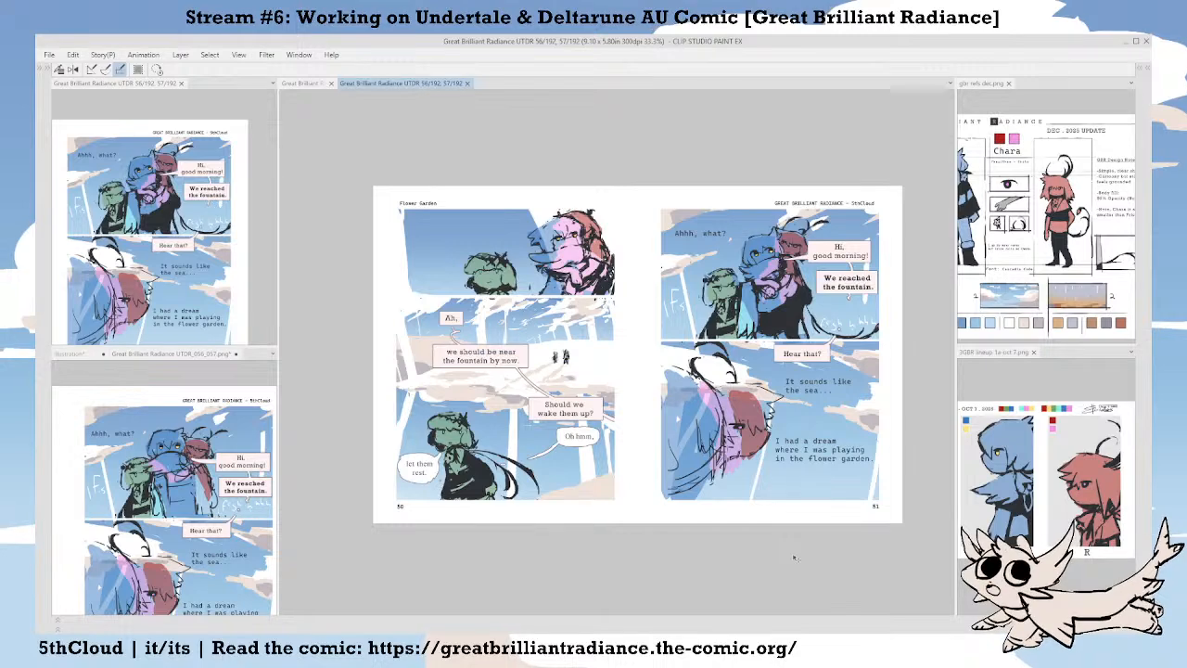
key("Tab")
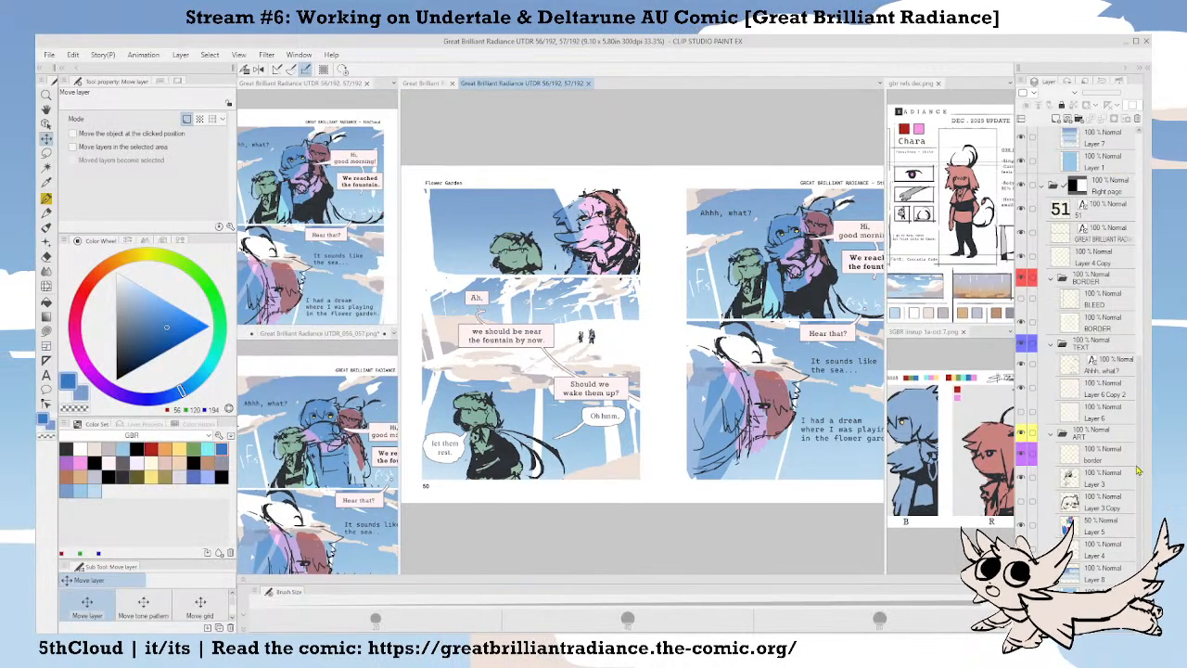
key("Tab")
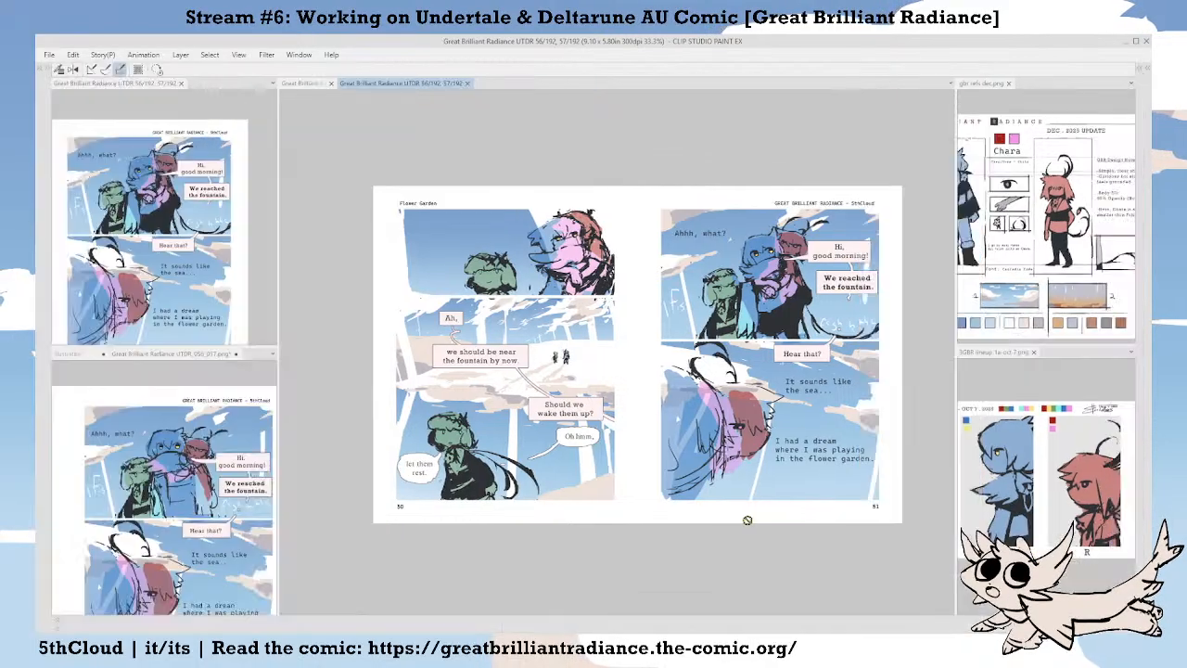
Move the Great Brilliant Radiance UTDR_056_057.png document into the main canvas pane and bring both of its pages into view.
left_click_drag(716, 552, 709, 563)
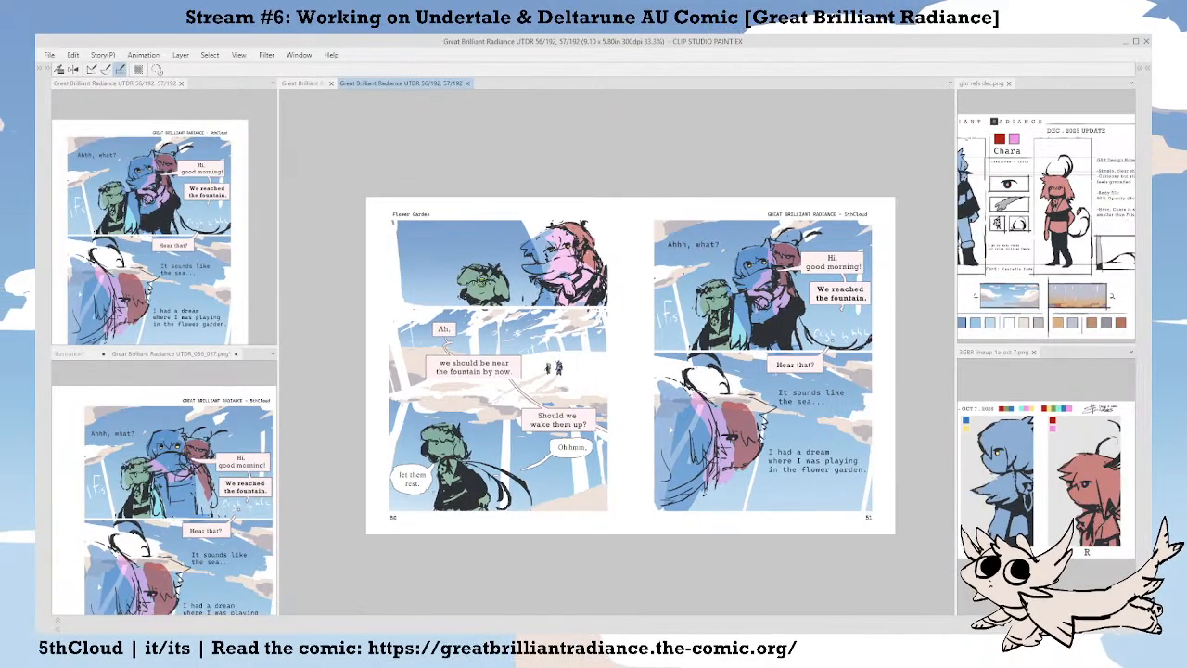
key("Tab")
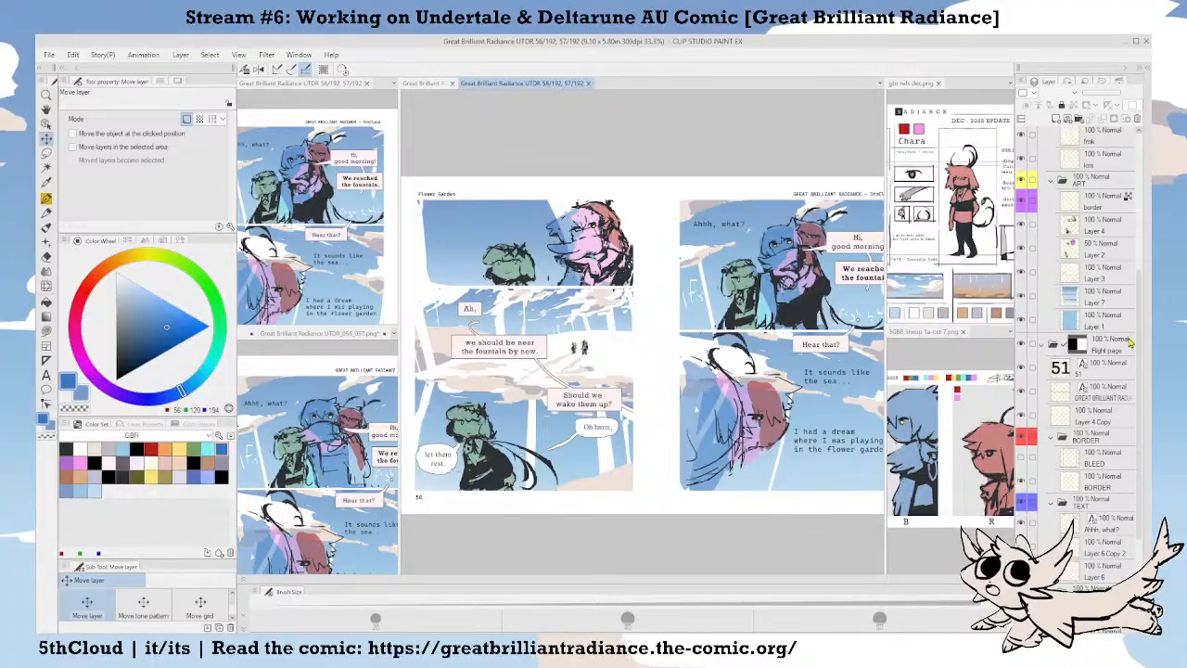
left_click(290, 337)
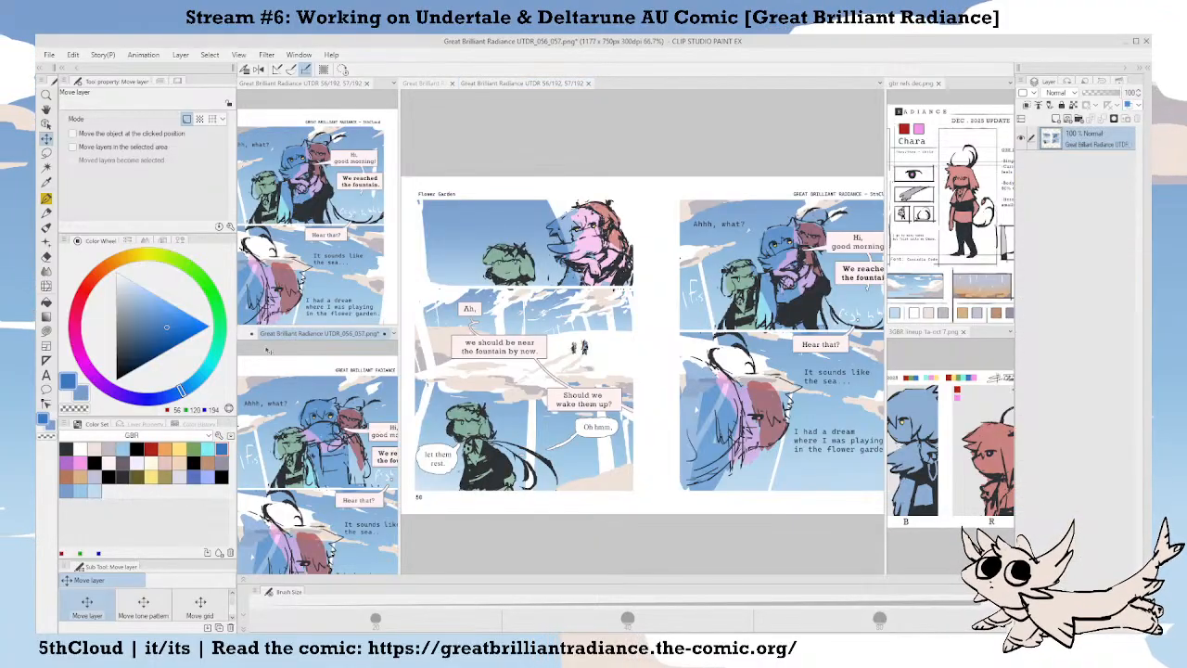
left_click_drag(599, 89, 601, 87)
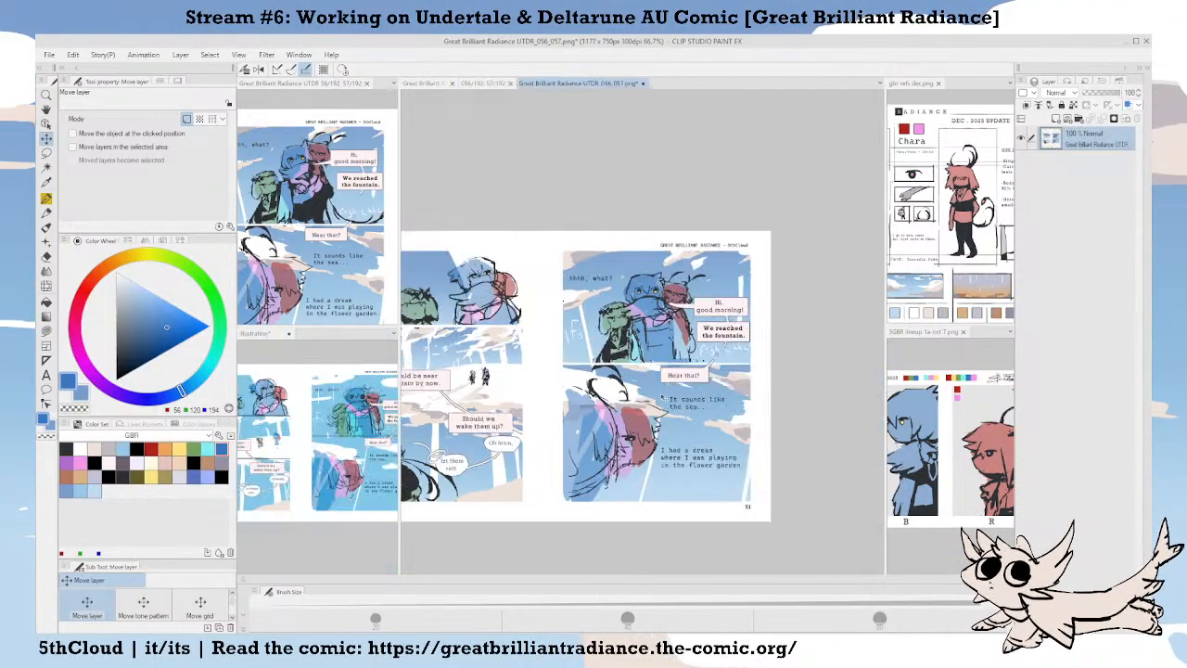
left_click_drag(571, 438, 714, 409)
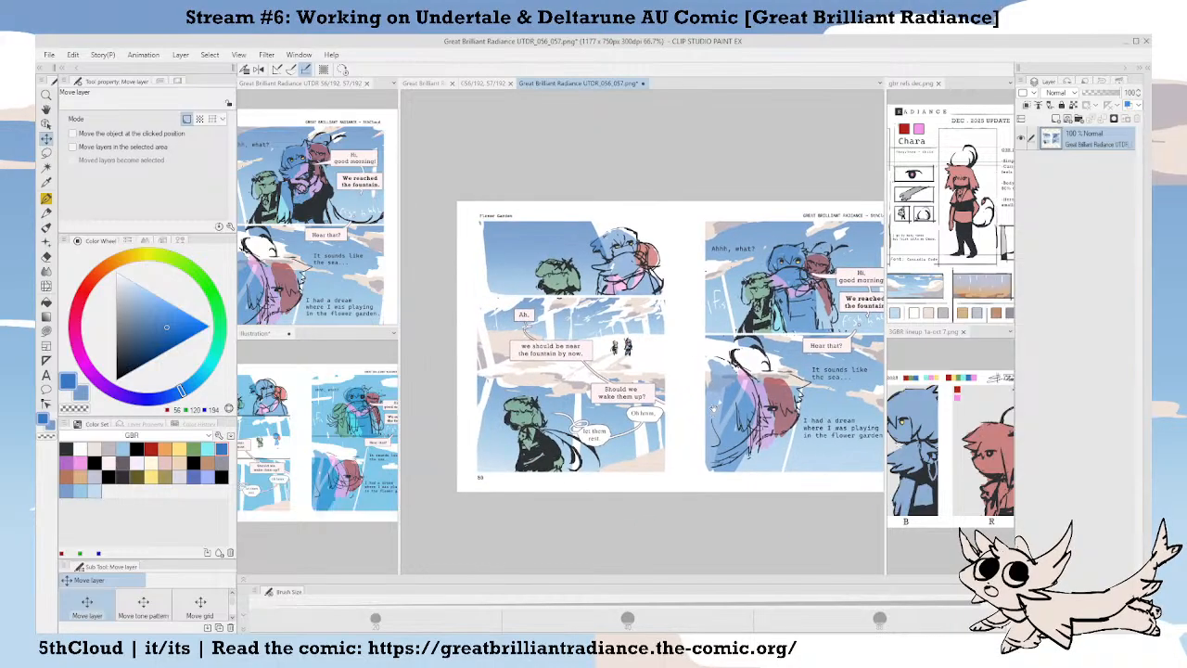
Add a layer and cover everything except page 50's first panel with filled white rectangles.
left_click(1054, 122)
key("ctrl+0")
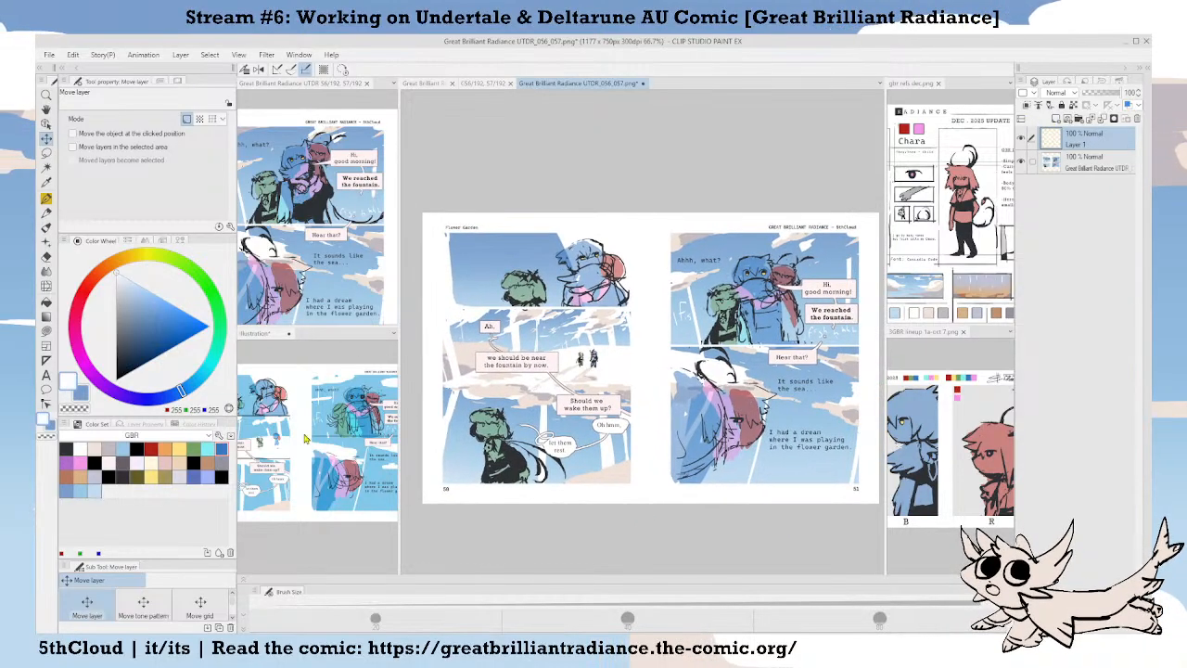
key("u")
left_click(109, 604)
left_click_drag(645, 387, 631, 372)
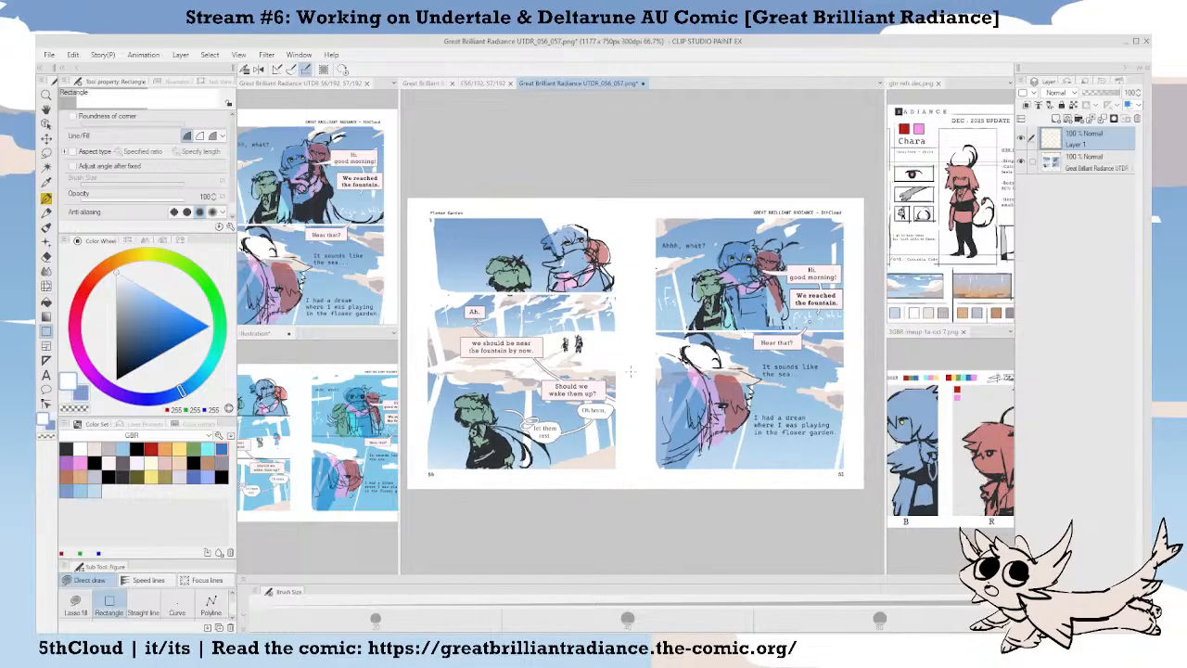
left_click_drag(845, 504, 468, 295)
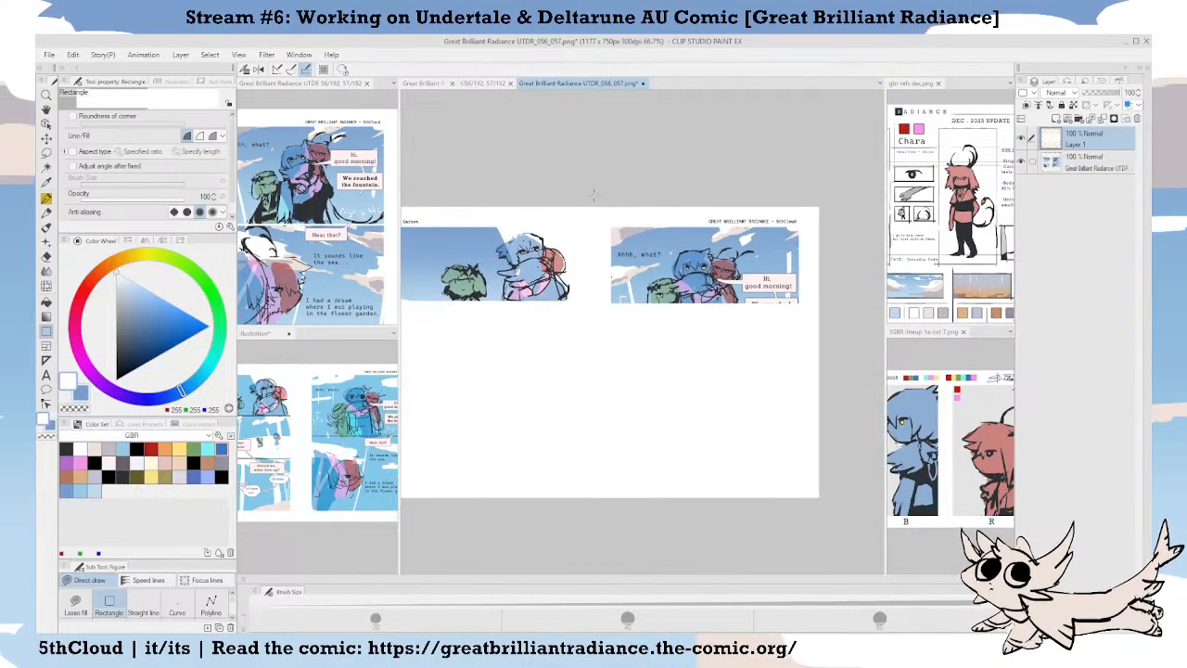
left_click_drag(586, 189, 840, 330)
left_click_drag(766, 384, 697, 368)
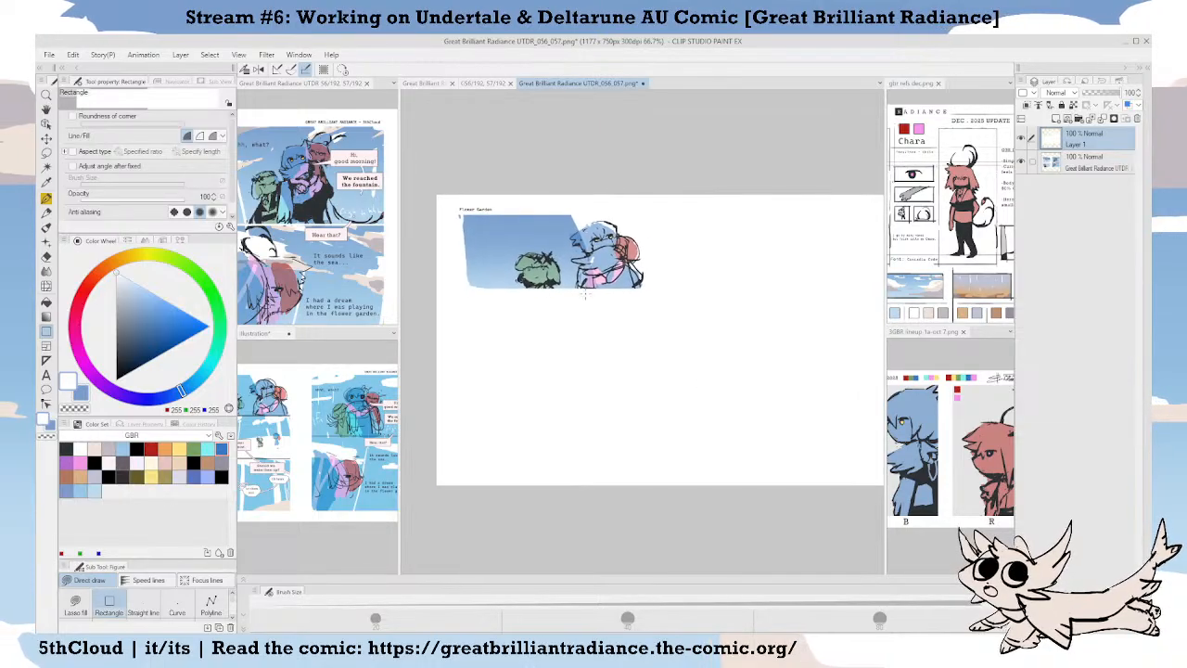
Reveal the rest of page 50 and page 51's first panel by drawing rectangles in the transparent colour over the white cover.
key("c")
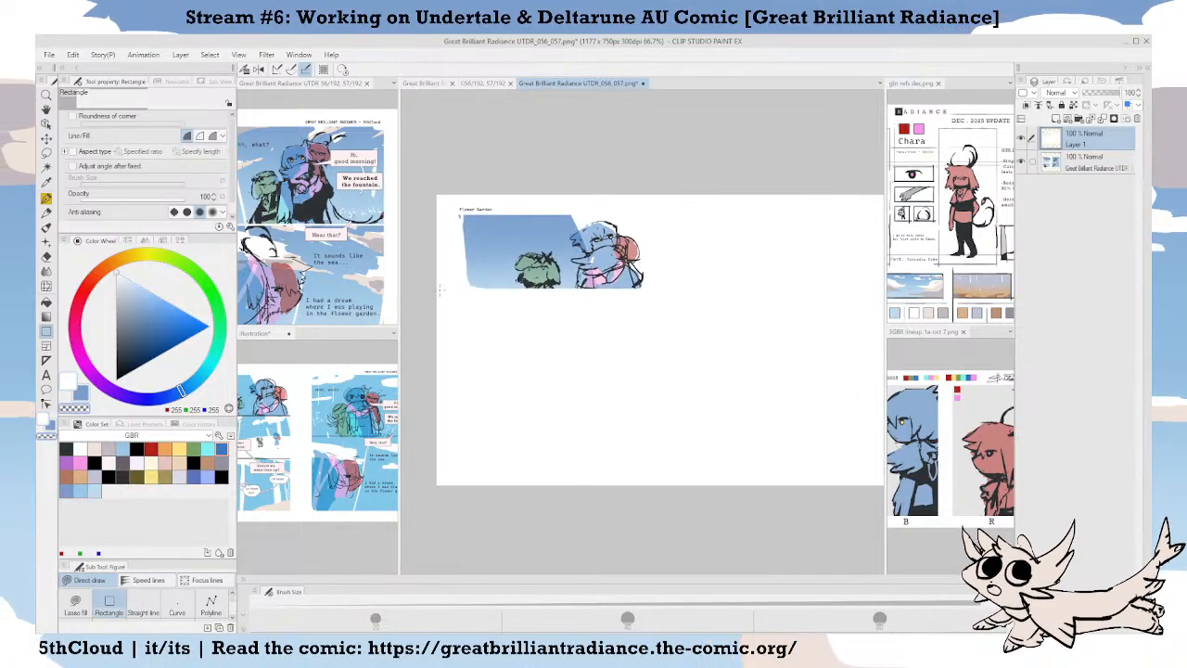
left_click_drag(436, 286, 655, 503)
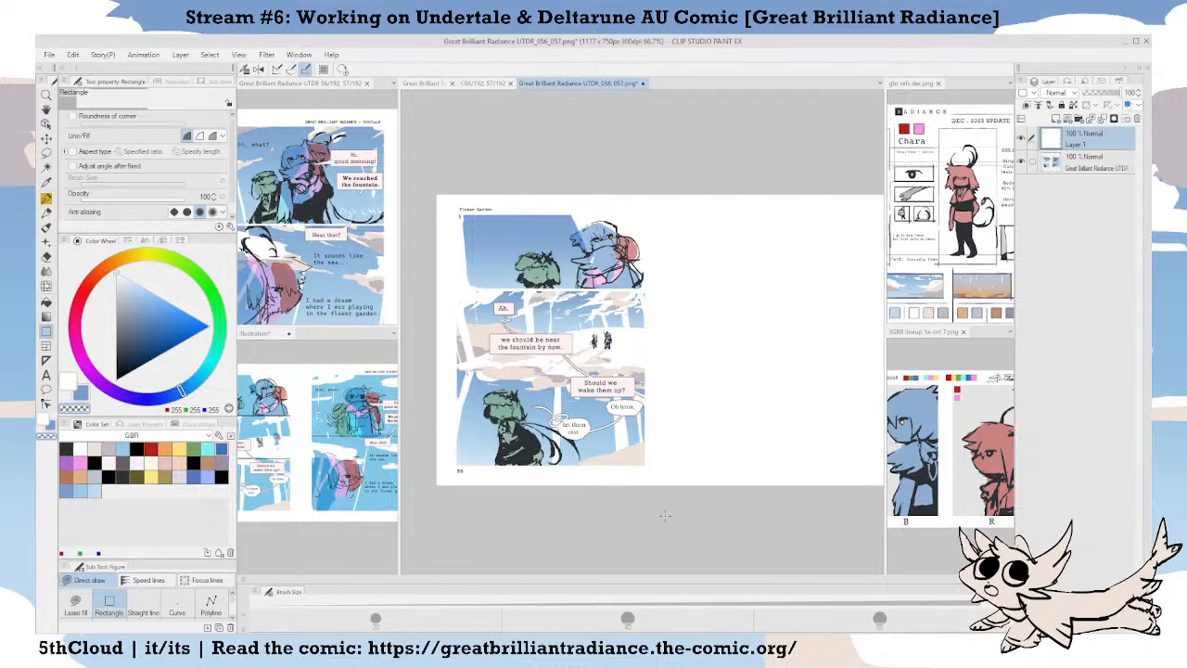
key("Tab")
left_click_drag(586, 196, 845, 314)
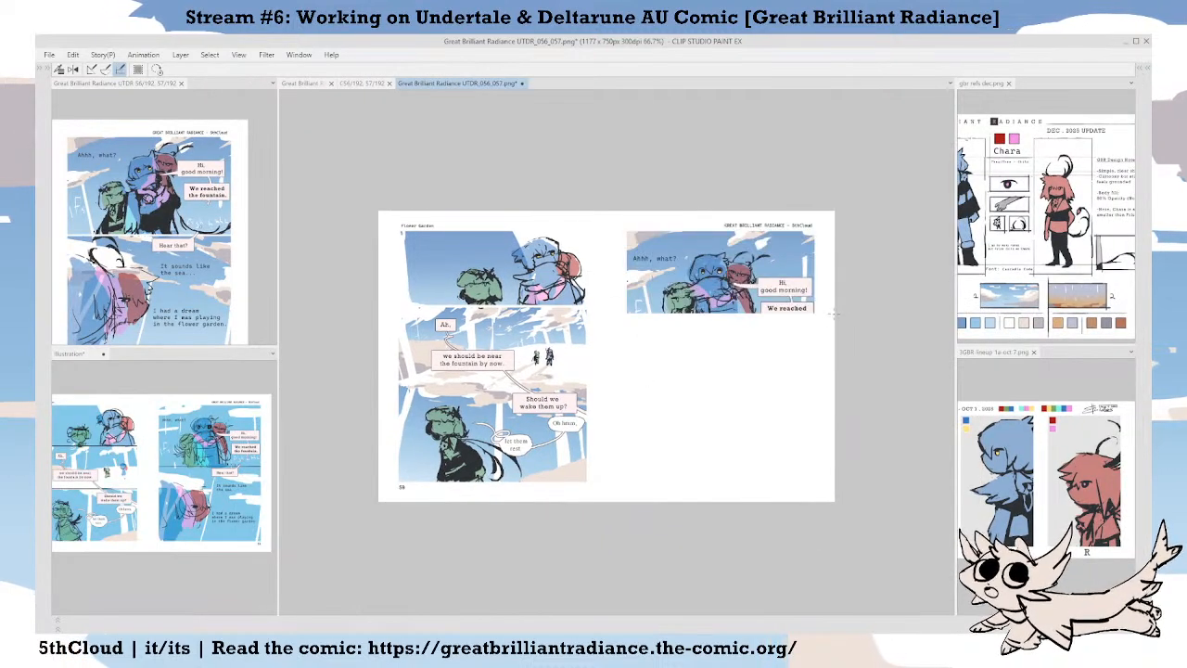
left_click_drag(614, 193, 848, 367)
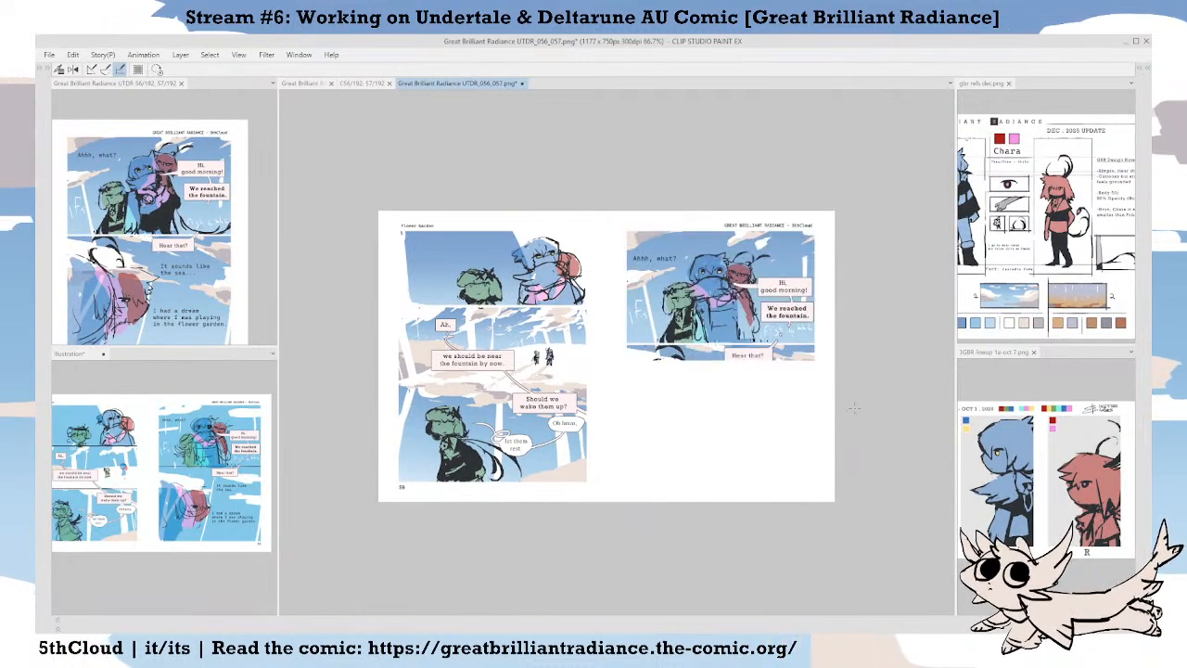
mouse_move(845, 414)
left_mouse_down()
mouse_move(619, 359)
mouse_move(597, 344)
left_mouse_up()
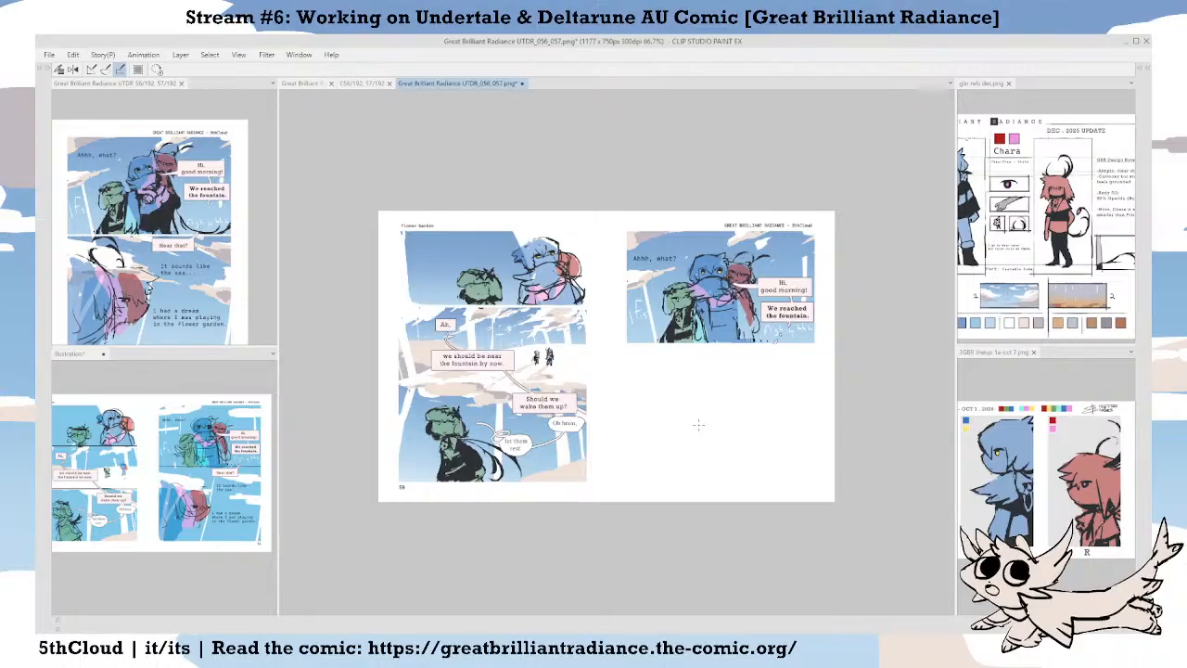
Delete the white cover layer, return the PNG document to the small side pane, and set its zoom to 50%.
key("Tab")
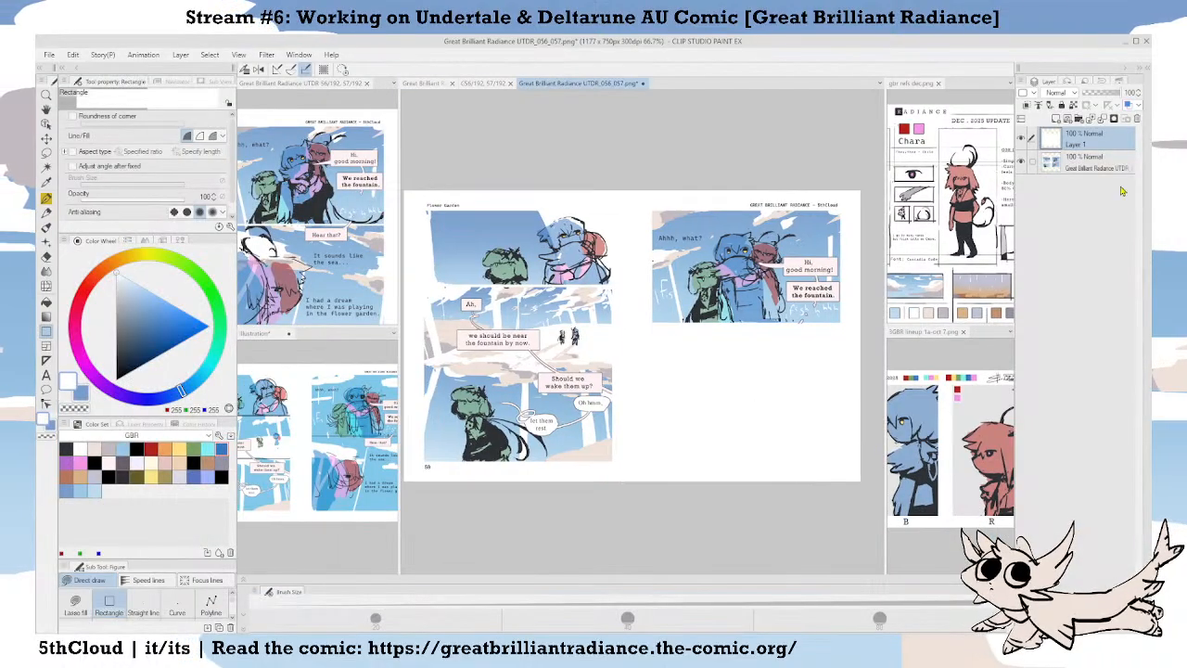
left_click(1137, 119)
left_click_drag(650, 371, 665, 372)
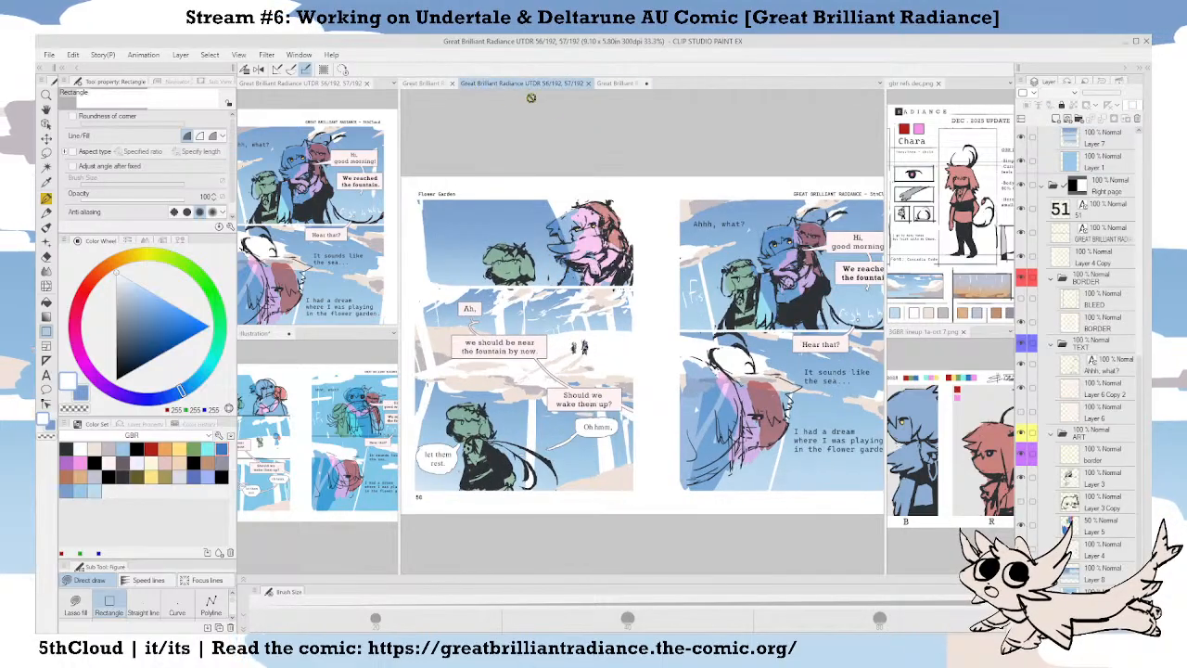
left_click(482, 83)
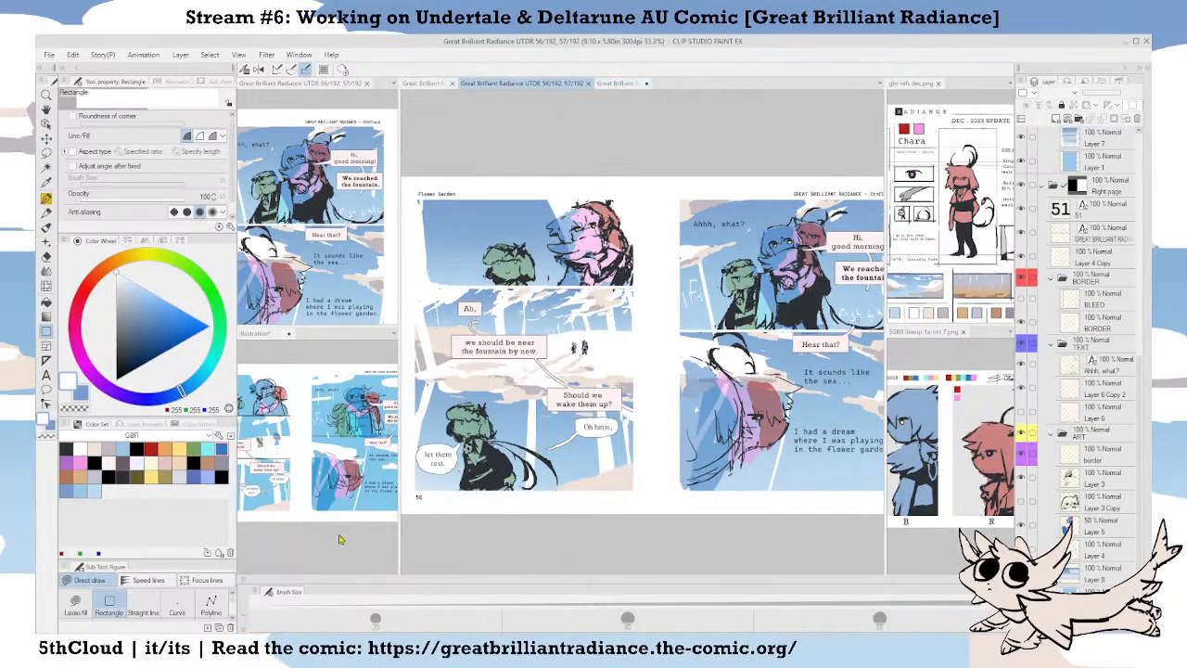
left_click(309, 343)
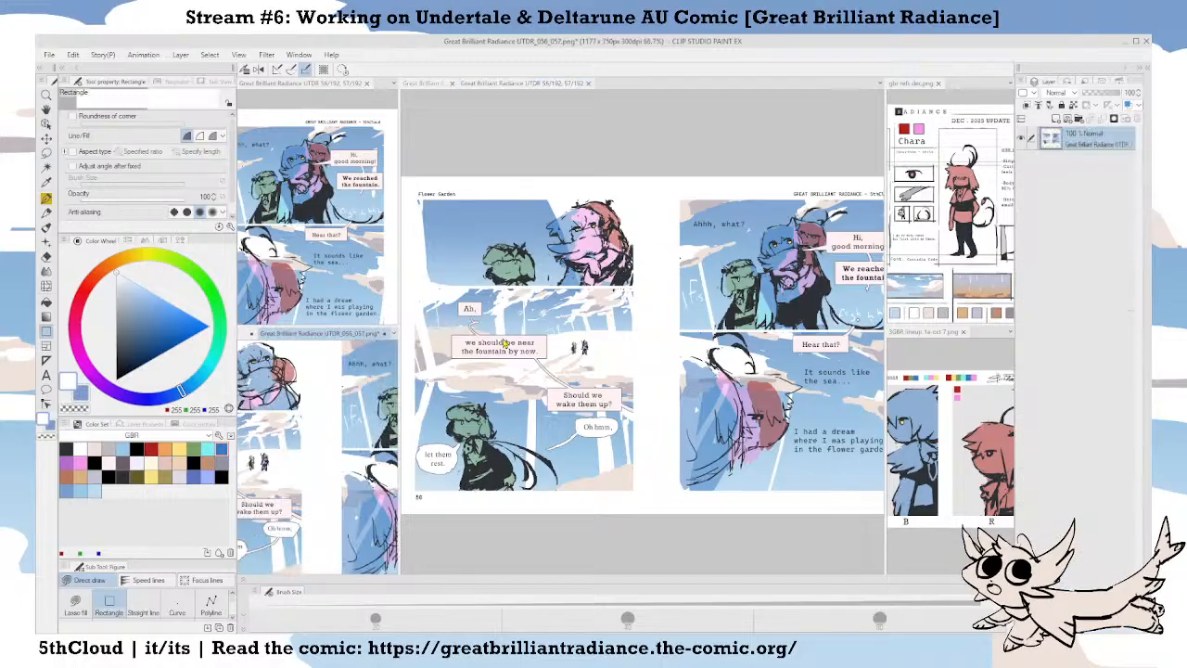
key("ctrl+minus")
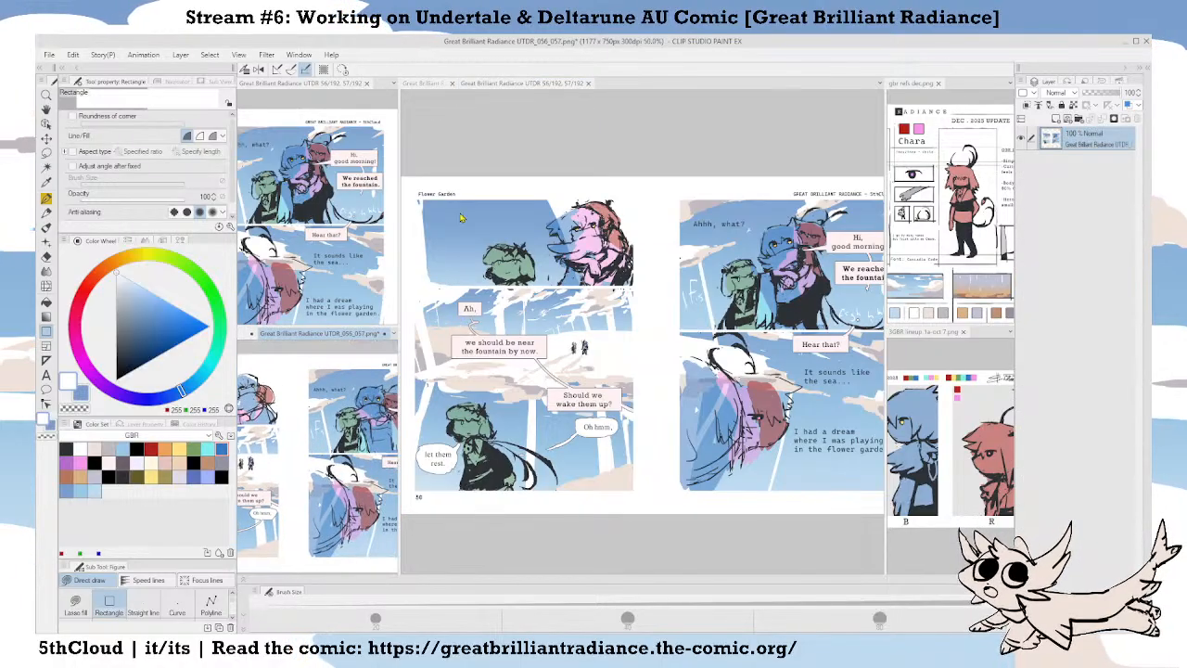
Compare page 51 in the PNG document with the current comic spread while the palettes are hidden.
left_click(522, 82)
key("Tab")
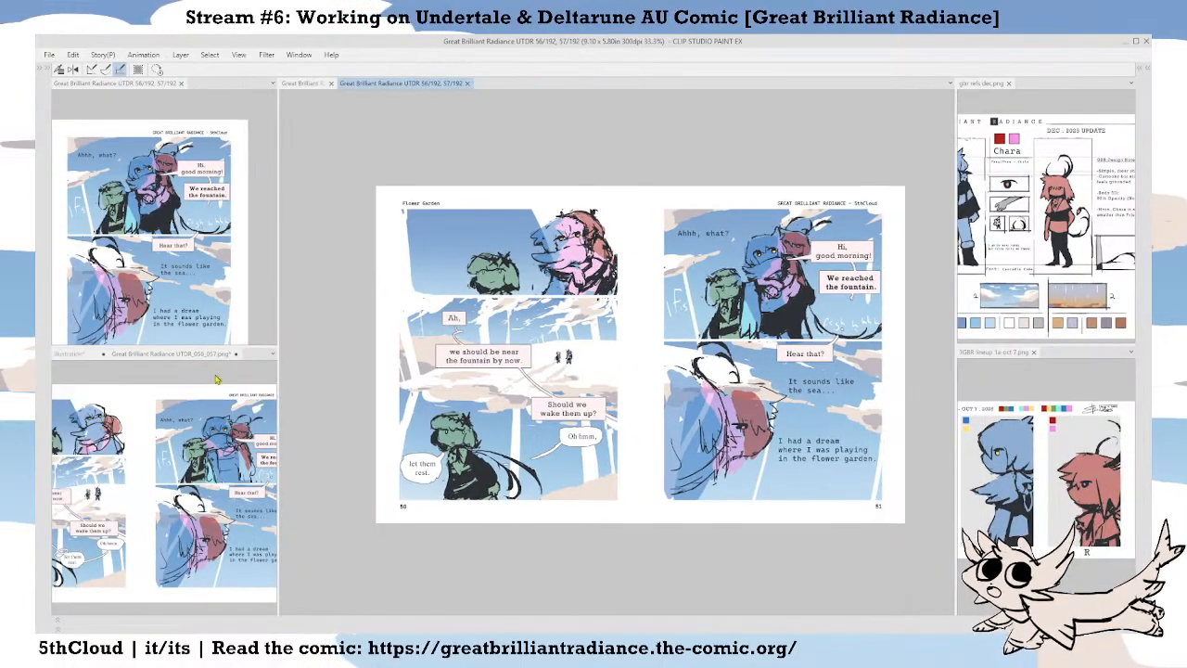
left_click(215, 378)
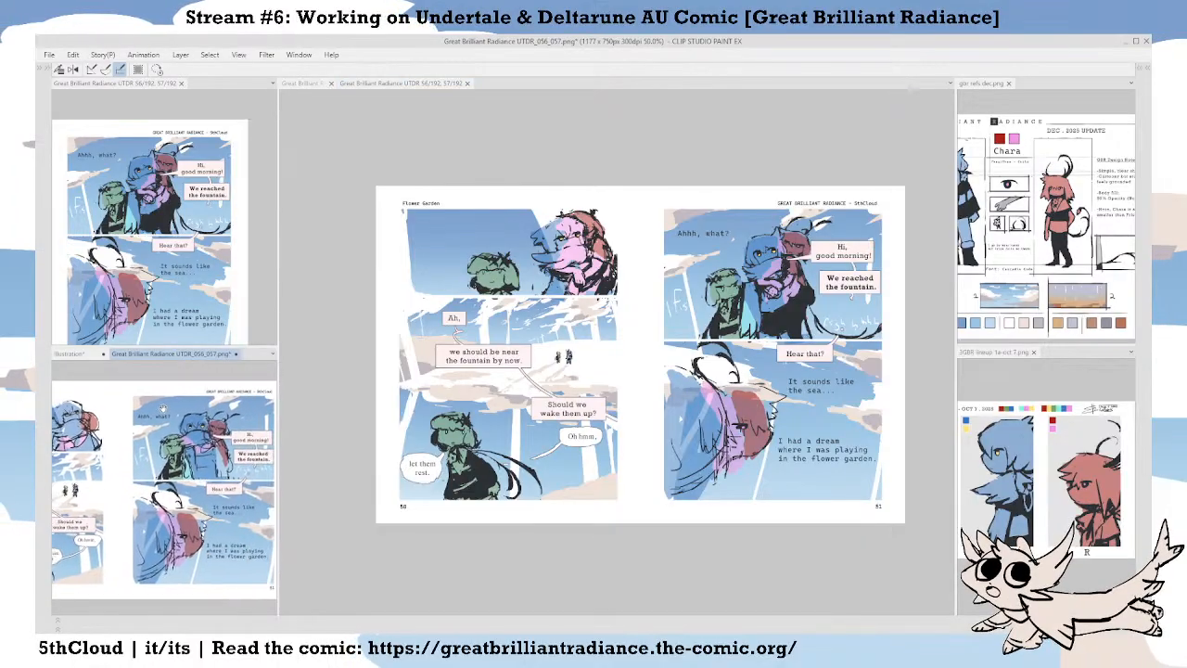
left_click_drag(163, 408, 149, 411)
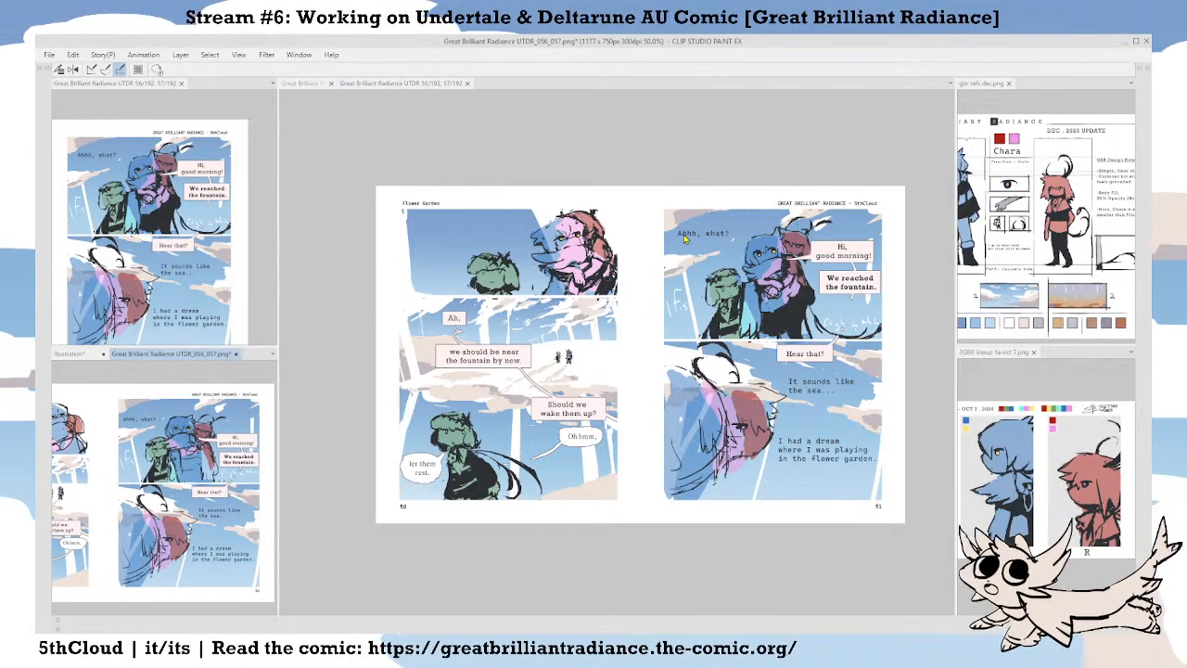
left_click(587, 164)
key("Tab")
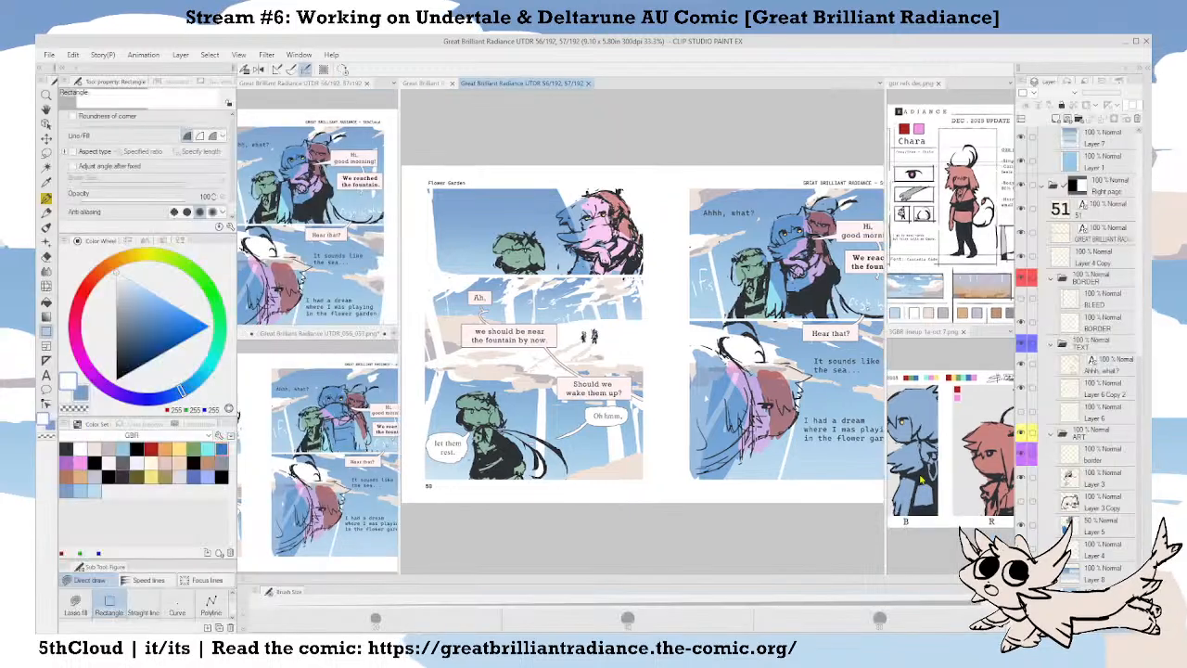
Examine each page in isolation by making page 51's art layers and page 50's Layer 4 active in turn.
left_click(1090, 476)
key("p")
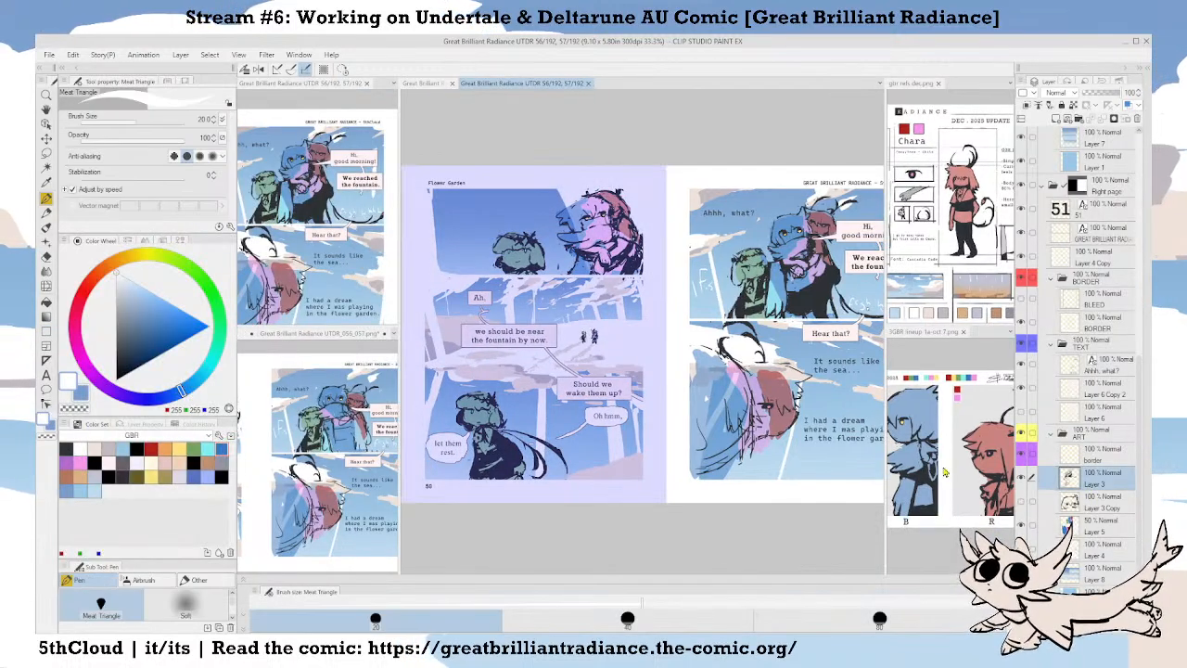
left_click(1090, 526)
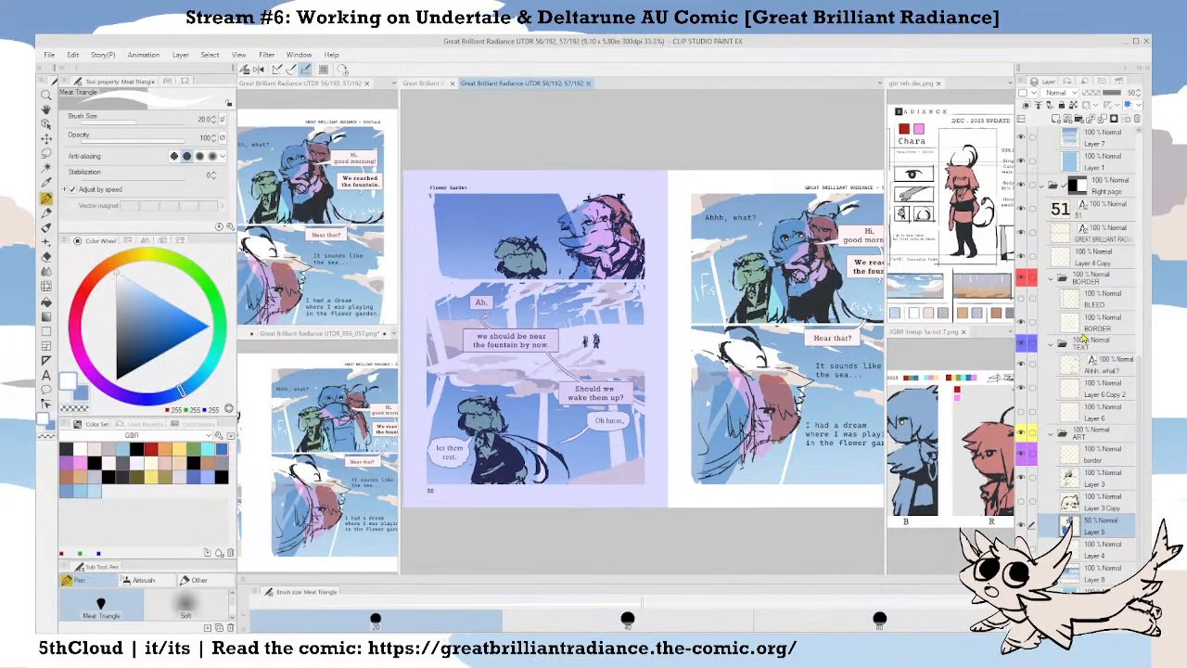
key("Tab")
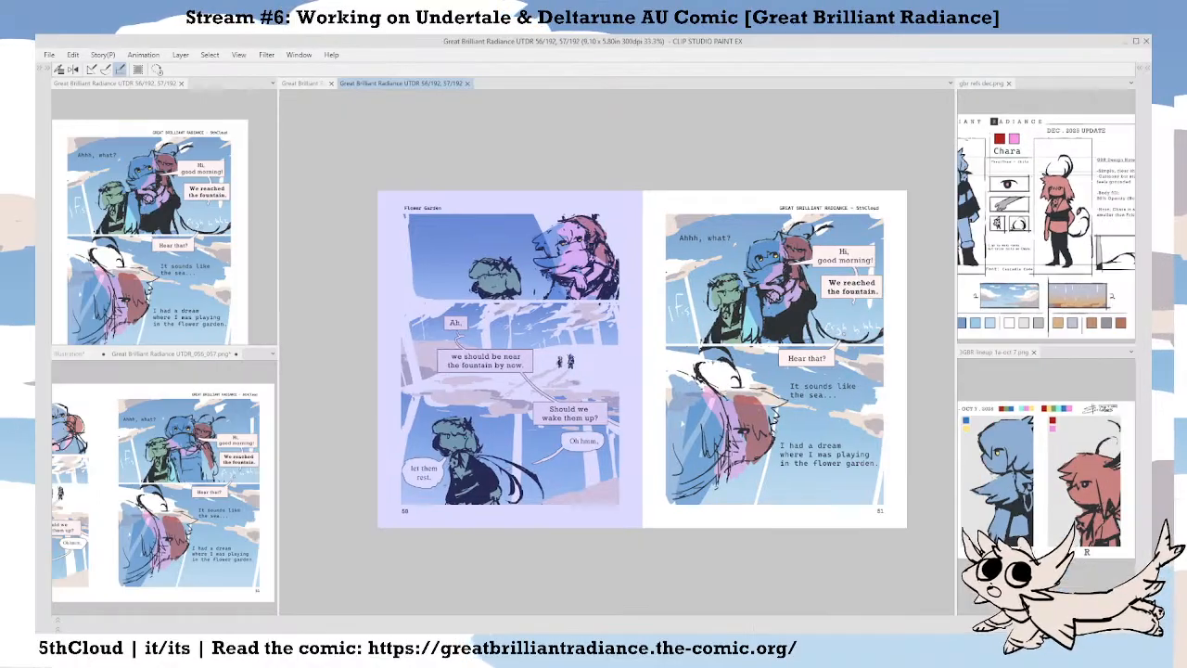
key("Tab")
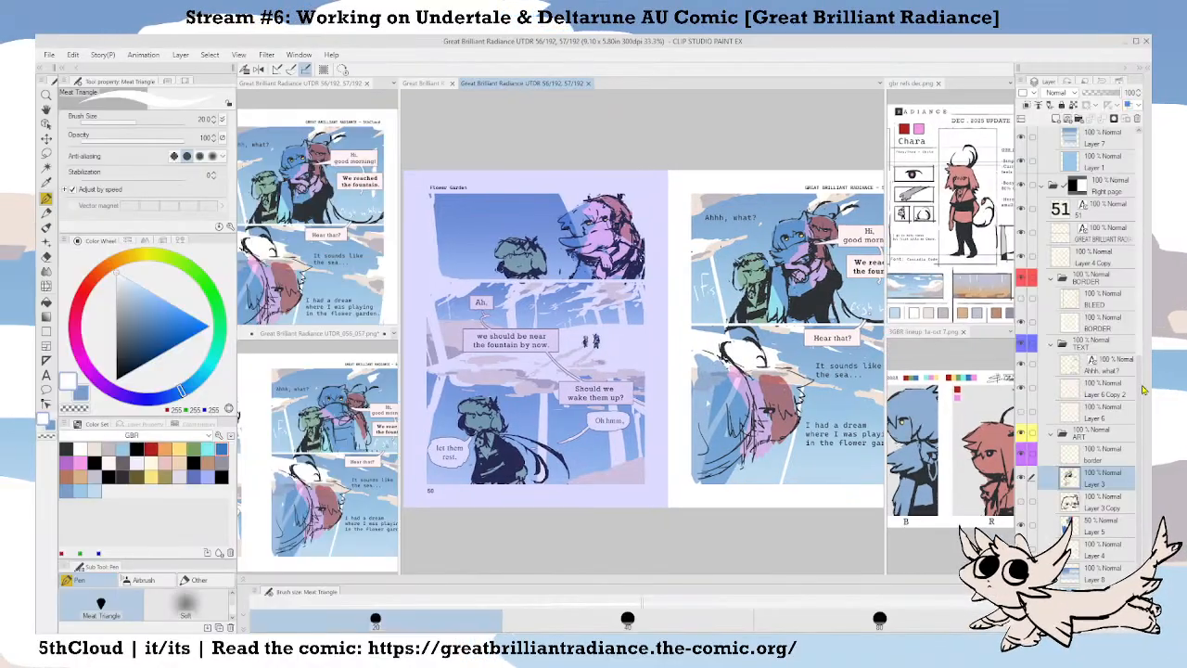
scroll(1137, 382, "up", 6)
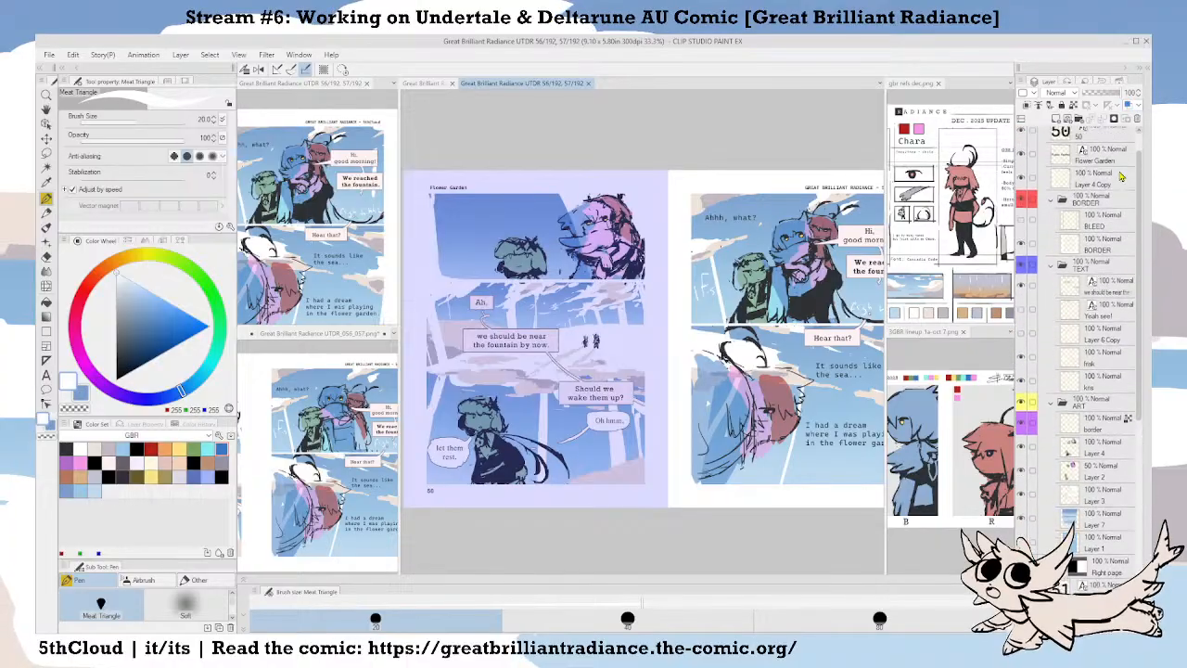
key("Tab")
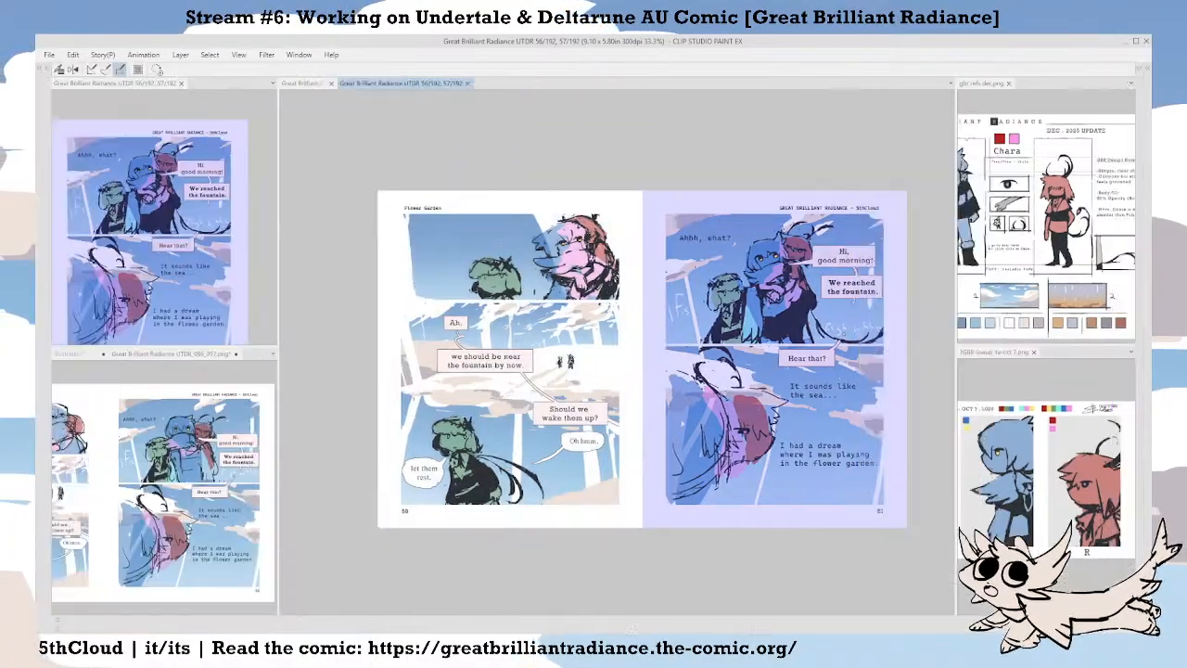
left_click_drag(852, 474, 811, 472)
key("Tab")
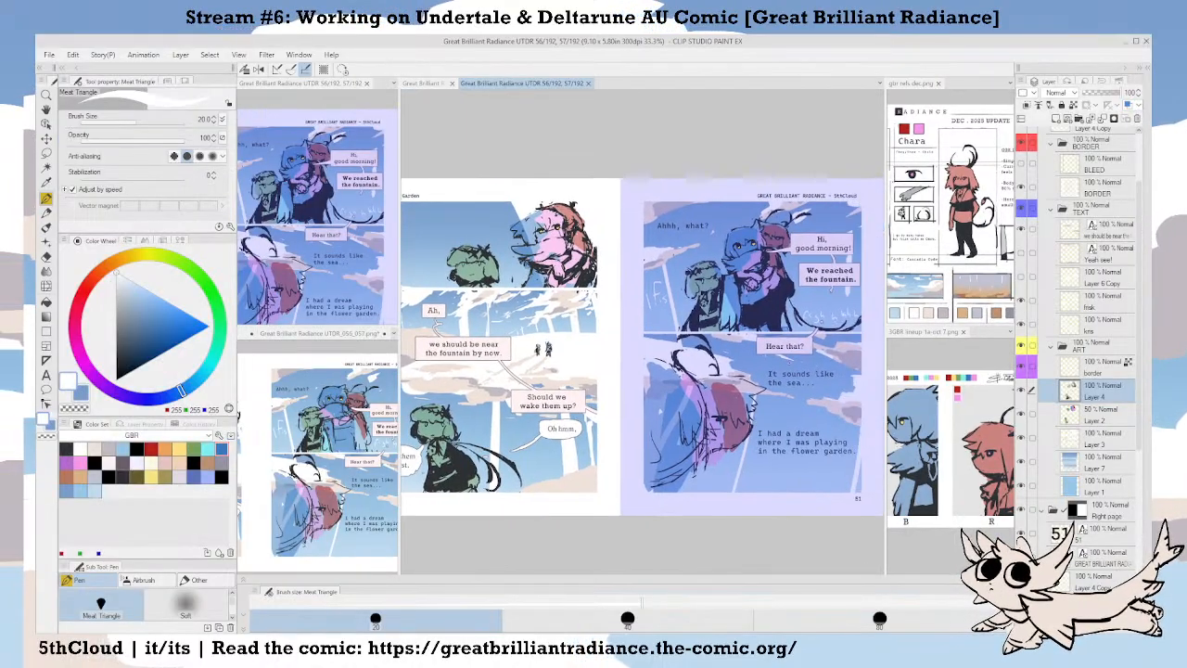
Alternate the active layer between the line art of pages 50 and 51 to compare them, finishing on Layer 3 Copy.
scroll(1143, 379, "down", 2)
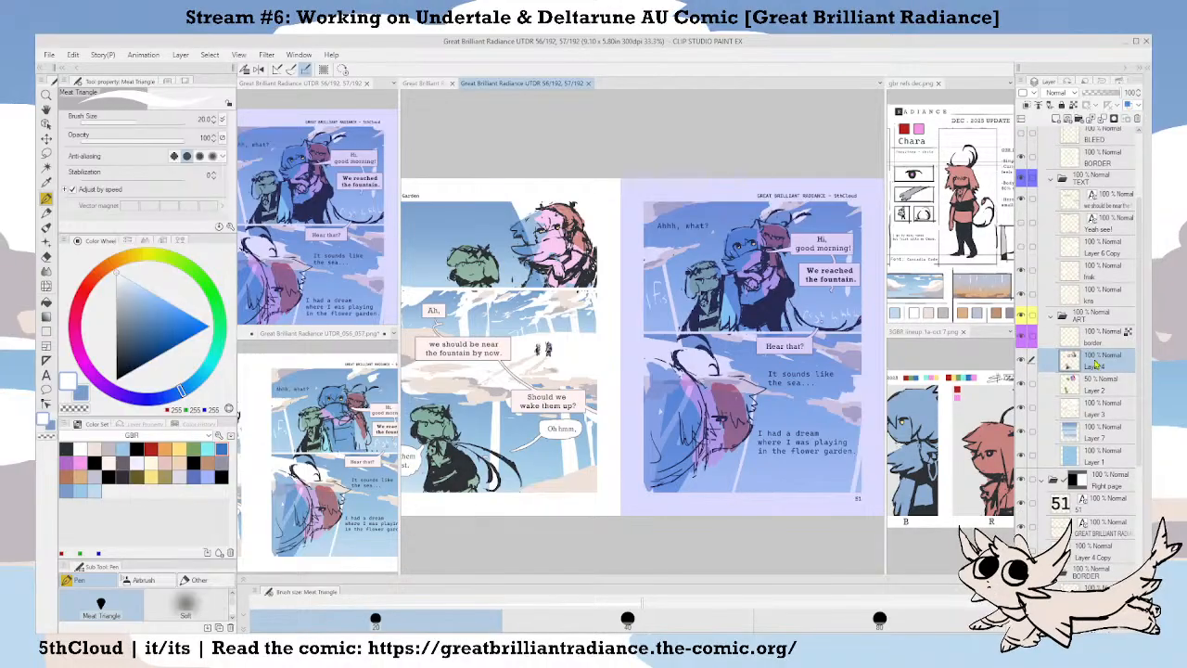
scroll(1142, 378, "down", 10)
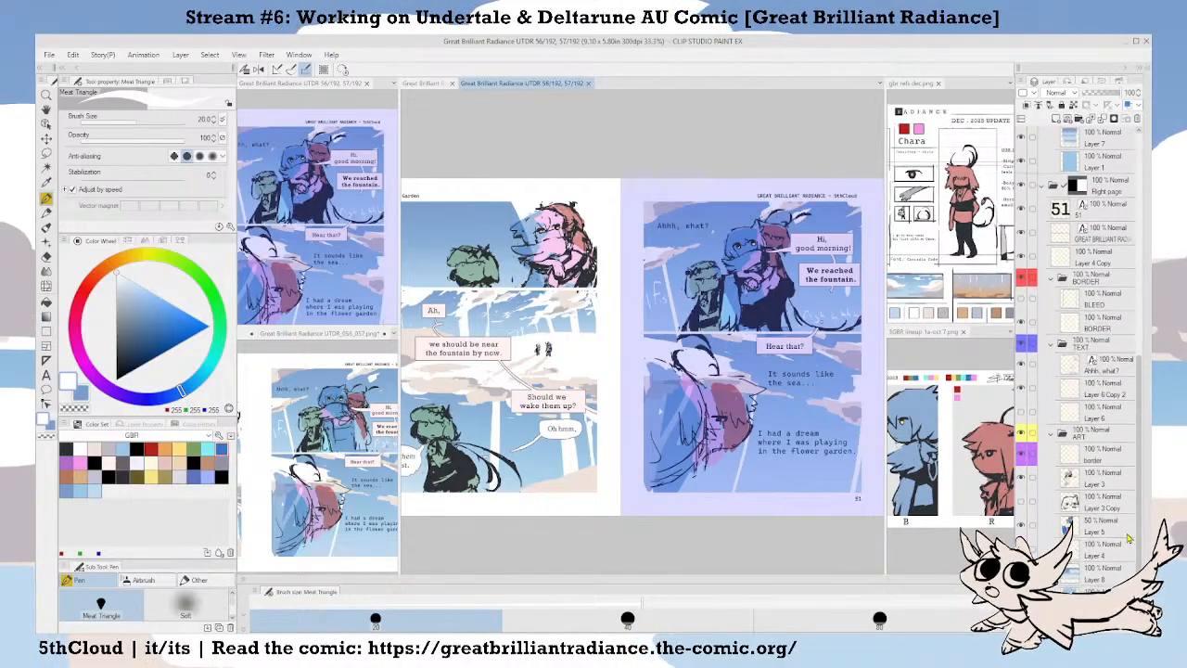
left_click(1097, 484)
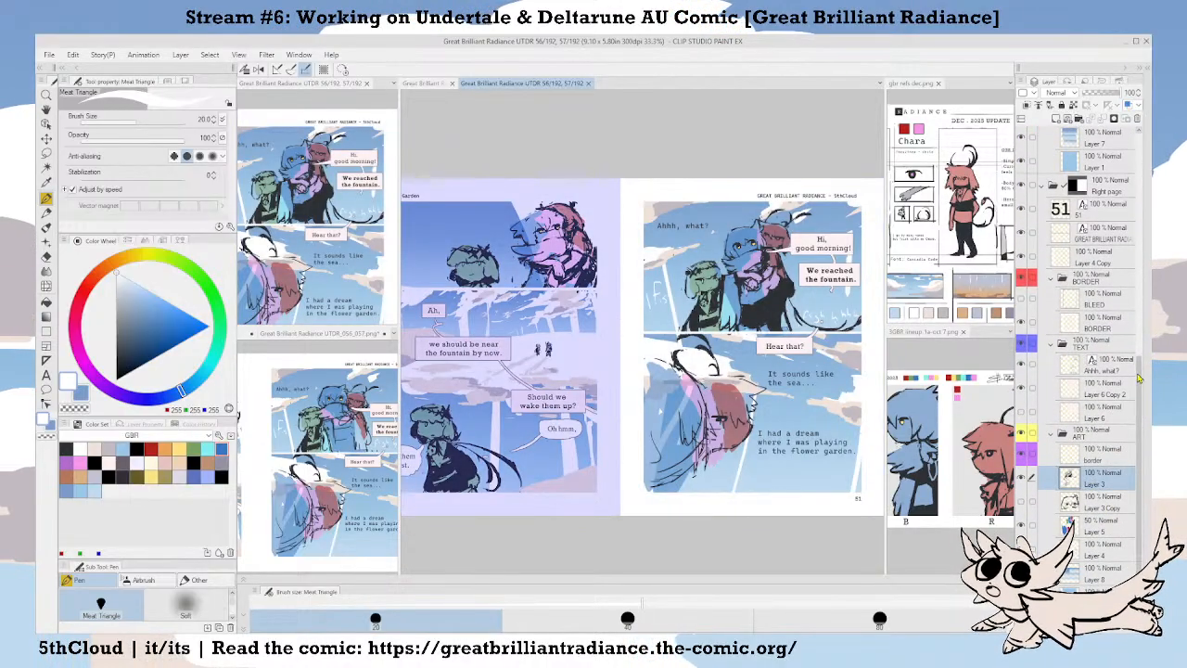
scroll(1137, 307, "up", 4)
left_click_drag(1139, 306, 1139, 191)
left_click(1104, 383)
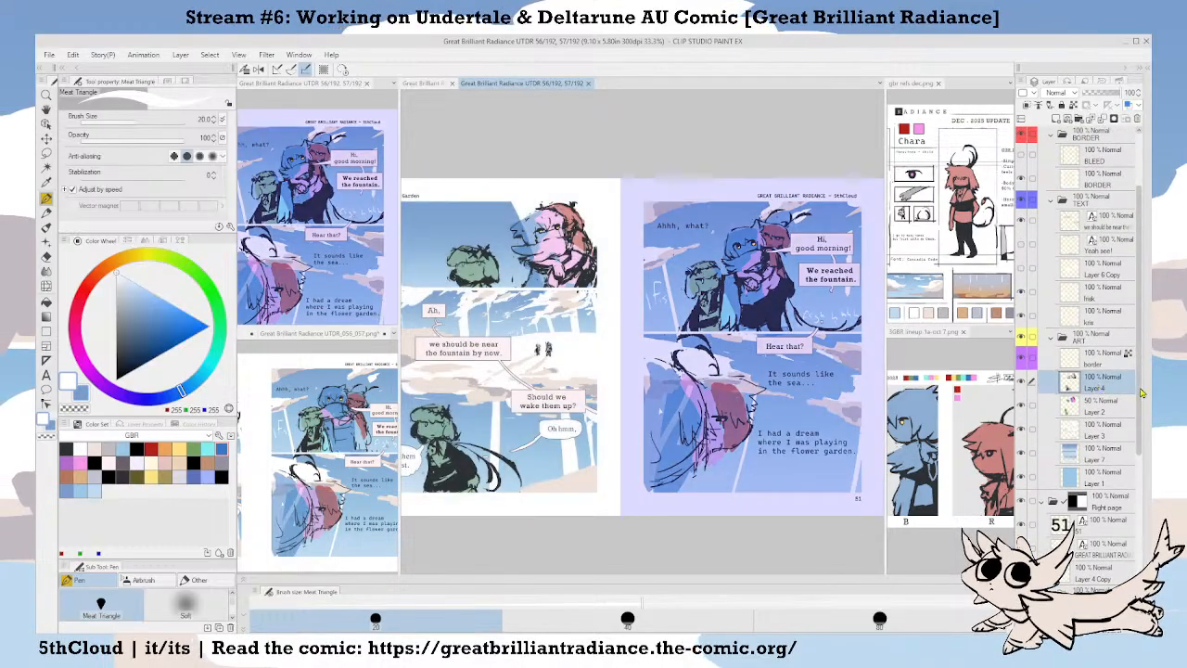
left_click_drag(1142, 407, 1140, 570)
left_click(1098, 482)
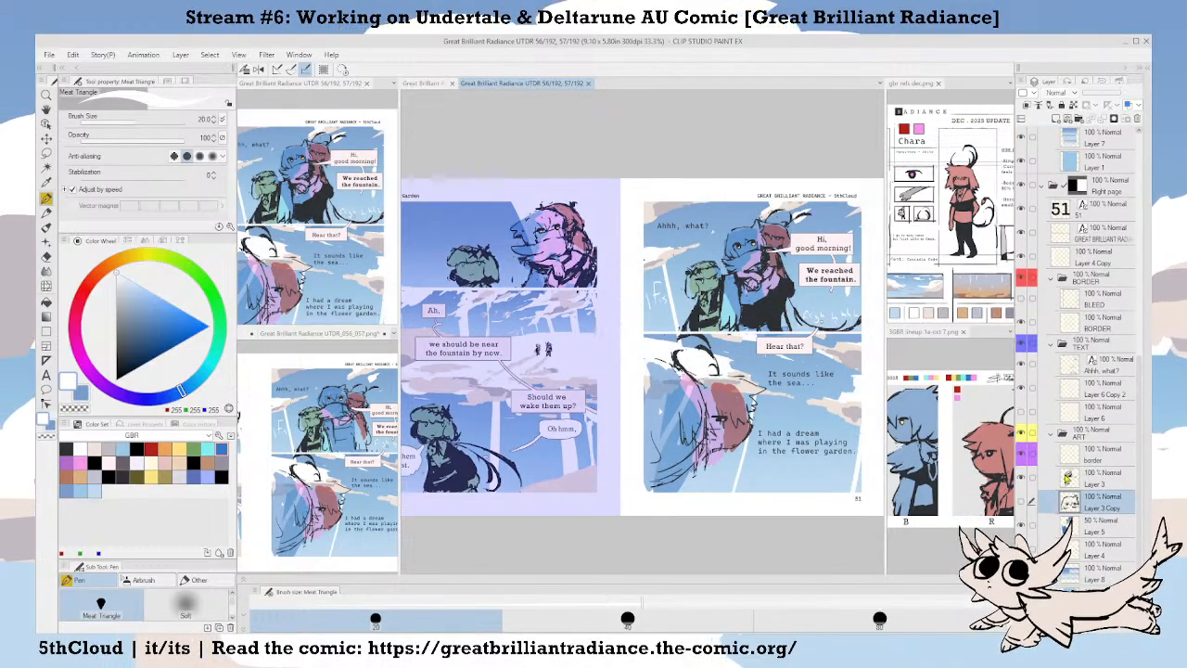
Touch up the line art on the blue figure's torso in page 51's first panel and save the comic.
key("Tab")
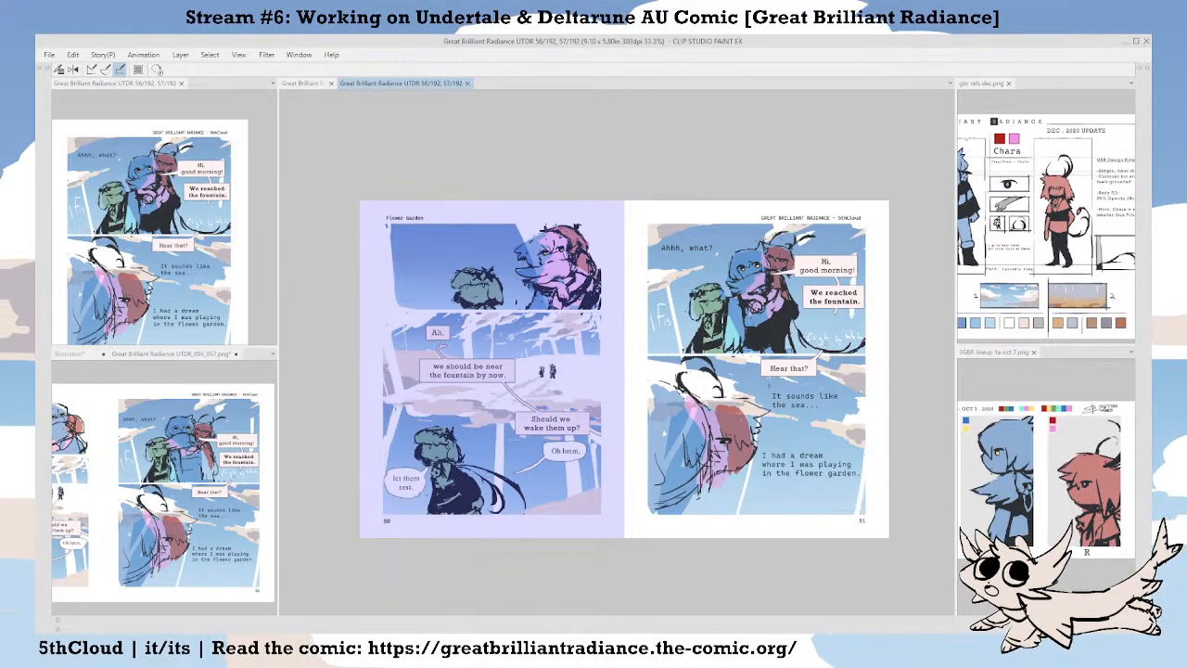
scroll(735, 337, "up", 2)
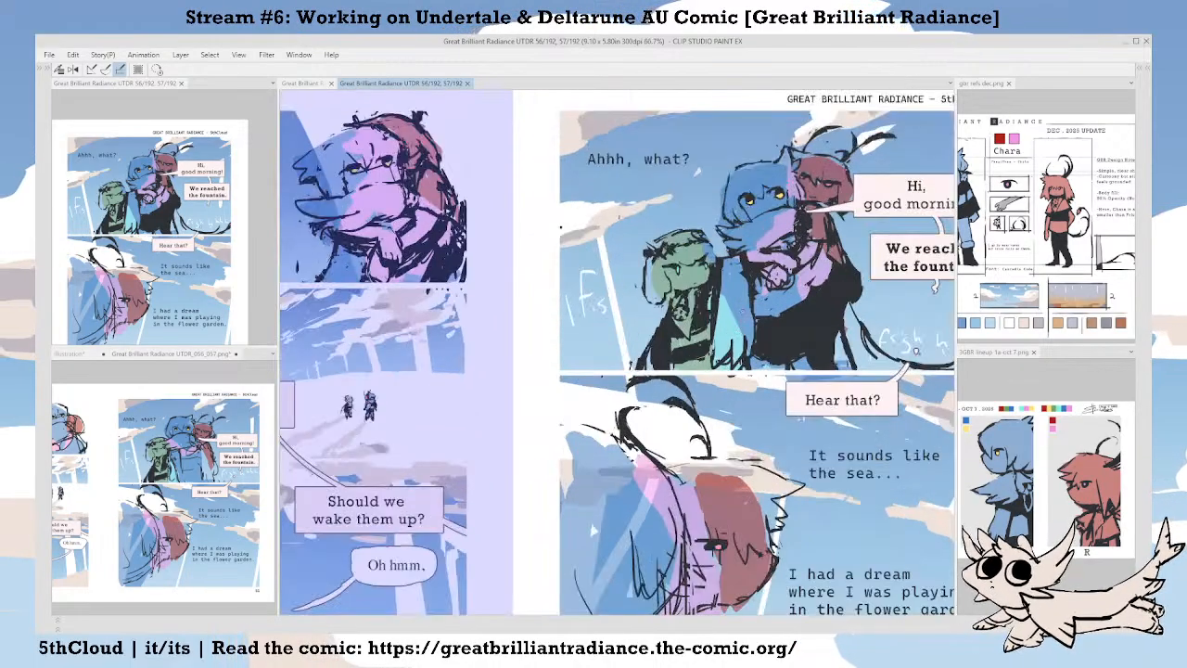
left_click_drag(917, 350, 875, 390)
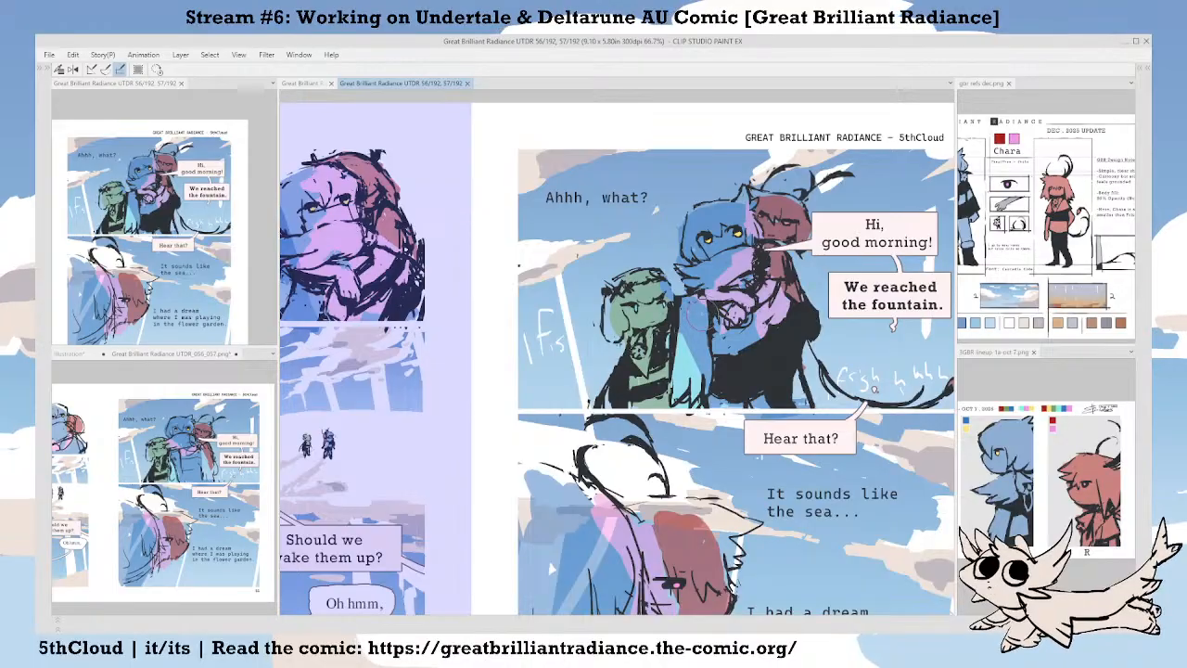
mouse_move(702, 346)
left_mouse_down()
mouse_move(708, 304)
mouse_move(705, 345)
left_mouse_up()
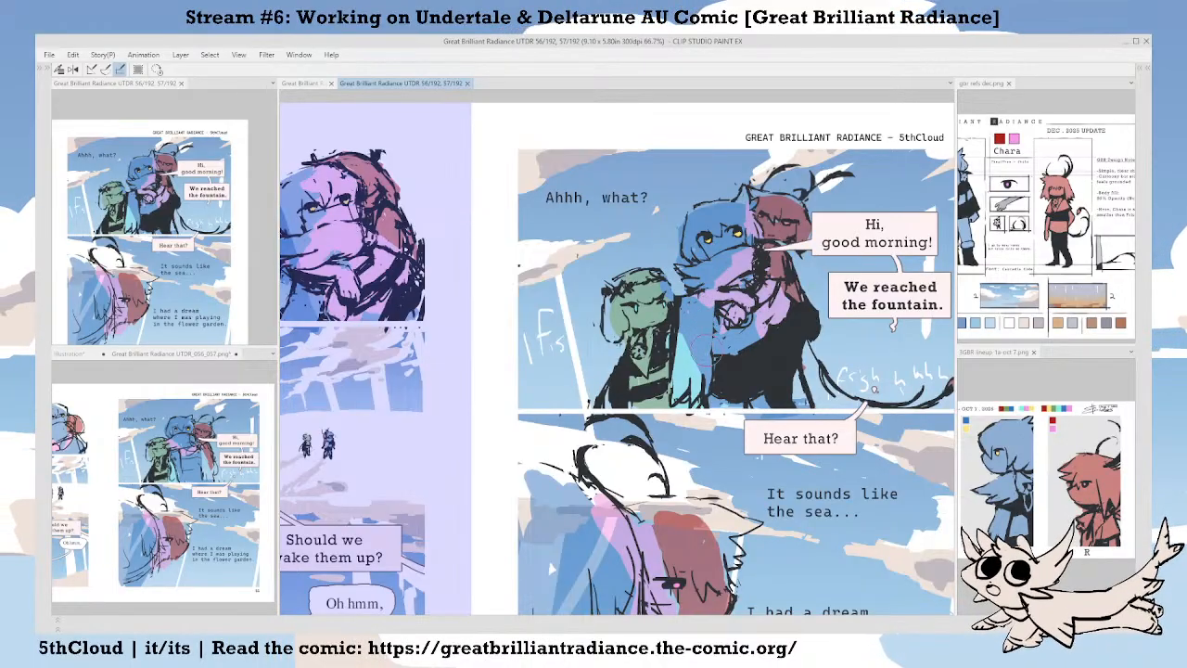
mouse_move(717, 293)
left_mouse_down()
mouse_move(716, 334)
mouse_move(740, 397)
left_mouse_up()
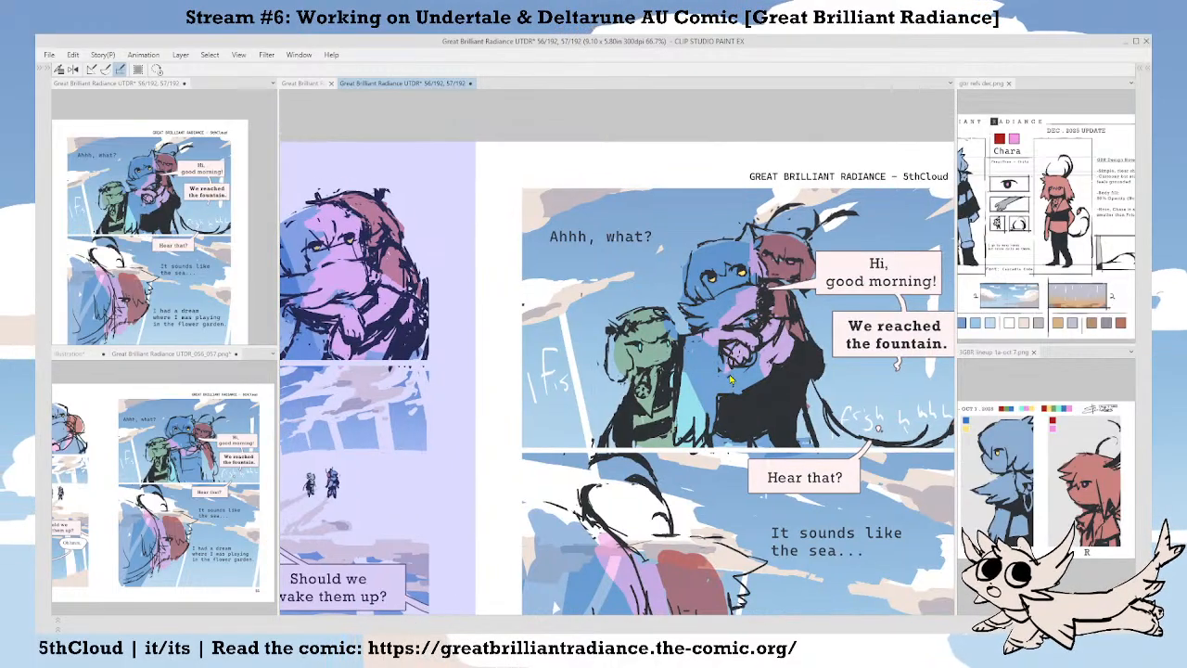
key("ctrl+s")
Rework the blue figure's shoulder and side next to the green figure in page 51's first panel.
left_click_drag(730, 381, 706, 379)
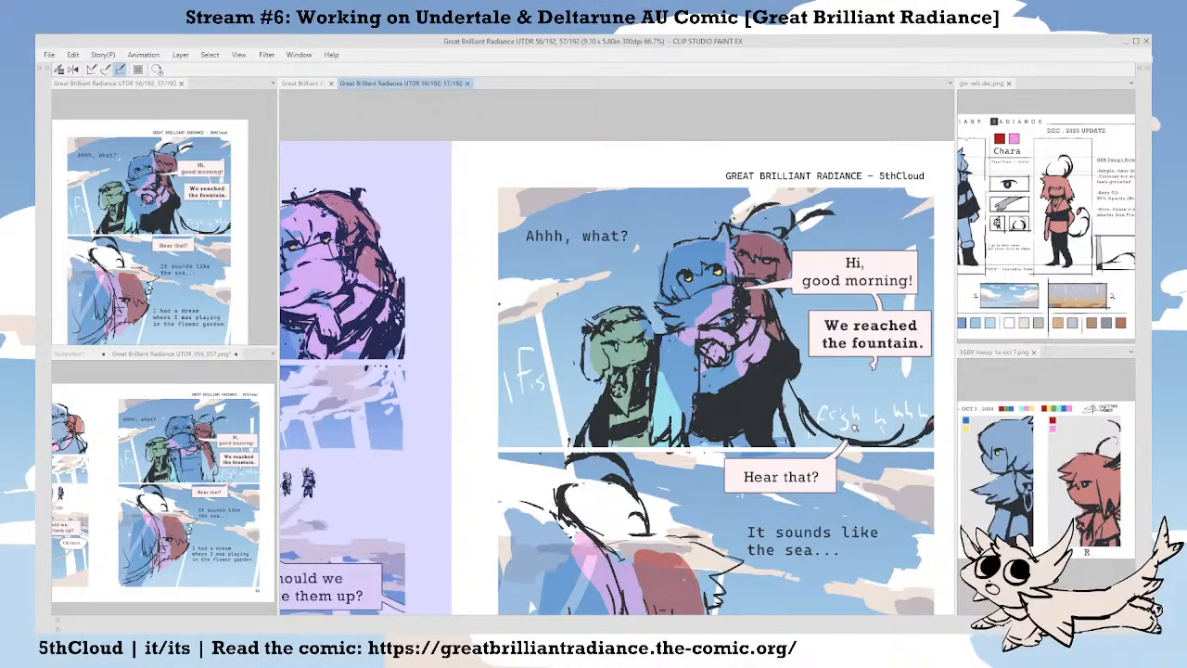
left_click_drag(648, 310, 653, 334)
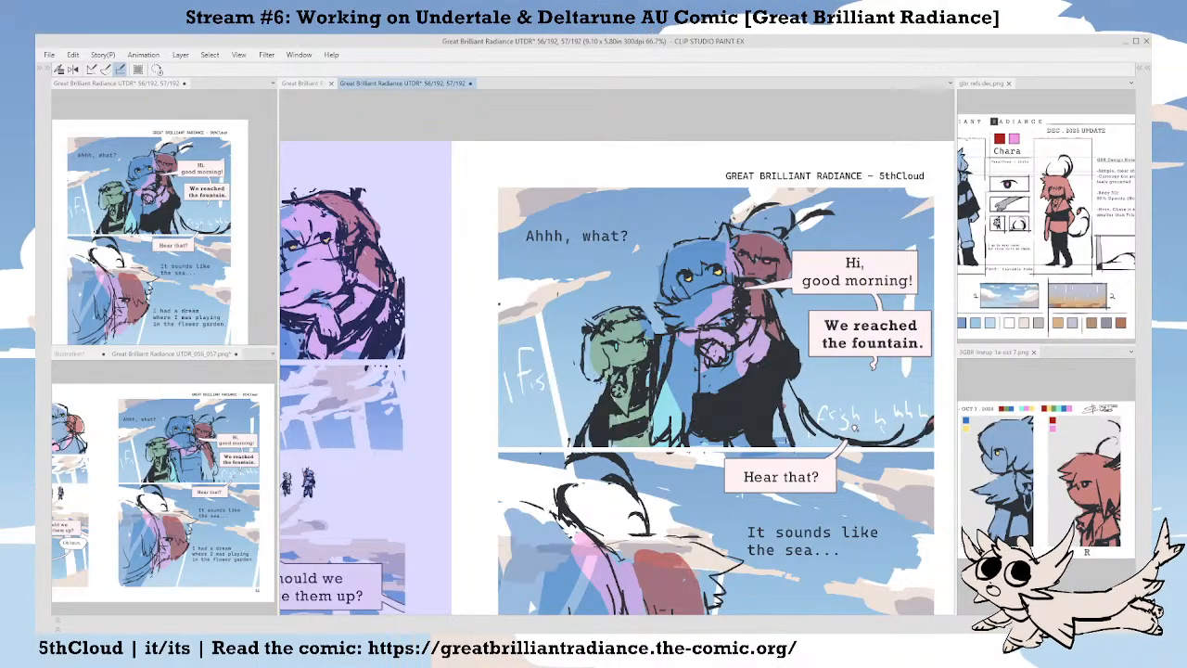
scroll(705, 315, "up", 3)
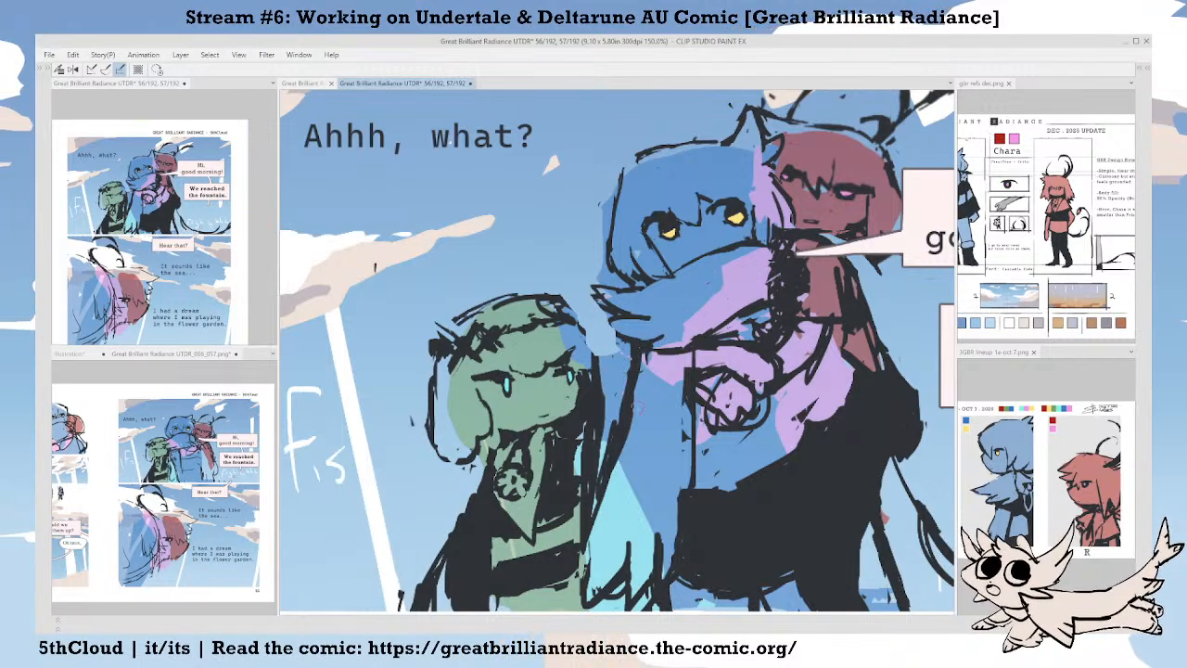
Save the comic file for spread 56/192, 57/192.
scroll(638, 405, "down", 4)
left_click_drag(632, 432, 700, 355)
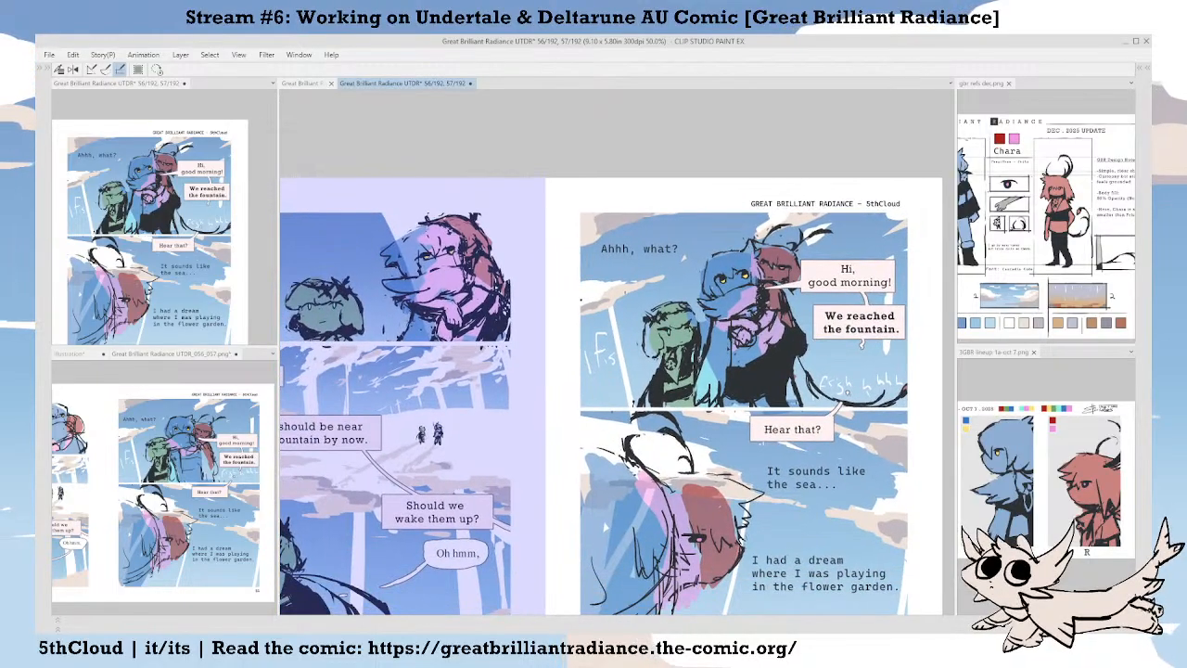
scroll(698, 359, "down", 1)
left_click_drag(676, 408, 702, 400)
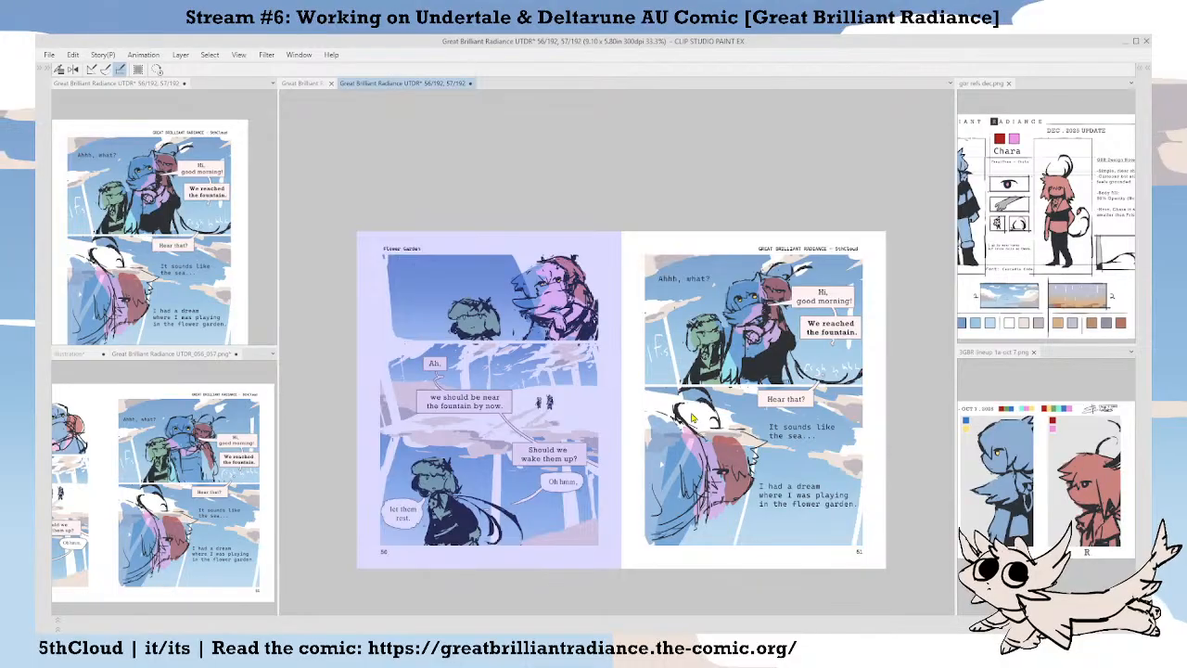
key("ctrl+s")
Review both pages of the spread, paying attention to the group pose in page 51's upper panel.
left_click_drag(602, 440, 631, 426)
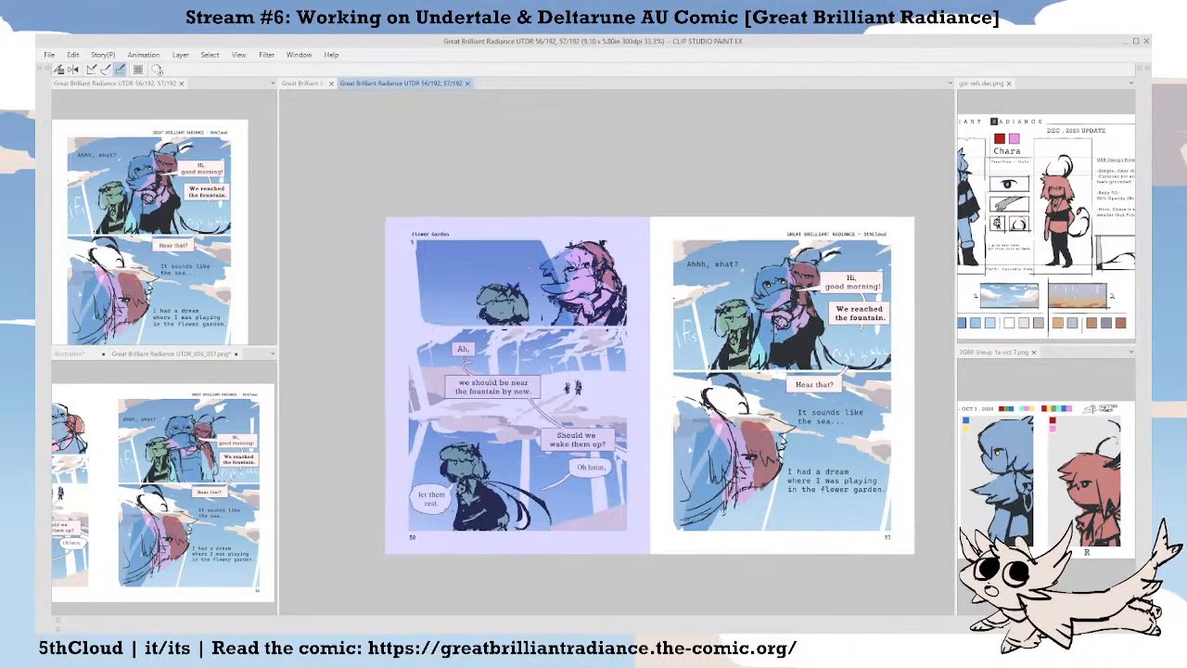
left_click_drag(649, 385, 617, 373)
left_click_drag(776, 449, 757, 506)
scroll(797, 469, "up", 1)
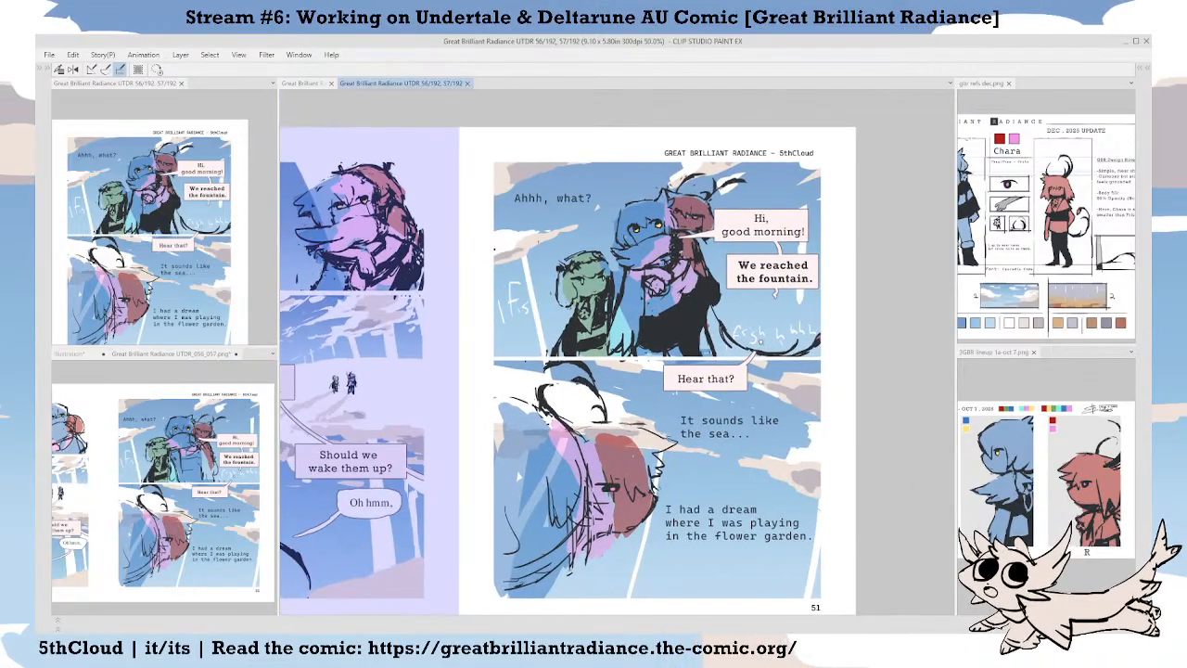
left_click_drag(667, 424, 820, 389)
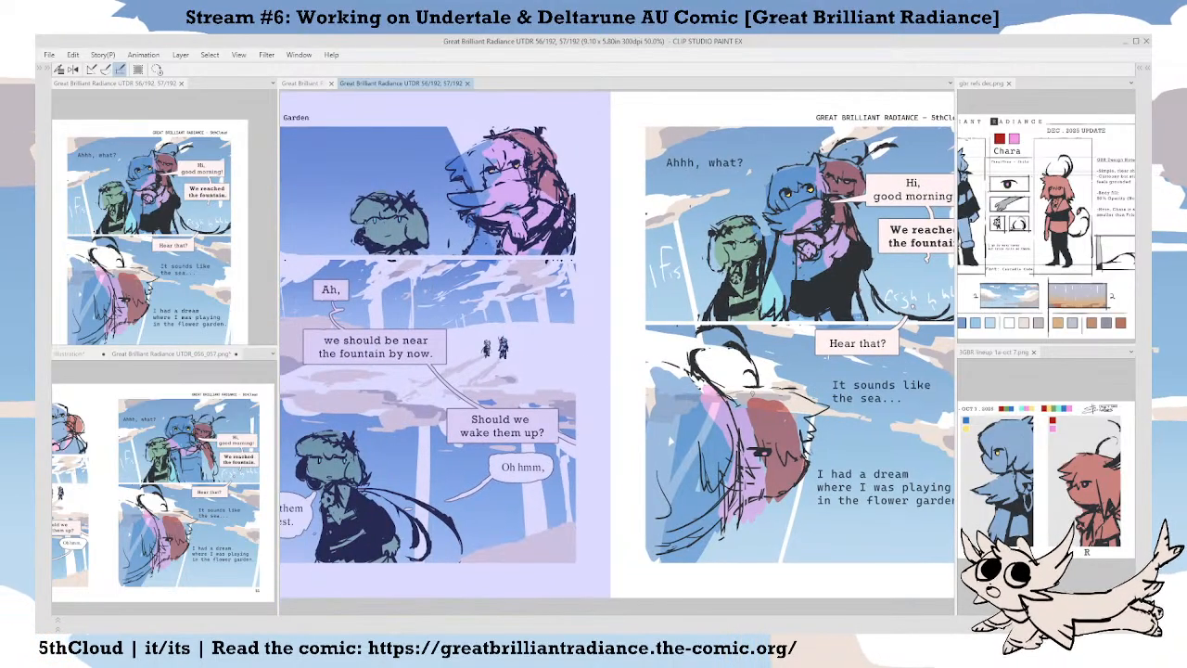
left_click_drag(670, 442, 590, 510)
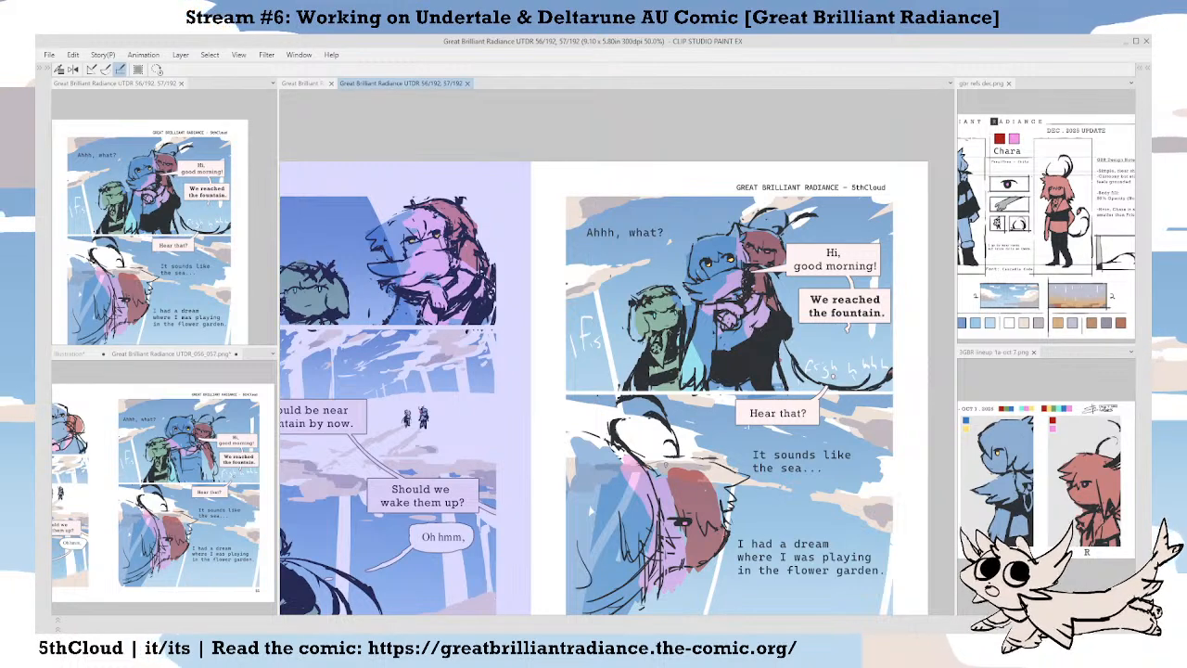
scroll(590, 510, "up", 1)
left_click_drag(740, 346, 679, 420)
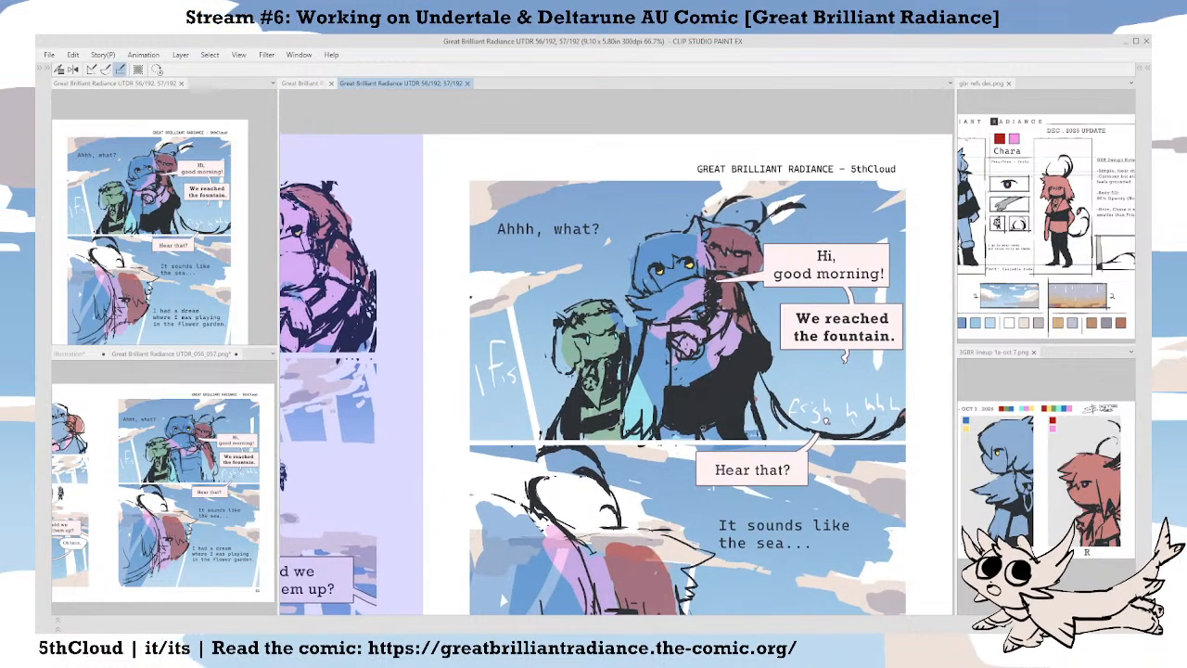
Replace the round shape on the blue-haired character's chest with a clutching hand, using the Meat Triangle pen at size 20.
key("Tab")
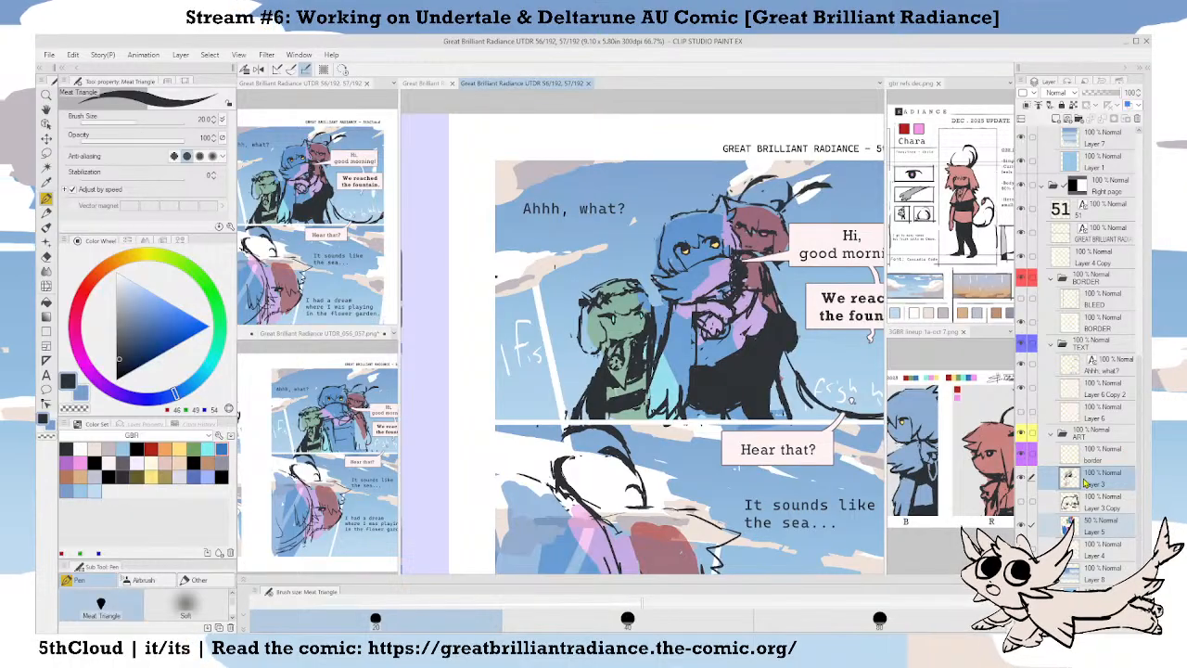
mouse_move(853, 399)
left_mouse_down()
mouse_move(800, 430)
mouse_move(859, 472)
mouse_move(857, 485)
left_mouse_up()
key("c")
scroll(801, 431, "up", 1)
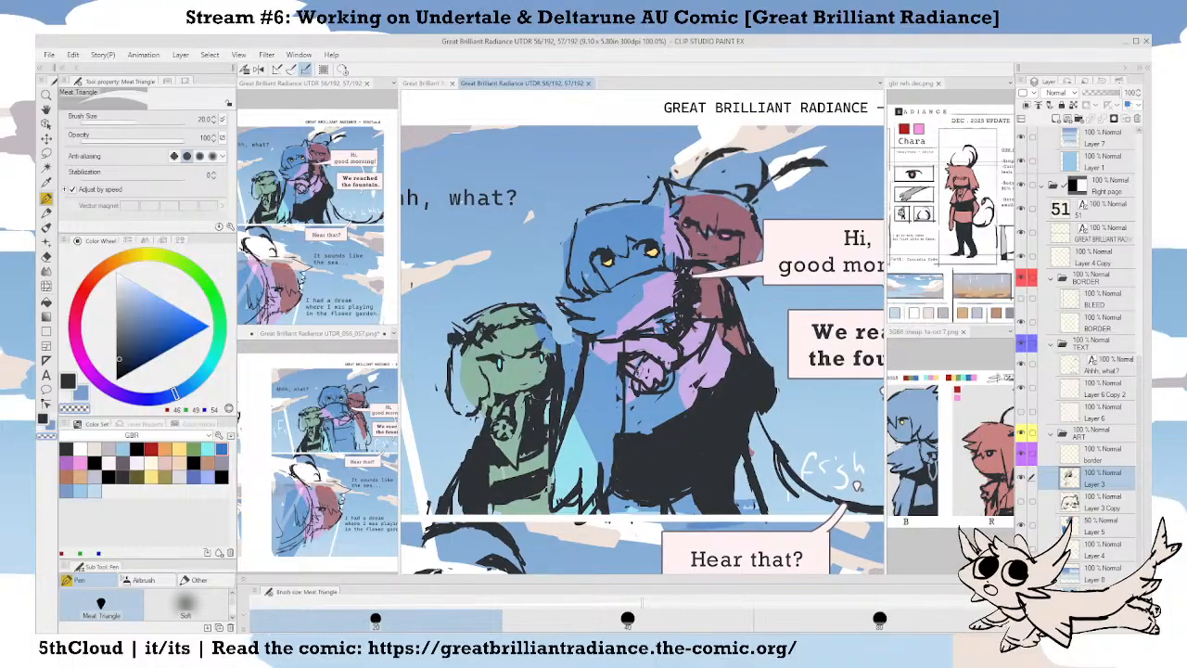
left_click_drag(744, 507, 757, 508)
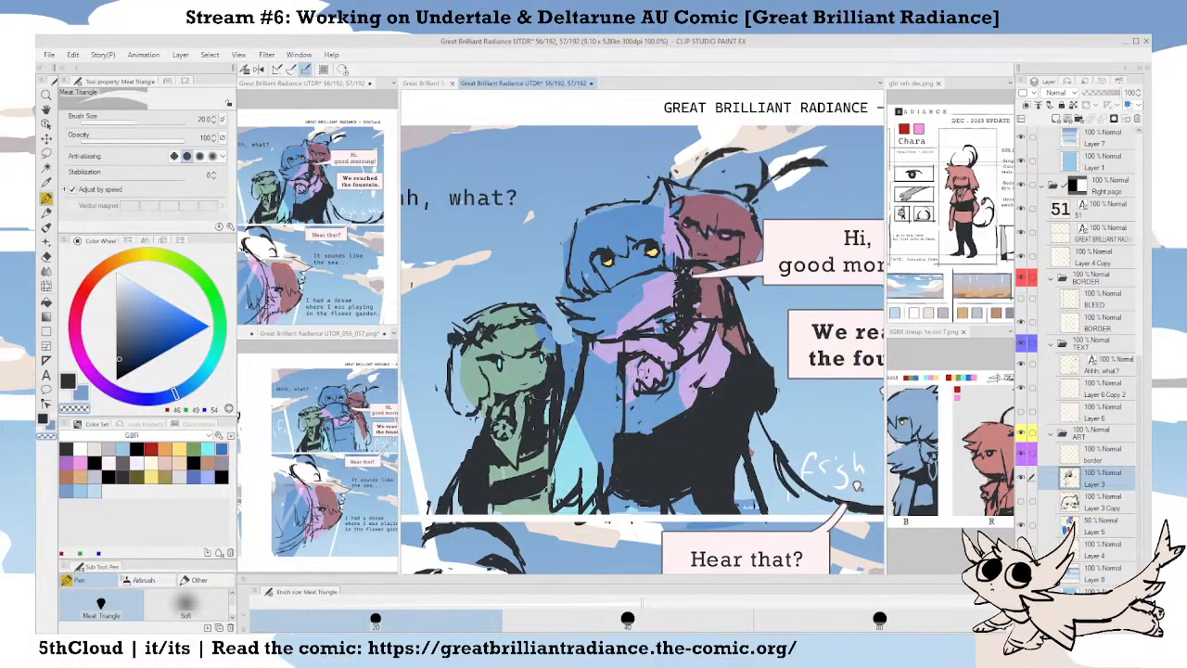
key("c")
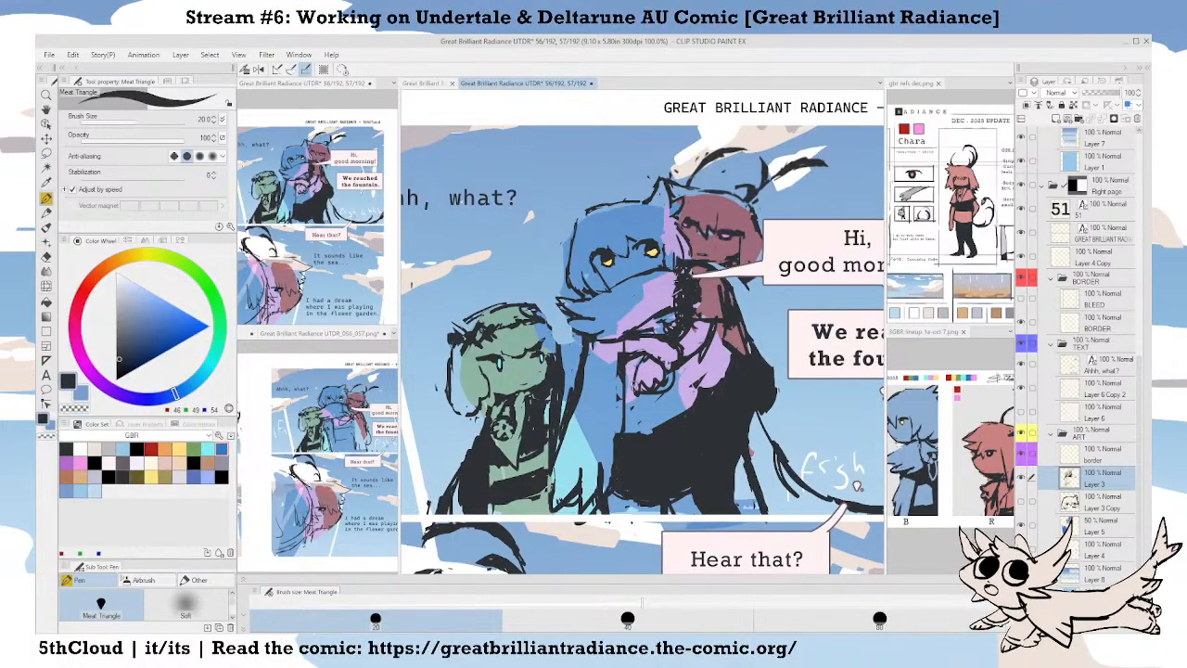
key("c")
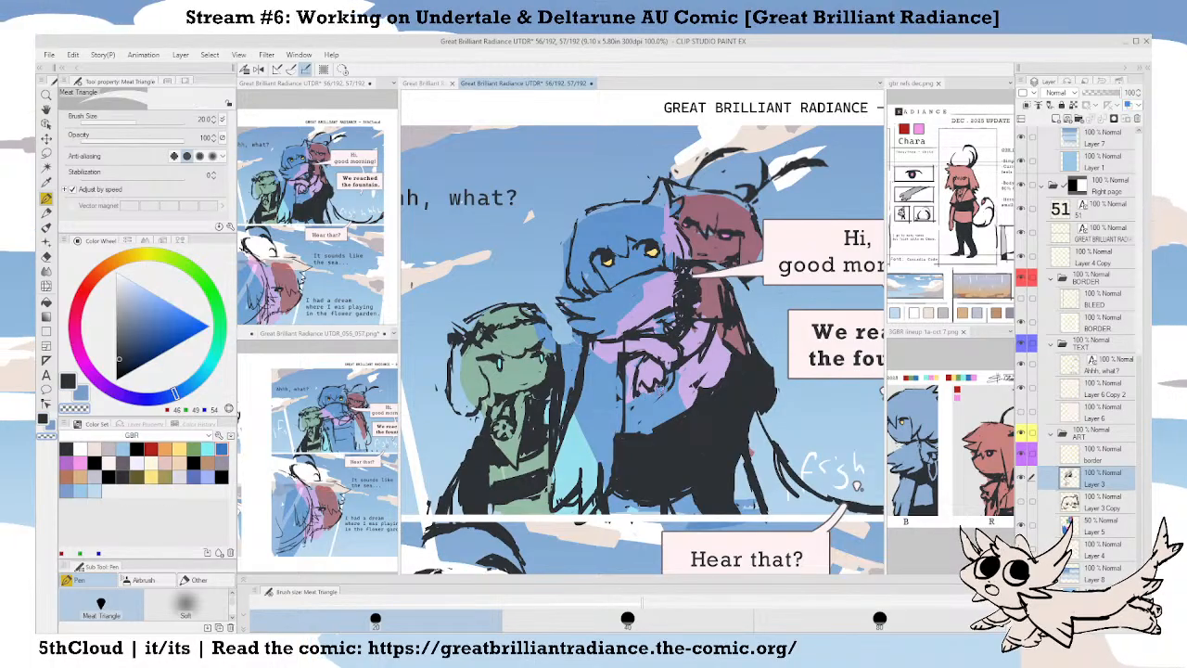
Refine the linework of the hand and forearm across the blue-haired character's chest, alternating between drawing and erasing.
key("c")
left_click_drag(682, 372, 696, 355)
key("c")
key("c")
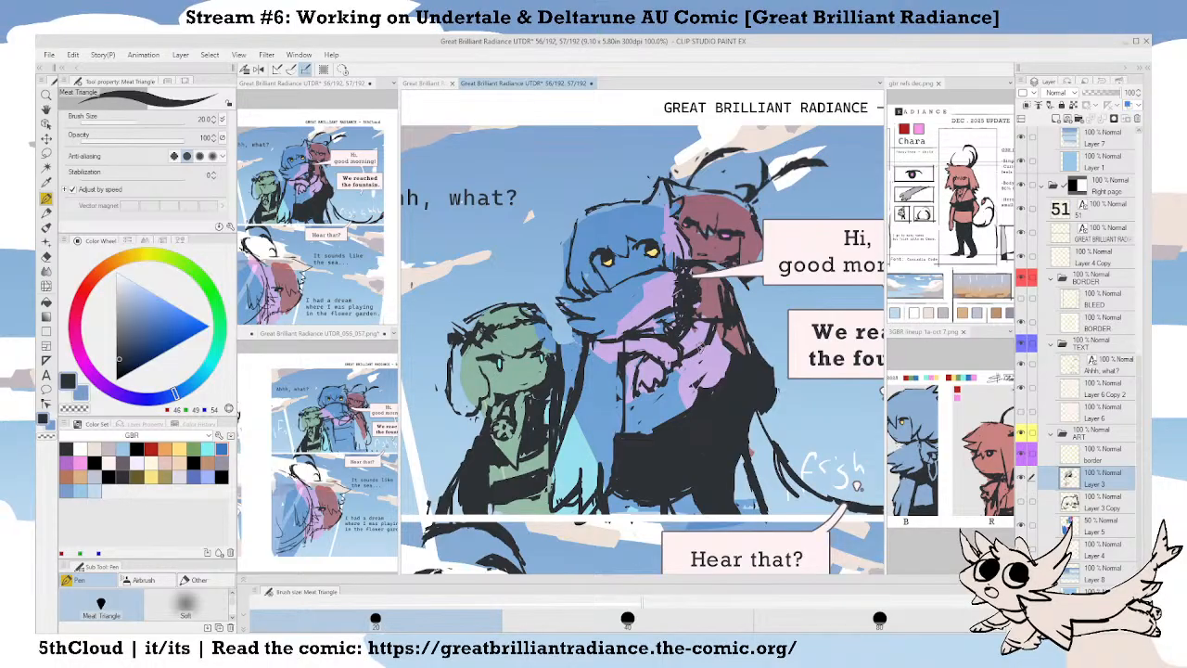
key("c")
key("c")
Lasso the red-haired character's head and shift it slightly towards the blue-haired character on Layer 3 and Layer 5.
mouse_move(718, 327)
left_mouse_down()
mouse_move(693, 393)
mouse_move(712, 371)
left_mouse_up()
key("m")
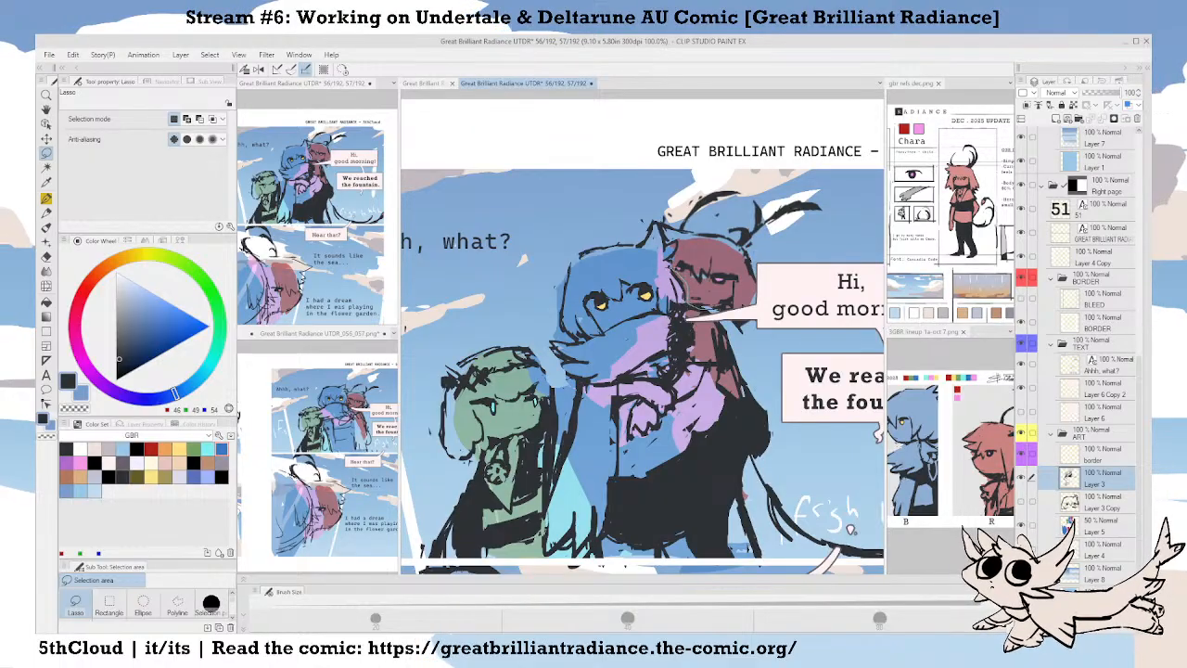
mouse_move(668, 240)
left_mouse_down()
mouse_move(682, 178)
mouse_move(876, 236)
mouse_move(815, 330)
mouse_move(730, 321)
mouse_move(677, 299)
left_mouse_up()
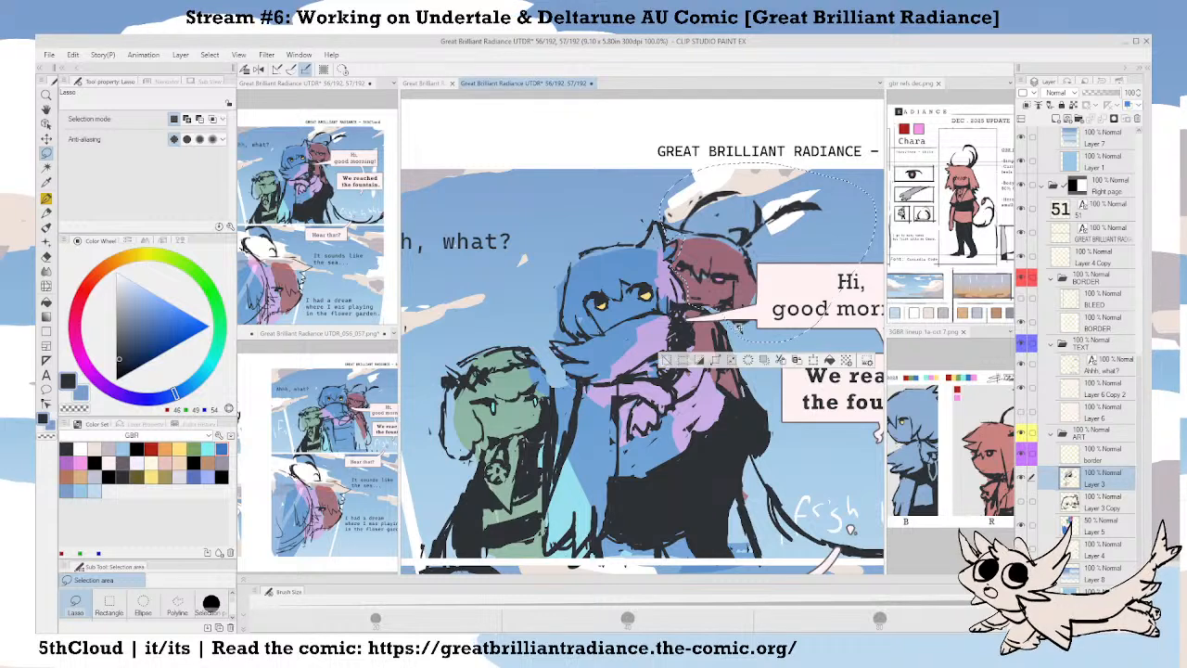
key("k")
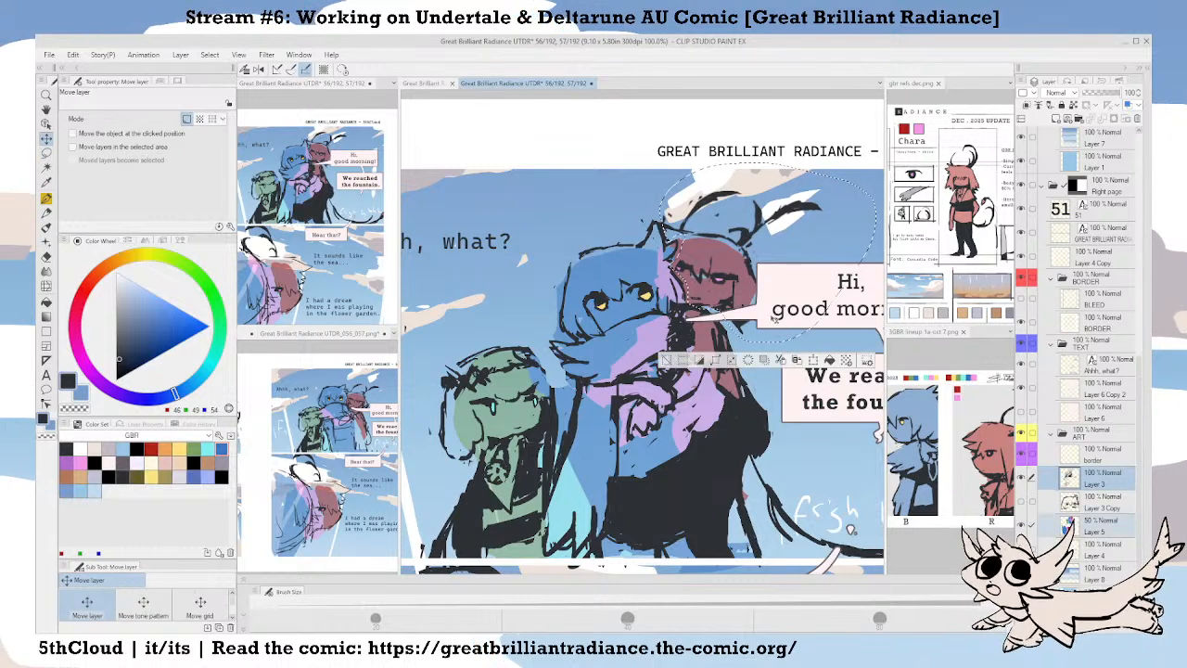
left_click_drag(770, 309, 759, 313)
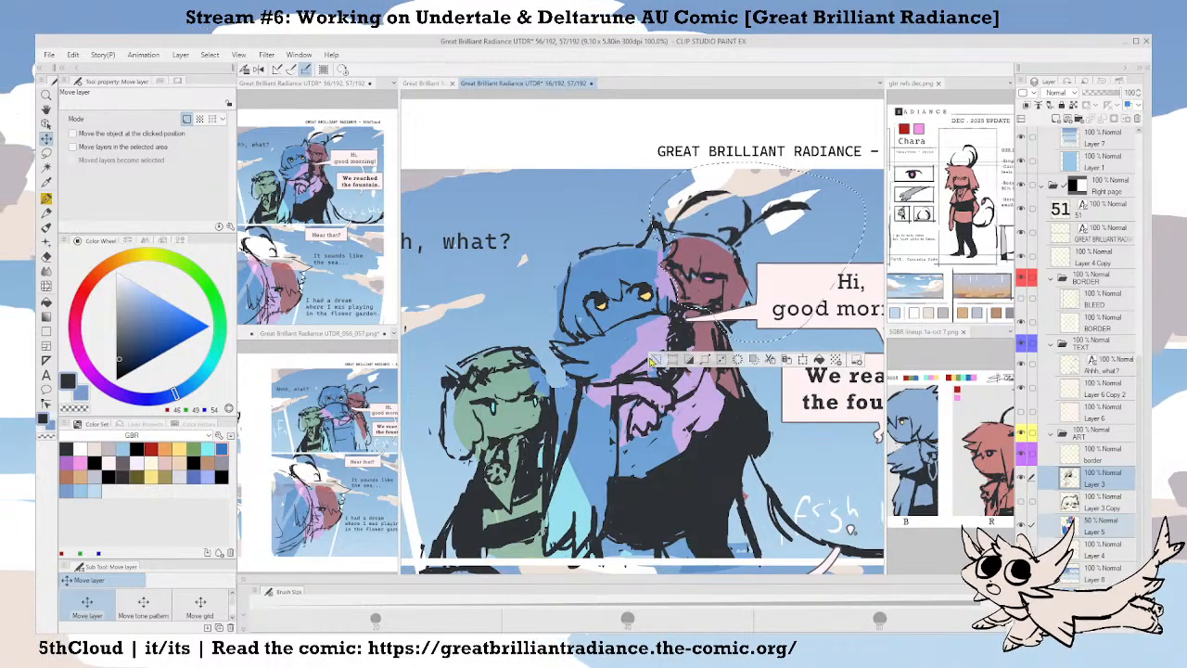
key("ctrl+d")
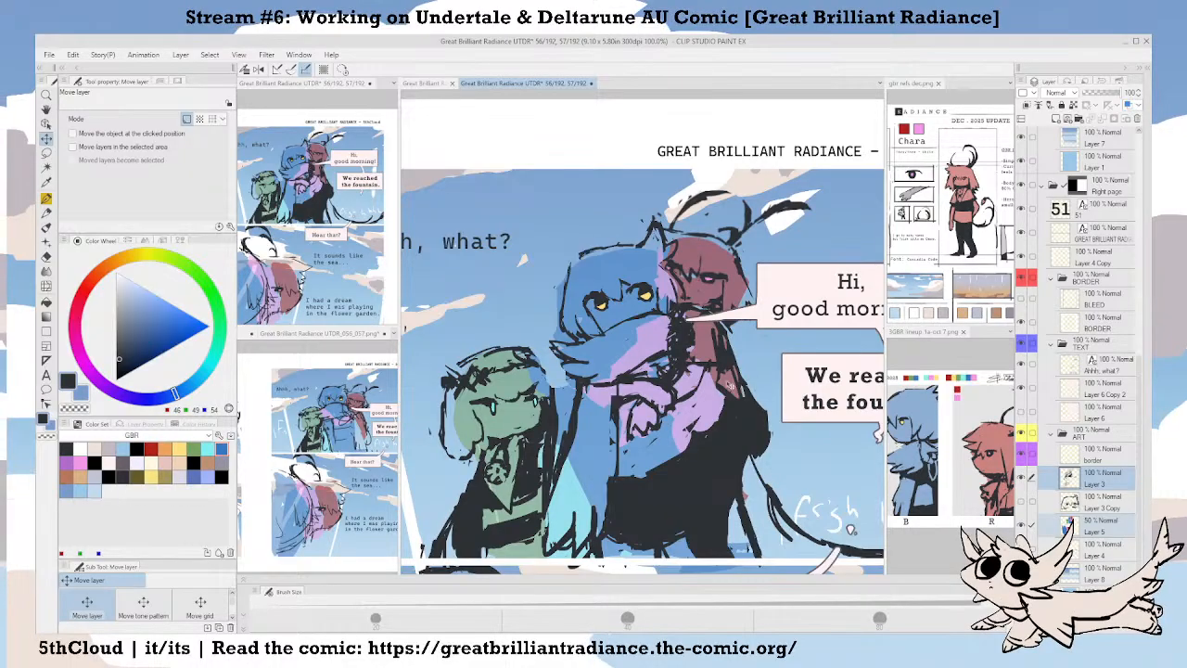
Touch up the line art around the moved red-haired head on Layer 3 with the Meat Triangle pen.
left_click(1100, 479)
key("p")
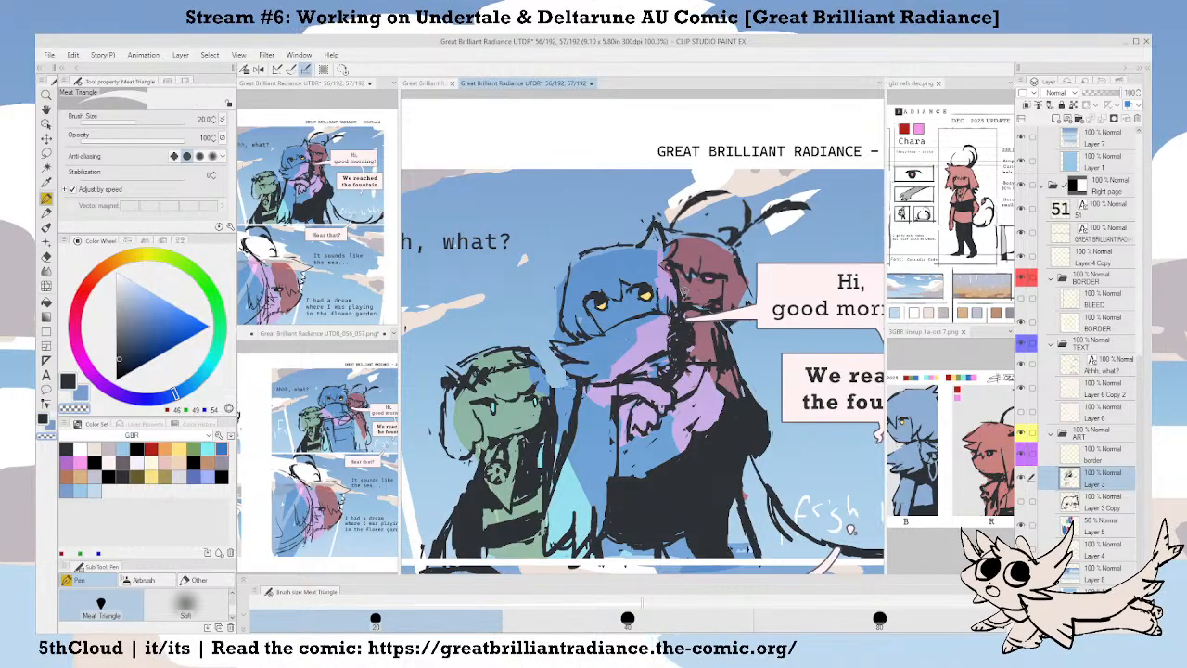
key("c")
scroll(705, 322, "down", 3)
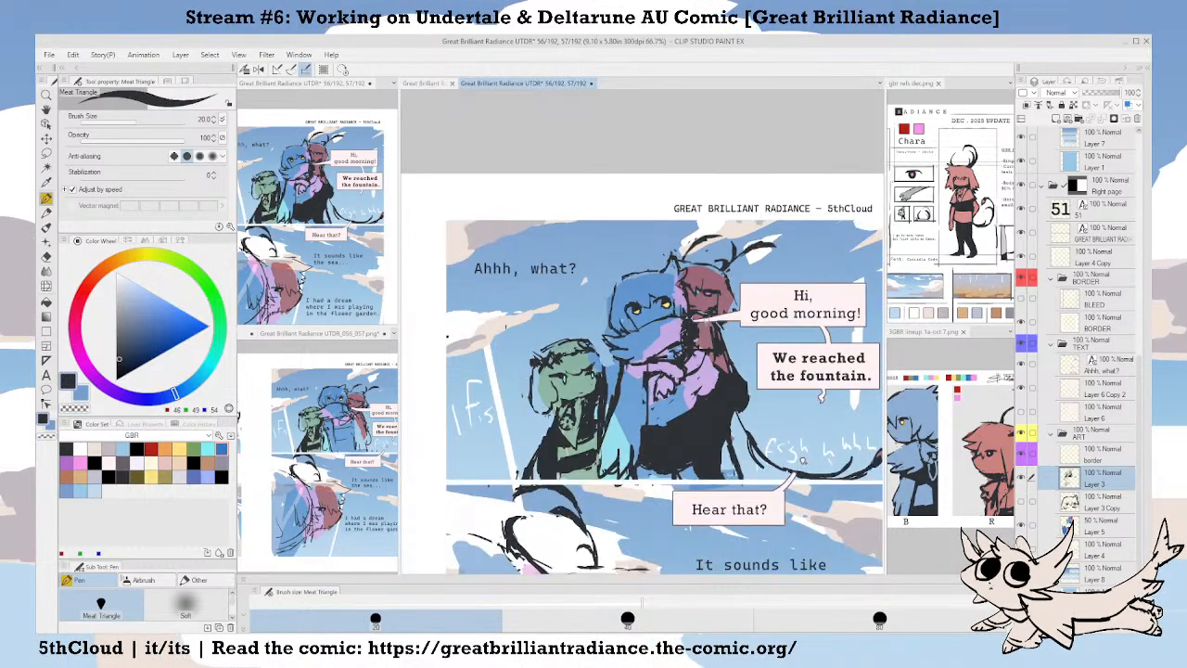
scroll(715, 306, "up", 3)
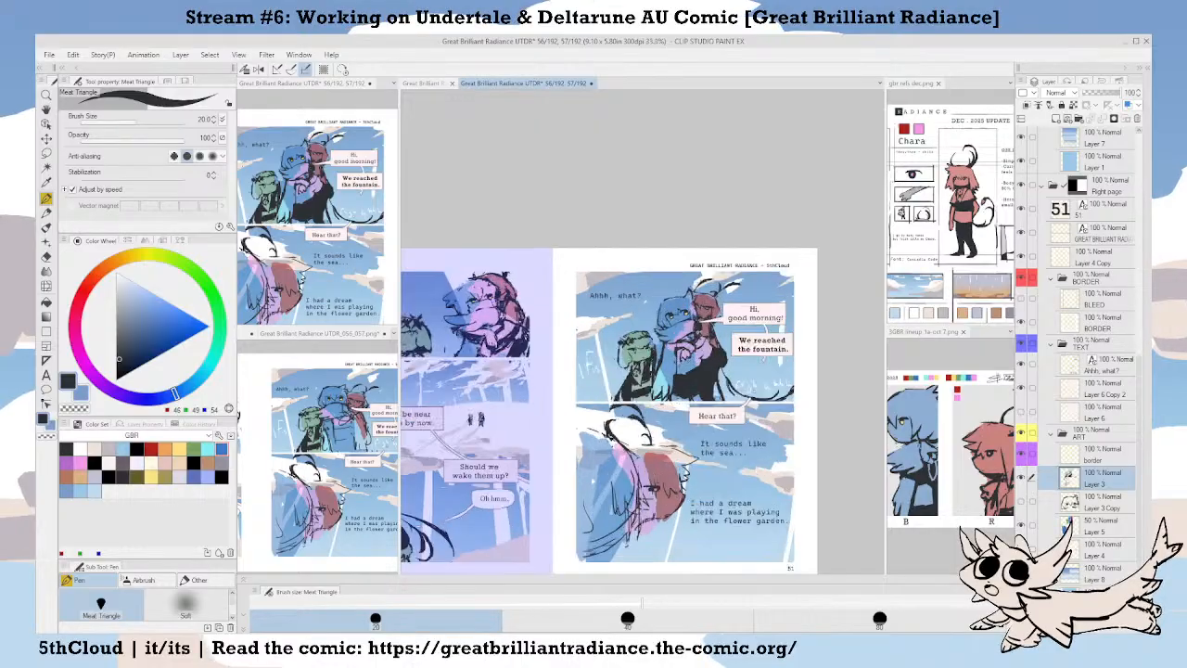
Rework the small dark lines at the red-haired character's inner hair edge, beside the blue-haired character's head.
scroll(656, 280, "up", 2)
key("m")
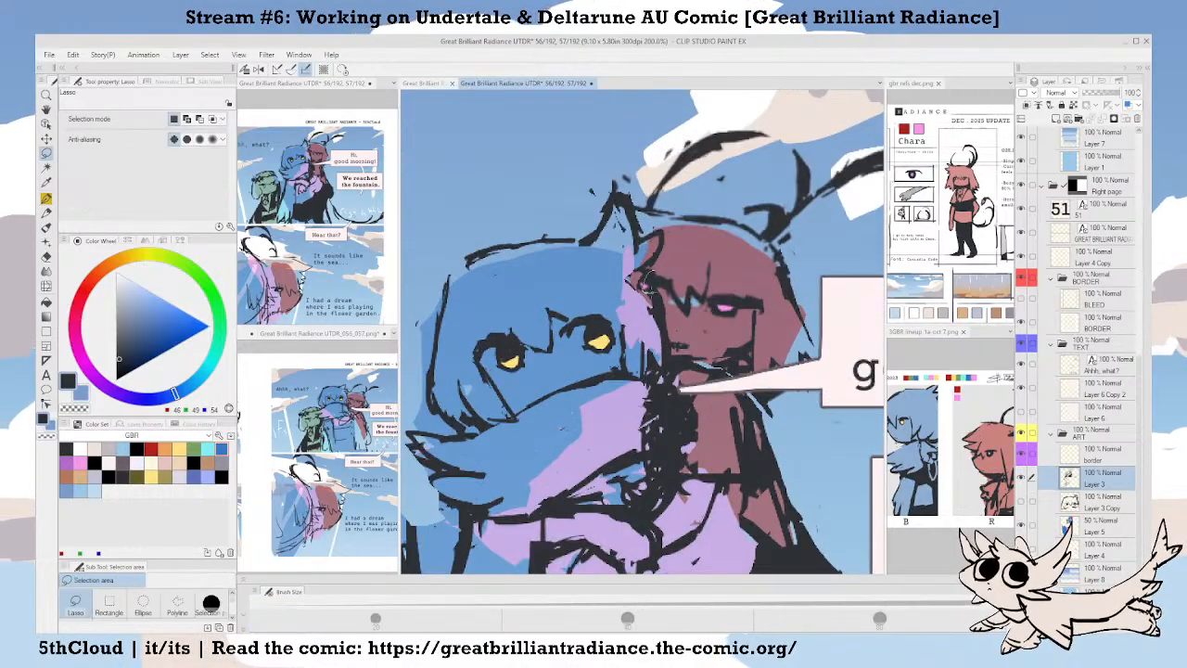
left_click_drag(656, 281, 654, 295)
key("k")
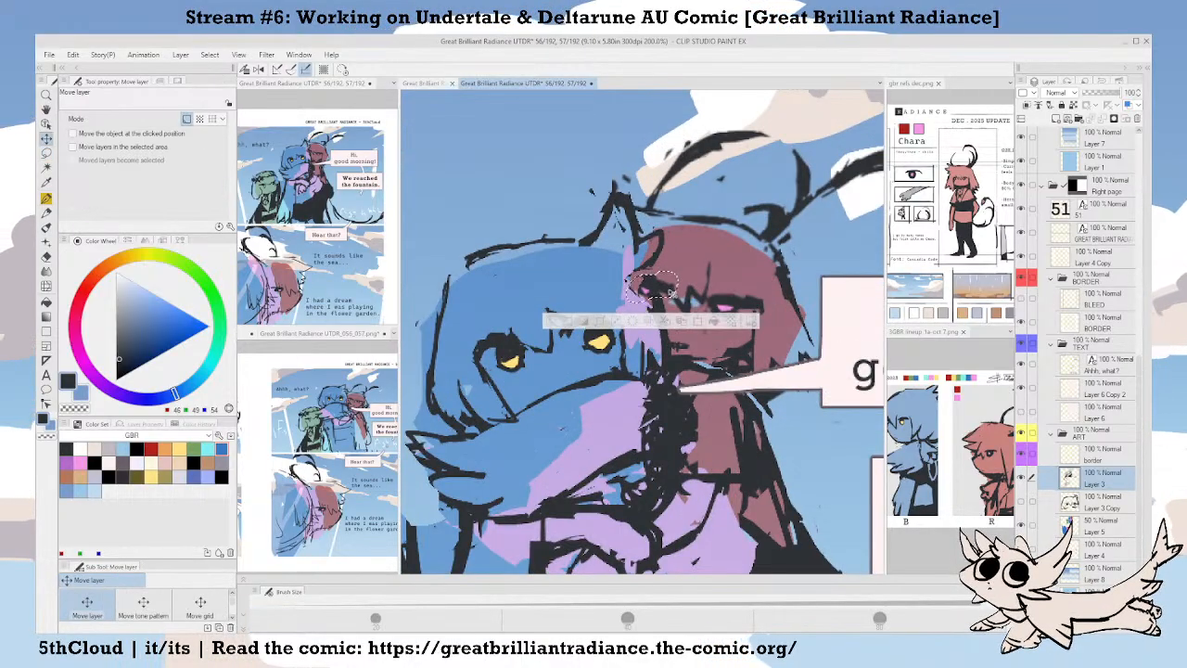
key("ctrl+d")
key("p")
mouse_move(657, 295)
left_mouse_down()
mouse_move(645, 269)
mouse_move(644, 305)
left_mouse_up()
key("c")
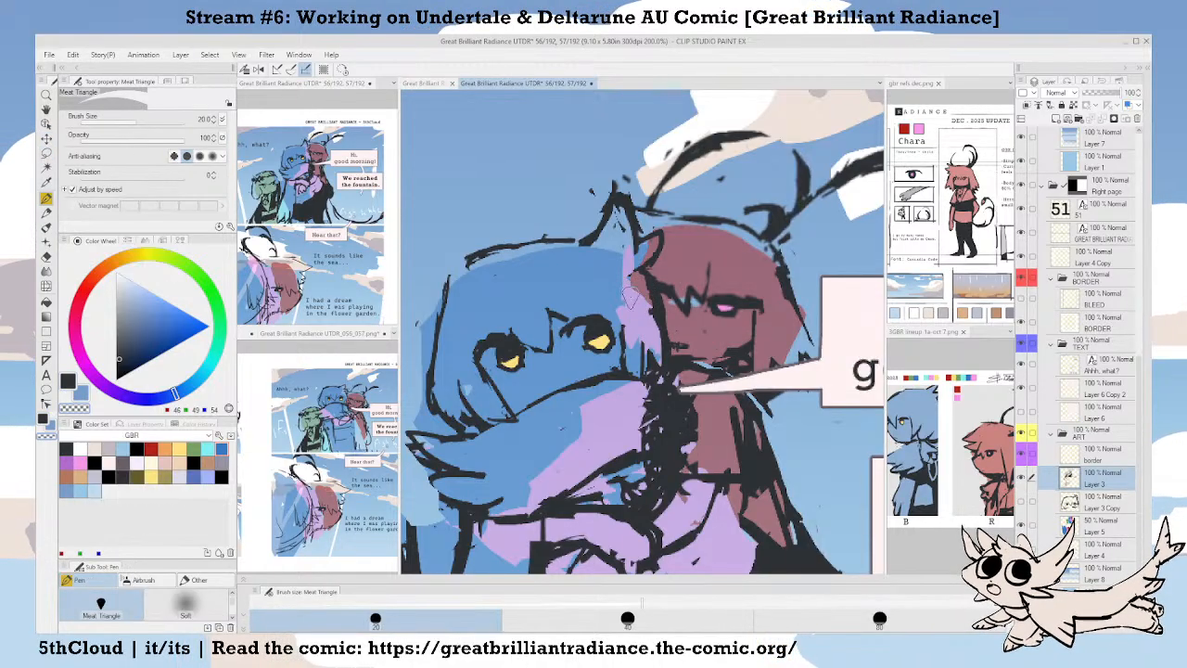
Check the revised panel against the full spread and save the comic file.
scroll(630, 351, "down", 3)
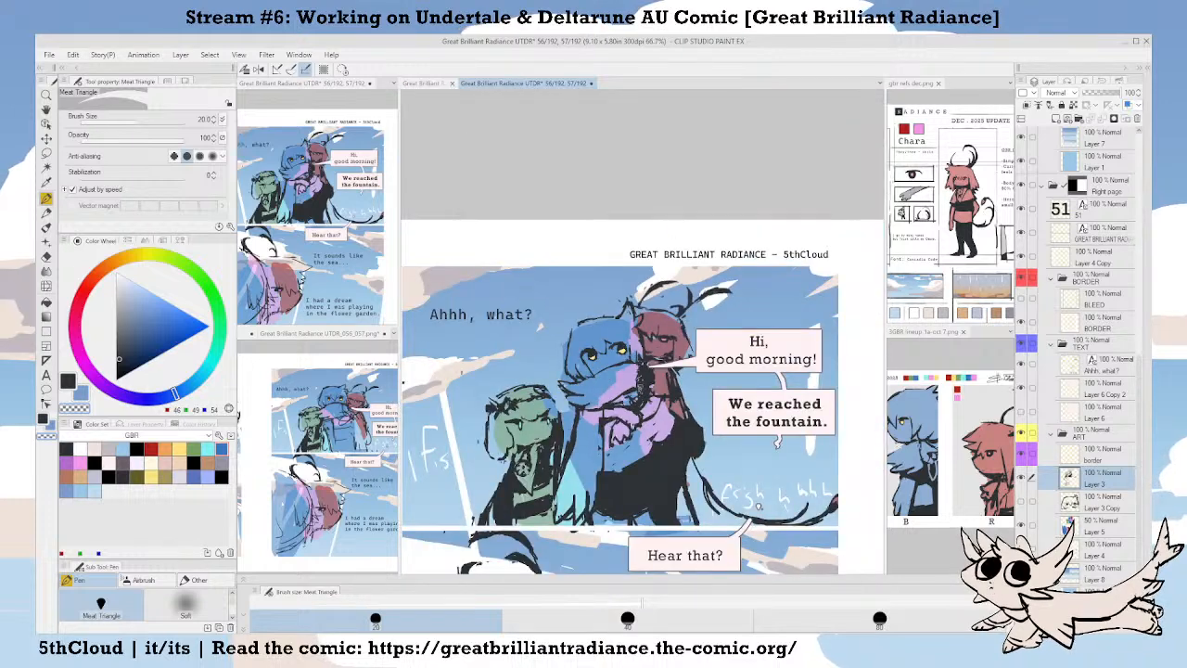
left_click_drag(567, 411, 720, 379)
scroll(688, 392, "down", 2)
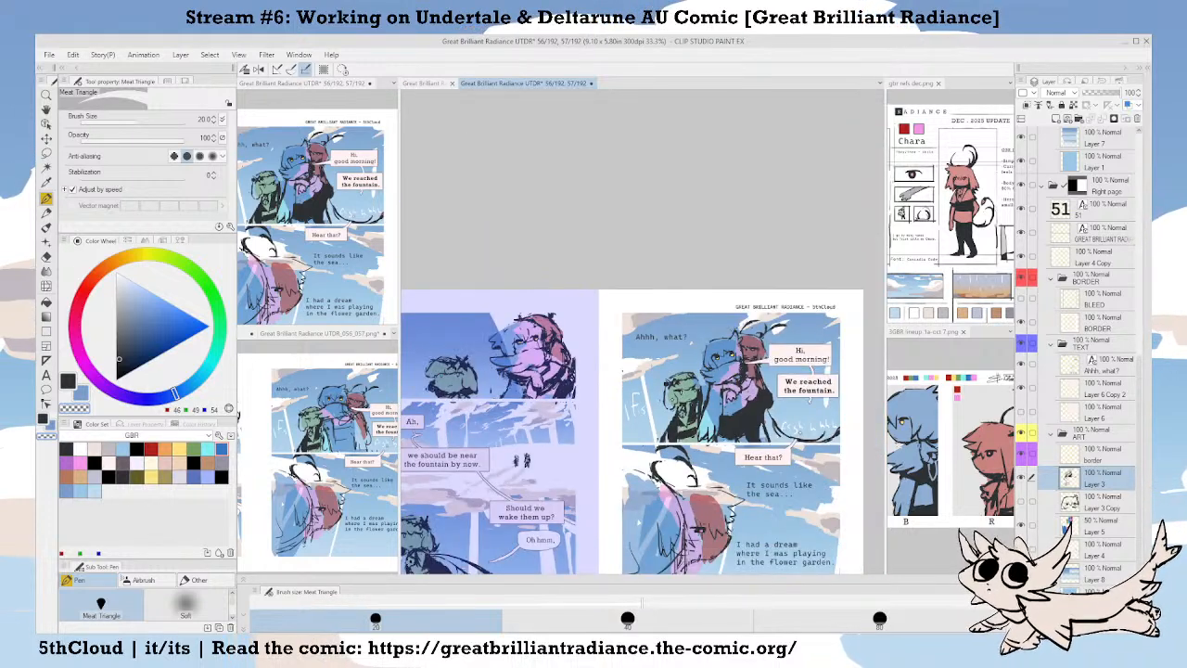
left_click_drag(614, 480, 635, 429)
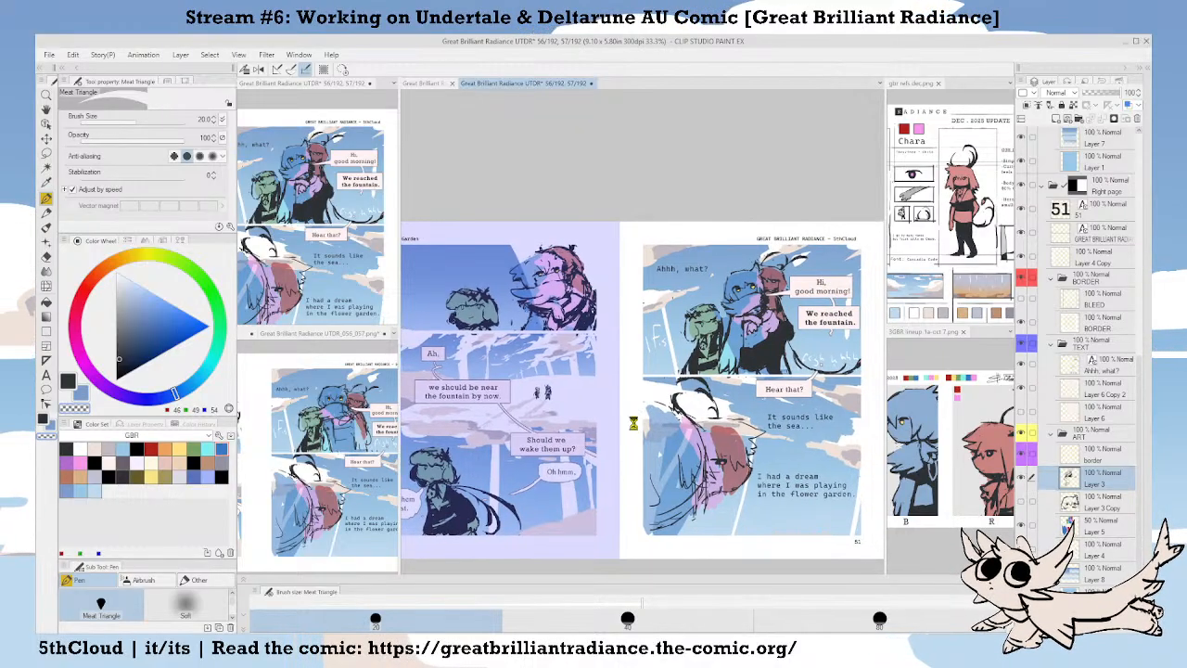
key("ctrl+s")
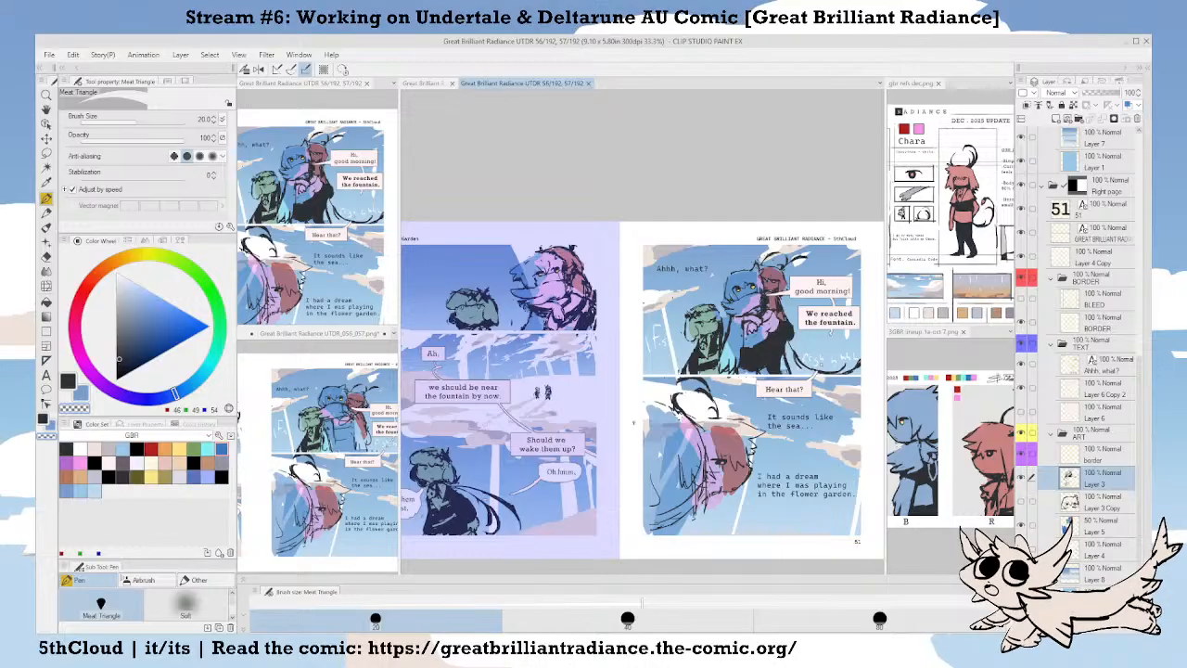
Erase the stray specks from the red-haired character's cheek and the area above the mouth.
left_click_drag(687, 395, 711, 355)
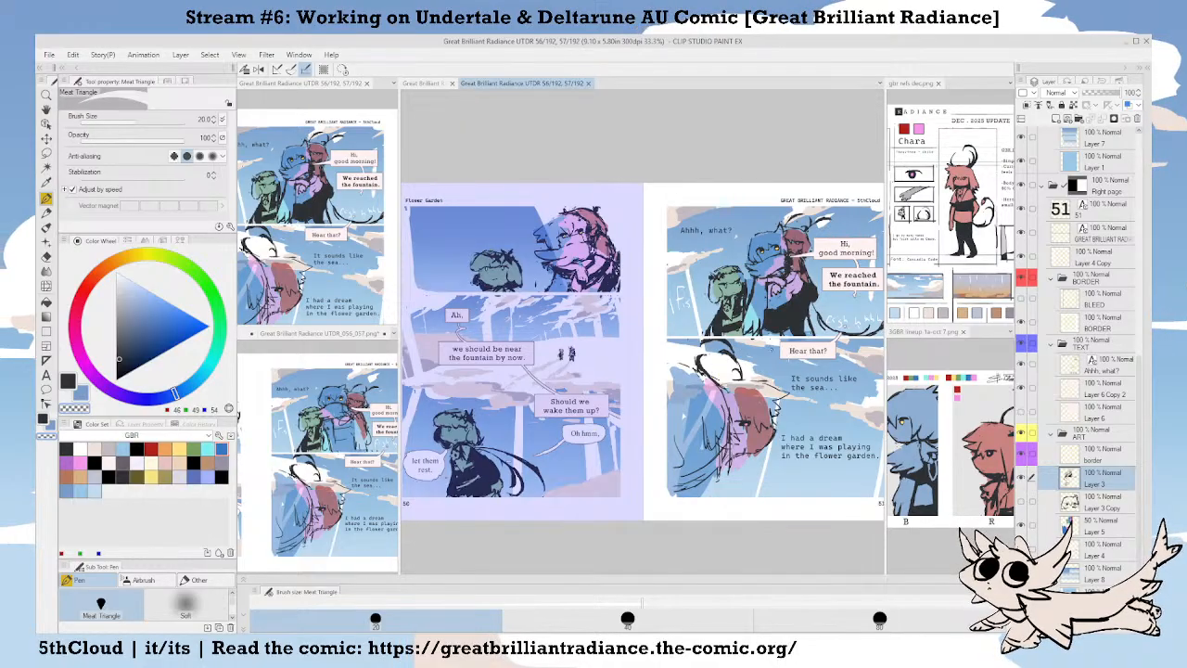
left_click_drag(778, 323, 692, 373)
scroll(703, 349, "up", 4)
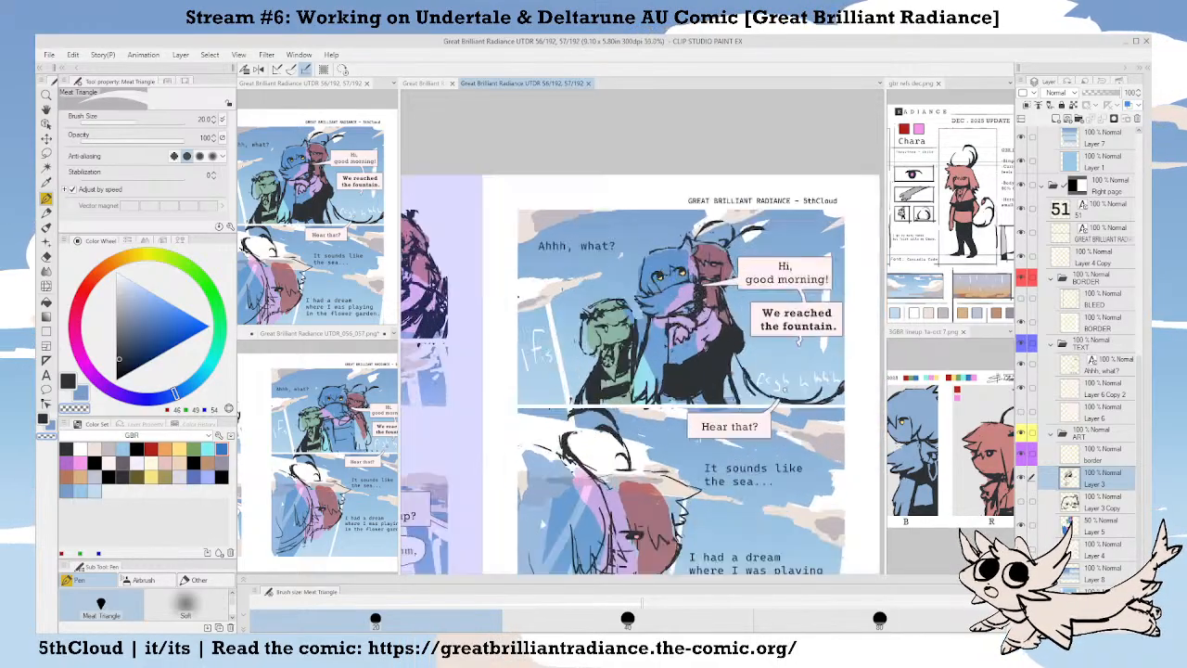
left_click_drag(682, 308, 638, 418)
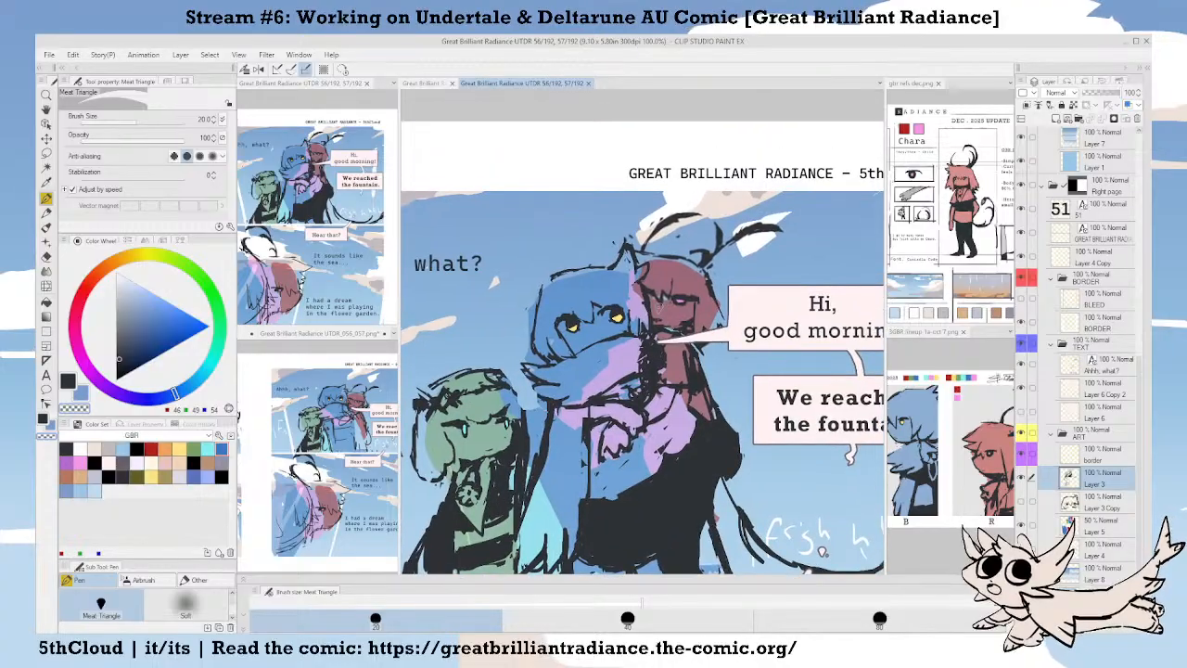
scroll(664, 303, "up", 5)
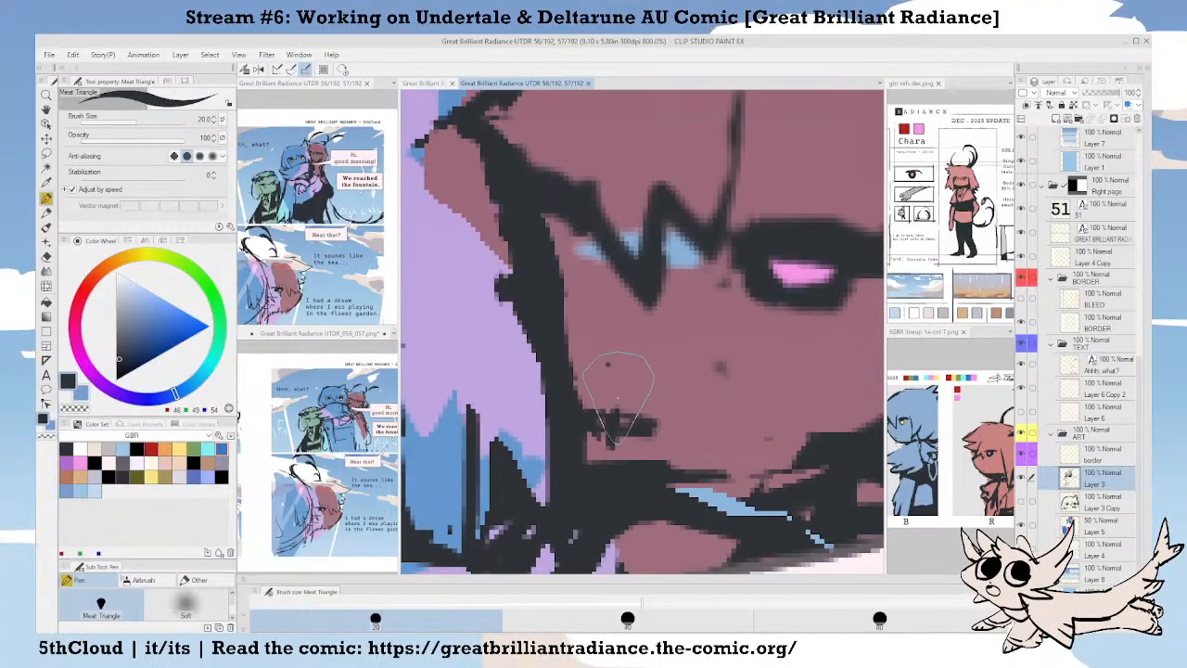
key("c")
left_click(620, 402)
left_click(726, 369)
left_click(618, 374)
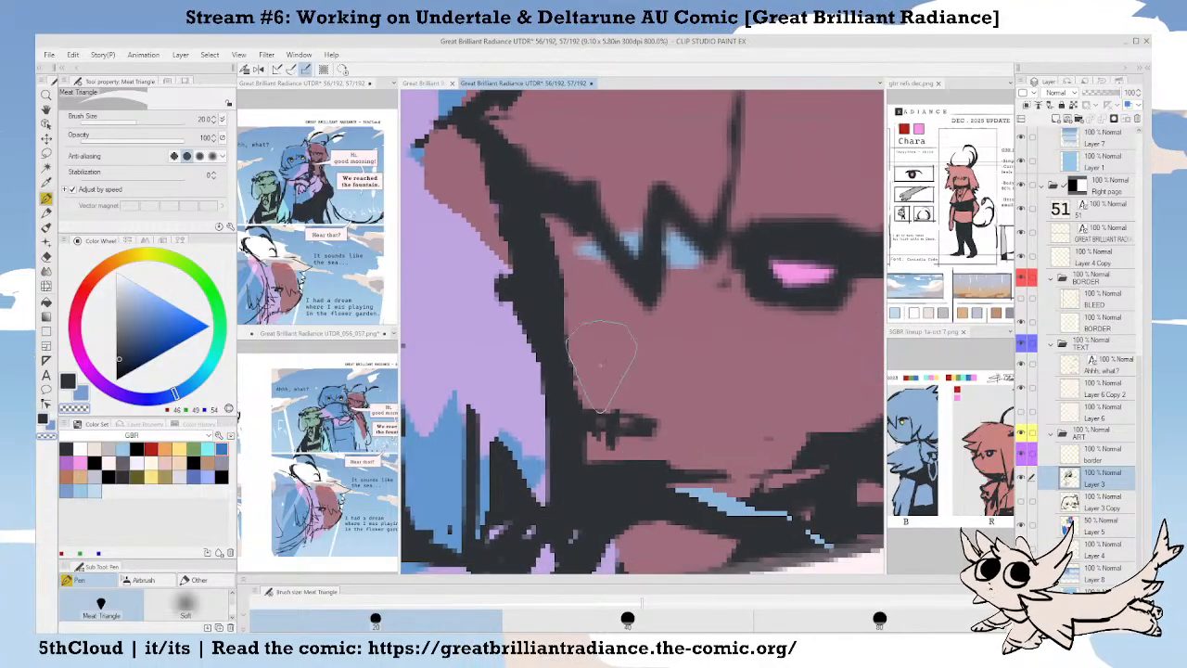
key("Tab")
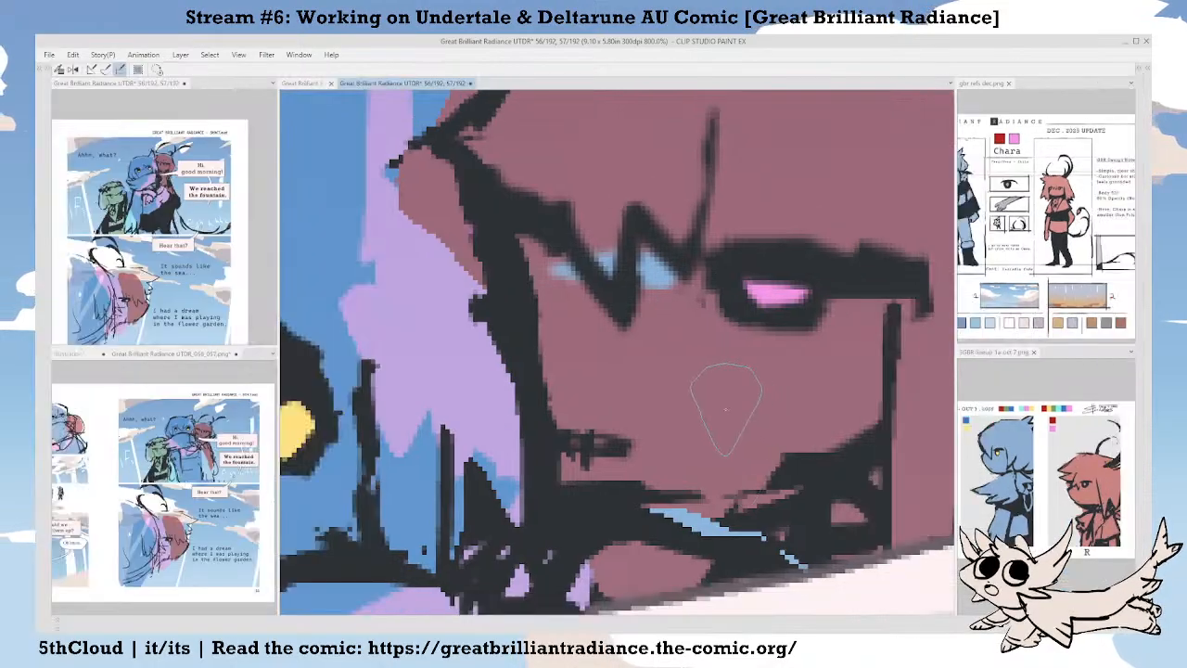
scroll(714, 381, "down", 3)
scroll(723, 373, "down", 2)
key("Tab")
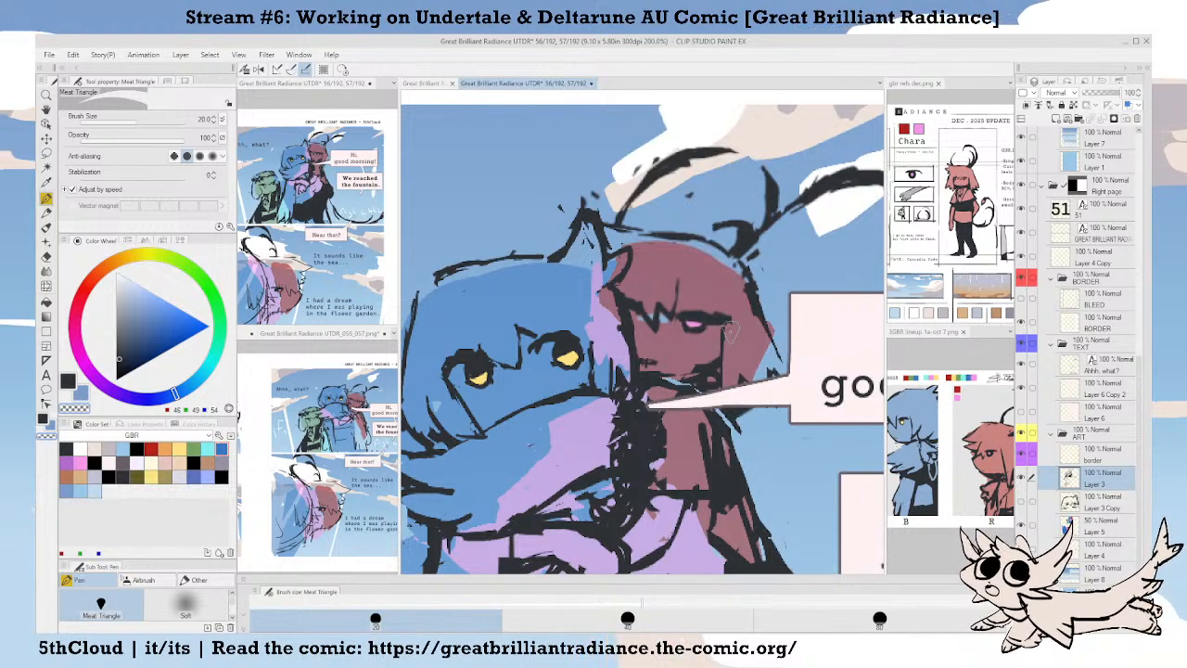
Check the red-haired character's mouth area up close and within the full upper panel, and save the comic file.
scroll(732, 327, "down", 1)
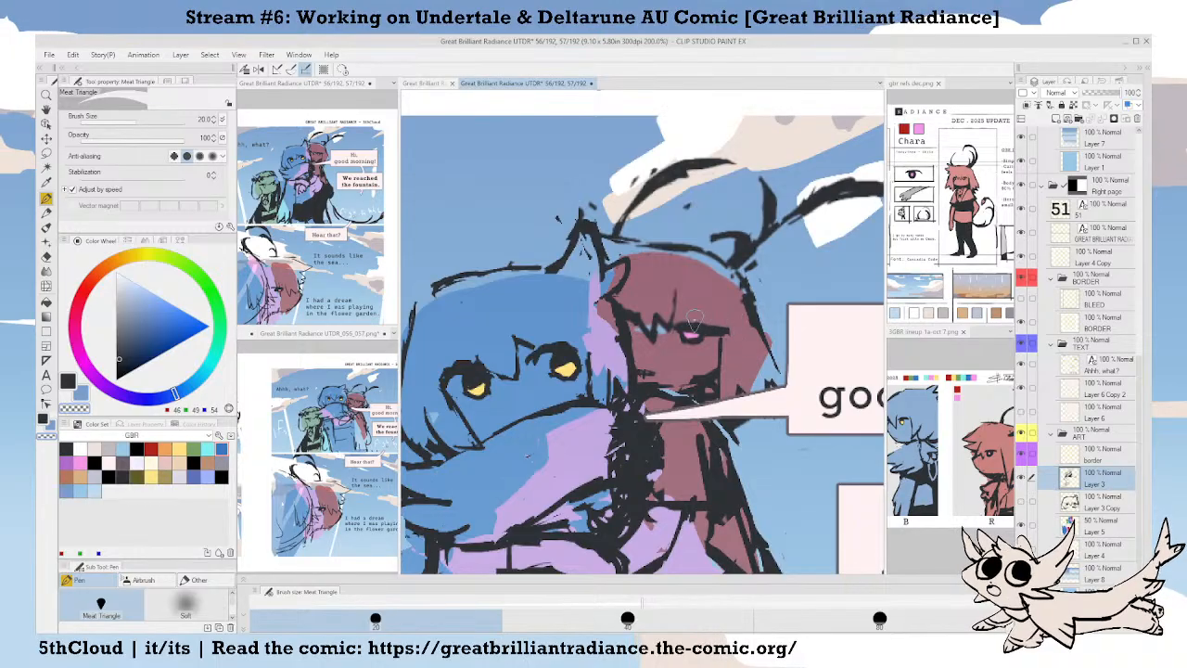
scroll(728, 342, "down", 1)
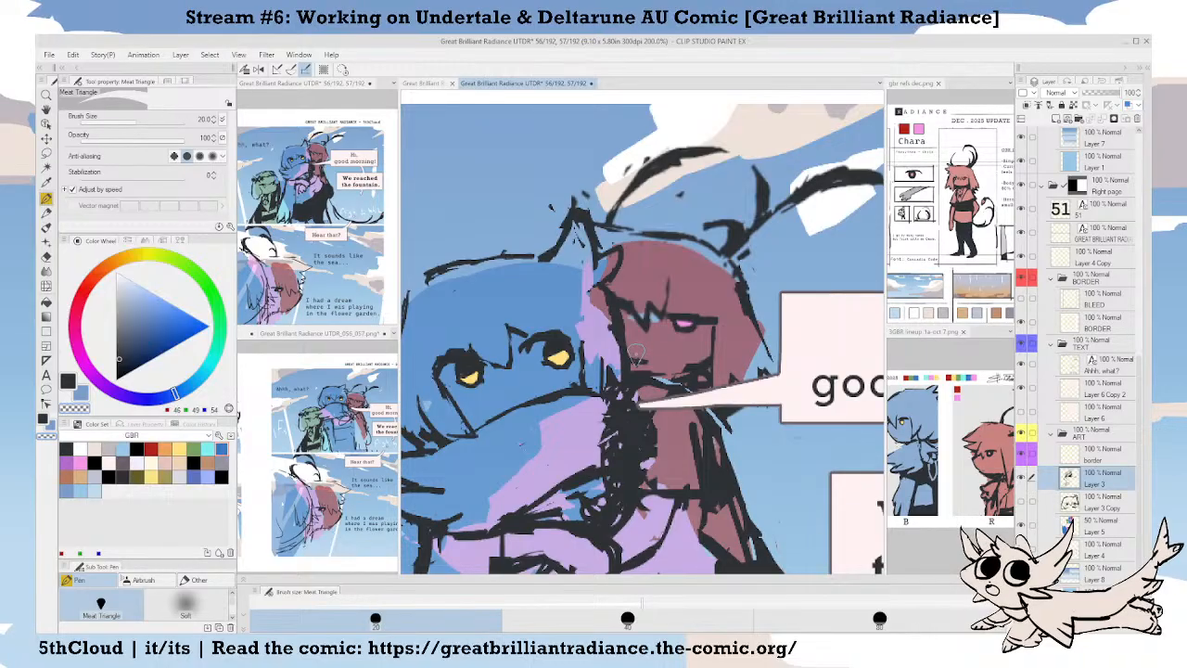
scroll(686, 337, "up", 6)
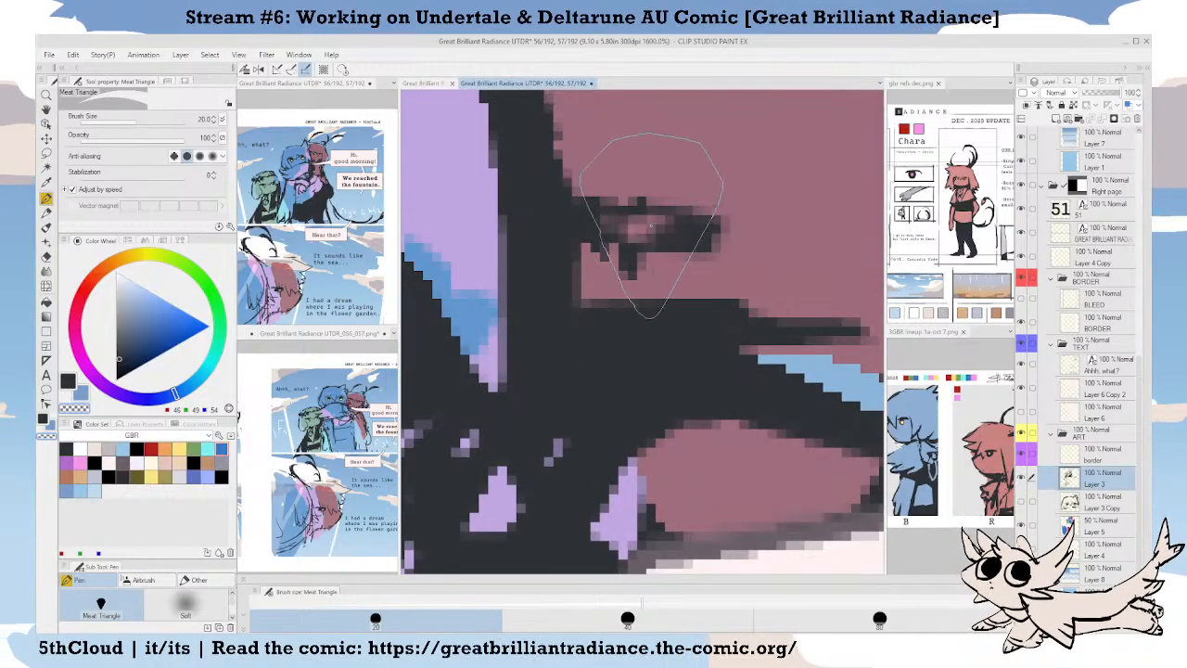
scroll(618, 266, "down", 10)
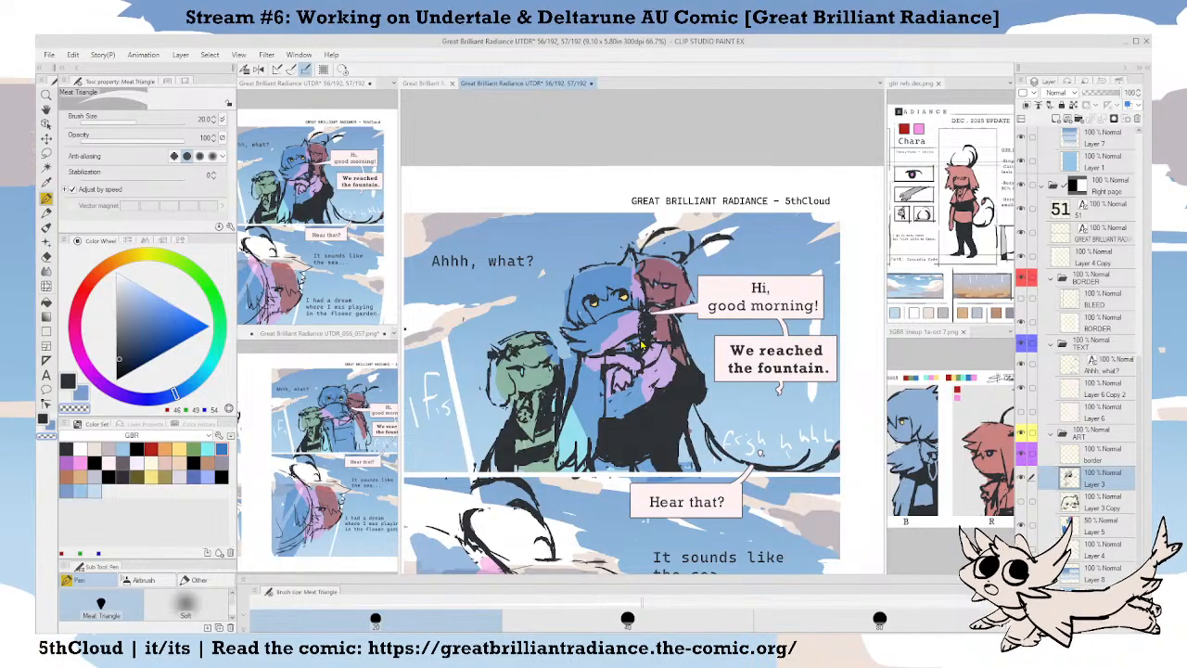
key("ctrl+s")
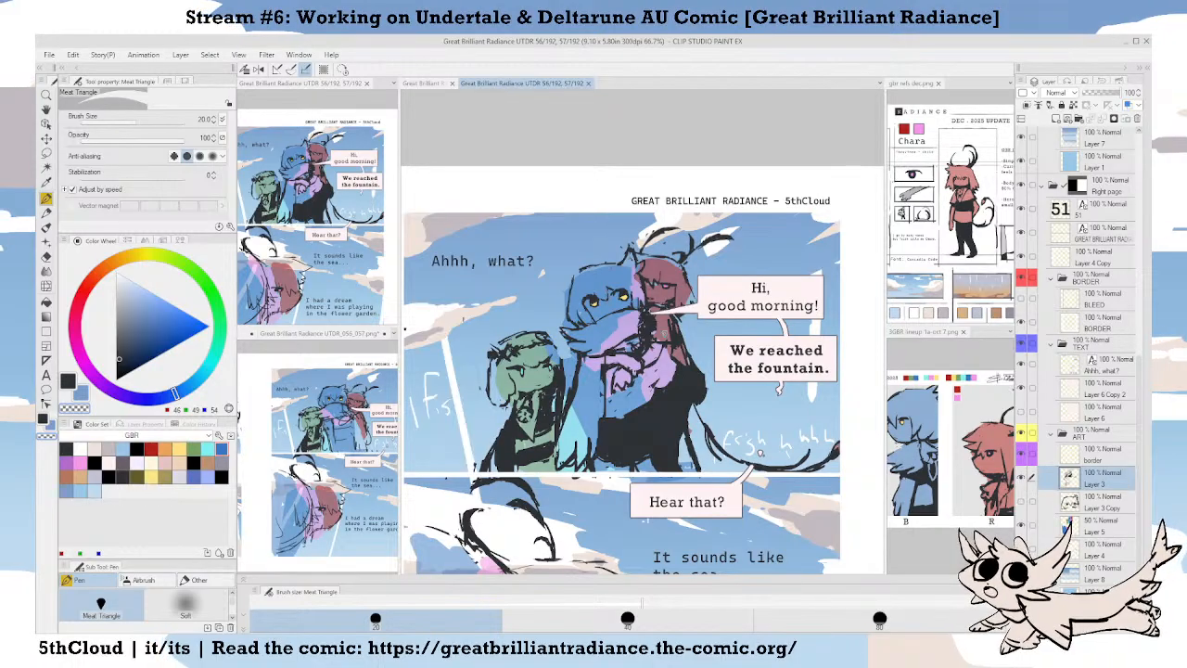
Touch up the line art of the red-haired character's face on Layer 3 with the Meat Triangle pen, checking it at page scale.
scroll(643, 261, "up", 10)
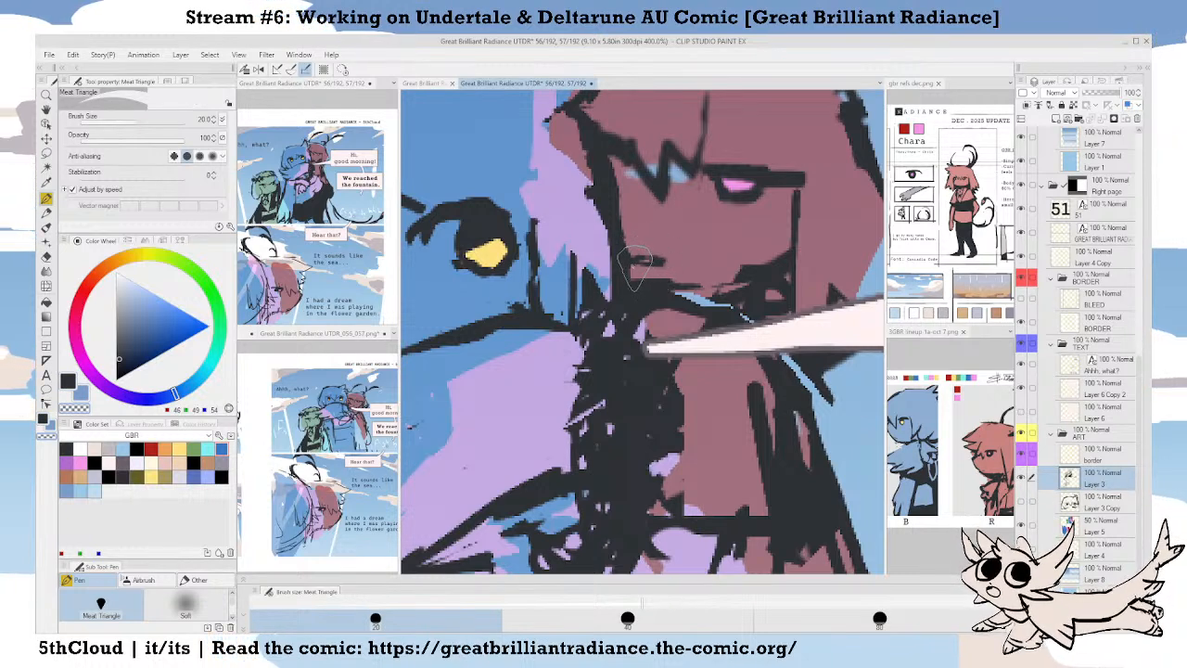
key("ctrl+0")
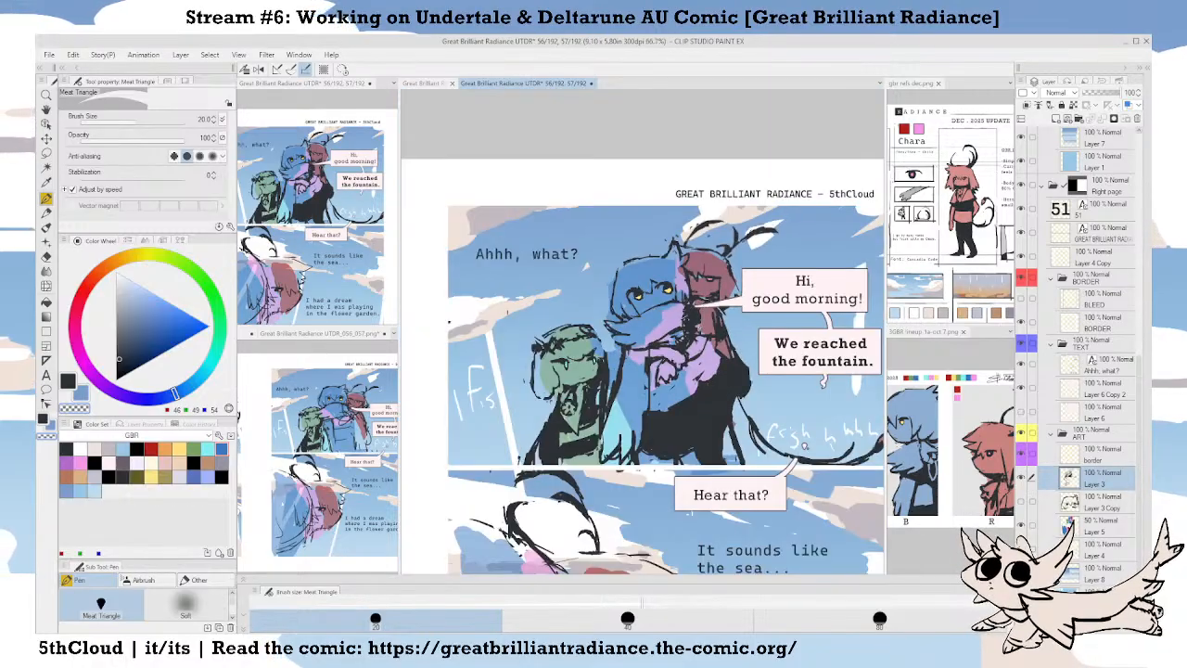
left_click_drag(688, 273, 684, 293)
scroll(684, 294, "up", 1)
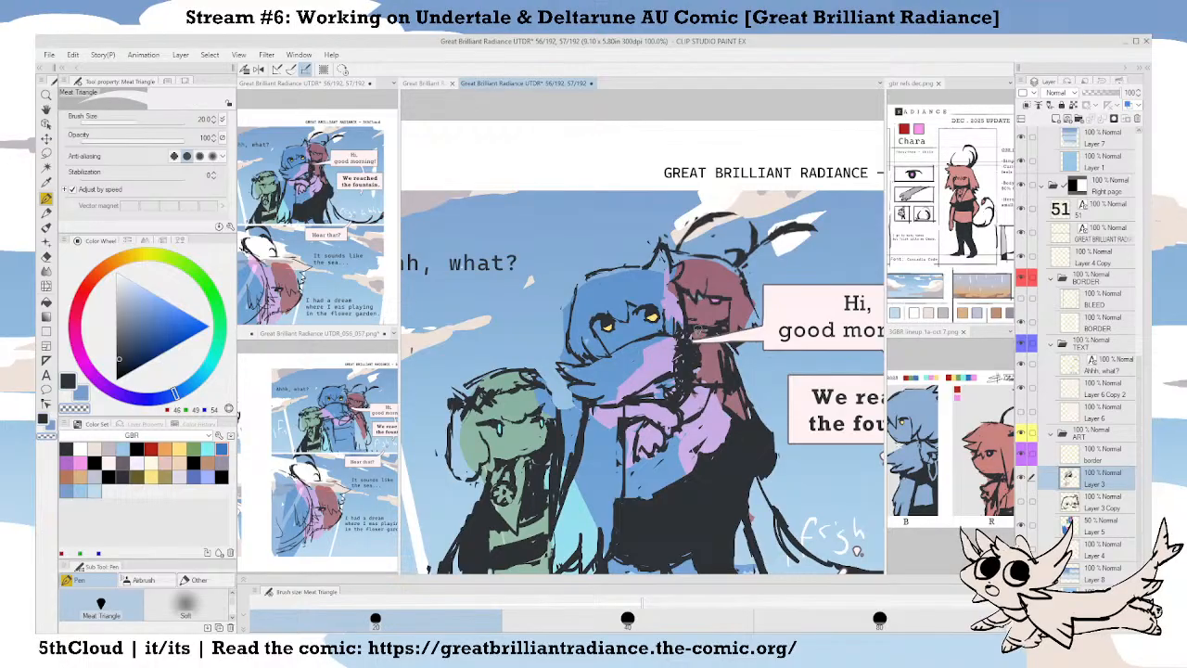
key("c")
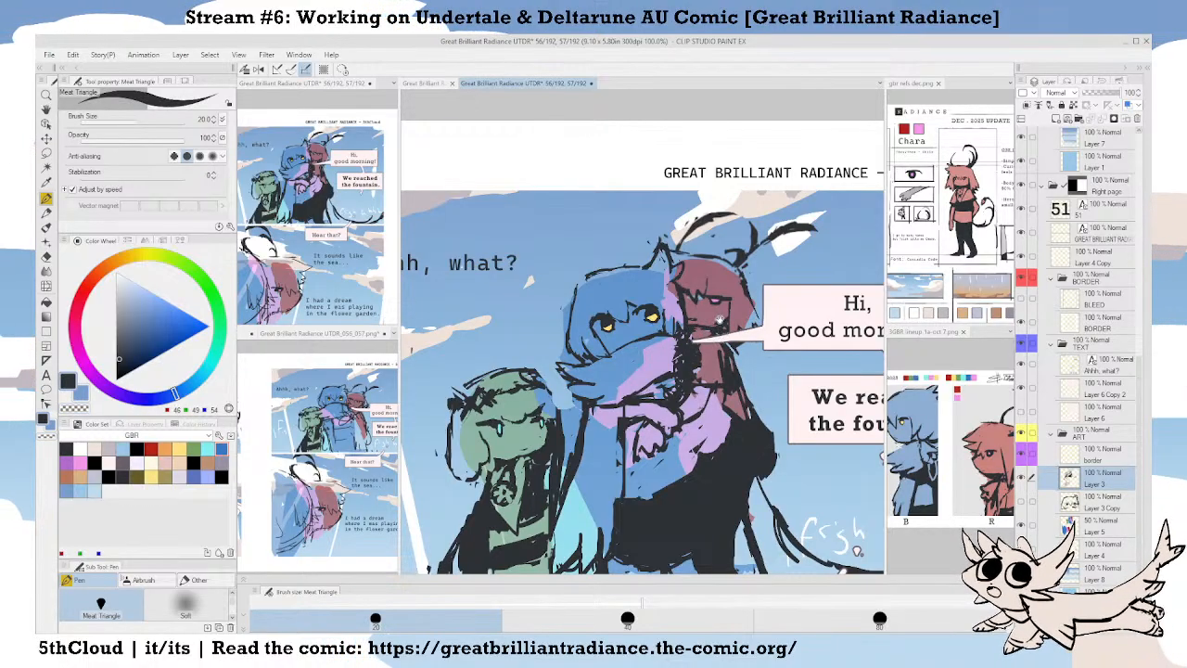
left_click_drag(721, 319, 708, 326)
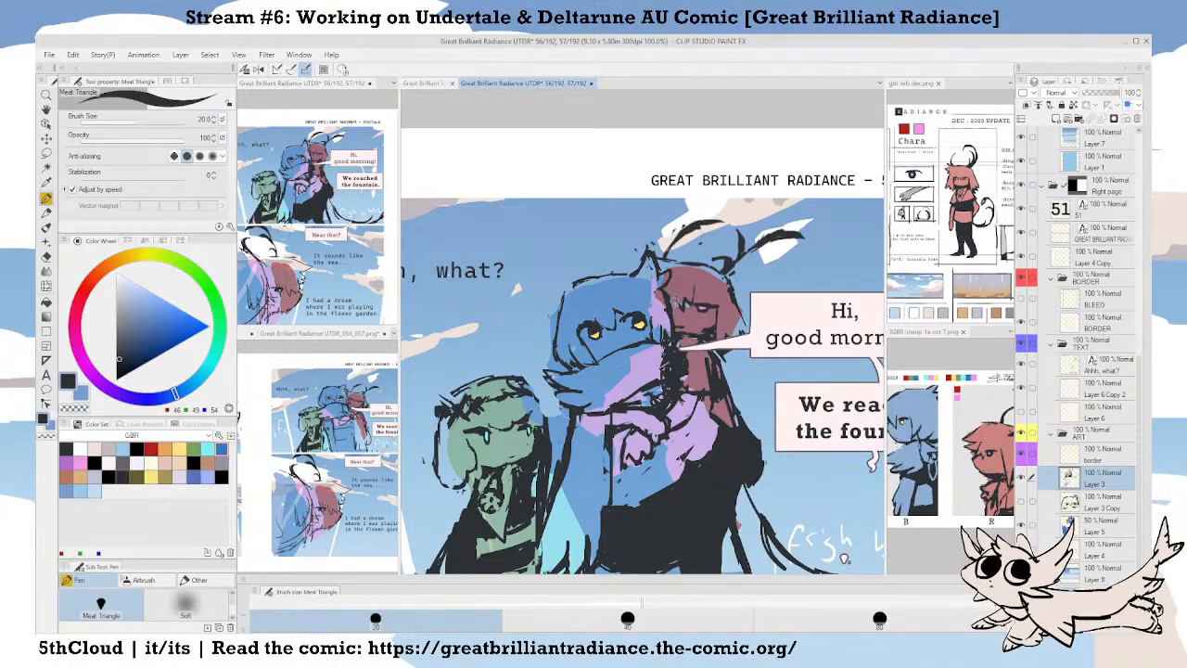
key("ctrl+minus")
key("ctrl+minus")
key("ctrl+minus")
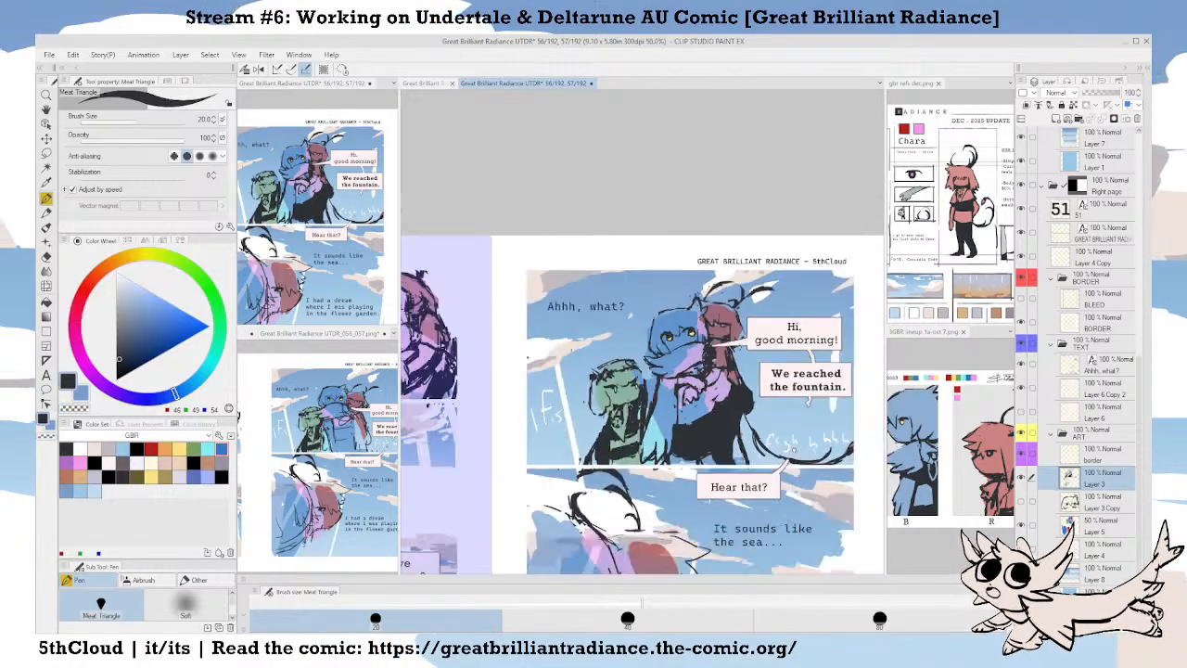
left_click_drag(670, 406, 791, 341)
key("ctrl+plus")
key("ctrl+plus")
key("ctrl+plus")
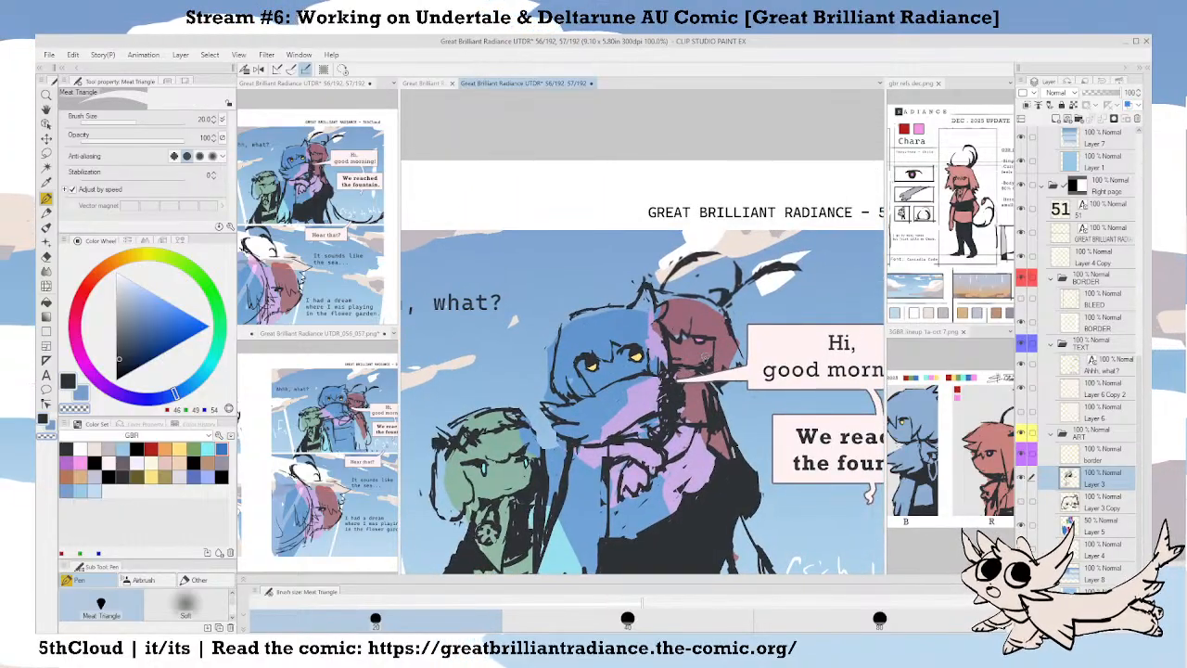
key("c")
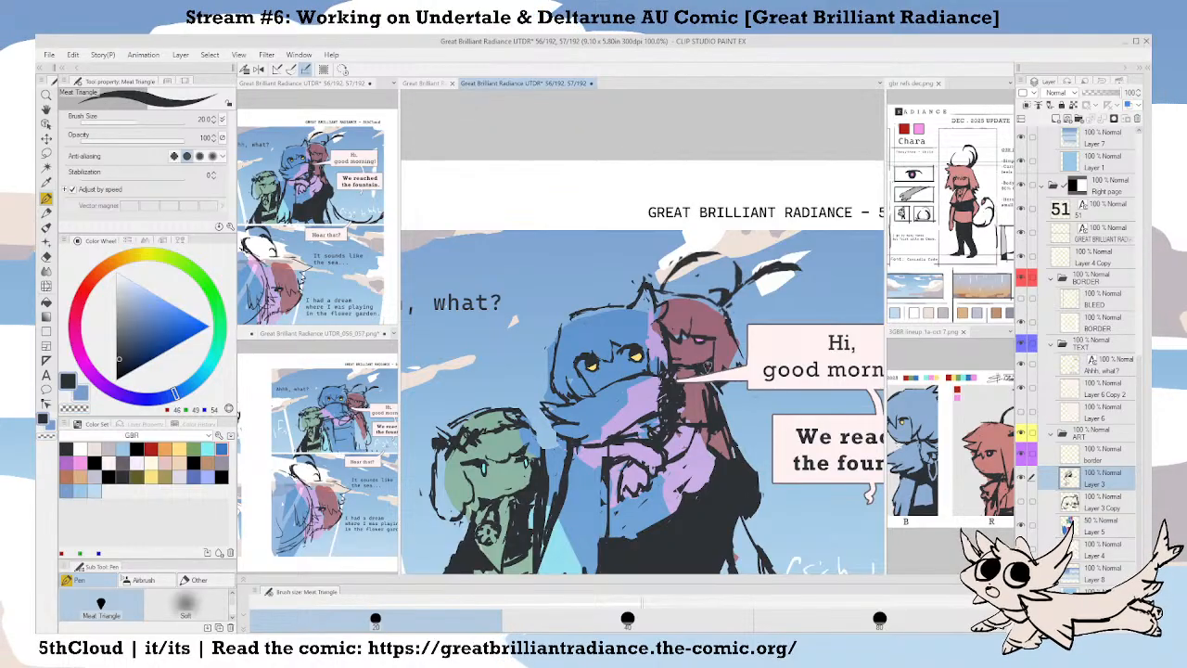
Review pages 50 and 51 as a full spread with the palettes hidden, and save the comic file.
key("ctrl+minus")
key("ctrl+minus")
key("ctrl+minus")
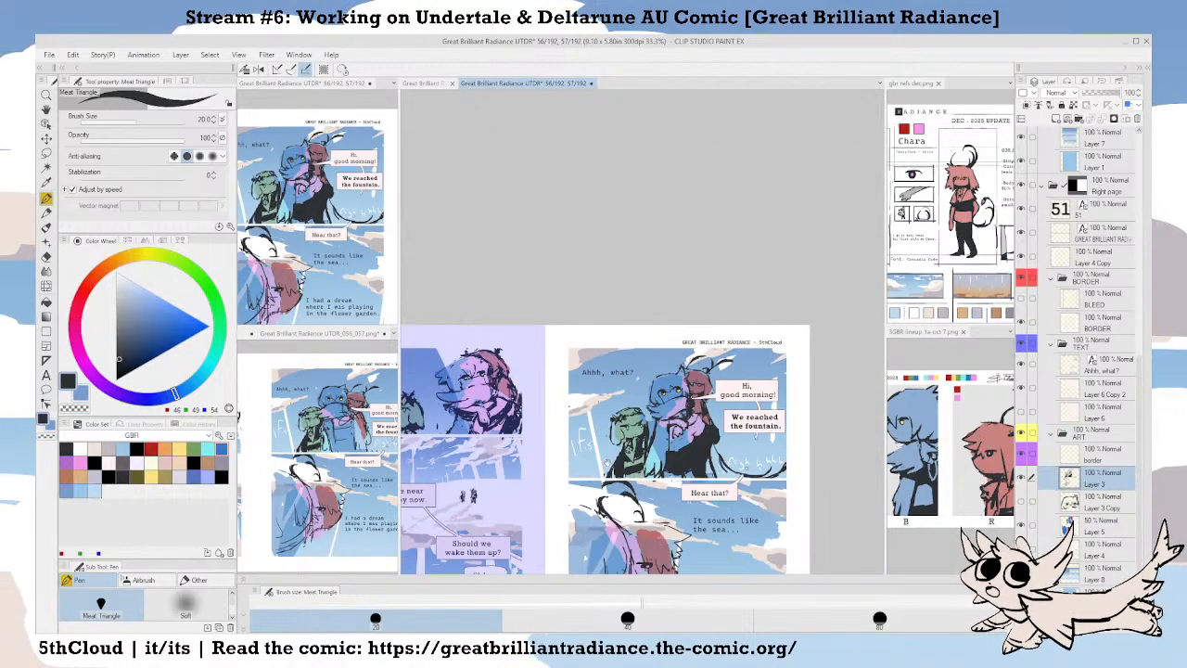
left_click_drag(586, 557, 787, 408)
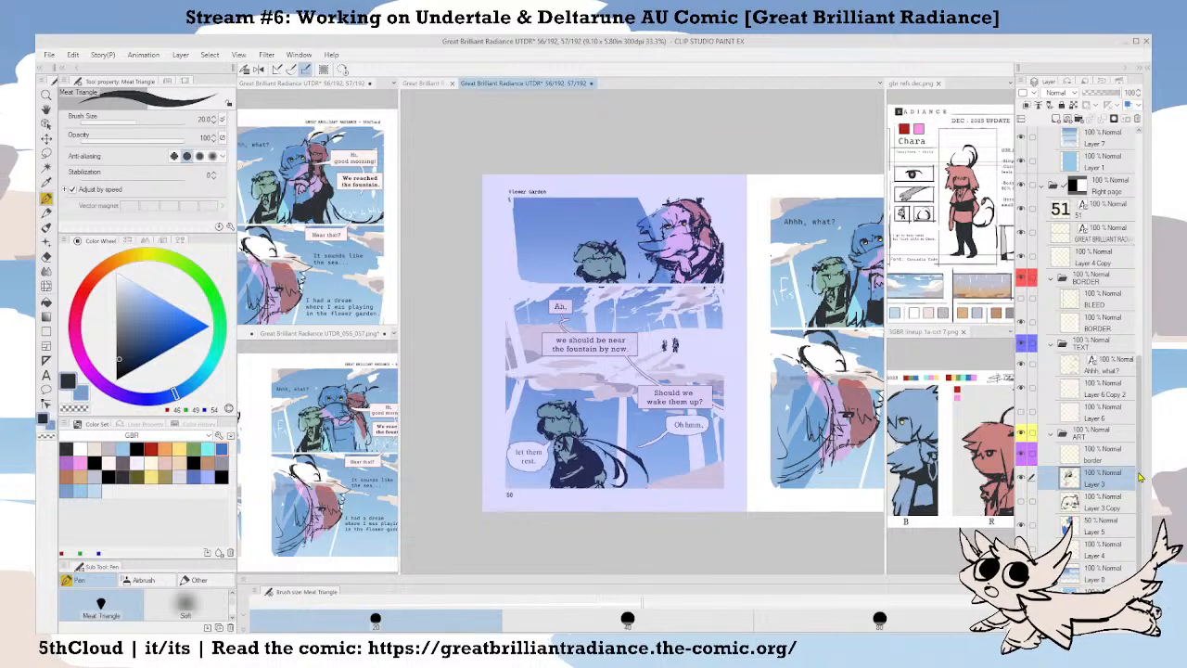
left_click(759, 371, "ctrl+shift")
left_click_drag(758, 371, 672, 375)
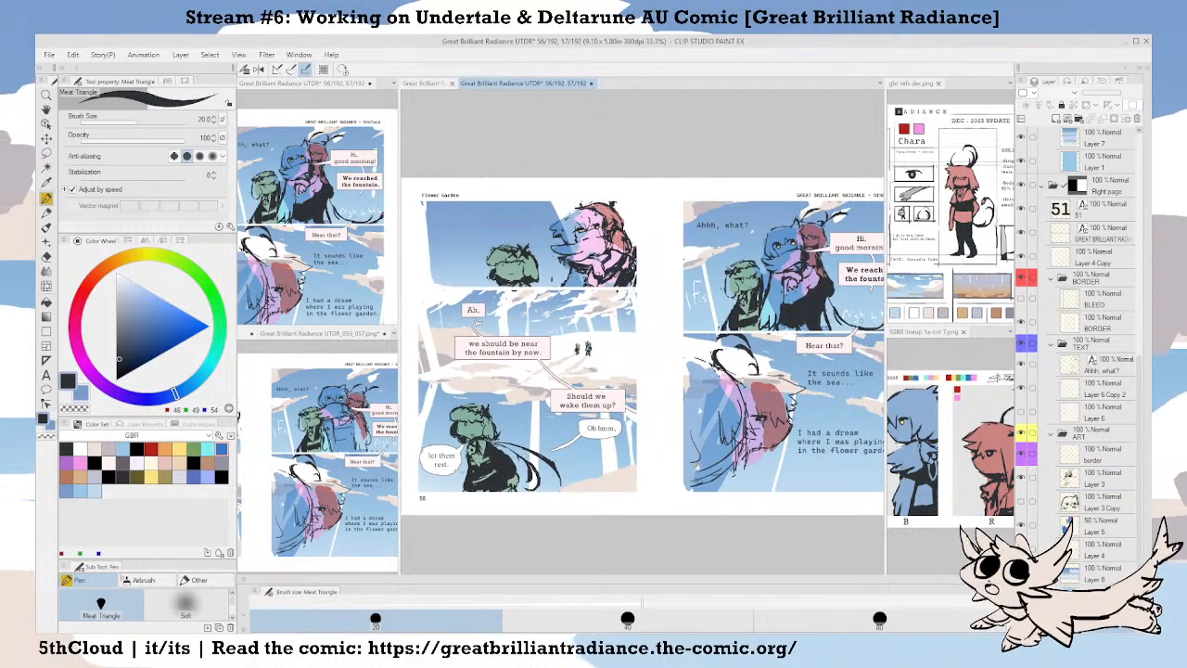
key("Tab")
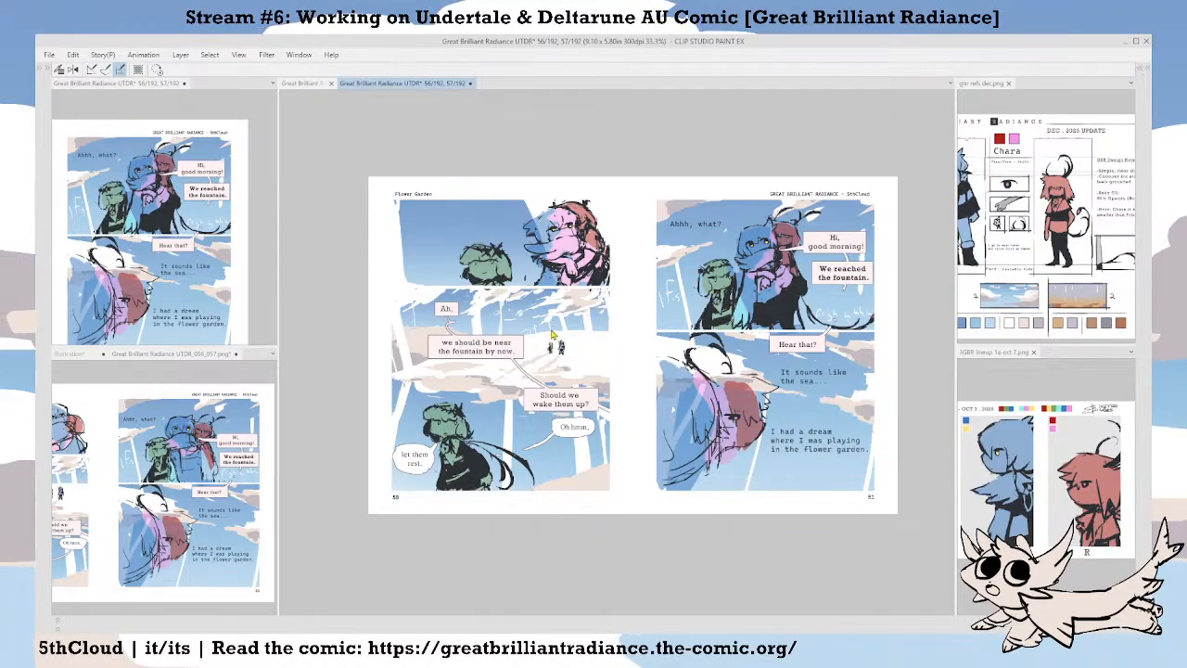
key("ctrl+s")
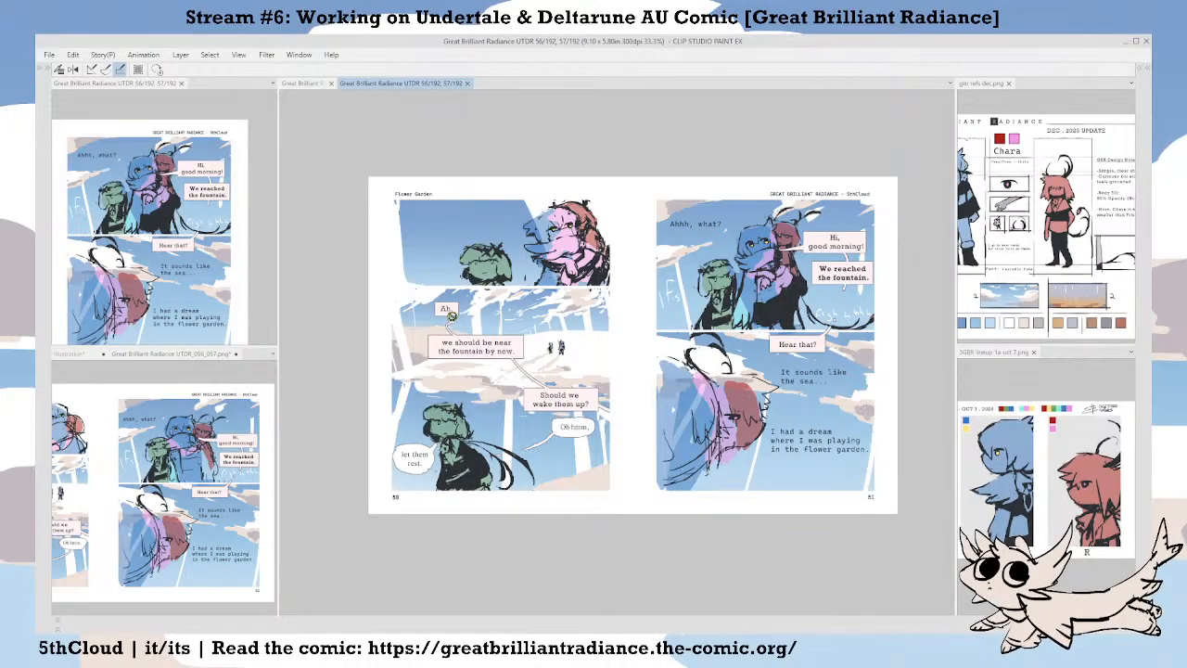
left_click_drag(490, 335, 488, 338)
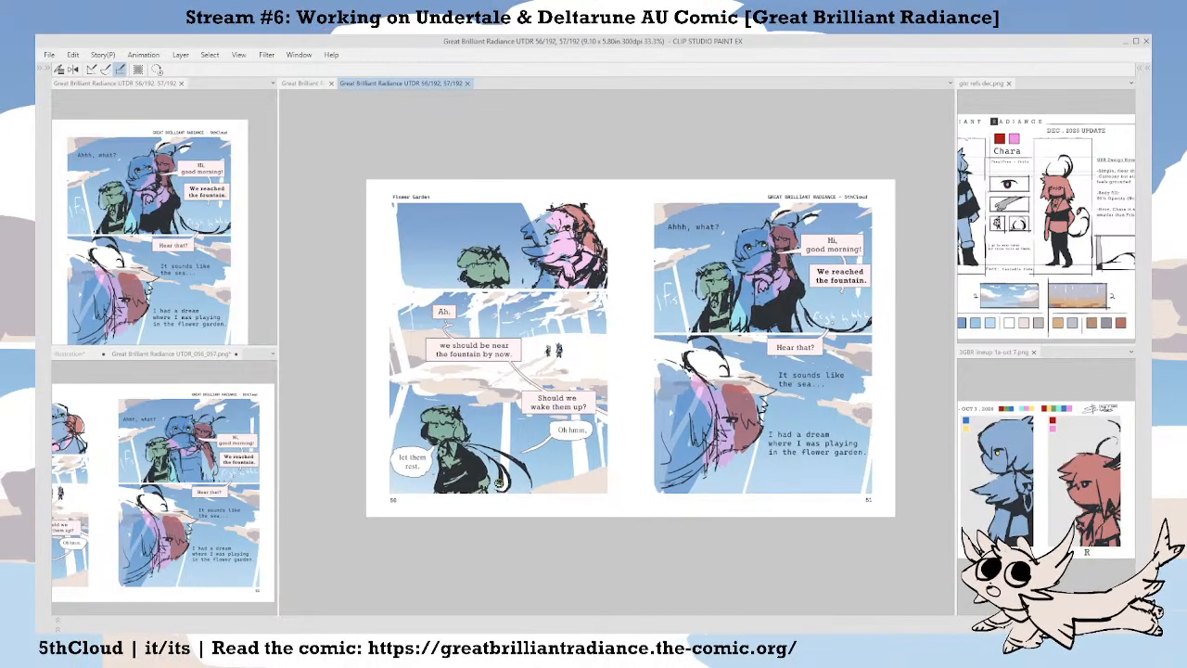
left_click_drag(541, 478, 523, 484)
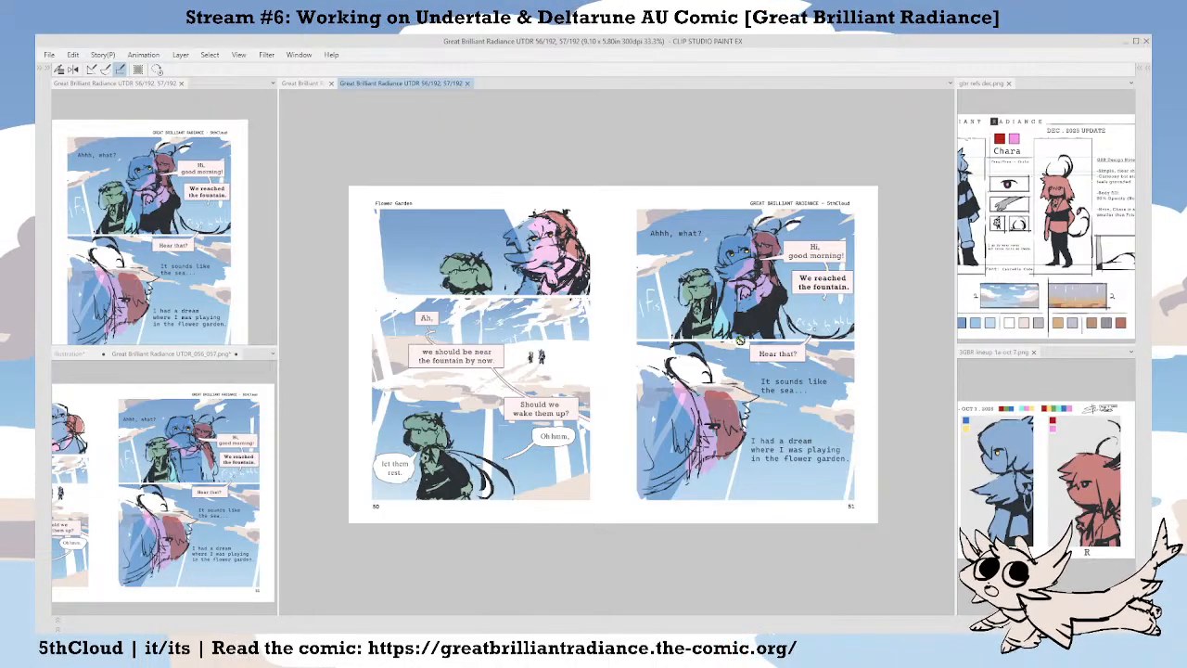
key("Tab")
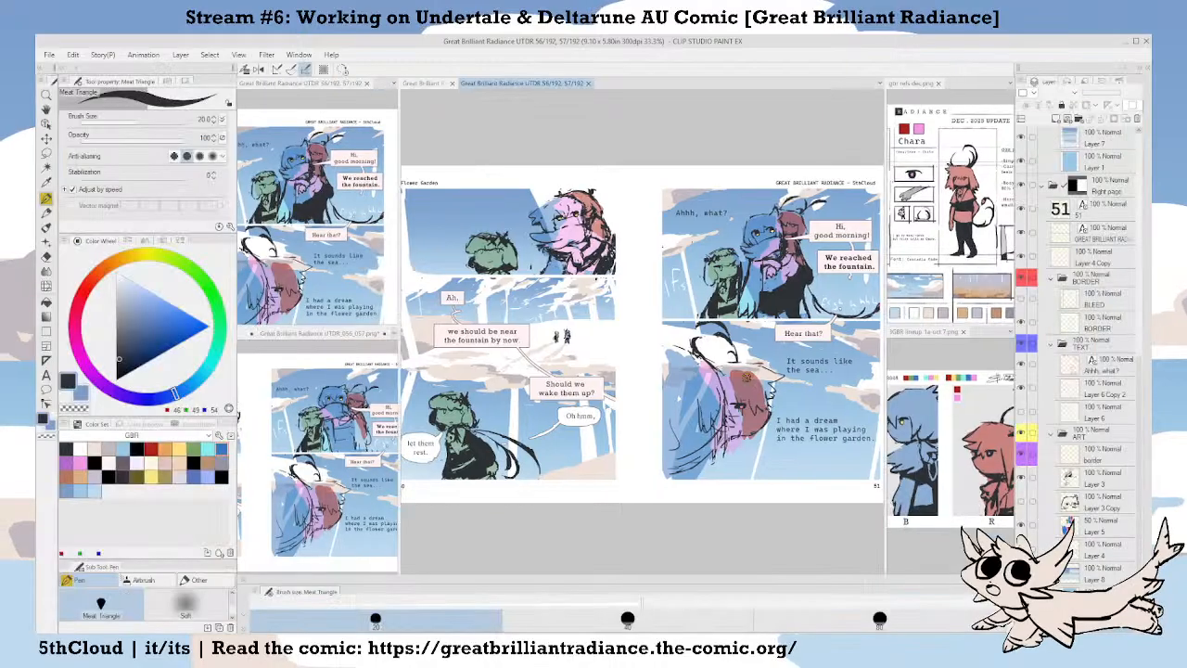
Touch up the blue-haired character's flat color on Layer 5 with the saturated blue swatch at brush size 44.
left_click(1091, 486)
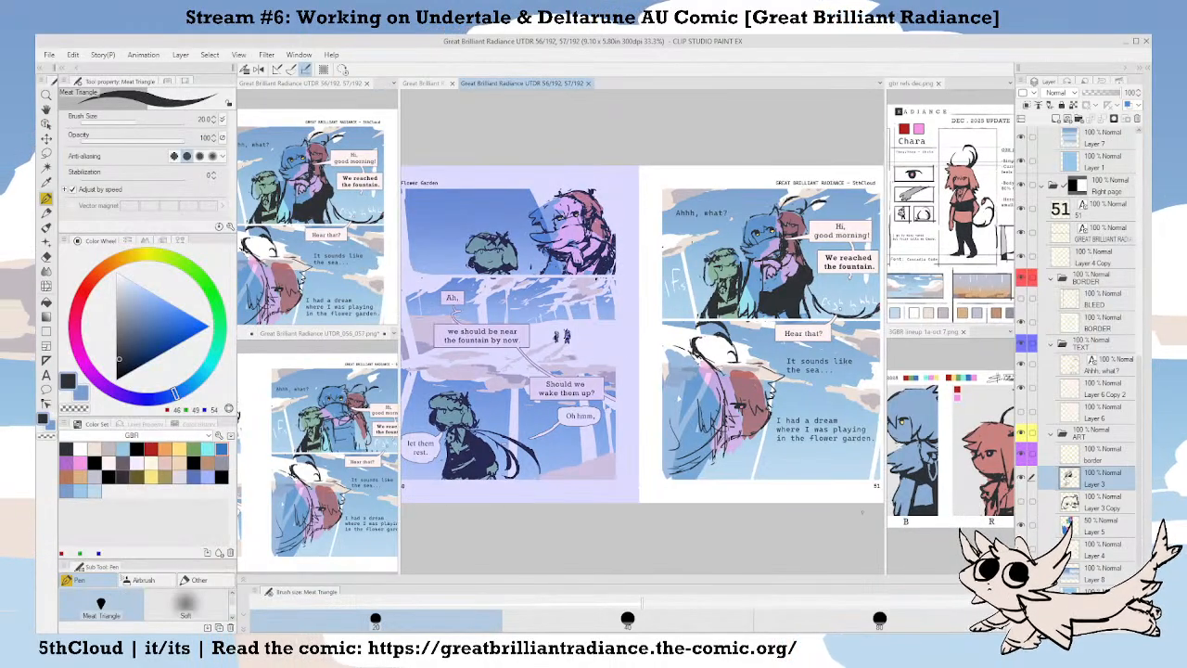
left_click_drag(828, 342, 738, 410)
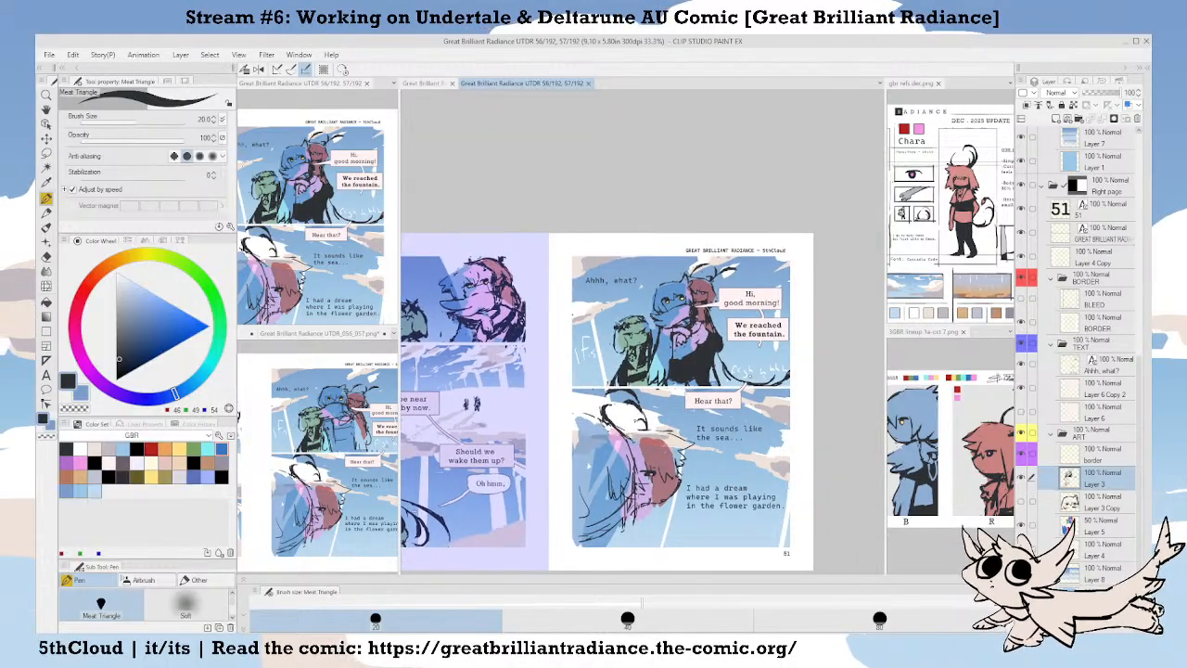
left_click(1095, 526)
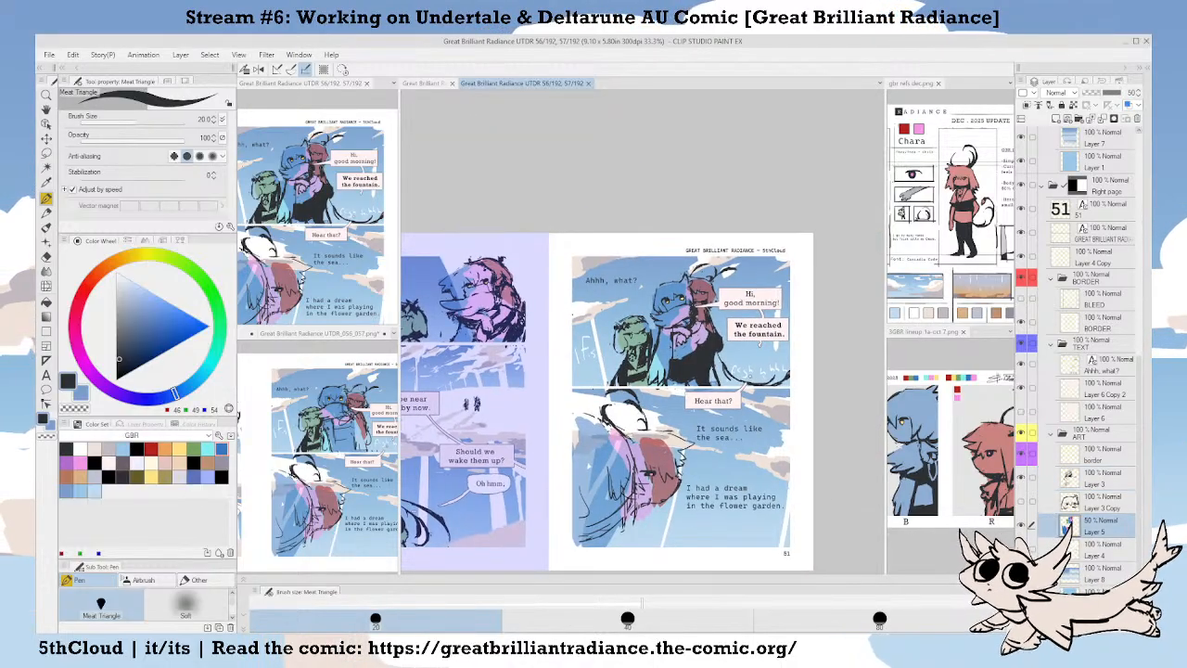
left_click(221, 449)
scroll(763, 356, "up", 2)
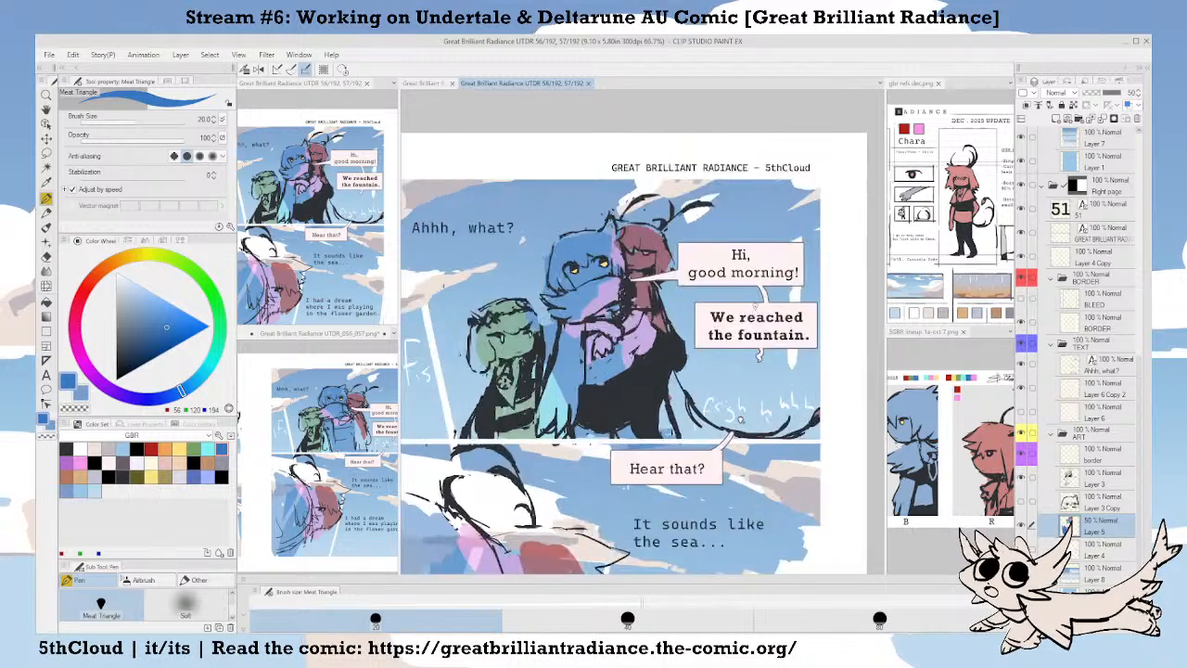
left_click_drag(741, 421, 767, 452)
mouse_move(599, 282)
left_mouse_down("ctrl+alt")
mouse_move(613, 282)
mouse_move(615, 267)
mouse_move(566, 307)
mouse_move(569, 363)
left_mouse_up("ctrl+alt")
key("c")
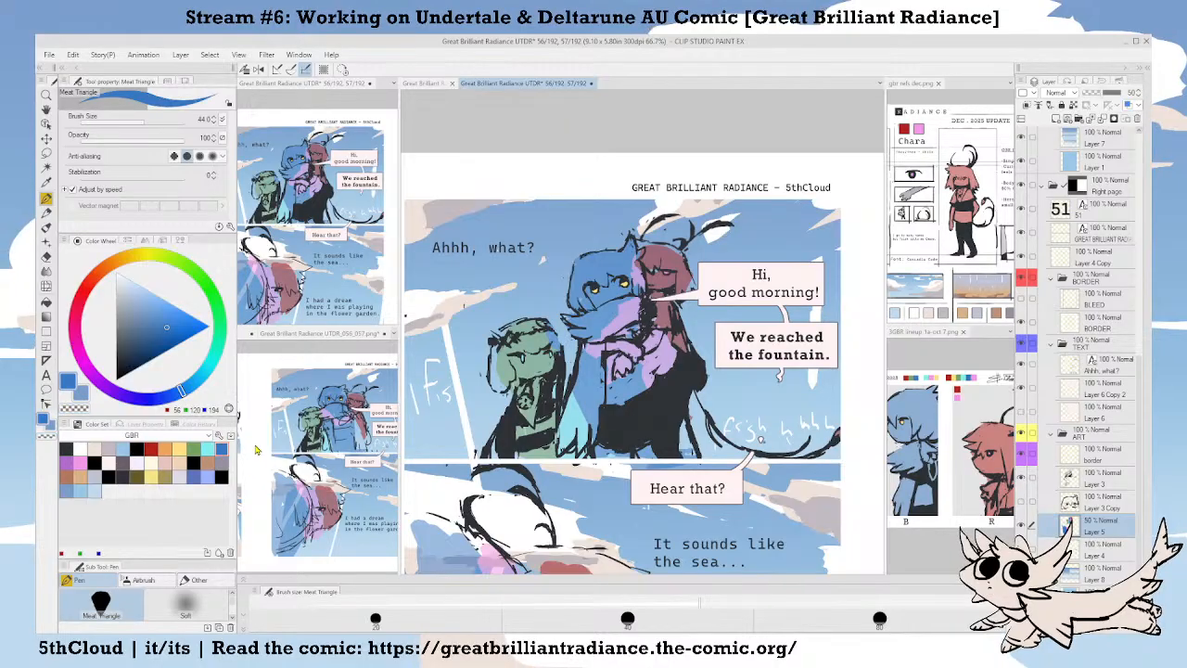
Touch up the green character's fill with the green swatch and the blue-haired character's sleeve lining with light cyan on Layer 5.
left_click(193, 449)
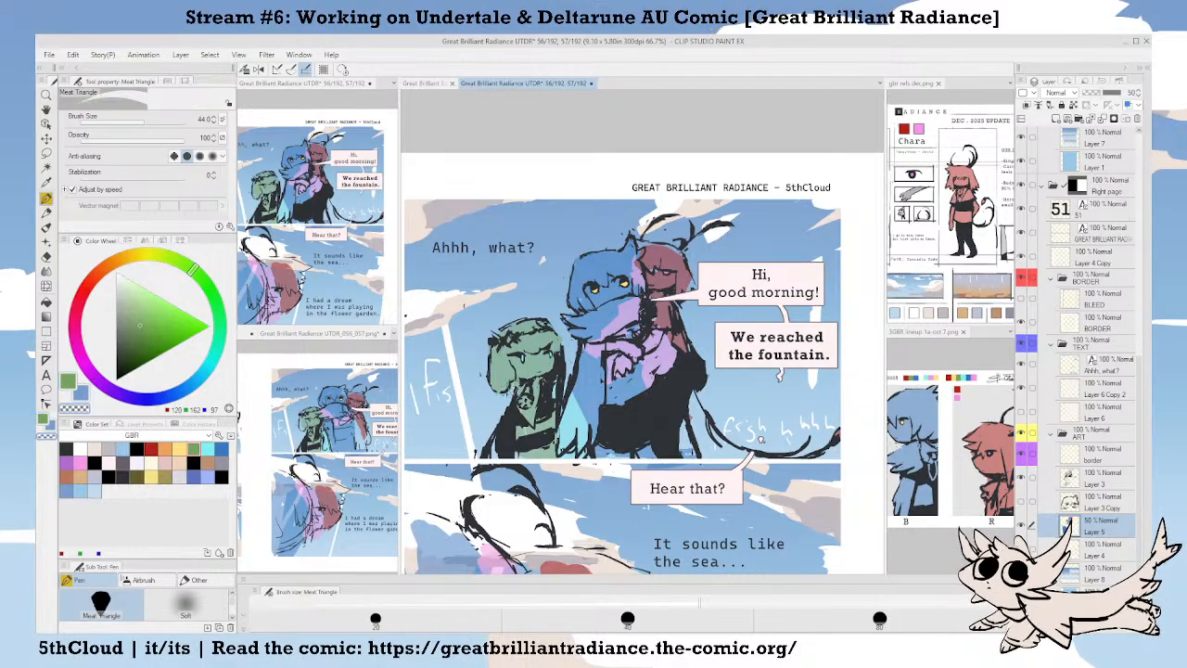
key("c")
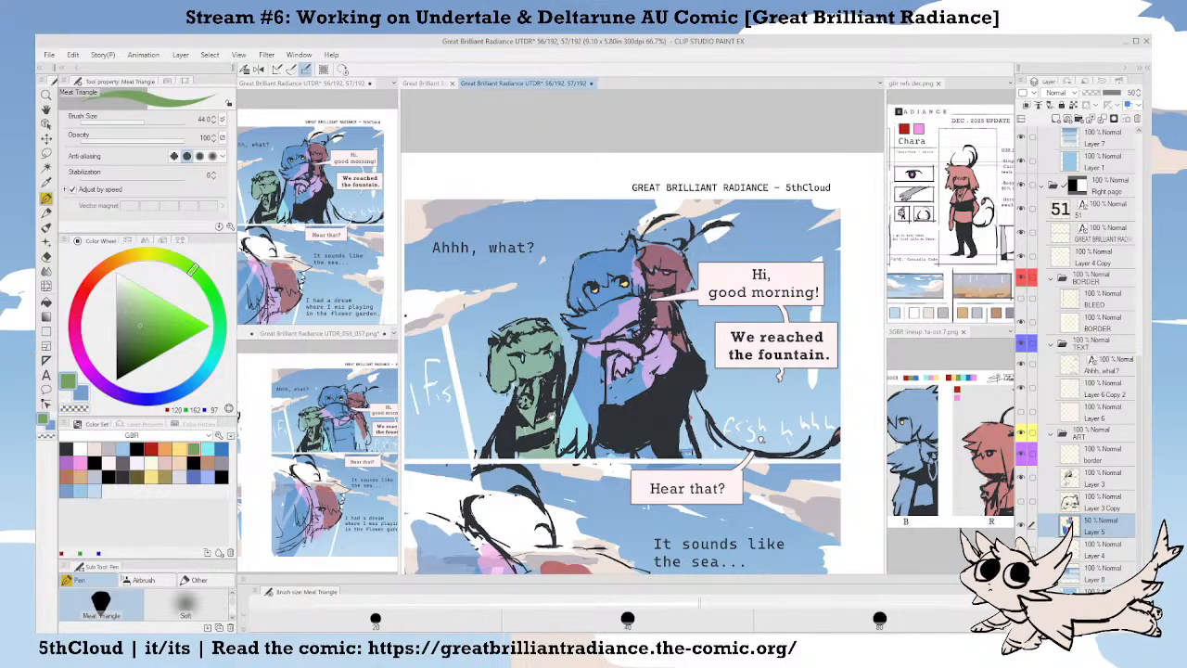
left_click_drag(551, 416, 521, 410)
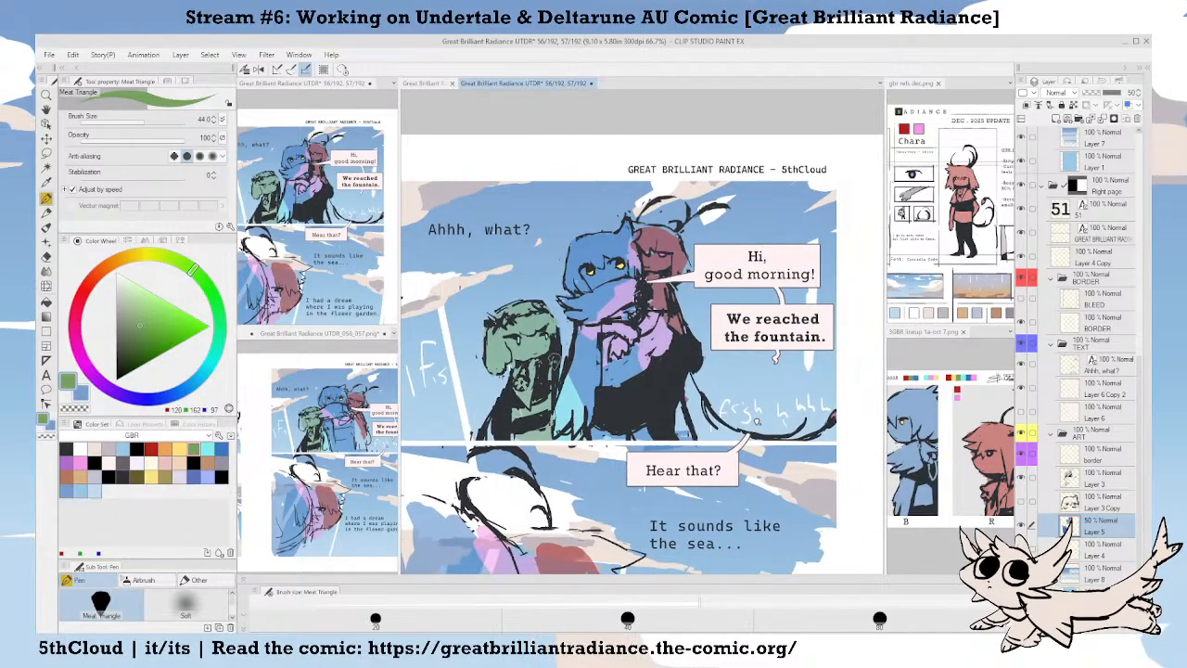
left_click(209, 448)
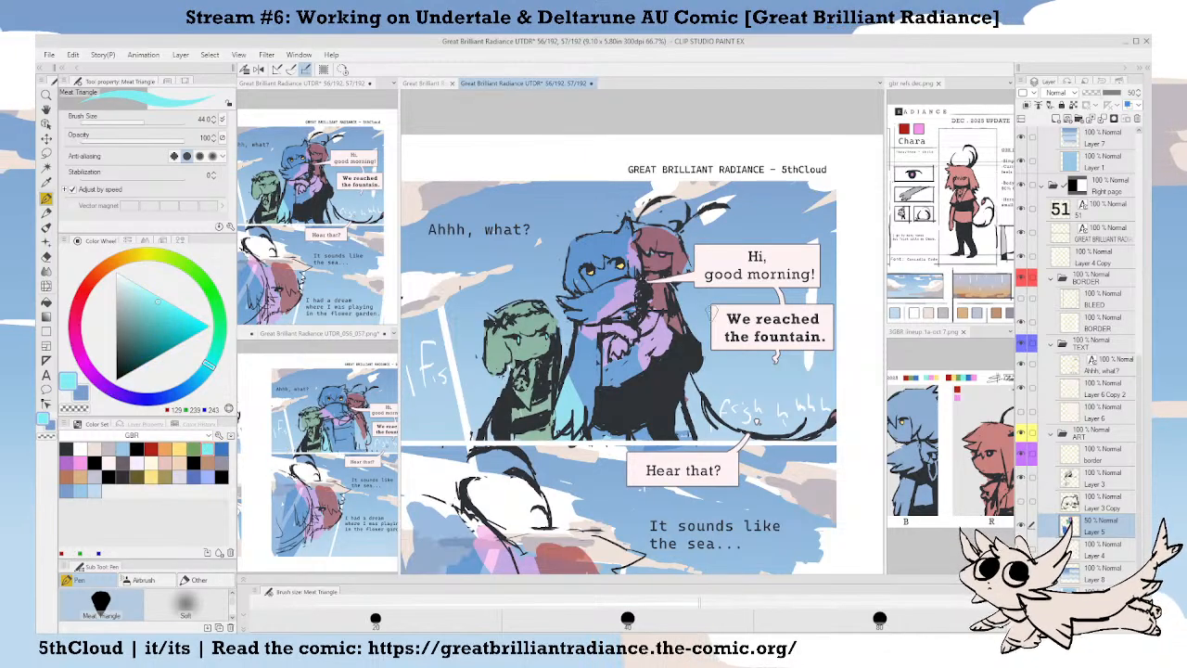
Check the upper panel's adjusted colors within the full spread and up close with the palettes hidden.
scroll(658, 297, "down", 2)
left_click_drag(634, 392, 712, 366)
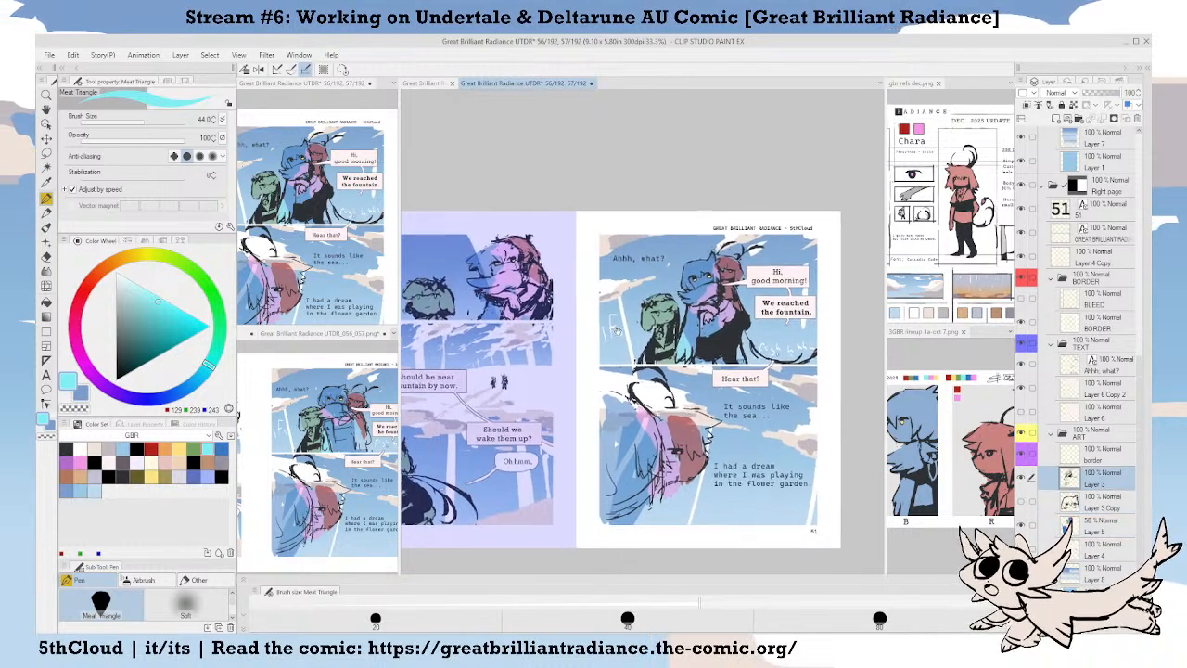
key("Tab")
key("Tab")
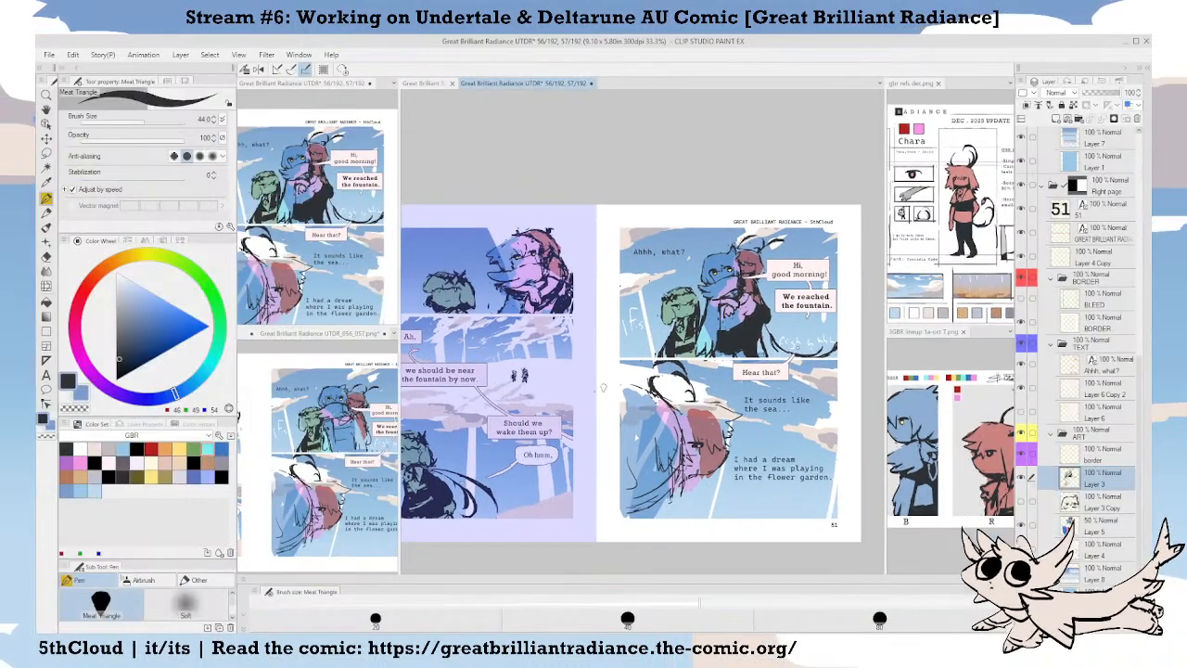
key("Tab")
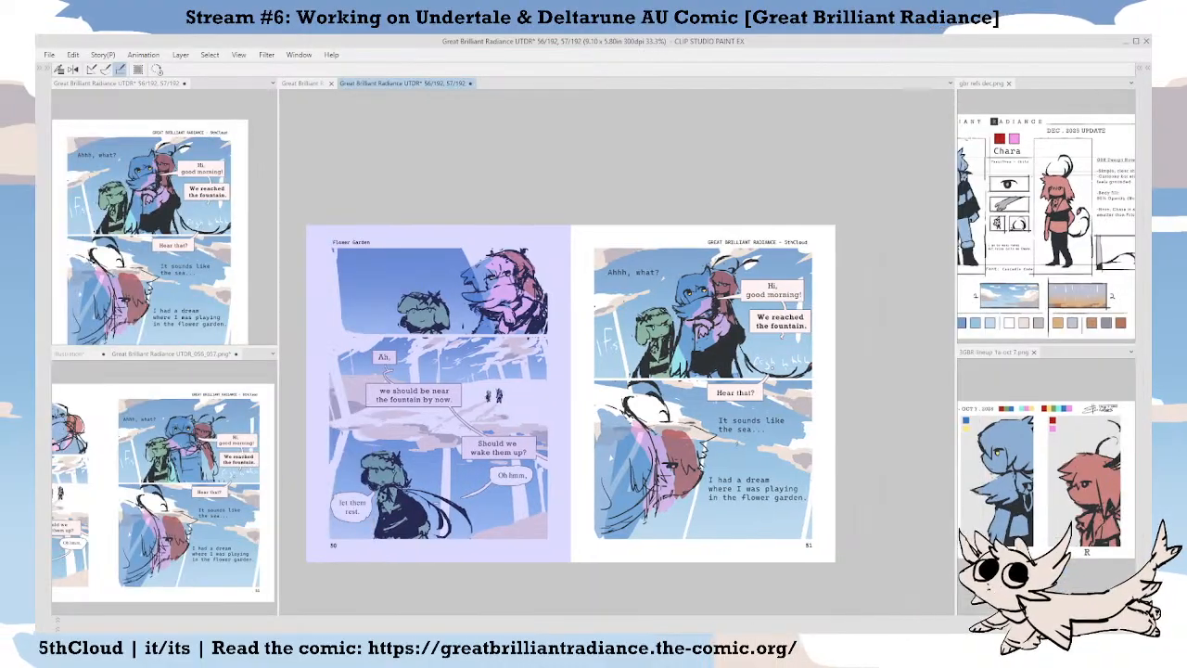
scroll(775, 302, "up", 1)
scroll(749, 304, "up", 2)
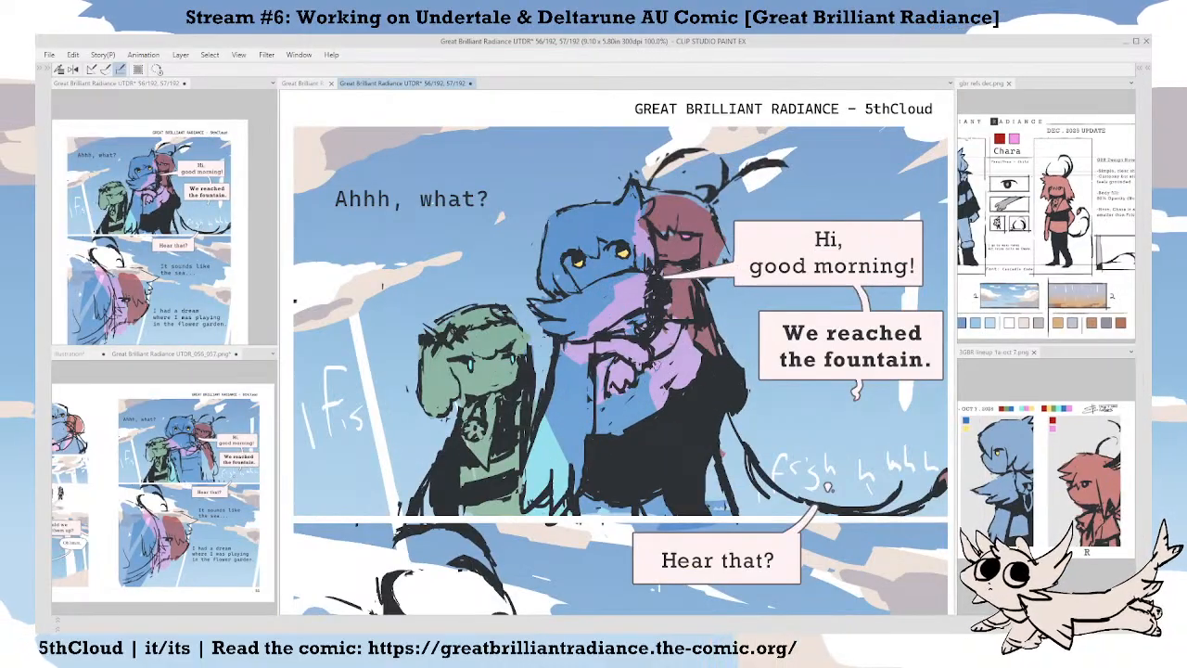
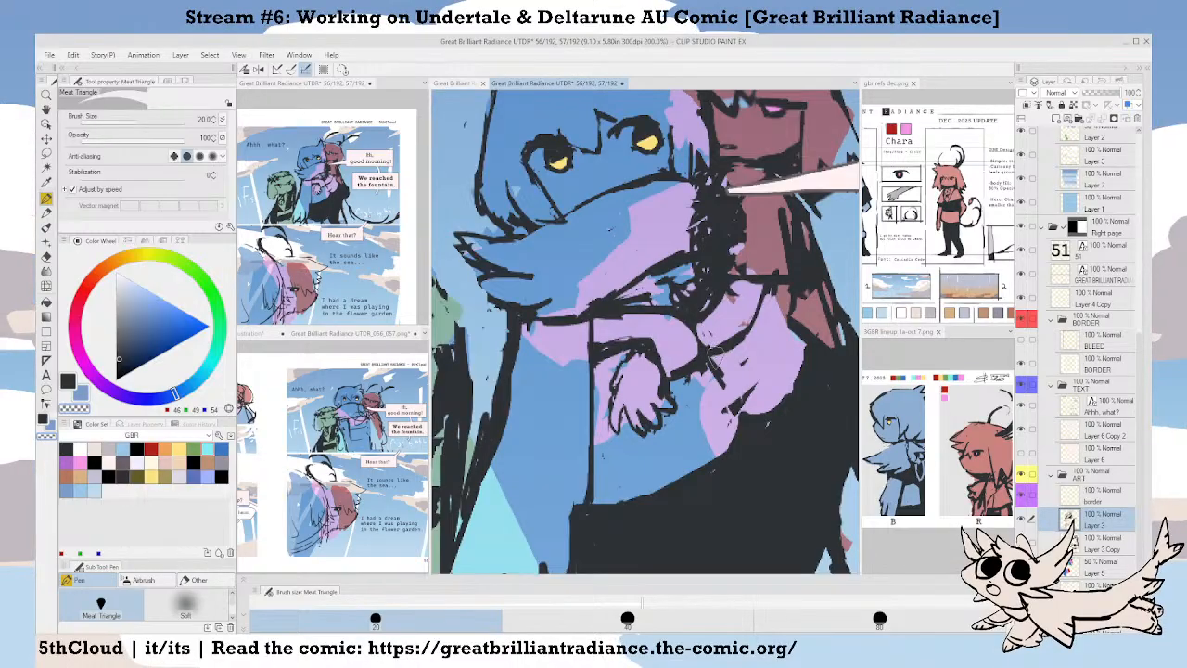
Refine the fold and edge lines of the lavender sleeve beside the clasped hands on Layer 3 with the size 20 pen.
mouse_move(711, 348)
left_mouse_down()
mouse_move(740, 398)
mouse_move(731, 412)
left_mouse_up()
key("c")
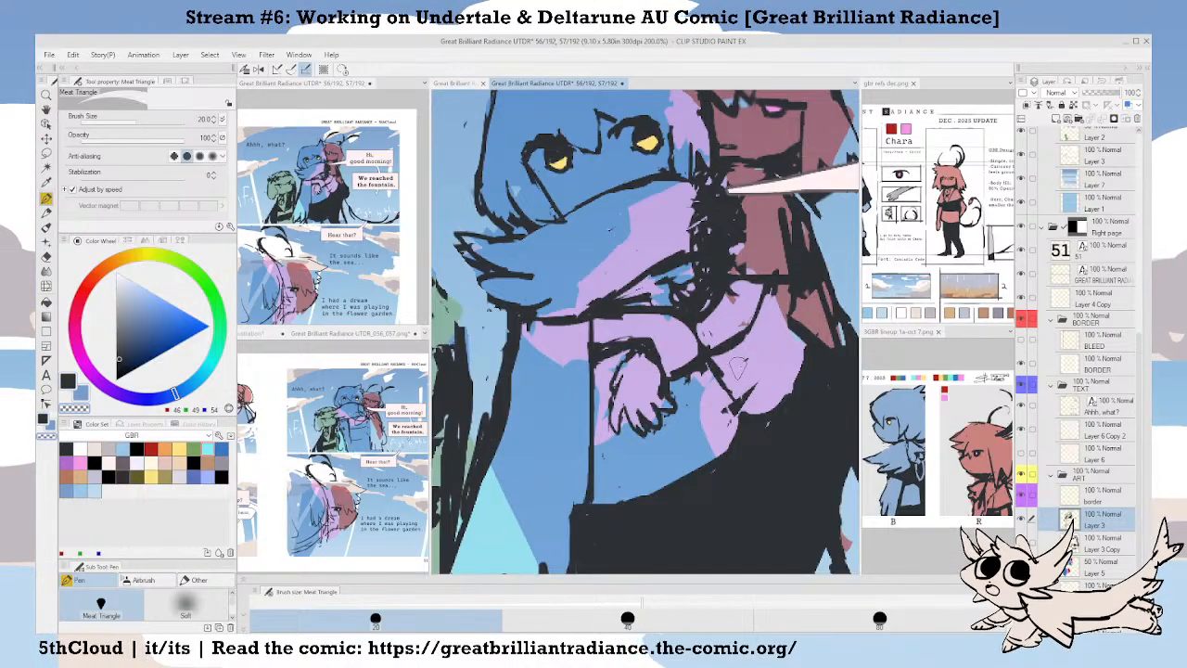
left_click_drag(753, 357, 746, 376)
left_click_drag(765, 324, 760, 338)
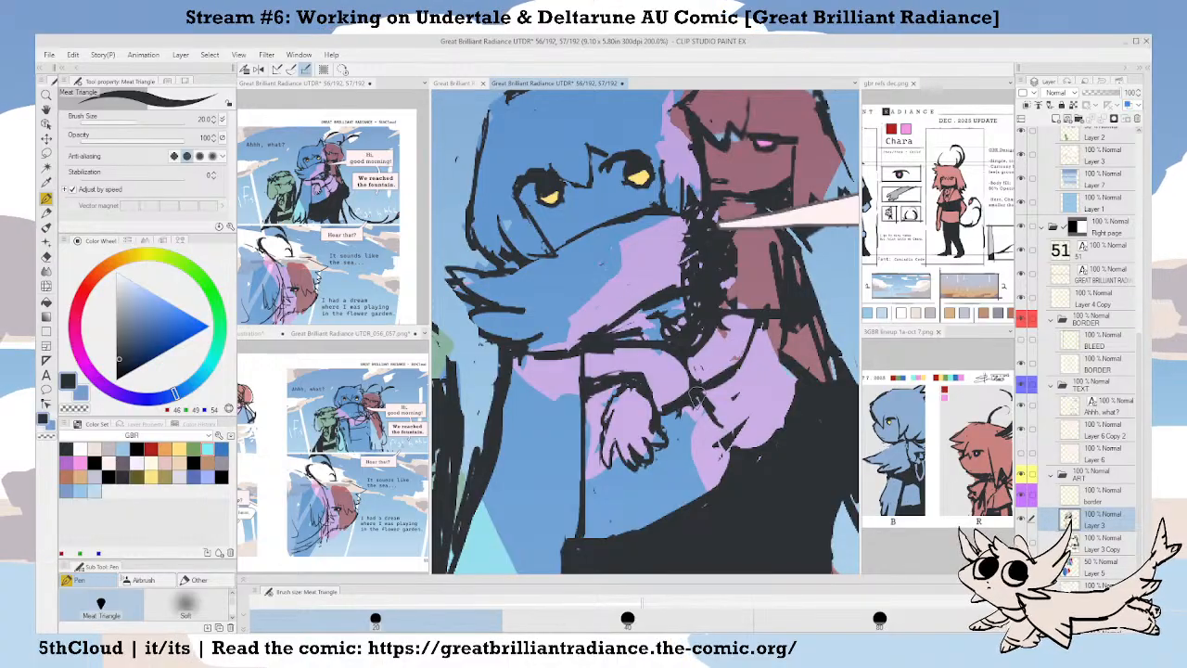
mouse_move(700, 396)
left_mouse_down()
mouse_move(694, 407)
mouse_move(683, 356)
mouse_move(650, 401)
left_mouse_up()
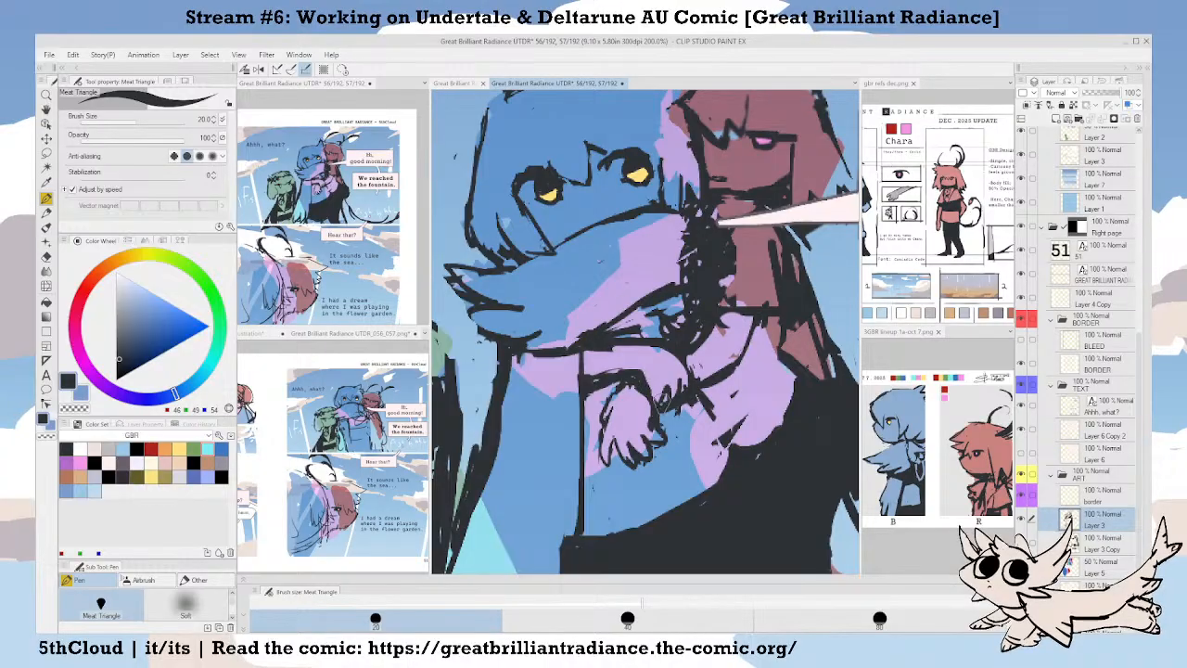
Draw short finger lines on the lavender hand below the blue-haired character's scarf, trimming them with the transparent color.
mouse_move(676, 351)
left_mouse_down()
mouse_move(689, 375)
mouse_move(666, 346)
mouse_move(666, 367)
mouse_move(676, 346)
mouse_move(680, 356)
left_mouse_up()
key("c")
key("c")
key("c")
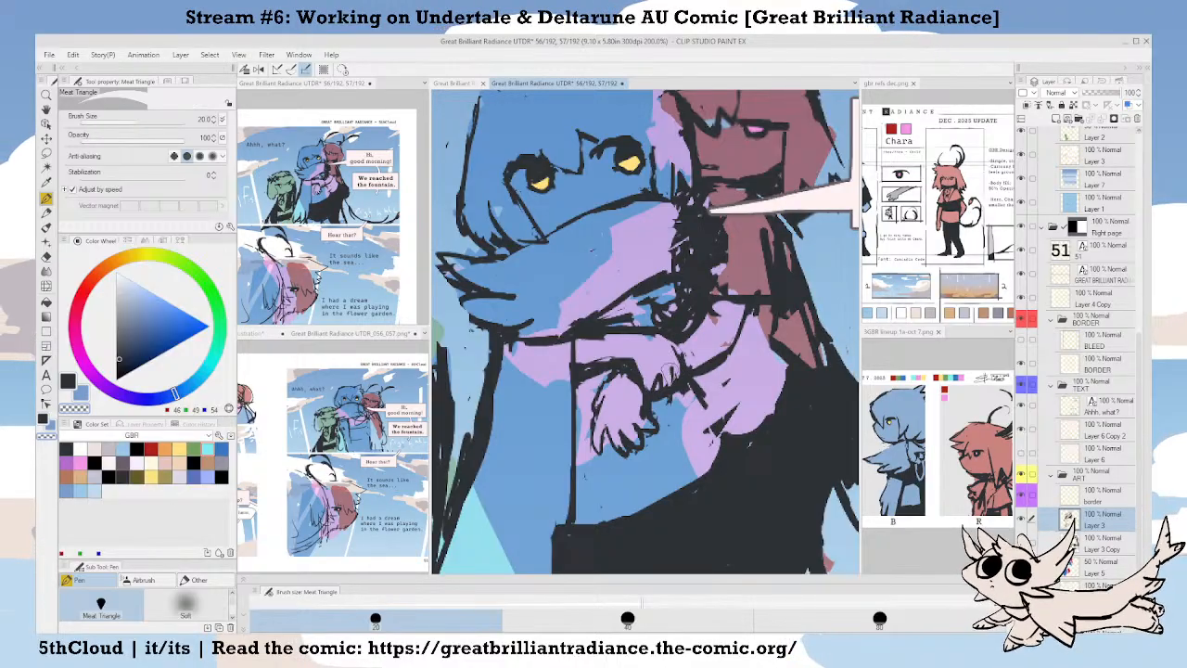
key("c")
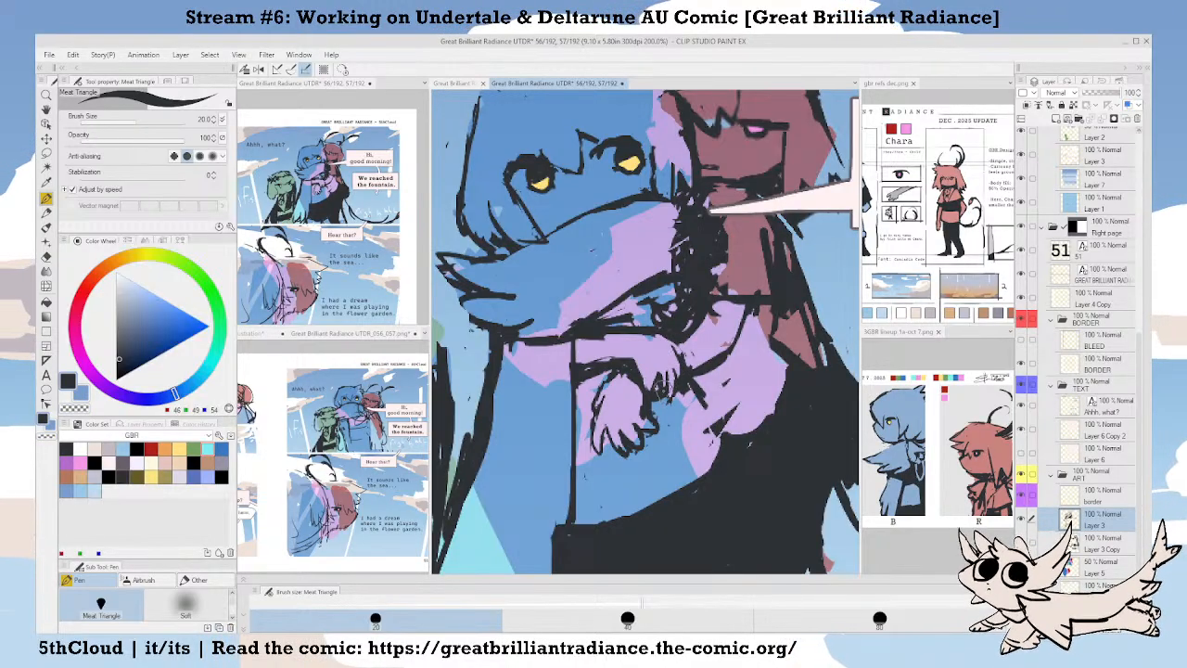
key("c")
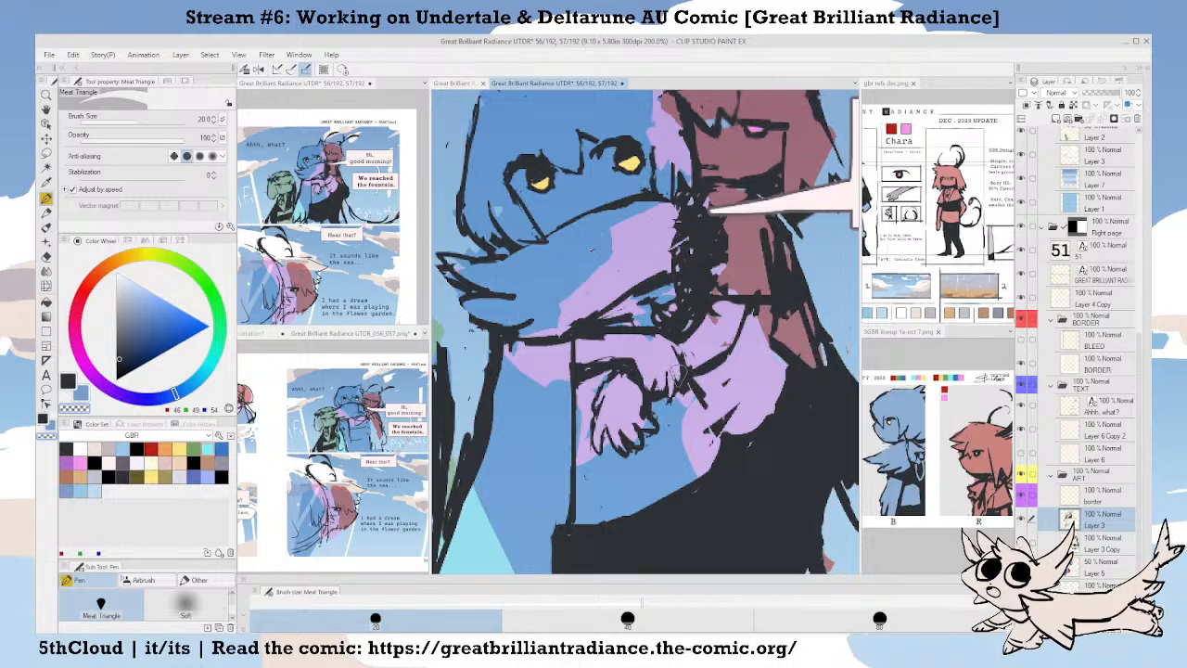
key("c")
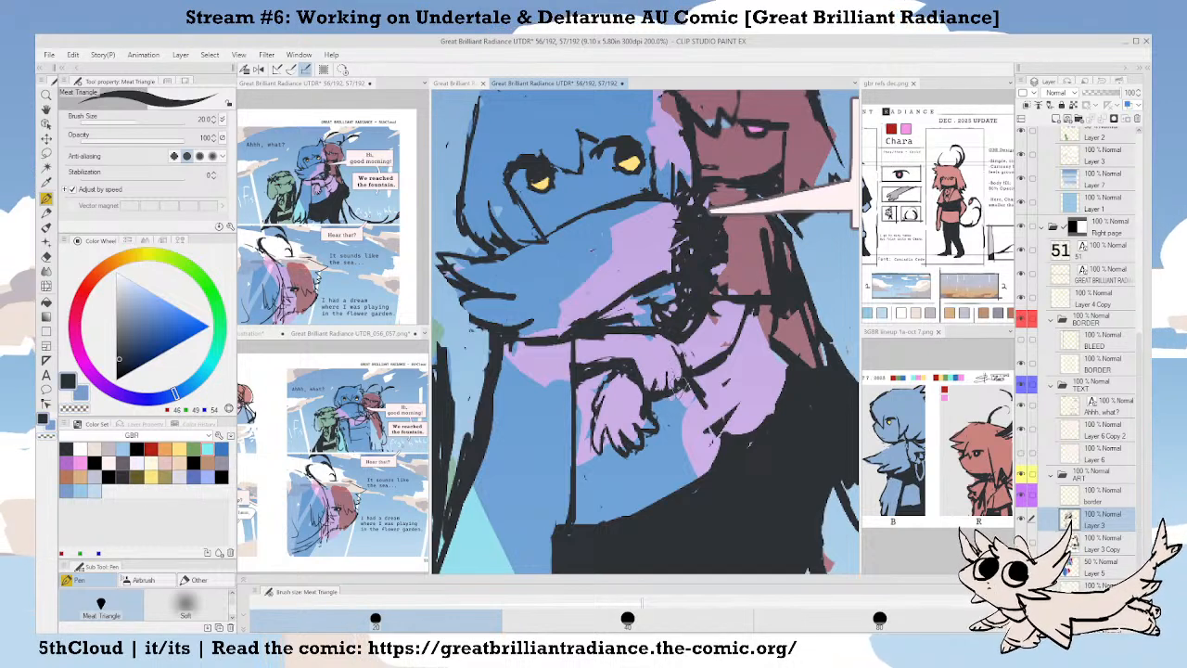
key("c")
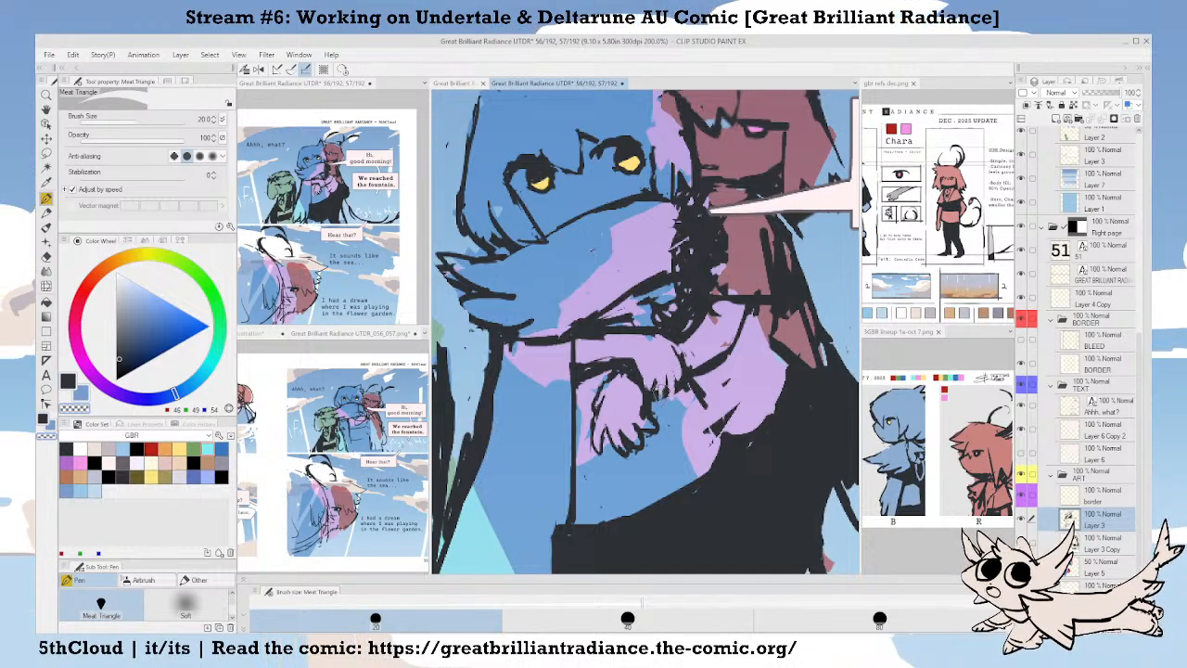
left_click_drag(693, 379, 714, 362)
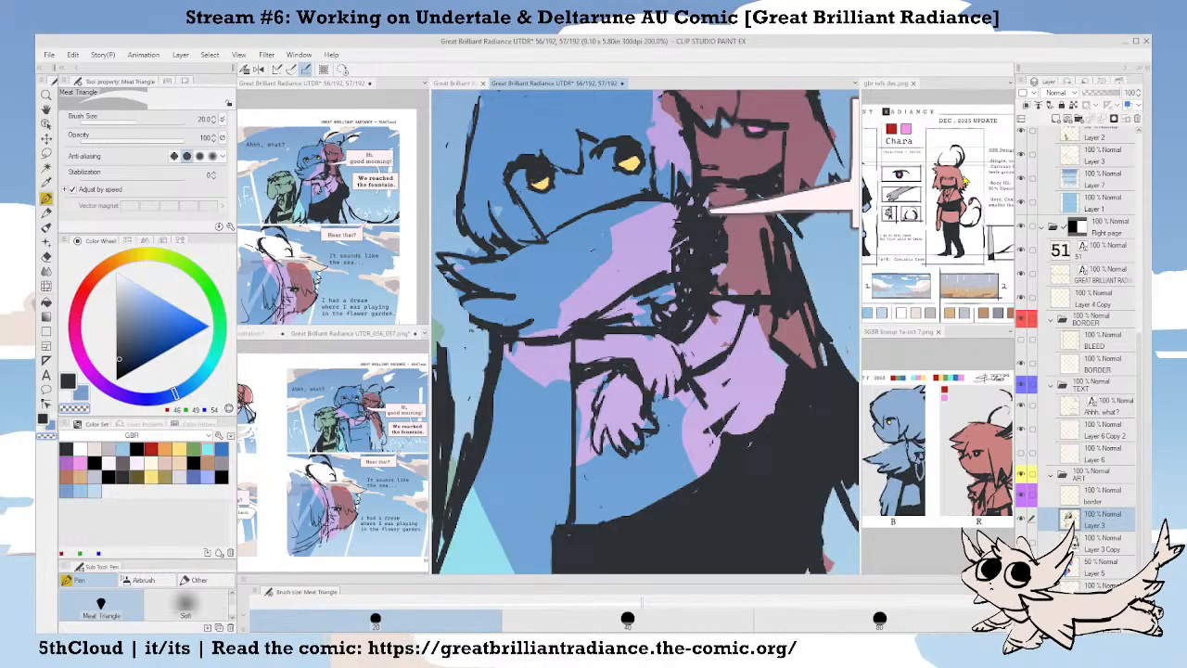
Move the gbr refs dec.png reference sheet into the central canvas pane and check it whole with the palettes hidden.
left_click(886, 82)
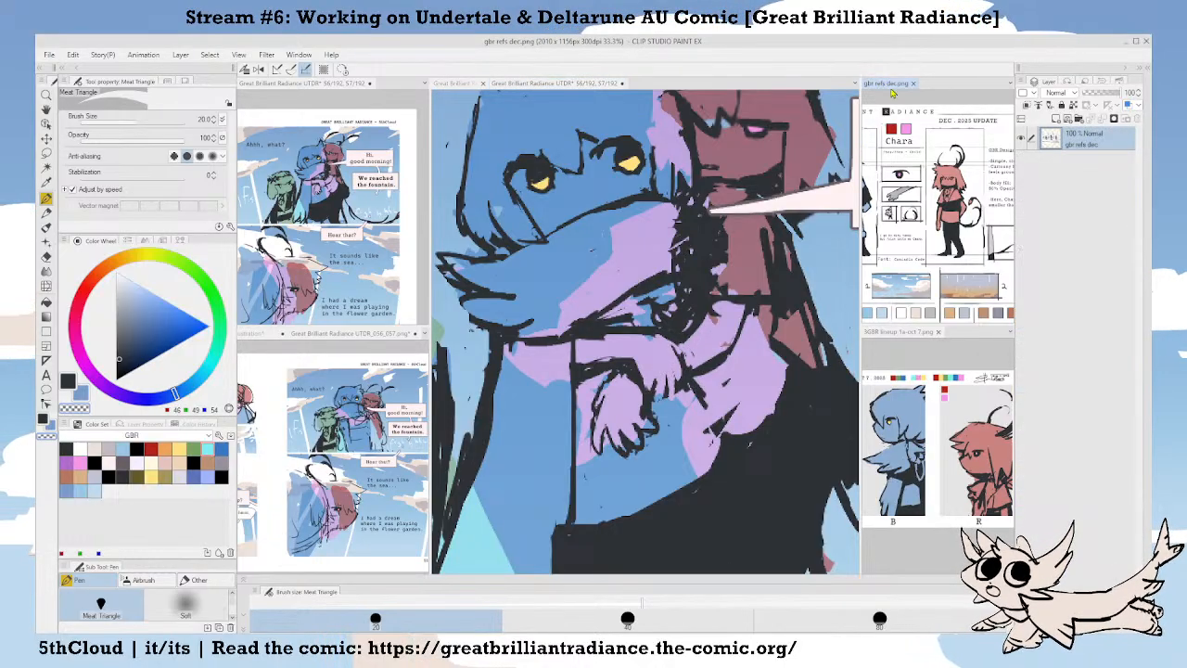
left_click_drag(707, 104, 669, 84)
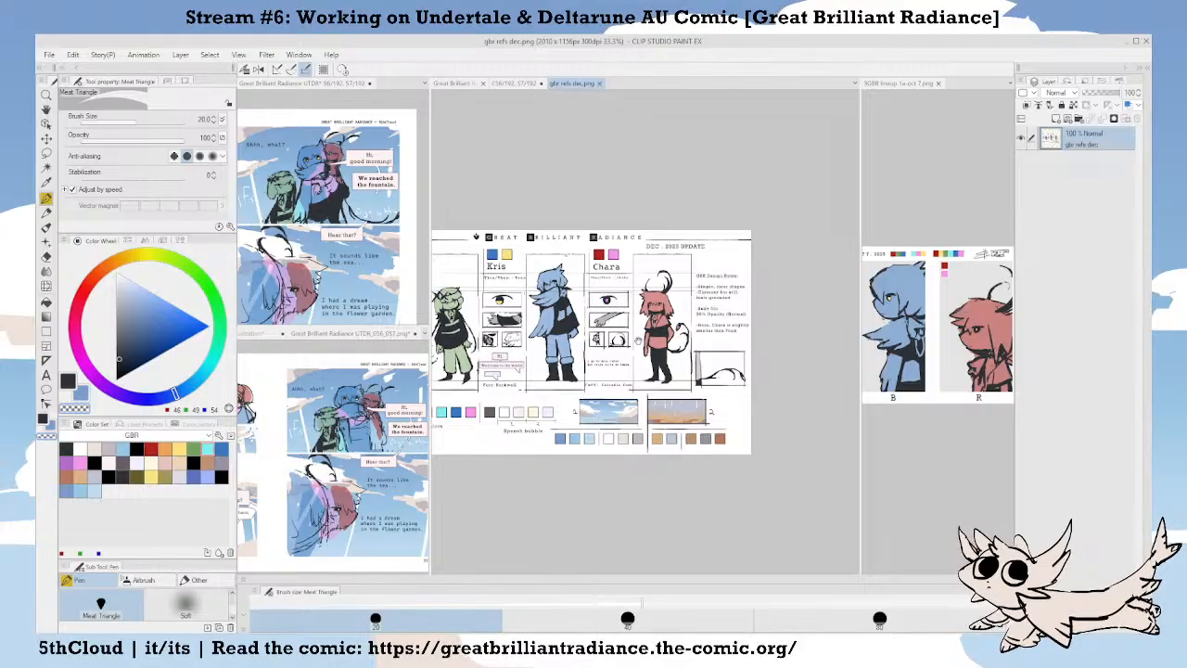
left_click_drag(638, 341, 750, 351)
key("Tab")
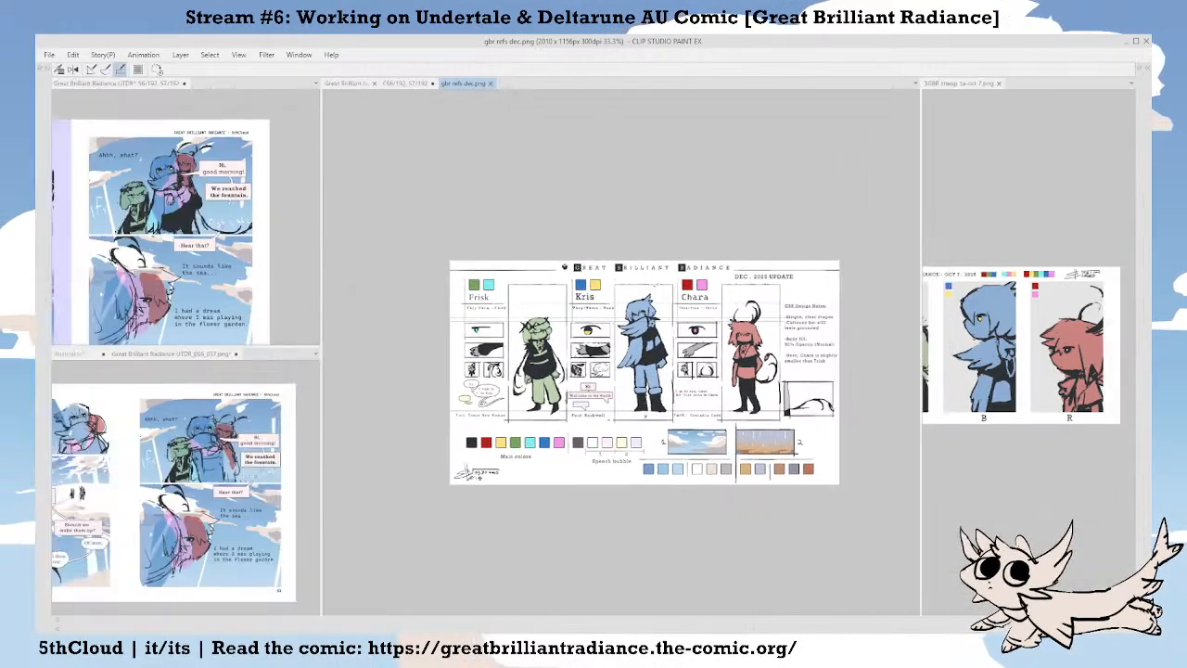
key("Tab")
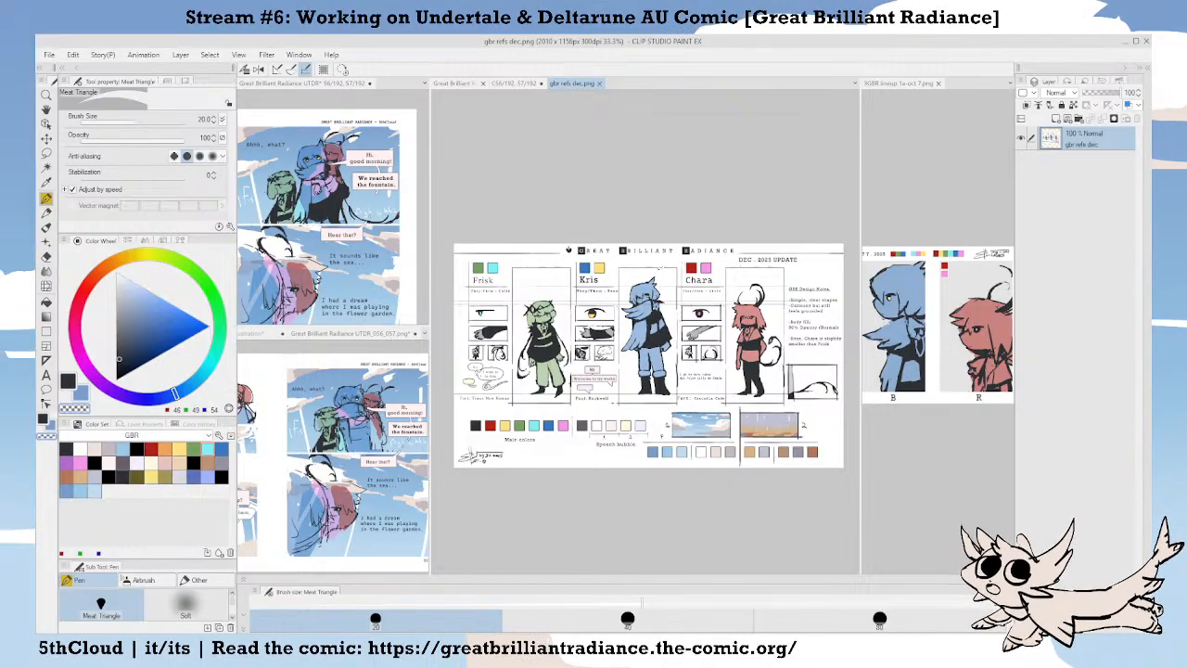
Examine the Frisk and Kris designs on the reference sheet up close.
scroll(662, 436, "up", 4)
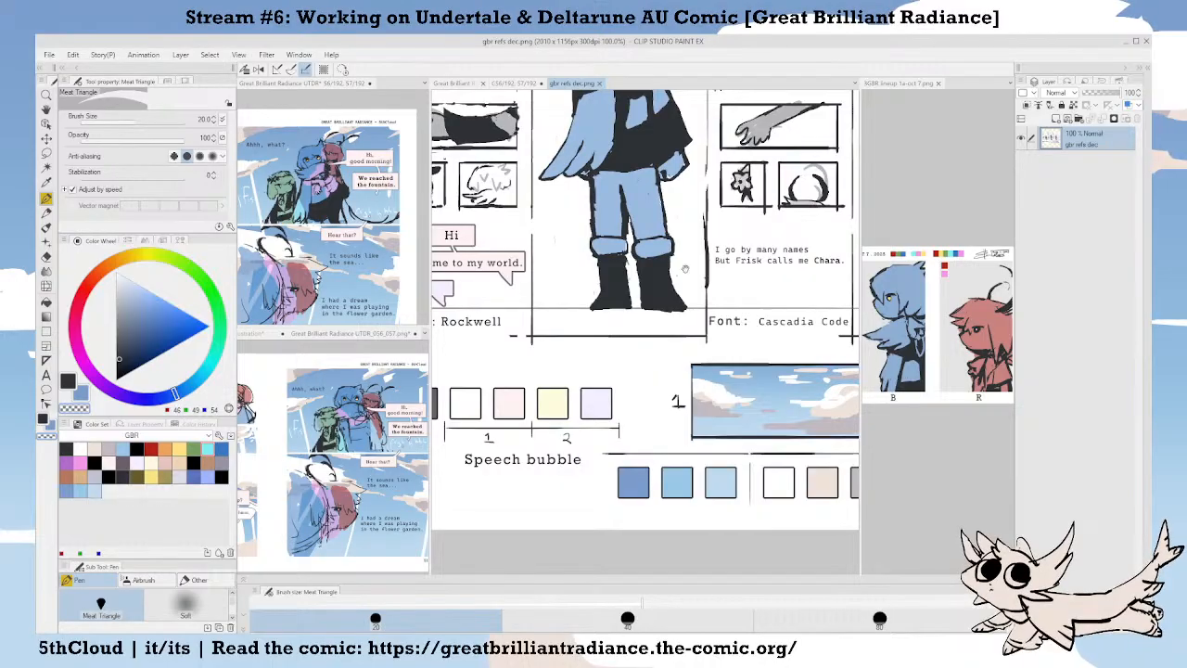
left_click_drag(685, 269, 911, 362)
left_click_drag(526, 335, 704, 413)
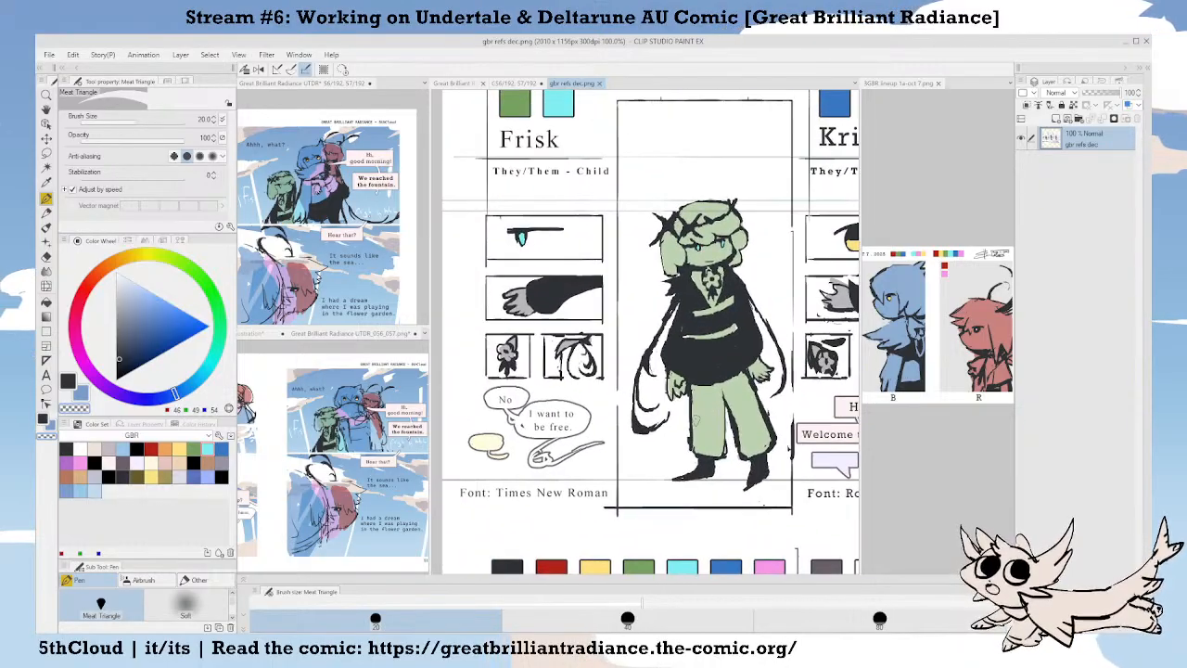
left_click_drag(637, 348, 556, 363)
left_click_drag(800, 348, 558, 380)
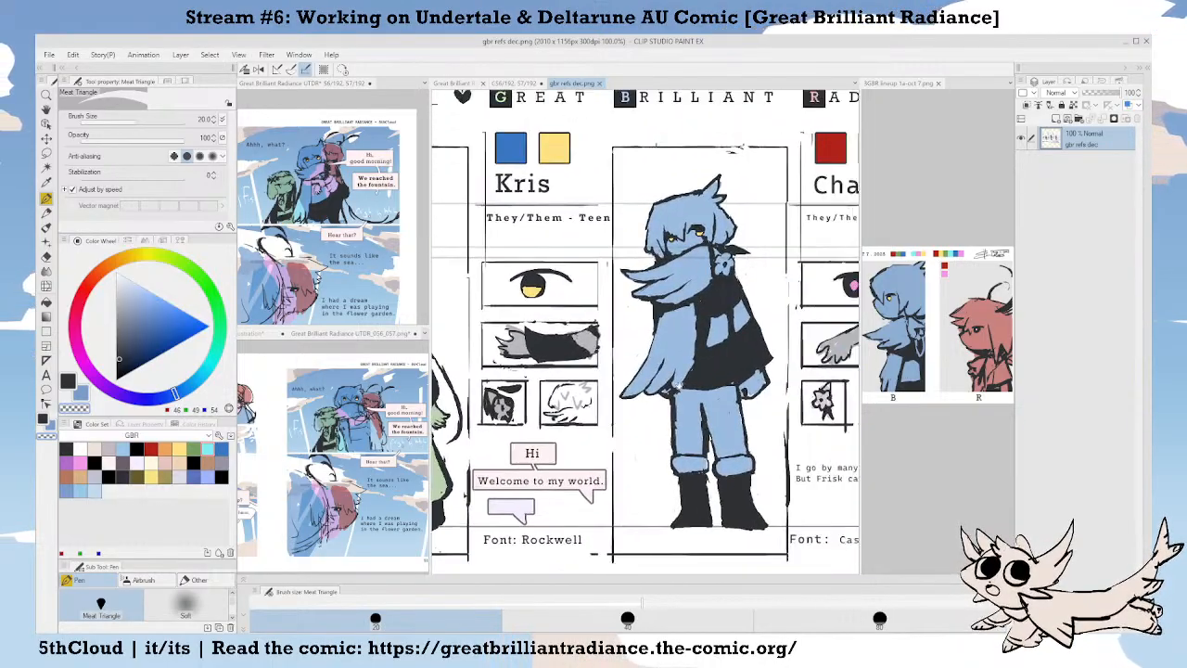
left_click_drag(694, 387, 616, 392)
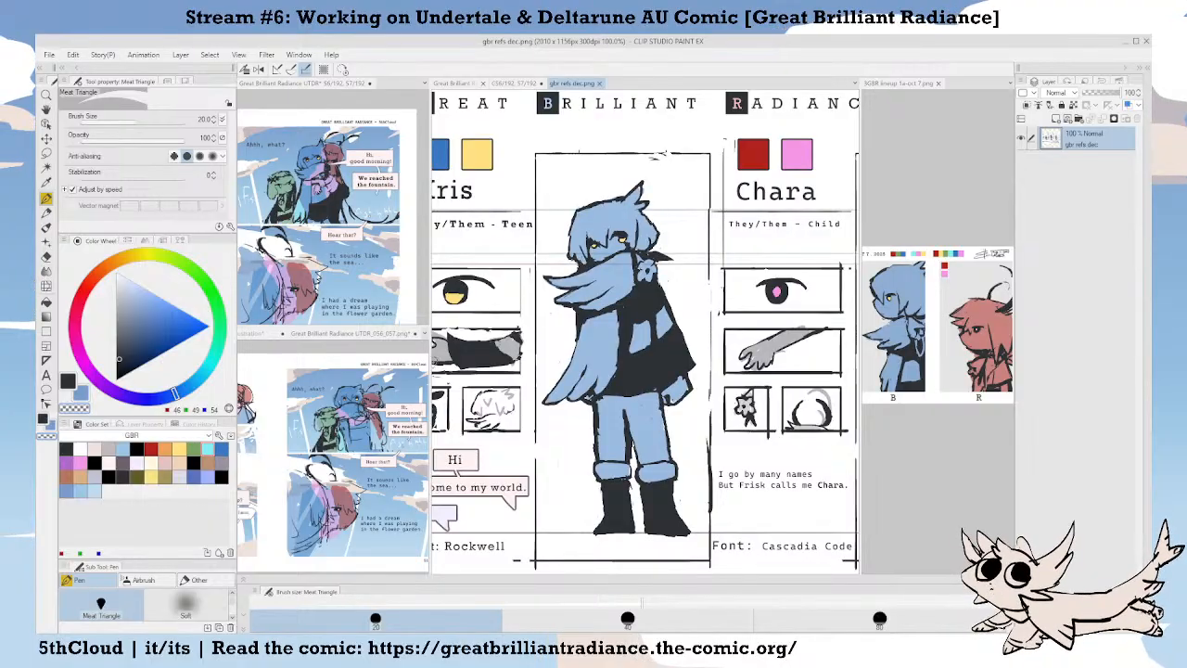
Widen the central canvas pane on both sides to show more of the reference sheet.
left_click_drag(431, 365, 303, 359)
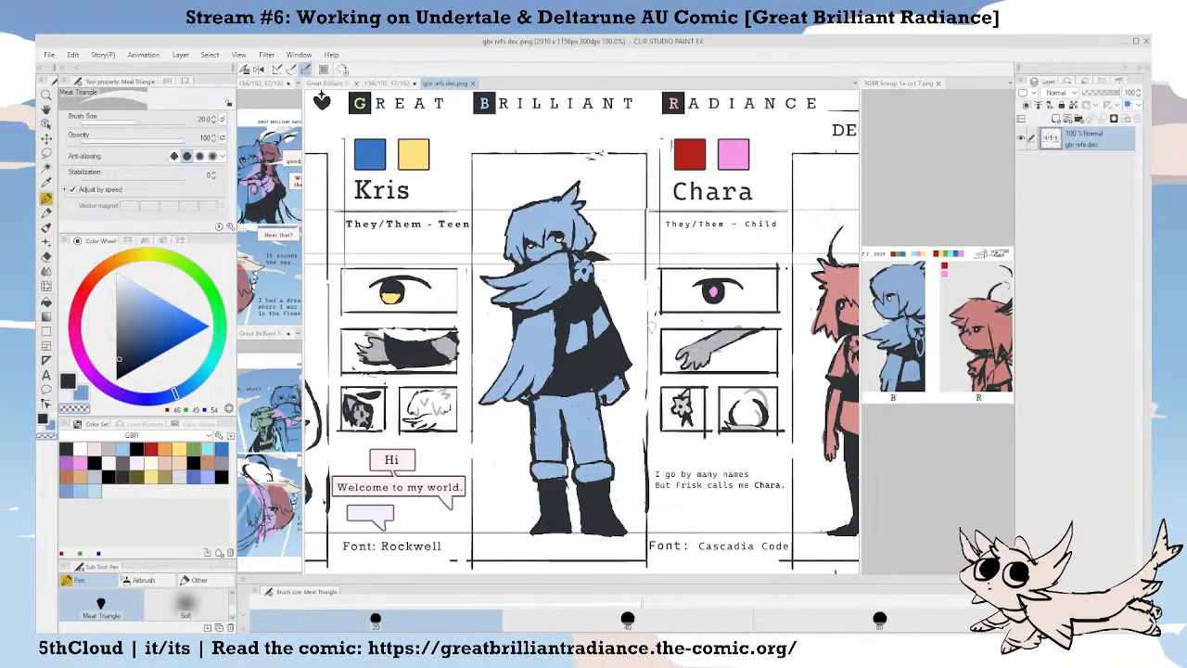
left_click(858, 304)
left_click_drag(861, 304, 963, 300)
Compare the three character designs on the reference sheet and inspect Kris's arm detail up close.
mouse_move(649, 369)
left_mouse_down()
mouse_move(942, 338)
mouse_move(665, 375)
left_mouse_up()
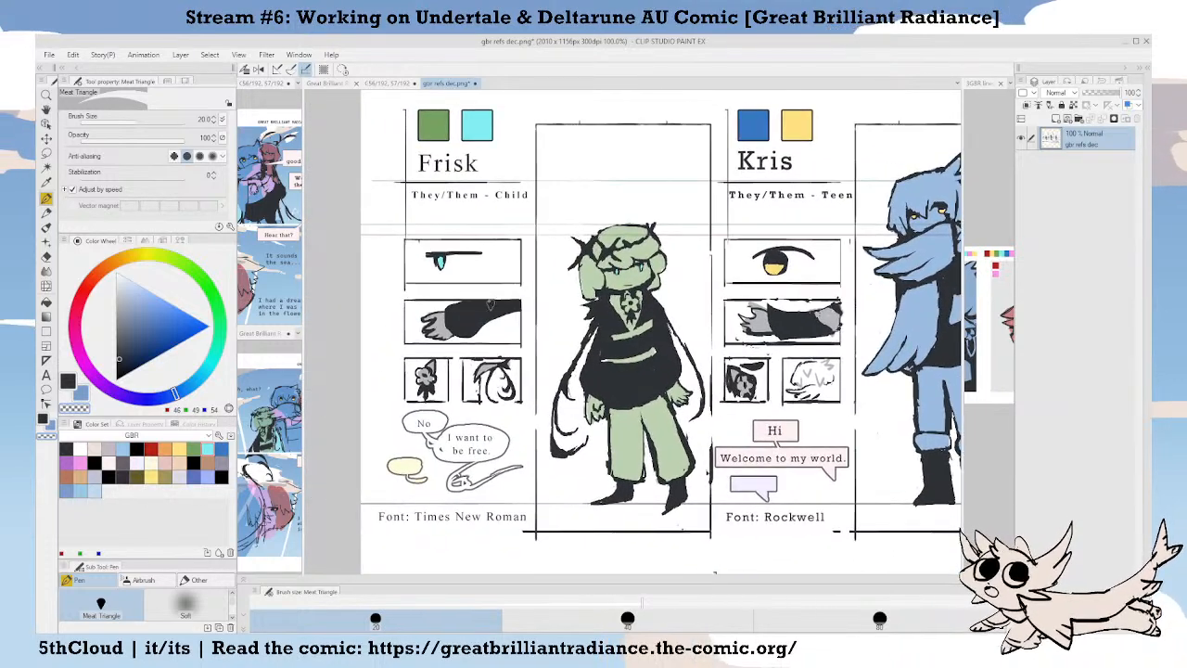
left_click_drag(791, 378, 559, 402)
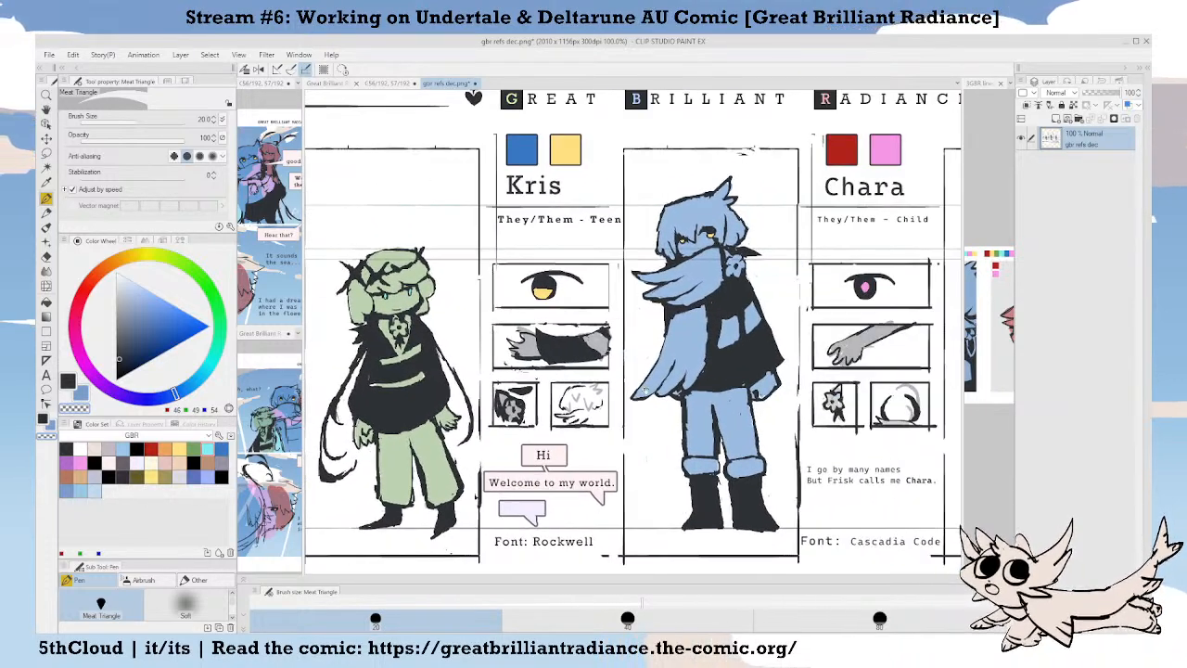
left_click_drag(736, 409, 533, 425)
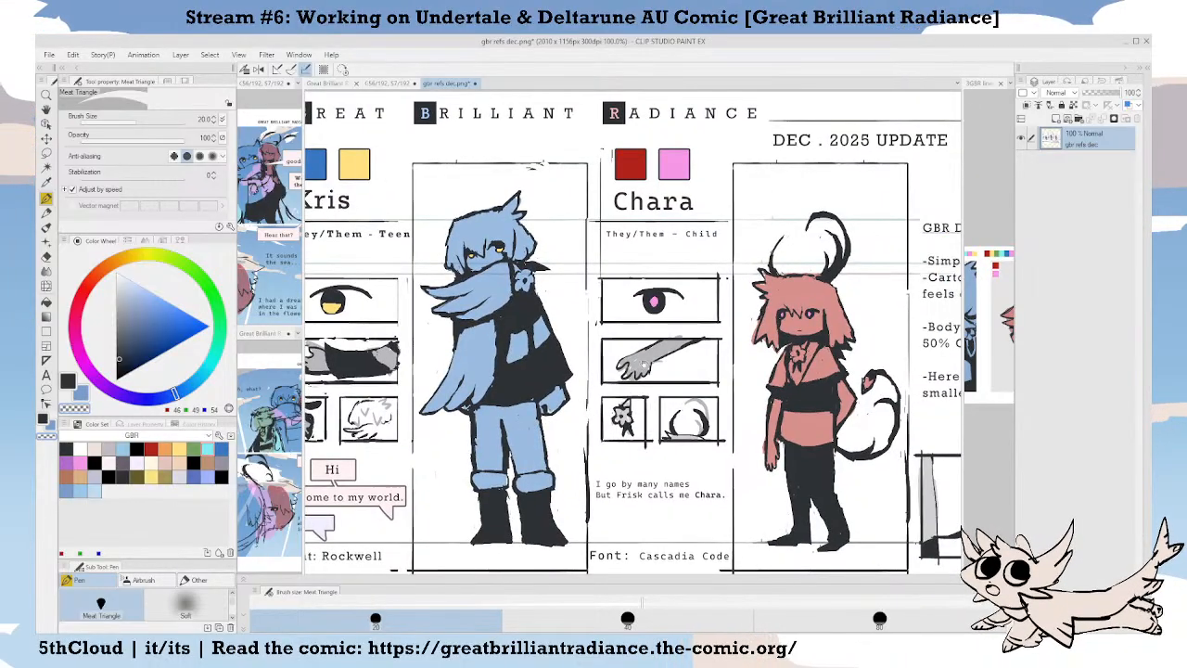
left_click_drag(644, 364, 922, 326)
left_click_drag(601, 318, 616, 383)
scroll(611, 386, "up", 1)
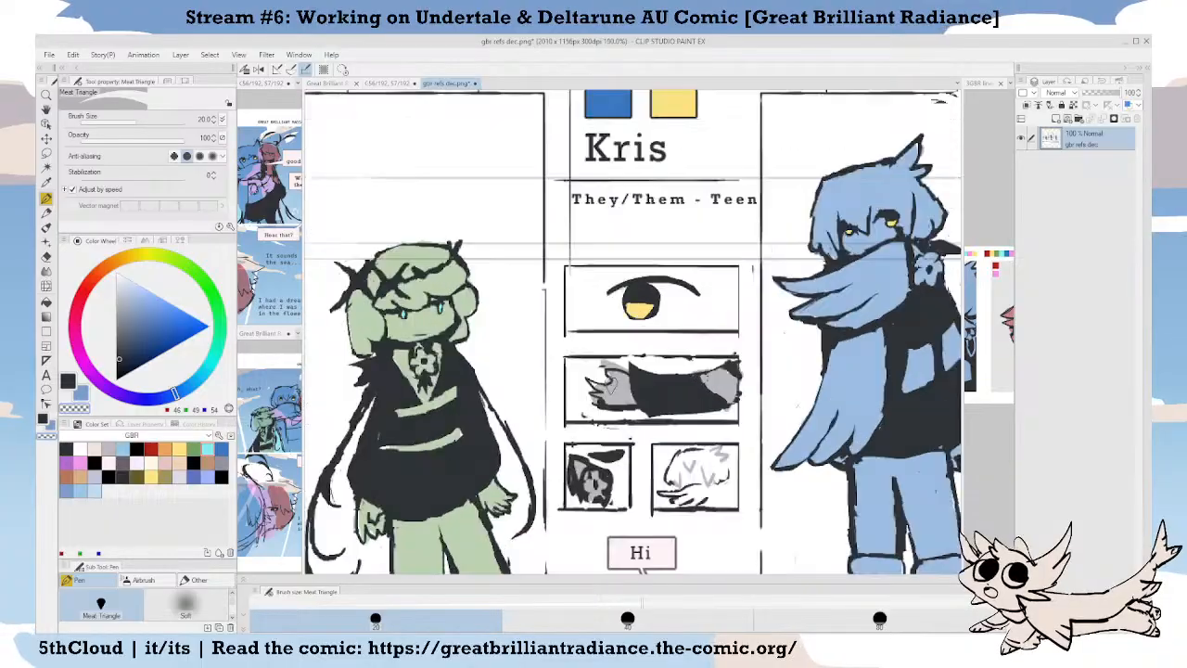
scroll(623, 390, "up", 2)
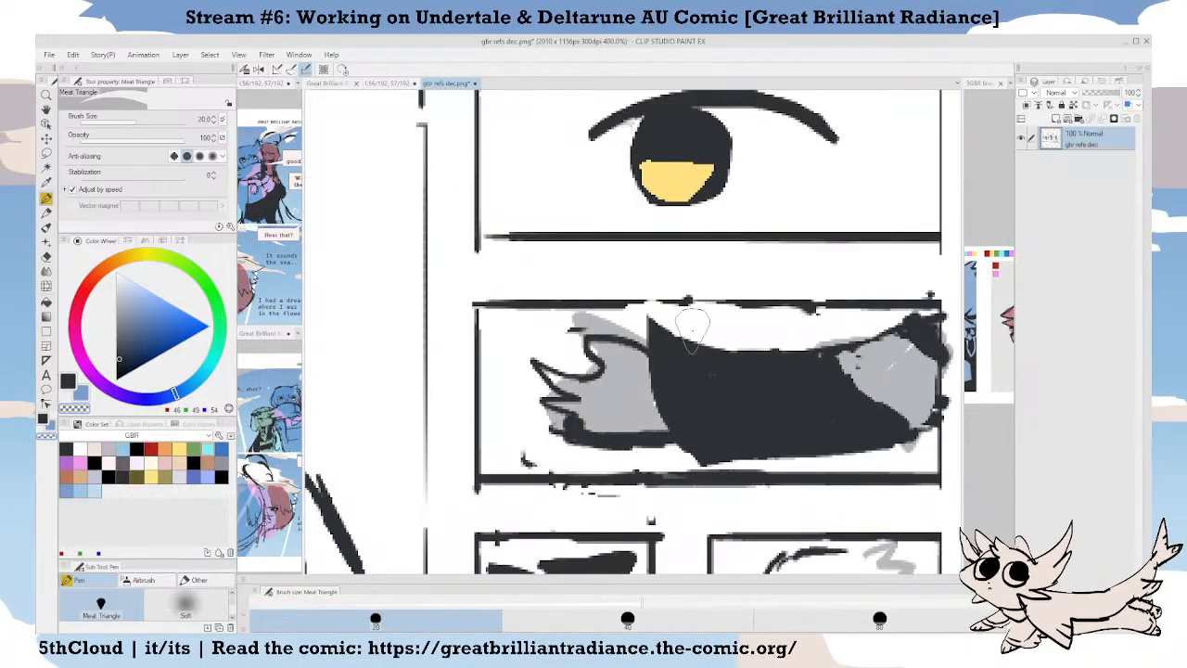
scroll(726, 509, "down", 4)
Inspect Frisk's arm detail and full-body design on the reference sheet.
left_click_drag(938, 502, 860, 401)
left_click_drag(385, 403, 673, 380)
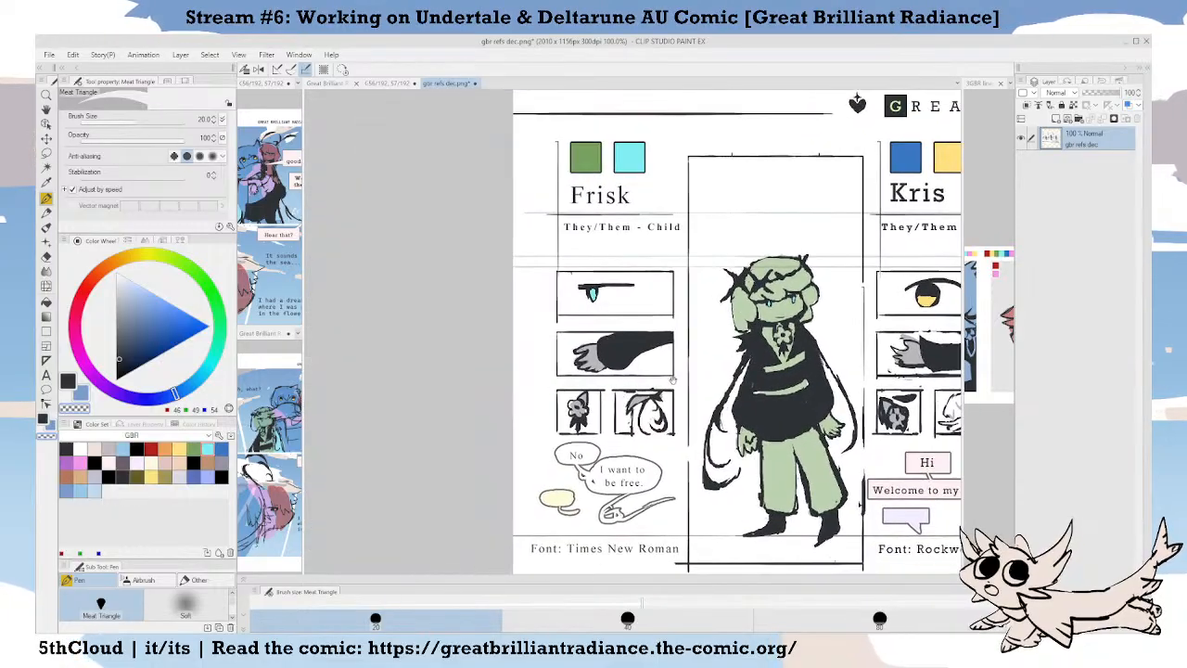
scroll(673, 379, "up", 4)
scroll(680, 406, "down", 2)
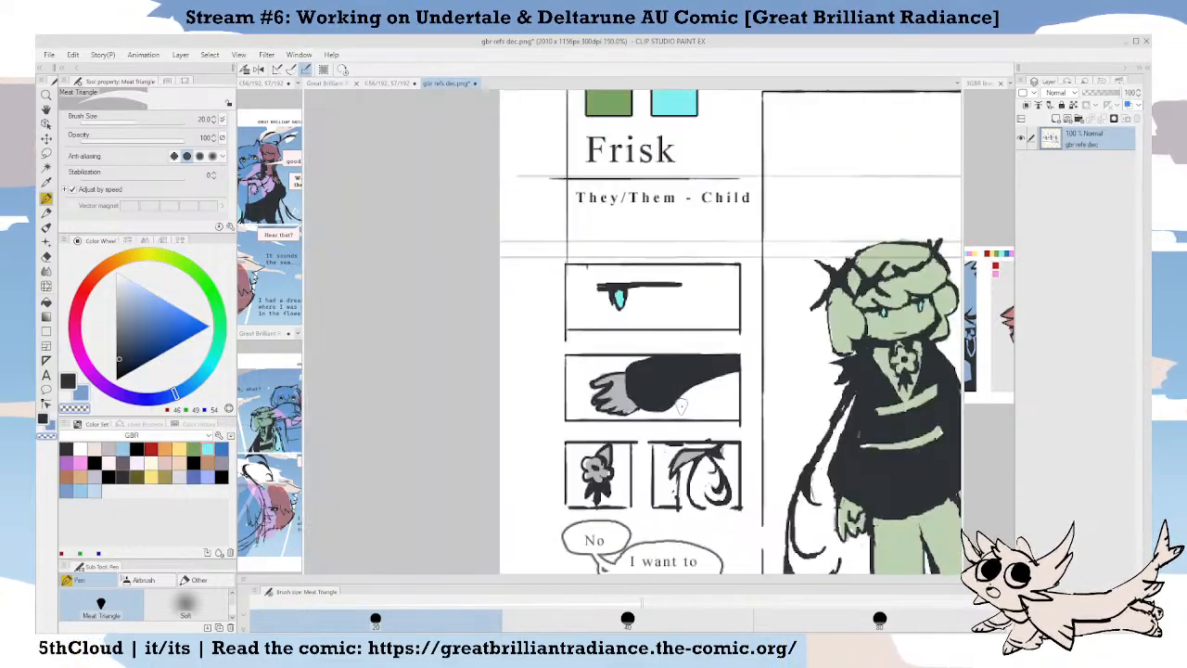
scroll(680, 407, "down", 3)
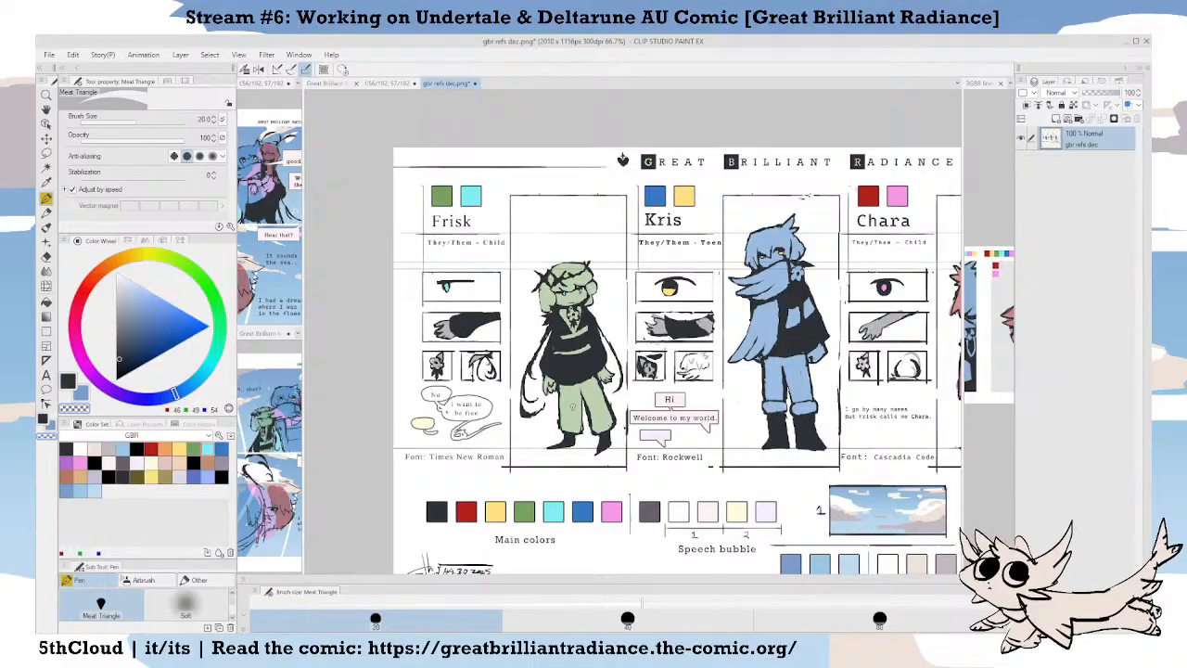
scroll(571, 406, "up", 1)
left_click_drag(597, 339, 568, 401)
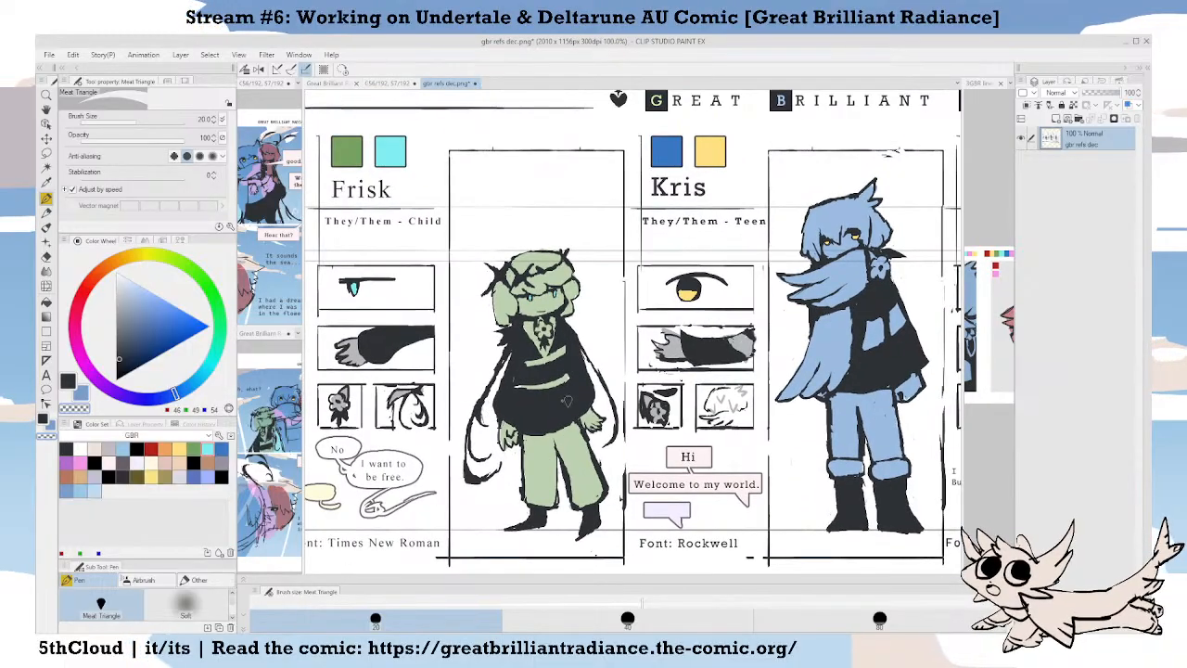
Examine Chara's design and the GBR Design Notes, and compare Chara's figure with Kris and Frisk.
left_click_drag(736, 440, 454, 461)
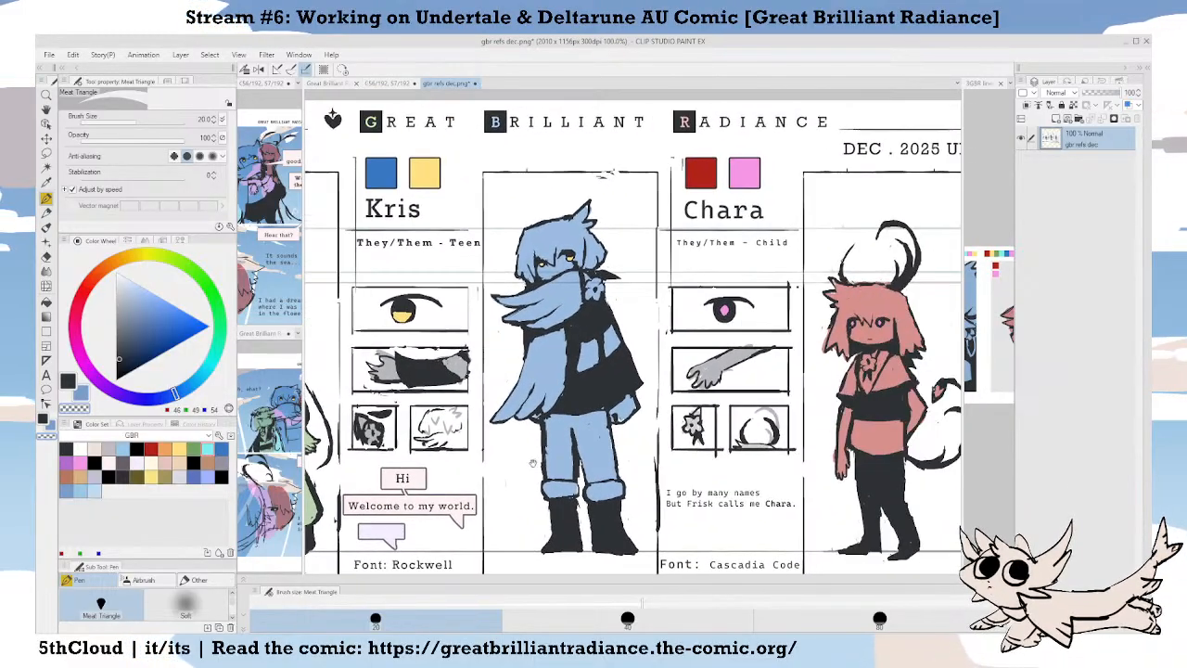
left_click_drag(713, 492, 453, 464)
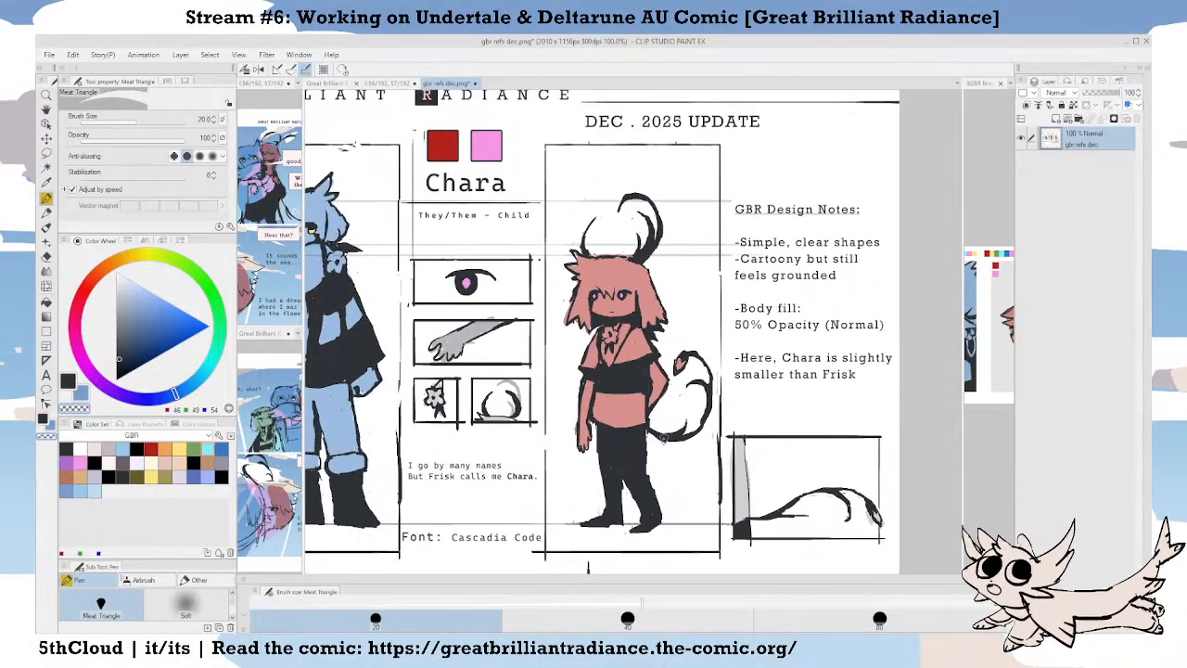
scroll(657, 433, "down", 2)
scroll(656, 437, "up", 2)
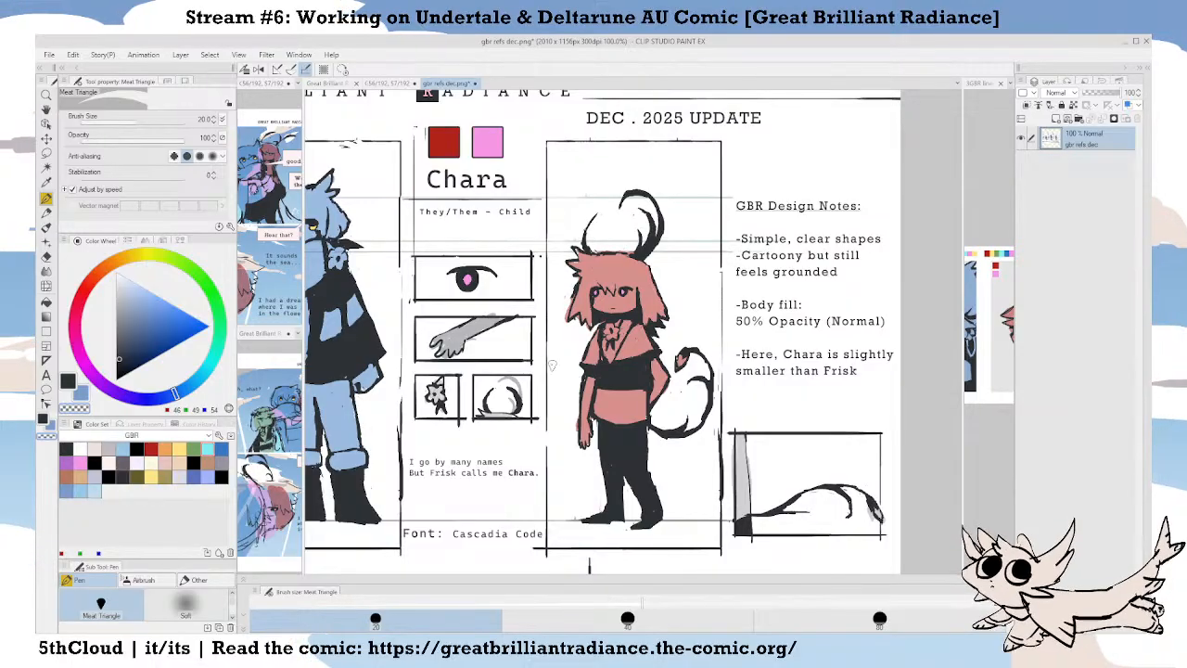
left_click_drag(619, 468, 670, 472)
scroll(641, 498, "down", 2)
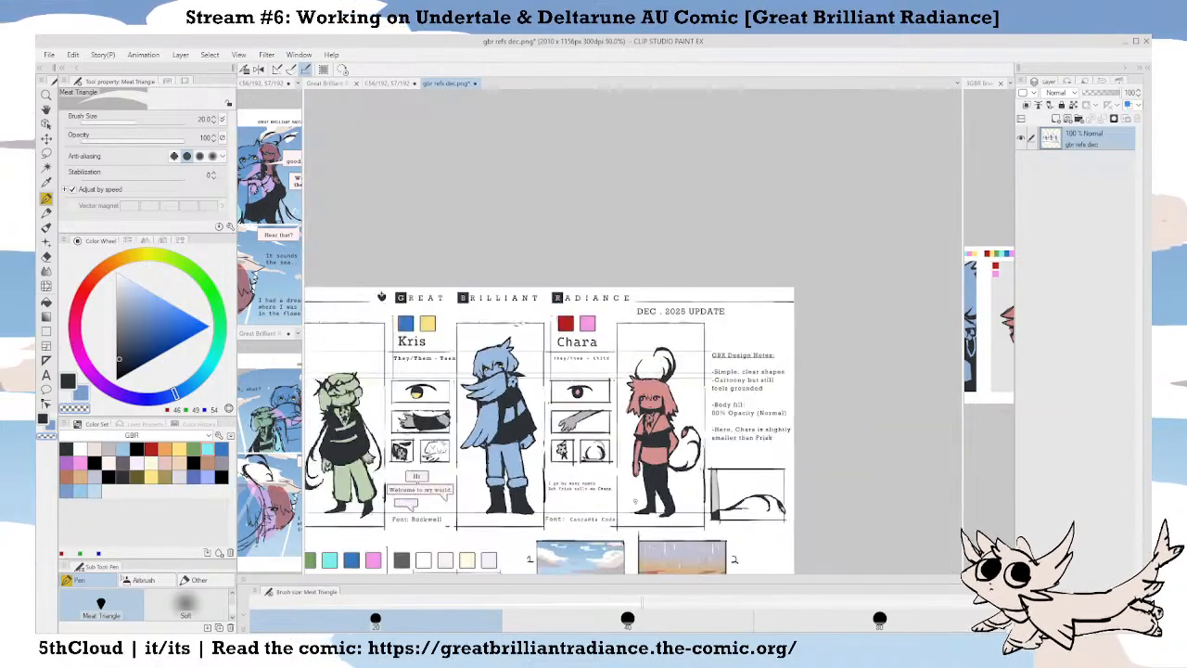
scroll(703, 456, "up", 3)
scroll(706, 448, "down", 2)
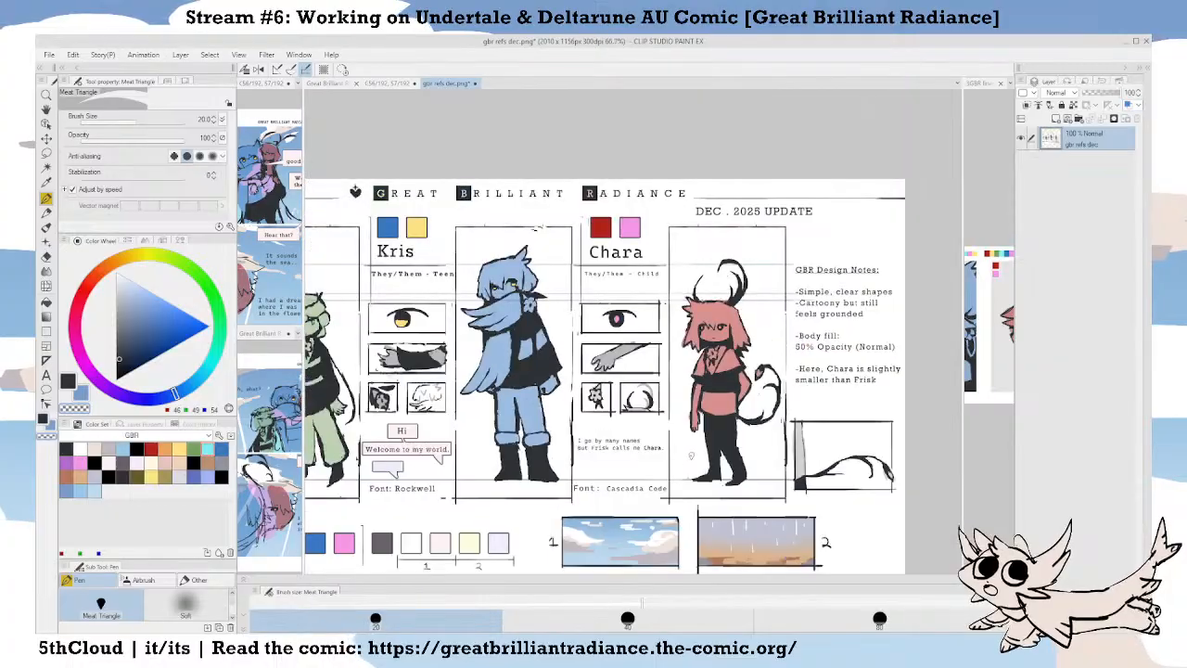
left_click_drag(507, 512, 799, 504)
scroll(700, 462, "up", 1)
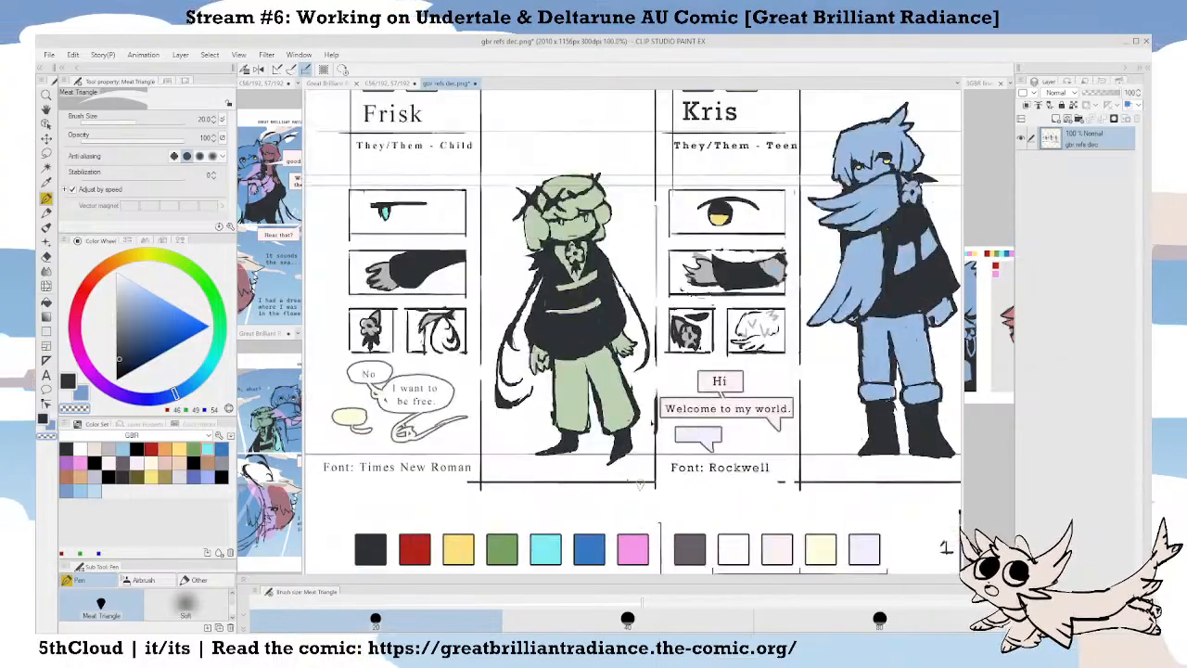
left_click_drag(736, 438, 495, 496)
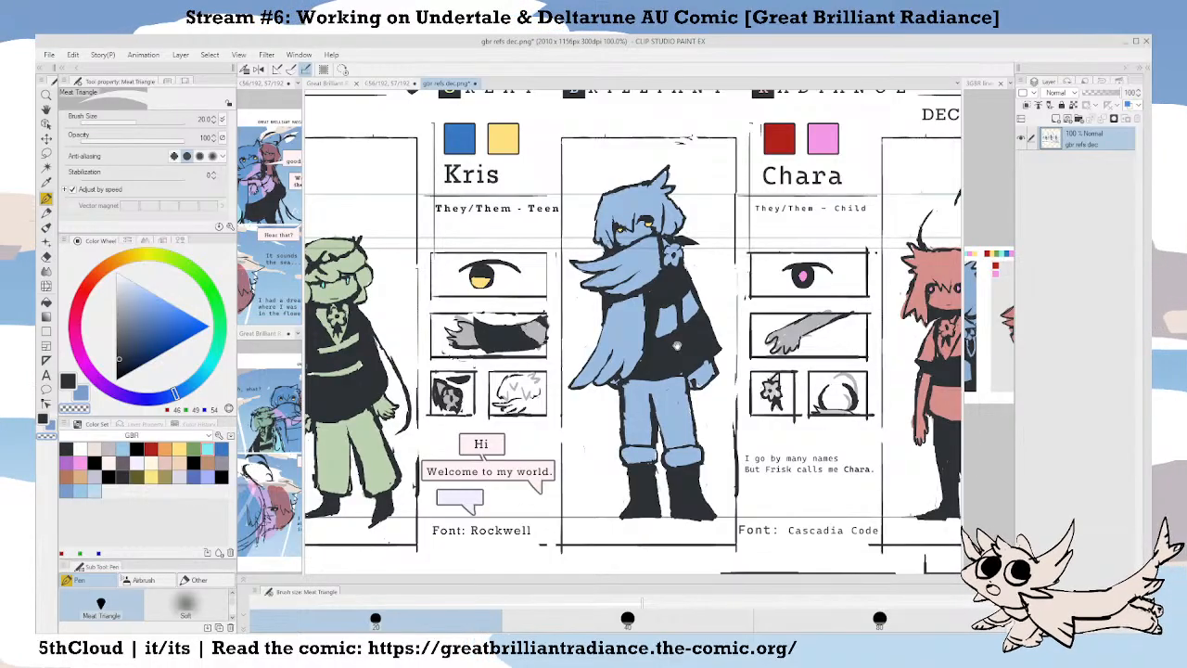
scroll(633, 333, "up", 2)
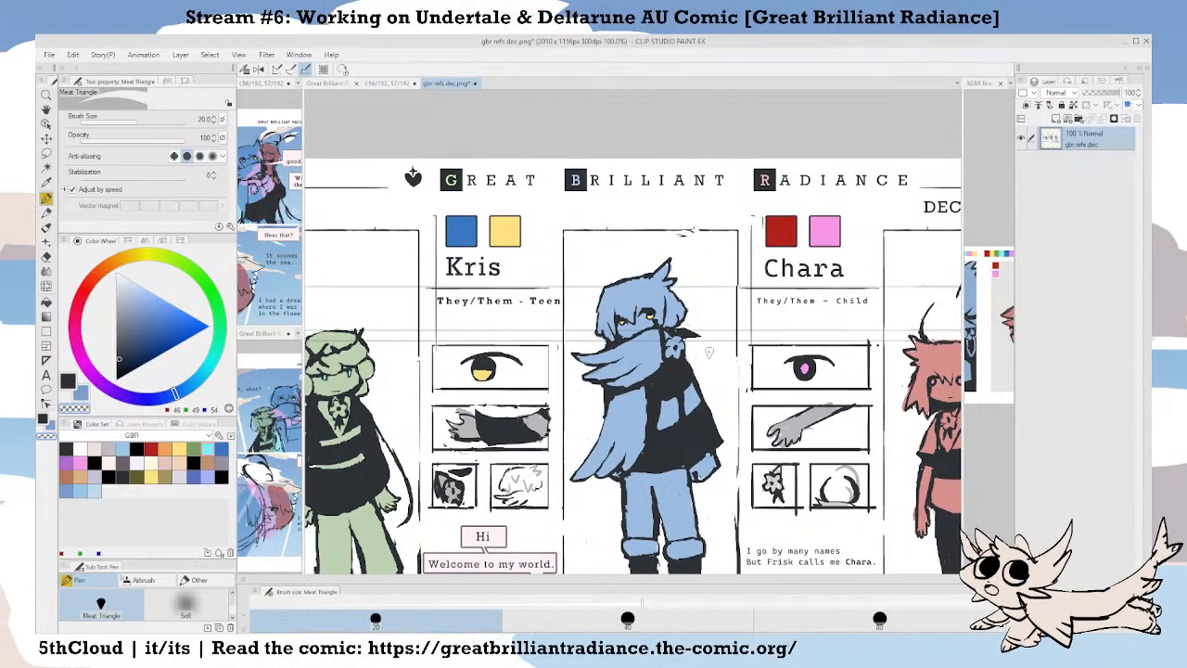
Examine Kris's outfit and legs on the reference sheet, and compare the full figure with Frisk and Chara.
scroll(733, 413, "down", 2)
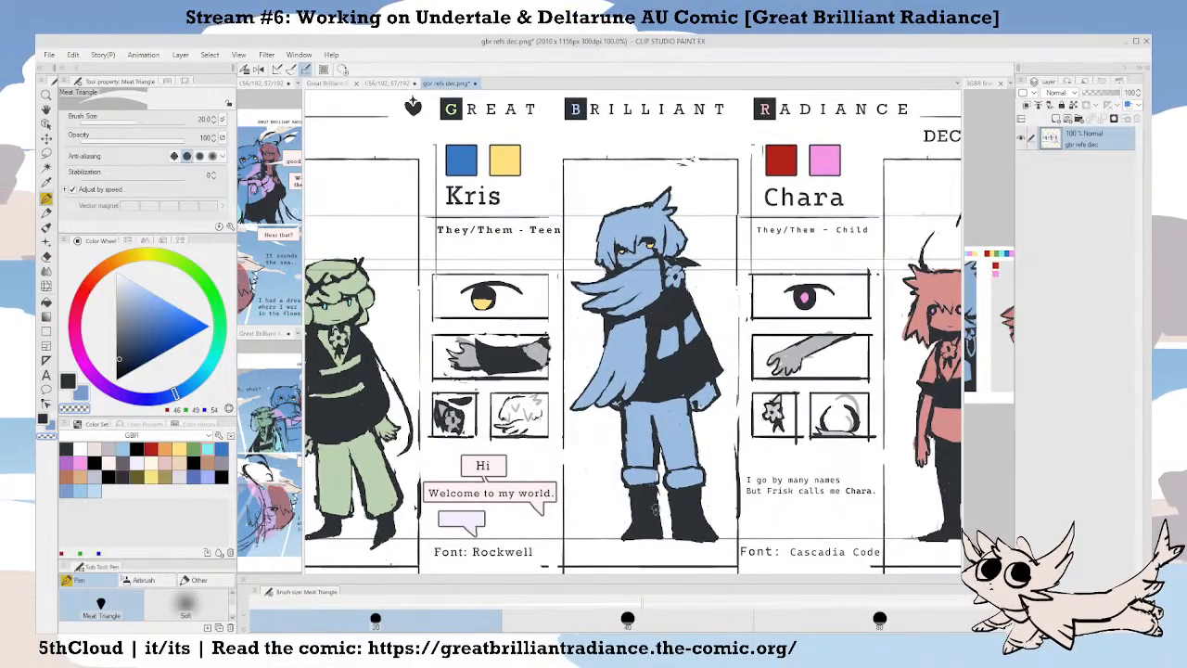
scroll(720, 394, "up", 1)
scroll(720, 395, "up", 2)
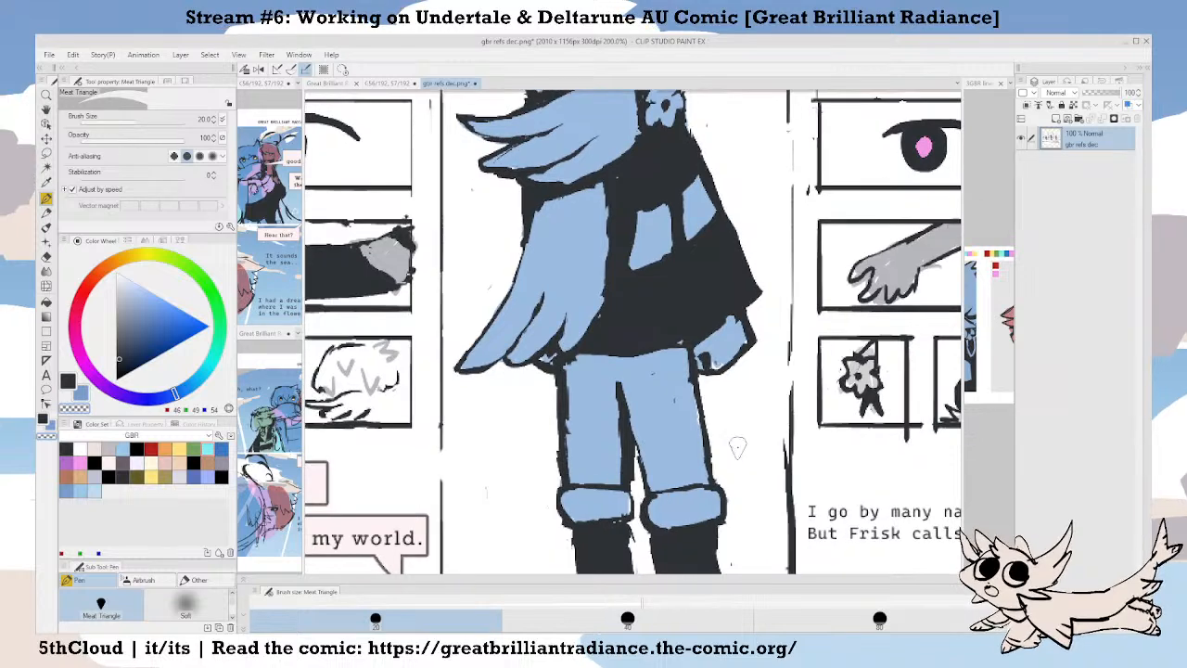
scroll(733, 452, "down", 3)
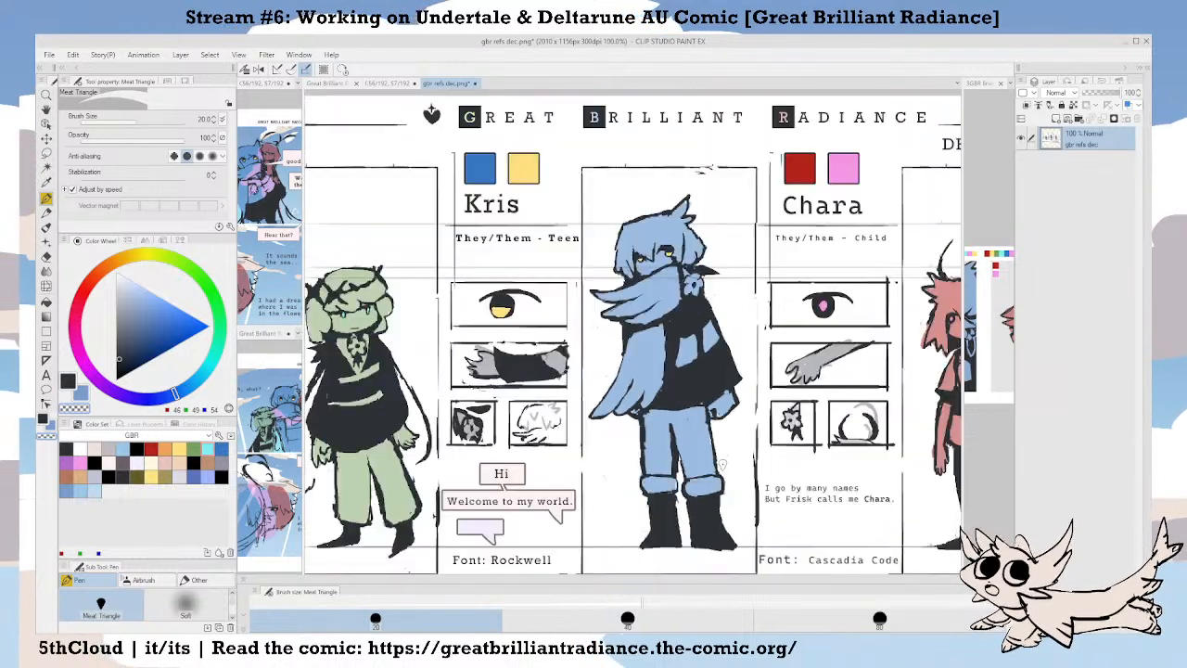
left_click_drag(684, 433, 649, 364)
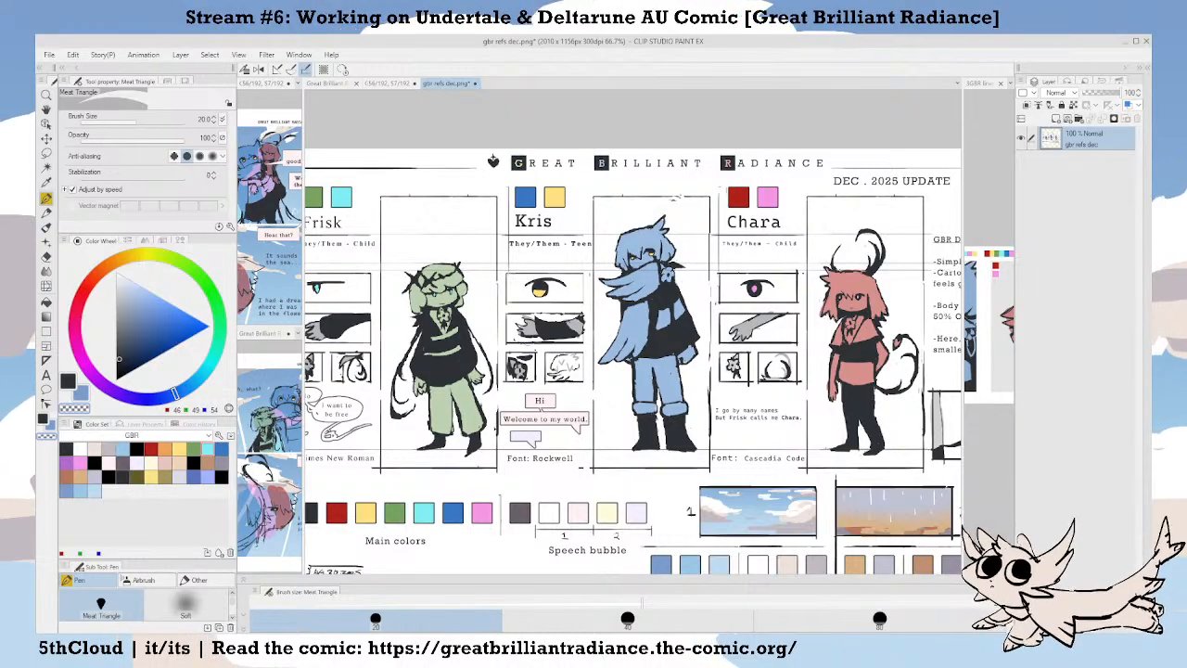
key("ctrl+minus")
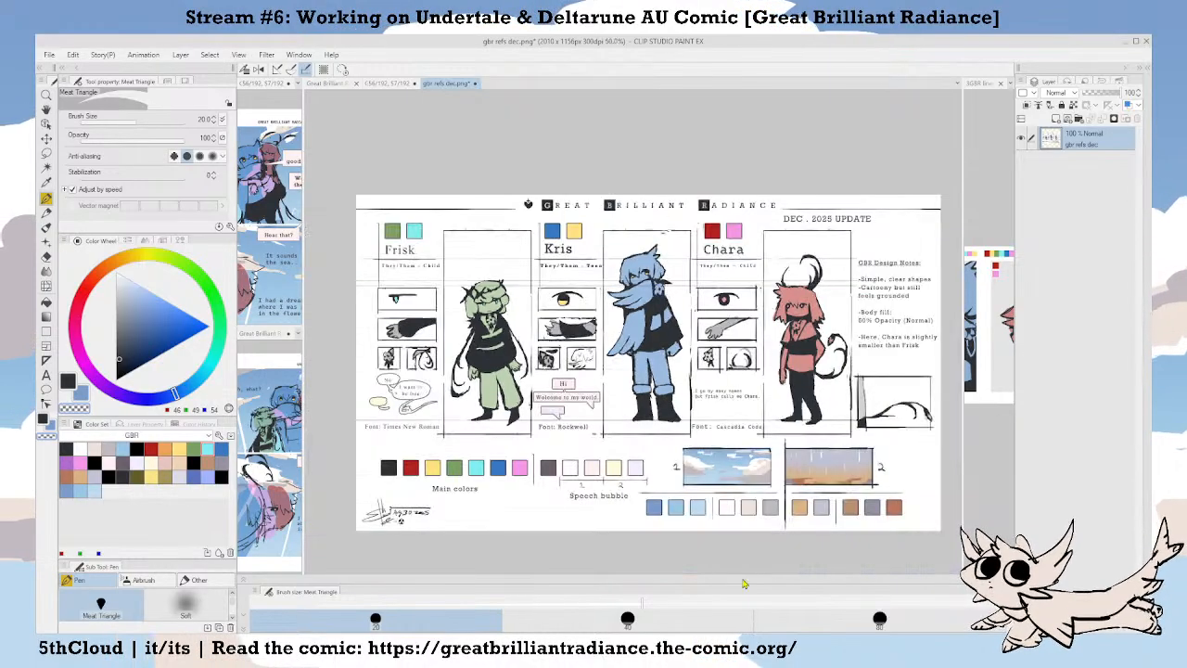
left_click_drag(582, 446, 661, 492)
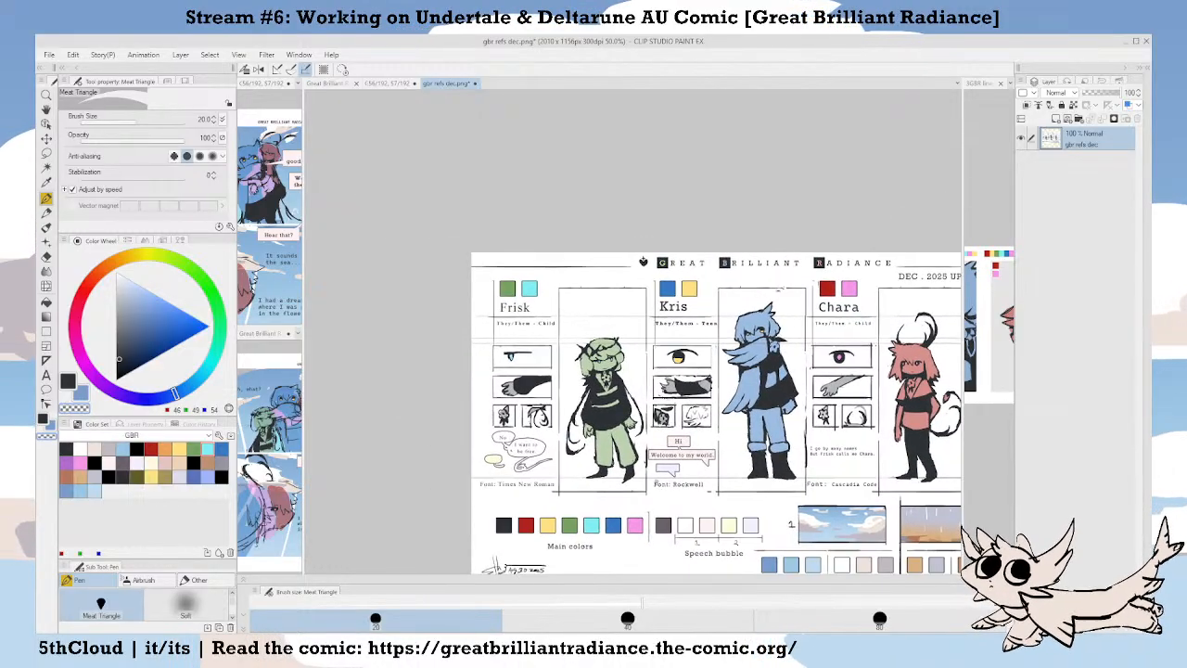
Compare the eye, arm and accessory details of Frisk, Kris and Chara on the reference sheet.
scroll(531, 408, "up", 4)
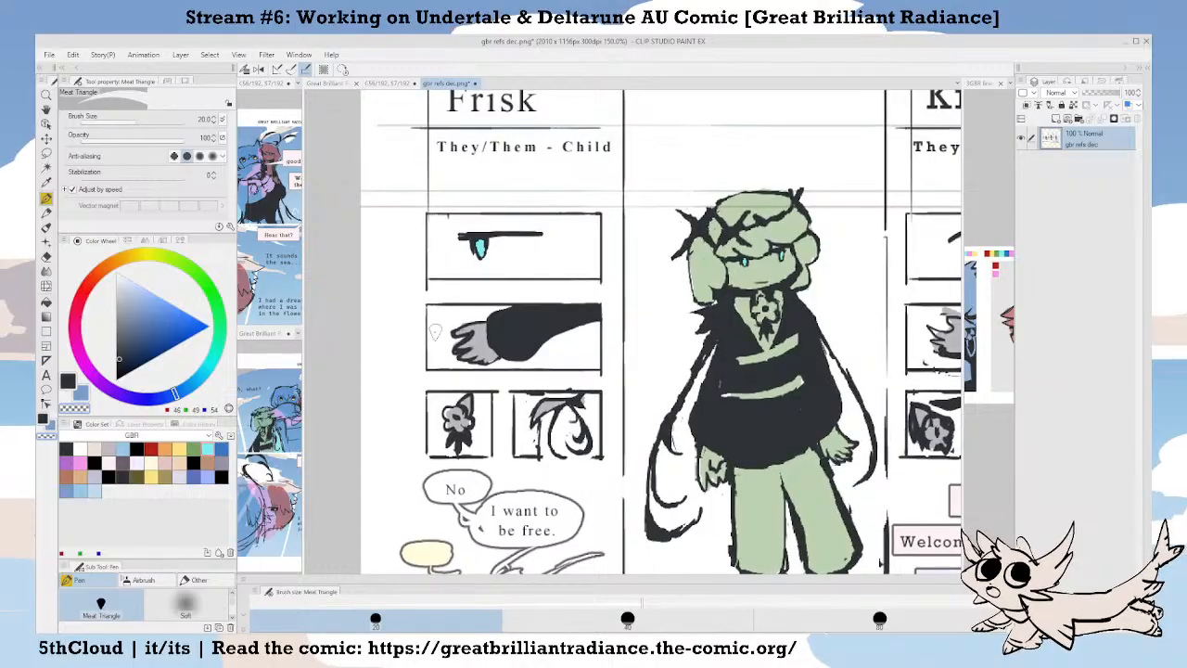
left_click_drag(797, 382, 396, 408)
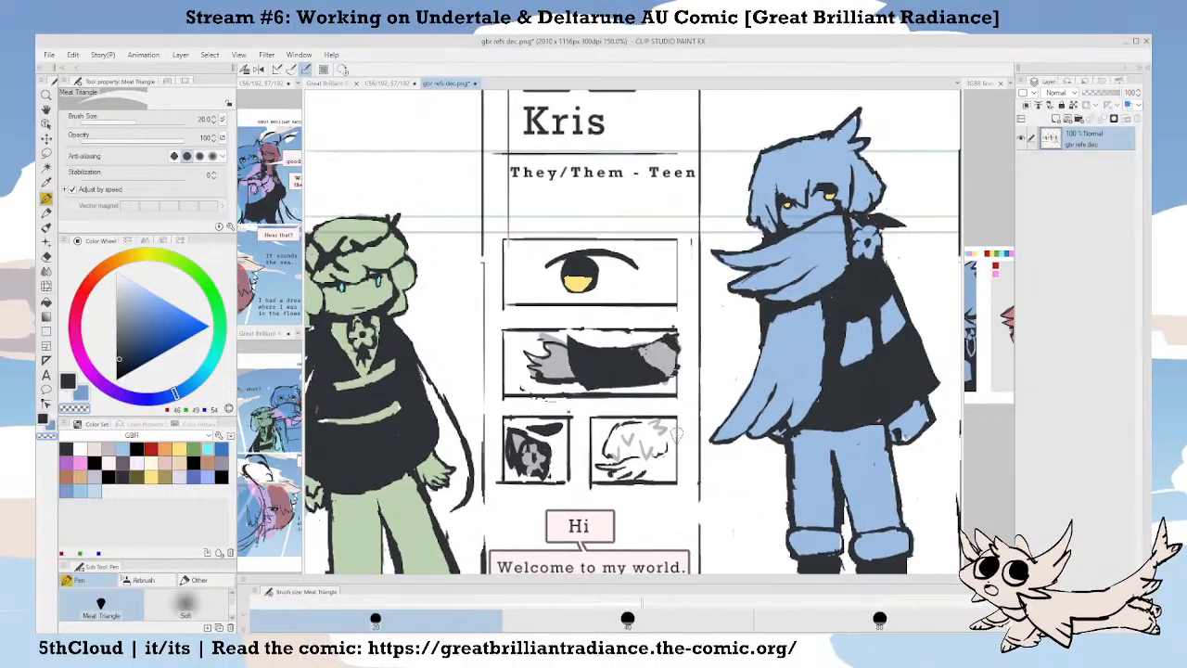
left_click_drag(835, 371, 408, 360)
scroll(627, 359, "up", 3)
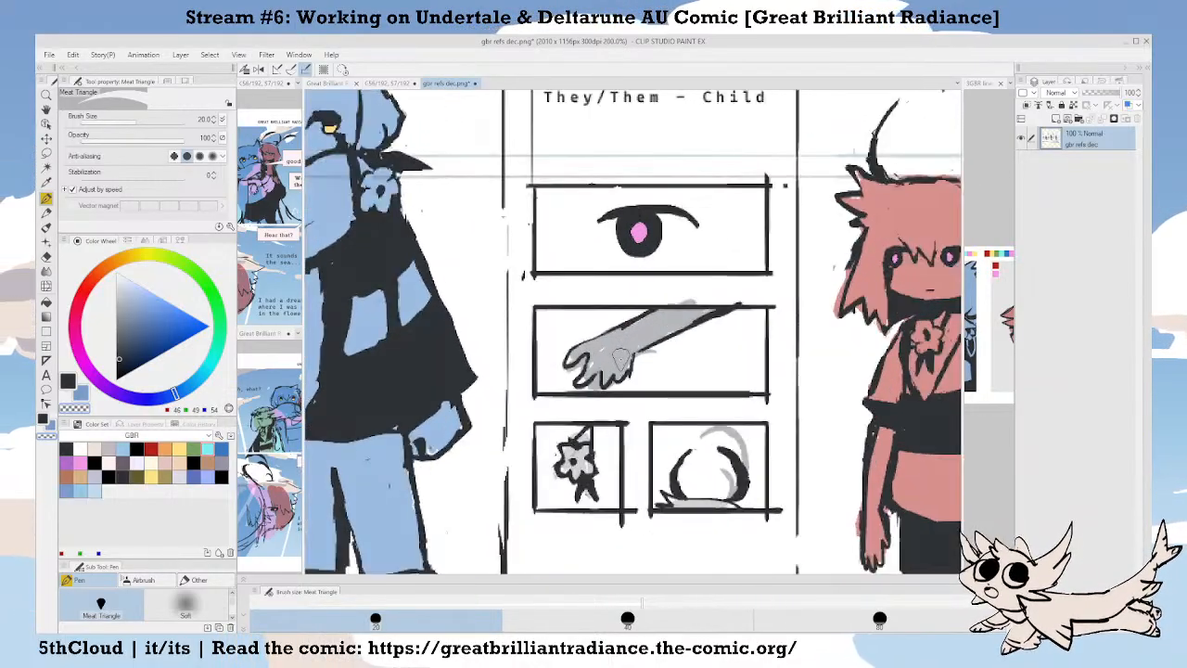
scroll(631, 371, "down", 5)
left_click_drag(629, 449, 664, 419)
scroll(707, 440, "down", 1)
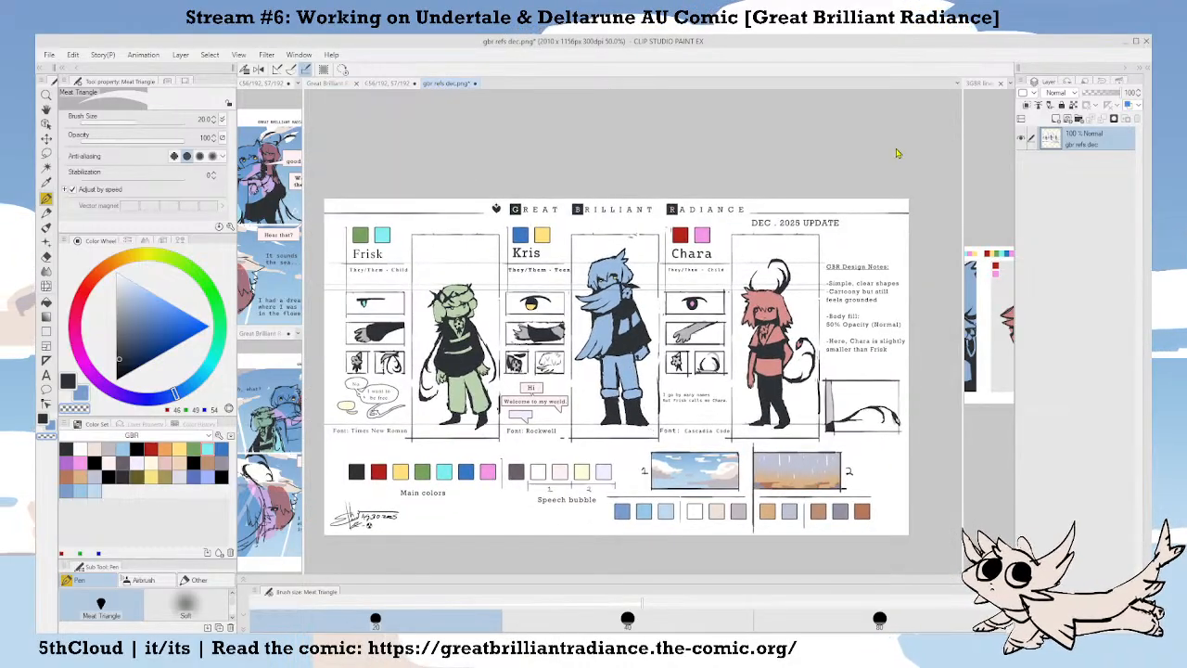
Move the gbr refs dec.png sheet back into the pane above the lineup image, widen that pane and fit Kris and Chara in view.
left_click_drag(987, 77, 980, 84)
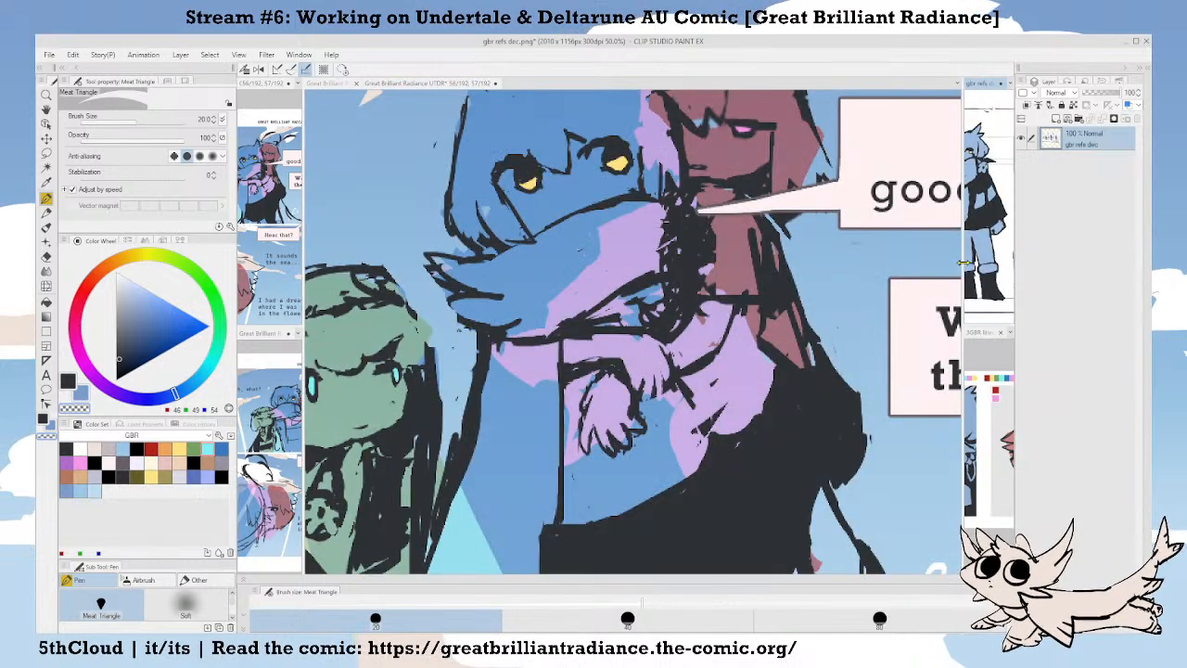
left_click_drag(965, 264, 870, 279)
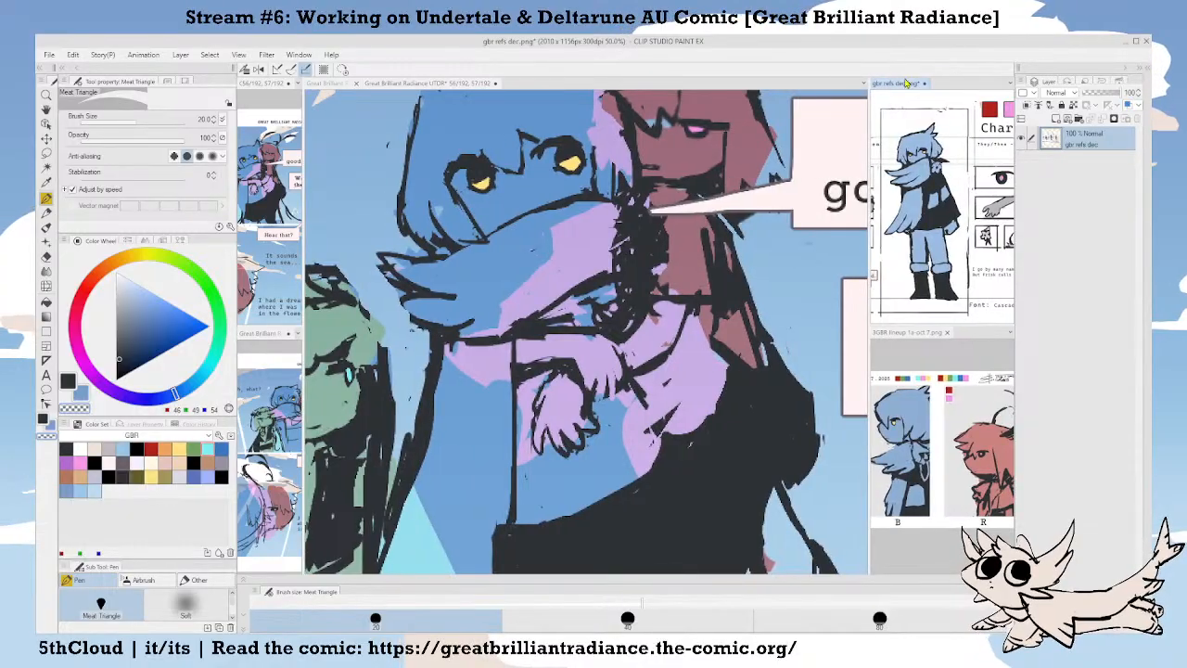
left_click_drag(983, 185, 952, 211)
scroll(909, 197, "down", 1)
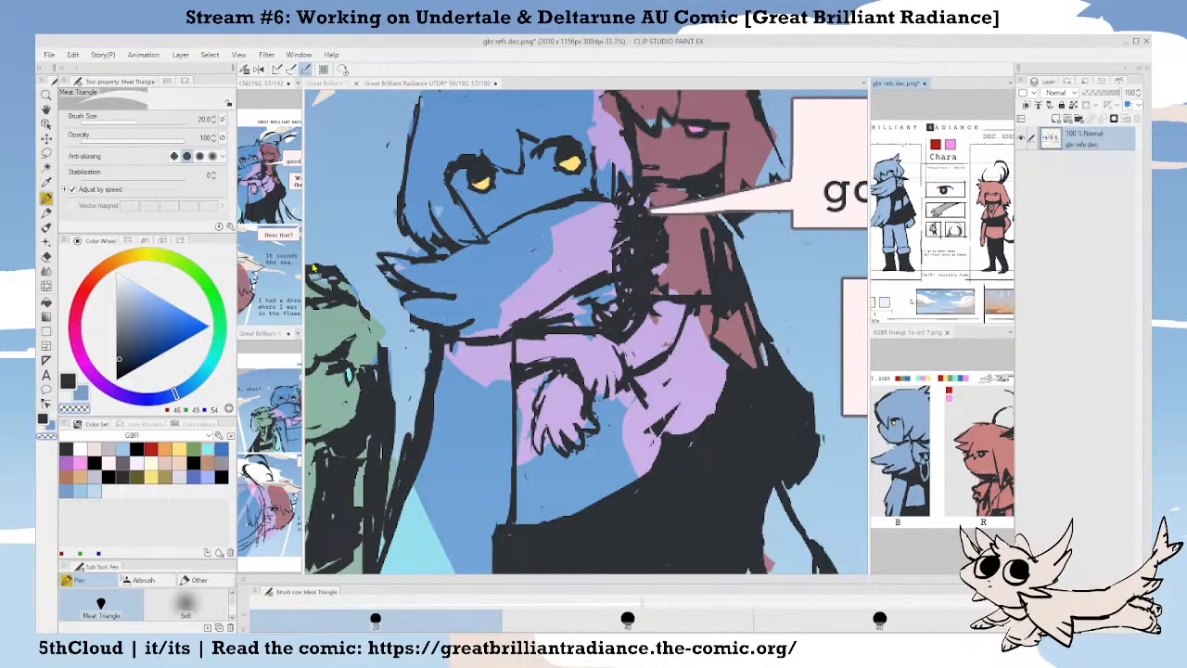
Widen the pane holding the page previews and hide the palettes to leave more room for the canvases.
left_click_drag(304, 261, 409, 262)
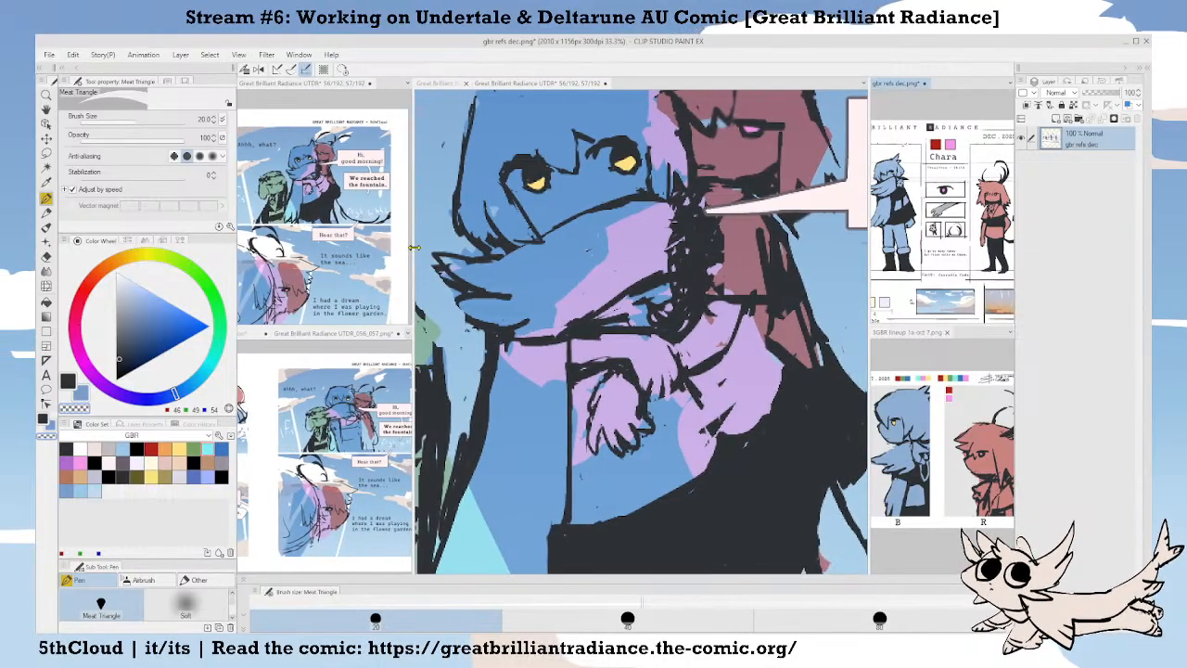
key("Tab")
left_click(573, 387)
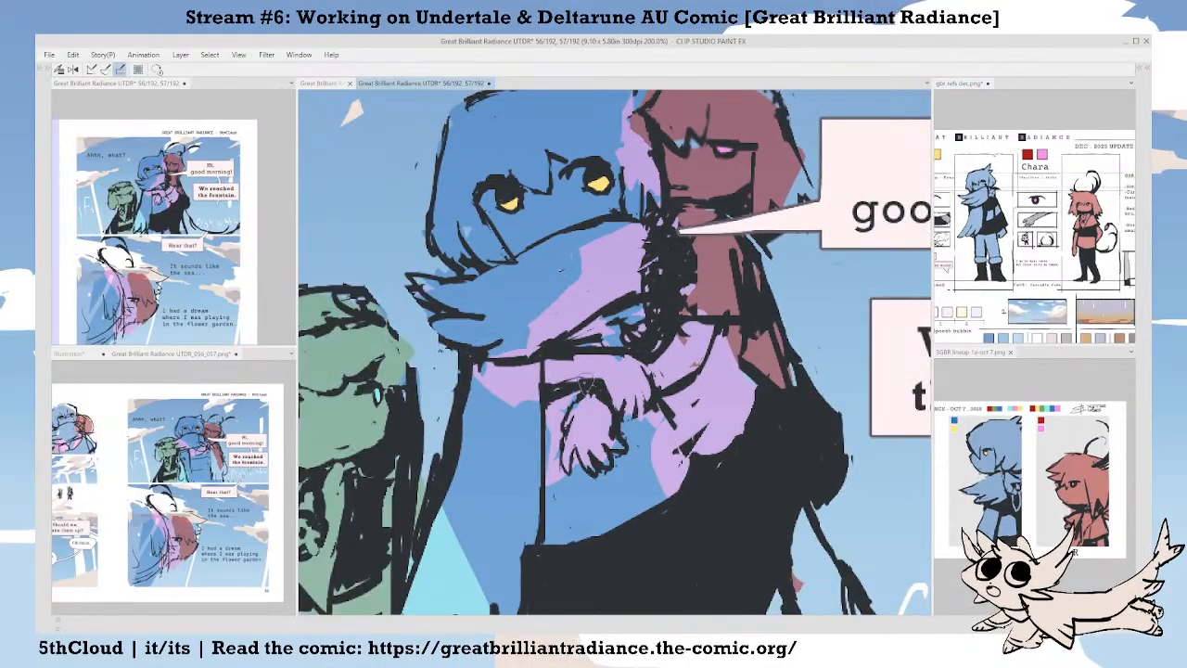
left_click_drag(343, 359, 360, 371)
left_click_drag(297, 332, 388, 332)
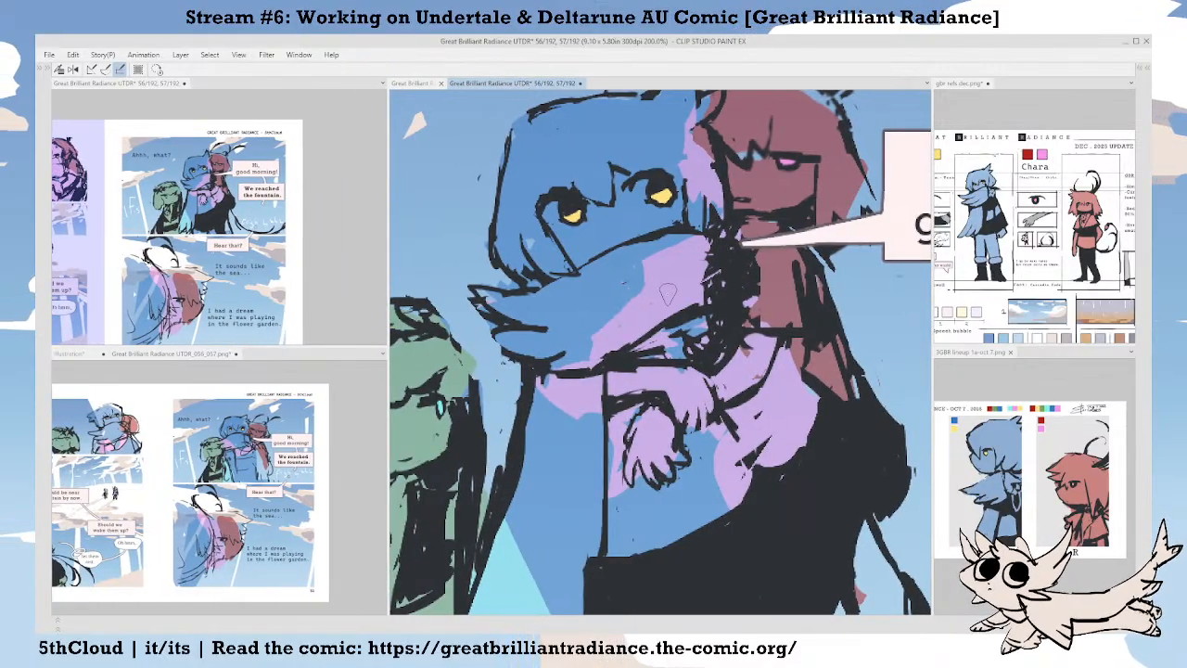
Check page 51's upper panel as a whole and save the comic.
scroll(693, 384, "down", 2)
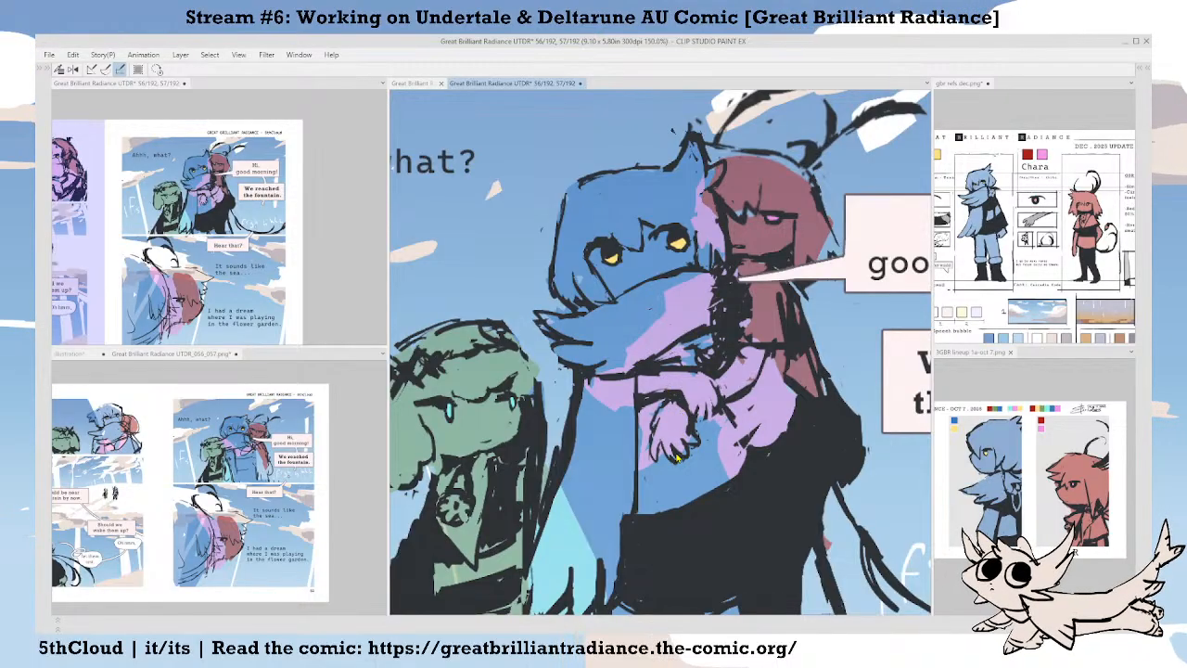
scroll(678, 479, "down", 3)
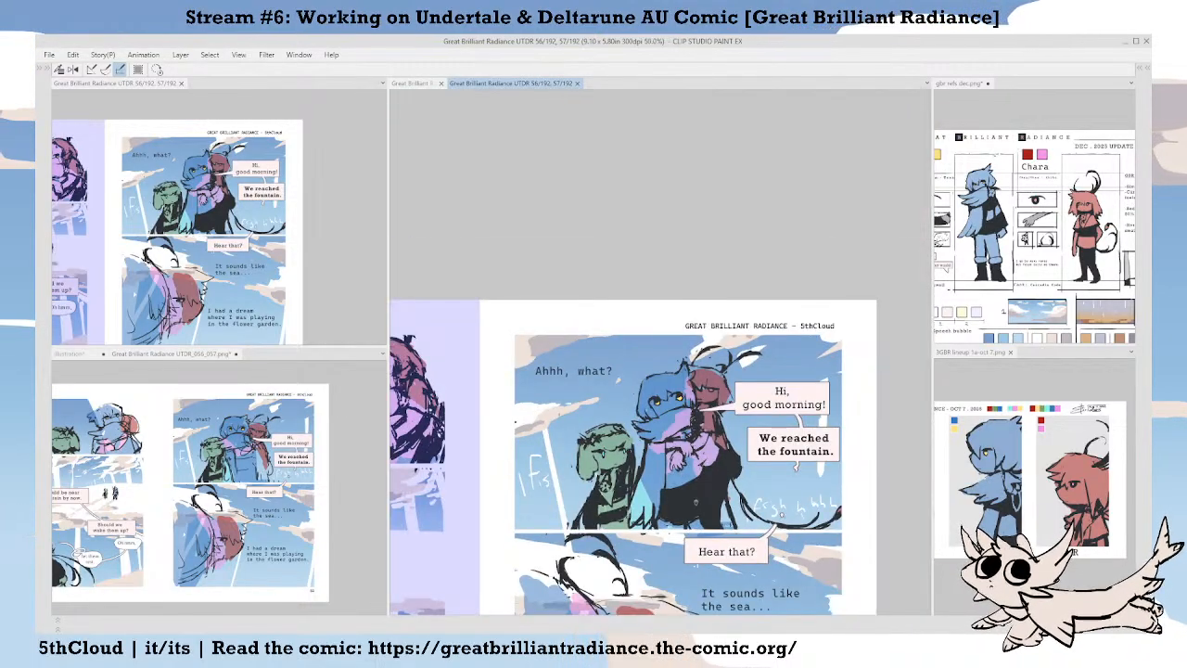
left_click_drag(696, 501, 734, 455)
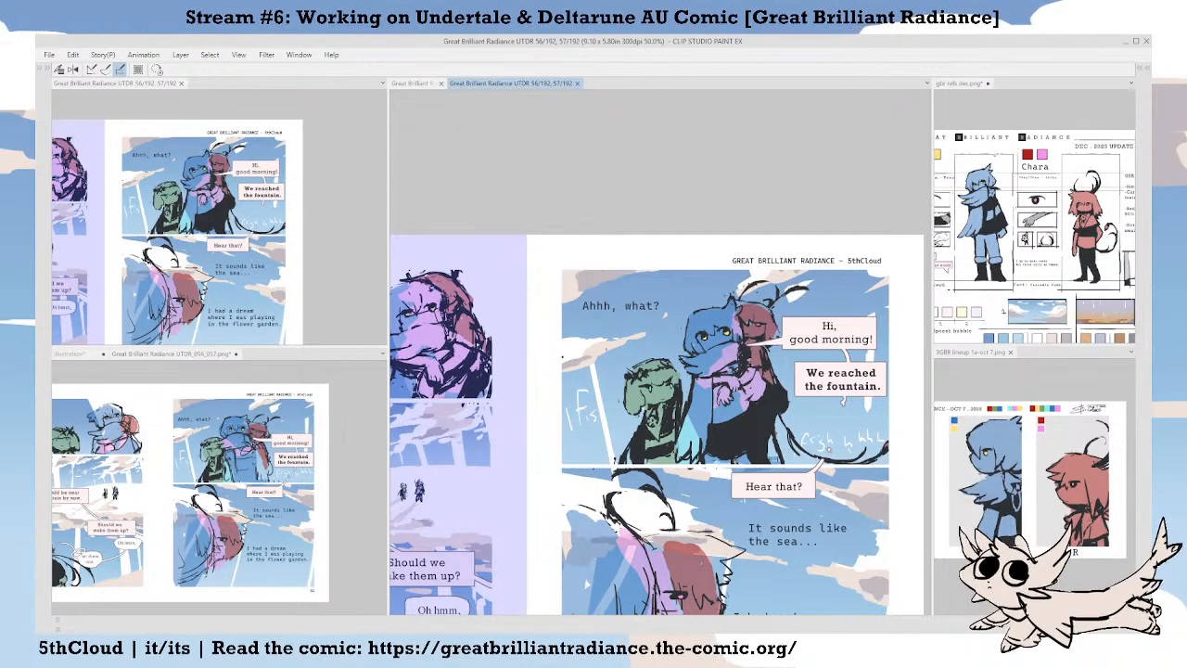
Refine the line art of the wrist and sleeve above the hand on Kris's chest in page 51's upper panel.
scroll(724, 413, "up", 4)
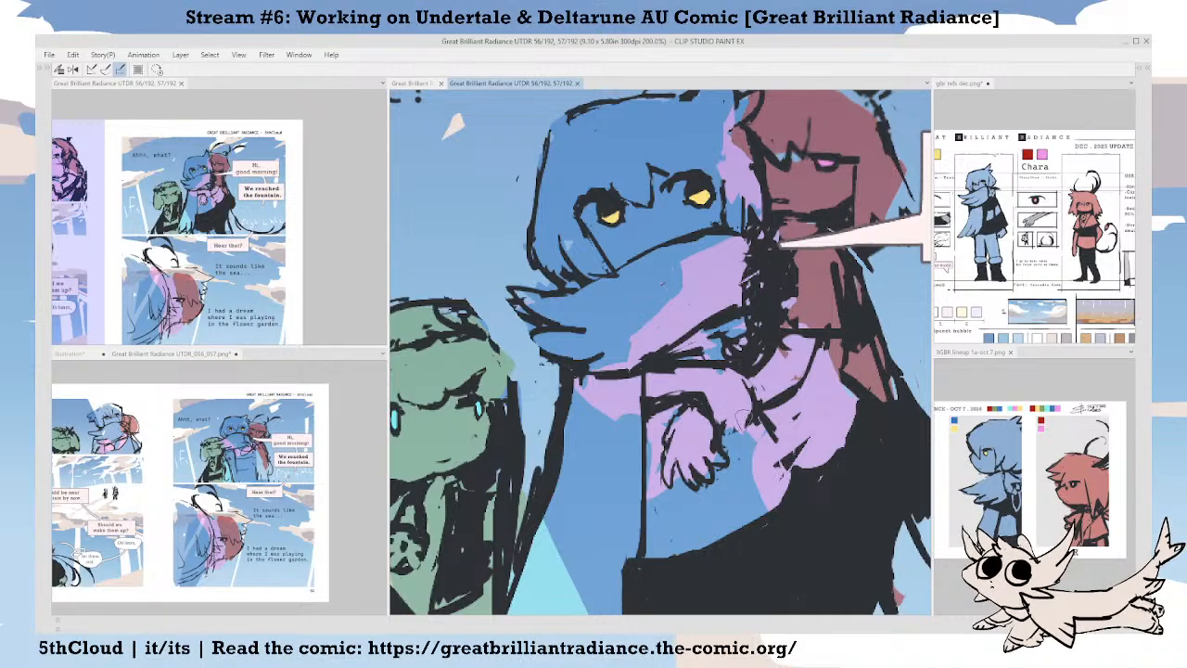
left_click_drag(744, 419, 737, 419)
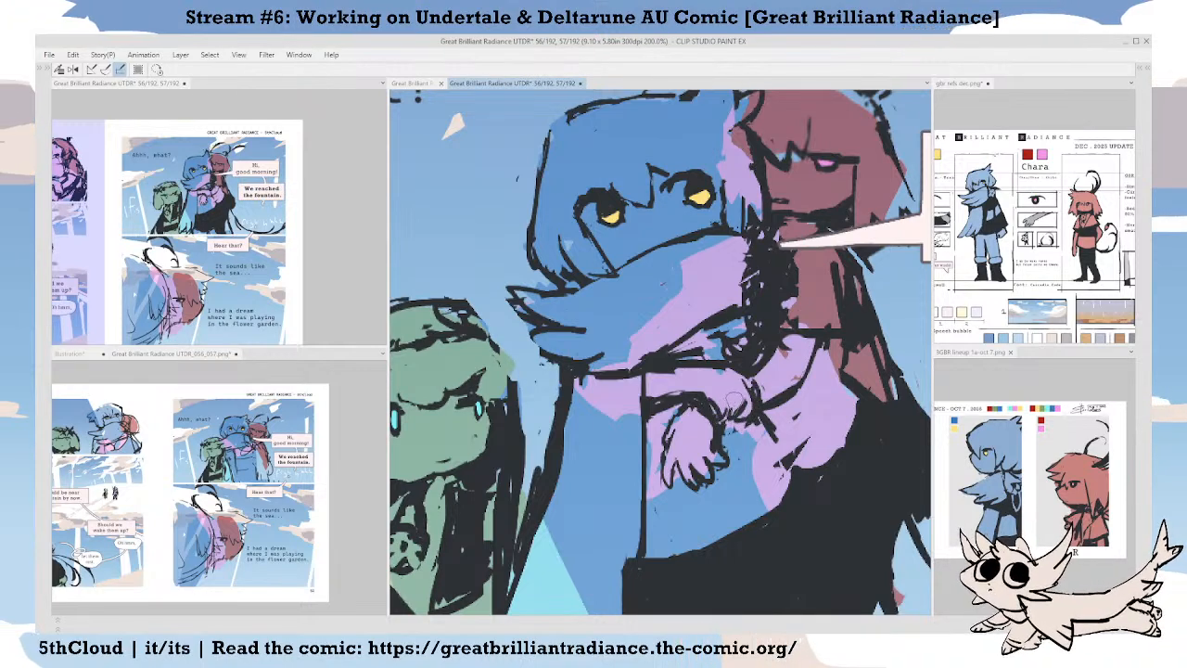
left_click_drag(738, 408, 746, 403)
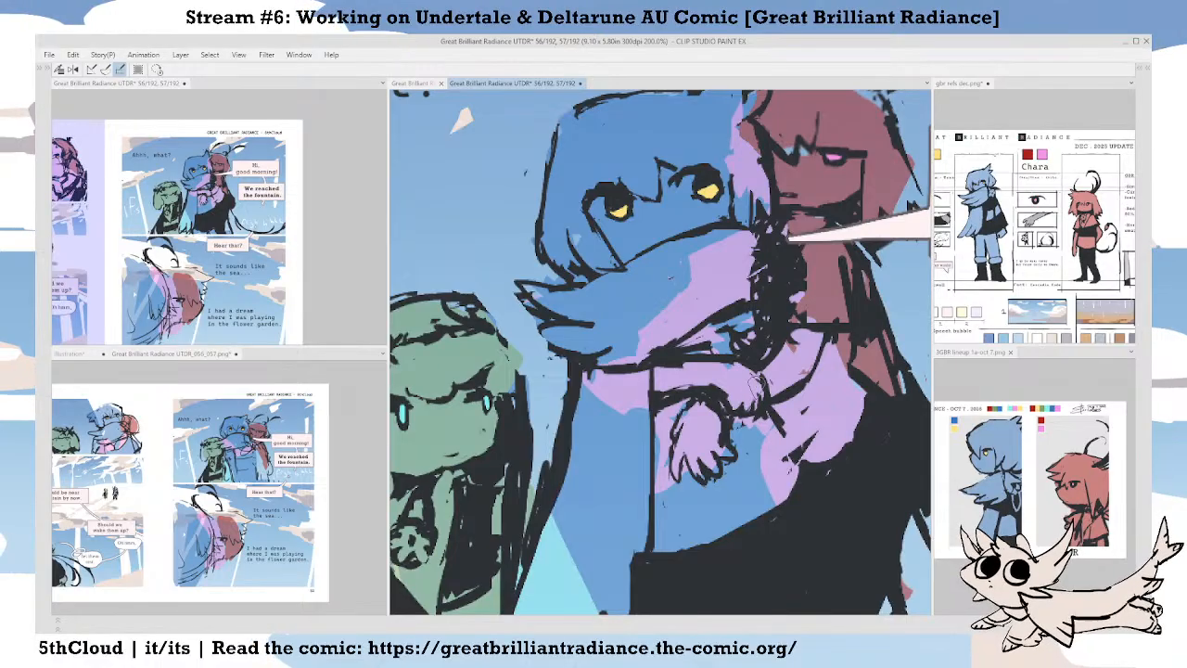
scroll(702, 427, "down", 4)
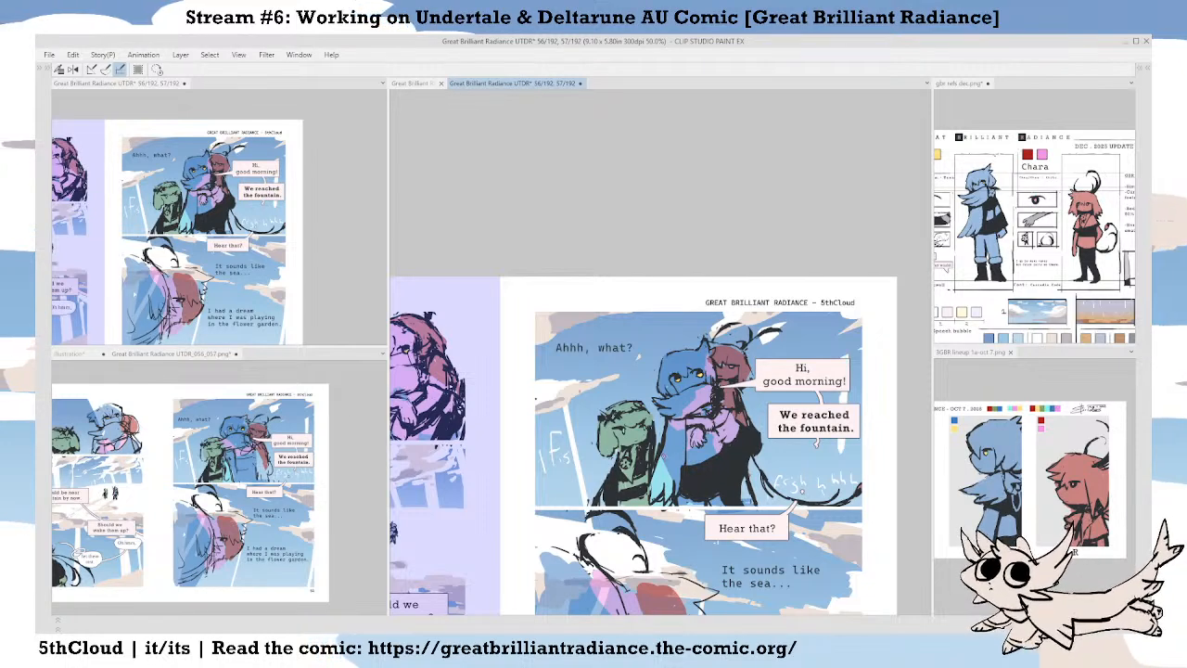
scroll(682, 455, "up", 5)
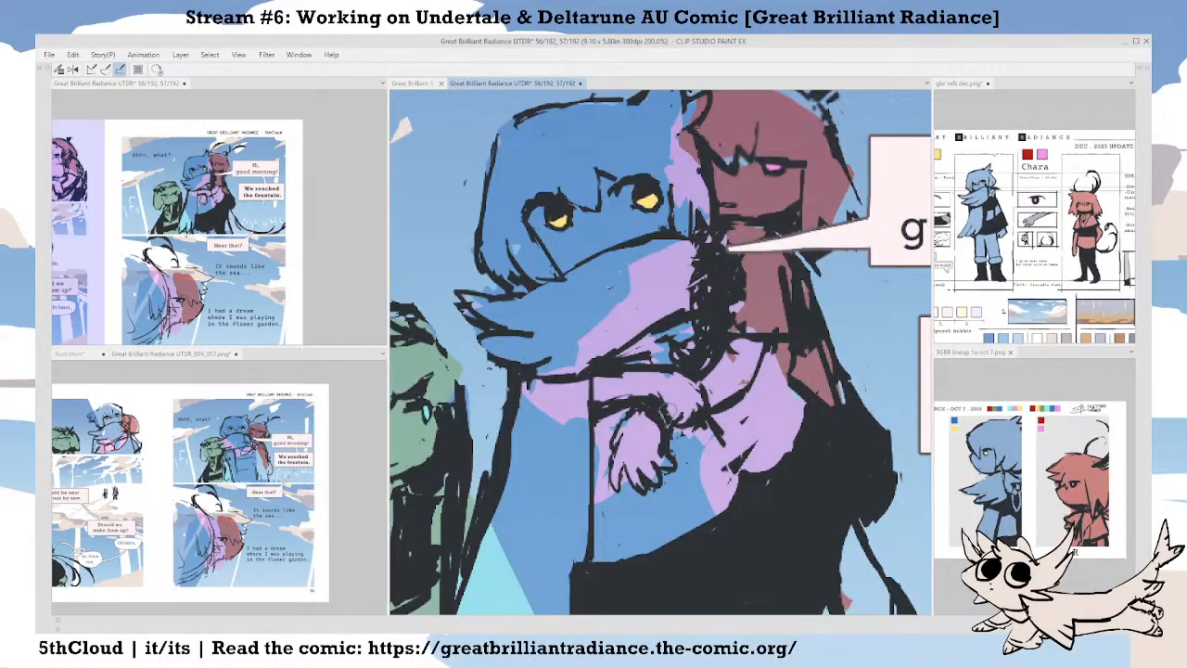
scroll(654, 394, "down", 4)
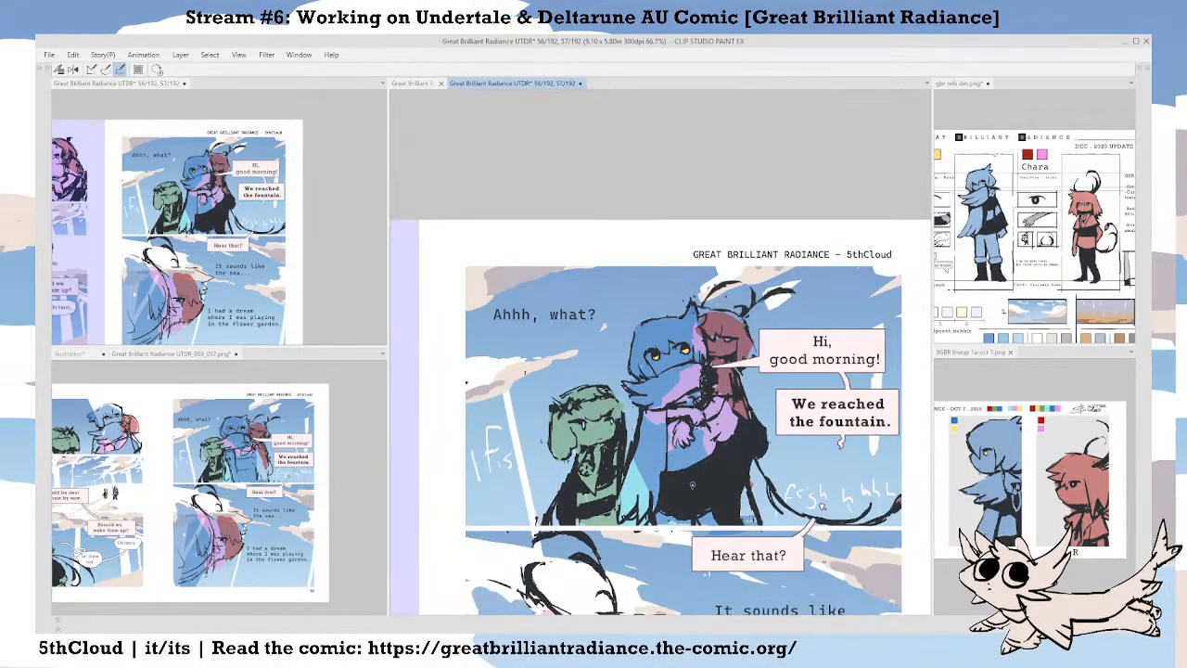
scroll(692, 484, "up", 4)
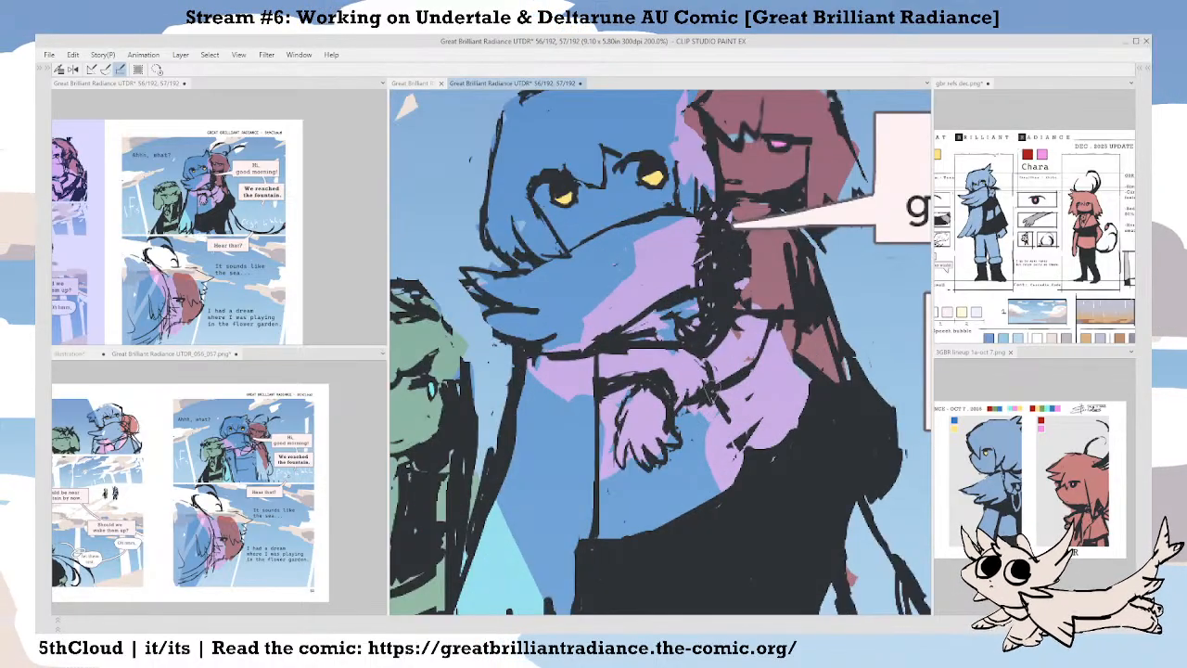
scroll(723, 391, "down", 4)
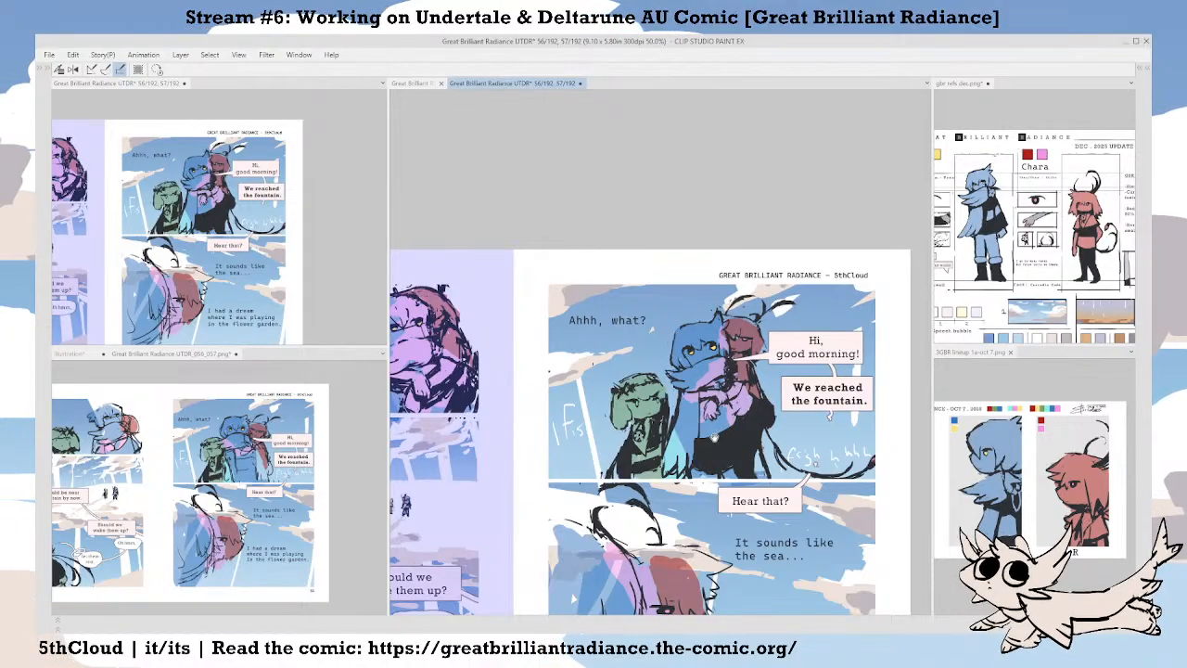
Switch to page 50 by selecting Layer 4 in its ART folder, and save the comic.
left_click_drag(693, 441, 864, 371)
scroll(768, 422, "down", 1)
key("Tab")
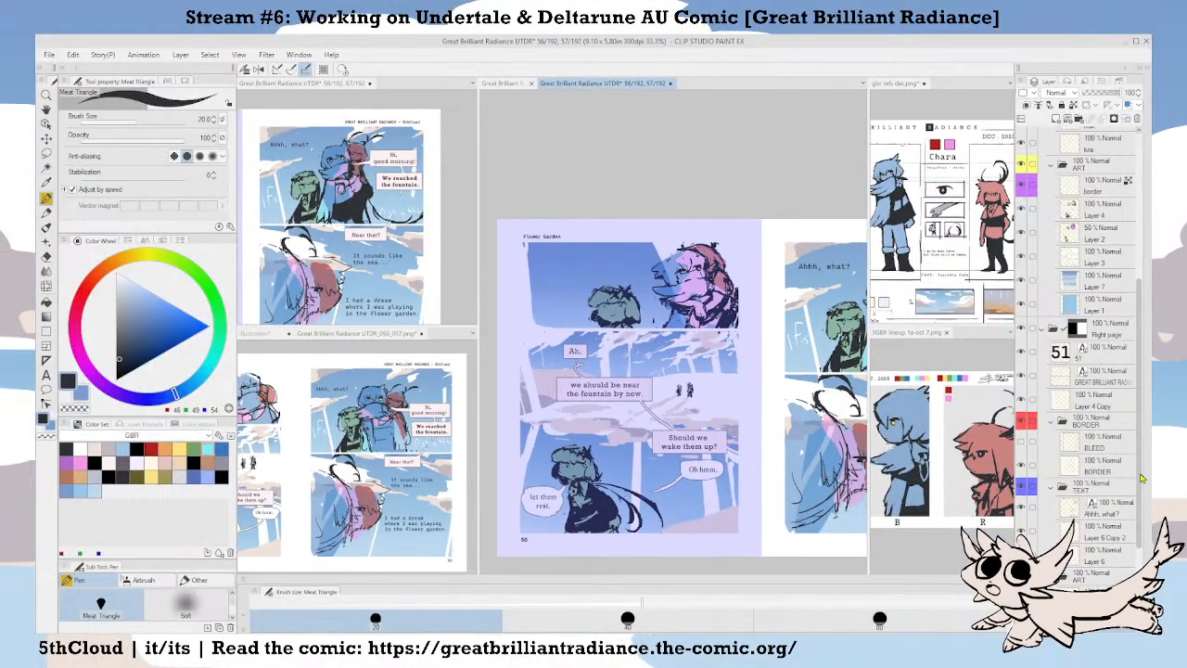
scroll(1131, 473, "down", 5)
scroll(1130, 445, "up", 10)
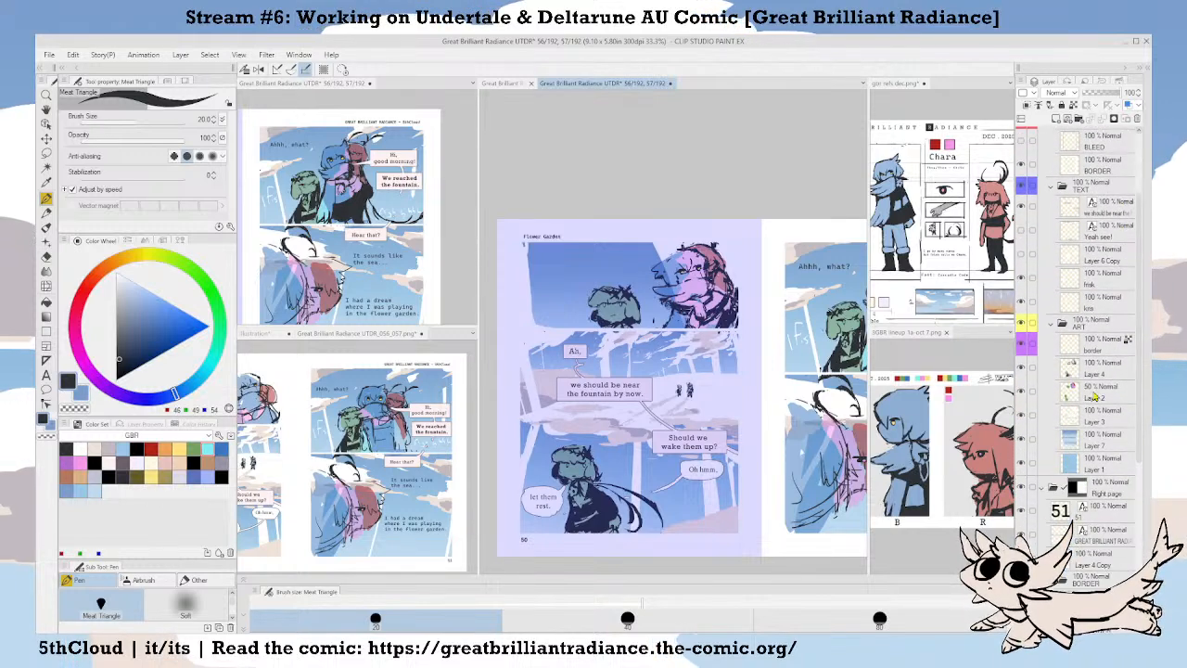
left_click(1106, 373)
key("Tab")
left_click_drag(626, 487, 559, 438)
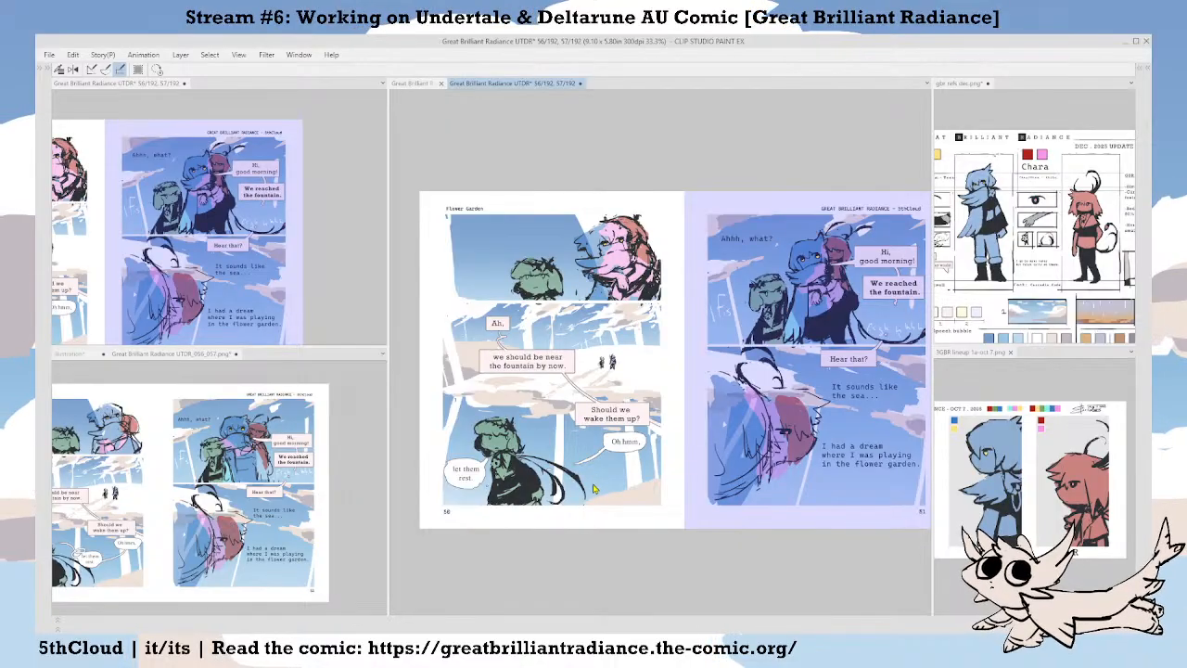
key("ctrl+s")
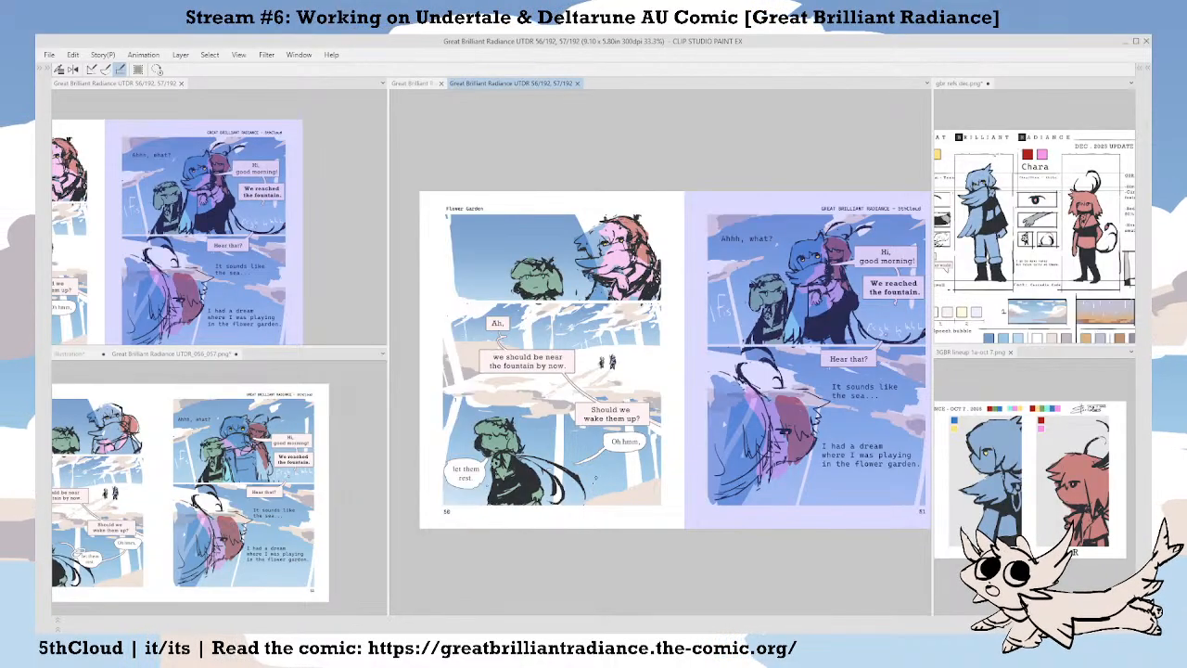
Touch up Frisk's line art in page 50's last panel and save the comic.
left_click_drag(525, 510, 617, 460)
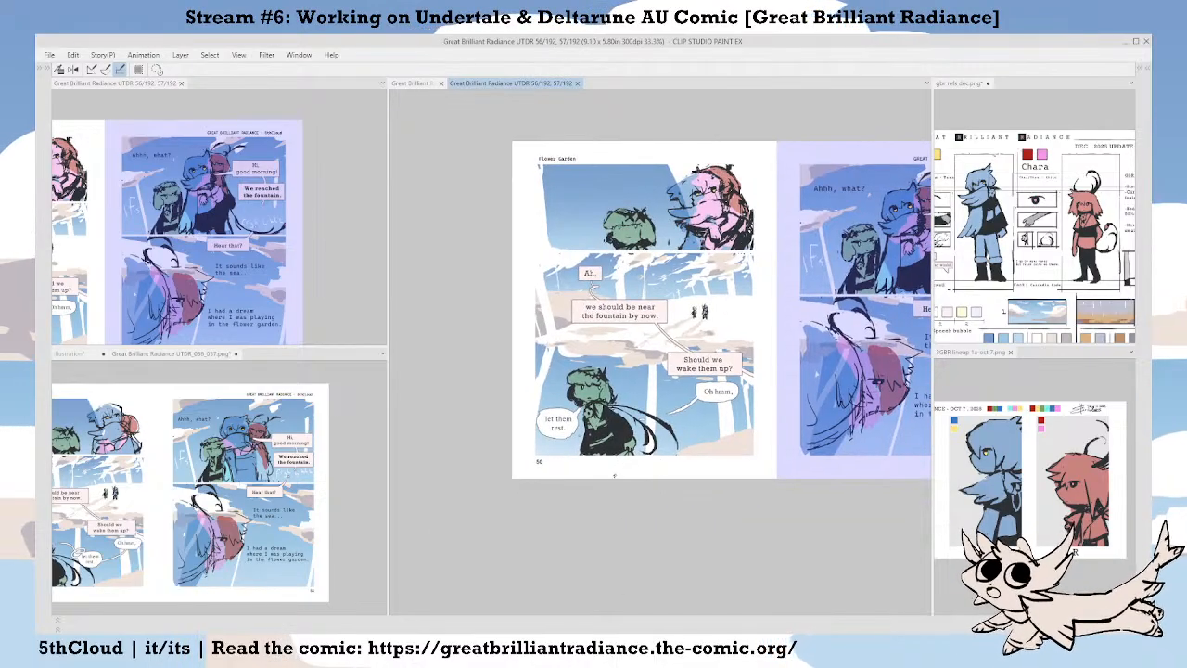
scroll(613, 475, "up", 4)
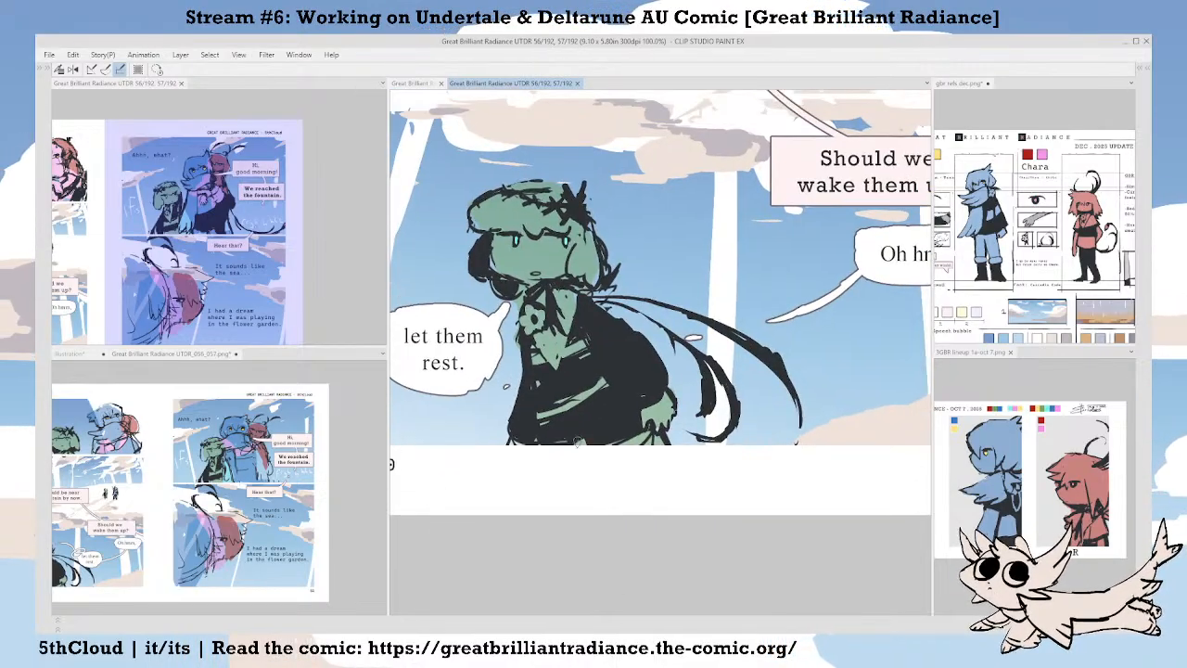
left_click_drag(581, 439, 572, 487)
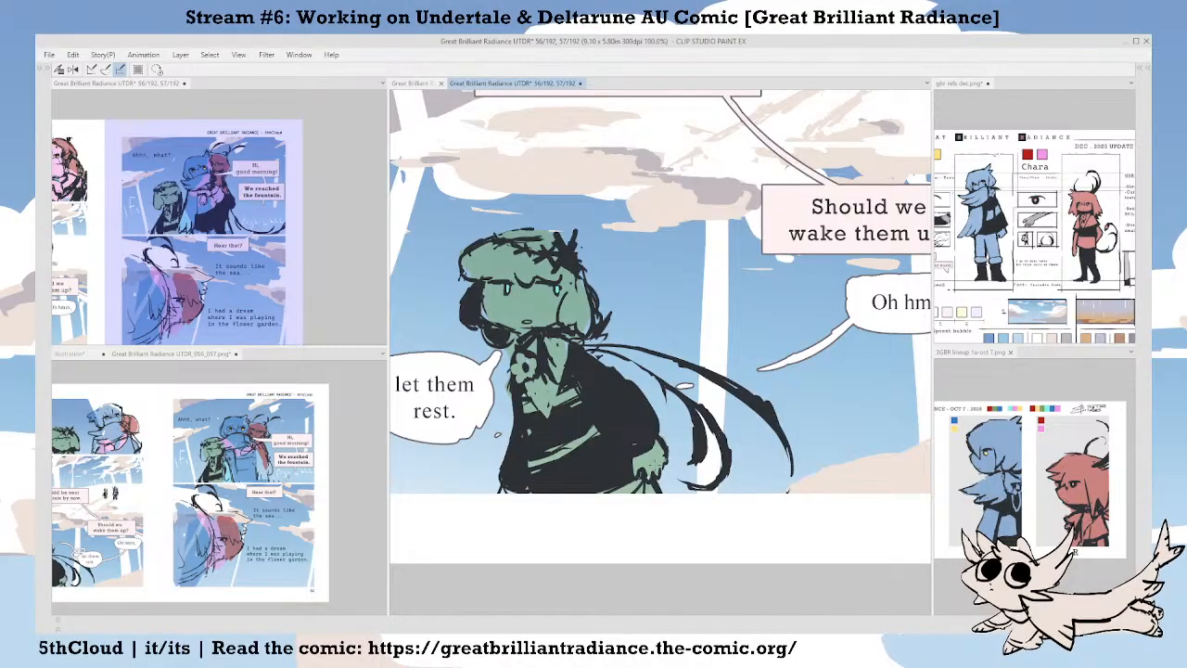
key("ctrl+s")
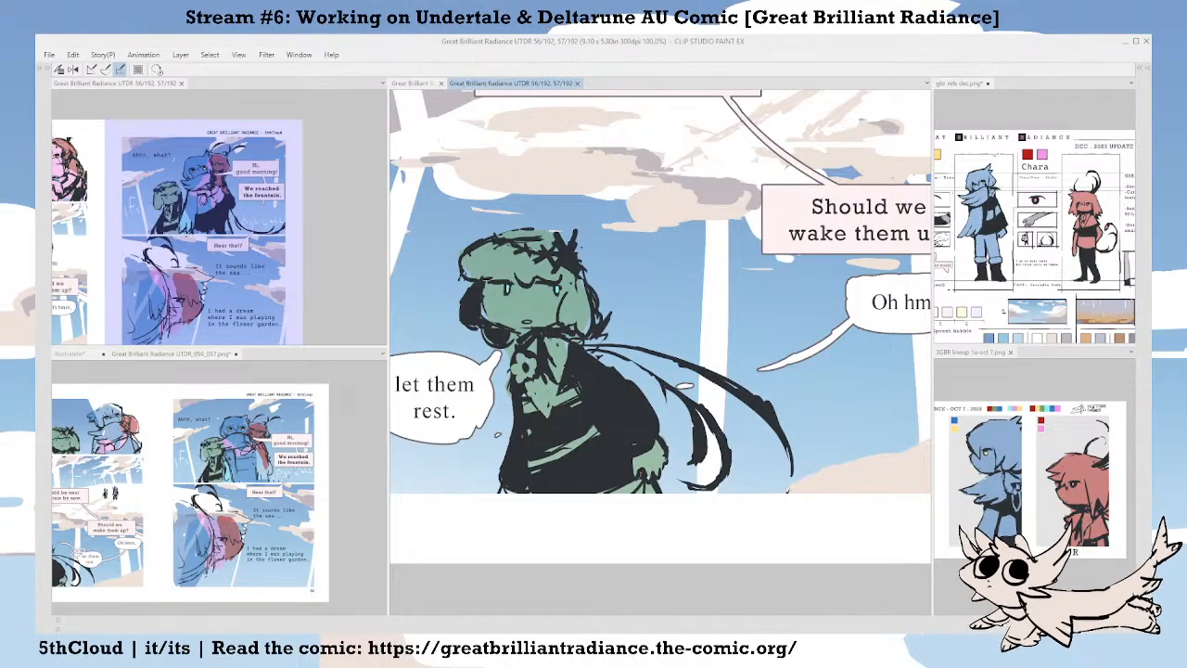
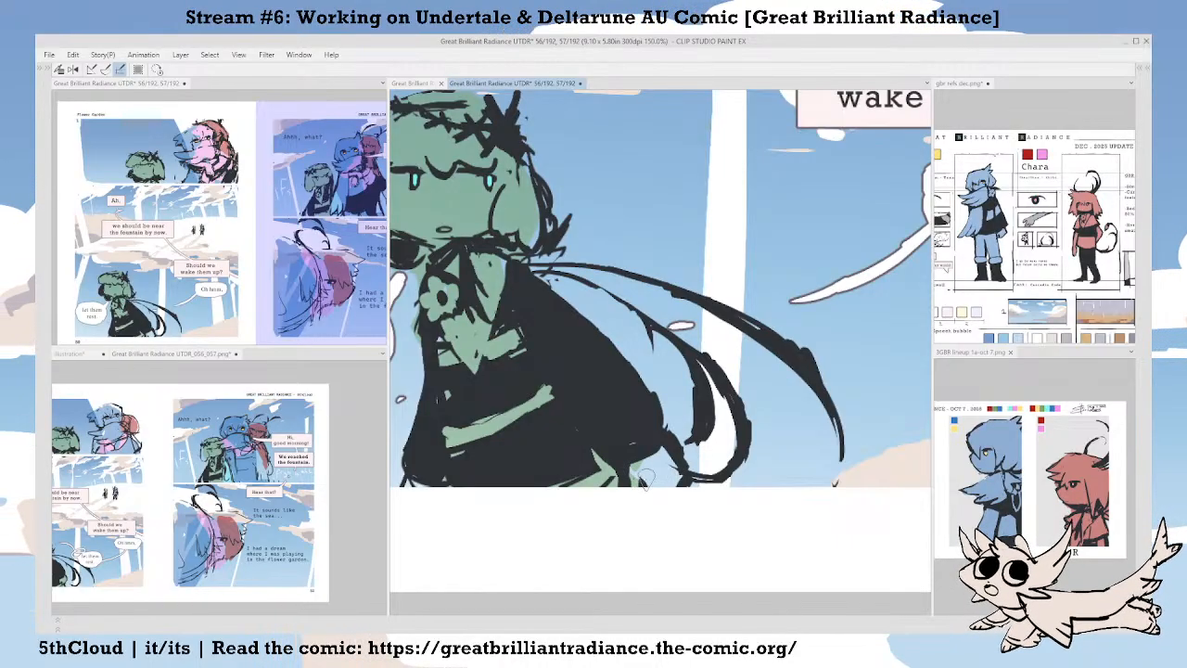
Touch up the line art around Frisk's hand and the hem of the dark cloak in page 50's last panel.
left_click_drag(655, 418, 655, 469)
left_click_drag(670, 371, 633, 448)
scroll(633, 445, "down", 5)
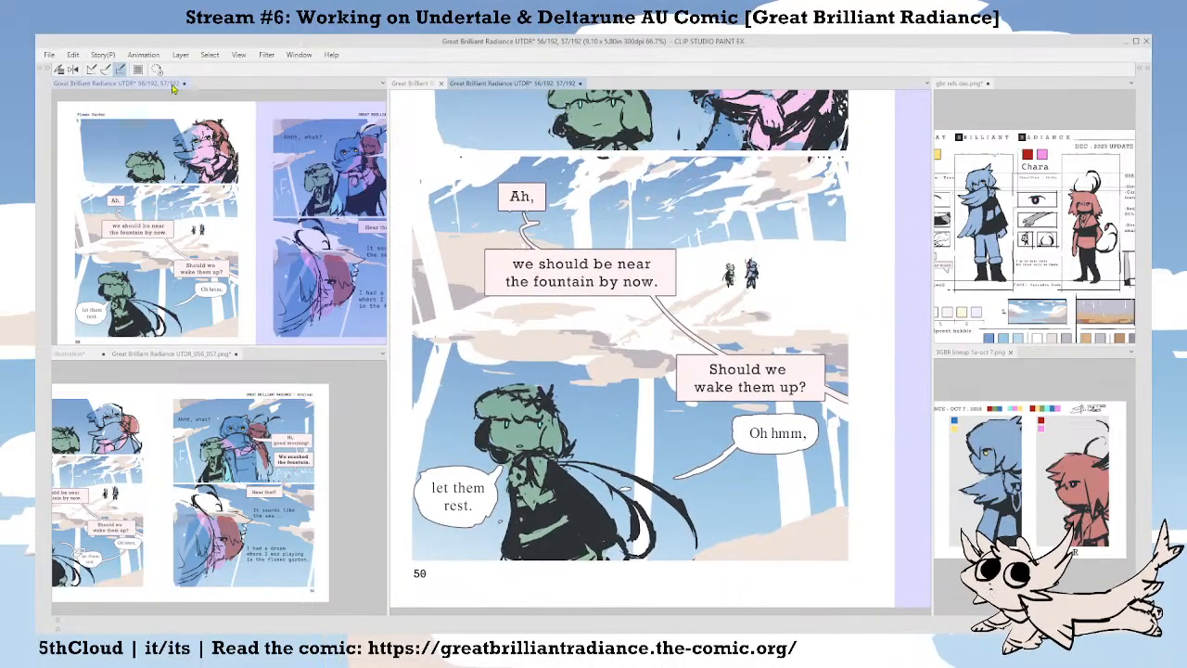
Refine the fingers of the hand at Kris's chest in page 50's top panel and save the comic.
left_click_drag(745, 203, 643, 380)
scroll(643, 380, "up", 3)
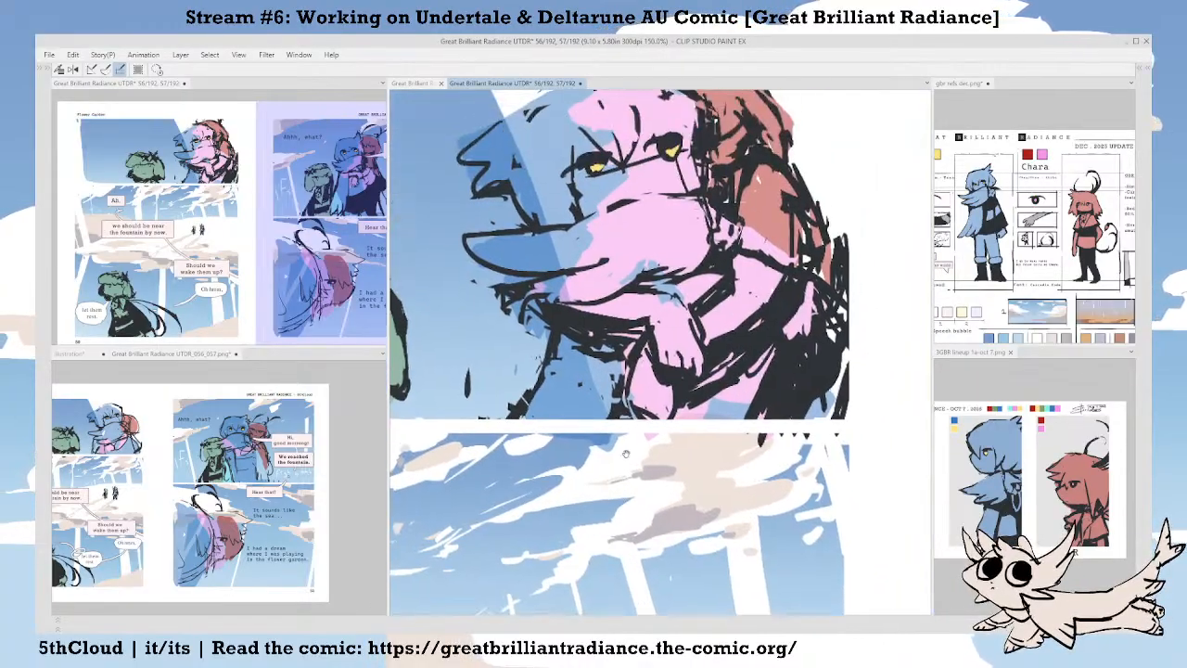
left_click_drag(626, 453, 613, 492)
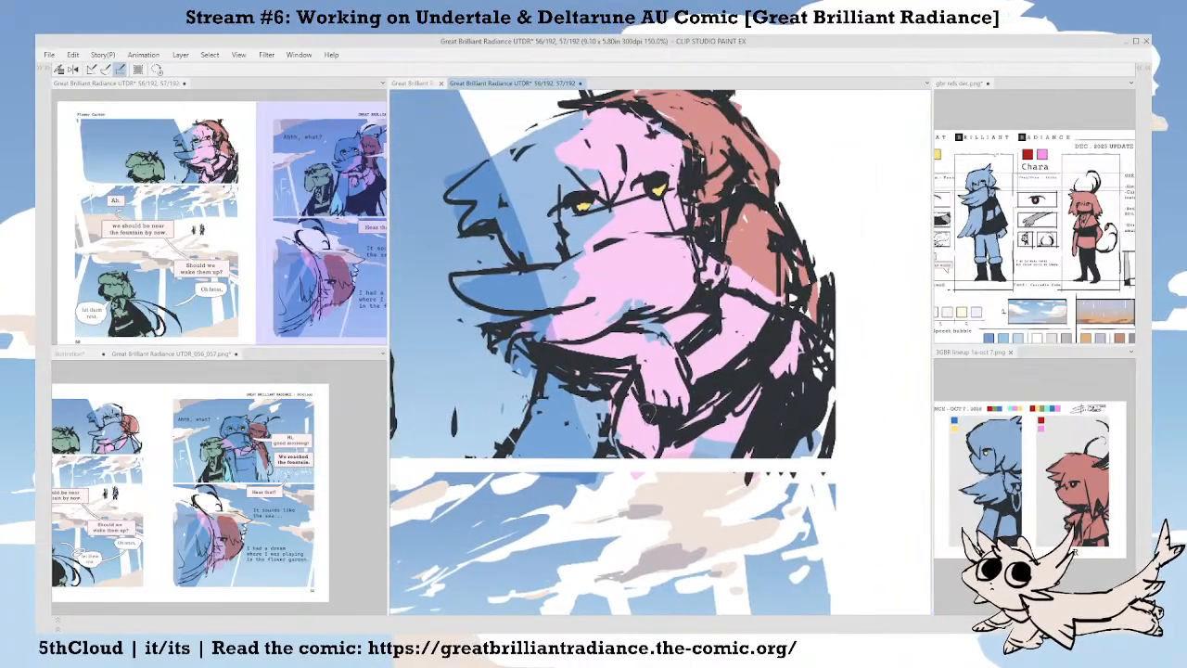
mouse_move(684, 407)
left_mouse_down()
mouse_move(682, 426)
mouse_move(670, 428)
left_mouse_up()
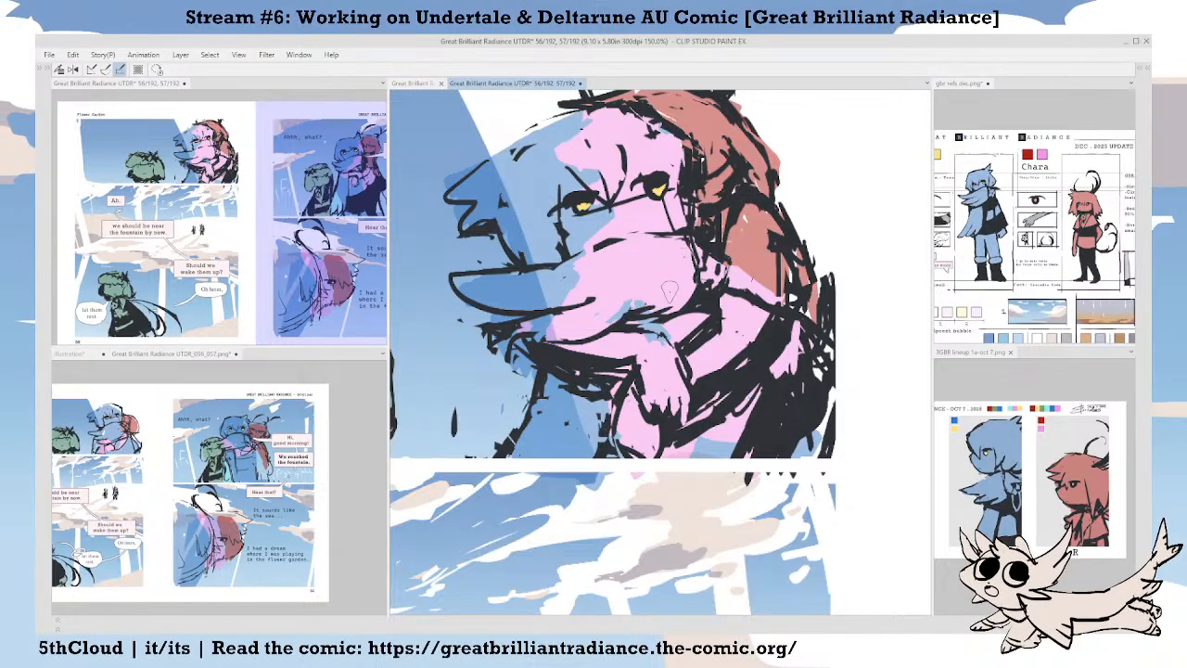
left_click_drag(611, 439, 604, 456)
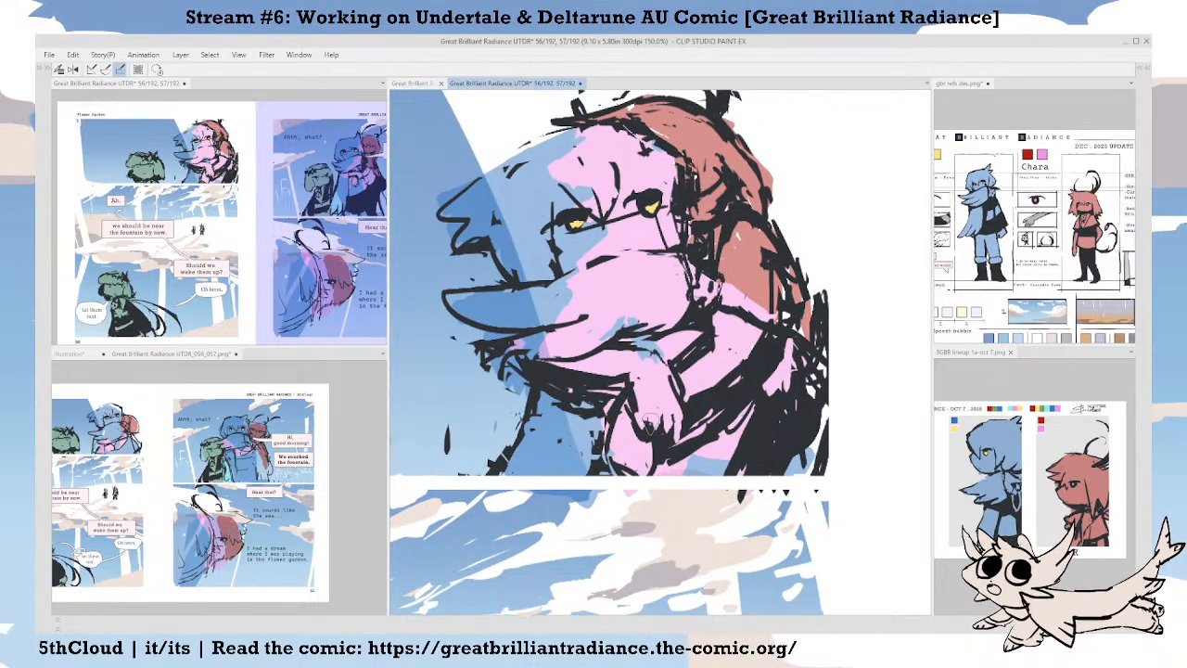
mouse_move(657, 415)
left_mouse_down()
mouse_move(636, 431)
mouse_move(647, 440)
mouse_move(659, 411)
mouse_move(662, 451)
left_mouse_up()
mouse_move(662, 377)
left_mouse_down()
mouse_move(622, 363)
mouse_move(649, 368)
mouse_move(624, 377)
mouse_move(634, 385)
mouse_move(634, 371)
mouse_move(622, 367)
mouse_move(640, 385)
mouse_move(610, 368)
mouse_move(634, 396)
mouse_move(631, 427)
left_mouse_up()
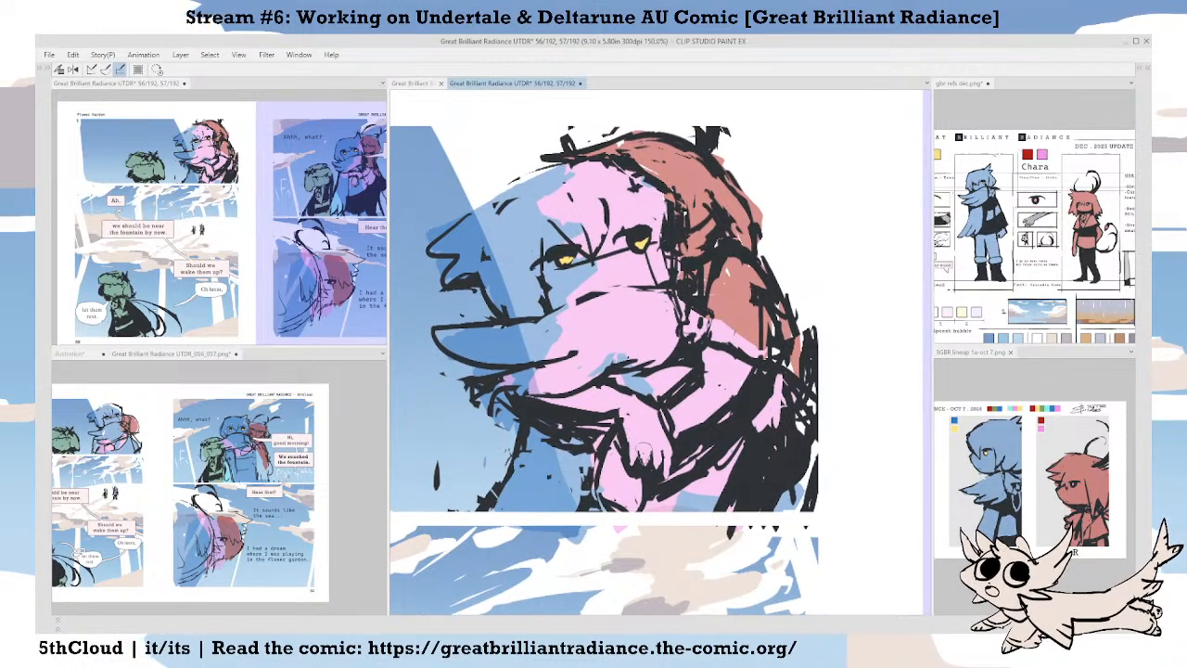
scroll(645, 471, "down", 2)
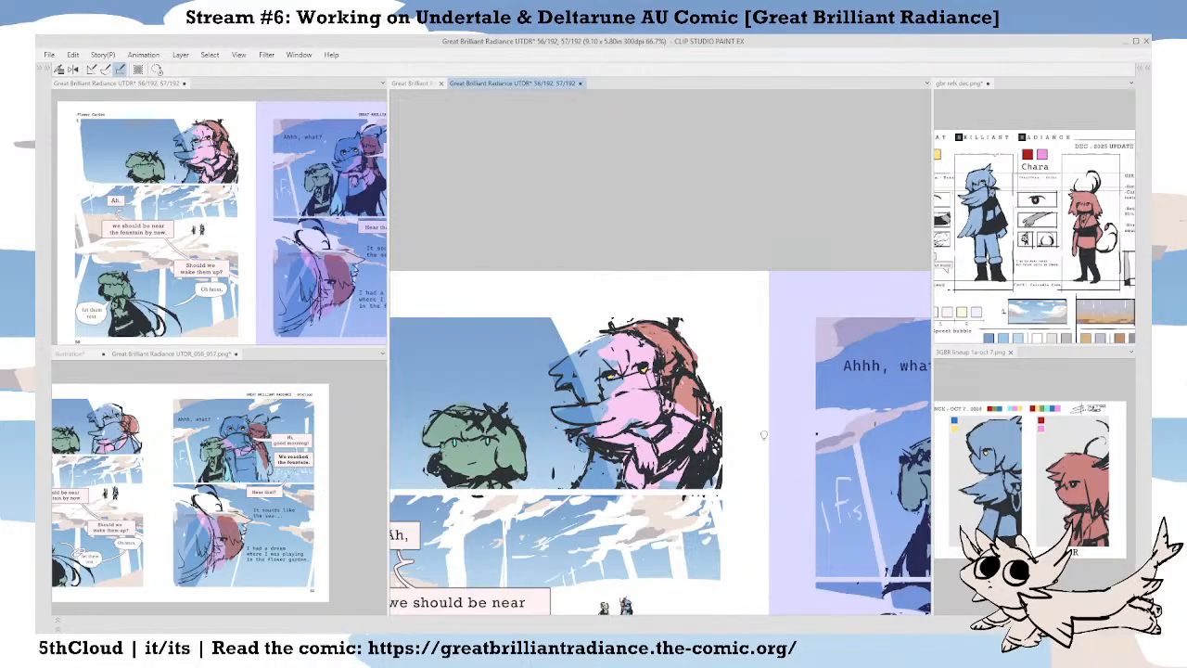
scroll(750, 474, "down", 2)
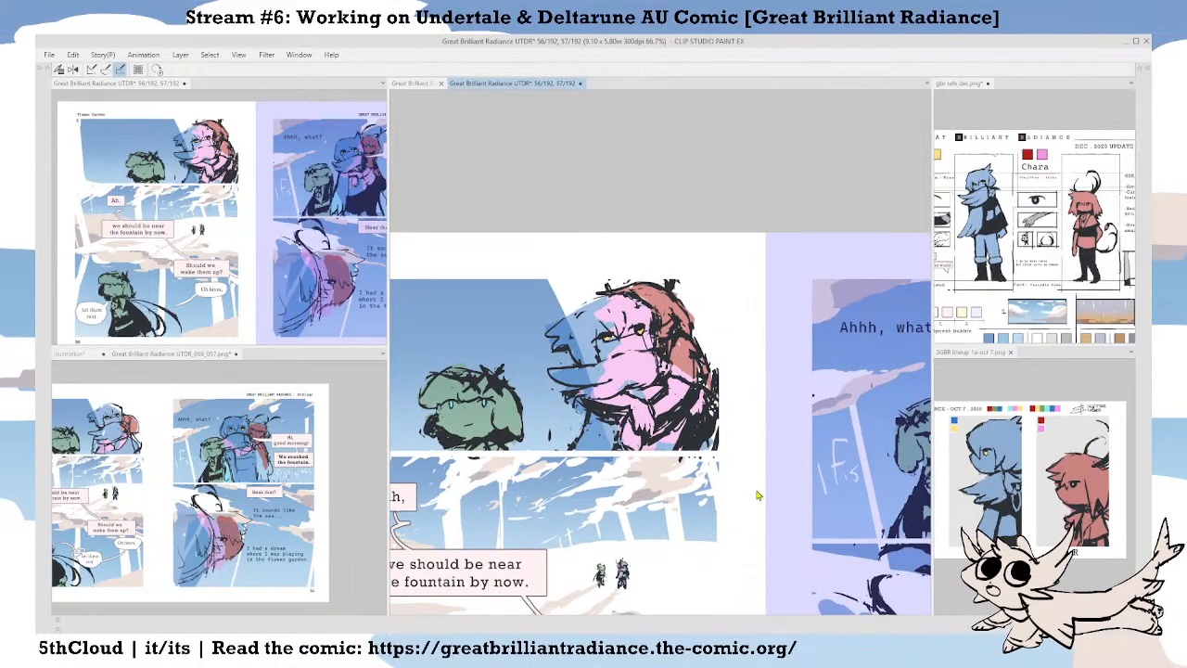
key("ctrl+s")
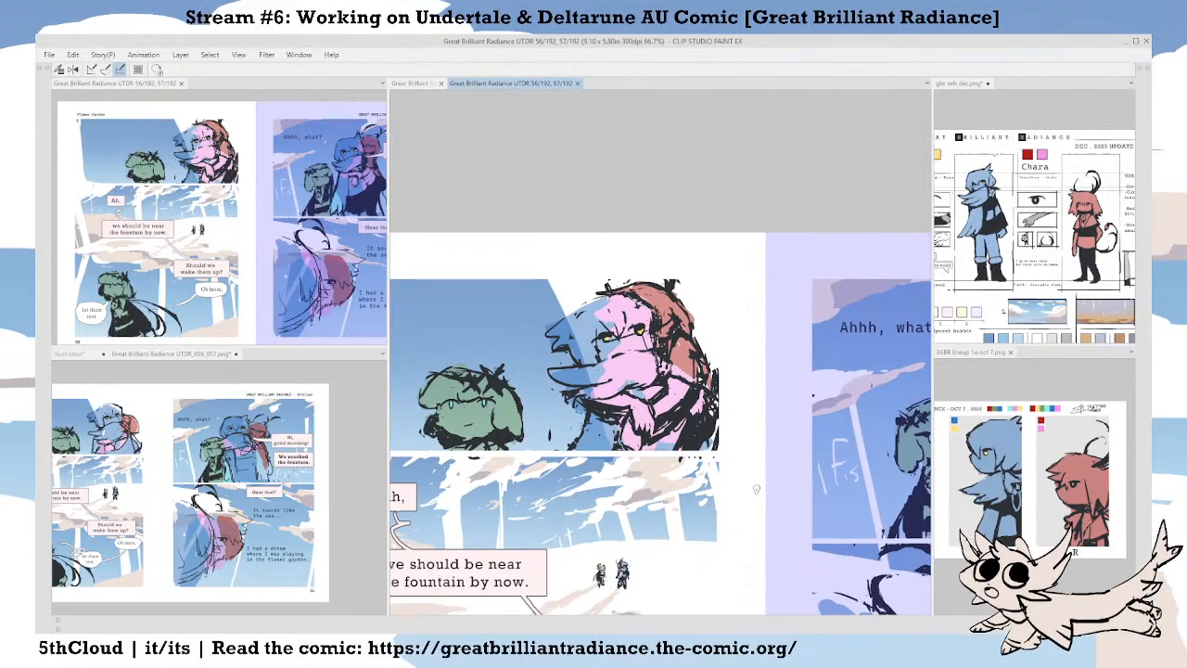
Clean up the back of the hand at Kris's chest and define its fingers with longer separating lines.
scroll(631, 409, "up", 3)
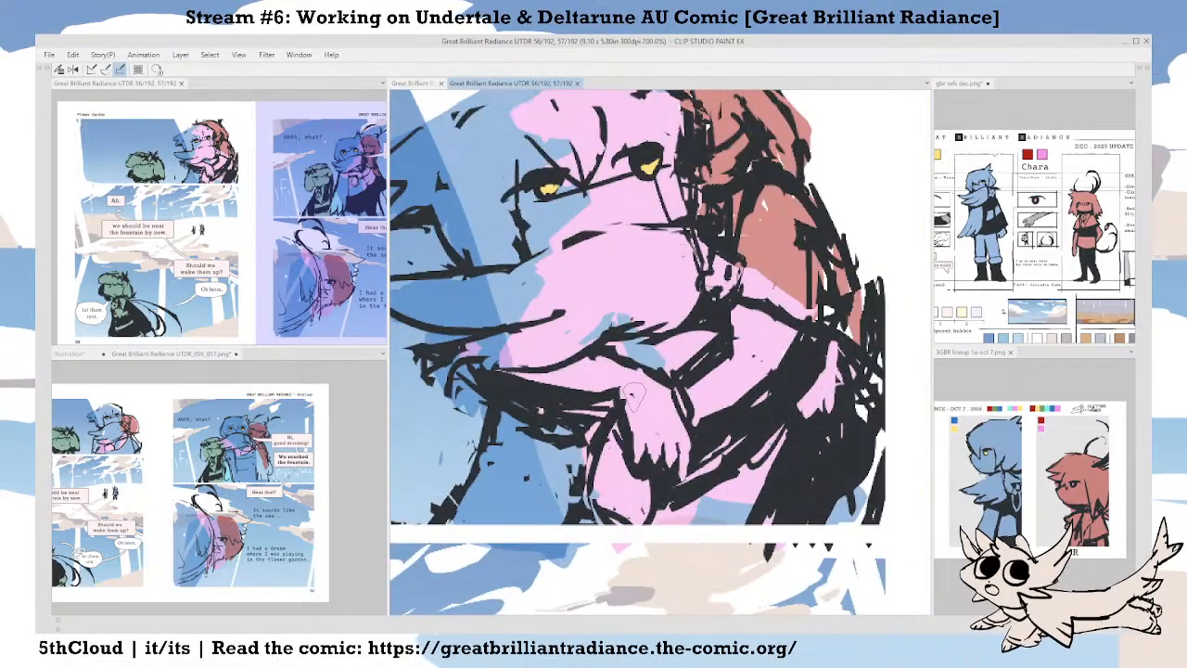
mouse_move(637, 402)
left_mouse_down()
mouse_move(633, 391)
mouse_move(634, 406)
left_mouse_up()
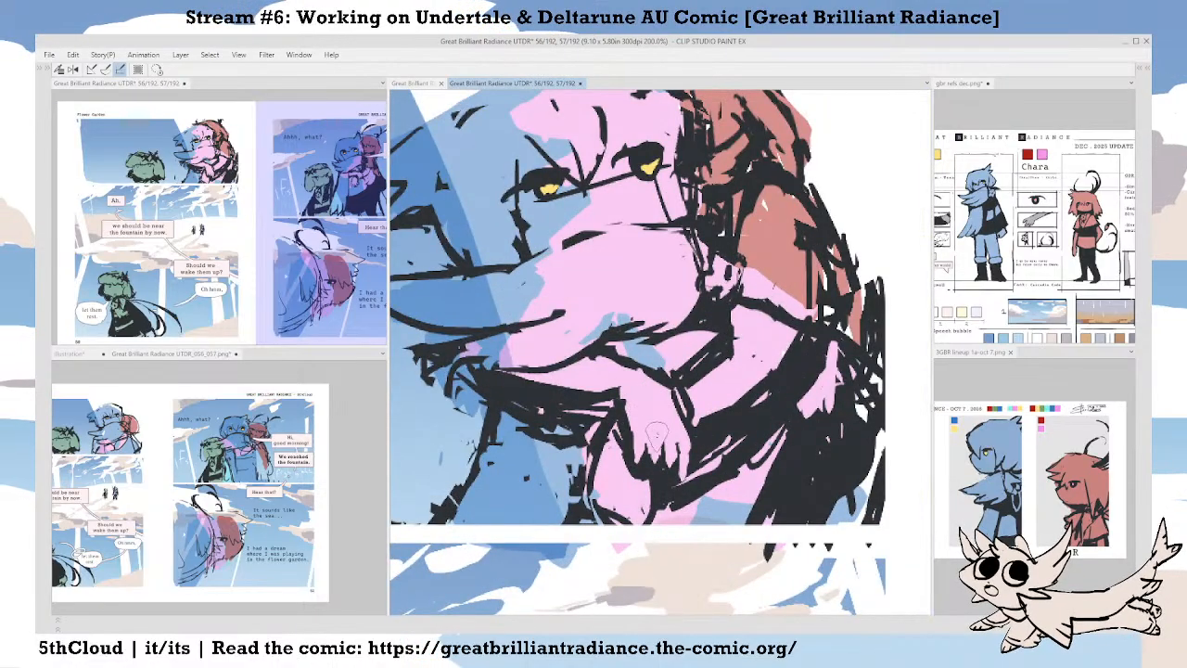
mouse_move(672, 442)
left_mouse_down()
mouse_move(677, 468)
mouse_move(648, 443)
mouse_move(650, 464)
mouse_move(696, 456)
mouse_move(686, 468)
mouse_move(669, 468)
mouse_move(647, 435)
left_mouse_up()
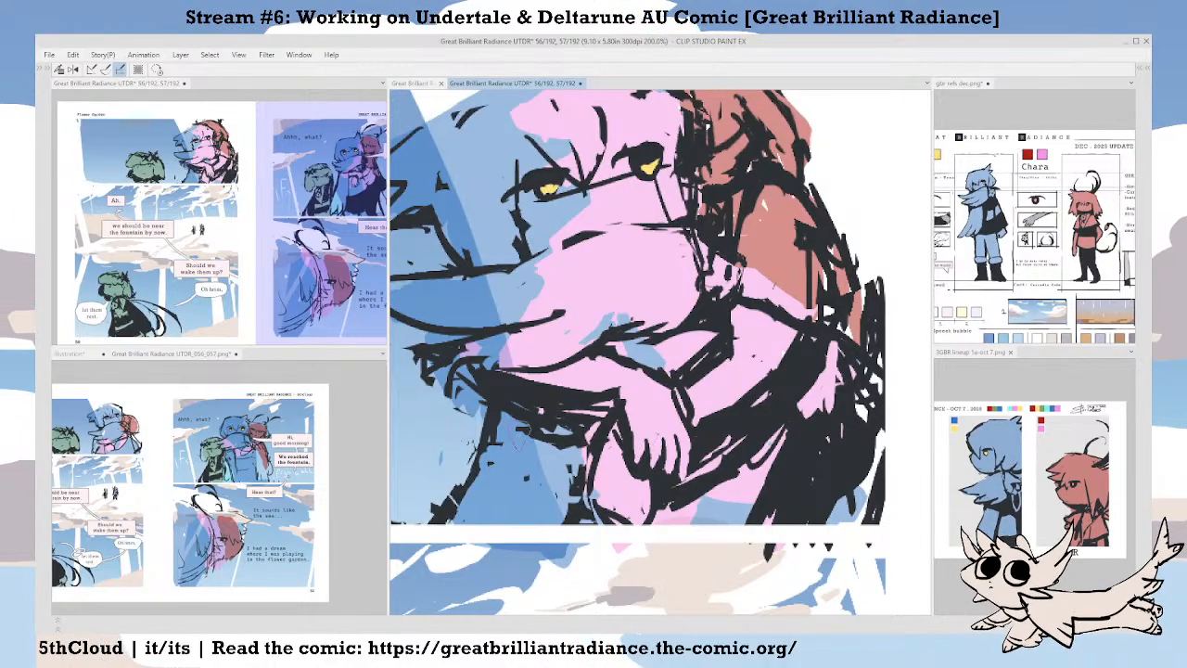
scroll(660, 471, "down", 2)
scroll(695, 485, "down", 3)
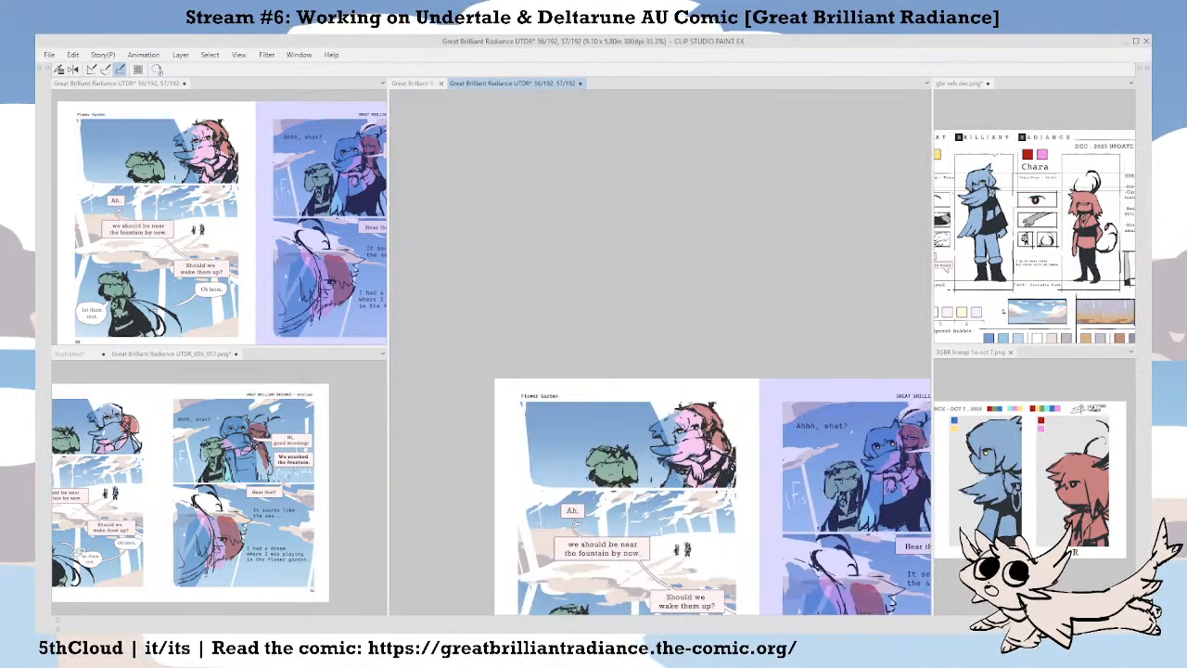
Rework the finger and wrist lines of the hand in page 50's top panel, check the full spread and save the comic.
scroll(697, 484, "up", 5)
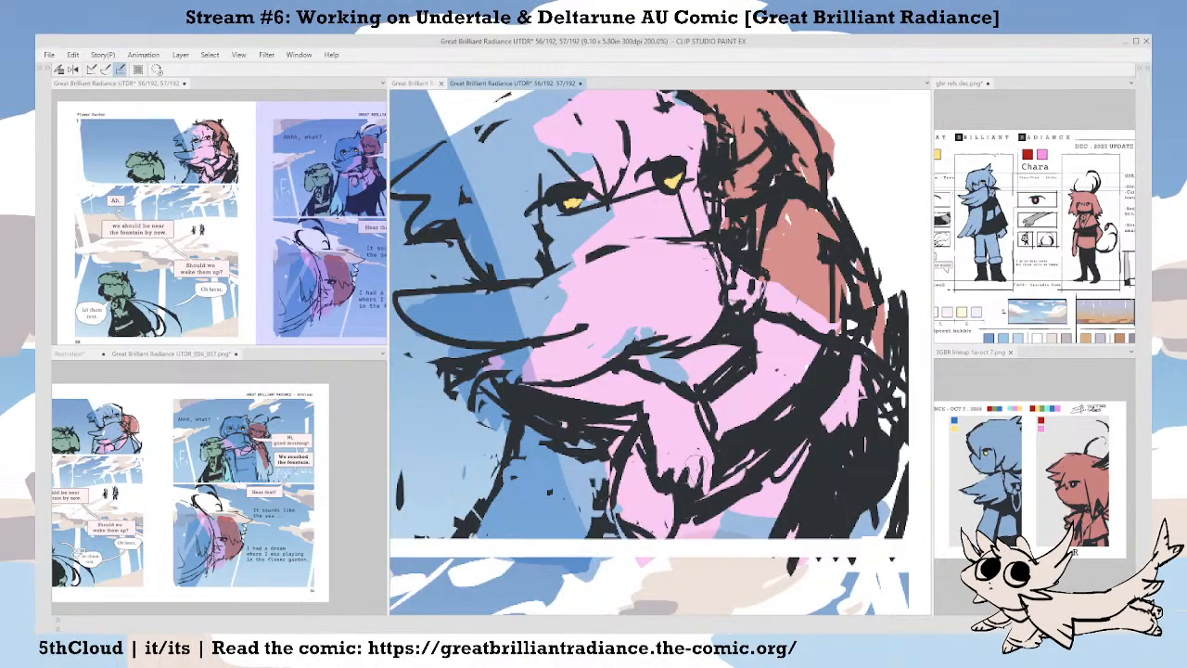
left_click_drag(699, 452, 689, 434)
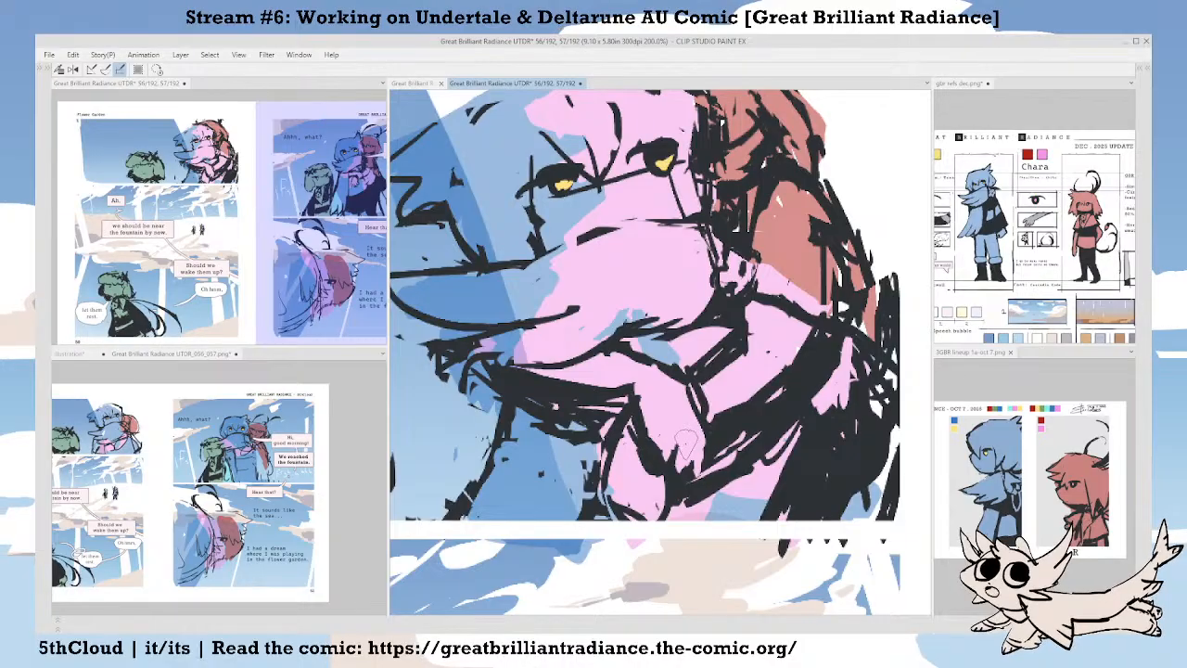
scroll(702, 457, "down", 4)
scroll(716, 466, "up", 2)
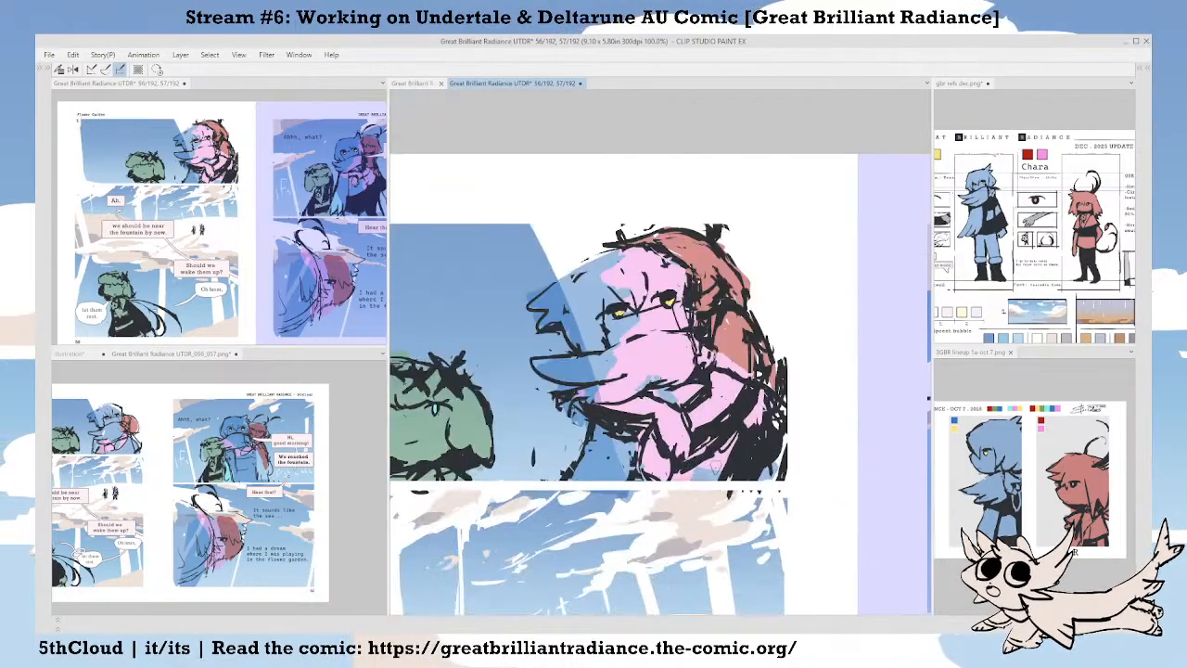
scroll(725, 492, "up", 2)
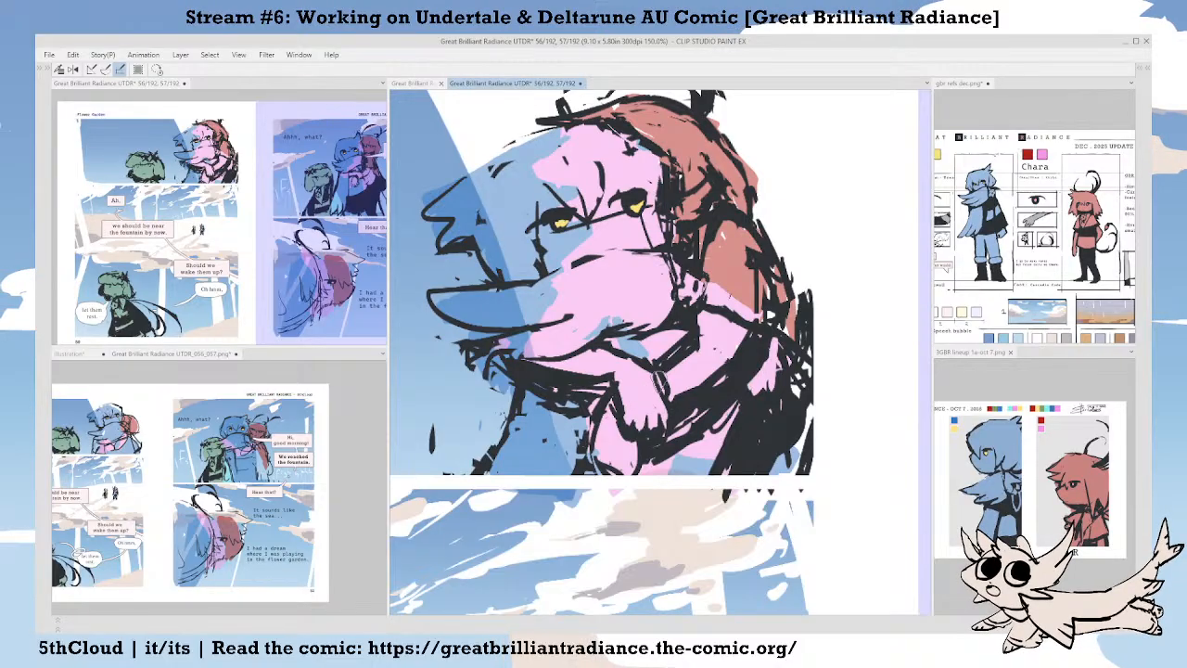
left_click_drag(646, 372, 628, 346)
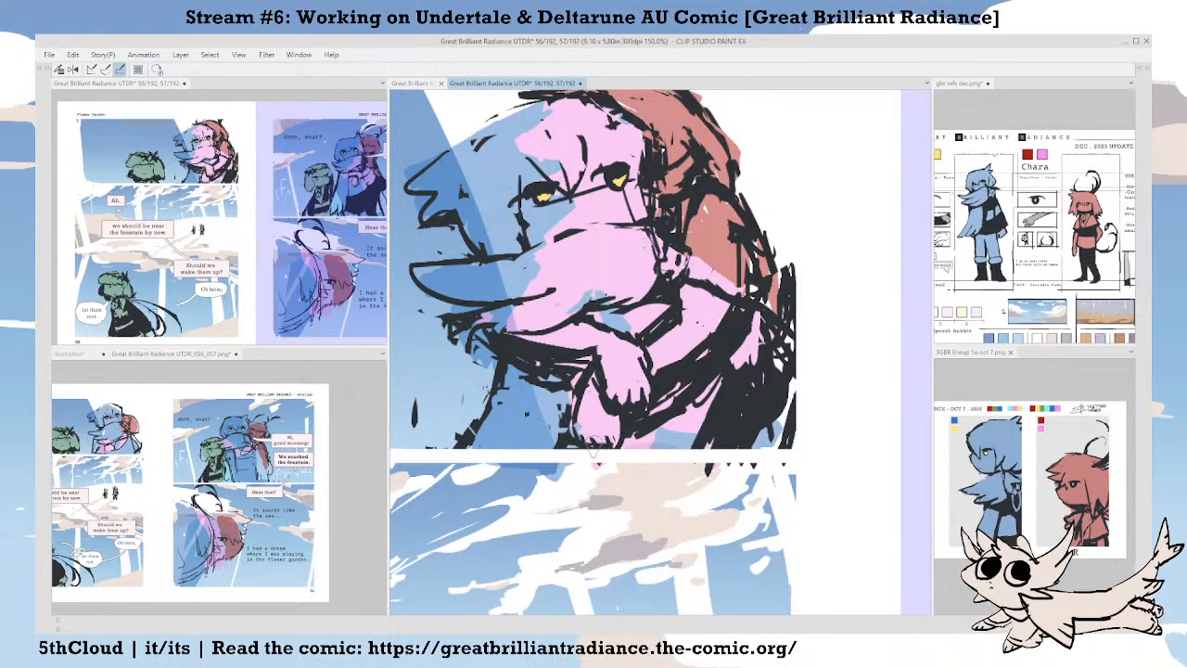
scroll(647, 448, "down", 4)
left_click_drag(683, 575, 637, 434)
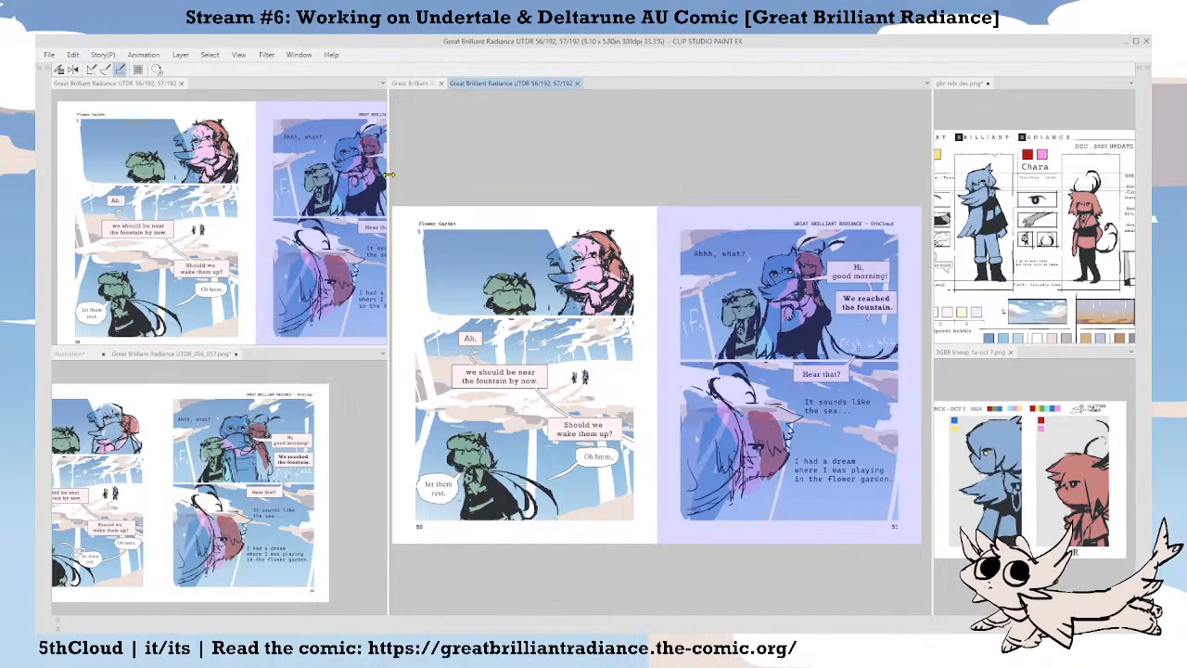
Narrow the reference views to widen the main canvas, and bring page 50 fully into both reference views.
left_click_drag(390, 174, 369, 297)
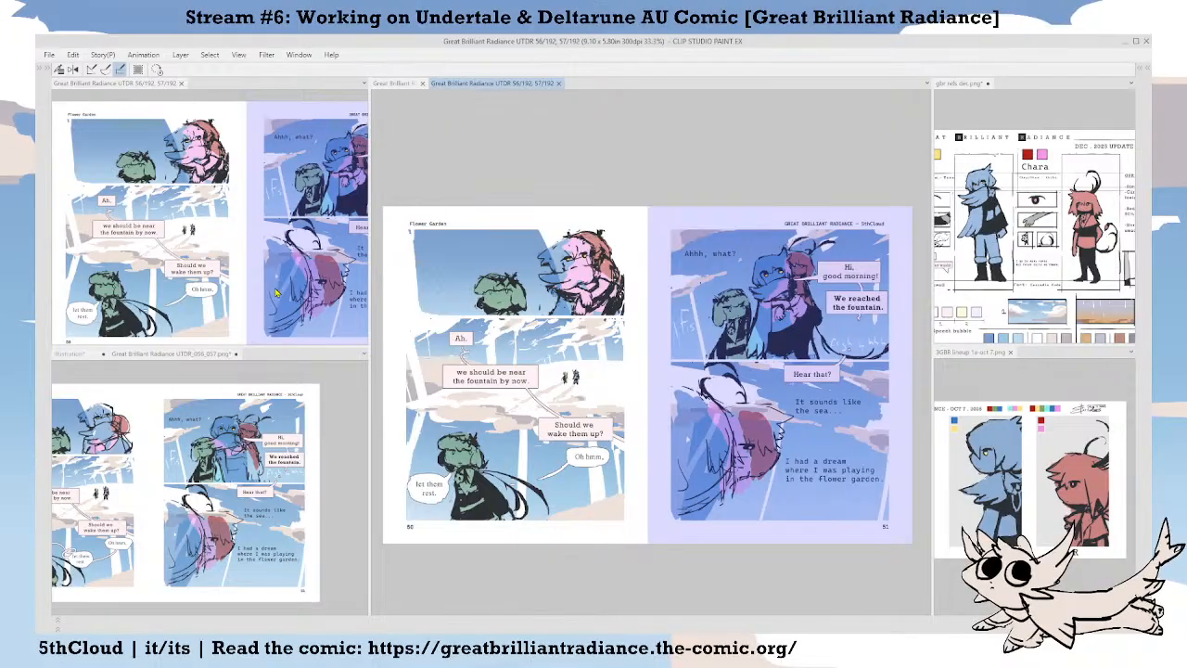
left_click(242, 172)
left_click_drag(216, 202, 255, 192)
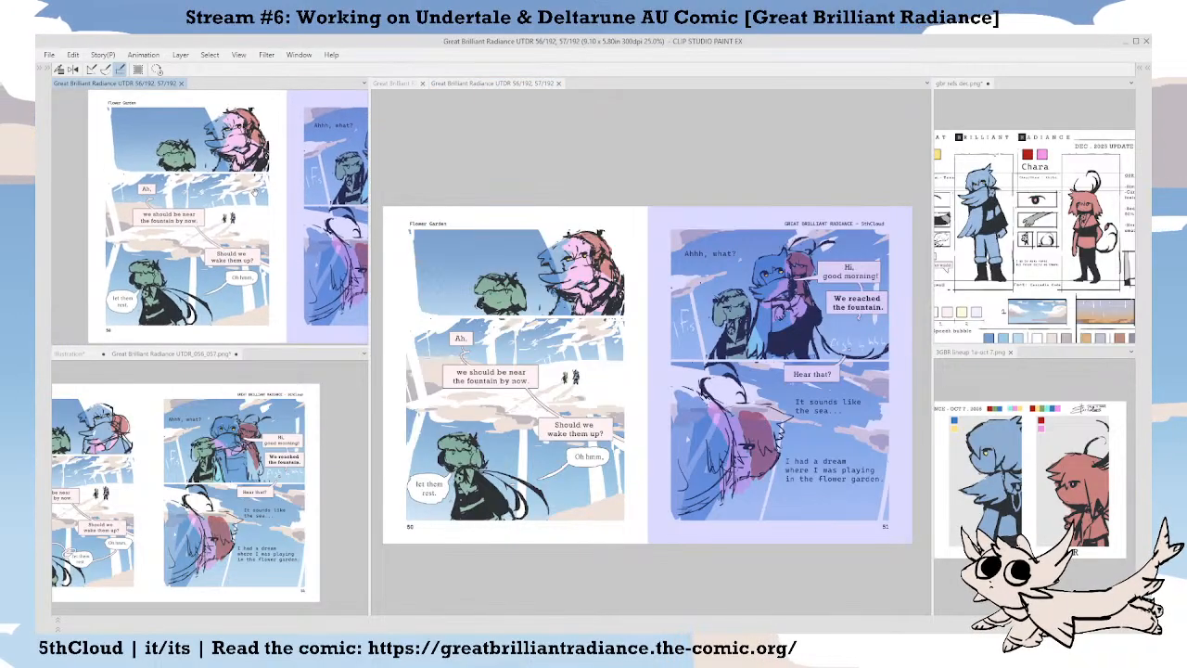
left_click_drag(279, 417, 407, 412)
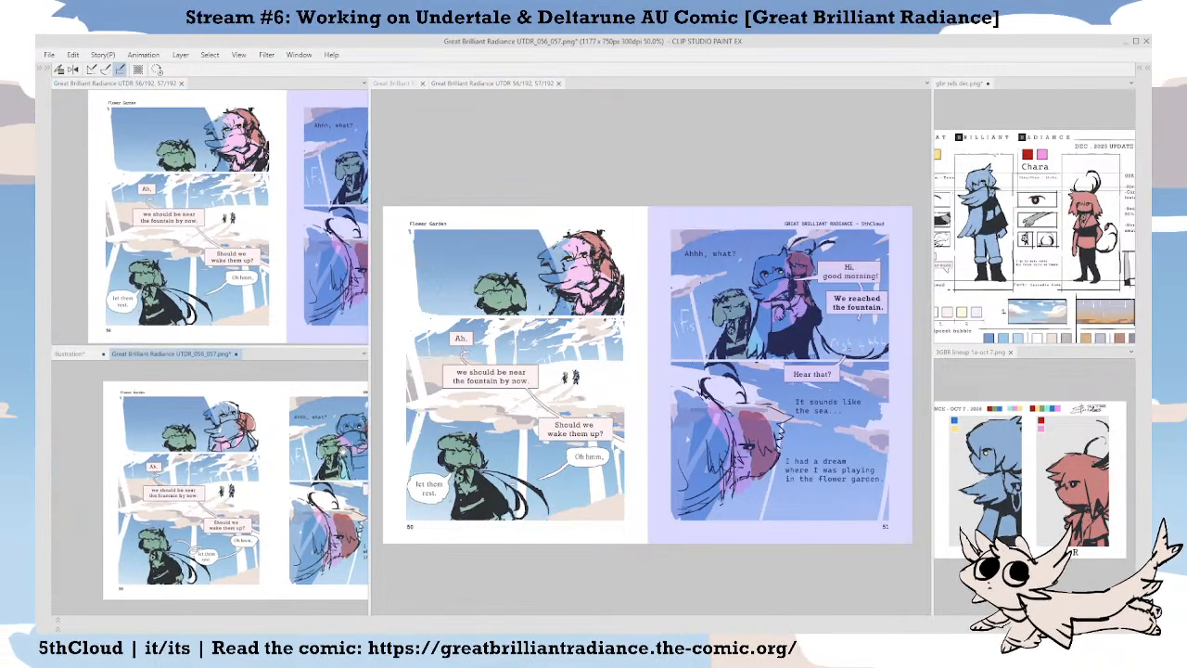
Create a new blank 1920 x 1080 px illustration at 72 dpi alongside the open comic.
left_click(507, 156)
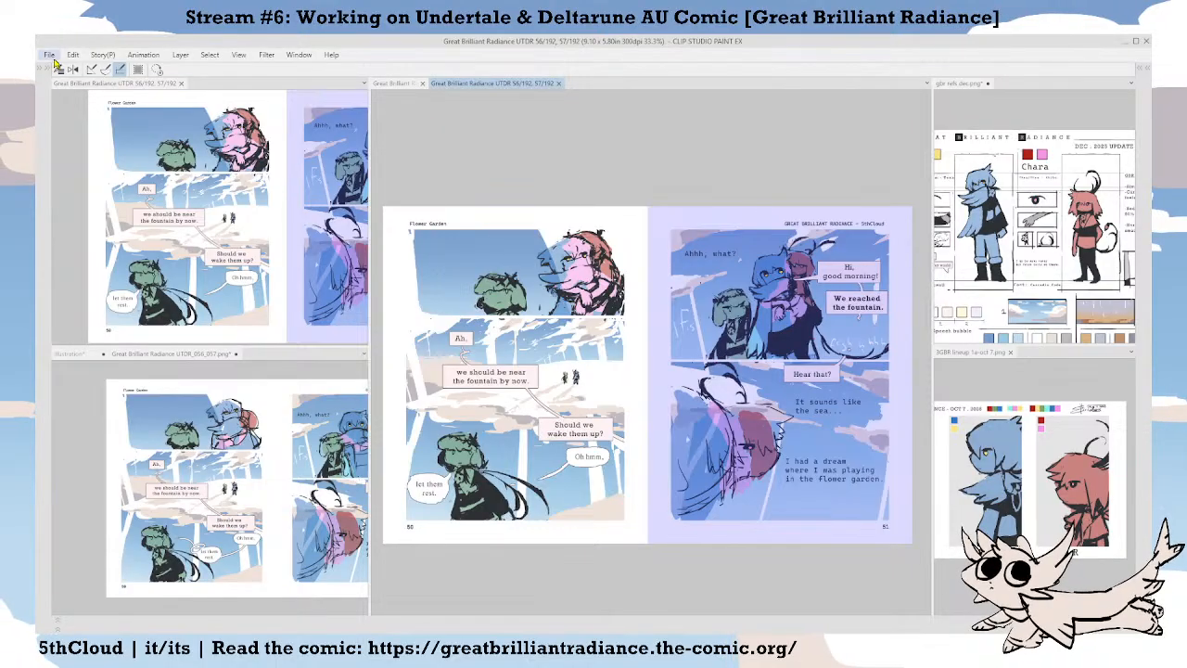
left_click(988, 112)
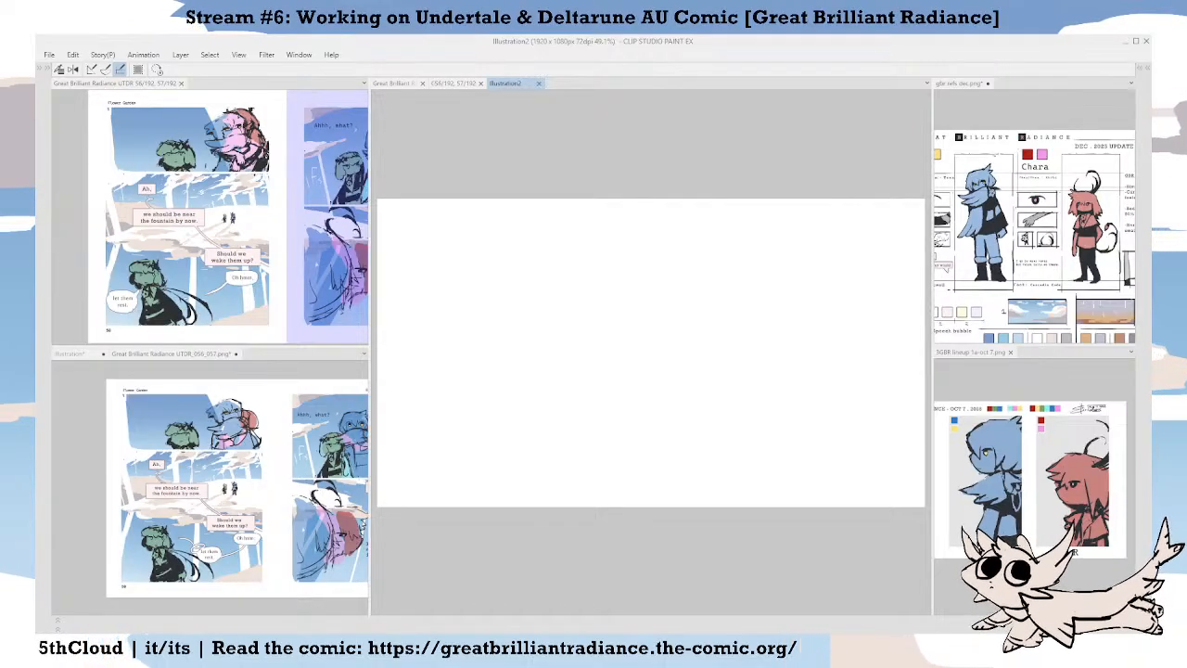
Try the Meat Triangle pen with a looping stroke on the blank canvas and undo it.
left_click_drag(652, 299, 679, 308)
key("Tab")
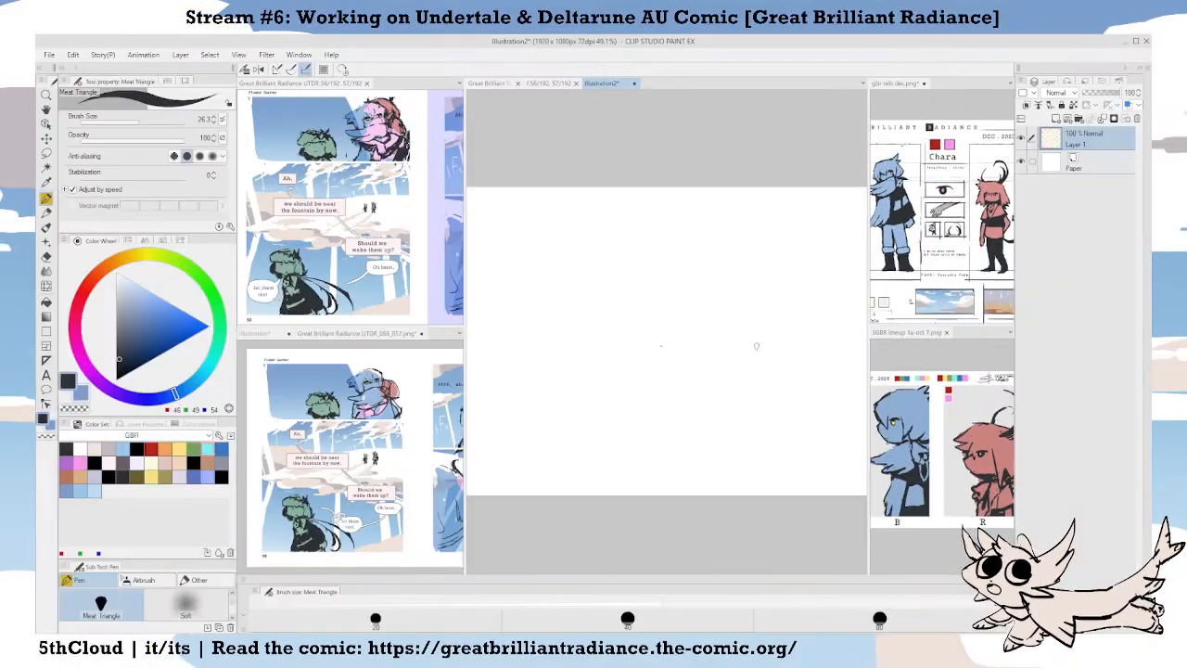
key("Tab")
mouse_move(608, 355)
left_mouse_down()
mouse_move(548, 339)
mouse_move(787, 436)
left_mouse_up()
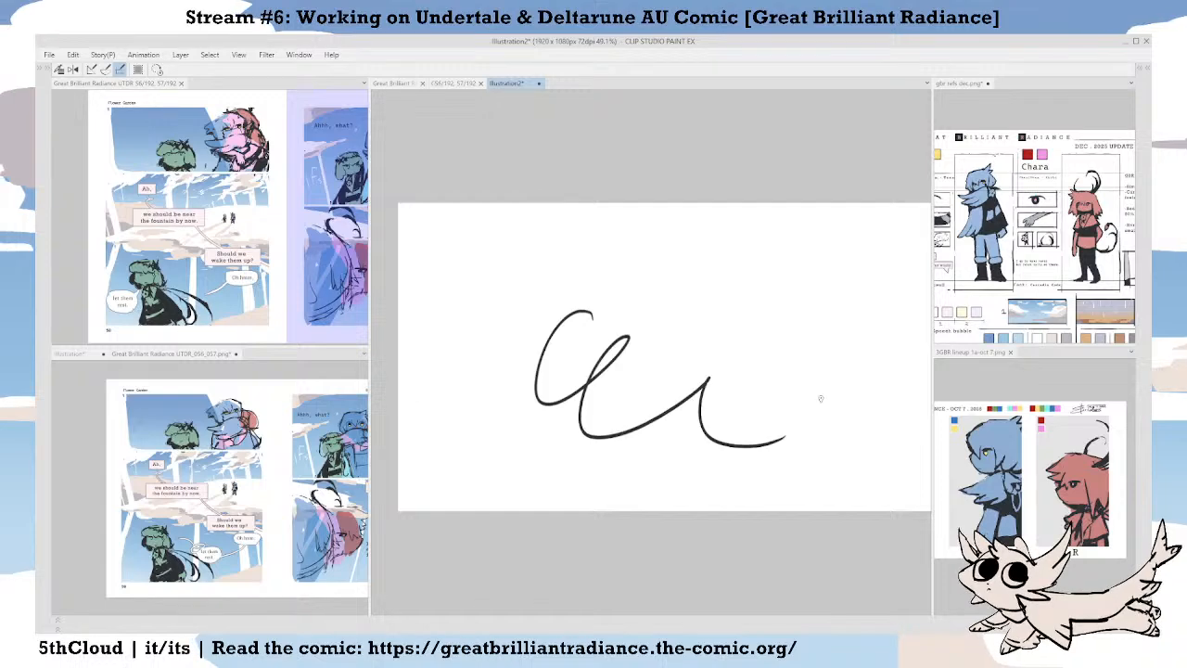
key("ctrl+z")
key("Tab")
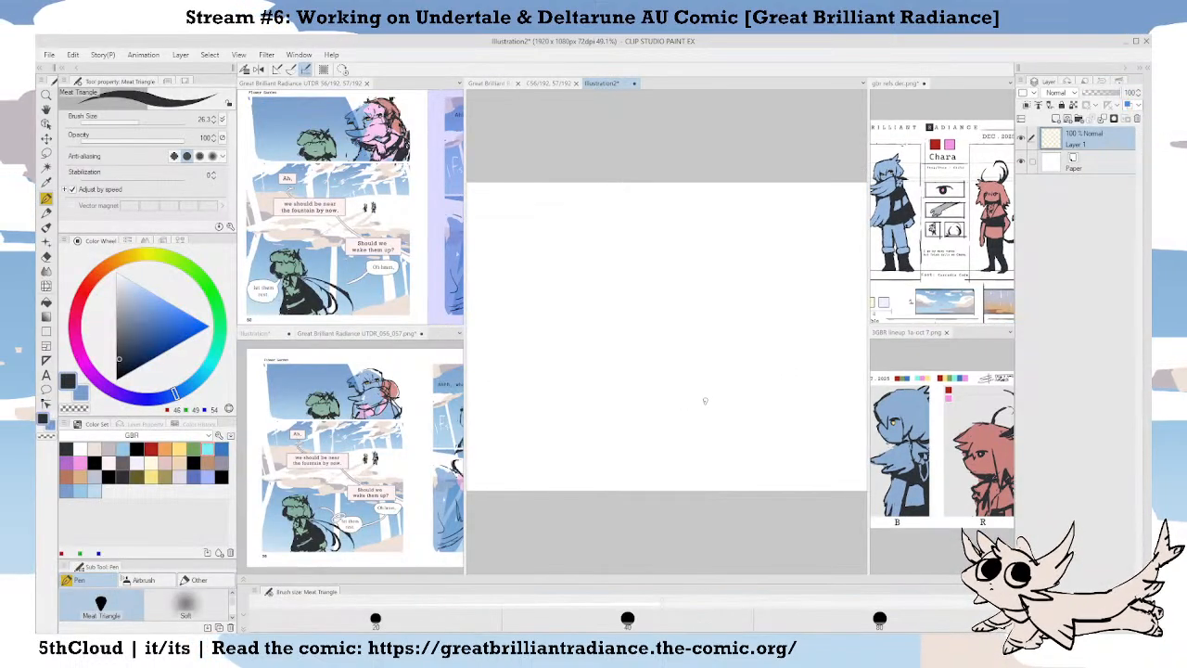
key("Tab")
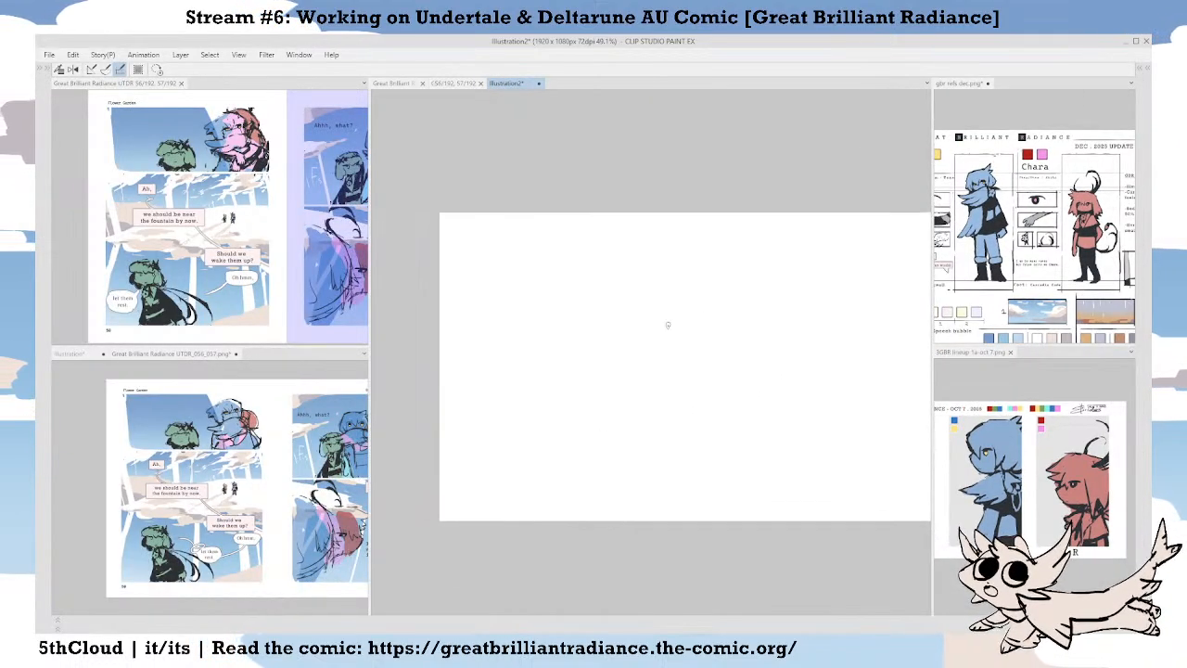
scroll(619, 323, "up", 1)
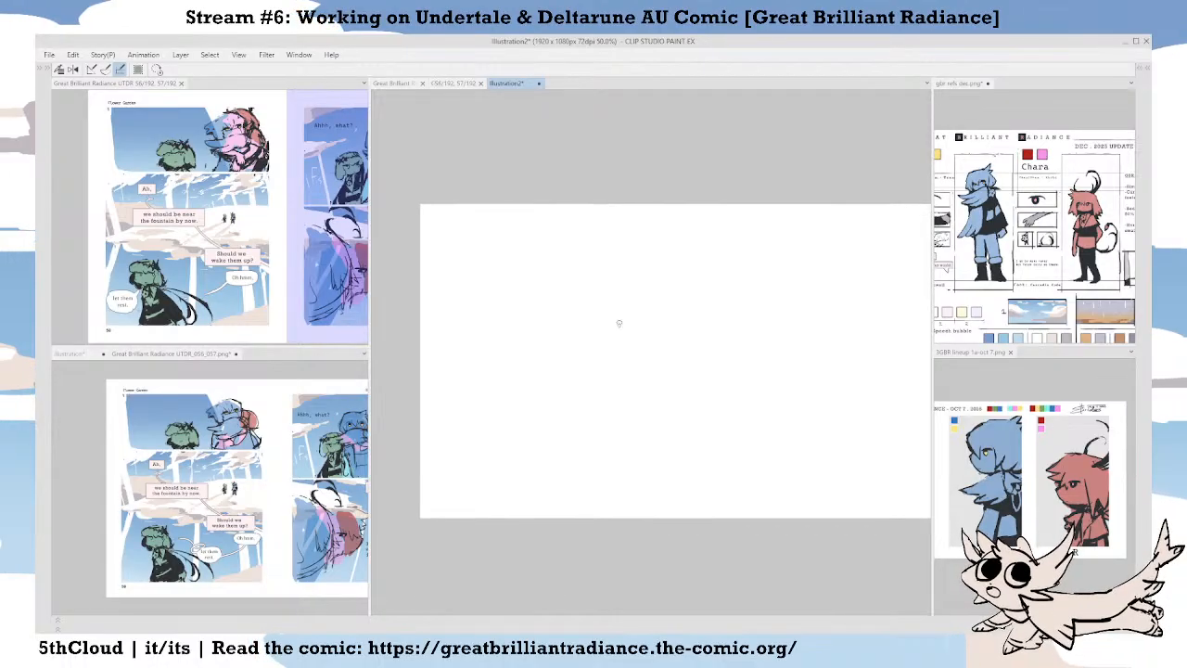
left_click_drag(642, 340, 667, 344)
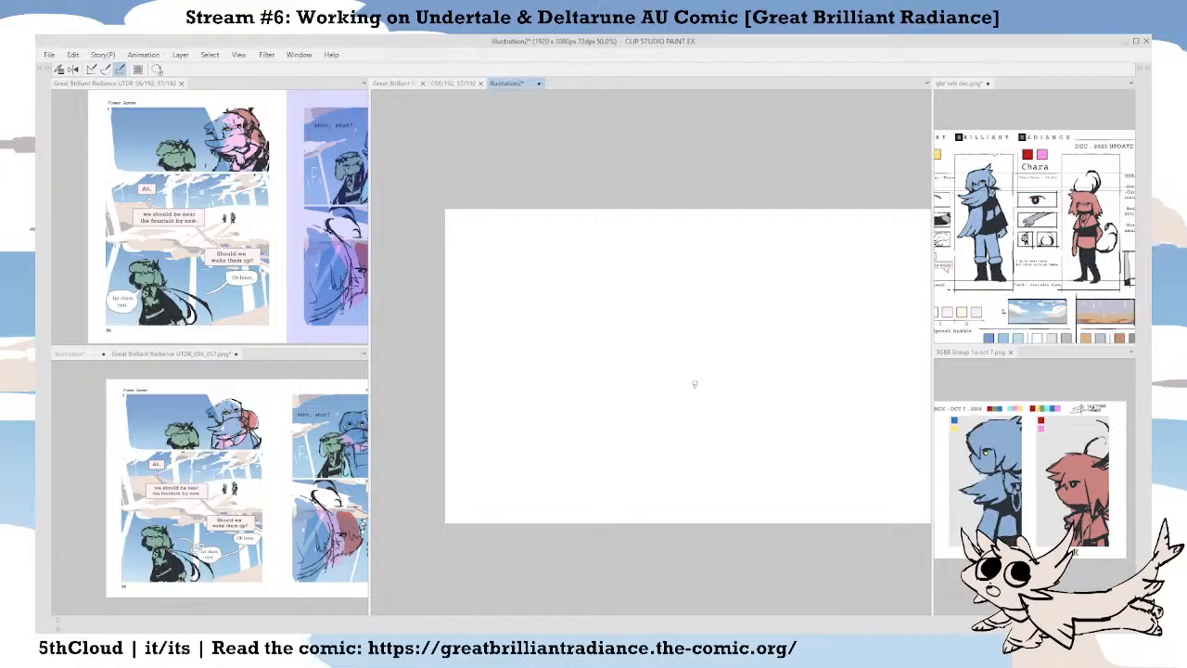
mouse_move(695, 408)
left_mouse_down()
mouse_move(678, 414)
mouse_move(691, 424)
left_mouse_up()
left_click_drag(620, 422, 626, 423)
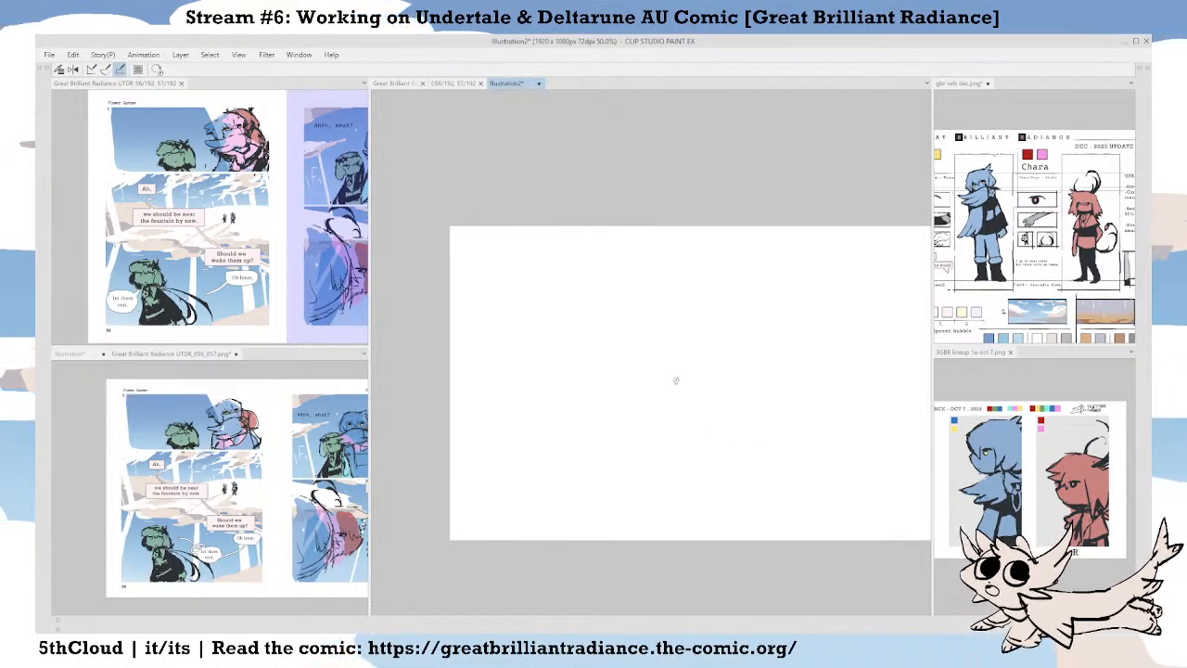
scroll(675, 363, "up", 1)
left_click_drag(571, 348, 614, 335)
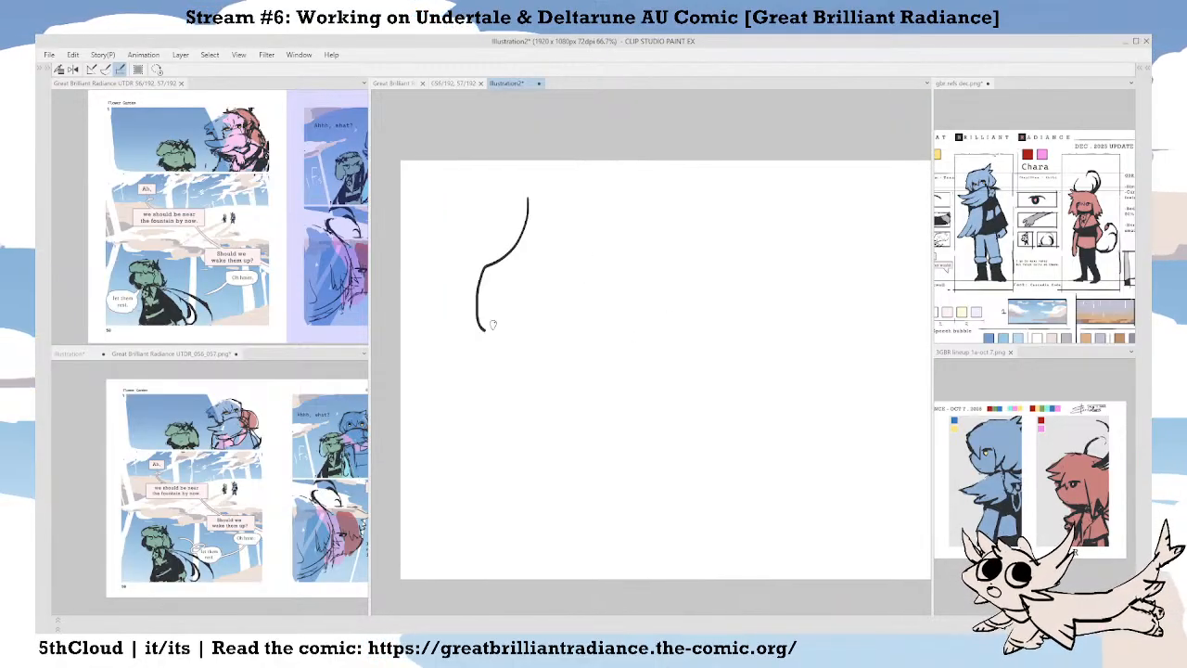
key("ctrl+z")
left_click_drag(529, 203, 492, 297)
key("ctrl+z")
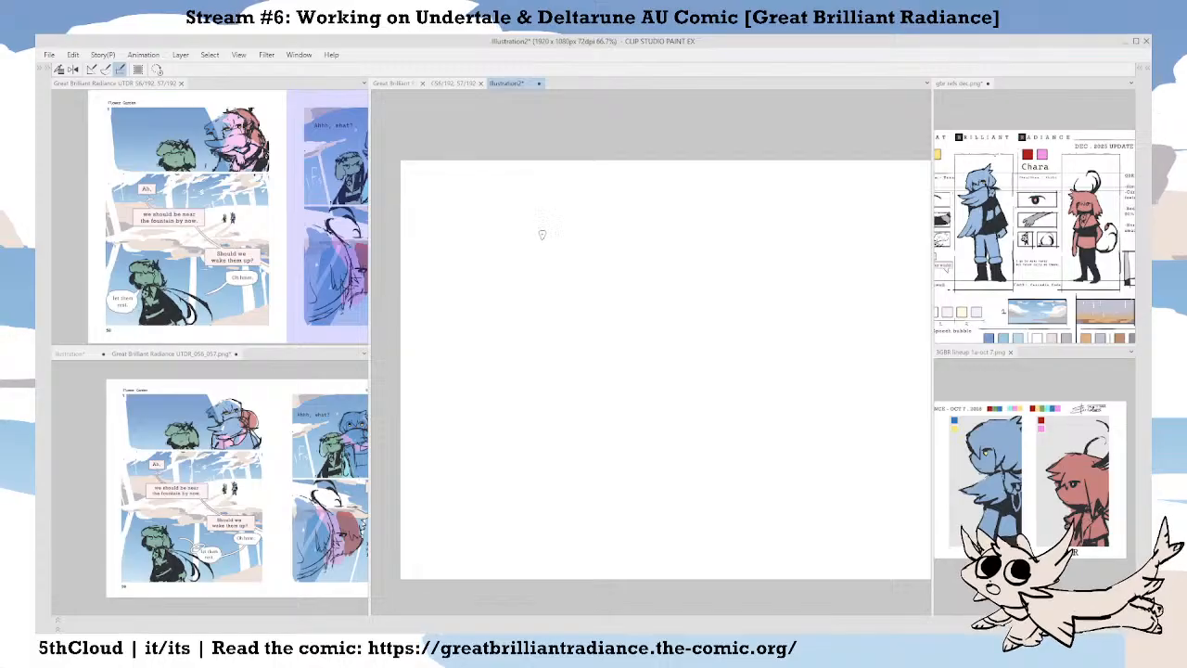
left_click_drag(540, 219, 511, 299)
mouse_move(514, 290)
left_mouse_down()
mouse_move(510, 325)
mouse_move(548, 327)
left_mouse_up()
key("ctrl+z")
key("ctrl+z")
key("ctrl+z")
Sketch a blocky foot with toe lines in the upper part of the blank canvas and scale it down.
mouse_move(546, 221)
left_mouse_down()
mouse_move(504, 323)
mouse_move(620, 322)
mouse_move(655, 240)
left_mouse_up()
left_click_drag(617, 323, 659, 223)
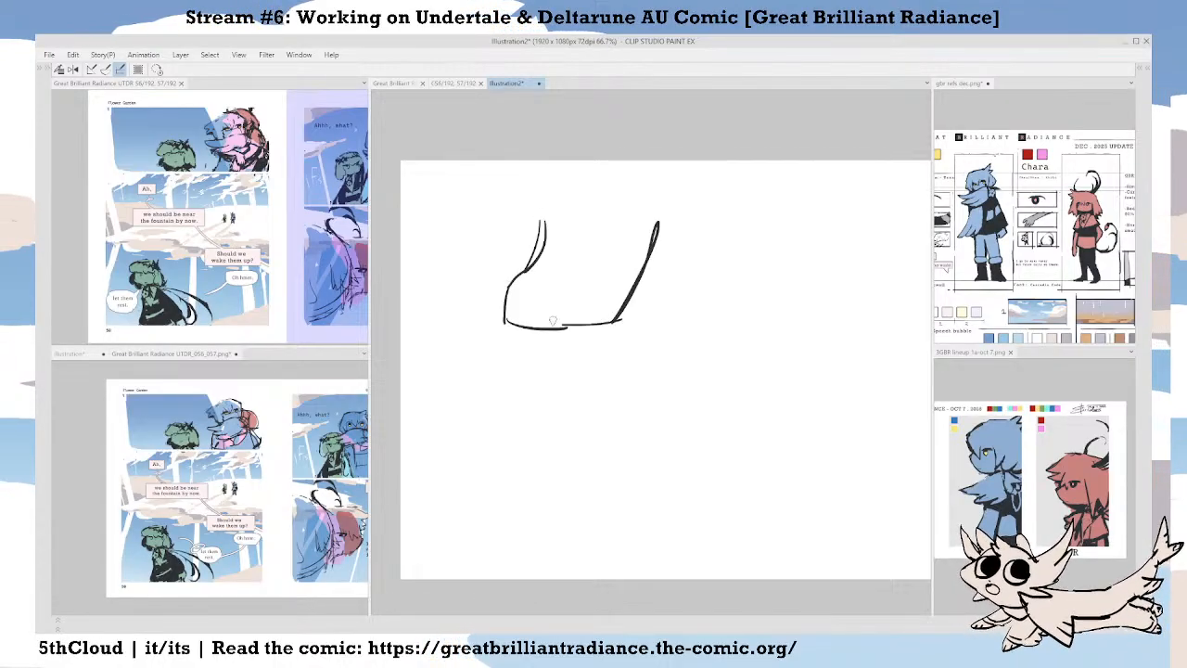
mouse_move(524, 291)
left_mouse_down()
mouse_move(520, 328)
mouse_move(548, 330)
left_mouse_up()
mouse_move(574, 292)
left_mouse_down()
mouse_move(574, 325)
mouse_move(559, 315)
mouse_move(578, 313)
left_mouse_up()
left_click_drag(643, 282, 605, 262)
left_click_drag(593, 344, 668, 296)
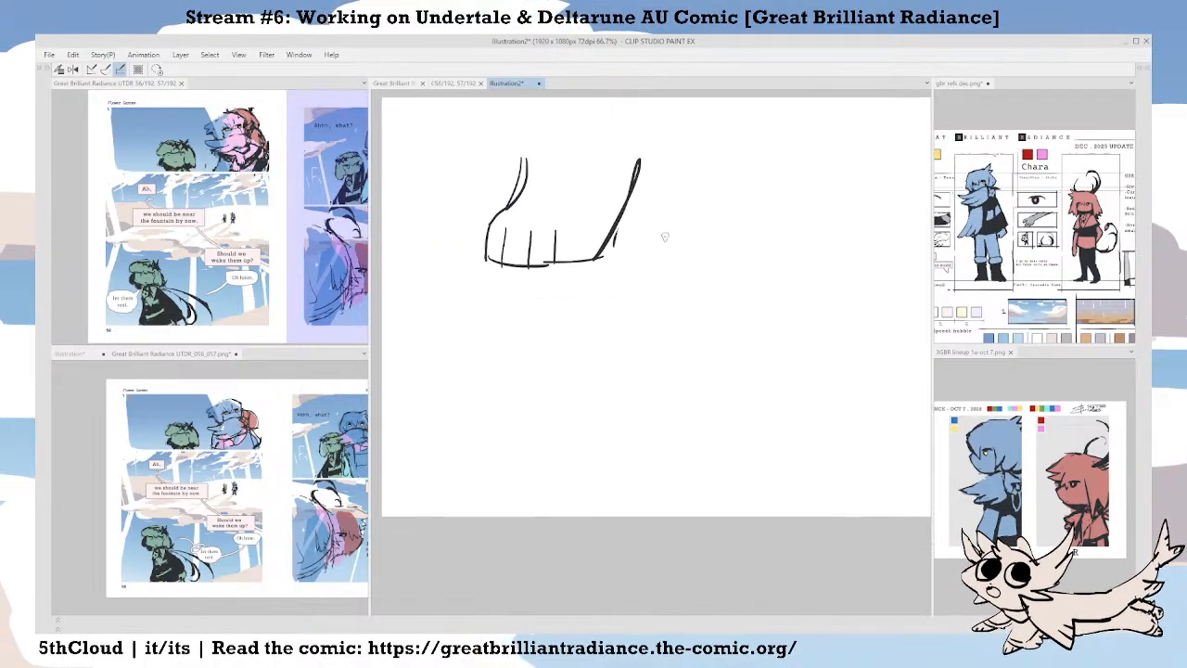
key("ctrl+t")
left_click_drag(641, 157, 606, 203)
key("Return")
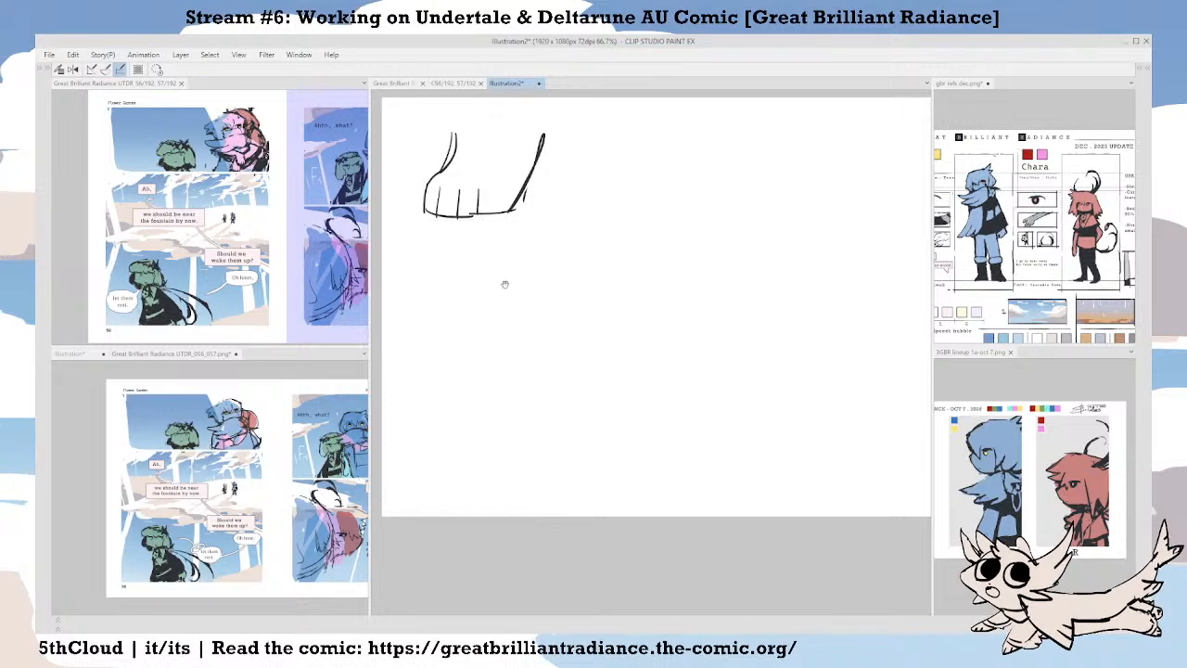
Sketch a feathered wing below the foot, with long end feathers and two rows of scalloped feather edges.
mouse_move(504, 284)
left_mouse_down()
mouse_move(542, 312)
mouse_move(471, 337)
mouse_move(483, 453)
mouse_move(515, 529)
left_mouse_up()
left_click_drag(508, 413, 553, 471)
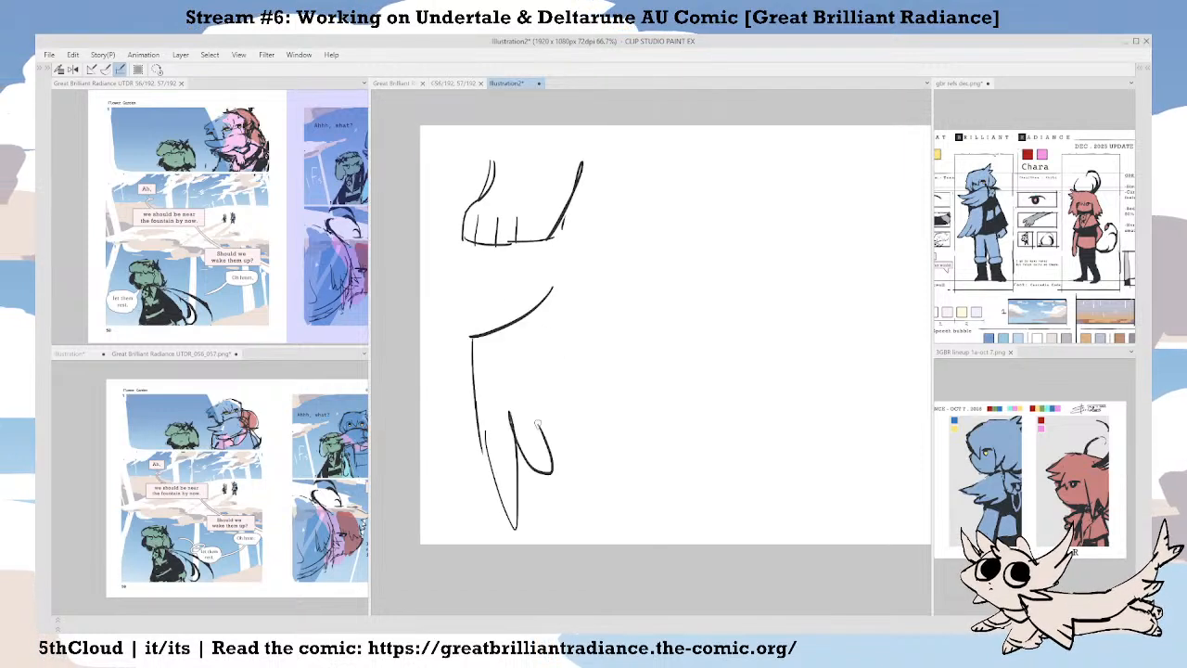
left_click_drag(549, 408, 637, 355)
left_click_drag(642, 357, 686, 297)
left_click_drag(665, 240, 682, 279)
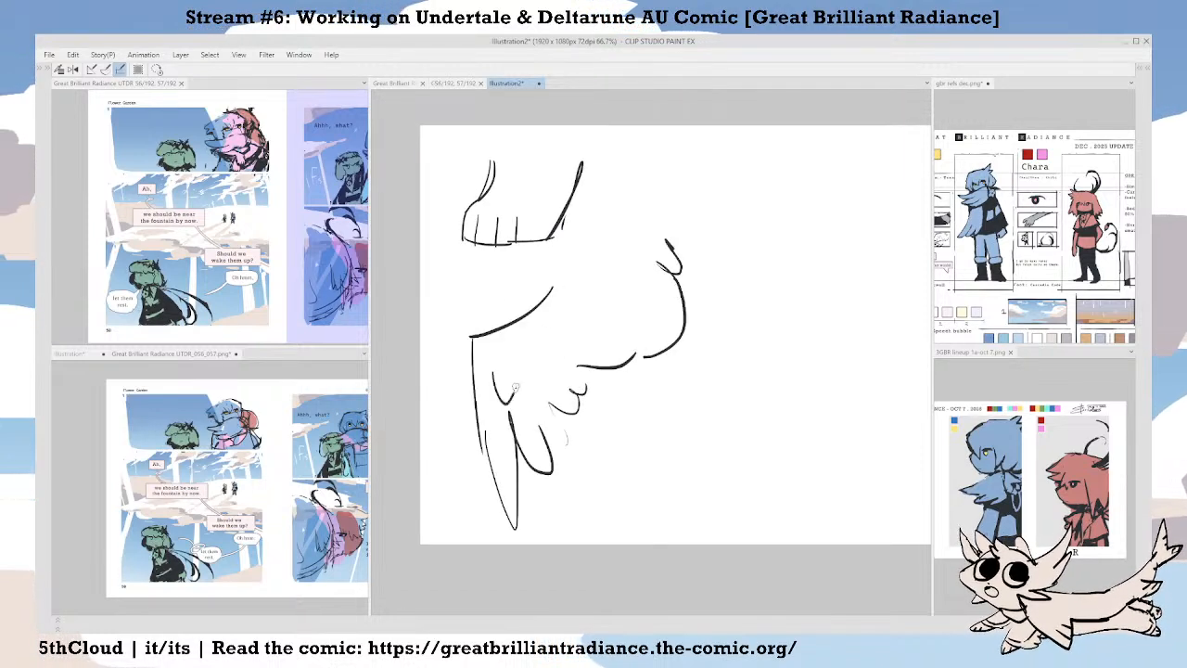
left_click_drag(516, 387, 537, 382)
left_click_drag(564, 360, 575, 351)
mouse_move(579, 338)
left_mouse_down()
mouse_move(626, 318)
mouse_move(643, 263)
left_mouse_up()
left_click_drag(499, 321, 461, 365)
mouse_move(483, 336)
left_mouse_down()
mouse_move(470, 404)
mouse_move(563, 294)
left_mouse_up()
left_click_drag(566, 289, 581, 234)
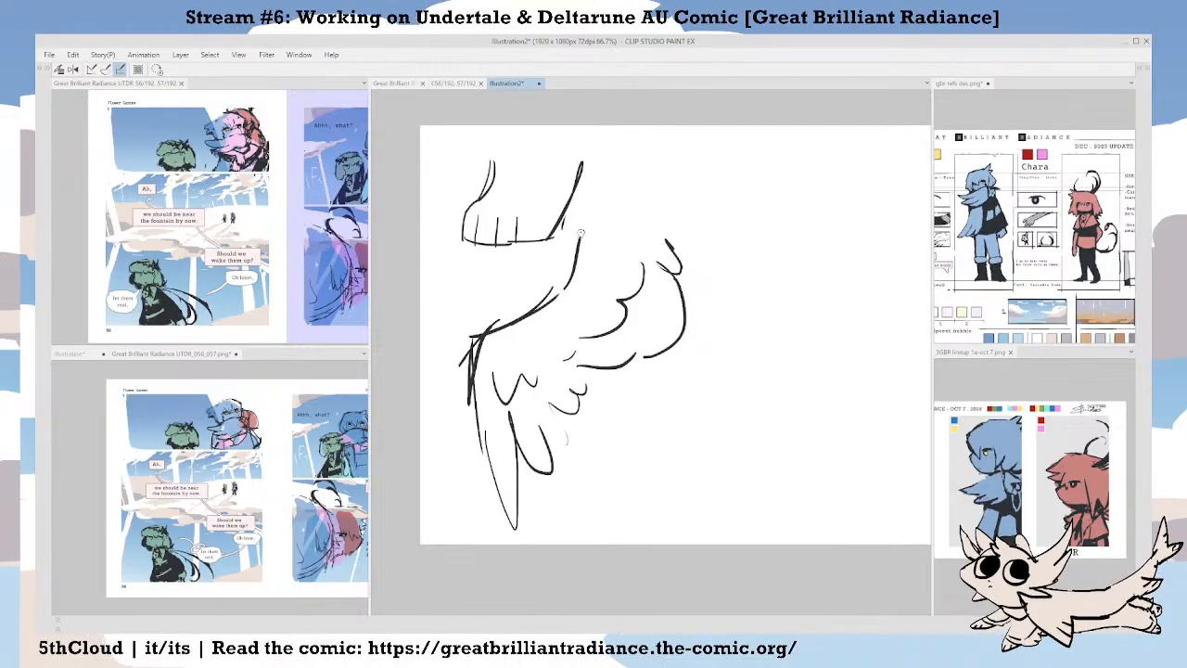
Sketch a bird's leg beside the wing, with splayed clawed toes and a hooked rear talon.
mouse_move(689, 334)
left_mouse_down()
mouse_move(644, 366)
mouse_move(620, 344)
left_mouse_up()
left_click_drag(654, 406, 676, 402)
mouse_move(628, 435)
left_mouse_down()
mouse_move(673, 421)
mouse_move(653, 403)
left_mouse_up()
mouse_move(662, 363)
left_mouse_down()
mouse_move(640, 400)
mouse_move(636, 481)
mouse_move(664, 397)
mouse_move(703, 428)
mouse_move(714, 362)
mouse_move(619, 426)
mouse_move(682, 310)
left_mouse_up()
mouse_move(714, 364)
left_mouse_down()
mouse_move(736, 325)
mouse_move(767, 318)
left_mouse_up()
mouse_move(776, 324)
left_mouse_down()
mouse_move(782, 359)
mouse_move(787, 311)
mouse_move(754, 310)
left_mouse_up()
mouse_move(758, 290)
left_mouse_down()
mouse_move(766, 308)
mouse_move(723, 277)
mouse_move(720, 216)
mouse_move(675, 317)
left_mouse_up()
left_click_drag(674, 317, 684, 185)
left_click_drag(645, 271, 649, 302)
mouse_move(544, 221)
left_mouse_down()
mouse_move(513, 248)
mouse_move(486, 249)
left_mouse_up()
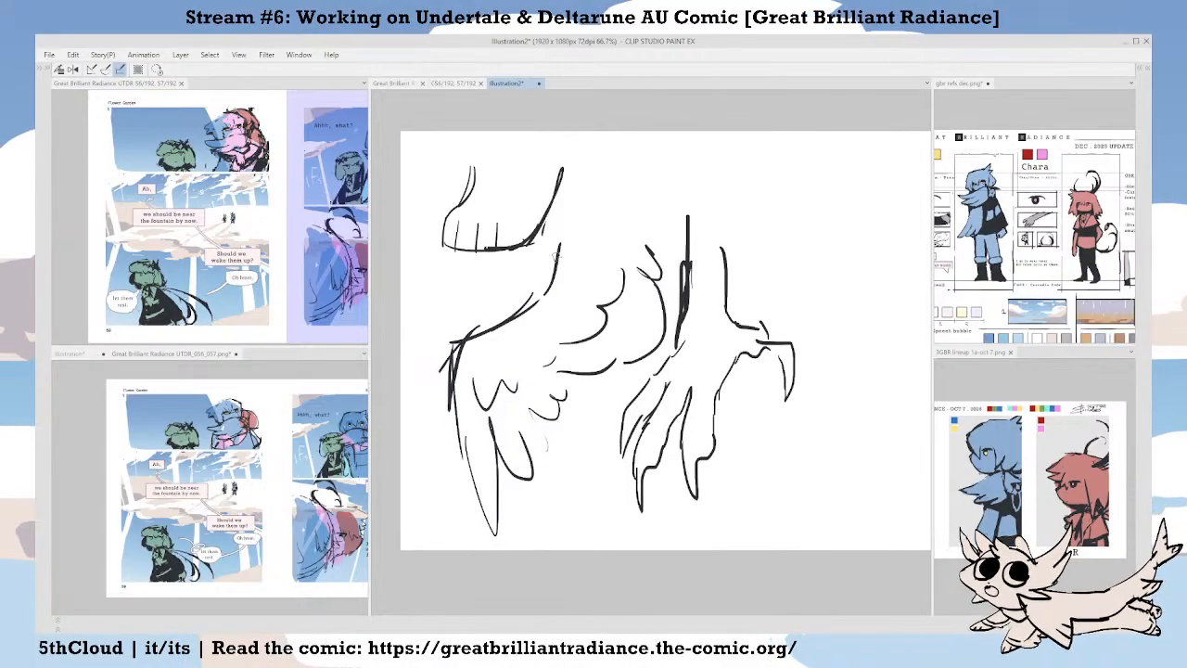
left_click_drag(746, 295, 711, 313, "space")
left_click_drag(698, 235, 693, 322)
left_click_drag(740, 368, 766, 371, "space")
Scale the foot, wing and talon sketches down together and place them in the canvas's upper left area.
key("ctrl+t")
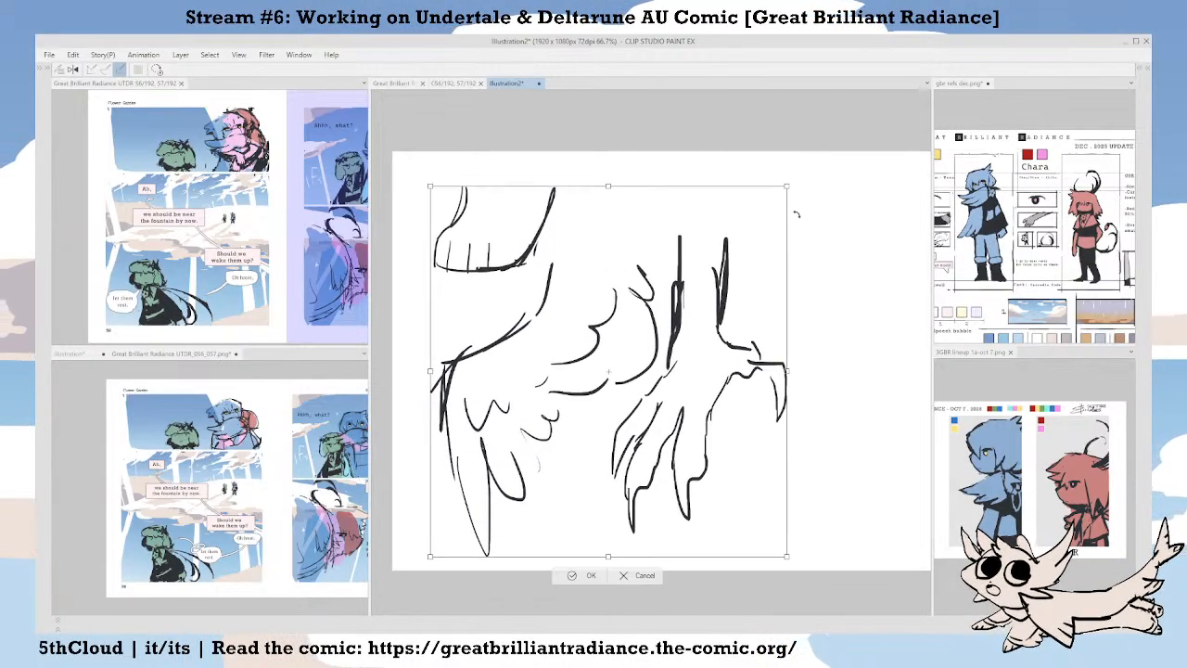
left_click_drag(790, 186, 647, 331)
left_click_drag(626, 418, 596, 275)
left_click(500, 406)
left_click_drag(587, 467, 576, 467, "space")
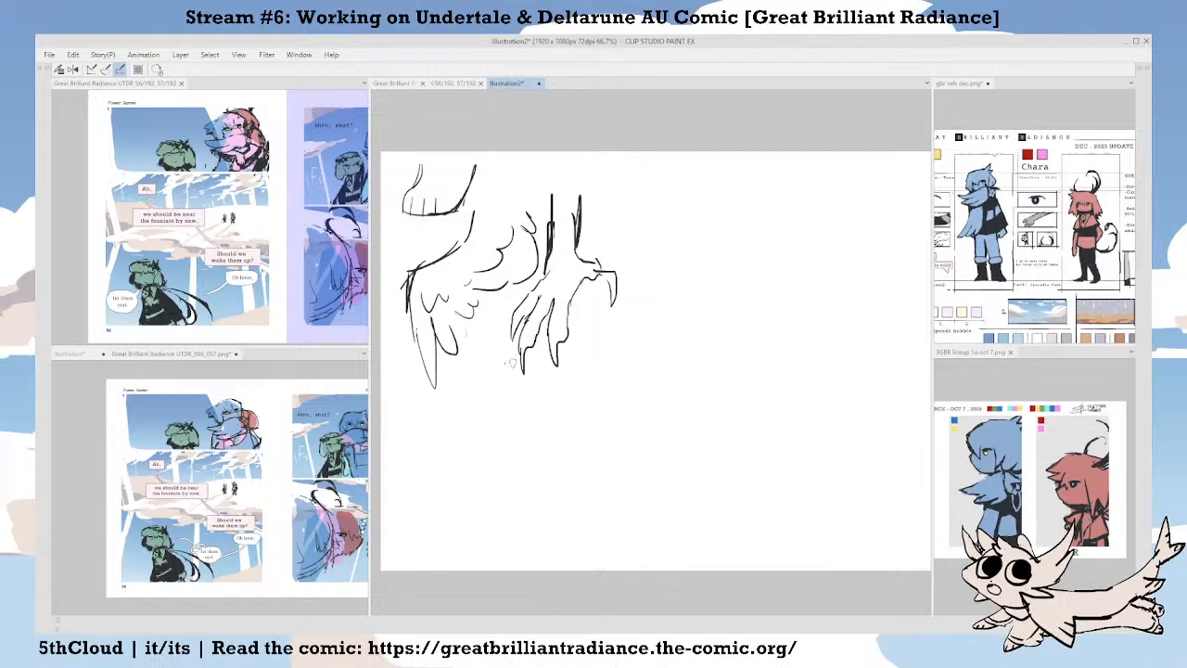
Narrow the comic reference views to widen the main canvas, and reposition page 50 within the upper one.
left_click_drag(372, 367, 214, 408)
left_click(201, 417)
left_click(115, 86)
left_click_drag(135, 178, 148, 177)
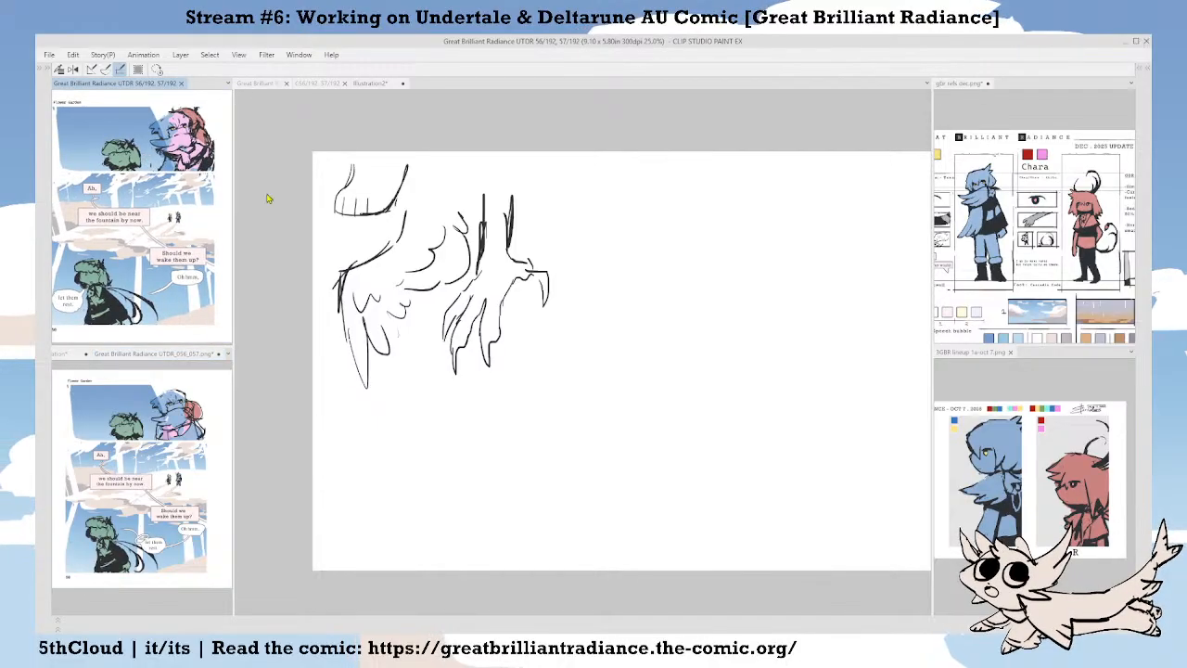
left_click(270, 199)
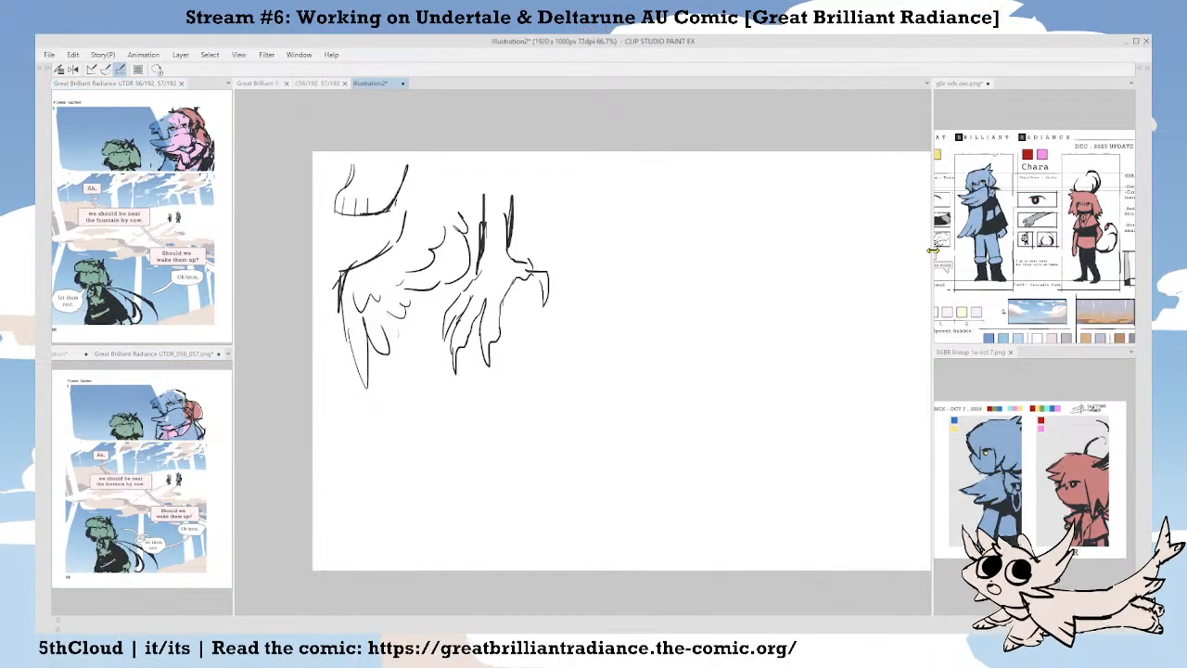
Narrow the character reference views and bring Frisk's design into view beside the sketch canvas.
left_click_drag(932, 251, 984, 251)
left_click(1049, 113)
left_click_drag(1025, 189, 1109, 212)
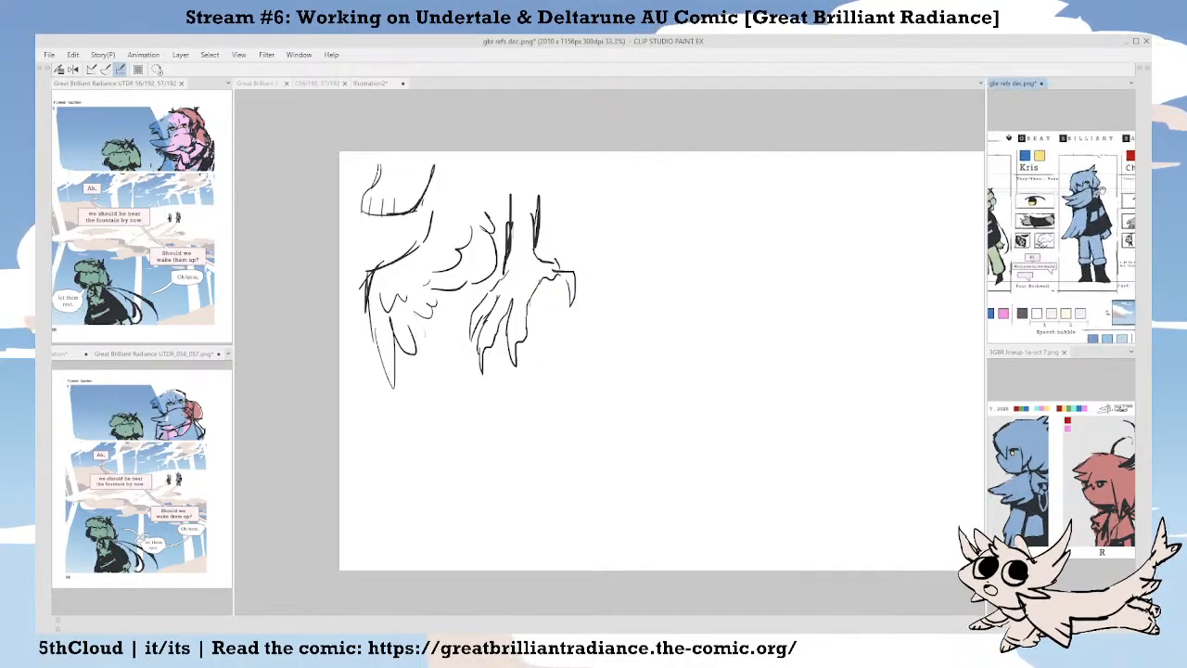
left_click_drag(998, 243, 1071, 253)
scroll(1037, 255, "up", 2)
scroll(1037, 256, "down", 2)
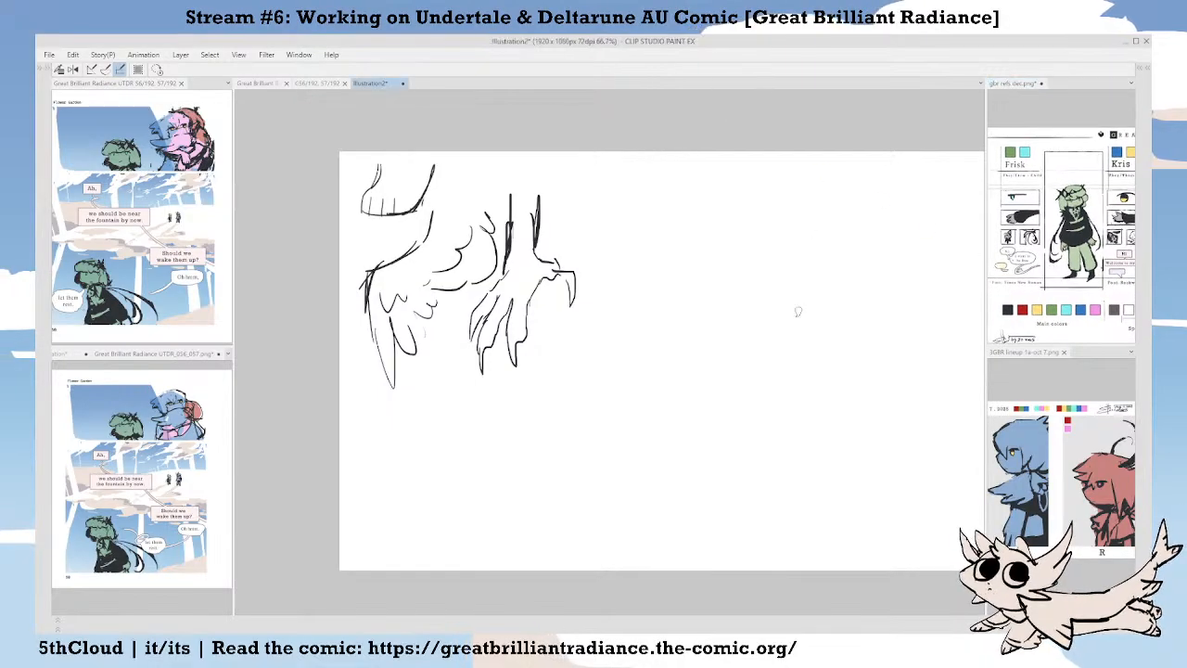
mouse_move(795, 310)
left_mouse_down()
mouse_move(739, 376)
mouse_move(628, 386)
mouse_move(638, 408)
left_mouse_up()
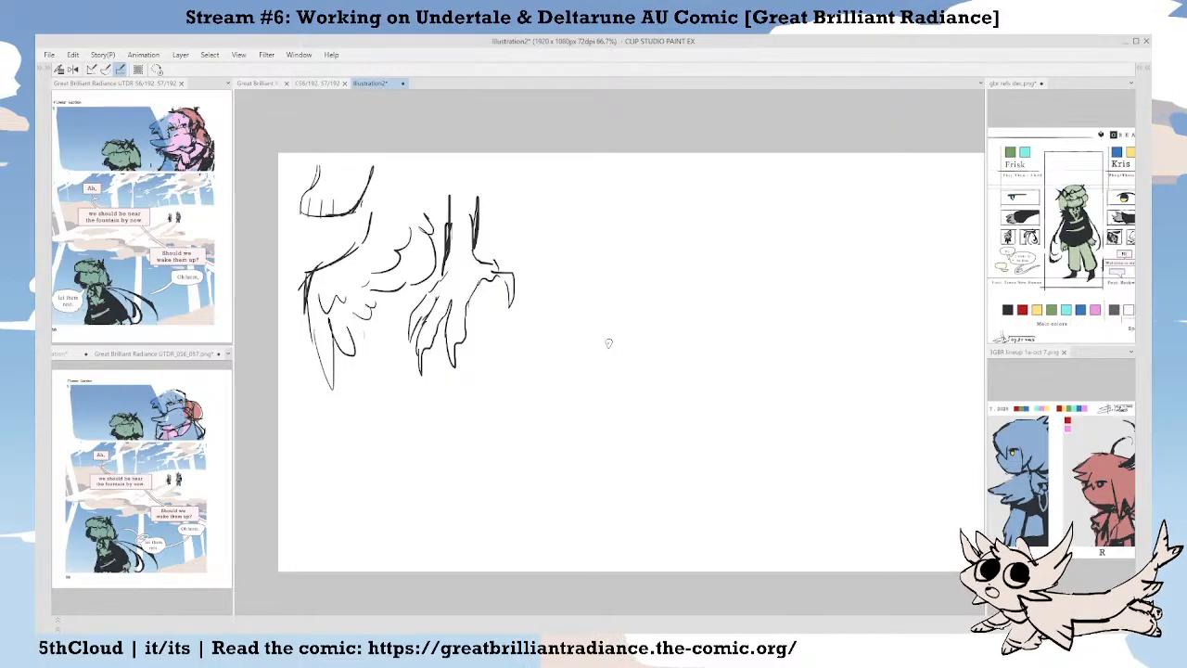
Check the comic spread and the comic's page overview, and return to the sketch illustration.
left_click(317, 83)
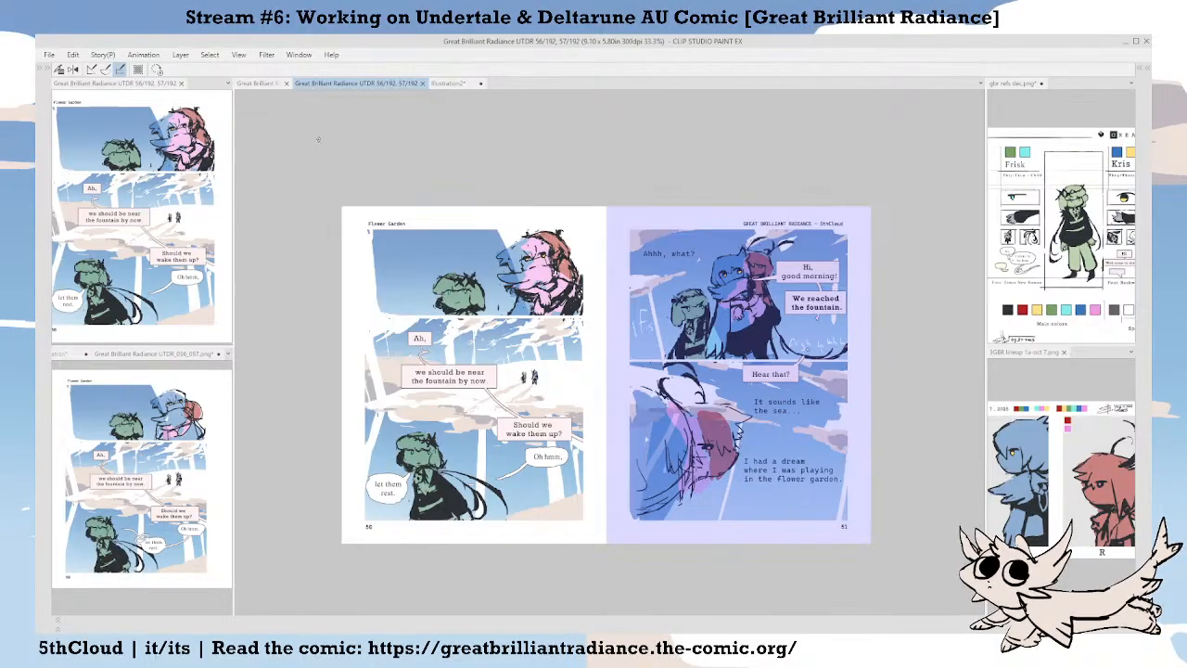
left_click(262, 84)
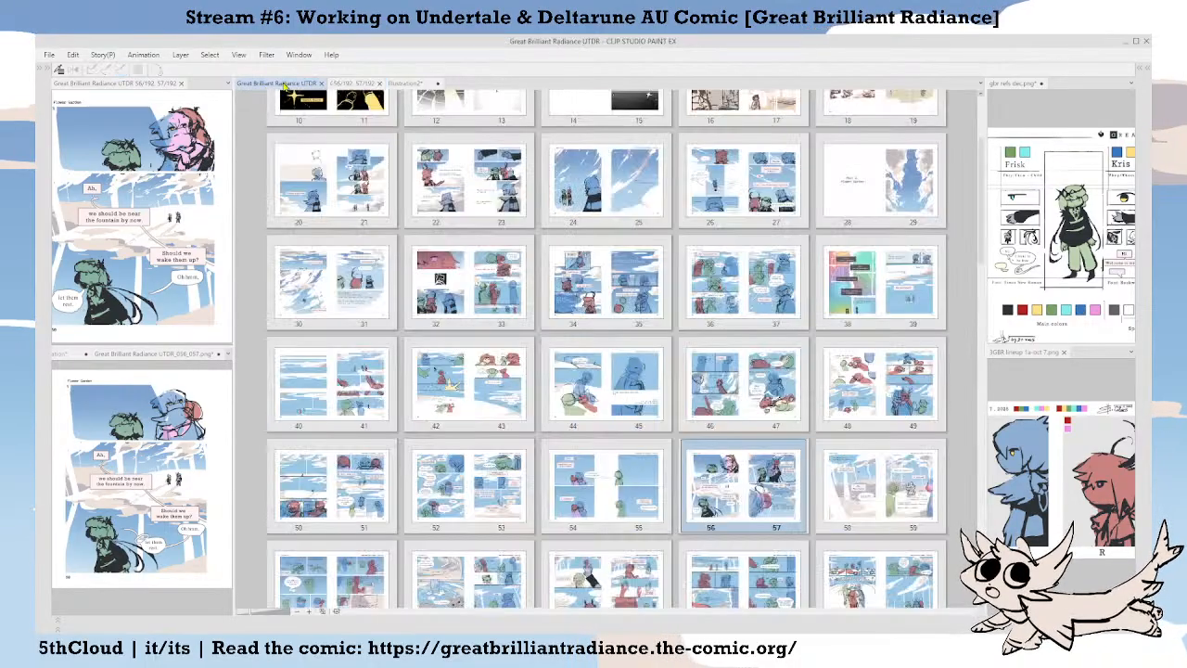
left_click(406, 85)
left_click_drag(676, 326, 711, 322)
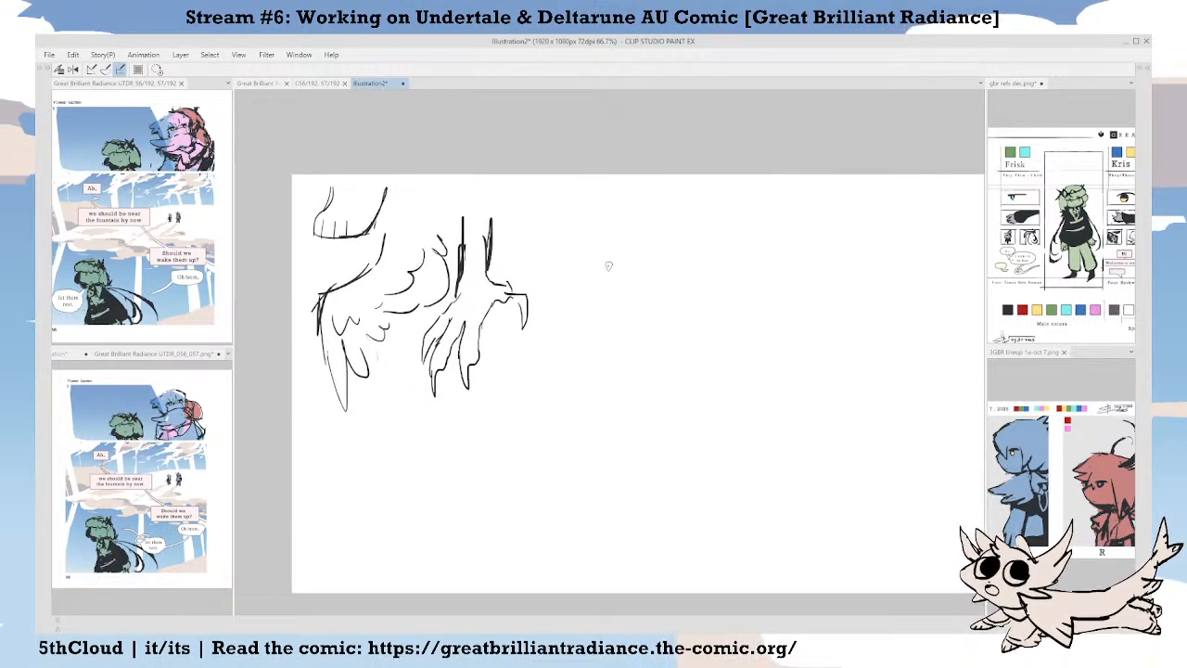
Draw a thick tapered four-sided block for the back of a hand in the canvas's empty area.
left_click_drag(670, 288, 660, 373)
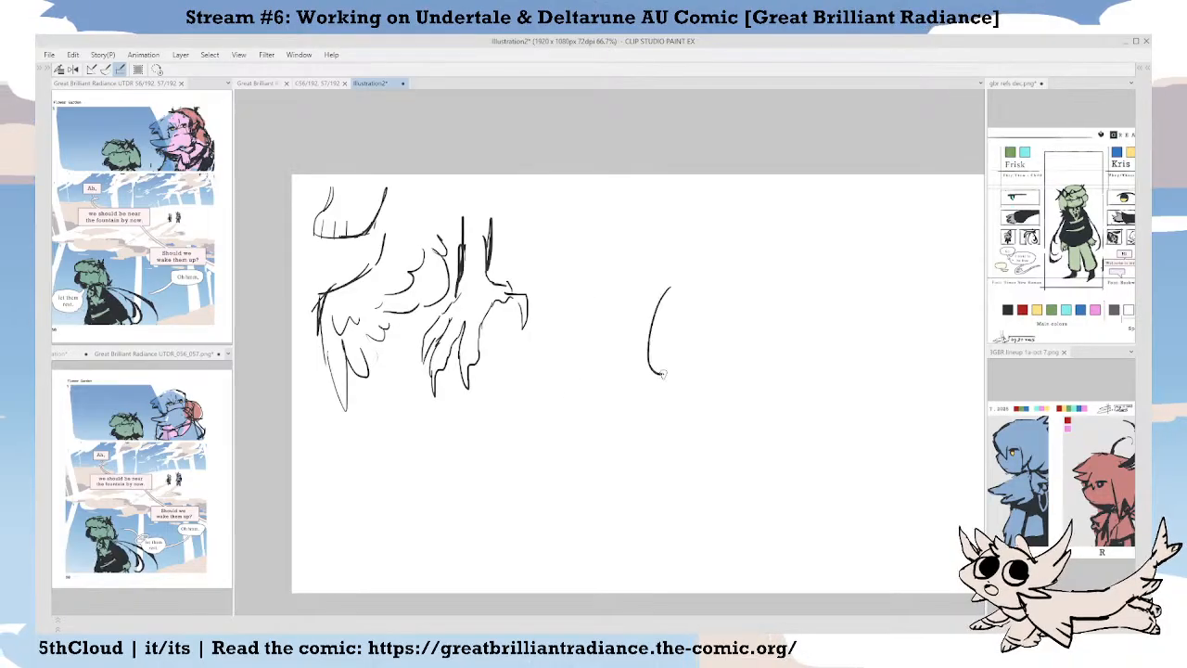
key("ctrl+z")
mouse_move(653, 278)
left_mouse_down()
mouse_move(693, 363)
mouse_move(730, 301)
mouse_move(690, 264)
mouse_move(627, 348)
left_mouse_up()
left_click_drag(711, 303, 654, 289)
mouse_move(561, 331)
left_mouse_down()
mouse_move(642, 348)
mouse_move(666, 330)
mouse_move(625, 293)
mouse_move(600, 377)
mouse_move(647, 343)
mouse_move(681, 272)
mouse_move(596, 352)
mouse_move(623, 356)
mouse_move(661, 306)
mouse_move(644, 357)
mouse_move(618, 358)
mouse_move(690, 371)
left_mouse_up()
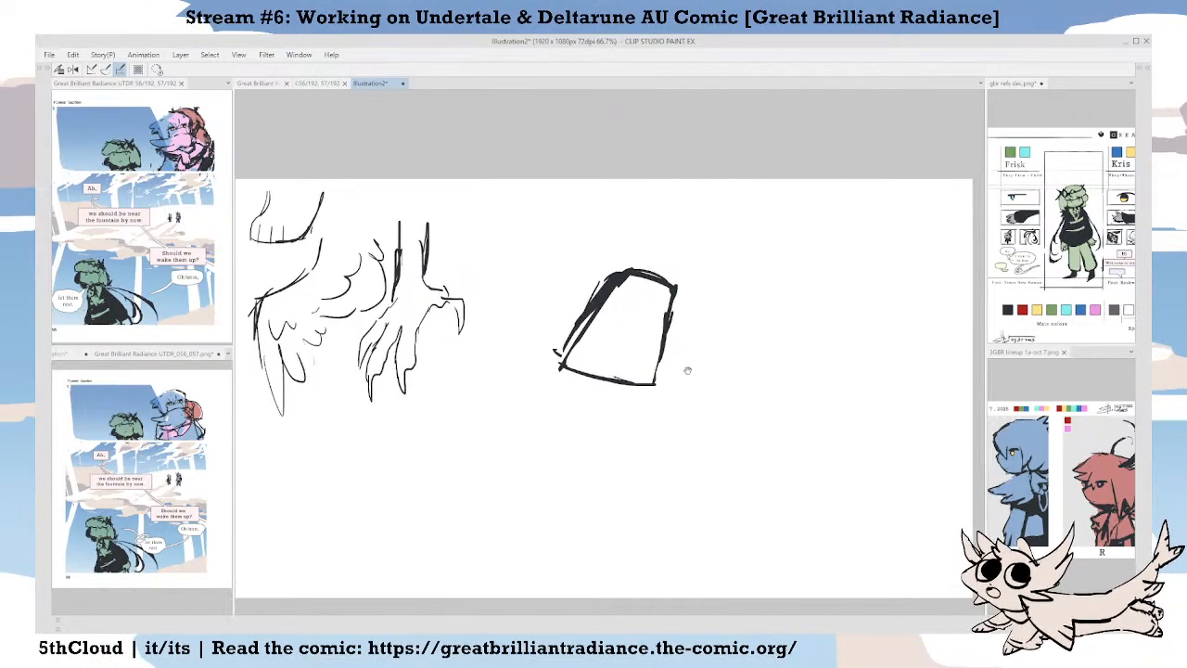
Divide the hand block's lower edge and sketch pointed fingers and a small thumb onto it.
mouse_move(637, 325)
left_mouse_down()
mouse_move(645, 310)
mouse_move(622, 338)
mouse_move(634, 342)
left_mouse_up()
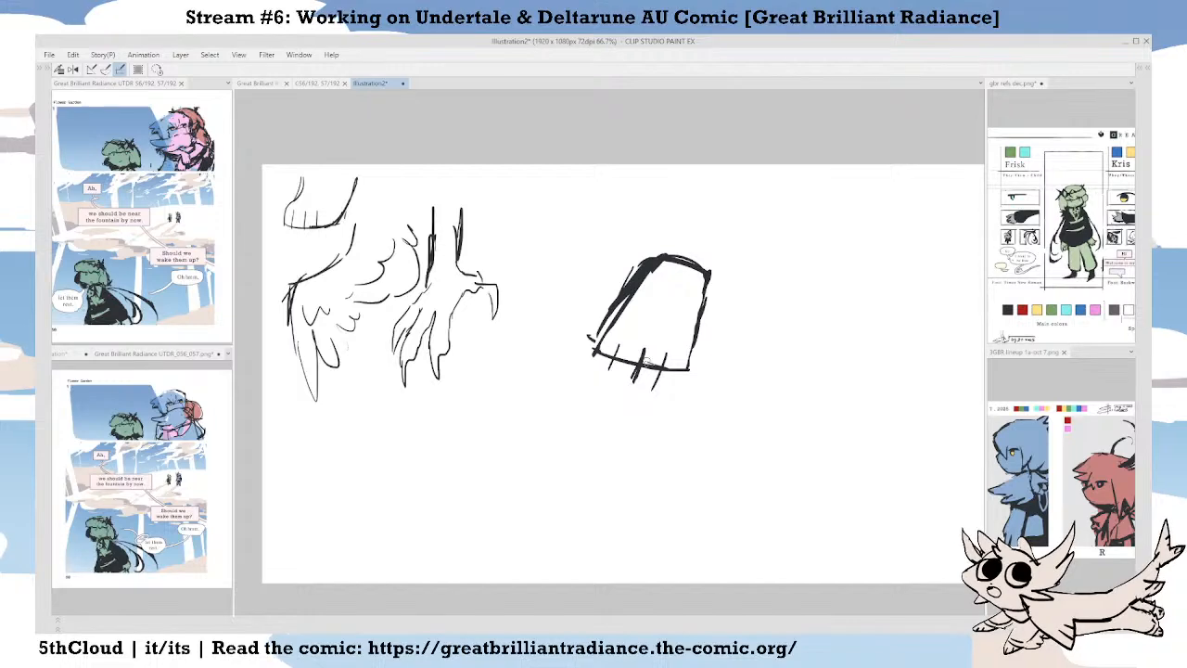
mouse_move(648, 305)
left_mouse_down()
mouse_move(636, 344)
mouse_move(650, 361)
mouse_move(657, 332)
left_mouse_up()
mouse_move(655, 341)
left_mouse_down()
mouse_move(676, 303)
mouse_move(656, 262)
left_mouse_up()
key("ctrl+z")
mouse_move(635, 313)
left_mouse_down()
mouse_move(631, 334)
mouse_move(561, 338)
left_mouse_up()
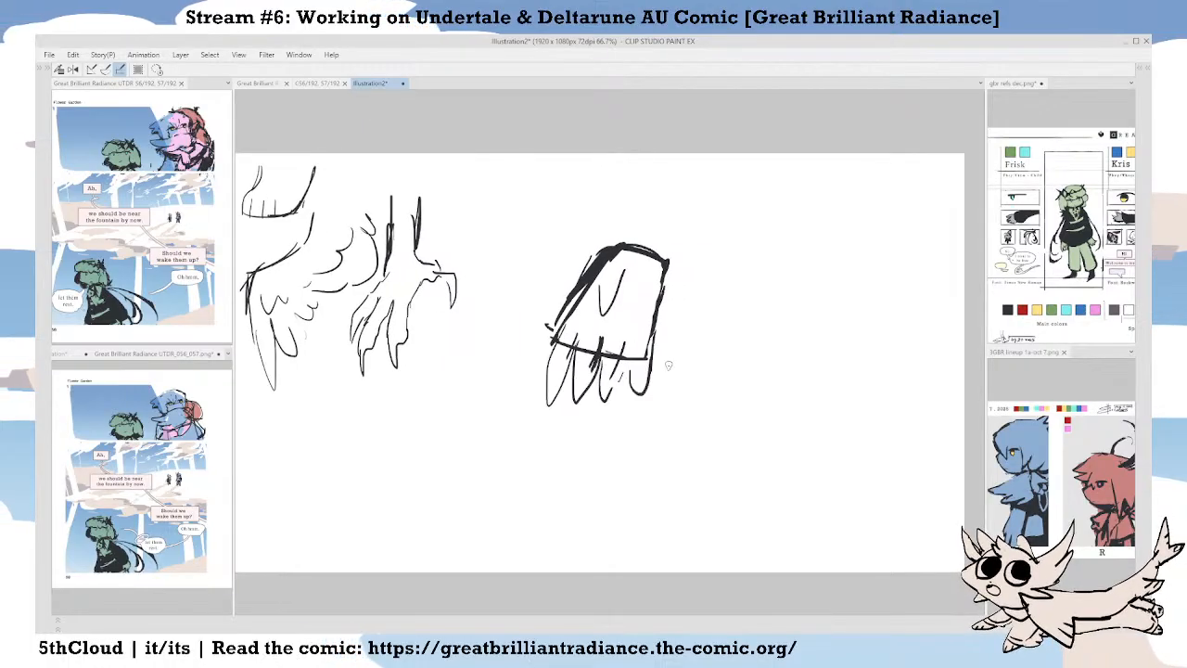
left_click_drag(668, 365, 637, 381)
mouse_move(607, 422)
left_mouse_down()
mouse_move(594, 380)
mouse_move(554, 370)
mouse_move(595, 418)
mouse_move(605, 395)
left_mouse_up()
mouse_move(642, 340)
left_mouse_down()
mouse_move(680, 170)
mouse_move(663, 284)
left_mouse_up()
Draw the forearm's two sides above the hand and extend the thumb line up towards the wrist.
left_click_drag(595, 154, 604, 243)
left_click_drag(676, 222, 680, 153)
left_click_drag(597, 155, 608, 245)
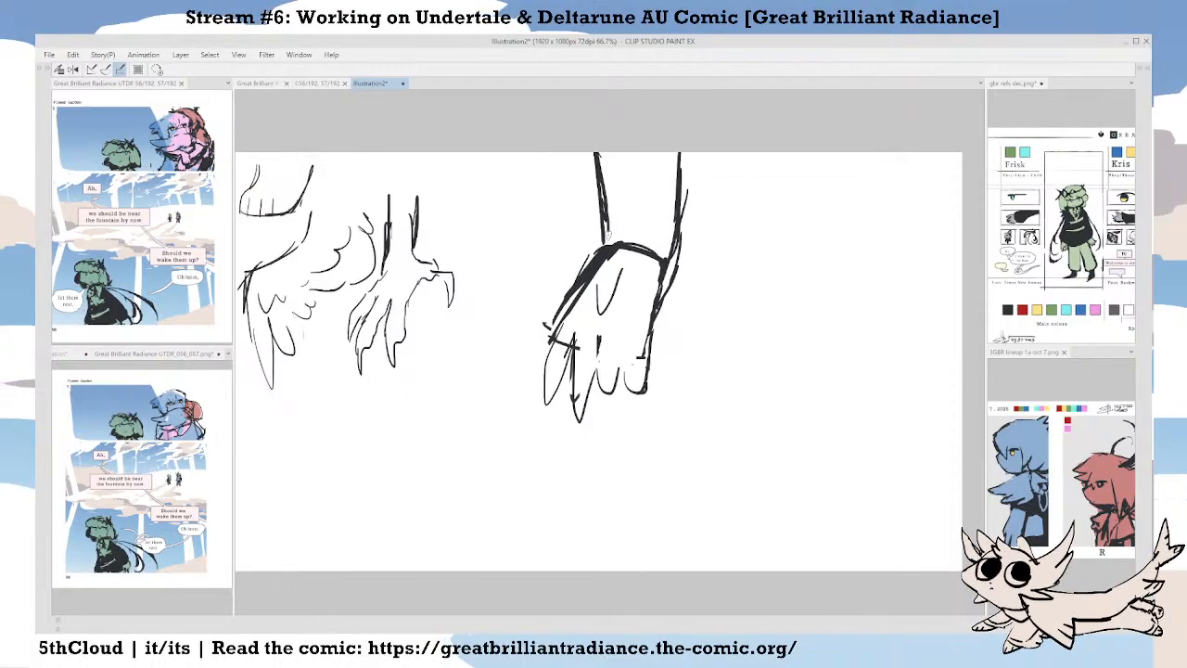
mouse_move(609, 304)
left_mouse_down()
mouse_move(622, 268)
mouse_move(638, 274)
mouse_move(604, 176)
left_mouse_up()
mouse_move(662, 222)
left_mouse_down()
mouse_move(680, 164)
mouse_move(674, 243)
left_mouse_up()
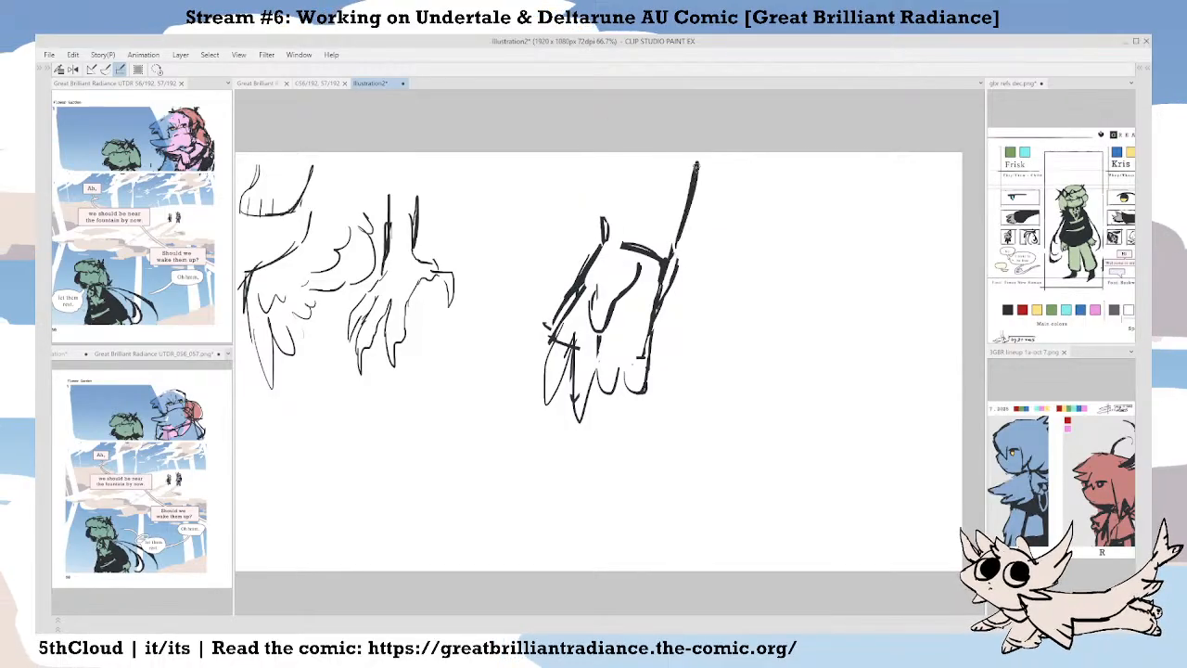
left_click_drag(622, 154, 610, 245)
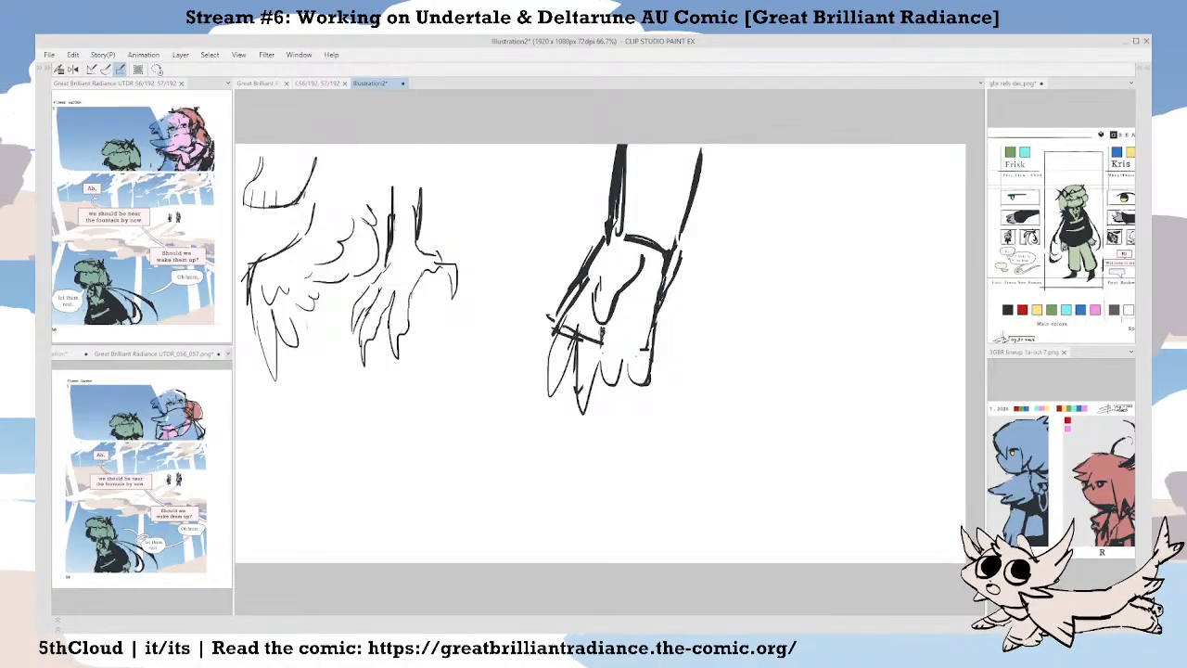
Try curved knuckle lines across the base of the fingers.
mouse_move(584, 325)
left_mouse_down()
mouse_move(573, 306)
mouse_move(655, 329)
left_mouse_up()
mouse_move(568, 295)
left_mouse_down()
mouse_move(657, 325)
mouse_move(671, 315)
left_mouse_up()
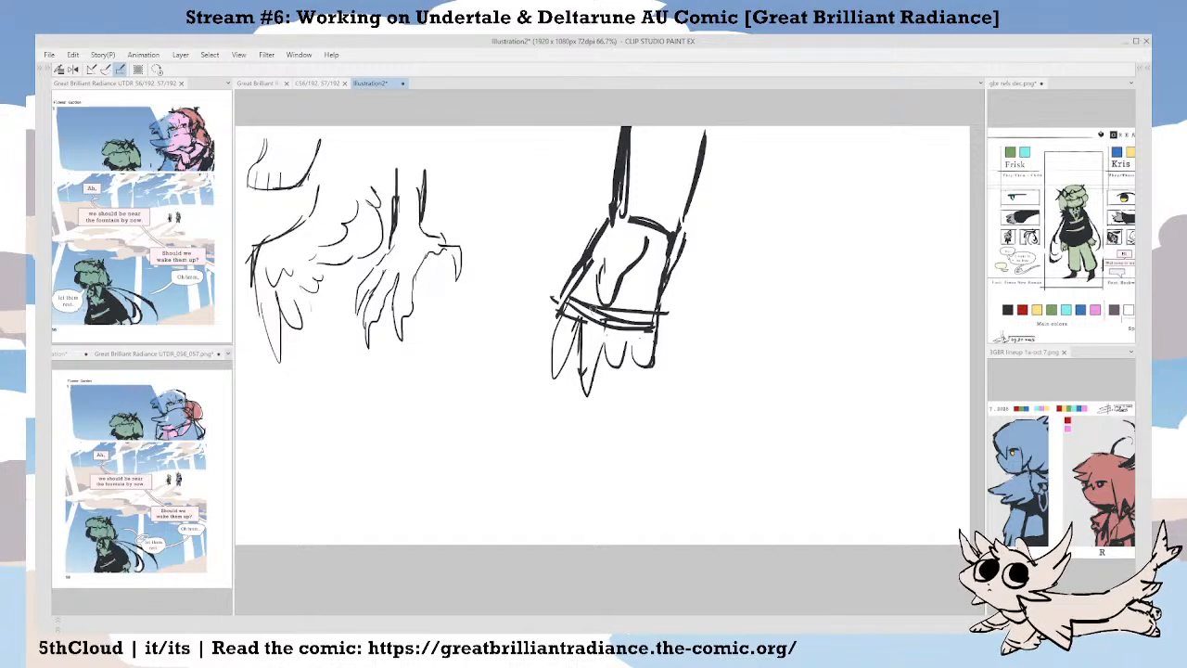
key("ctrl+z")
key("ctrl+z")
key("ctrl+z")
mouse_move(560, 306)
left_mouse_down()
mouse_move(664, 327)
mouse_move(616, 339)
left_mouse_up()
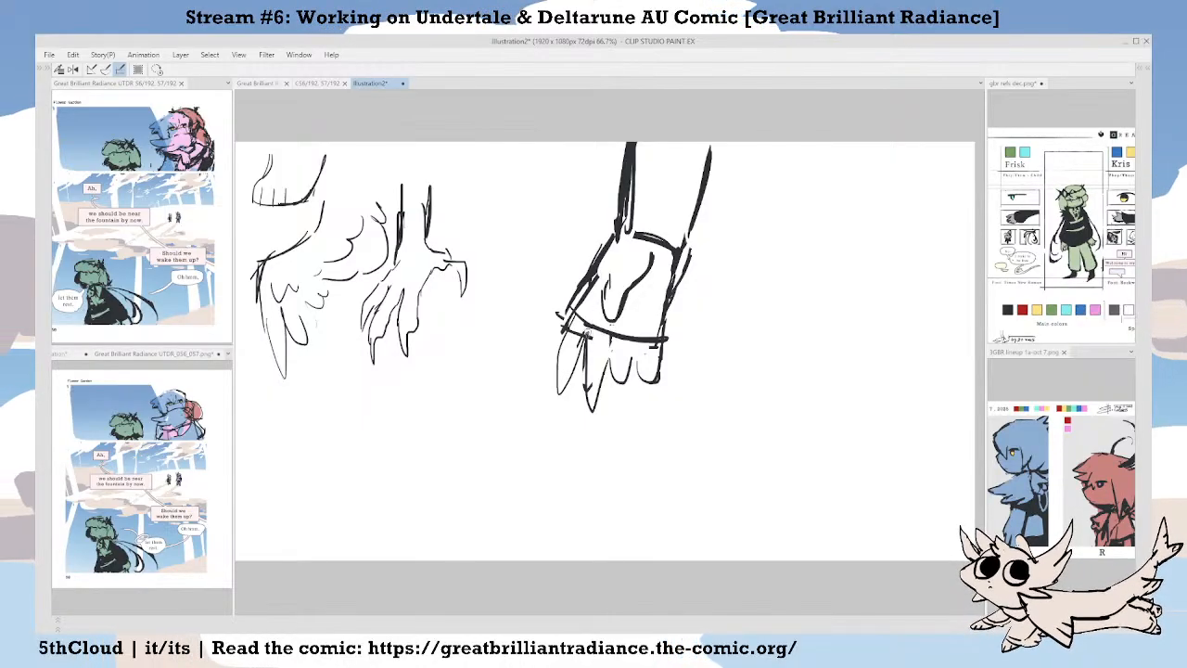
Rework the fingers into overlapping pointed shapes, clear the line across the knuckles and redraw the thumb.
mouse_move(613, 336)
left_mouse_down()
mouse_move(609, 360)
mouse_move(637, 367)
mouse_move(580, 310)
mouse_move(565, 353)
mouse_move(599, 368)
mouse_move(587, 440)
mouse_move(603, 380)
left_mouse_up()
mouse_move(610, 377)
left_mouse_down()
mouse_move(619, 428)
mouse_move(633, 382)
left_mouse_up()
mouse_move(620, 407)
left_mouse_down()
mouse_move(617, 375)
mouse_move(615, 416)
left_mouse_up()
left_click_drag(607, 375, 594, 411)
mouse_move(632, 374)
left_mouse_down()
mouse_move(623, 406)
mouse_move(613, 382)
mouse_move(627, 411)
mouse_move(646, 402)
mouse_move(616, 415)
mouse_move(630, 389)
mouse_move(566, 366)
mouse_move(553, 347)
mouse_move(568, 308)
mouse_move(602, 380)
mouse_move(628, 375)
mouse_move(547, 351)
left_mouse_up()
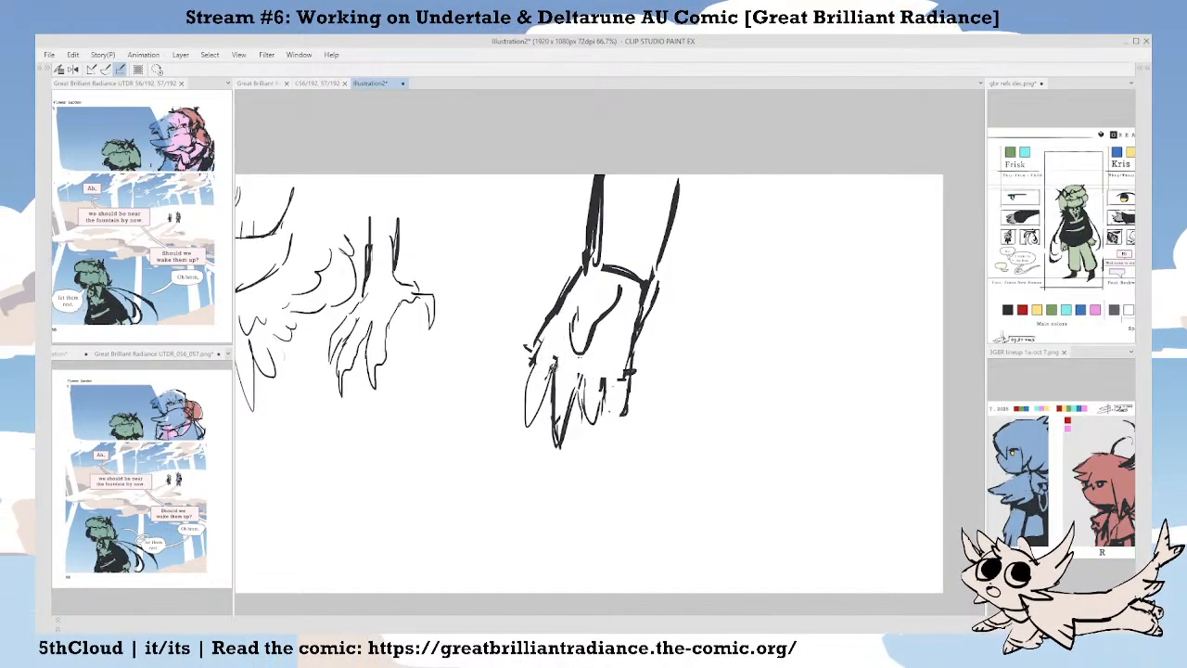
mouse_move(584, 302)
left_mouse_down()
mouse_move(576, 355)
mouse_move(584, 327)
mouse_move(599, 369)
left_mouse_up()
key("p")
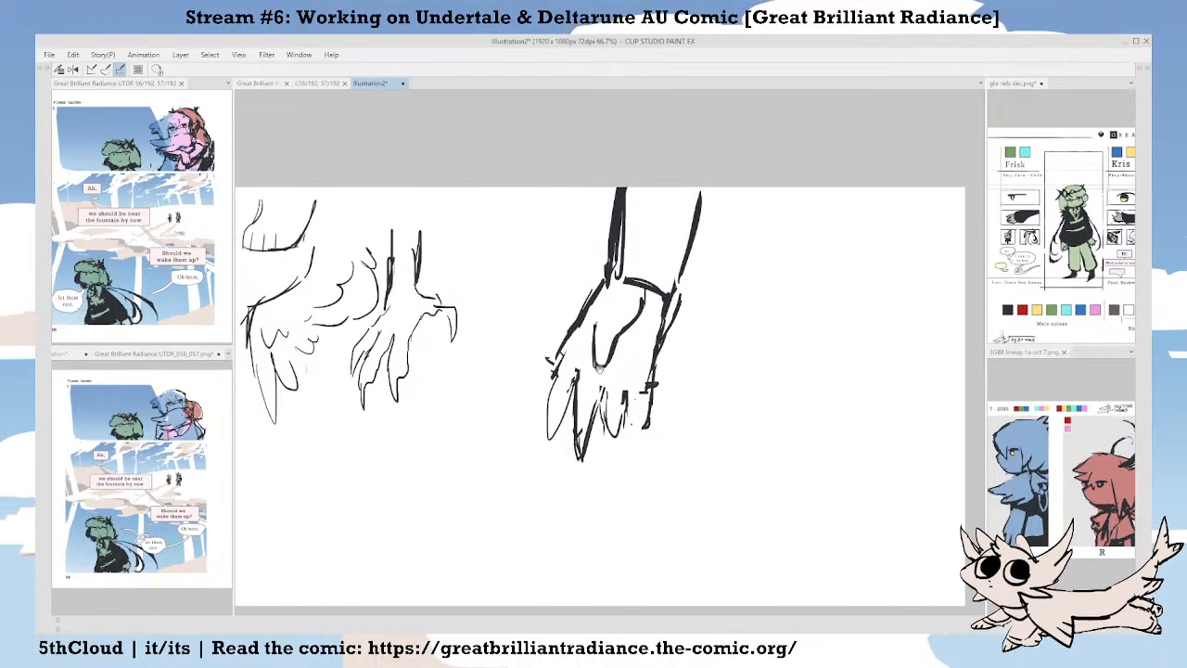
Try black direction arrows running from the forearm along the edge of the hand and undo them.
left_click_drag(598, 198, 516, 421)
key("ctrl+z")
left_click_drag(608, 211, 572, 376)
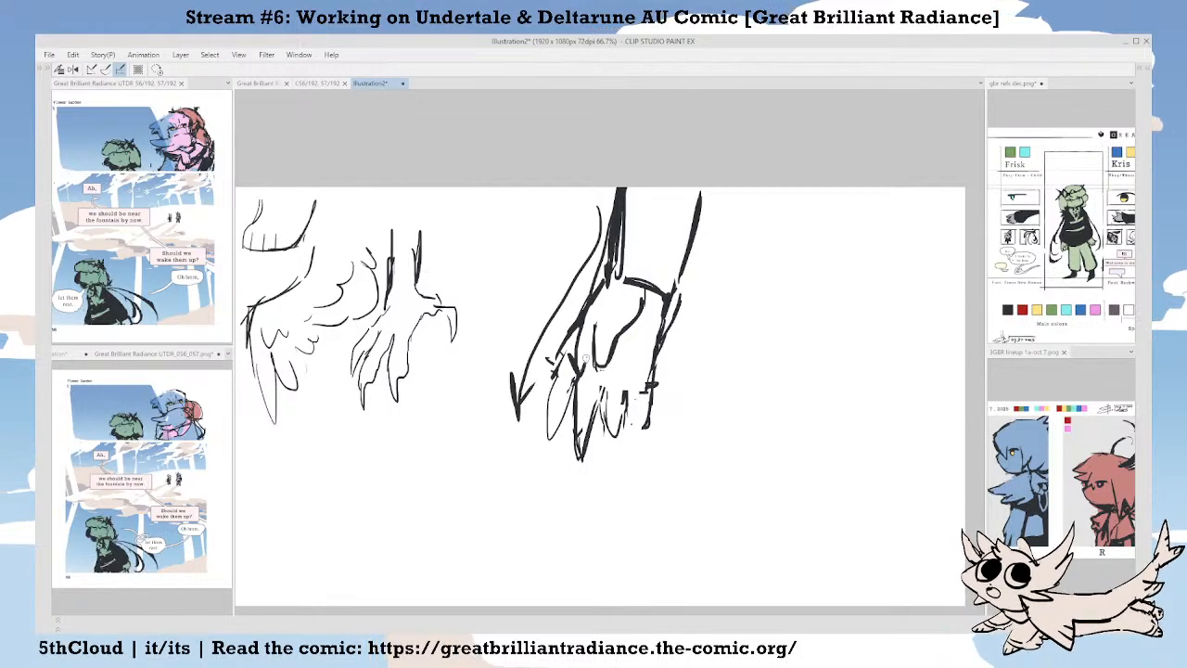
key("ctrl+z")
key("ctrl+z")
left_click_drag(596, 271, 571, 369)
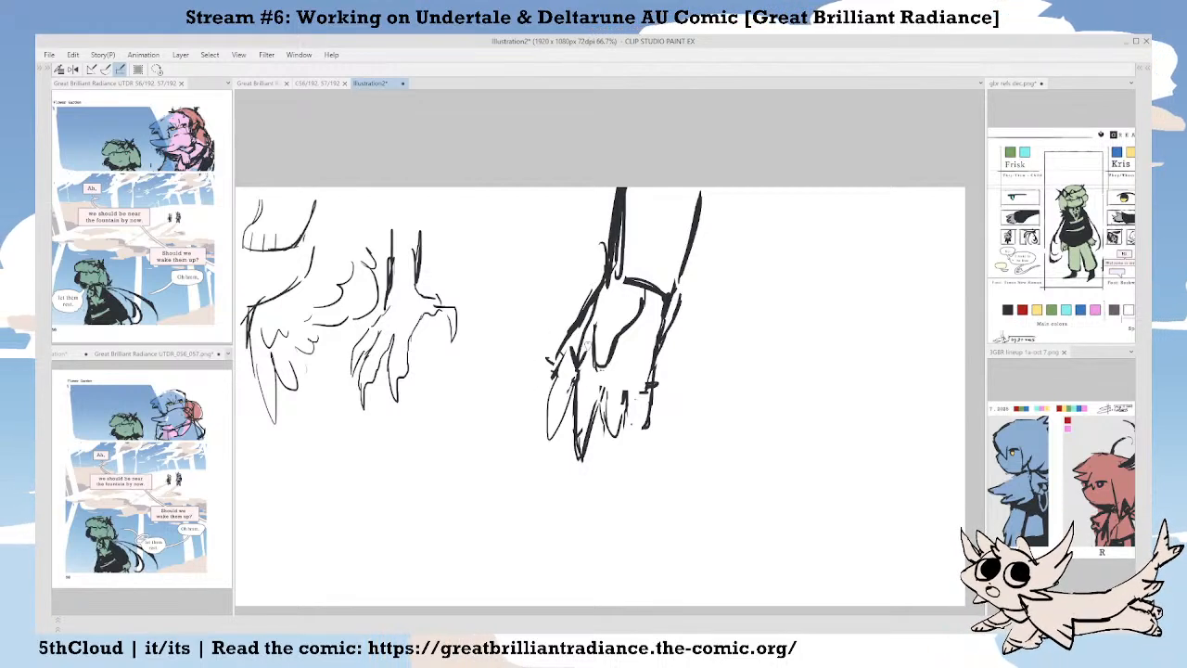
key("ctrl+z")
Draw a blue arrow bending along the outside of the wrist and a yellow (RGB 217, 178, 93) line running into the hand.
key("Tab")
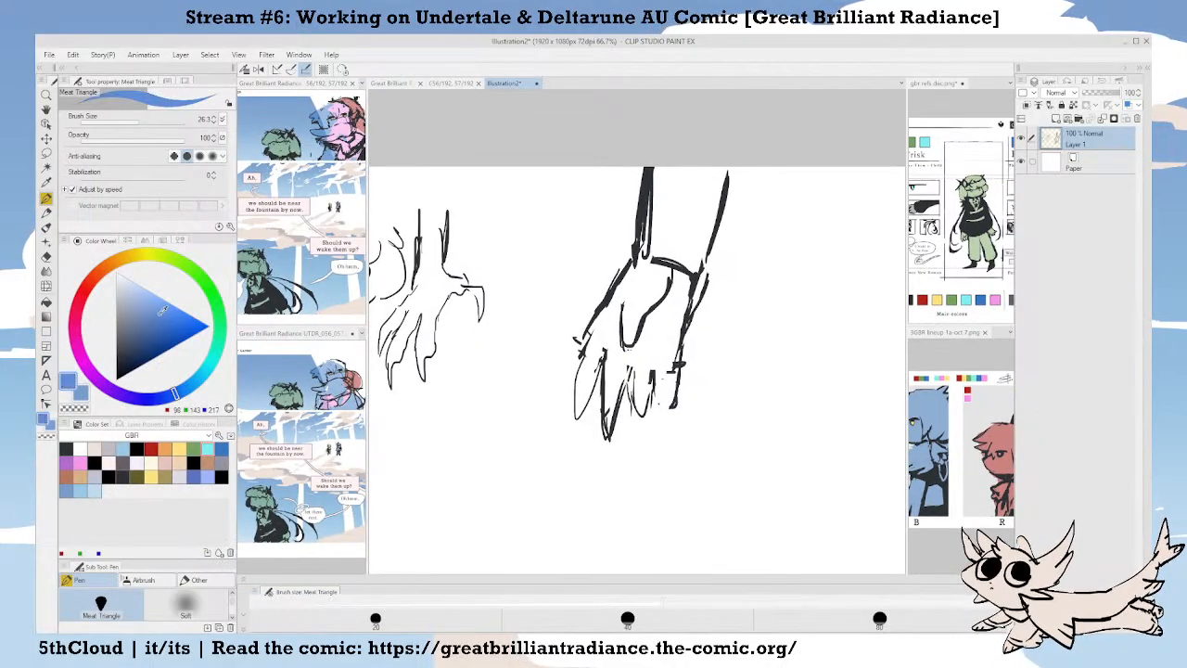
left_click_drag(618, 249, 576, 329)
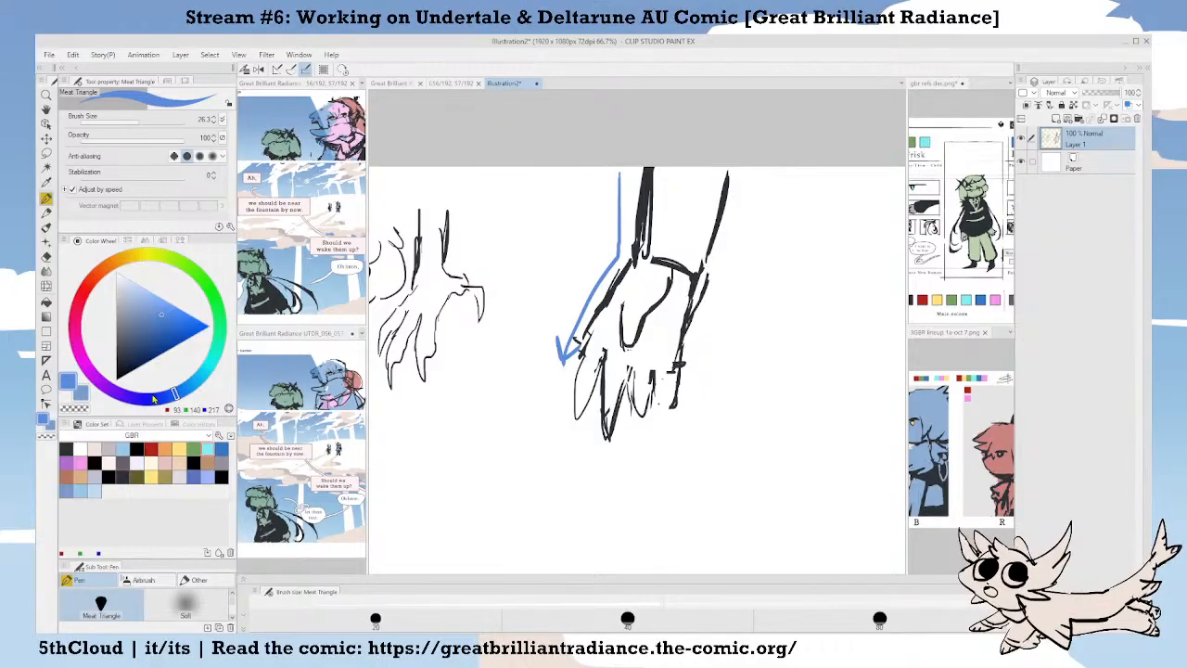
left_click_drag(154, 399, 100, 382)
left_click_drag(90, 299, 93, 316)
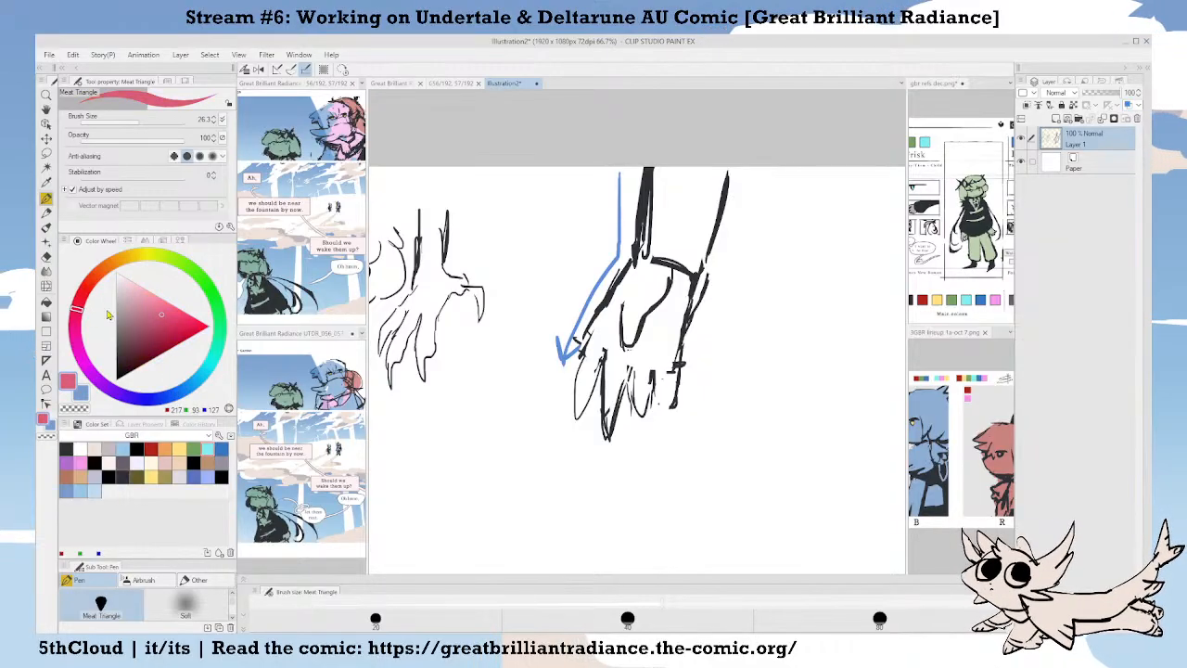
left_click(124, 258)
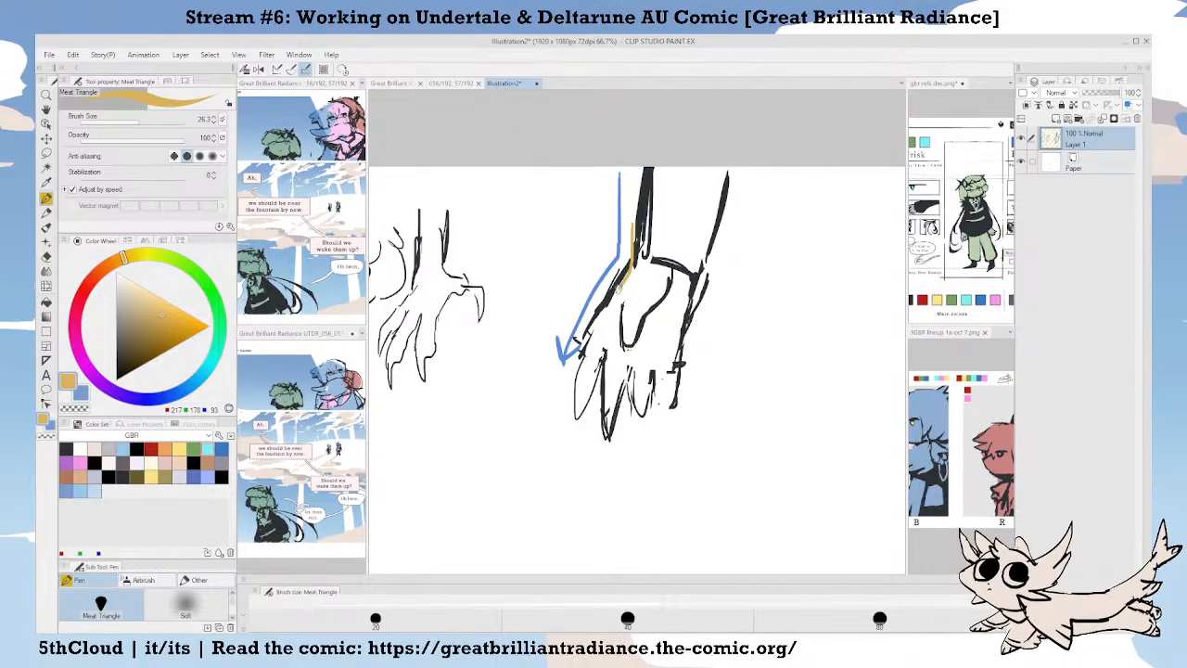
key("ctrl+z")
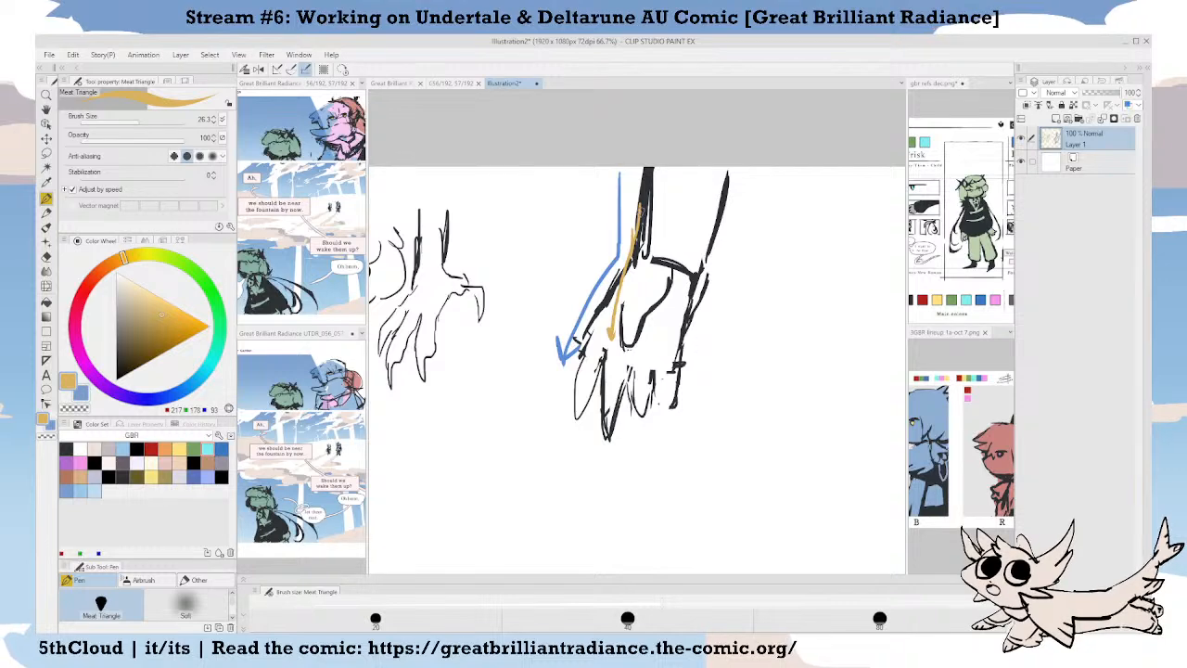
Try a large black loop around the foot, wing and claw studies and undo it.
key("Tab")
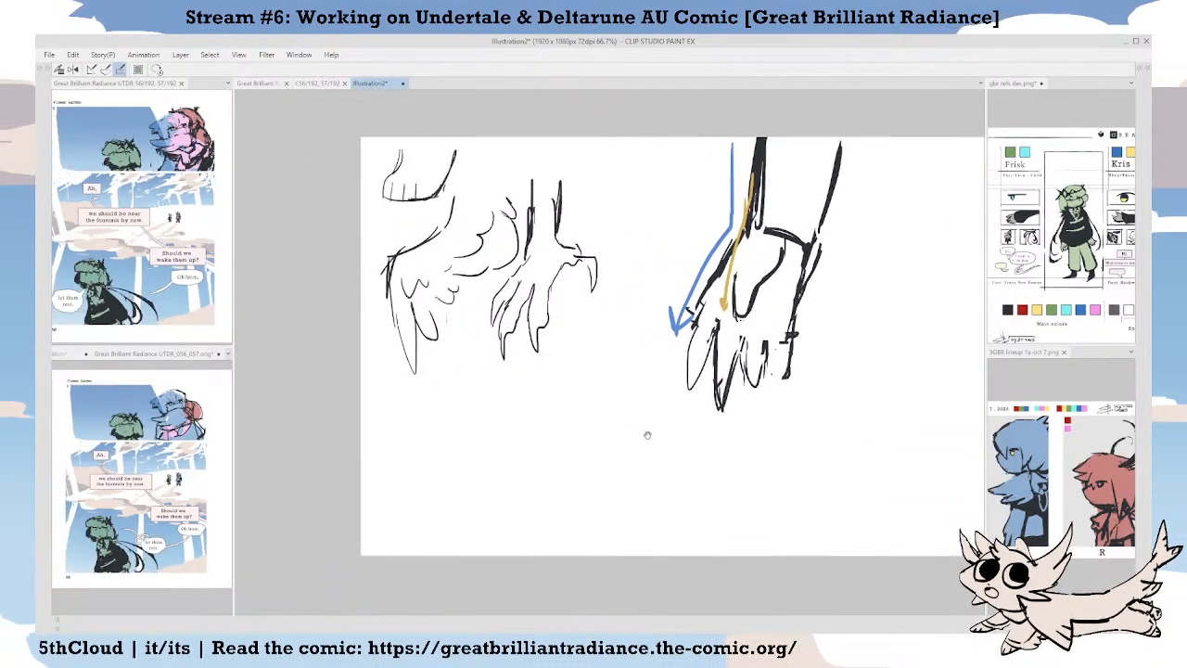
left_click_drag(647, 435, 644, 444)
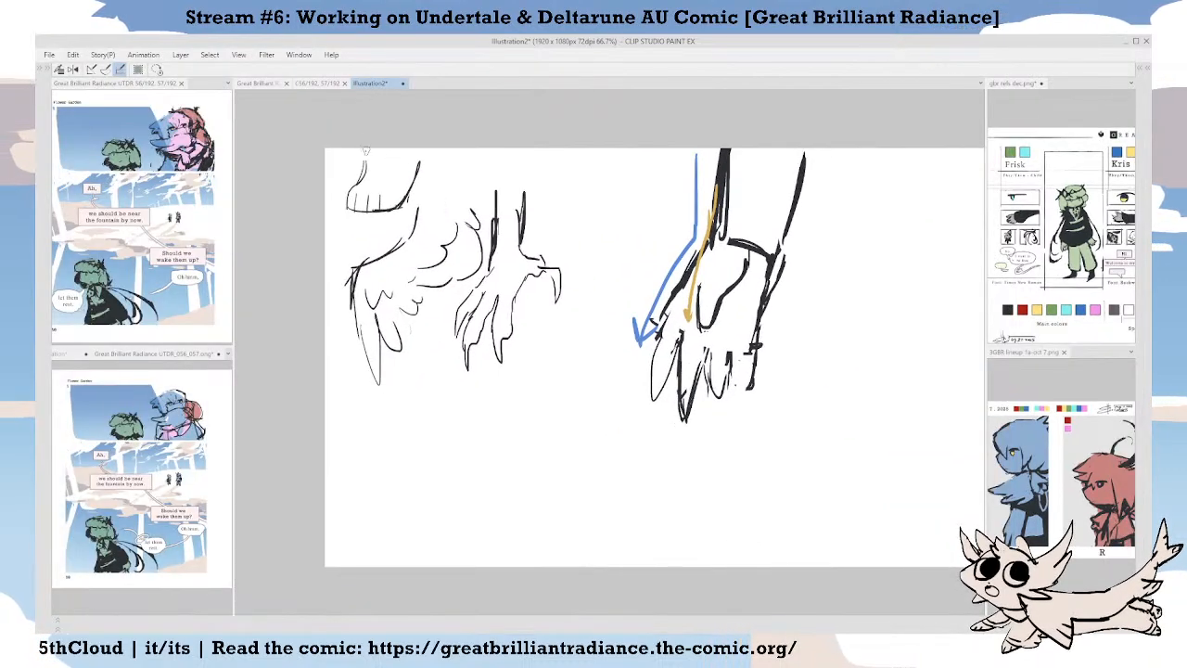
left_click_drag(422, 151, 519, 153)
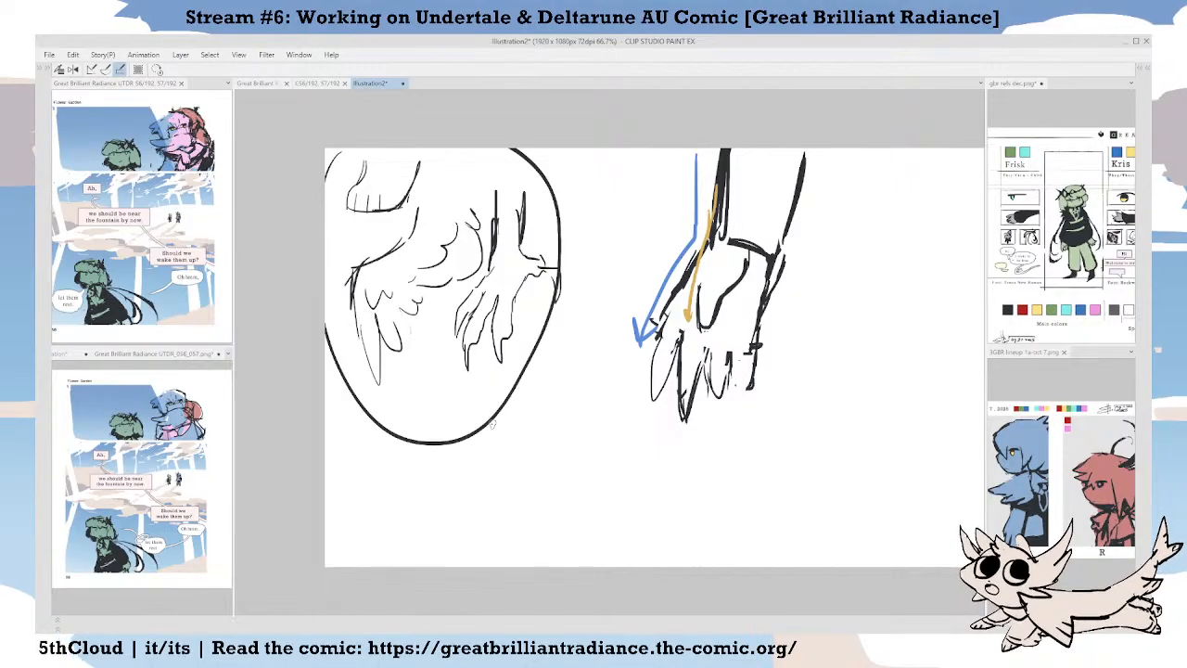
key("ctrl+z")
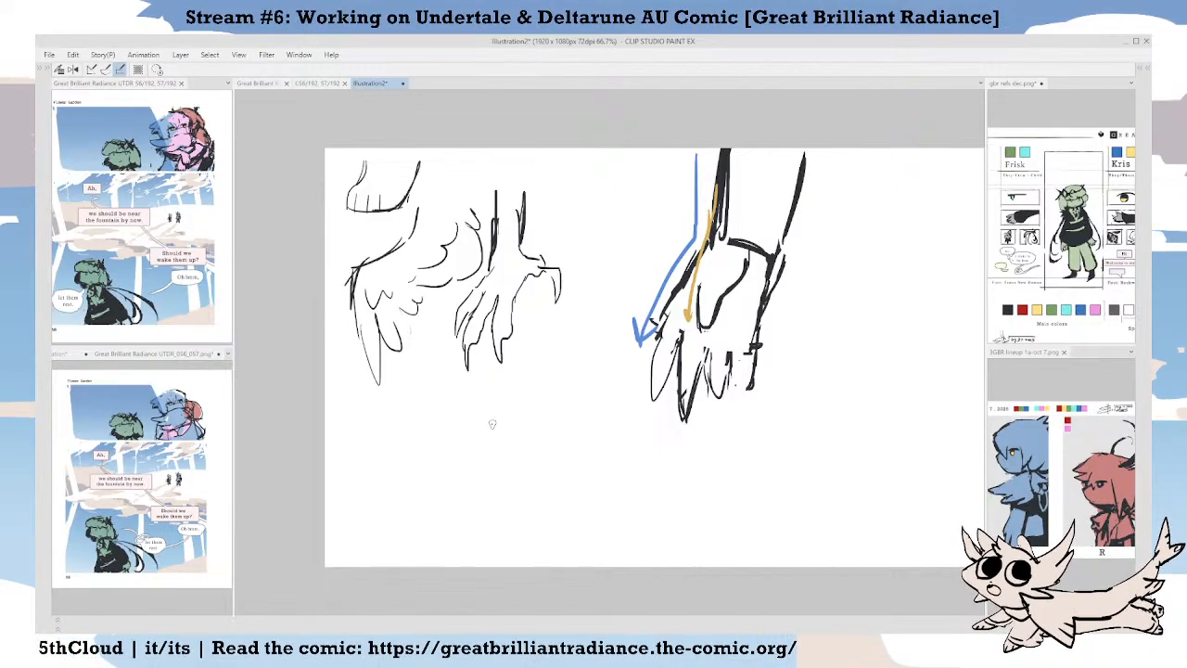
mouse_move(466, 434)
left_mouse_down()
mouse_move(514, 450)
mouse_move(577, 408)
mouse_move(572, 392)
left_mouse_up()
scroll(596, 436, "up", 1)
scroll(589, 372, "down", 1)
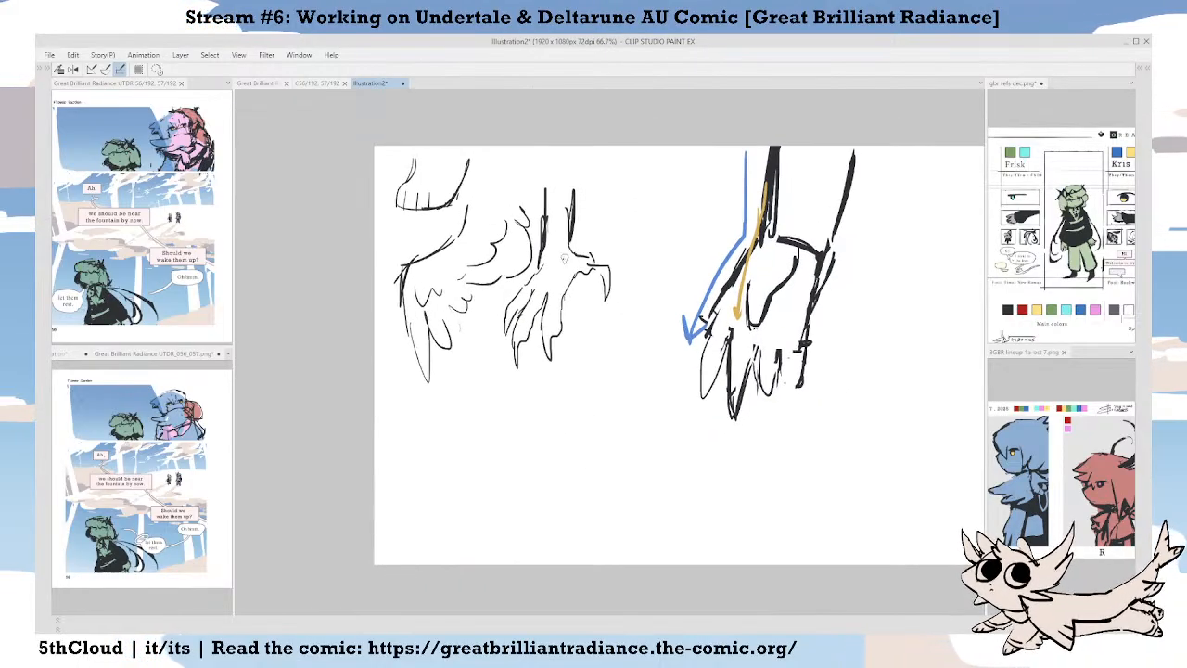
Try a curved black line in the blank area beside the large hand and undo it.
mouse_move(772, 363)
left_mouse_down()
mouse_move(734, 390)
mouse_move(671, 370)
left_mouse_up()
left_click_drag(776, 255, 700, 225)
left_click_drag(850, 245, 796, 276)
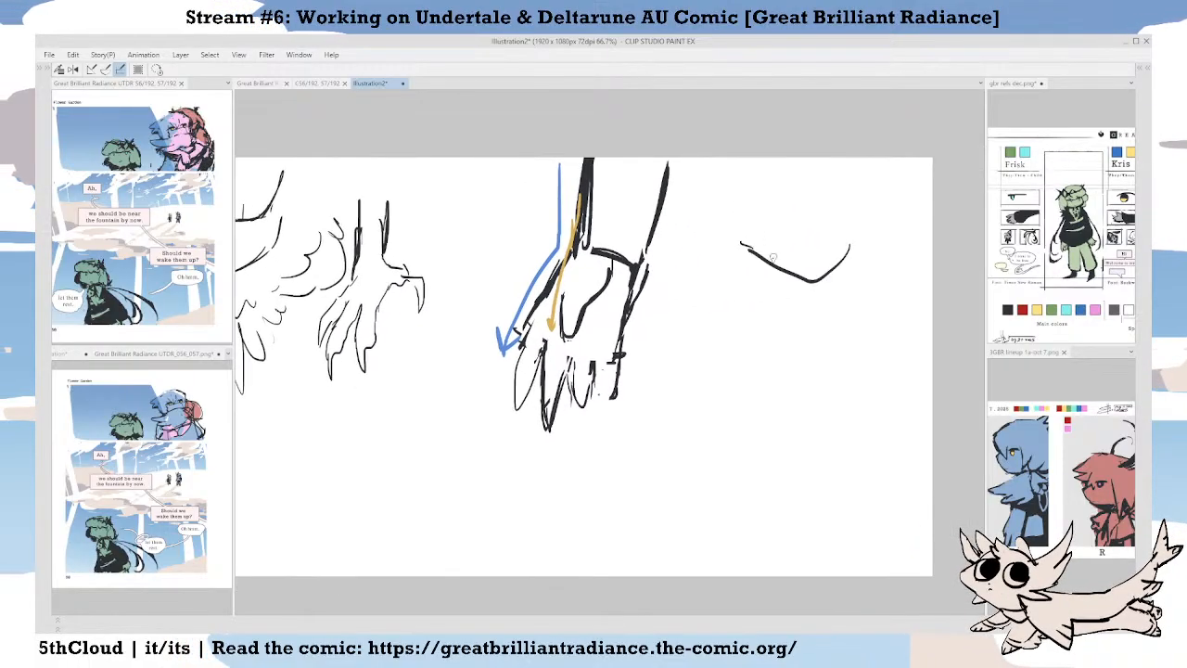
key("ctrl+z")
left_click_drag(815, 318, 811, 328)
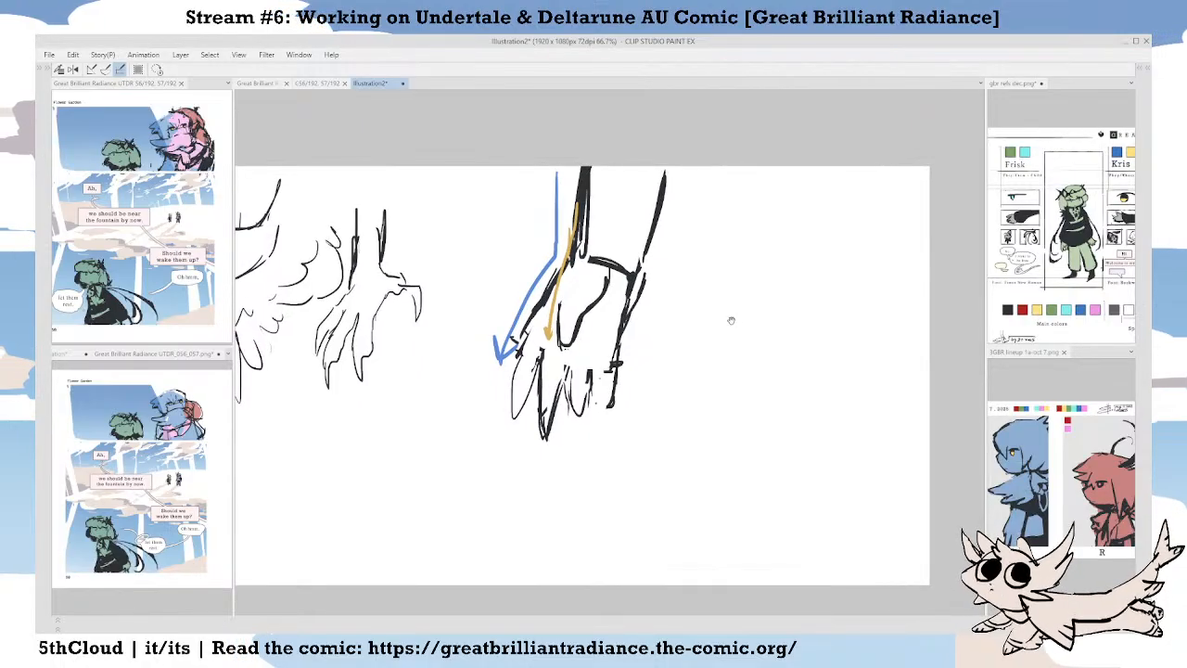
Sketch a second hand with a boxy palm, curved pointed fingers and a thick forearm slanting down beside the large hand.
mouse_move(731, 320)
left_mouse_down()
mouse_move(769, 325)
mouse_move(743, 280)
mouse_move(734, 350)
mouse_move(821, 351)
mouse_move(820, 313)
left_mouse_up()
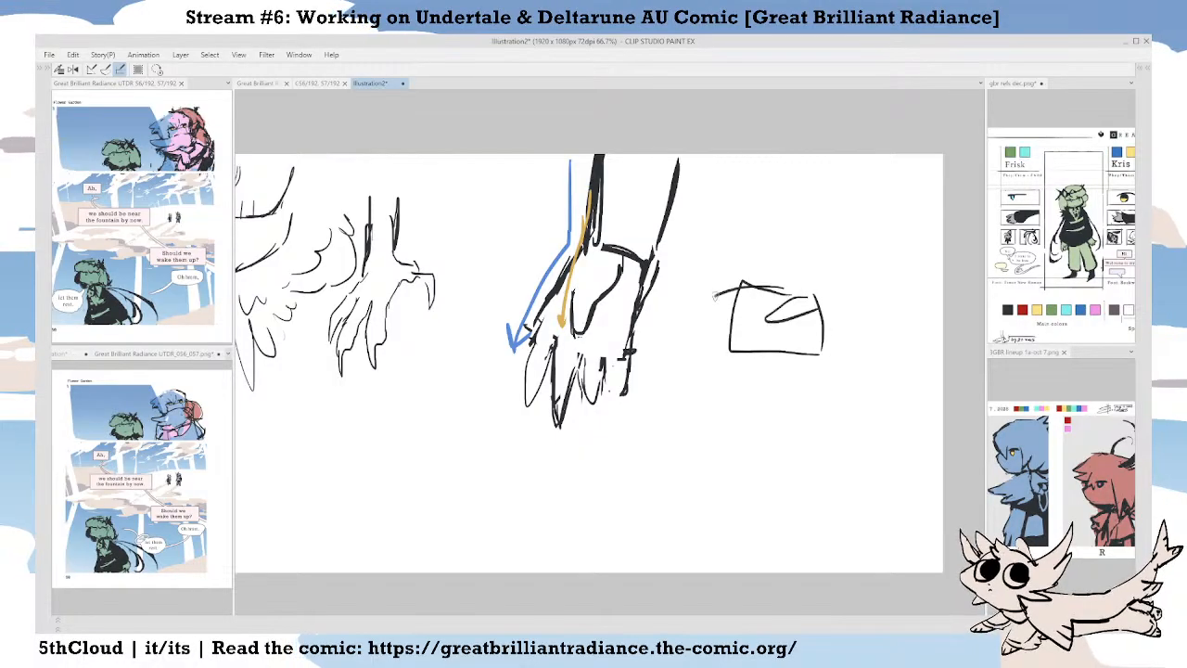
mouse_move(714, 295)
left_mouse_down()
mouse_move(696, 320)
mouse_move(699, 353)
left_mouse_up()
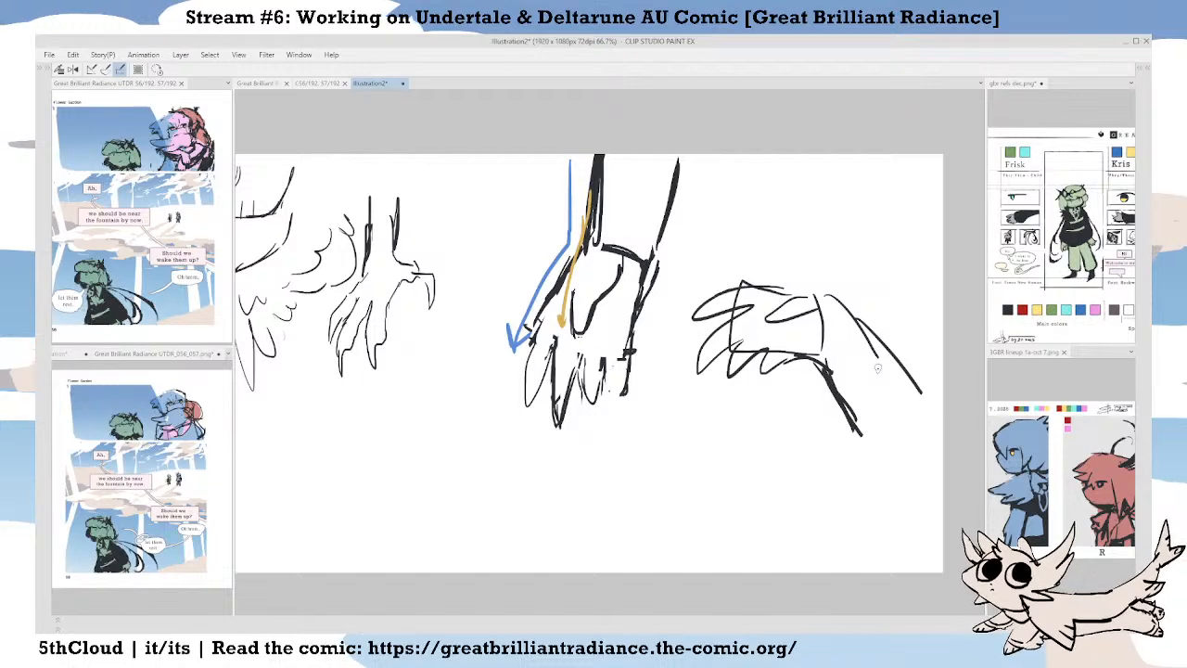
mouse_move(840, 308)
left_mouse_down()
mouse_move(912, 414)
mouse_move(876, 370)
mouse_move(920, 382)
left_mouse_up()
key("e")
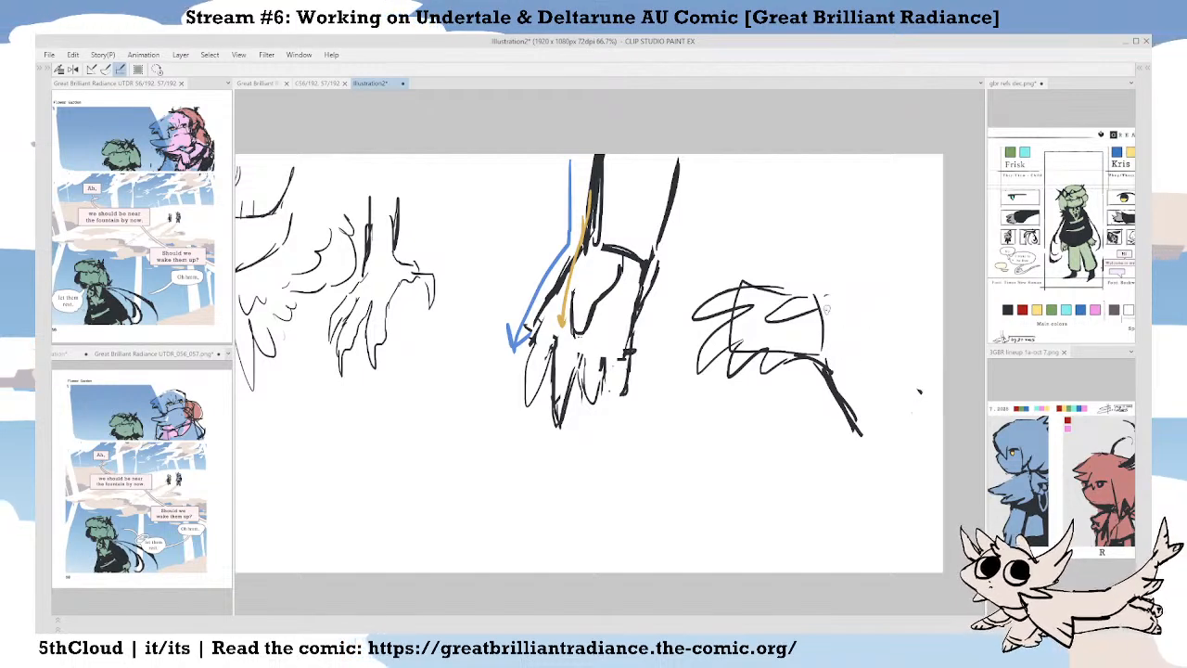
left_click_drag(784, 282, 812, 293)
left_click_drag(795, 377, 833, 328)
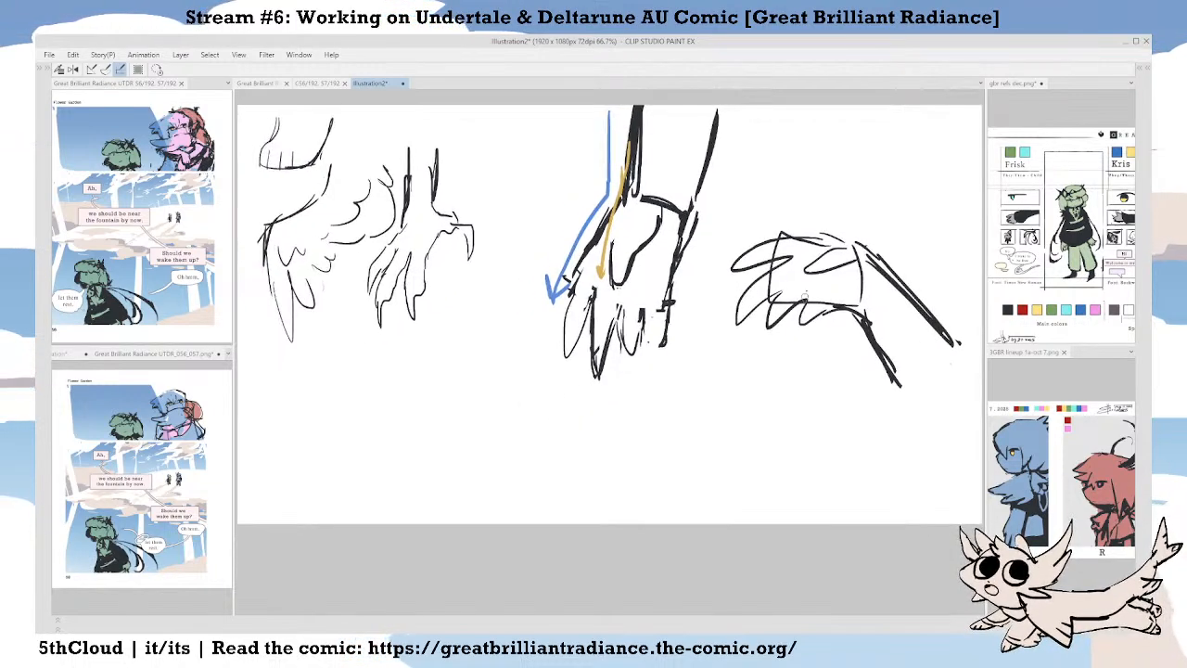
Block in a rounded palm shape in the blank space below the slanted hand.
left_click_drag(838, 233, 830, 211)
left_click_drag(755, 366, 744, 385)
mouse_move(758, 460)
left_mouse_down()
mouse_move(810, 418)
mouse_move(771, 428)
mouse_move(773, 395)
mouse_move(779, 470)
left_mouse_up()
key("ctrl+z")
key("ctrl+z")
left_click_drag(733, 384, 695, 418)
left_click_drag(704, 424, 704, 466)
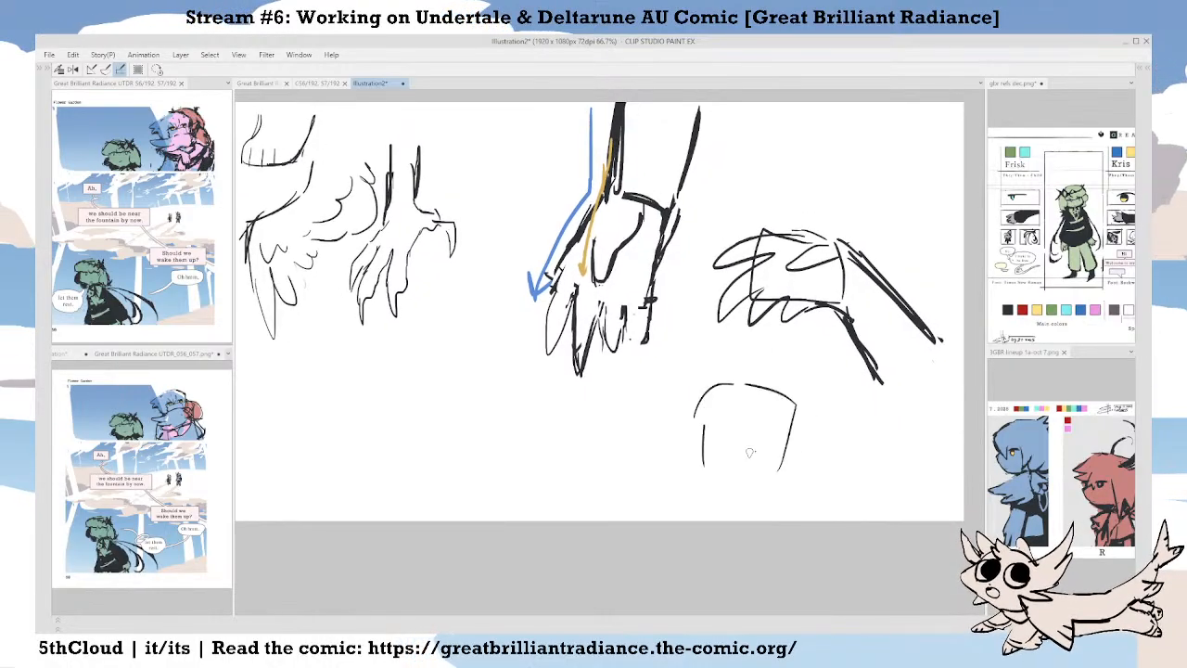
Develop the palm into an open hand with spread pointed fingers, an outstretched thumb and a wrist line.
mouse_move(792, 494)
left_mouse_down()
mouse_move(828, 445)
mouse_move(787, 499)
mouse_move(808, 348)
mouse_move(766, 413)
mouse_move(786, 388)
left_mouse_up()
key("ctrl+z")
key("ctrl+z")
key("ctrl+z")
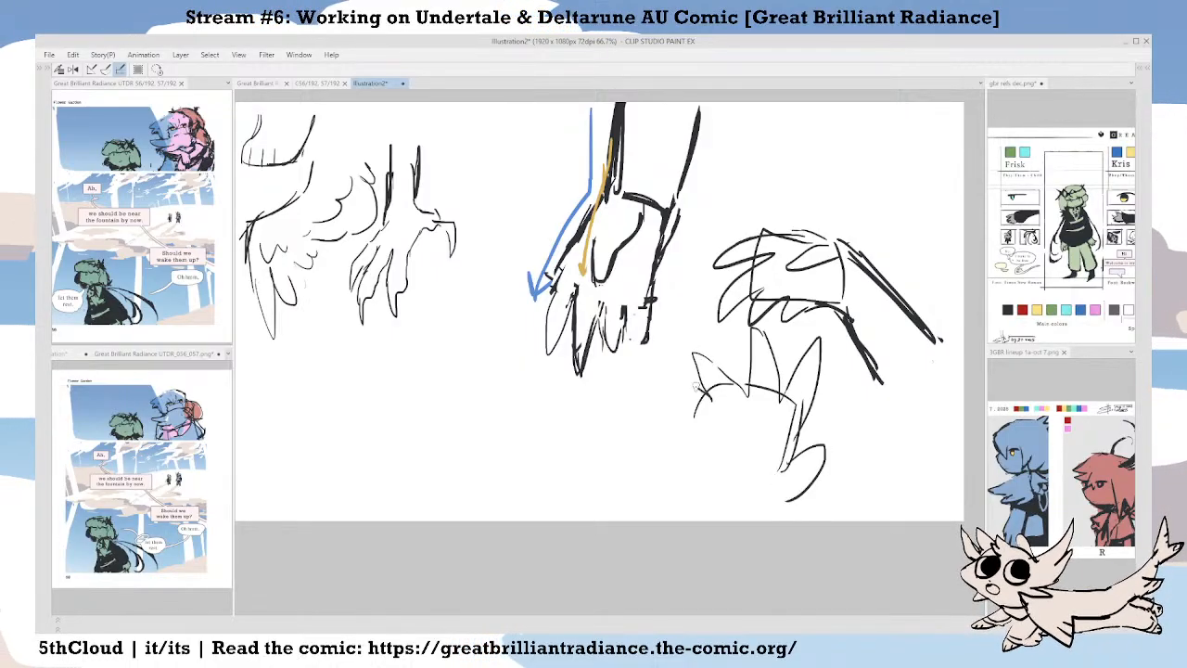
mouse_move(680, 381)
left_mouse_down()
mouse_move(711, 401)
mouse_move(686, 427)
mouse_move(702, 458)
mouse_move(698, 488)
left_mouse_up()
mouse_move(784, 460)
left_mouse_down()
mouse_move(742, 496)
mouse_move(774, 482)
mouse_move(802, 497)
left_mouse_up()
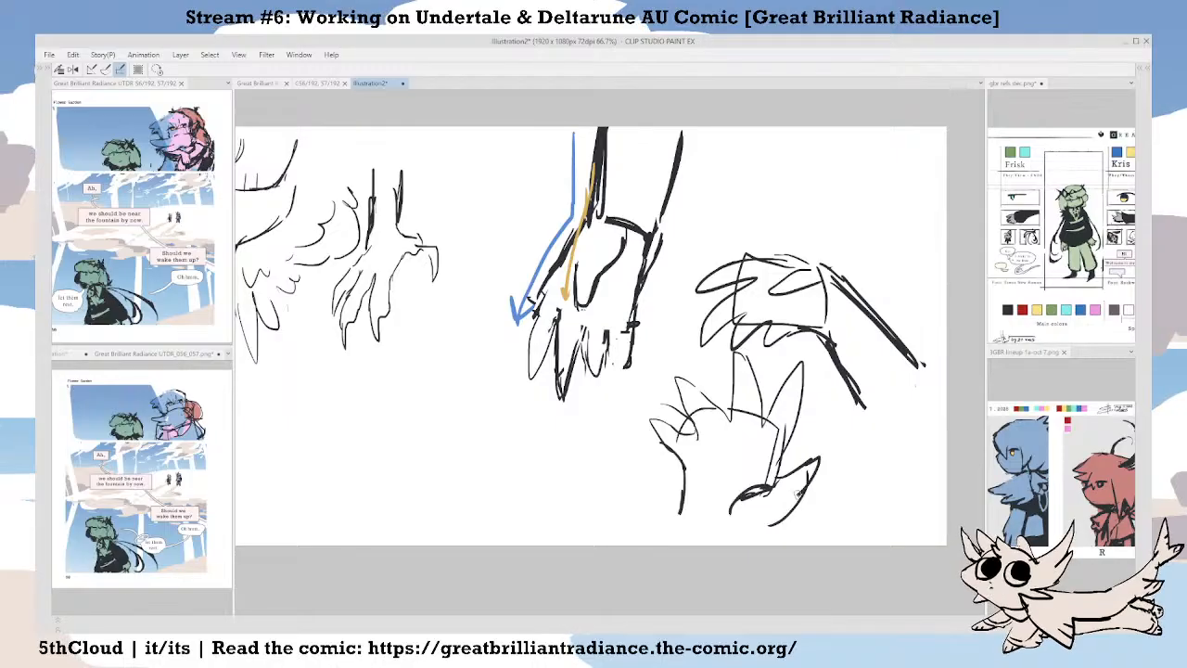
mouse_move(683, 427)
left_mouse_down()
mouse_move(739, 417)
mouse_move(777, 458)
mouse_move(828, 418)
mouse_move(805, 408)
left_mouse_up()
Try a curved black contour between the claw study and the large hand and undo it.
left_click_drag(542, 251, 597, 231)
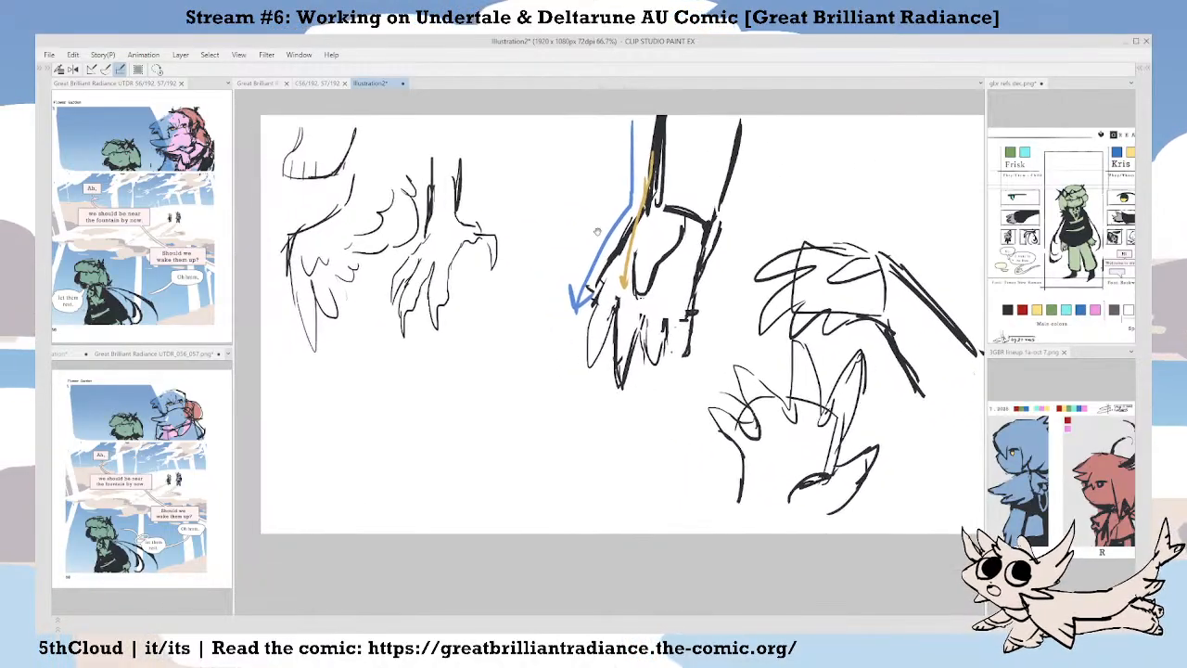
left_click_drag(610, 187, 615, 211)
mouse_move(577, 151)
left_mouse_down()
mouse_move(535, 325)
mouse_move(624, 164)
left_mouse_up()
left_click_drag(704, 228, 657, 221)
key("ctrl+z")
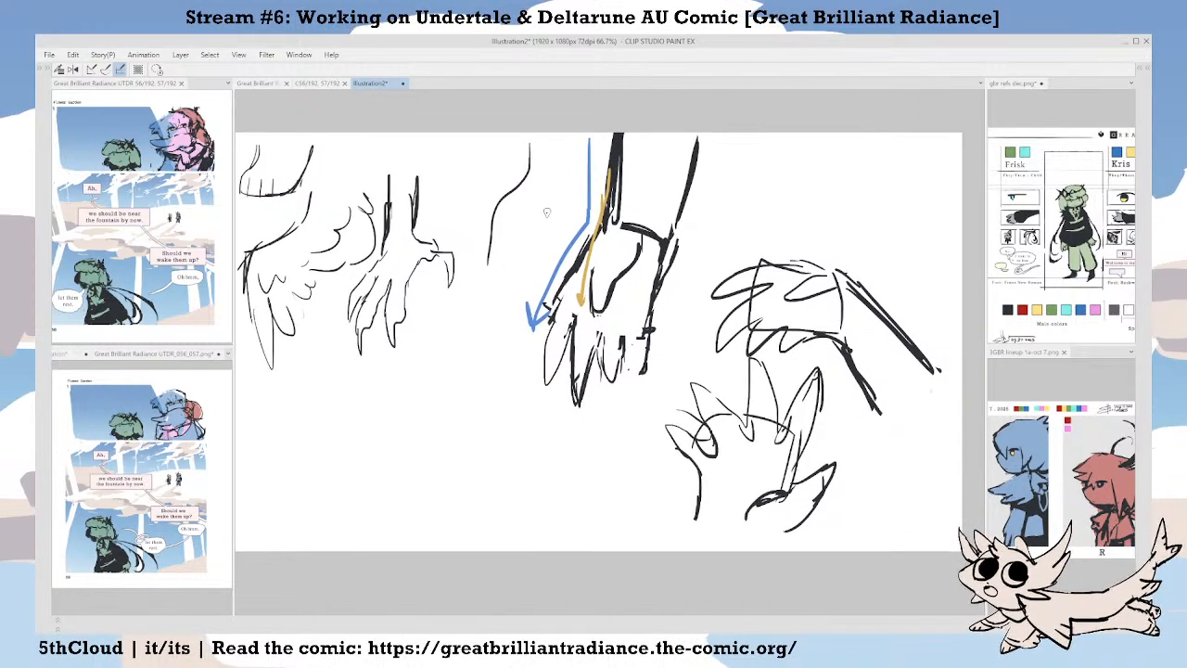
key("ctrl+z")
Sample the blue of the wrist arrow and sketch a small feathered wing alongside the large hand's forearm.
key("Tab")
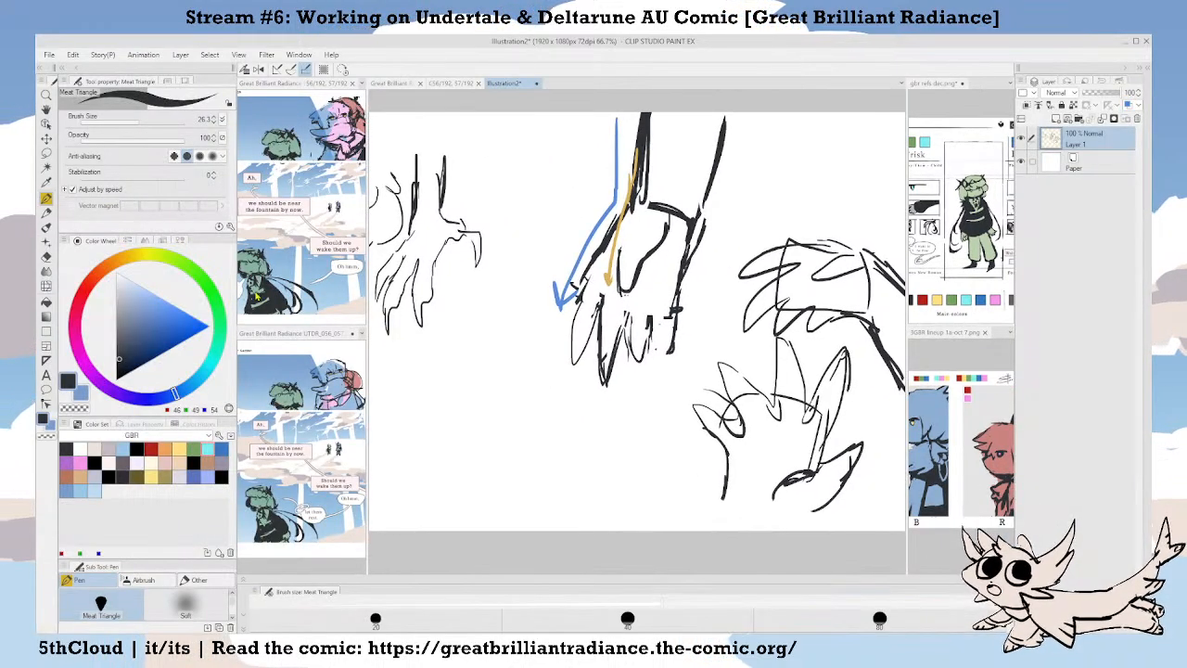
scroll(592, 261, "up", 2)
left_click(625, 300, "alt")
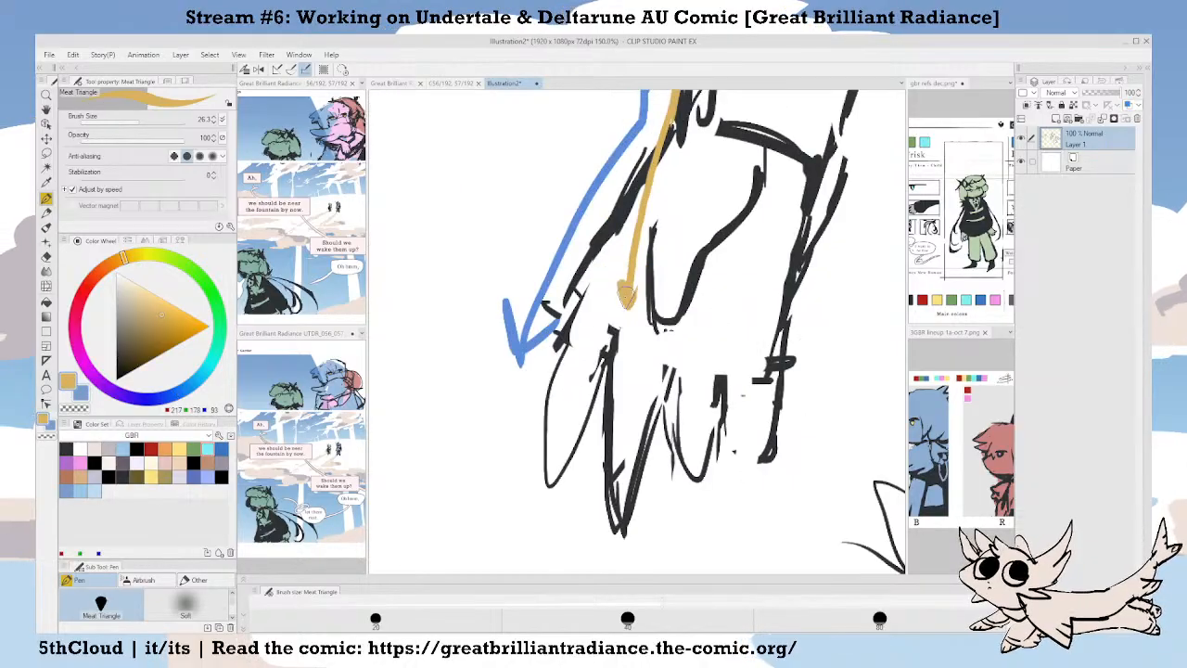
scroll(636, 298, "down", 2)
left_click(582, 320, "alt")
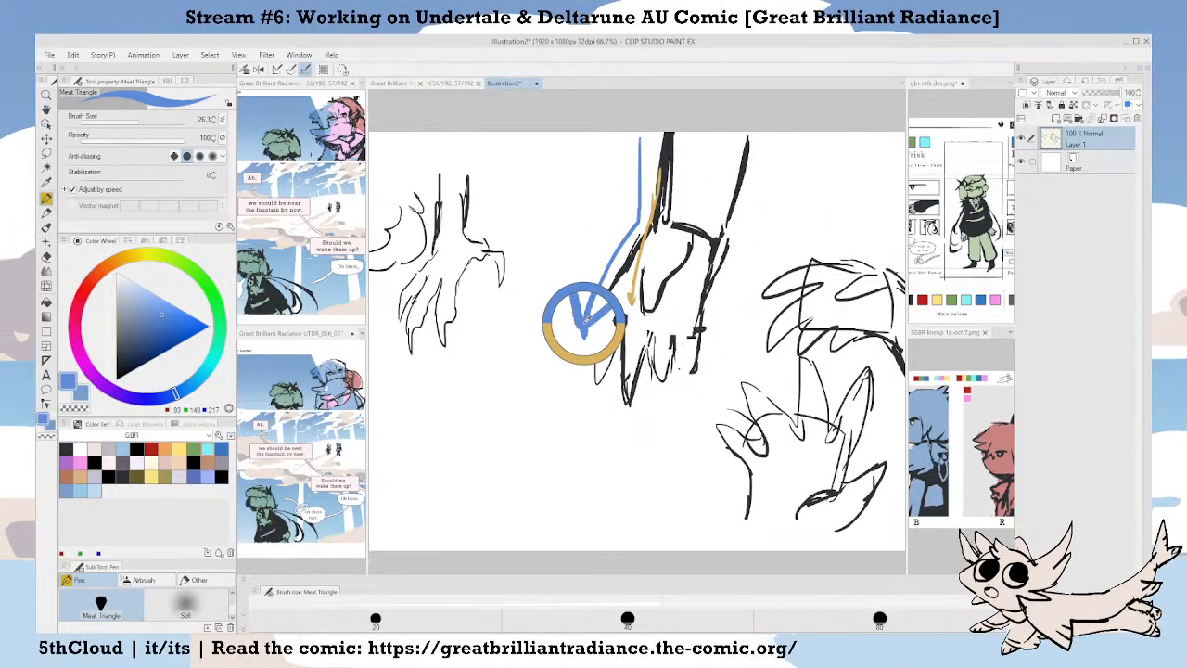
key("Tab")
mouse_move(554, 187)
left_mouse_down()
mouse_move(525, 288)
mouse_move(567, 289)
mouse_move(601, 191)
left_mouse_up()
mouse_move(558, 223)
left_mouse_down()
mouse_move(522, 216)
mouse_move(496, 239)
mouse_move(522, 273)
mouse_move(556, 218)
left_mouse_up()
key("ctrl+z")
key("ctrl+z")
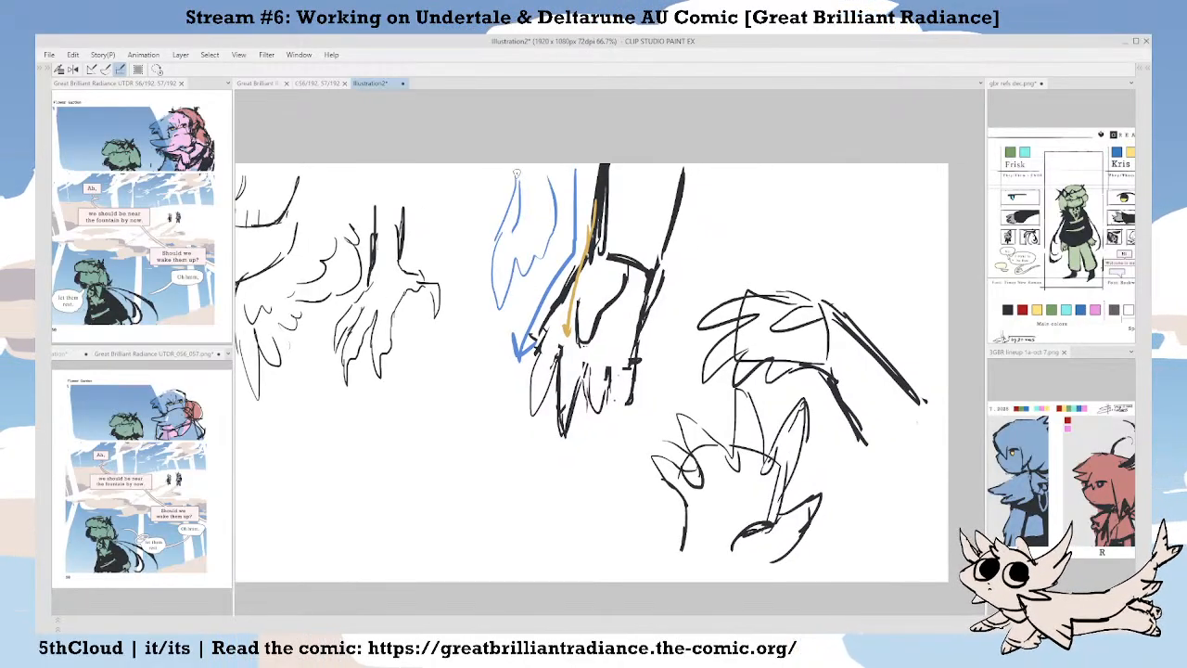
mouse_move(517, 173)
left_mouse_down()
mouse_move(504, 227)
mouse_move(503, 191)
mouse_move(513, 251)
mouse_move(530, 228)
mouse_move(531, 178)
left_mouse_up()
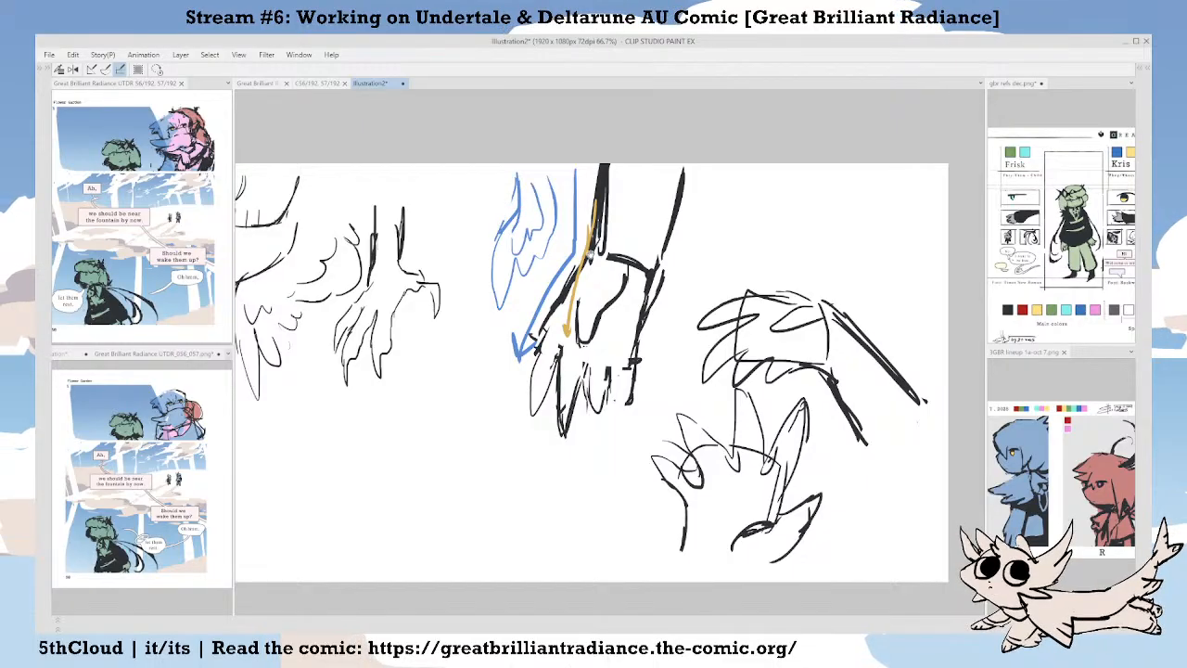
Draw matching blue wings, one above the slanted hand and one beside the open hand.
left_click_drag(590, 253, 559, 240)
mouse_move(892, 223)
left_mouse_down()
mouse_move(875, 246)
mouse_move(816, 175)
mouse_move(769, 184)
mouse_move(718, 232)
mouse_move(778, 238)
mouse_move(881, 306)
left_mouse_up()
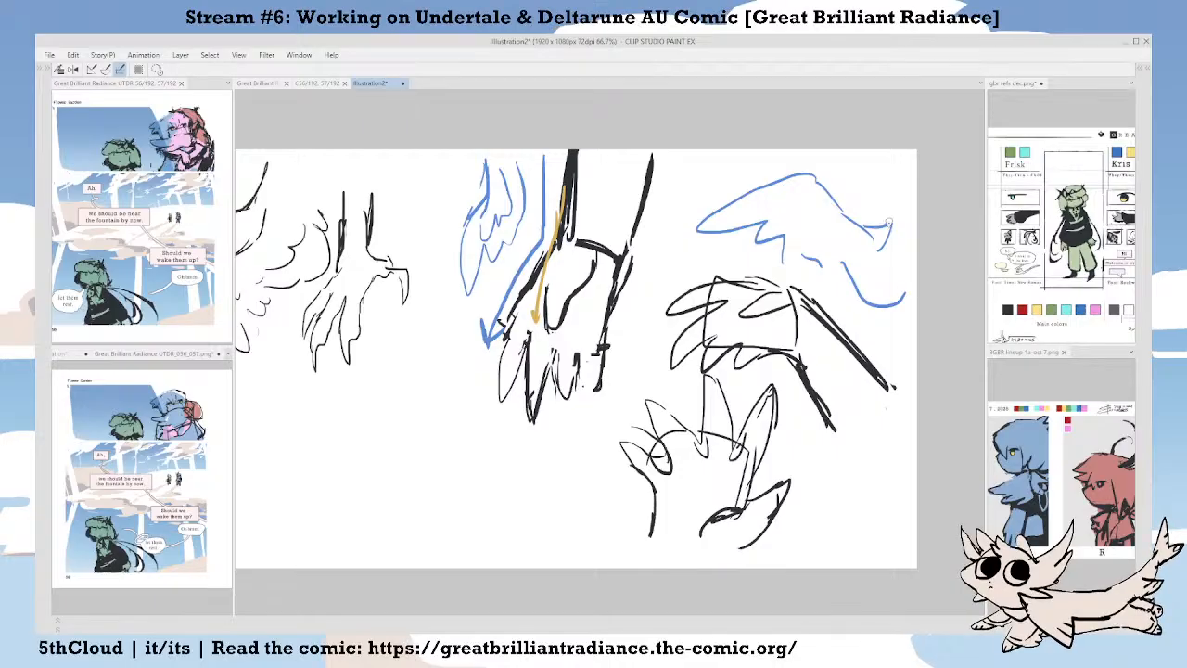
left_click_drag(810, 479, 832, 365)
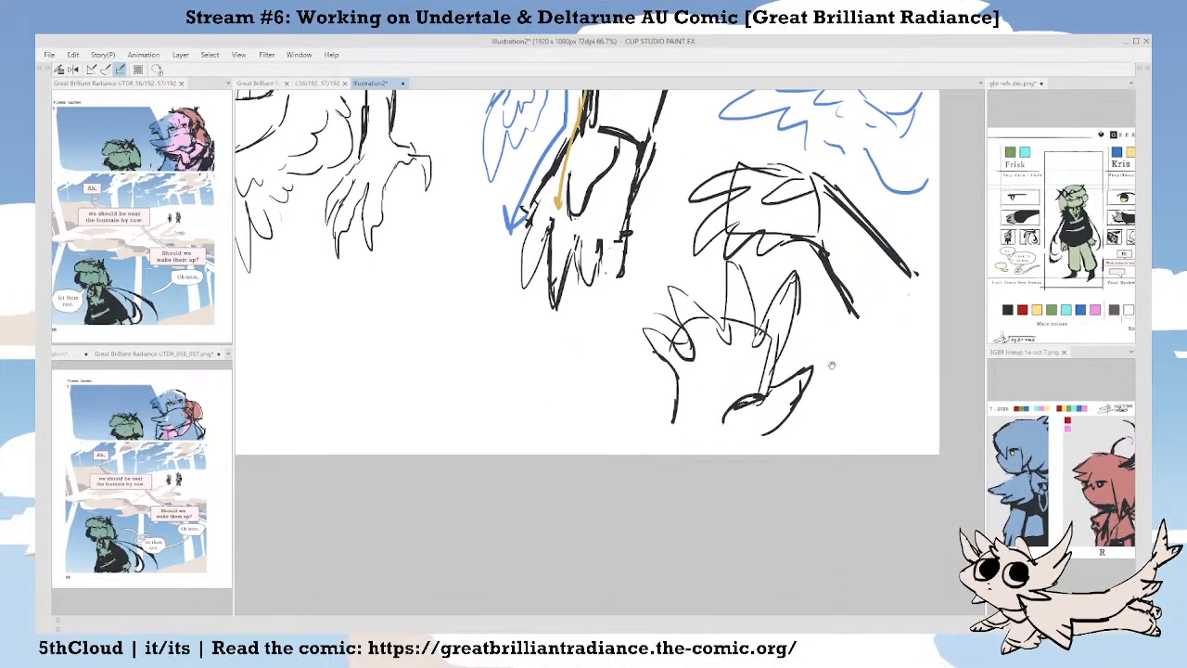
mouse_move(916, 399)
left_mouse_down()
mouse_move(908, 291)
mouse_move(888, 338)
mouse_move(838, 395)
left_mouse_up()
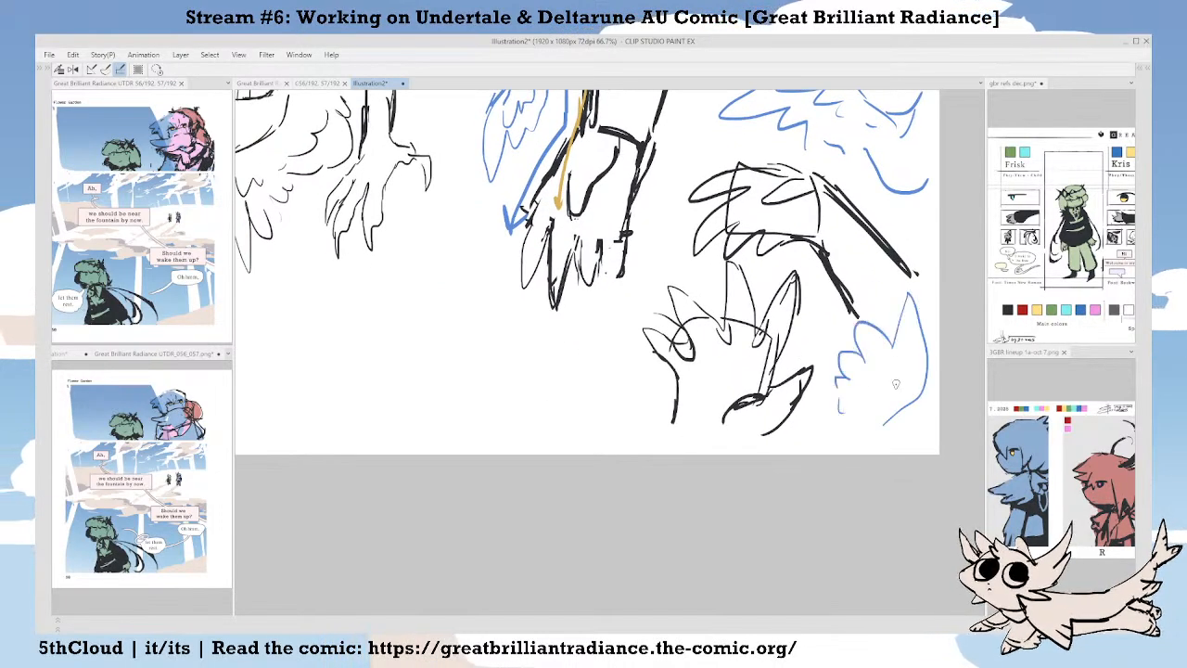
mouse_move(904, 367)
left_mouse_down()
mouse_move(860, 404)
mouse_move(886, 436)
left_mouse_up()
Sample the dark outline colour from the large hand for drawing.
mouse_move(628, 328)
left_mouse_down()
mouse_move(671, 436)
mouse_move(633, 402)
mouse_move(681, 423)
left_mouse_up()
left_click_drag(445, 276, 521, 288)
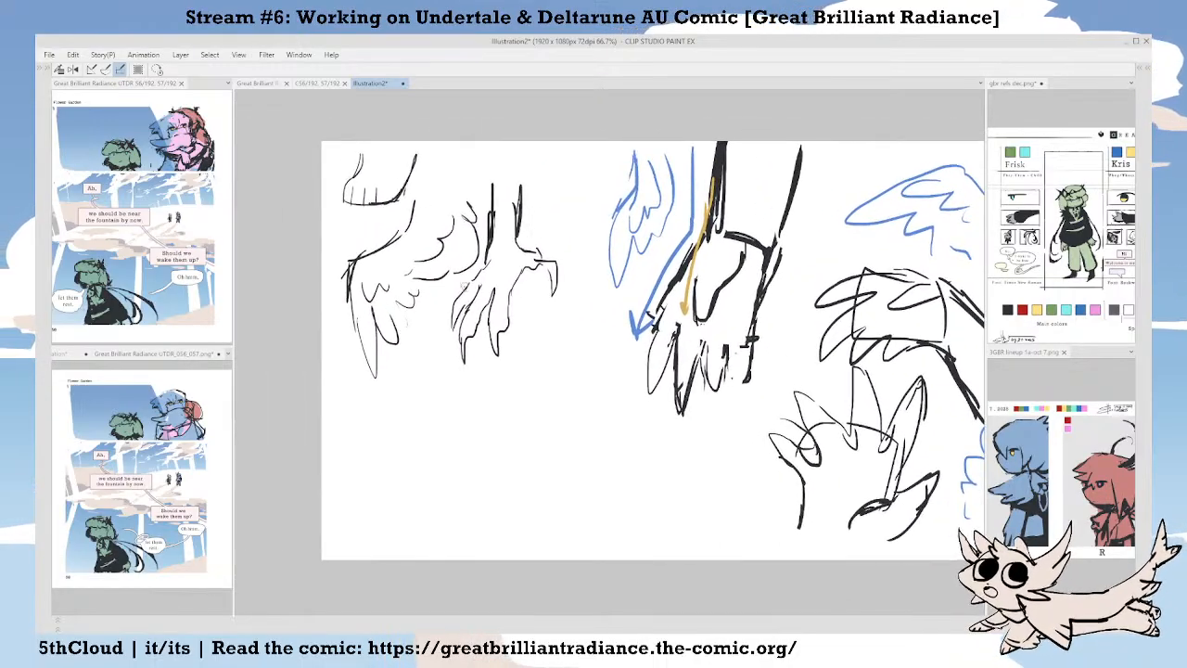
scroll(633, 239, "up", 3)
left_click(753, 326, "alt")
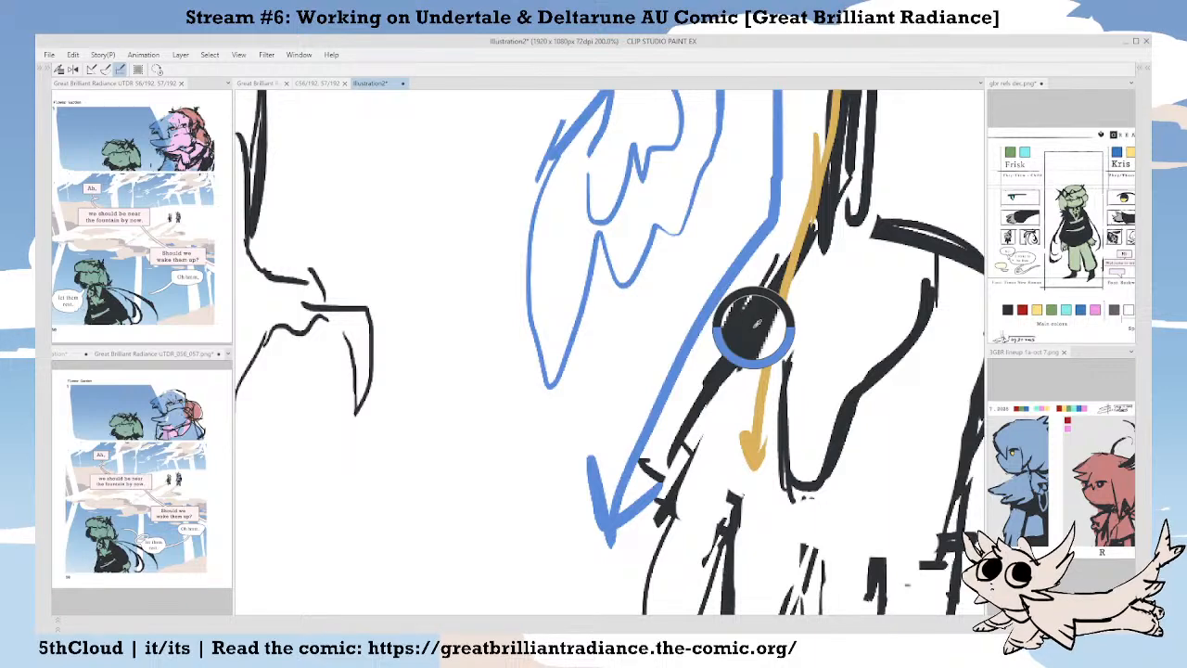
scroll(718, 346, "down", 3)
Sketch a rounded paw with short finger lines, a curved thumb and two forearm lines below the wing and claw studies.
left_click_drag(561, 471, 575, 393)
mouse_move(696, 371)
left_mouse_down()
mouse_move(525, 393)
mouse_move(632, 419)
left_mouse_up()
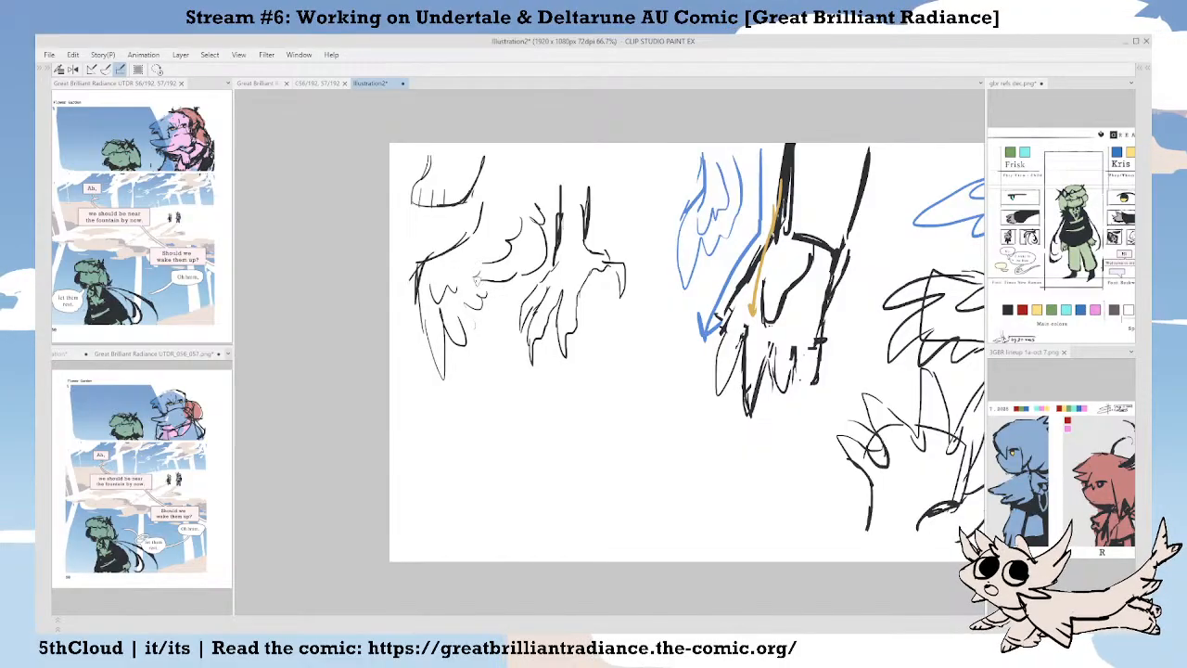
left_click_drag(475, 281, 499, 277)
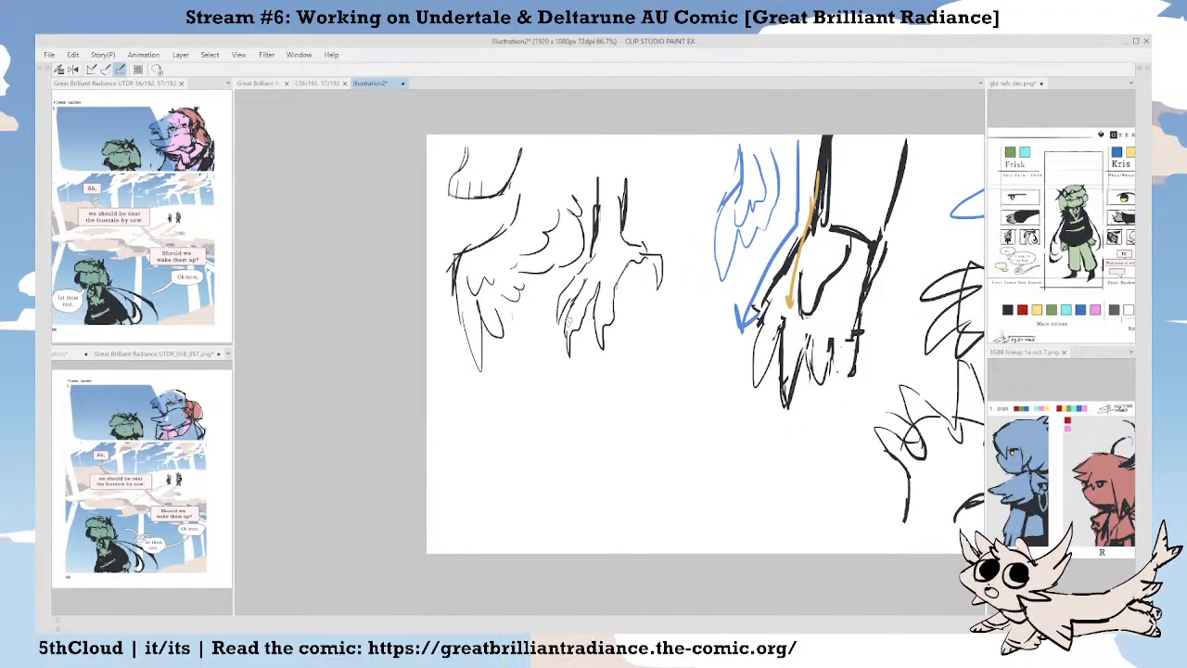
scroll(573, 328, "up", 1)
left_click_drag(593, 369, 573, 337)
scroll(564, 344, "down", 1)
scroll(548, 411, "up", 1)
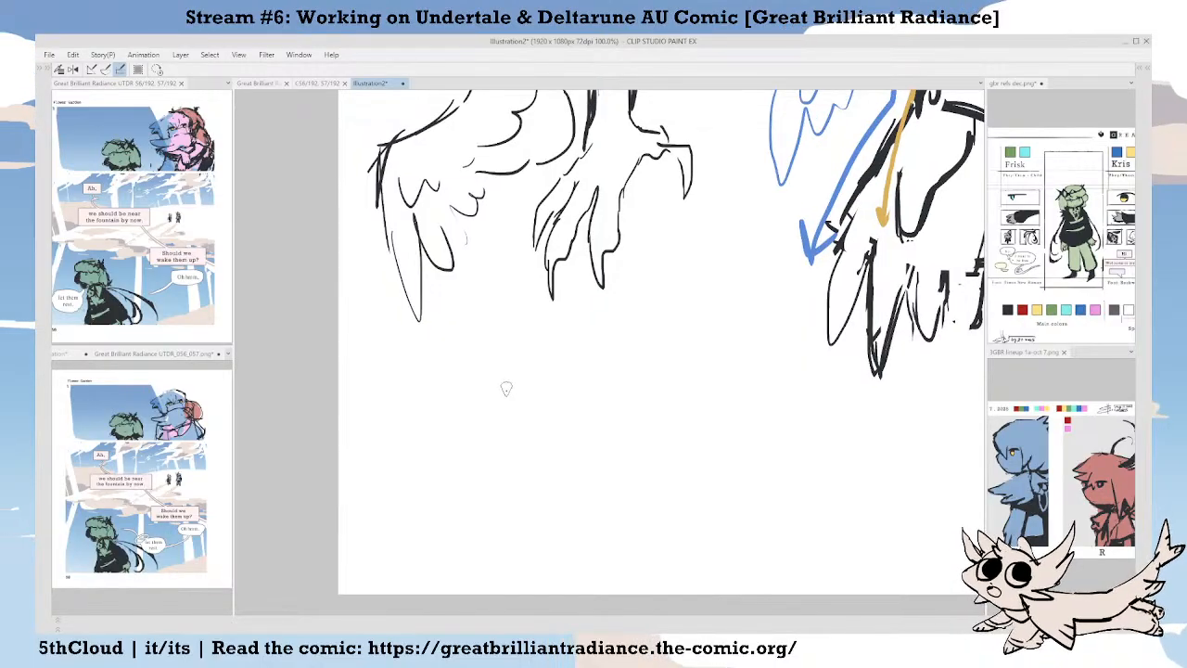
mouse_move(544, 506)
left_mouse_down()
mouse_move(411, 455)
mouse_move(413, 515)
left_mouse_up()
key("ctrl+z")
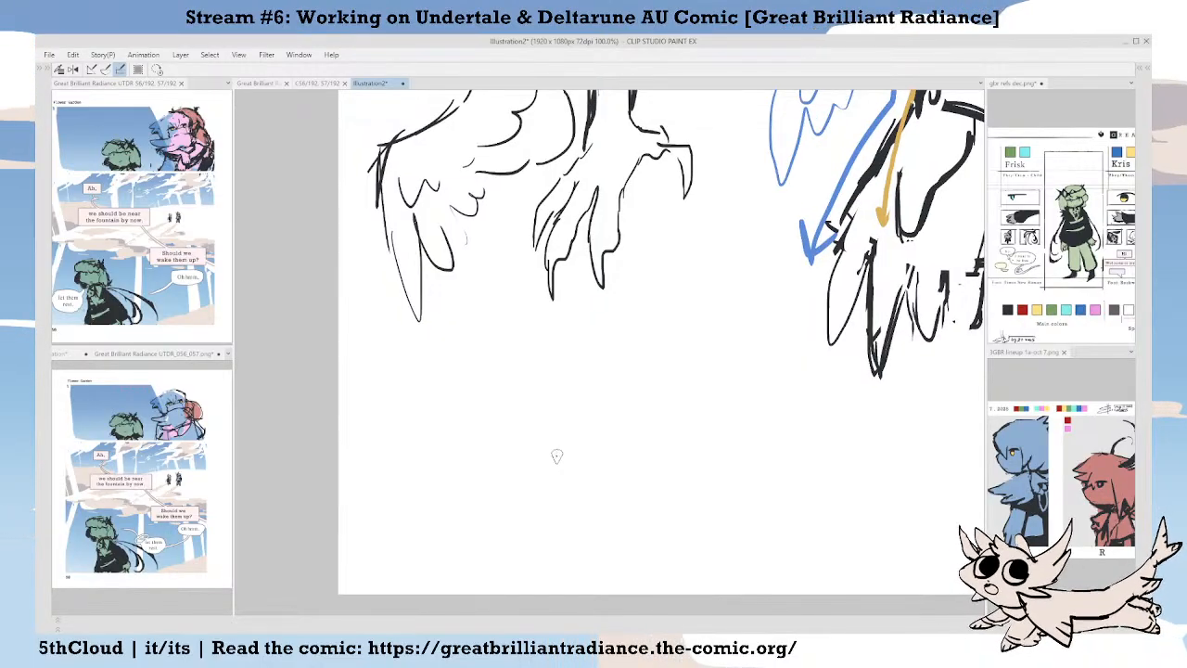
left_click_drag(540, 421, 444, 451)
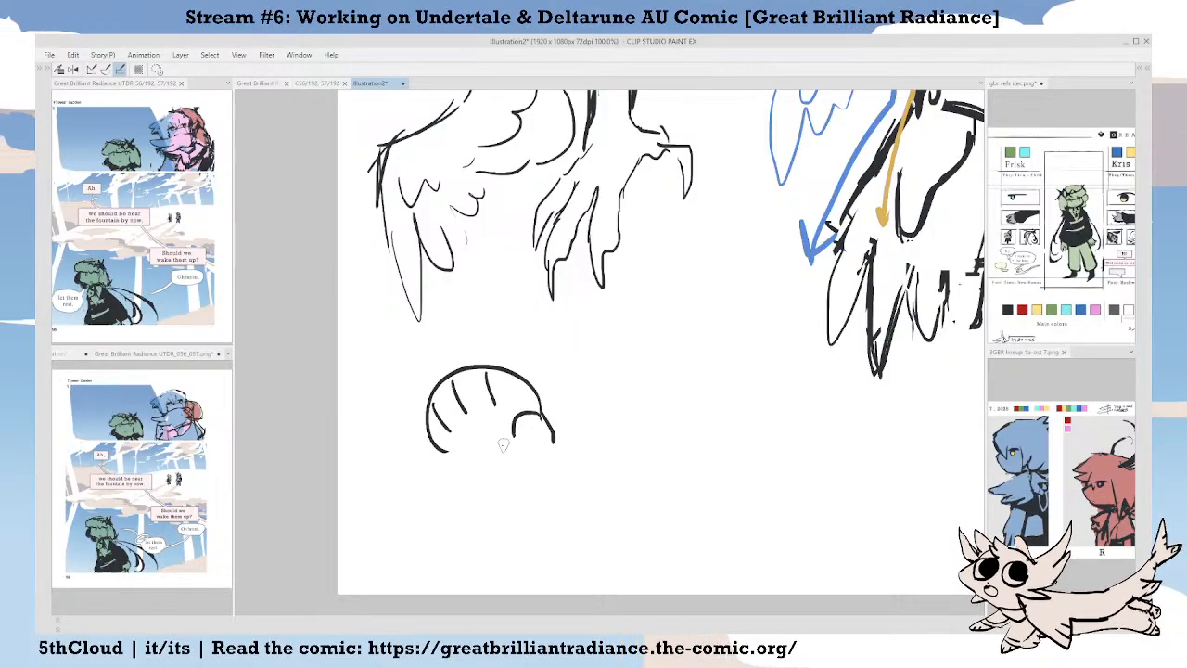
left_click_drag(547, 440, 571, 531)
mouse_move(436, 456)
left_mouse_down()
mouse_move(470, 477)
mouse_move(500, 523)
mouse_move(474, 501)
mouse_move(456, 517)
mouse_move(476, 492)
left_mouse_up()
Erase the upper edge of the rounded paw and redraw it flatter, extending the thumb outline.
key("e")
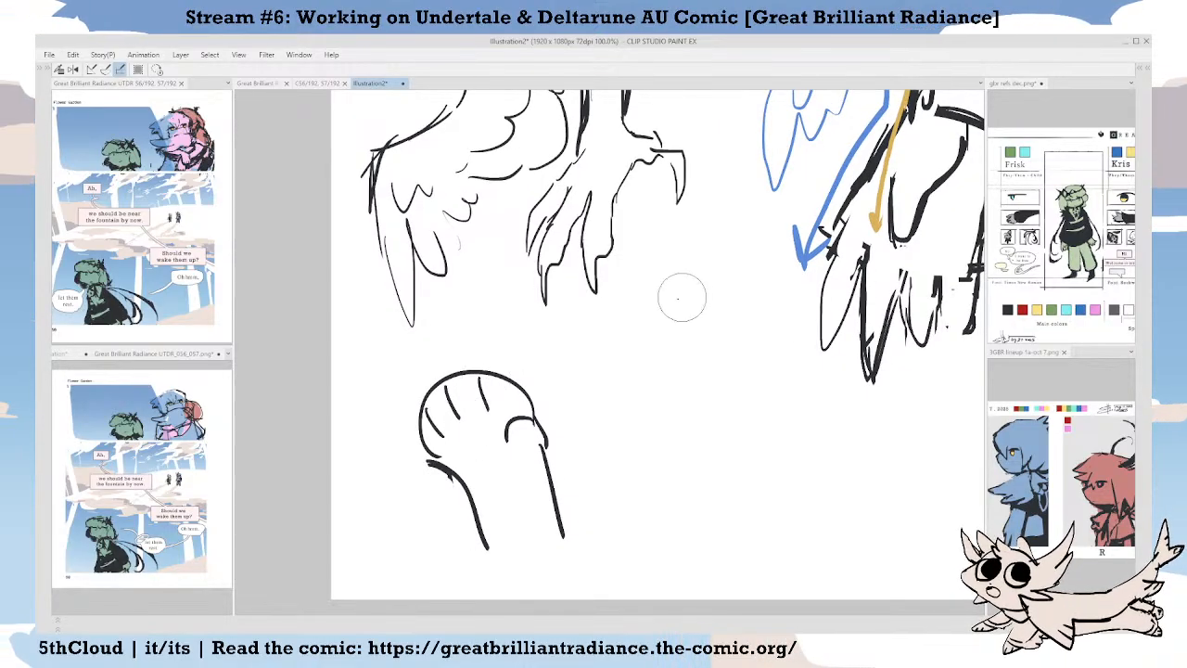
left_click_drag(524, 401, 509, 390)
key("p")
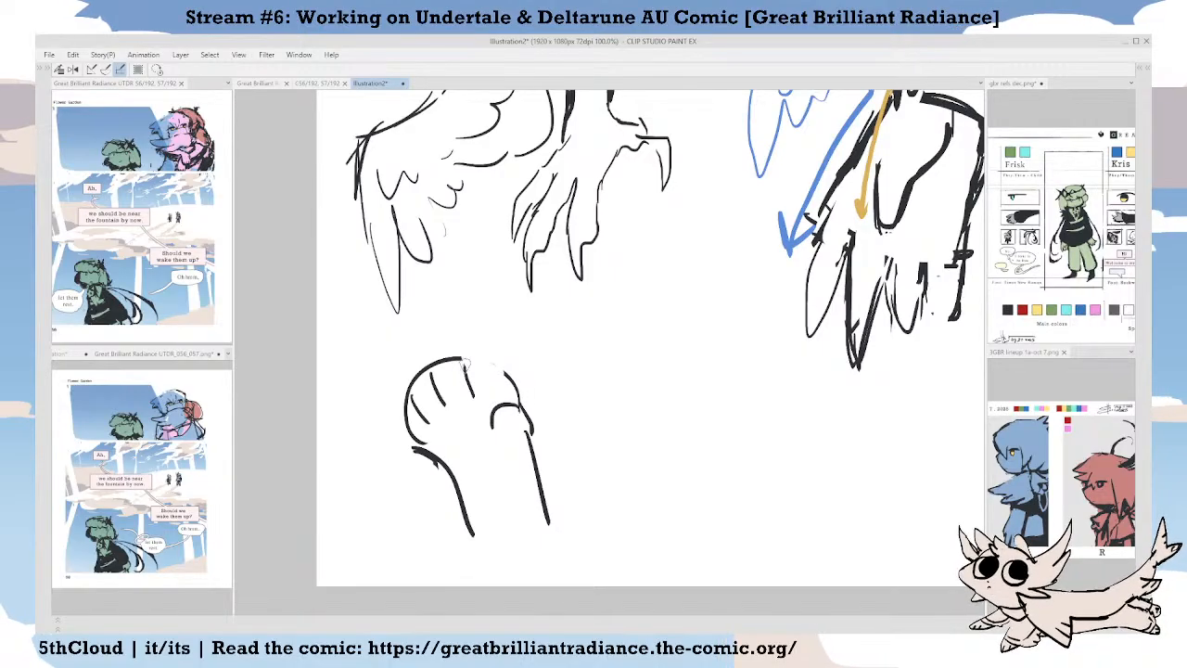
mouse_move(454, 360)
left_mouse_down()
mouse_move(509, 380)
mouse_move(523, 403)
mouse_move(535, 425)
mouse_move(495, 438)
left_mouse_up()
key("e")
key("p")
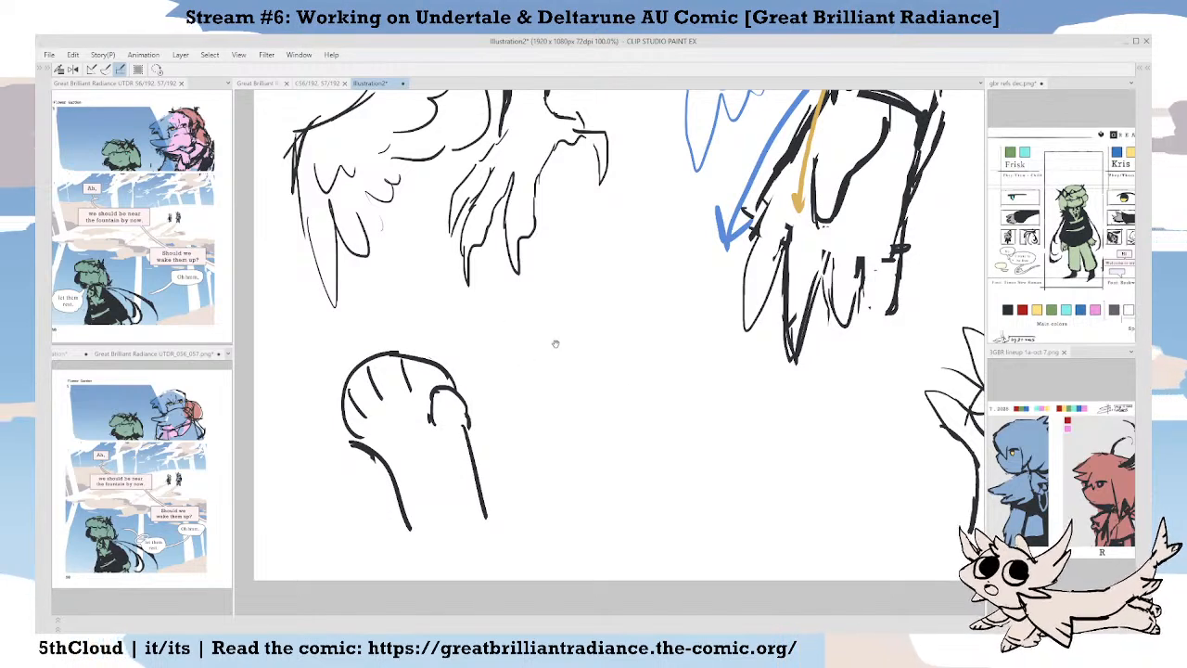
mouse_move(549, 359)
left_mouse_down()
mouse_move(548, 397)
mouse_move(537, 396)
left_mouse_up()
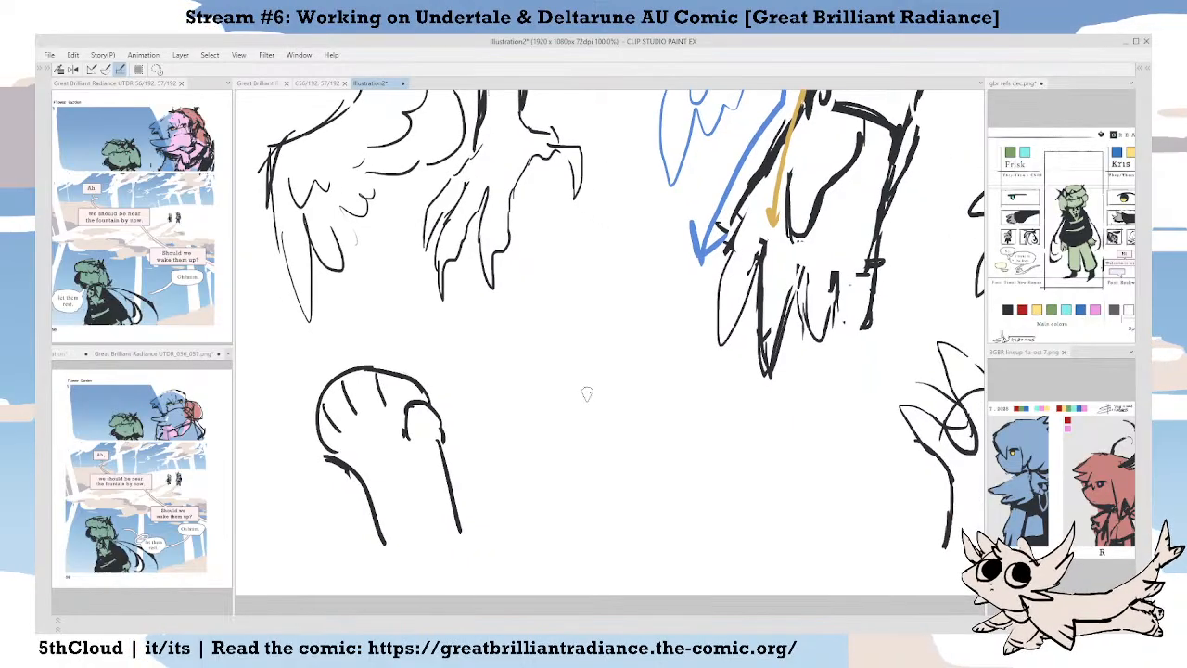
Draw a small round head outline beside the rounded paw, and shift the paw study away from it.
left_click_drag(612, 379, 605, 461)
key("ctrl+z")
mouse_move(528, 399)
left_mouse_down()
mouse_move(536, 475)
mouse_move(527, 396)
left_mouse_up()
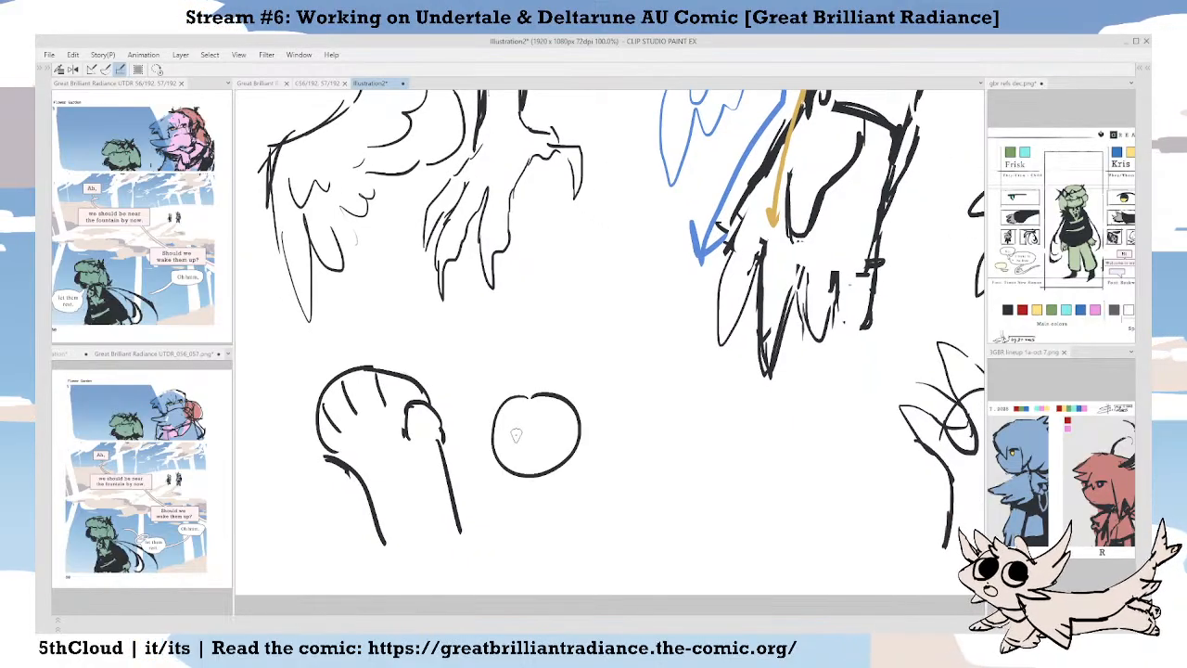
mouse_move(320, 357)
left_mouse_down()
mouse_move(483, 505)
mouse_move(371, 339)
left_mouse_up()
left_click_drag(399, 445, 337, 442)
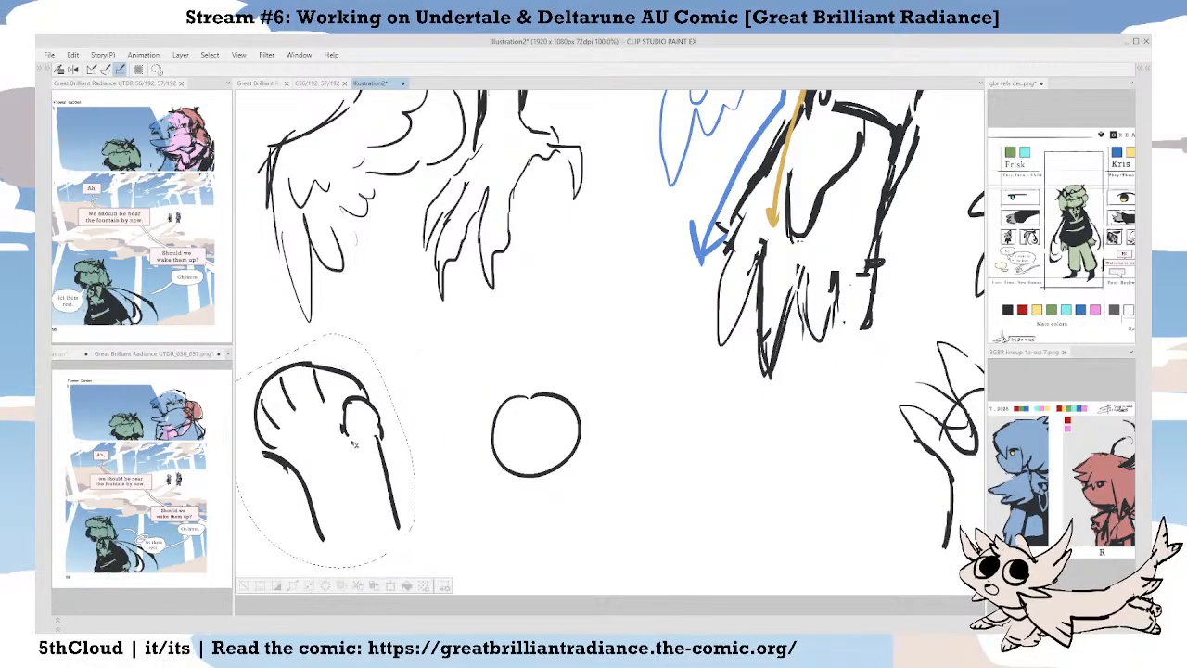
key("ctrl+d")
Turn the circle into a small character with large dark eyes, jagged hair, a hand held to the chin, collar and shoulder.
mouse_move(497, 450)
left_mouse_down()
mouse_move(506, 411)
mouse_move(512, 432)
mouse_move(562, 405)
left_mouse_up()
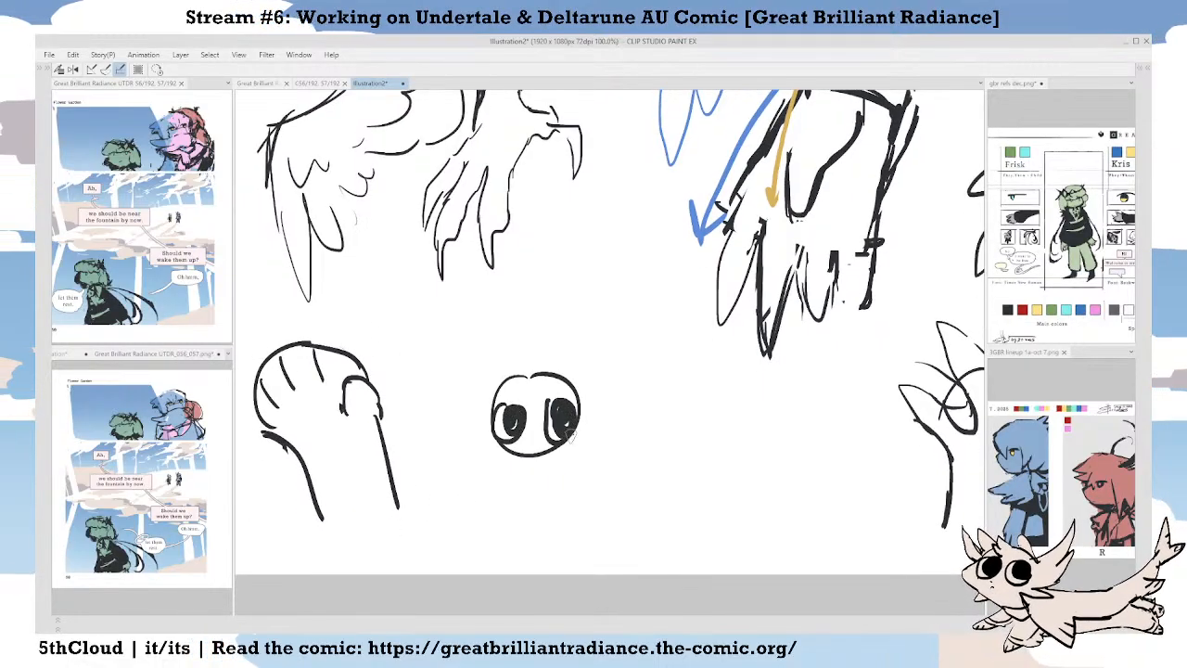
scroll(500, 451, "down", 1)
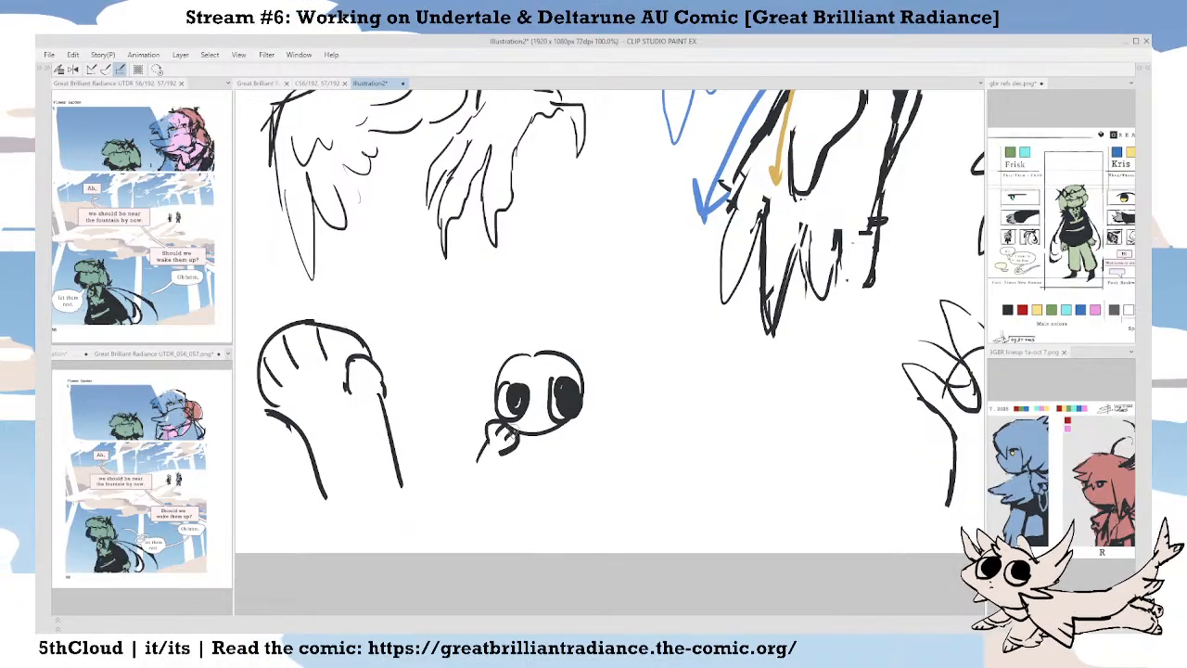
left_click_drag(484, 355, 493, 397)
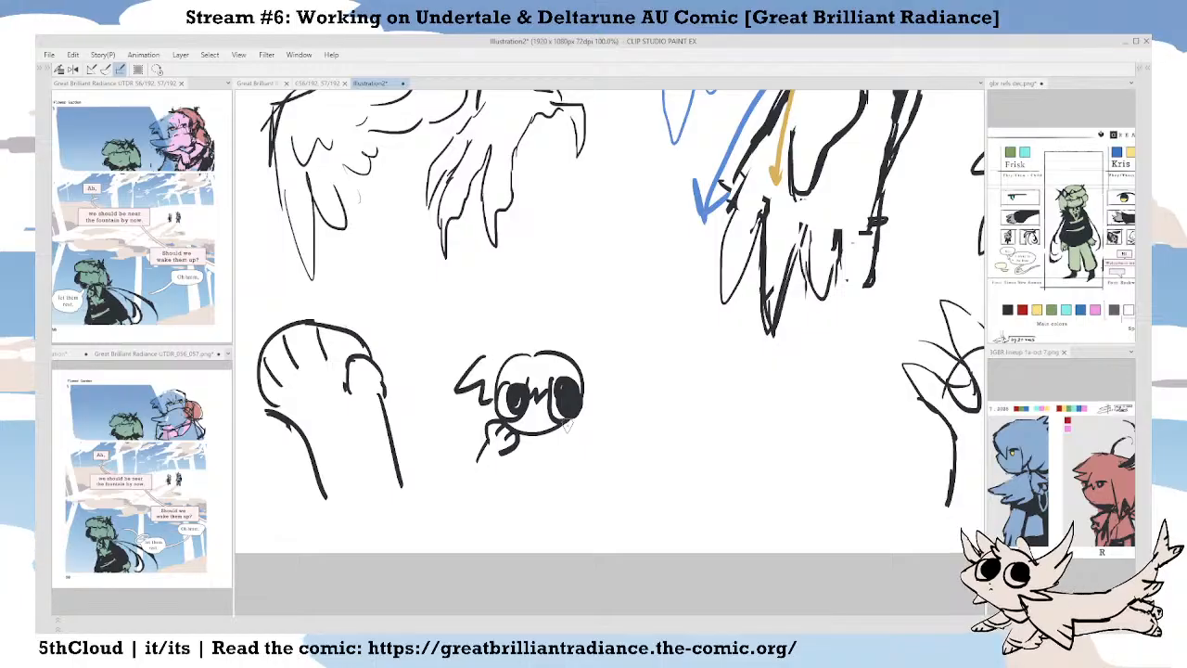
left_click_drag(621, 422, 534, 336)
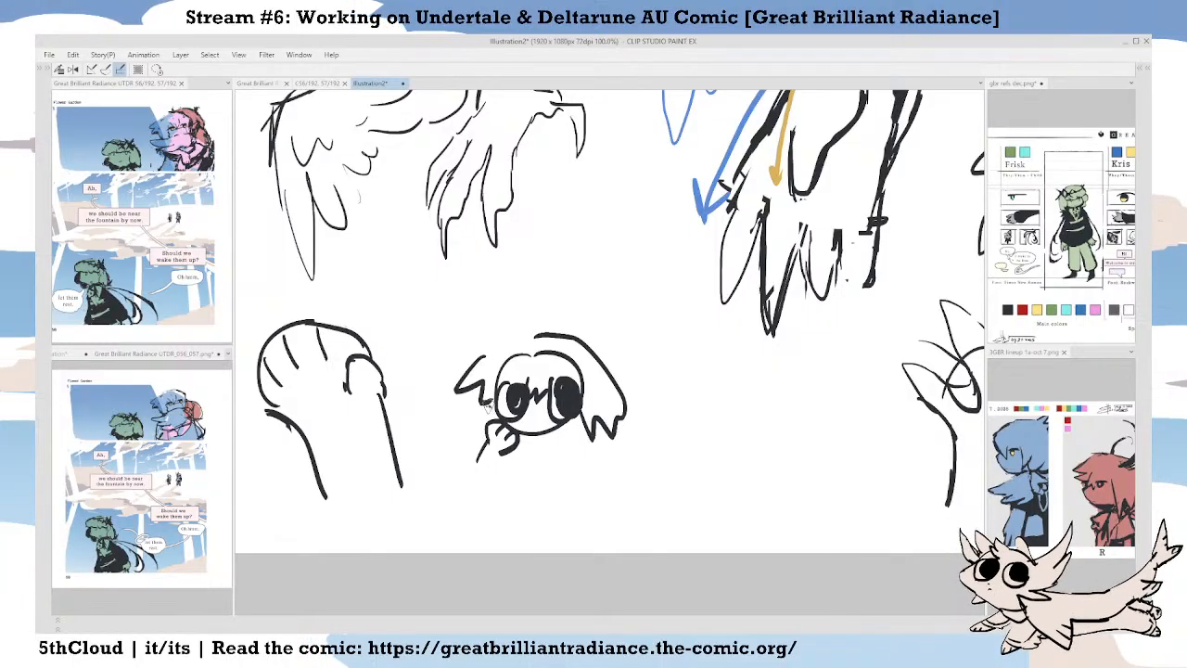
left_click_drag(568, 470, 556, 443)
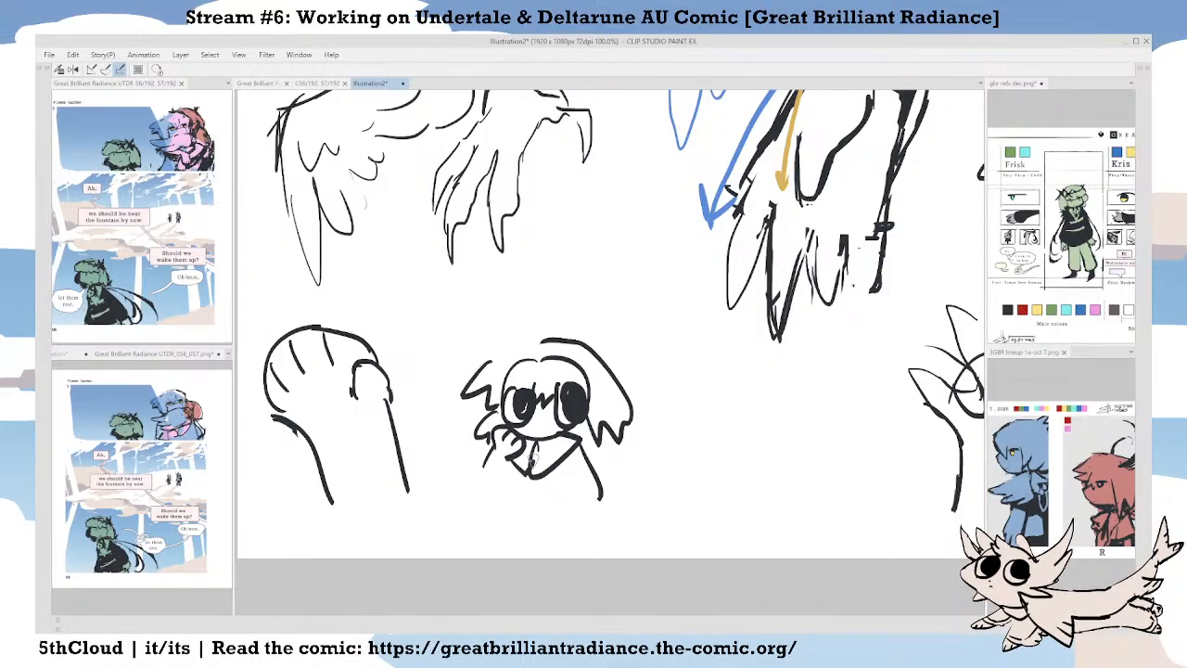
scroll(556, 481, "down", 2)
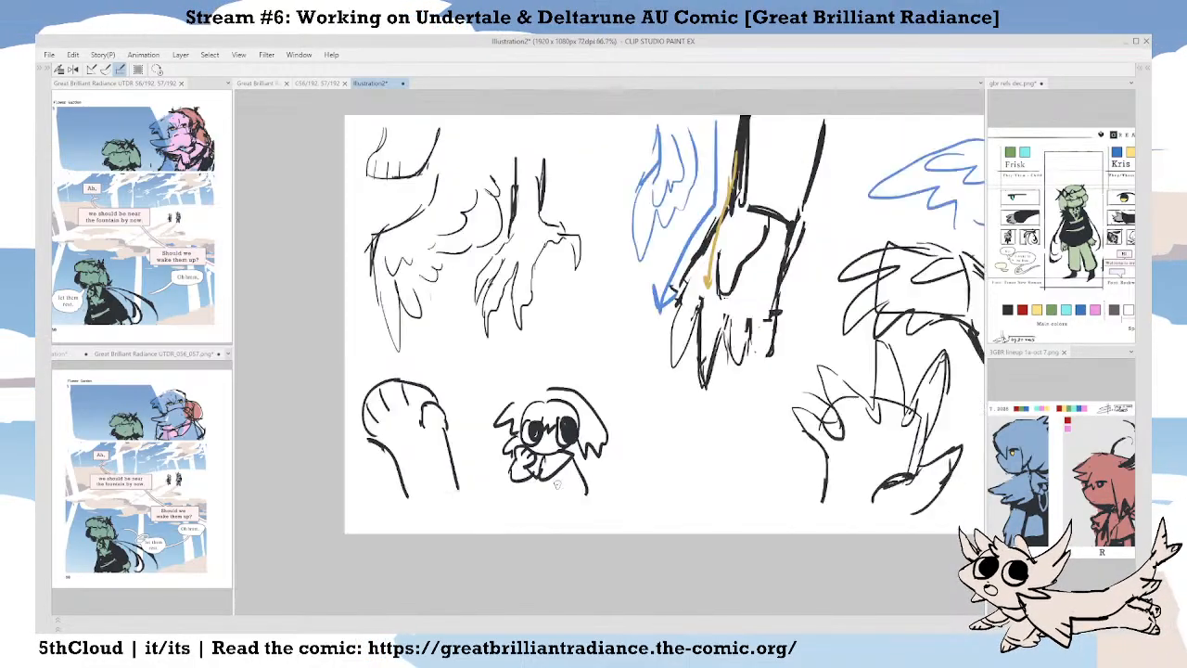
left_click_drag(557, 482, 600, 478)
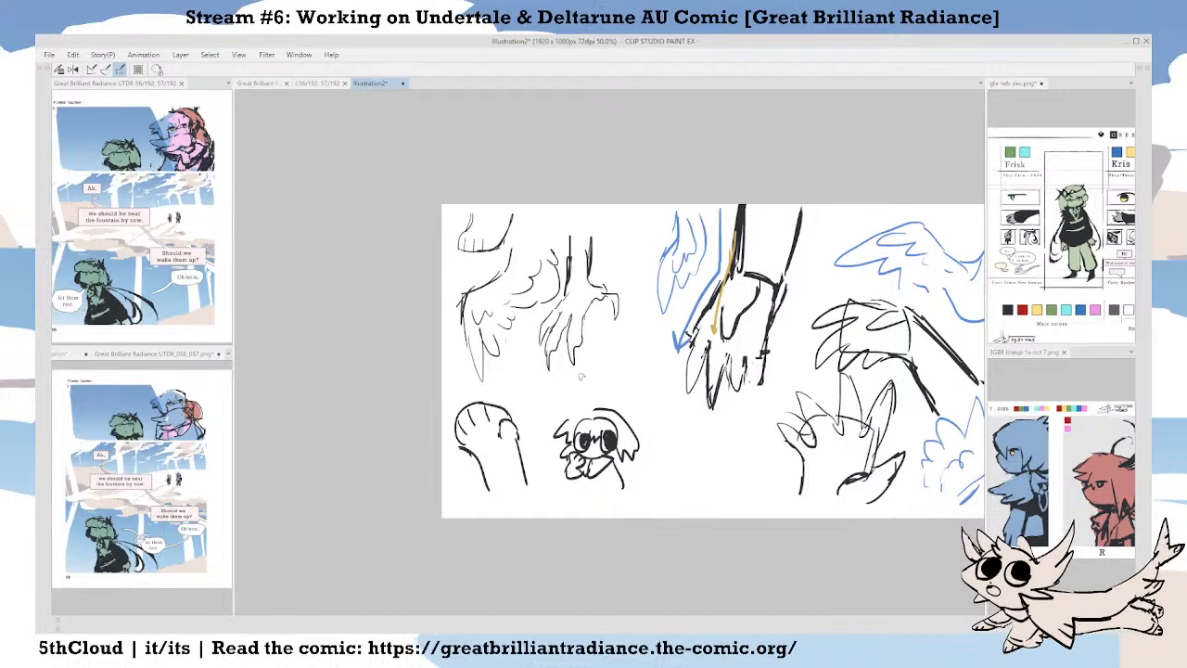
scroll(581, 376, "up", 3)
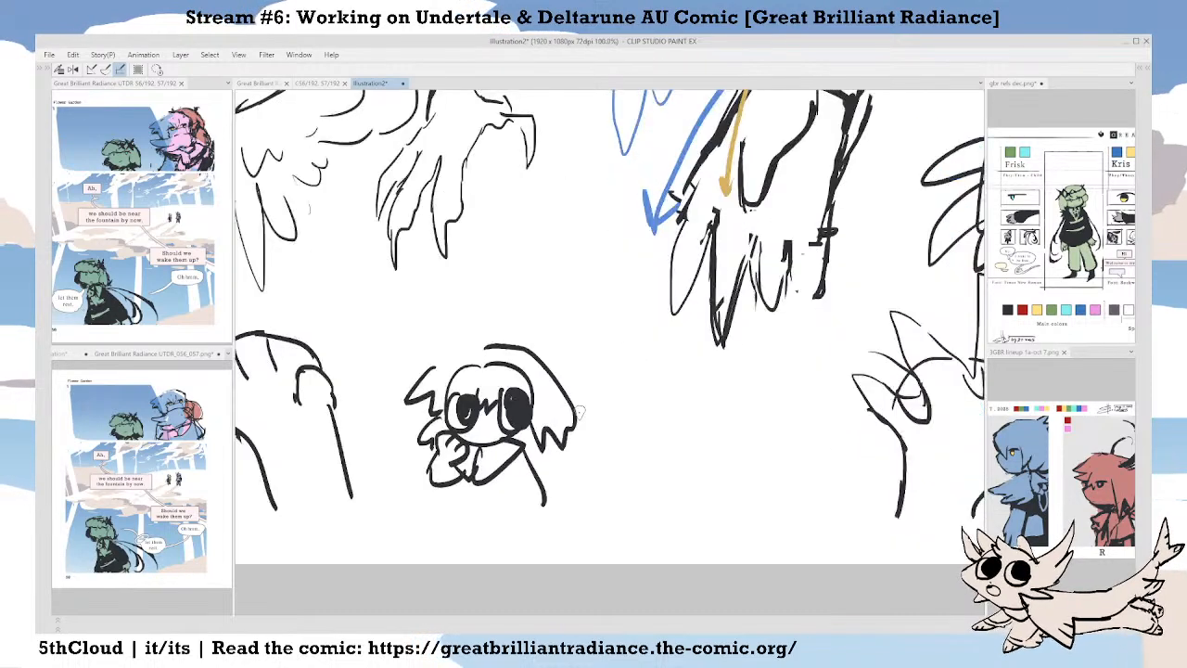
left_click_drag(577, 413, 626, 416)
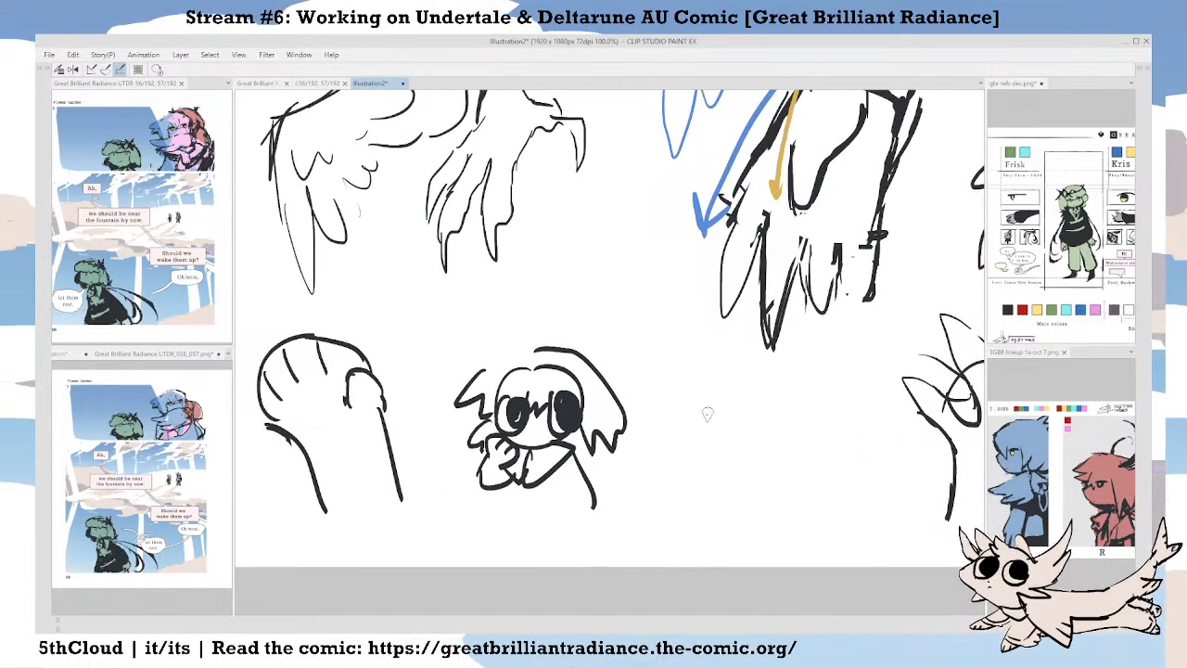
Sketch a downward-pointing paw beside the small character, with short finger lines, a thumb and a thick forearm line.
mouse_move(699, 401)
left_mouse_down()
mouse_move(660, 454)
mouse_move(701, 479)
mouse_move(742, 444)
left_mouse_up()
left_click_drag(685, 451, 678, 481)
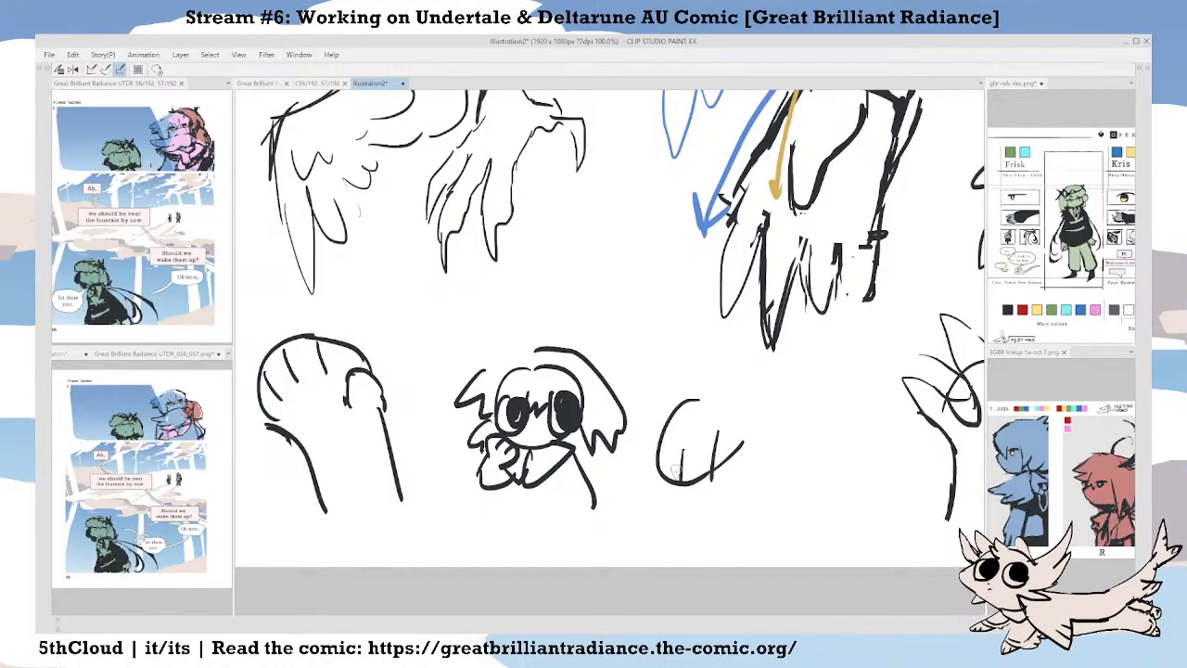
left_click_drag(748, 430, 733, 456)
key("ctrl+z")
left_click_drag(753, 392, 746, 434)
left_click_drag(692, 364, 679, 415)
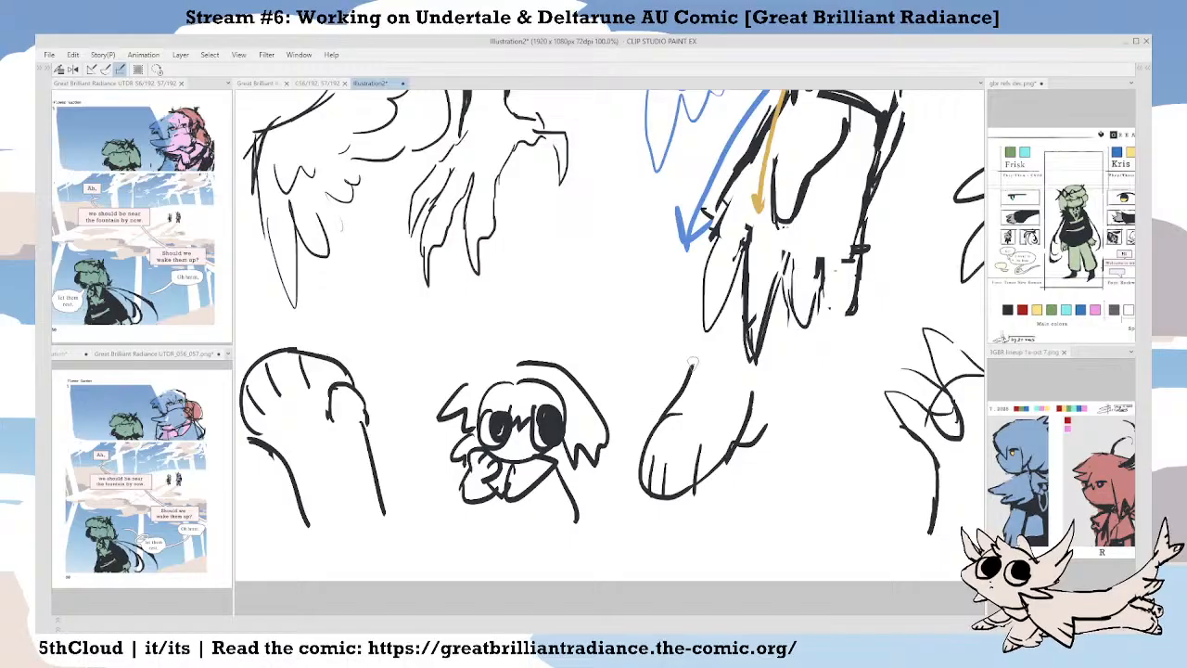
left_click_drag(688, 345, 677, 419)
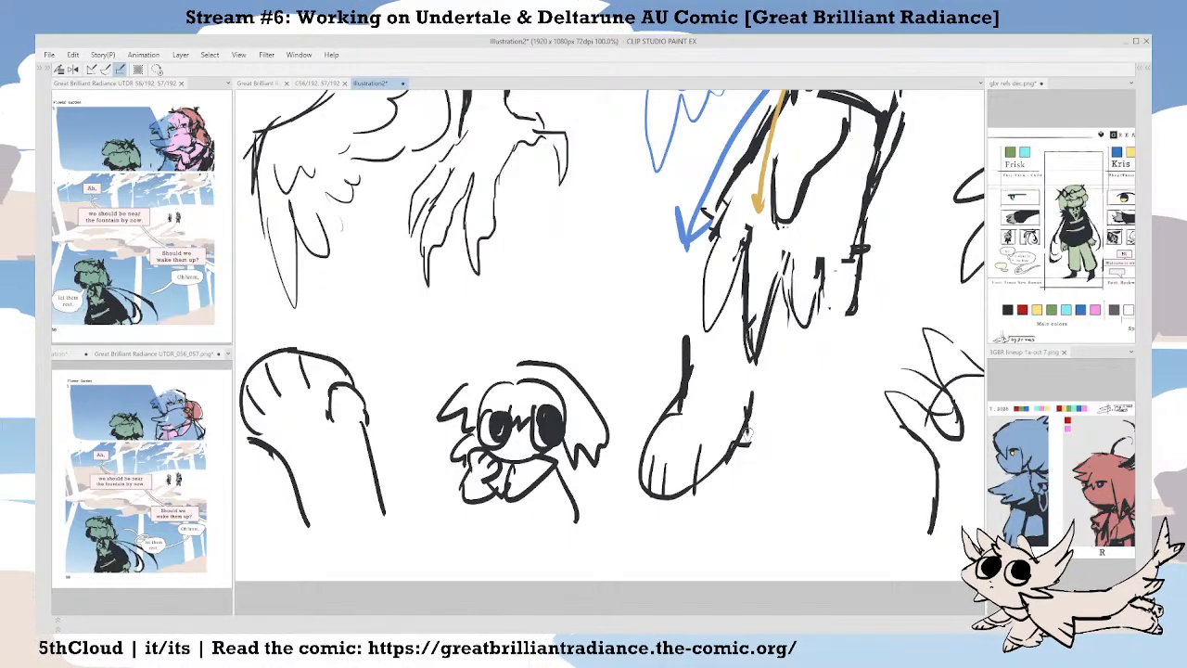
Refine the downward-pointing paw with separate rounded fingertips, a curved thumb and a thicker line along the outer edge.
mouse_move(697, 460)
left_mouse_down()
mouse_move(694, 501)
mouse_move(640, 501)
left_mouse_up()
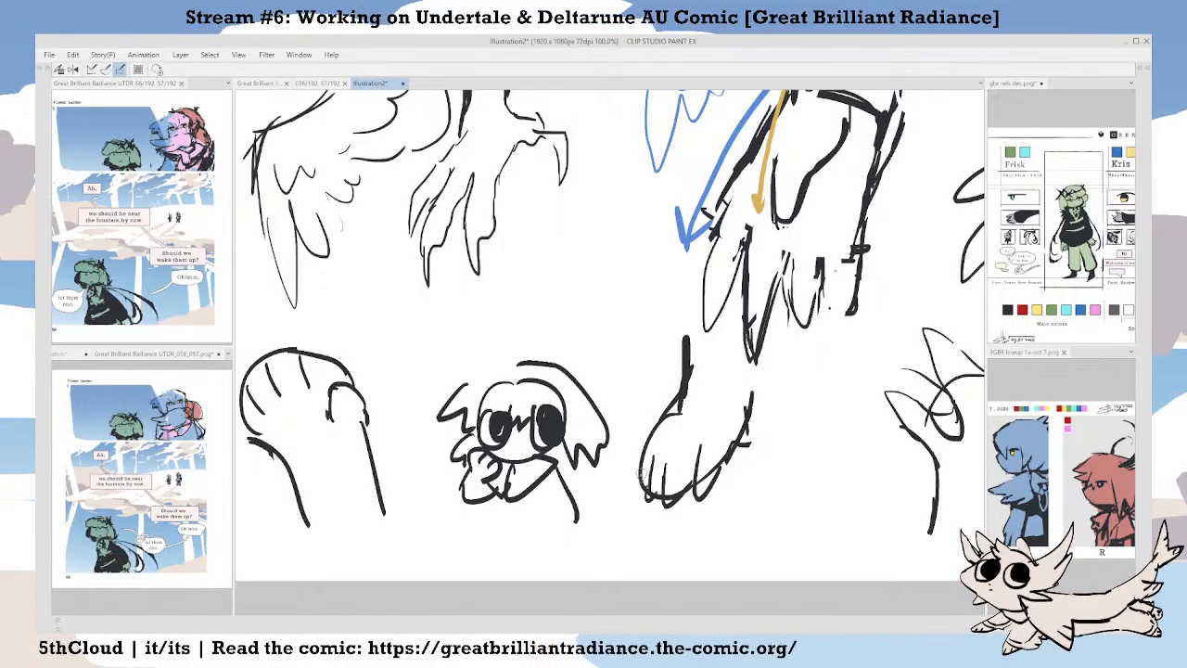
left_click_drag(727, 436, 709, 479)
mouse_move(746, 412)
left_mouse_down()
mouse_move(729, 460)
mouse_move(748, 434)
mouse_move(712, 475)
mouse_move(654, 469)
left_mouse_up()
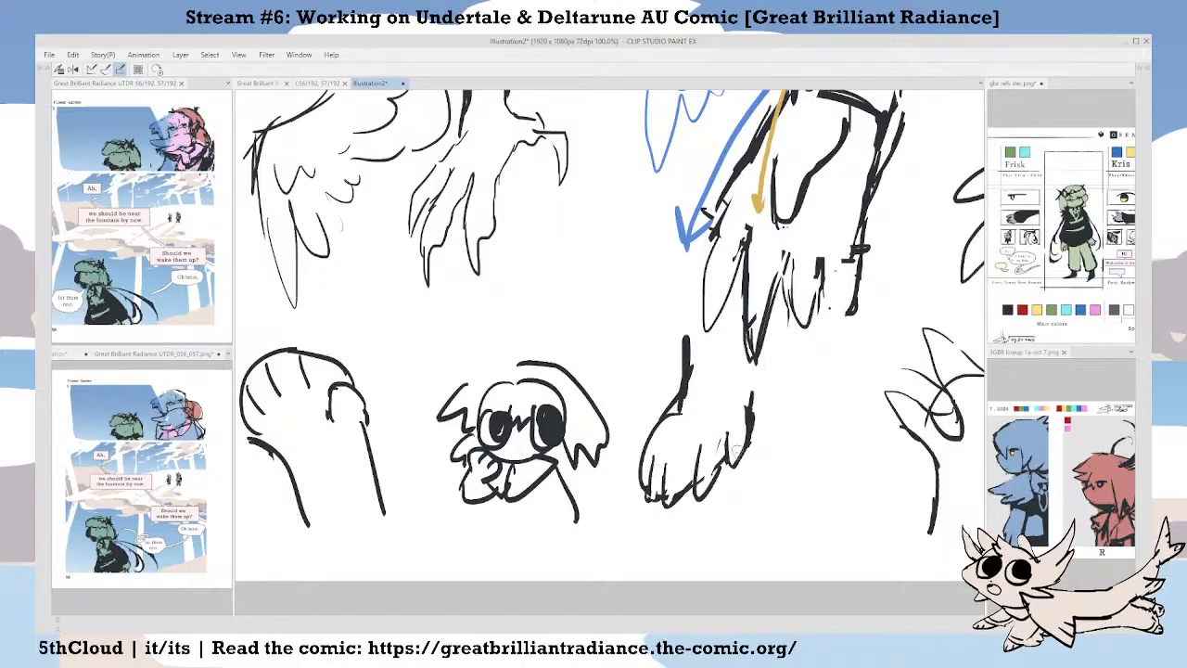
left_click_drag(734, 443, 728, 465)
mouse_move(752, 417)
left_mouse_down()
mouse_move(753, 397)
mouse_move(743, 453)
mouse_move(760, 443)
mouse_move(748, 381)
left_mouse_up()
mouse_move(684, 356)
left_mouse_down()
mouse_move(655, 455)
mouse_move(642, 460)
left_mouse_up()
left_click_drag(659, 412, 653, 433)
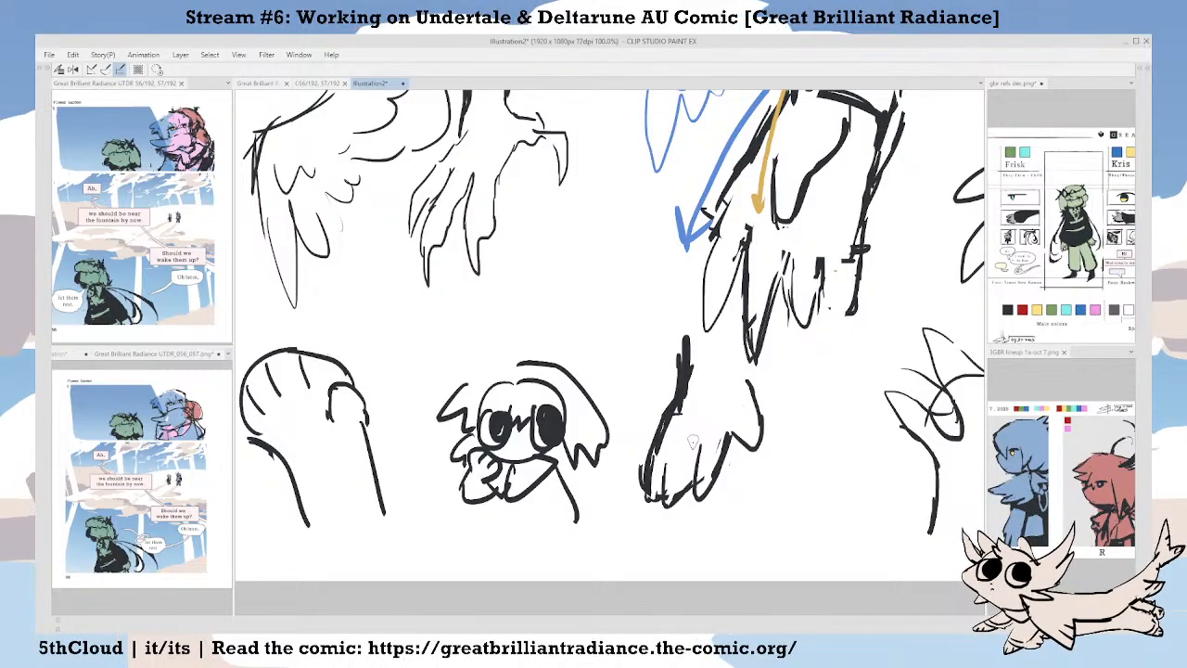
scroll(685, 468, "down", 2)
left_click_drag(653, 478, 632, 495)
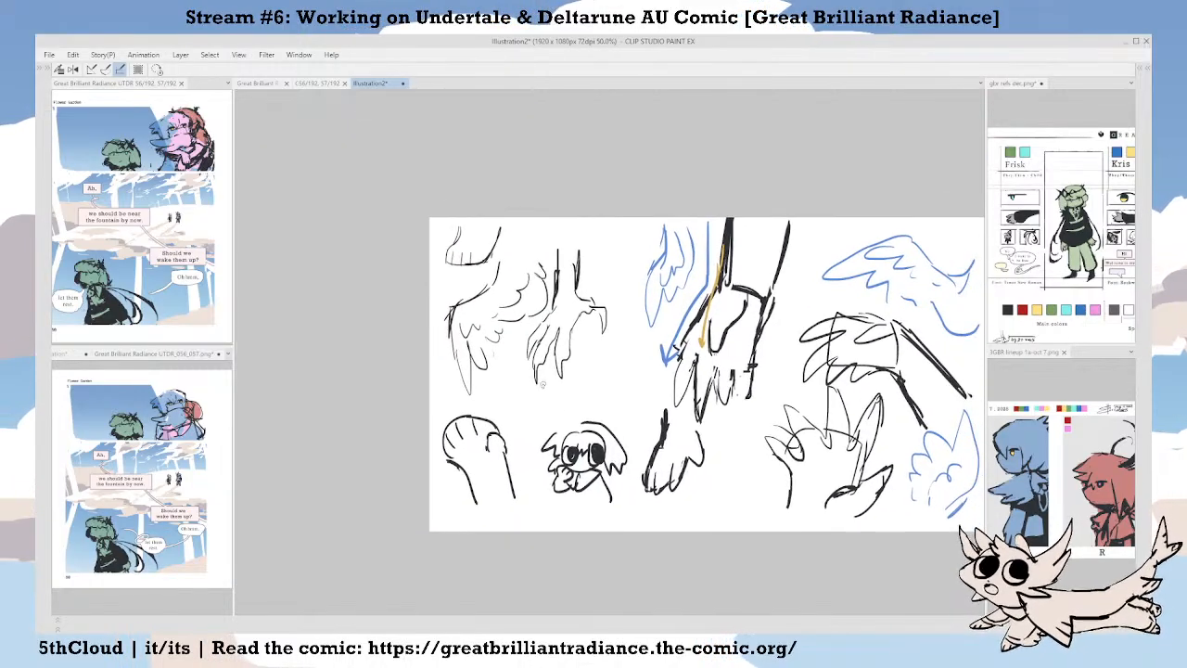
Rework the rounded paw into a hand with separate knuckle bumps, longer finger lines and a slanted forearm.
scroll(438, 408, "up", 1)
mouse_move(438, 409)
left_mouse_down()
mouse_move(457, 399)
mouse_move(541, 430)
mouse_move(479, 406)
mouse_move(468, 471)
mouse_move(479, 477)
left_mouse_up()
mouse_move(472, 453)
left_mouse_down()
mouse_move(489, 475)
mouse_move(510, 488)
mouse_move(516, 478)
mouse_move(525, 528)
mouse_move(494, 470)
mouse_move(494, 483)
left_mouse_up()
key("e")
key("p")
mouse_move(473, 453)
left_mouse_down()
mouse_move(506, 476)
mouse_move(536, 467)
mouse_move(507, 497)
mouse_move(517, 531)
left_mouse_up()
key("p")
key("e")
left_click_drag(551, 479, 542, 439)
left_click_drag(506, 486, 528, 516)
key("p")
left_click_drag(547, 443, 575, 512)
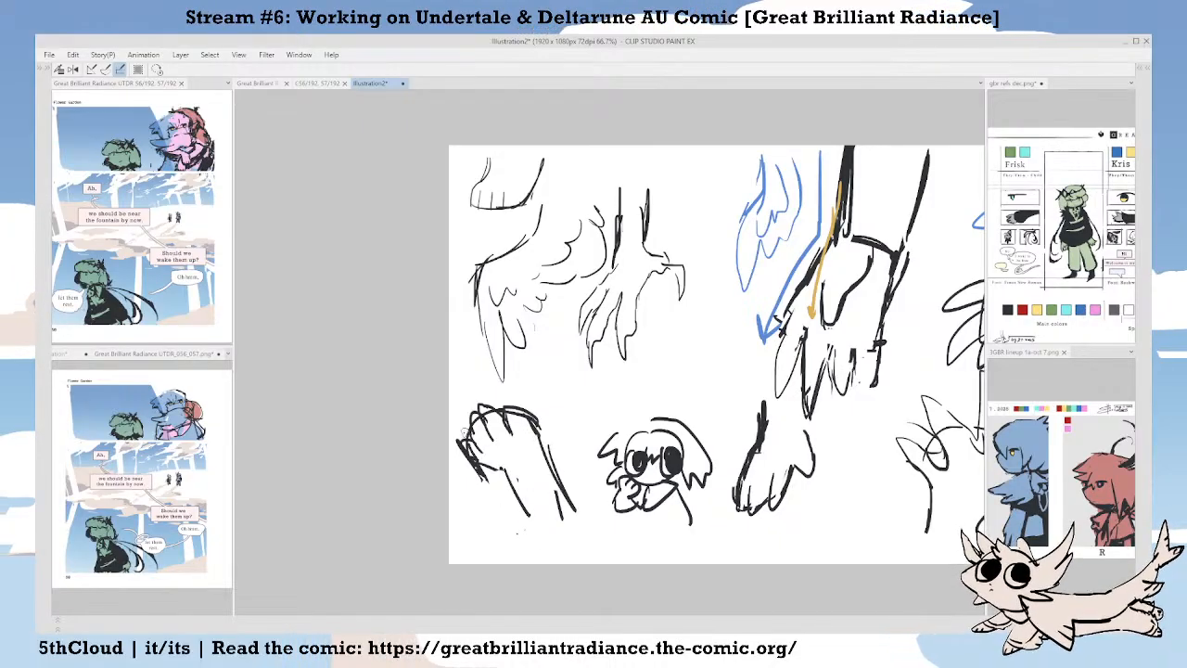
Clean up the heavy strokes on the reworked paw's finger side, redraw the palm edge and thicken the outer forearm line.
key("e")
left_click_drag(482, 474, 463, 454)
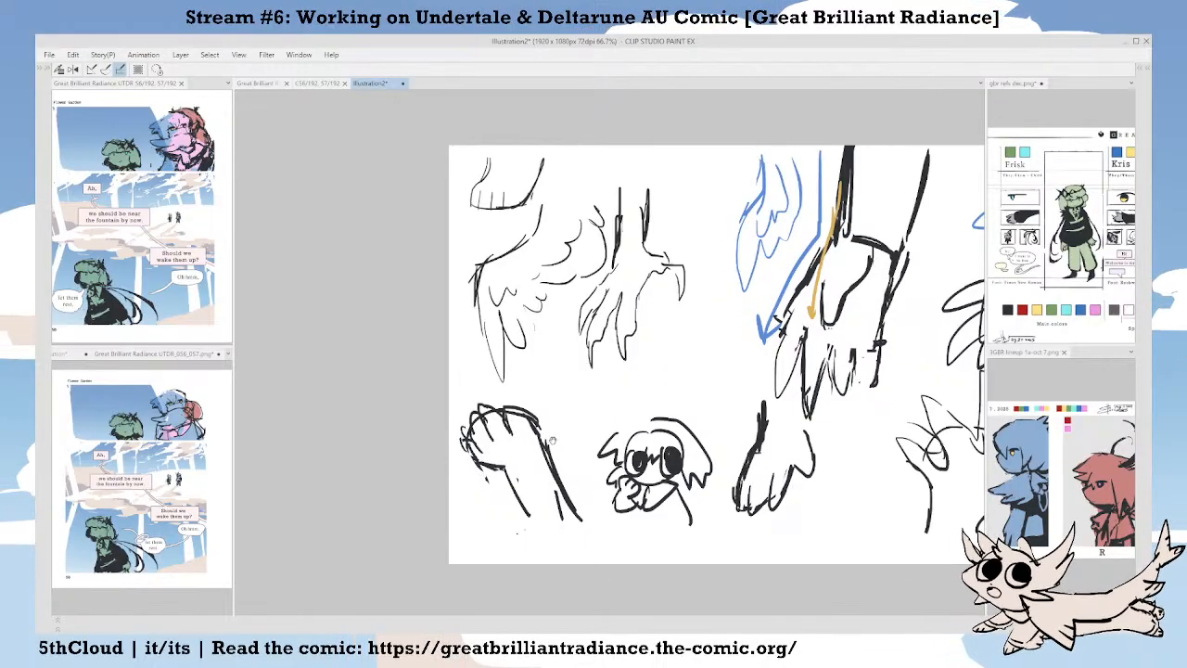
left_click_drag(553, 440, 543, 467)
Erase the thumb bulge from the downward-pointing paw and leave a straighter side line.
mouse_move(628, 485)
left_mouse_down()
mouse_move(597, 439)
mouse_move(444, 447)
mouse_move(528, 444)
left_mouse_up()
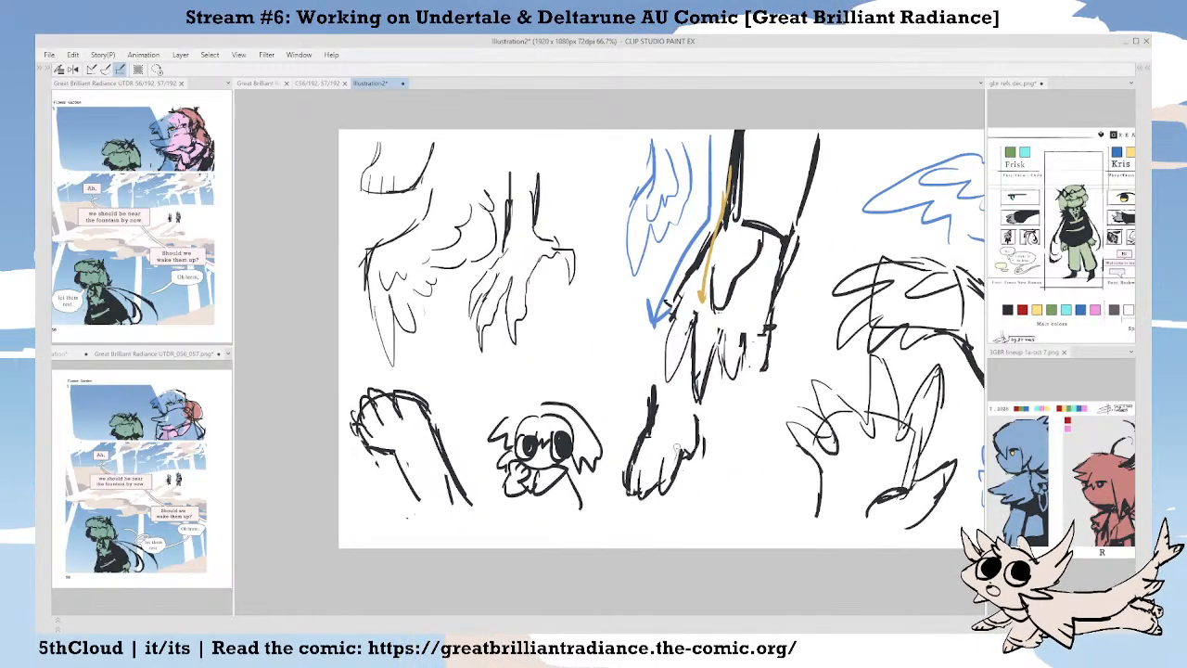
mouse_move(694, 447)
left_mouse_down()
mouse_move(690, 459)
mouse_move(686, 436)
left_mouse_up()
left_click_drag(493, 358, 497, 369)
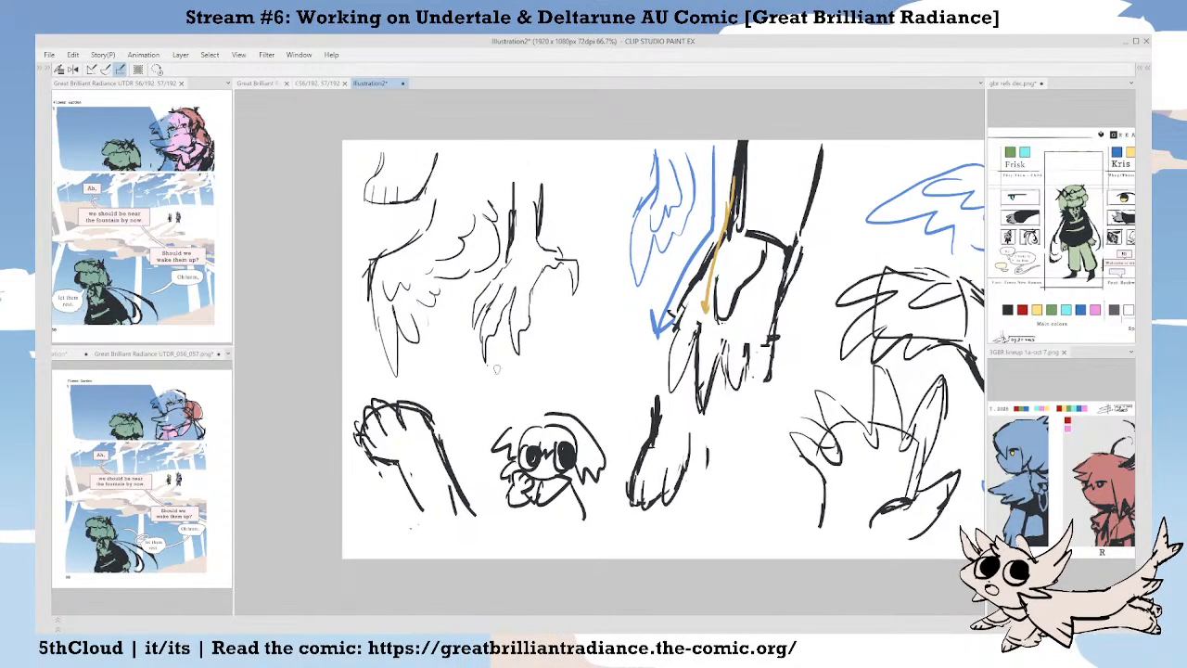
Examine the green character's hand and cloak up close on the Great Brilliant Radiance UTDR_056_057 page.
left_click(150, 580)
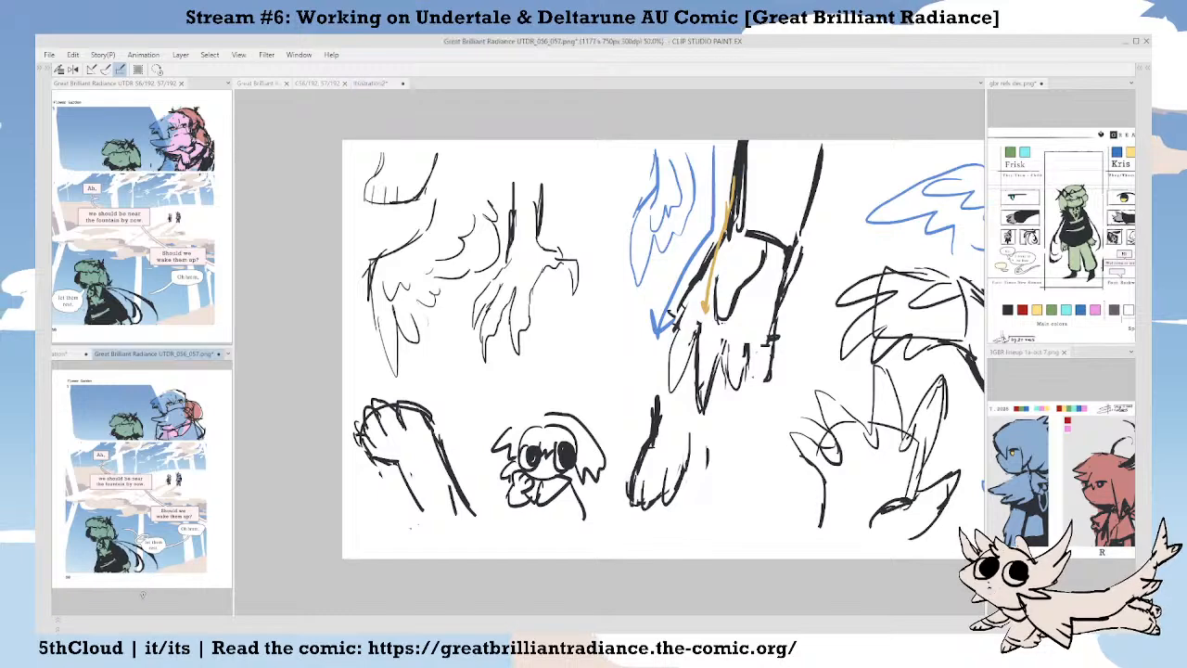
scroll(139, 577, "up", 3)
left_click_drag(154, 575, 61, 571)
scroll(142, 547, "up", 3)
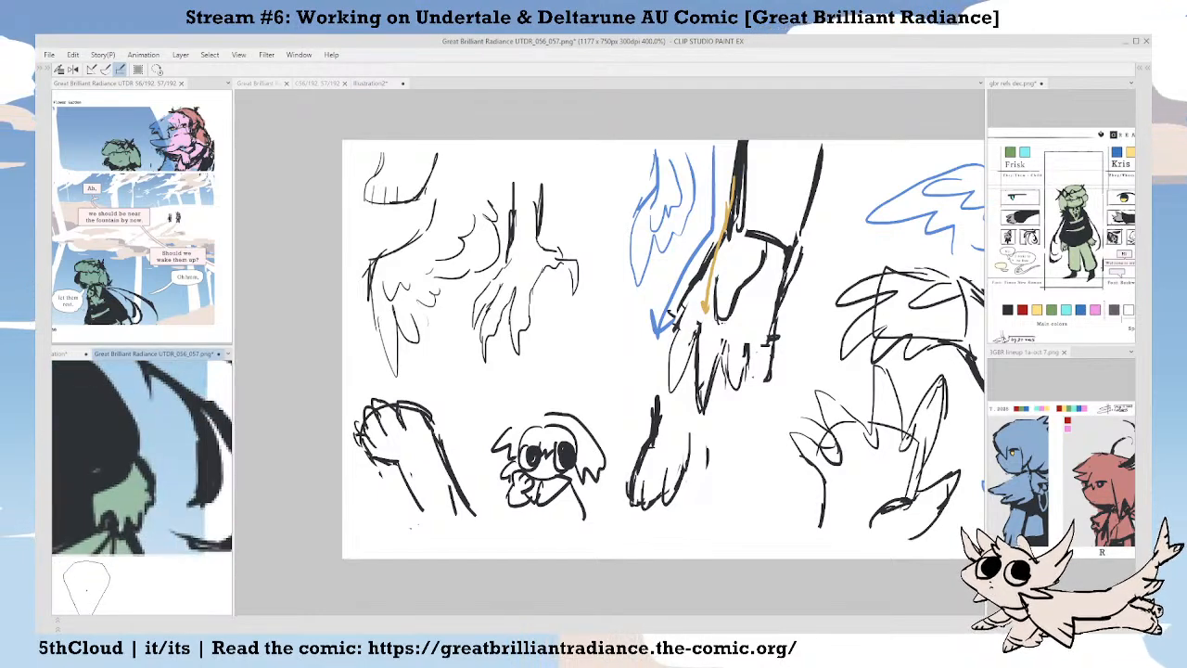
scroll(130, 553, "down", 5)
scroll(161, 553, "up", 1)
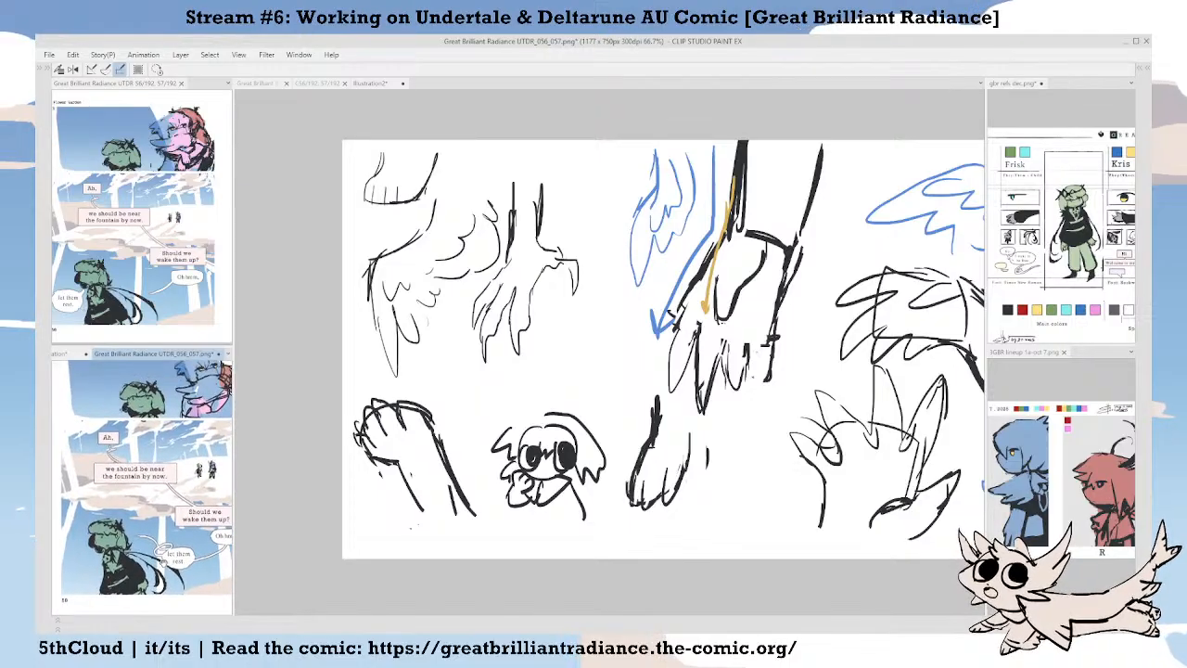
scroll(160, 551, "down", 2)
left_click(440, 498)
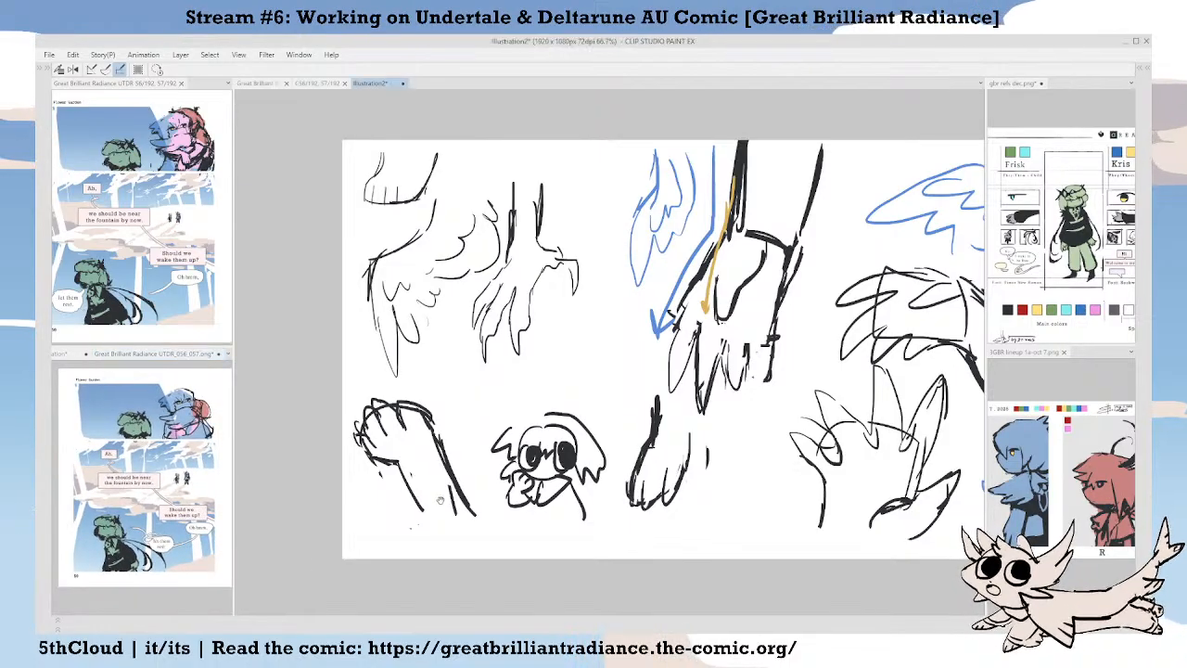
Extend the illustration's canvas downward to 1920 x 1878 px for more sketching space.
scroll(471, 484, "down", 1)
scroll(506, 471, "up", 1)
key("Tab")
left_click_drag(579, 438, 589, 442)
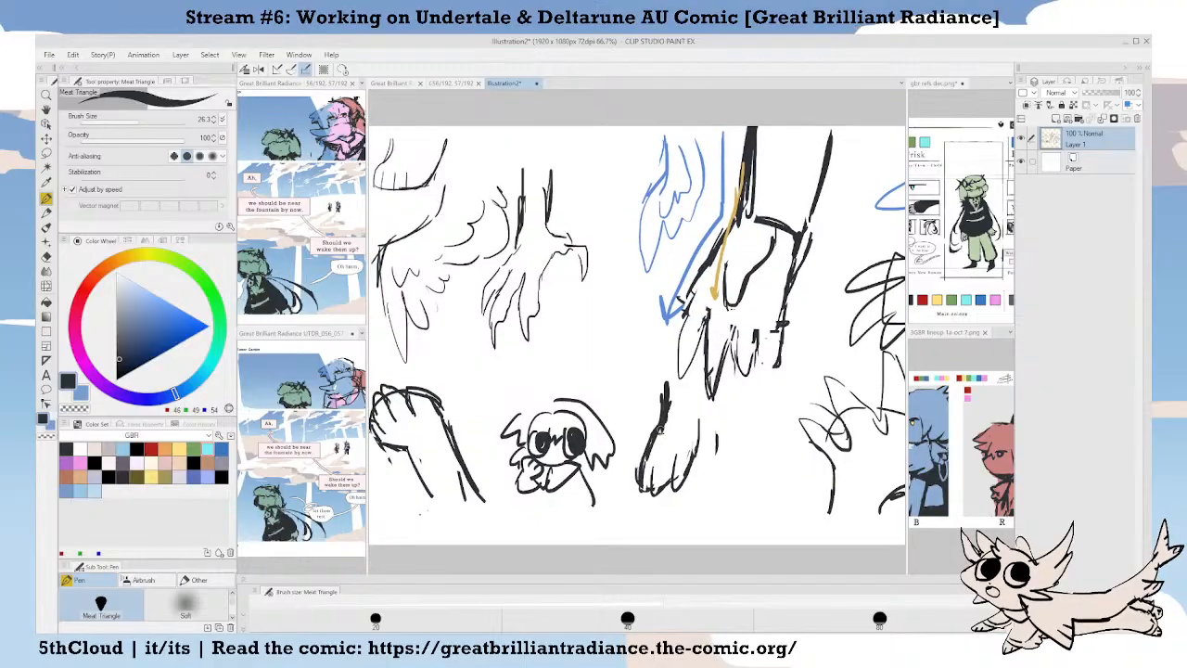
scroll(672, 442, "down", 1)
left_click_drag(714, 448, 640, 290)
key("Tab")
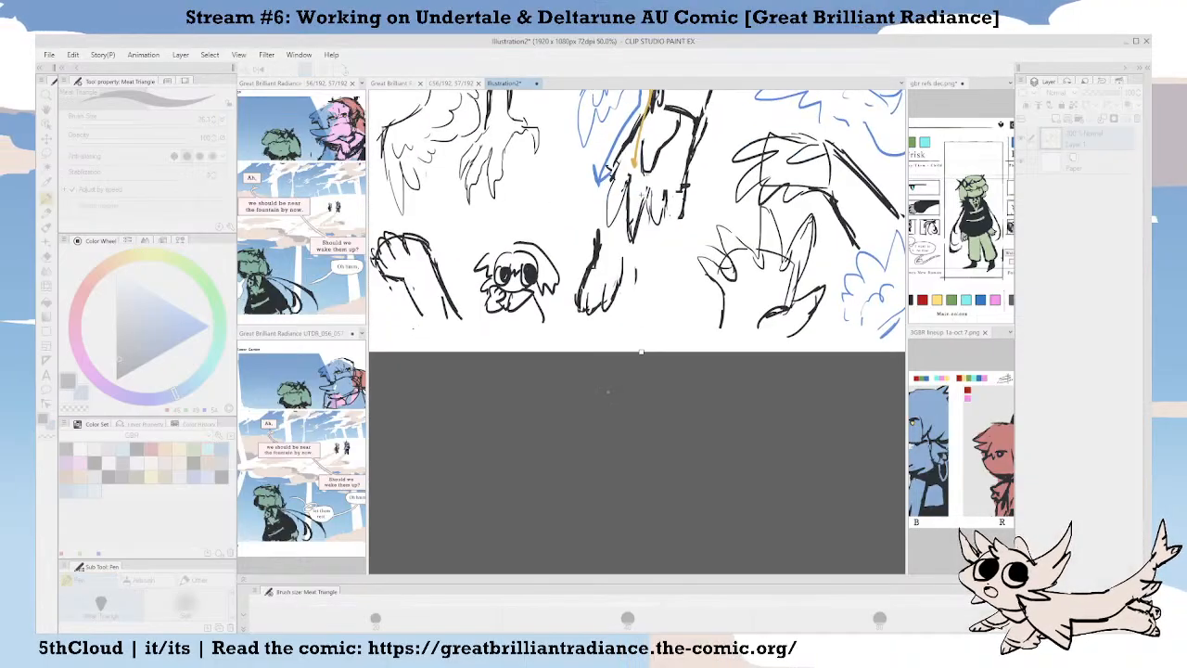
left_click(885, 335)
left_click_drag(618, 351, 641, 455)
mouse_move(591, 489)
left_mouse_down()
mouse_move(609, 377)
mouse_move(608, 402)
left_mouse_up()
key("Tab")
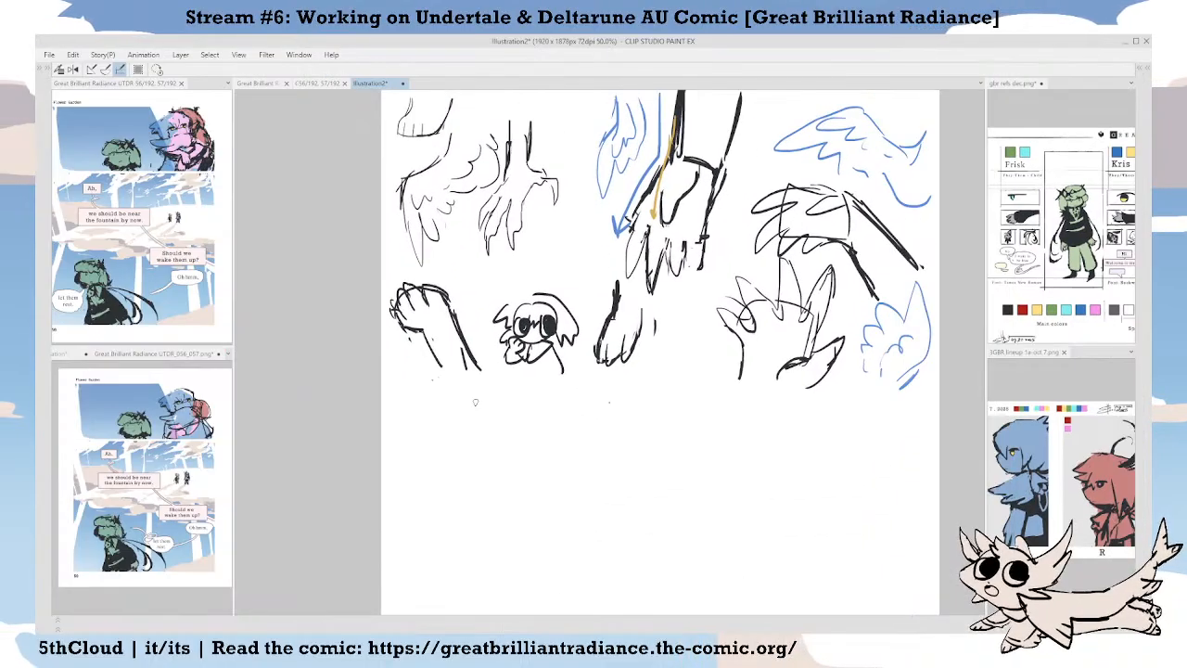
Sketch three large curved fingers with pointed claws in the empty space below the small character.
left_click_drag(600, 496, 584, 427)
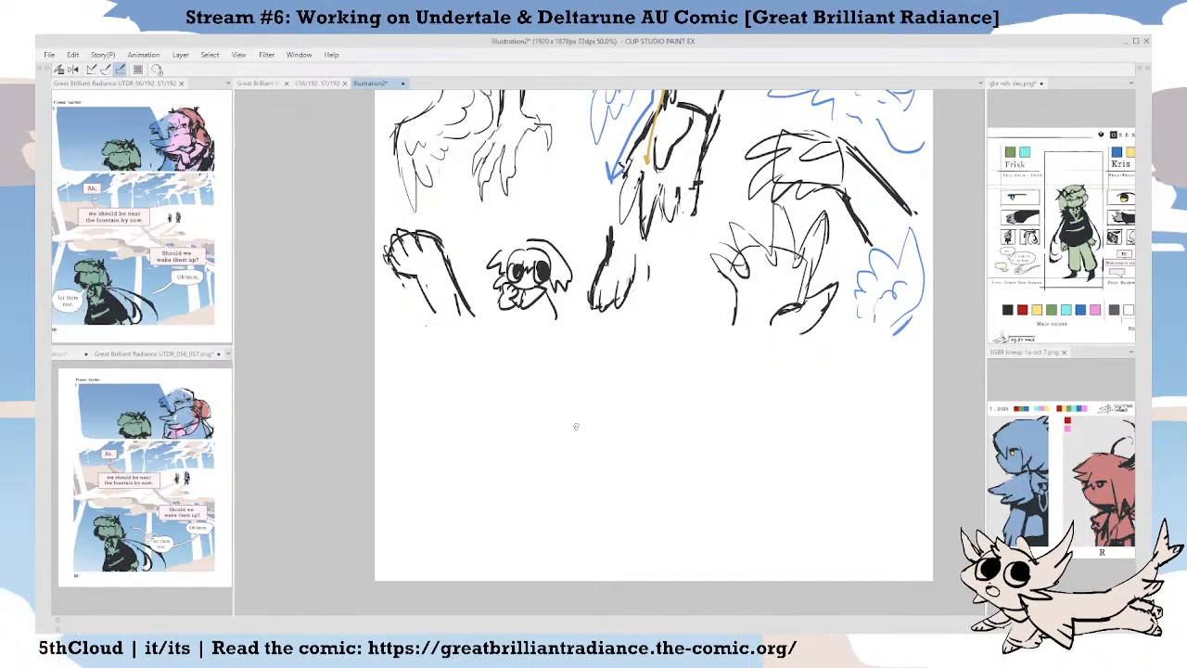
scroll(575, 426, "up", 1)
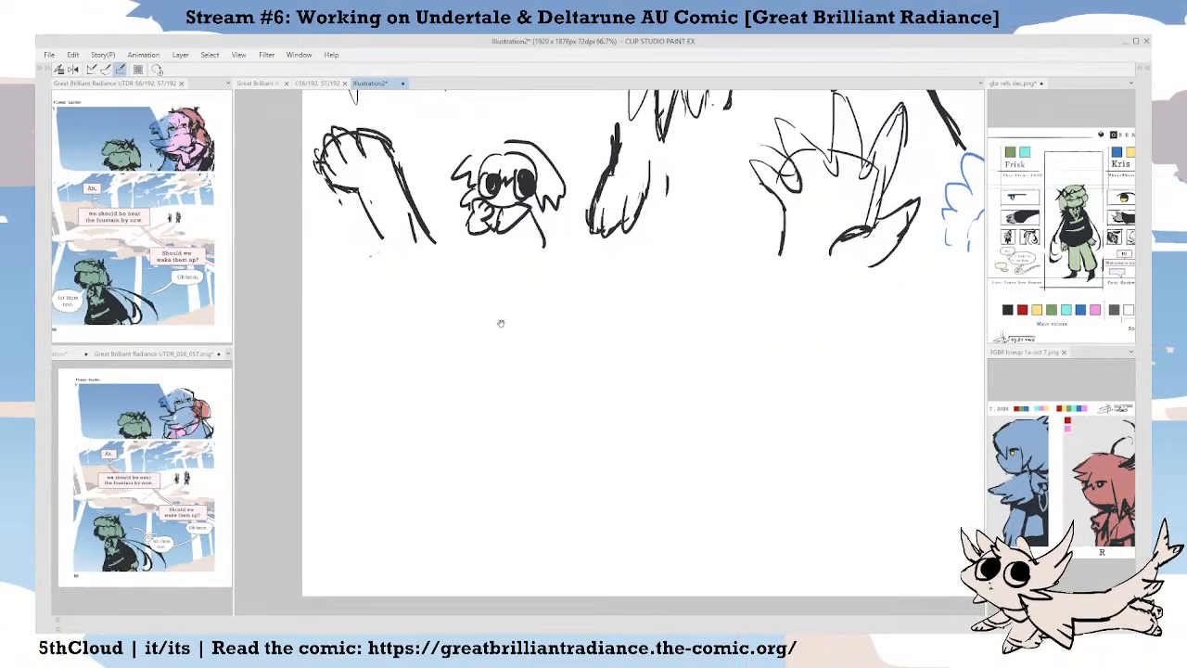
mouse_move(607, 388)
left_mouse_down()
mouse_move(575, 358)
mouse_move(520, 348)
mouse_move(478, 386)
mouse_move(471, 446)
mouse_move(507, 401)
mouse_move(562, 384)
mouse_move(584, 432)
mouse_move(646, 435)
left_mouse_up()
left_click_drag(599, 371, 646, 435)
left_click_drag(507, 406, 477, 362)
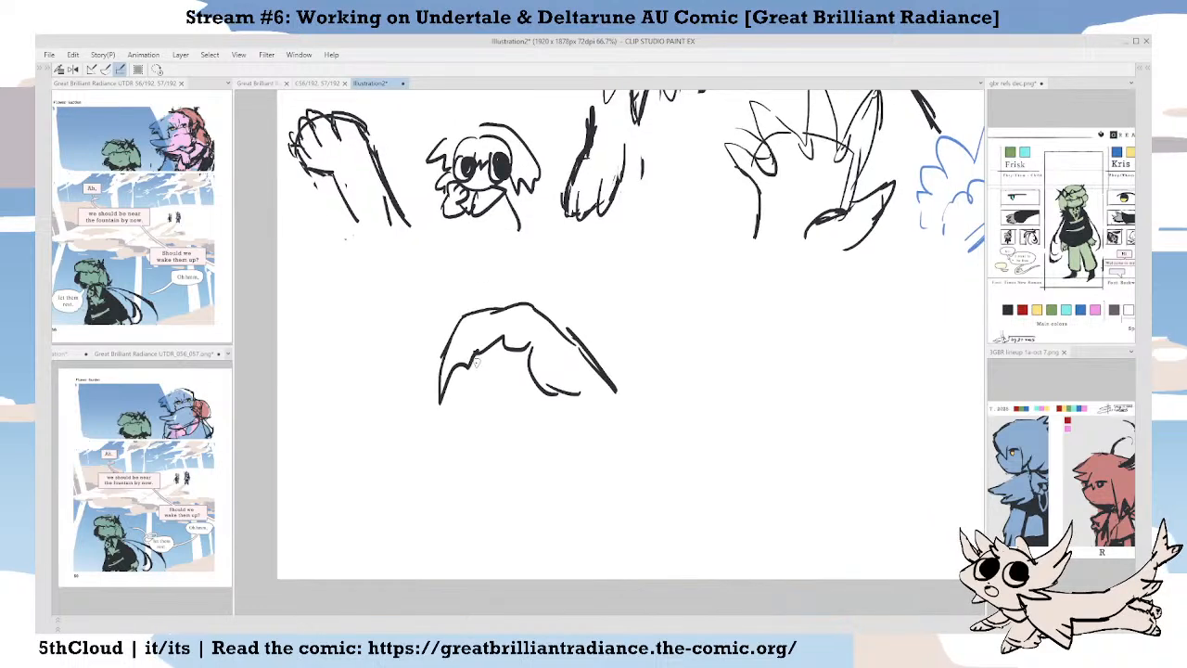
mouse_move(570, 399)
left_mouse_down()
mouse_move(550, 384)
mouse_move(478, 377)
left_mouse_up()
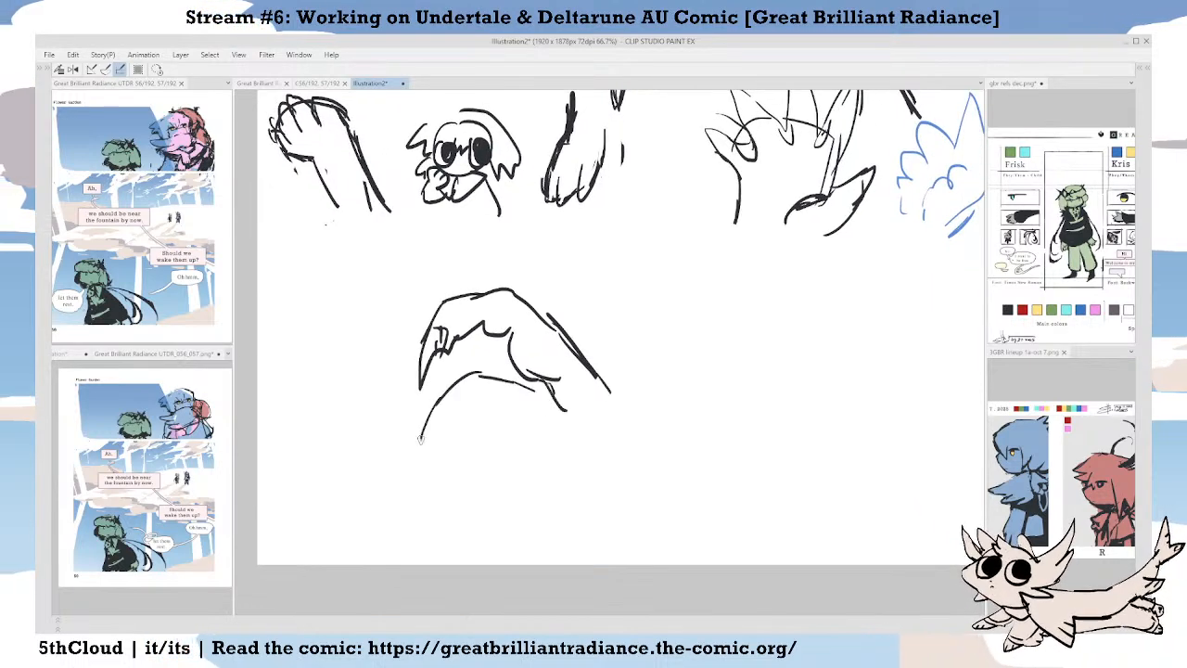
mouse_move(420, 438)
left_mouse_down()
mouse_move(465, 422)
mouse_move(511, 421)
mouse_move(537, 438)
mouse_move(479, 452)
mouse_move(462, 495)
mouse_move(569, 458)
left_mouse_up()
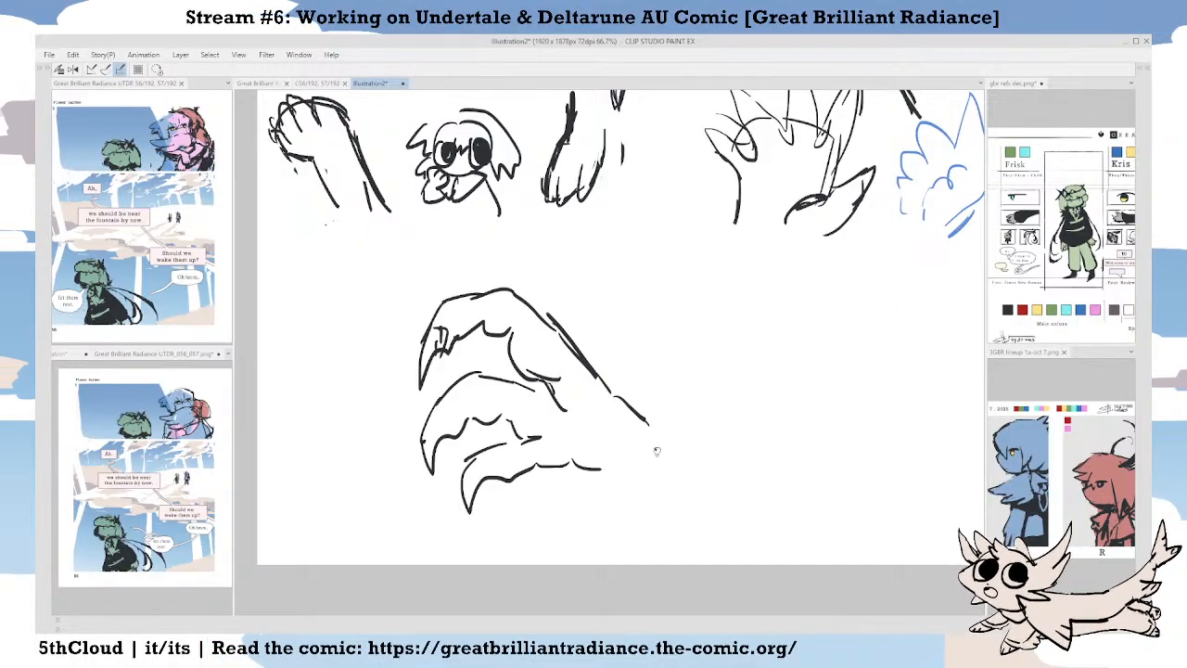
Outline the back of the large clawed hand, with the wrist edge and the lower palm lines.
left_click_drag(657, 451, 658, 481)
mouse_move(597, 476)
left_mouse_down()
mouse_move(596, 522)
mouse_move(529, 521)
mouse_move(590, 547)
left_mouse_up()
mouse_move(596, 546)
left_mouse_down()
mouse_move(616, 543)
mouse_move(658, 488)
left_mouse_up()
left_click_drag(634, 478, 605, 507)
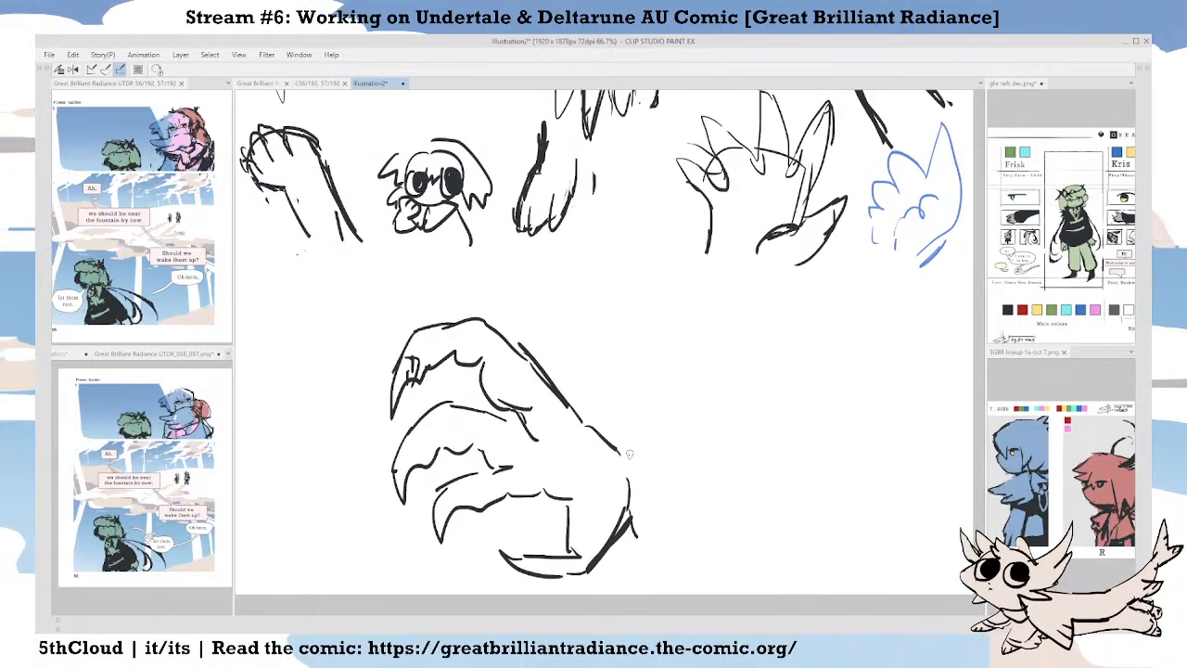
Shrink the large clawed hand sketch and move it up and left to free space beside it.
left_click_drag(598, 450, 532, 416)
left_click_drag(455, 386, 551, 344)
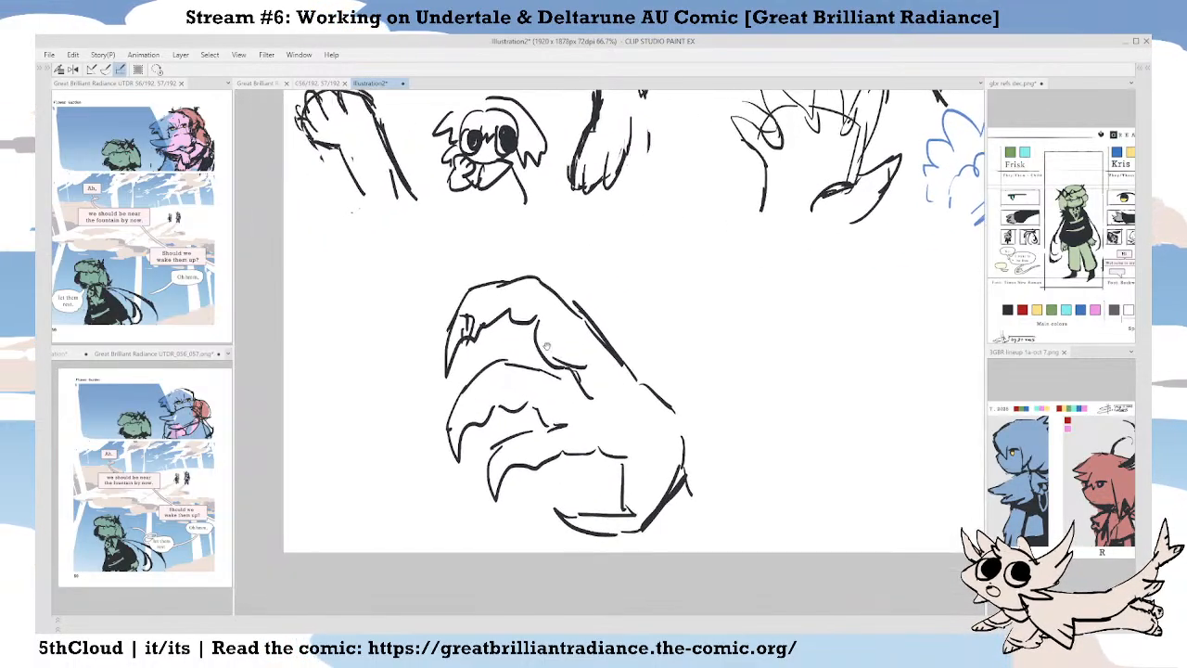
mouse_move(352, 349)
left_mouse_down()
mouse_move(626, 584)
mouse_move(519, 243)
mouse_move(394, 311)
left_mouse_up()
key("ctrl+t")
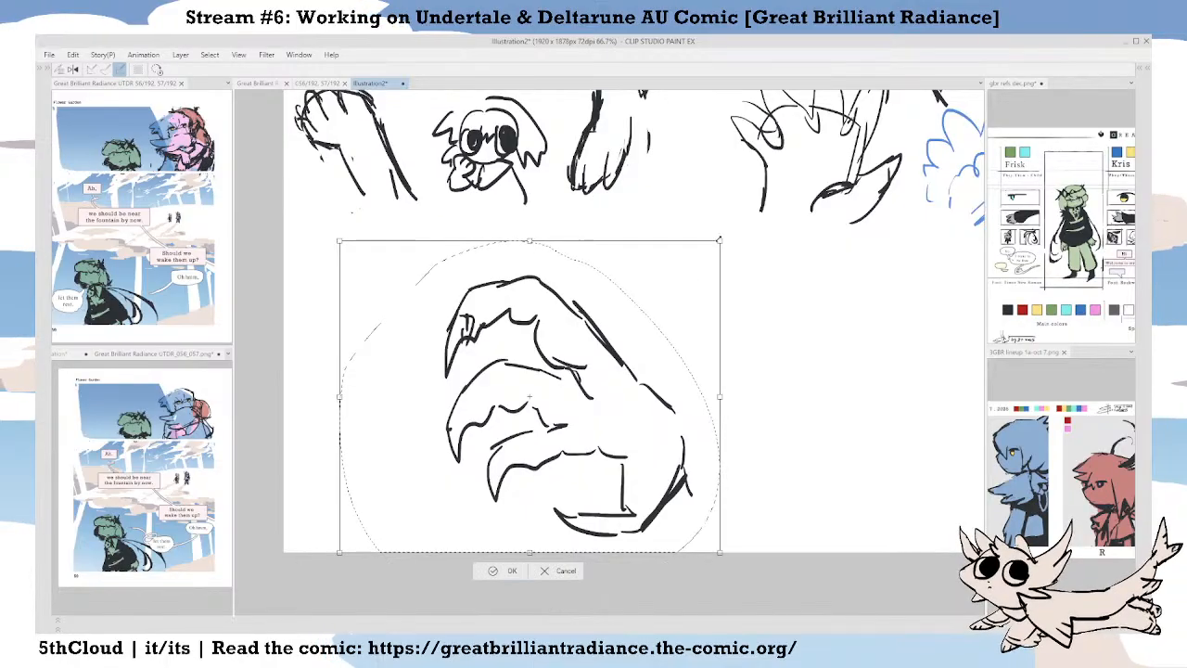
left_click_drag(720, 240, 569, 365)
left_click_drag(492, 454, 445, 341)
left_click(367, 464)
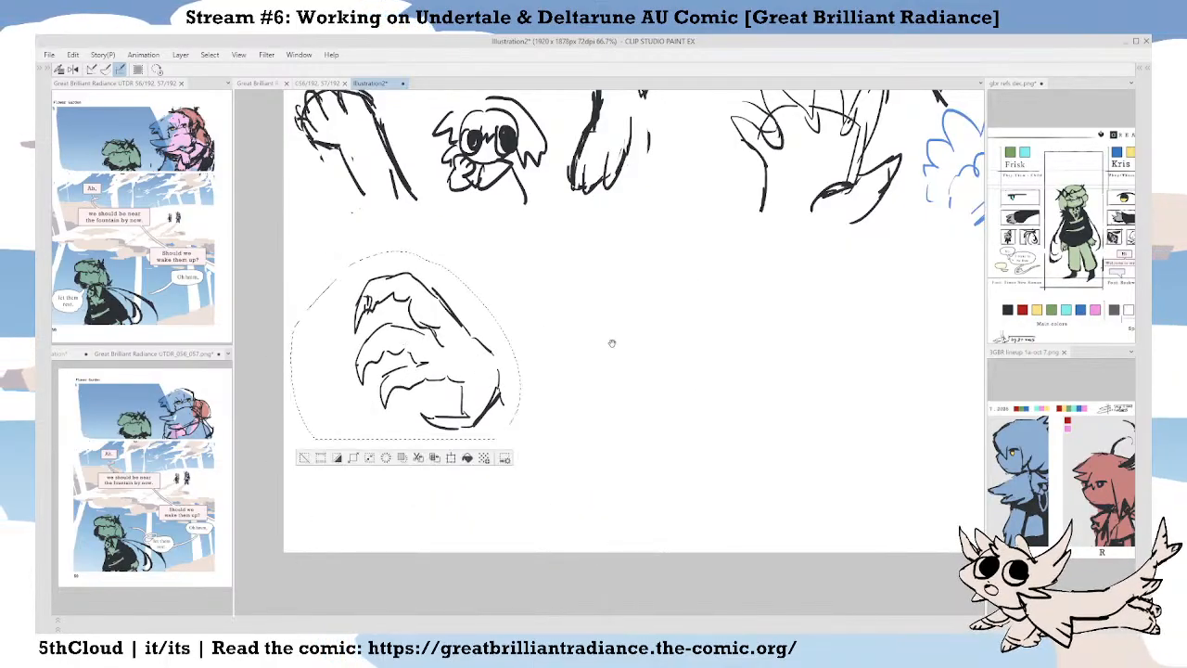
left_click_drag(612, 343, 583, 374)
key("ctrl+d")
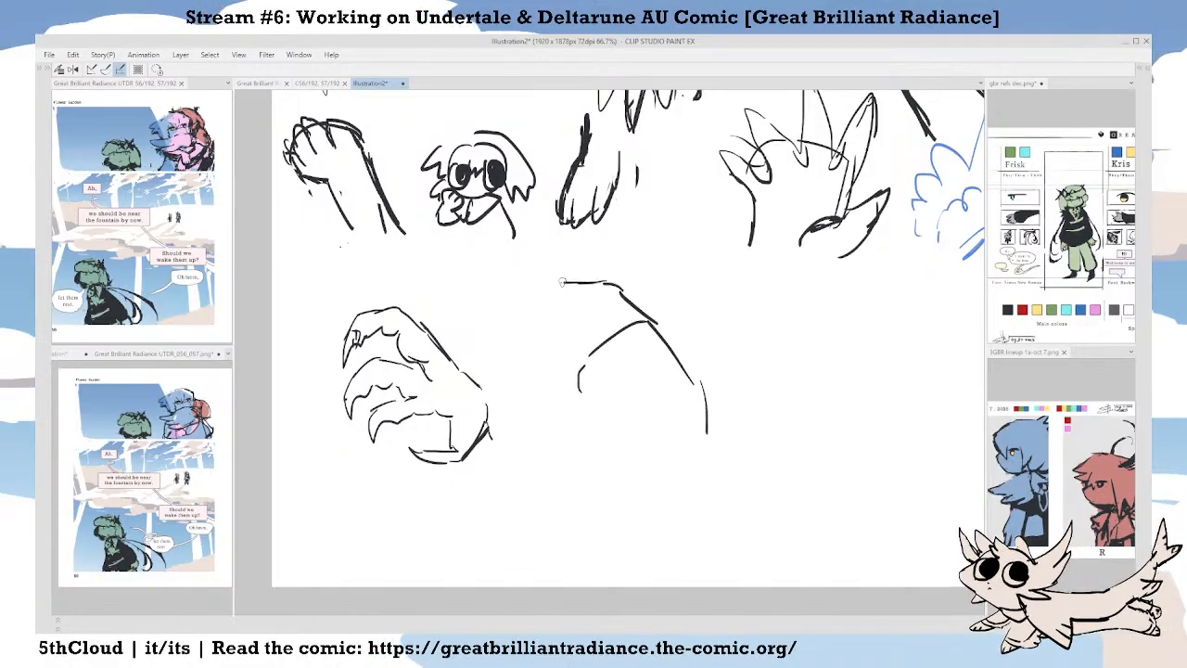
Sketch the back outline and upper curled fingers of a second hand beside the clawed hand.
mouse_move(532, 317)
left_mouse_down()
mouse_move(611, 308)
mouse_move(630, 344)
left_mouse_up()
key("ctrl+z")
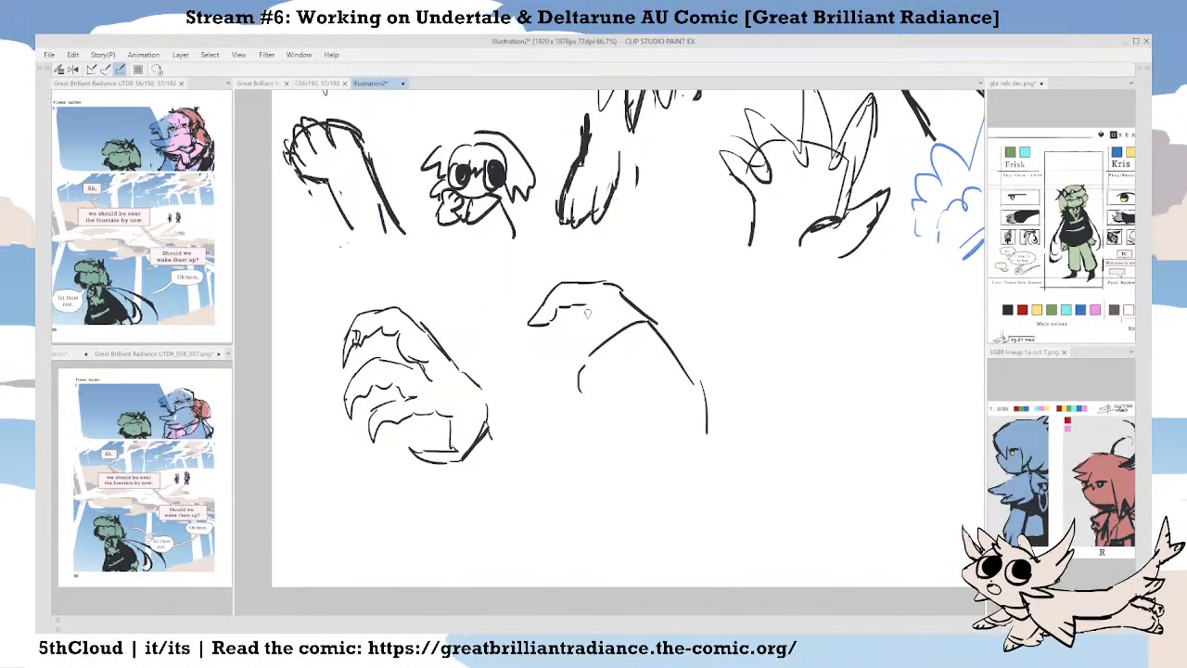
key("e")
mouse_move(536, 322)
left_mouse_down()
mouse_move(571, 286)
mouse_move(543, 327)
mouse_move(593, 308)
mouse_move(626, 345)
mouse_move(593, 330)
mouse_move(547, 345)
left_mouse_up()
key("p")
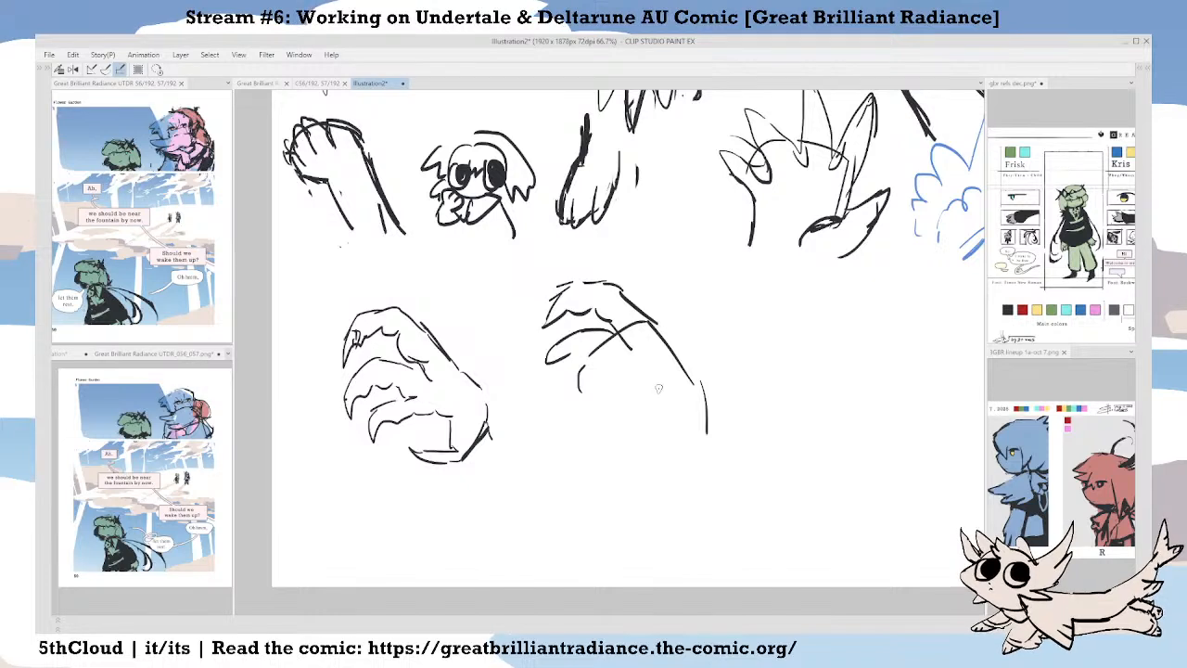
Draw the thumb and its thick lower edge below the second hand's upper fingers.
key("ctrl+z")
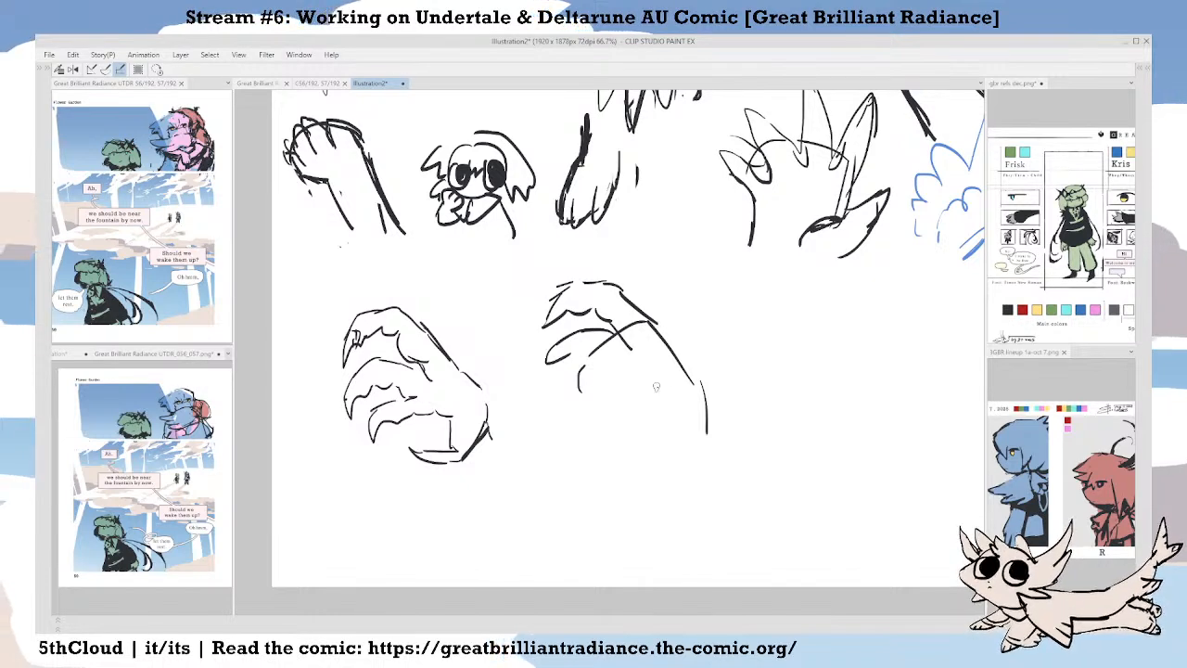
key("ctrl+z")
key("ctrl+z")
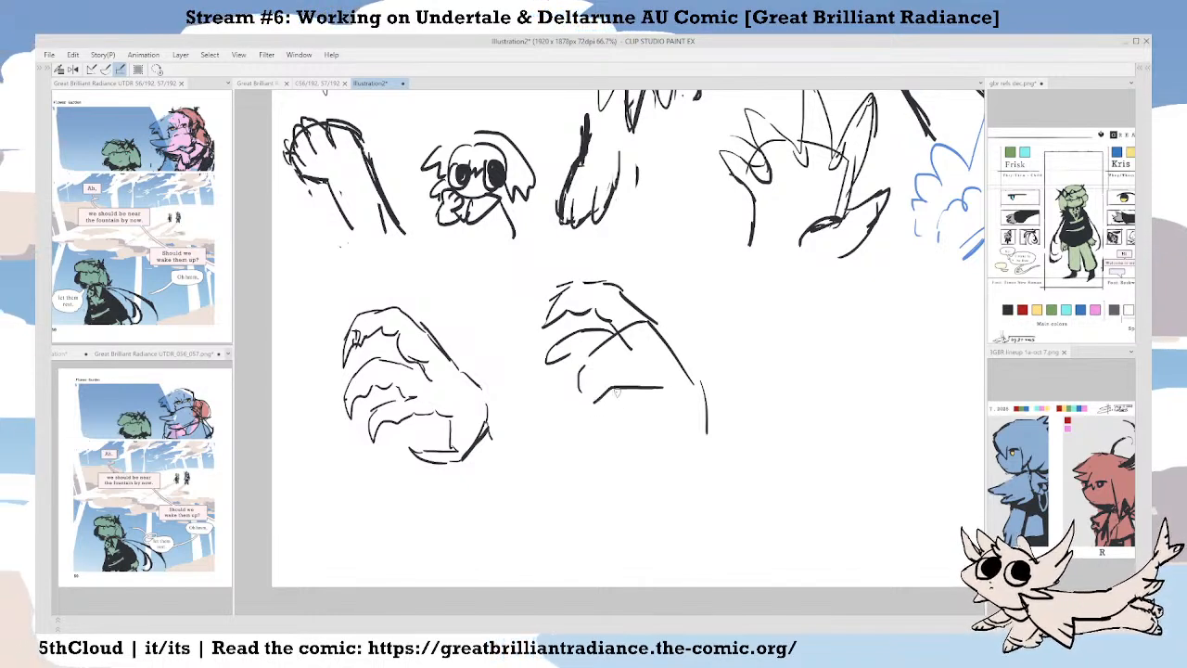
mouse_move(613, 389)
left_mouse_down()
mouse_move(590, 416)
mouse_move(632, 412)
mouse_move(670, 449)
left_mouse_up()
key("ctrl+z")
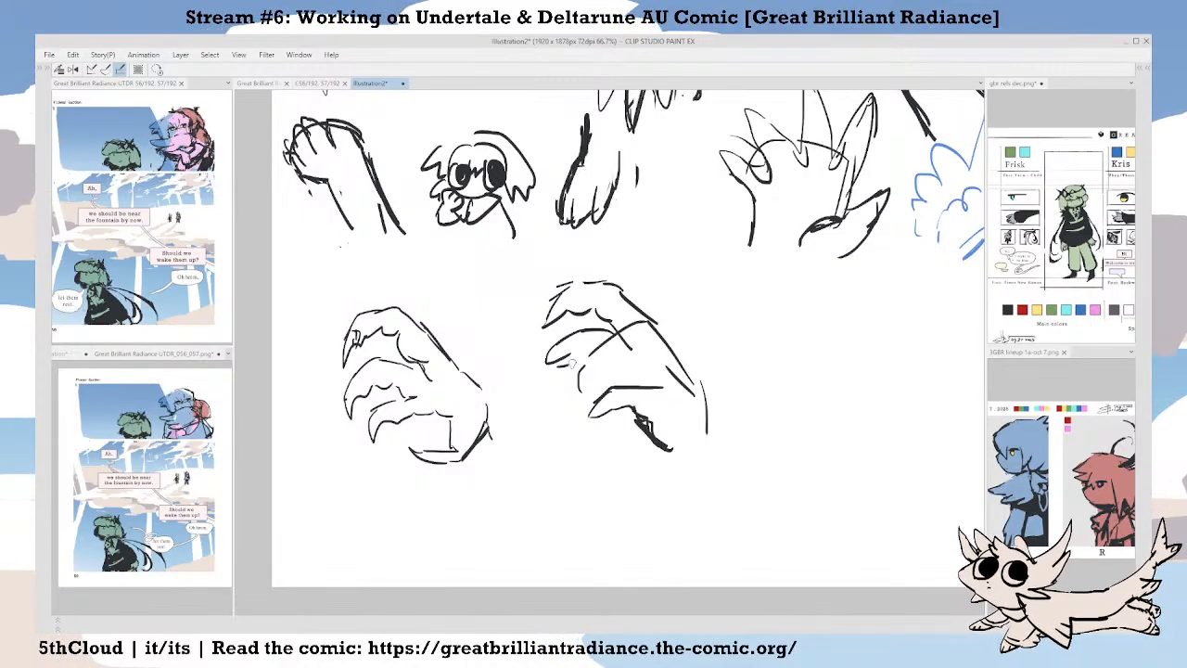
Add the lower curled fingers behind the second hand's thumb and thicken the base of the palm.
mouse_move(558, 342)
left_mouse_down()
mouse_move(534, 370)
mouse_move(679, 362)
mouse_move(557, 392)
left_mouse_up()
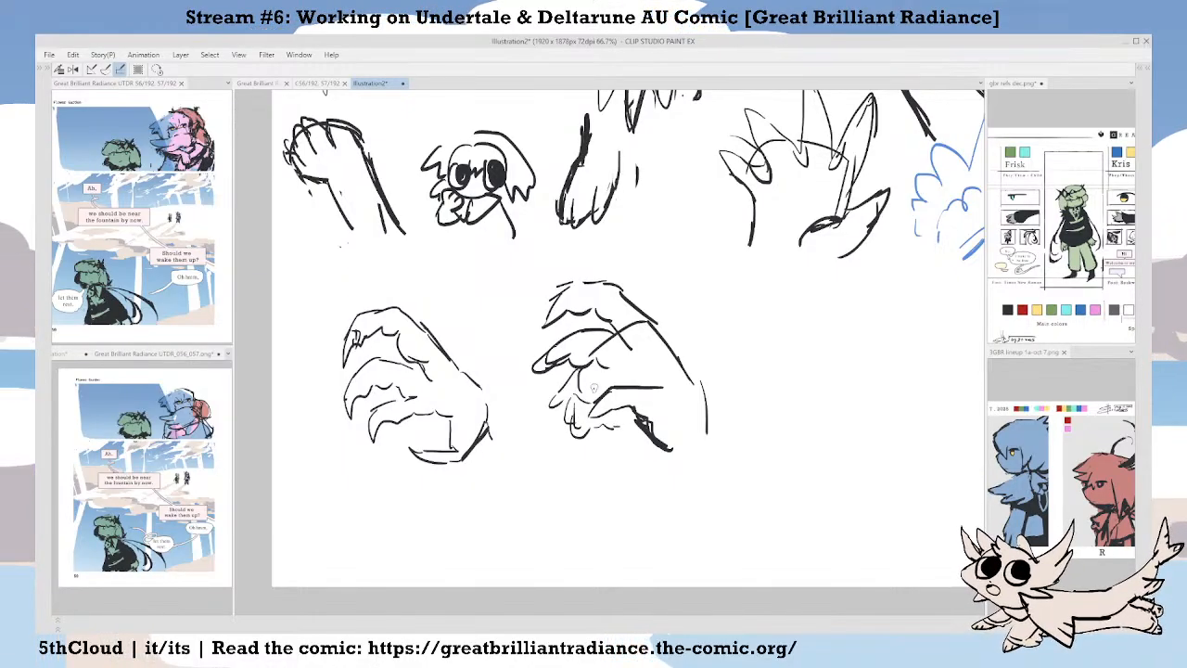
left_click_drag(607, 427, 547, 414)
mouse_move(568, 368)
left_mouse_down()
mouse_move(542, 400)
mouse_move(573, 385)
left_mouse_up()
mouse_move(575, 386)
left_mouse_down()
mouse_move(588, 400)
mouse_move(573, 418)
mouse_move(618, 427)
mouse_move(612, 442)
left_mouse_up()
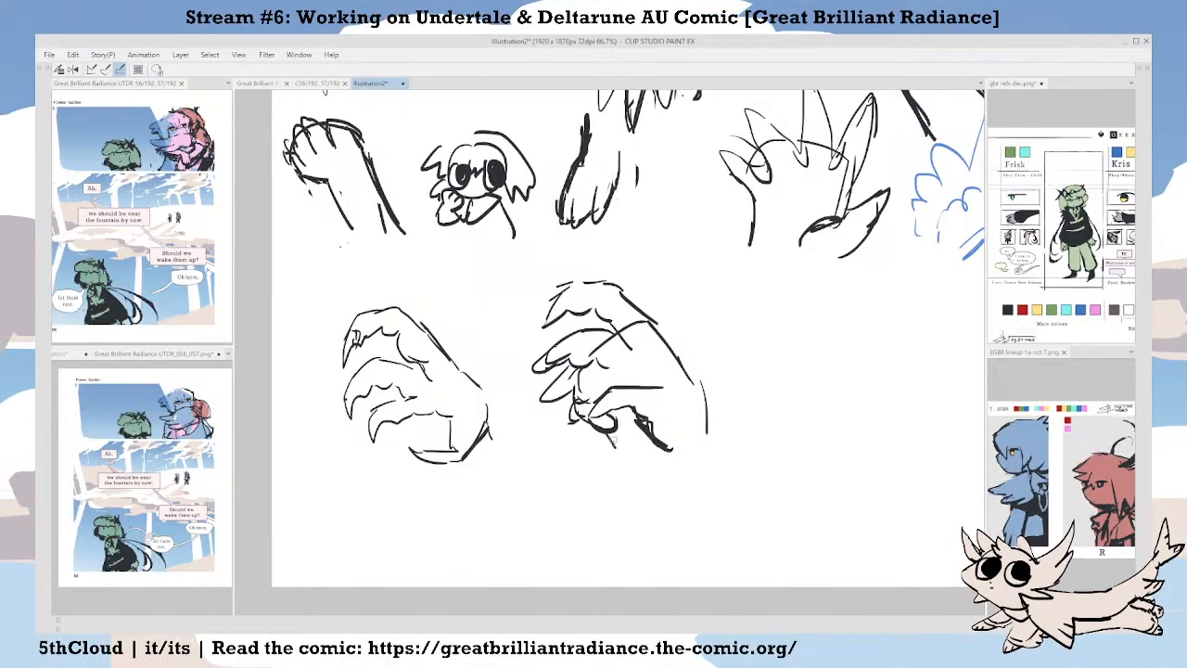
left_click_drag(705, 408, 710, 443)
left_click_drag(609, 425, 616, 460)
mouse_move(616, 460)
left_mouse_down()
mouse_move(609, 426)
mouse_move(646, 456)
left_mouse_up()
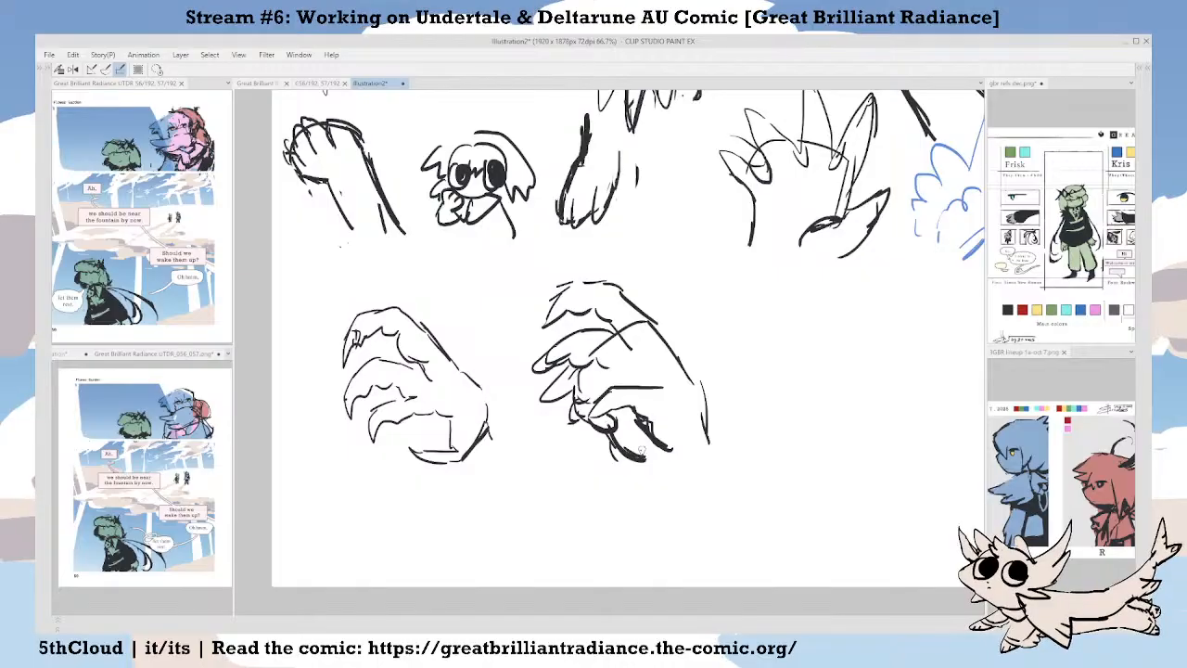
Extend the second hand into a forearm with two wrist lines and thicken the outer edge.
mouse_move(614, 358)
left_mouse_down()
mouse_move(594, 347)
mouse_move(630, 347)
mouse_move(607, 373)
mouse_move(599, 364)
mouse_move(599, 390)
left_mouse_up()
mouse_move(688, 428)
left_mouse_down()
mouse_move(700, 471)
mouse_move(720, 487)
left_mouse_up()
left_click_drag(633, 462, 650, 533)
left_click_drag(663, 353, 701, 436)
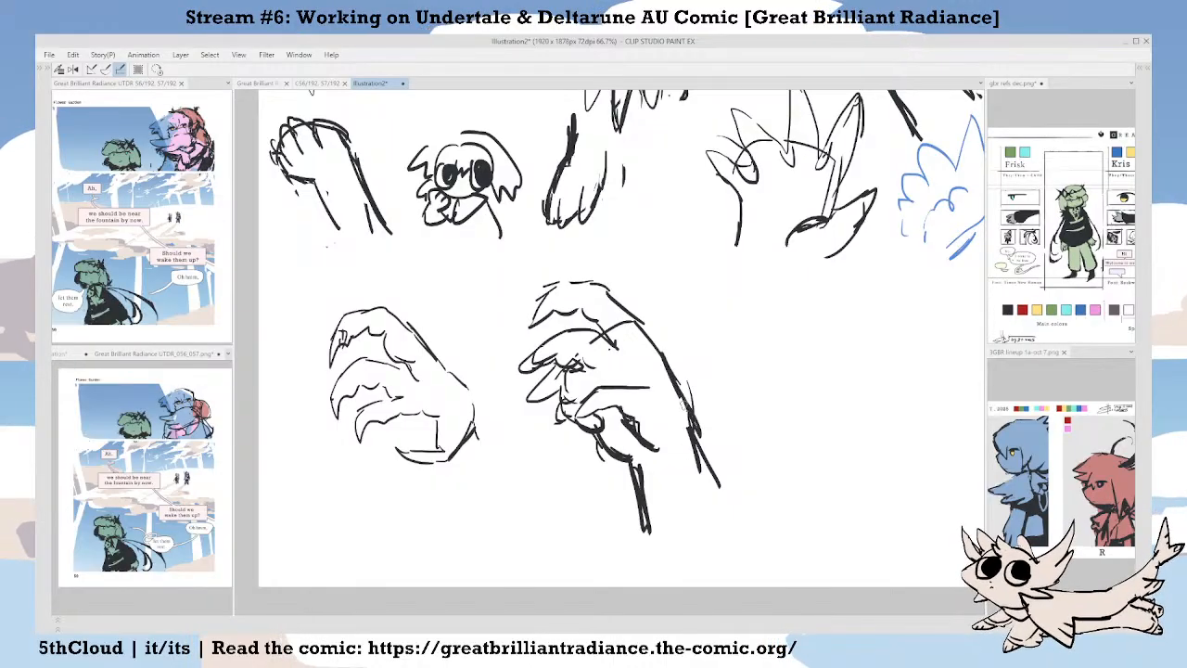
left_click_drag(682, 397, 694, 428)
left_click_drag(655, 467, 654, 537)
mouse_move(638, 483)
left_mouse_down()
mouse_move(644, 526)
mouse_move(655, 505)
mouse_move(632, 467)
mouse_move(640, 534)
left_mouse_up()
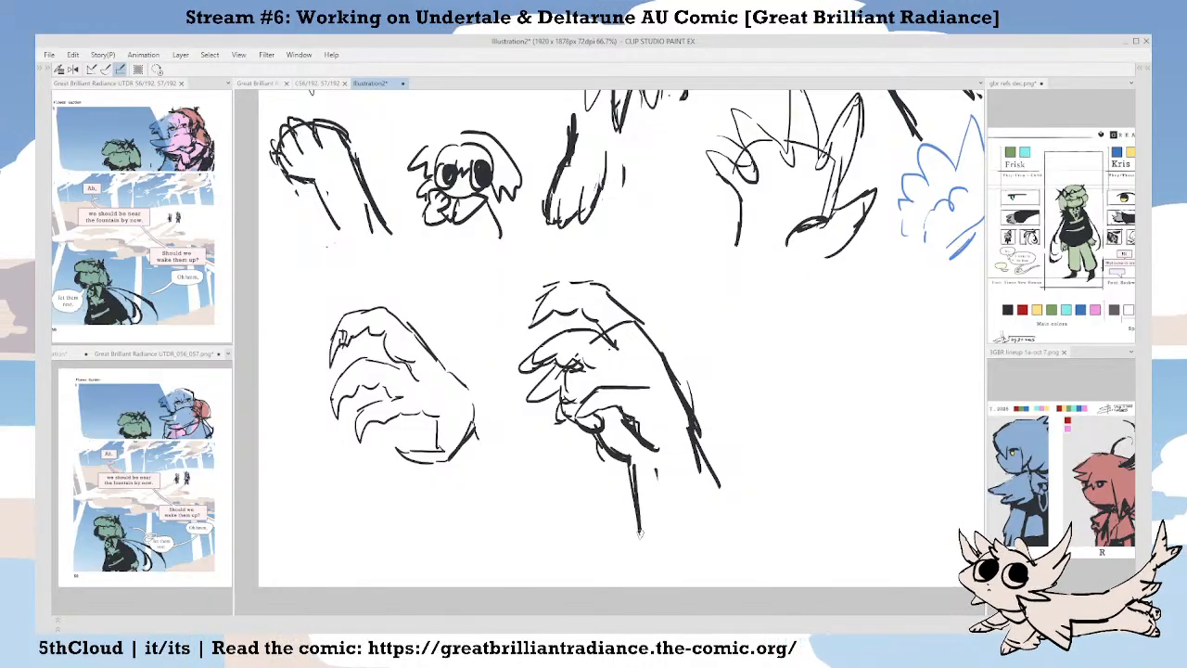
left_click_drag(678, 464, 670, 496)
Darken the gaps between the second hand's fingers and refine the curled fingertips near the thumb.
mouse_move(567, 390)
left_mouse_down()
mouse_move(589, 403)
mouse_move(577, 403)
mouse_move(595, 392)
left_mouse_up()
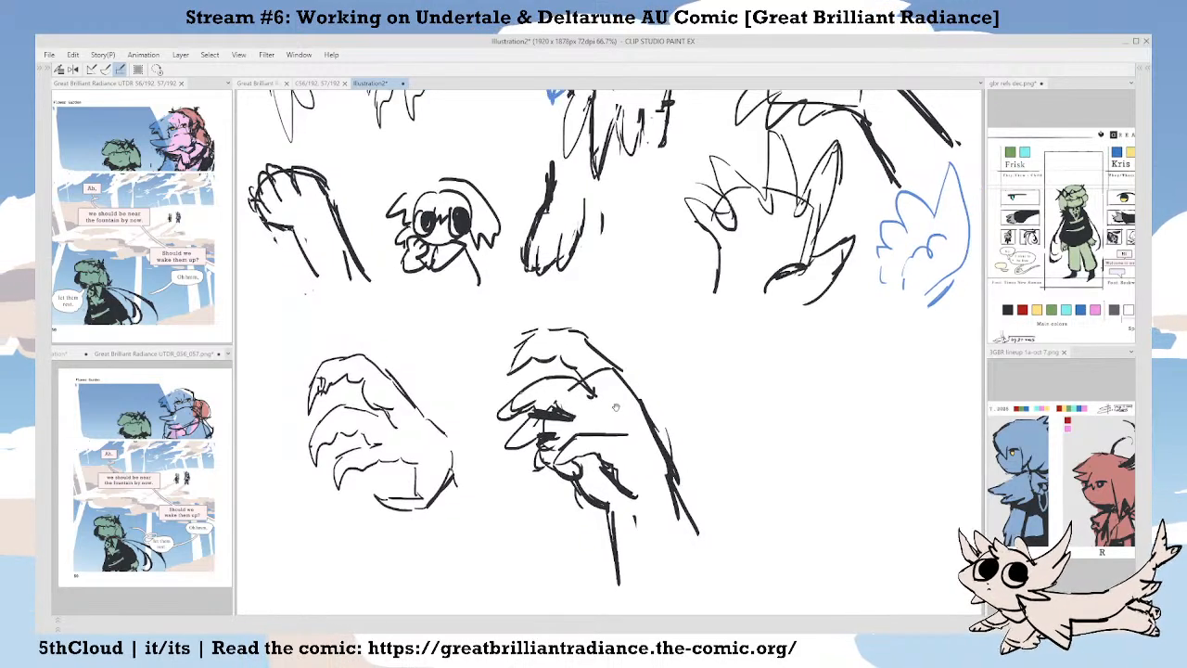
scroll(614, 423, "down", 1)
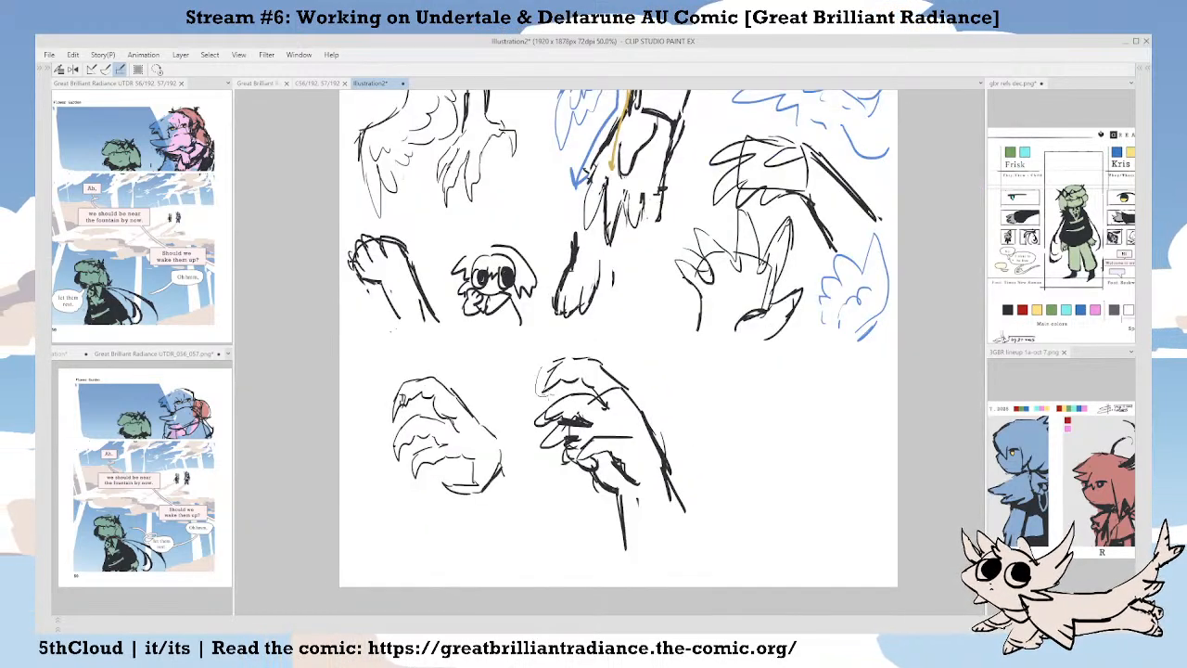
mouse_move(547, 401)
left_mouse_down()
mouse_move(631, 394)
mouse_move(609, 363)
mouse_move(665, 414)
mouse_move(655, 413)
left_mouse_up()
key("ctrl+d")
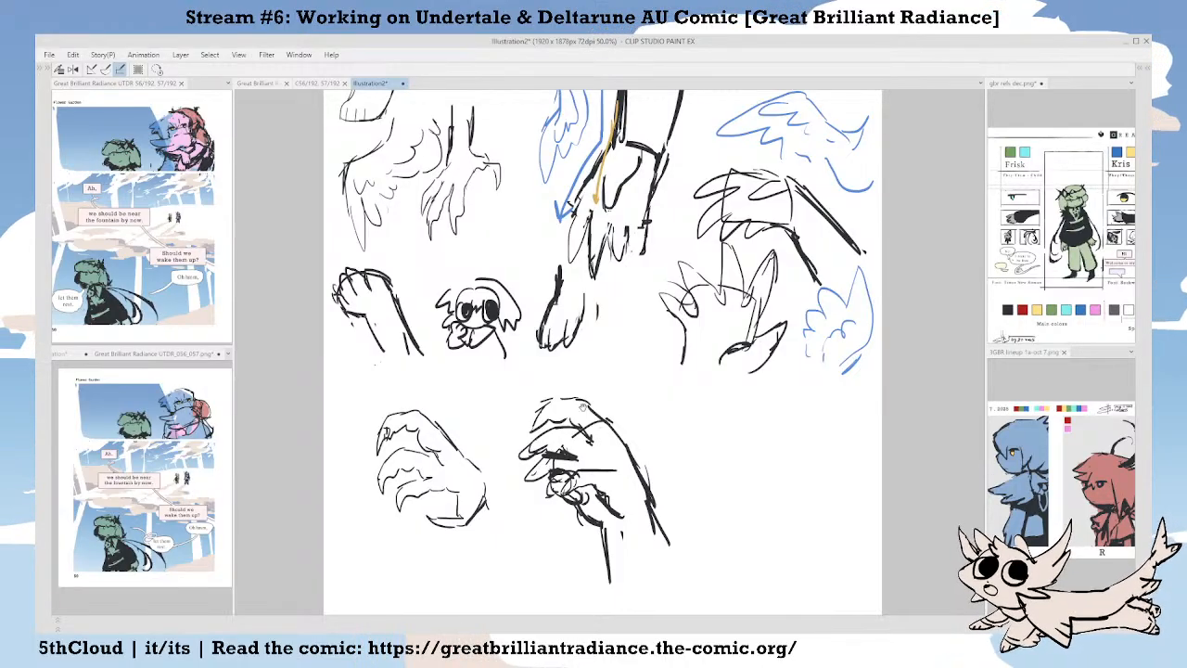
Sample the ochre of the arrow and draw small ochre hand and foot studies beside the matching black sketches.
left_click_drag(582, 406, 627, 449)
scroll(610, 453, "down", 1)
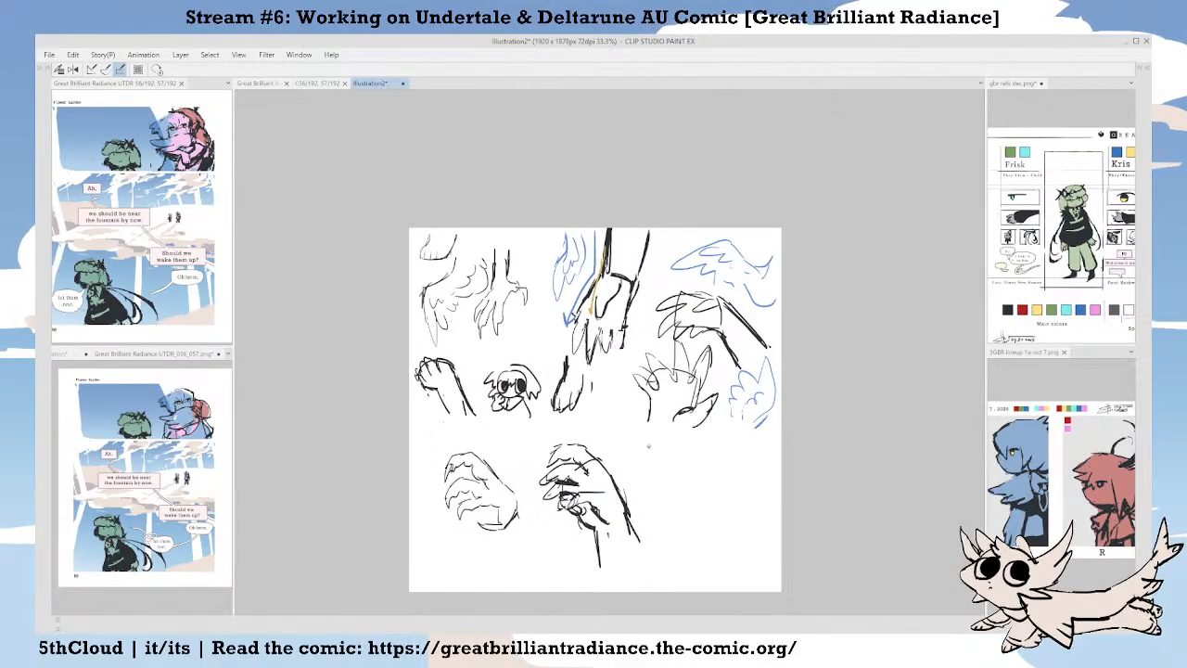
scroll(640, 422, "up", 1)
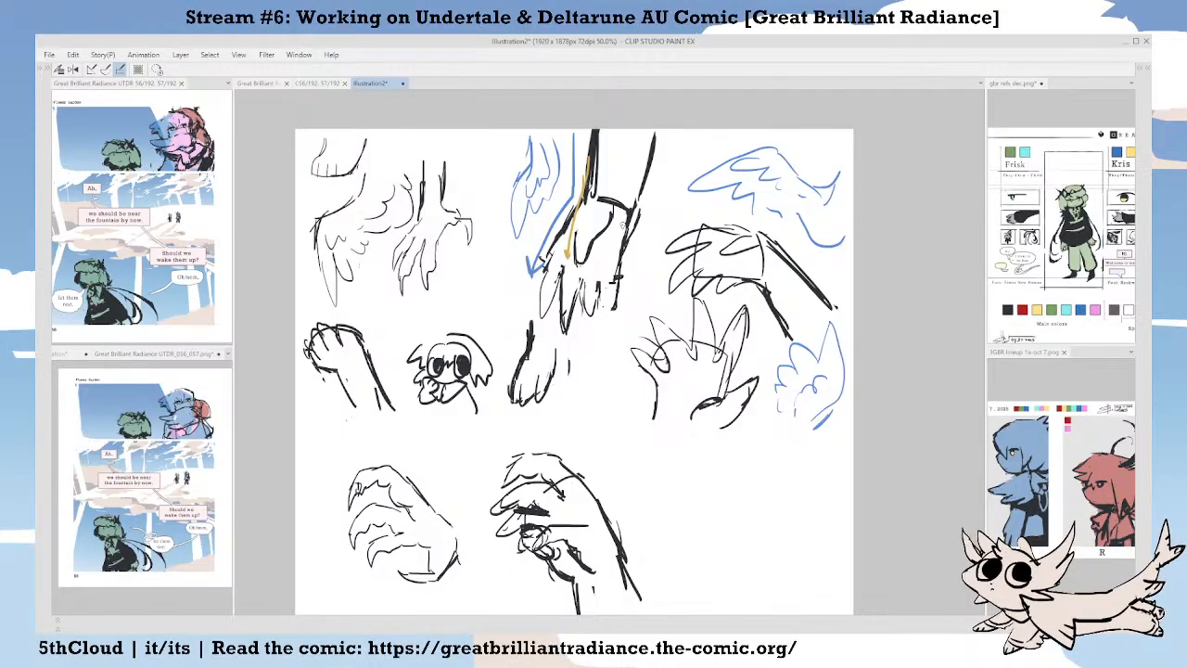
left_click_drag(650, 494, 720, 470)
left_click_drag(567, 427, 682, 505)
left_click_drag(765, 389, 700, 387)
scroll(698, 220, "up", 3)
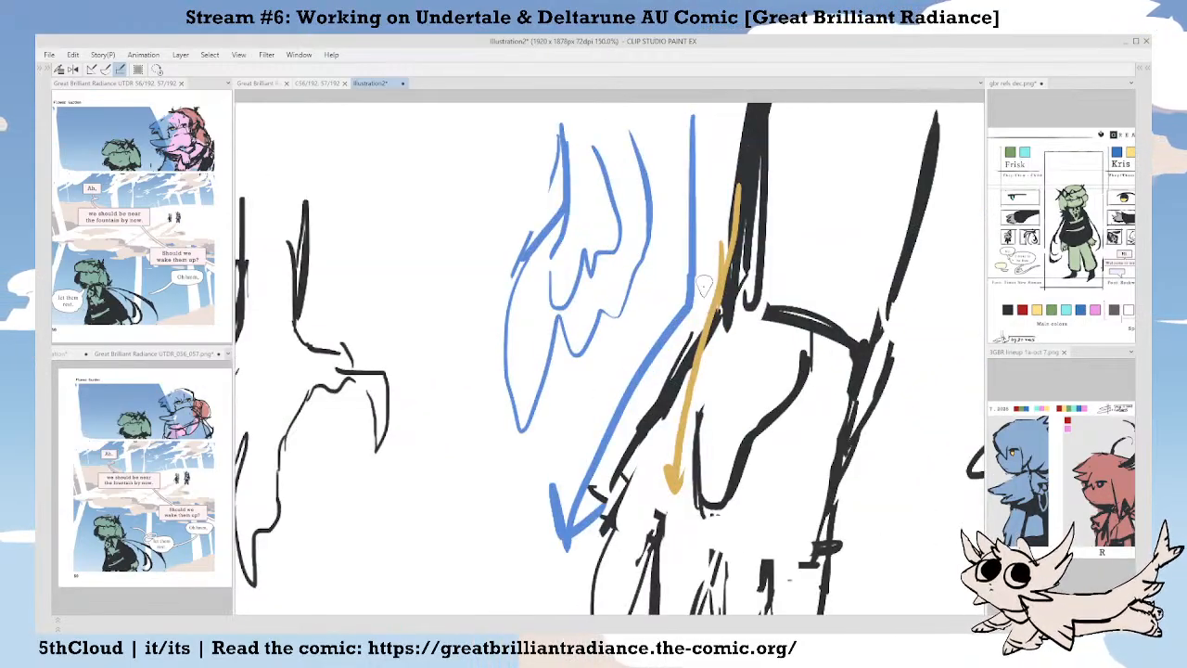
left_click(717, 304, "alt")
scroll(715, 301, "down", 2)
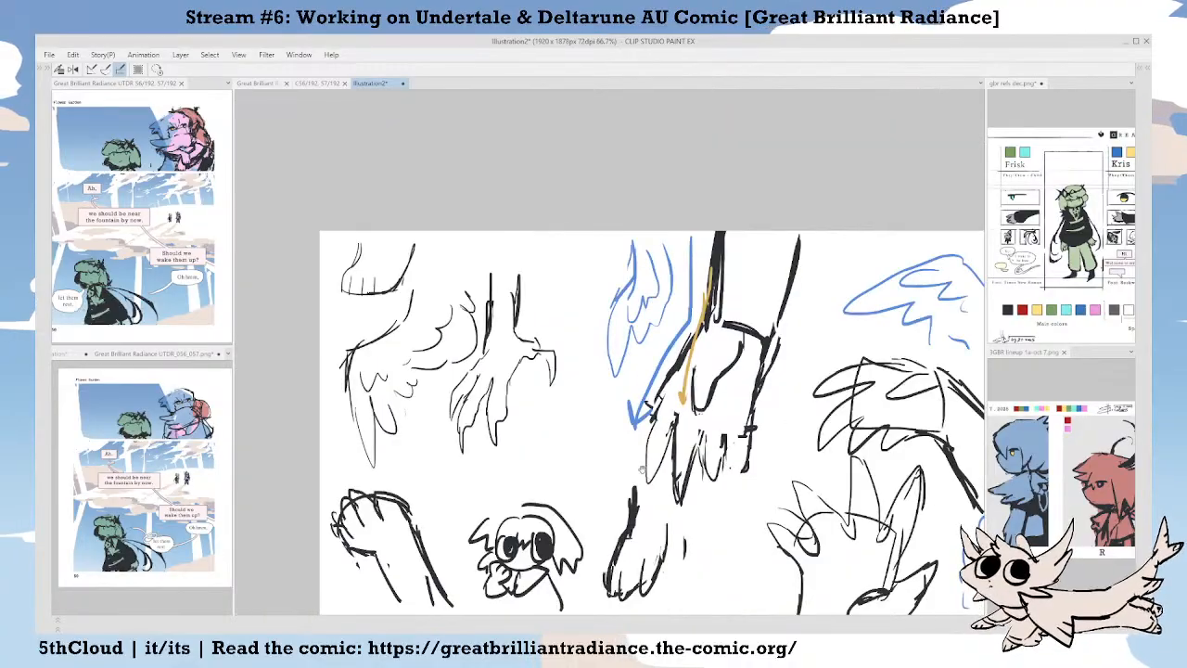
mouse_move(649, 418)
left_mouse_down()
mouse_move(715, 112)
mouse_move(777, 218)
left_mouse_up()
scroll(598, 337, "up", 1)
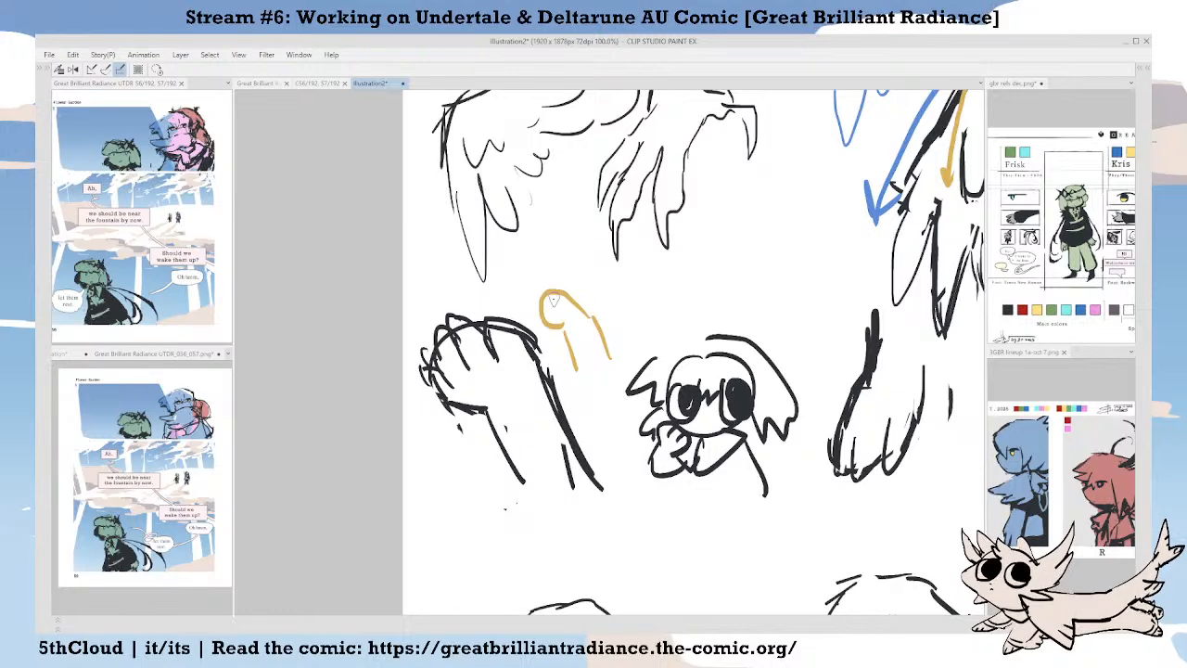
mouse_move(620, 315)
left_mouse_down()
mouse_move(479, 265)
mouse_move(356, 263)
left_mouse_up()
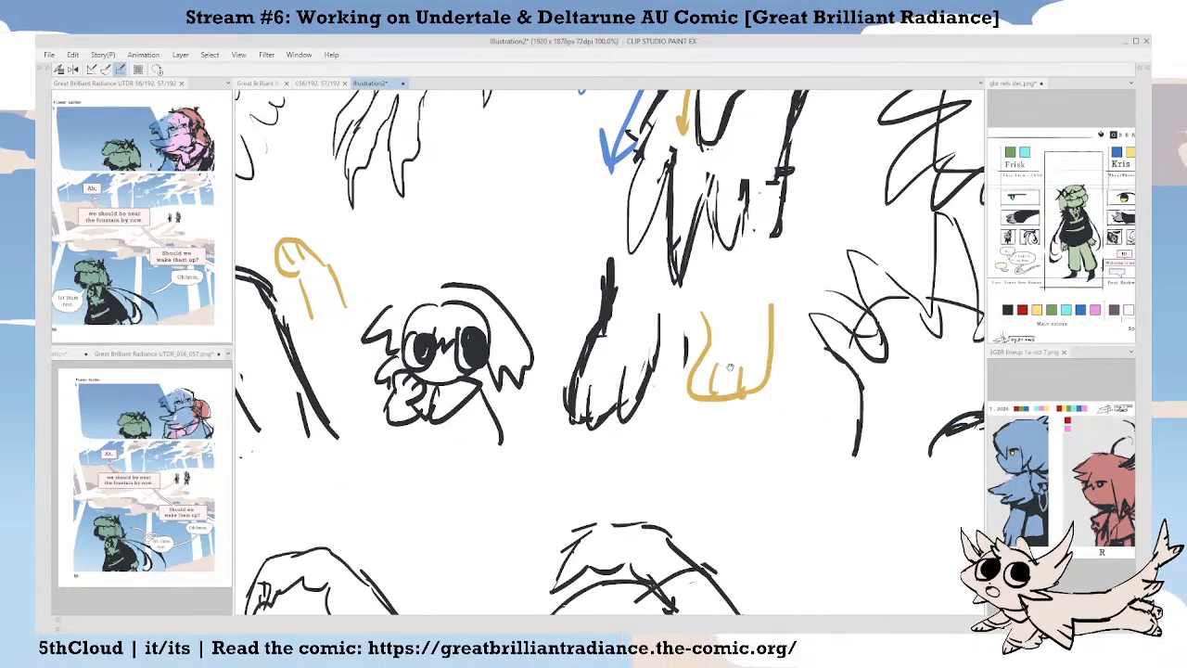
Change the drawing colour to a muted pink.
scroll(730, 367, "down", 5)
key("Tab")
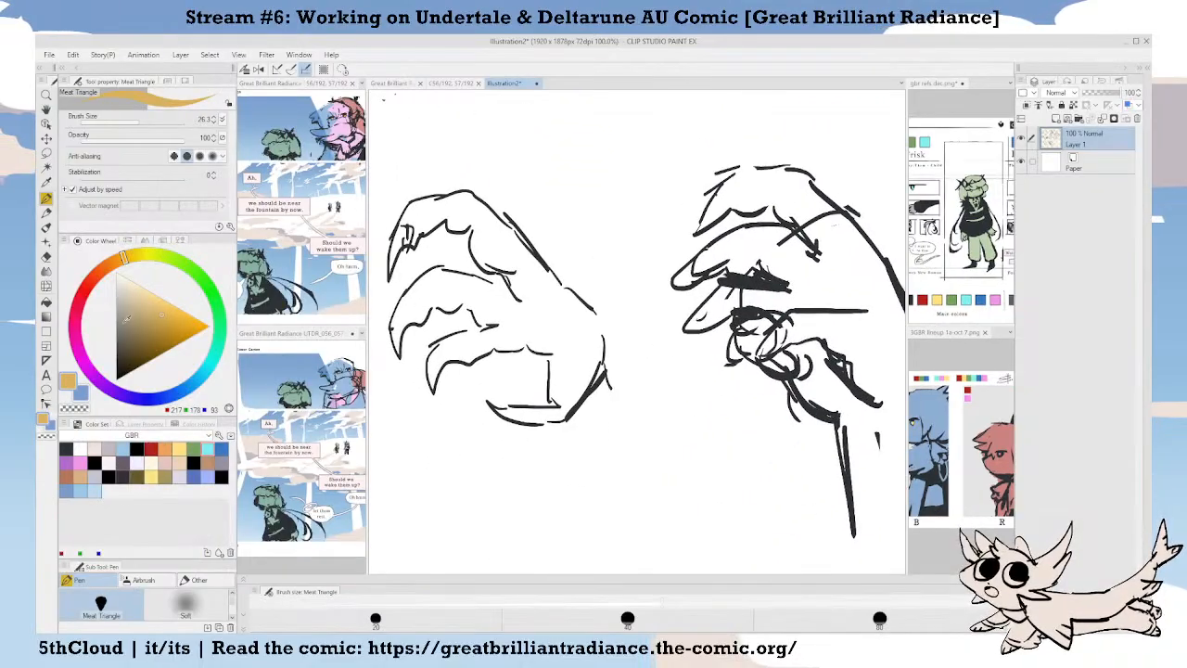
left_click(82, 353)
left_click(144, 309)
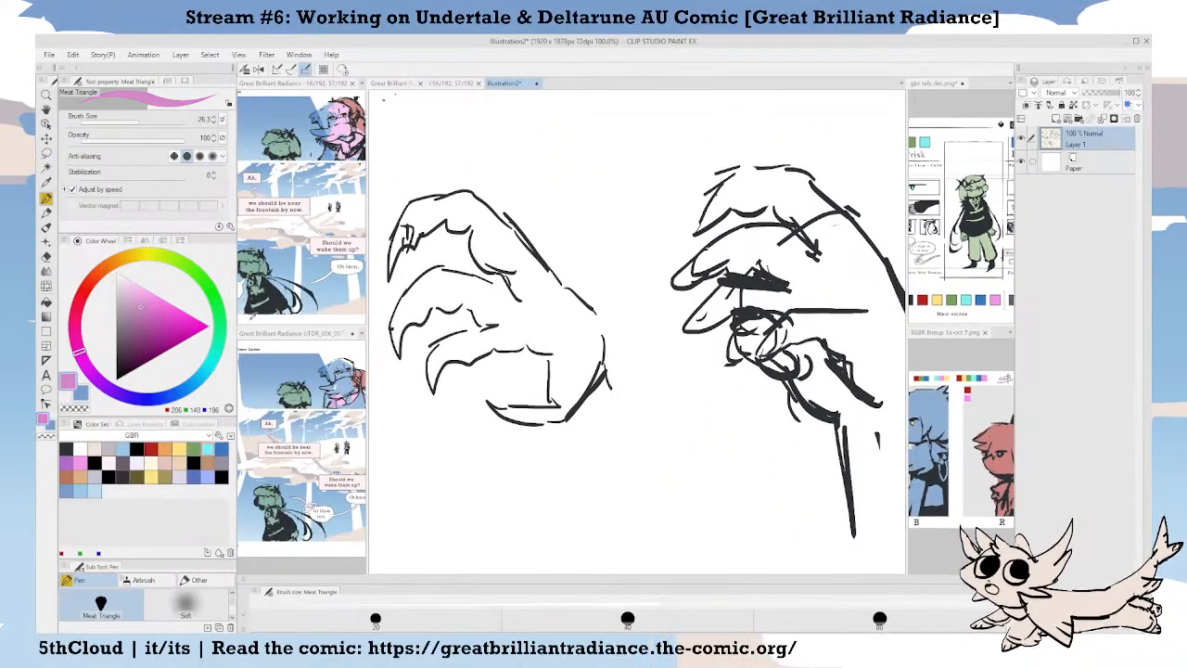
key("Tab")
scroll(674, 420, "down", 1)
left_click_drag(652, 447, 504, 480)
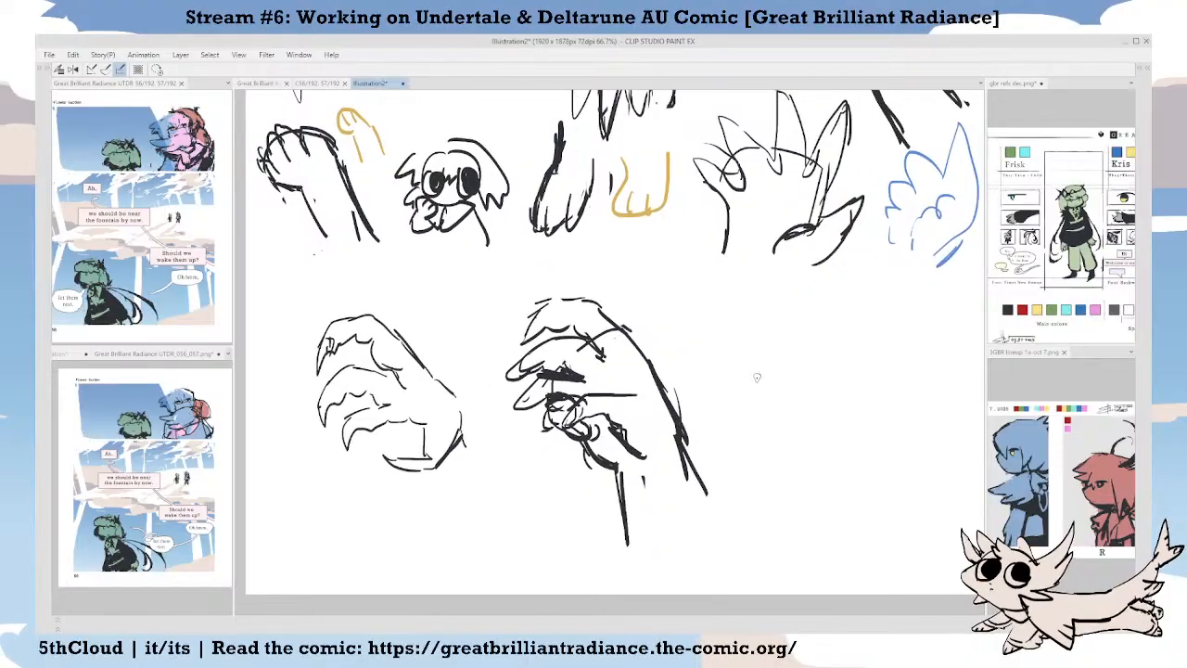
mouse_move(782, 385)
left_mouse_down()
mouse_move(754, 330)
mouse_move(682, 351)
mouse_move(715, 376)
left_mouse_up()
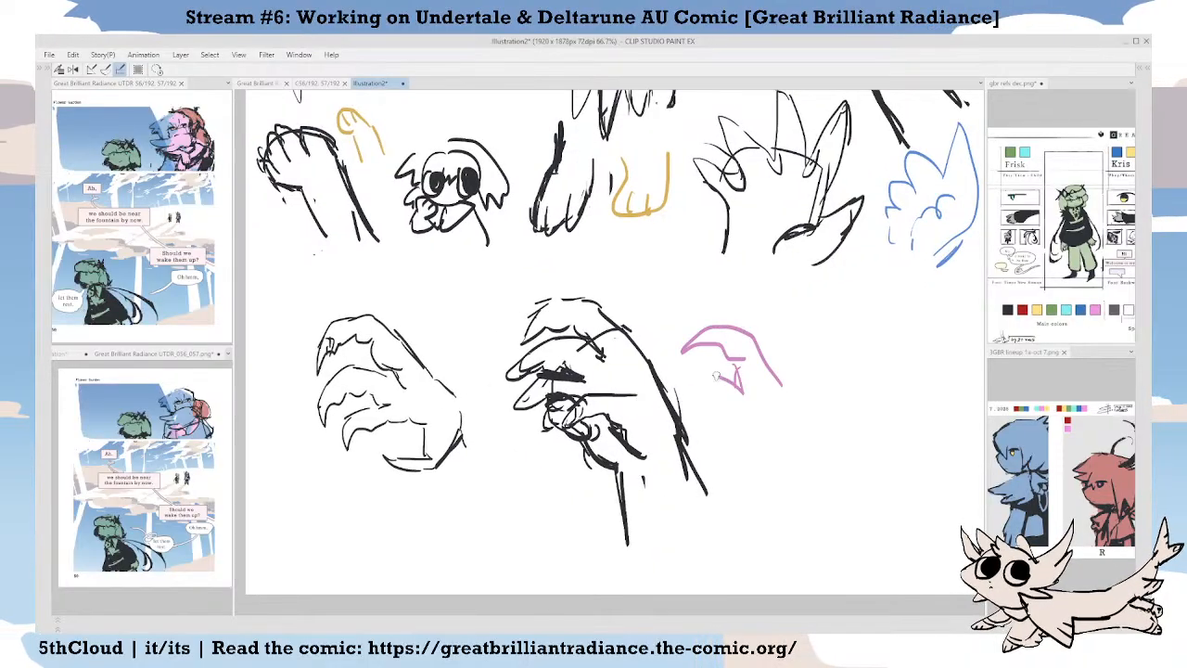
key("ctrl+z")
key("ctrl+z")
Lock the transparent pixels of Layer 1 and recolour the clawed hand's lines in muted pink.
key("Tab")
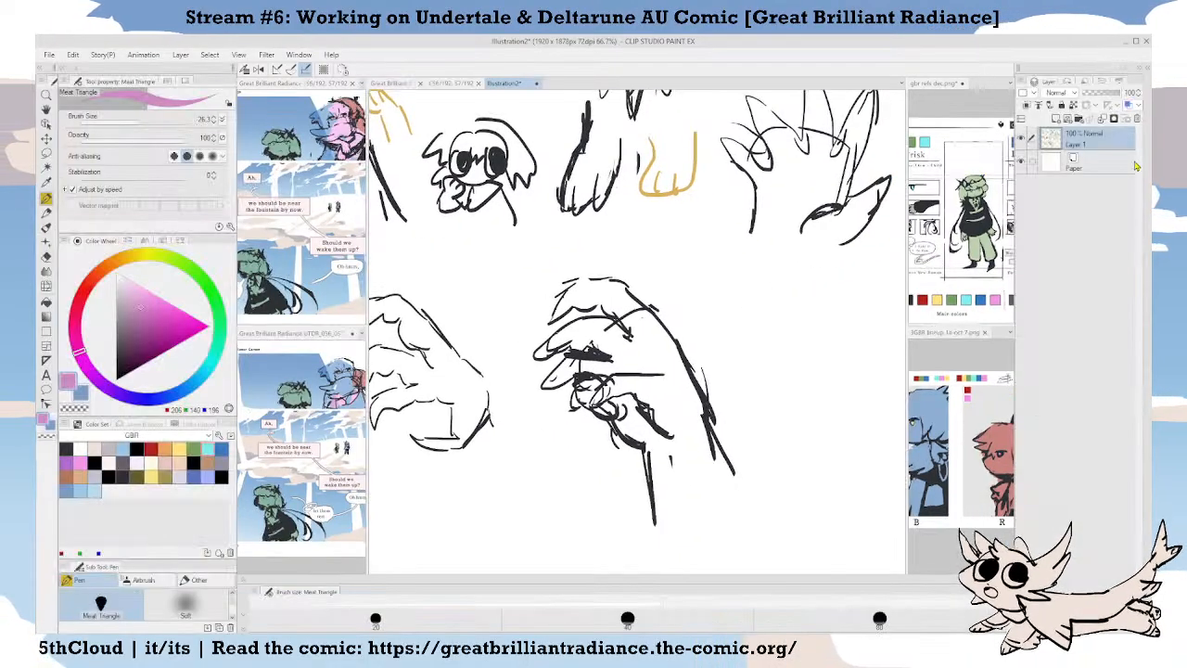
left_click(1074, 106)
left_click_drag(631, 344, 752, 363)
key("u")
mouse_move(505, 291)
left_mouse_down()
mouse_move(466, 303)
mouse_move(600, 367)
mouse_move(543, 427)
mouse_move(622, 441)
left_mouse_up()
scroll(613, 393, "down", 1)
scroll(614, 394, "down", 1)
key("p")
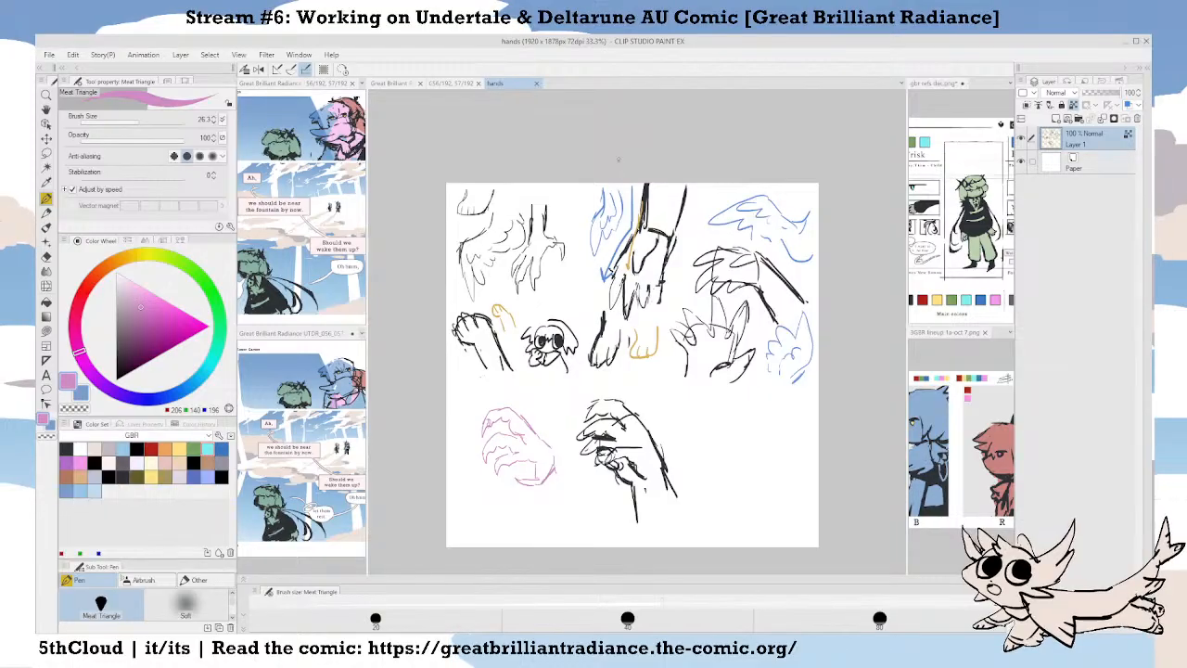
Add a new layer above Layer 1 and sample the dark line colour from the sketches.
left_click_drag(715, 396, 720, 430)
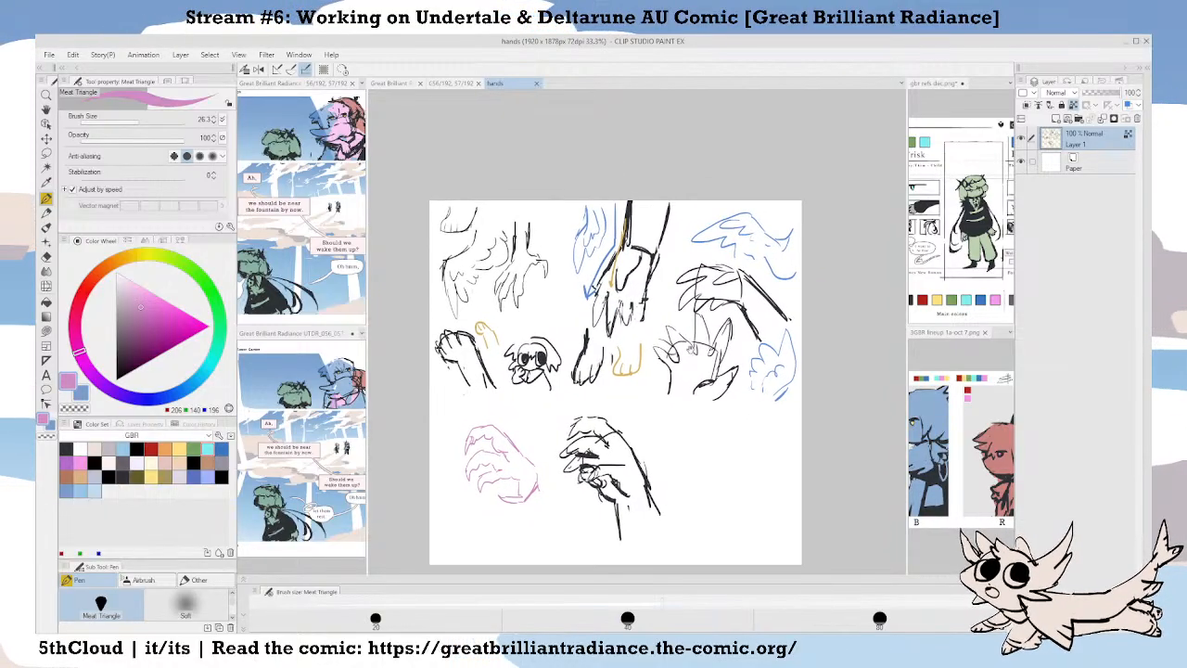
scroll(660, 307, "up", 3)
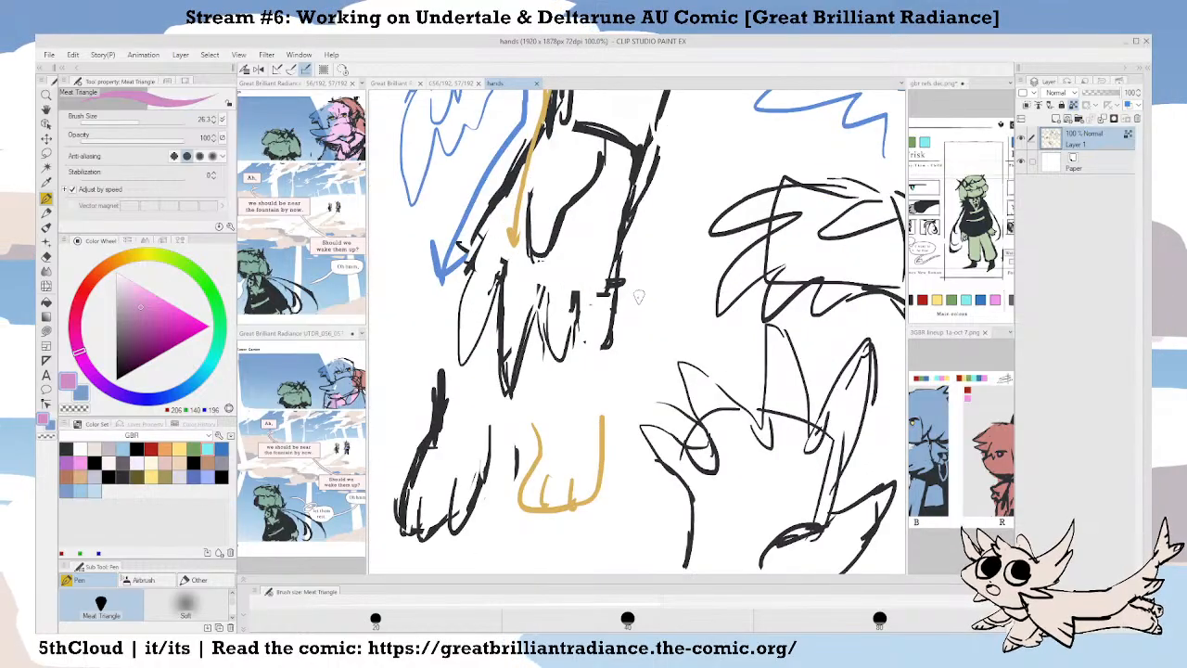
left_click_drag(645, 297, 746, 373)
left_click(1055, 119)
left_click_drag(678, 297, 647, 336)
left_click(653, 359, "alt")
scroll(678, 395, "down", 1)
Hide Layer 1 with the existing studies and make Layer 2 the active layer.
left_click(1099, 162)
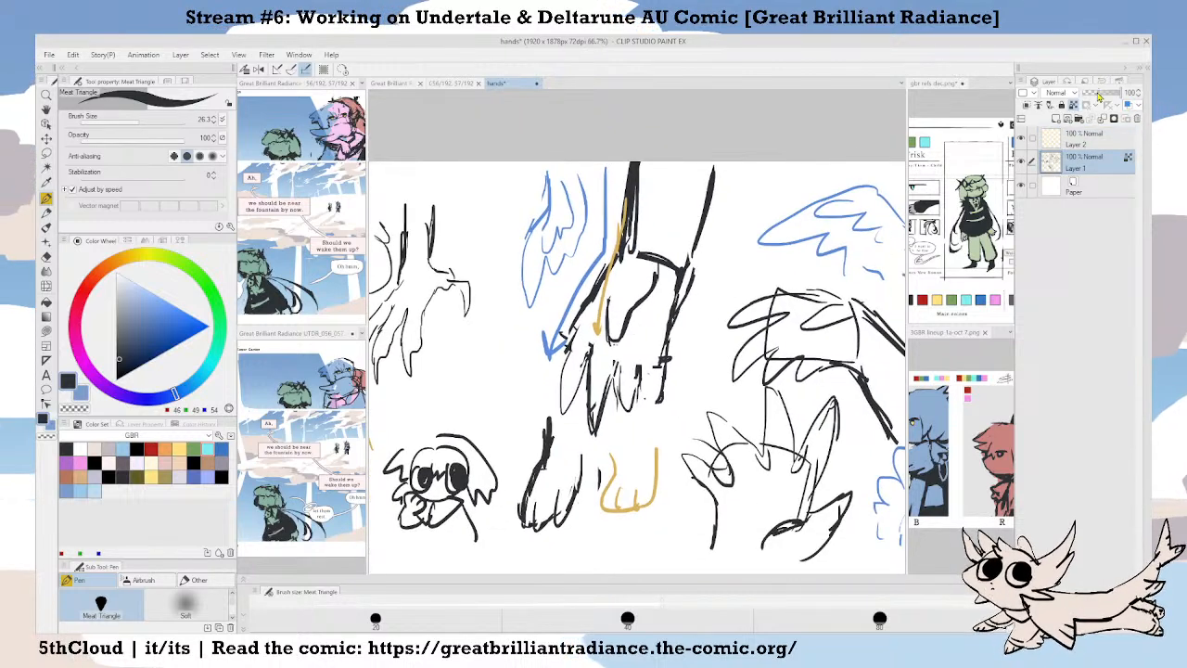
left_click(1022, 161)
left_click(1092, 140)
left_click_drag(680, 382, 662, 347)
scroll(663, 350, "down", 1)
key("Tab")
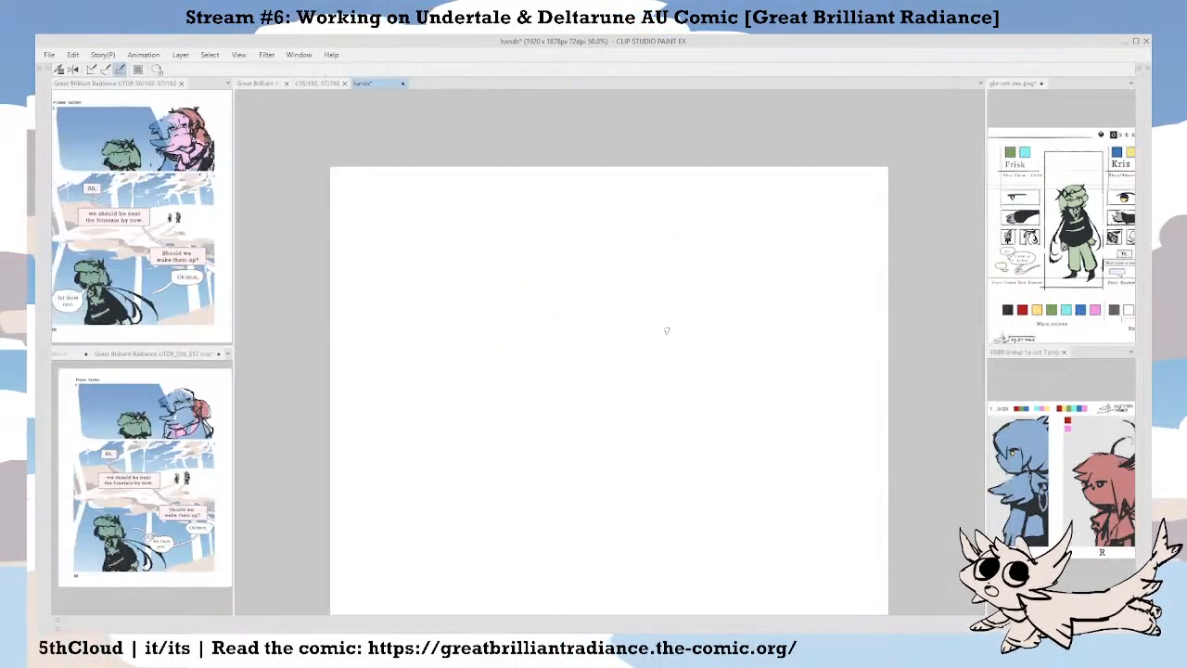
Block in a new hand study with a tapered four-sided palm and two forearm lines above the wrist.
scroll(659, 343, "down", 1)
scroll(614, 311, "up", 1)
mouse_move(611, 300)
left_mouse_down()
mouse_move(599, 309)
mouse_move(588, 389)
mouse_move(618, 290)
mouse_move(543, 373)
mouse_move(622, 276)
mouse_move(576, 275)
mouse_move(565, 295)
left_mouse_up()
key("ctrl+z")
mouse_move(575, 287)
left_mouse_down()
mouse_move(559, 339)
mouse_move(582, 264)
left_mouse_up()
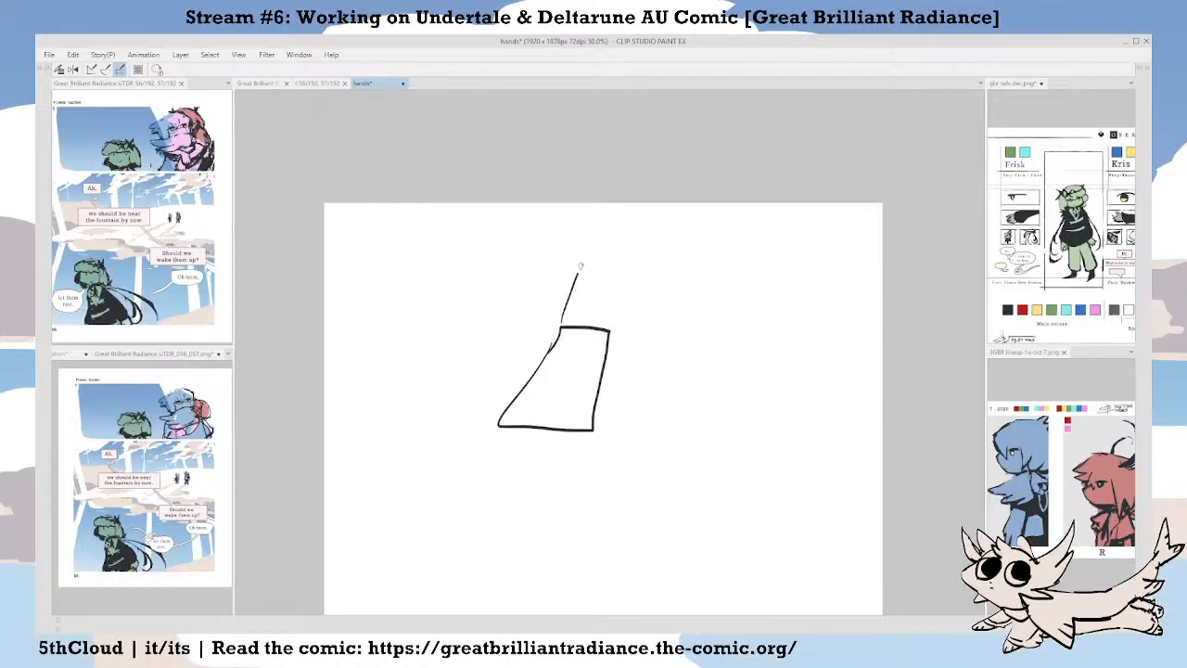
left_click_drag(653, 265, 618, 339)
left_click_drag(528, 388, 567, 329)
Thicken the knuckle line along the palm's lower edge and mark the divisions between the fingers.
key("e")
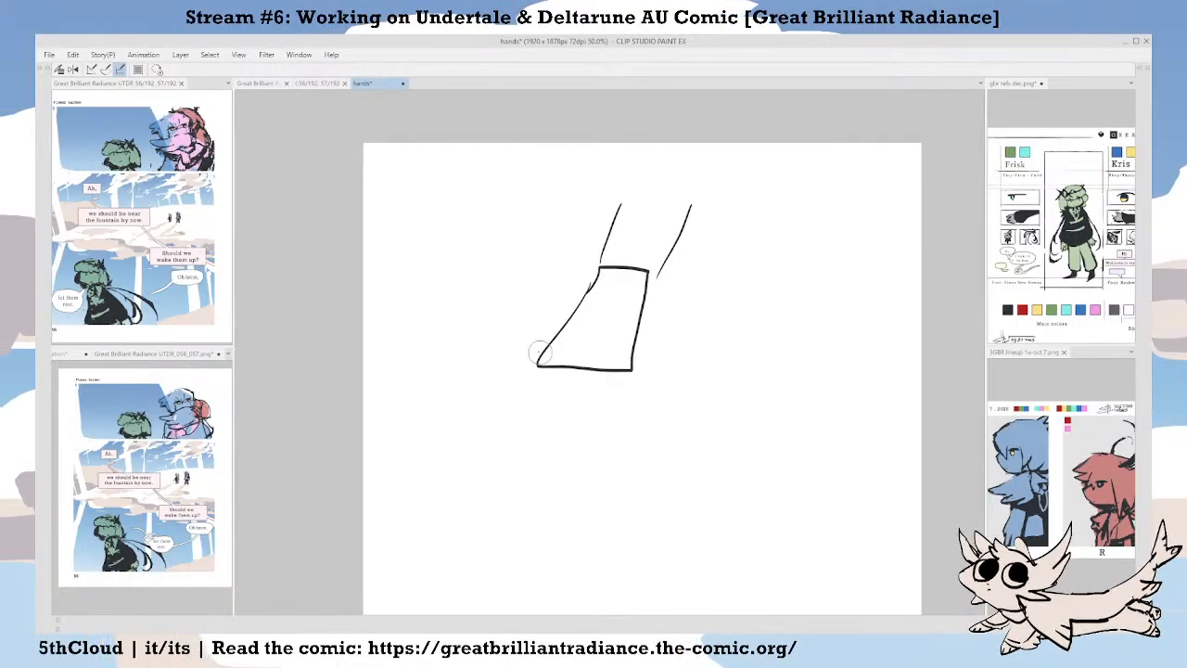
mouse_move(630, 362)
left_mouse_down()
mouse_move(530, 371)
mouse_move(637, 360)
left_mouse_up()
key("p")
left_click_drag(637, 360, 557, 347)
mouse_move(581, 361)
left_mouse_down()
mouse_move(567, 335)
mouse_move(529, 323)
mouse_move(616, 329)
mouse_move(550, 341)
mouse_move(589, 359)
mouse_move(549, 370)
mouse_move(540, 350)
mouse_move(482, 457)
mouse_move(524, 397)
left_mouse_up()
key("ctrl+z")
scroll(551, 370, "up", 1)
scroll(550, 370, "down", 1)
scroll(551, 371, "up", 1)
mouse_move(535, 359)
left_mouse_down()
mouse_move(543, 439)
mouse_move(561, 393)
left_mouse_up()
left_click_drag(557, 399, 580, 402)
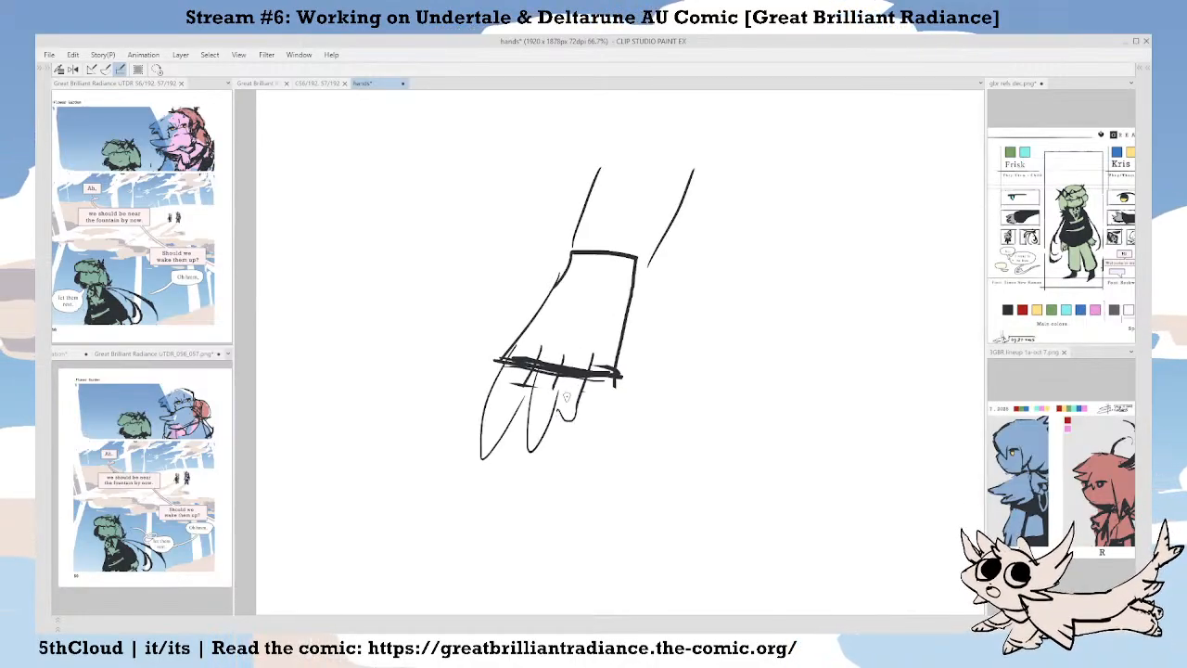
key("ctrl+z")
key("ctrl+z")
key("ctrl+z")
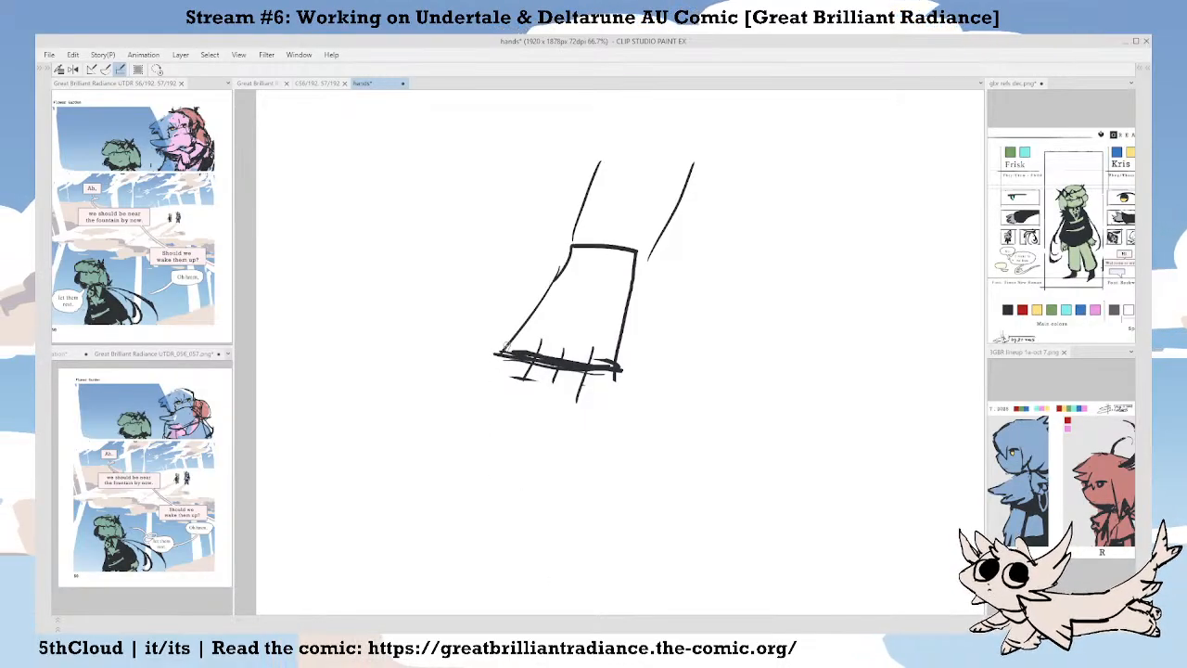
Sketch four short, rounded fingers of varying length hanging down from the knuckle line.
left_click_drag(506, 351, 551, 415)
left_click_drag(583, 381, 612, 396)
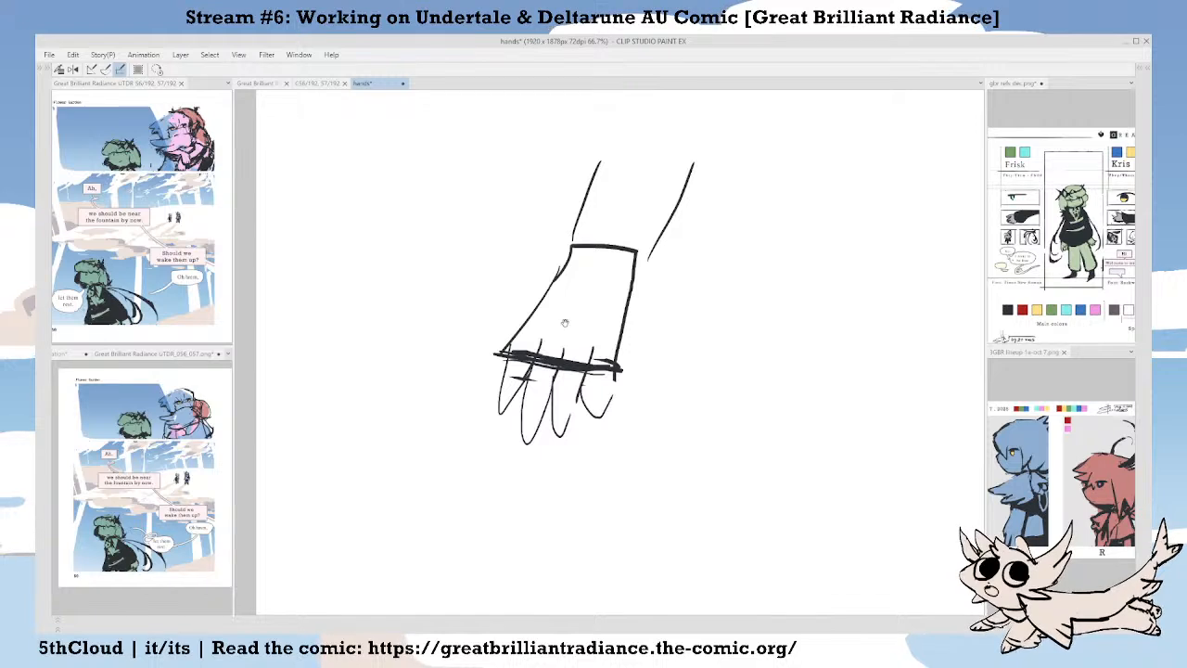
Draw a bent thumb on the palm's outer side and darken the forearm line where it meets the wrist.
left_click_drag(565, 323, 570, 351)
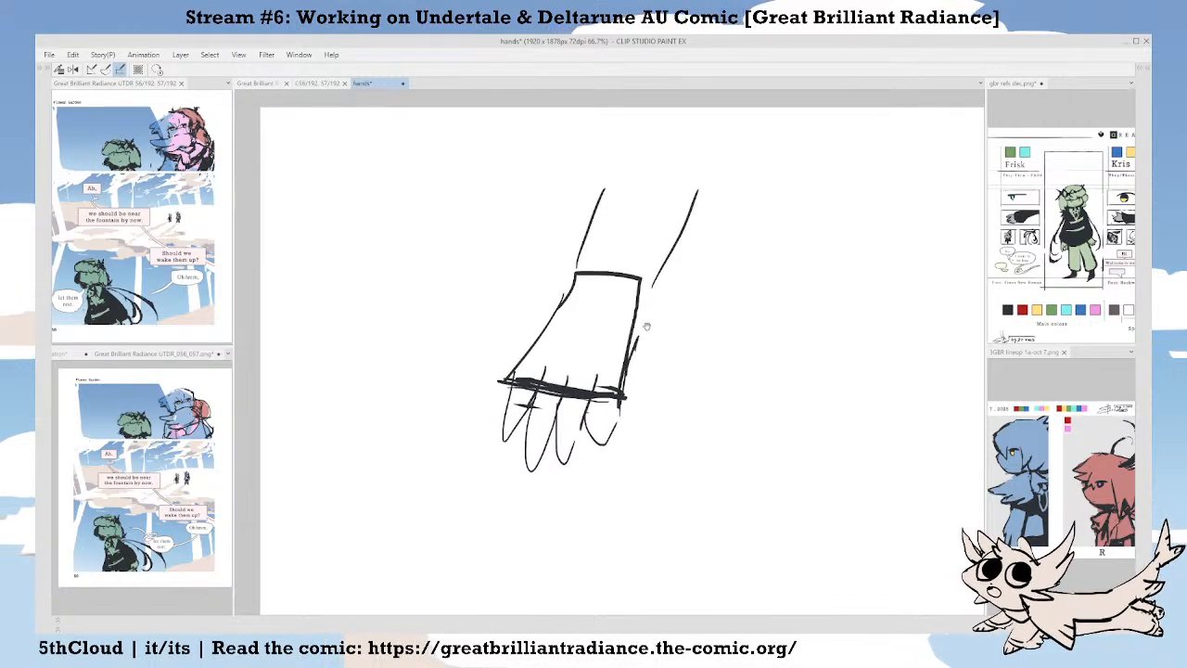
left_click_drag(647, 326, 607, 308)
mouse_move(609, 264)
left_mouse_down()
mouse_move(635, 324)
mouse_move(613, 328)
mouse_move(632, 332)
mouse_move(631, 358)
mouse_move(635, 318)
mouse_move(595, 329)
mouse_move(629, 296)
left_mouse_up()
left_click_drag(595, 255, 626, 283)
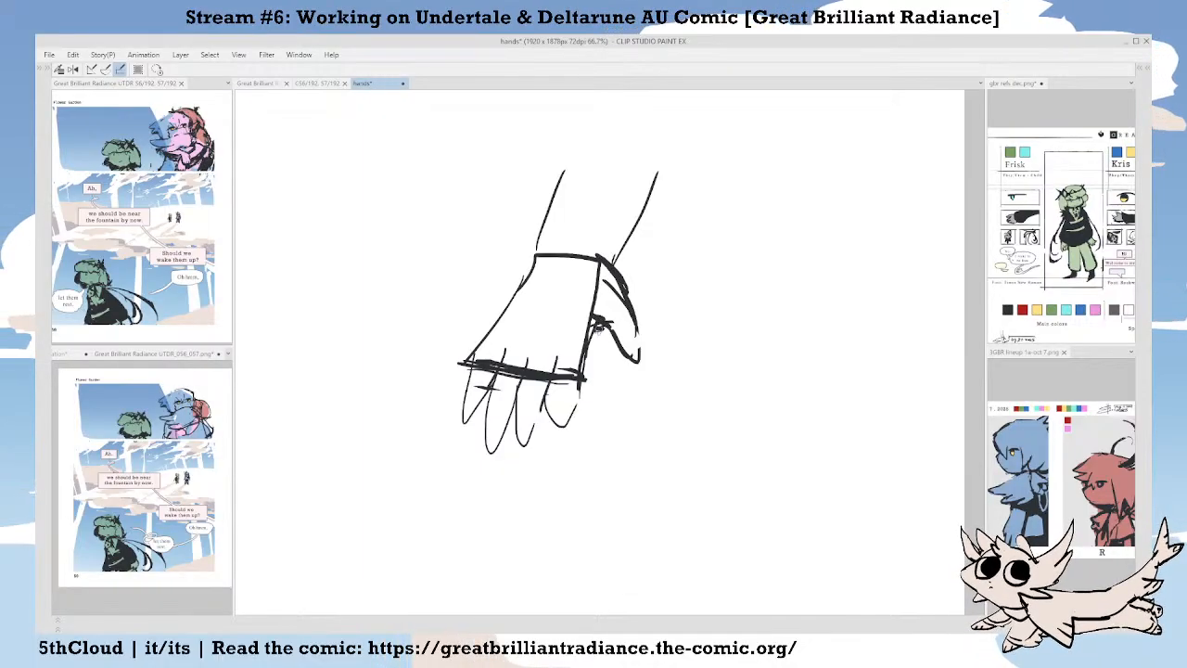
left_click_drag(619, 243, 623, 271)
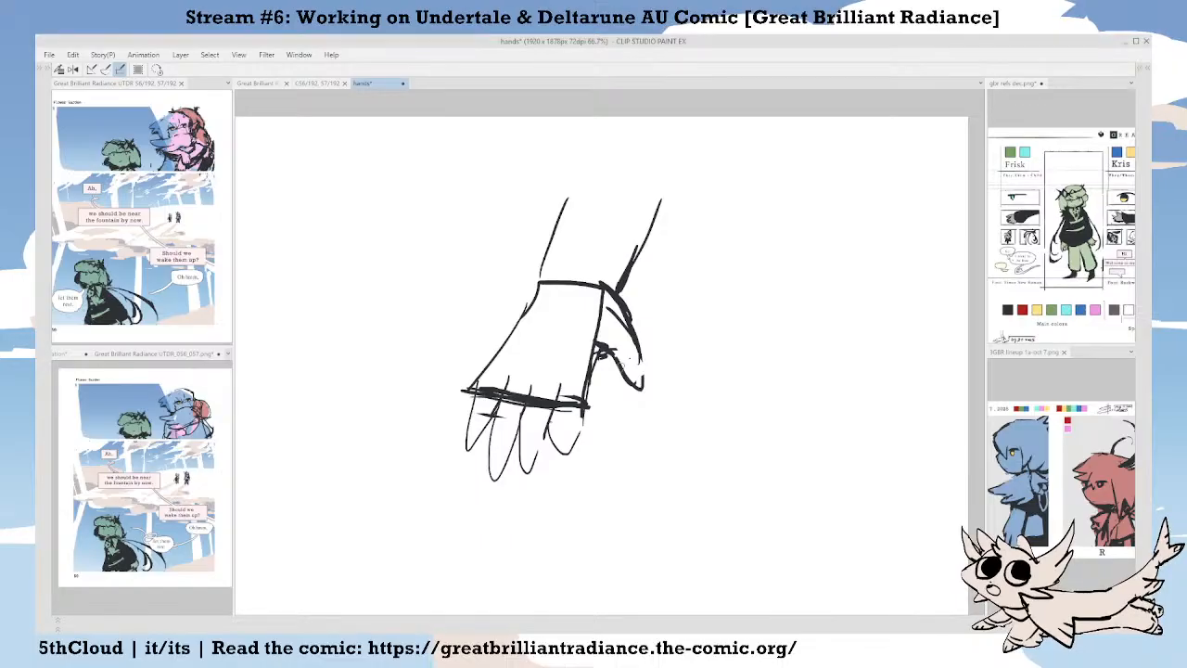